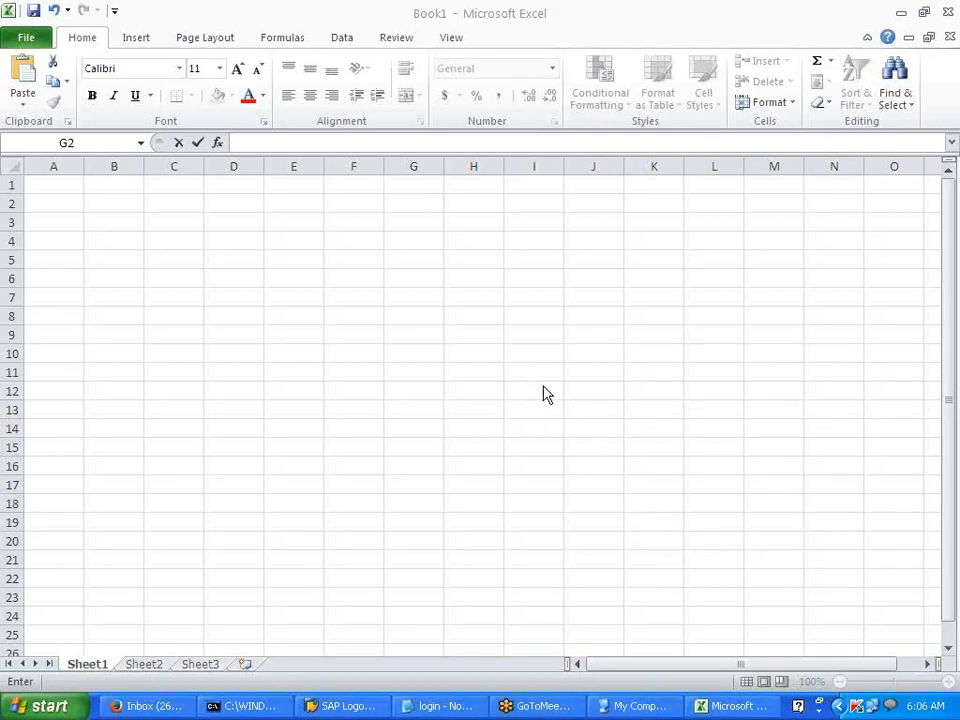
- Select cell G2 in the blank Excel sheet, then bring the SAP logon for client 800 forward
click(360, 244)
click(405, 242)
click(402, 262)
click(403, 200)
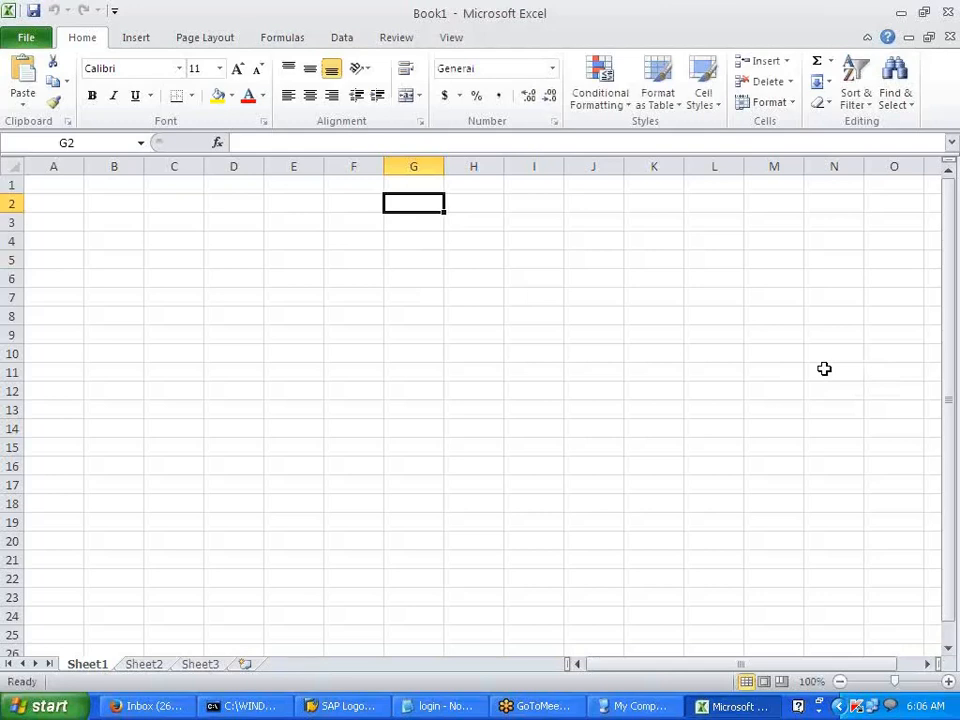
click(357, 707)
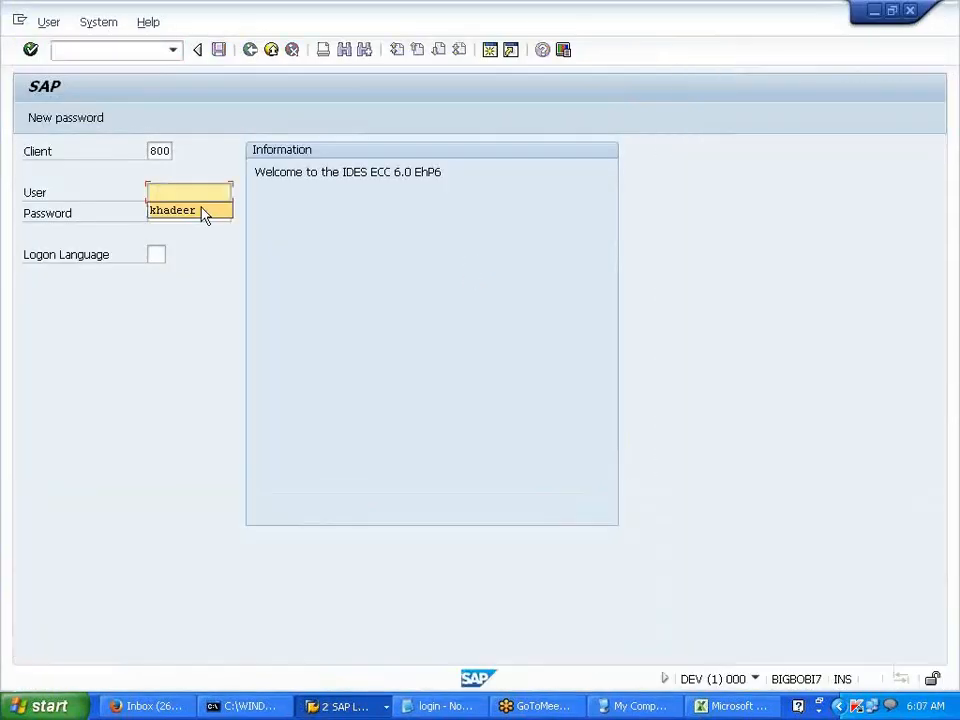
- Log on with the saved user and its password, then start transaction AS02
click(192, 212)
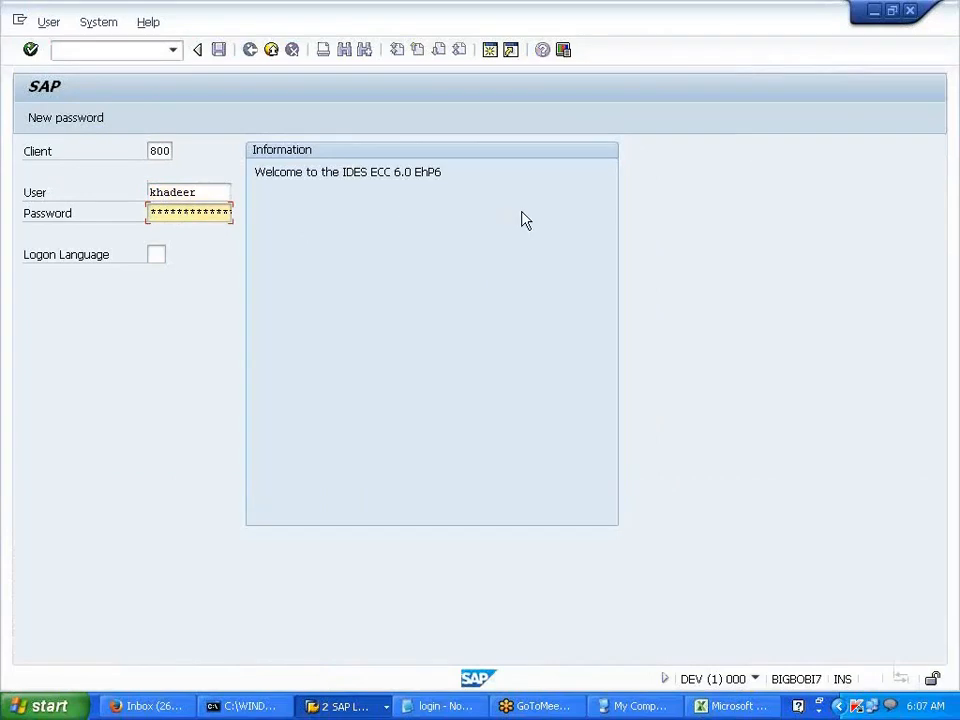
text(*******)
key(Return)
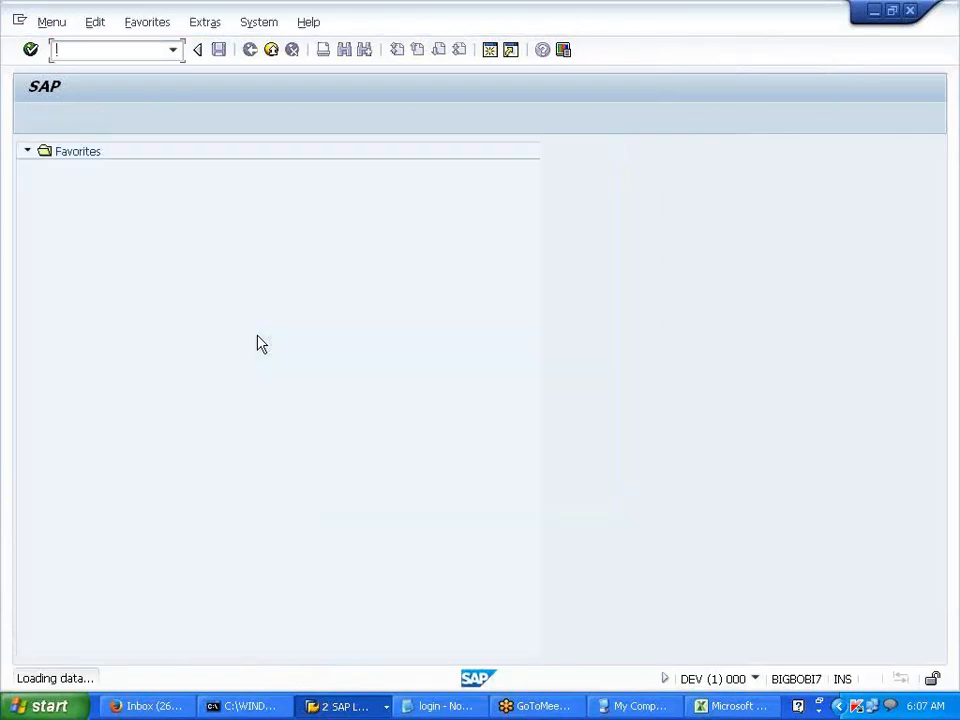
text(AS02)
key(Return)
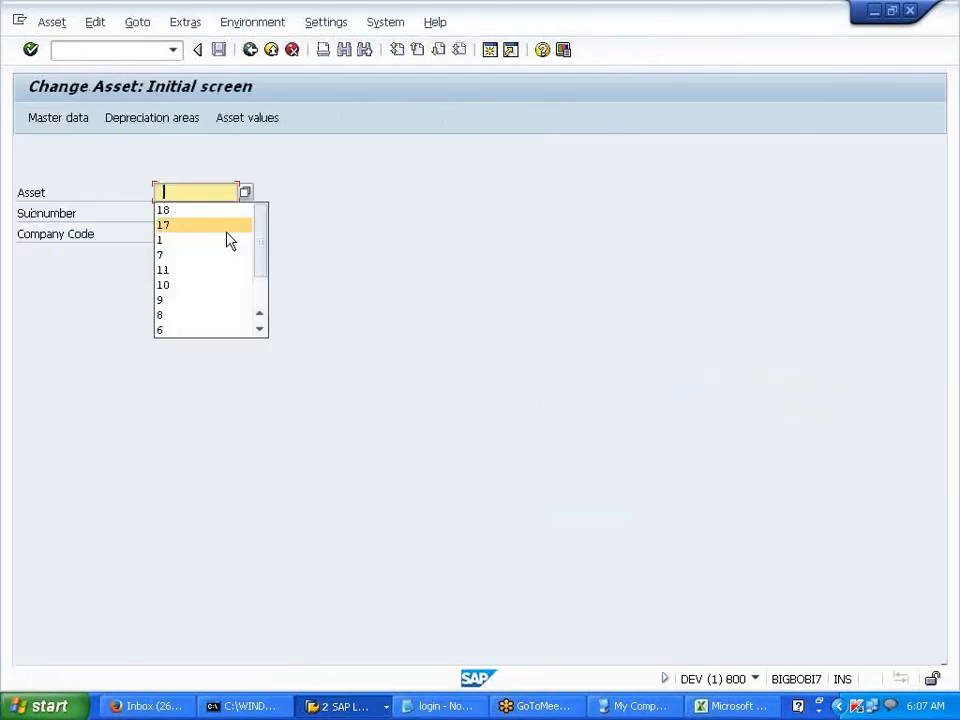
- Pick asset 11, ASSET DEP CAL ON PRO RATA, from the asset list and open its values
click(176, 243)
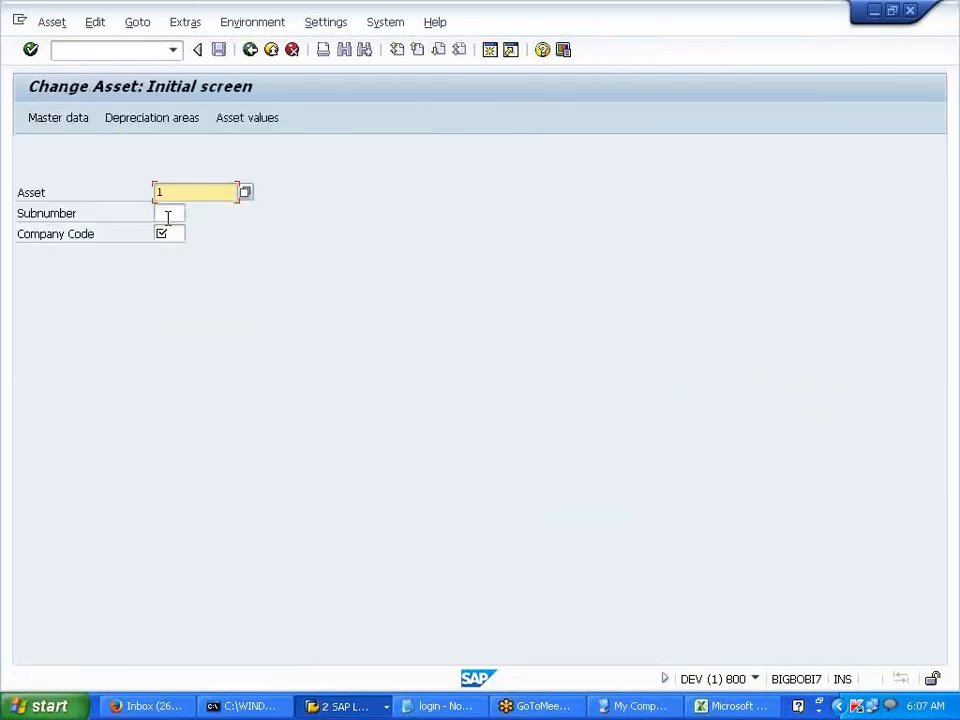
key(Return)
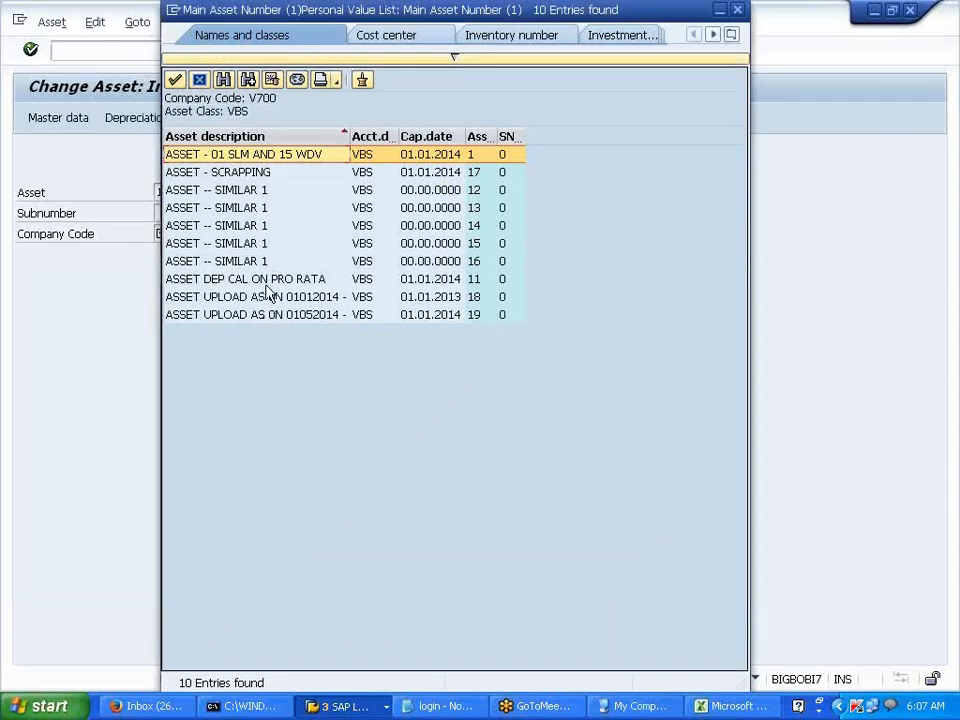
double_click(266, 285)
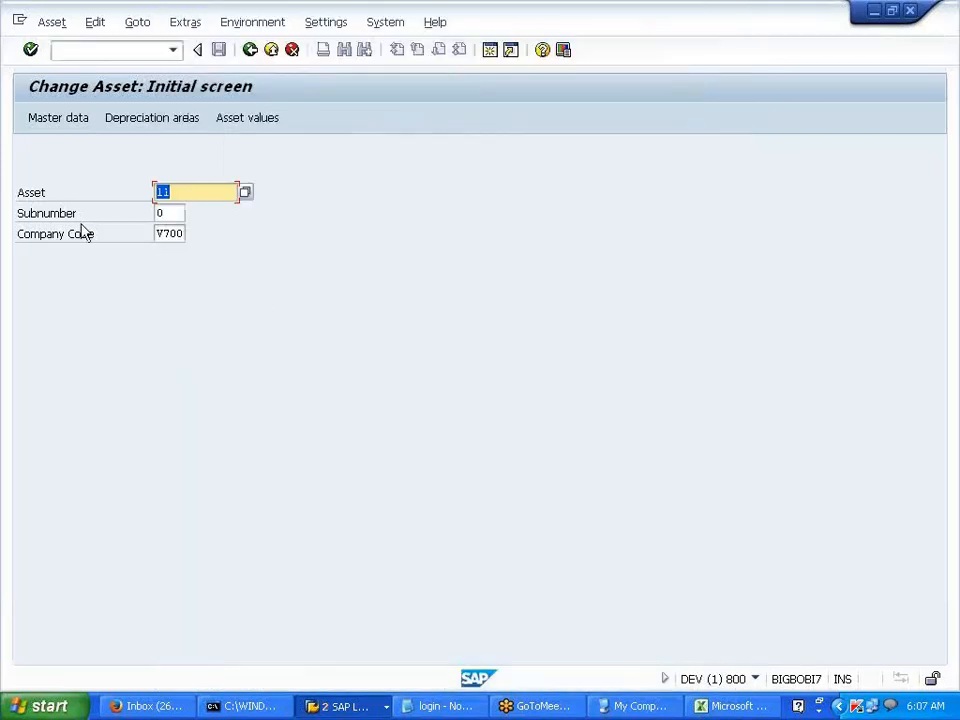
click(233, 119)
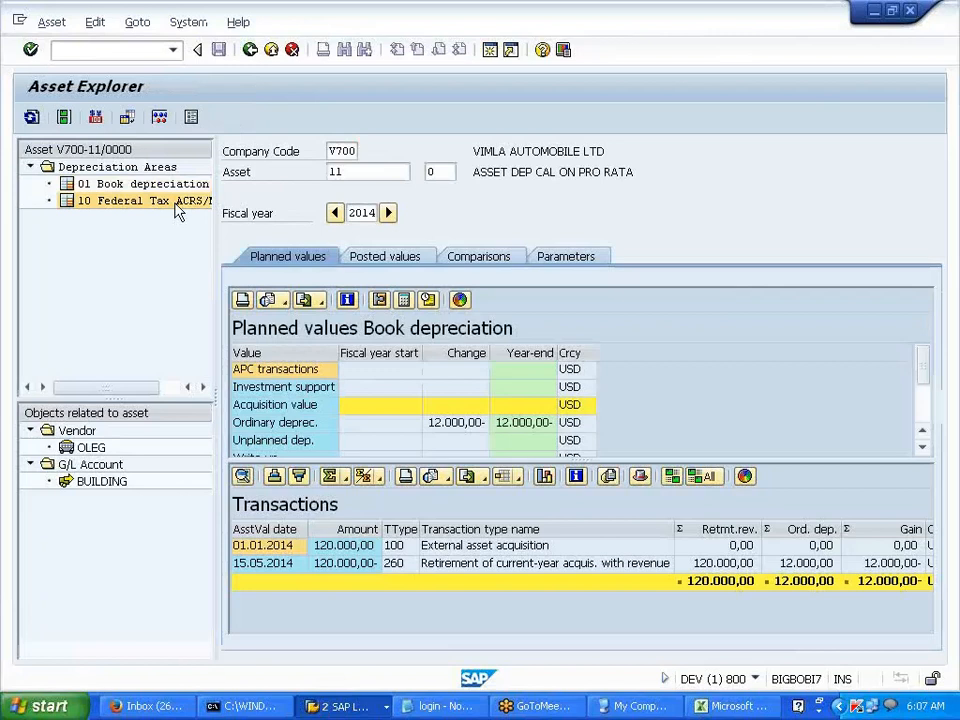
- View the Federal Tax ACRS/MACRS area, then load asset 09 in the Asset Explorer
click(176, 203)
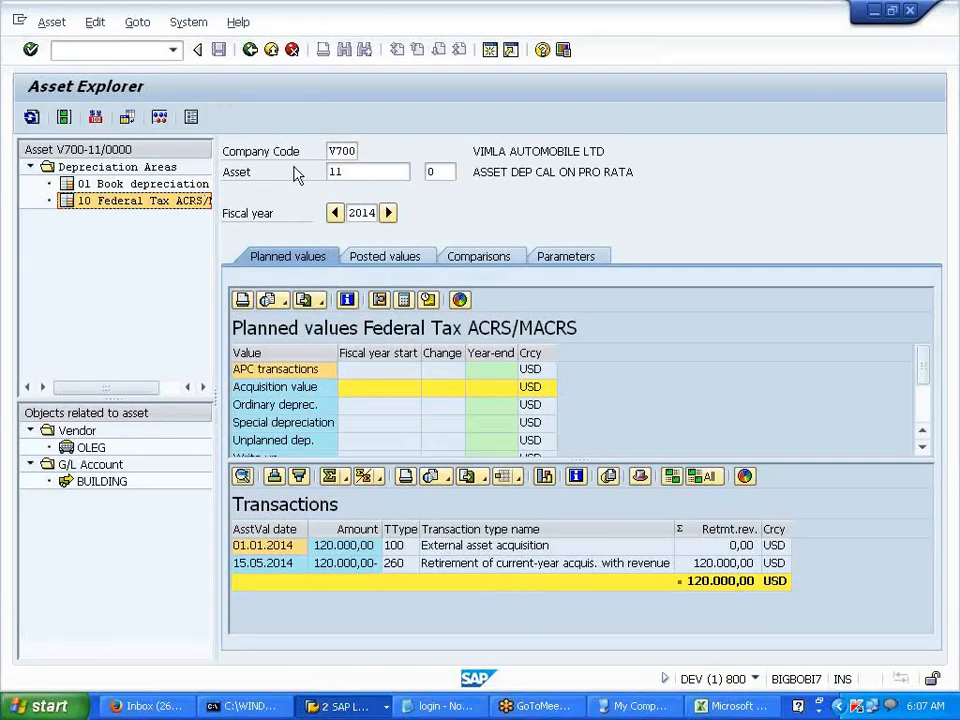
click(338, 172)
key(BackSpace)
key(BackSpace)
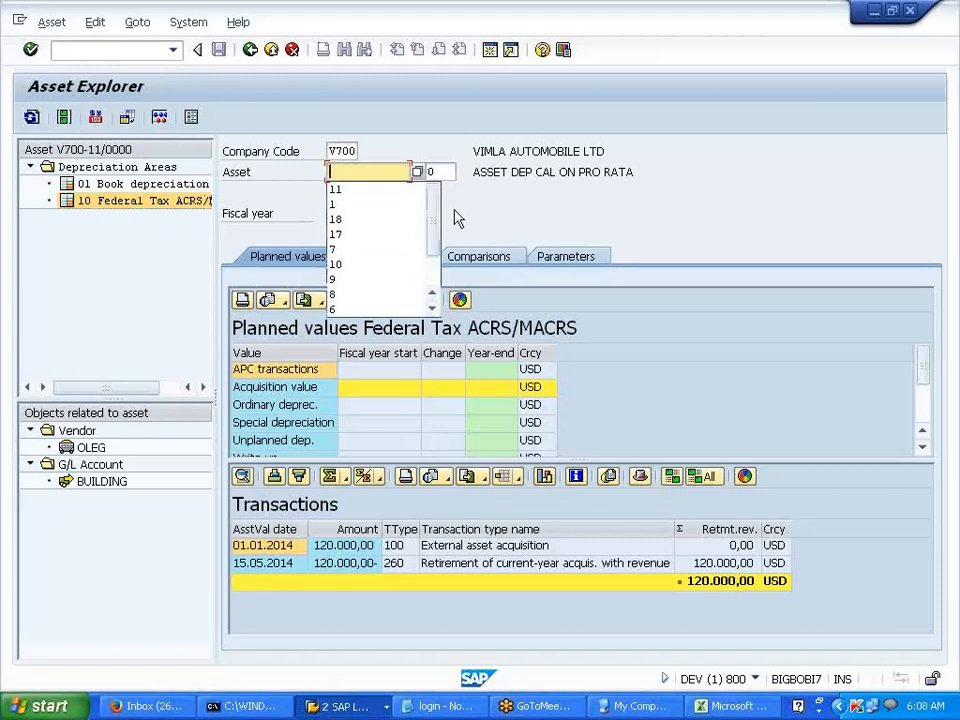
text(09)
key(Return)
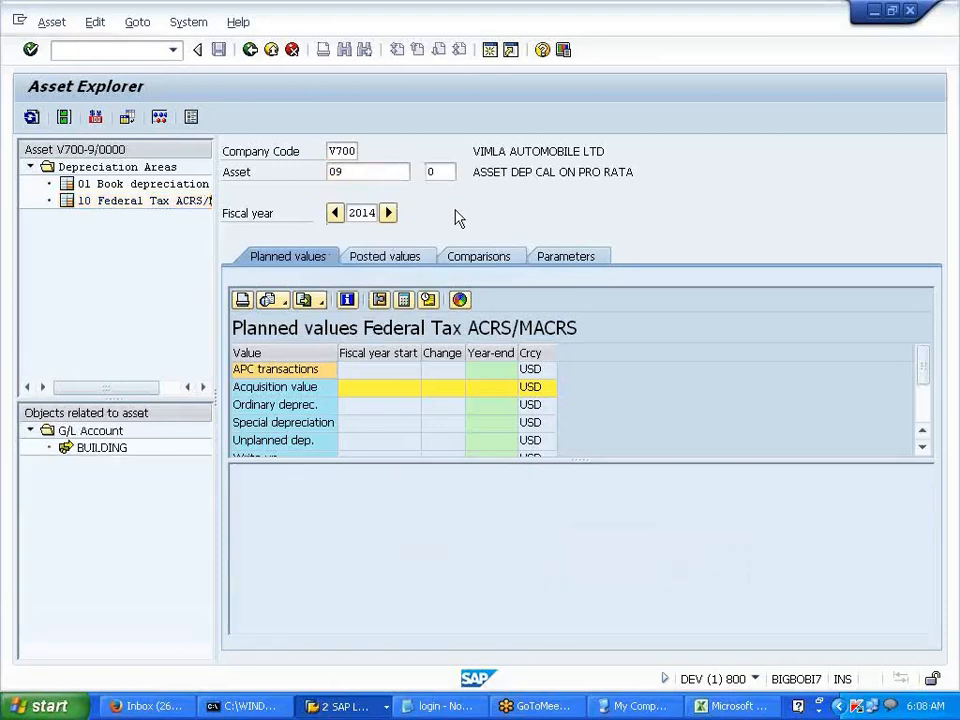
- View asset 9's Book depreciation area, then switch the explorer to asset 5
click(167, 188)
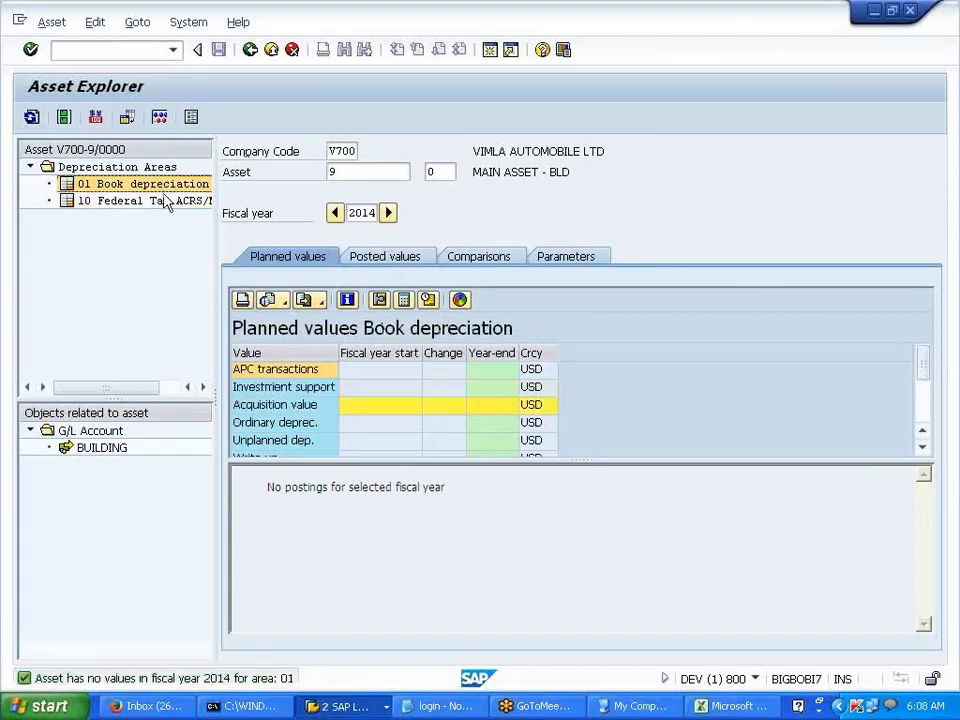
click(345, 174)
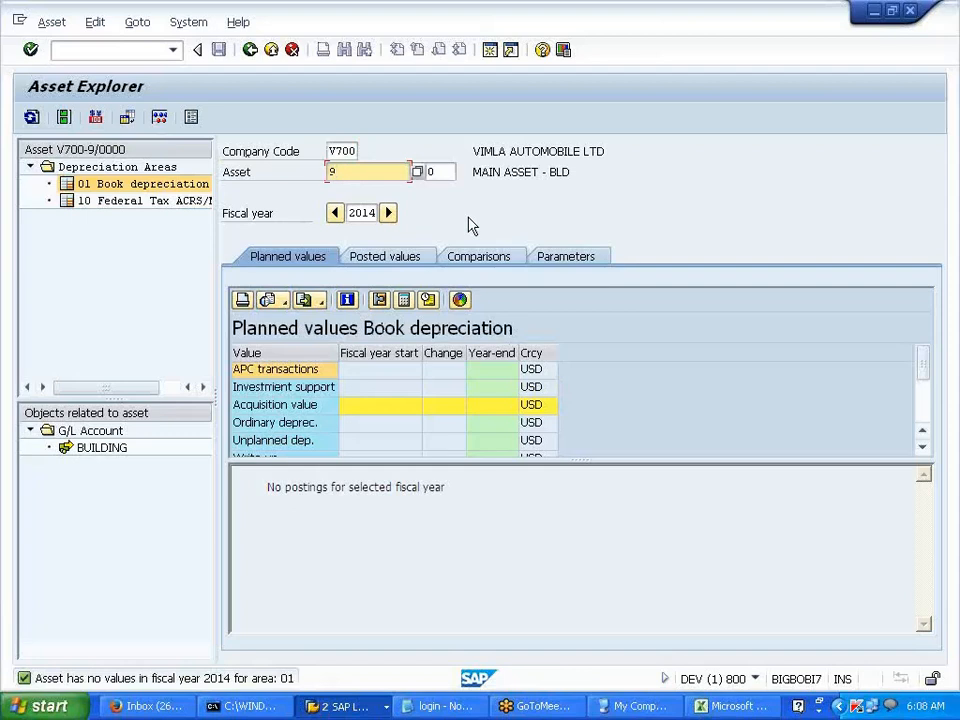
key(BackSpace)
text(5)
key(Return)
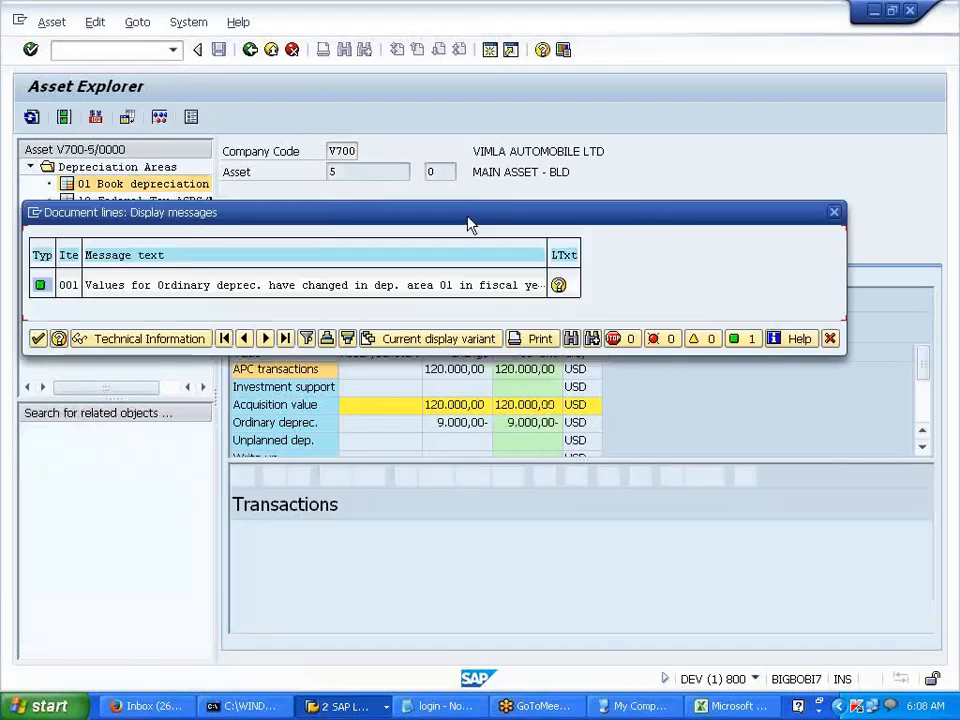
- Compare asset 5's Federal Tax and Book depreciation areas across posted and planned values
click(38, 339)
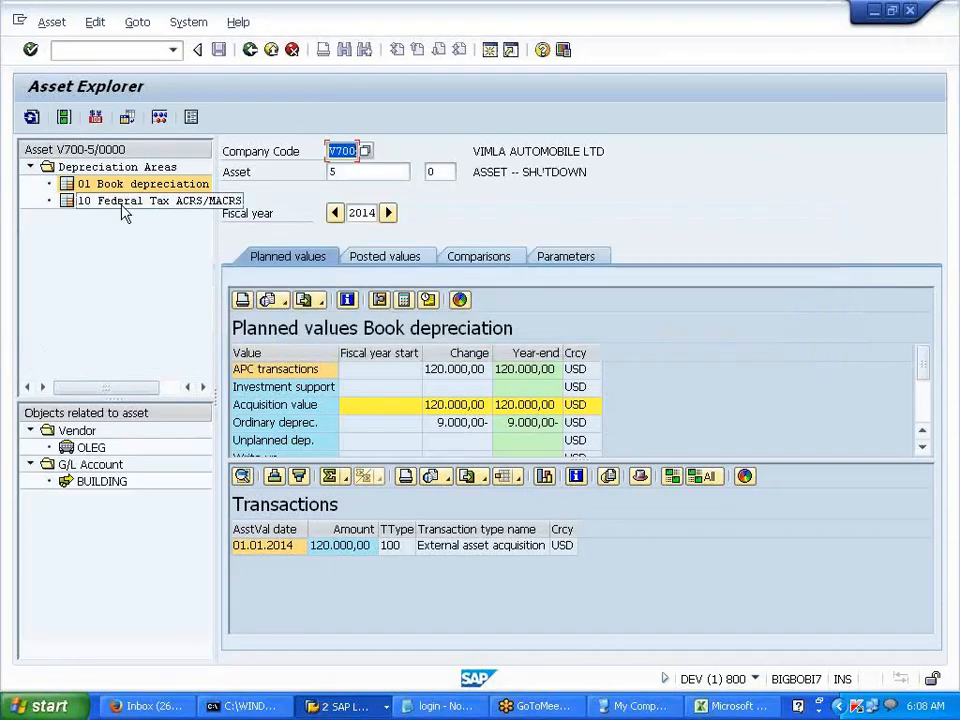
click(122, 205)
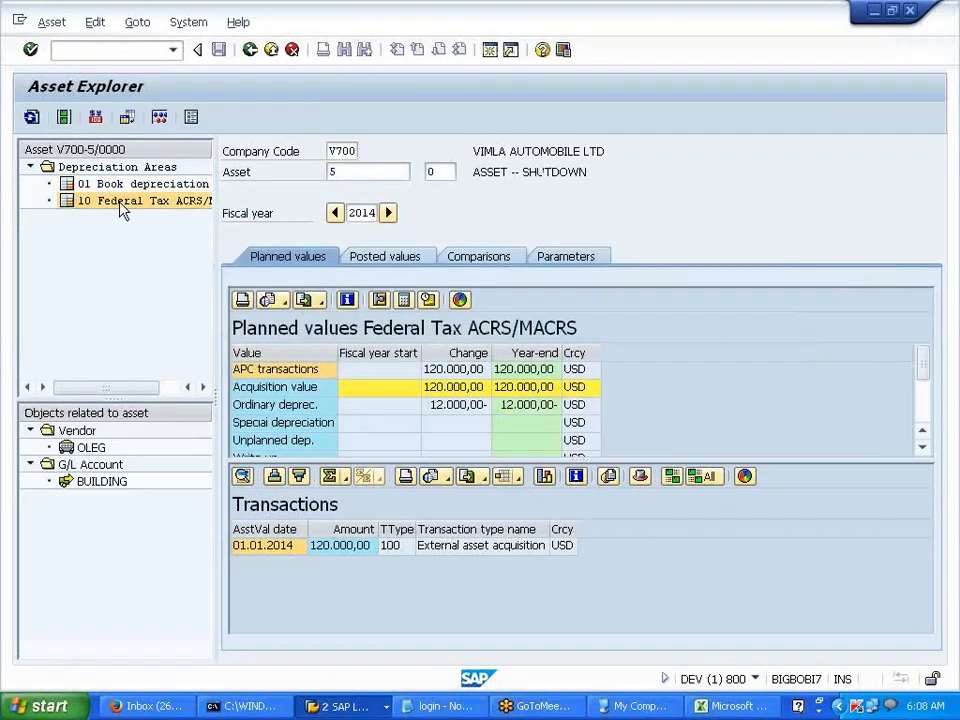
click(130, 188)
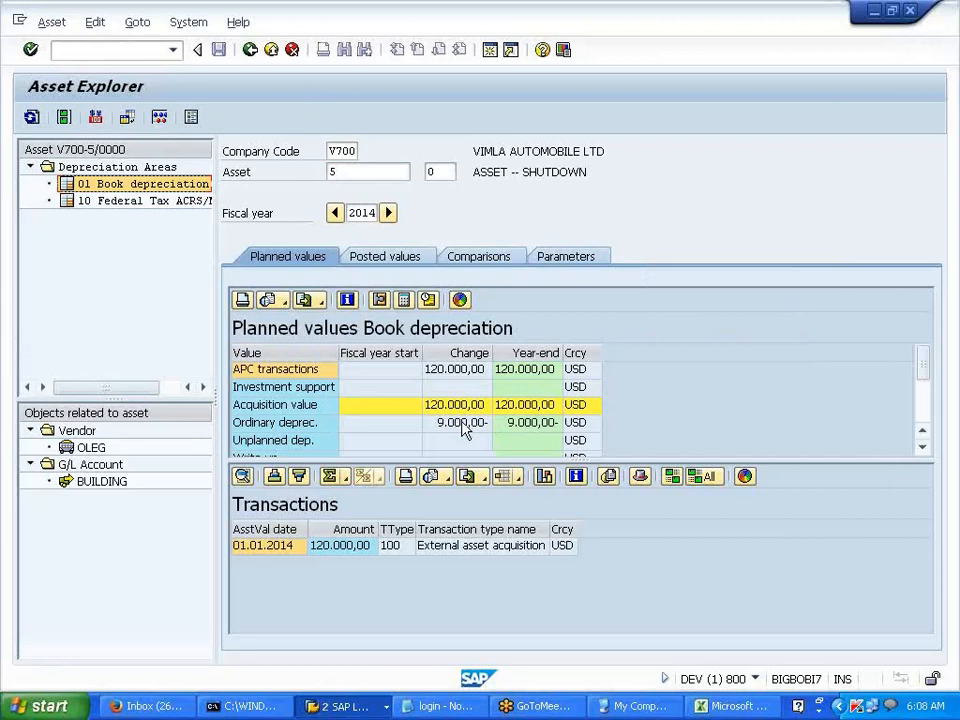
click(391, 258)
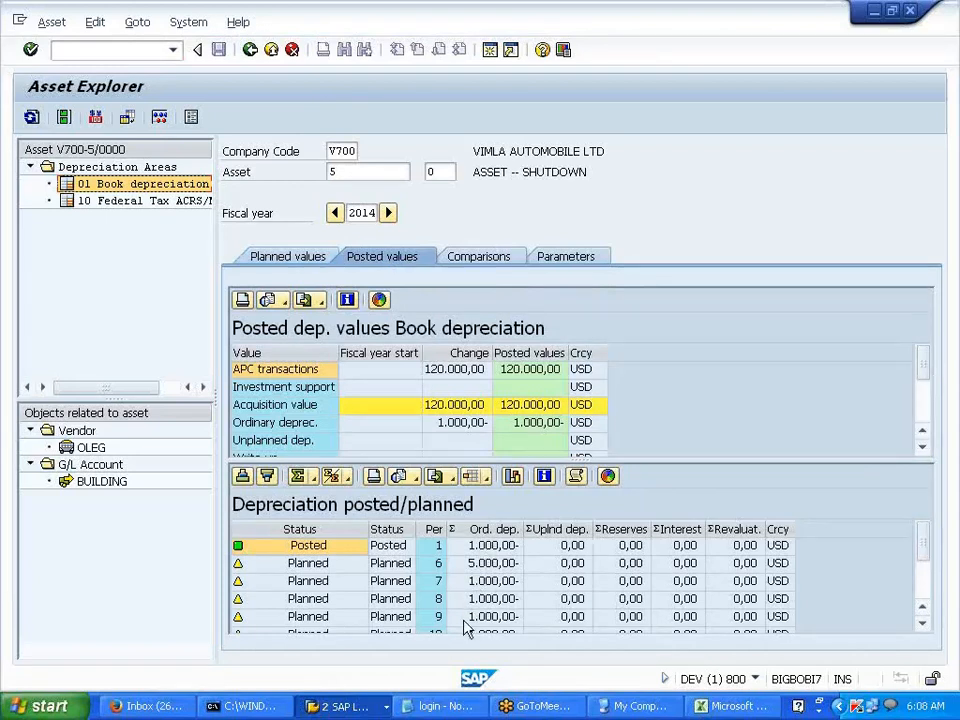
click(155, 203)
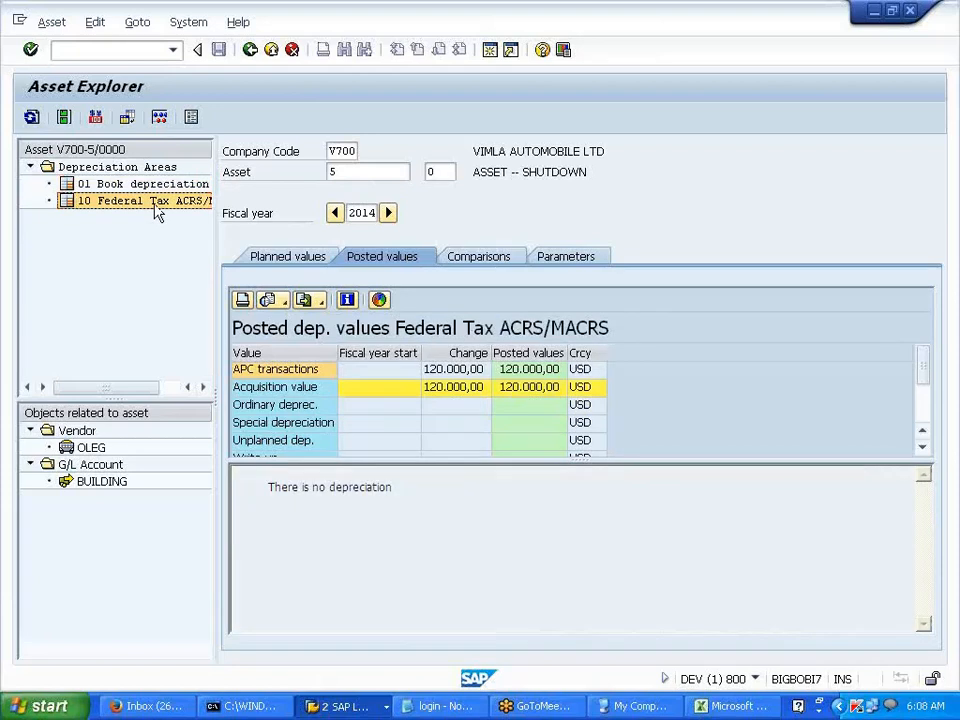
click(280, 262)
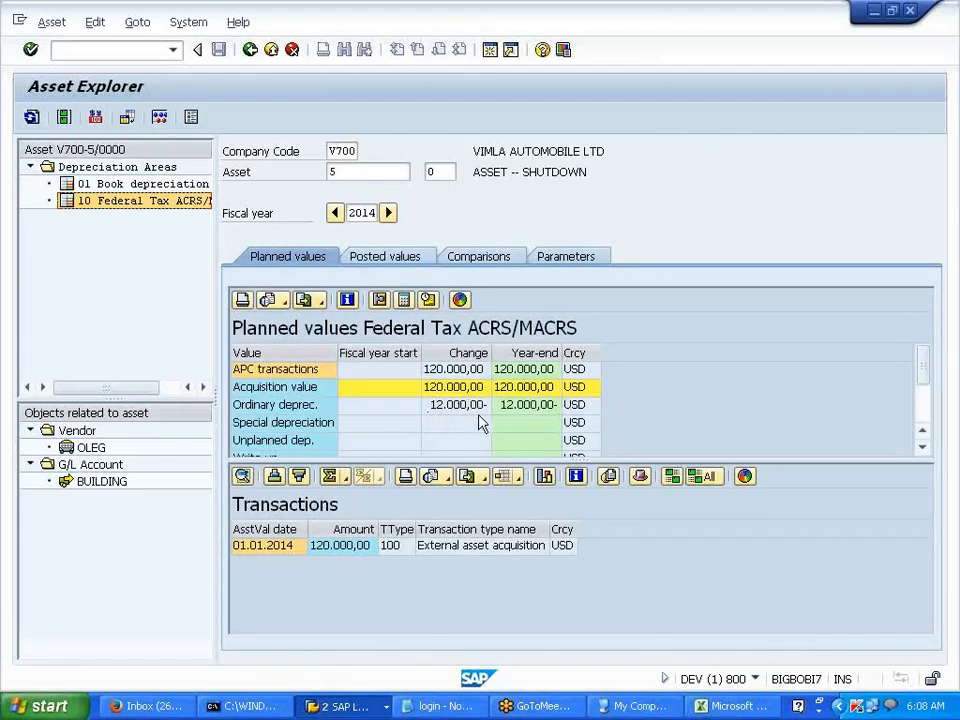
- Replace the asset number with 4 and load it in the Asset Explorer
click(335, 174)
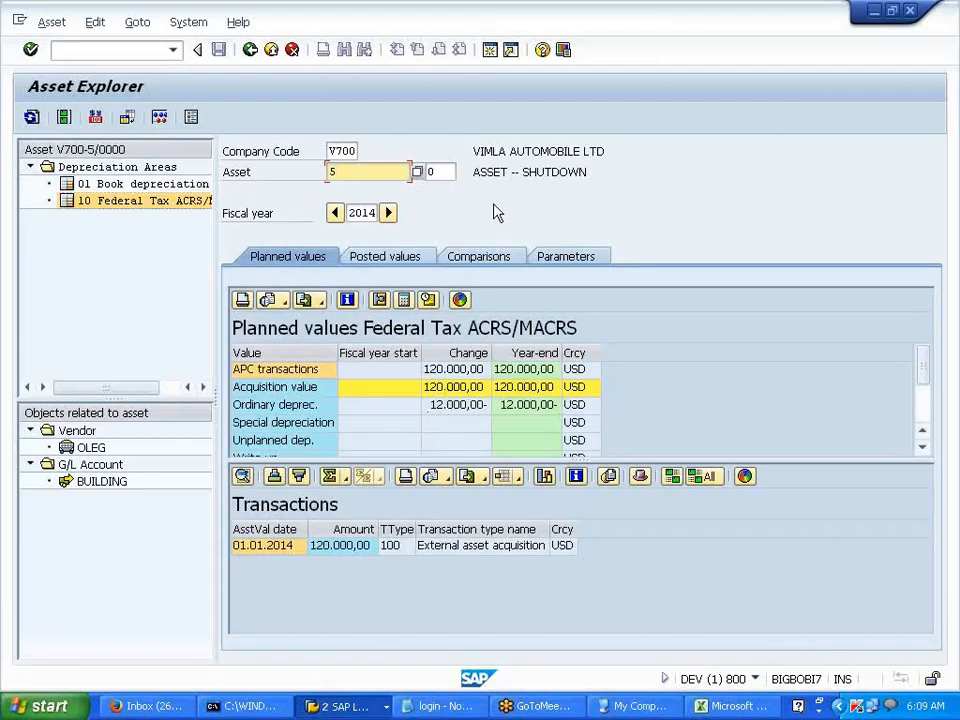
key(BackSpace)
text(4)
key(Return)
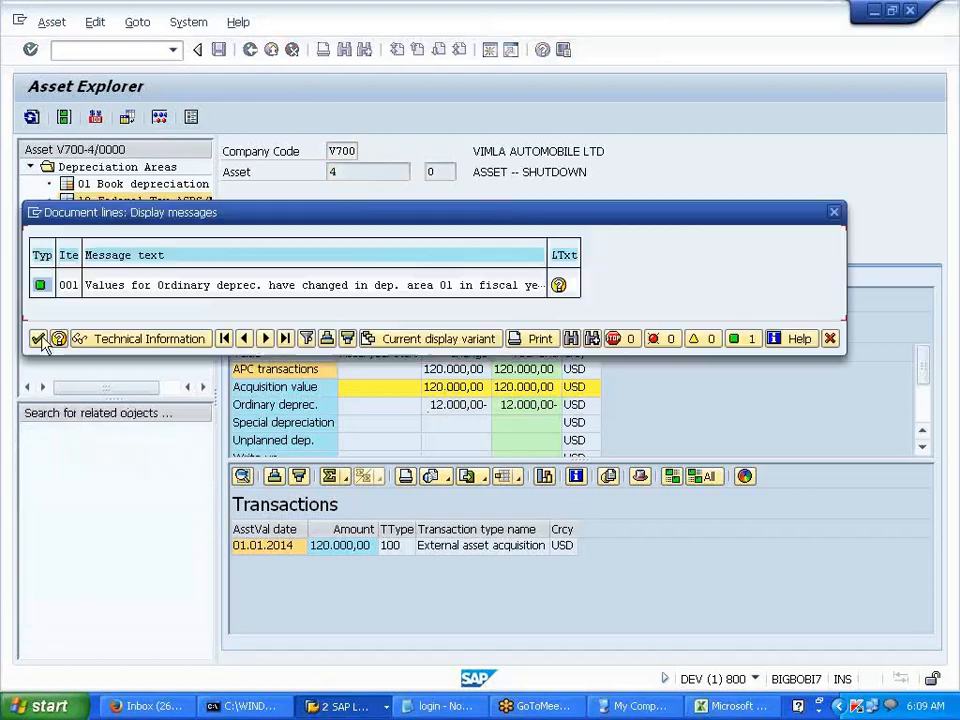
- Review asset 4's Book and Federal Tax depreciation, posted and planned, then minimize SAP
click(37, 340)
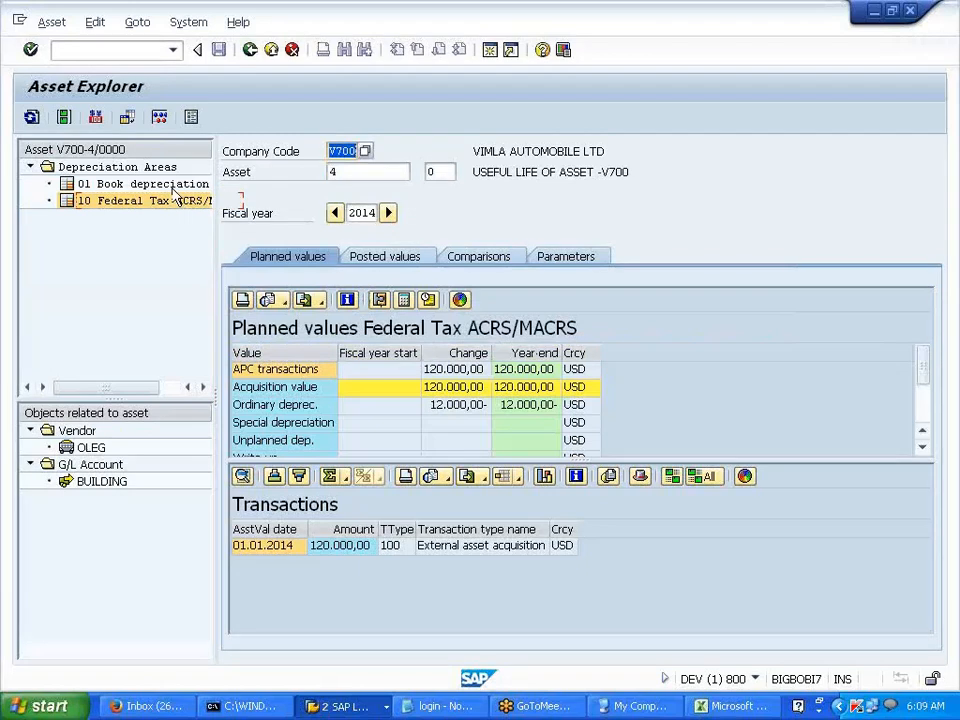
click(176, 186)
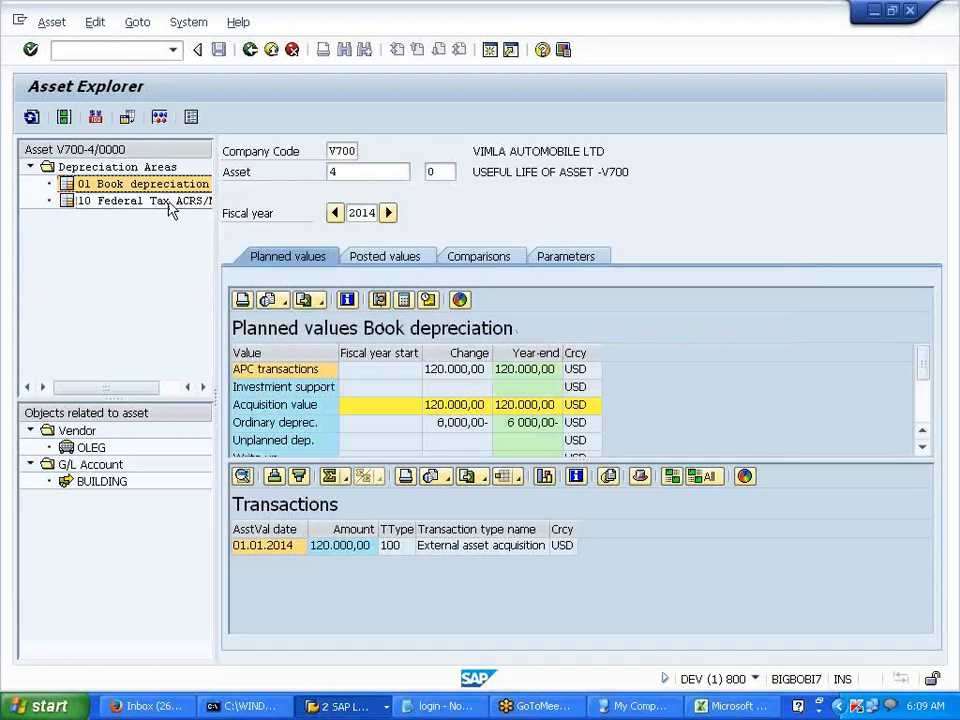
click(172, 205)
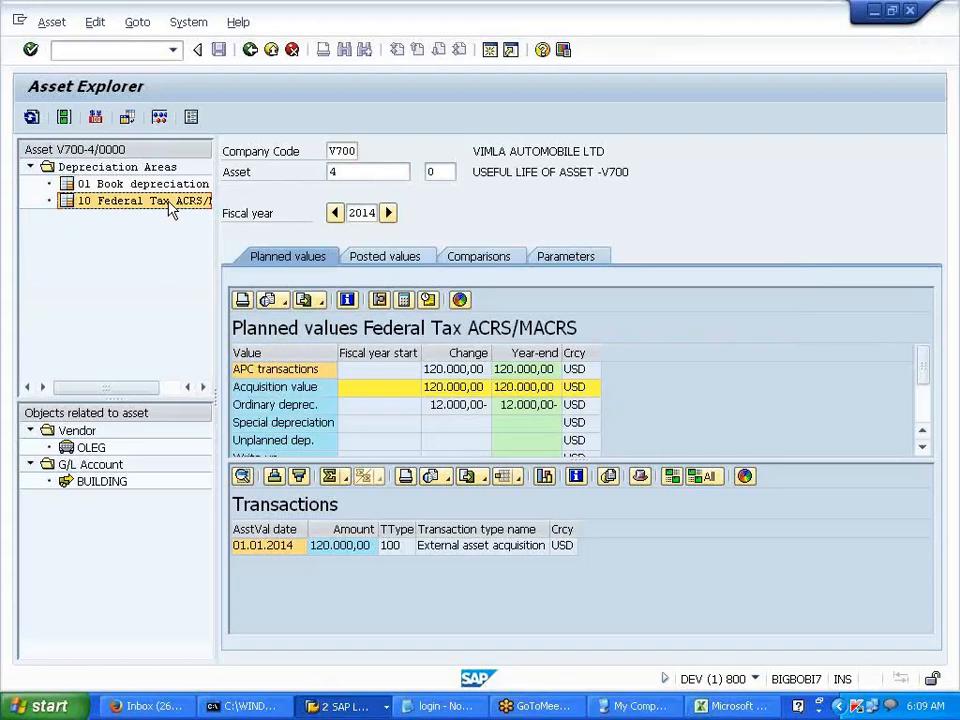
click(387, 257)
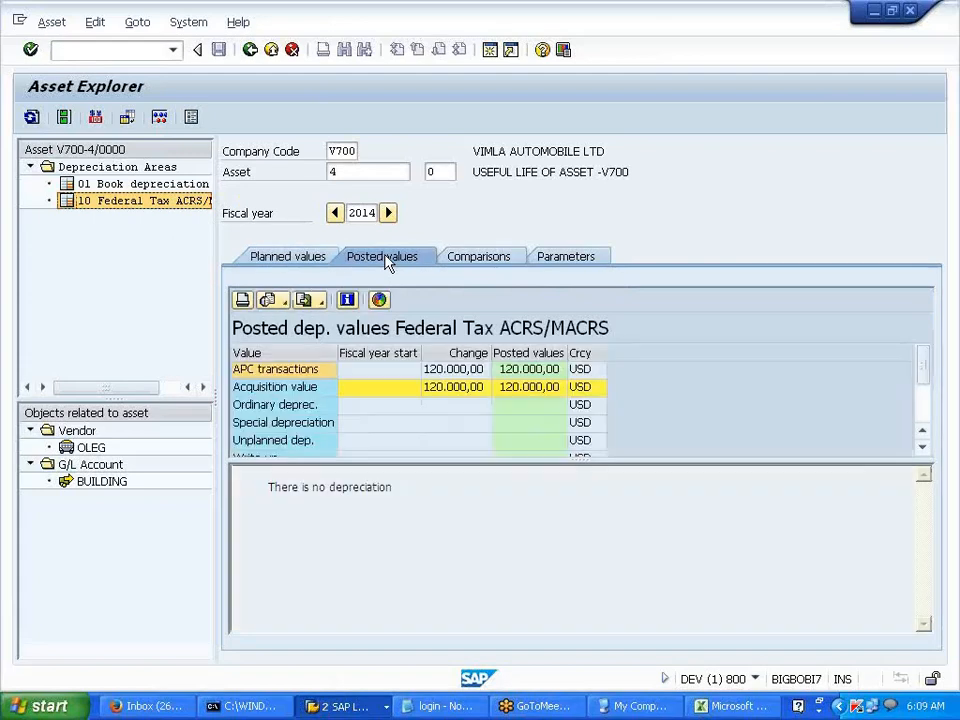
click(330, 258)
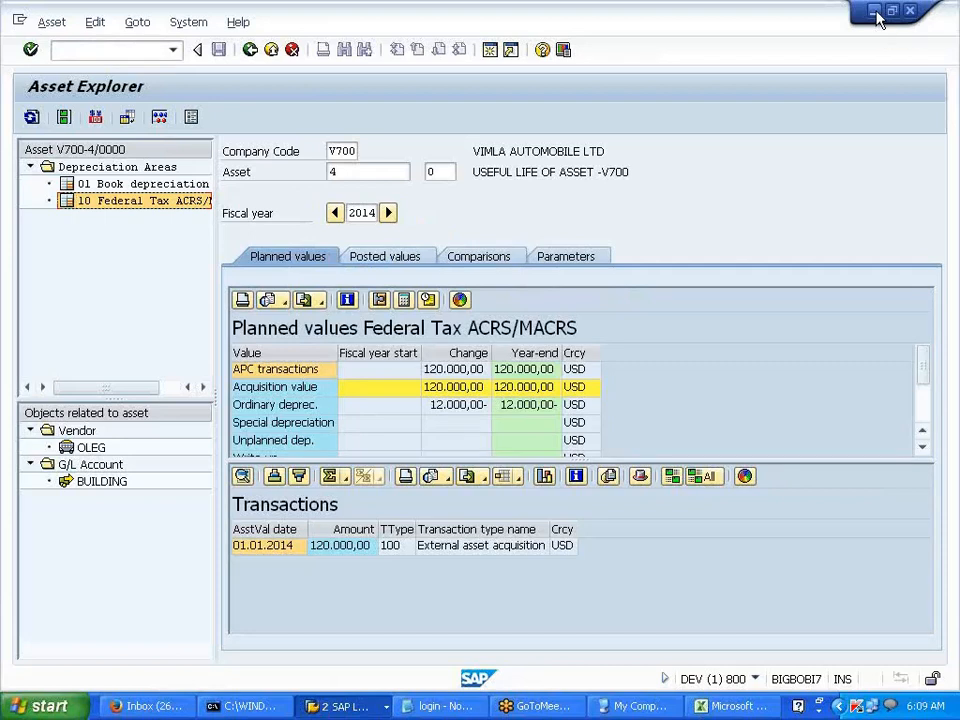
click(876, 18)
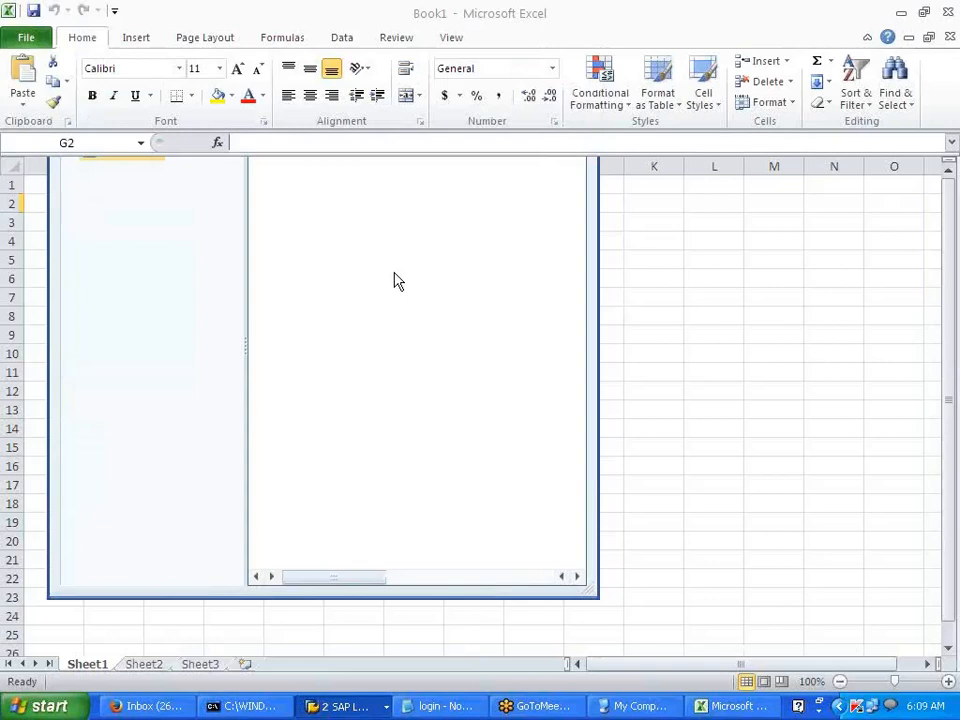
- Enter the heading CONTROLLING in cell G2 of the Excel sheet
click(416, 200)
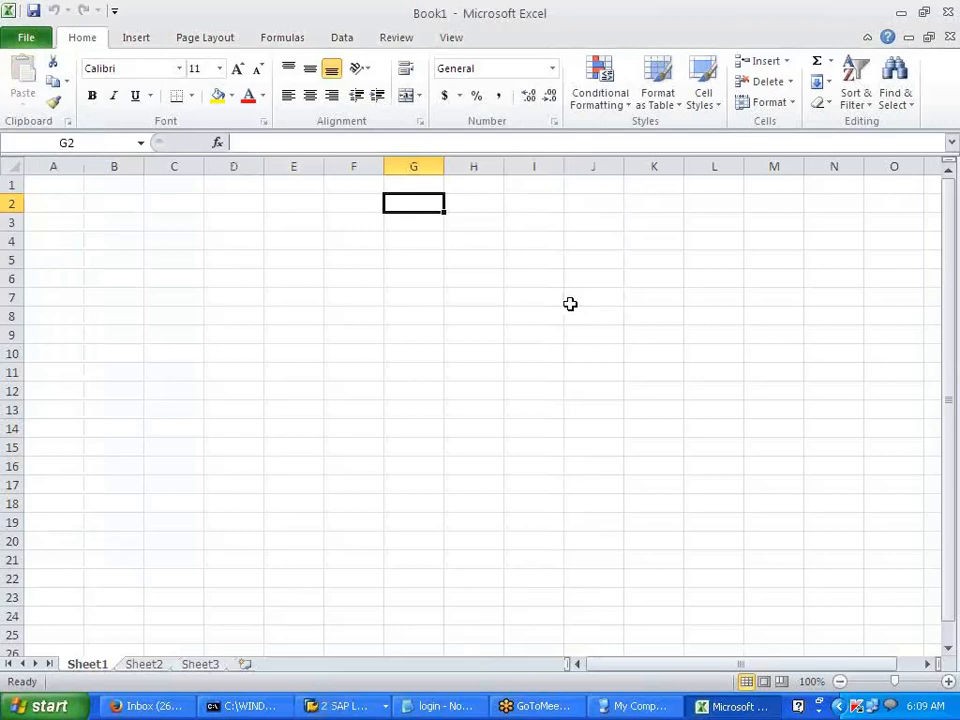
text(CONTROLLING)
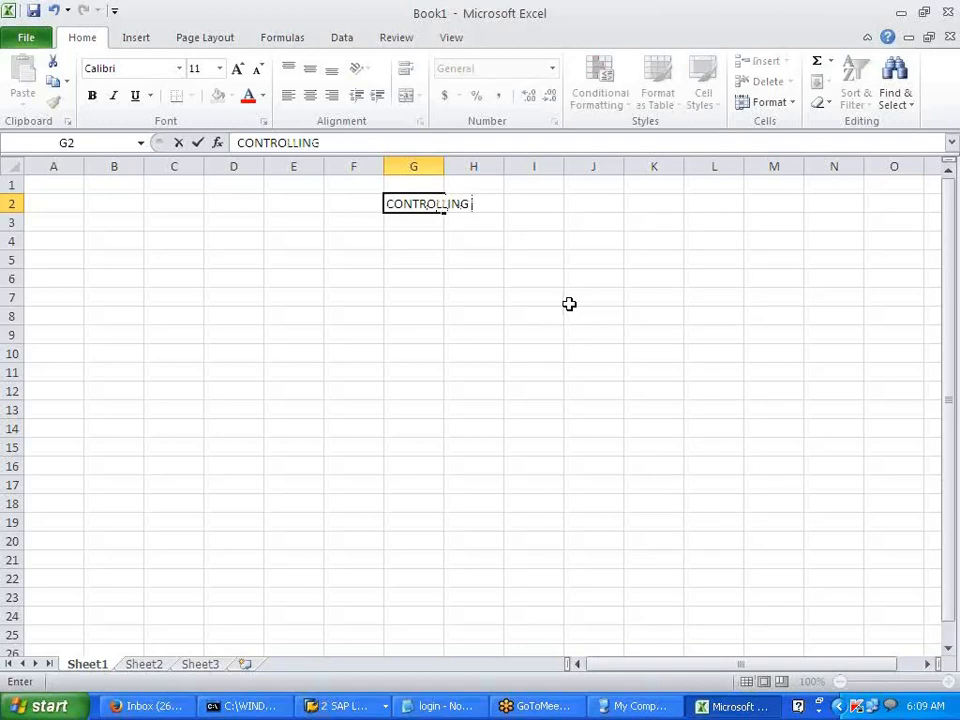
key(Return)
key(Return)
key(Return)
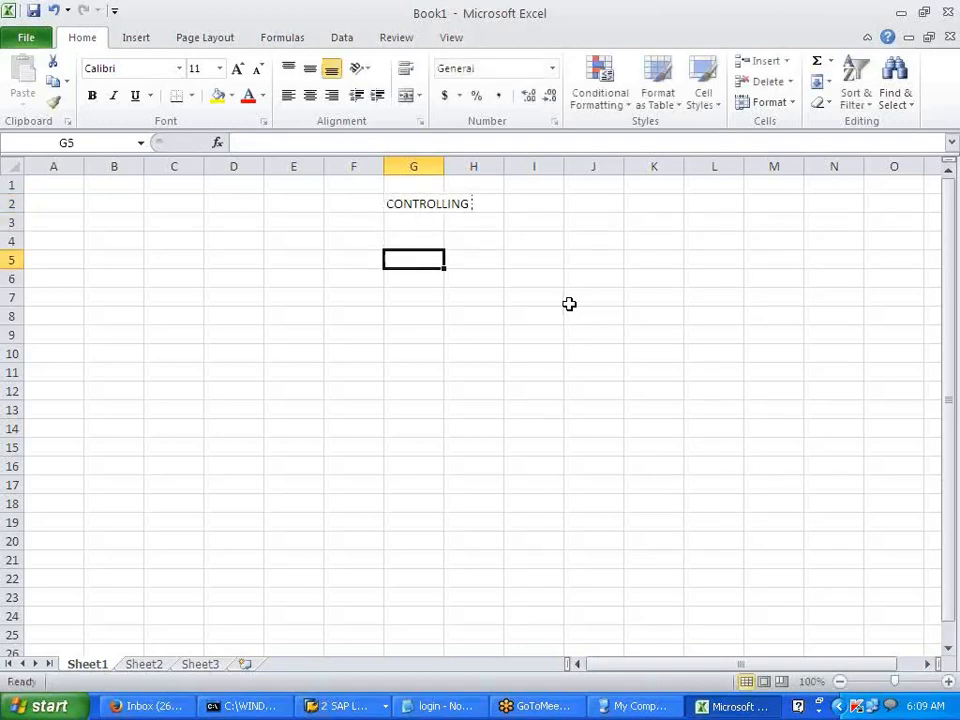
- Write 'PURPOSE OF CONTROLLING IS FOR INTERNAL REPORTING' in cell E4
key(Up)
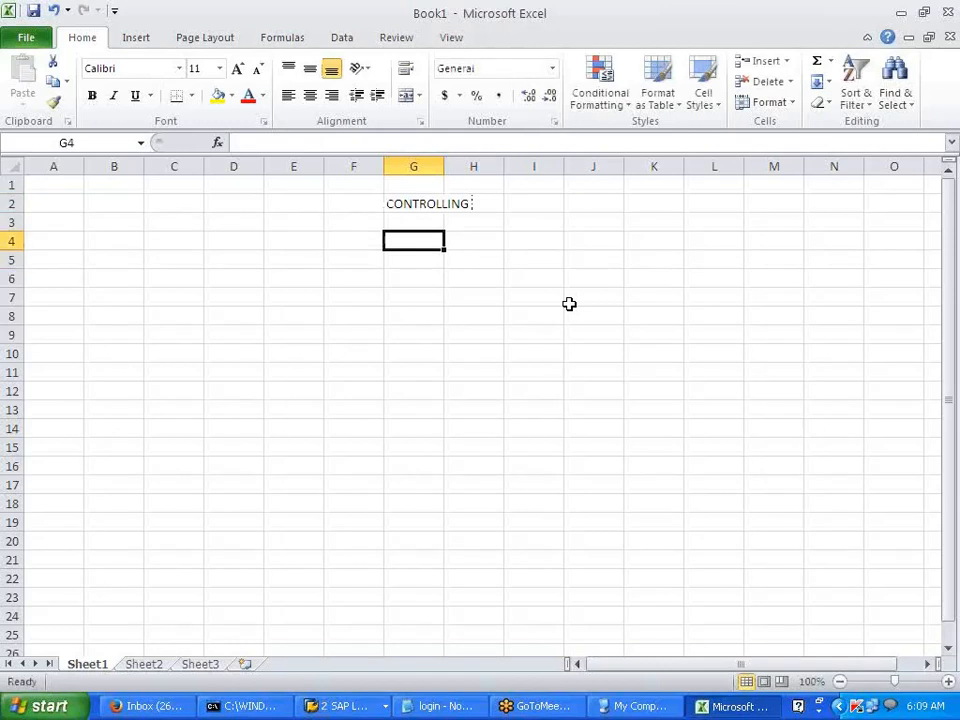
key(Left)
key(Left)
key(Right)
key(Left)
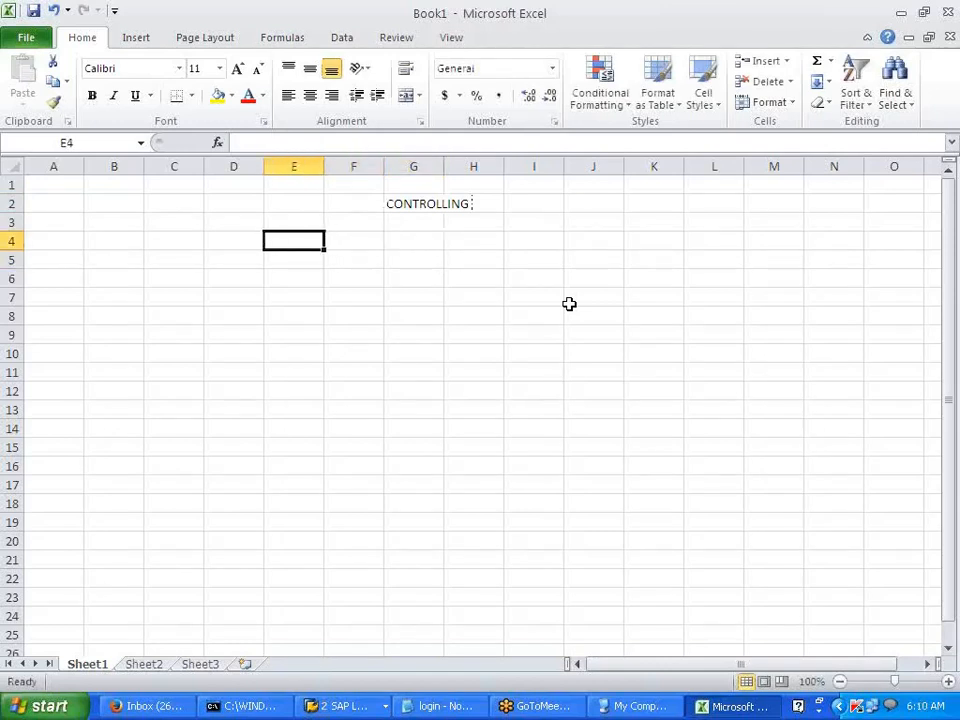
text(PURP)
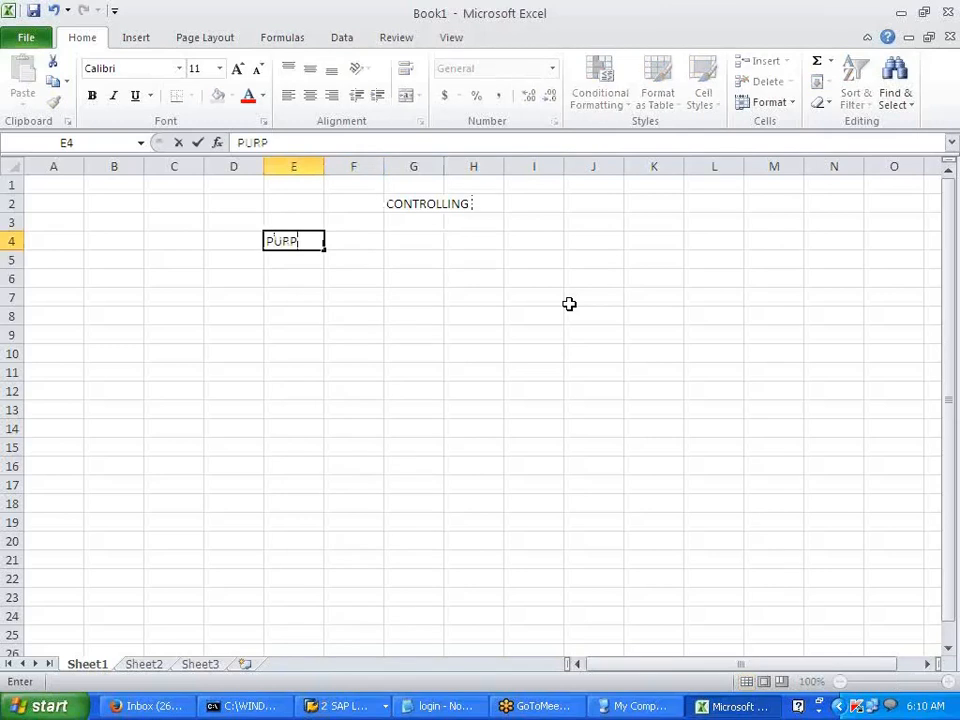
text(OSE OF )
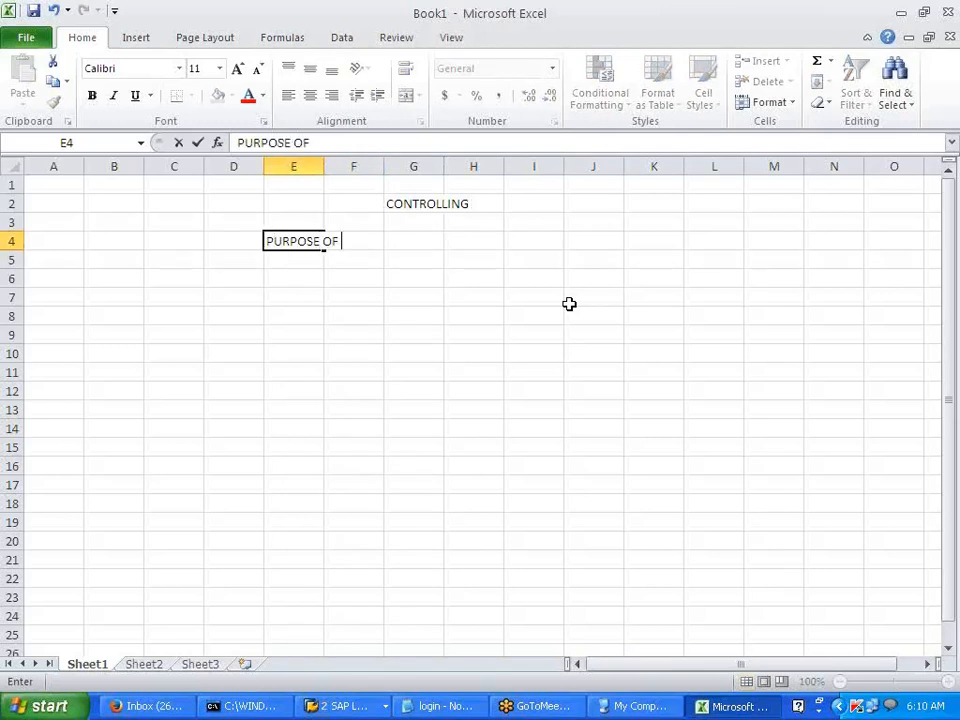
text(CONTROLLING)
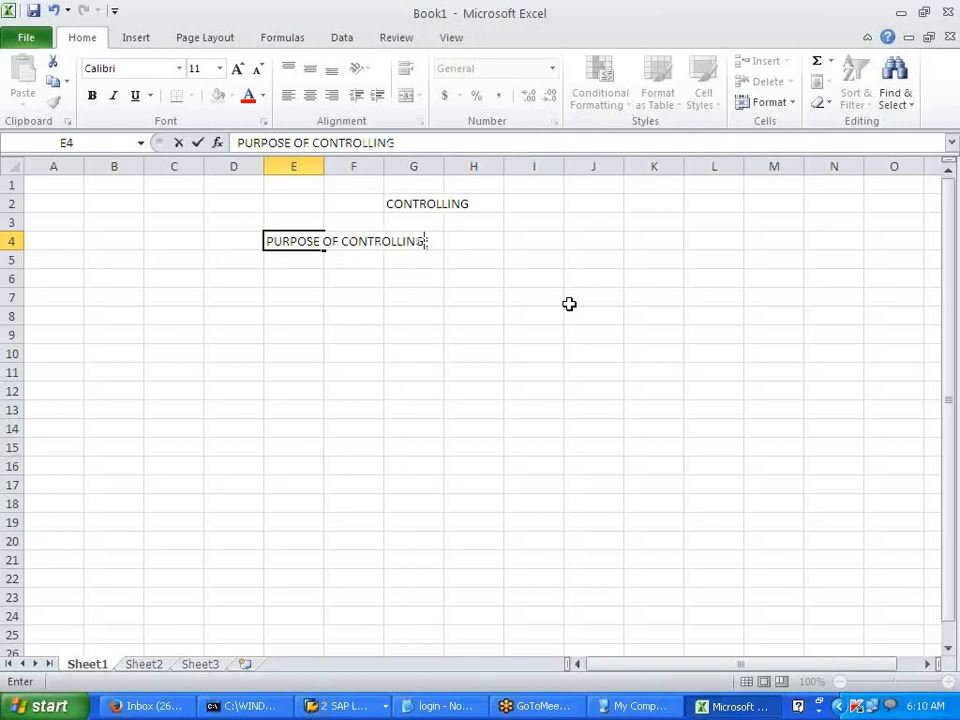
text( IS FOR)
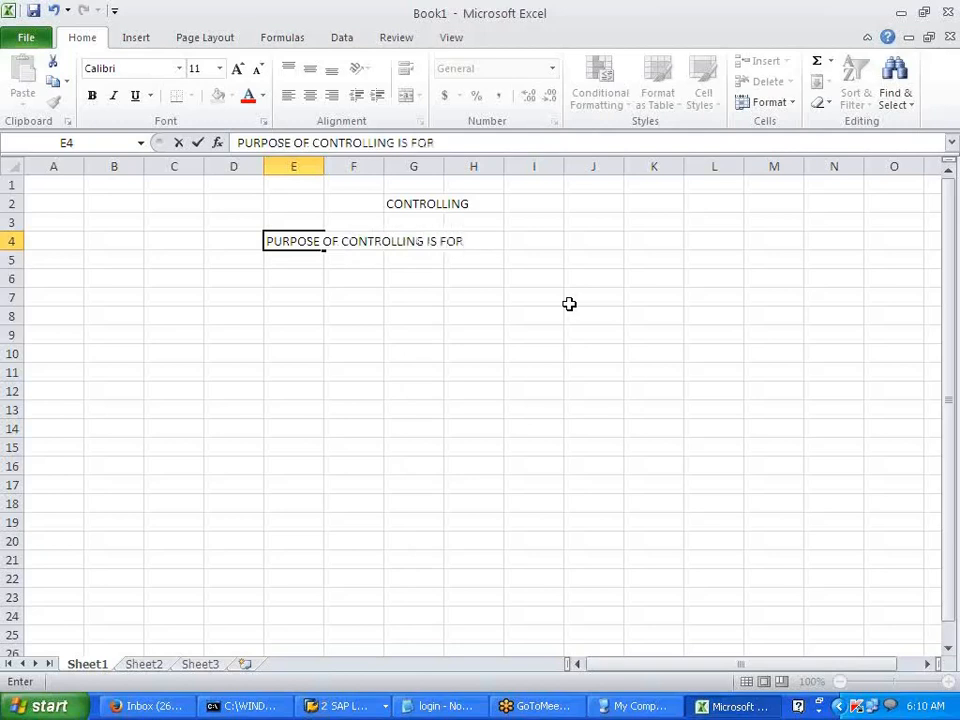
text( INTERN)
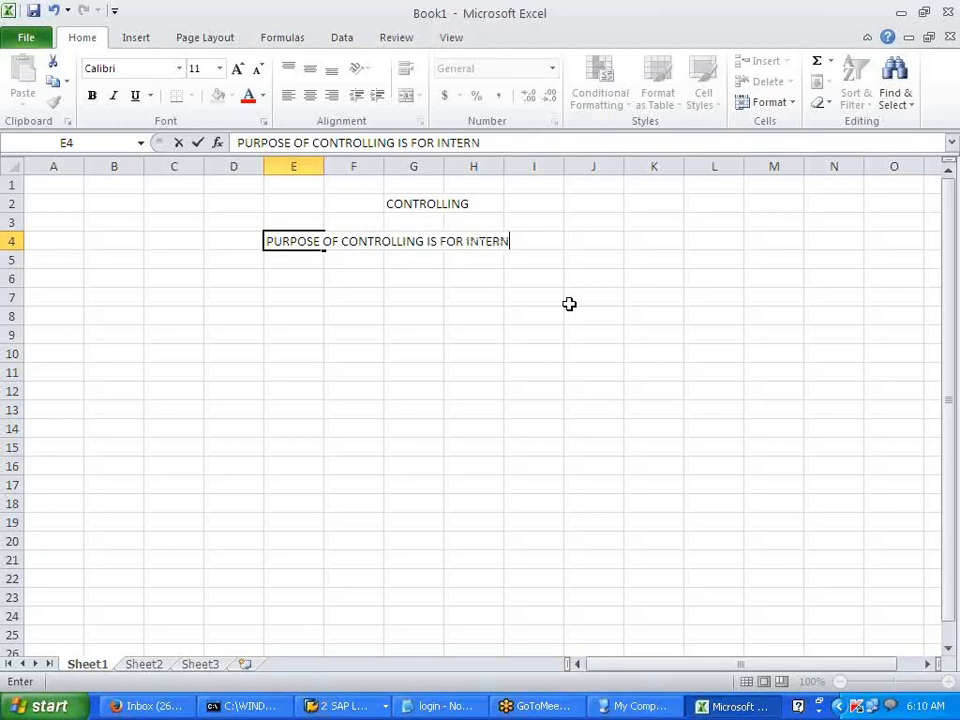
text(AL REPORTING)
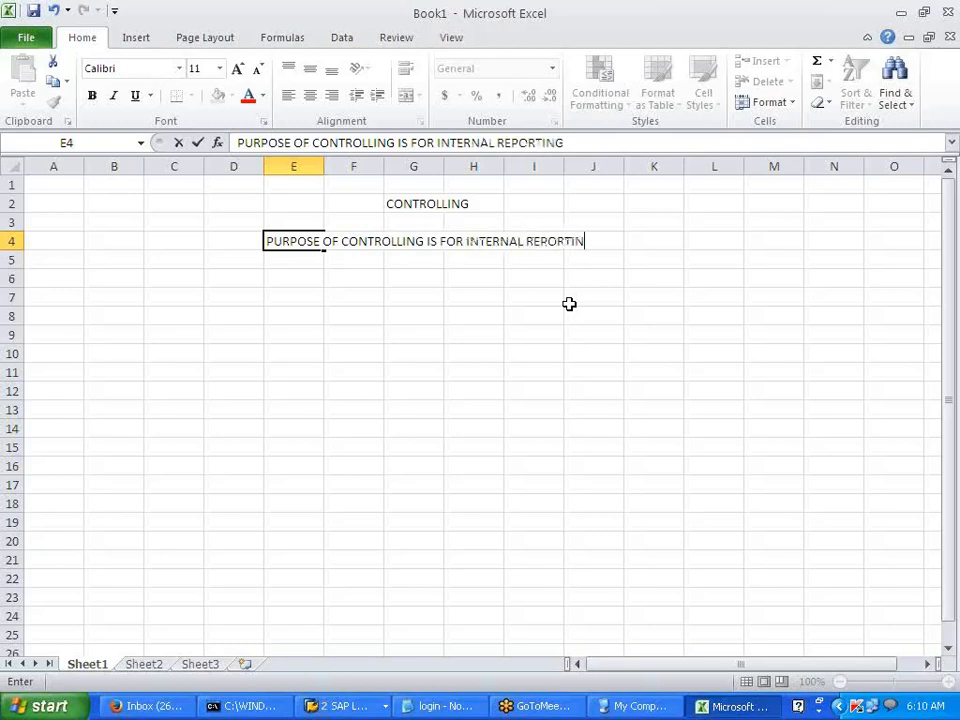
key(Return)
key(Return)
key(Return)
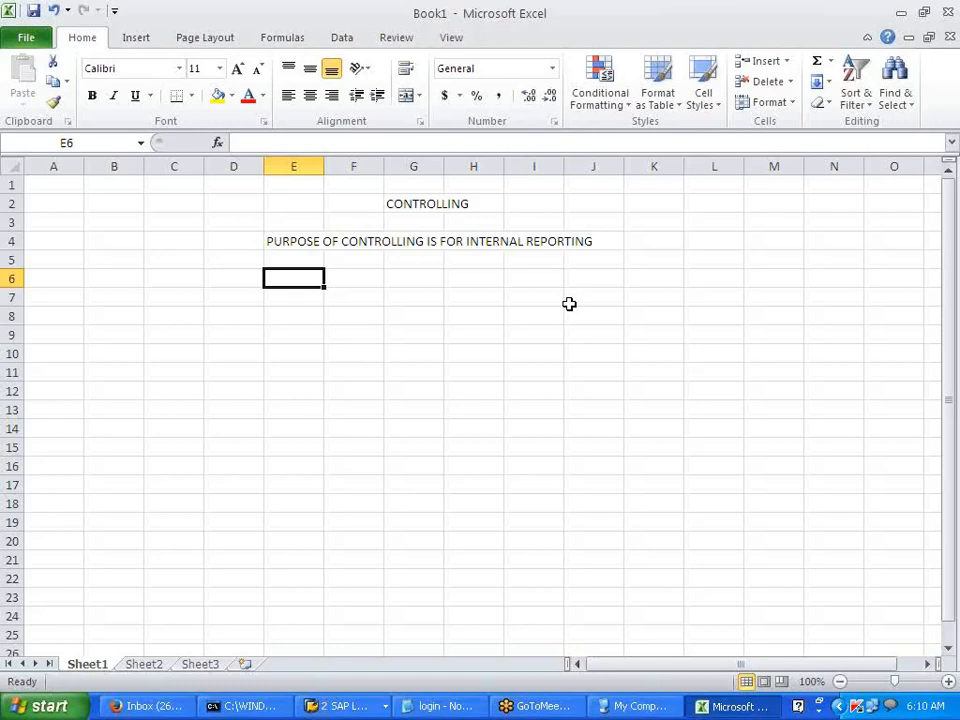
- Enter 'COSTING --- TRACKING OF EXPS--- COST RELATED REPORTS' in E6 and begin the CONTROLLING AREA note
text(COSTING)
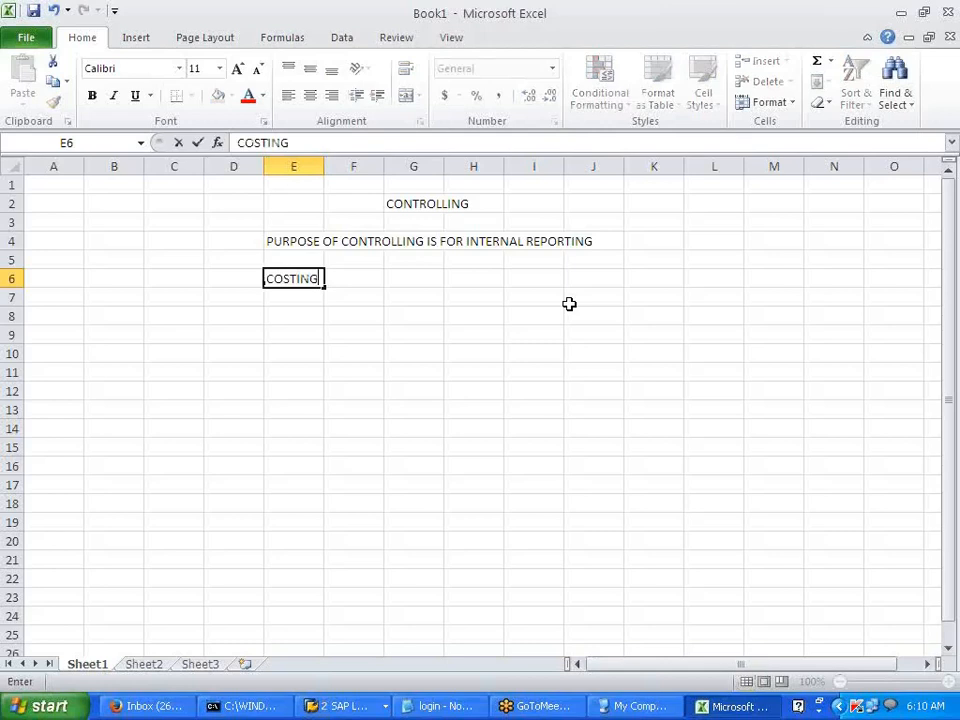
text( ---)
text(TRA)
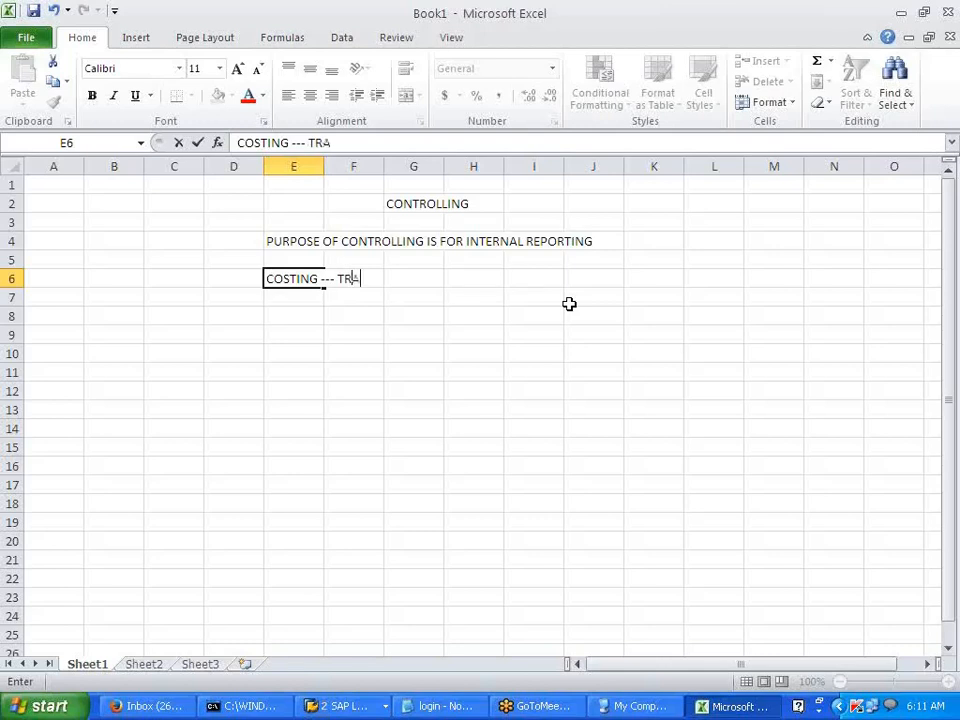
text(CKING OF)
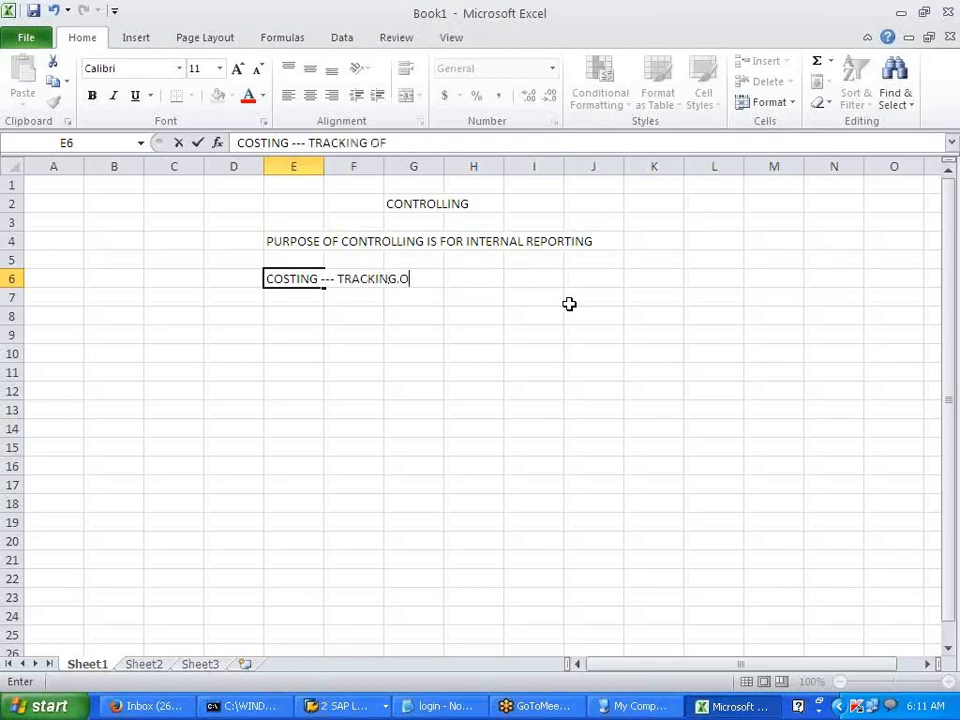
text( EXPS.)
text(--- COST RELATED REPORTS)
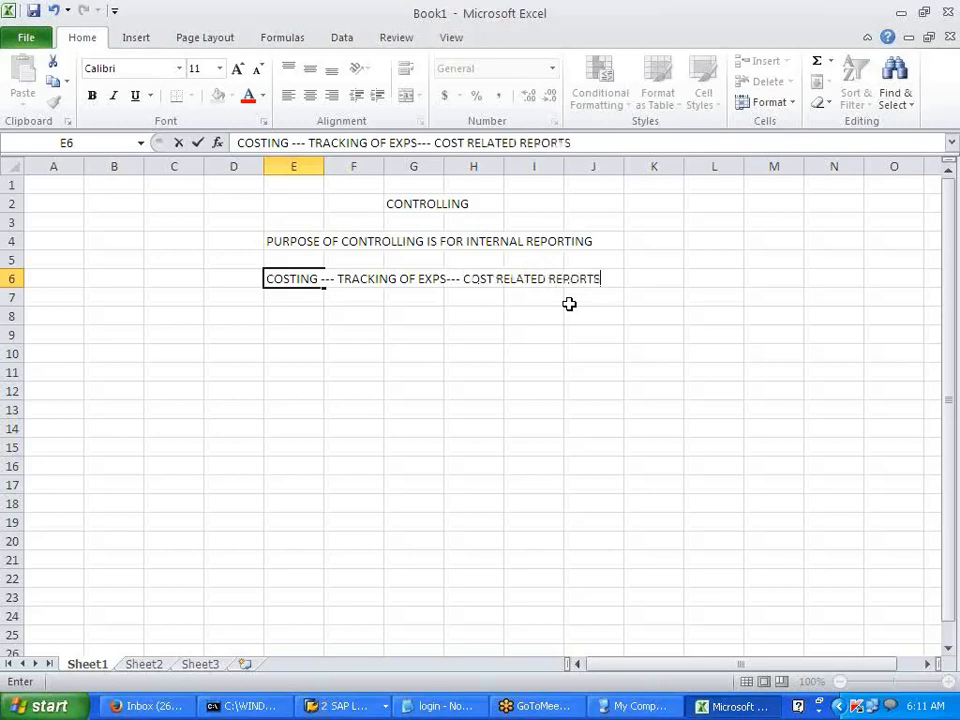
key(Return)
key(Return)
key(Return)
text(CONT)
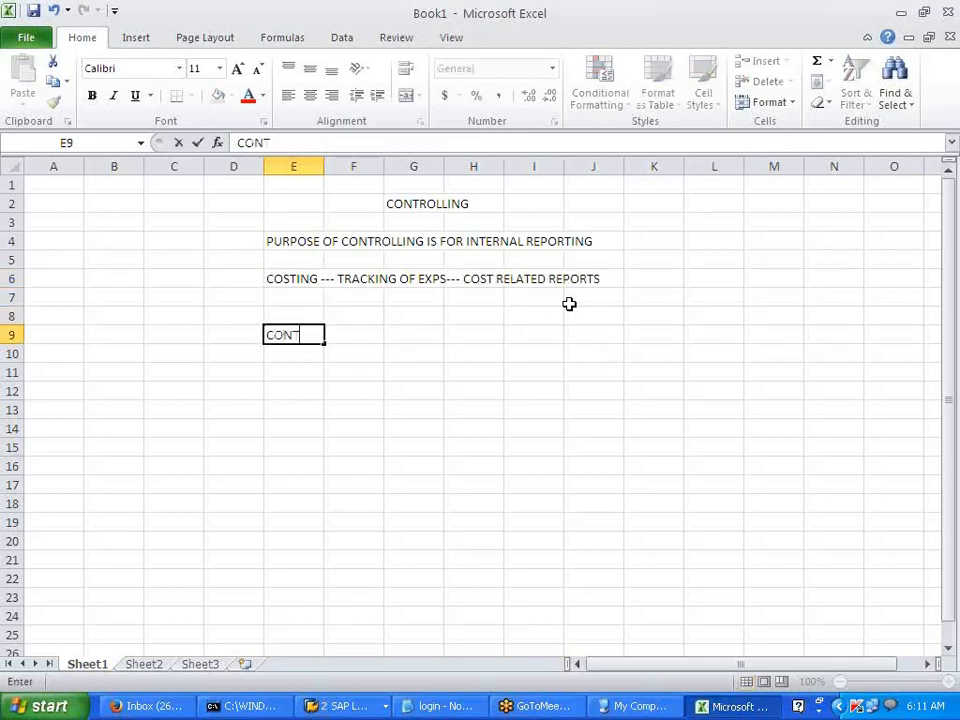
text(ROLLING)
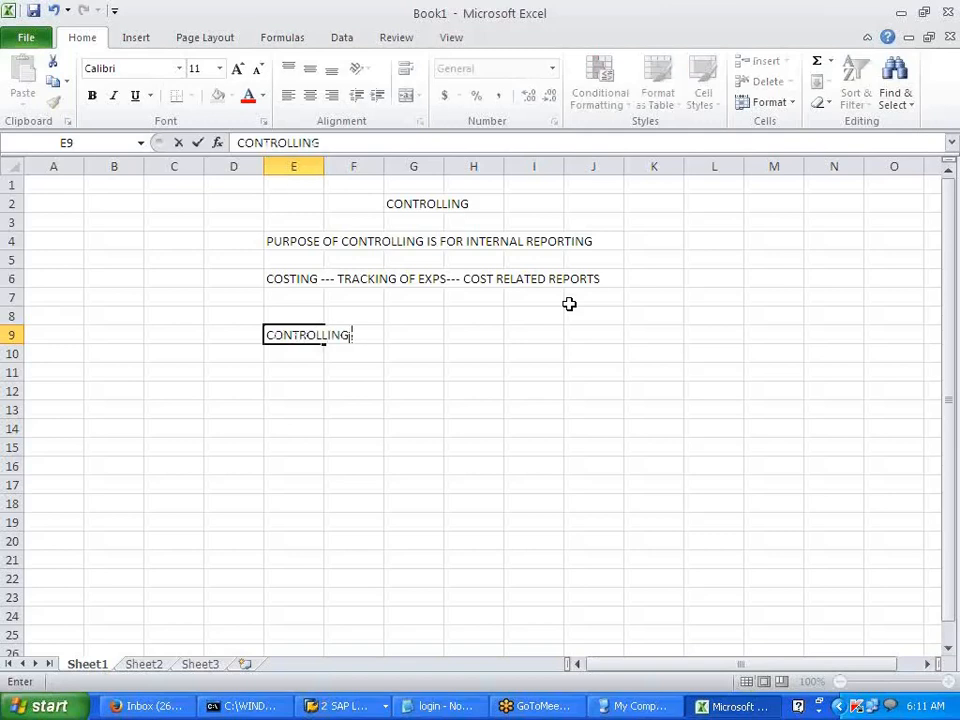
text( AREA --)
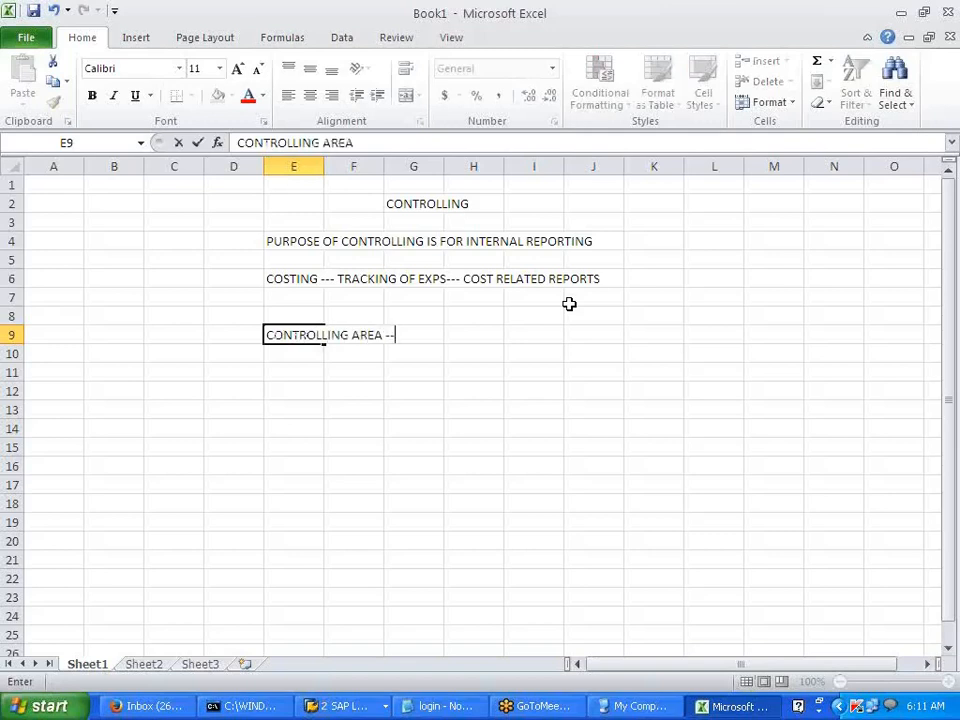
text(- ORG UNTI)
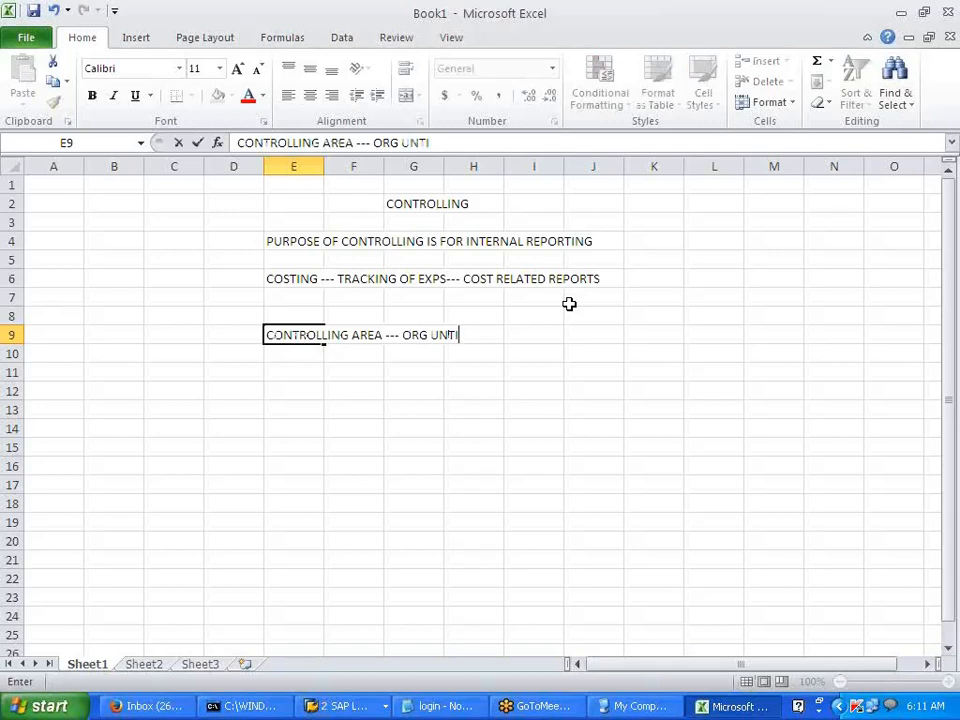
- Fix the typo so E9 reads 'CONTROLLING AREA --- ORG UNIT' and commit it
key(BackSpace)
key(BackSpace)
text(IT)
key(Return)
key(Return)
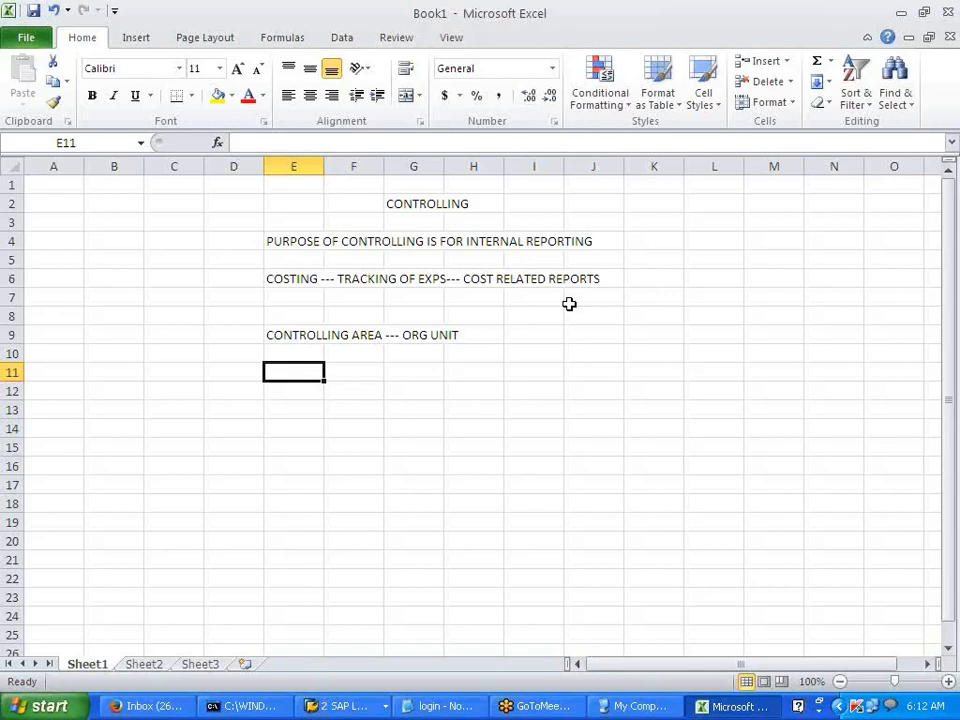
- Type 'CONTROLLING AREA CONSIST OF SUB COMPONENTS --- CCTR , INTERNLA ORDER, PCTR' in E11
text(CON)
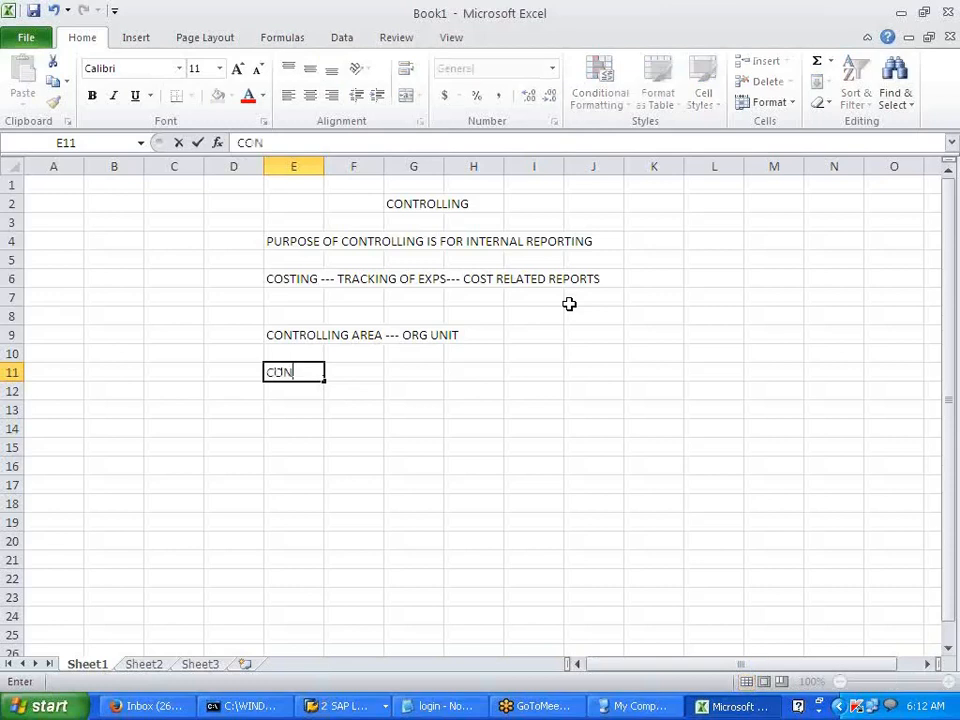
text(TROLLING AREA)
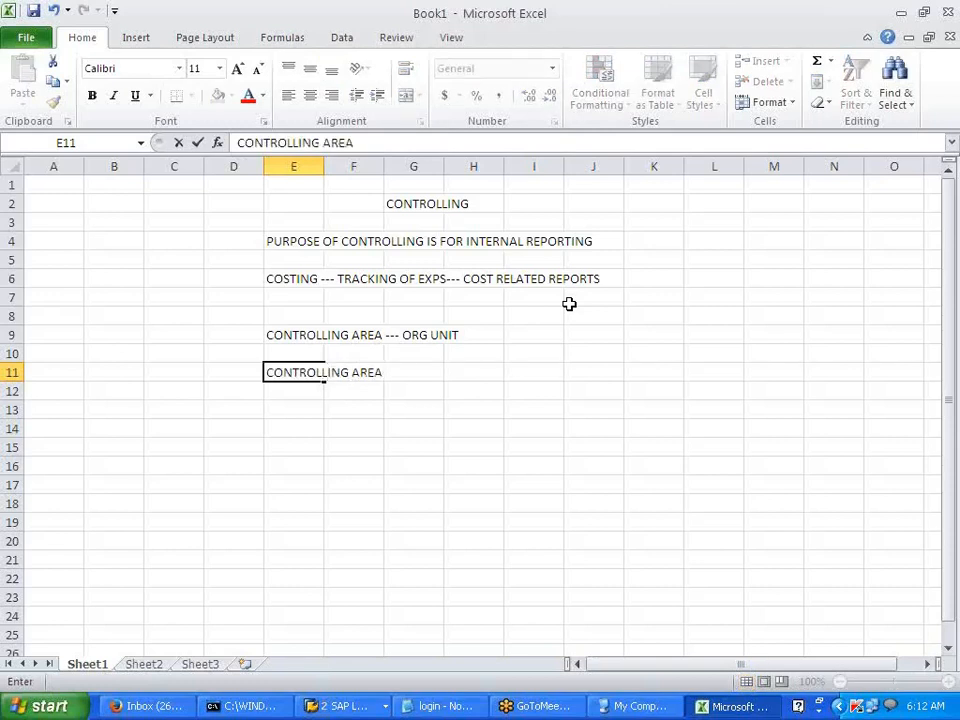
text( COS)
key(BackSpace)
text(NSIST OF)
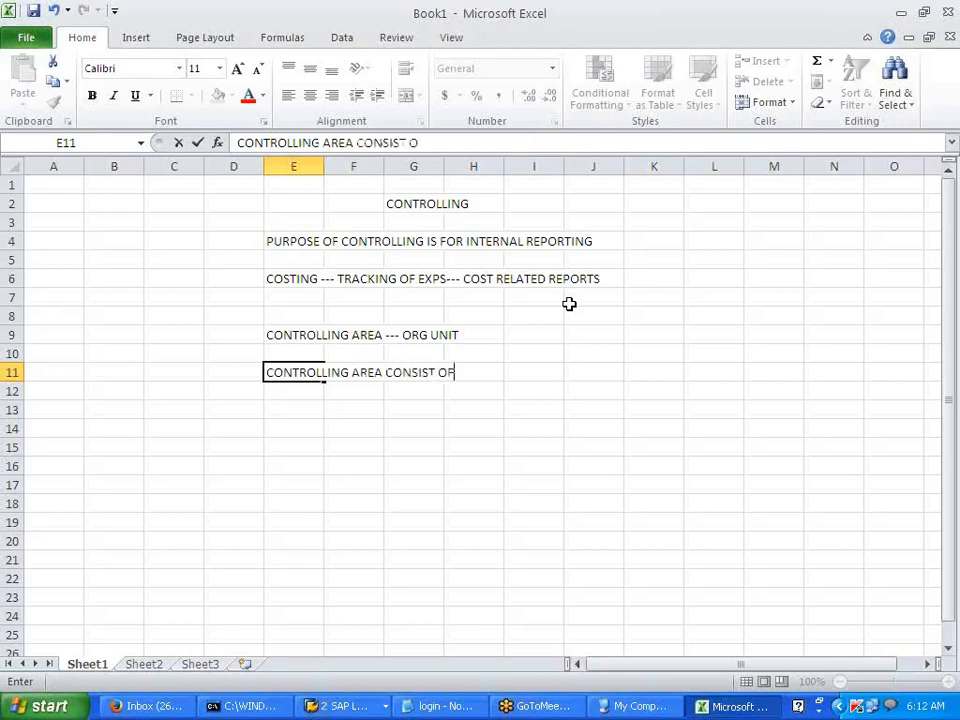
text( SUB COMP)
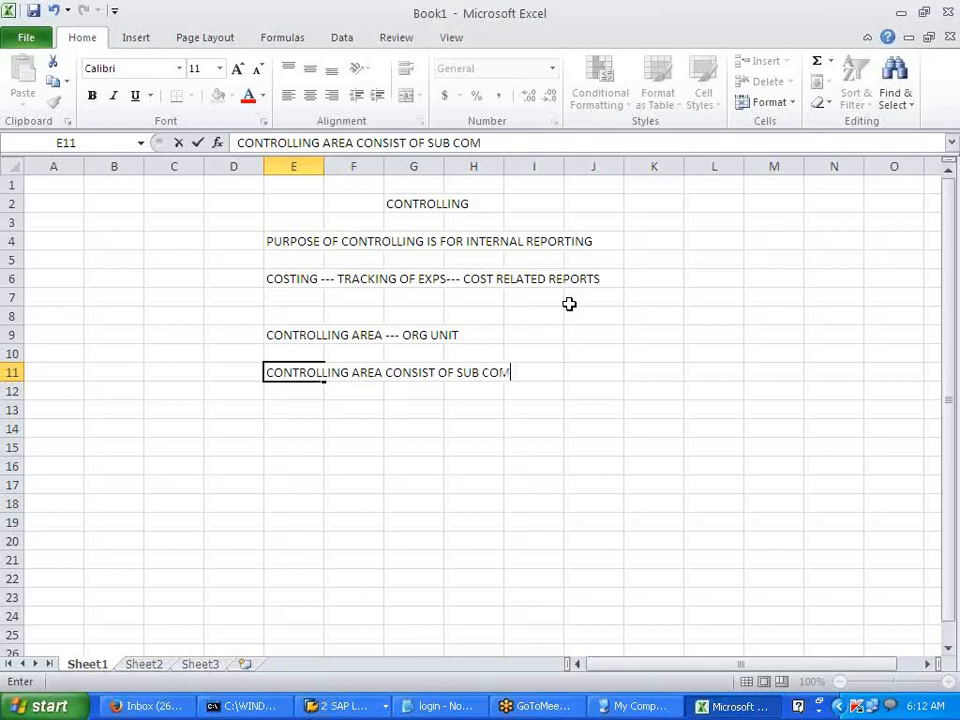
text(ENTS)
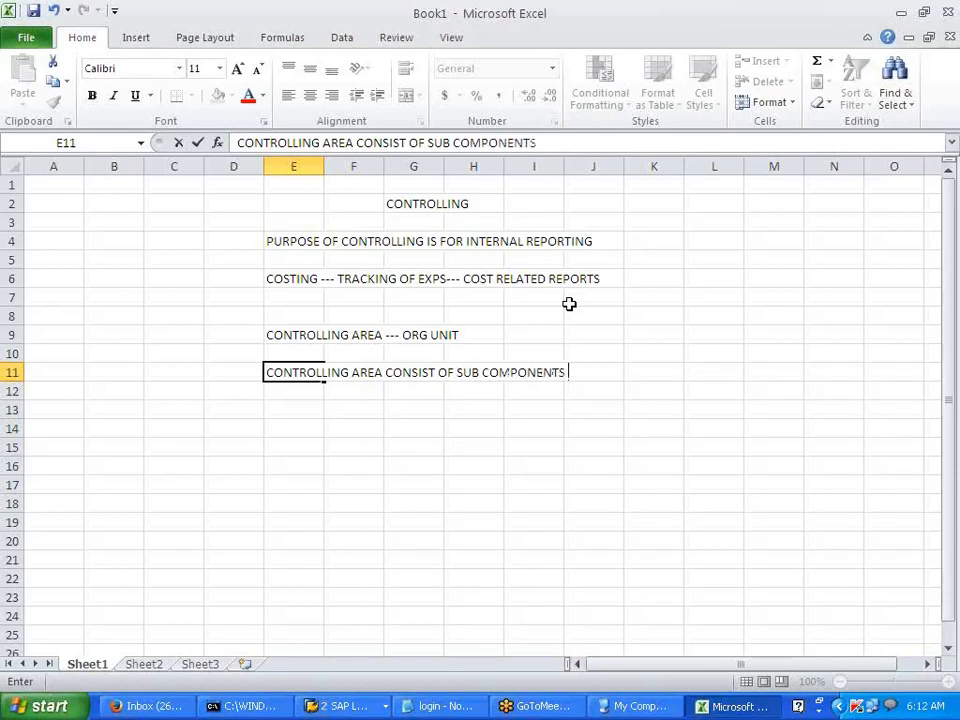
text( --- CCTR)
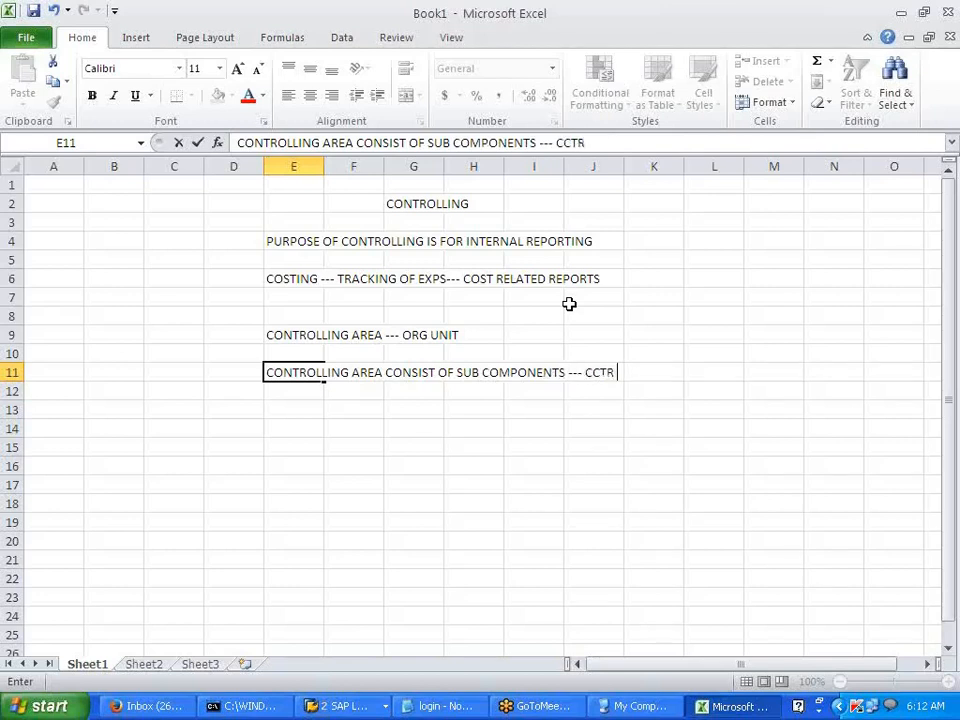
text( , INTERNLA ORDER)
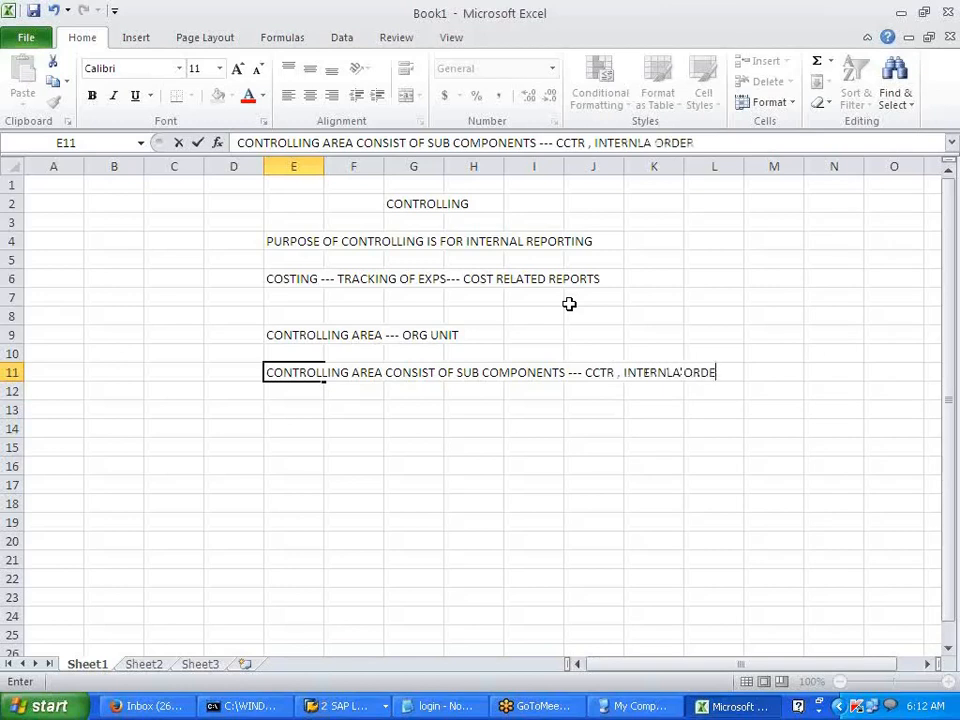
text(, PCTR)
- Switch to the SAP window and run the transaction code for controlling area maintenance
click(340, 707)
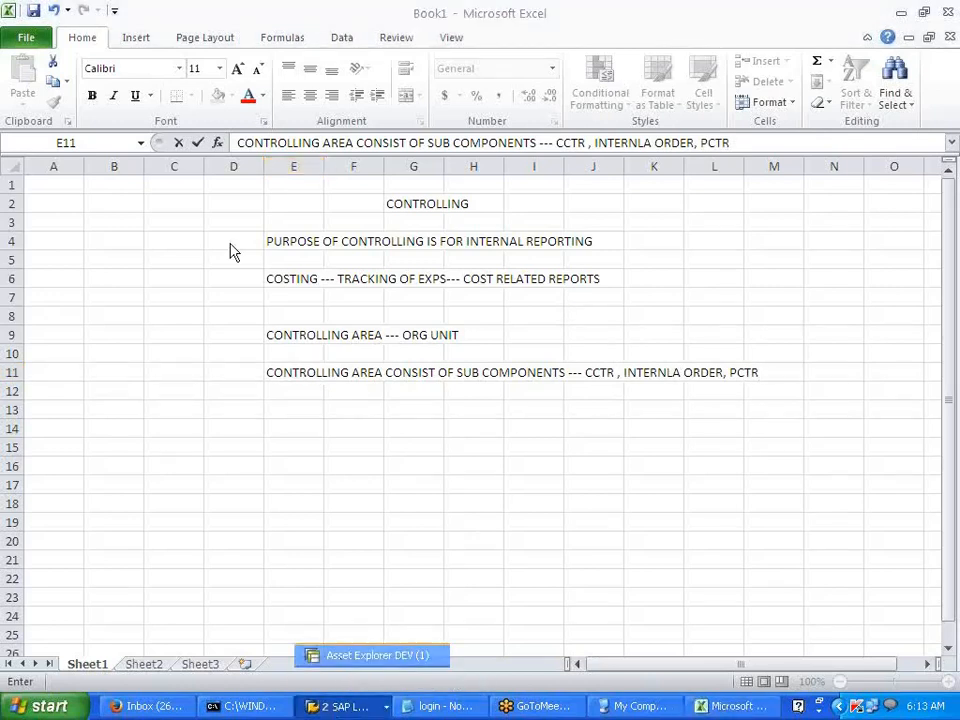
click(375, 655)
click(86, 51)
text(/)
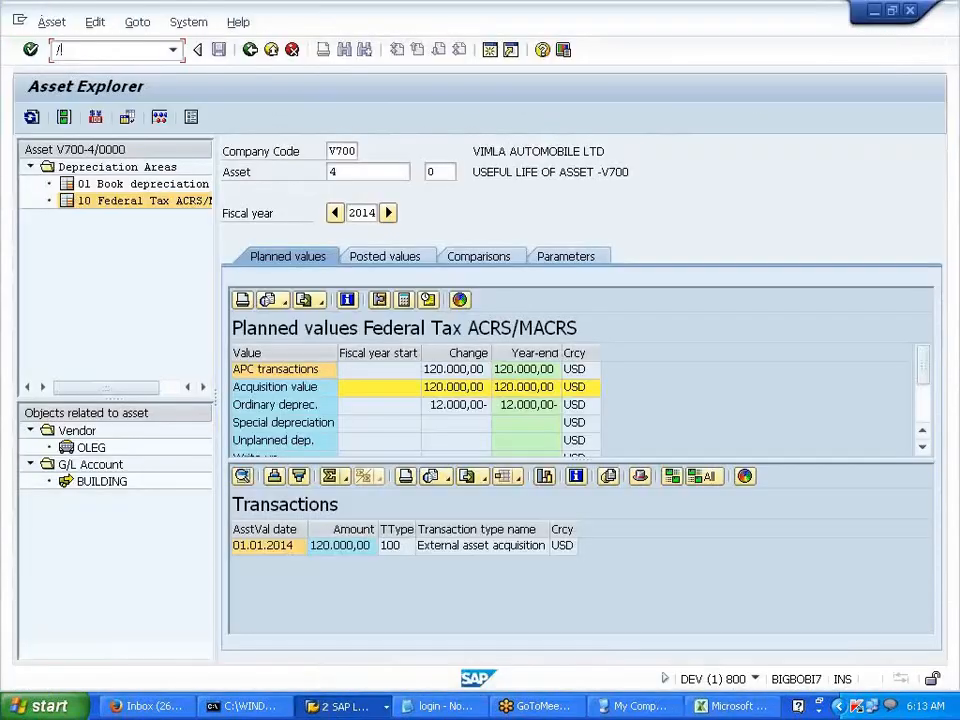
text(NOB52)
key(Return)
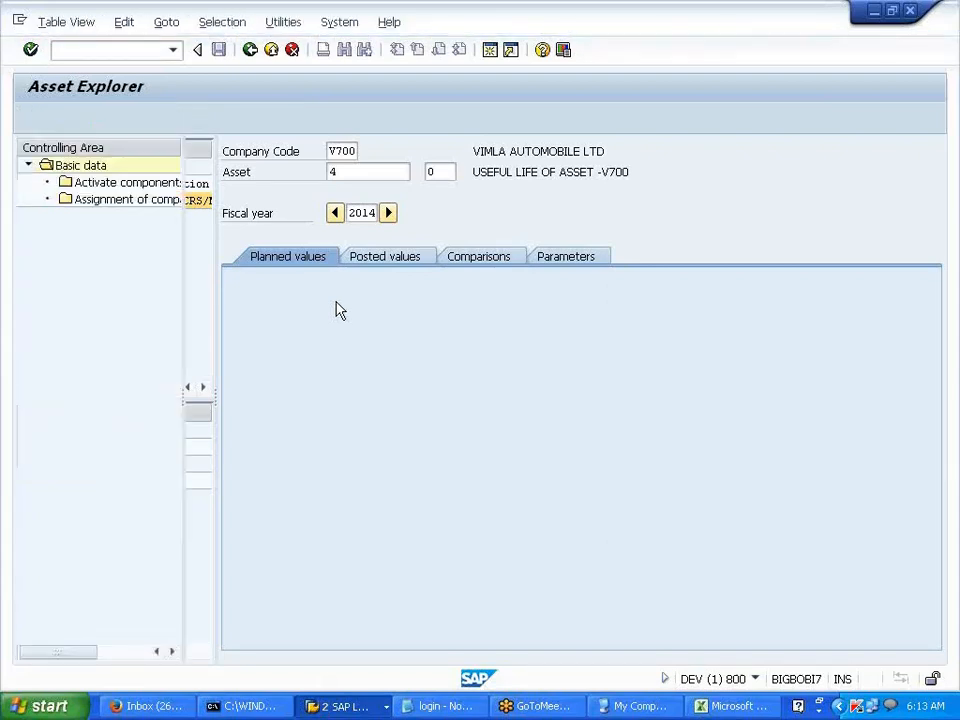
- Locate controlling area V700 and open its component activation settings for fiscal years 2014–9999
click(386, 645)
text(V7)
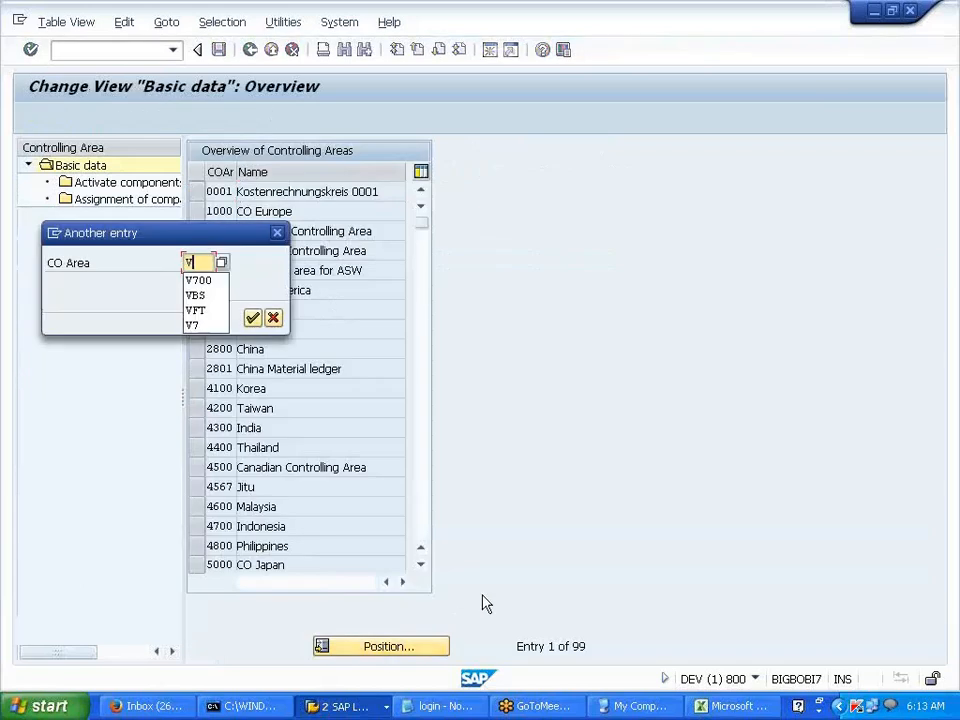
text(00)
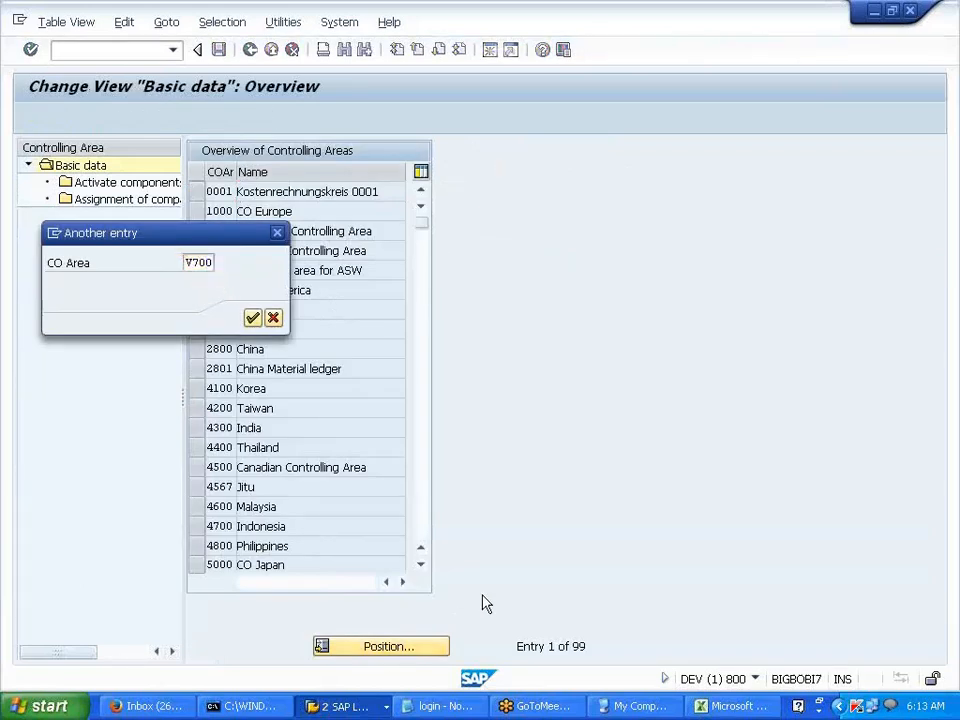
key(Return)
click(196, 191)
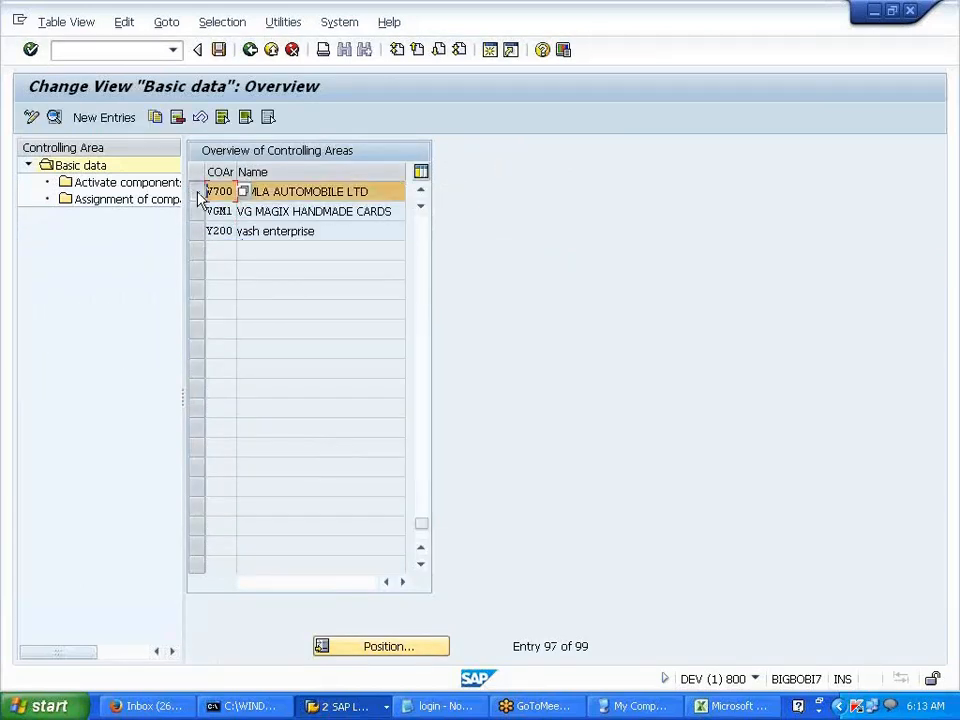
double_click(223, 195)
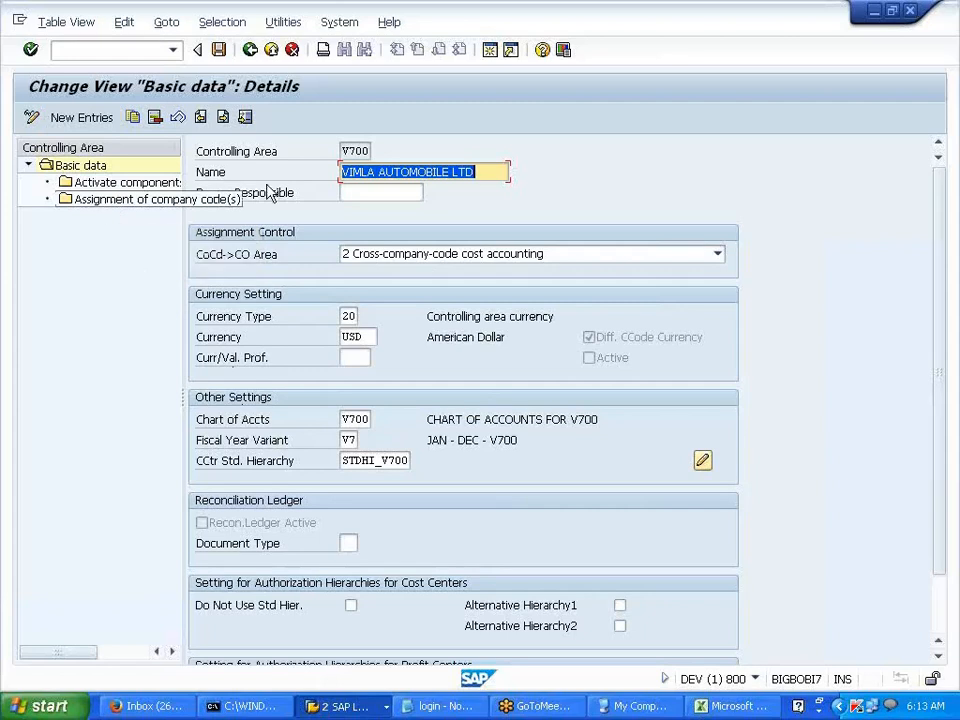
double_click(140, 186)
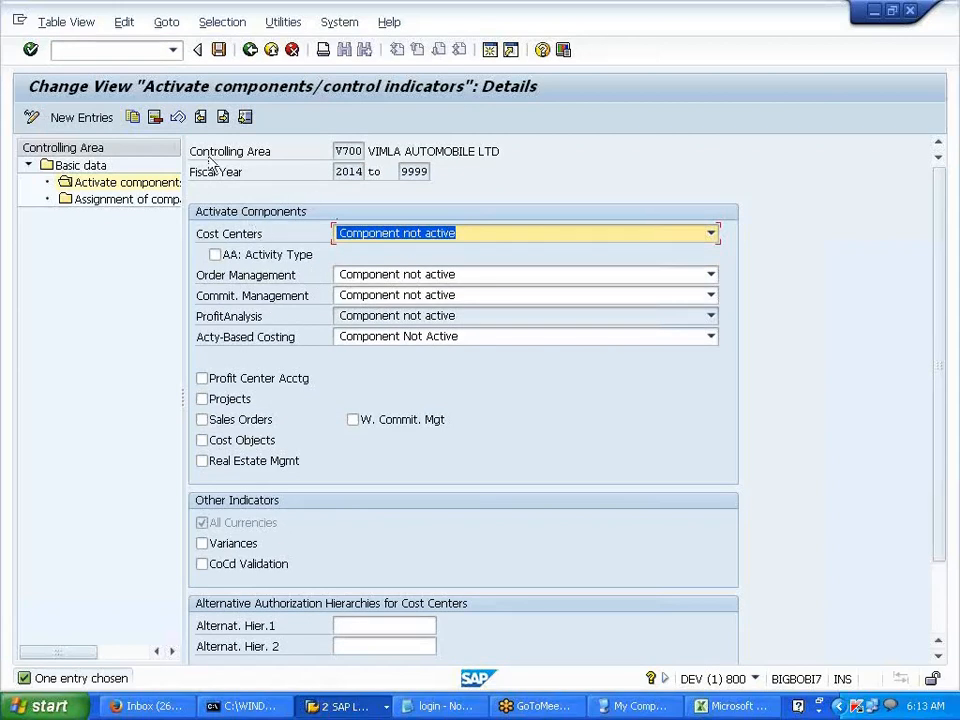
click(276, 154)
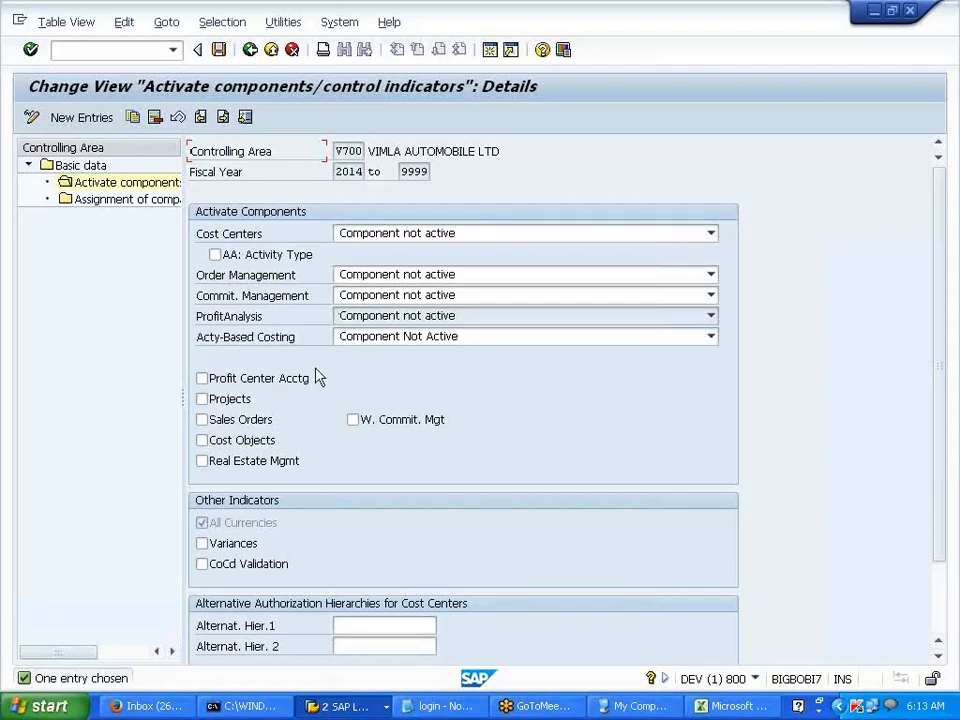
key(alt+Tab)
- Enter 'CONTROLLING AREA -- VIA STD HIERARCHY -- REPORTING' in cell E13
click(414, 447)
click(308, 411)
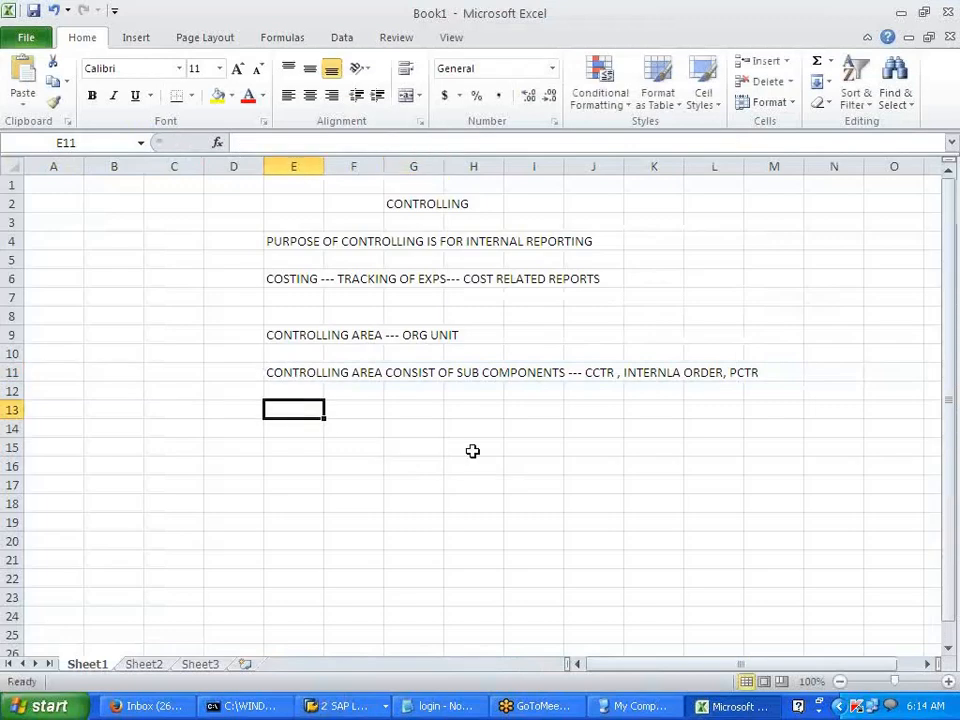
text(CONTRO)
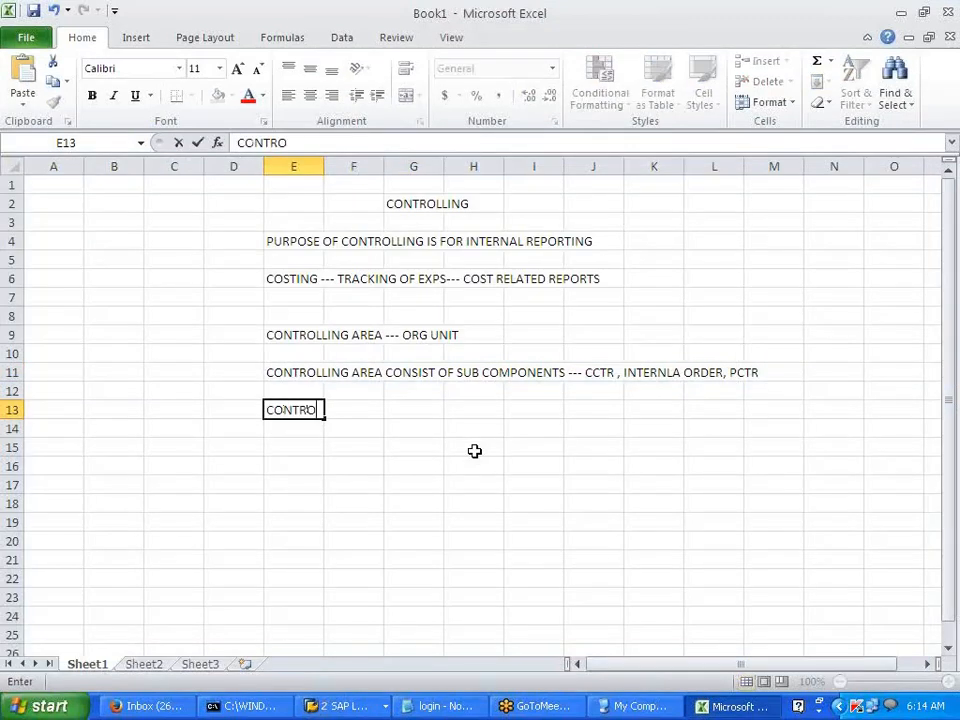
text(LLING ARAE)
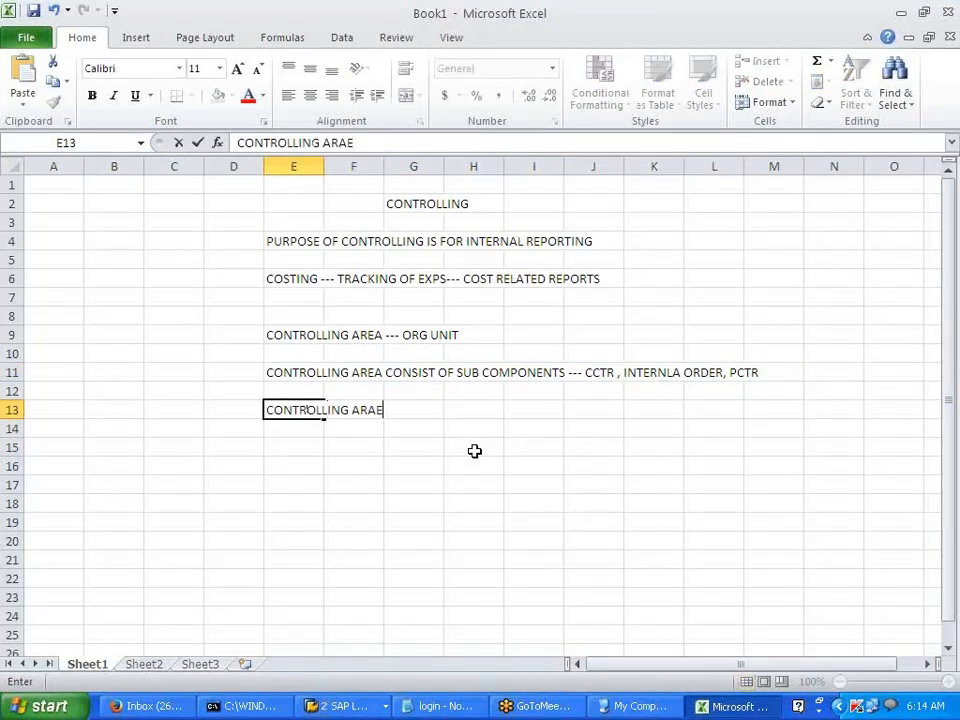
key(BackSpace)
key(BackSpace)
key(BackSpace)
text(REA -- VIA STD )
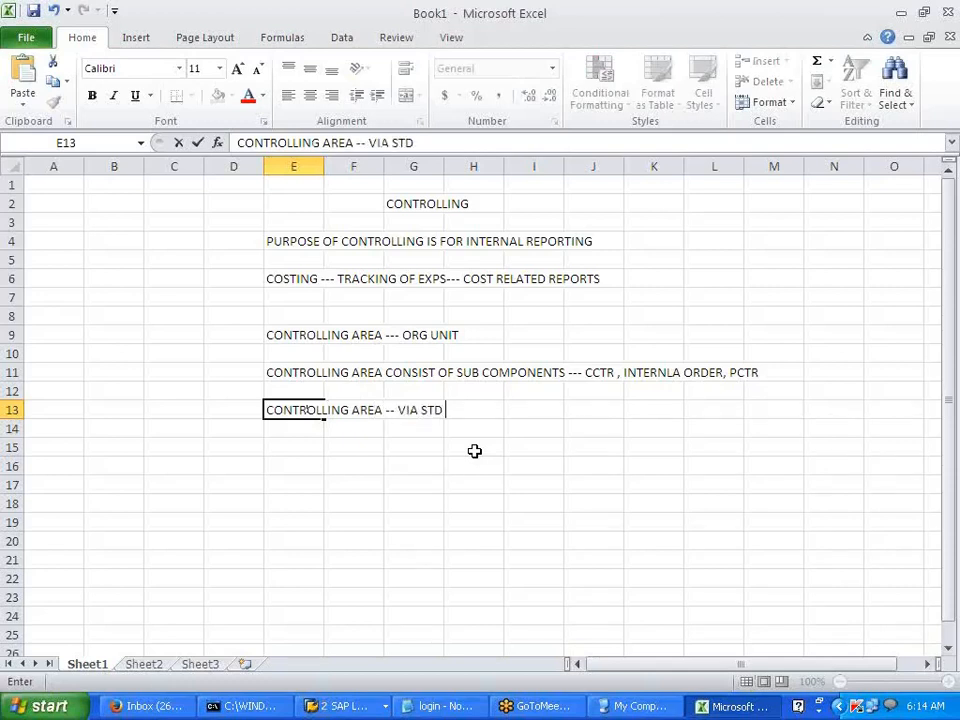
text(HIERARCHY --)
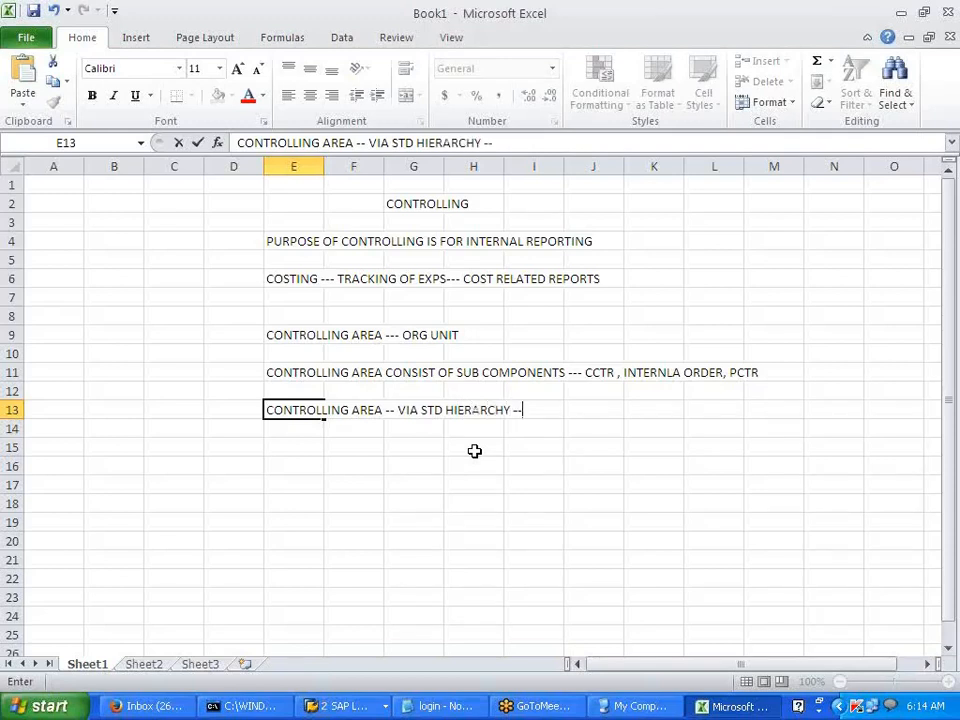
text( REPORTING)
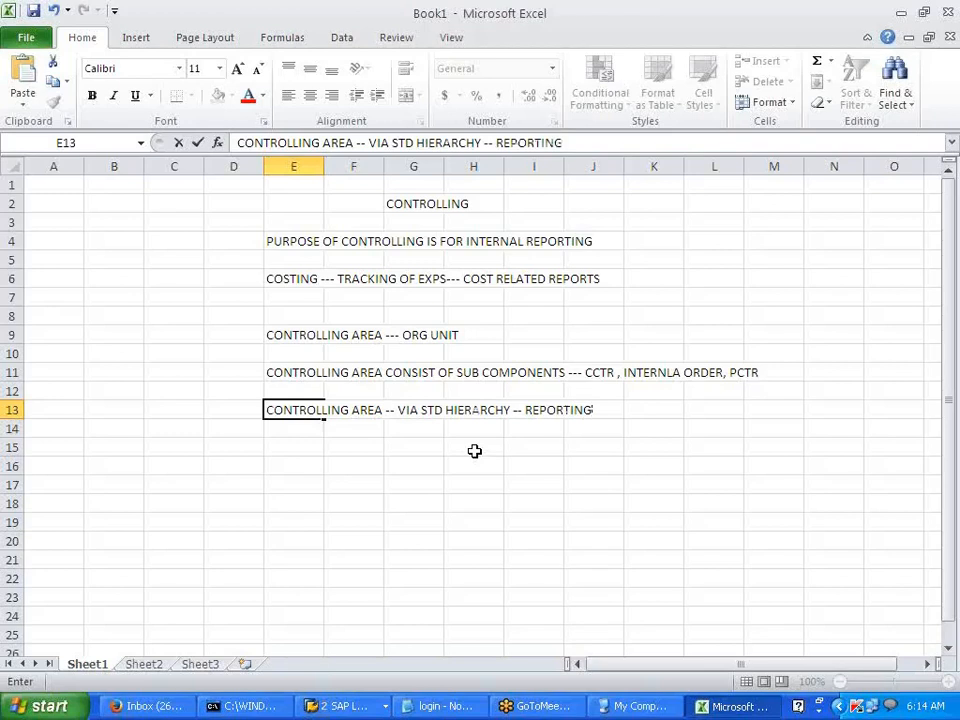
key(Return)
key(Return)
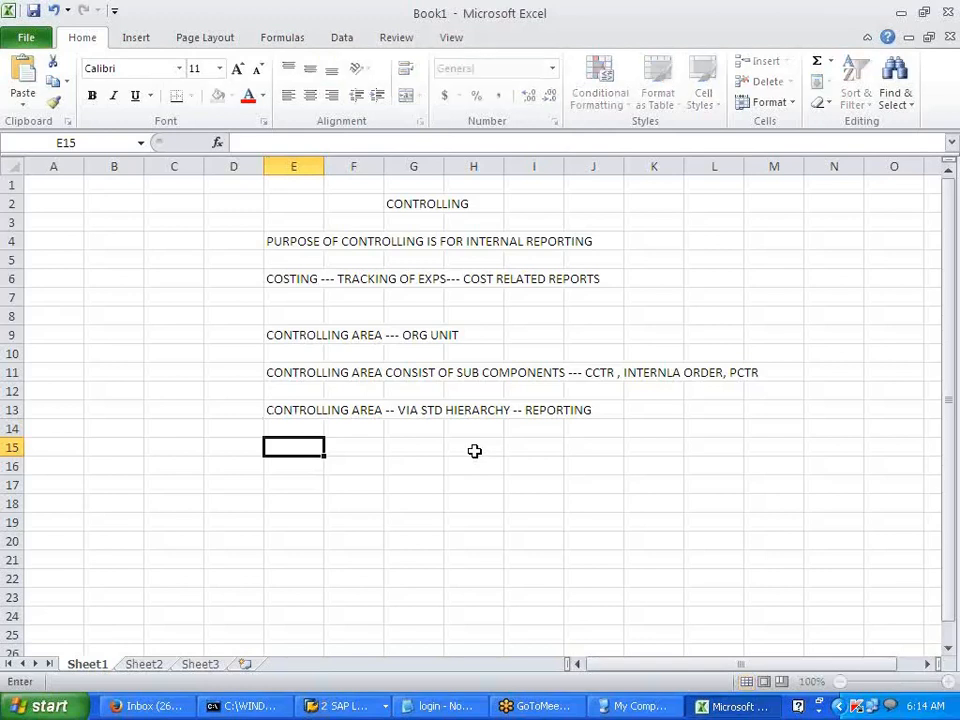
- Type the E15 note on creating version 0 to record actual and plan controlling transactions
text(CONTROLLI)
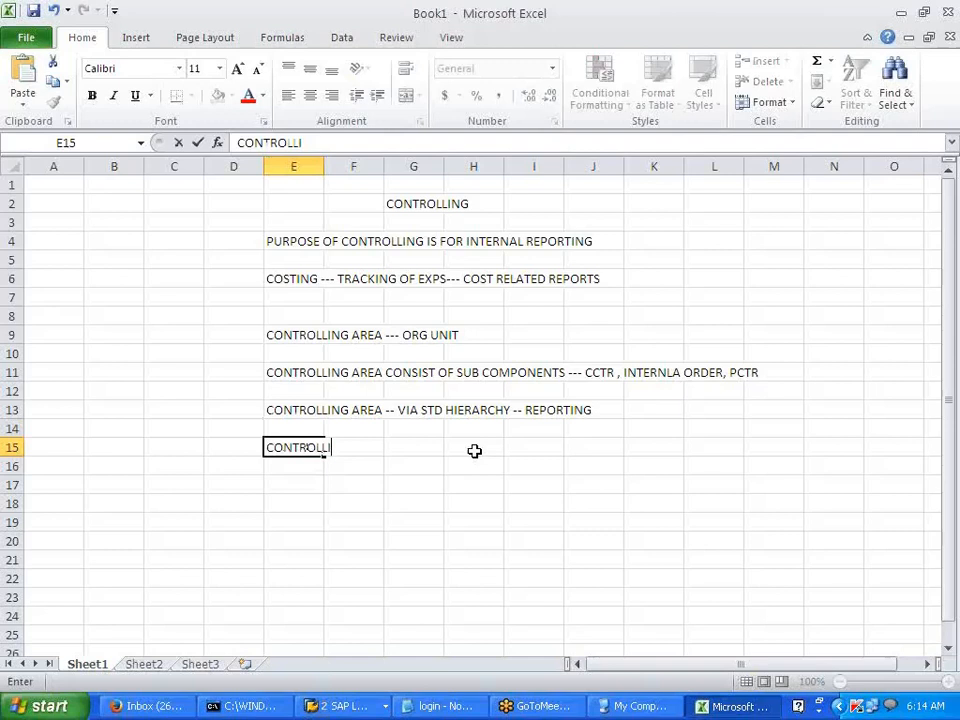
text(NG AREA )
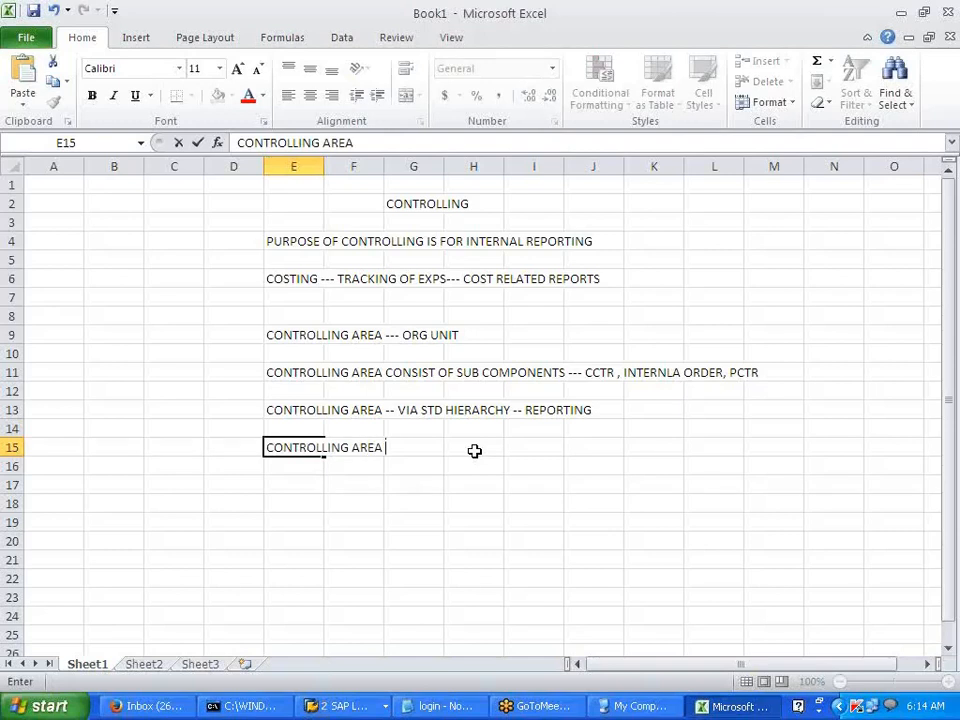
text(-- CREATE )
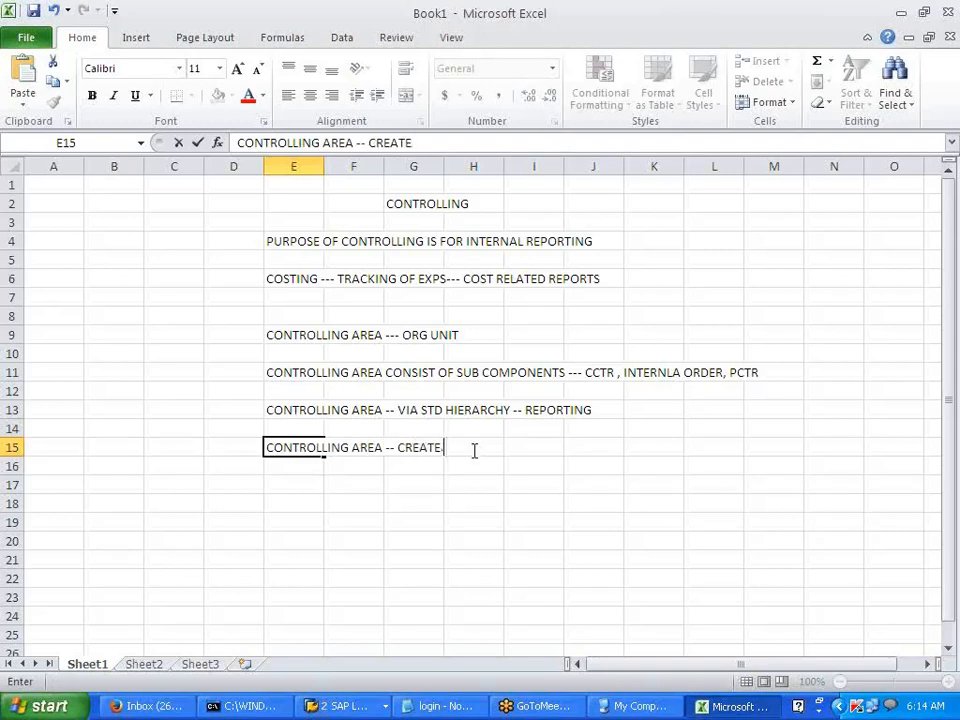
text(VERSION ---)
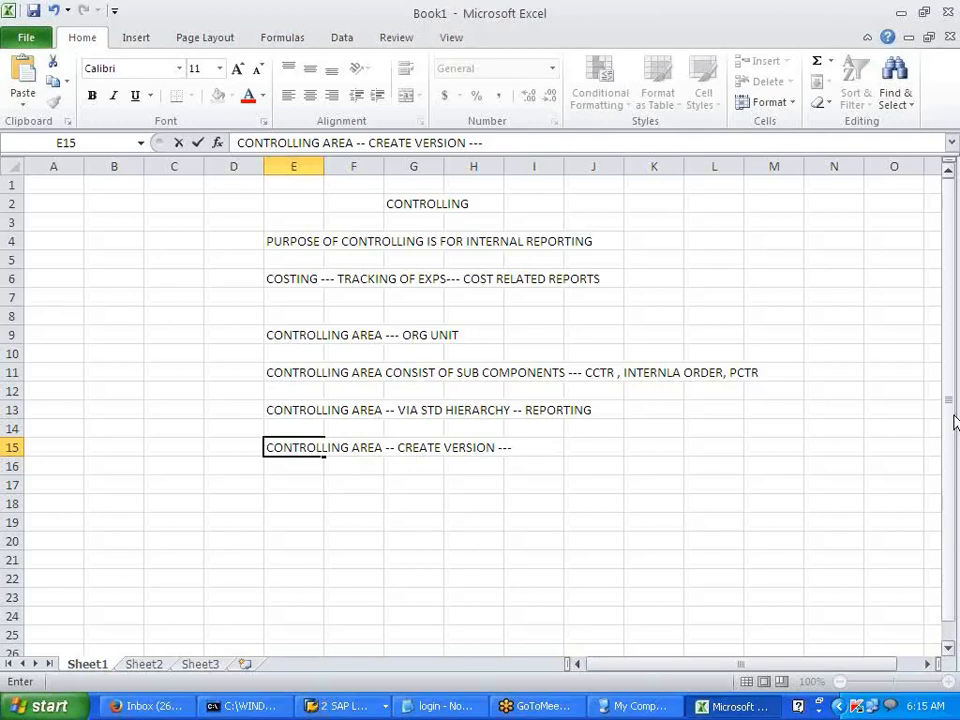
text(0 -- RECORD)
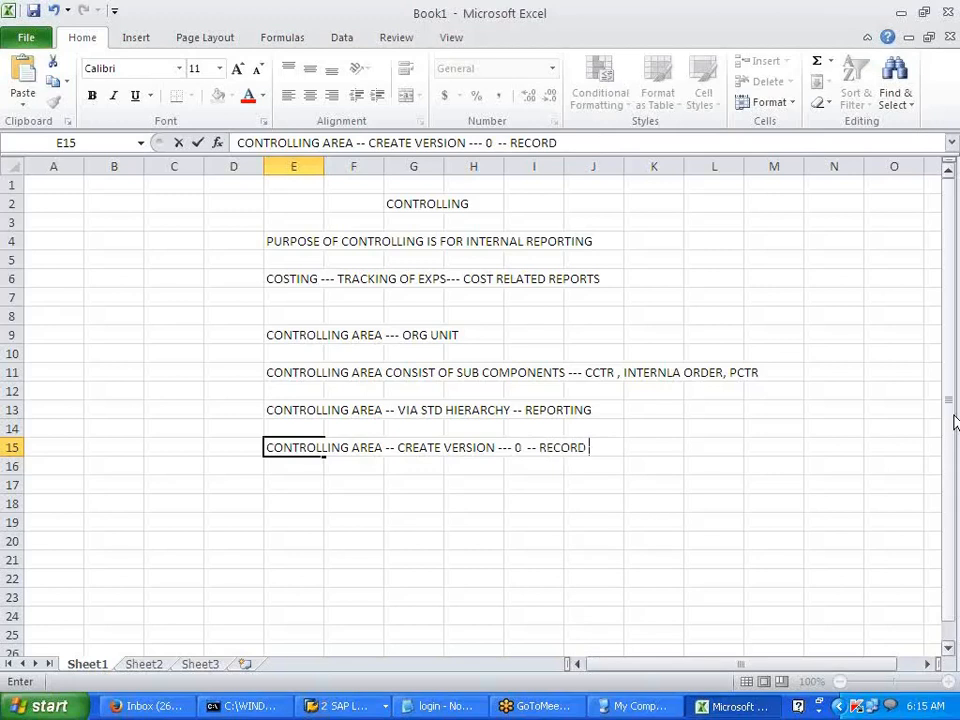
text( TR)
key(BackSpace)
key(BackSpace)
text(CONTROLLING )
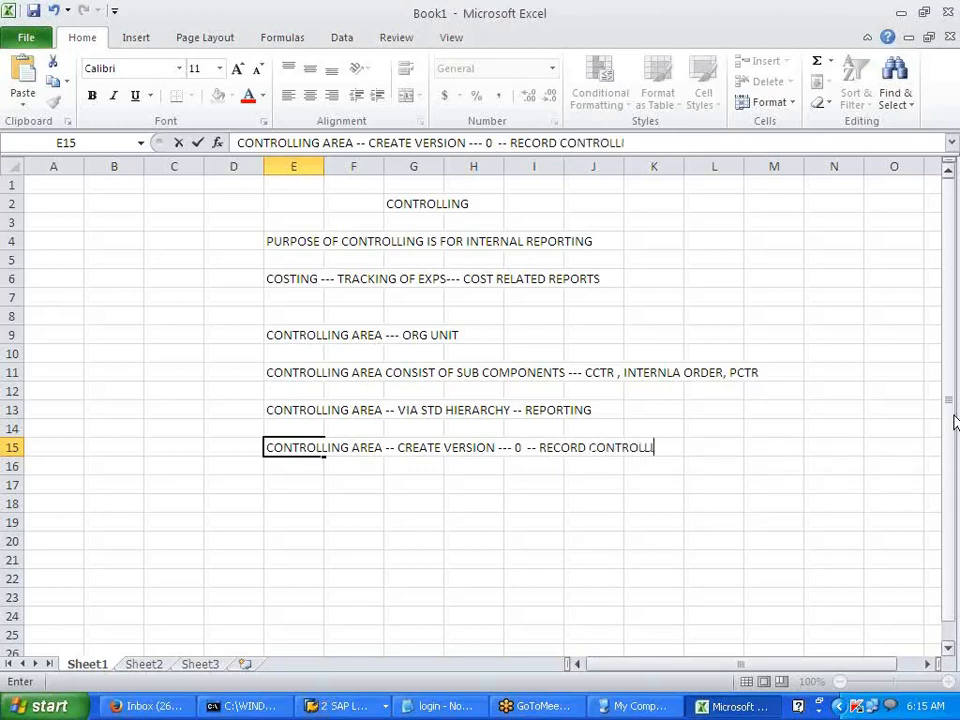
text(TRANSA)
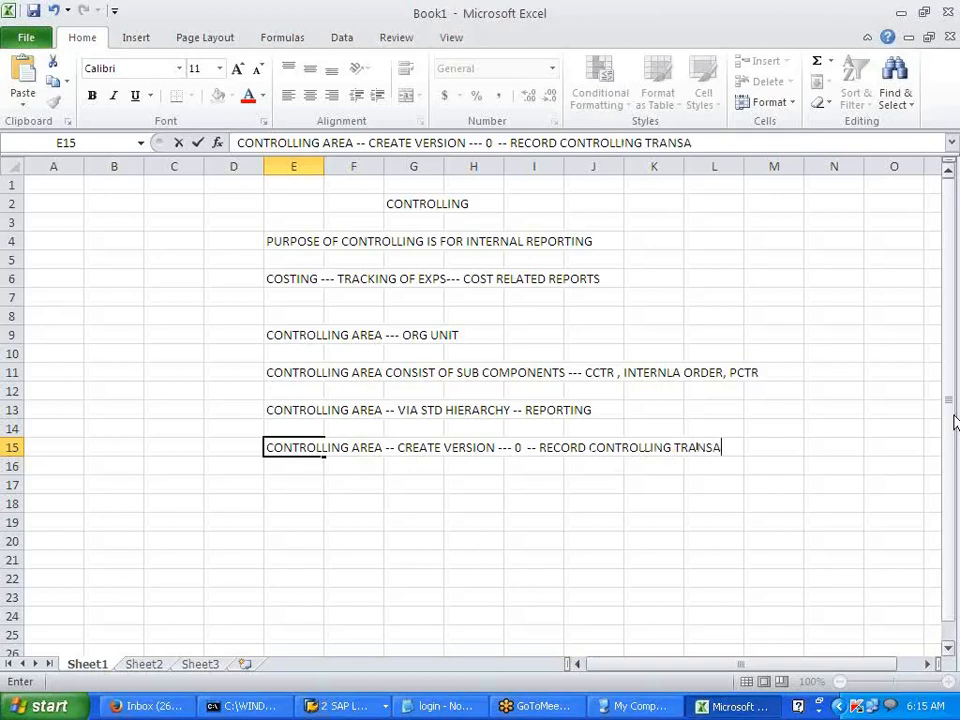
text(CTION)
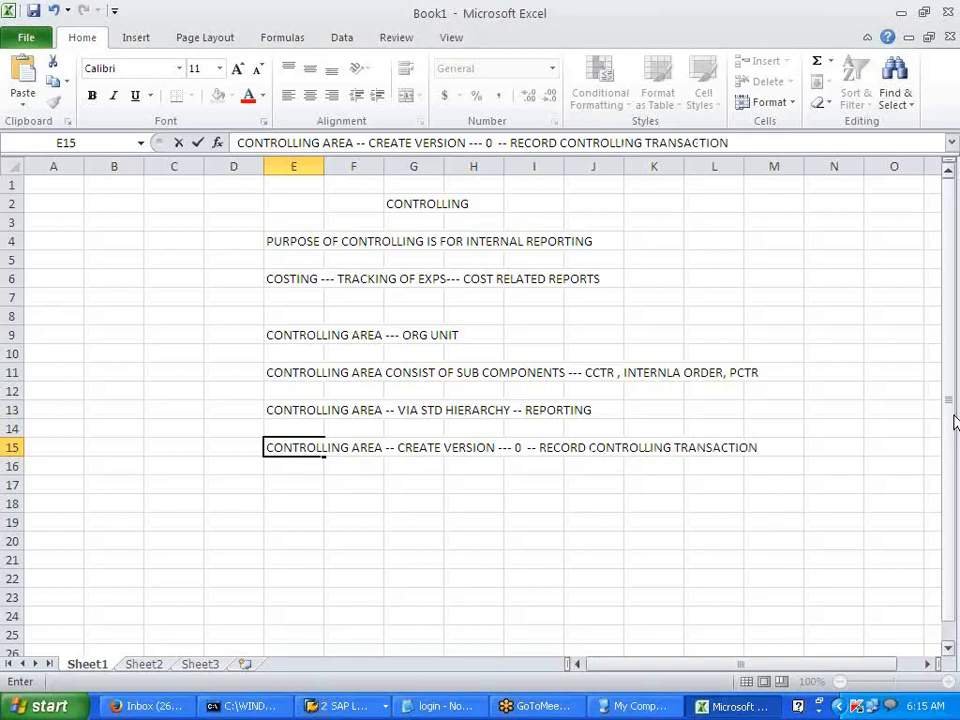
text(--ACTUAL AND PLANI)
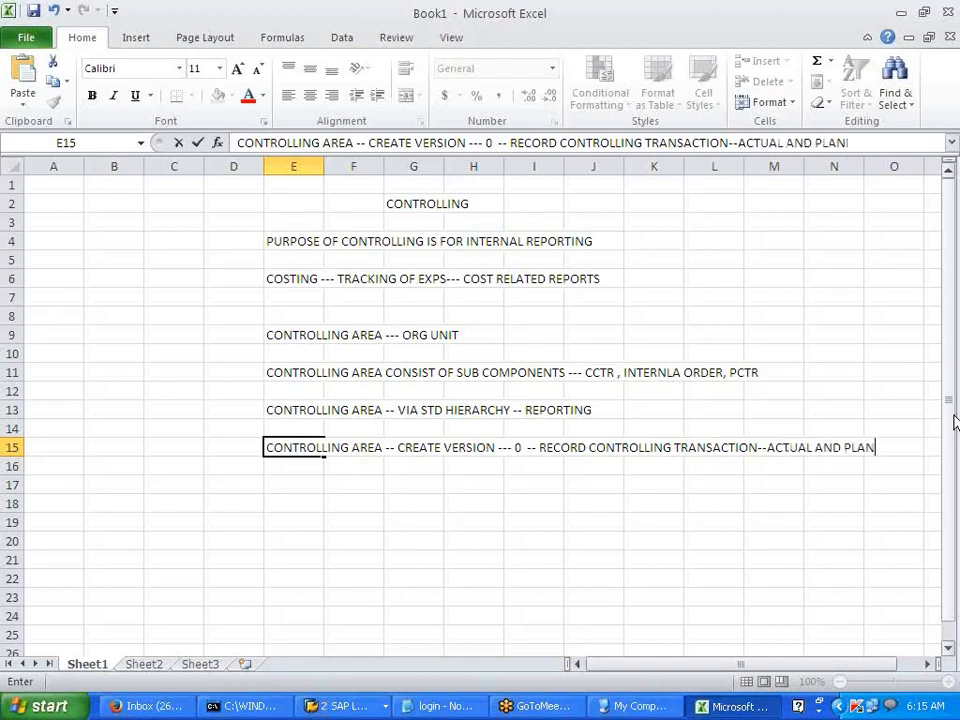
- Add a heading in E17 for the prerequisites for creating a controlling area
click(409, 543)
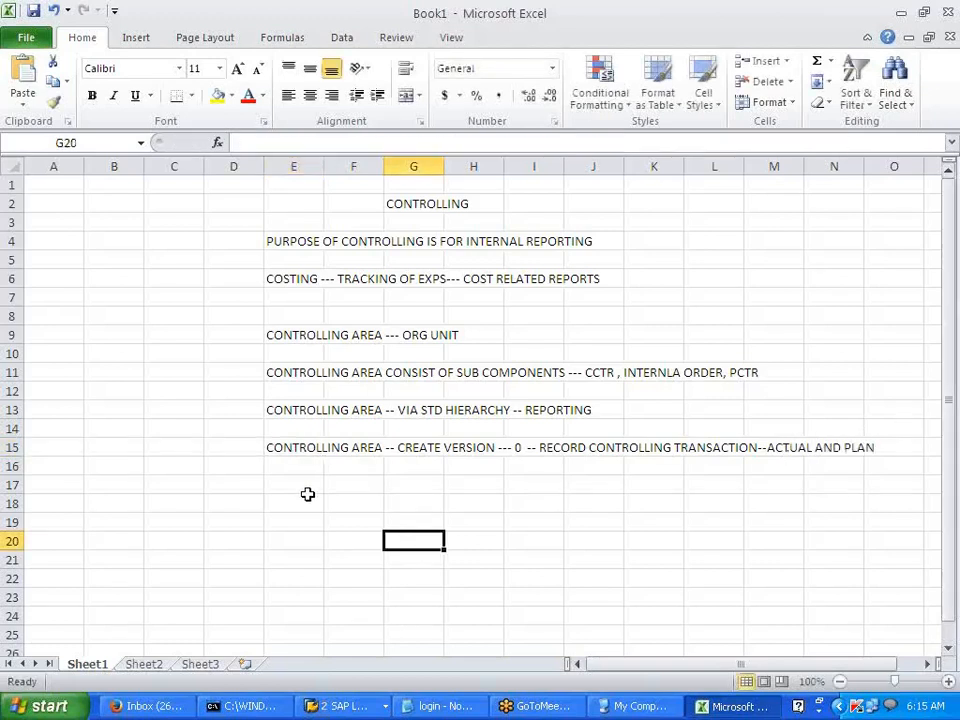
click(310, 491)
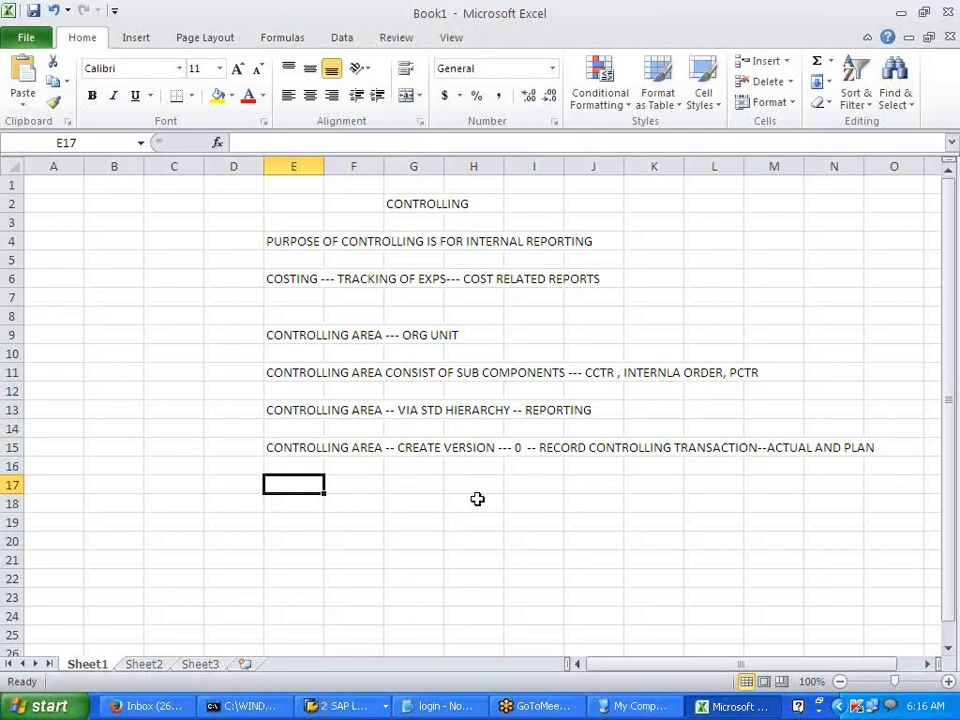
text(PRE -)
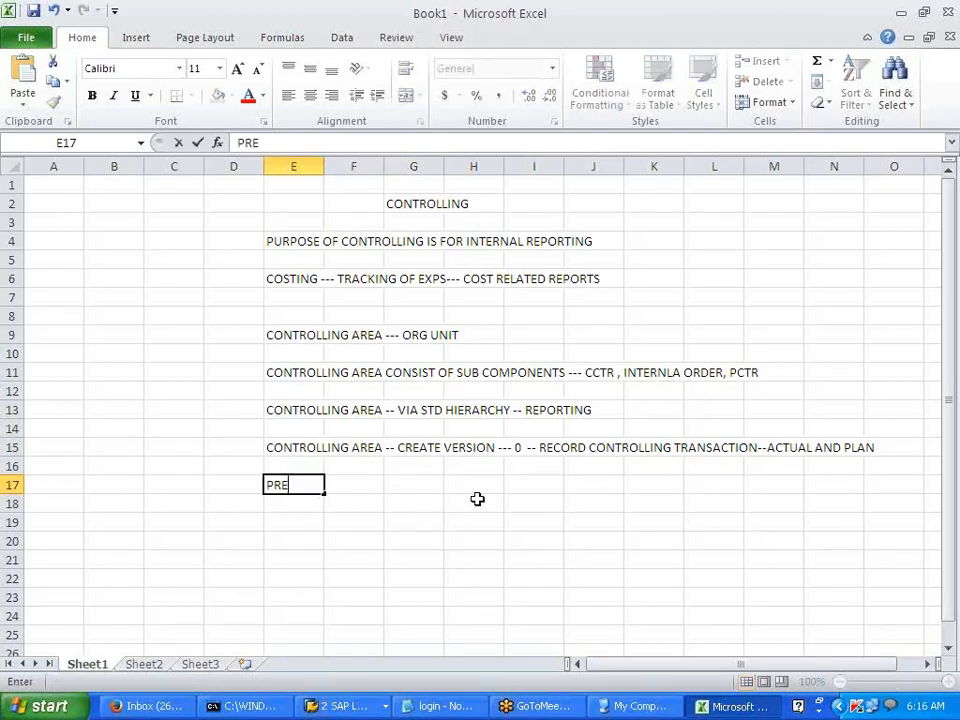
text(UISITE FOR )
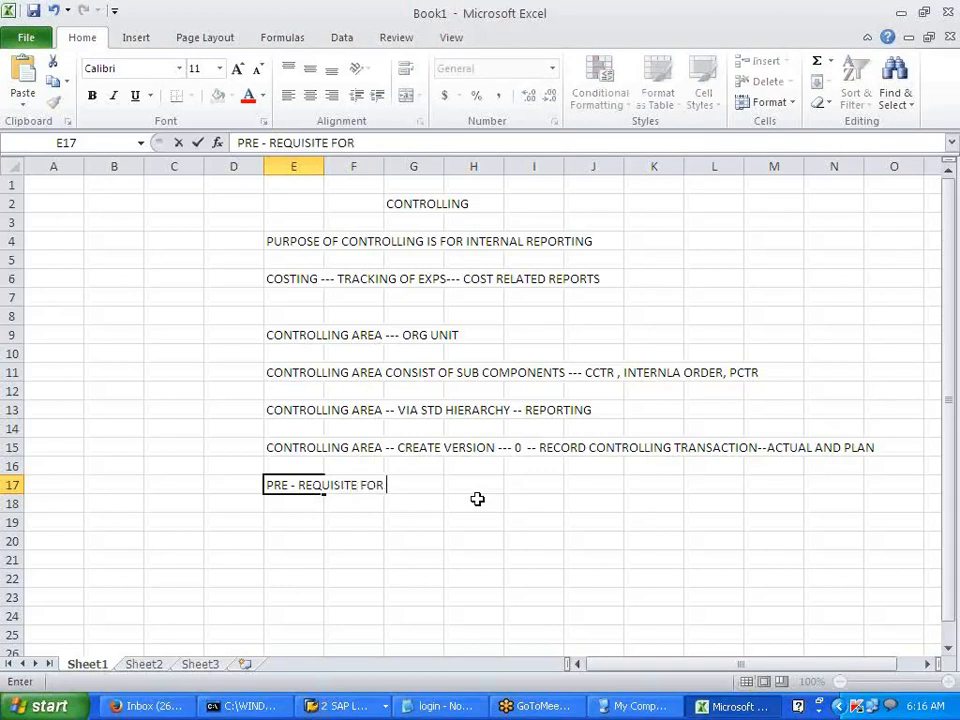
text(CREATING CONR)
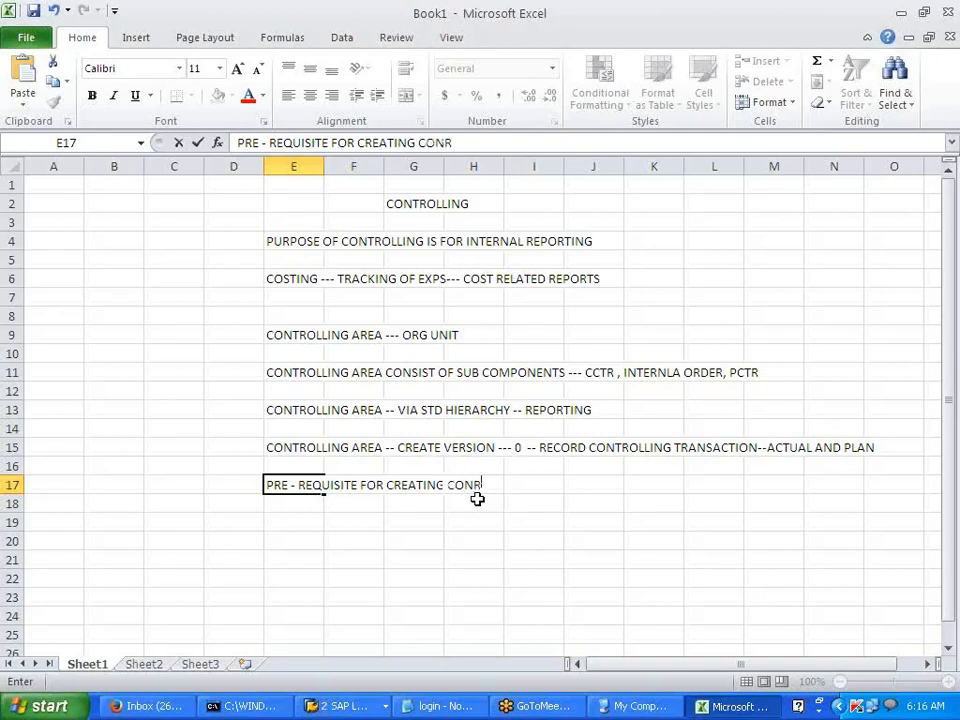
key(BackSpace)
text(TROLLING )
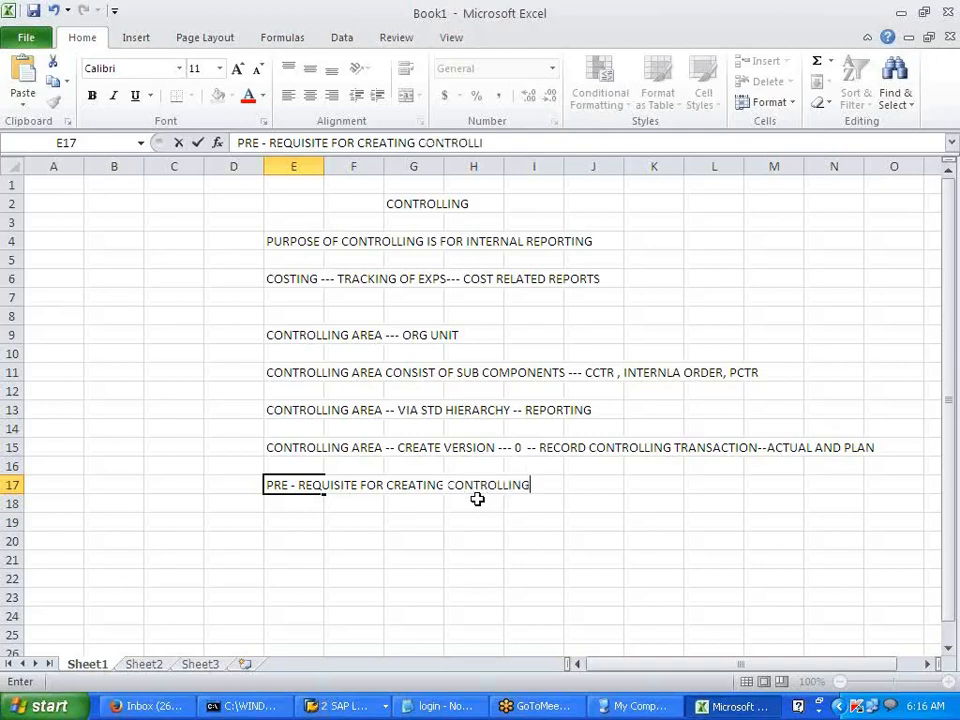
text(AREA)
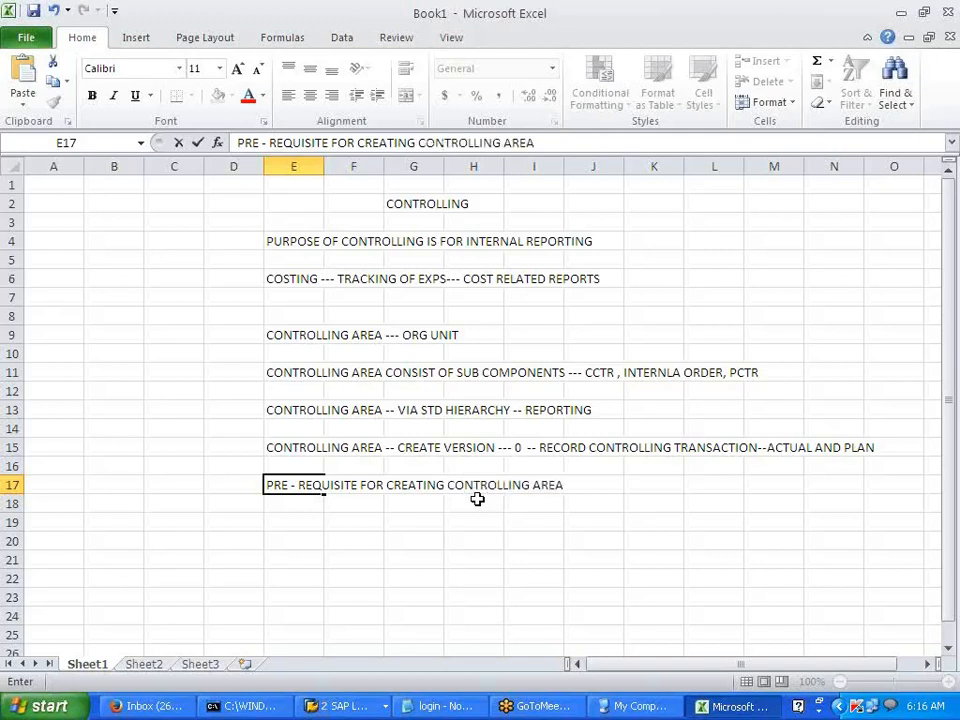
key(Return)
key(Return)
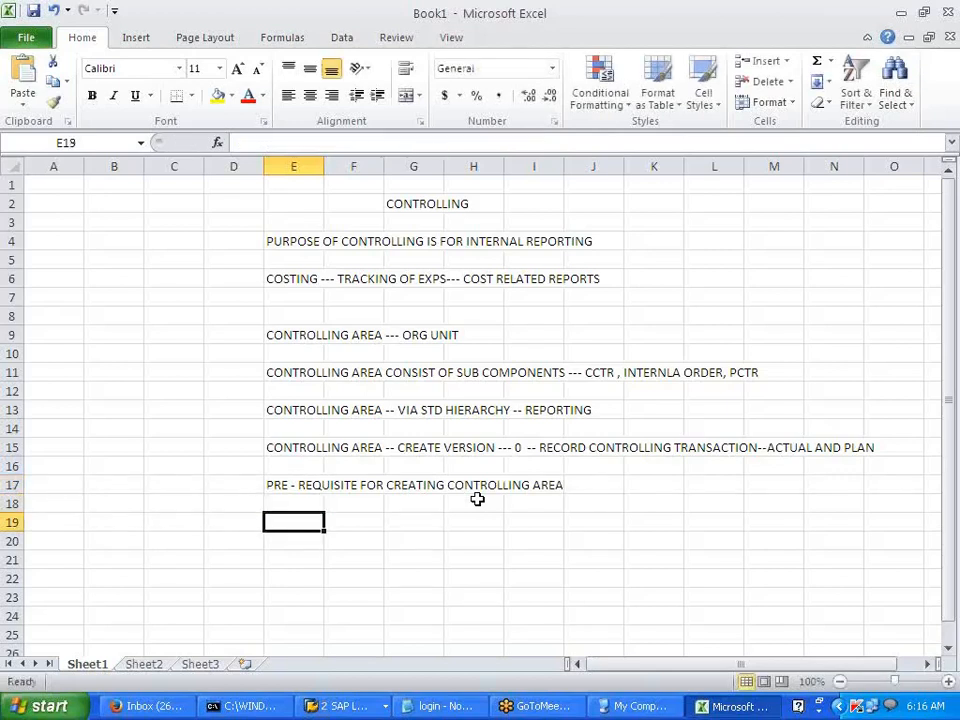
- List the labels COMP CODE, COA and F.Y below it and widen column E
text(COMP)
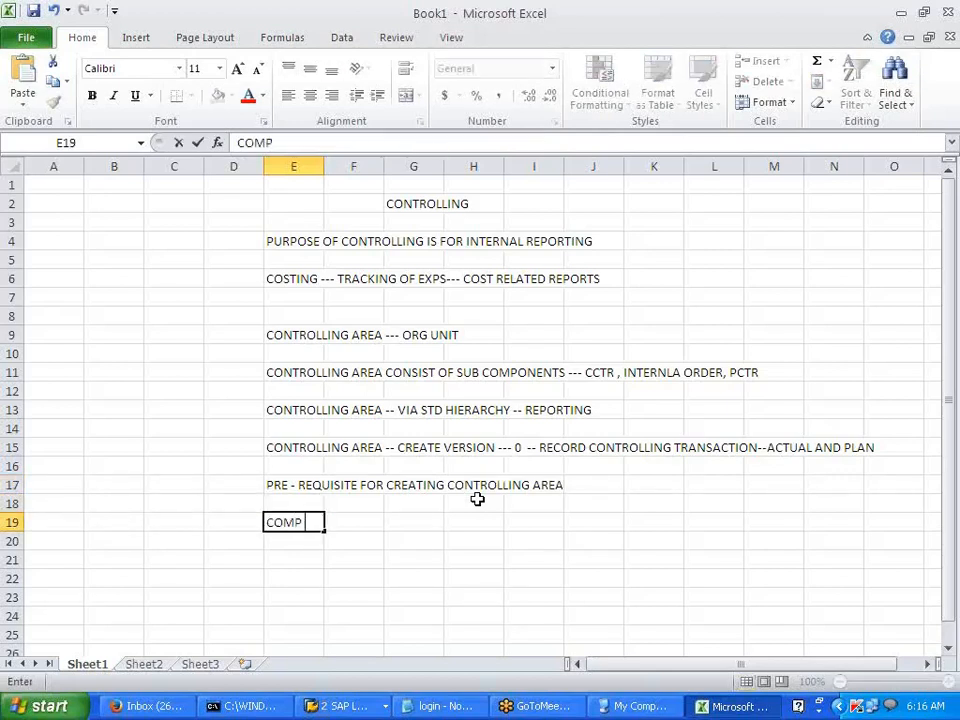
text( CODE)
key(Return)
key(Return)
text(COA)
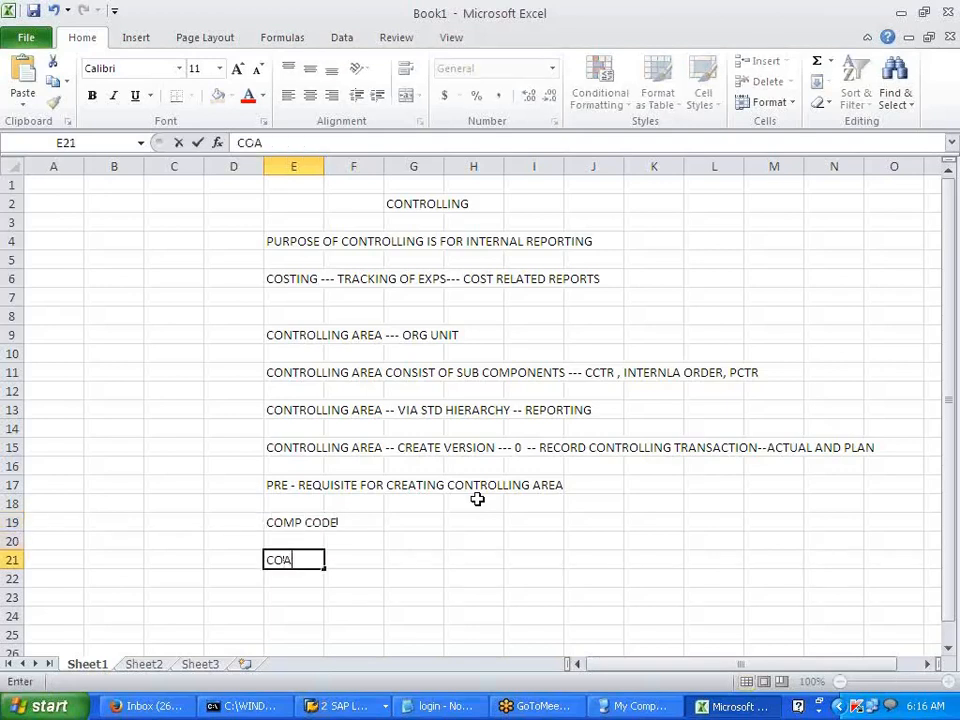
key(Return)
key(Return)
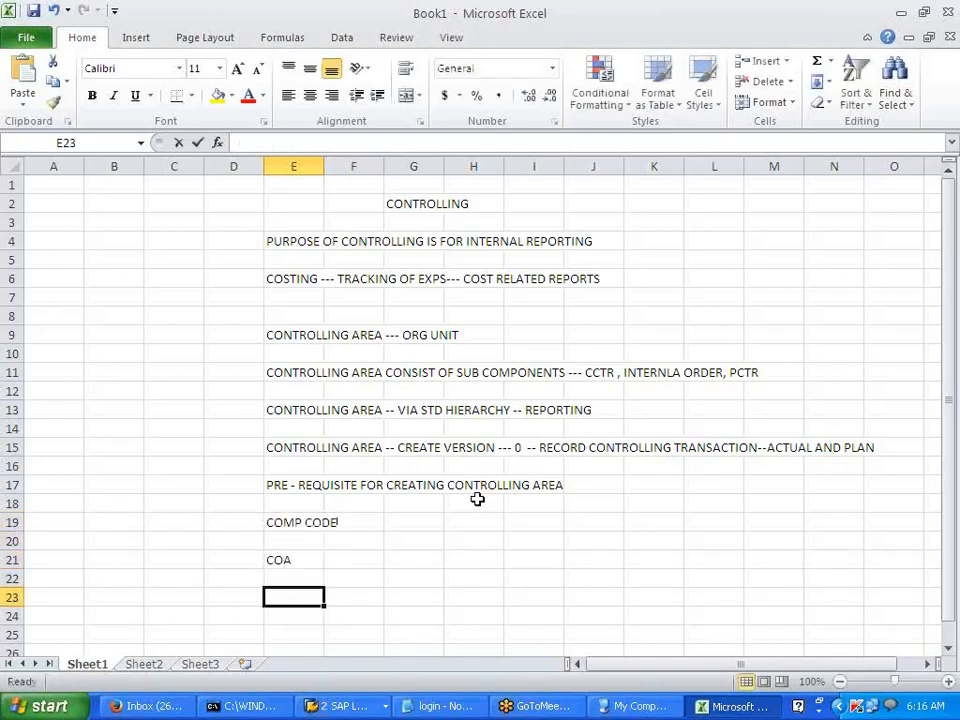
text(F.Y)
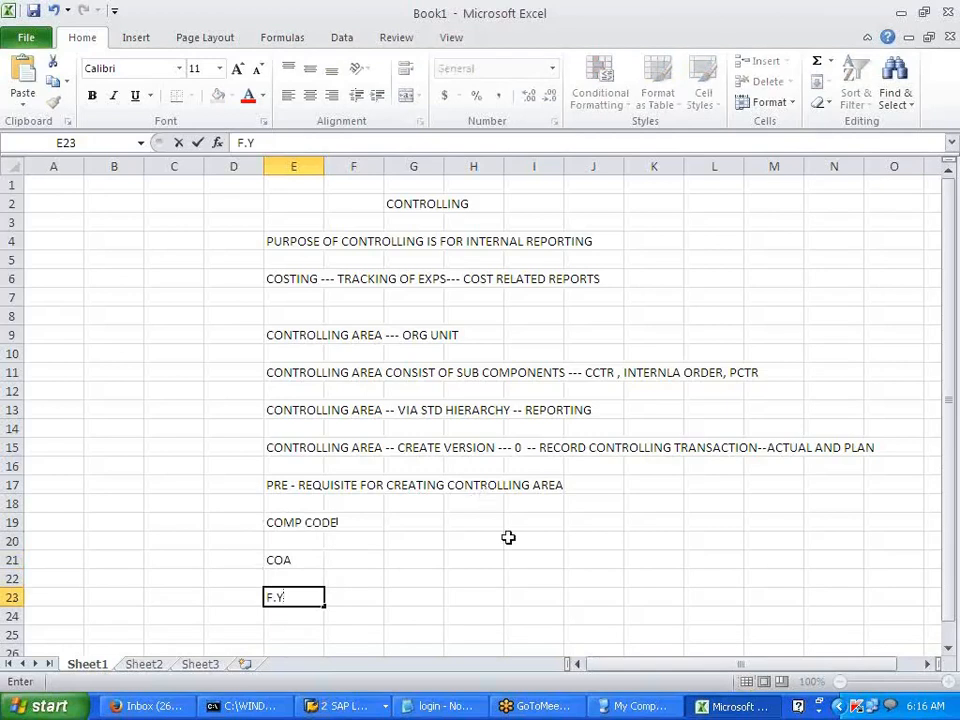
click(507, 537)
mouse_move(328, 157)
mouse_down()
mouse_move(321, 161)
mouse_move(342, 158)
mouse_up()
- Enter the values V700, V700 and V7 beside the labels in column G
click(432, 523)
text(V700)
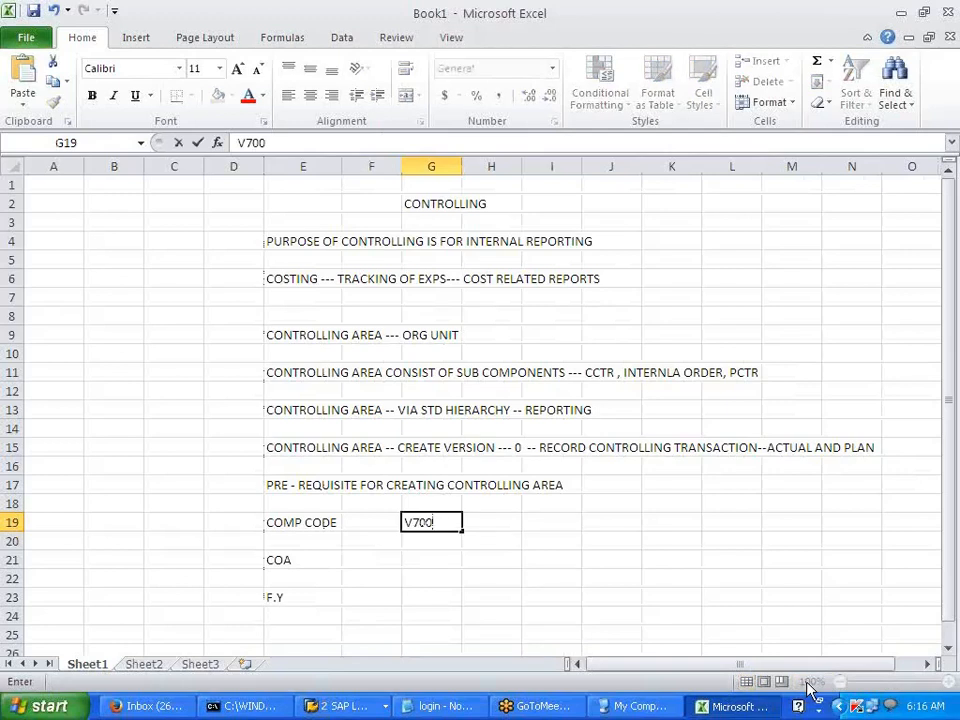
key(Return)
key(Return)
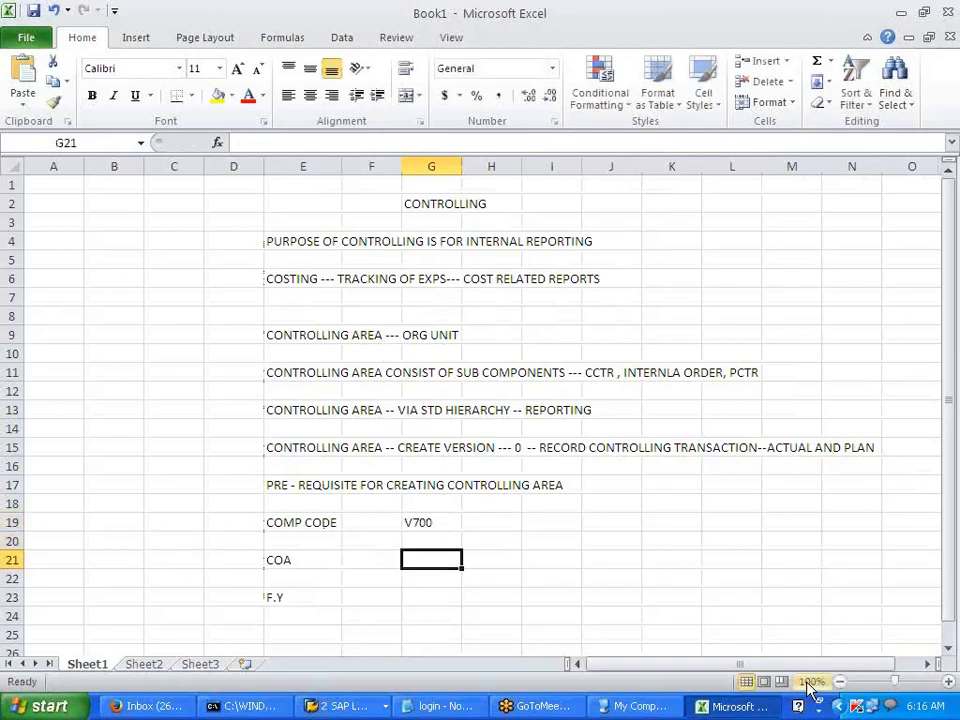
text(V700)
key(Return)
key(Return)
text(V)
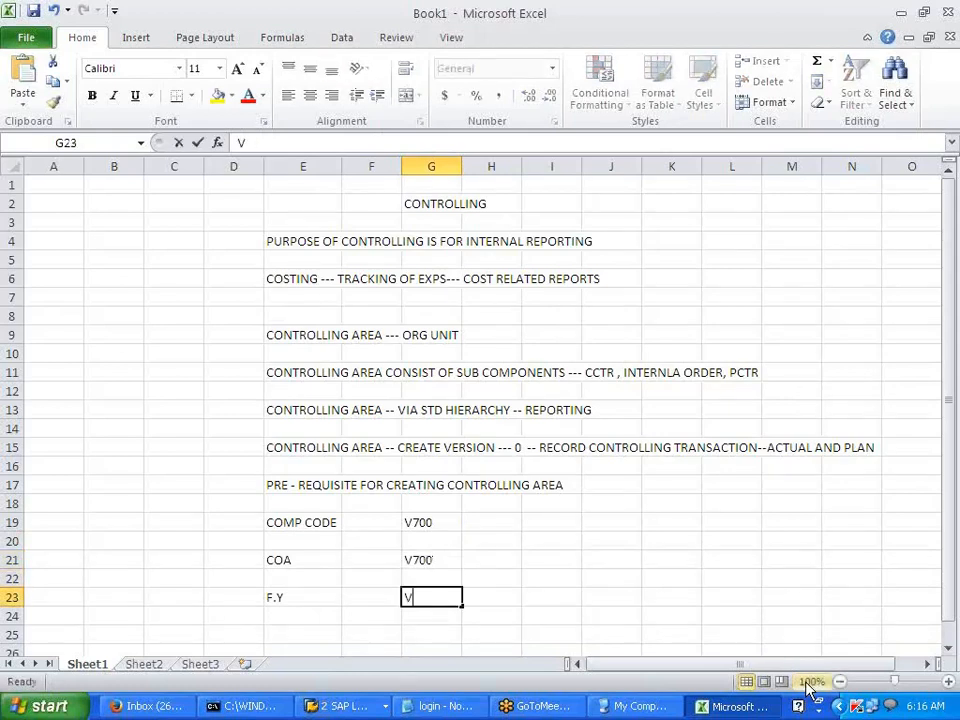
text(7)
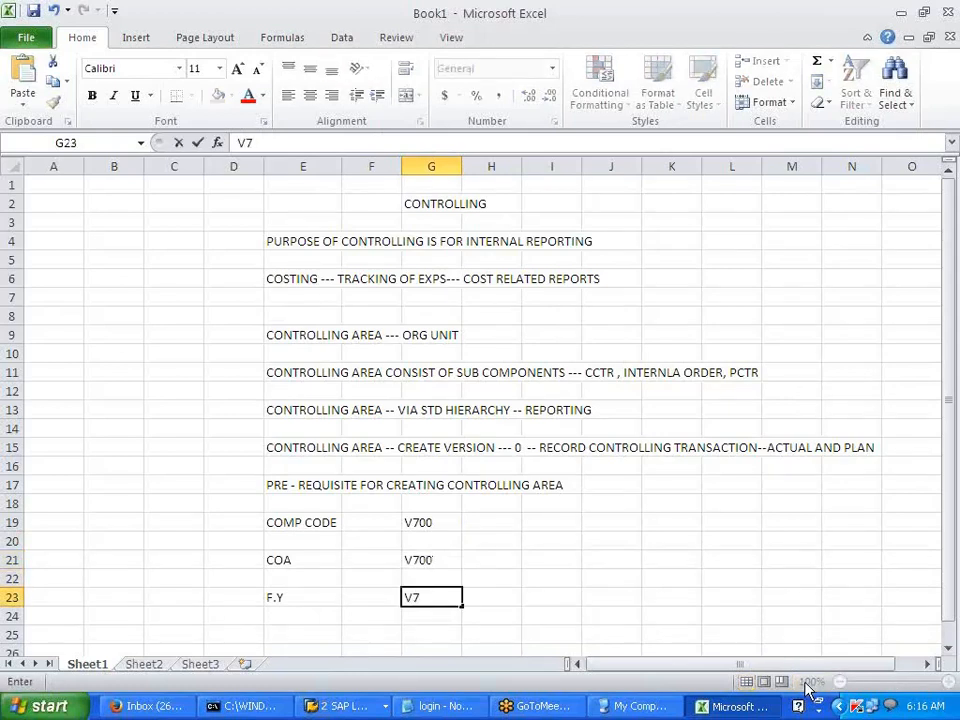
click(573, 578)
- Move the E19:G23 label-and-value block one row down to rows 20–24
drag(281, 521, 426, 596)
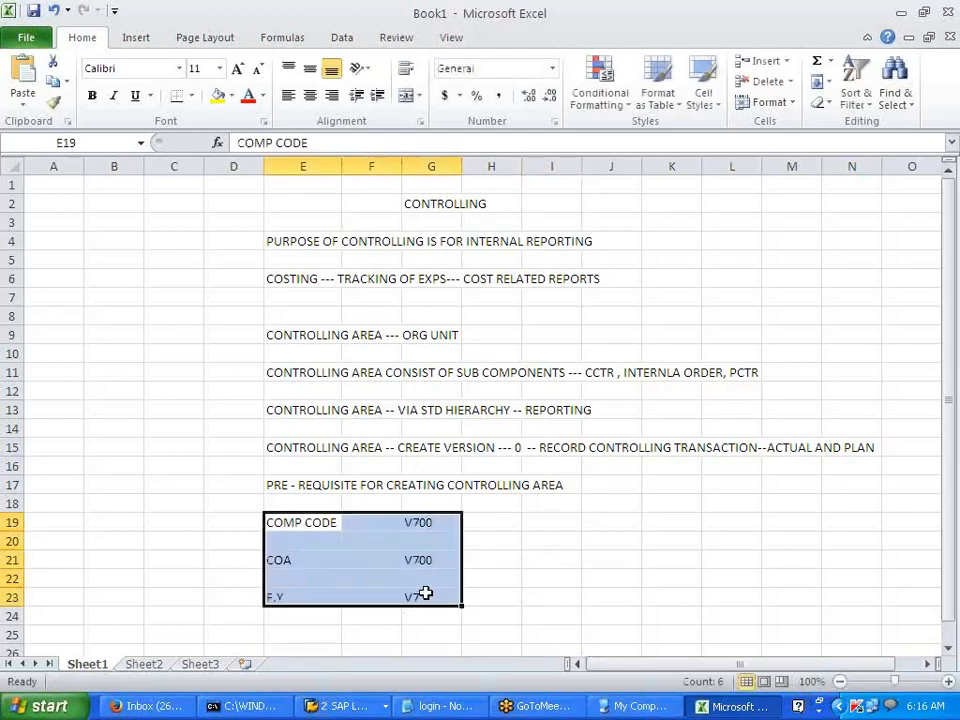
key(ctrl+c)
click(293, 540)
key(Return)
click(560, 557)
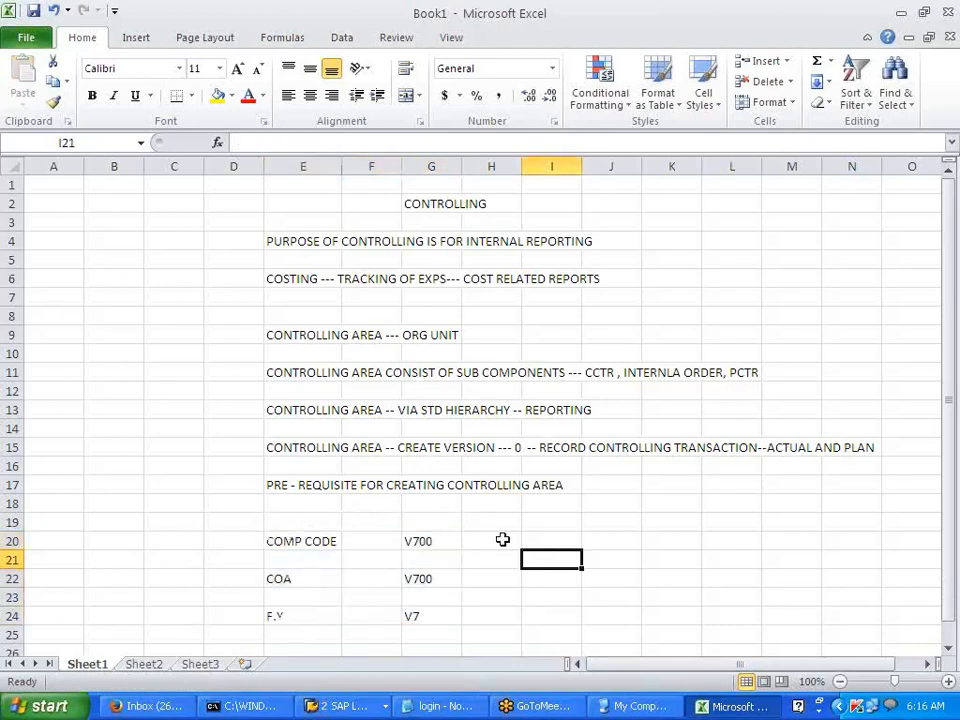
scroll(502, 540, down, 1)
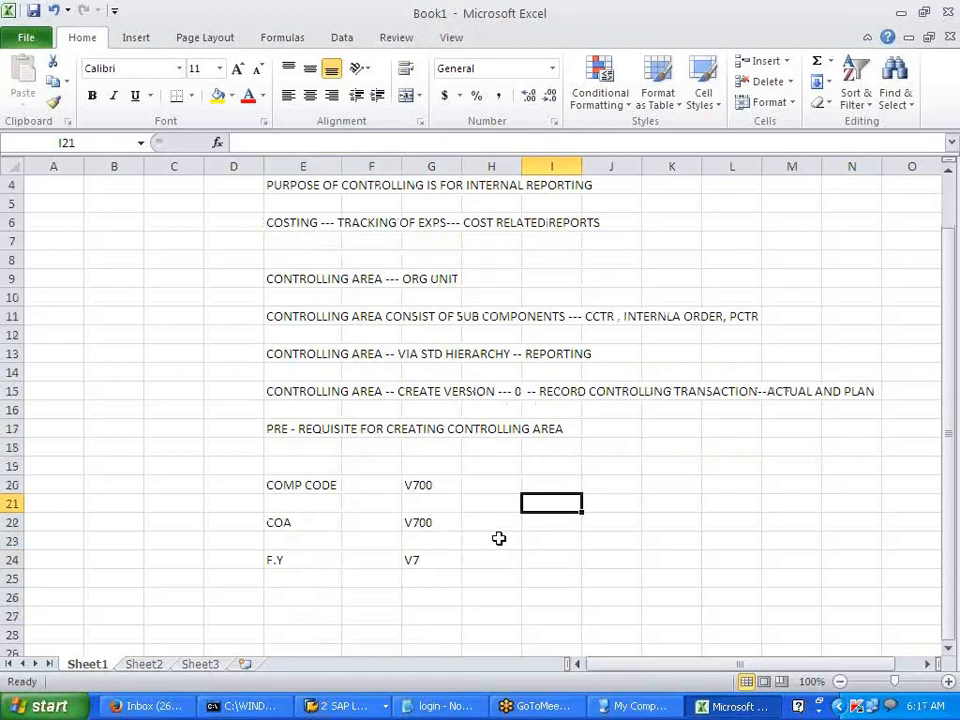
- Add a CONT AREA row with value V700 in E26 and G26
click(296, 597)
text(CONT)
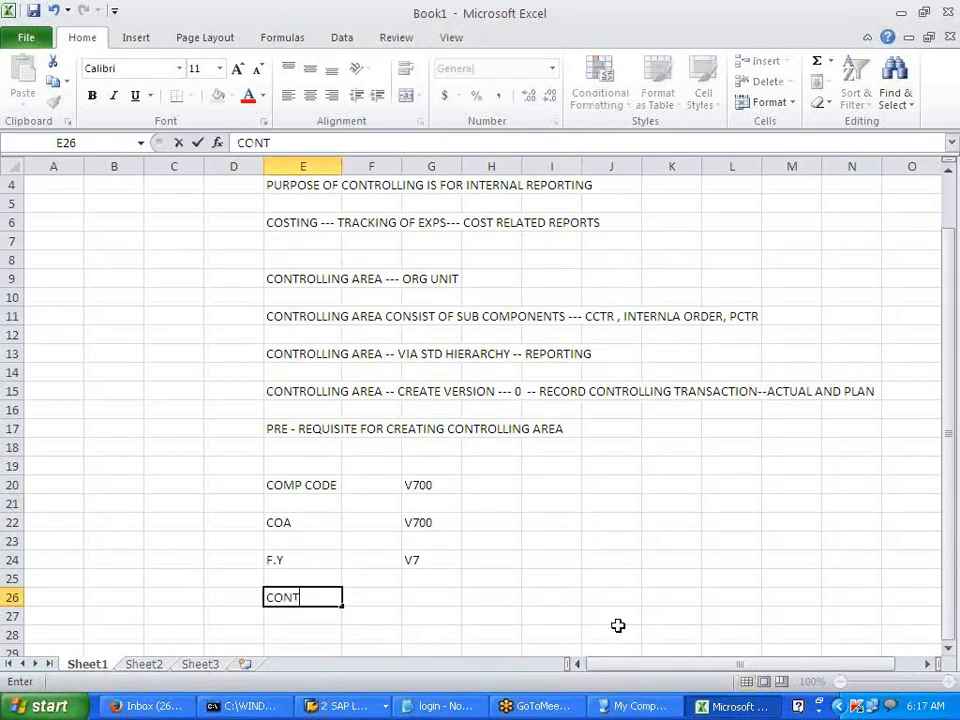
text( AREA)
key(Tab)
key(Tab)
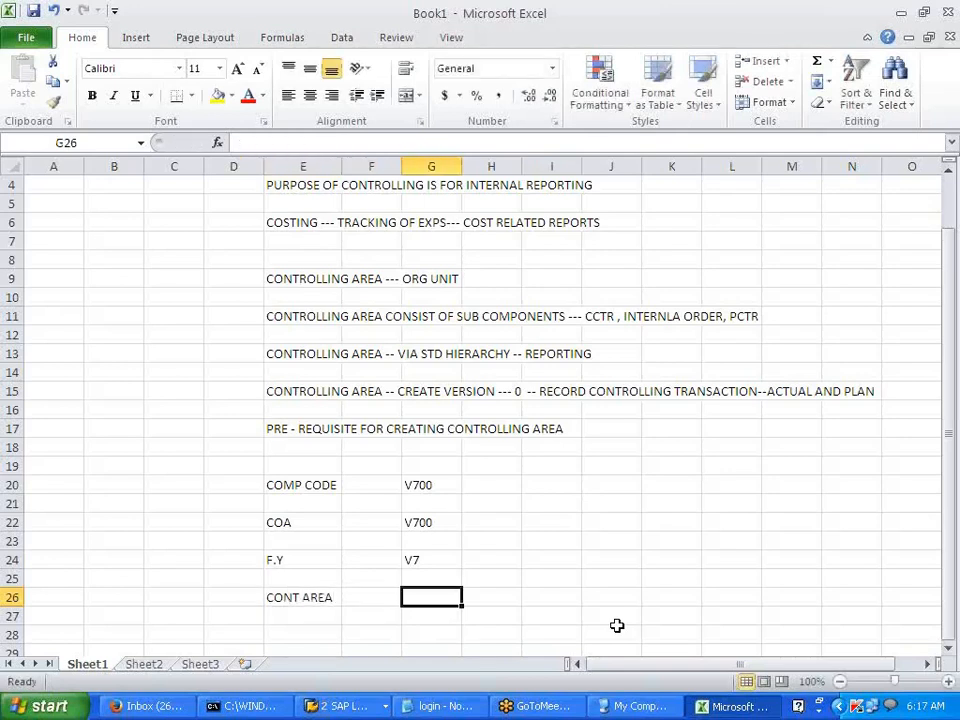
text(V700)
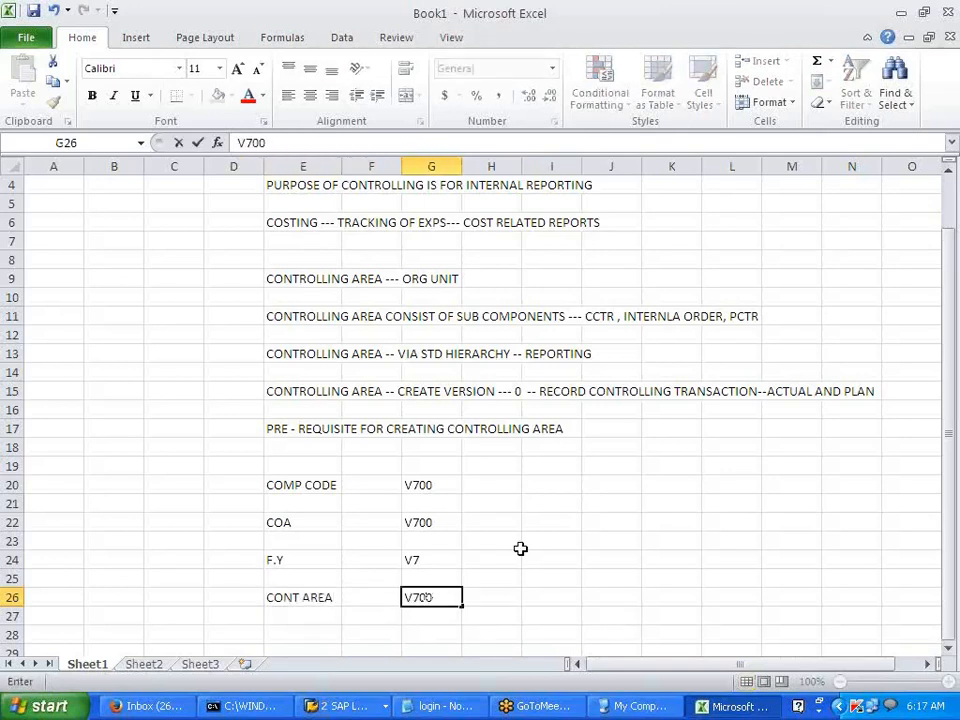
- Enter company code V701 in H20 and I20, and controlling area V700 in H26 and I26
click(484, 490)
text(V701)
click(573, 485)
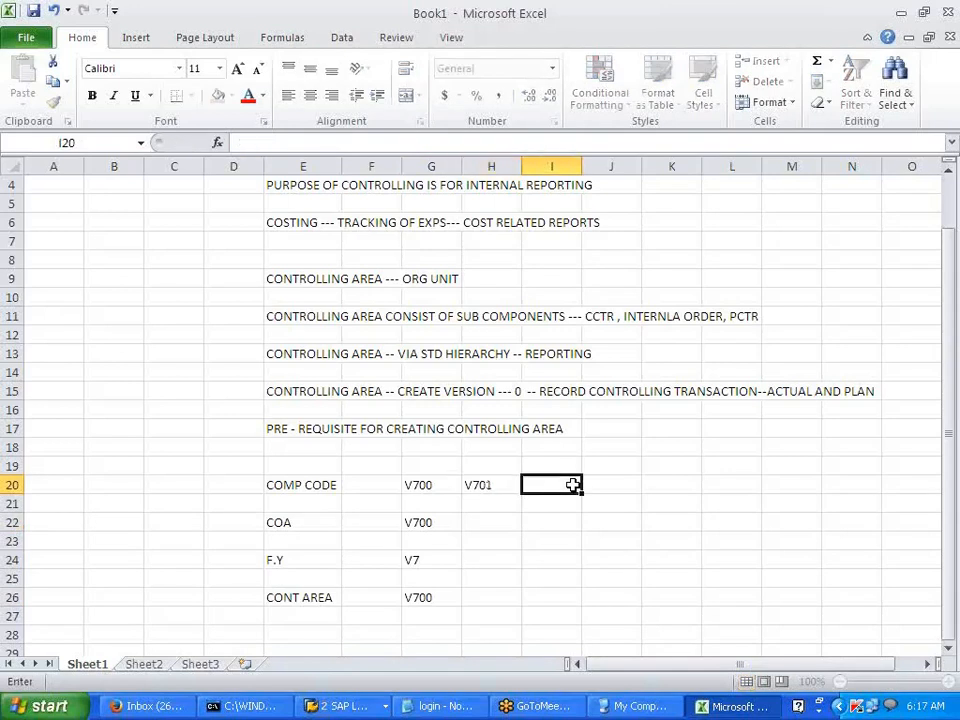
text(V701)
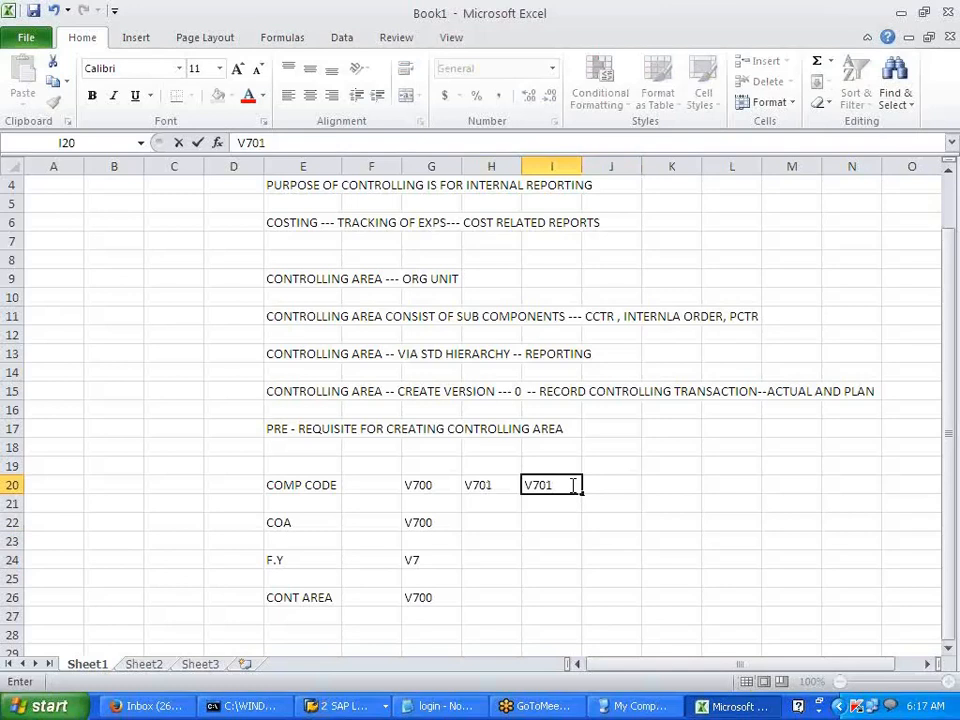
click(495, 521)
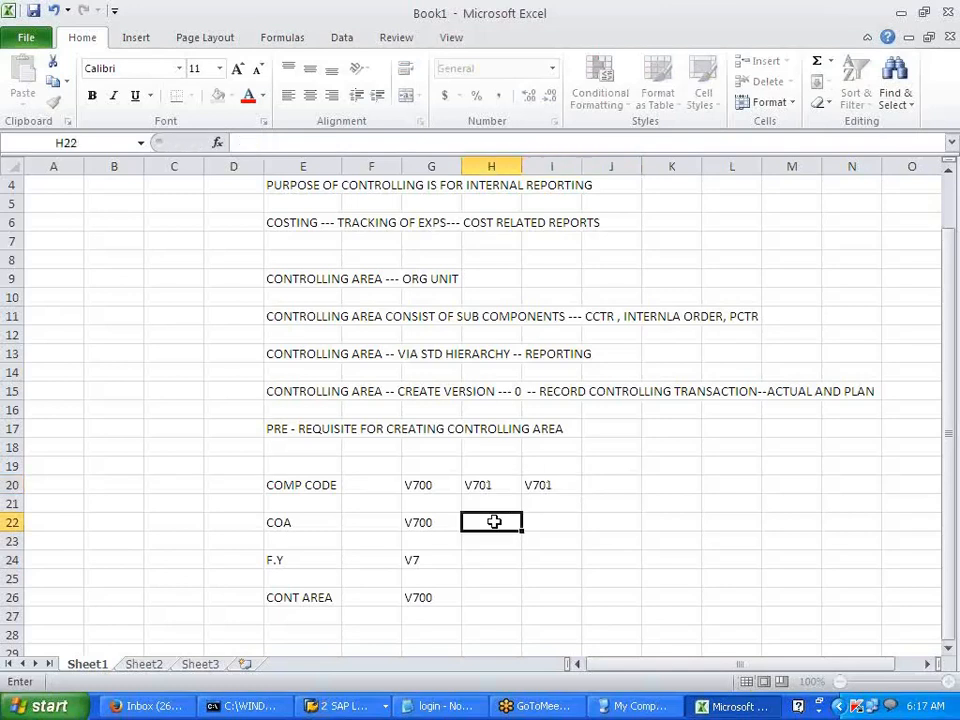
click(469, 595)
text(V)
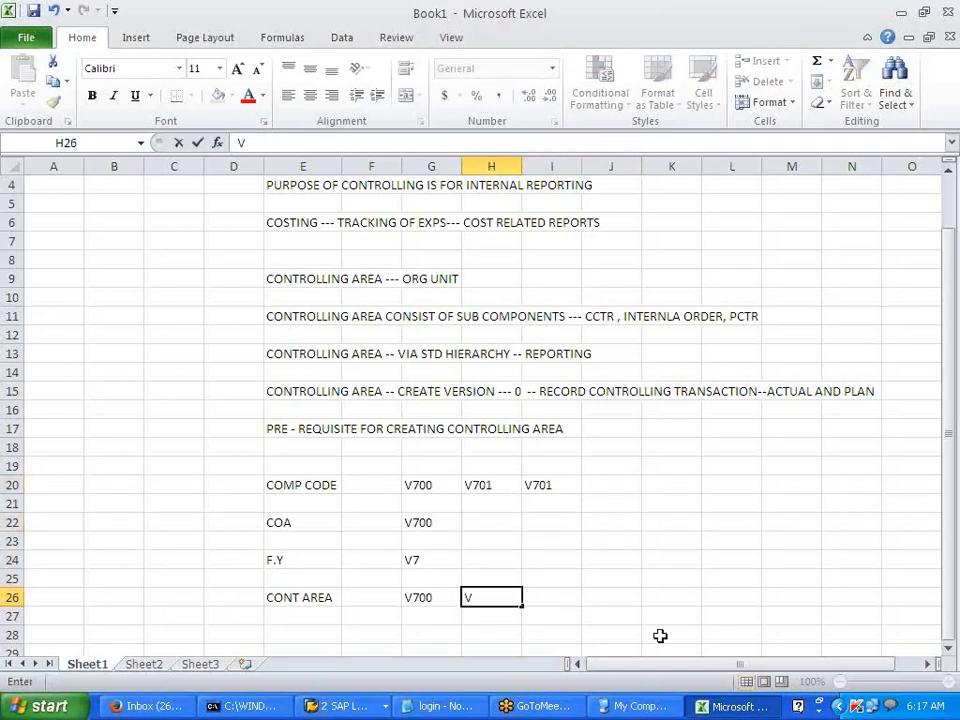
text(700)
key(Tab)
text(V700)
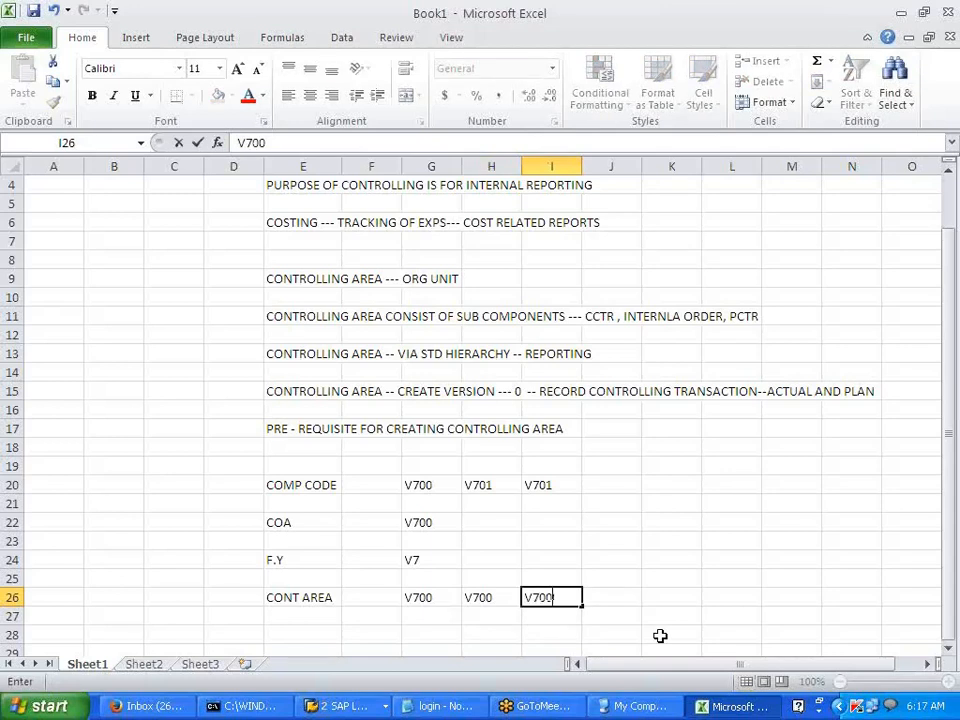
click(660, 635)
- Copy the COA and F.Y values from G22:G24 into columns H and I
drag(431, 519, 430, 557)
key(ctrl+c)
click(478, 522)
key(ctrl+v)
click(548, 521)
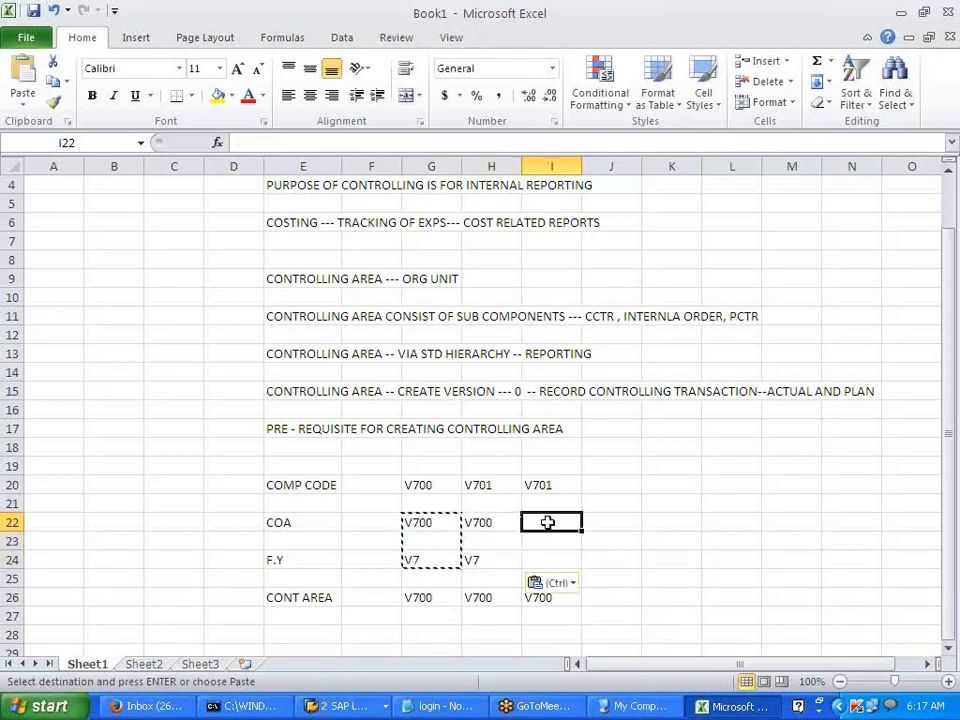
key(ctrl+v)
click(718, 540)
key(Escape)
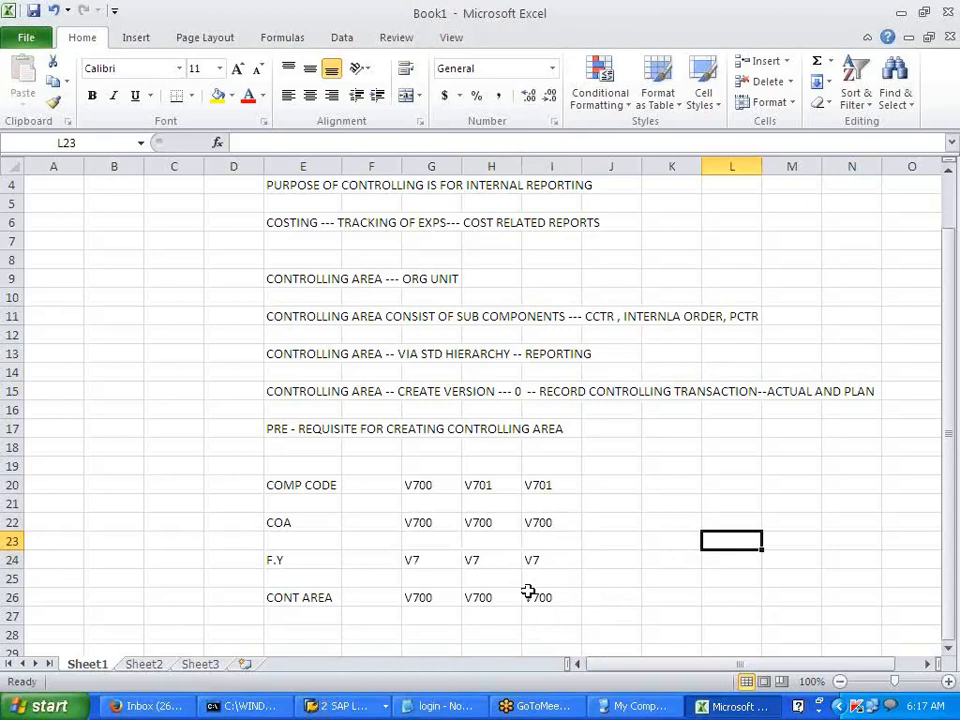
click(624, 592)
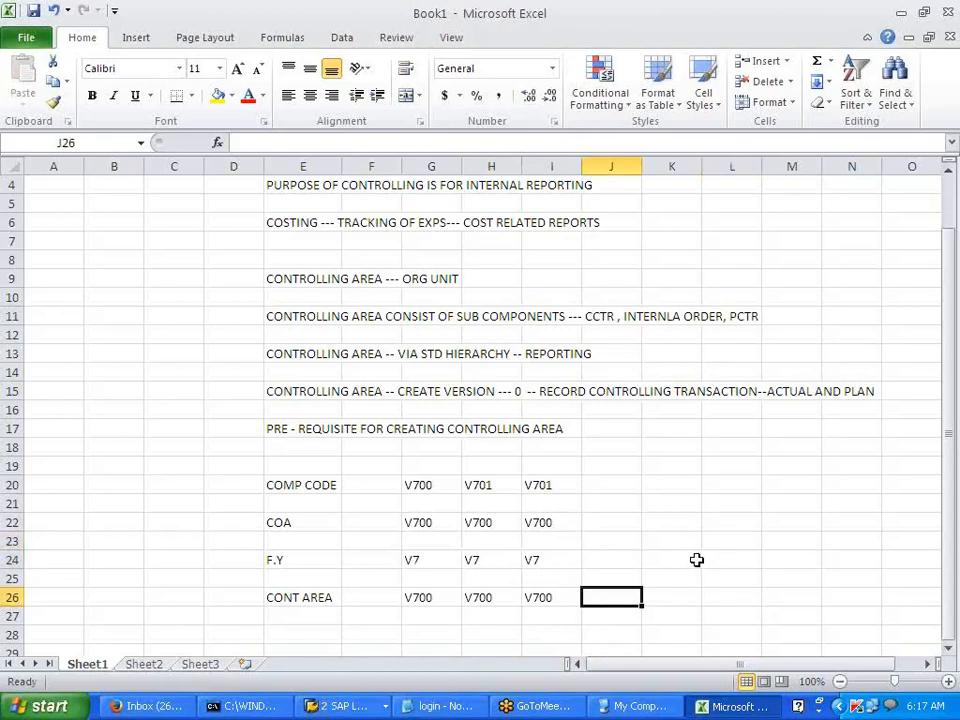
scroll(697, 560, up, 1)
scroll(697, 560, down, 2)
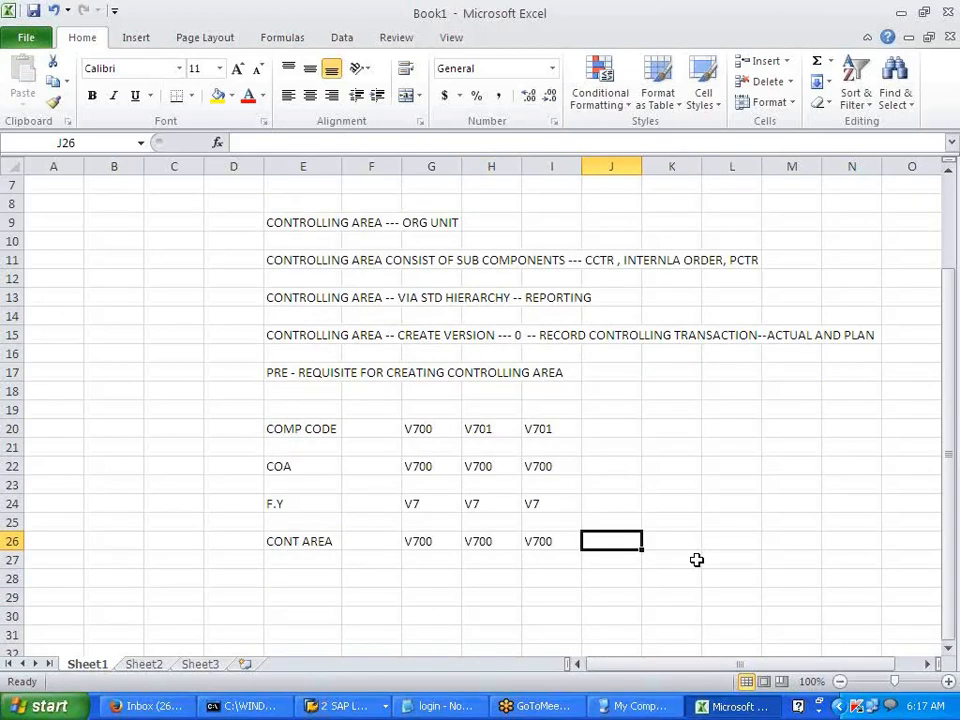
scroll(697, 560, down, 2)
click(690, 541)
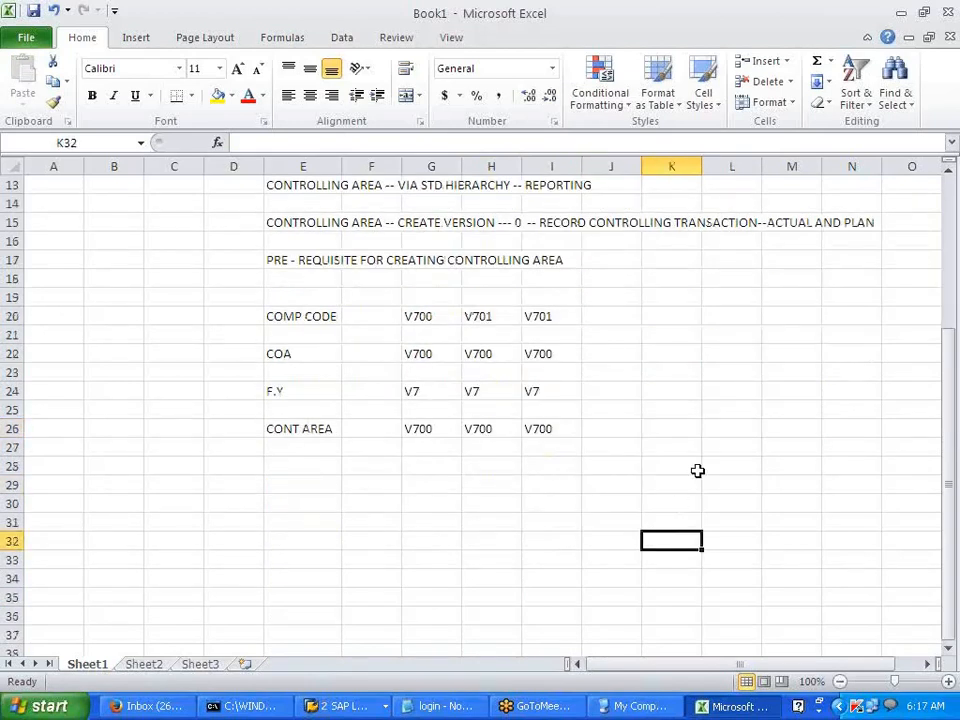
key(alt+Tab)
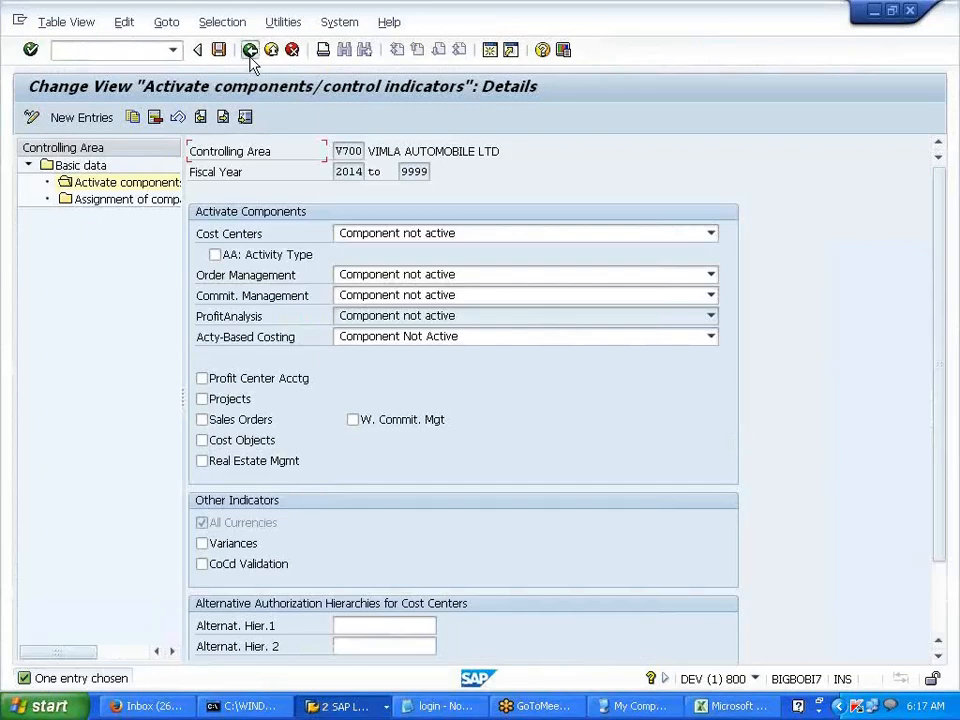
- Back out of the activation details to the Basic data list showing V700, VGM1 and Y200
click(251, 58)
click(251, 56)
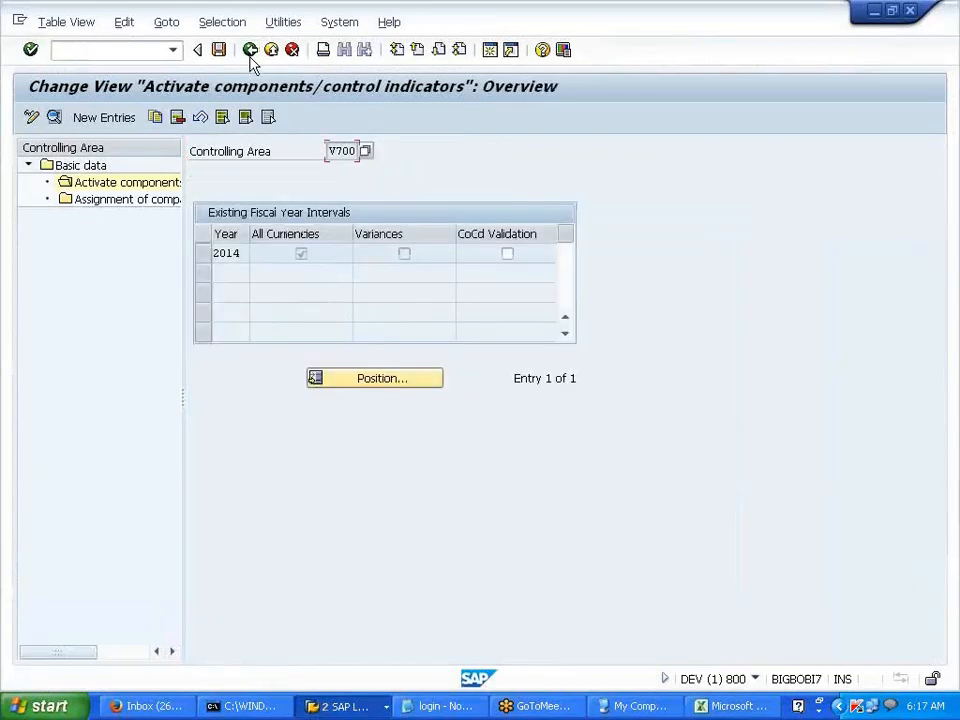
click(251, 56)
click(251, 56)
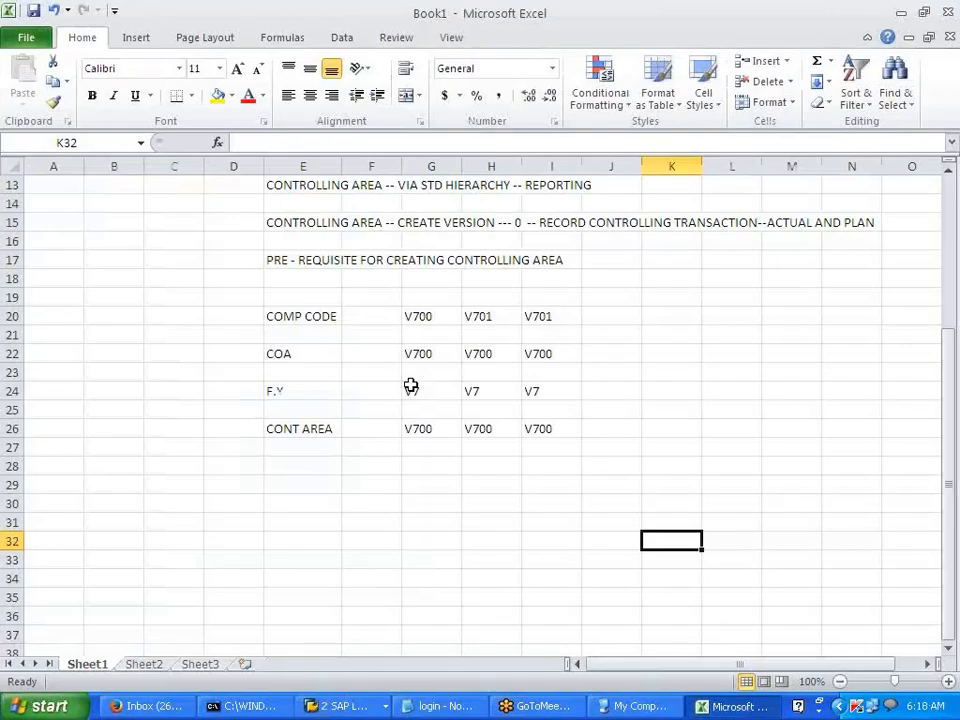
click(412, 388)
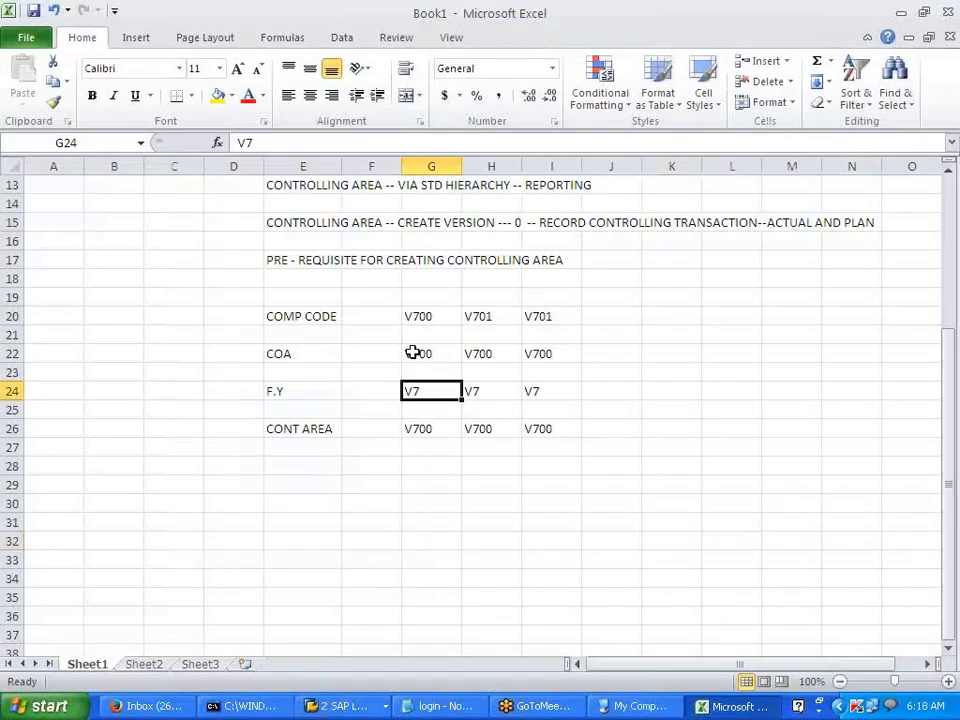
click(412, 352)
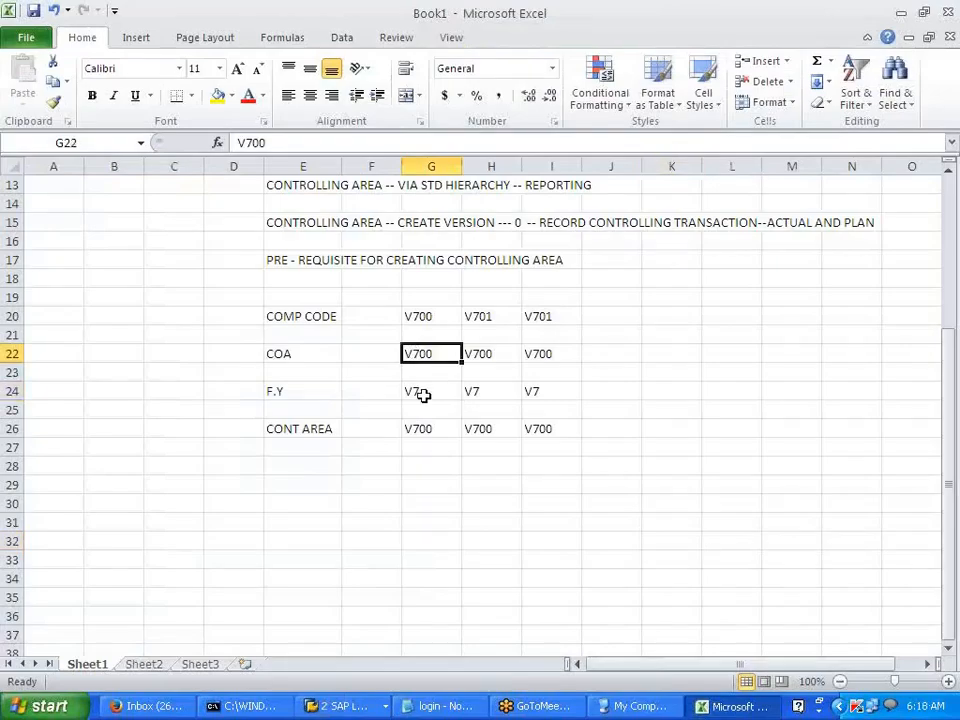
click(421, 390)
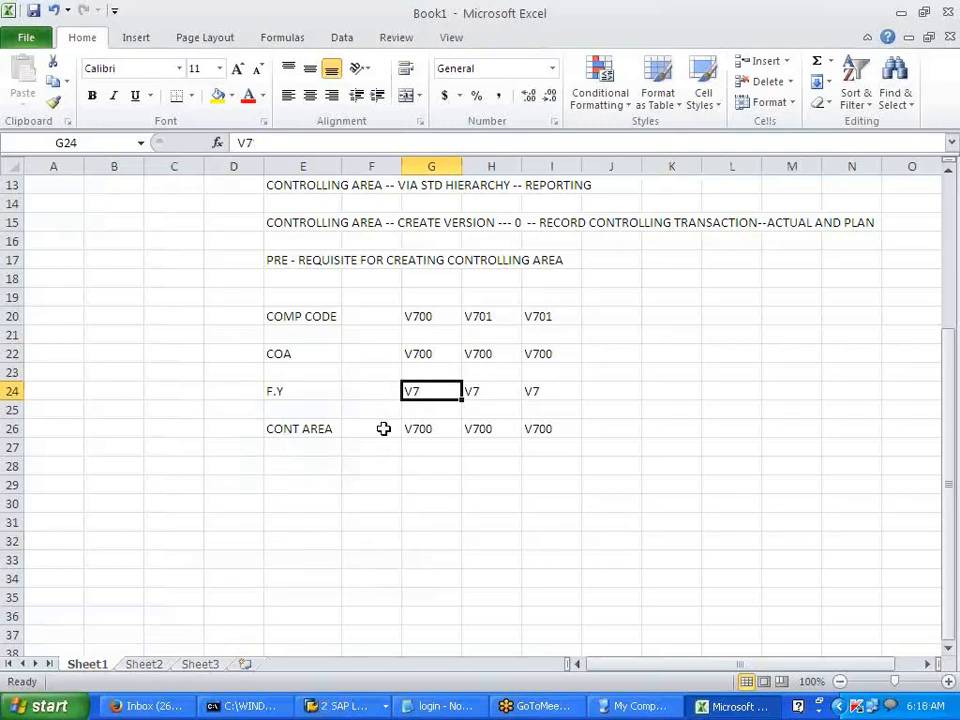
drag(306, 428, 557, 427)
click(505, 487)
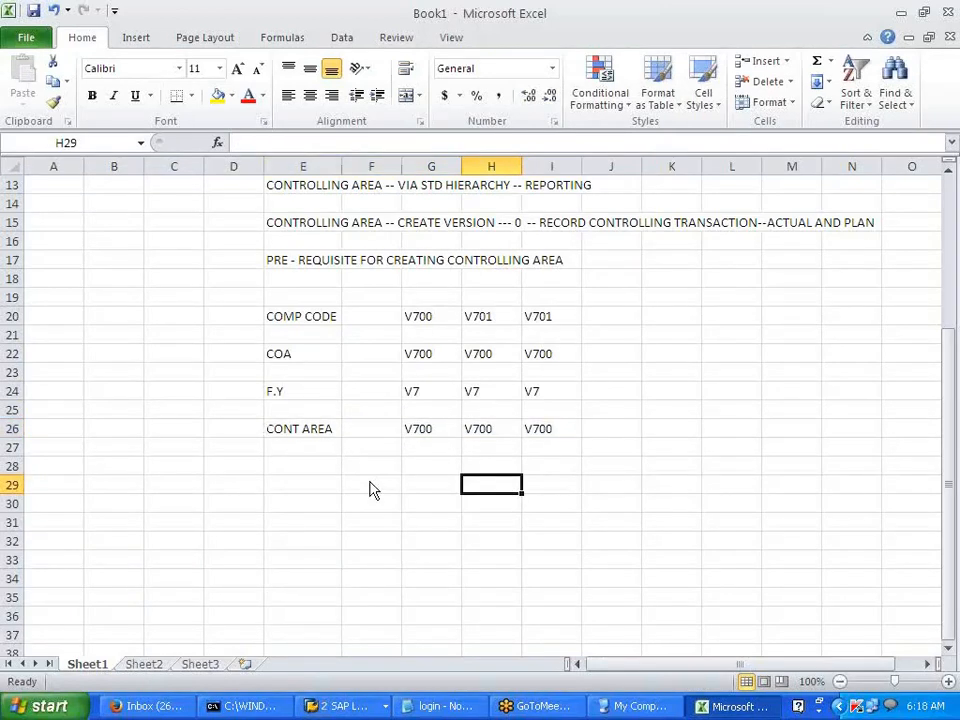
key(alt+Tab)
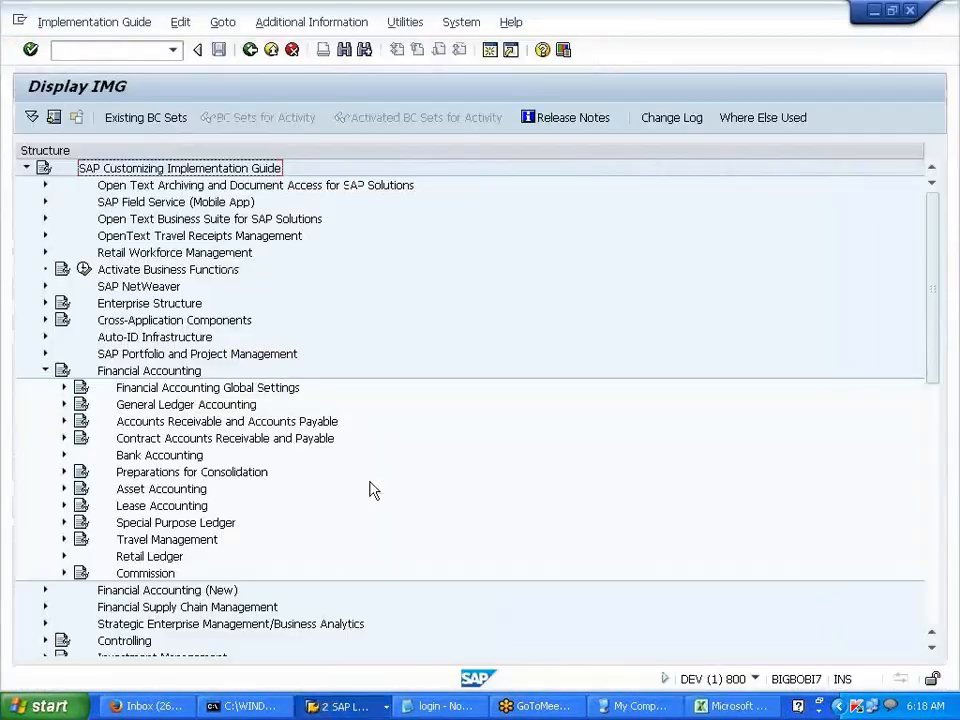
- Expand Controlling > General Controlling > Organization and run Maintain Number Ranges for Controlling Documents
click(45, 370)
click(45, 438)
scroll(43, 452, down, 2)
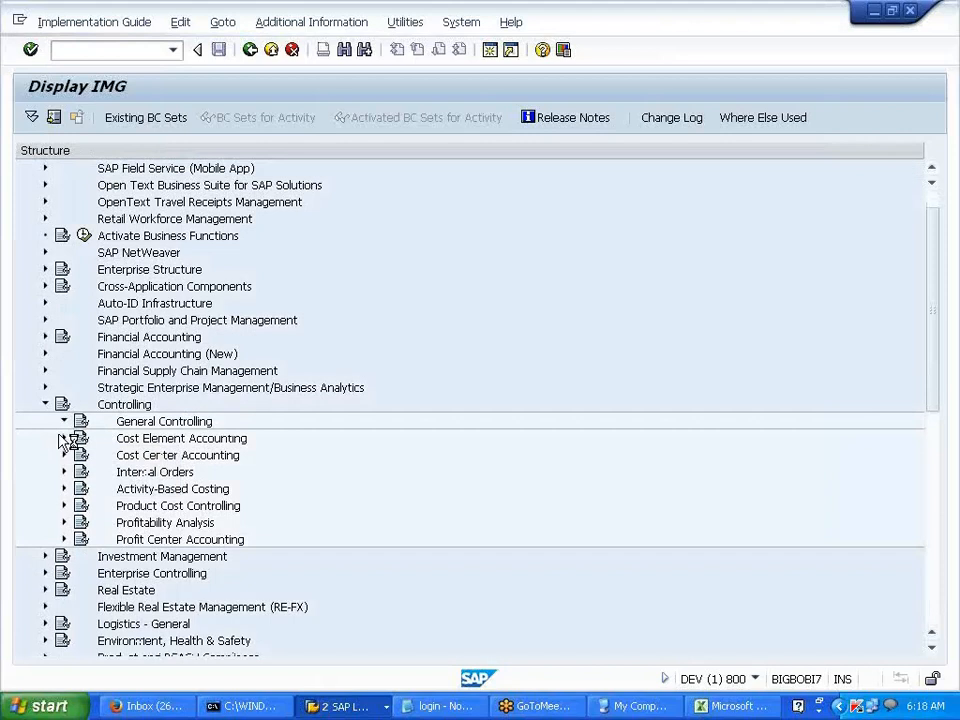
click(64, 421)
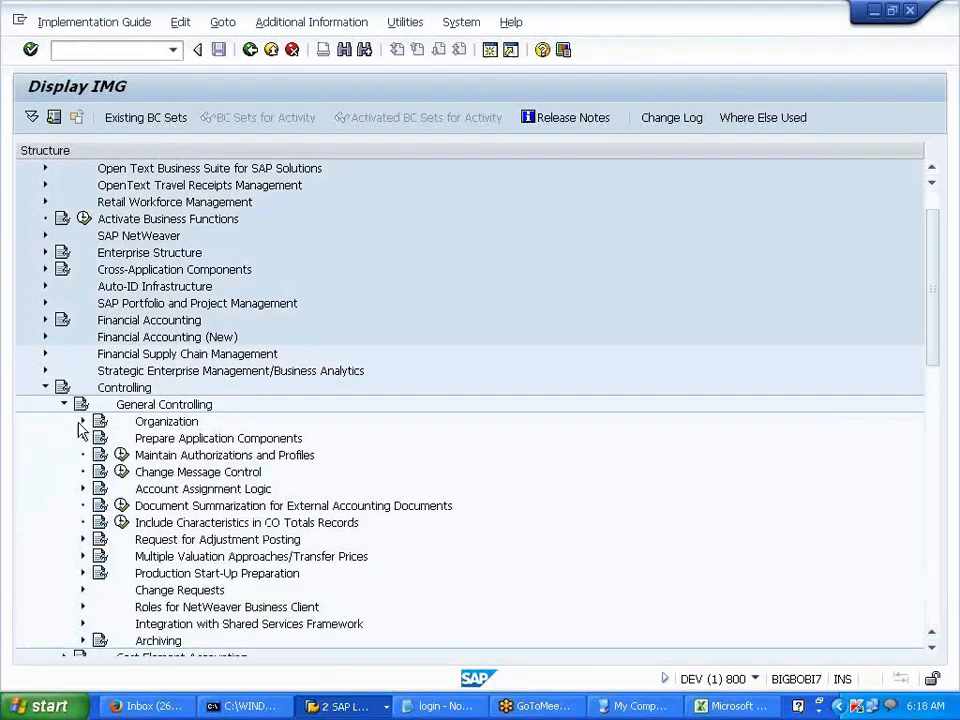
click(82, 421)
click(189, 440)
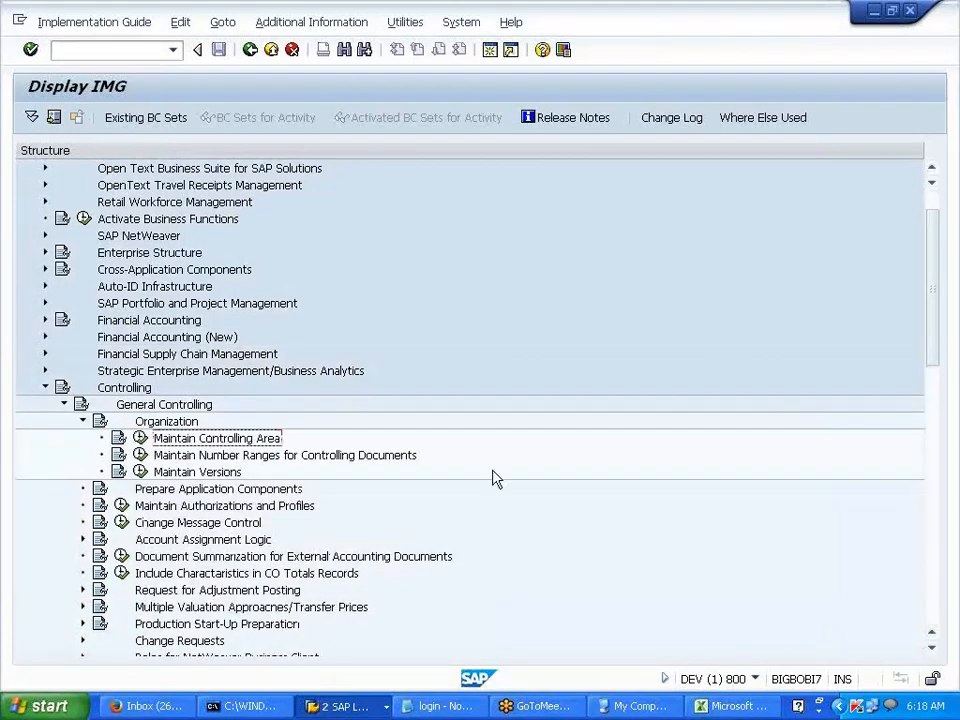
click(371, 462)
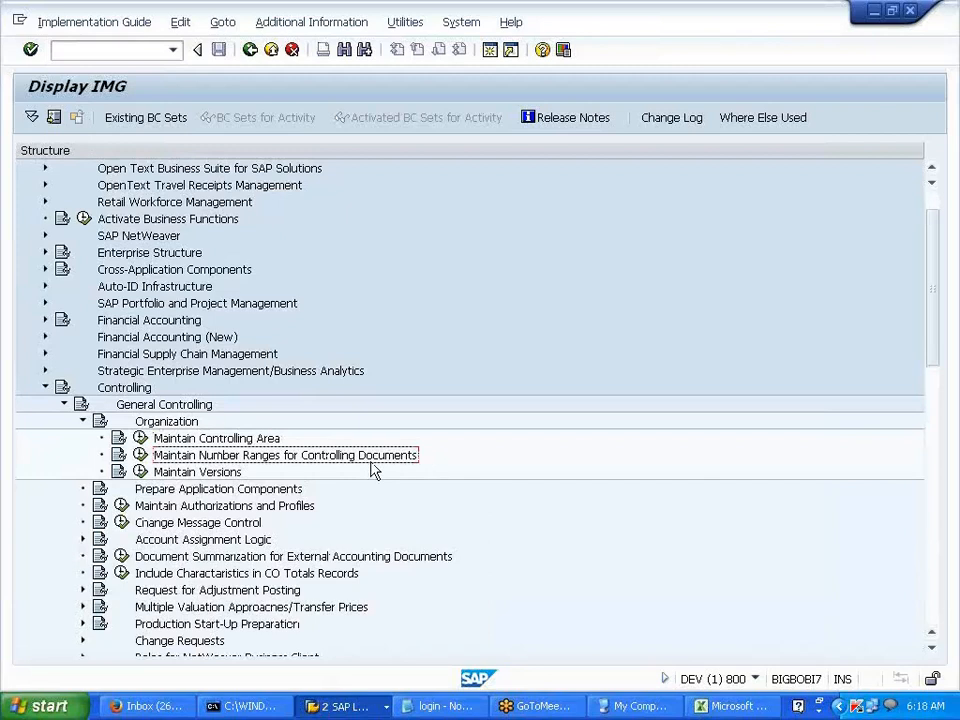
click(141, 456)
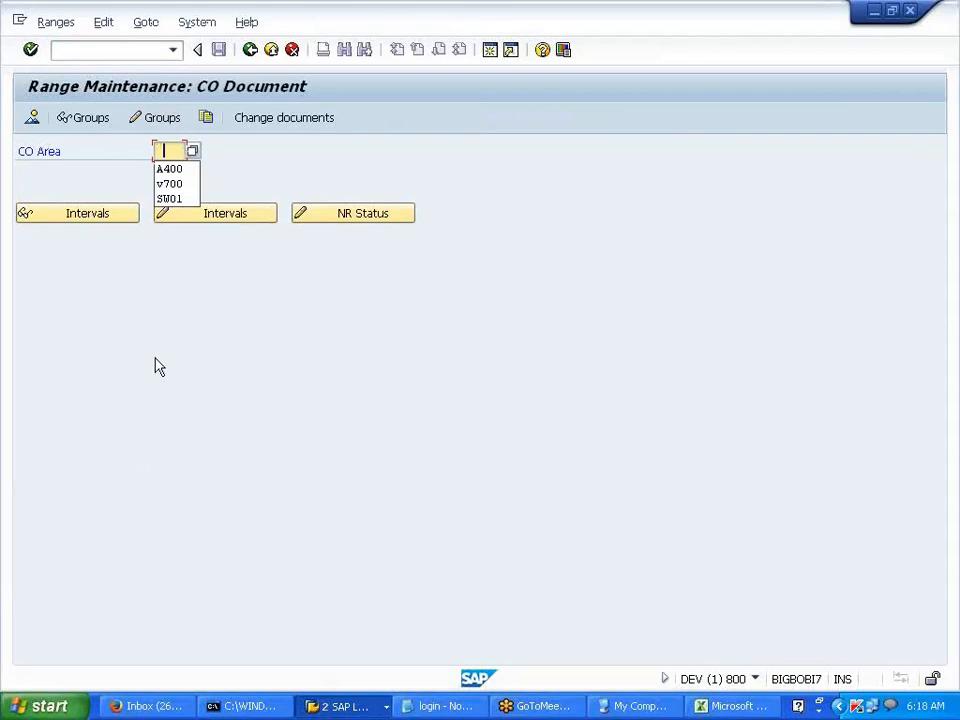
- Enter CO Area V700 and review the number range group elements in change mode
click(169, 185)
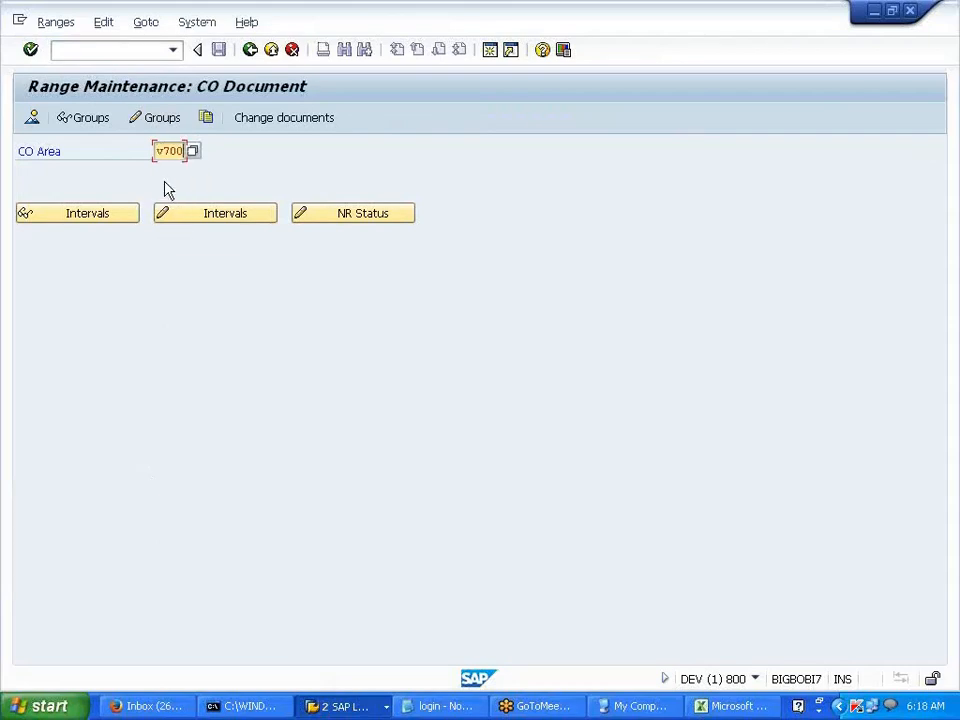
click(149, 122)
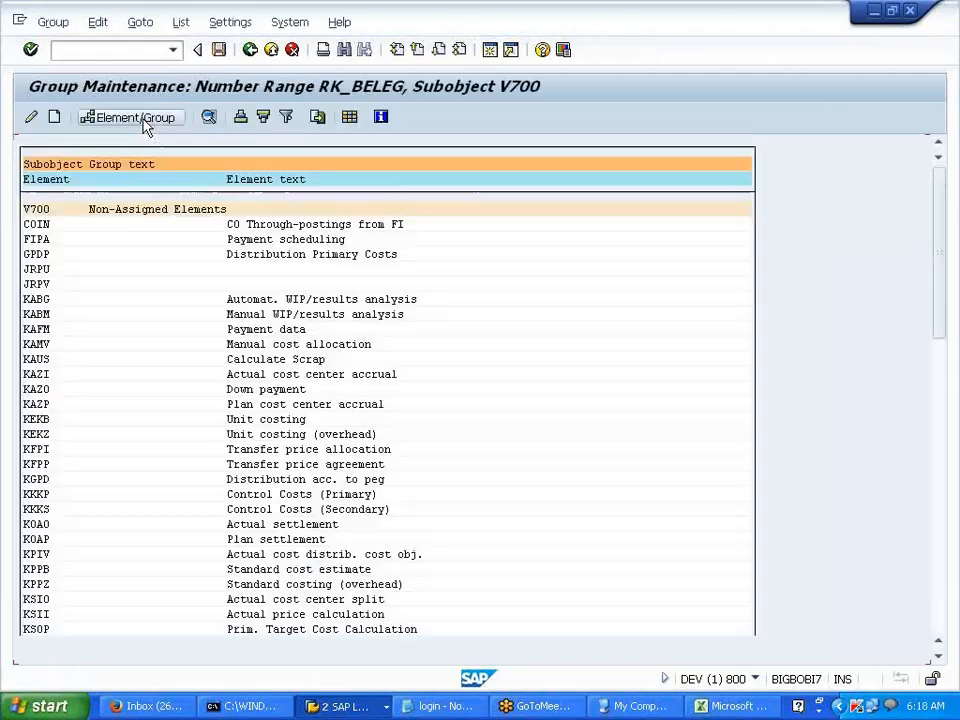
drag(40, 224, 115, 635)
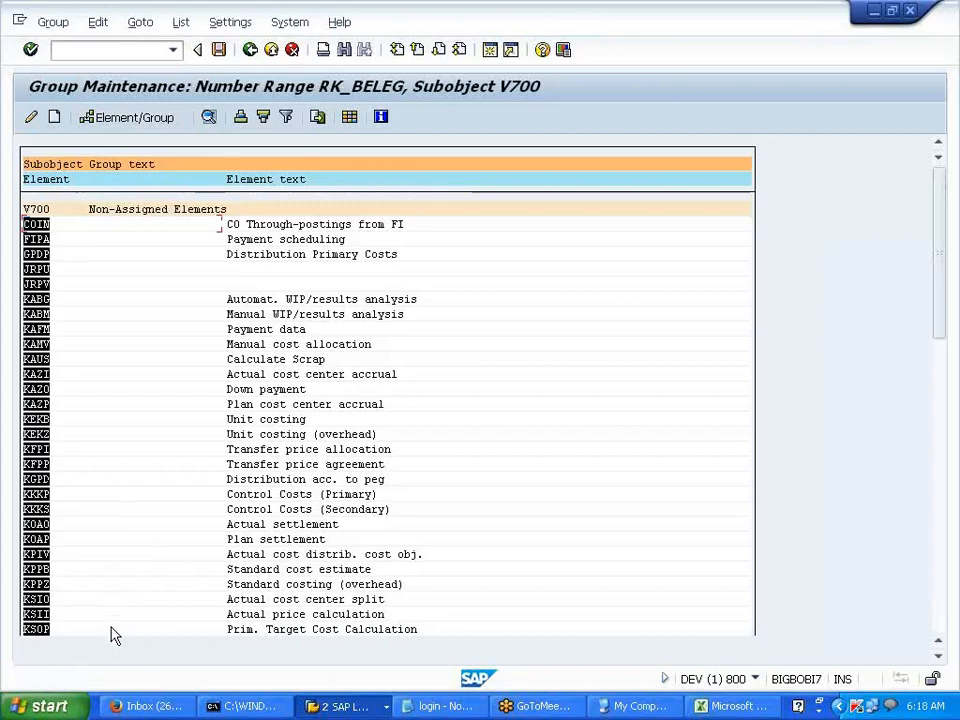
key(ctrl+c)
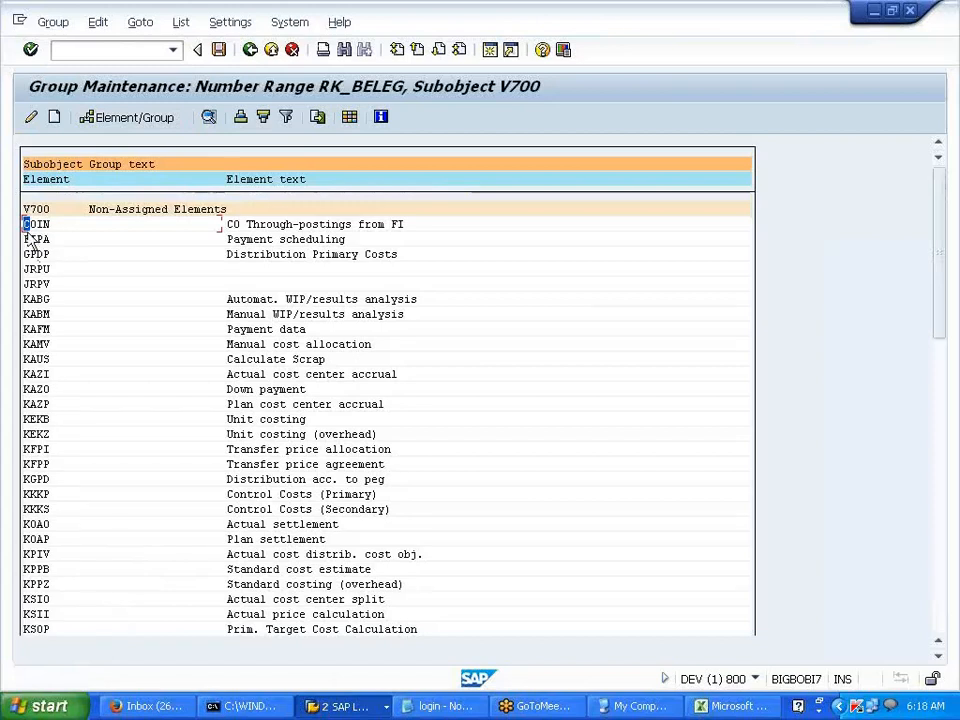
drag(28, 228, 60, 231)
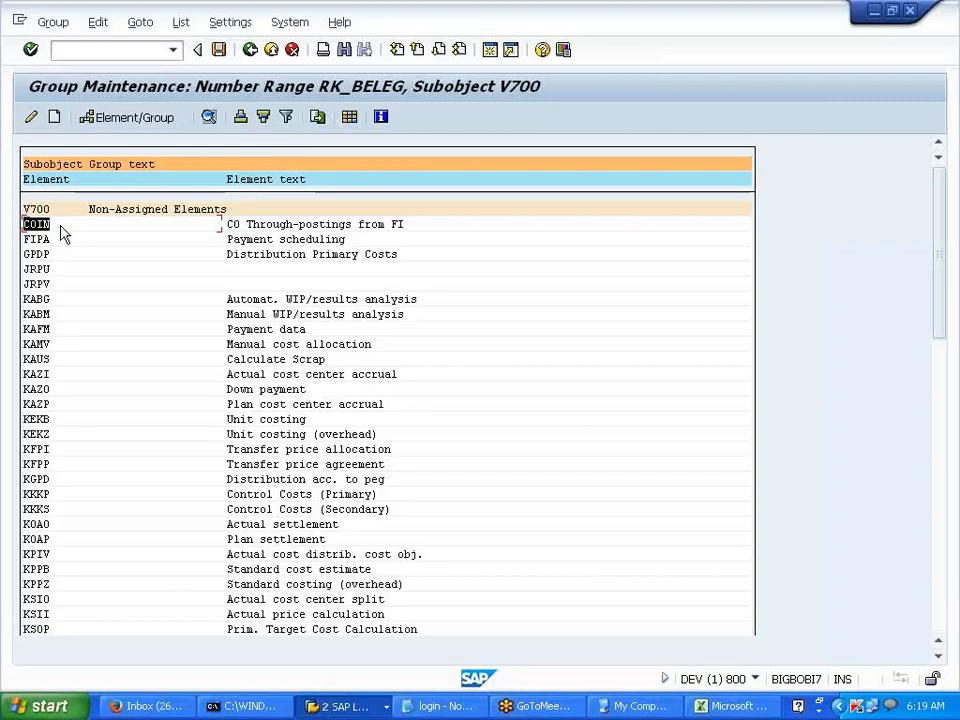
drag(62, 232, 128, 625)
key(ctrl+c)
drag(26, 224, 113, 541)
key(ctrl+c)
drag(28, 224, 55, 236)
key(ctrl+c)
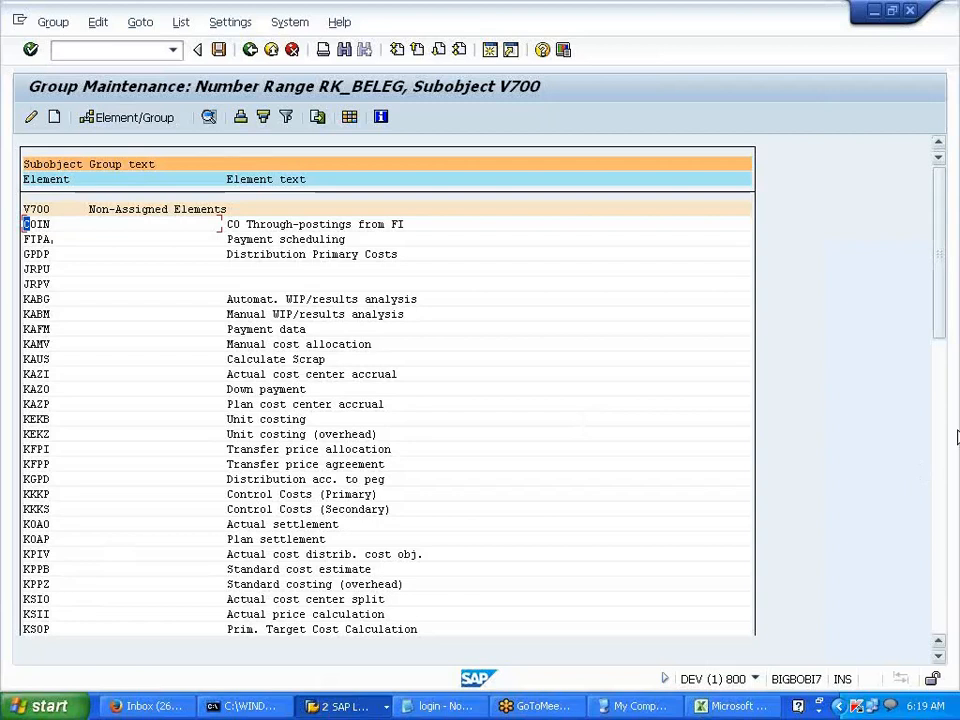
drag(939, 350, 920, 645)
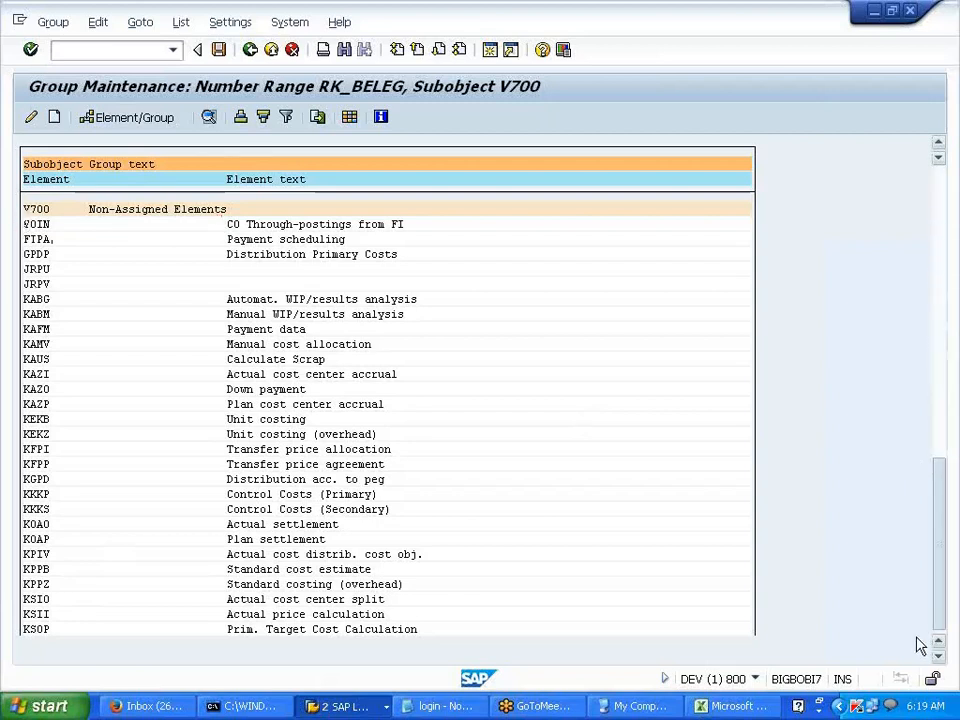
drag(938, 590, 928, 298)
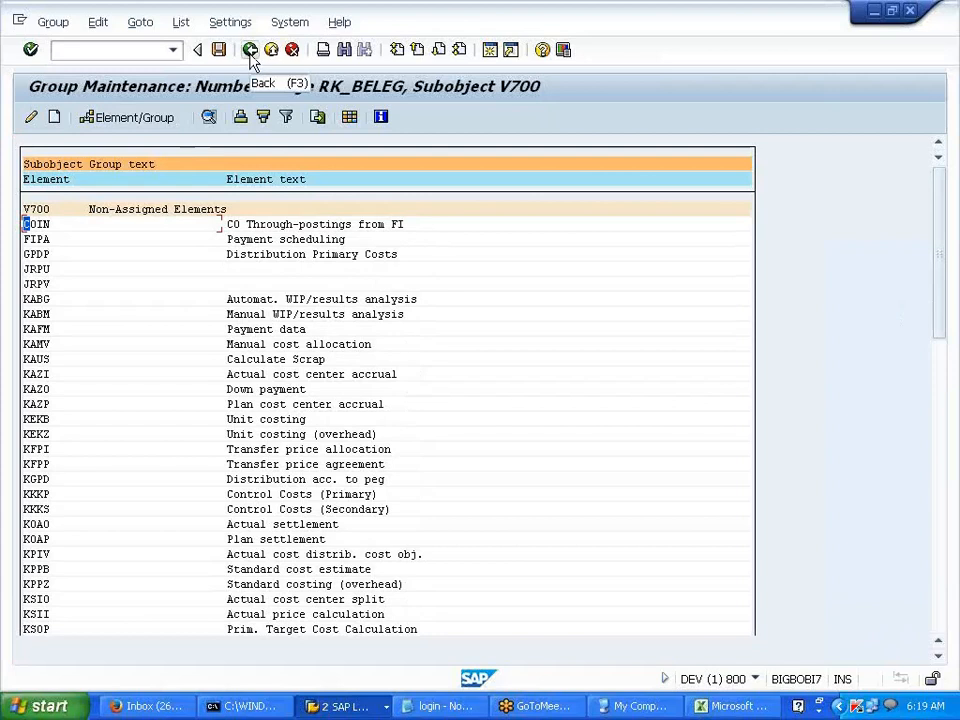
- Reopen group maintenance for RK_BELEG V700, try a new group, then leave without saving
click(251, 55)
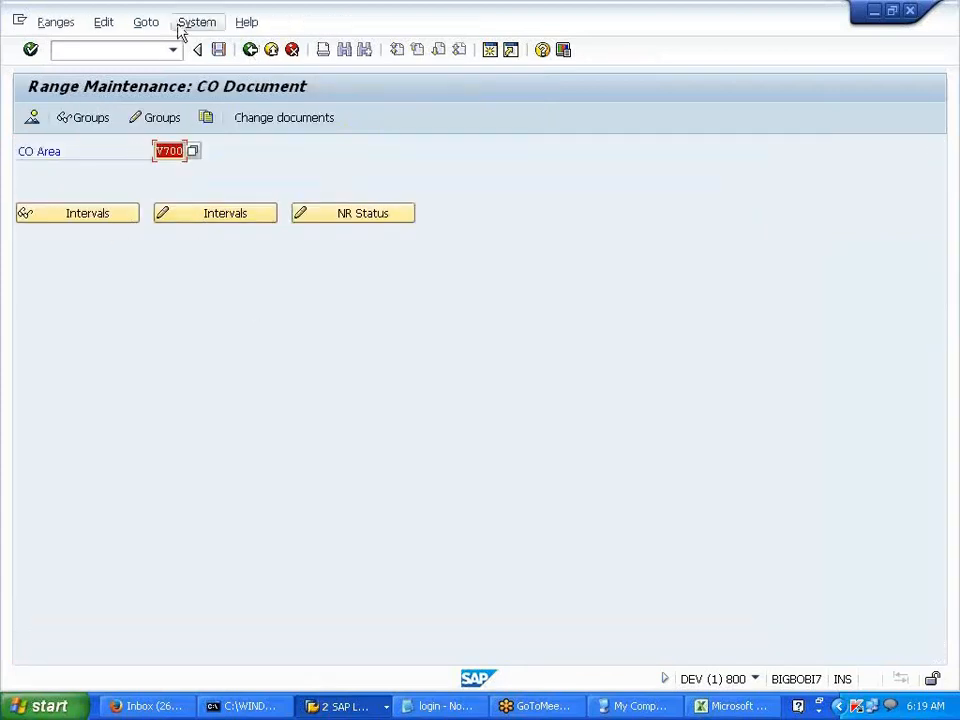
click(160, 119)
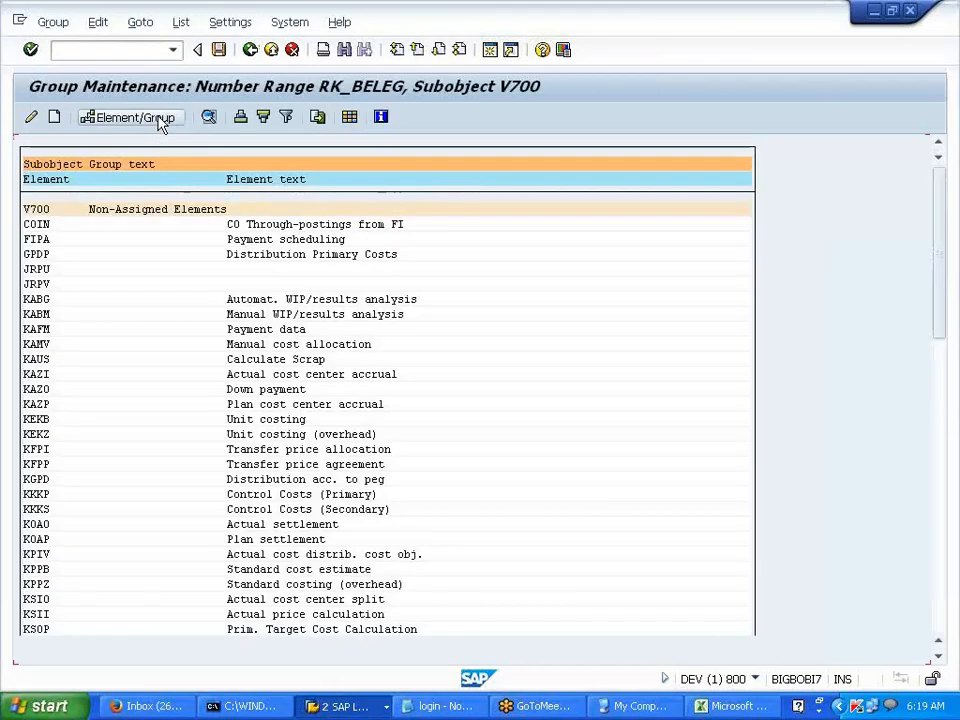
click(219, 24)
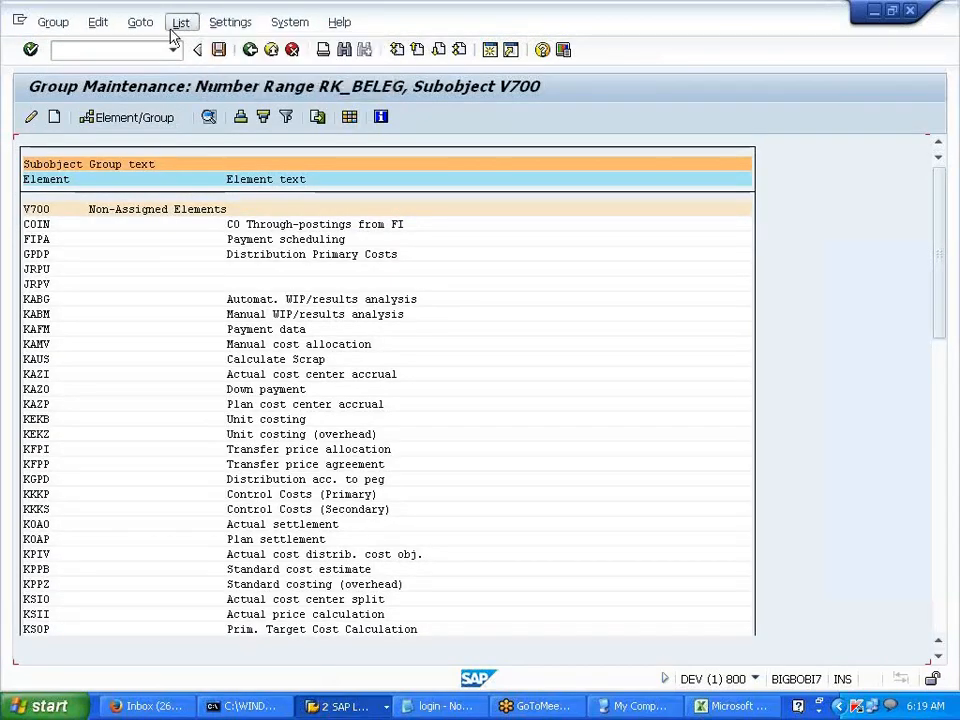
click(452, 245)
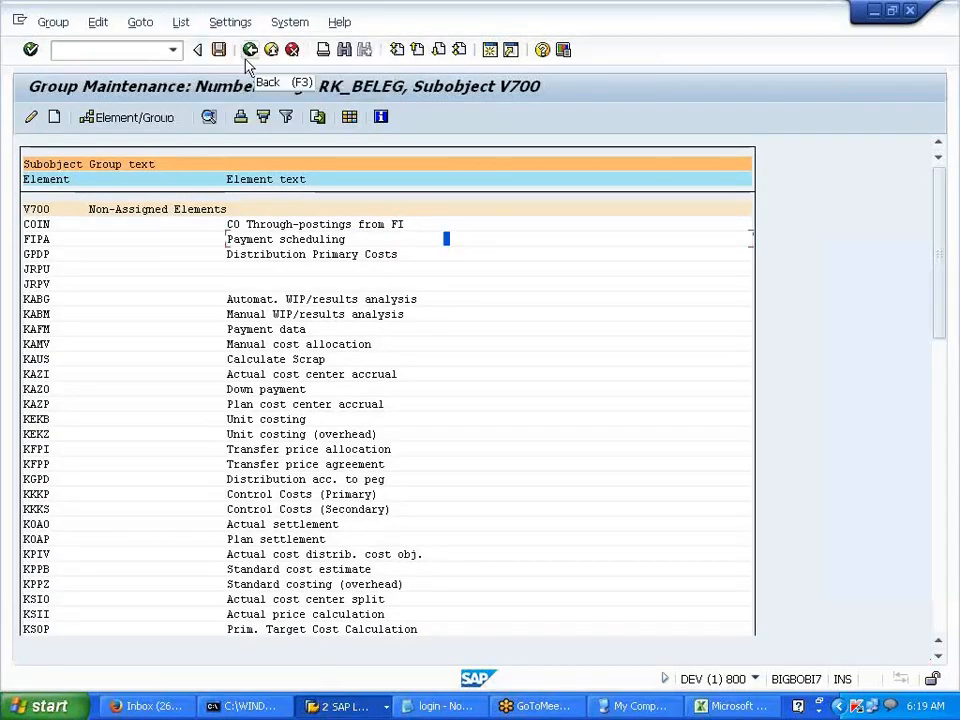
click(54, 119)
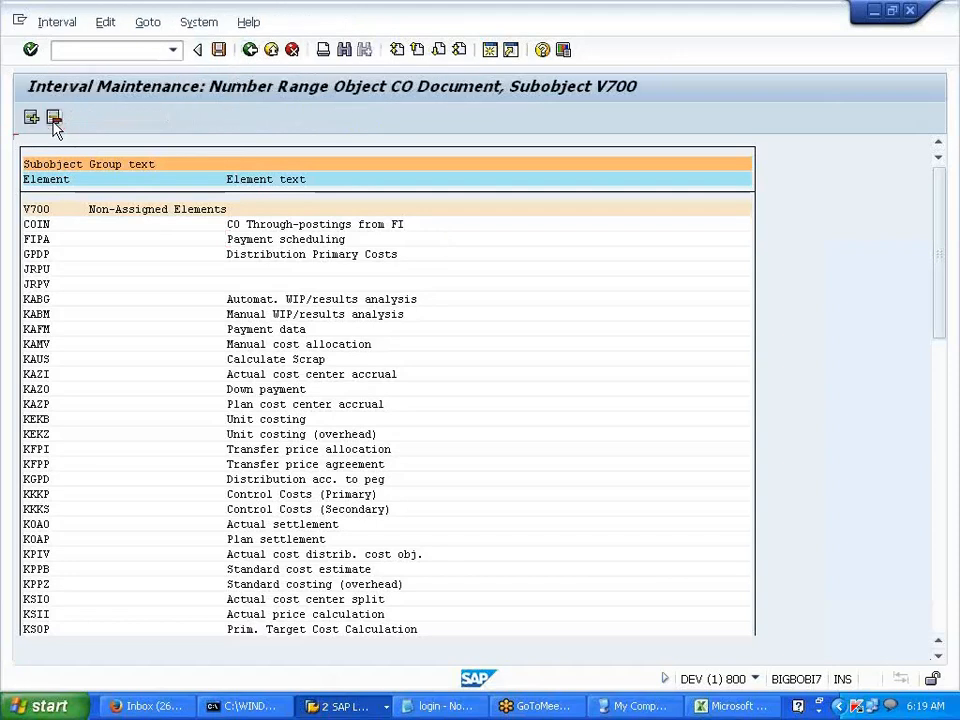
click(54, 119)
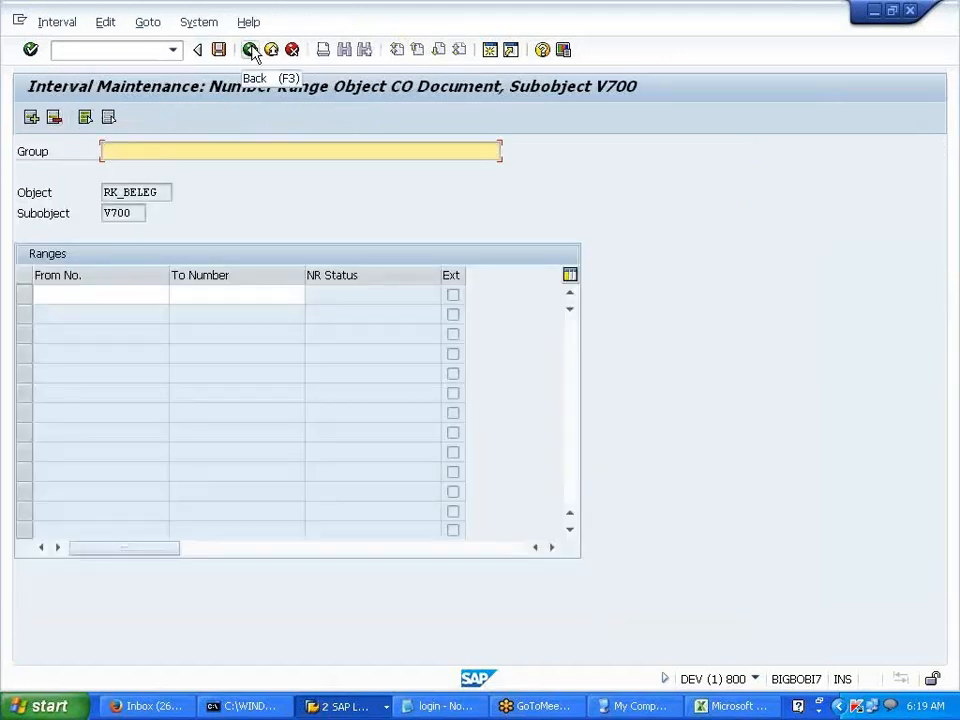
click(252, 50)
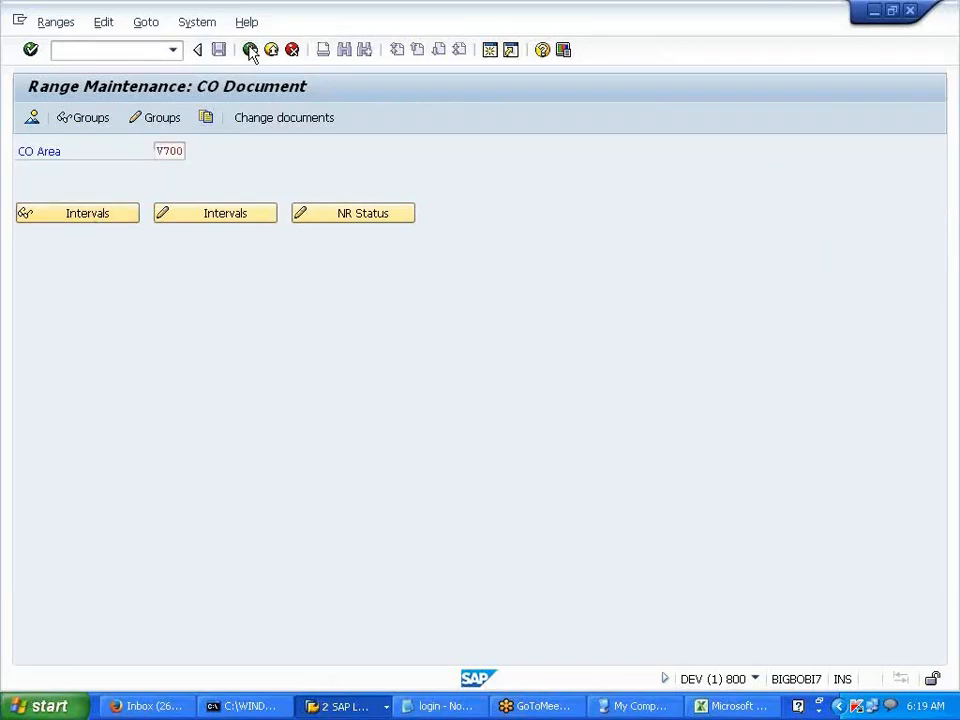
click(250, 50)
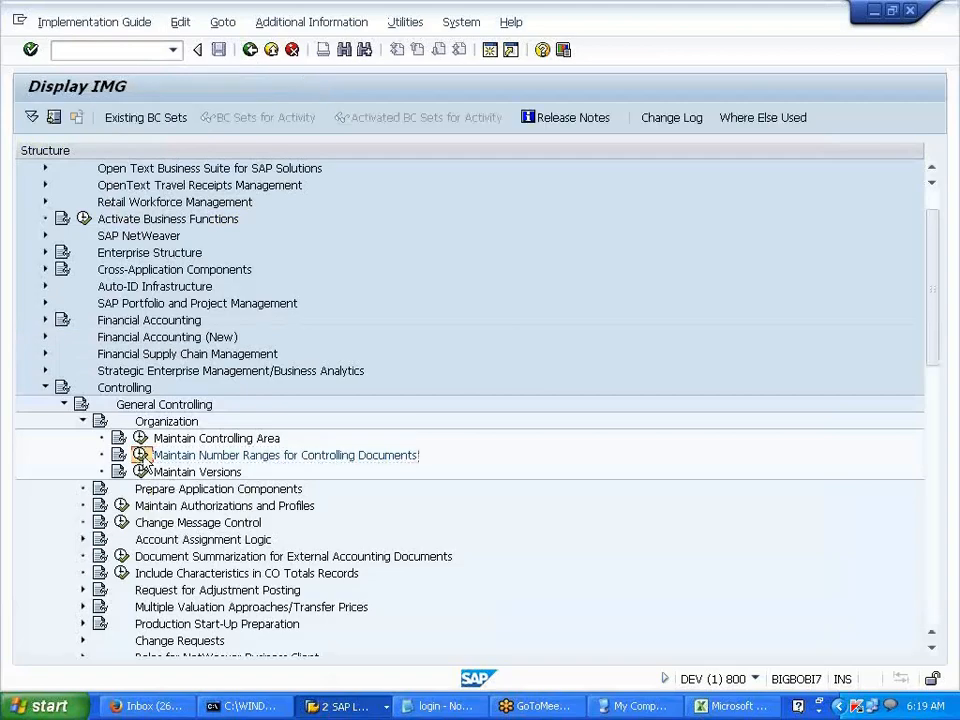
- Reopen CO document number ranges for V700 via Ranges > Maintain and dismiss the no-intervals notice
click(141, 455)
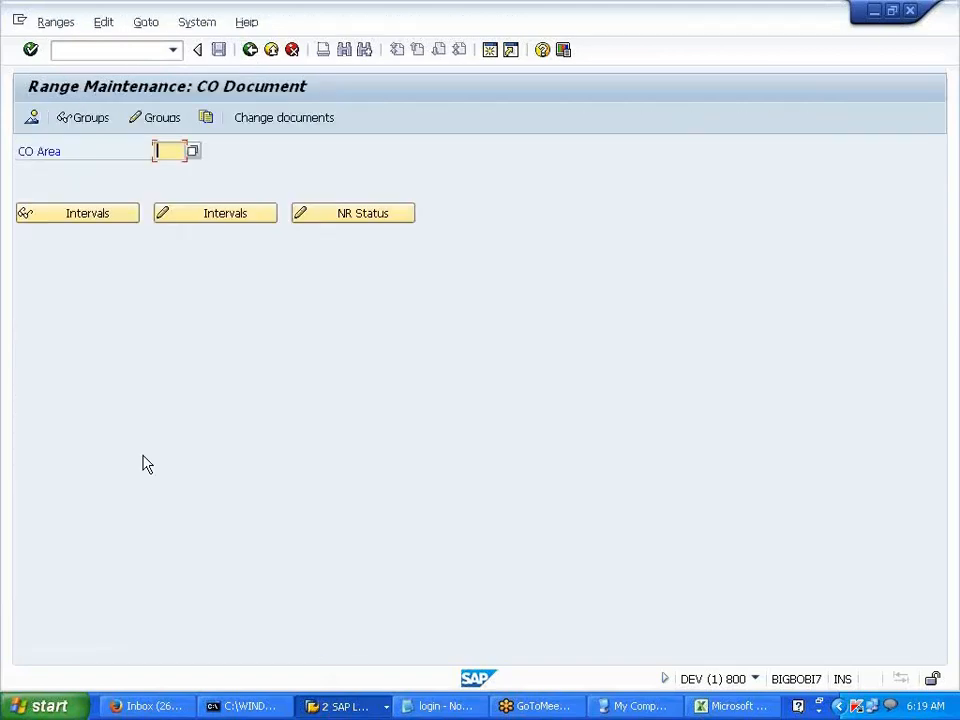
click(165, 150)
click(166, 166)
click(60, 23)
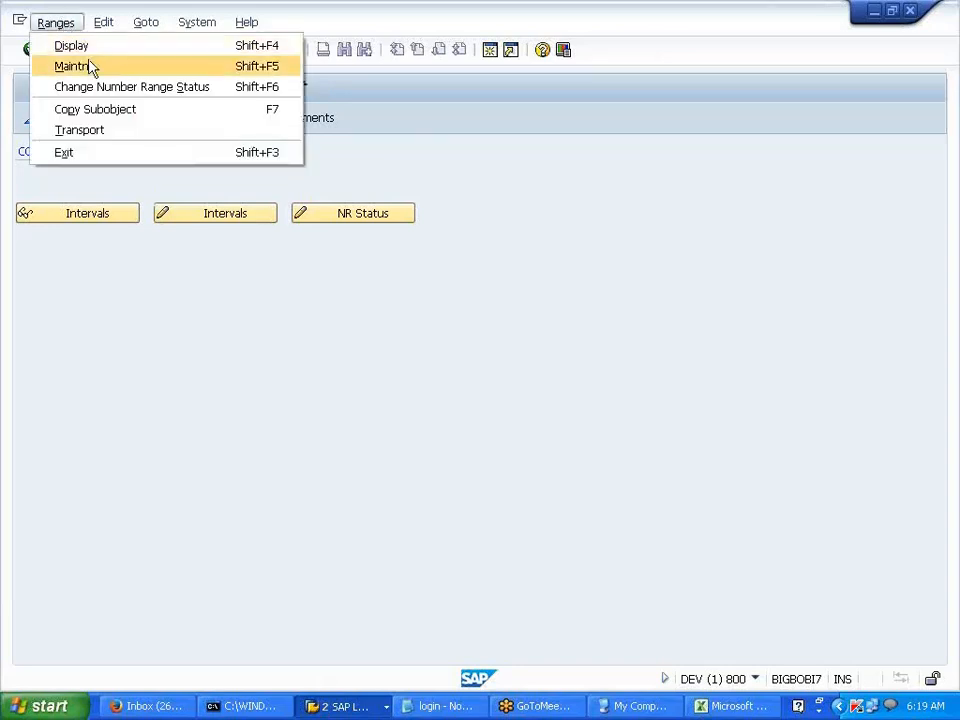
click(90, 66)
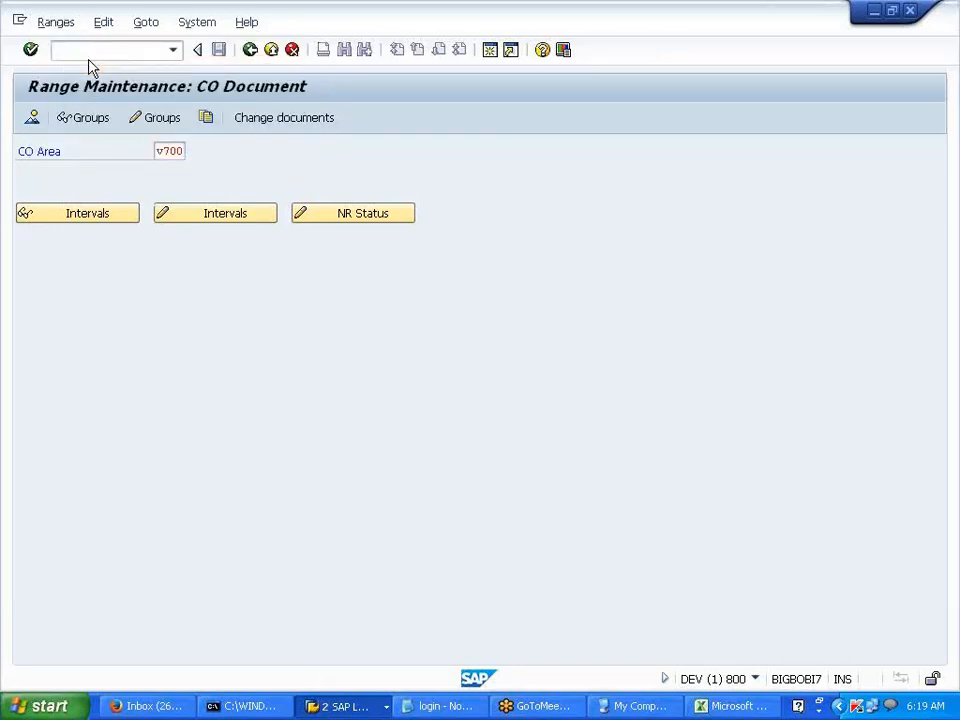
click(449, 545)
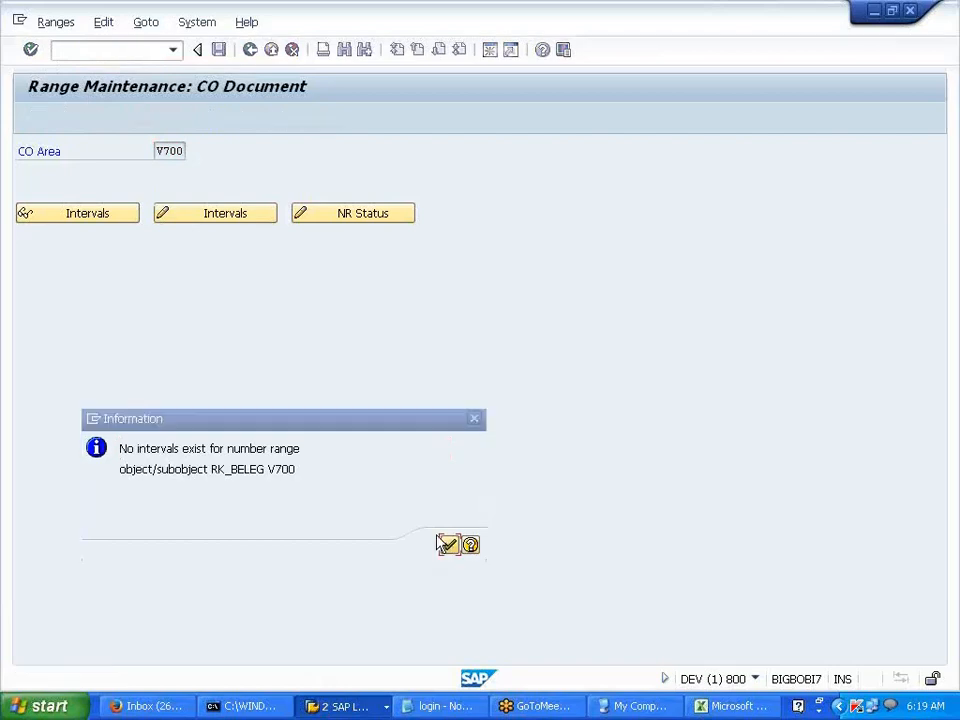
- Create a number range group named 'NUMBER RANGES FOR CONTROLLING DOC'
click(148, 124)
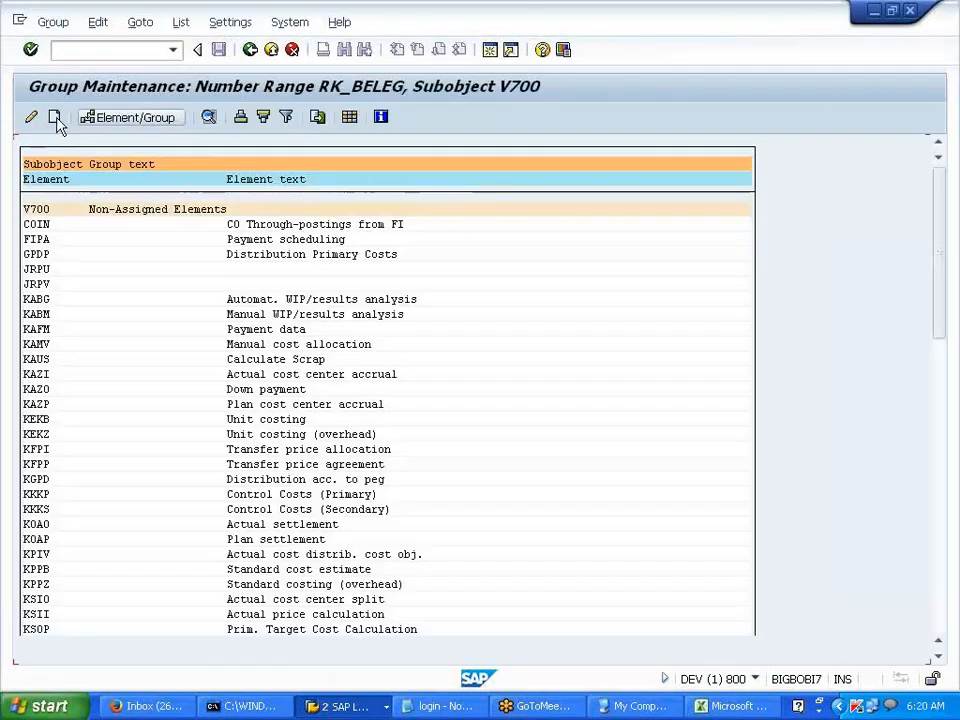
click(55, 118)
text(NUMBER RANGES FOR )
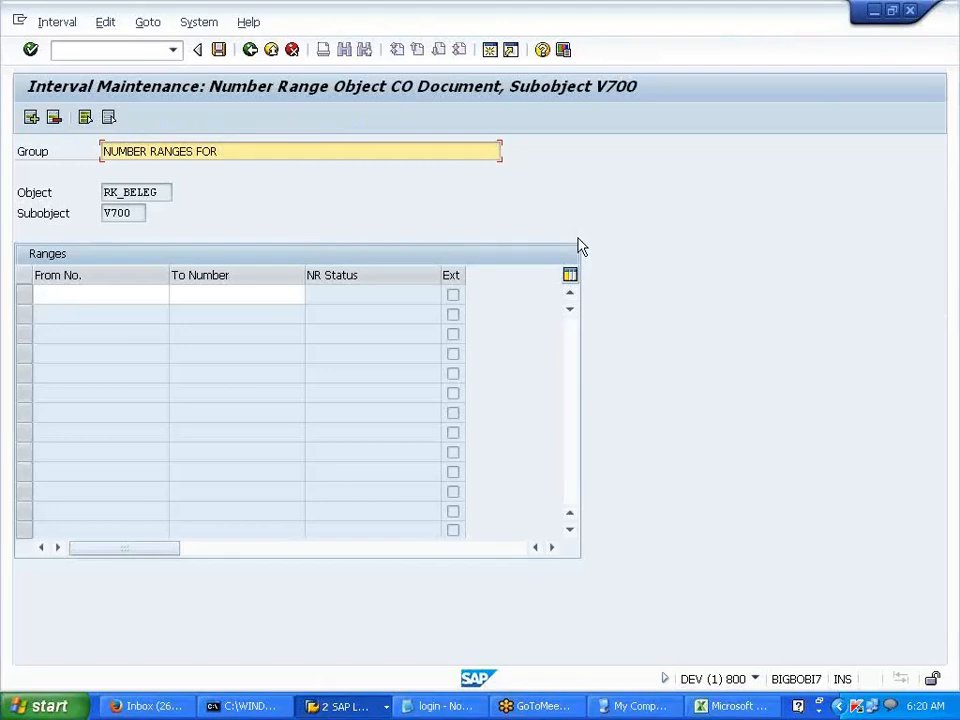
text(CONTROLLI)
text(GN)
key(BackSpace)
key(BackSpace)
text(NG DOC)
- Give the group interval 1 to 99999 and save it, confirming the transport notice
click(152, 297)
text(1)
key(Tab)
text(99999)
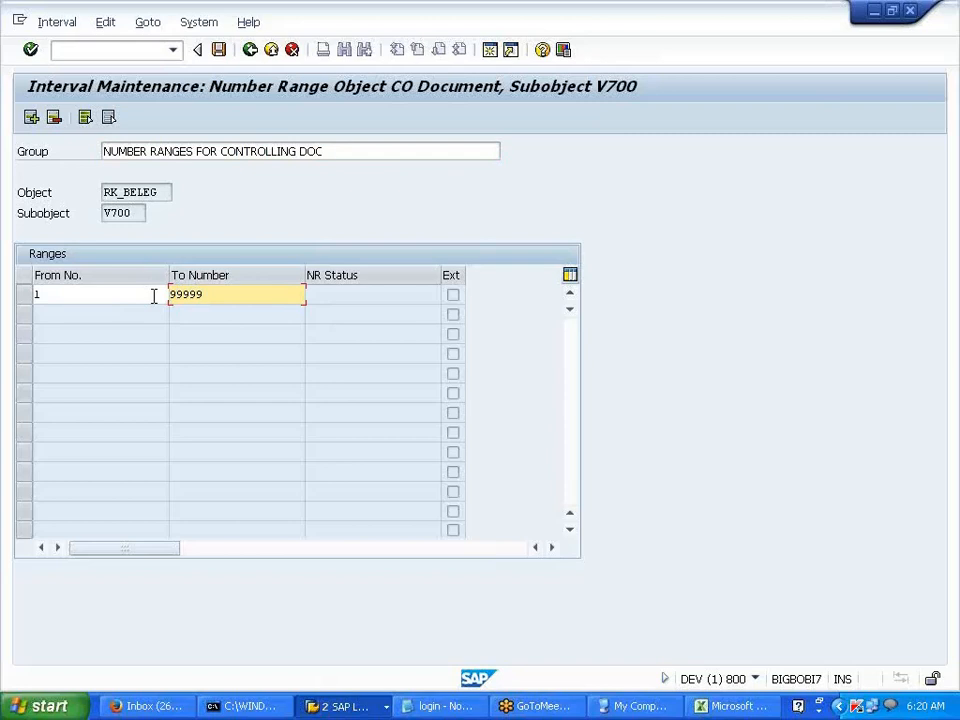
key(Return)
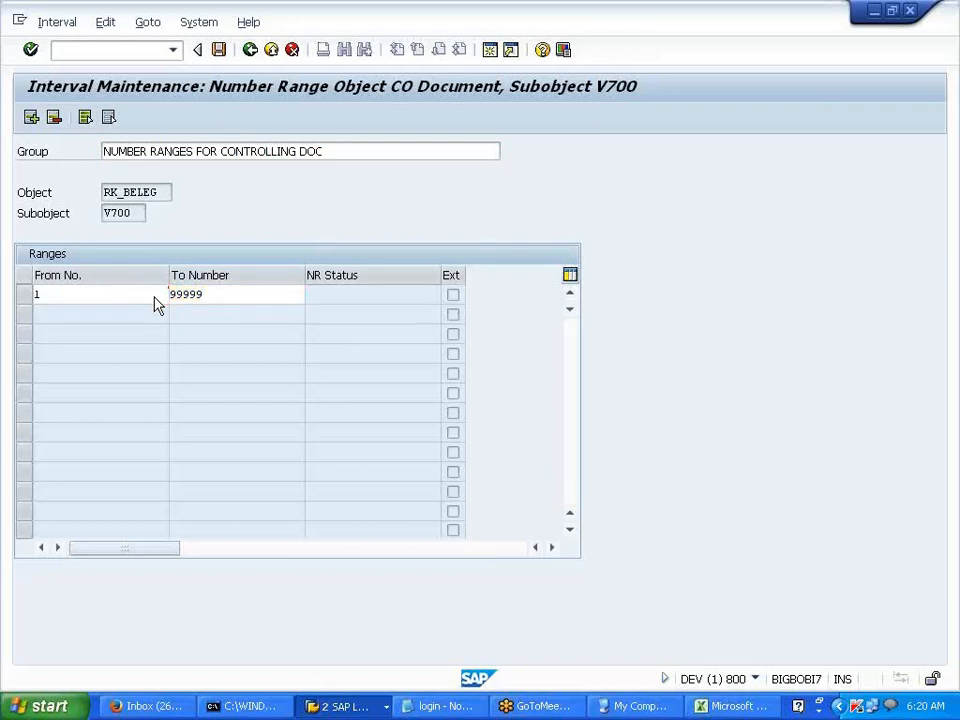
click(219, 49)
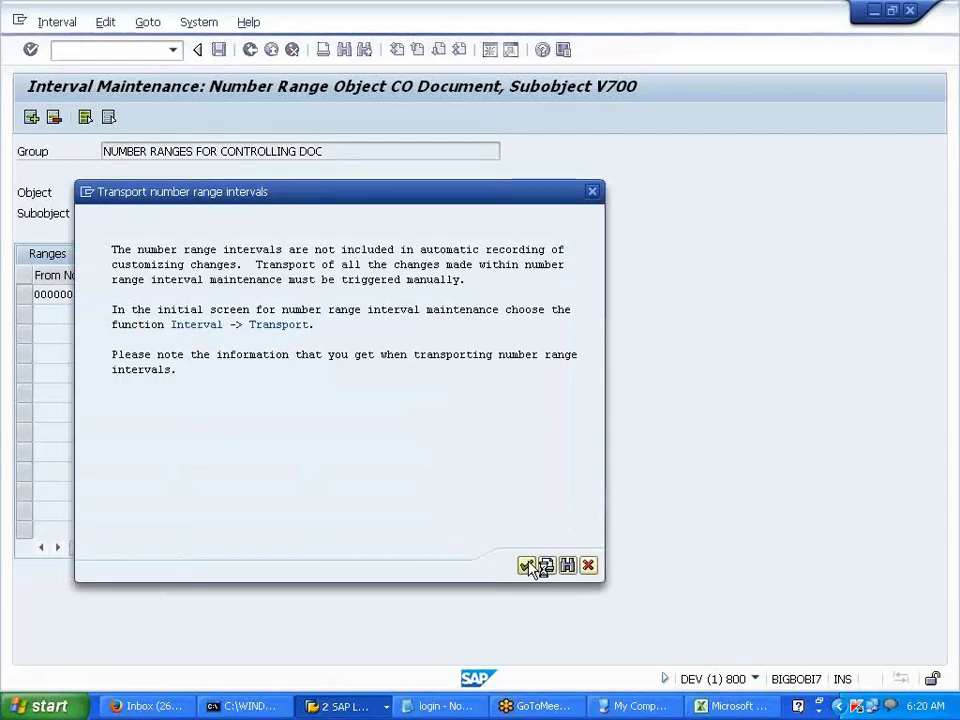
click(527, 566)
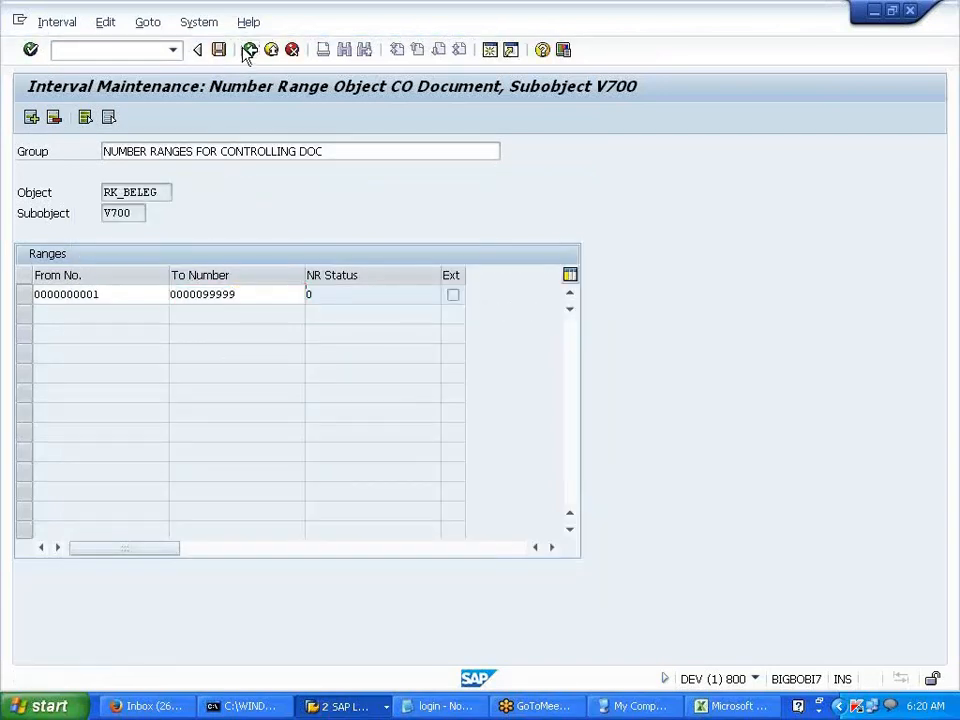
click(249, 51)
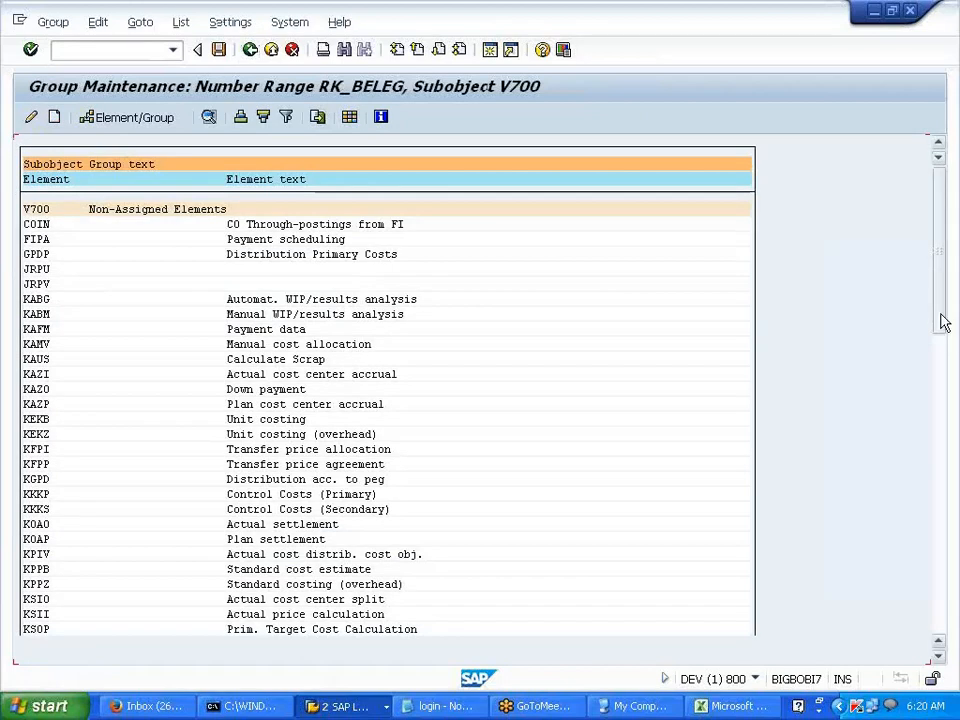
- Assign element COIN to the V700 group NUMBER RANGES FOR CONTROLLING DOC
drag(943, 322, 953, 650)
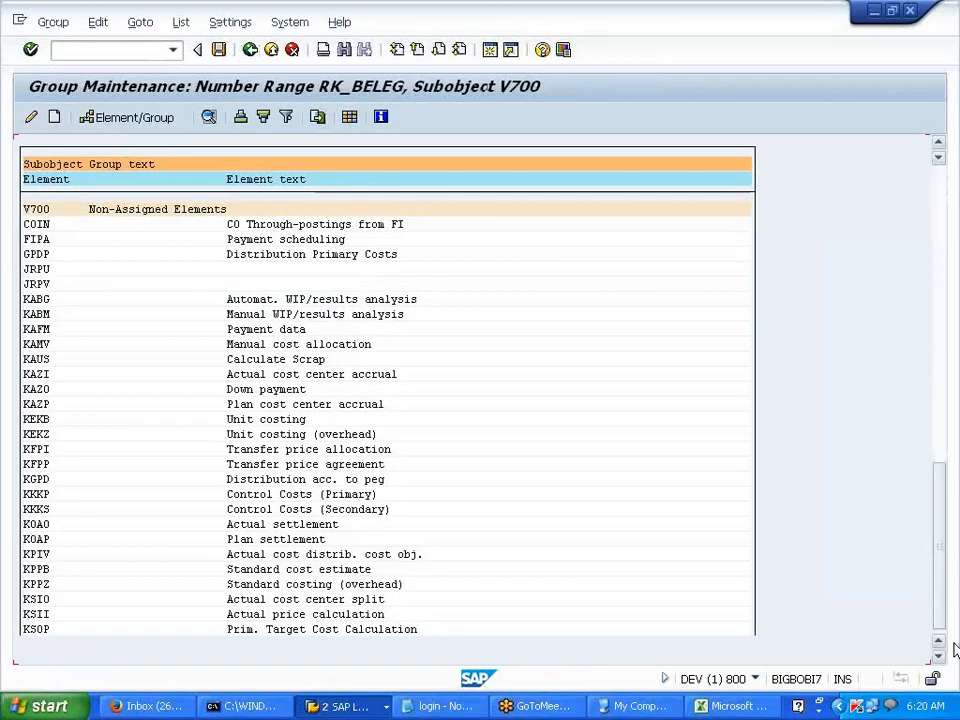
drag(94, 617, 317, 619)
click(89, 615)
drag(25, 616, 321, 617)
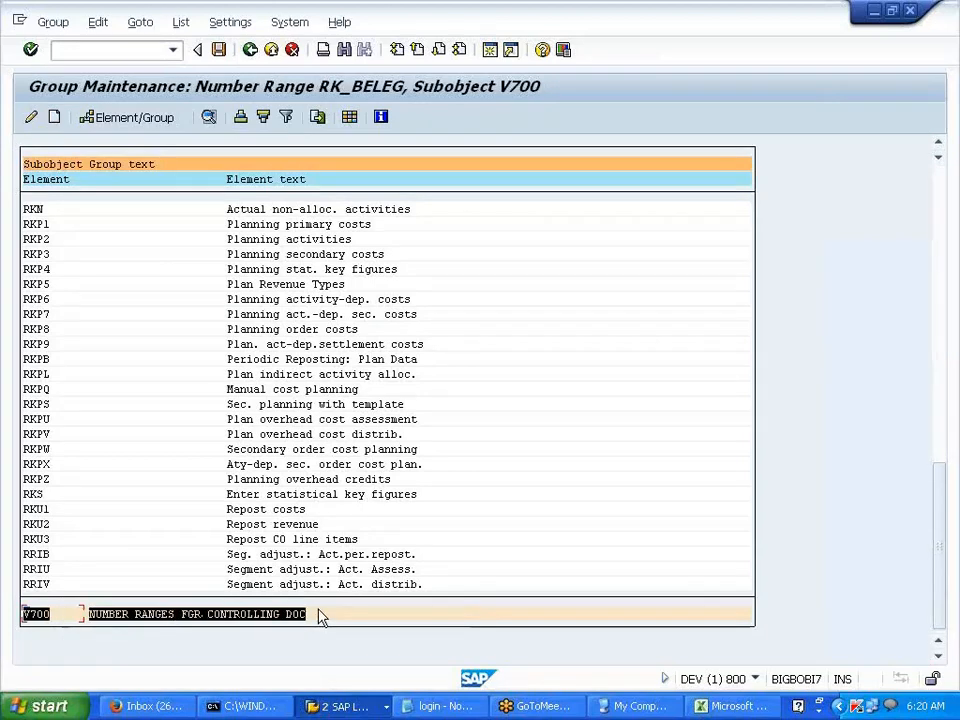
drag(937, 574, 910, 235)
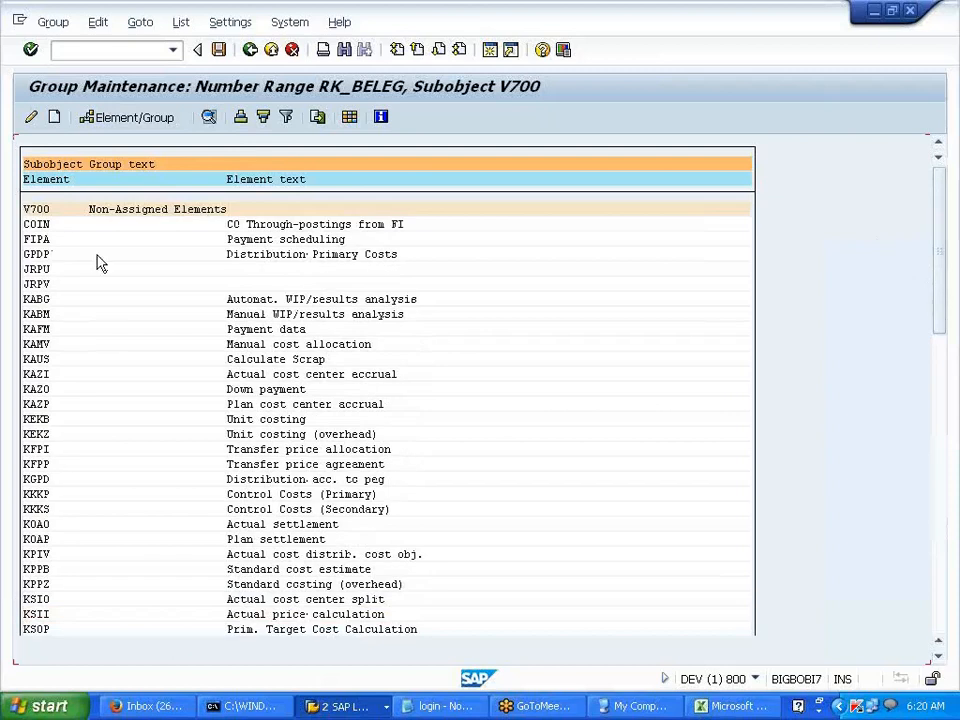
double_click(40, 226)
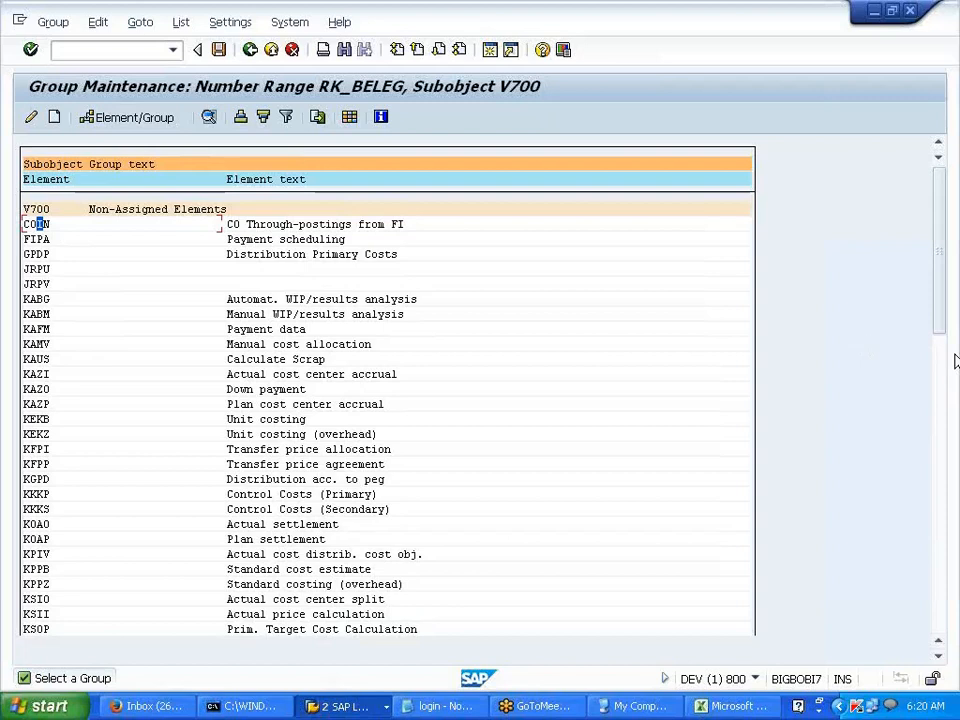
click(130, 119)
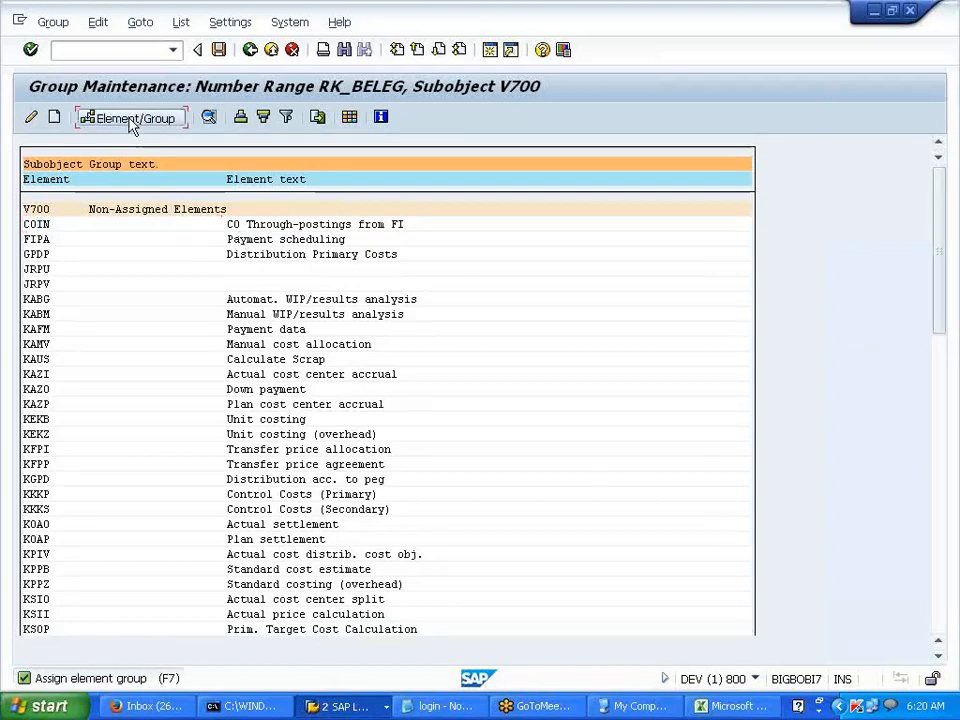
click(130, 119)
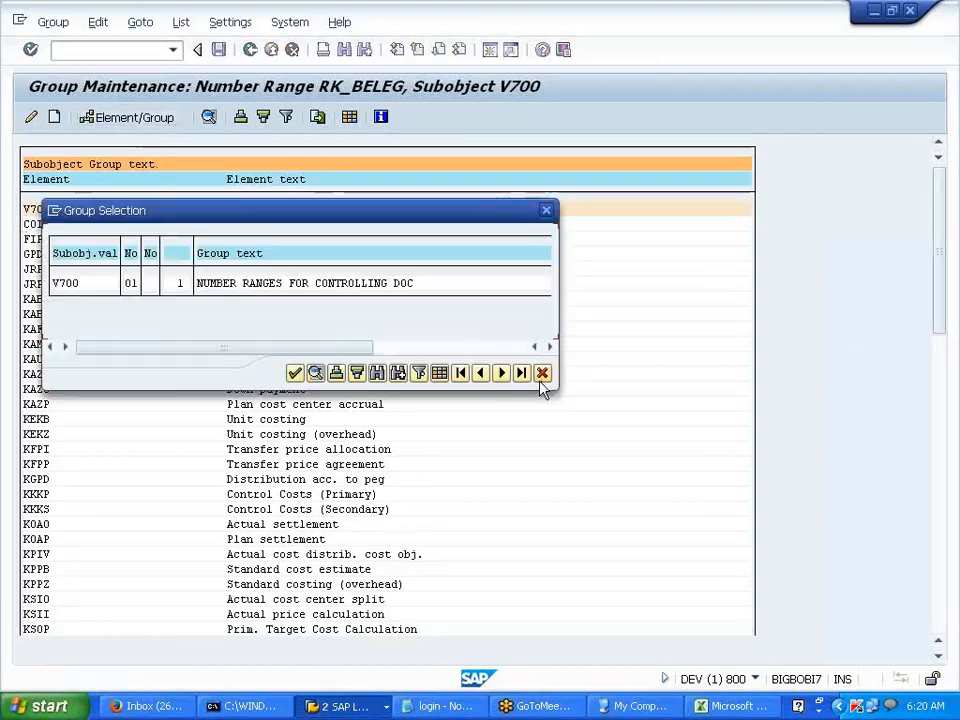
click(543, 374)
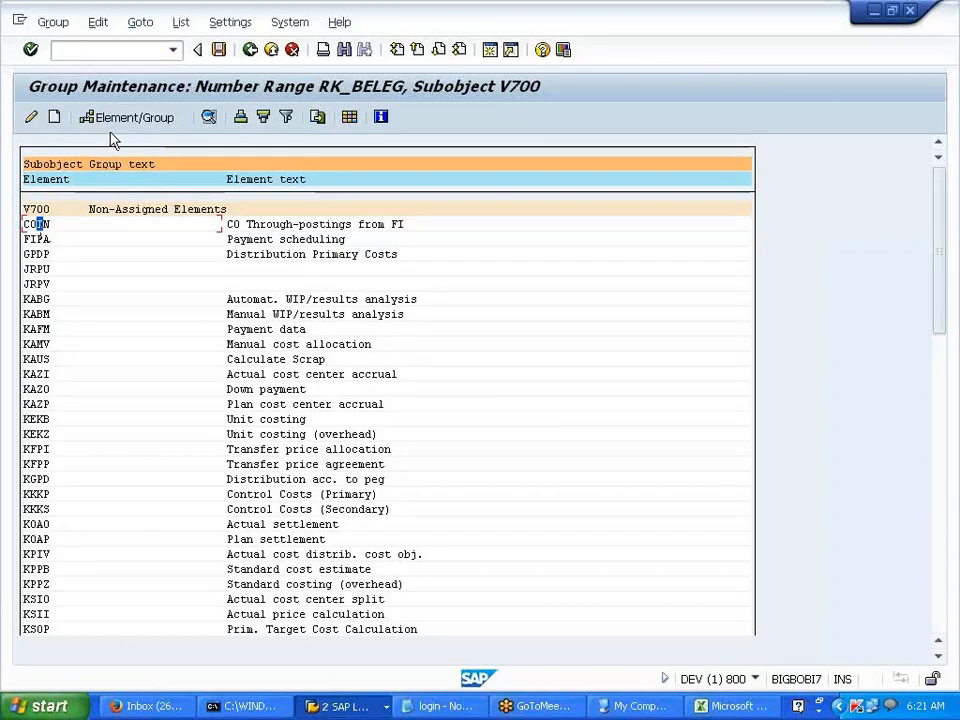
double_click(45, 224)
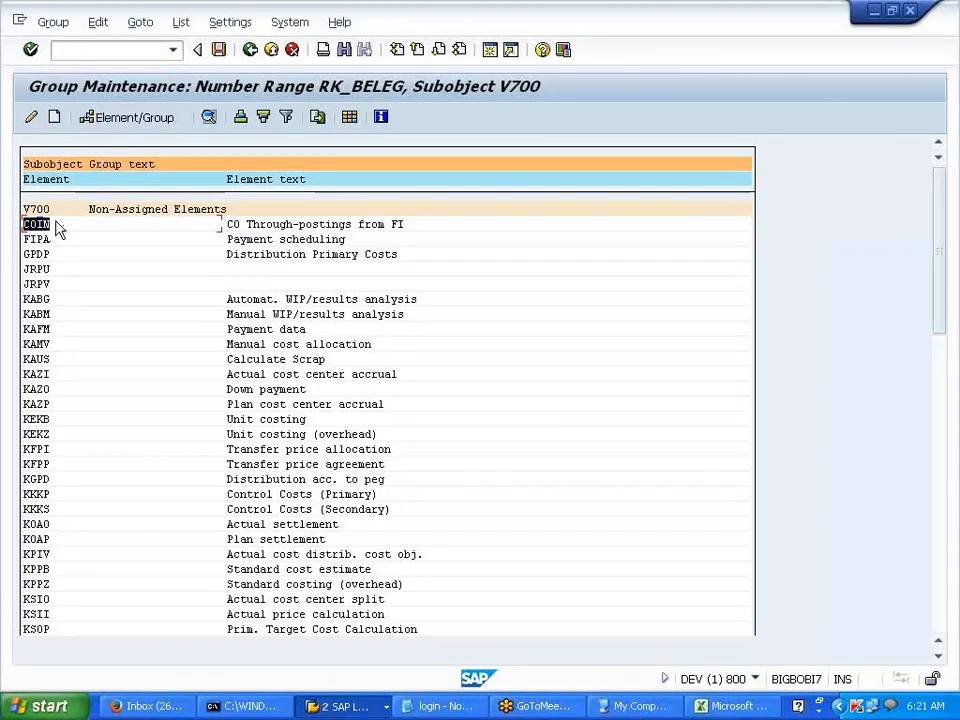
click(42, 225)
click(106, 121)
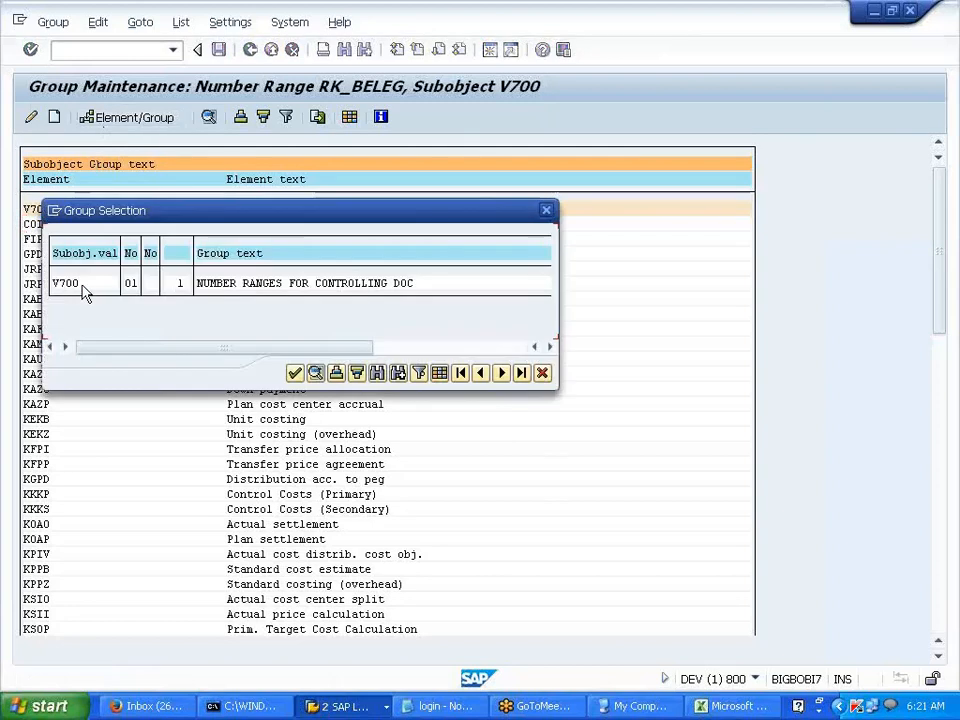
double_click(72, 286)
- Assign element RRIV to the same V700 group
drag(942, 321, 942, 610)
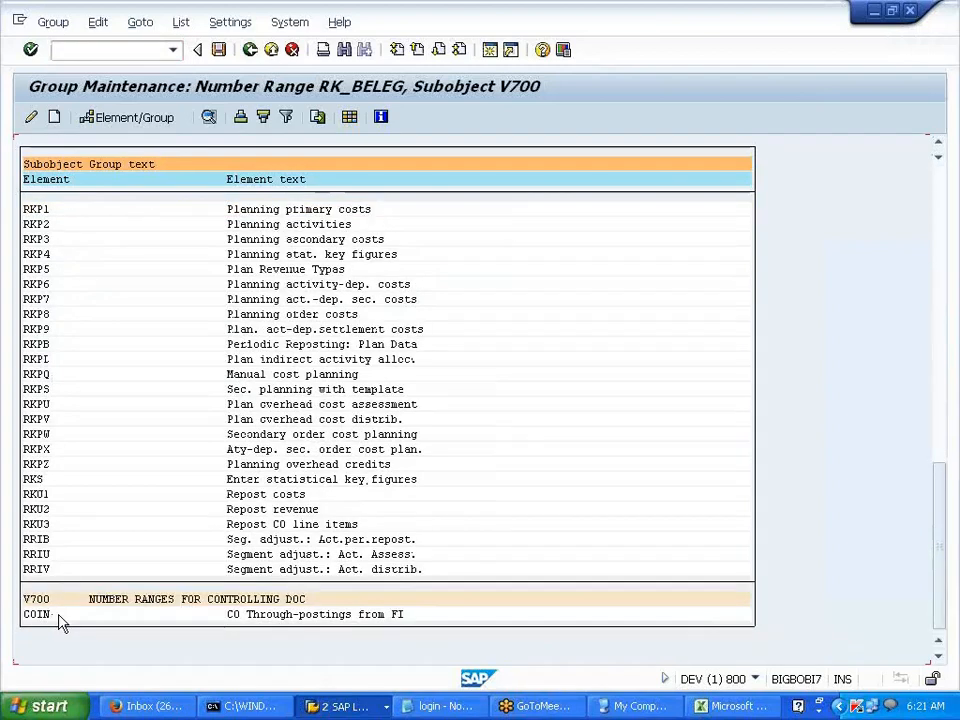
click(37, 569)
click(129, 121)
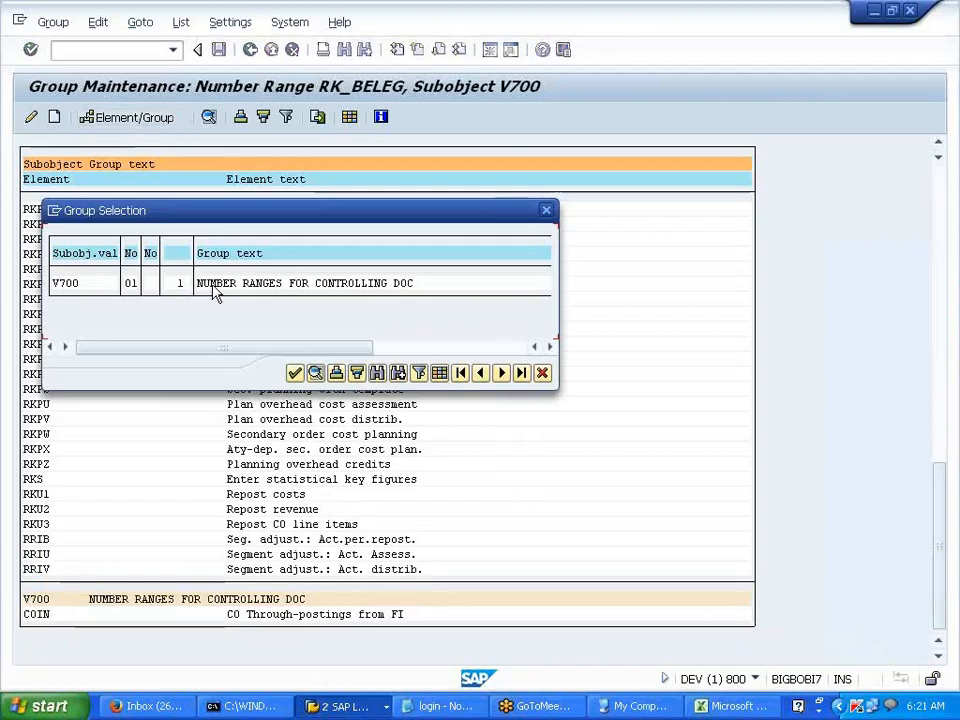
double_click(313, 287)
drag(940, 346, 955, 650)
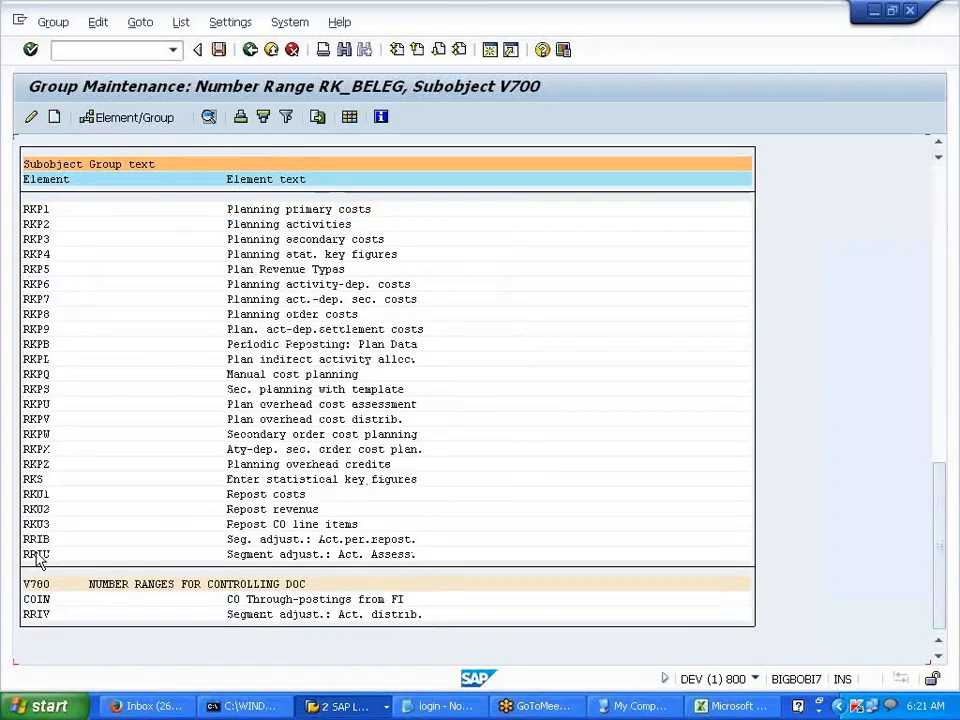
- Assign element RRIU to the V700 group as well
click(35, 555)
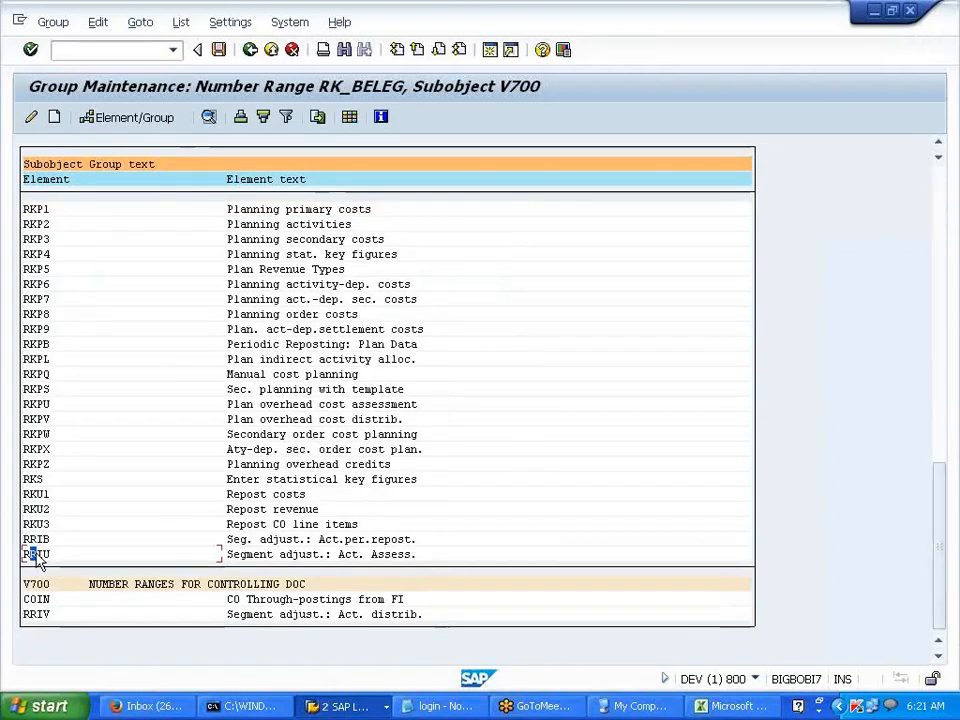
click(128, 119)
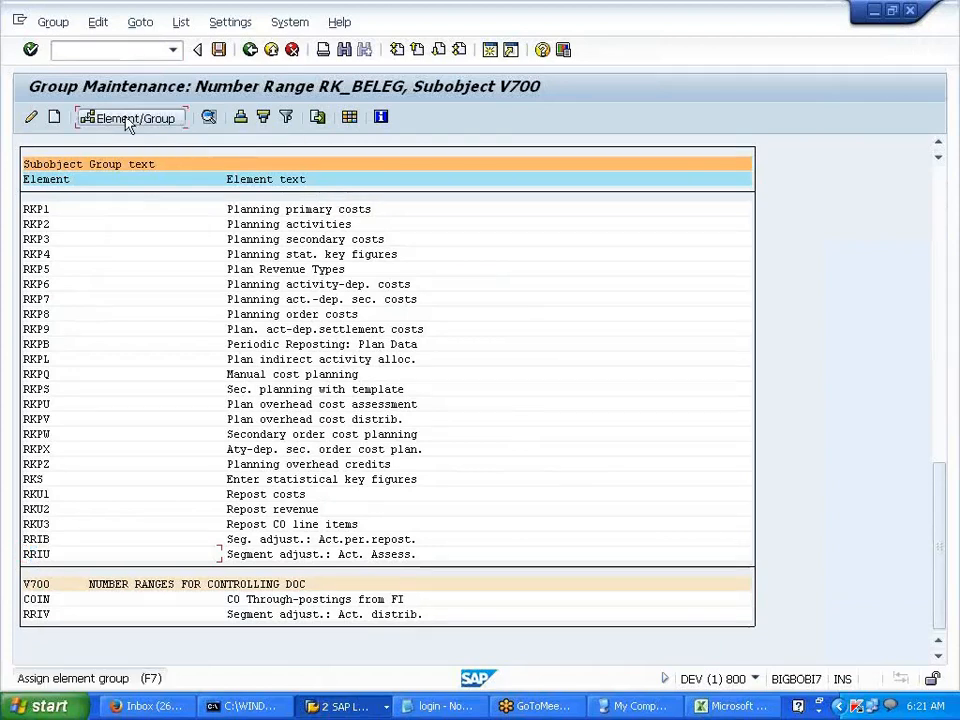
drag(197, 284, 430, 287)
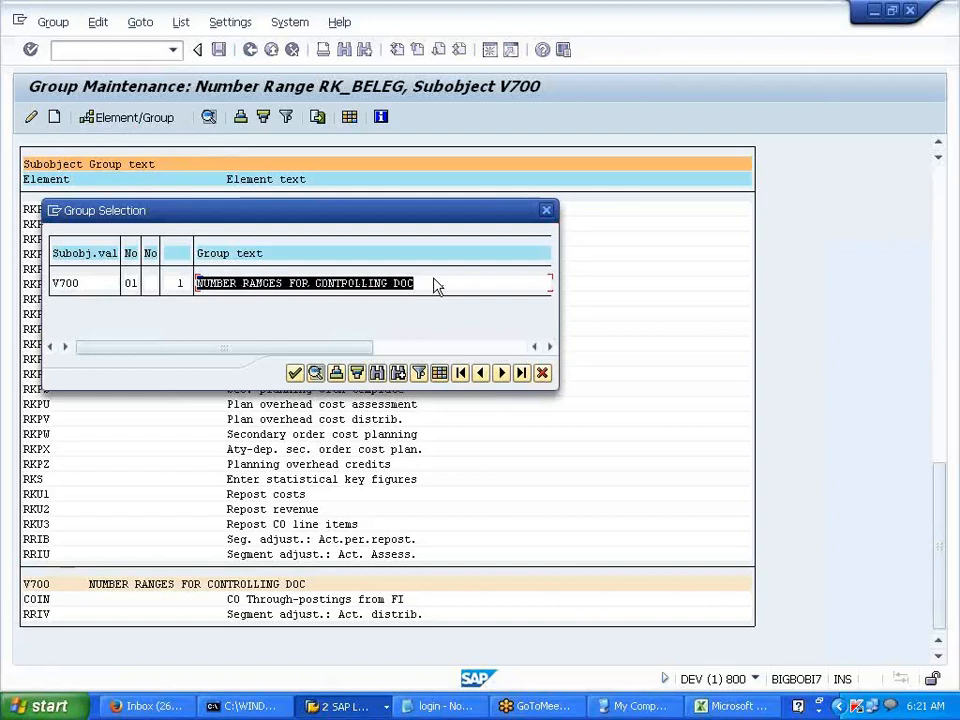
click(286, 290)
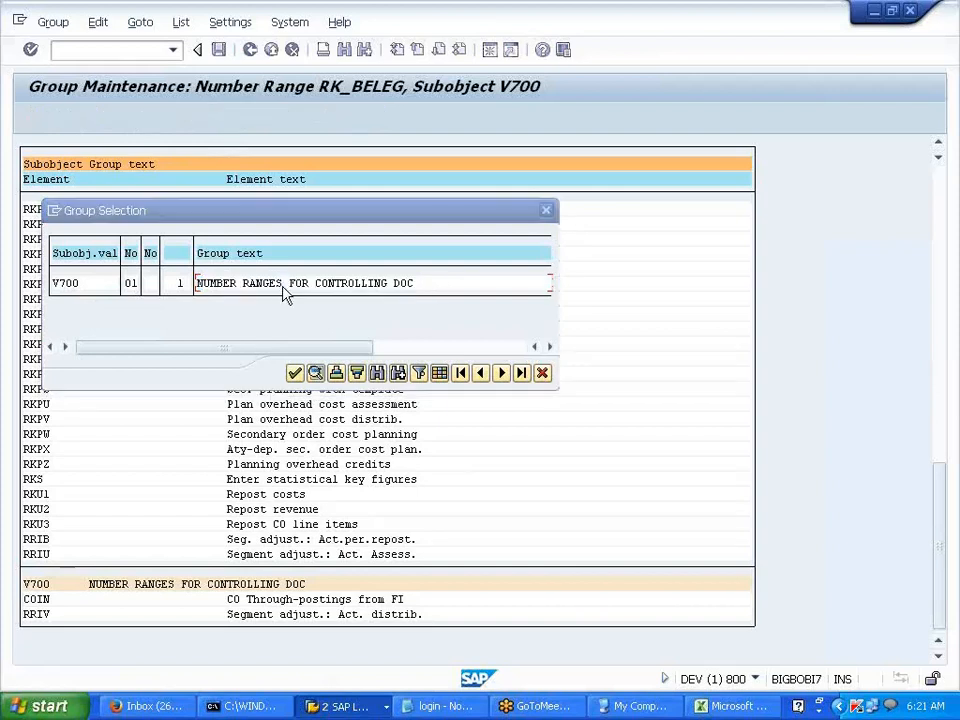
key(Return)
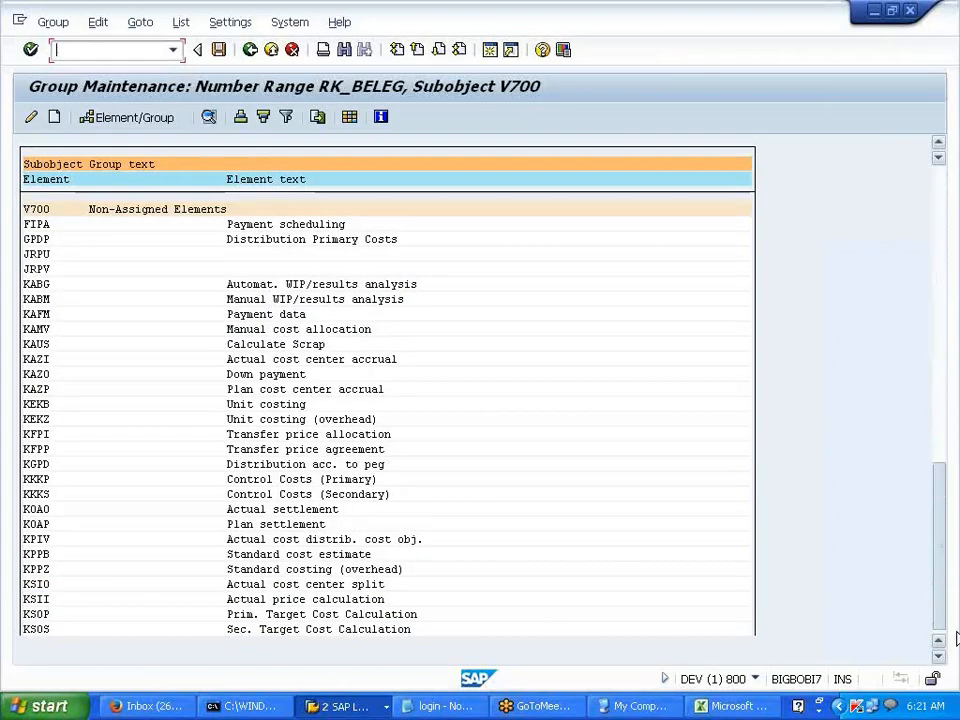
- Review the V700 group's elements and leave group maintenance, bringing up the save prompt
drag(957, 638, 950, 641)
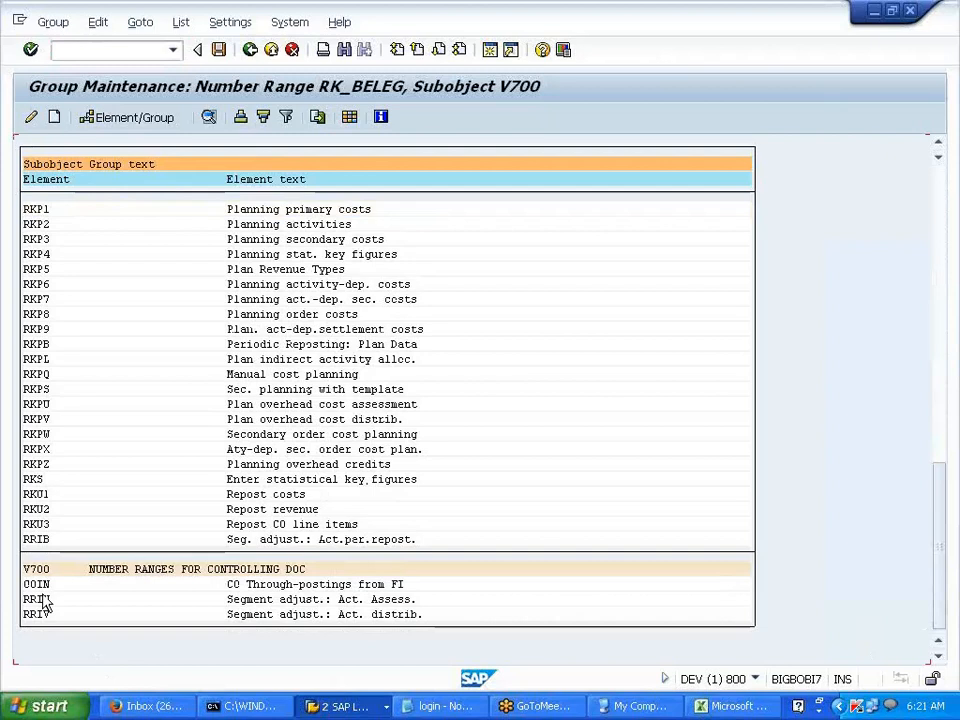
double_click(42, 588)
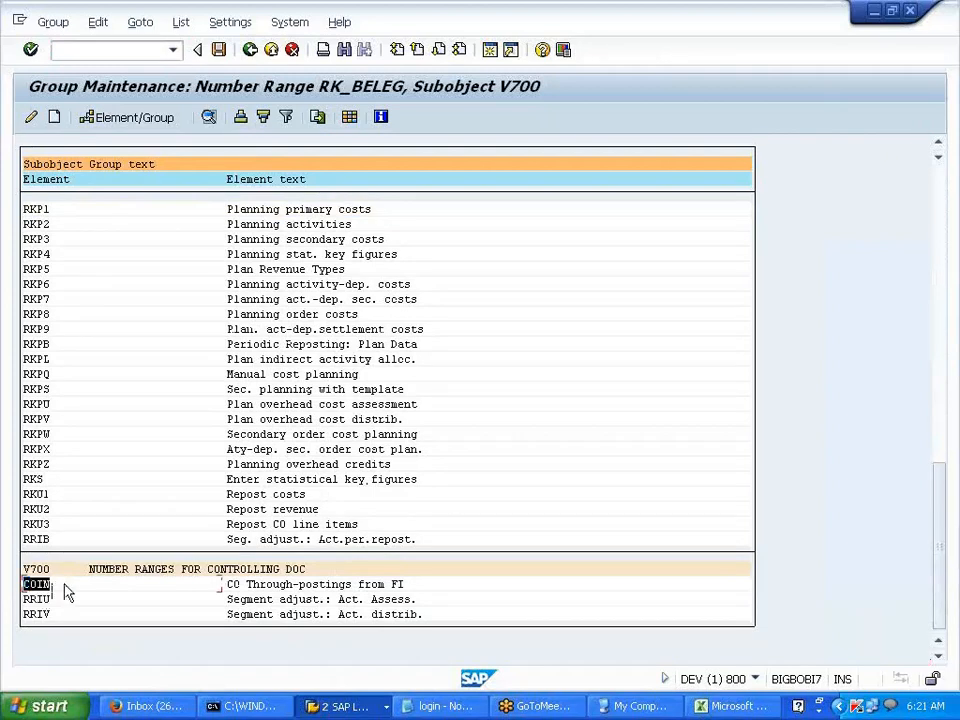
drag(67, 593, 64, 625)
key(ctrl+c)
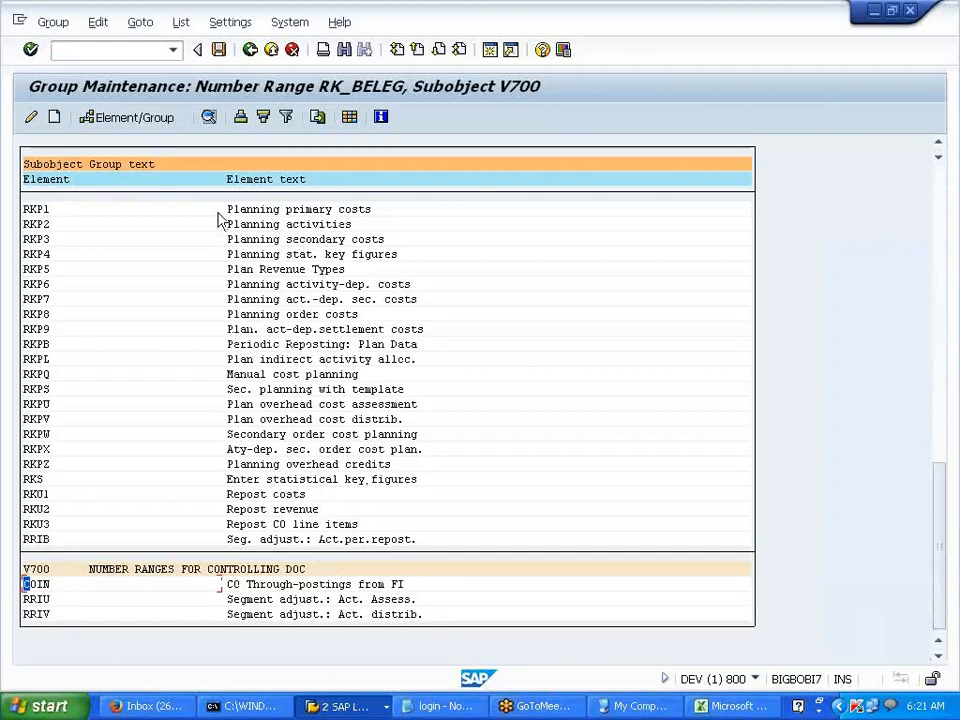
click(254, 55)
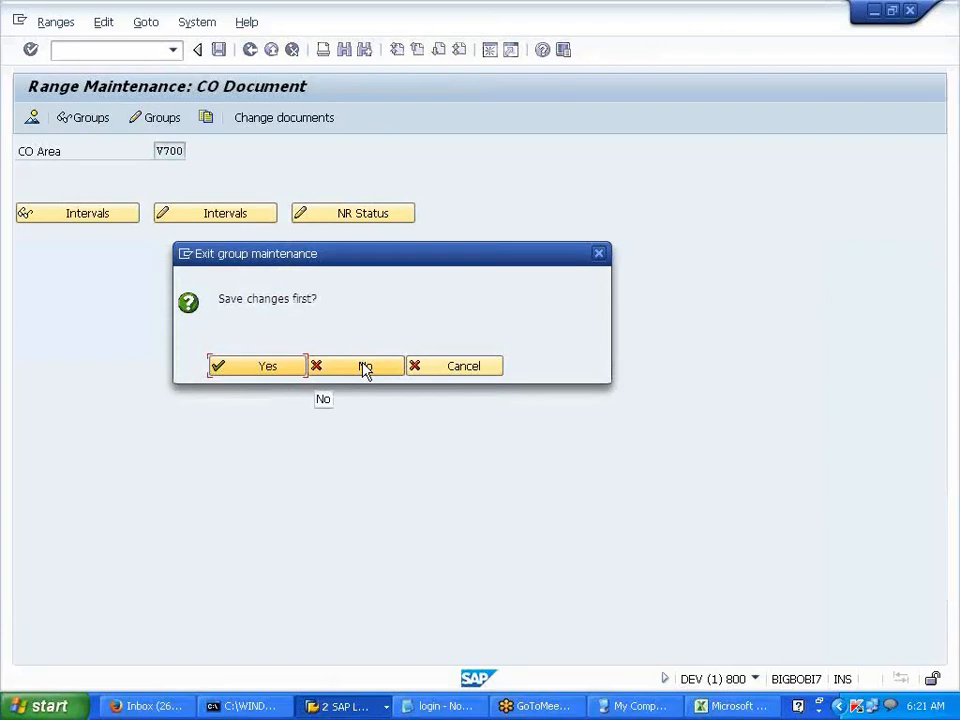
- Exit group maintenance without saving and go back from number range maintenance to the IMG
click(365, 369)
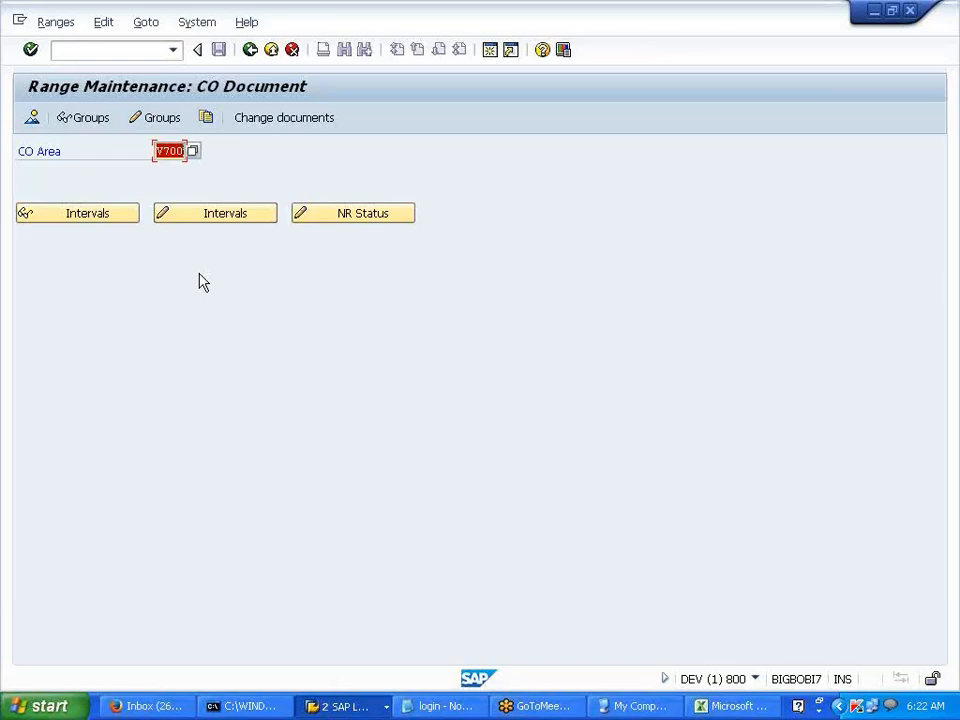
click(251, 55)
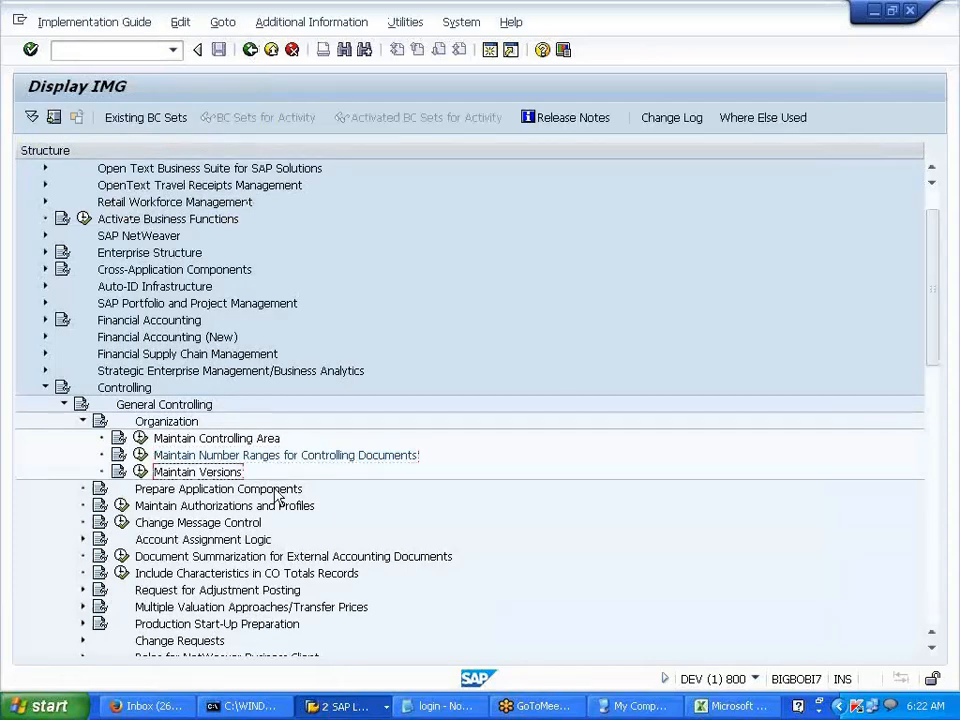
- Run the Maintain Versions activity under Controlling > General Controlling > Organization
scroll(276, 496, down, 1)
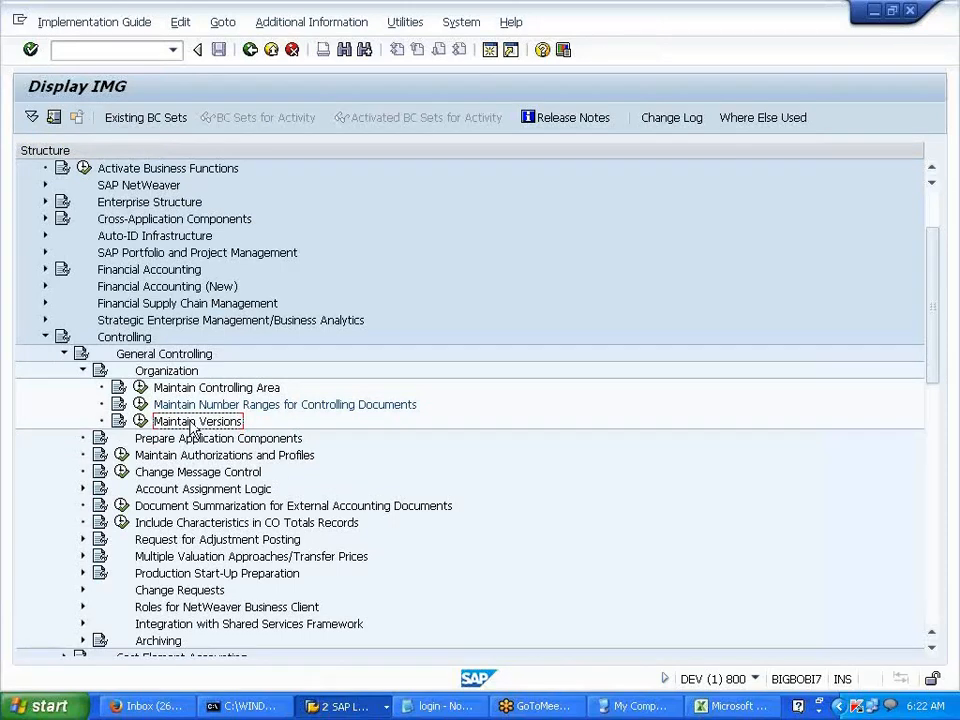
click(142, 421)
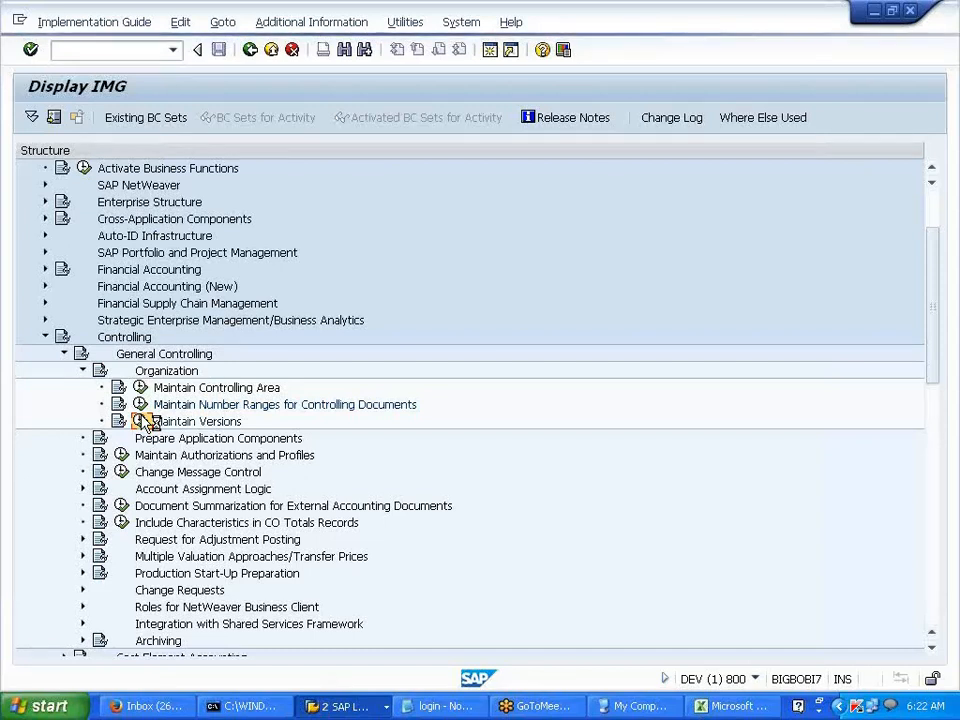
click(145, 422)
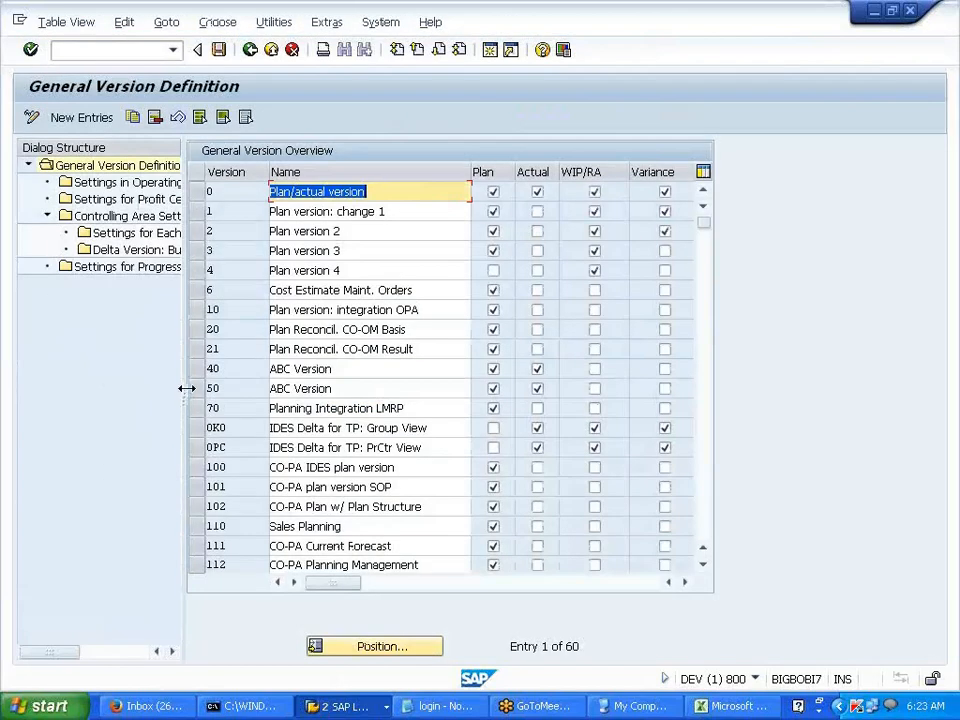
- Select version 0 and briefly view its controlling area settings
drag(186, 388, 364, 386)
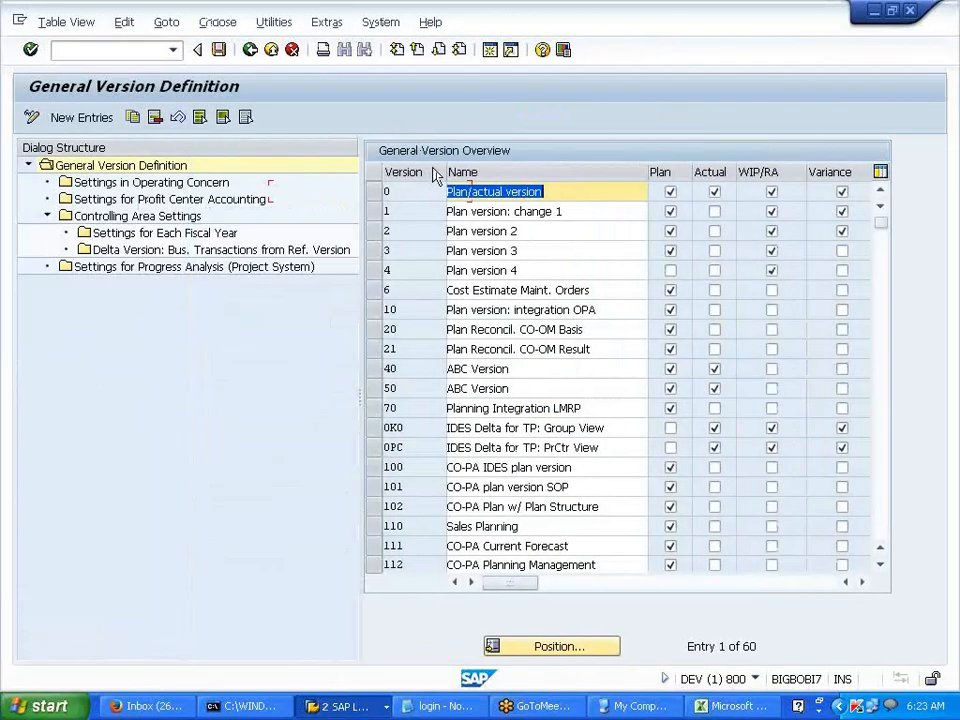
click(386, 192)
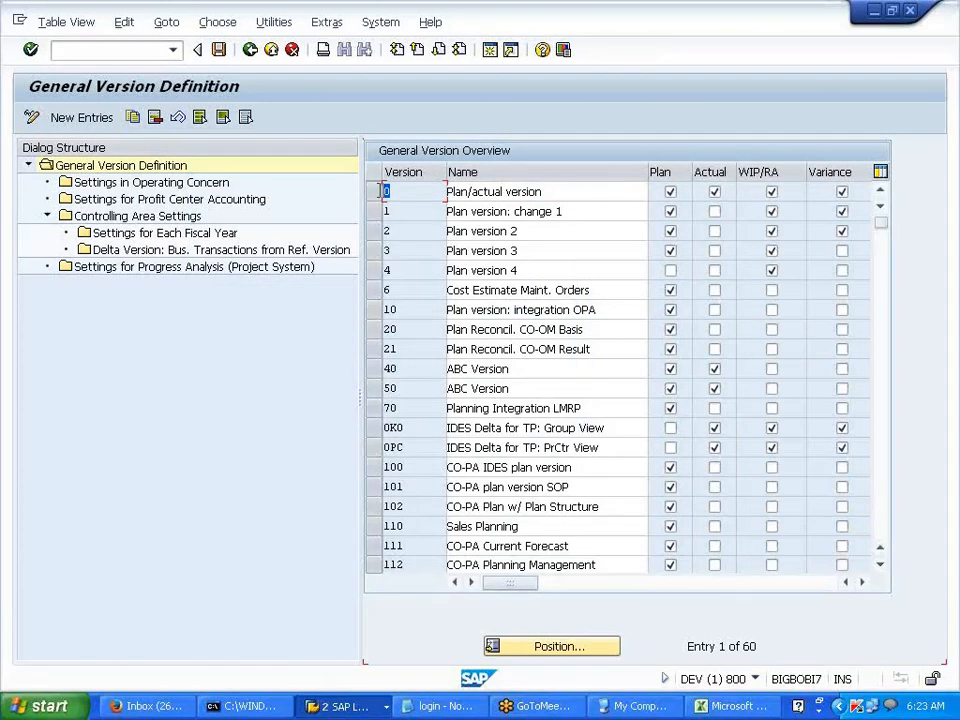
click(374, 192)
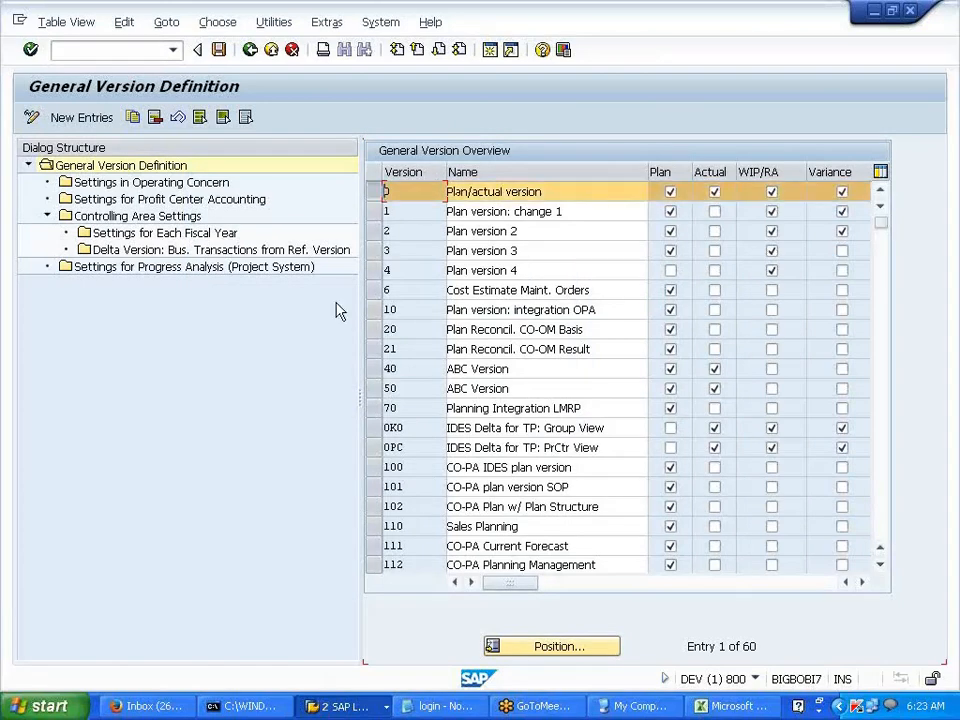
click(145, 218)
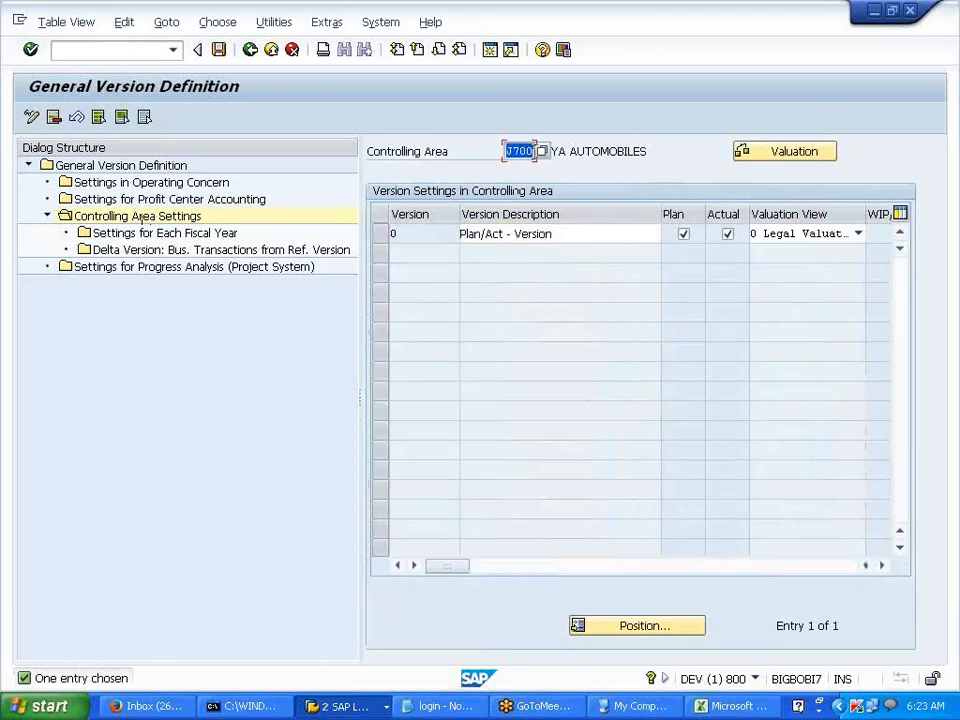
click(250, 50)
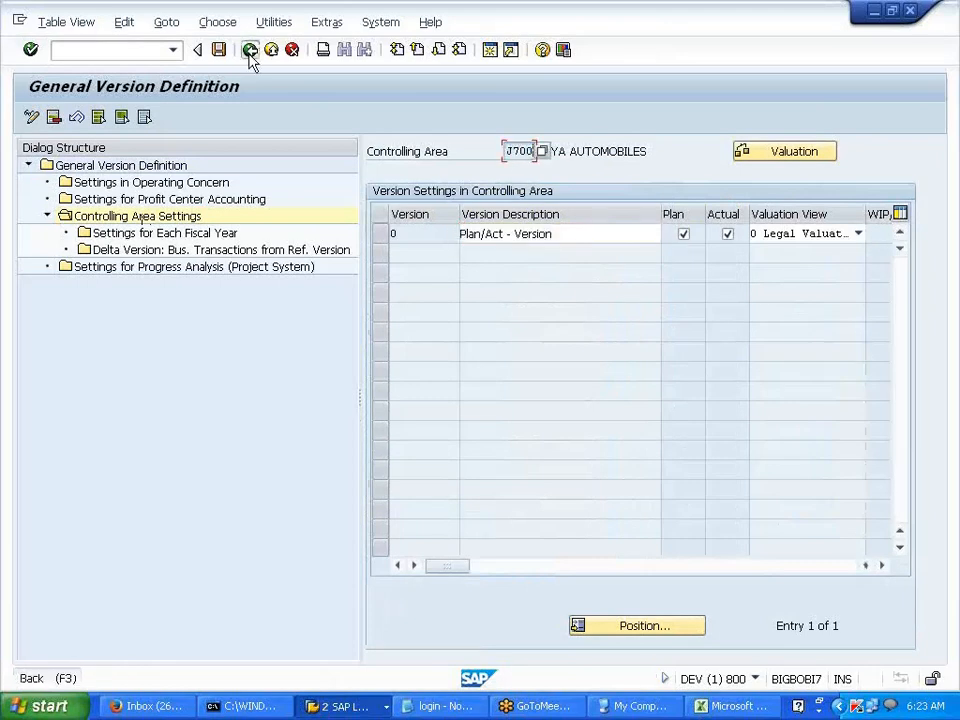
- Set V700 as the working controlling area and open version 0's controlling area settings
click(326, 24)
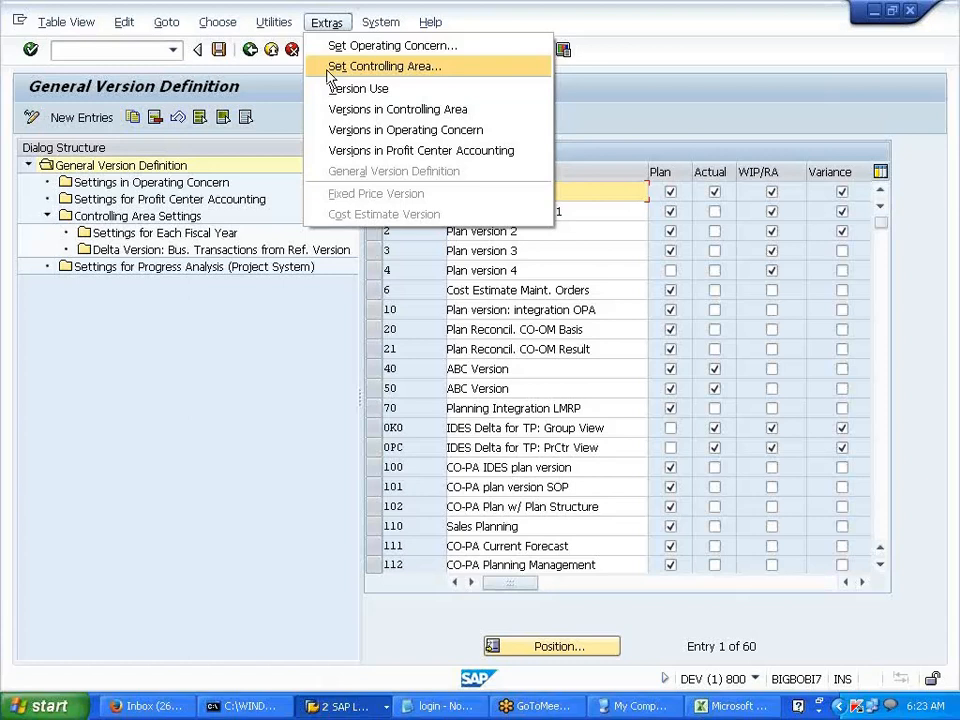
click(384, 66)
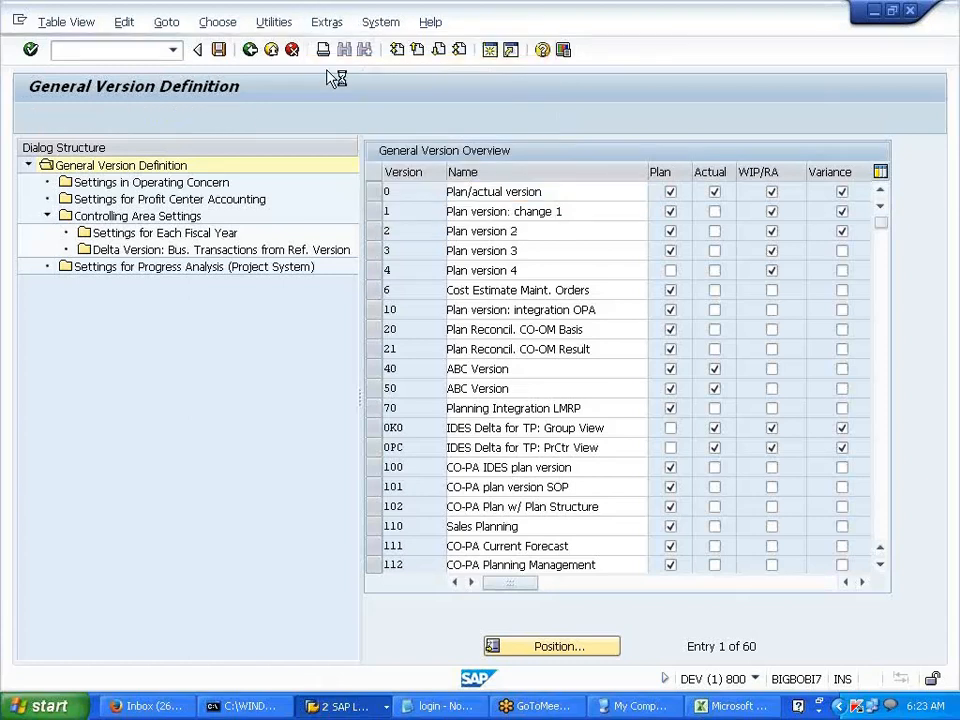
text(V700)
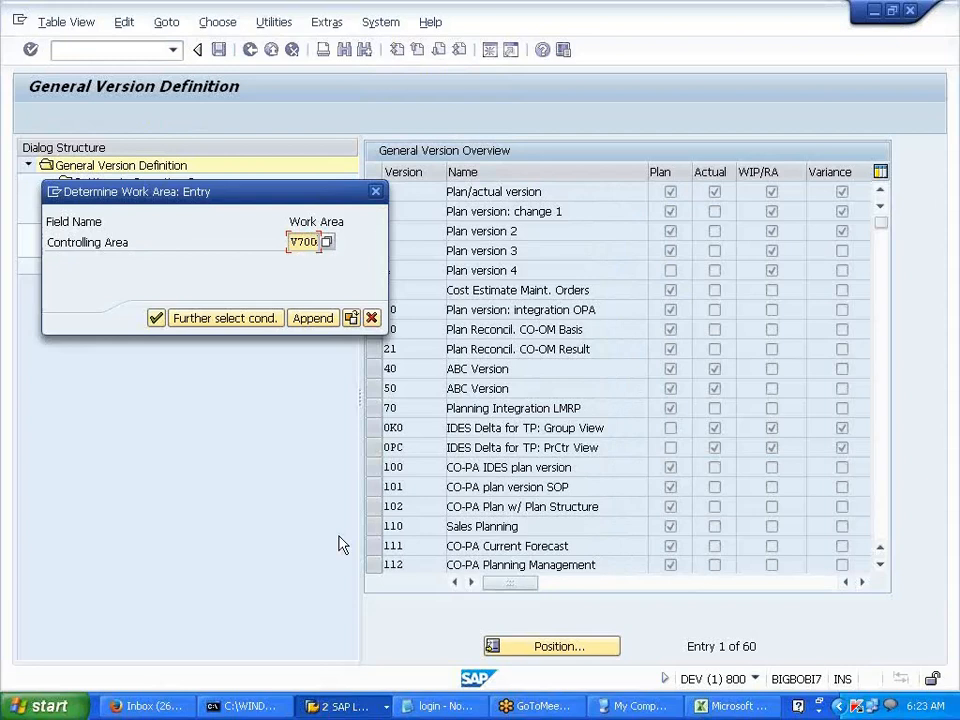
click(156, 320)
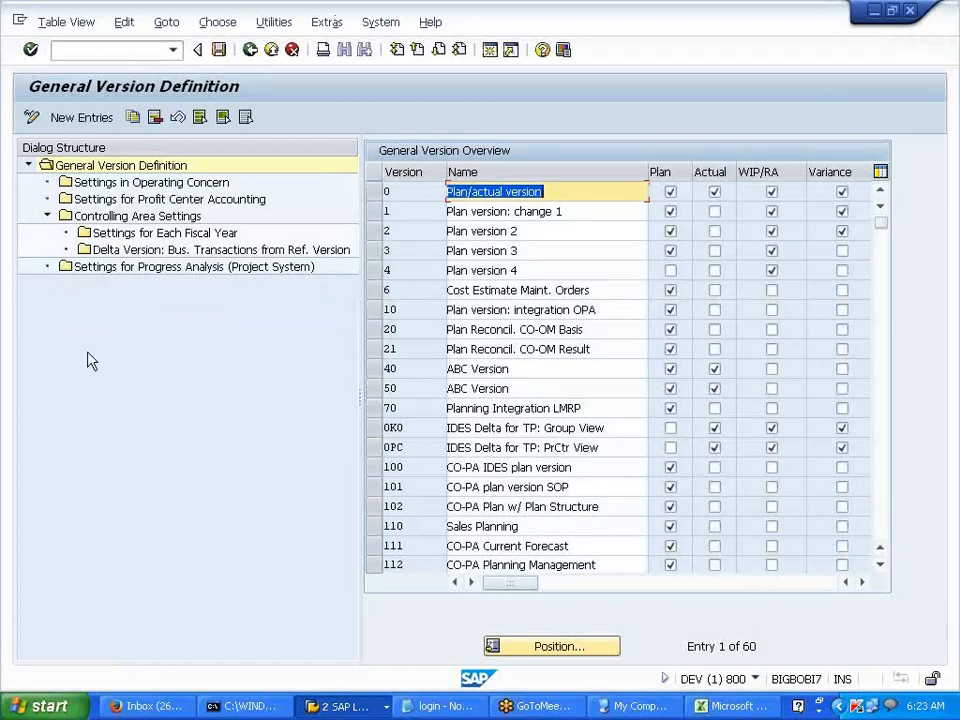
click(377, 191)
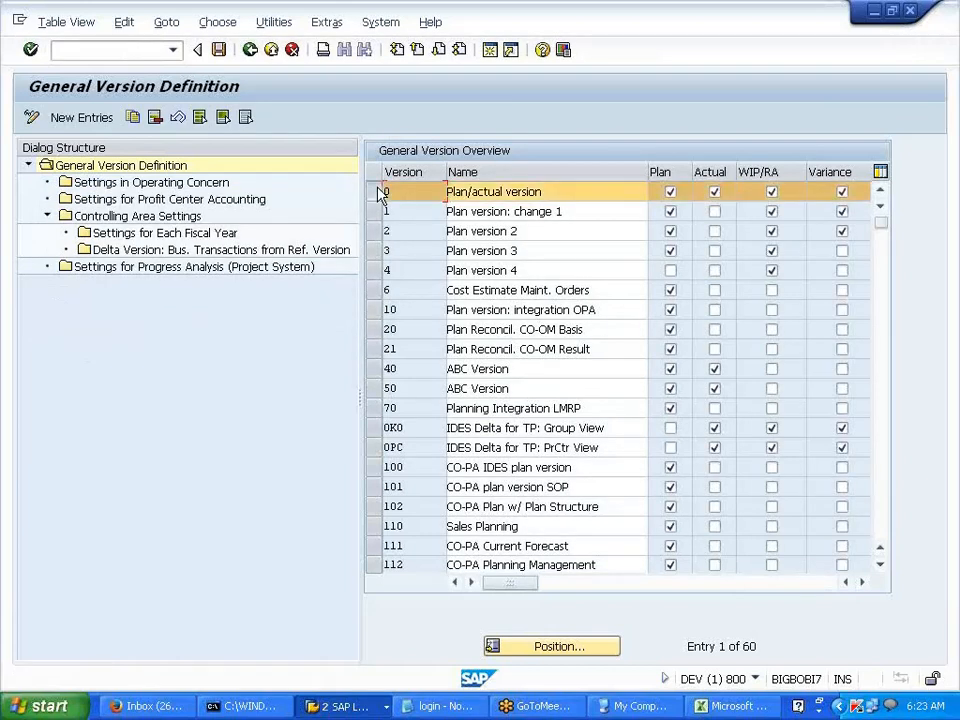
double_click(198, 219)
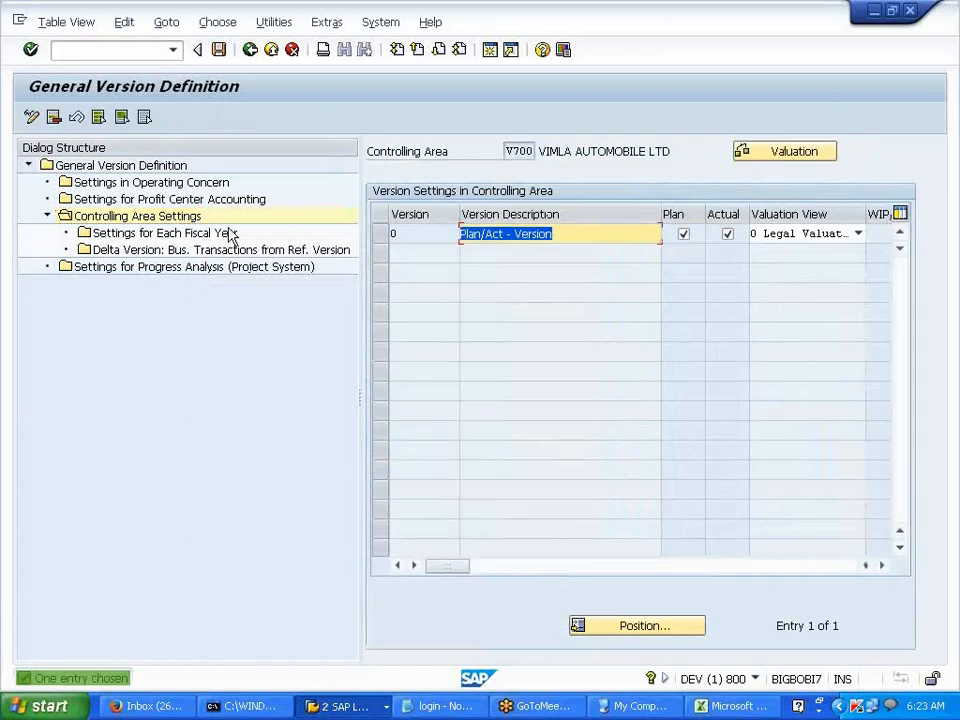
- Check the controlling area code V700 on the version settings screen
click(518, 151)
drag(529, 151, 538, 147)
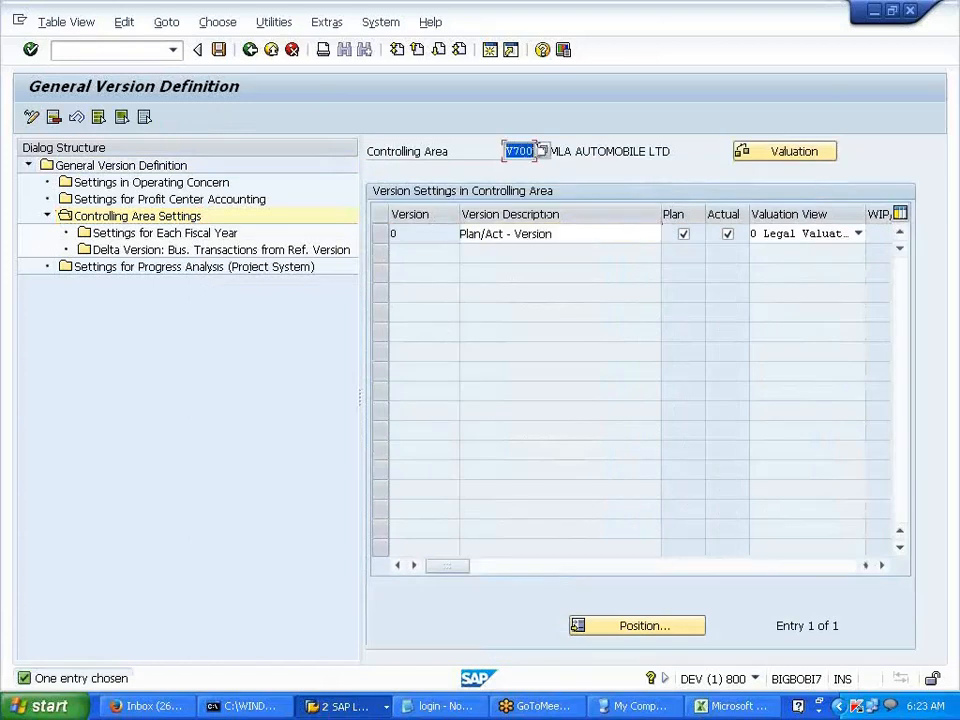
click(538, 148)
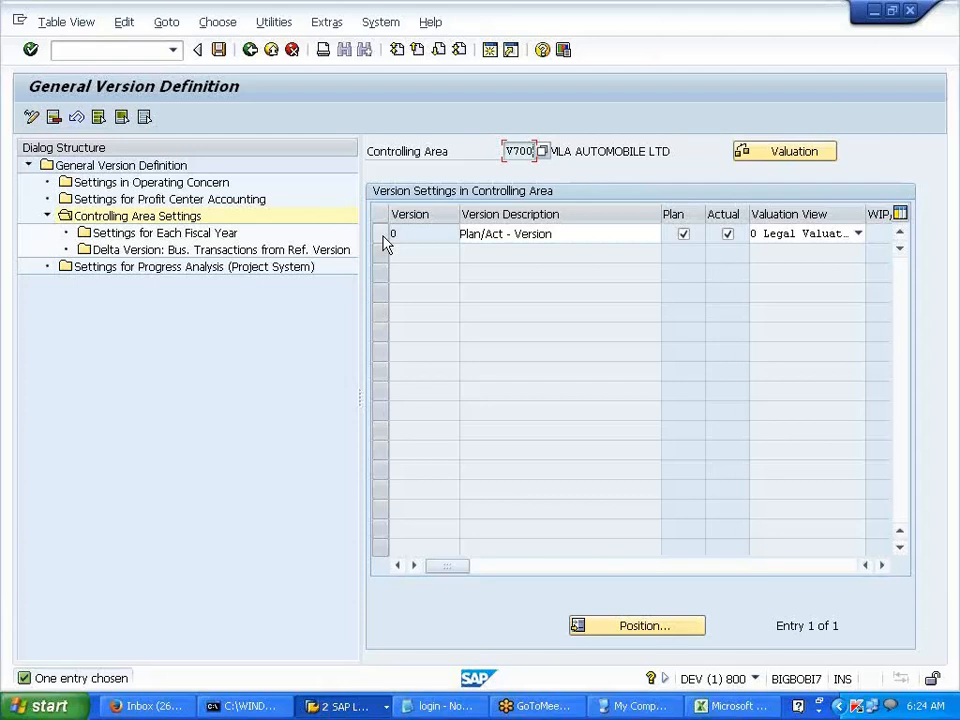
drag(371, 154, 545, 149)
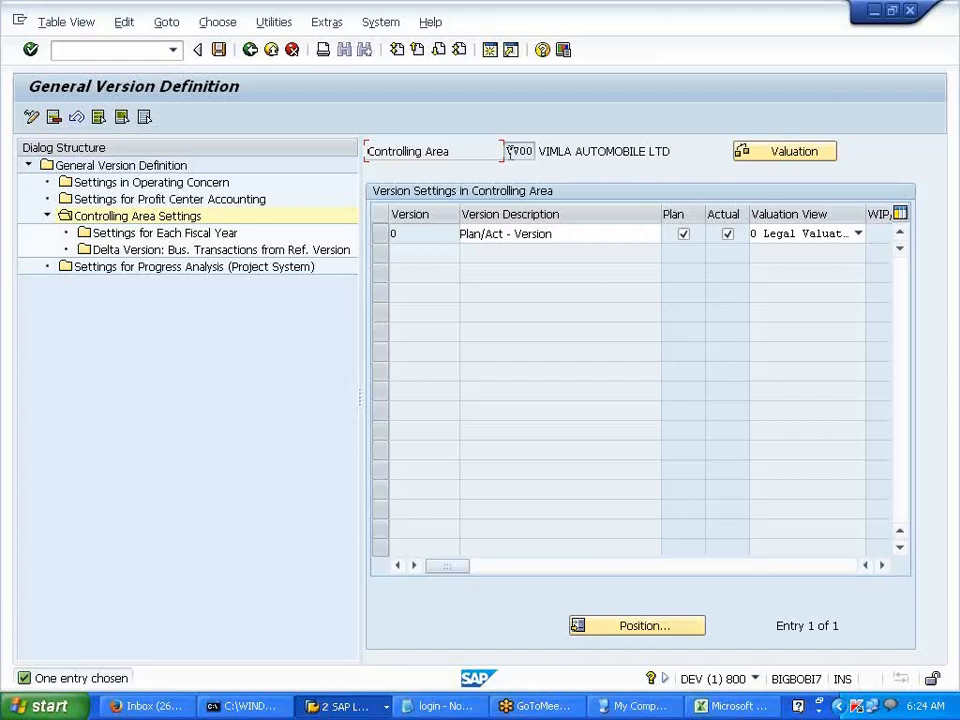
- Check version 0's Plan/Act - Version description, then bring the Excel notes workbook forward
click(407, 234)
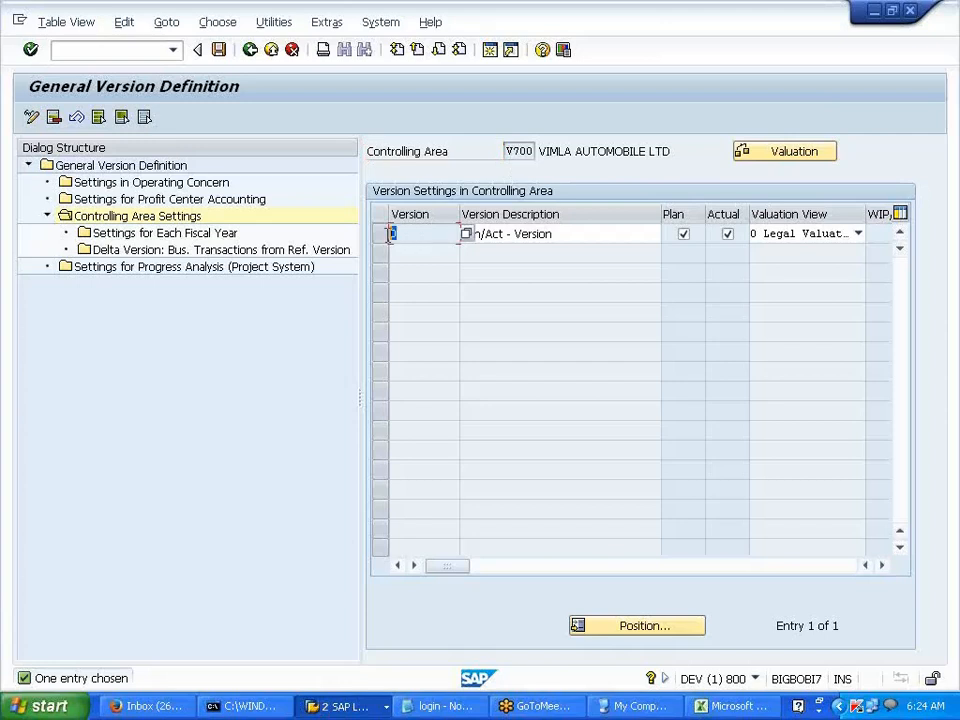
click(495, 237)
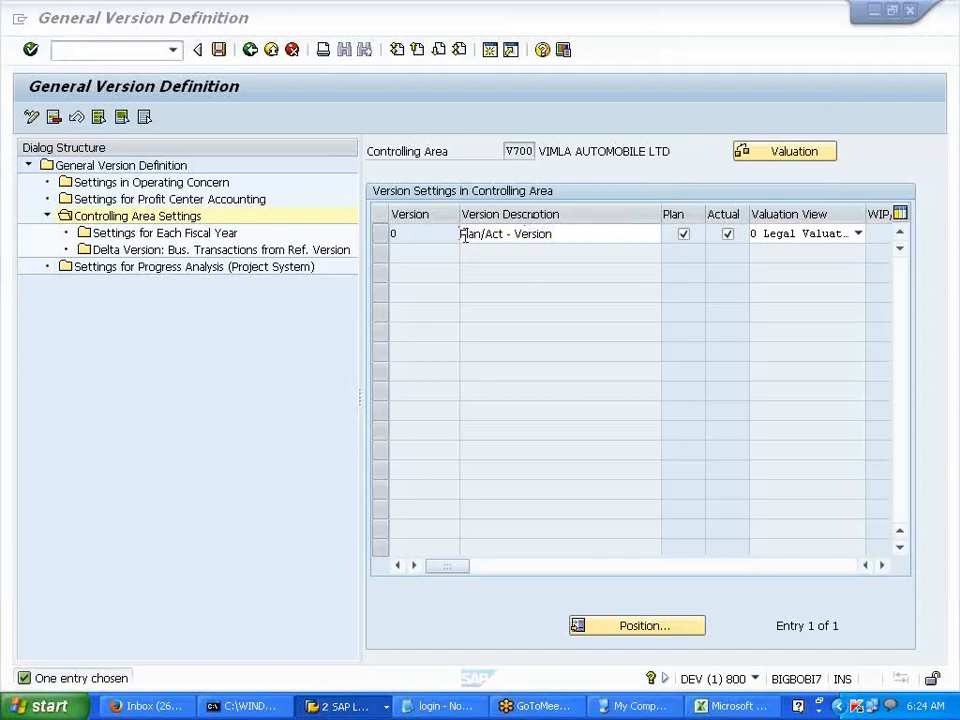
drag(463, 235, 558, 234)
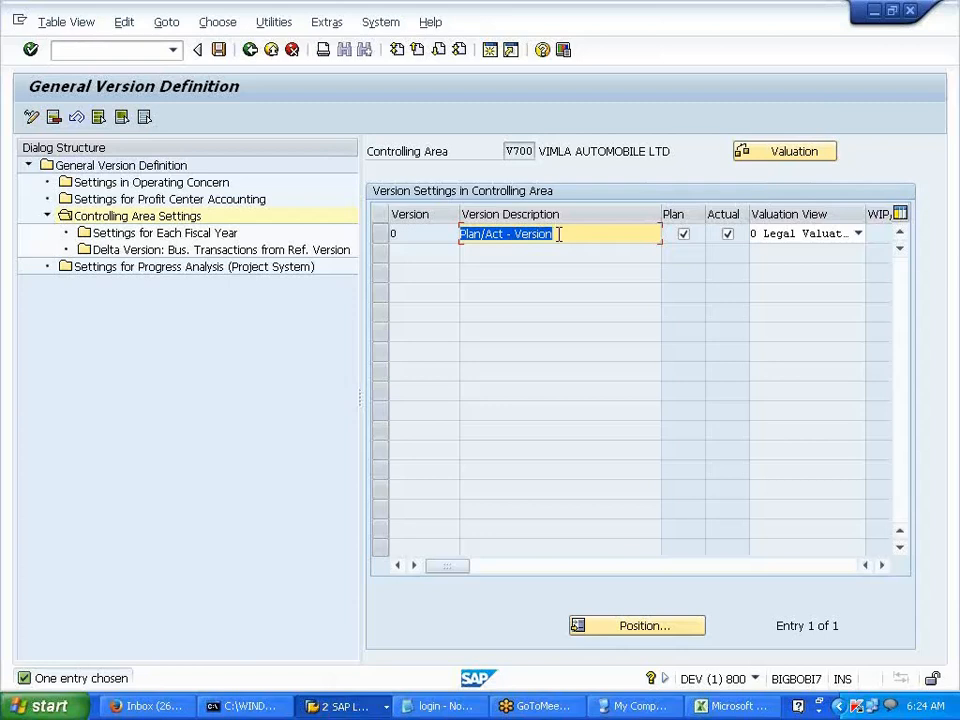
click(559, 234)
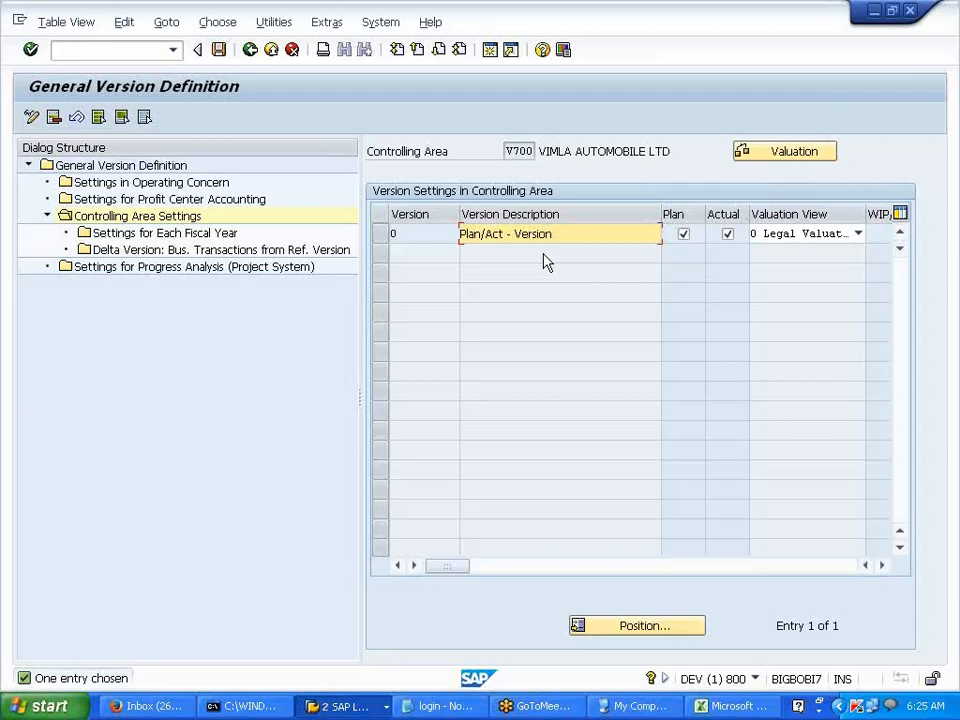
click(735, 706)
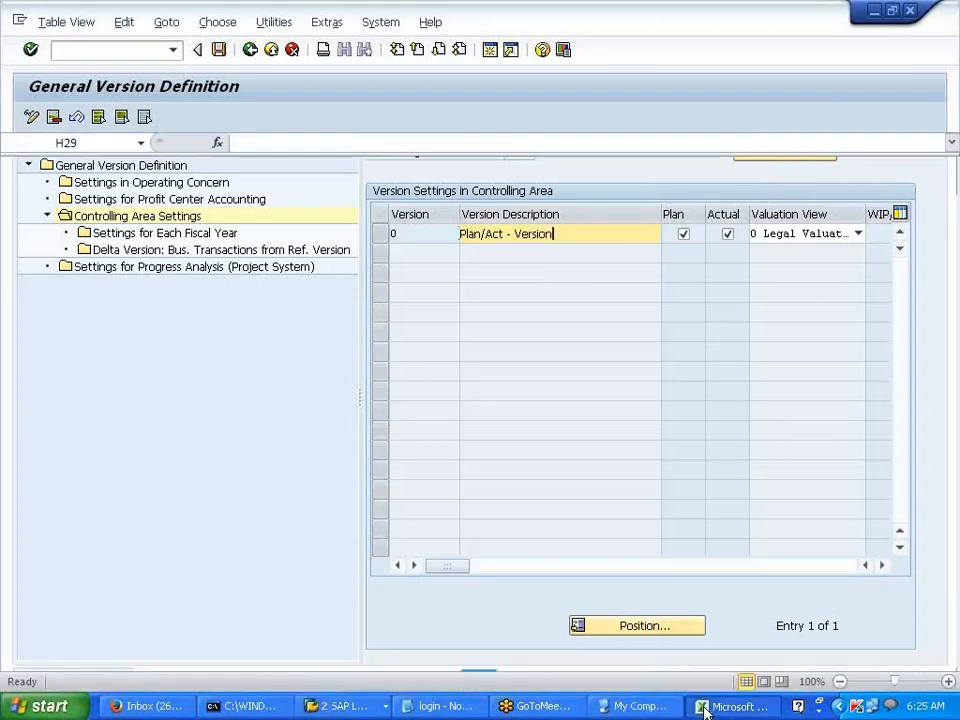
- Enter CCTR and PRD DEPT labels with two 10000 plan figures in column L
text(CCTR)
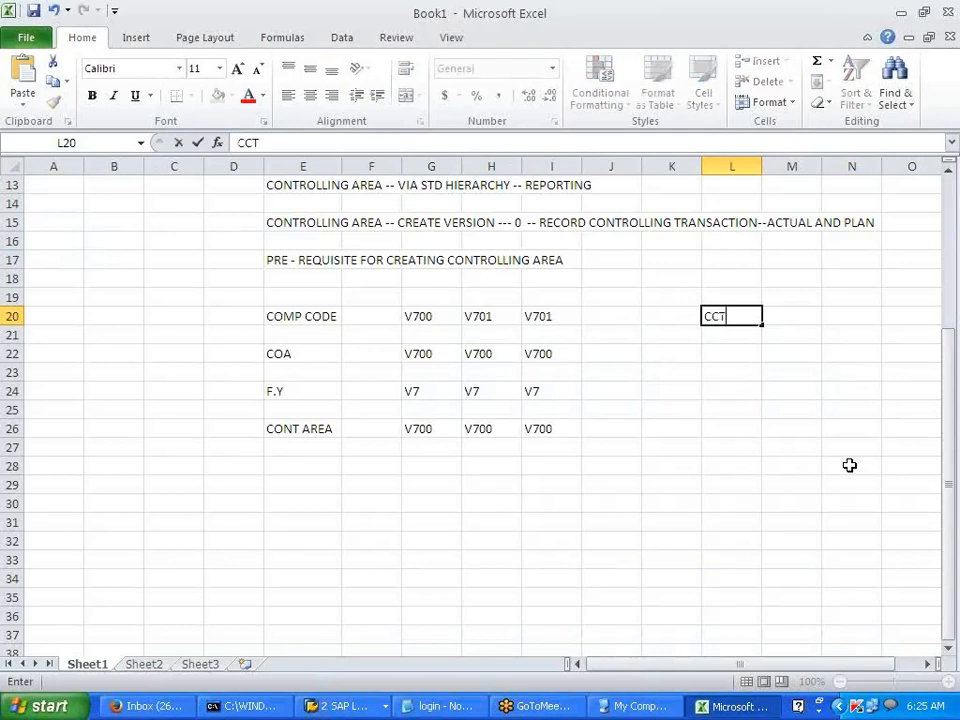
key(Return)
key(Return)
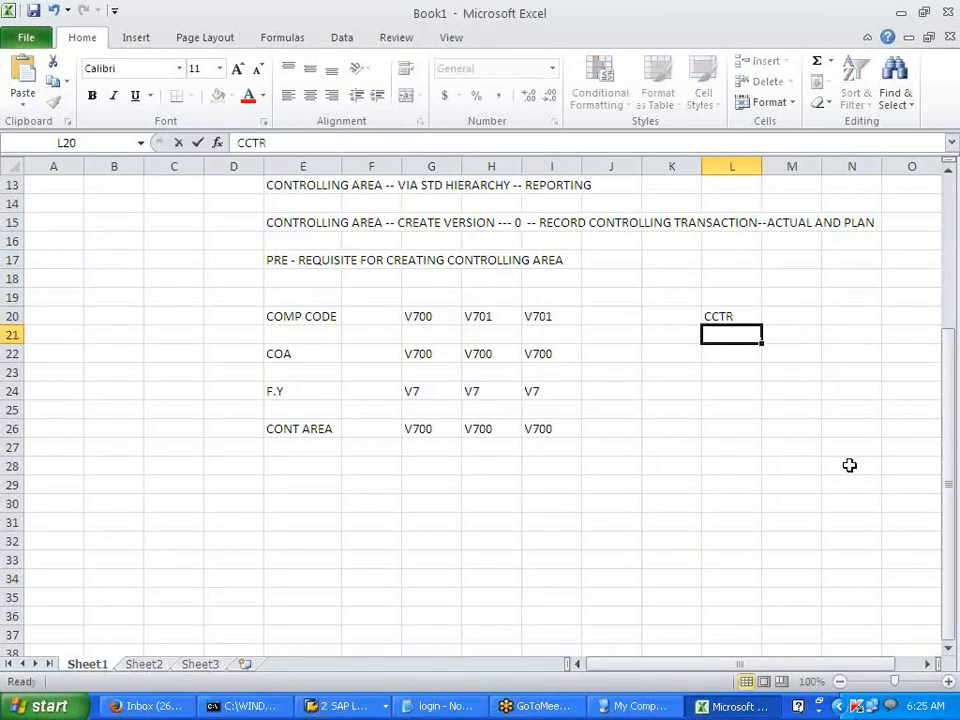
text(PRD DEPT)
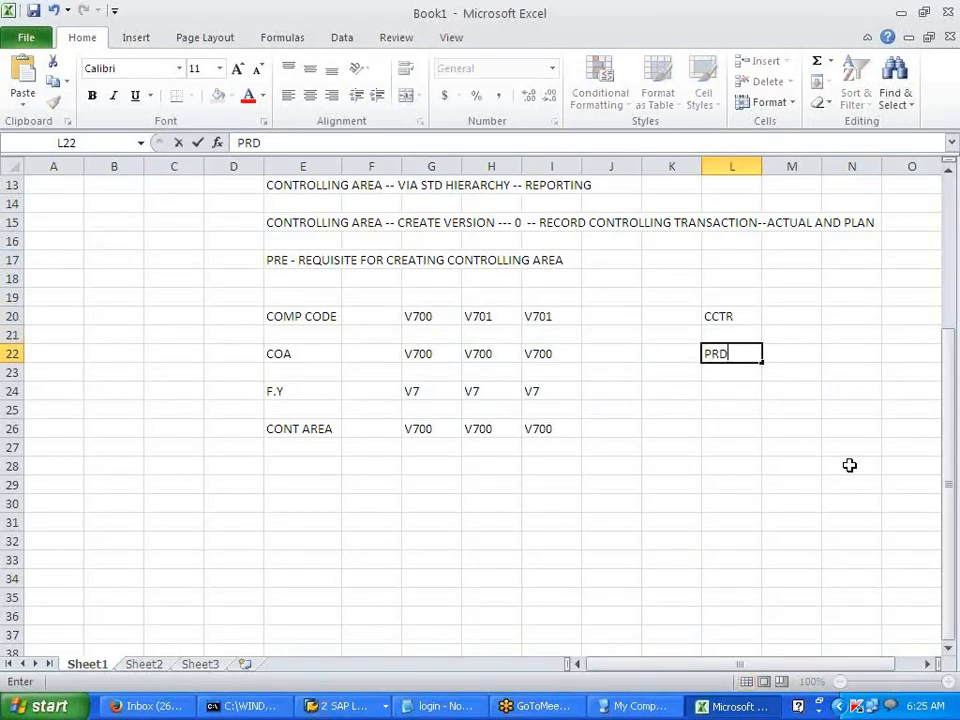
key(Return)
key(Return)
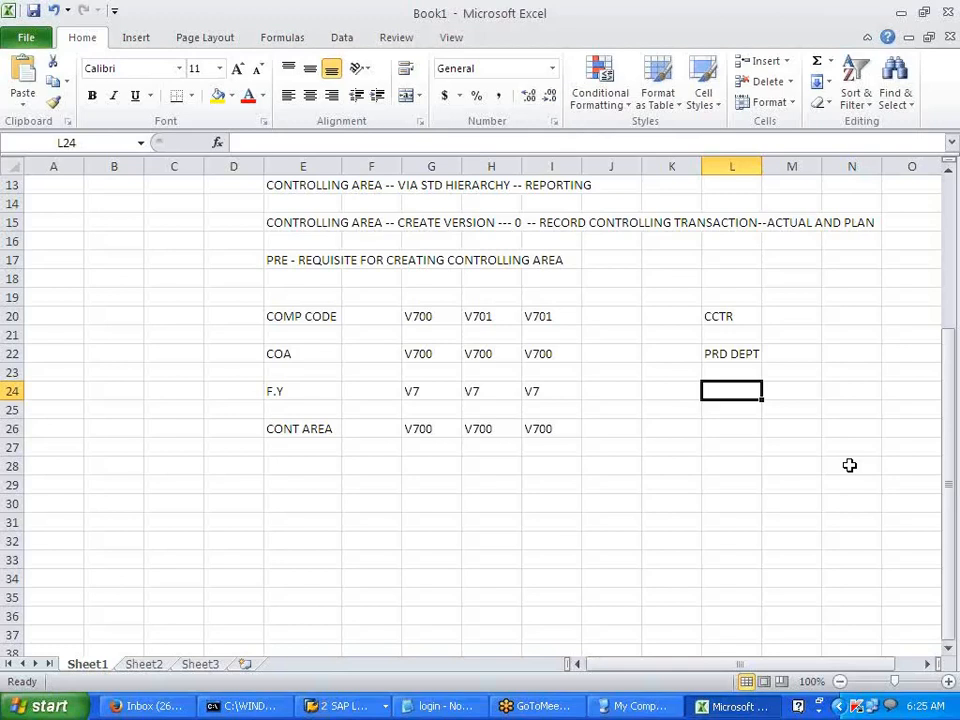
text(10000)
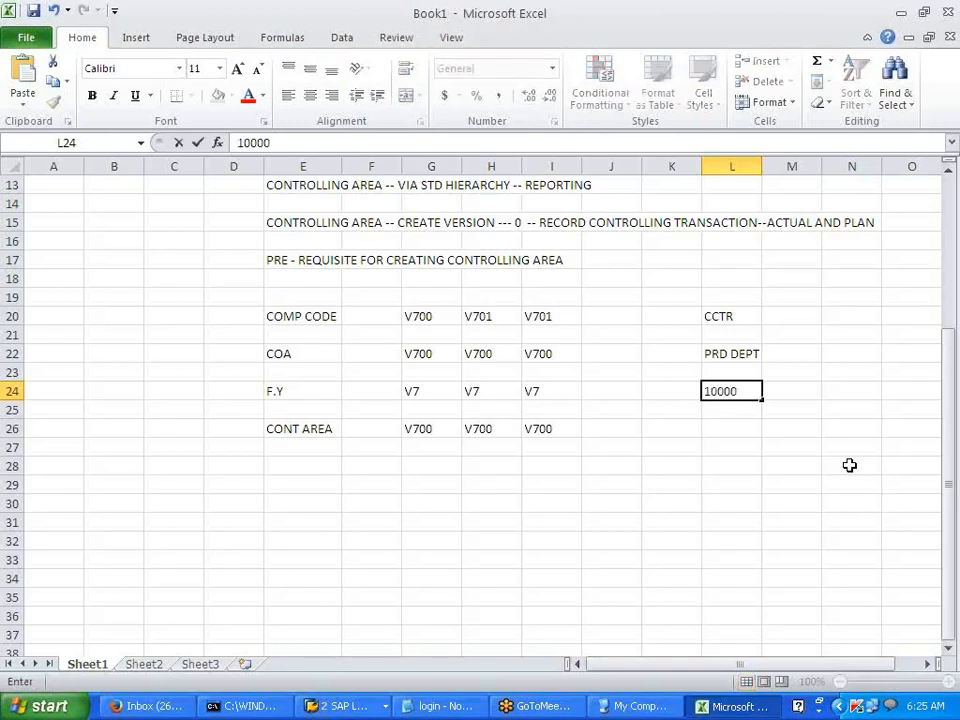
key(Return)
key(Return)
key(Up)
text(10000)
key(Return)
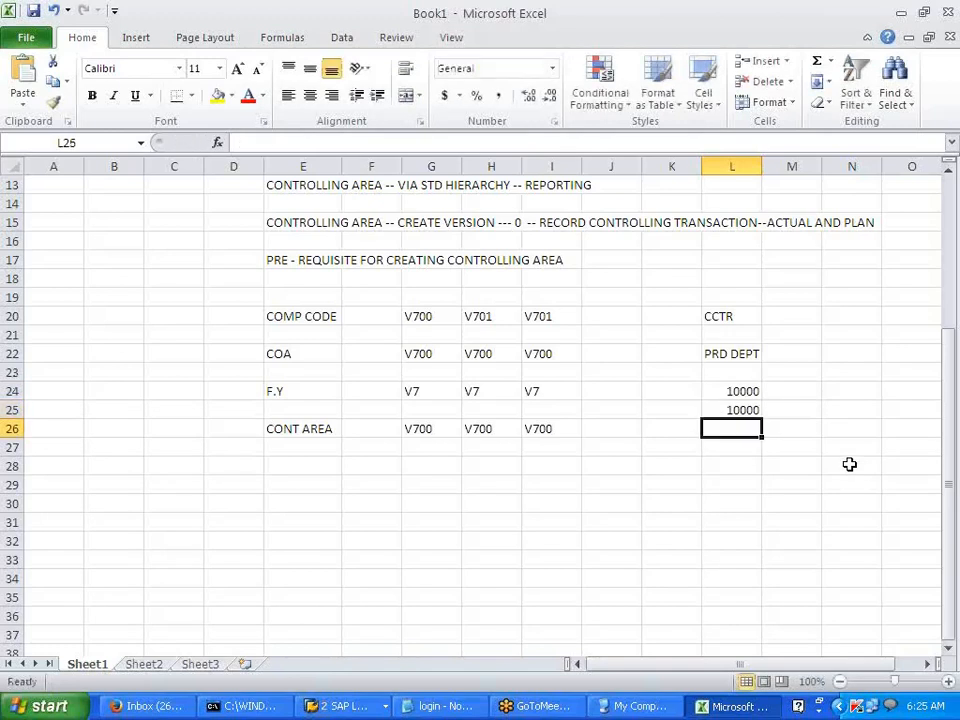
- Number the rows 1 and 2 in K24:K25 and add the PLAN heading in L23
click(681, 392)
text(1)
key(Return)
text(2)
click(695, 466)
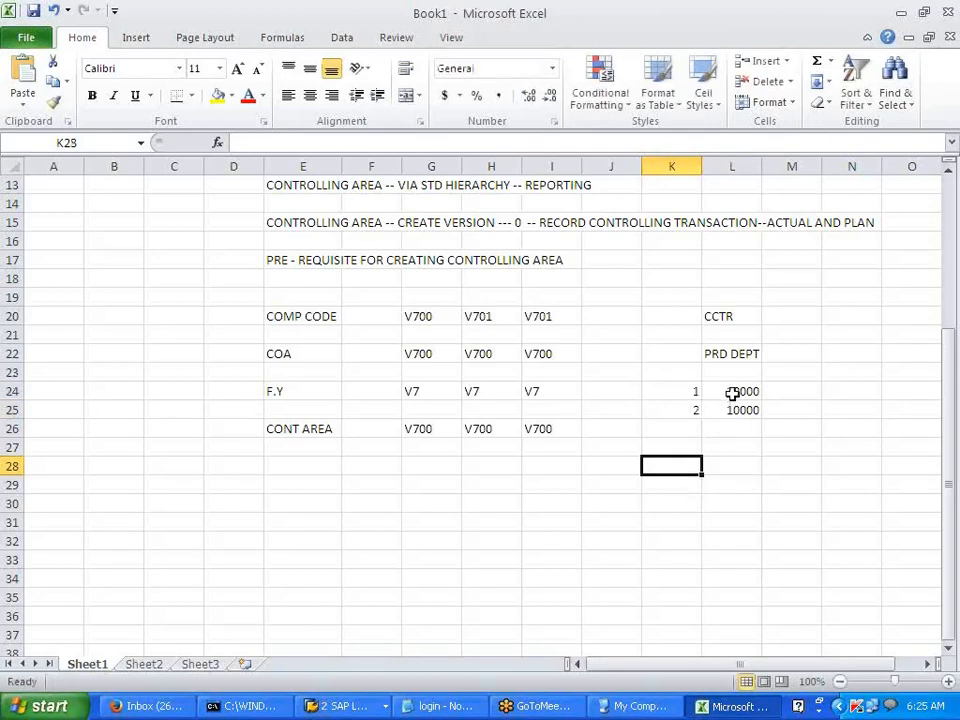
click(732, 393)
click(740, 371)
text(P)
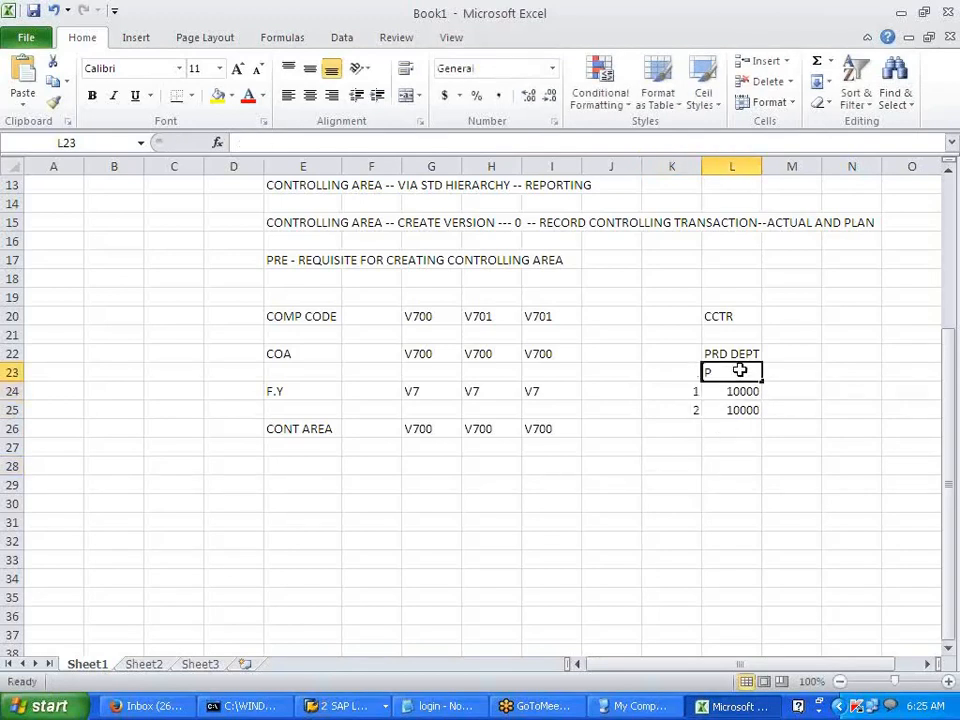
text(LAN)
key(Tab)
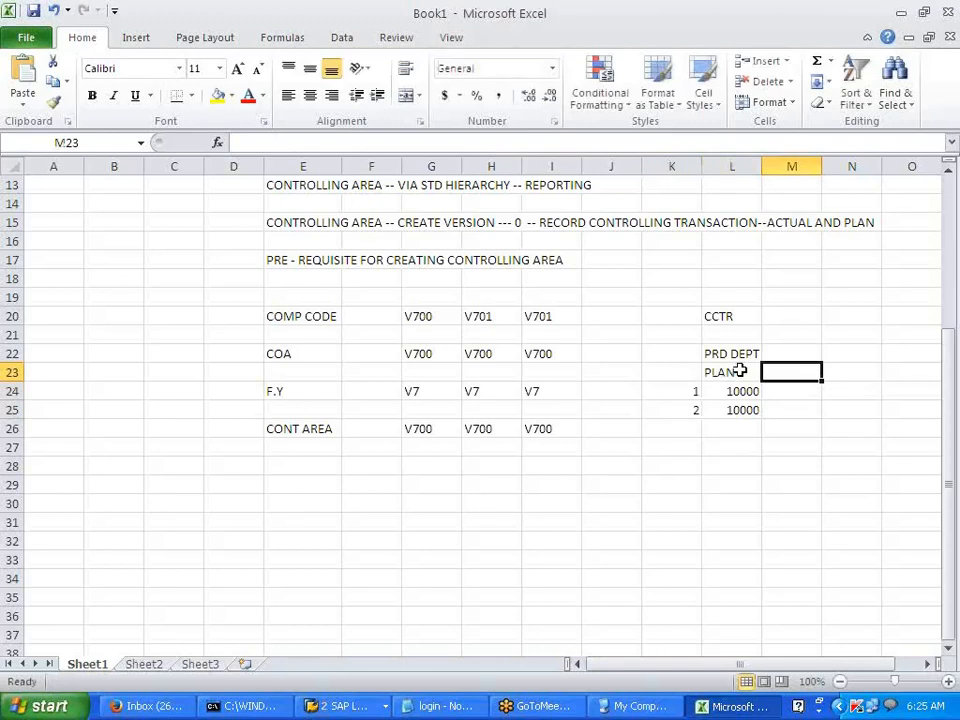
- Add ACTUAL 7000 and VAR 3000 beside the PLAN 10000 figure
text(ACTUAL)
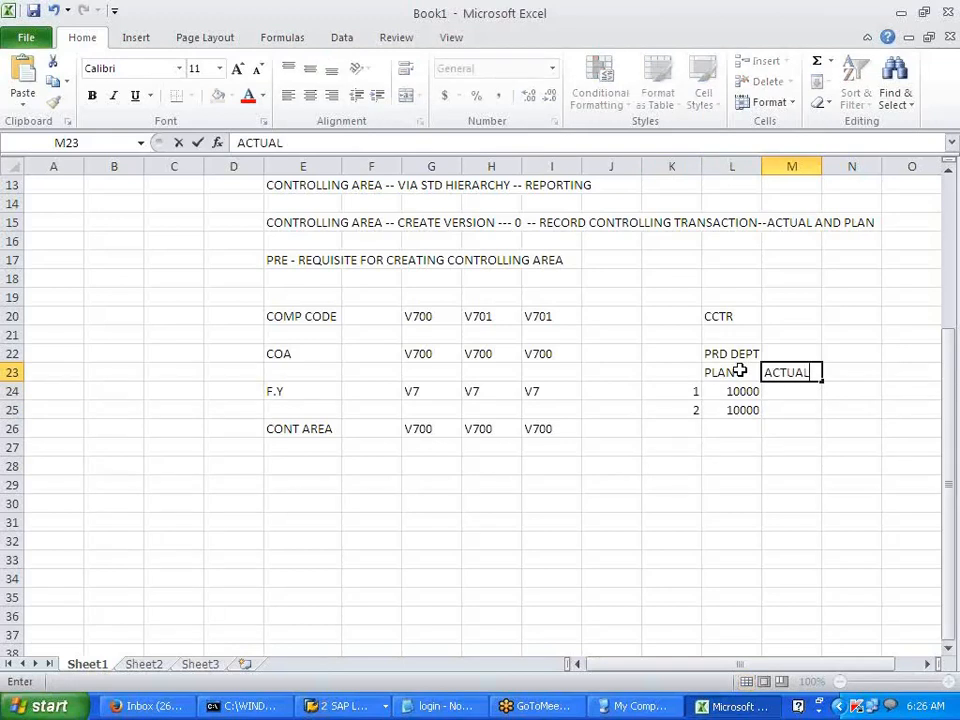
key(Return)
text(7000)
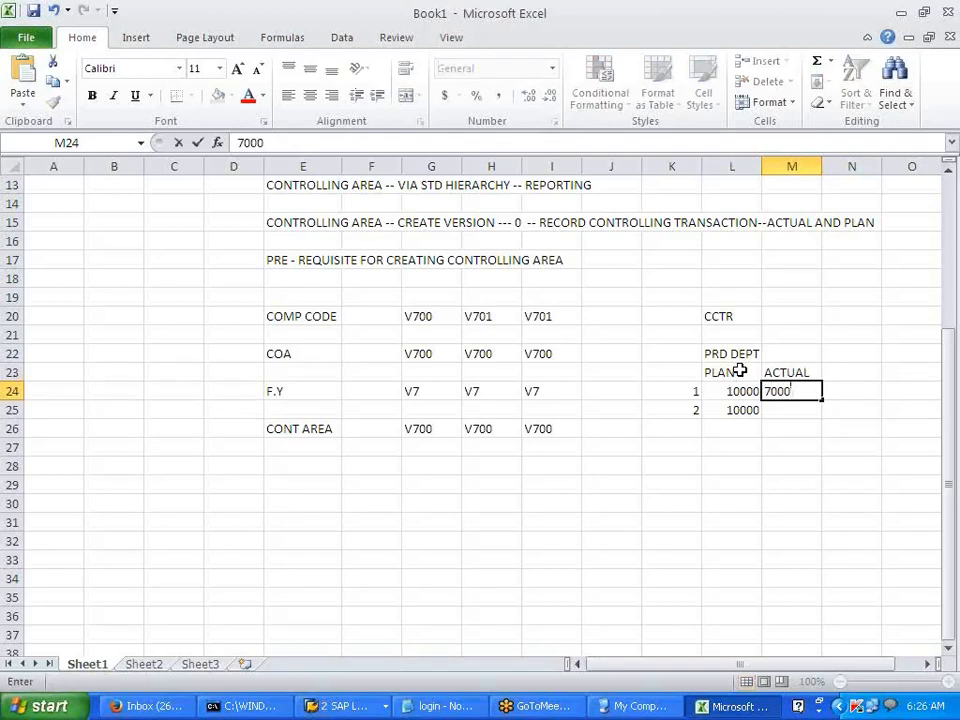
key(Tab)
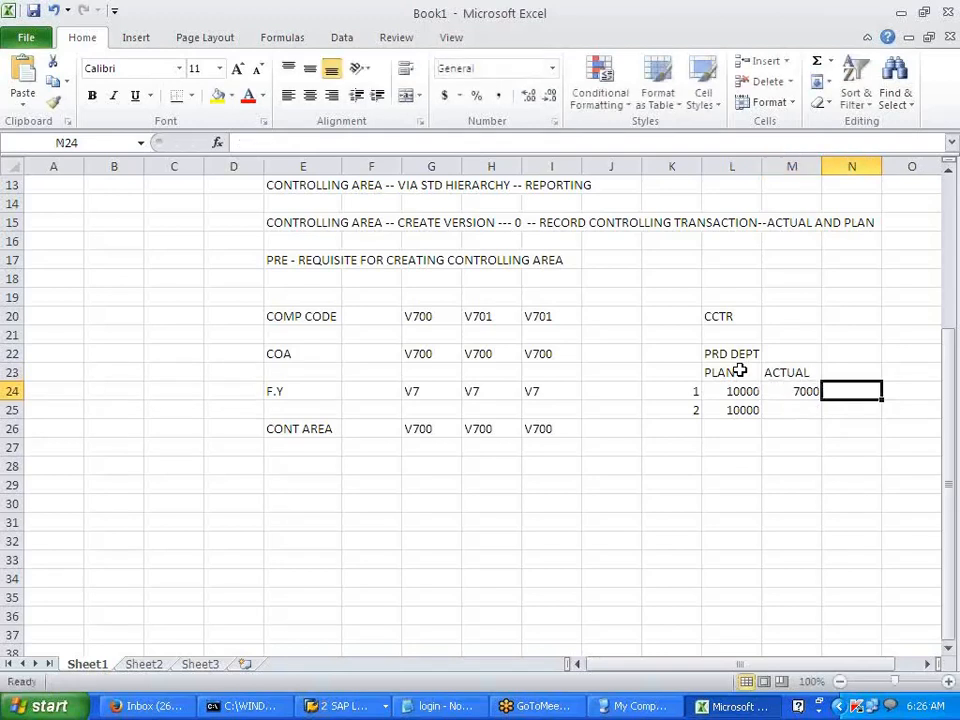
text(3000)
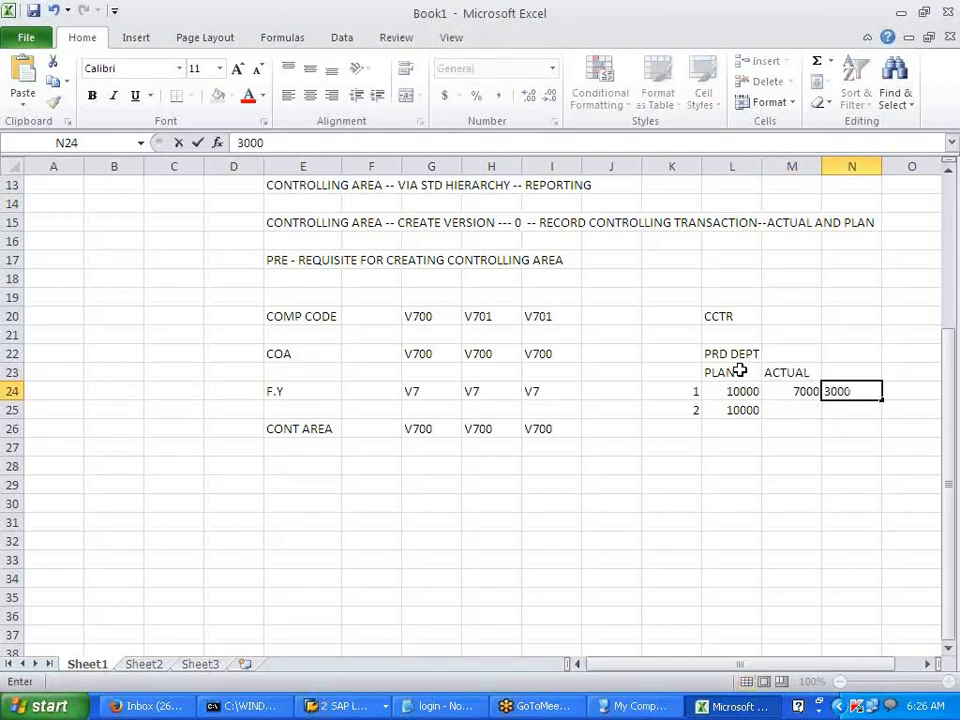
key(Tab)
key(Up)
key(Down)
key(Left)
key(Up)
text(VAR)
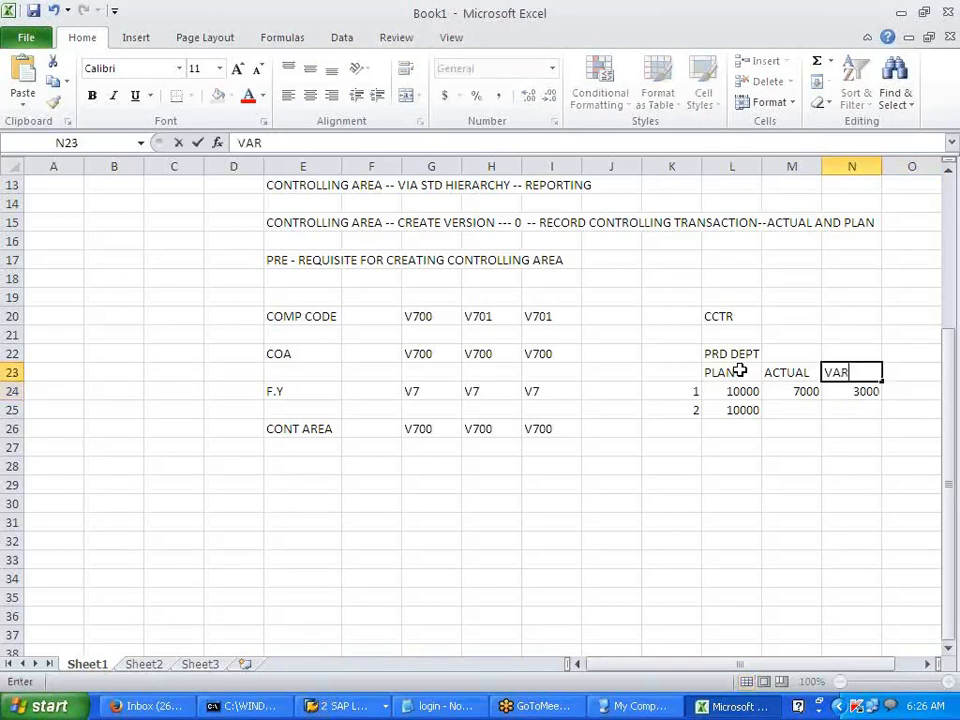
click(800, 464)
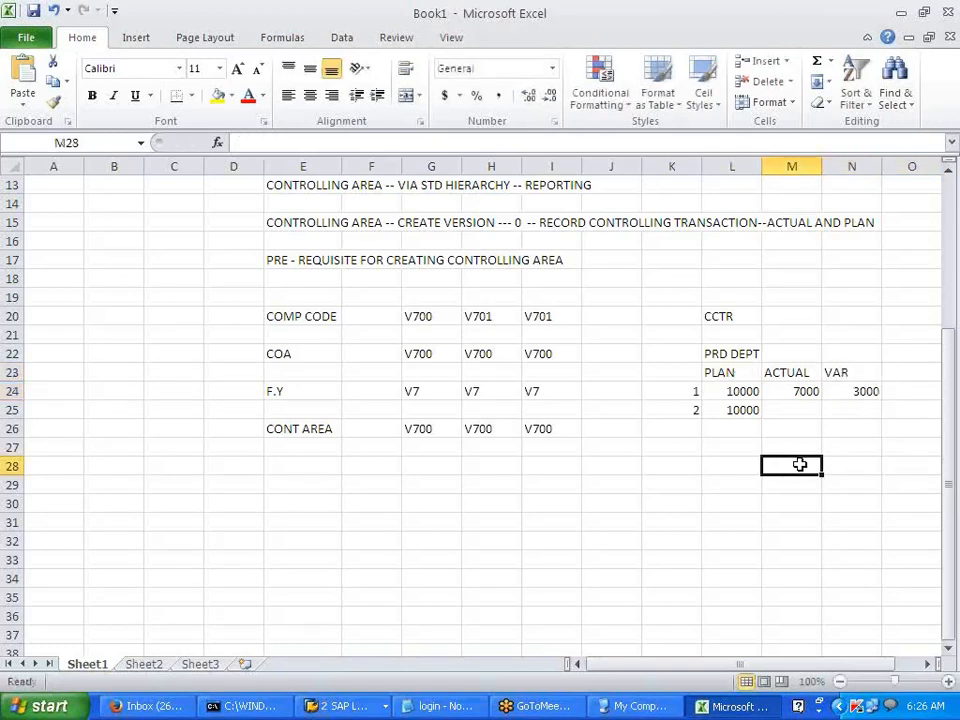
- Select the PLAN column entries and the ACTUAL heading cell
click(725, 373)
drag(725, 373, 745, 410)
click(745, 428)
click(730, 375)
click(786, 372)
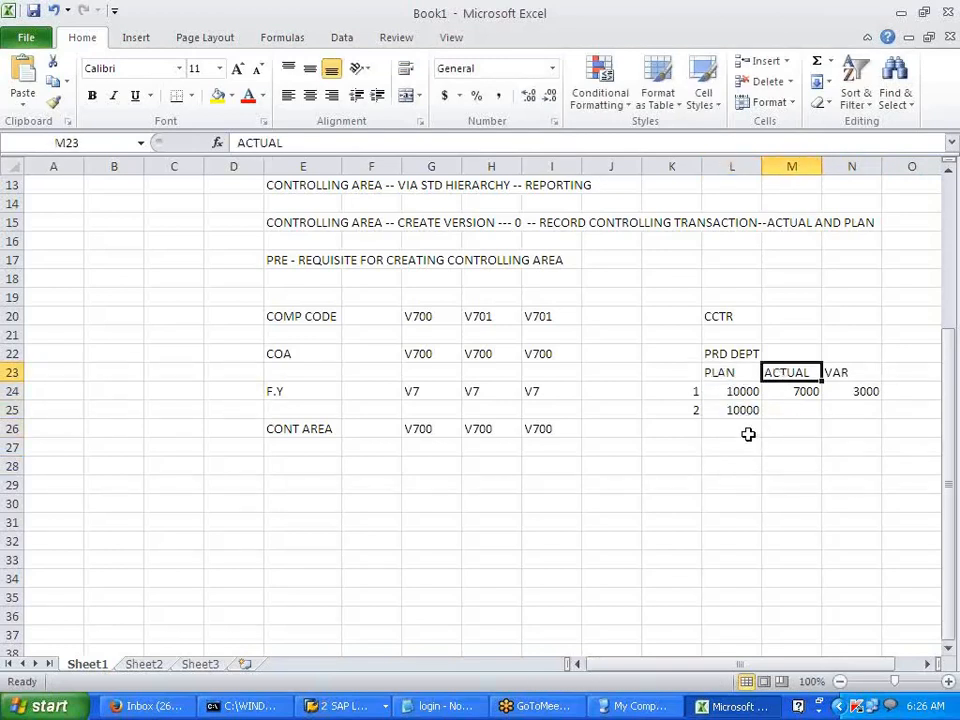
- Move the PLAN/ACTUAL/VAR block down one row and label it VERSION 0 in L23
drag(700, 372, 823, 407)
key(ctrl+c)
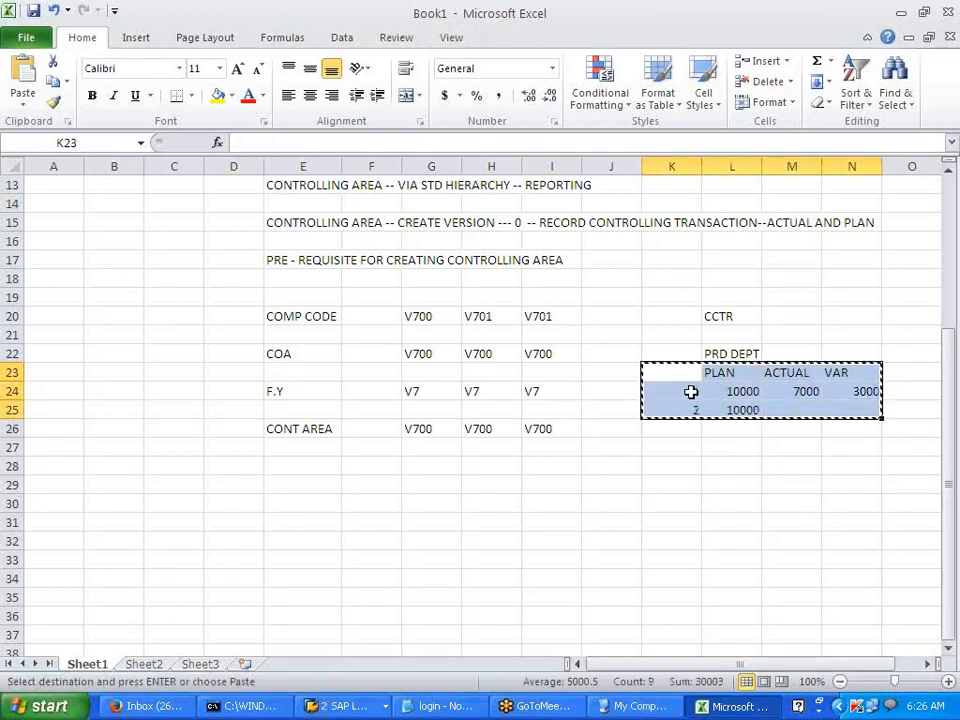
click(690, 392)
key(ctrl+v)
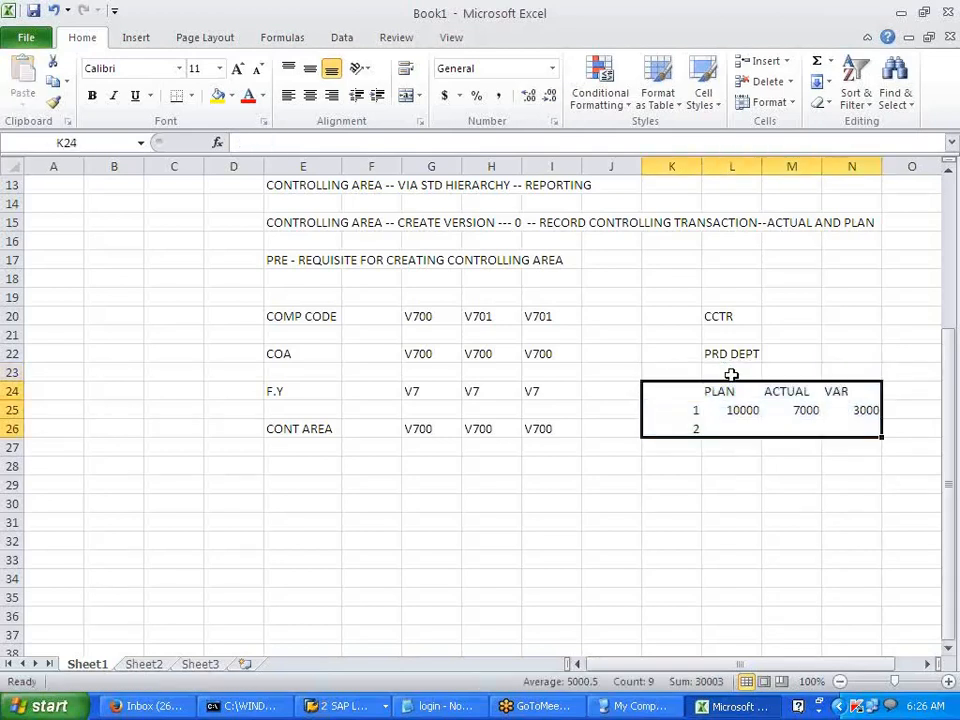
click(731, 374)
text(BV)
key(BackSpace)
key(BackSpace)
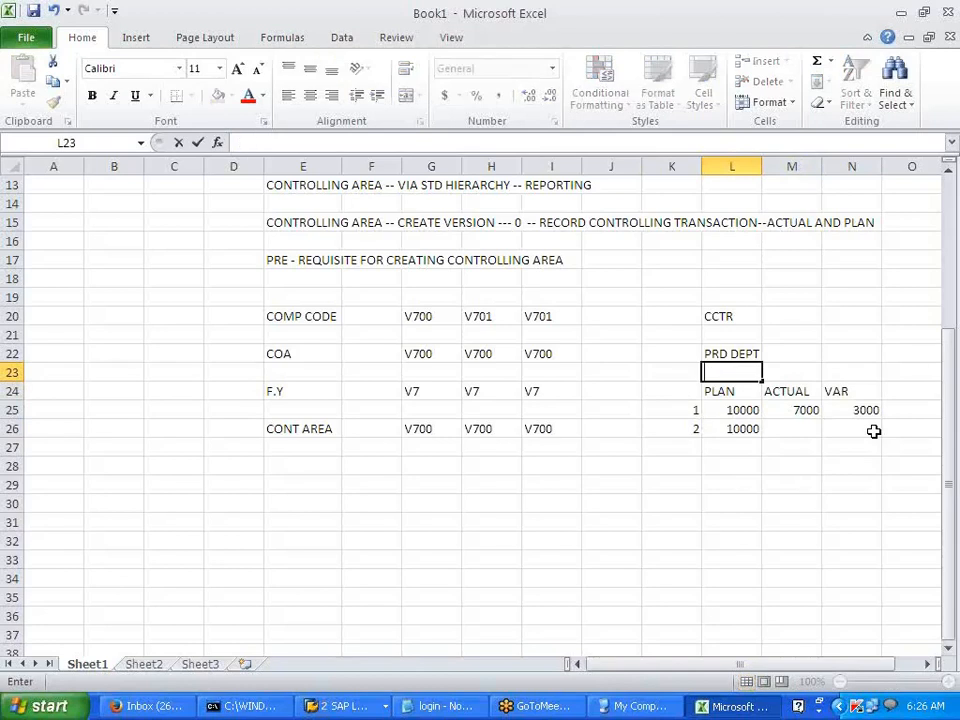
text(VERSION)
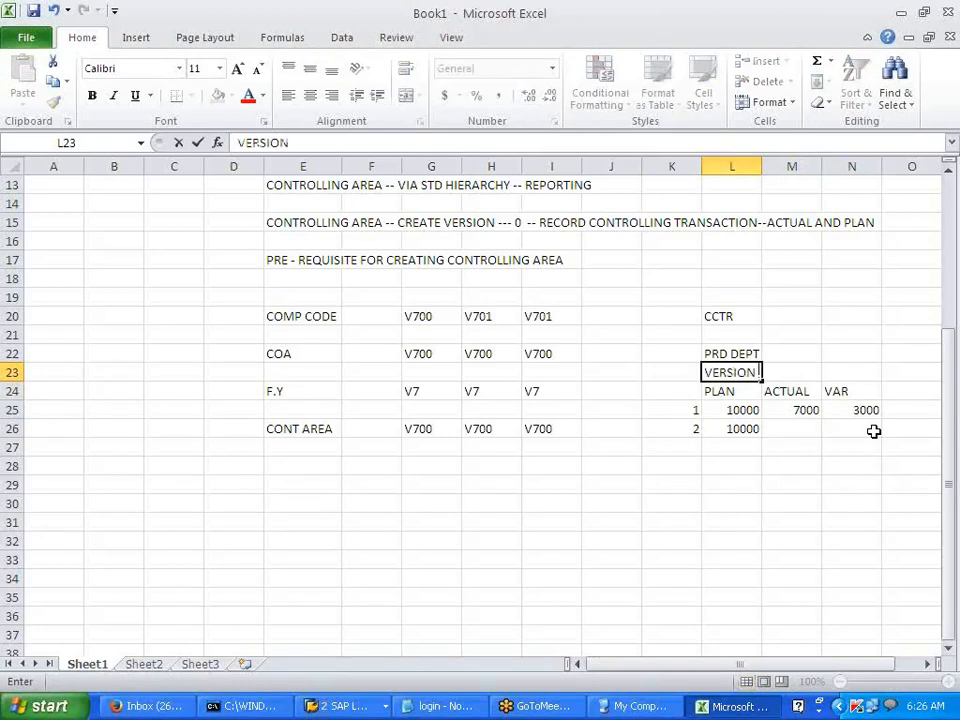
text( 0)
click(838, 498)
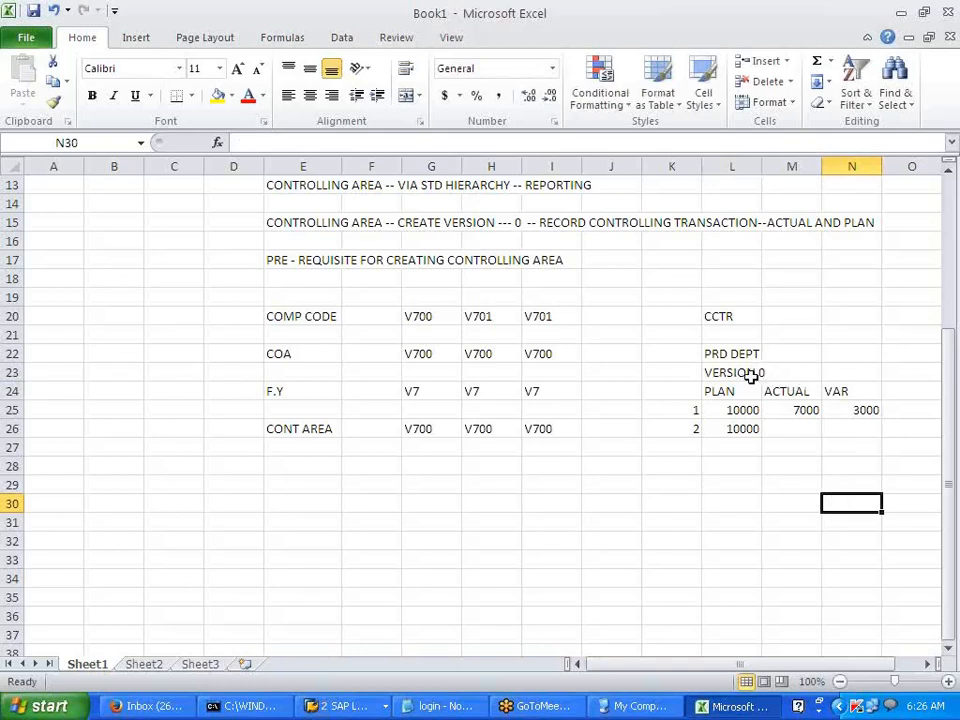
- Add the note VERSION -1 (PLAN) below the table and return to SAP's version 0 entry
click(730, 466)
text(VERSION)
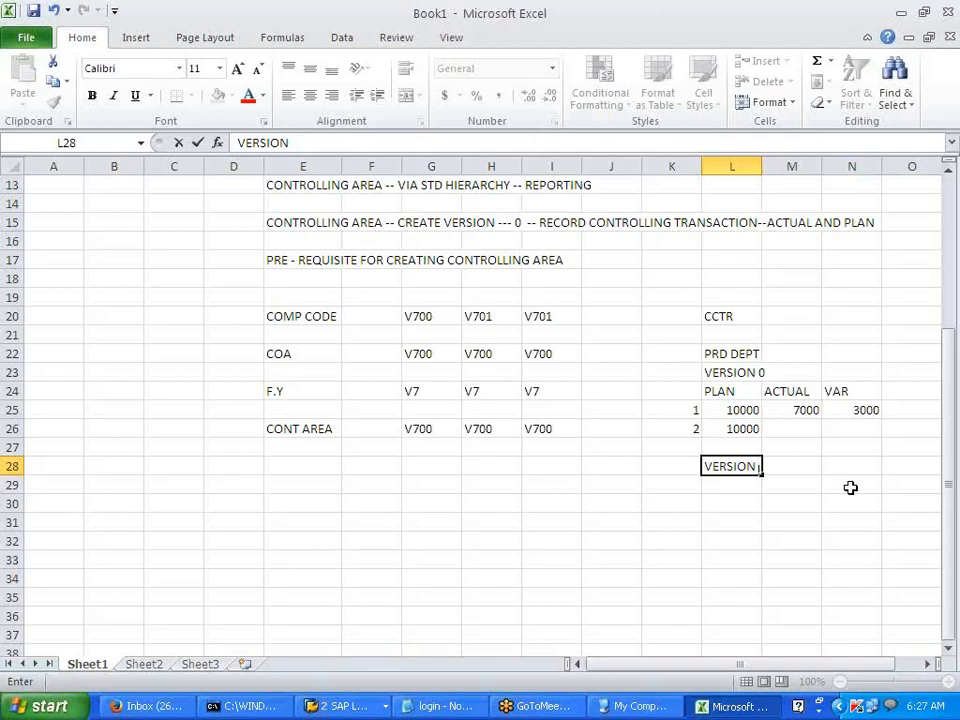
text(-1 (PLAN)
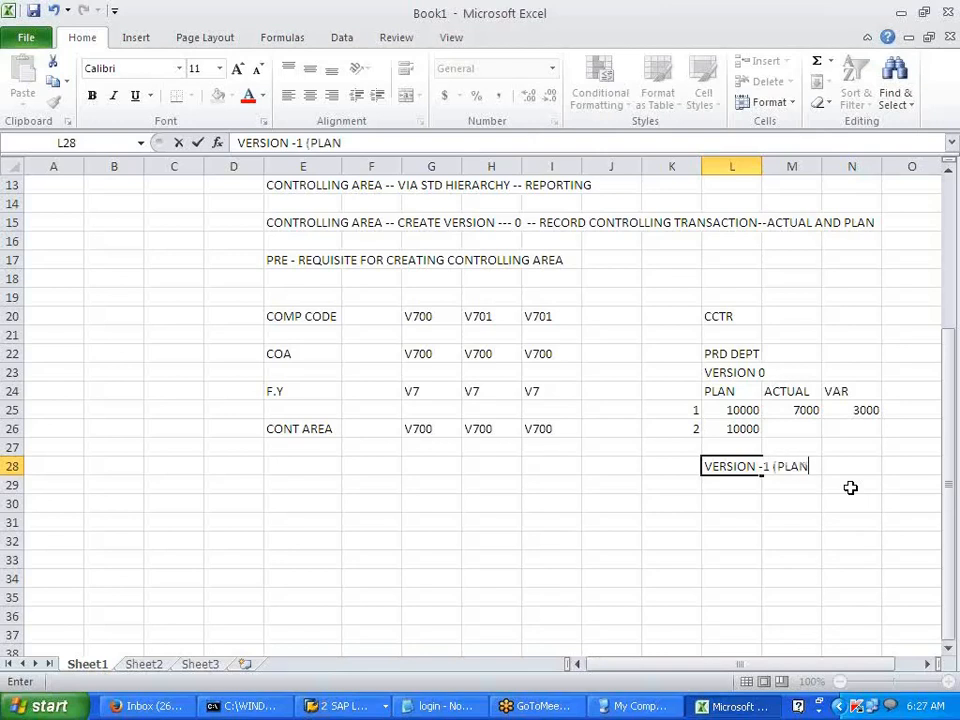
text())
click(824, 524)
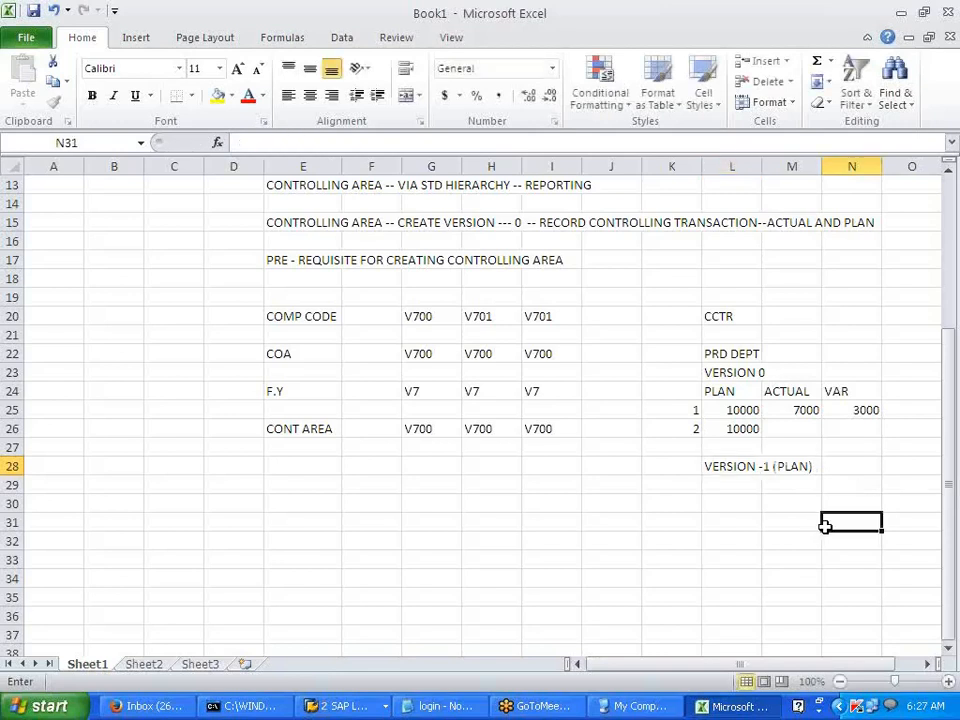
click(729, 560)
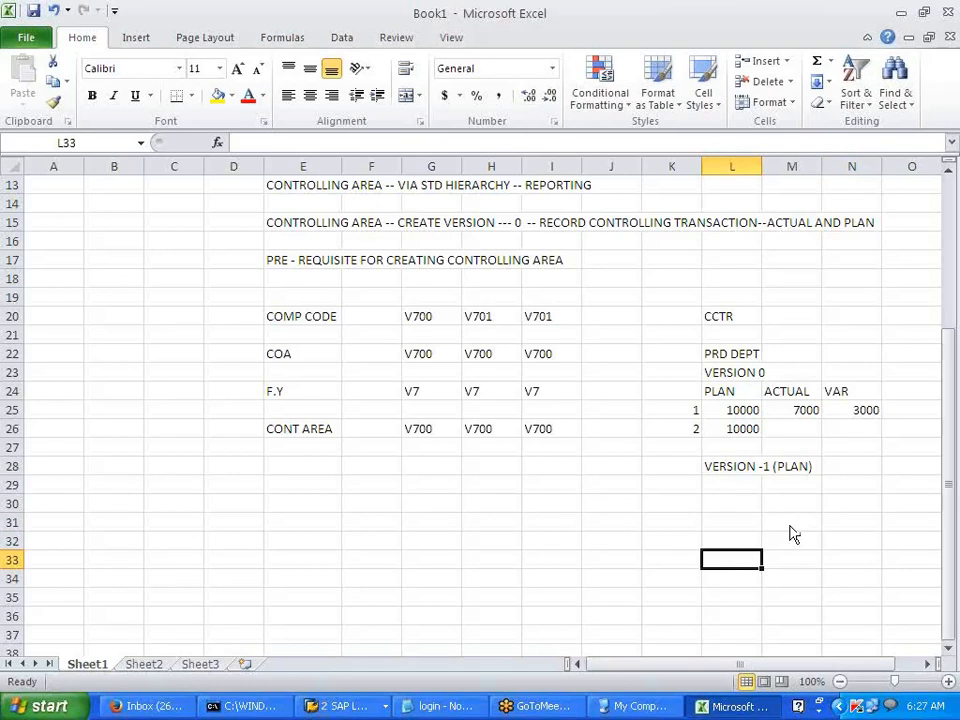
key(alt+Tab)
click(401, 234)
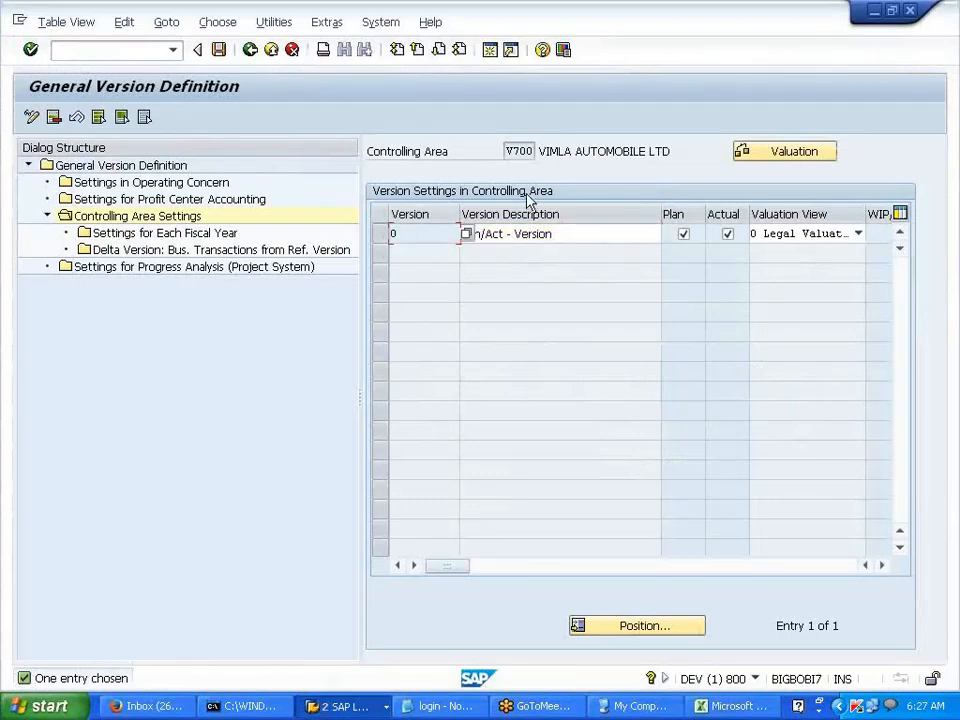
click(576, 234)
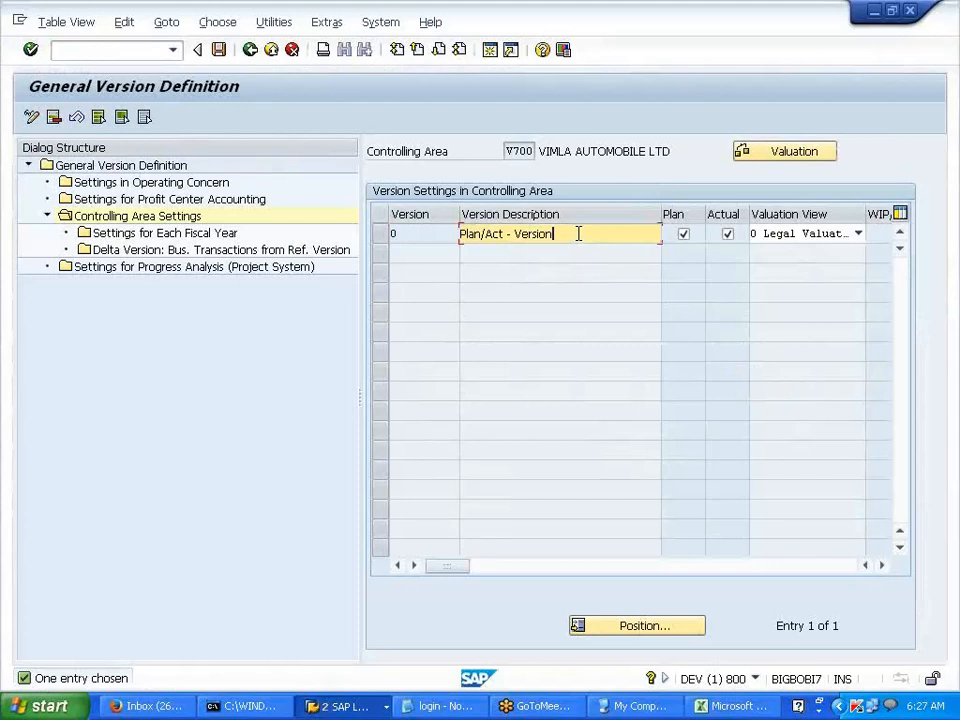
drag(567, 235, 453, 237)
click(519, 273)
click(565, 237)
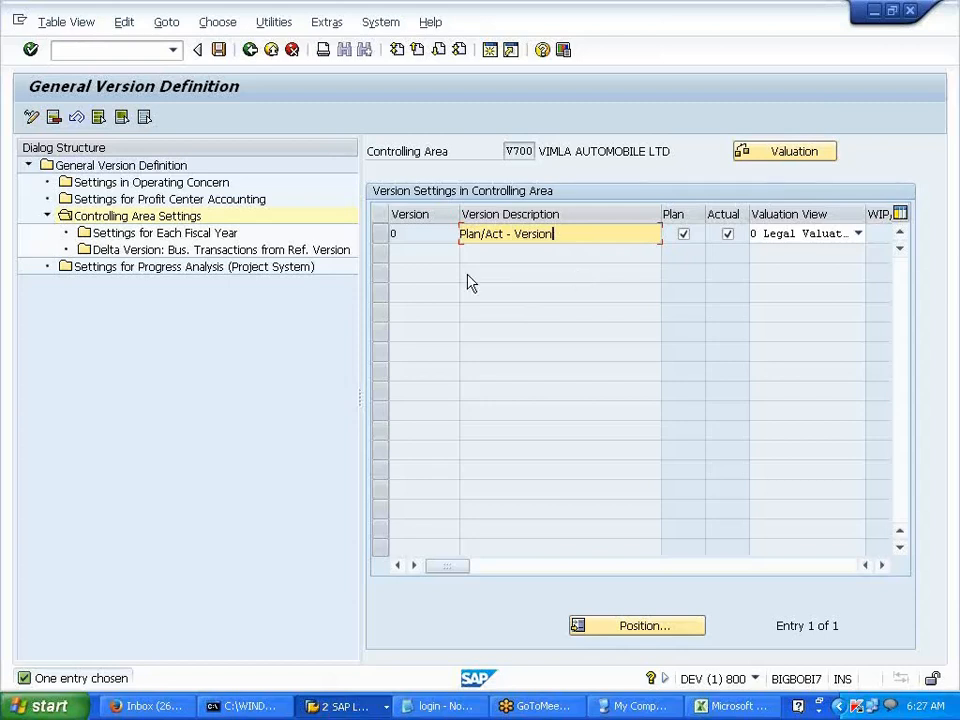
click(389, 238)
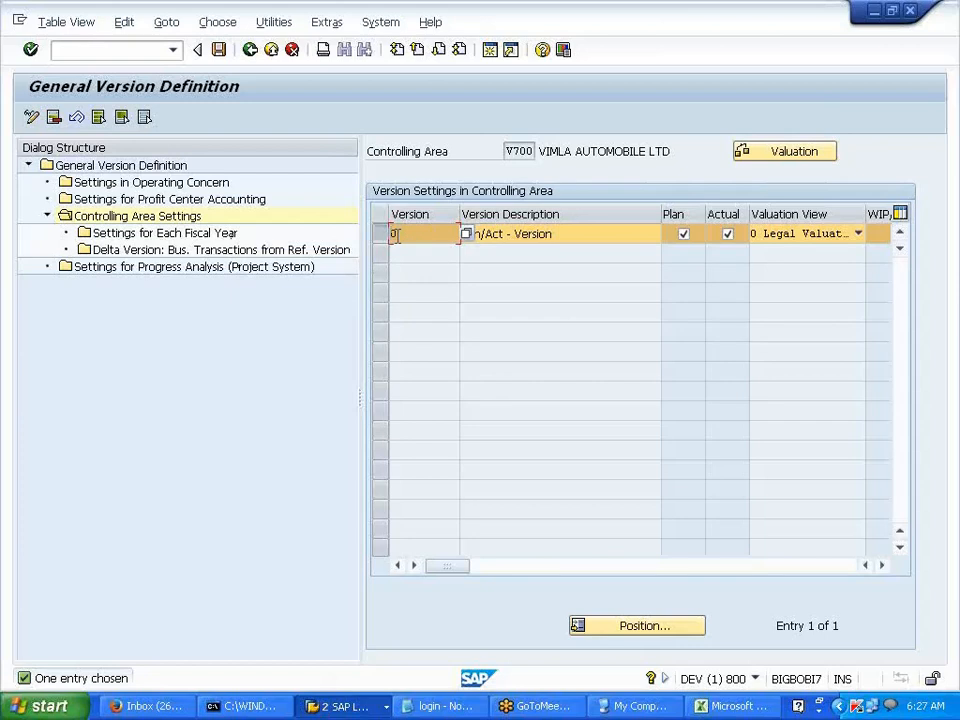
- Open version 0's fiscal-year settings (2014–2018) and display transaction SPRO in the status bar
double_click(231, 238)
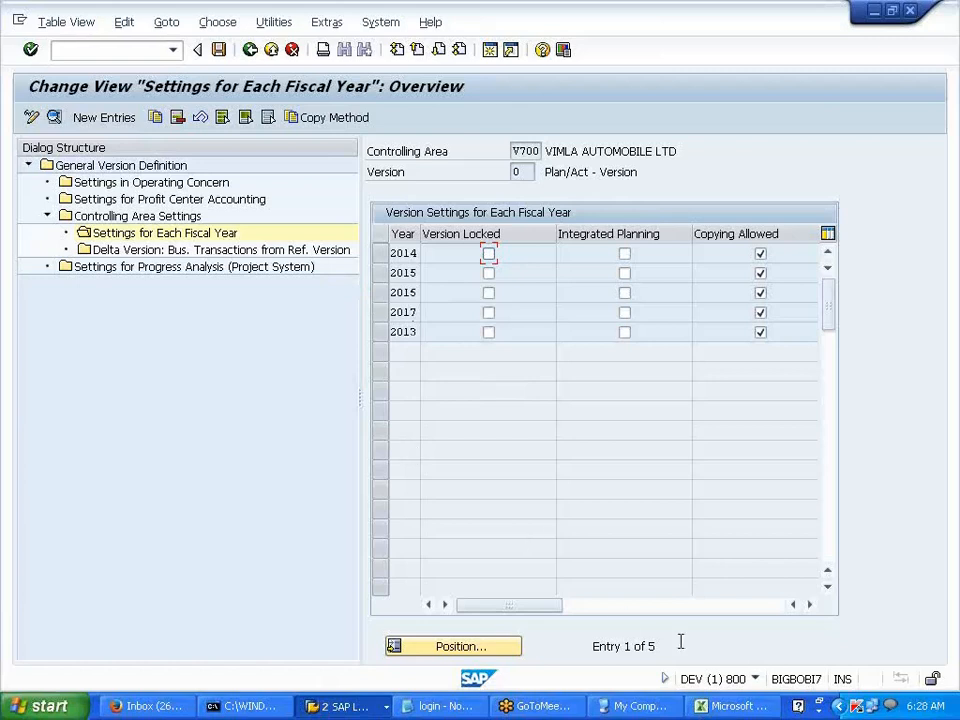
click(757, 678)
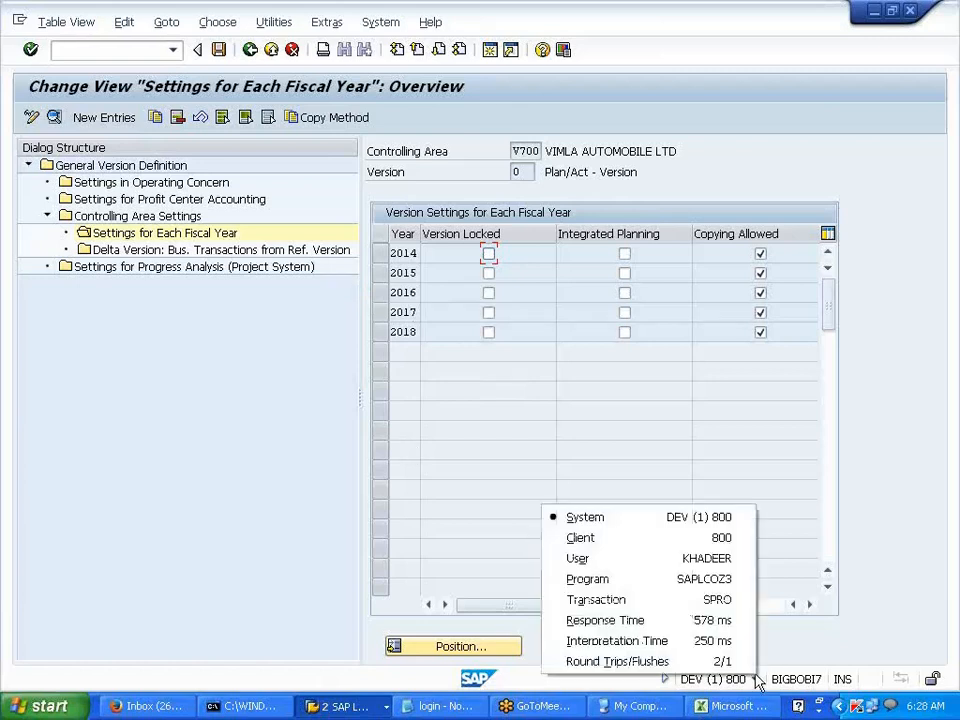
click(706, 602)
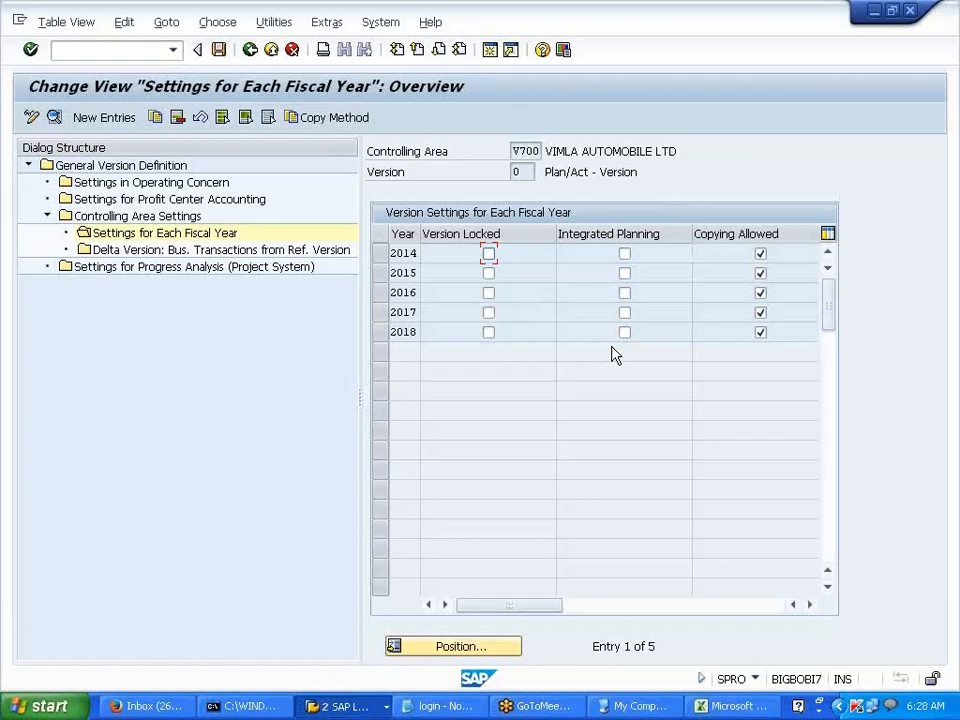
- Leave SAP's fiscal-year settings and bring the Excel notes workbook to the front
click(730, 706)
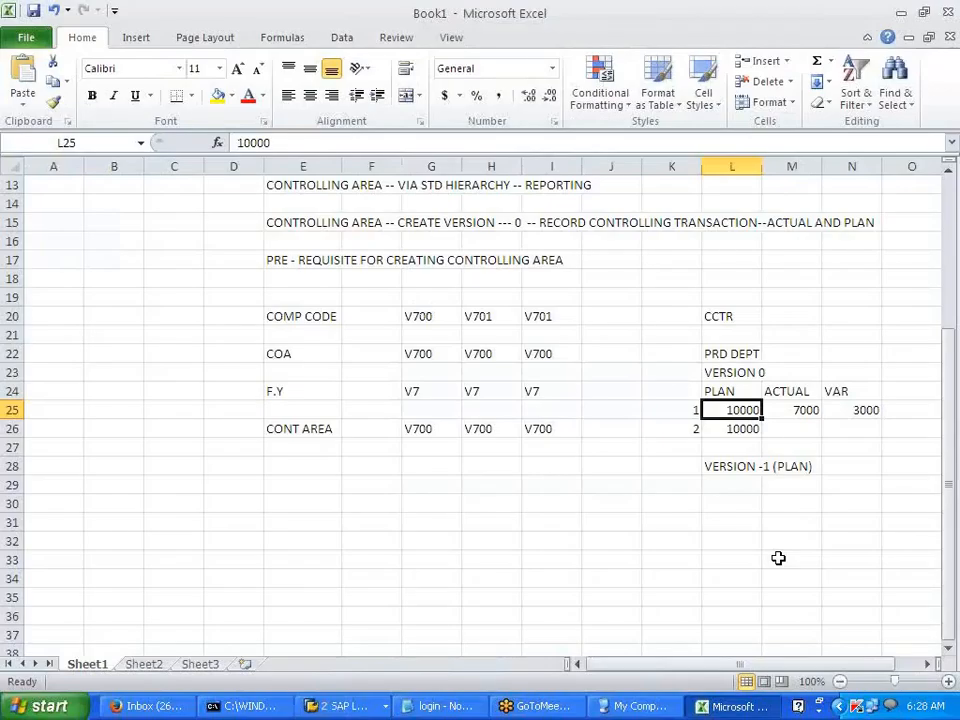
- Enter LUBRICANT in M22 beside PRD DEPT, then return to the SAP window
click(730, 353)
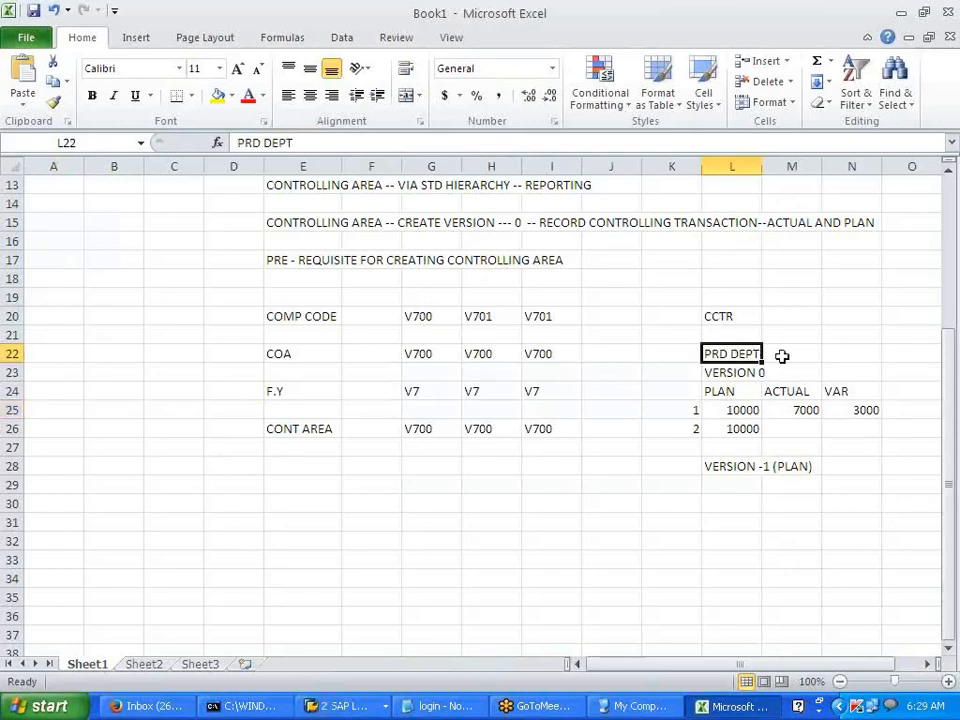
click(785, 355)
click(740, 411)
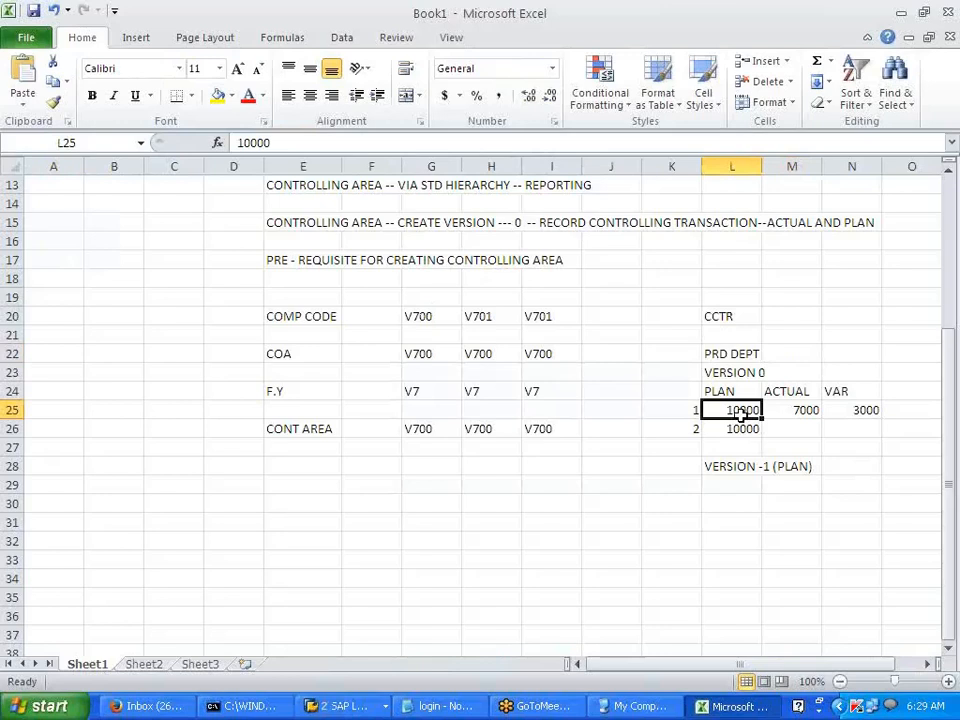
click(786, 353)
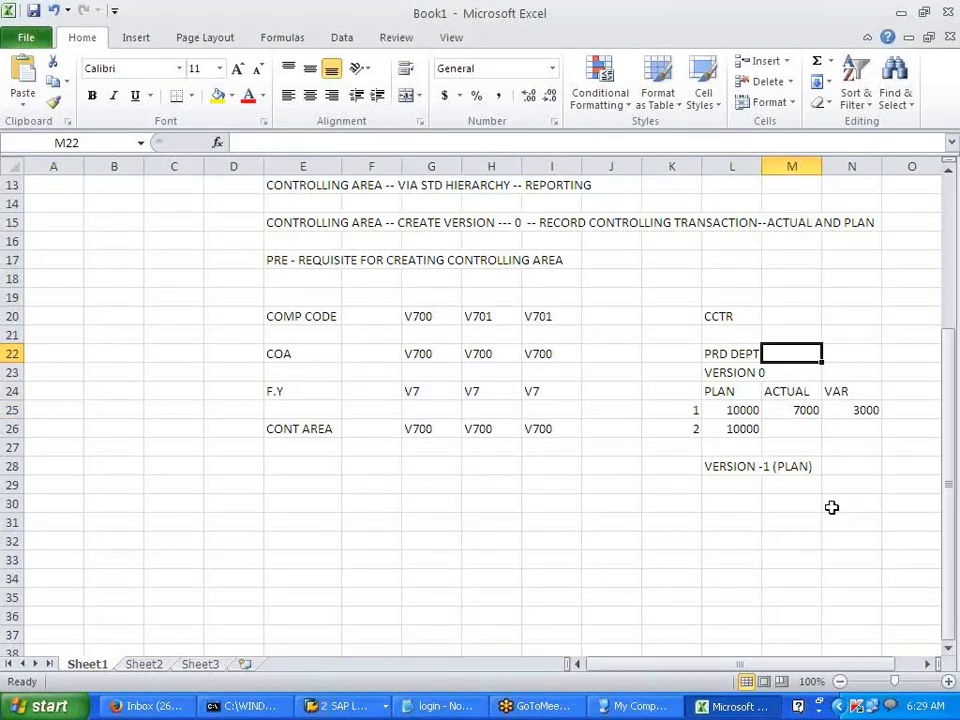
text(LUBRICANT)
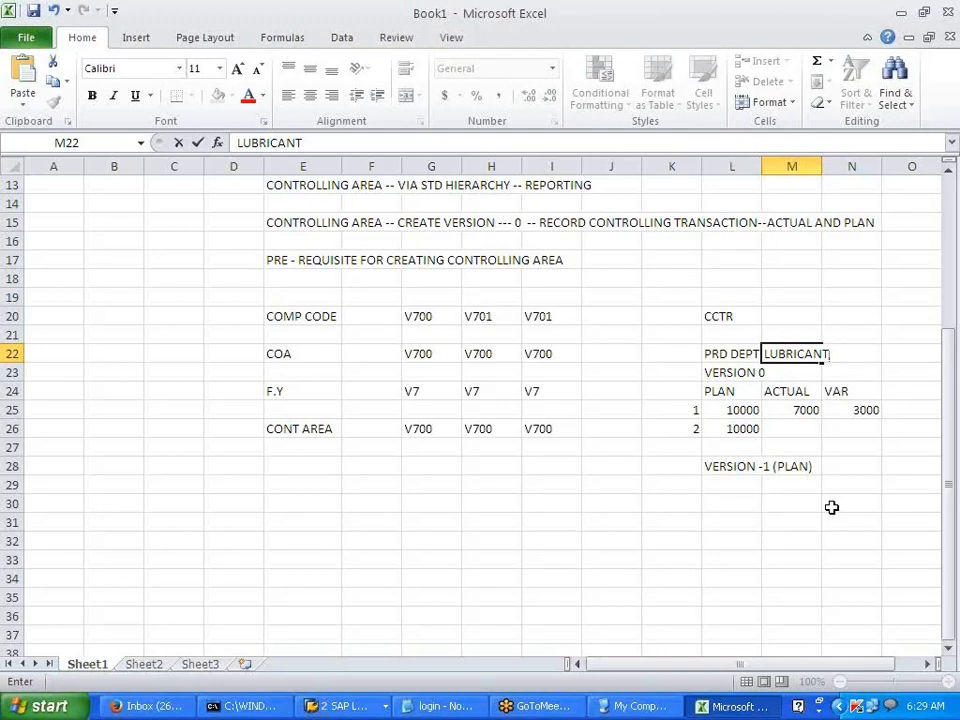
click(831, 507)
click(737, 350)
click(790, 350)
click(750, 351)
click(821, 358)
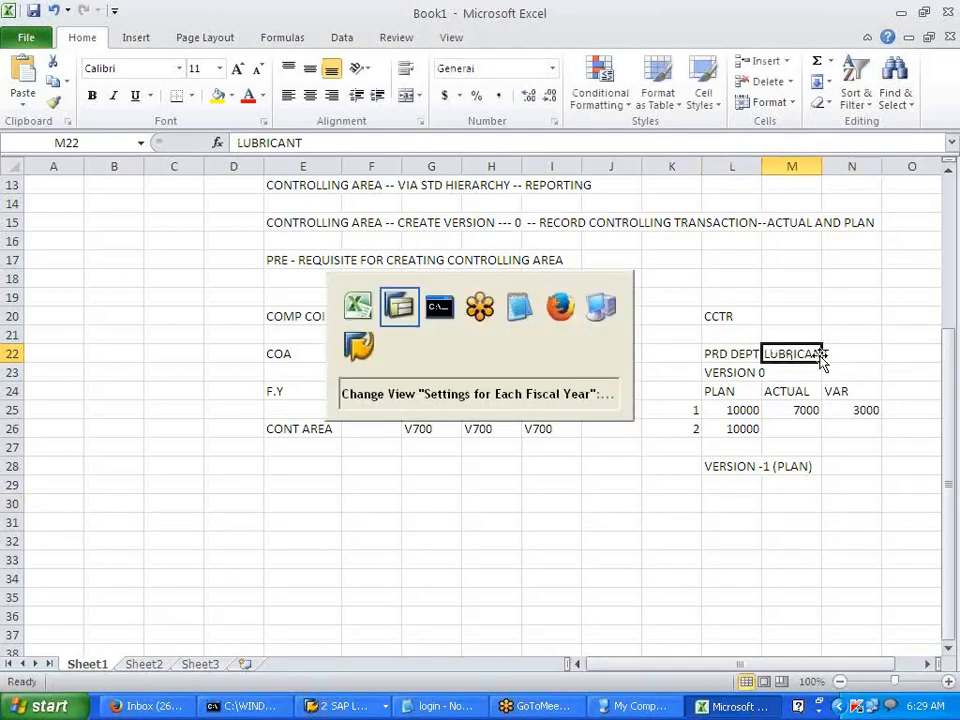
key(alt+Tab)
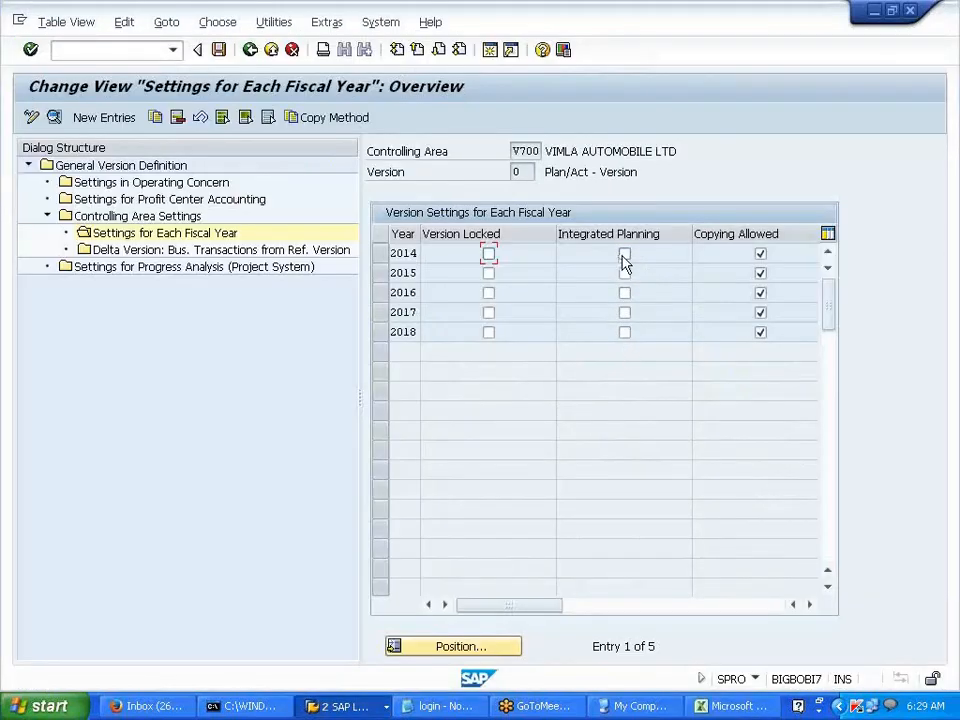
- Turn on integrated planning for 2014 in version 0 and run the change as a background job
click(625, 255)
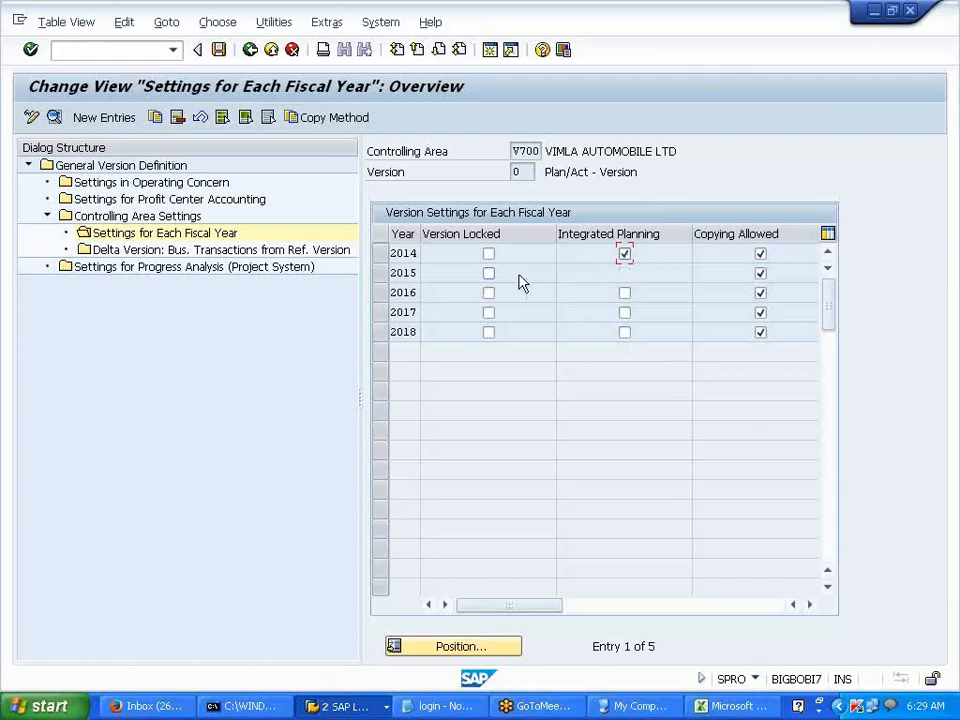
double_click(413, 255)
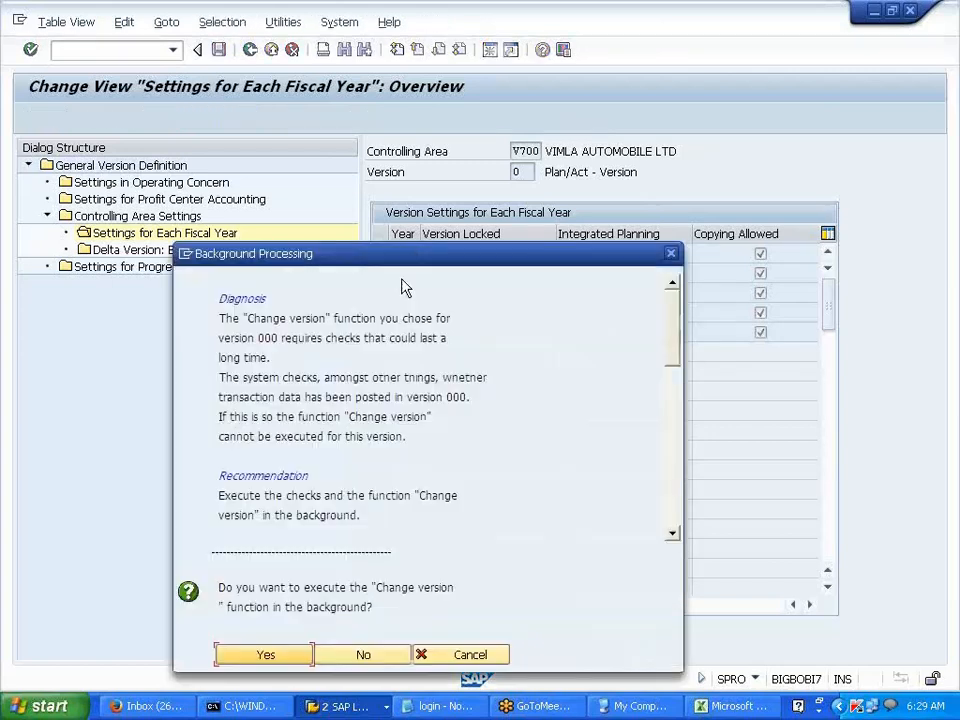
click(278, 655)
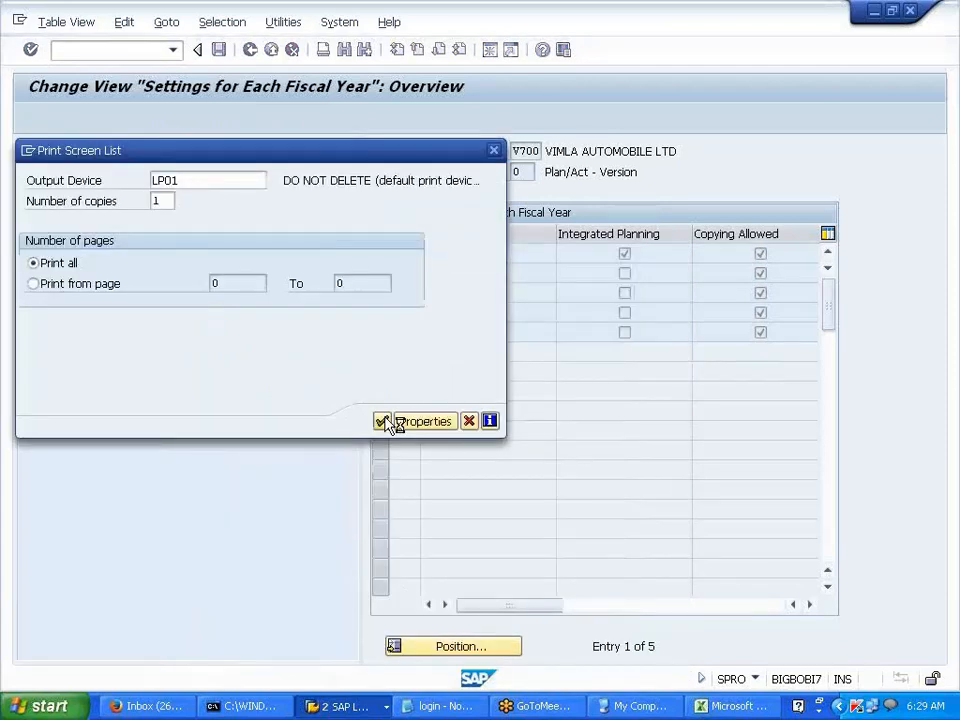
click(383, 421)
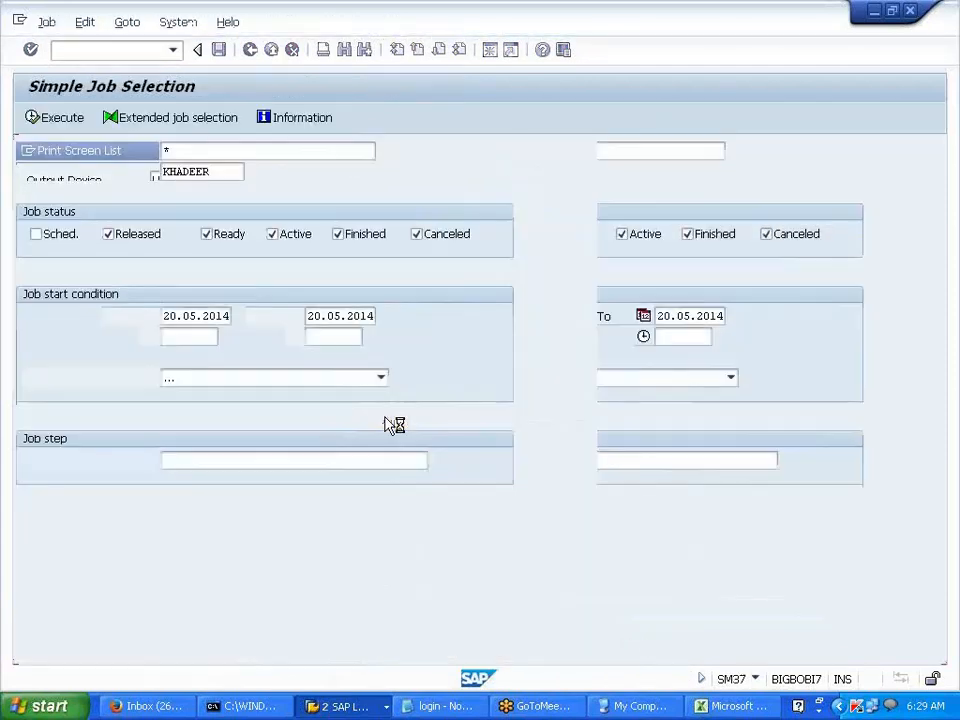
- Check that the TKA07 job for 2014 shows Finished, then go back to Easy Access
click(66, 119)
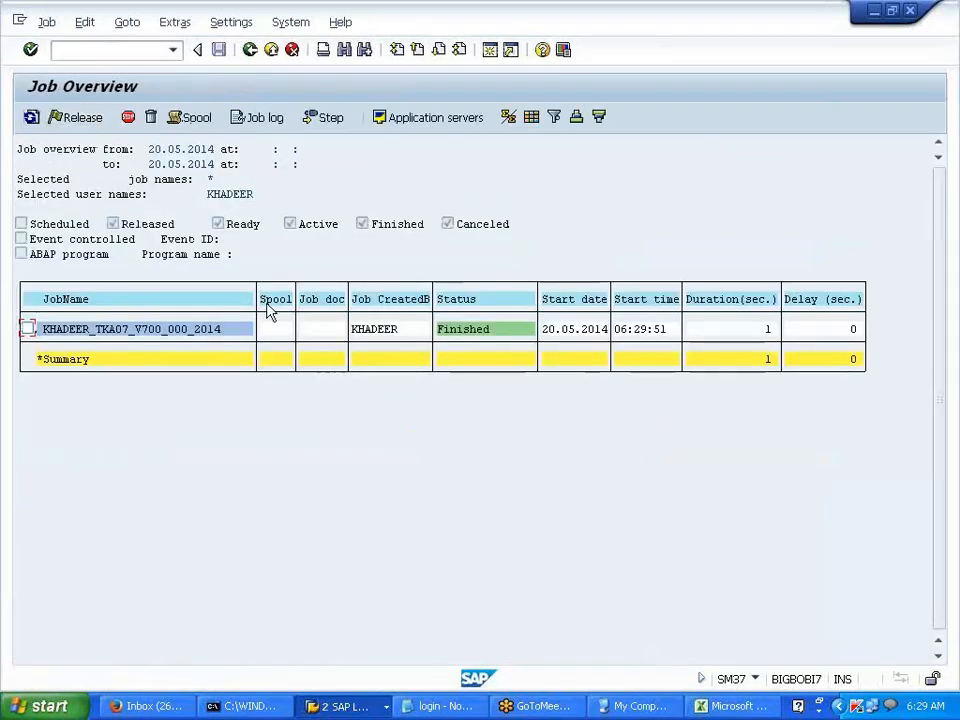
click(27, 329)
click(74, 118)
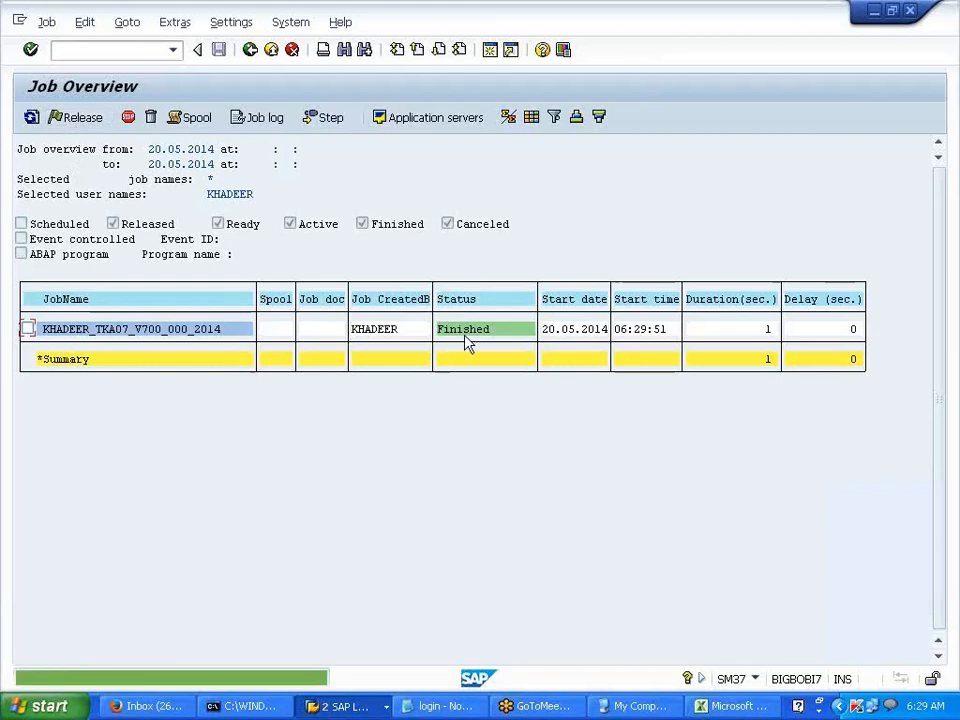
click(249, 51)
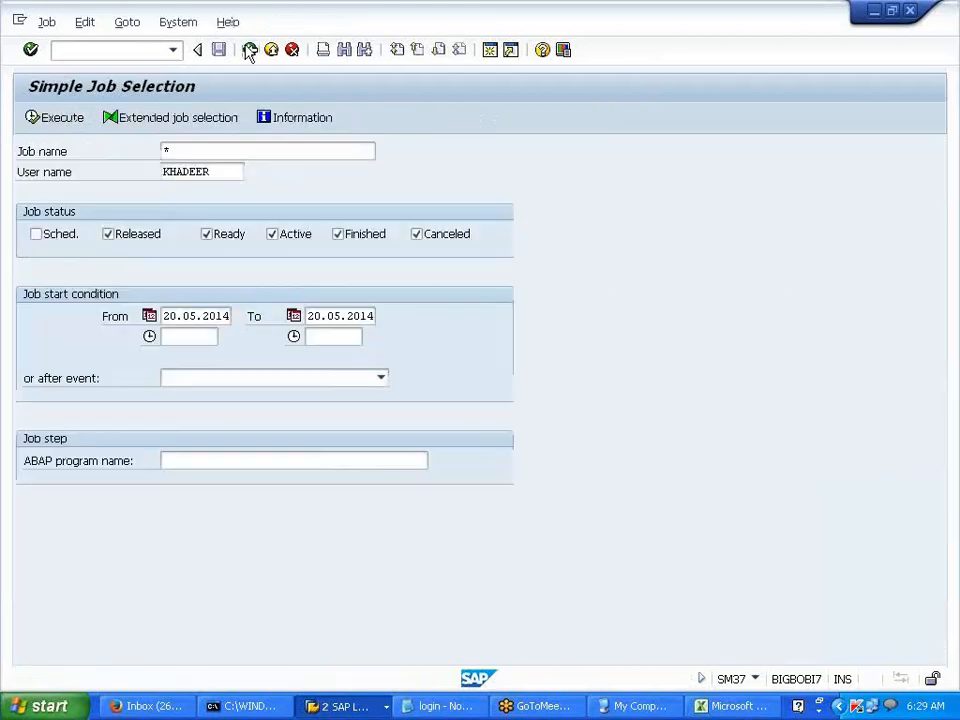
click(249, 51)
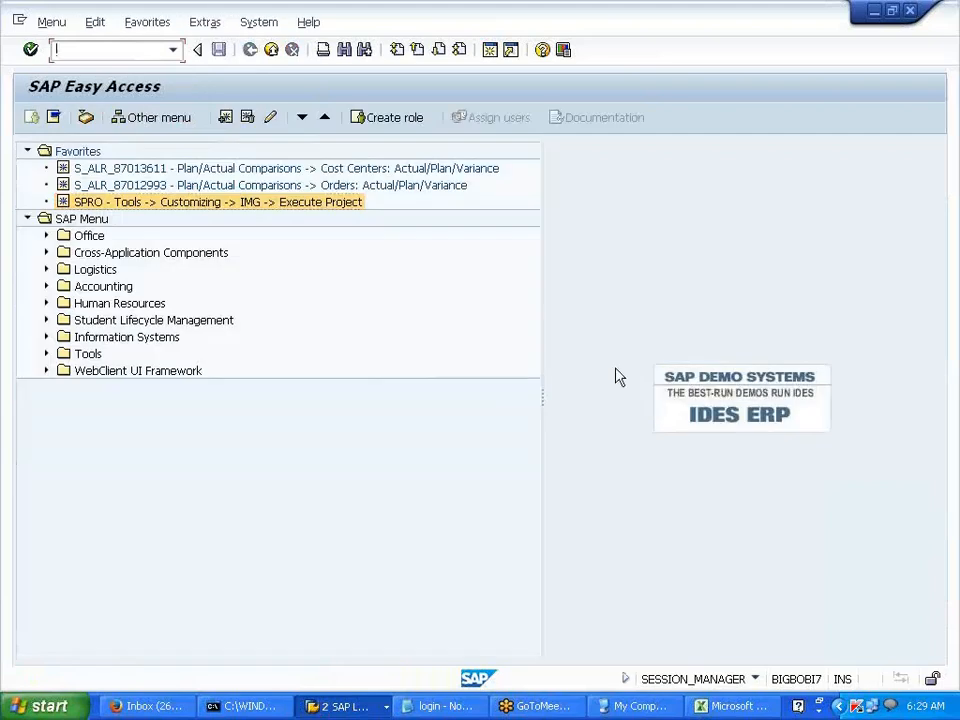
click(139, 51)
text(OKEQ)
- Briefly open version maintenance, then view the logged-on users list in SM04
key(Return)
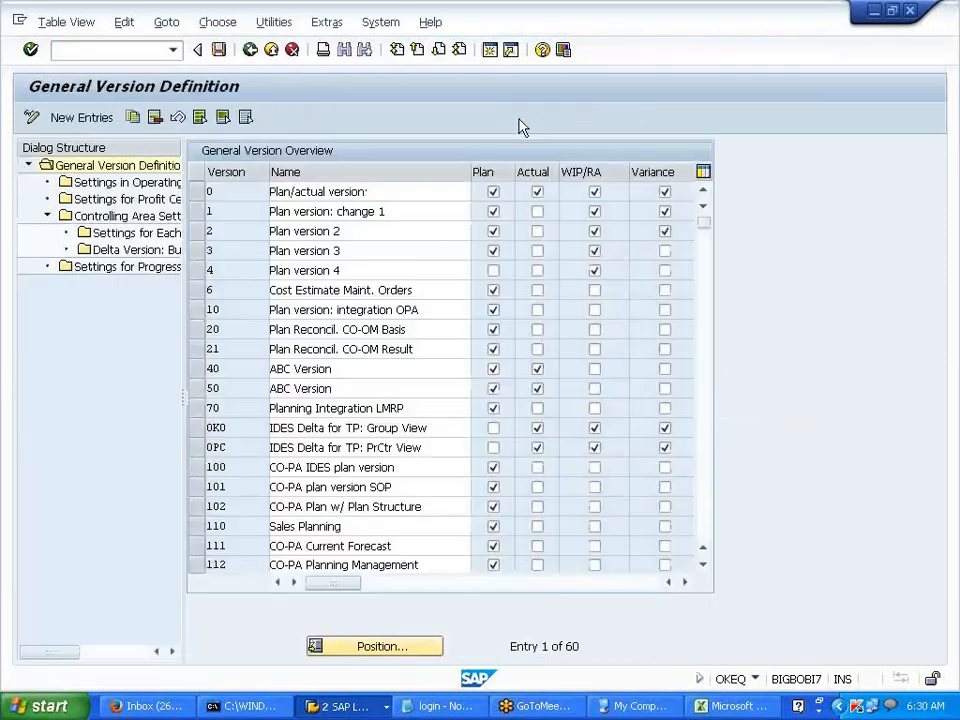
key(F3)
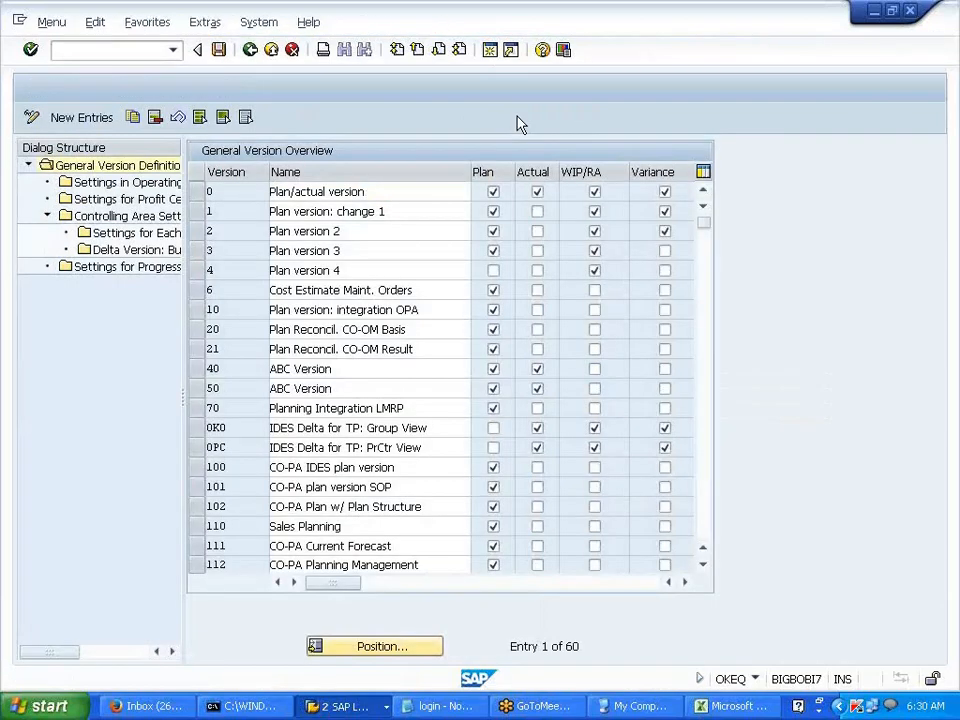
text(SM04)
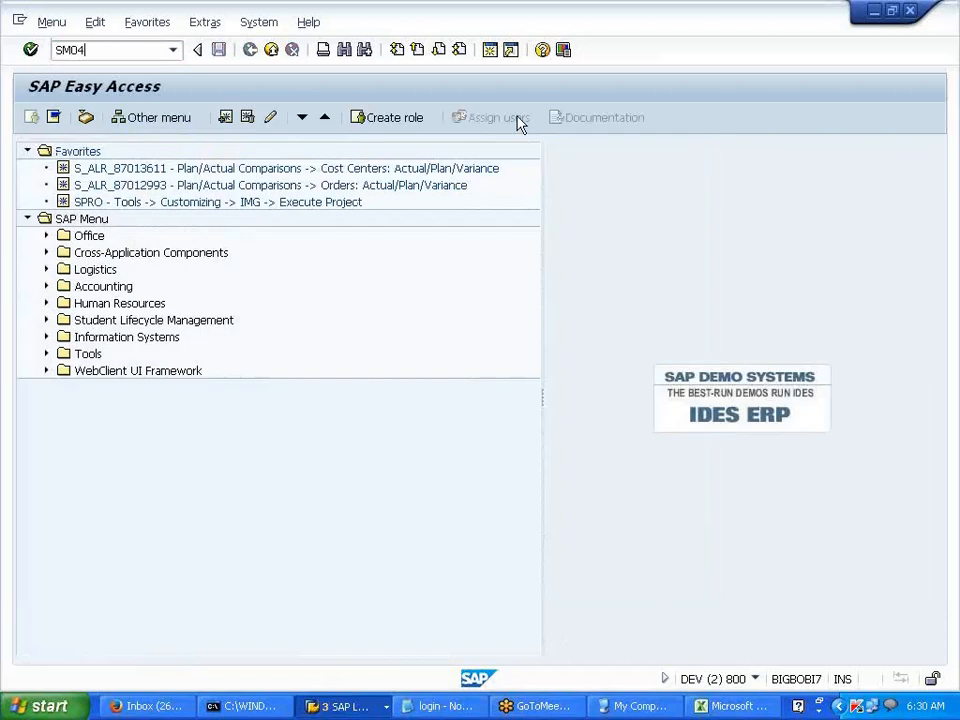
key(Return)
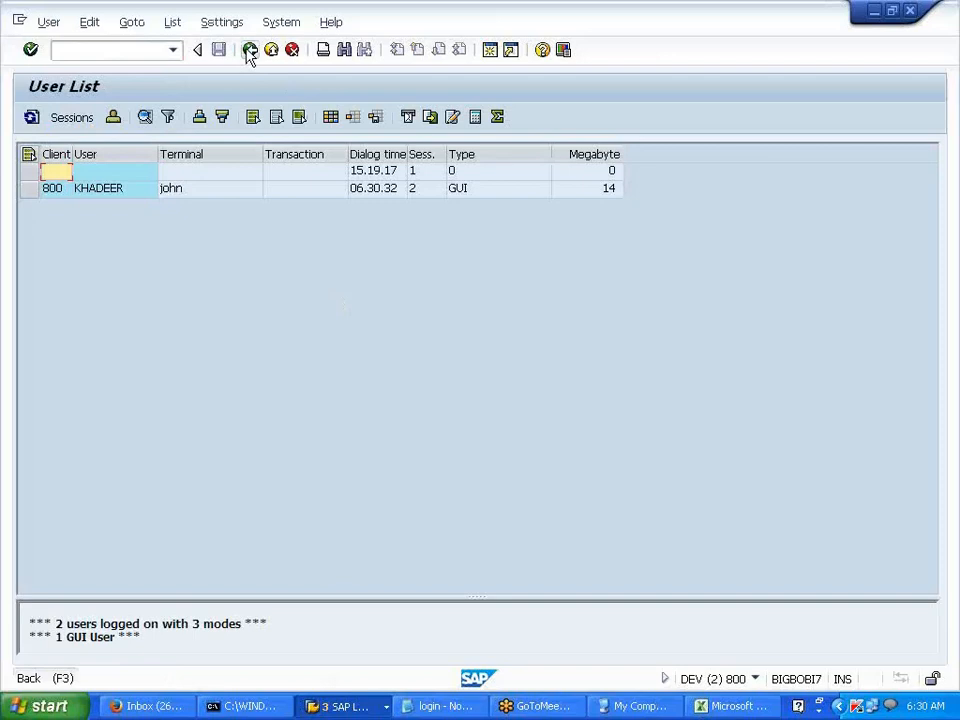
click(250, 50)
- Reopen OKEQ and open fiscal-year settings for version 0 in controlling area V700
text(okeq)
key(Return)
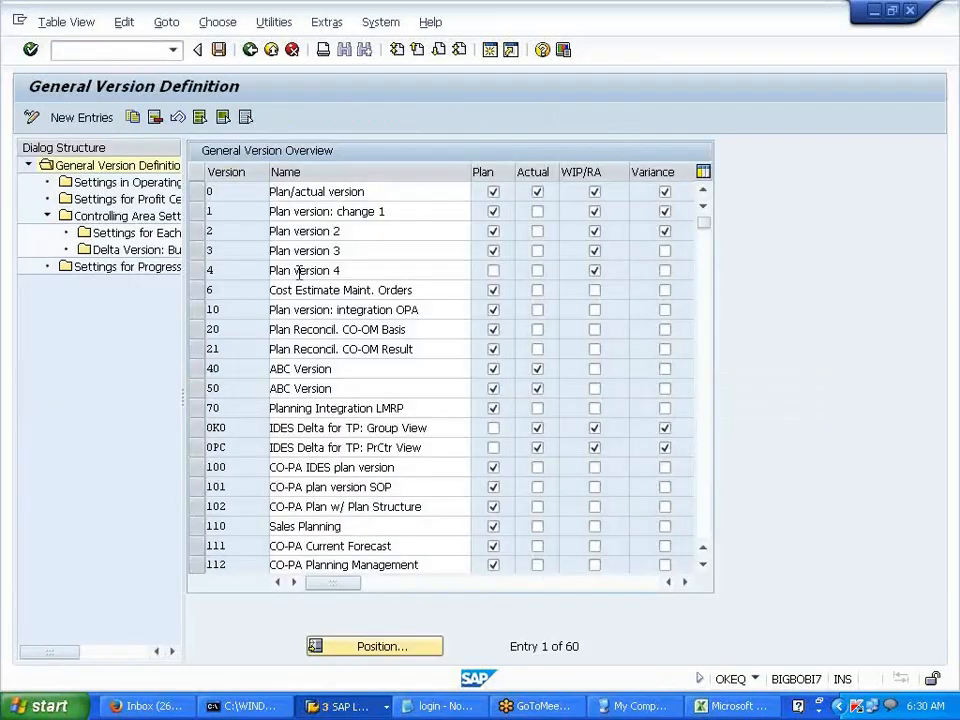
click(196, 191)
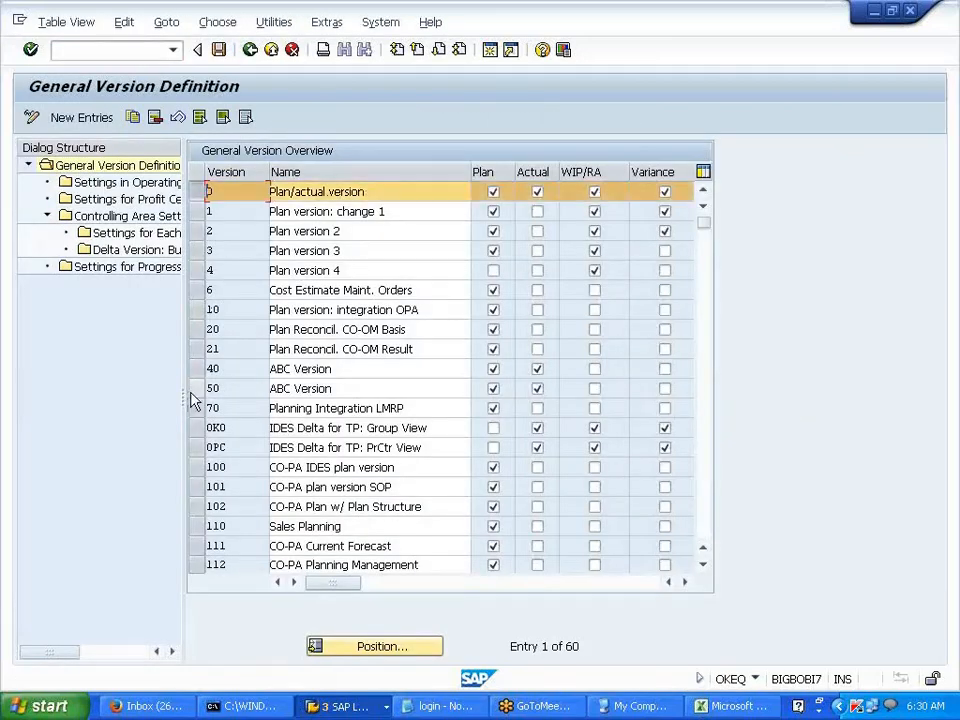
drag(192, 388, 350, 370)
click(168, 220)
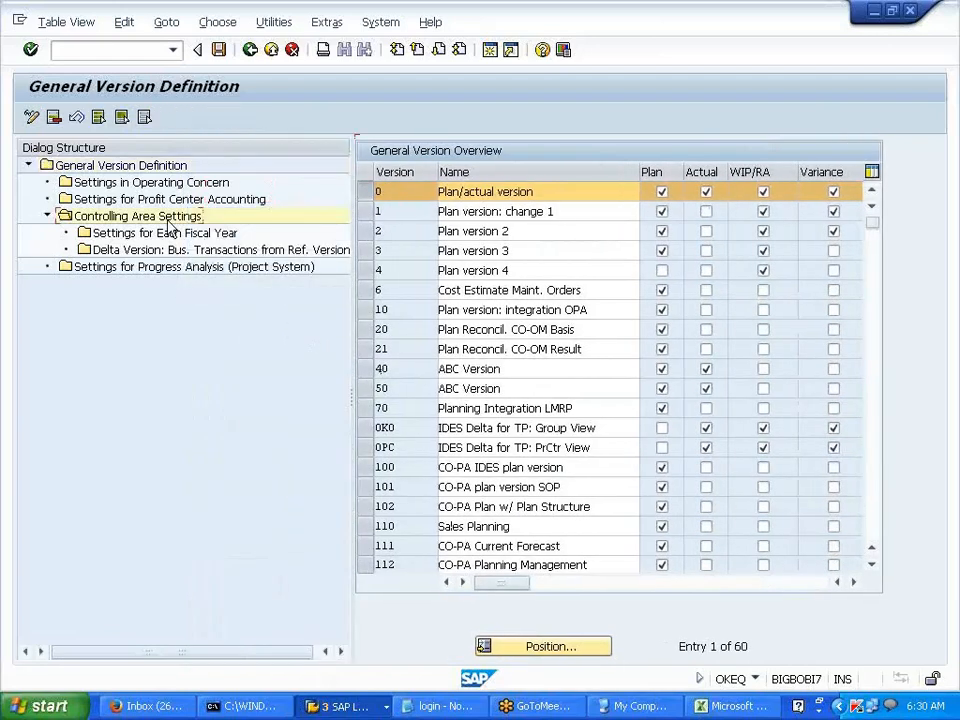
double_click(218, 238)
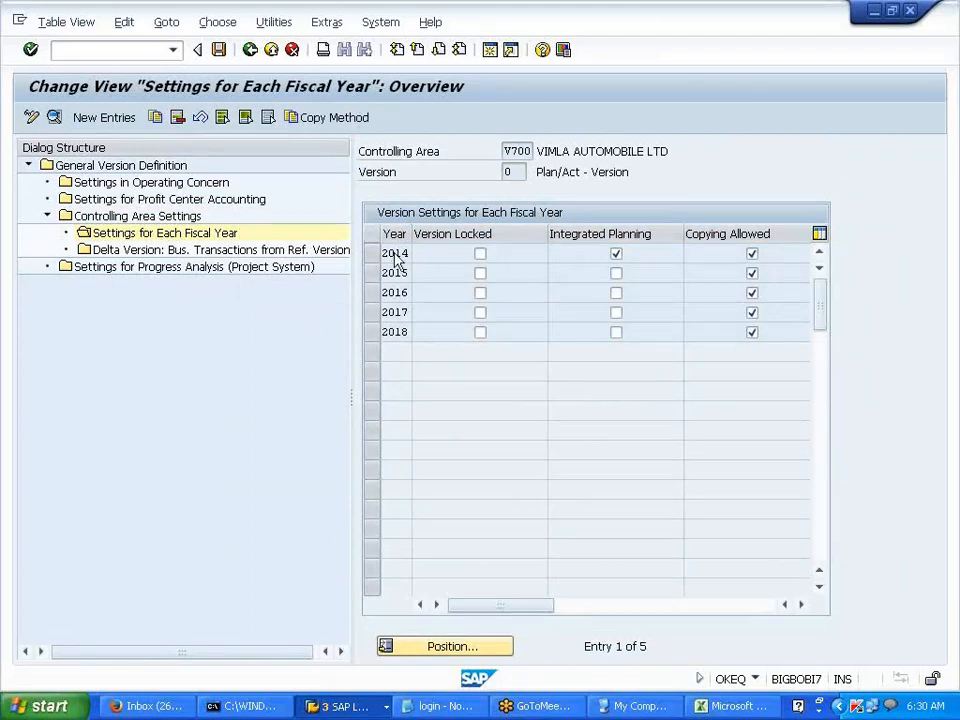
- Open version 0's 2014 details and review exchange rate type P and the Price calculation tab
double_click(395, 254)
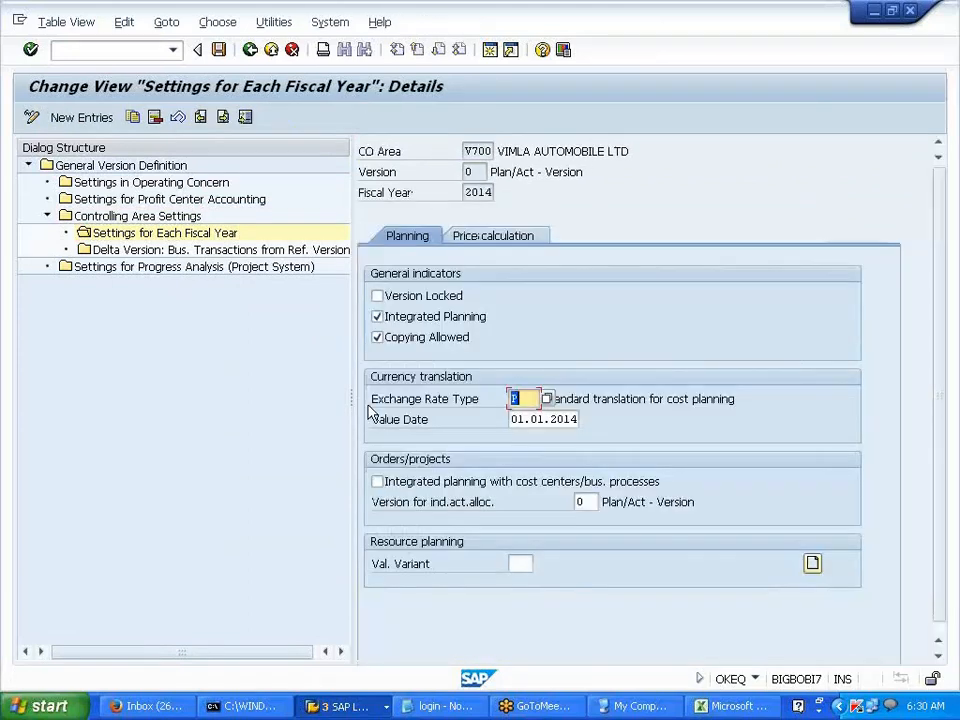
drag(370, 405, 505, 428)
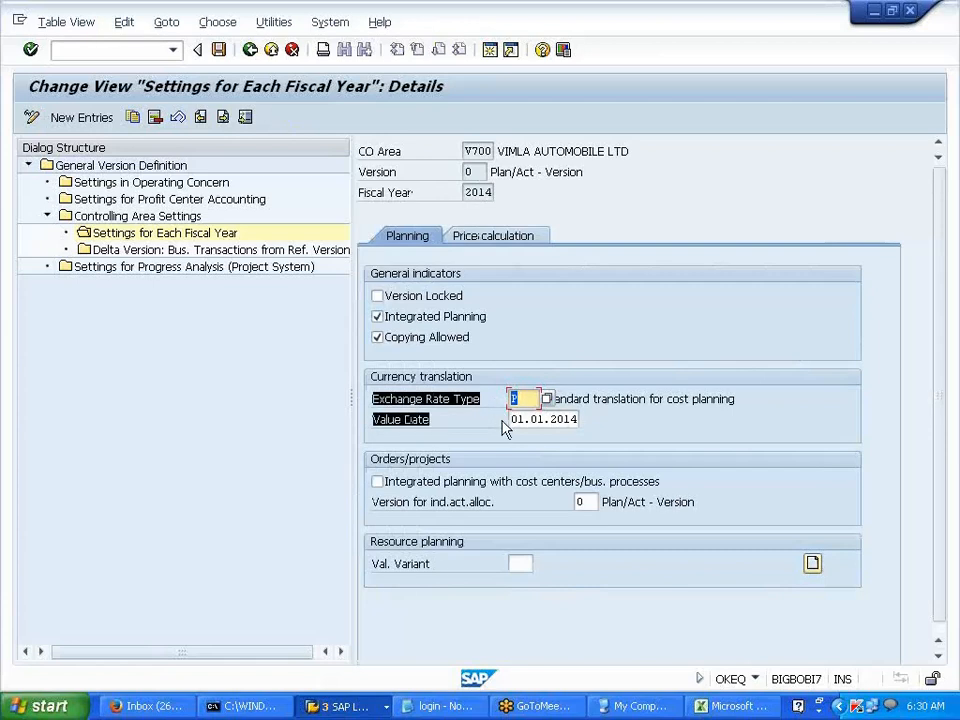
click(516, 403)
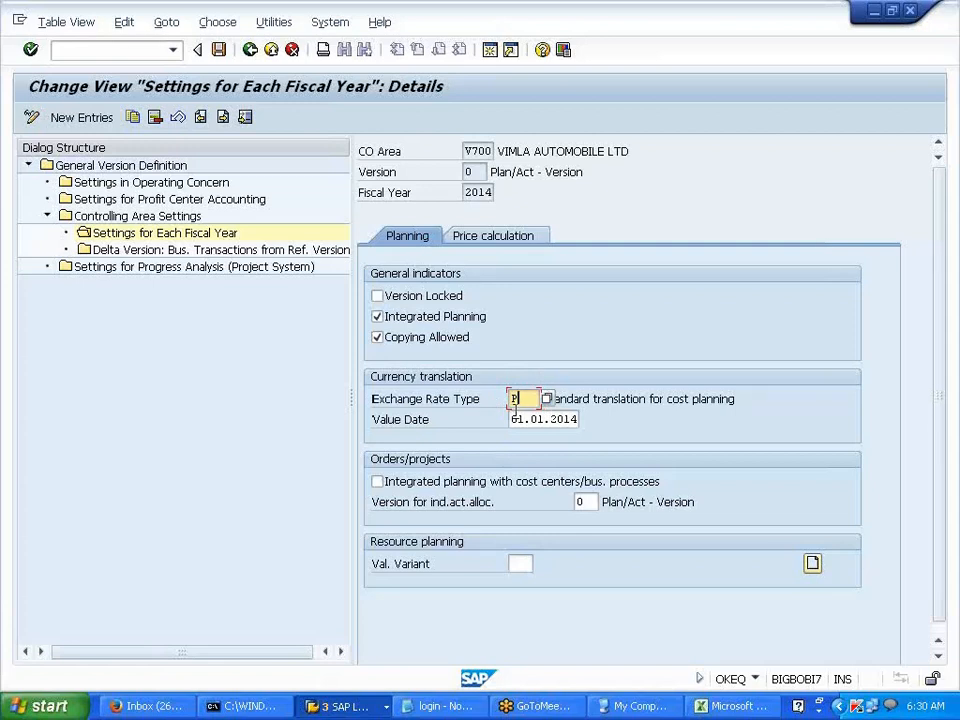
double_click(510, 399)
click(518, 237)
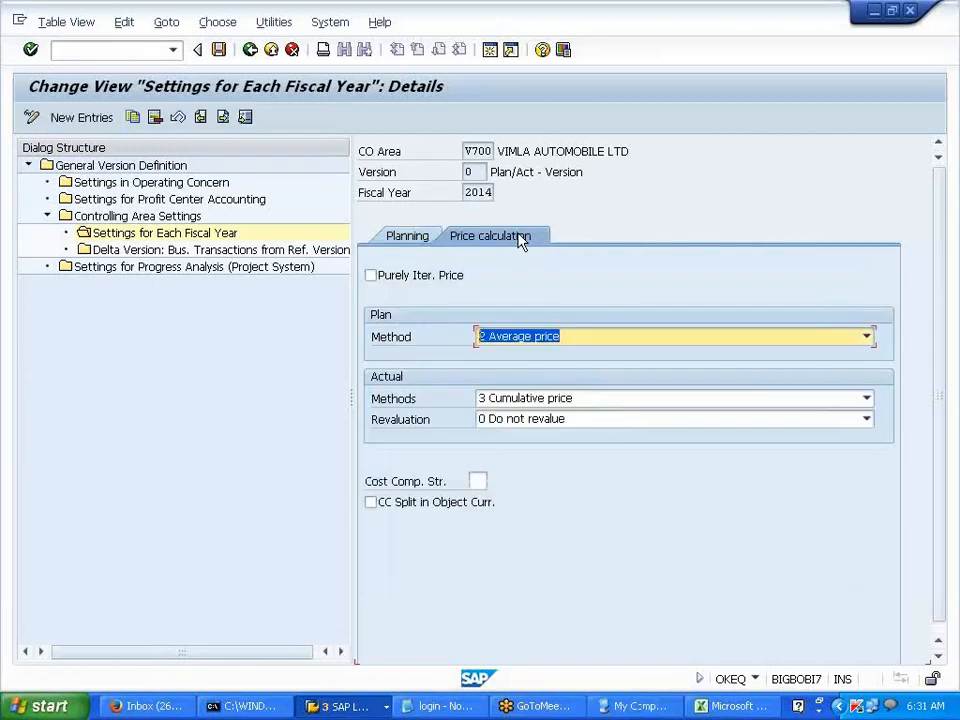
click(424, 237)
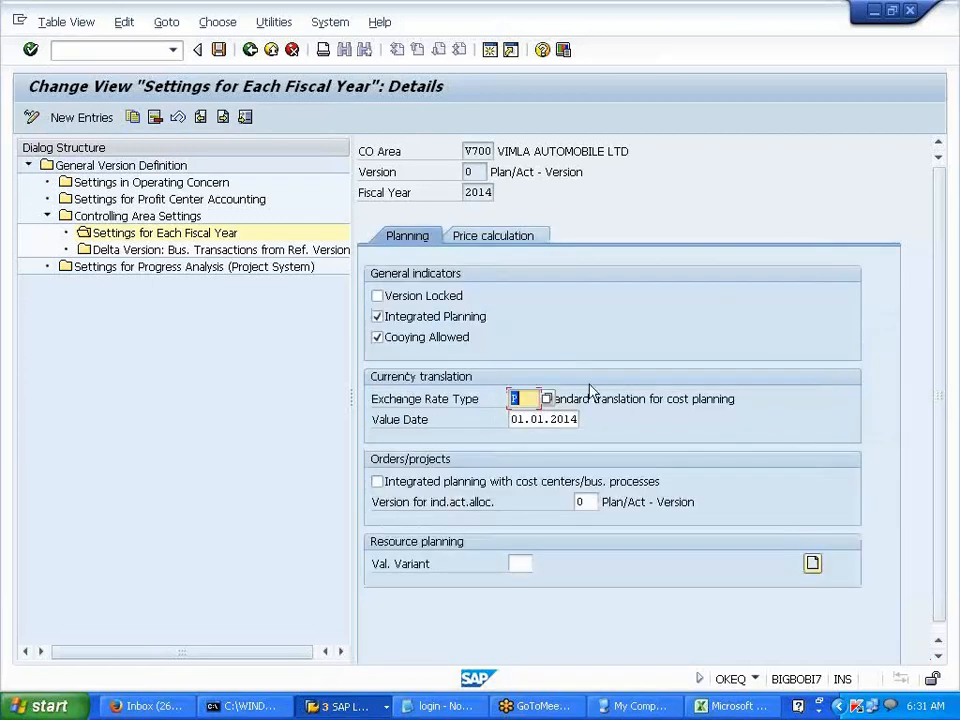
click(707, 707)
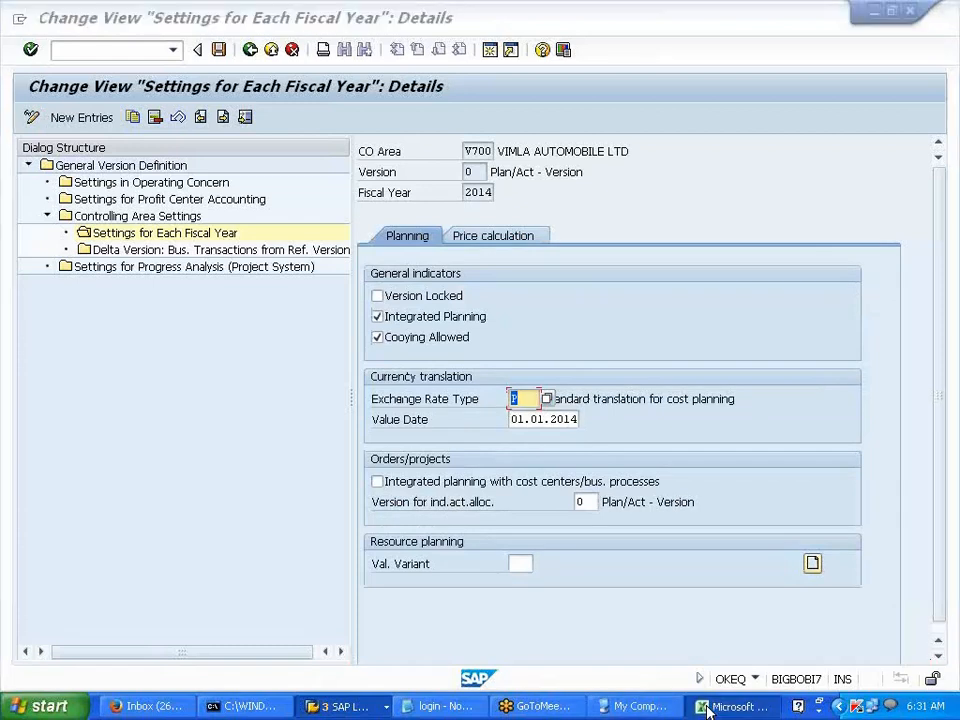
- Add the EXCHANGE RATE TYPES heading and list types M, G, B and P below it
text(EXCHANGE RATE TY)
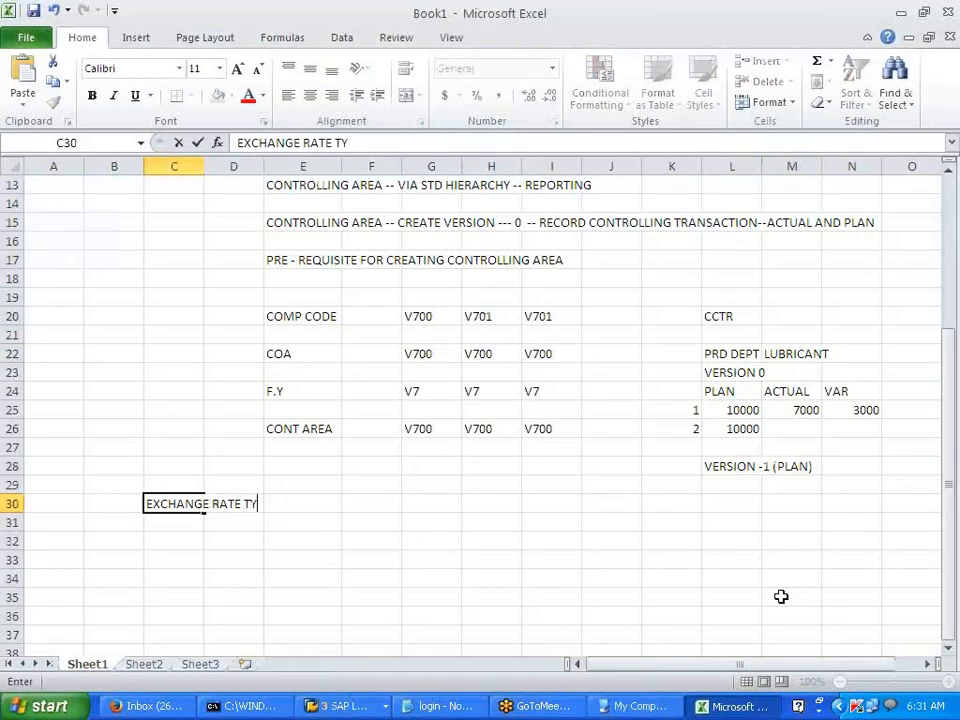
text(PES)
key(Return)
key(Return)
text(M)
key(Return)
key(Return)
text(G)
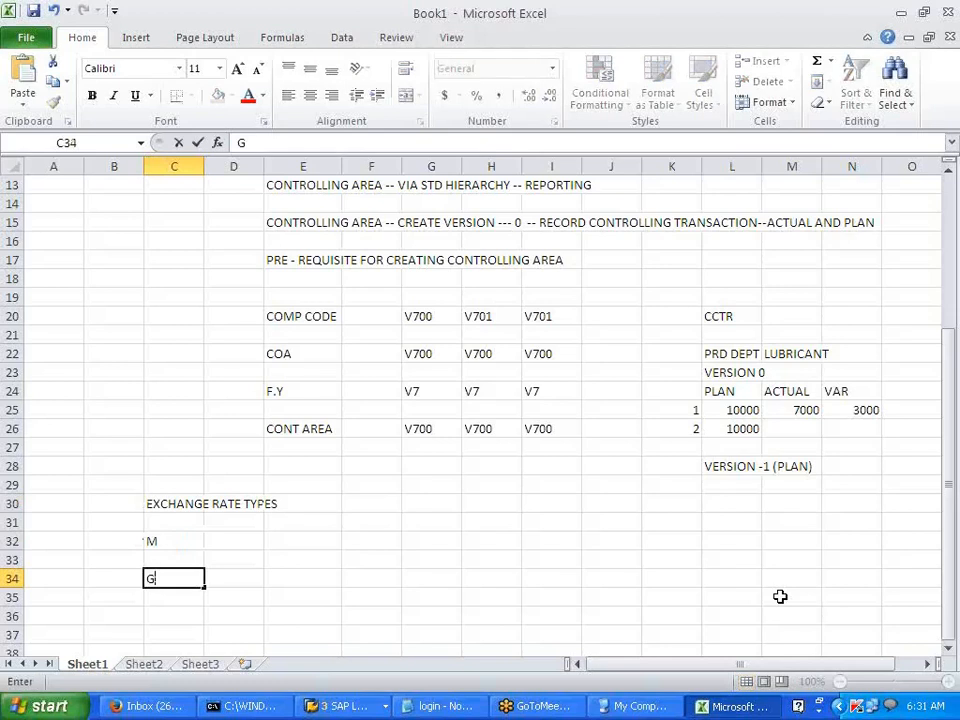
key(Return)
key(Return)
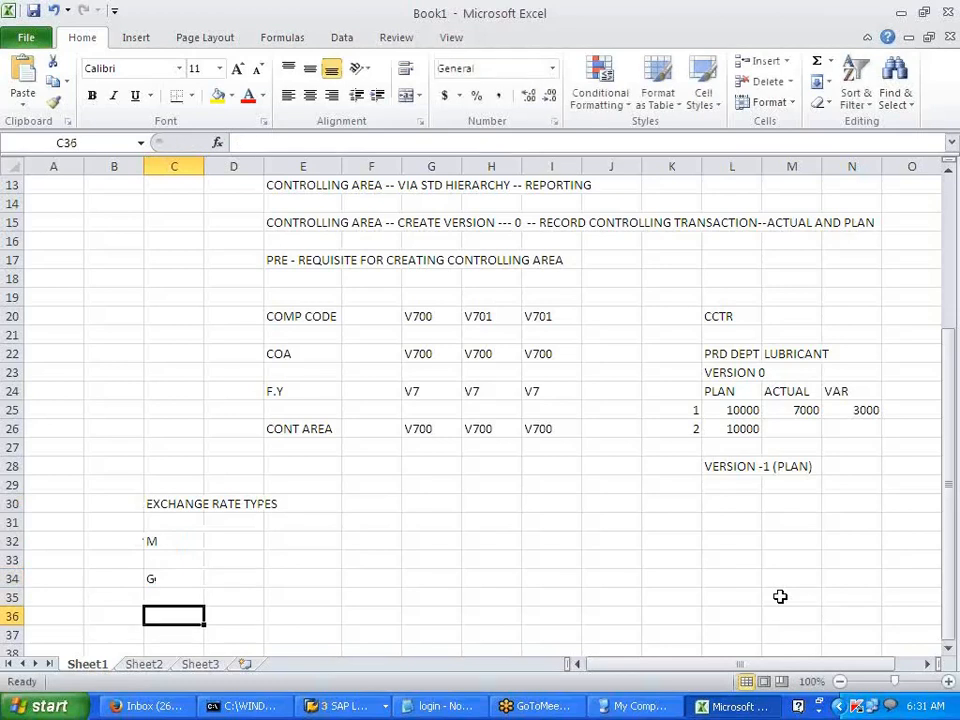
text(B)
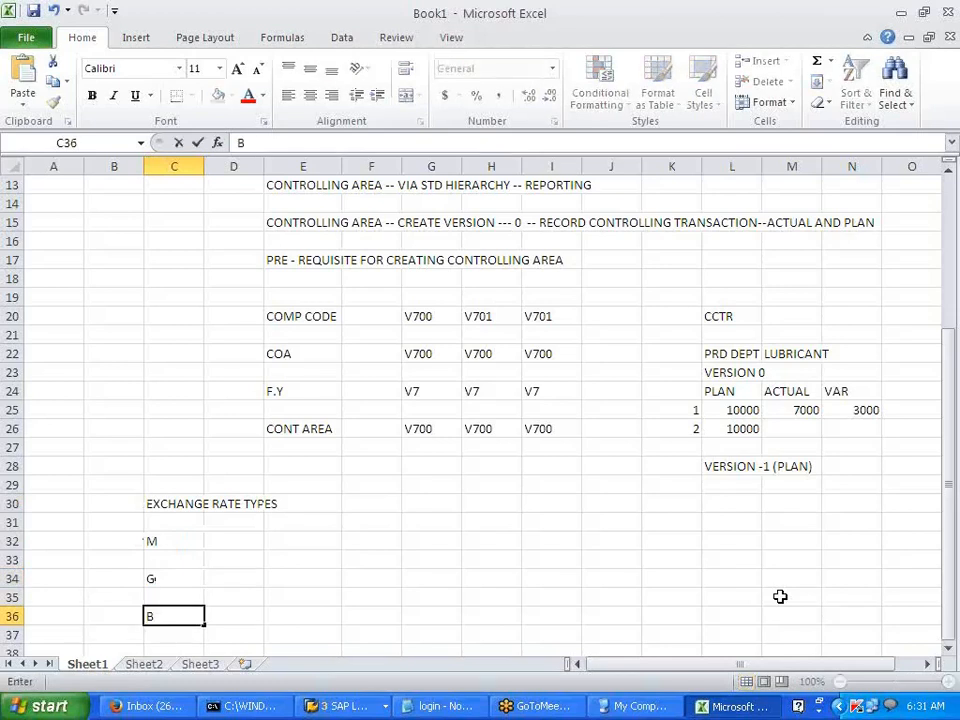
key(Return)
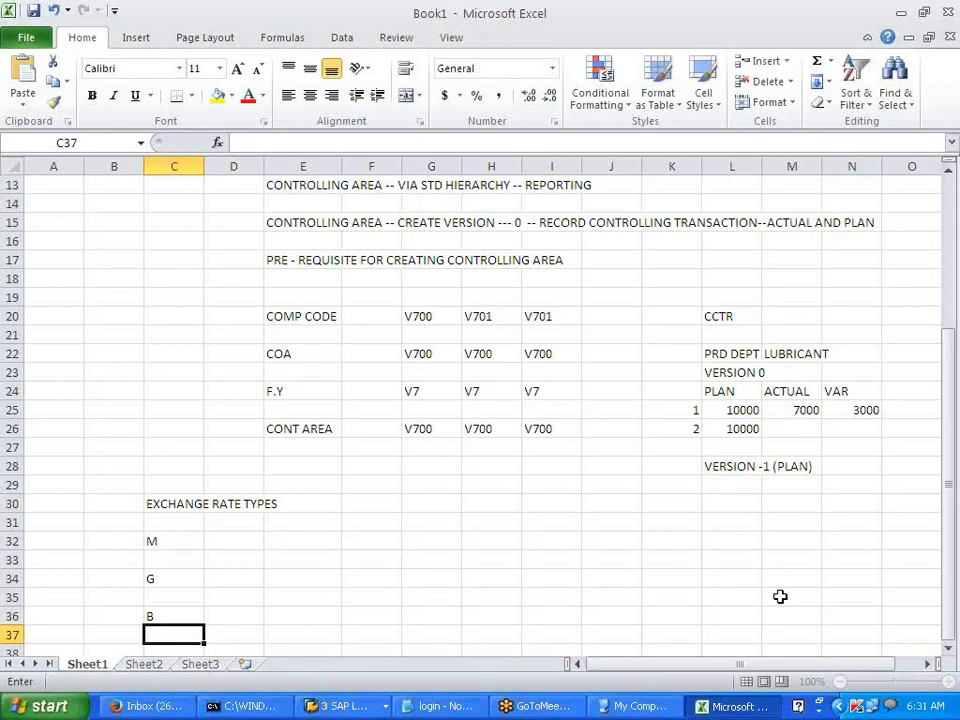
key(Return)
text(P)
- Mark rate type M as FI in D32 and P as CO in D38
click(491, 541)
click(238, 521)
text(FI)
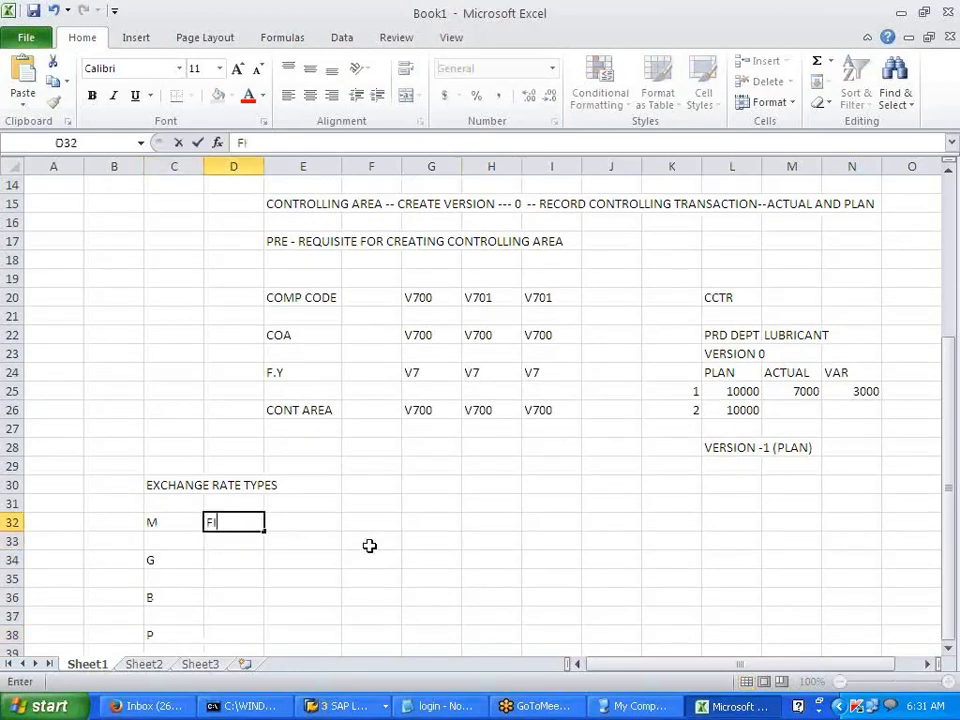
click(249, 634)
text(CO)
click(371, 616)
click(259, 524)
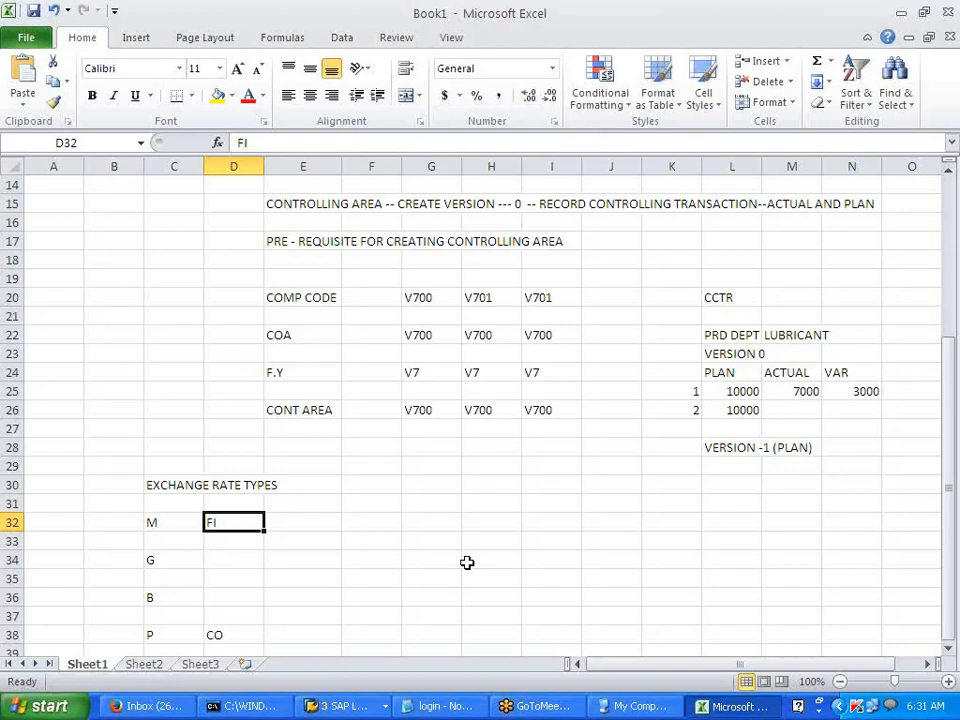
click(180, 634)
click(248, 634)
click(172, 636)
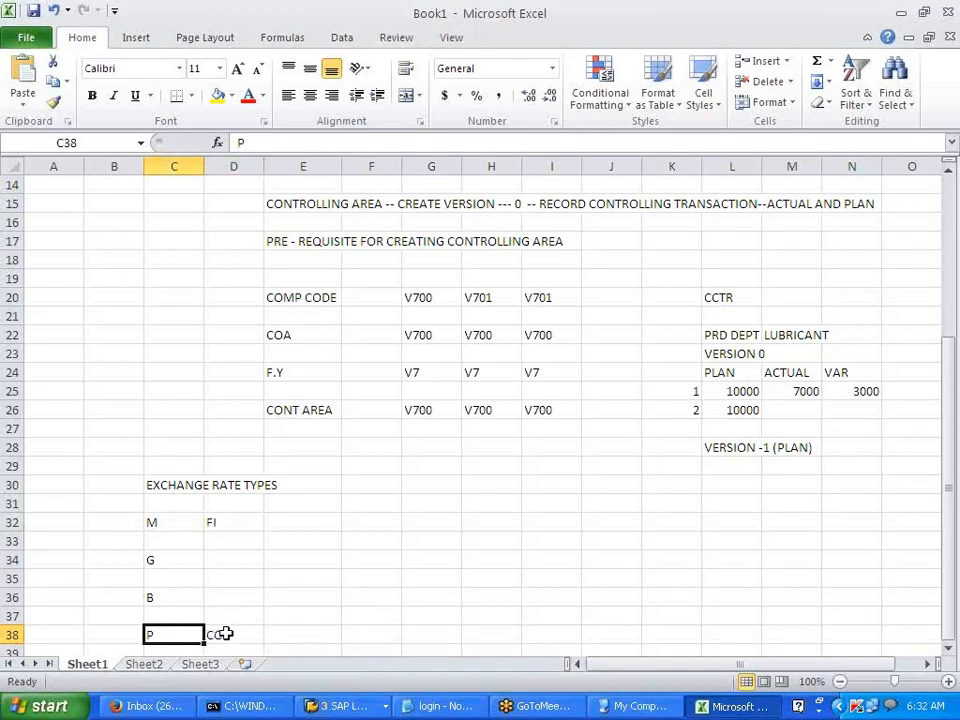
drag(197, 634, 212, 634)
key(alt+Tab)
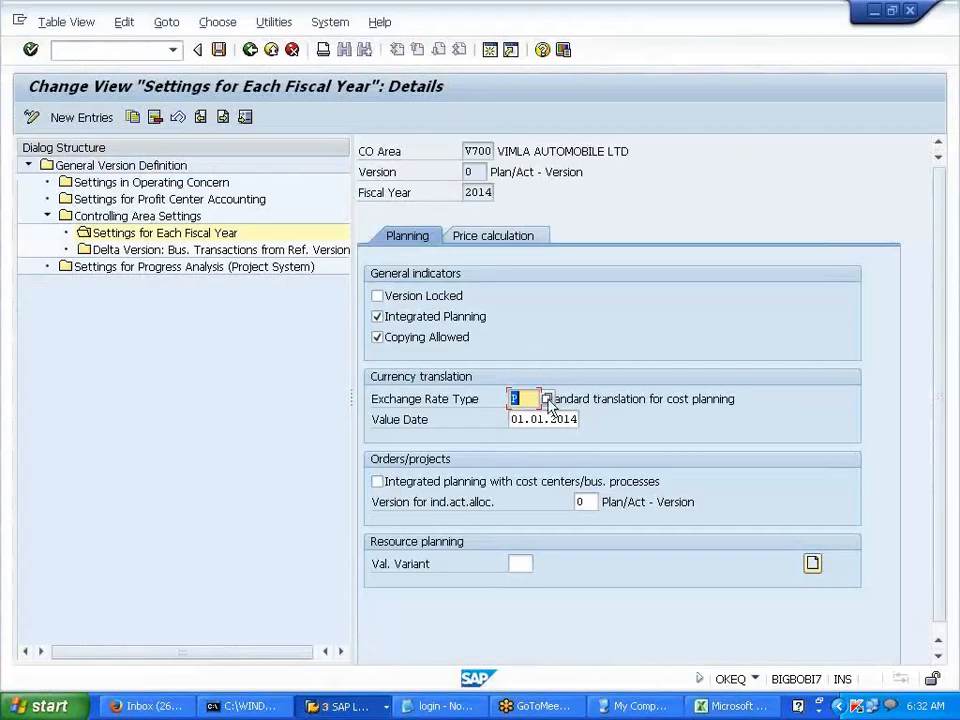
- Save the fiscal-year version settings under the customizing request and return to Easy Access
click(219, 49)
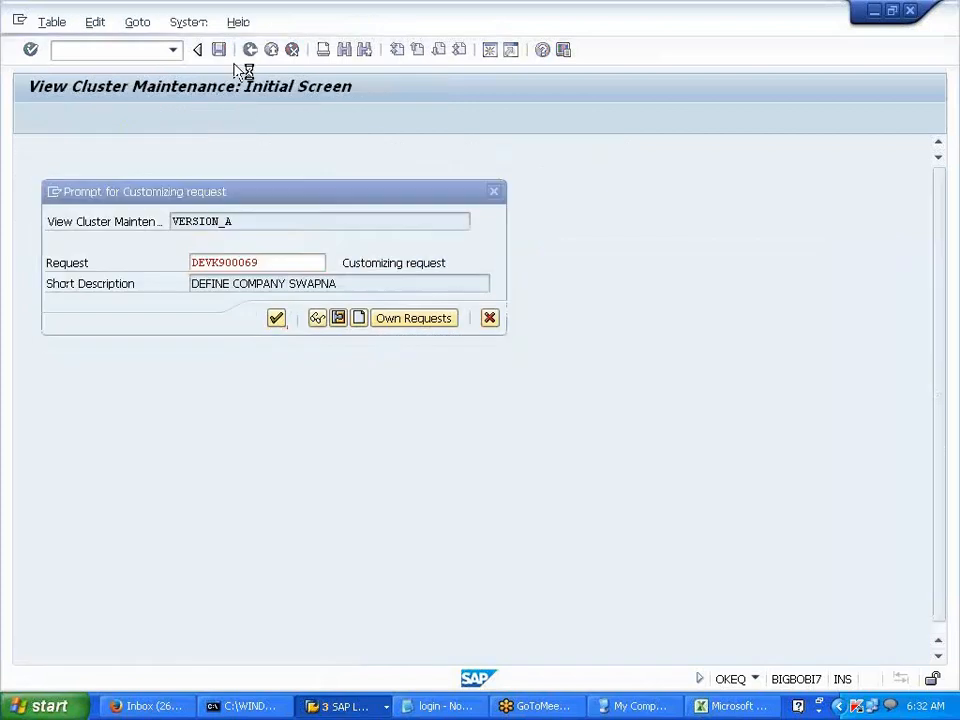
key(Return)
click(250, 49)
click(250, 50)
click(250, 50)
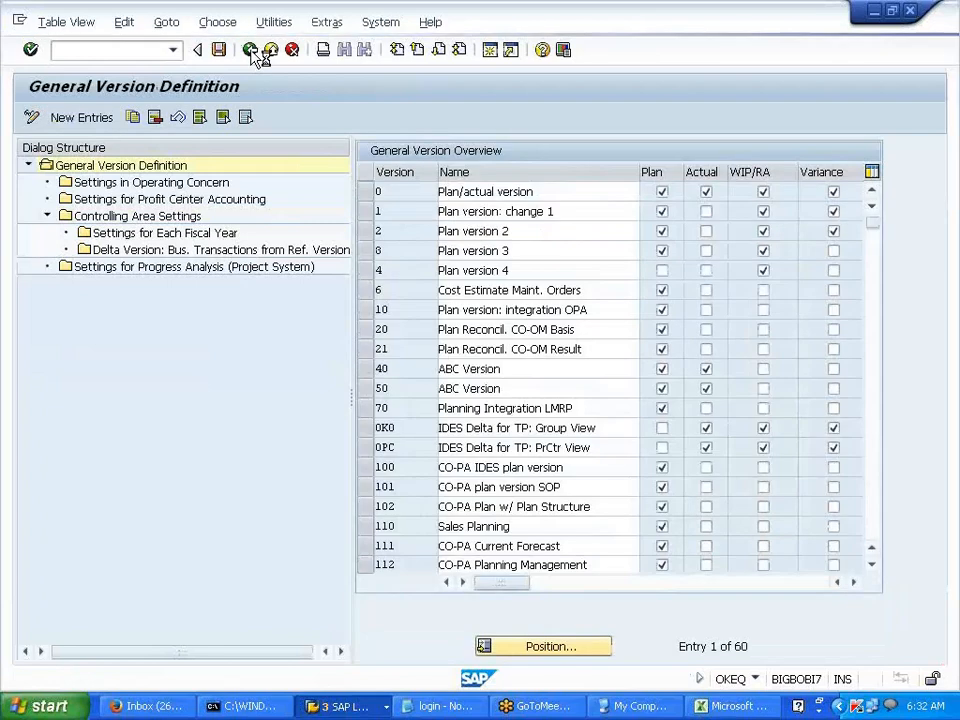
click(251, 50)
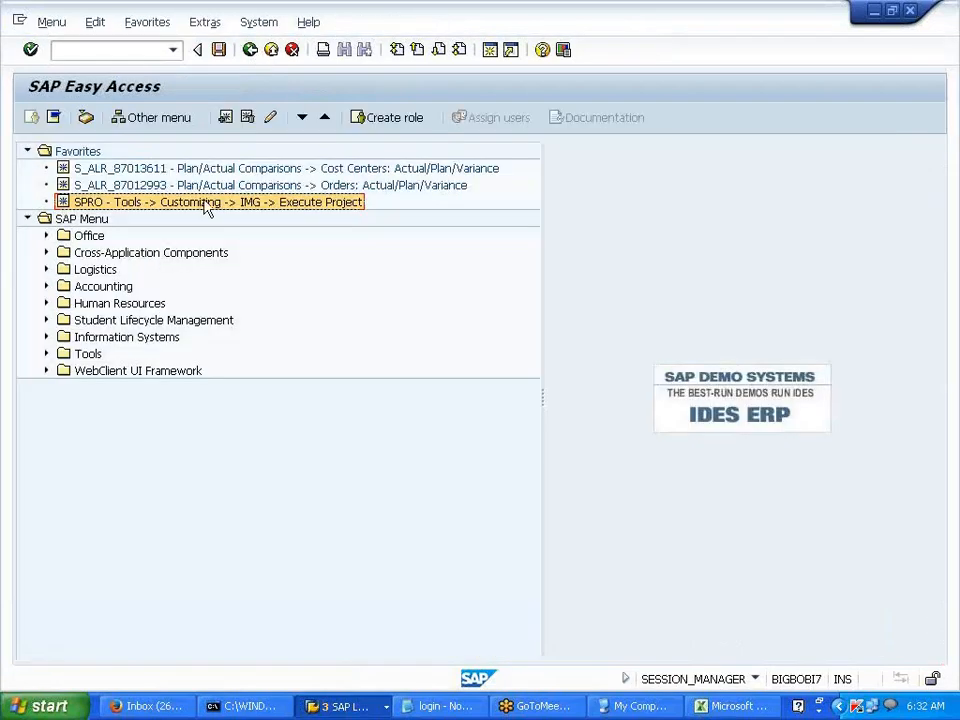
- Open the SAP Reference IMG from the SPRO favourite and expand Financial Accounting
double_click(206, 201)
click(128, 125)
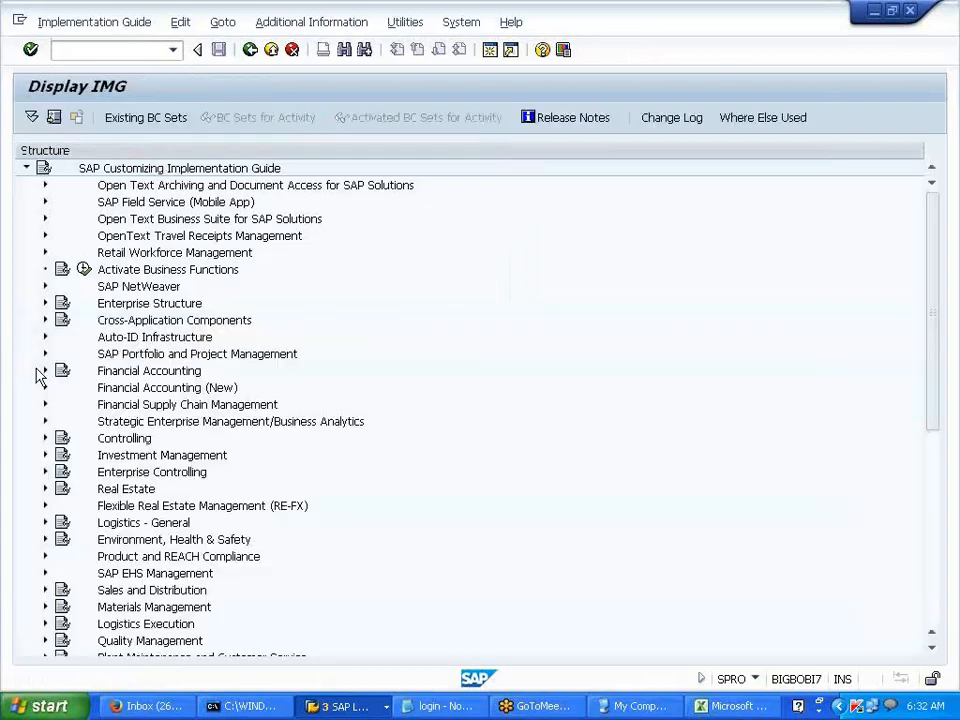
click(43, 371)
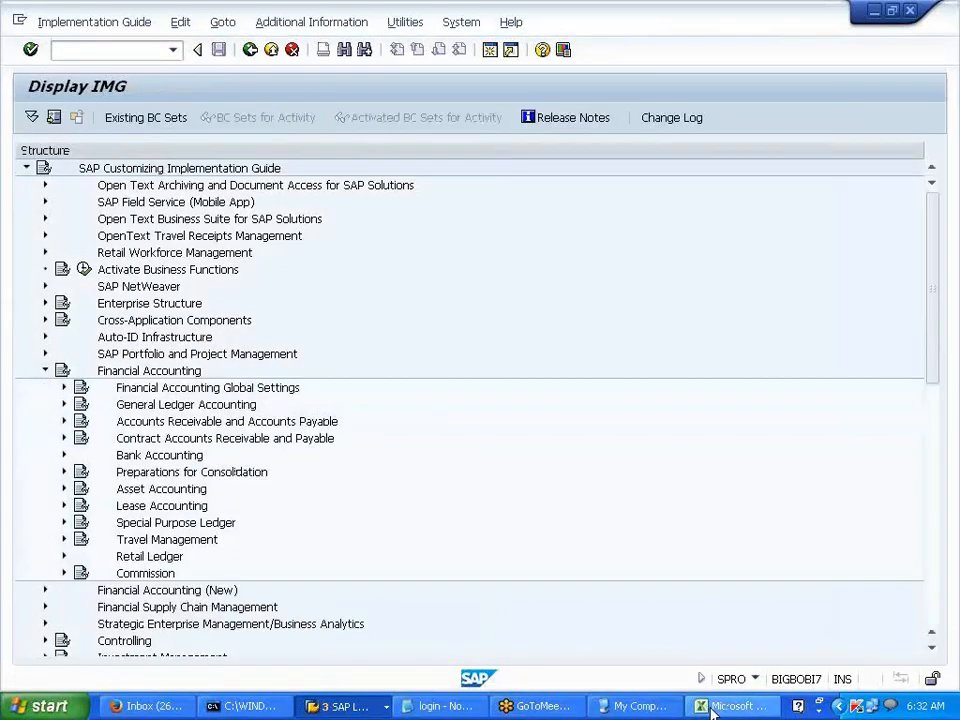
click(712, 707)
- Add a COST ELEMENT heading in G40 and an E42 note that FI-to-CO data flows through cost elements
click(442, 504)
scroll(671, 429, down, 2)
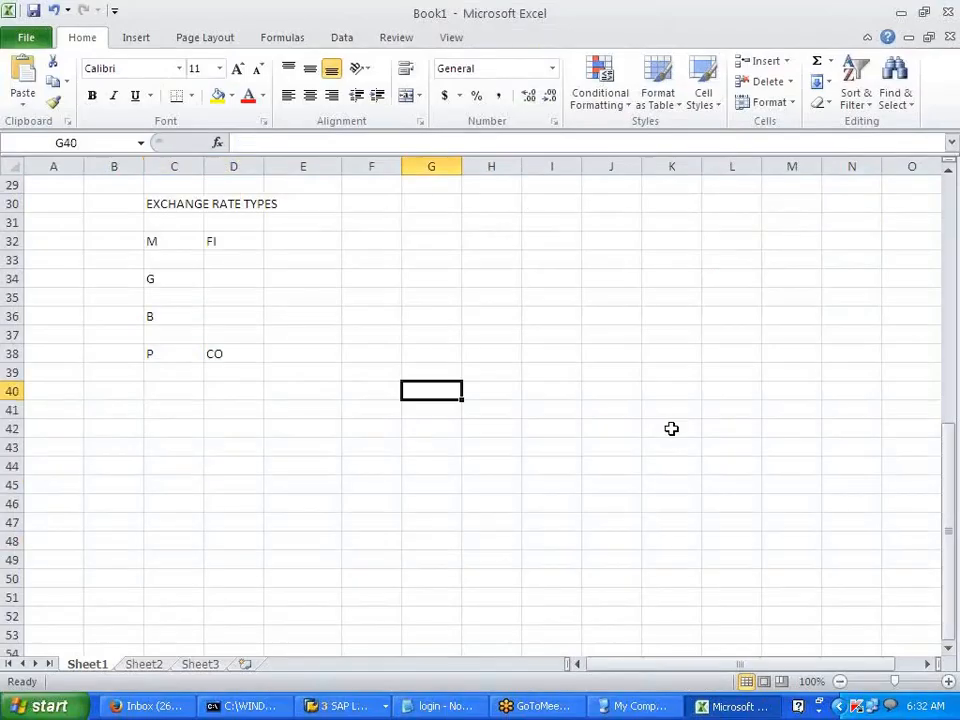
text(COST ELEMENT)
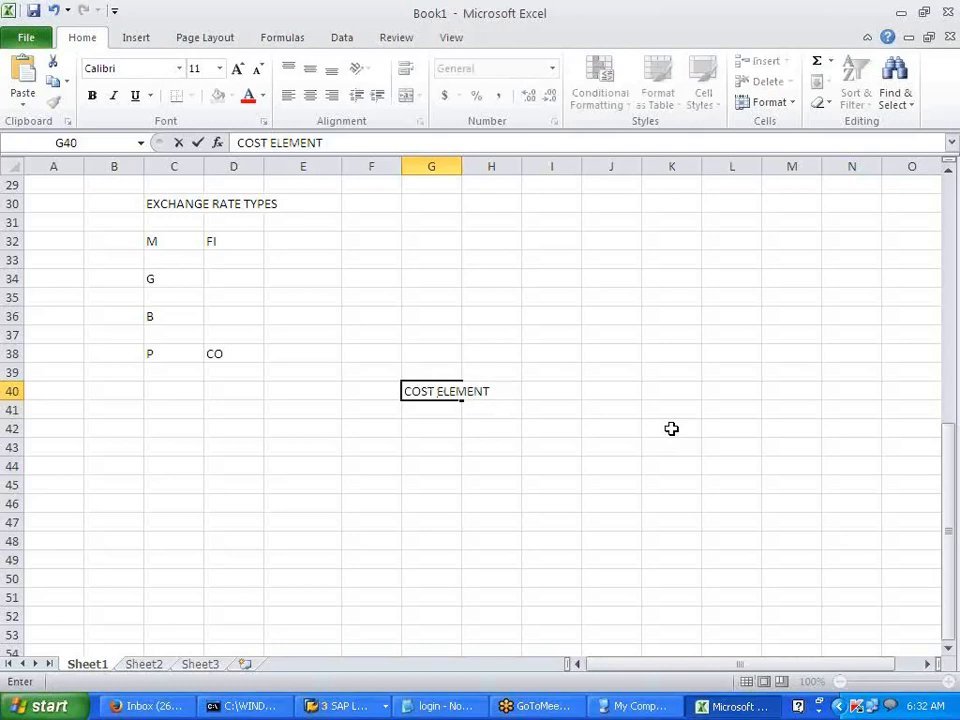
key(Return)
key(Return)
key(Left)
key(Left)
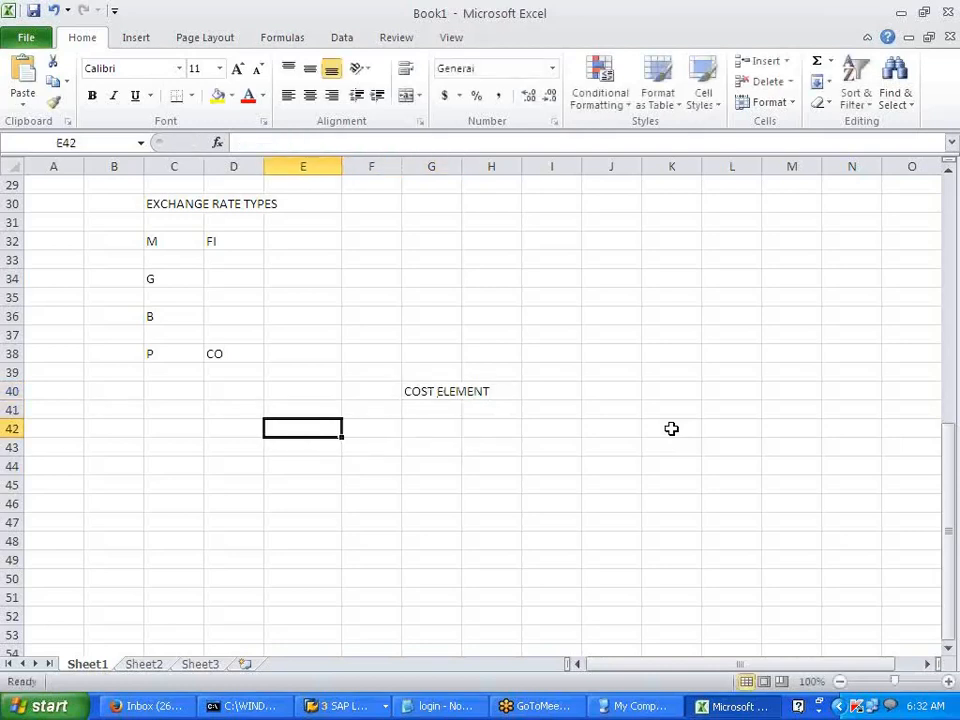
text(IF THE DATA)
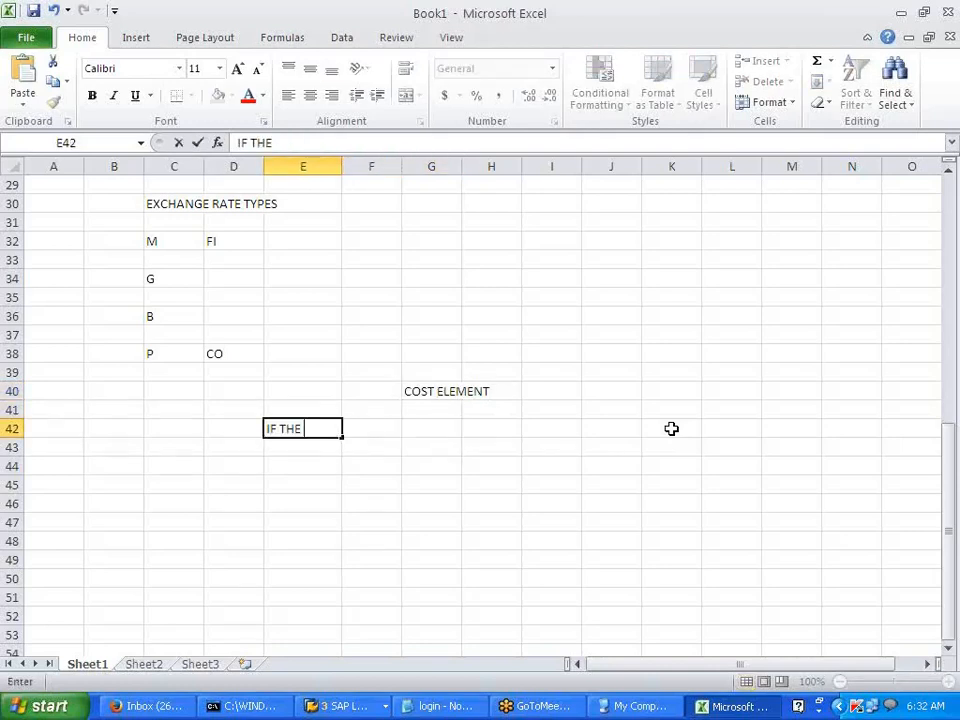
text(AS )
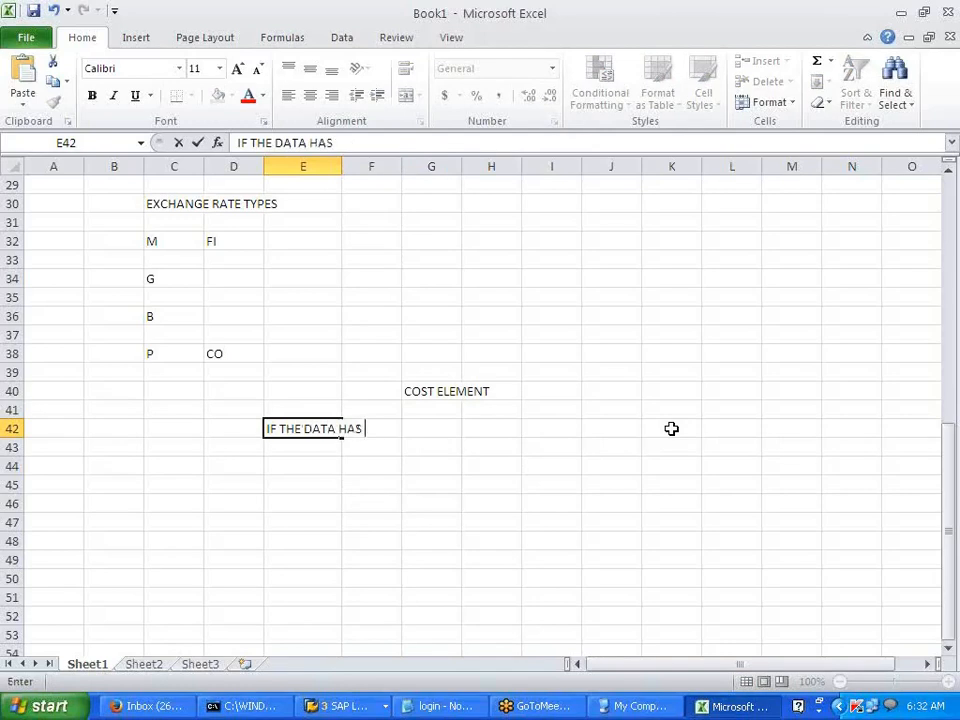
text(TO FLOW F)
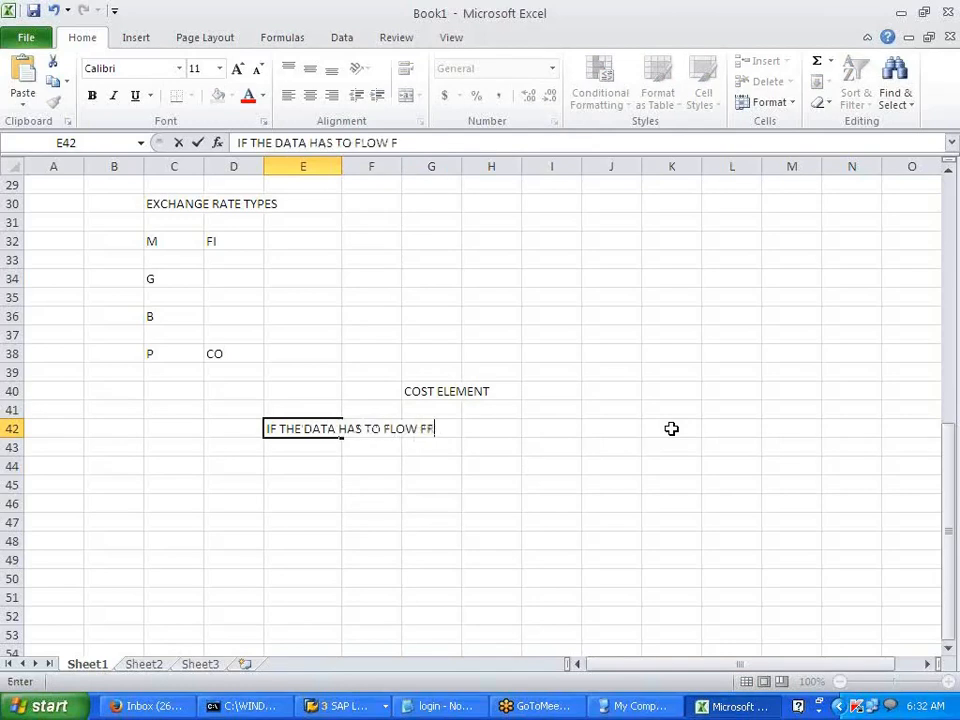
text(ROM FI TO )
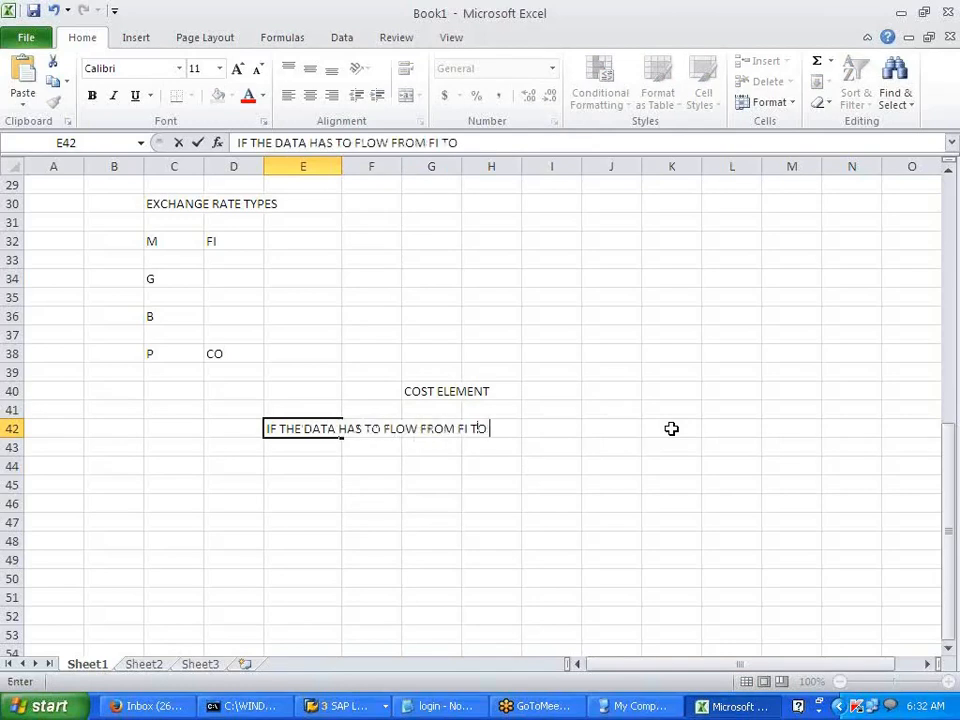
text(CO --- FLOWS,THROUGH )
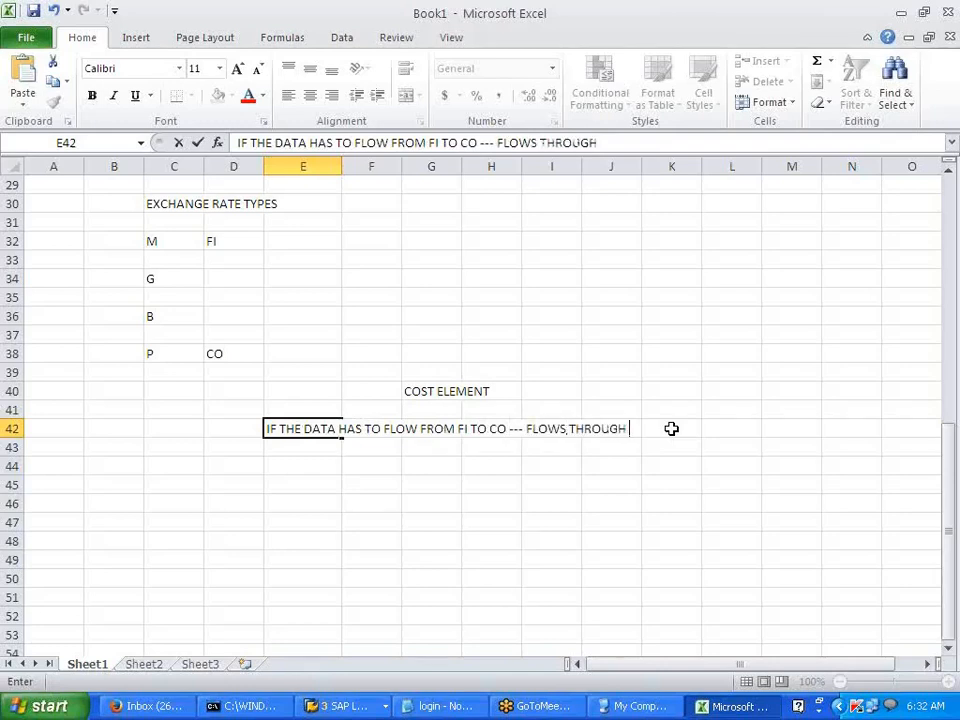
text(COST ELEMENT)
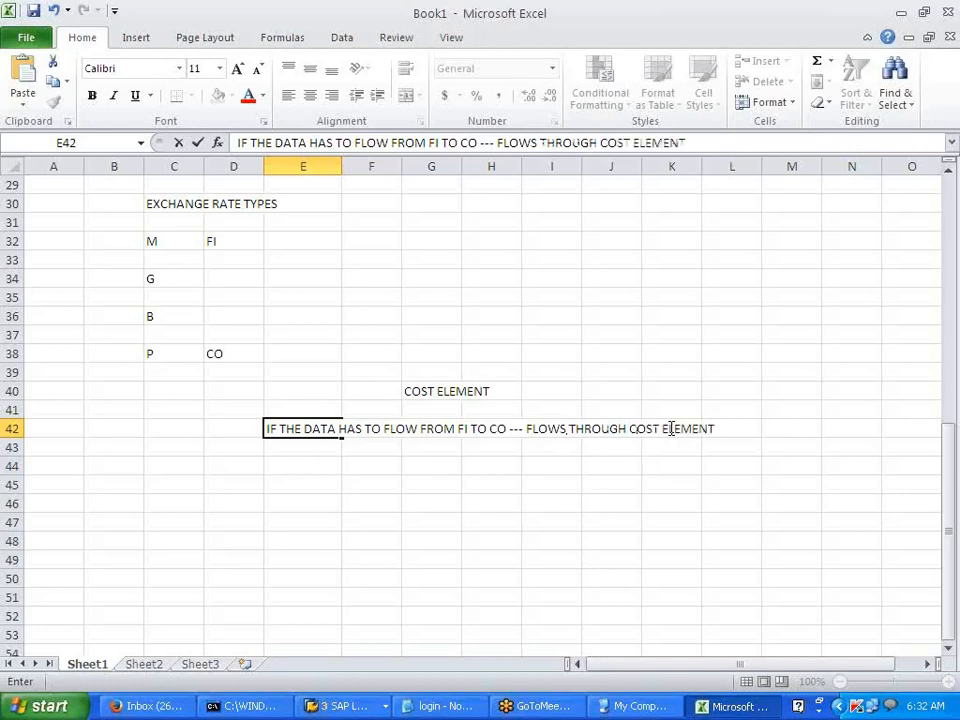
click(589, 508)
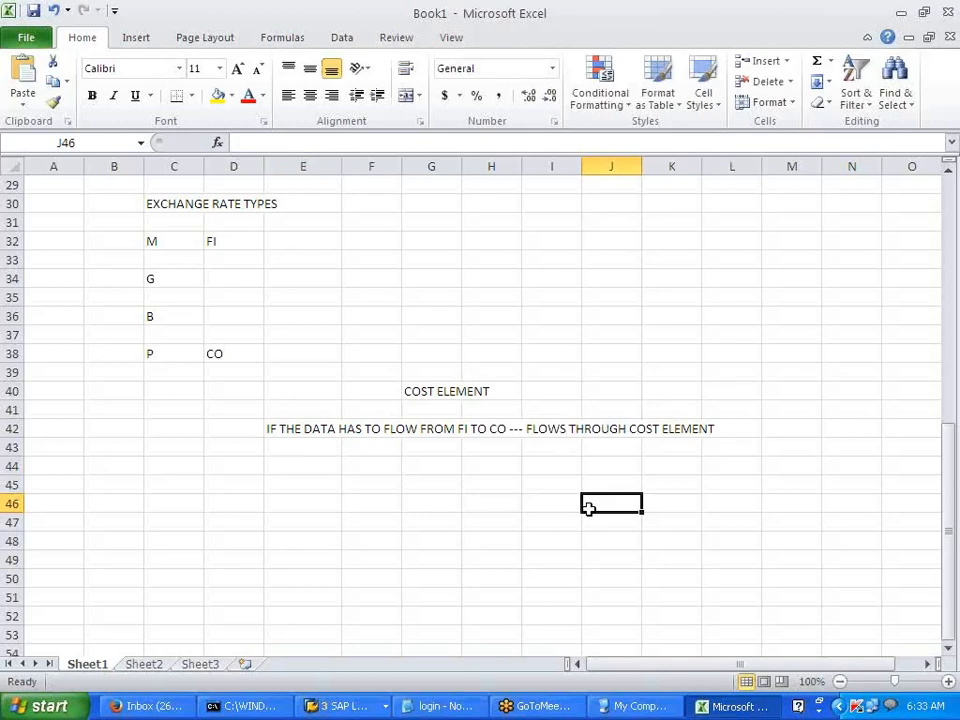
- Add a second COST ELEMENT heading in G44 with PRIMARY COST ELMT and SECONDARY COST ELEMENT beneath
click(426, 467)
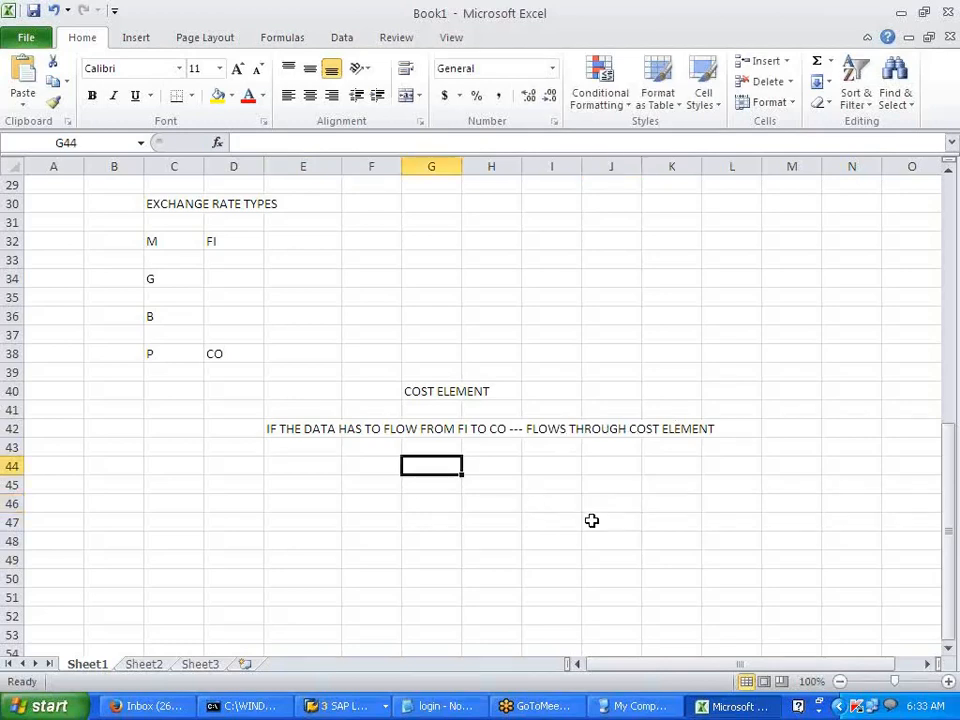
text(COST ELEMENT)
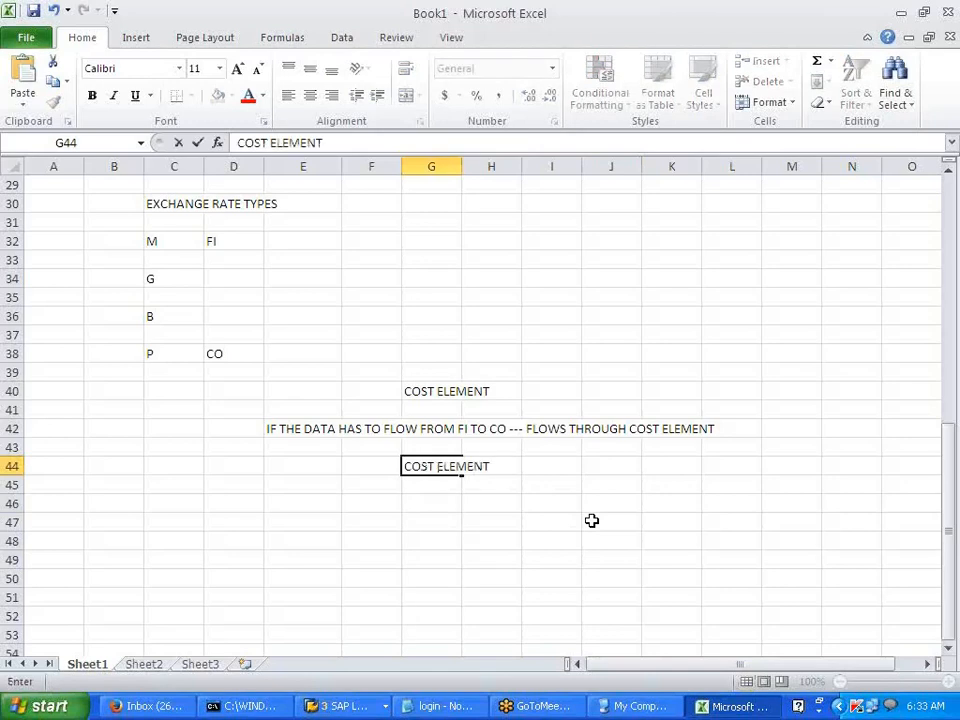
key(Return)
key(Down)
key(Left)
key(Left)
text(PRIMARY )
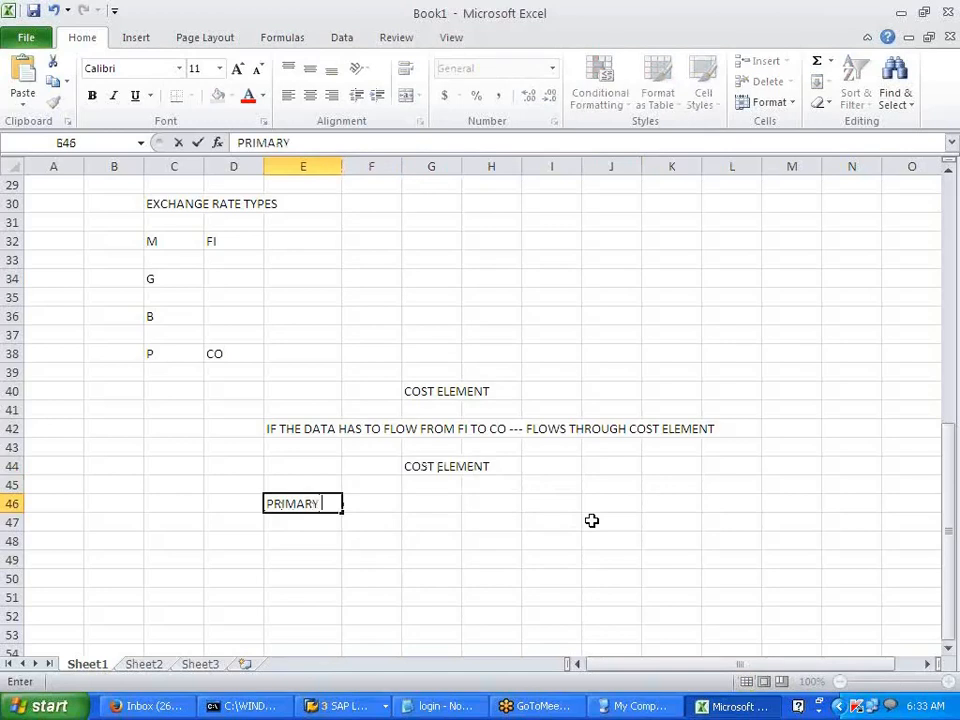
text(COST ELMT)
key(Right)
key(Right)
key(Right)
key(Right)
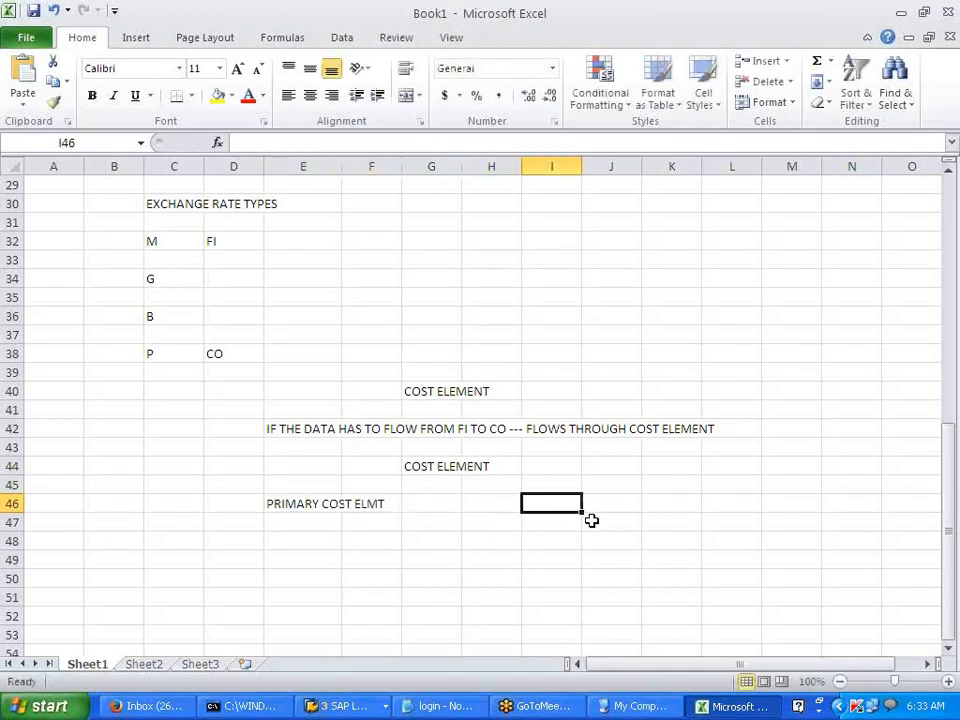
text(SECONDA)
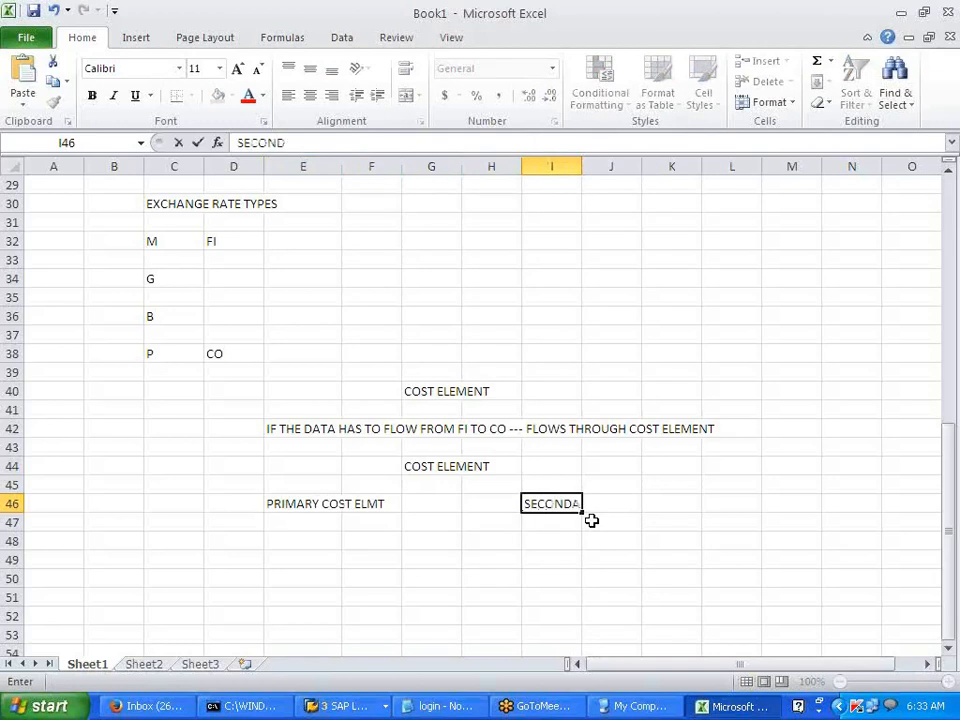
text(RY COST ELEMENT)
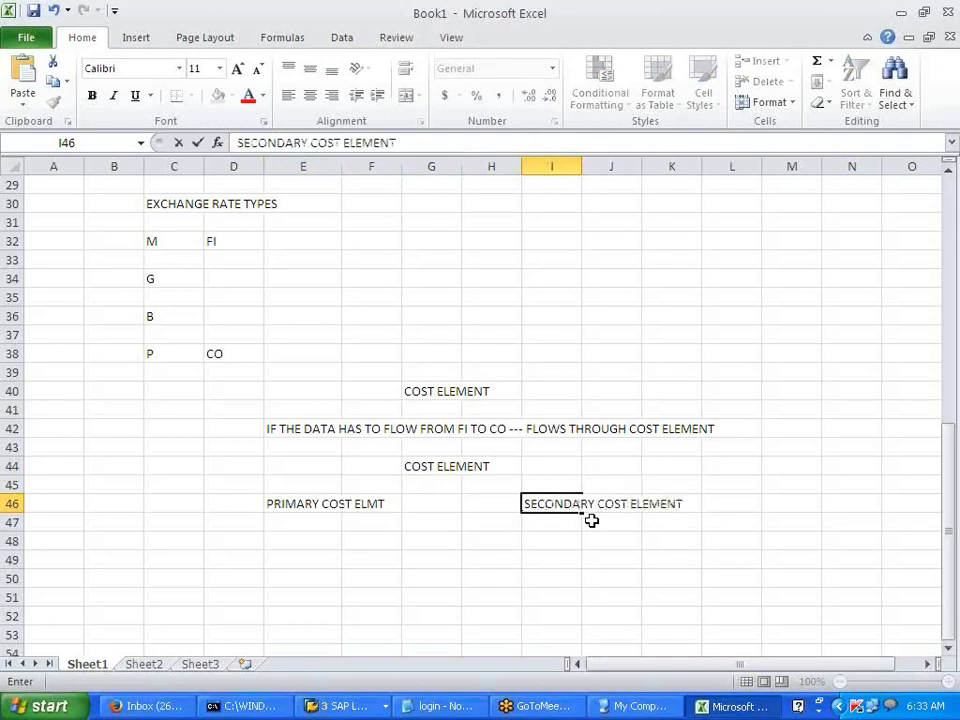
click(561, 560)
click(302, 509)
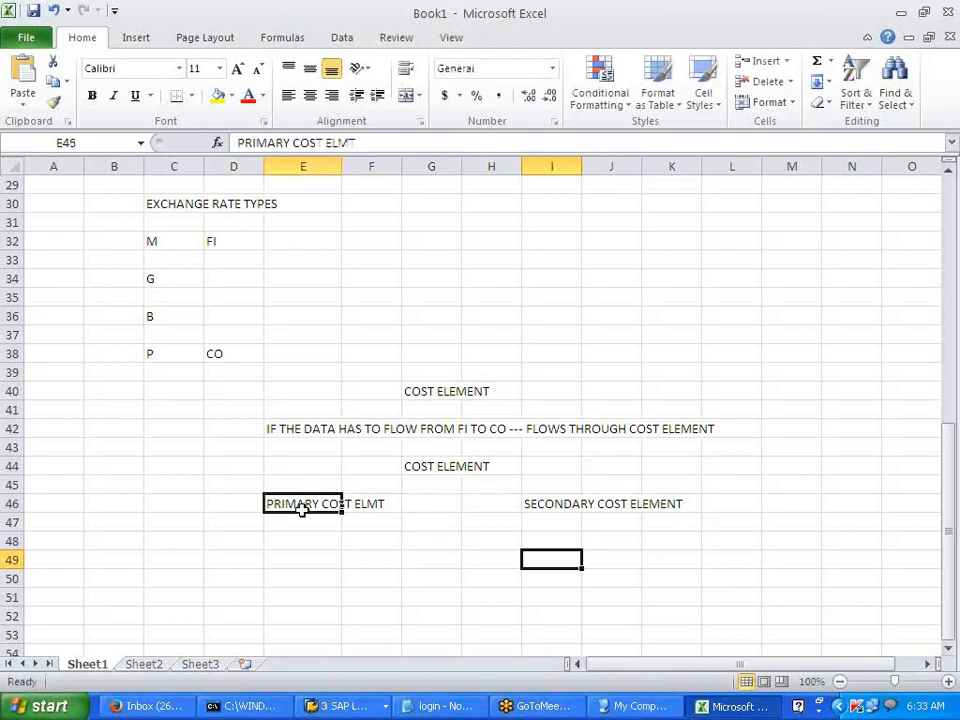
drag(302, 509, 375, 508)
click(366, 544)
click(291, 540)
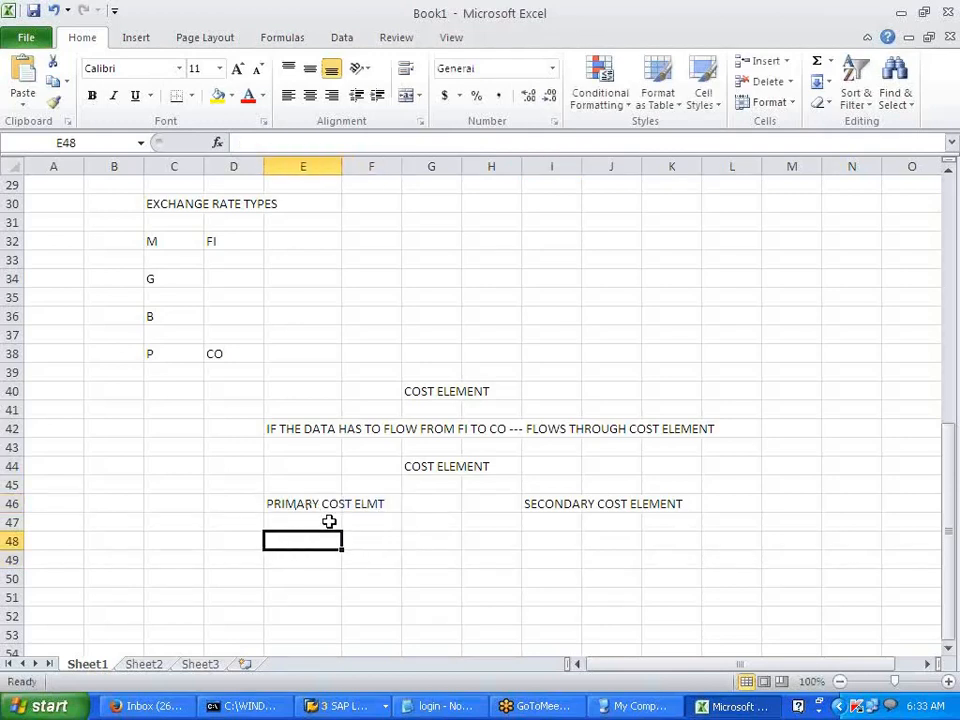
- Label row 48 with REV in D48 and EXPS in F48
click(229, 540)
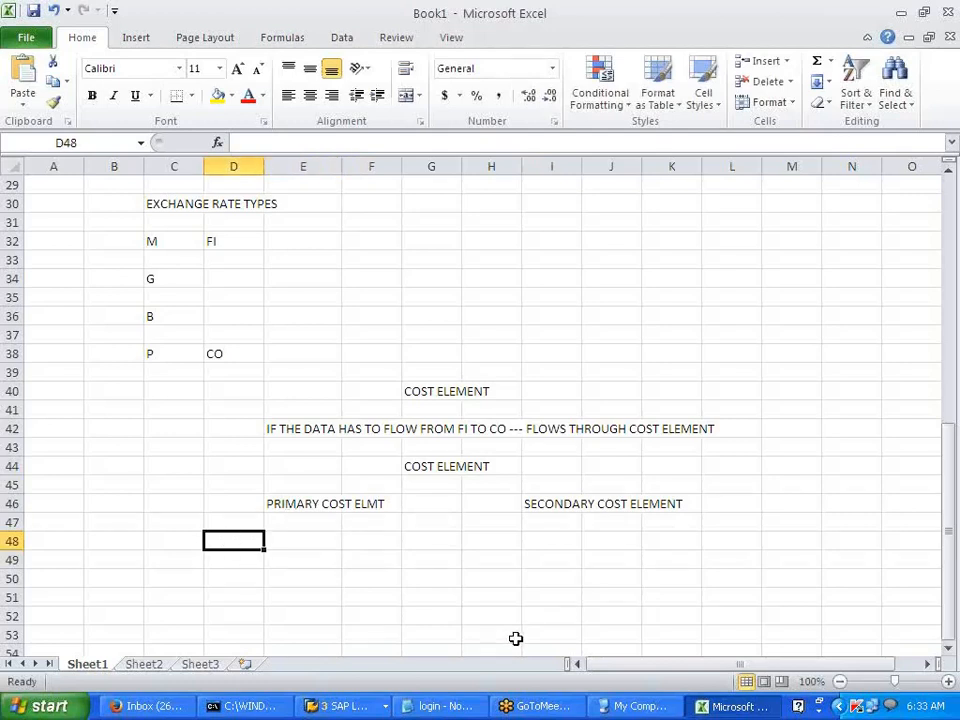
text(RVE)
key(BackSpace)
key(BackSpace)
text(EV)
key(Tab)
key(Tab)
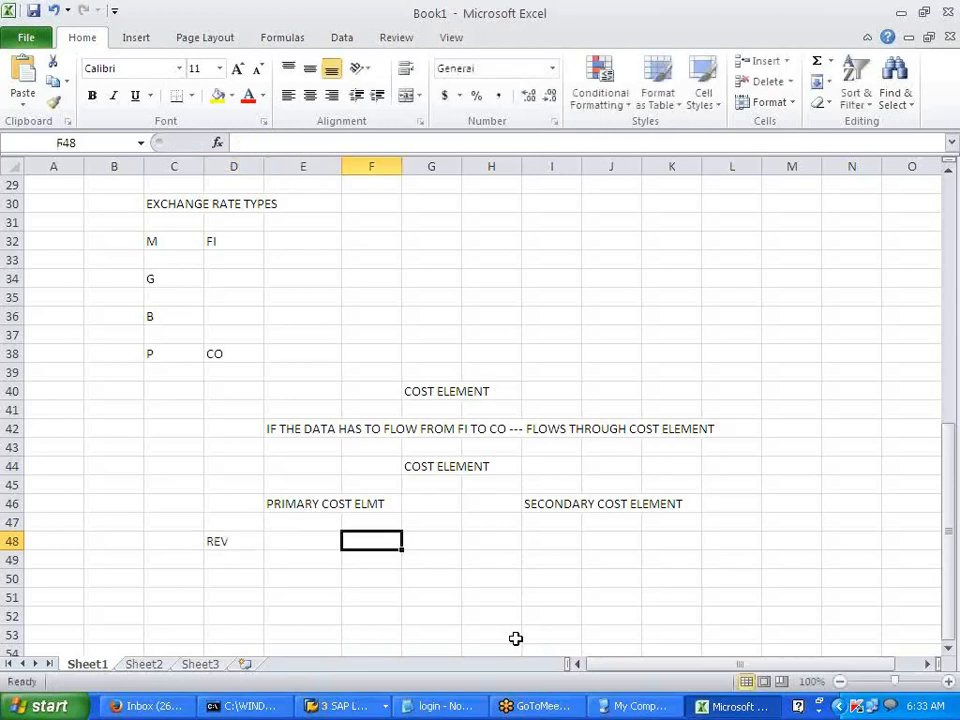
key(BackSpace)
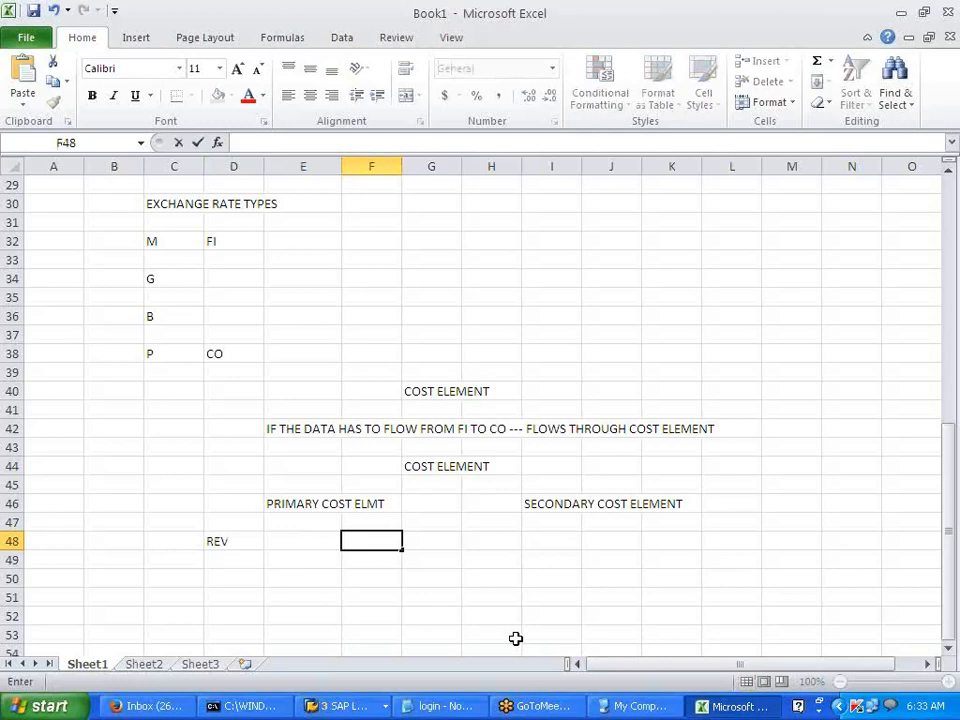
key(shift+Tab)
key(shift+Tab)
key(BackSpace)
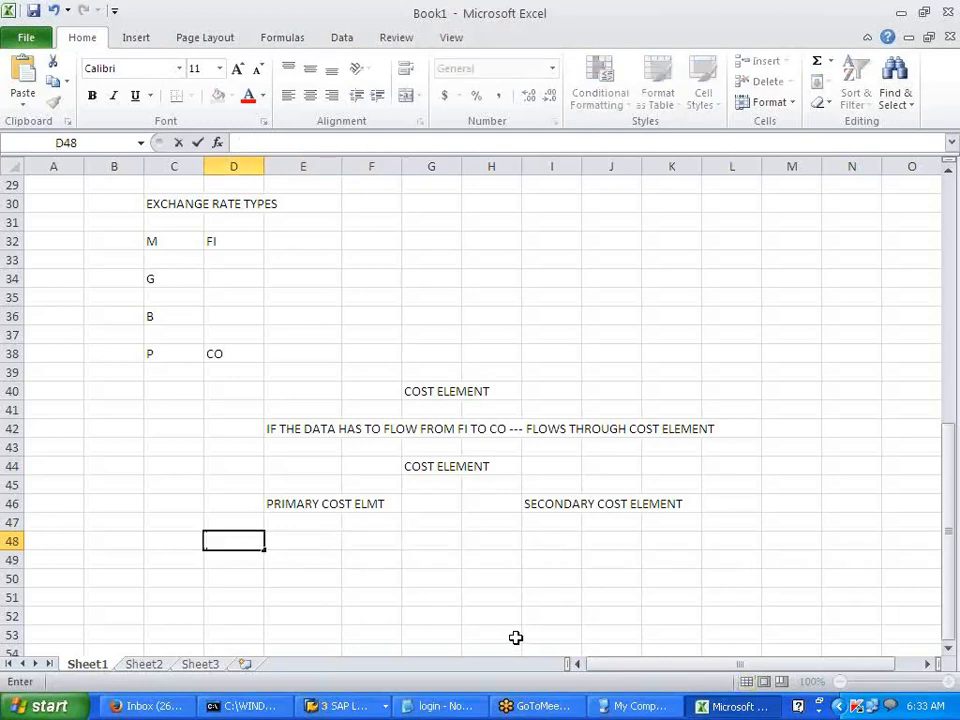
click(514, 637)
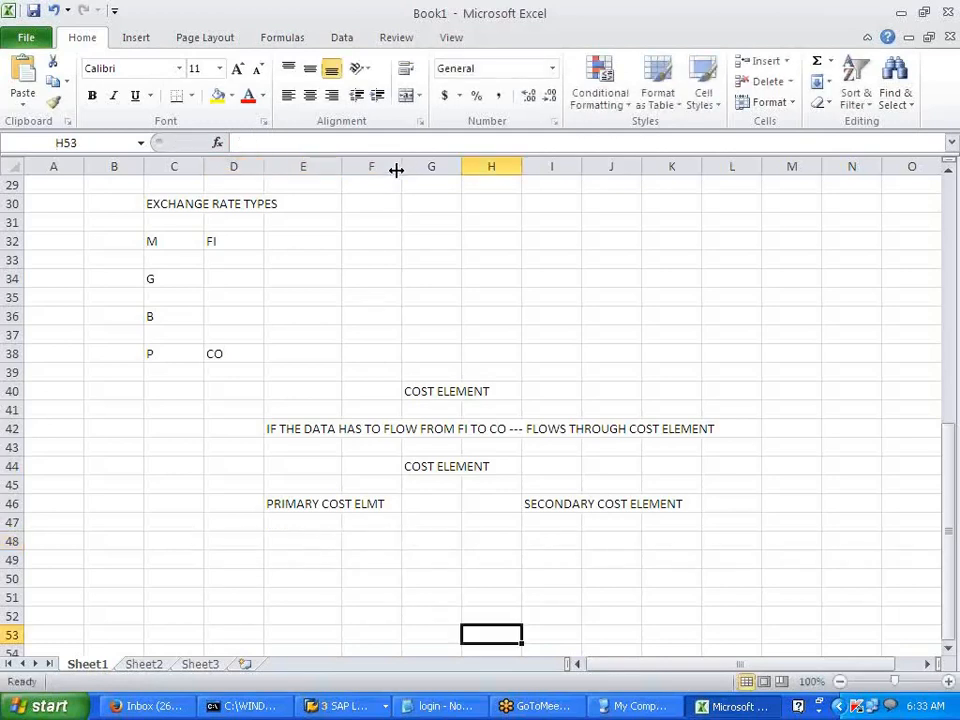
click(251, 545)
text(SALES)
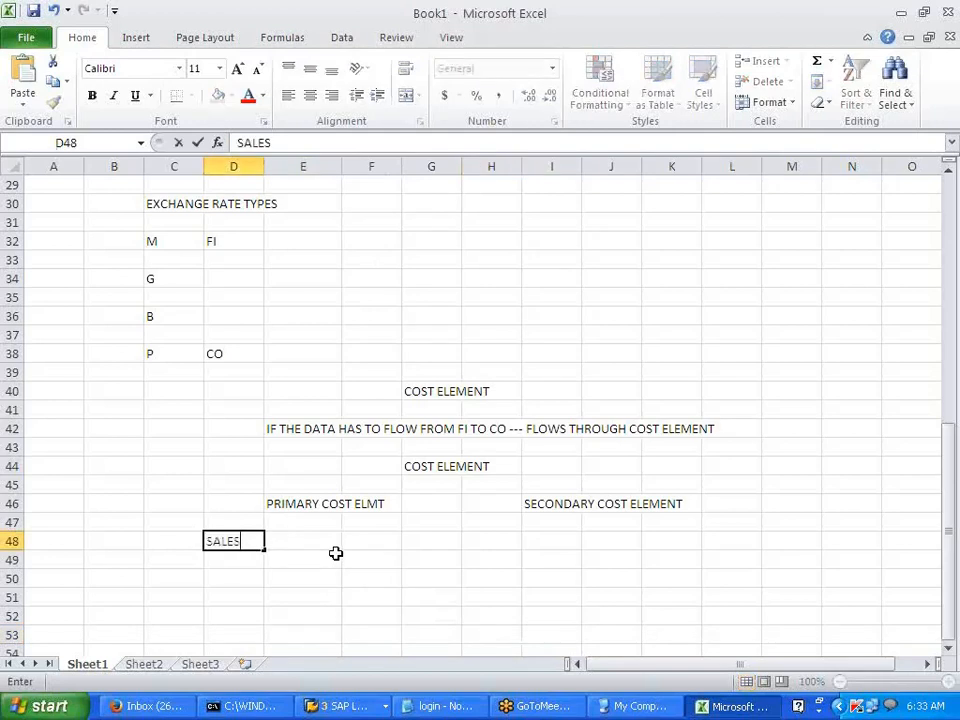
key(Tab)
key(Left)
key(BackSpace)
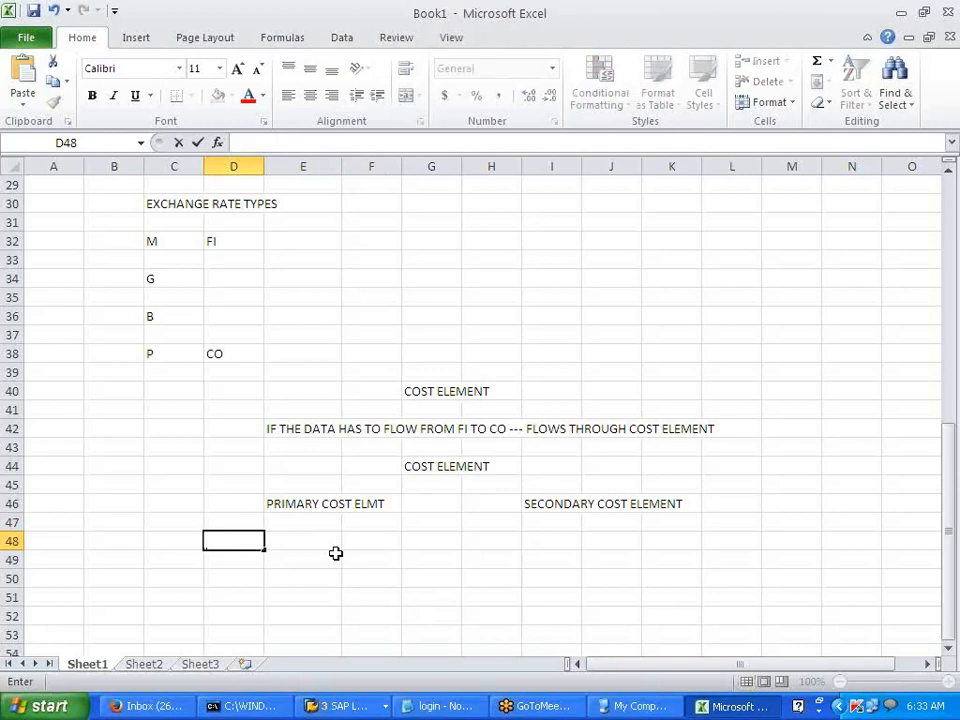
text(REV)
key(Tab)
key(Right)
text(EXPS)
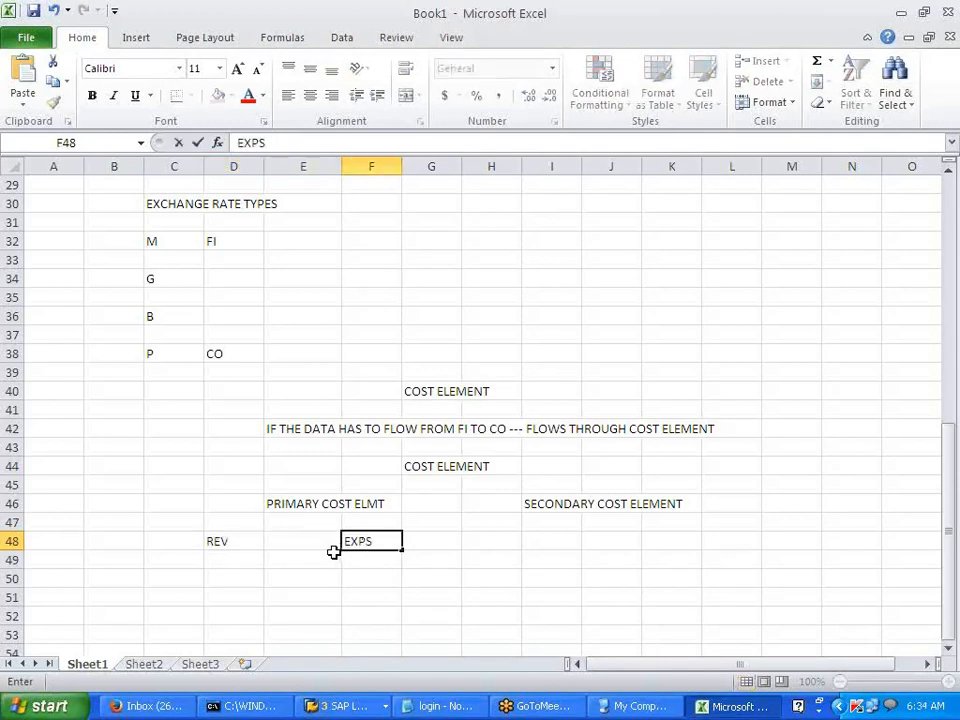
click(333, 556)
click(308, 618)
click(216, 545)
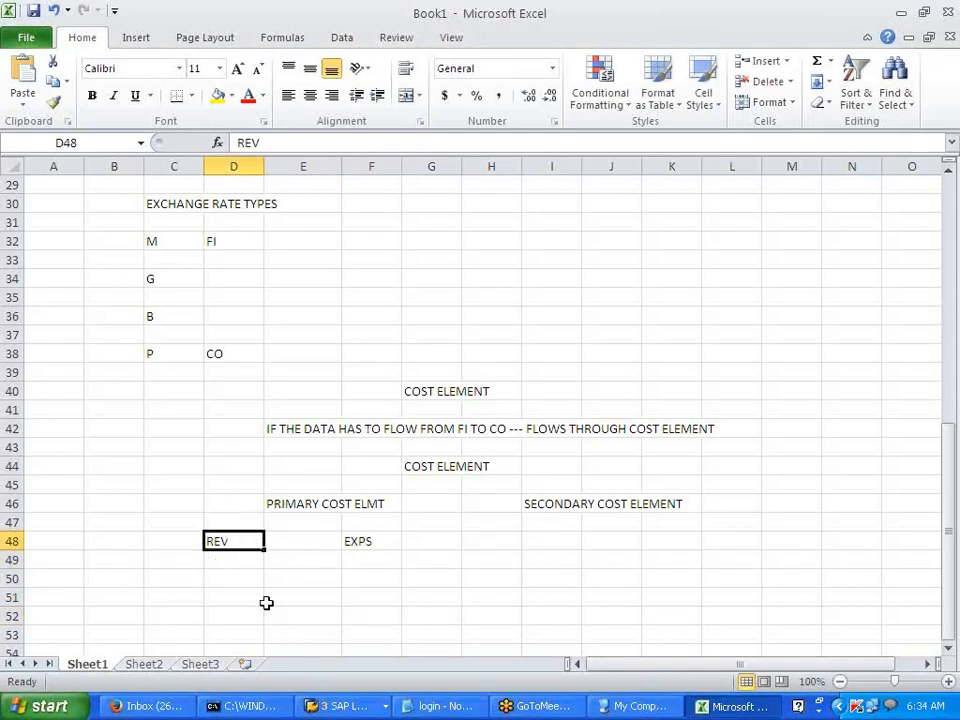
- Enter CATEGORY in C50 and 11 in D50, widening column C to fit
click(223, 580)
text(11)
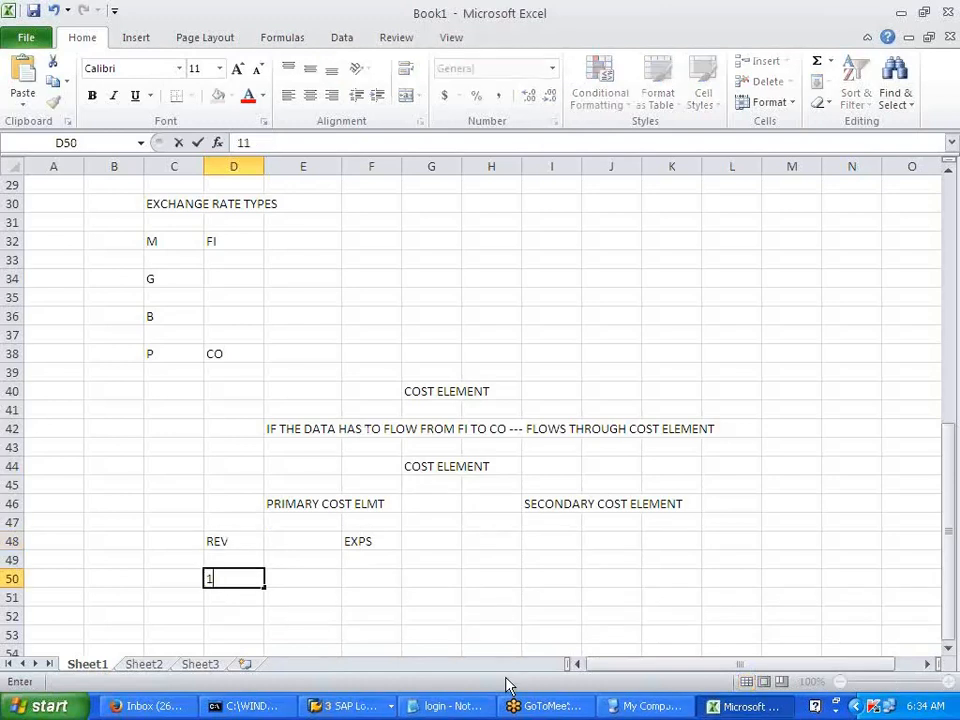
click(223, 602)
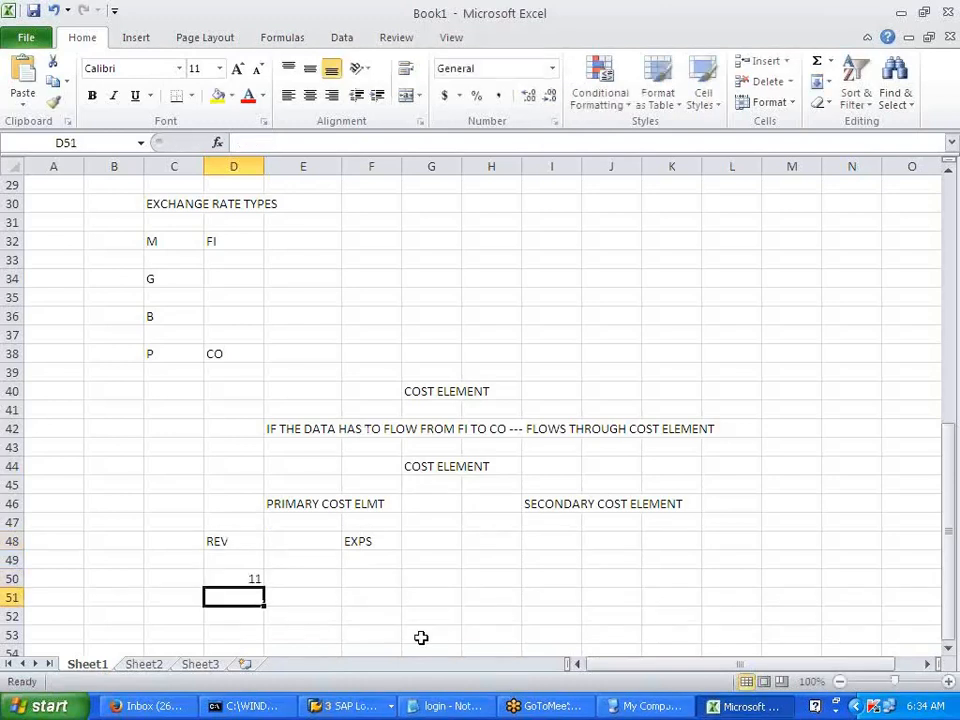
text(1)
key(BackSpace)
click(372, 580)
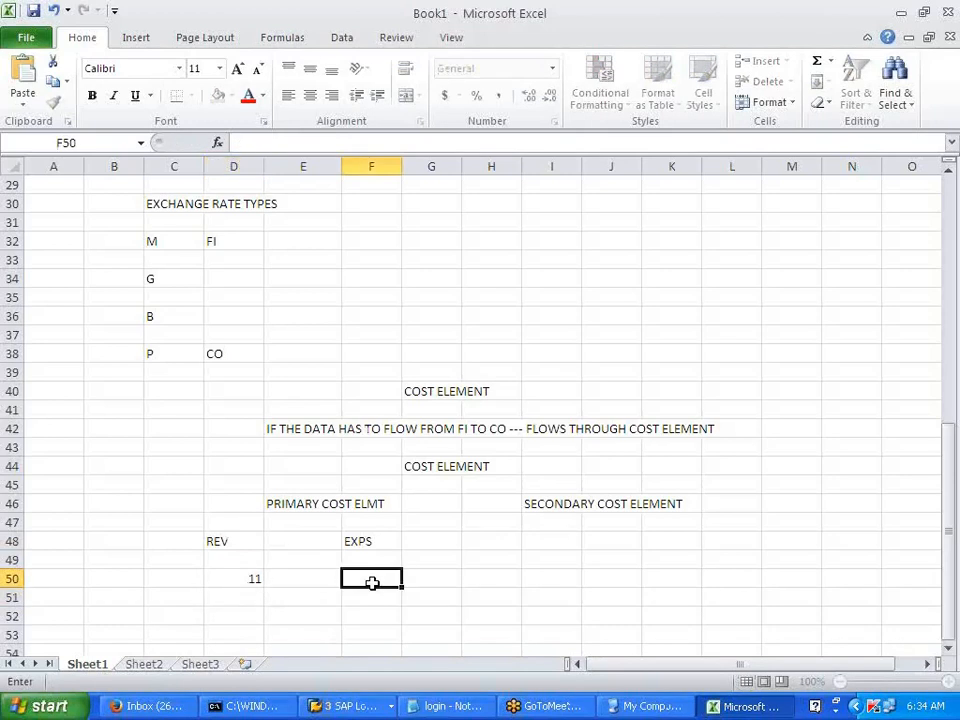
click(159, 581)
text(ACTEGORY)
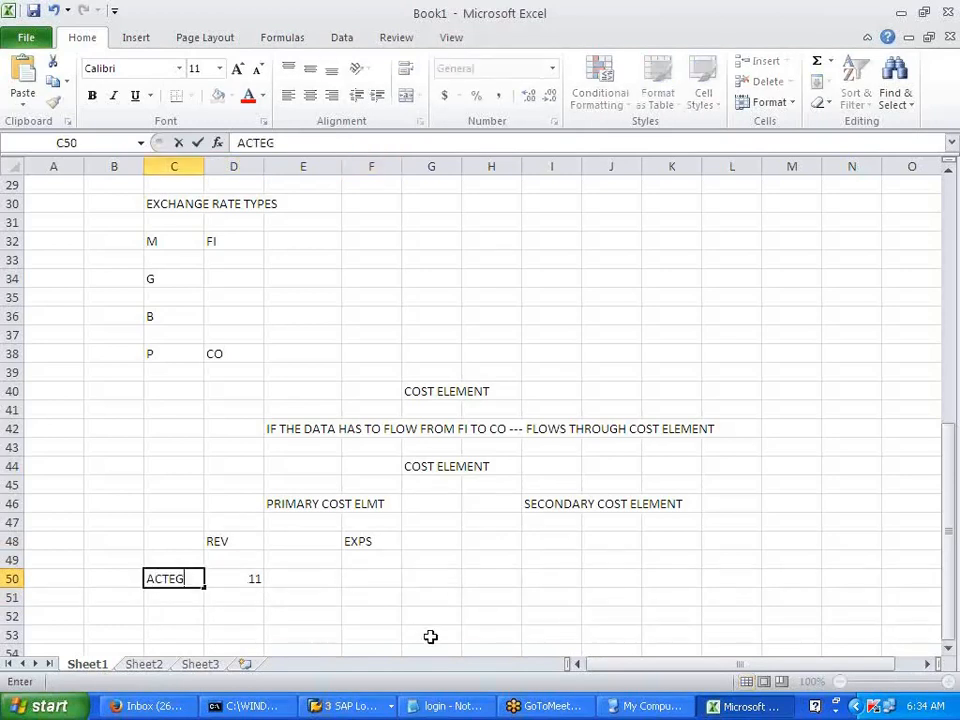
key(BackSpace)
key(BackSpace)
key(BackSpace)
key(BackSpace)
key(BackSpace)
key(BackSpace)
key(BackSpace)
key(BackSpace)
text(CATEGORY)
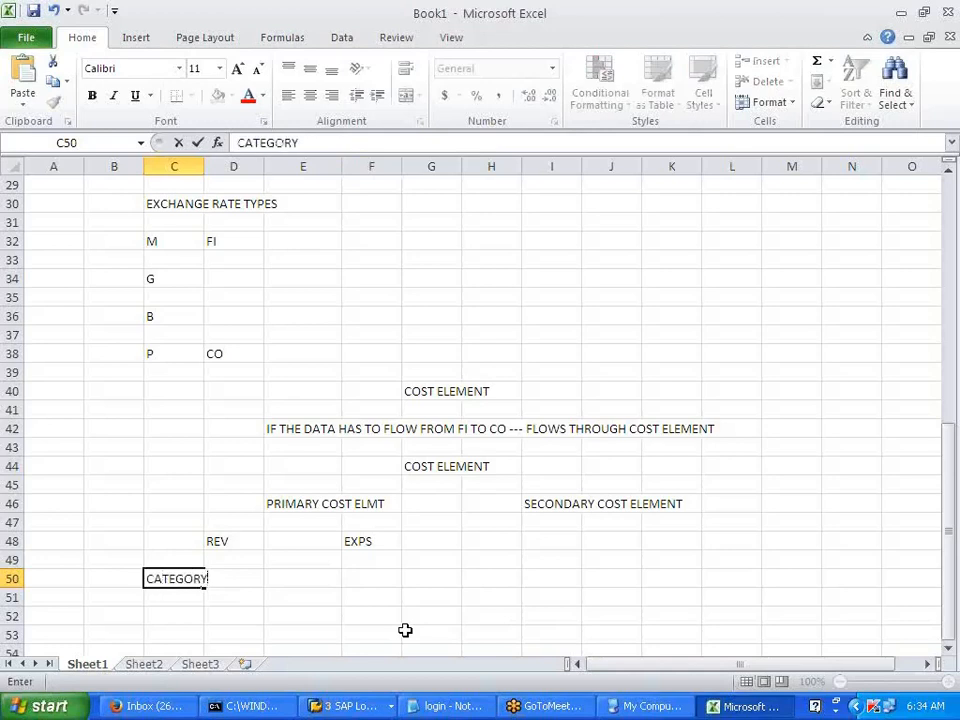
click(405, 630)
click(205, 177)
drag(204, 176, 232, 173)
- Enter '01 as text in F50 under EXPS
key(Right)
scroll(349, 398, down, 4)
click(397, 392)
click(411, 431)
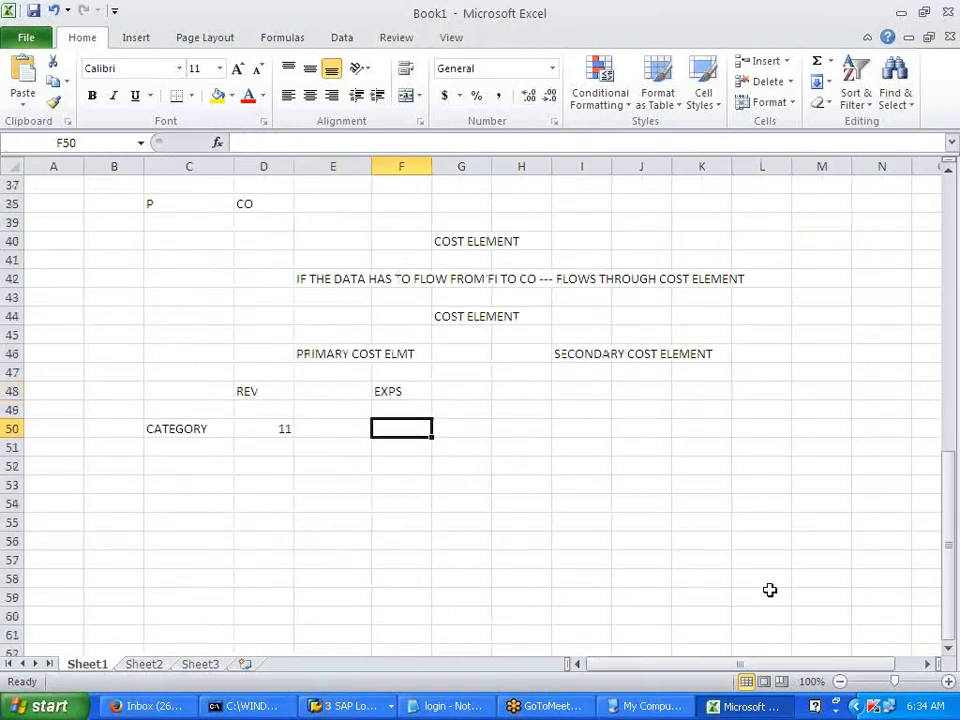
text('01)
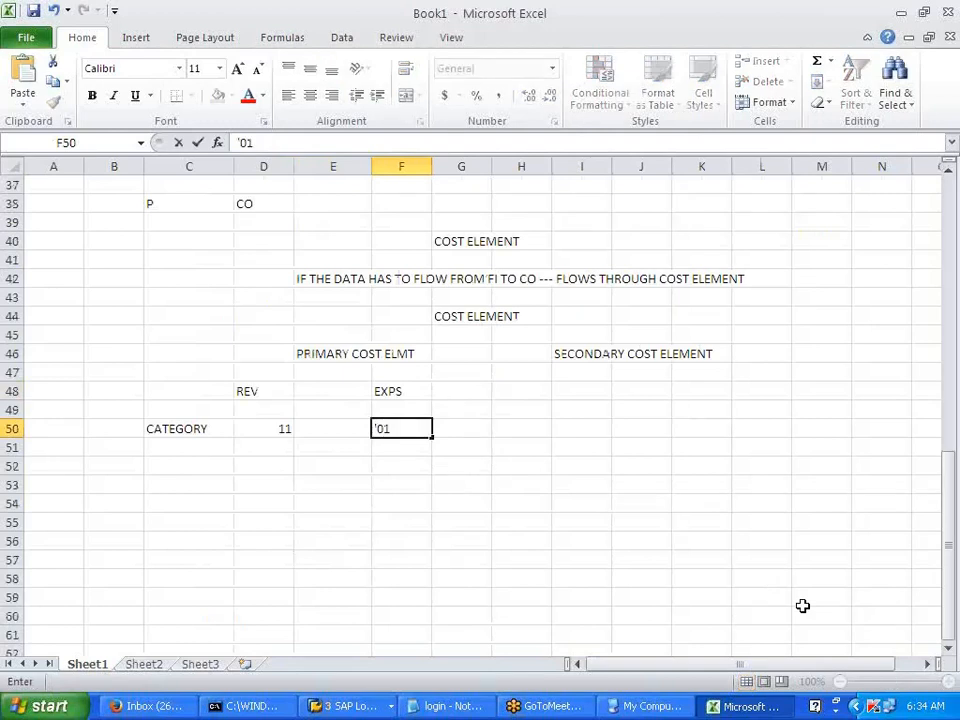
click(626, 488)
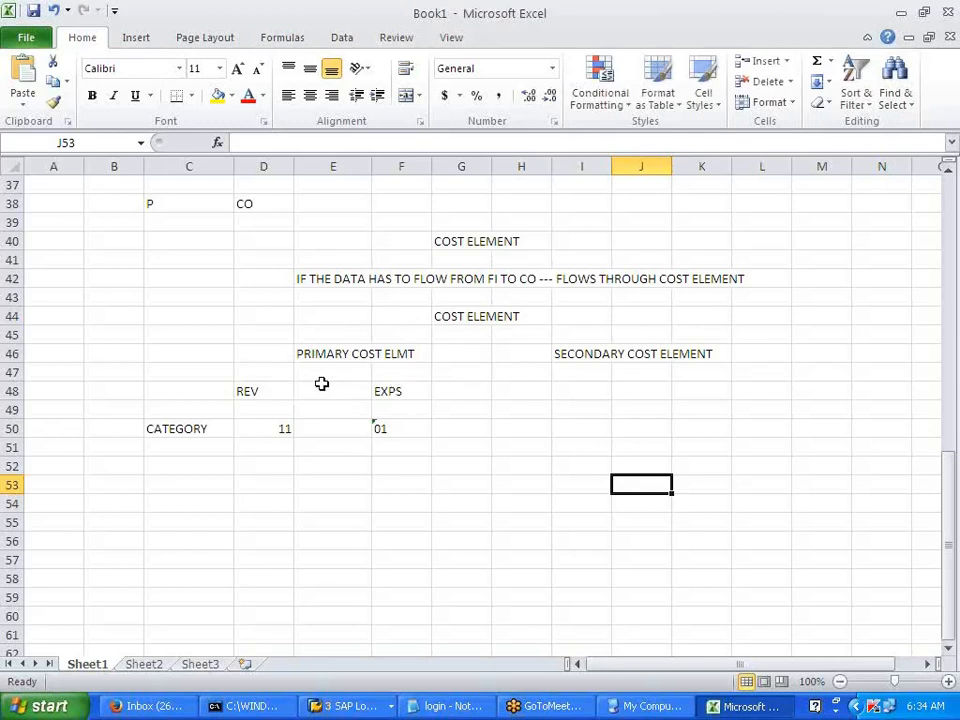
- Enter P/L A/C in cell E47 under the PRIMARY COST ELMT heading
click(248, 391)
click(408, 391)
click(333, 372)
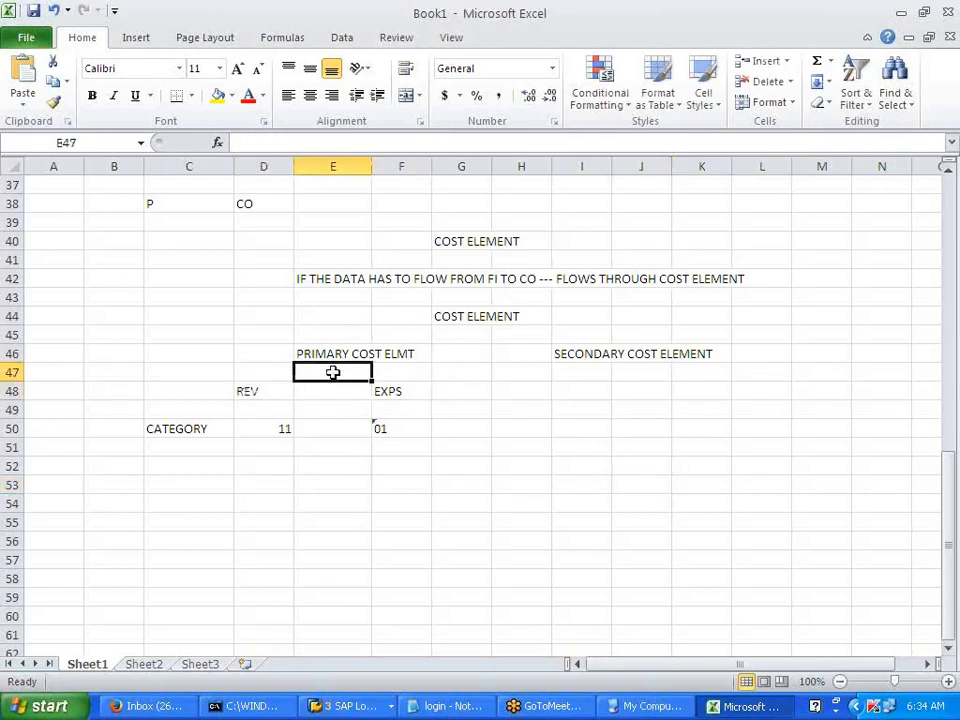
text(P/L A/C)
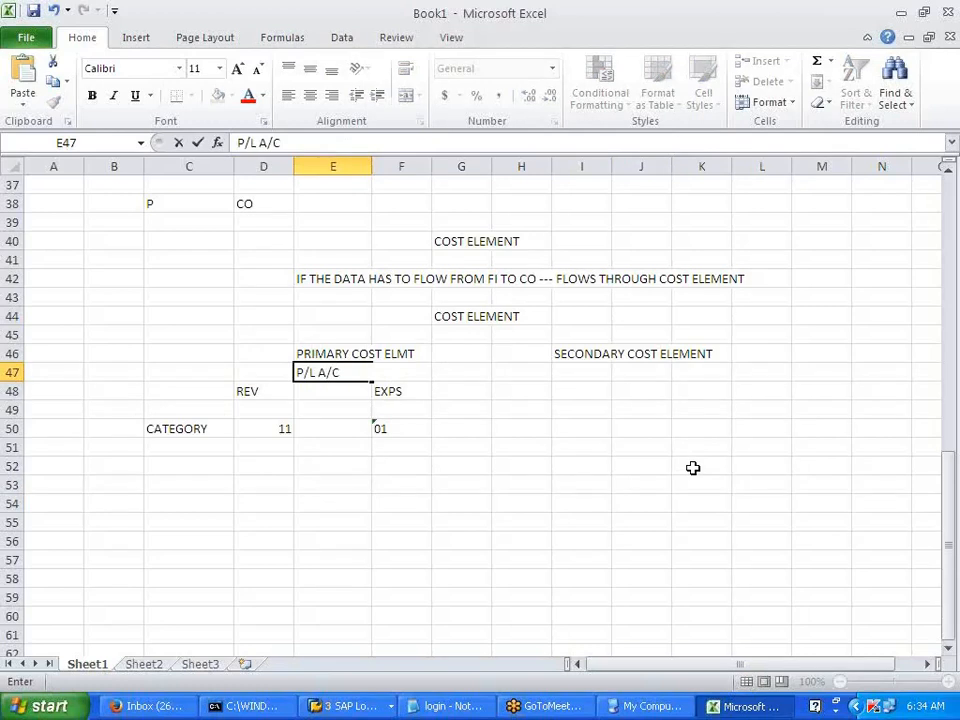
click(693, 467)
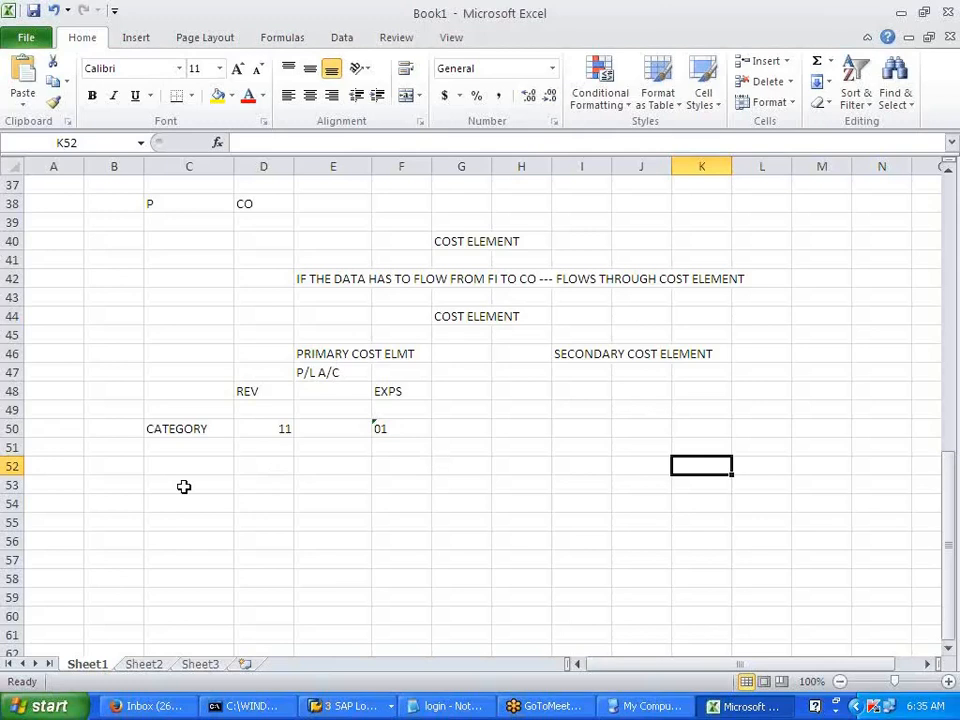
- Select cell I48 beneath the SECONDARY COST ELEMENT heading
click(114, 488)
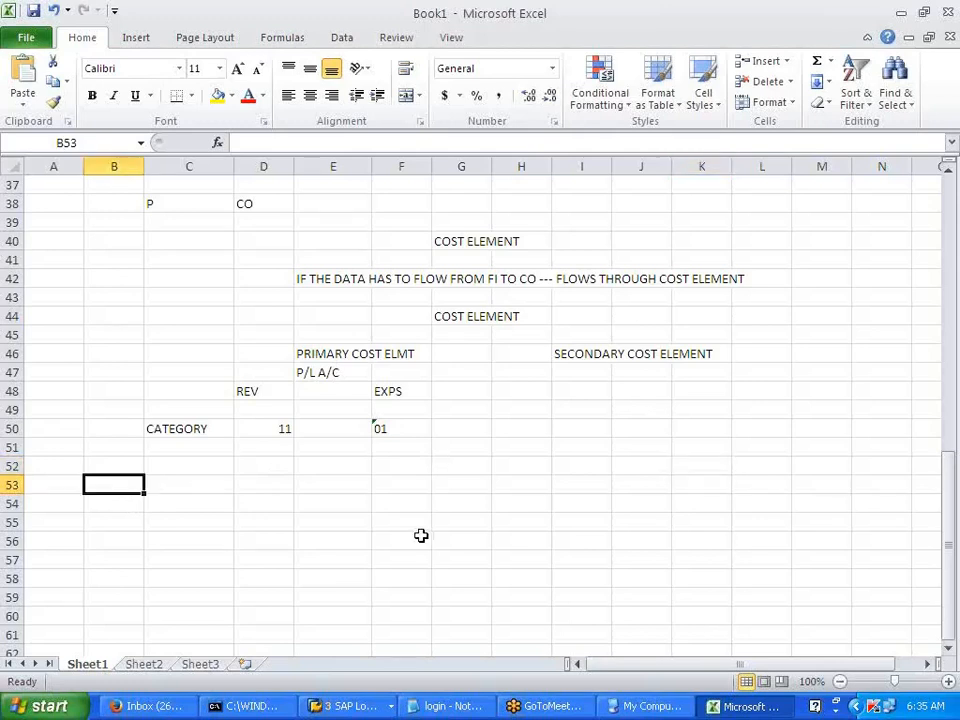
click(514, 522)
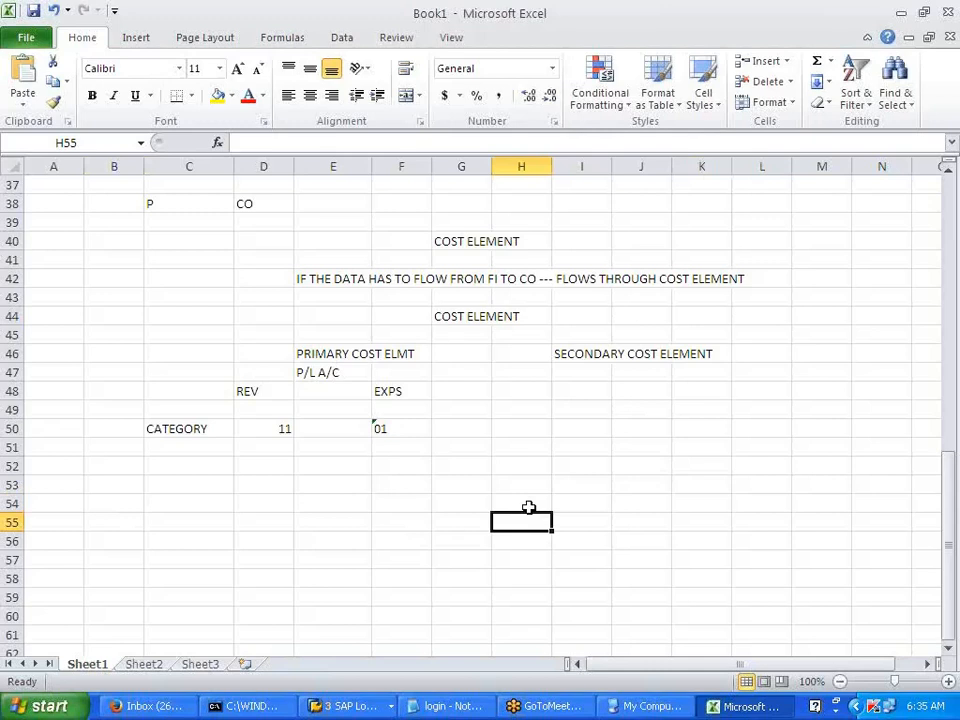
click(667, 485)
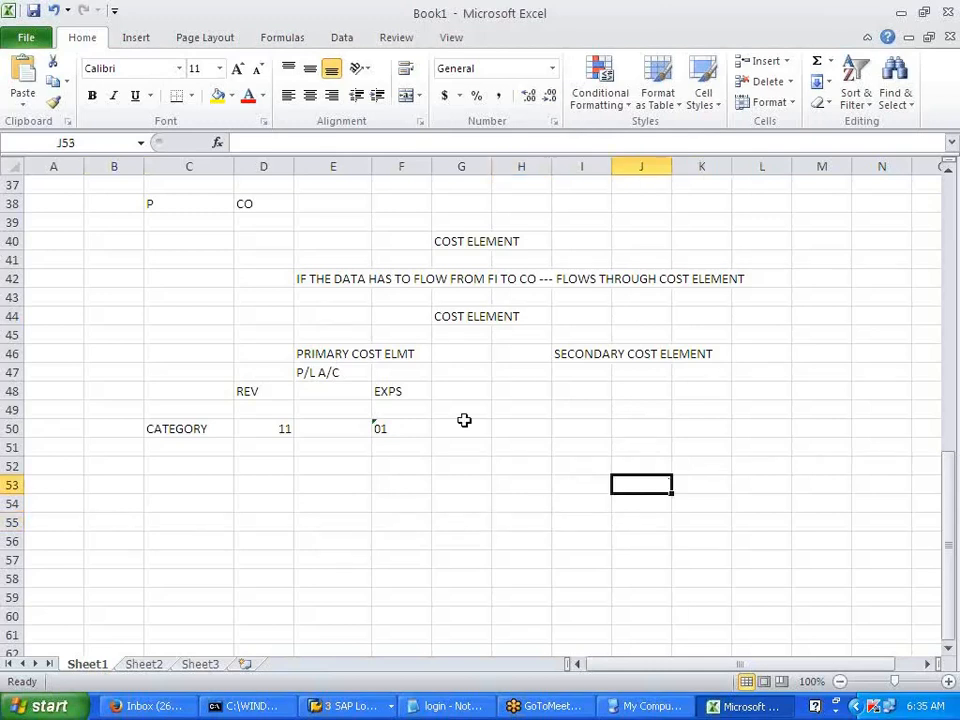
click(516, 506)
click(580, 393)
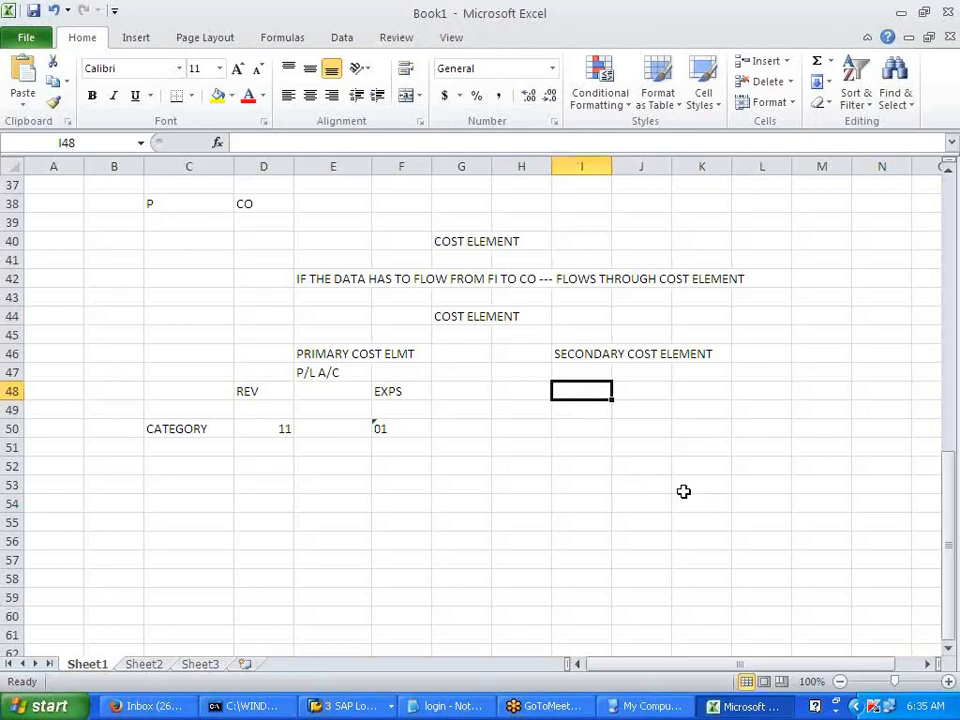
- Enter ALLOCATION PURPOSE (COST) in I48 and NOT YOUR GL ACCOUNT in I50
text(ALL)
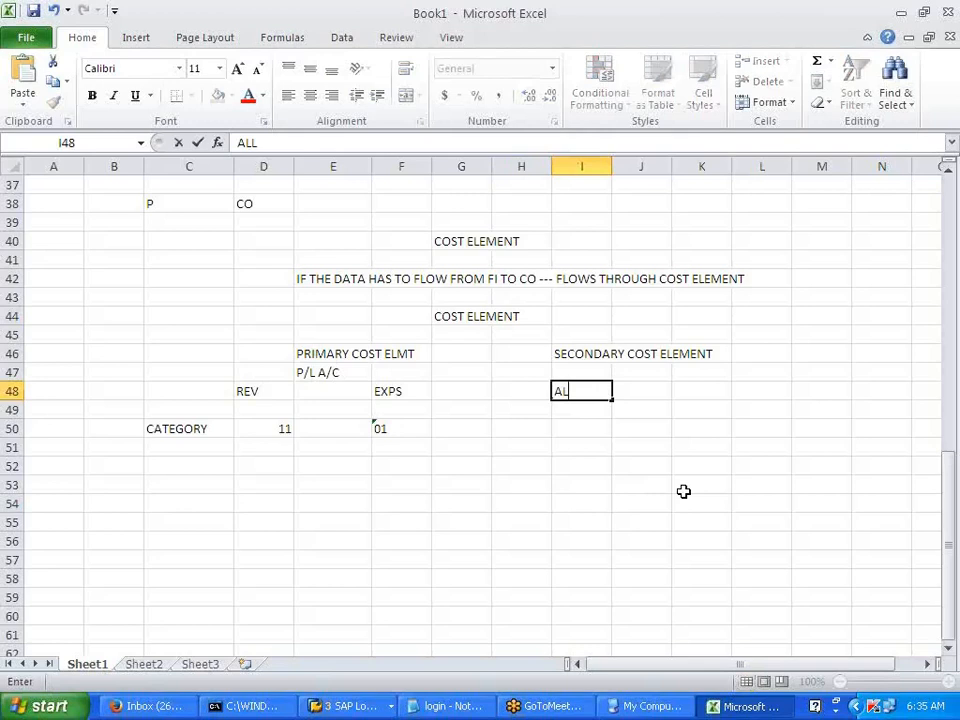
text(OCATION )
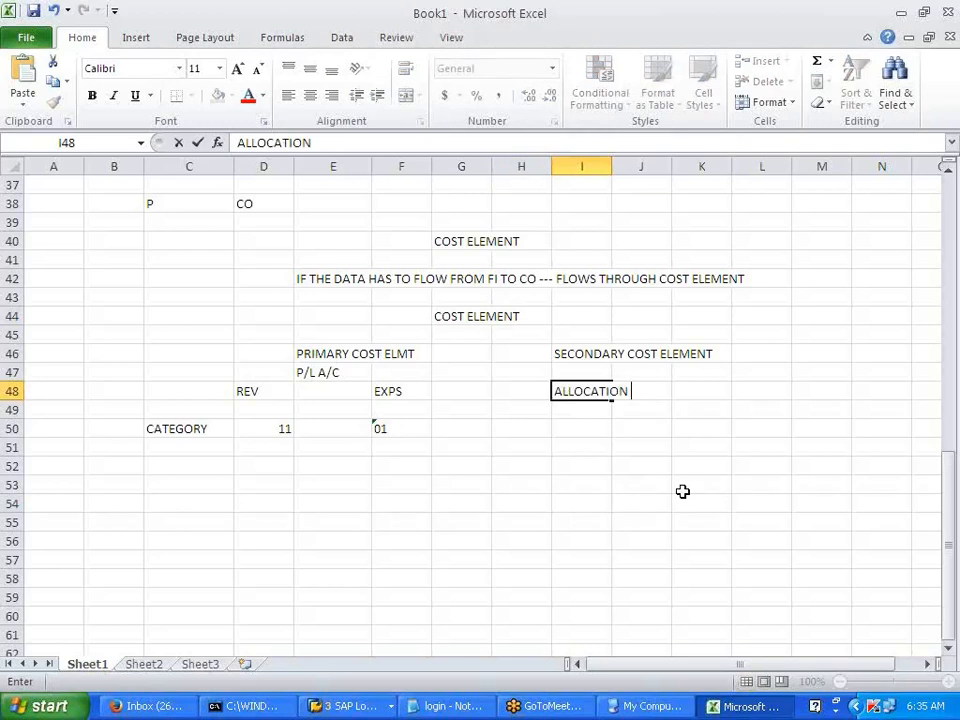
text(PURPOSE)
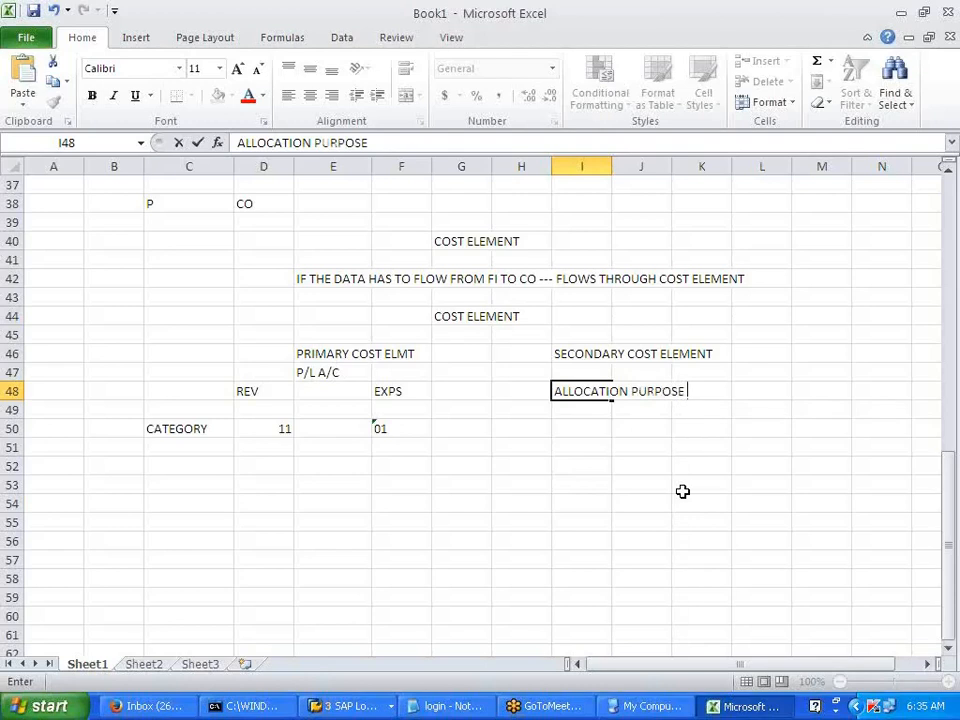
text((COST))
click(683, 491)
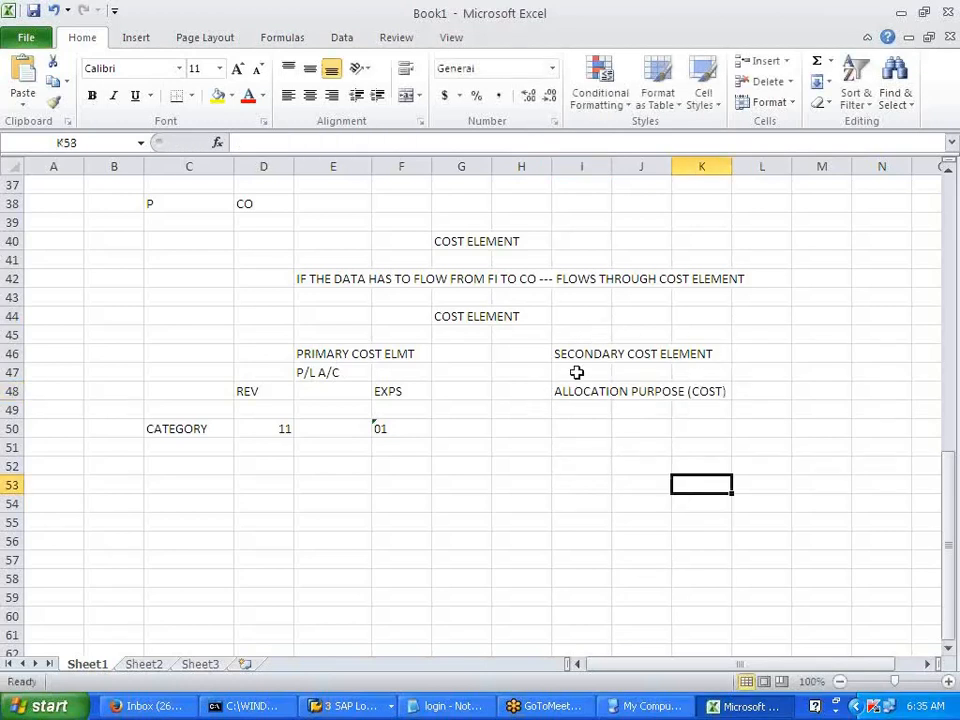
click(580, 427)
text(NOT)
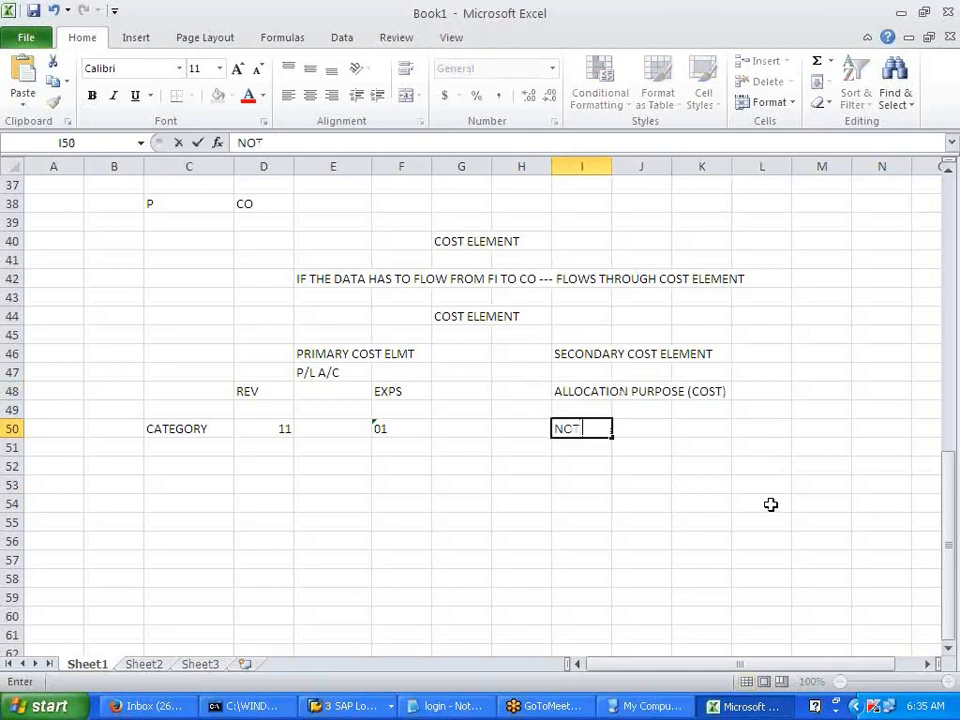
text( YOUR GL ACCOUNT)
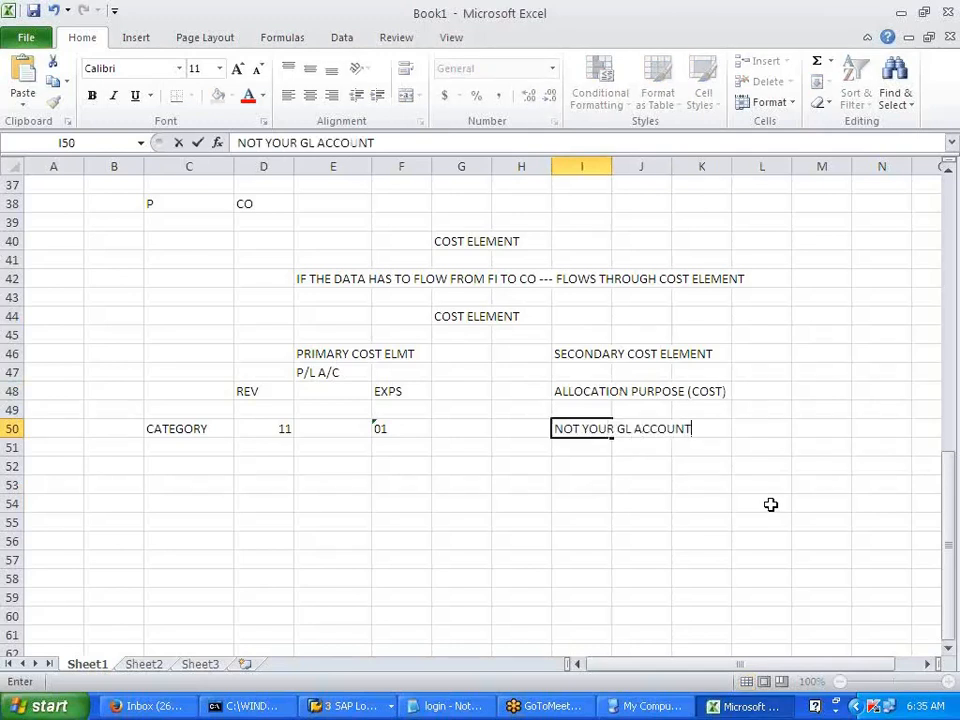
key(Return)
key(Return)
- Type the BEYOND THE GL A/C note in I52, then clear a trial value beside it
key(Up)
key(Down)
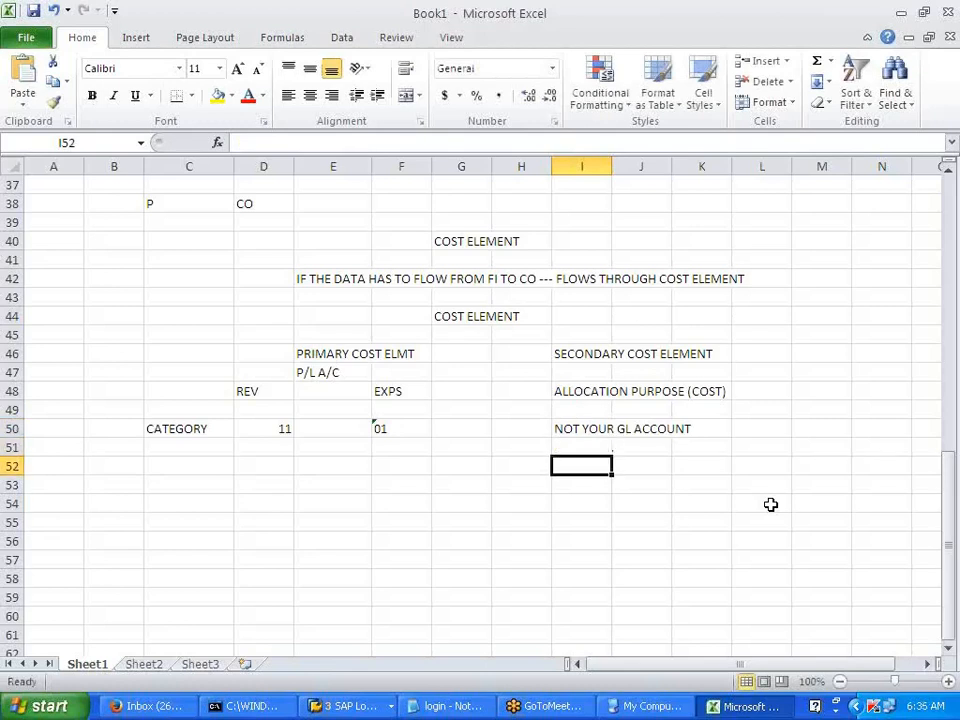
text(BEYONG)
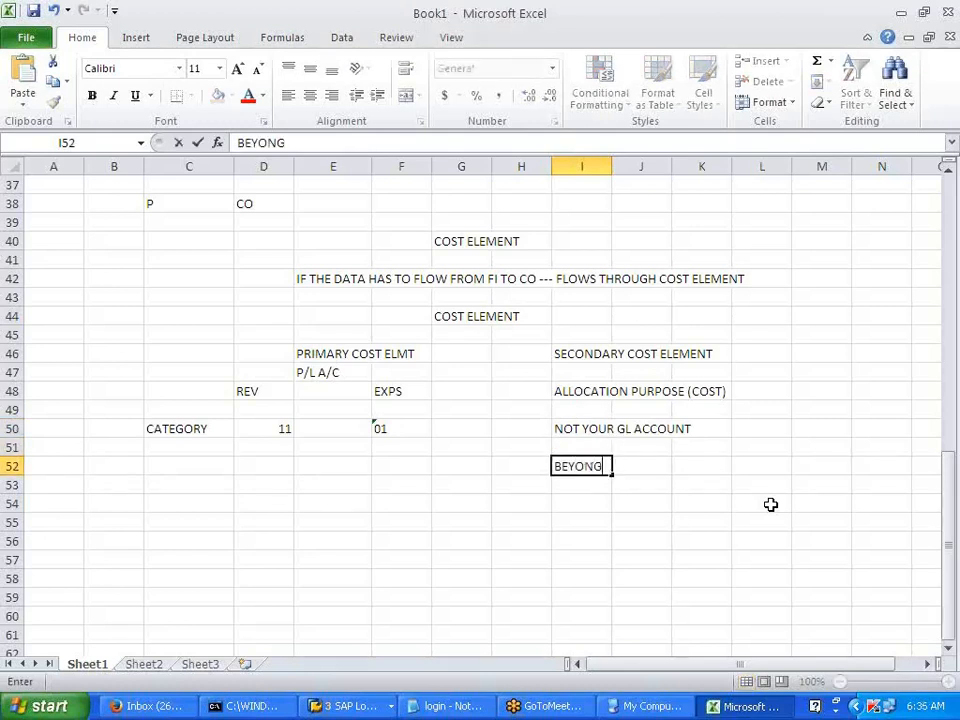
key(BackSpace)
text(D THE GL)
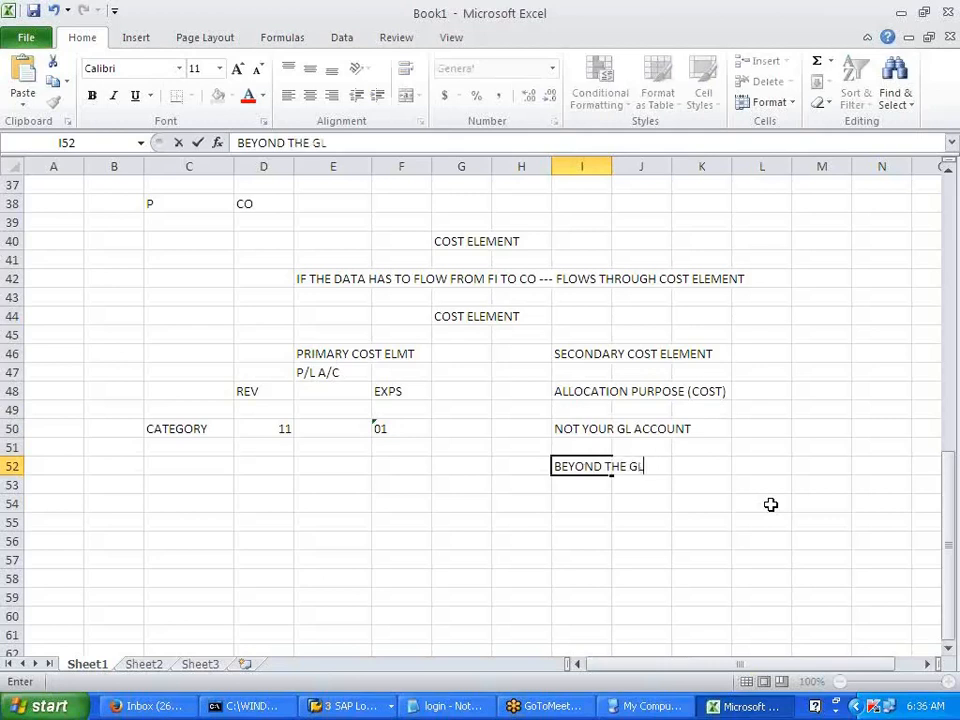
text( A/CO)
key(Tab)
key(Tab)
key(Tab)
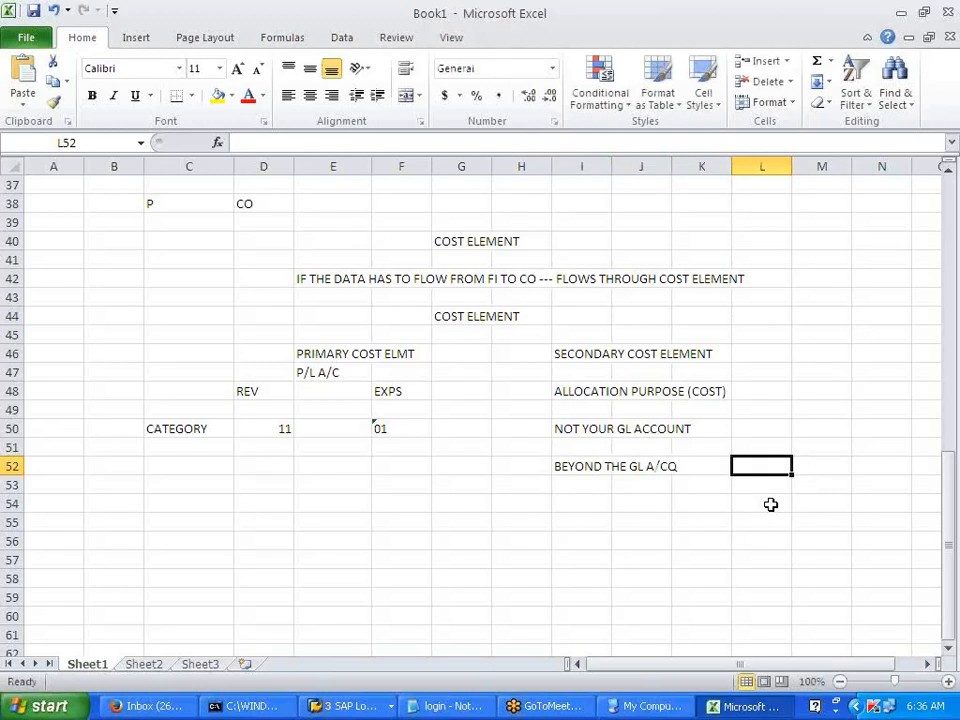
text(49999)
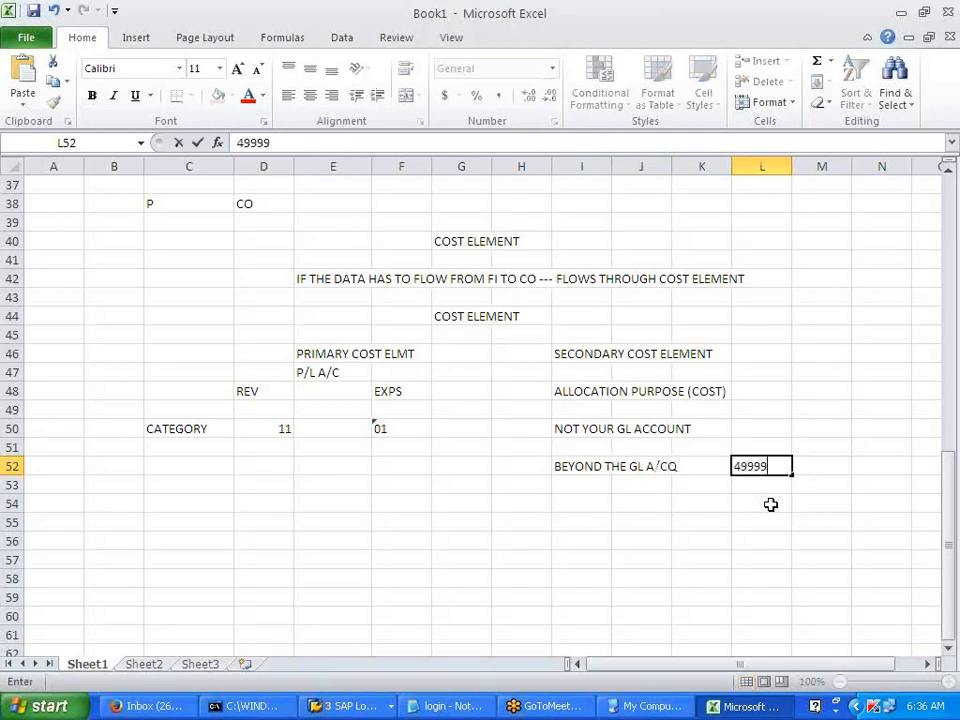
key(BackSpace)
key(BackSpace)
key(BackSpace)
key(BackSpace)
key(BackSpace)
text(10000)
key(Tab)
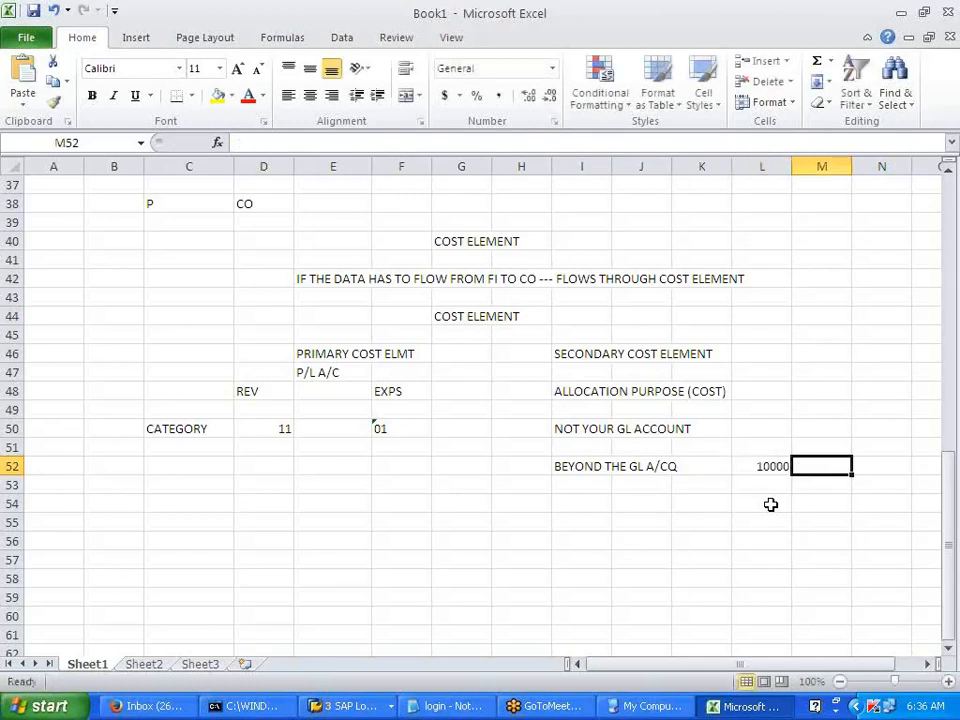
key(Left)
key(BackSpace)
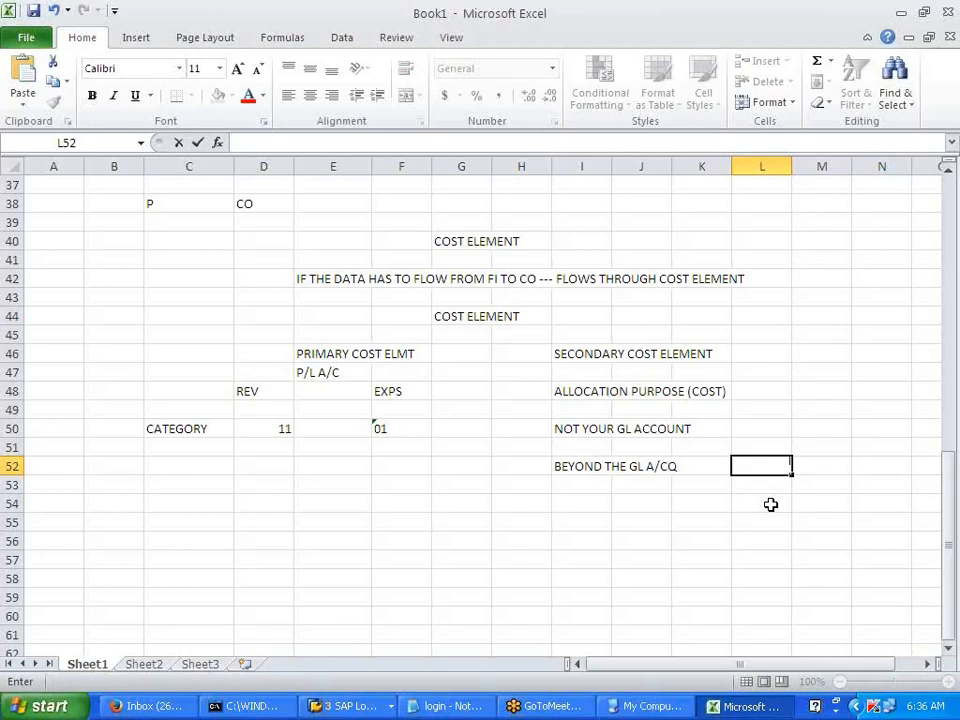
- Correct the I52 note to read BEYOND THE GL A/C - GROUP
double_click(585, 466)
click(670, 466)
key(Delete)
text(- GROUP)
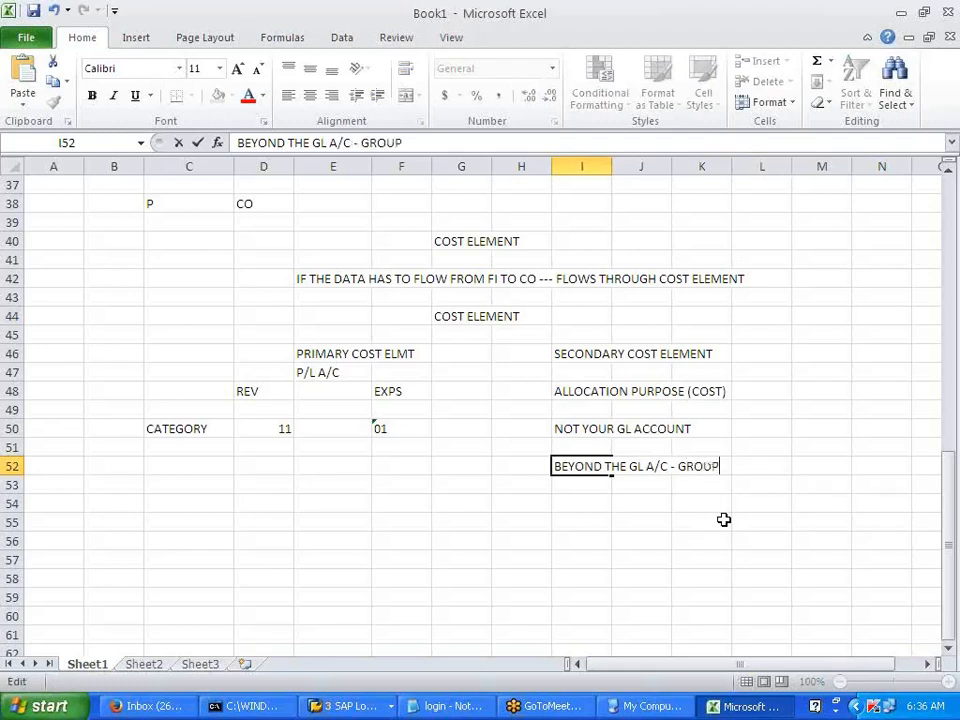
click(725, 518)
- Enter ASSESMENT in I54 with the value 42 in K54
click(602, 504)
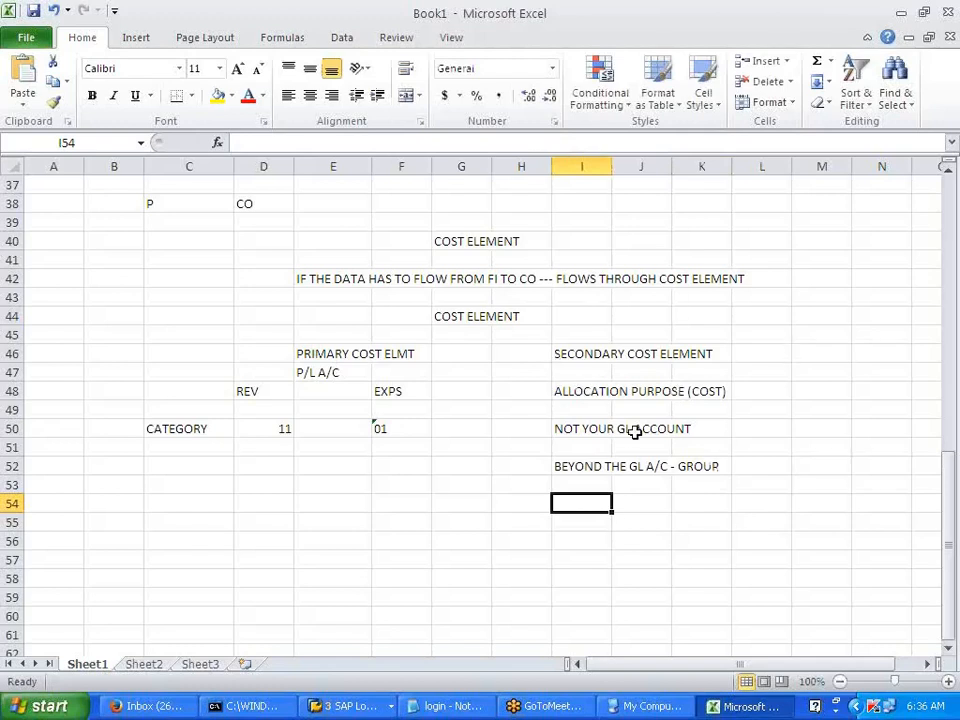
text(ASSESMENT)
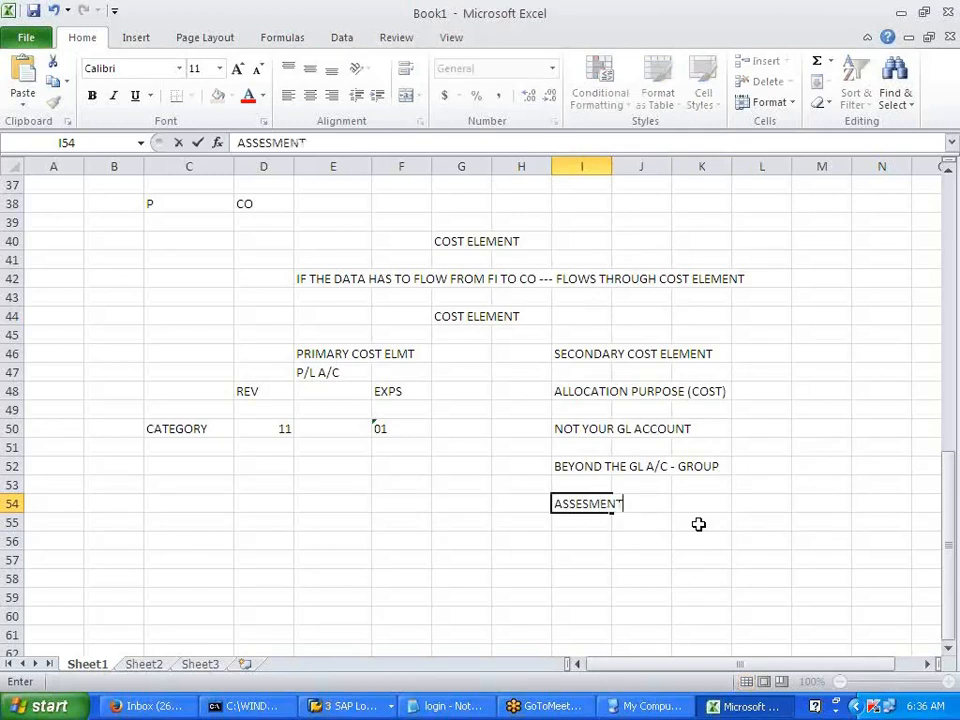
key(Tab)
key(Tab)
text(4)
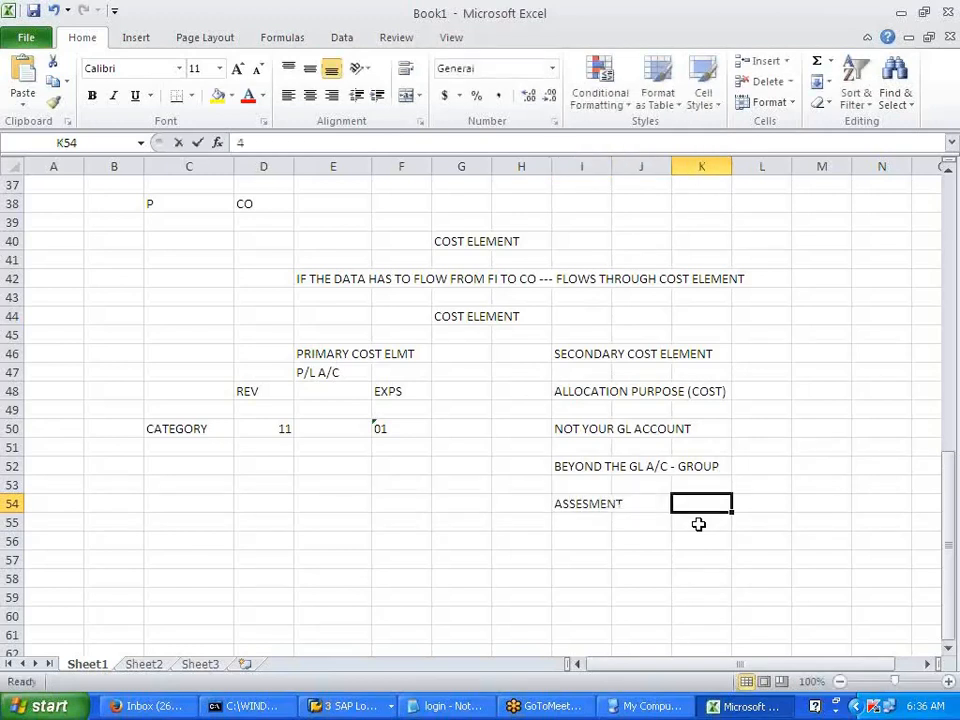
text(2)
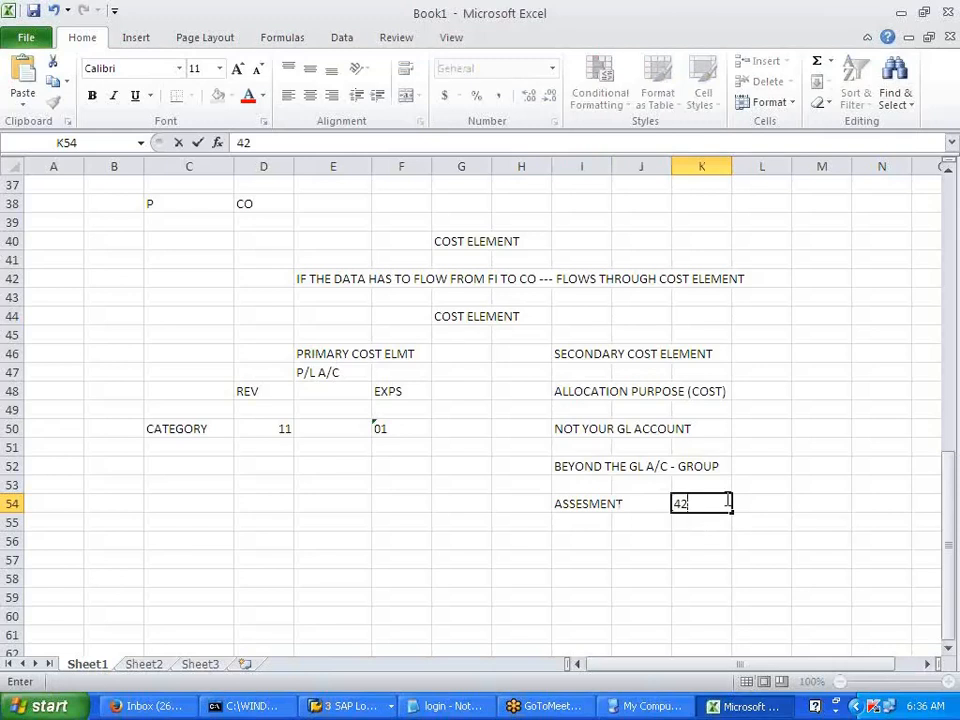
click(748, 580)
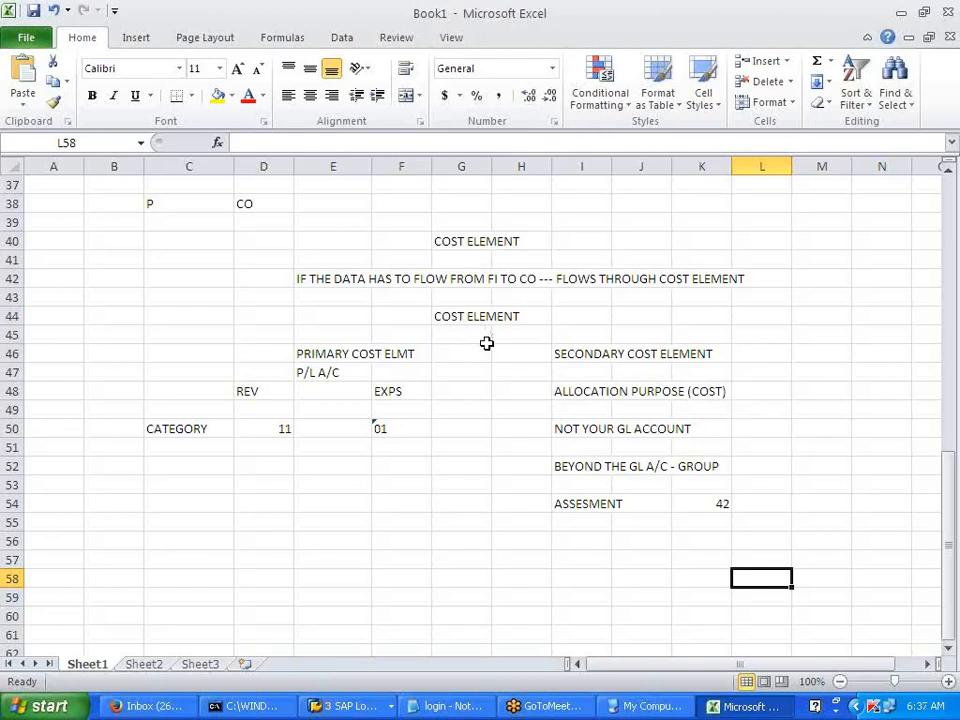
click(337, 710)
- Run /NFS00 from SAP Easy Access and select 400003 TELEPHONE in the EXPENSE folder
click(386, 635)
text(/NFS00)
key(Return)
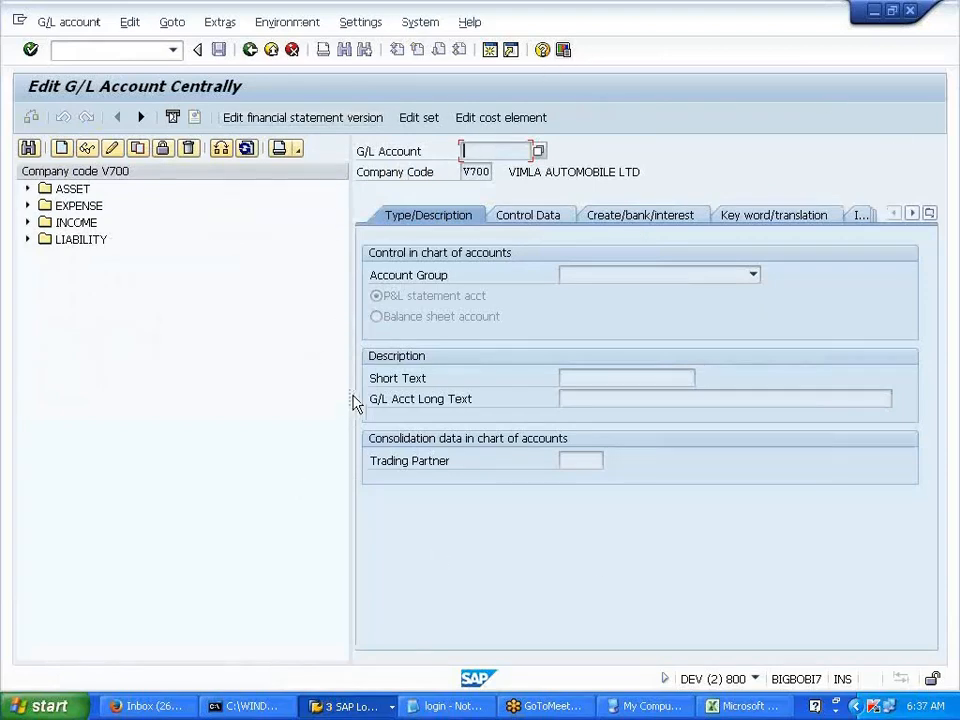
drag(351, 396, 218, 396)
click(364, 151)
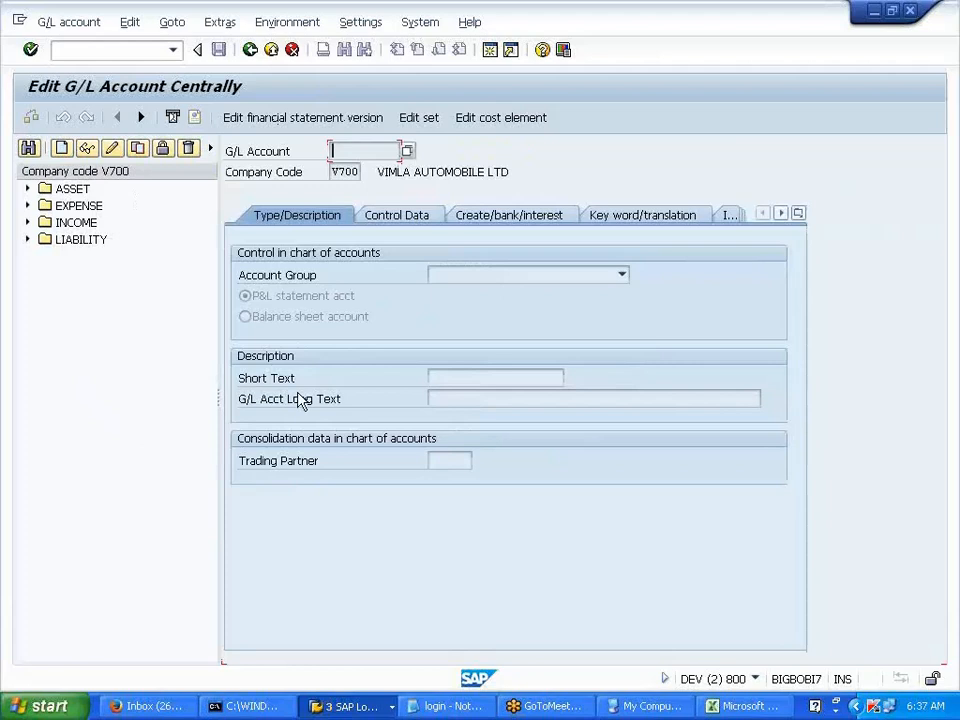
click(27, 205)
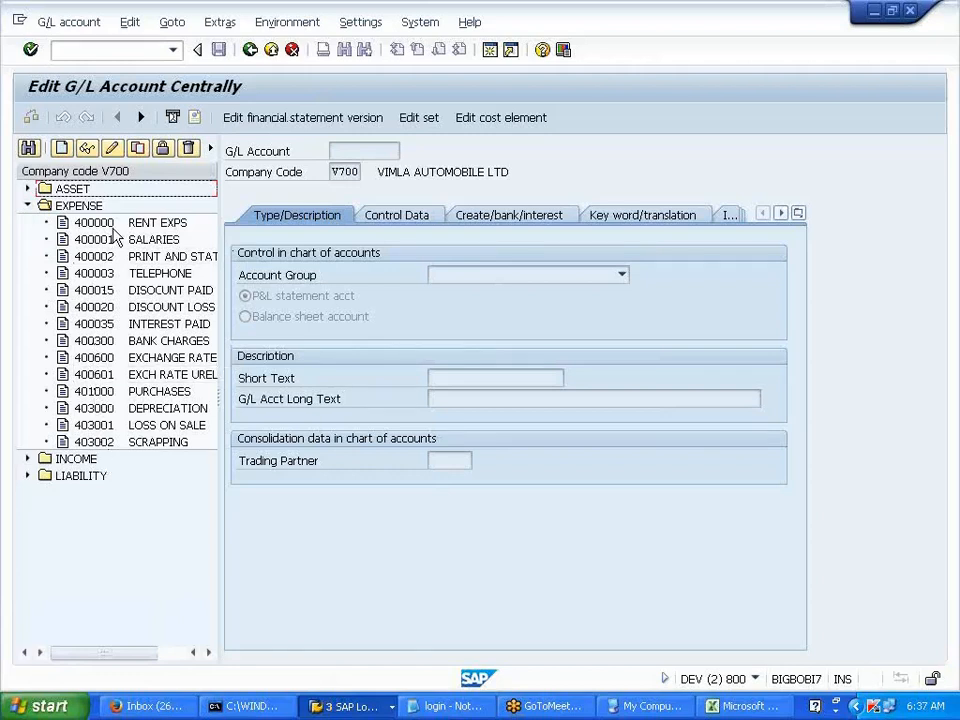
click(96, 272)
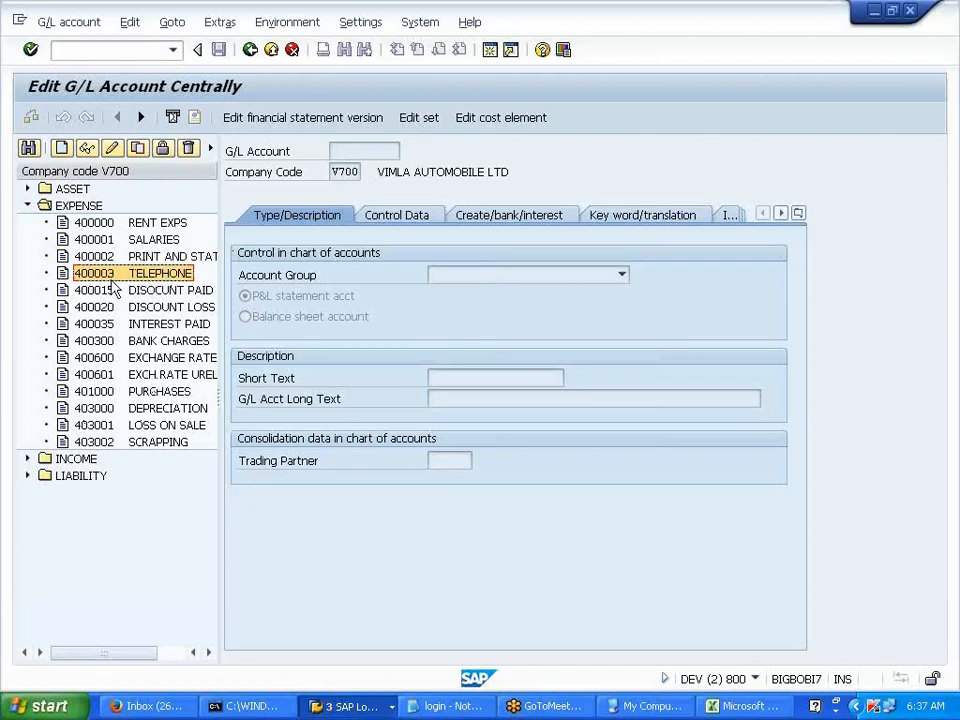
- Display account 400003 TELEPHONE and start creating its cost element
click(495, 122)
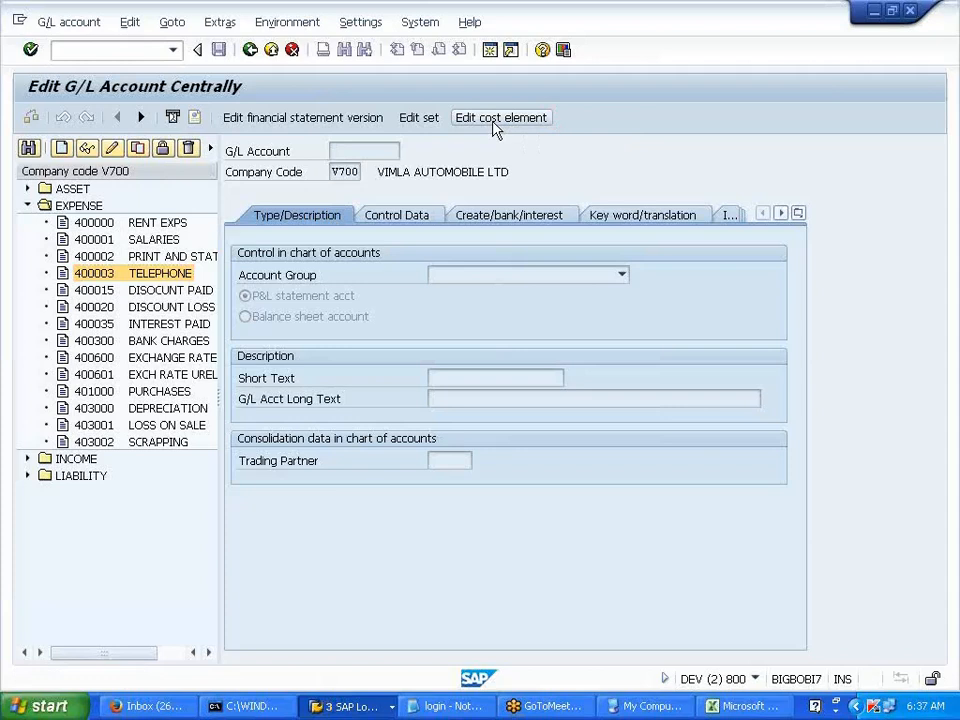
click(450, 525)
double_click(160, 273)
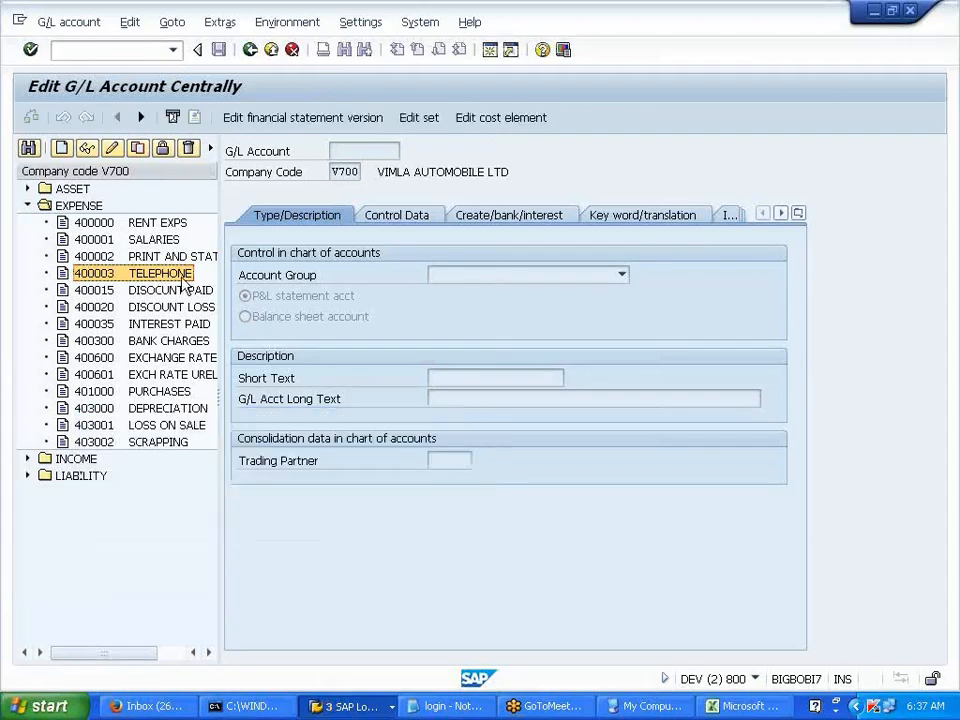
click(532, 120)
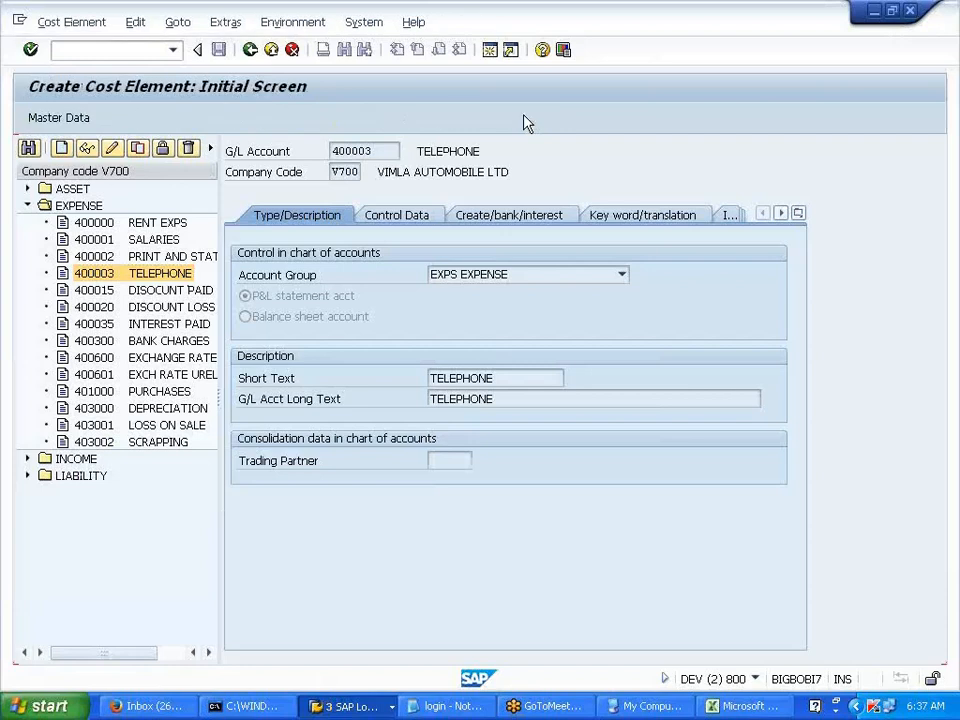
- Set the valid-from date to 01.01.2014 and review the cost element category list
text(01012014)
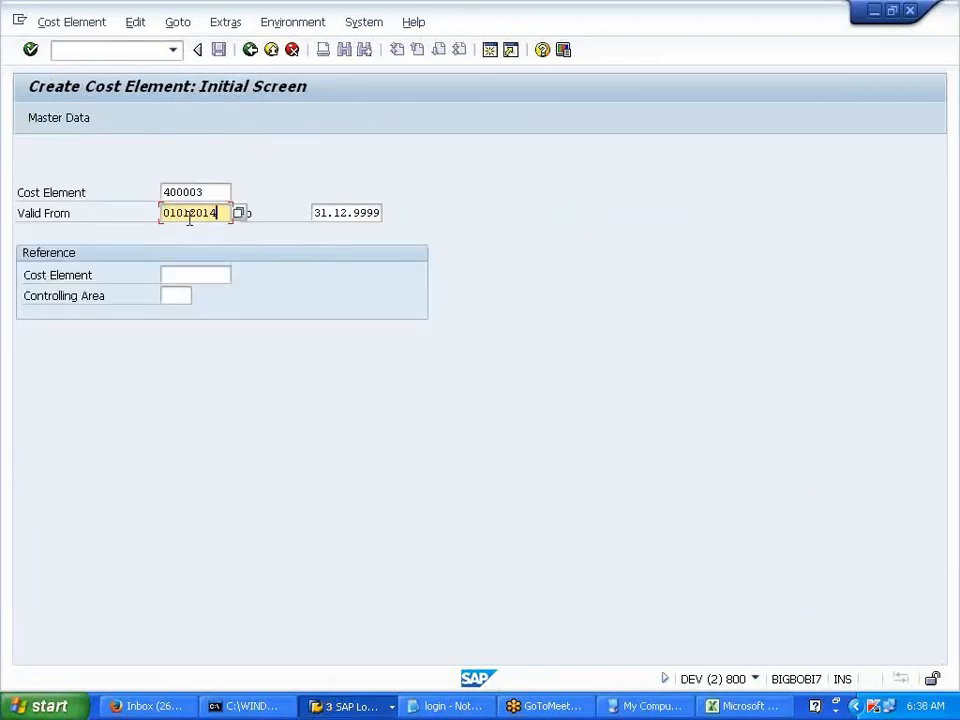
key(Return)
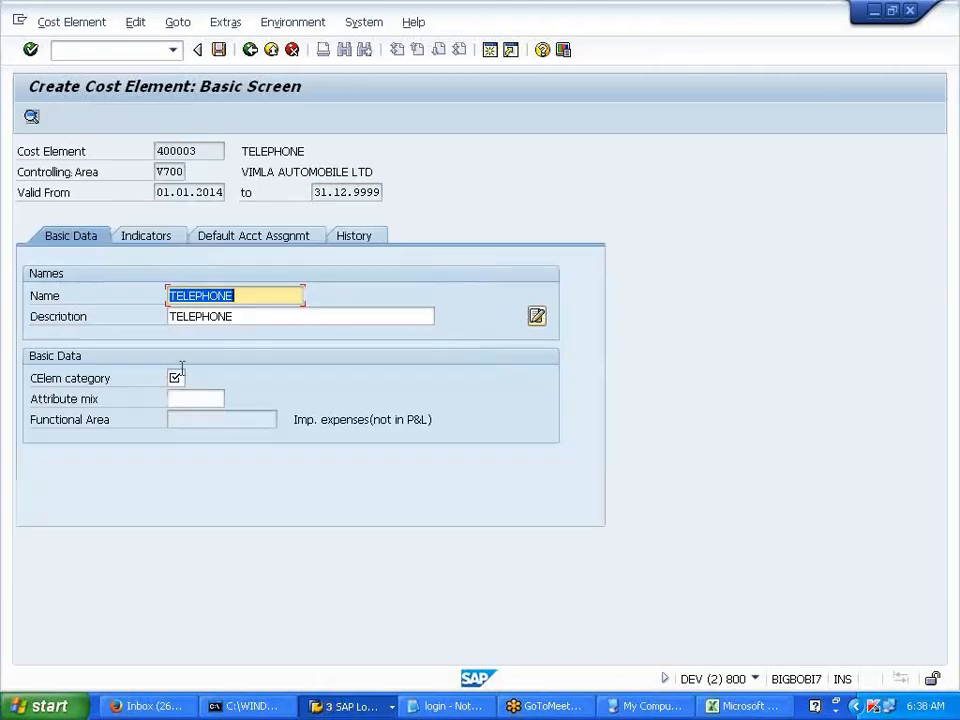
drag(31, 380, 112, 390)
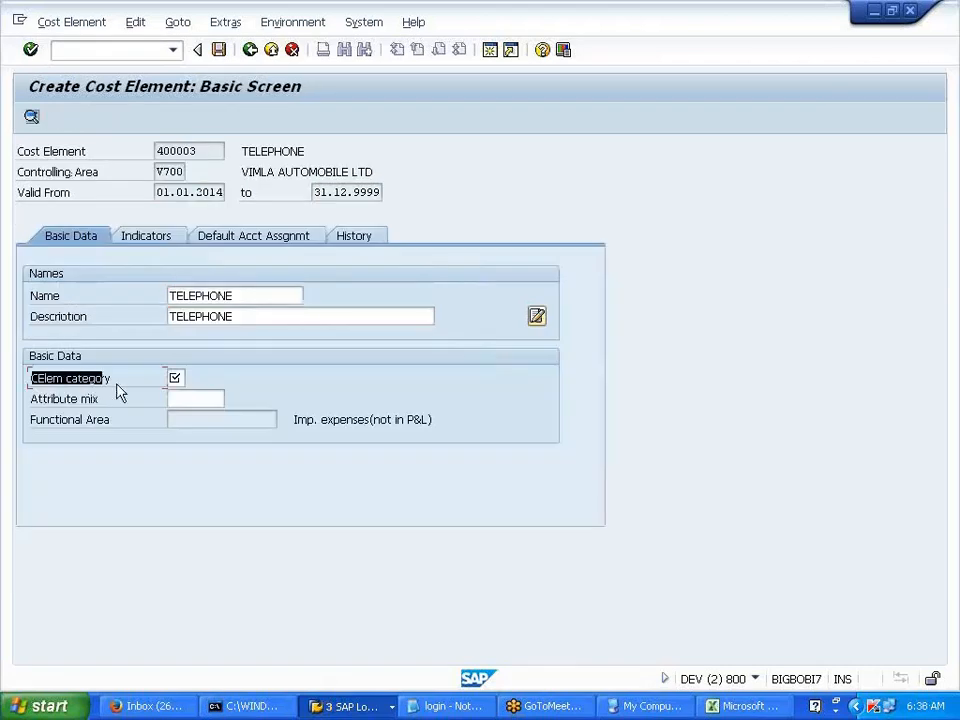
click(153, 383)
click(175, 378)
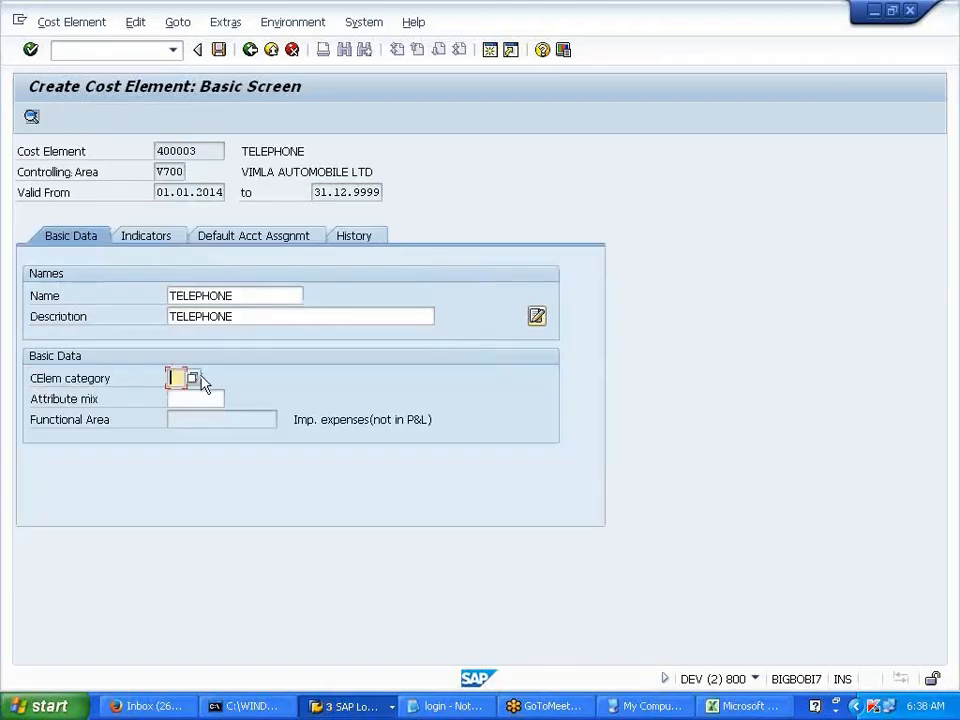
click(193, 377)
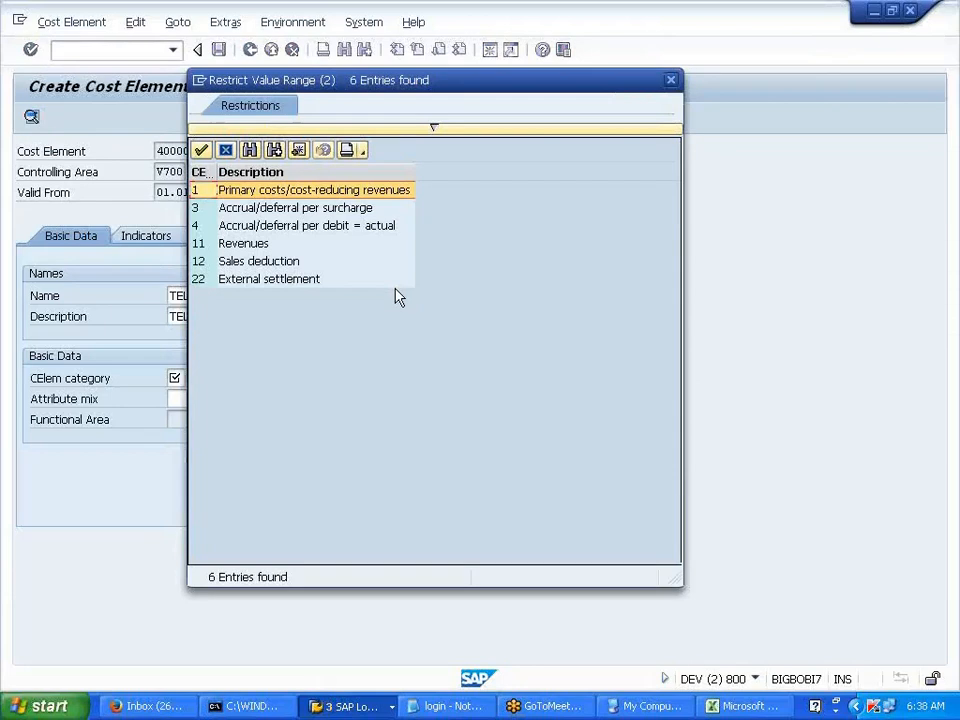
click(671, 81)
- Set cost element category 01 and save the TELEPHONE cost element
text(1)
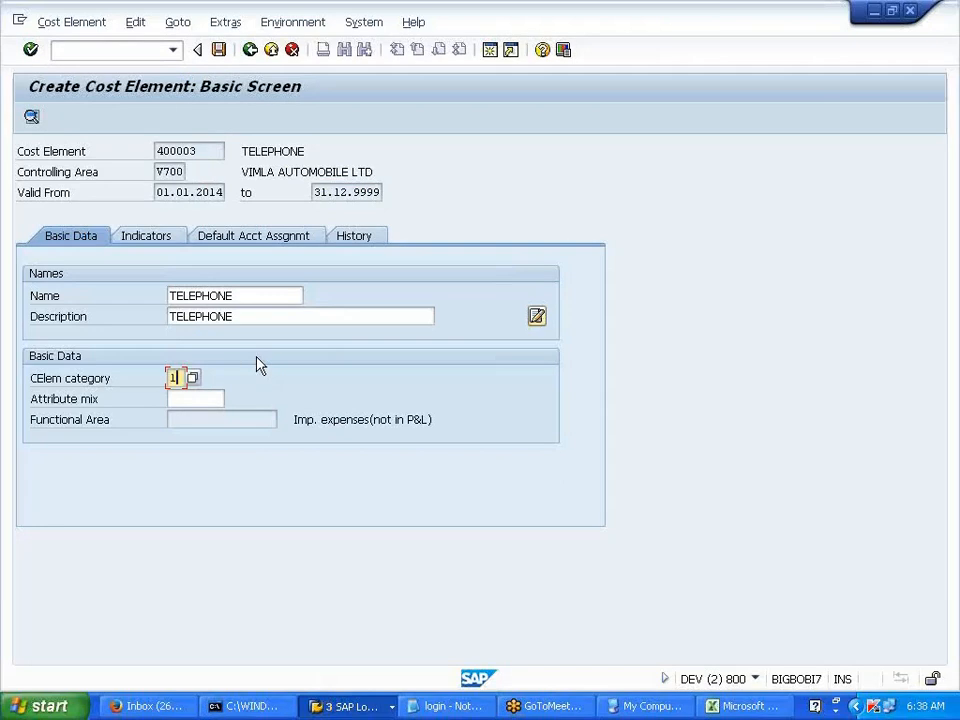
key(BackSpace)
text(01)
key(Return)
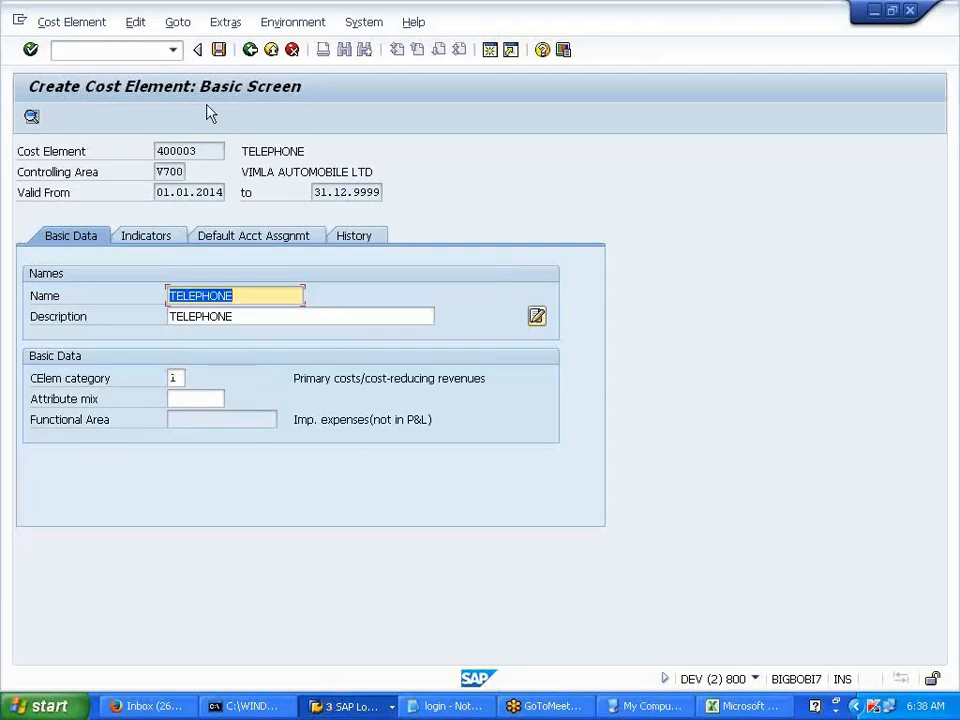
click(218, 49)
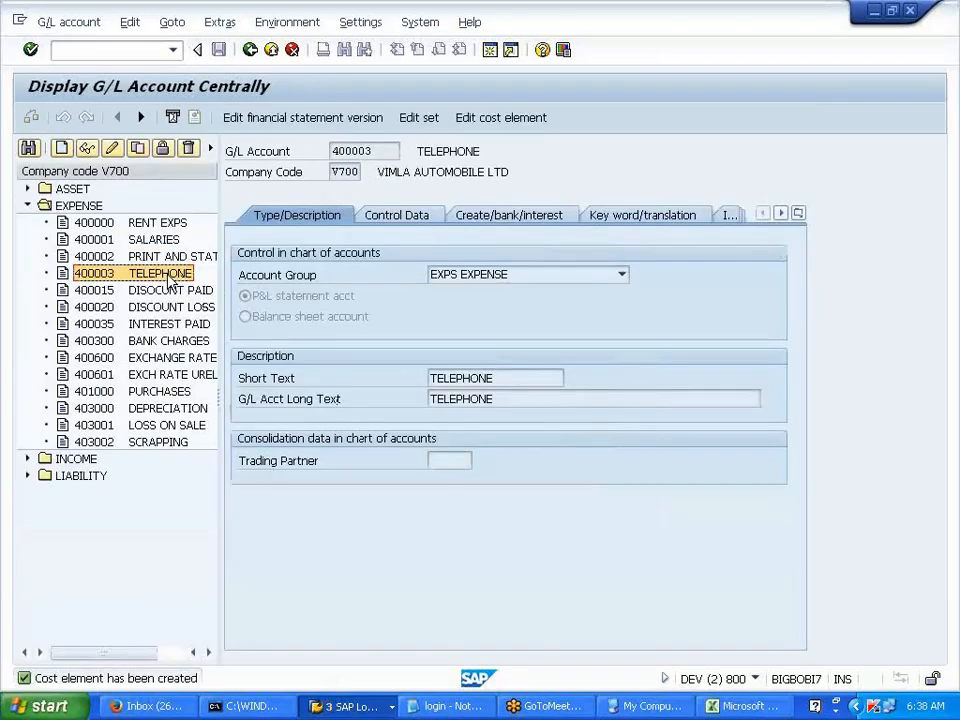
click(481, 123)
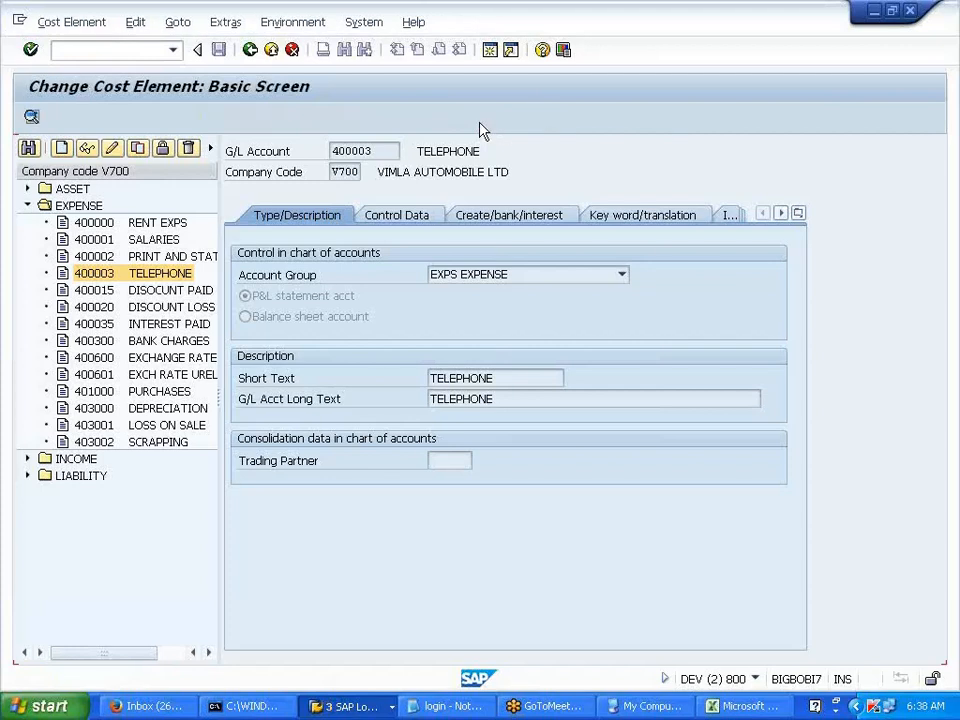
click(176, 378)
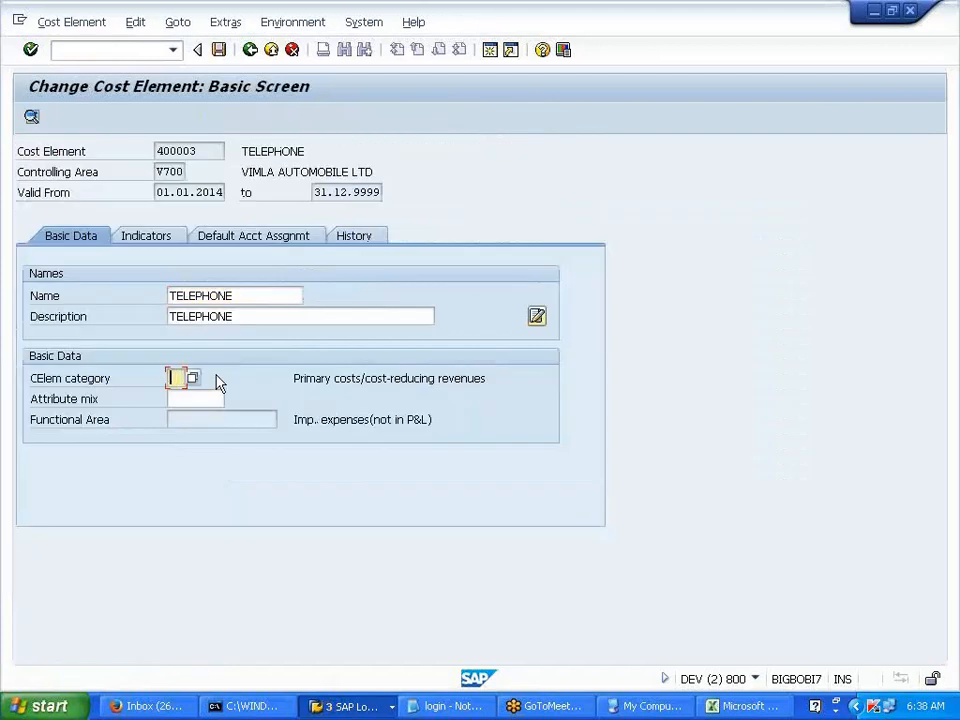
key(Return)
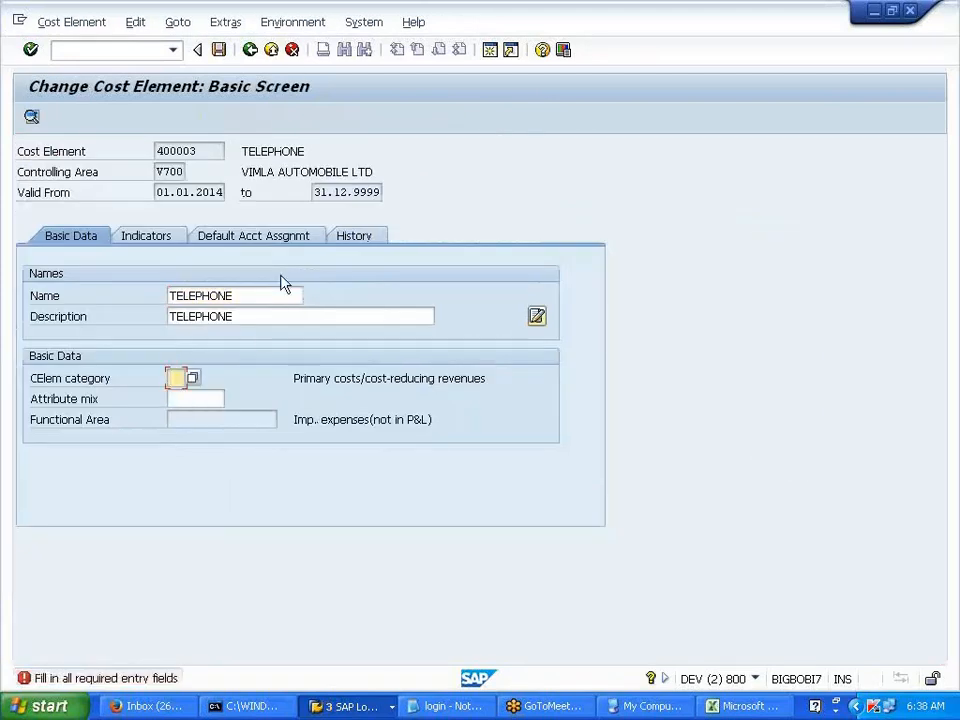
click(293, 52)
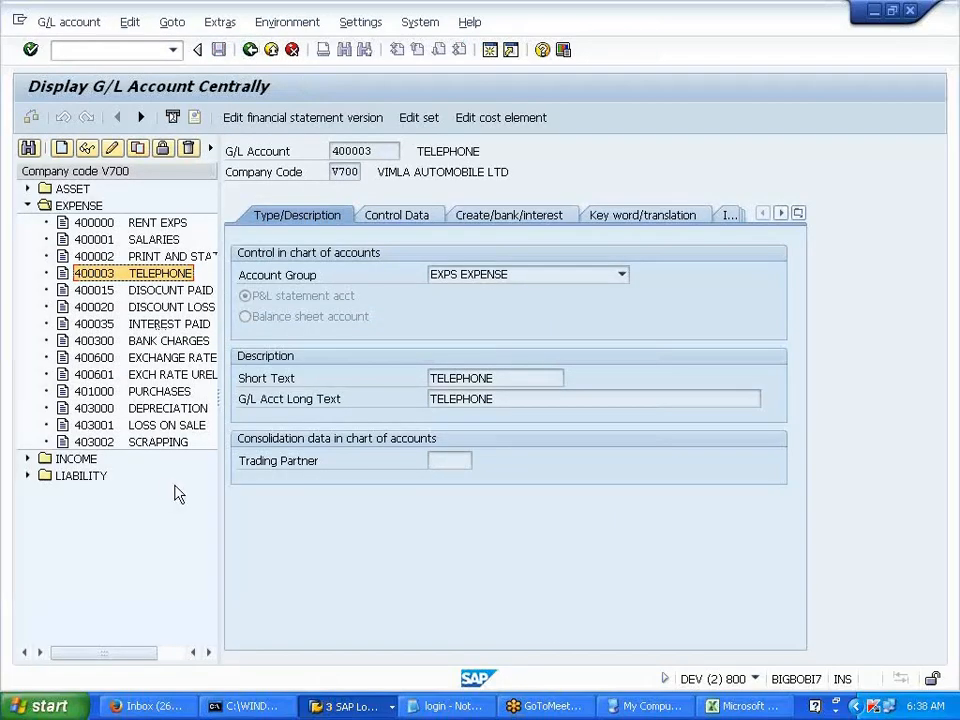
click(745, 706)
- Enter range 405000–405999 PRD EXPS in row 58
scroll(336, 527, down, 4)
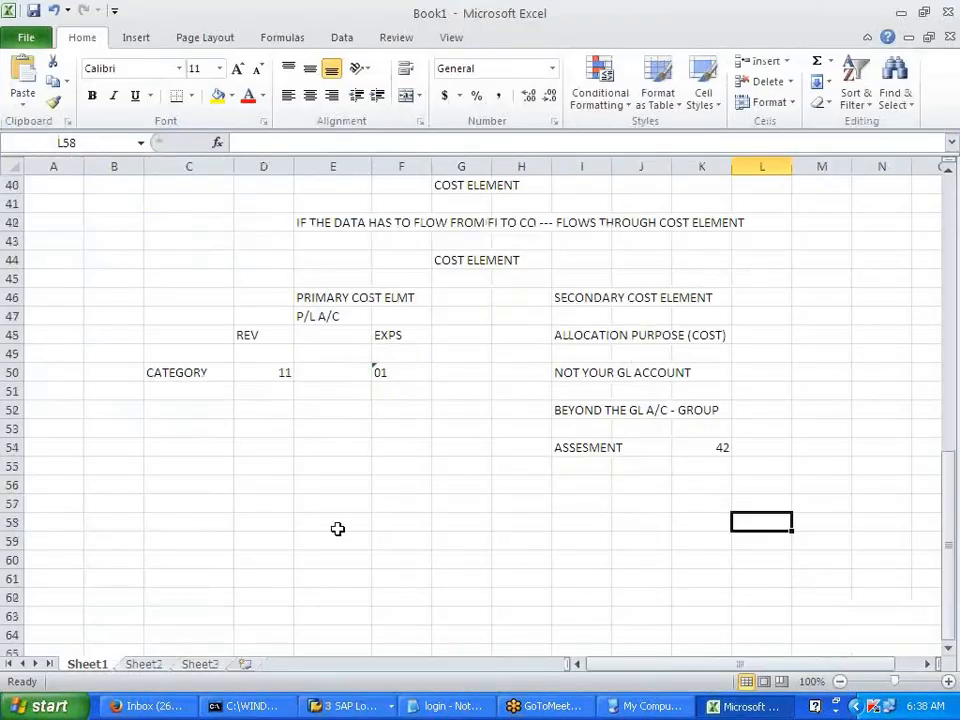
click(180, 350)
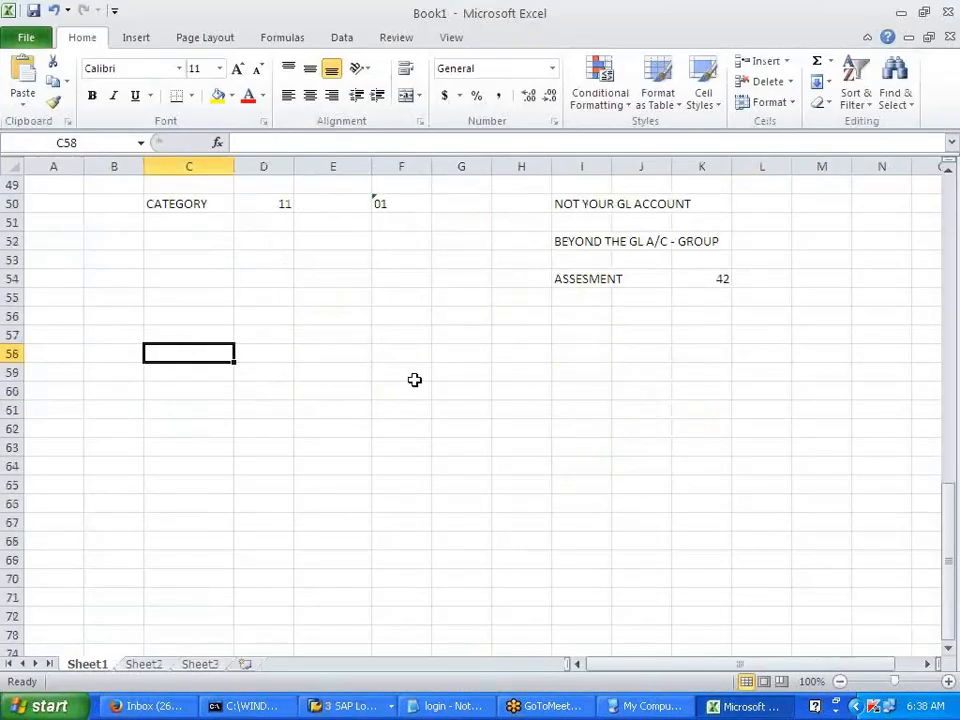
text(40)
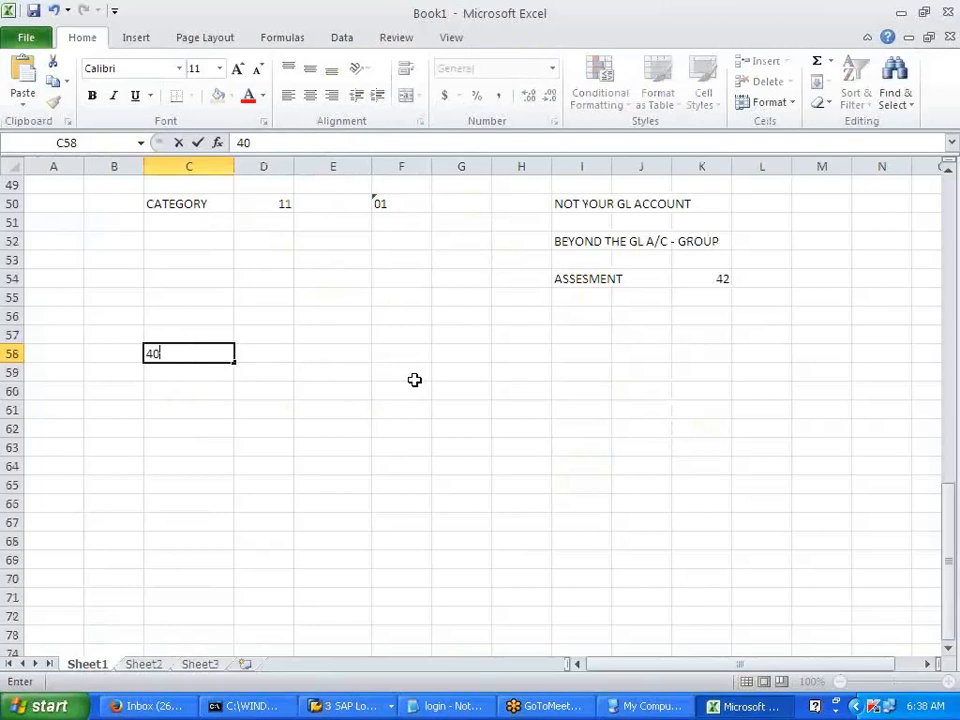
text(00)
key(BackSpace)
key(BackSpace)
text(5000)
key(Tab)
text(405999)
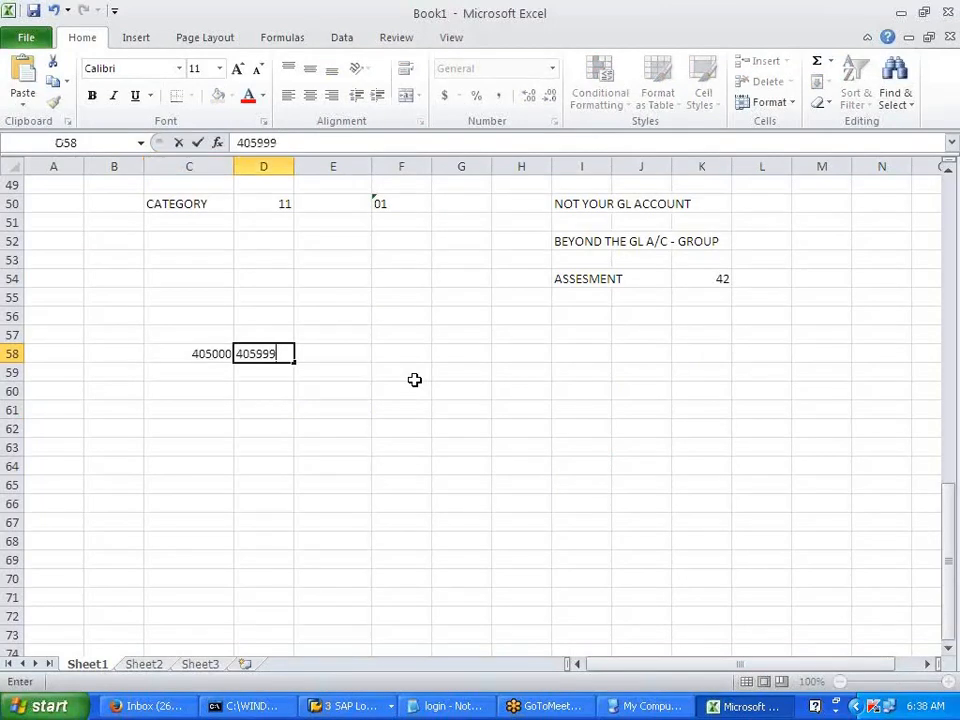
key(Tab)
text(PRD)
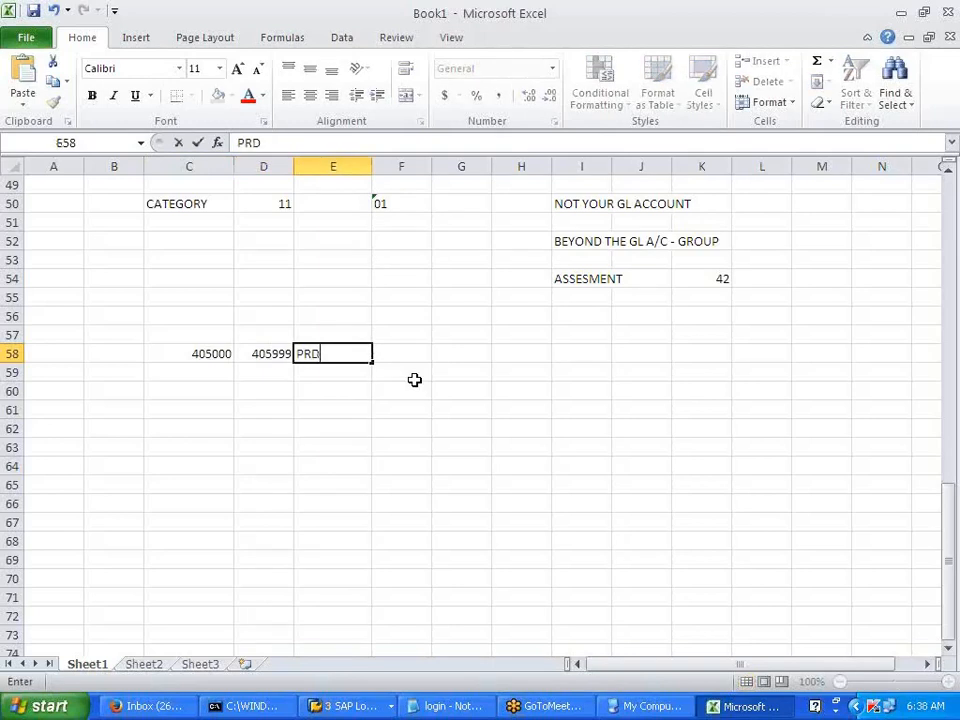
text( EXPS)
key(Return)
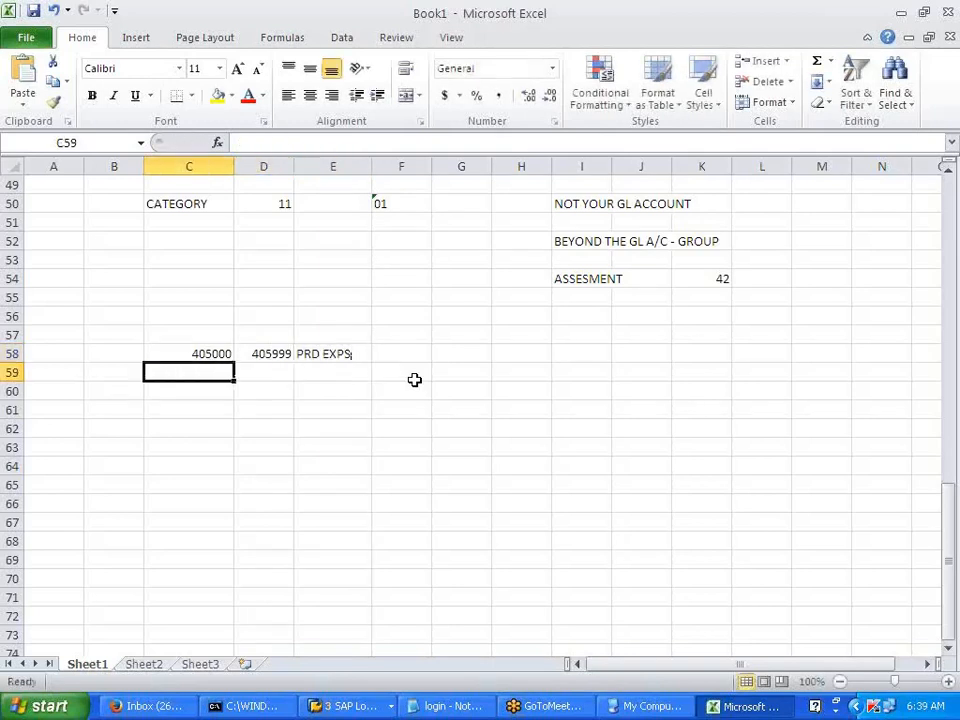
- Enter range 406000–406999 ADMIN EXPS in row 59
text(406000)
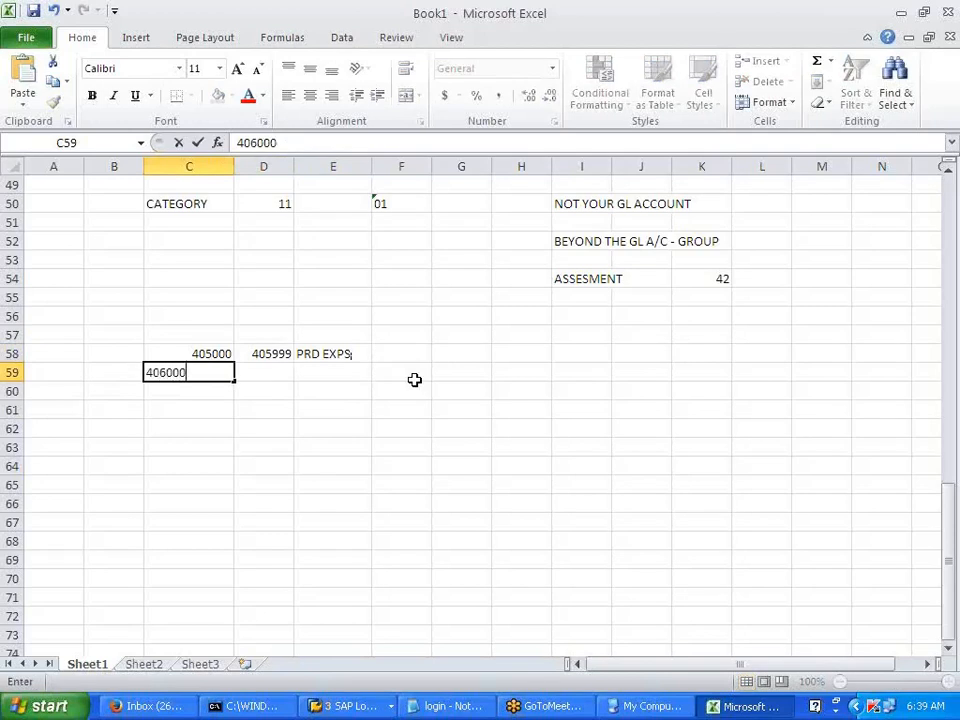
key(Tab)
text(4069999)
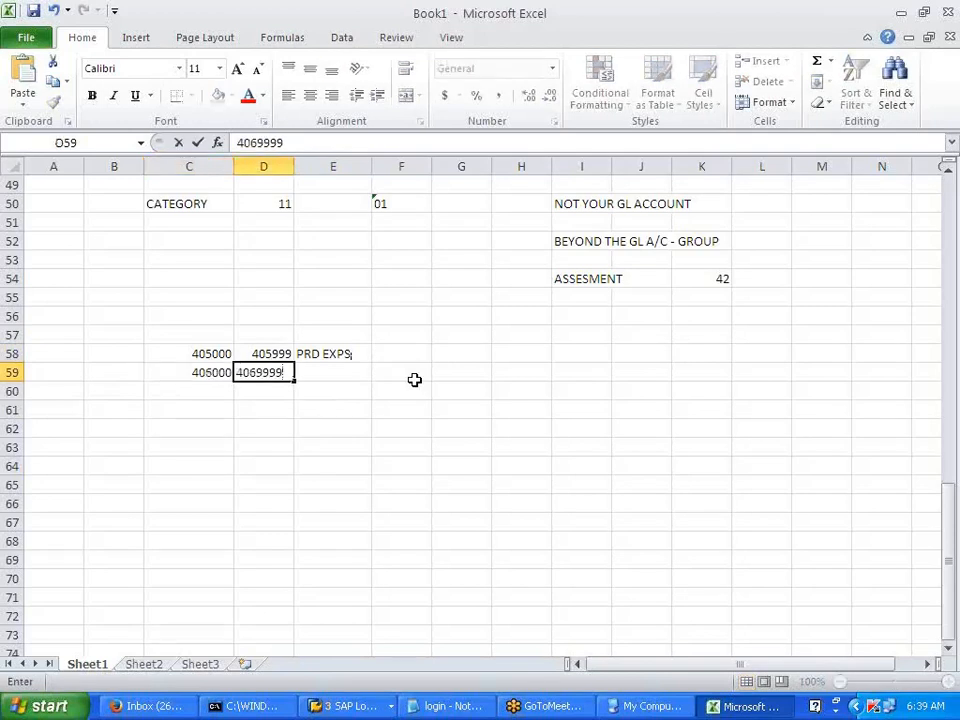
key(BackSpace)
key(Tab)
text(A)
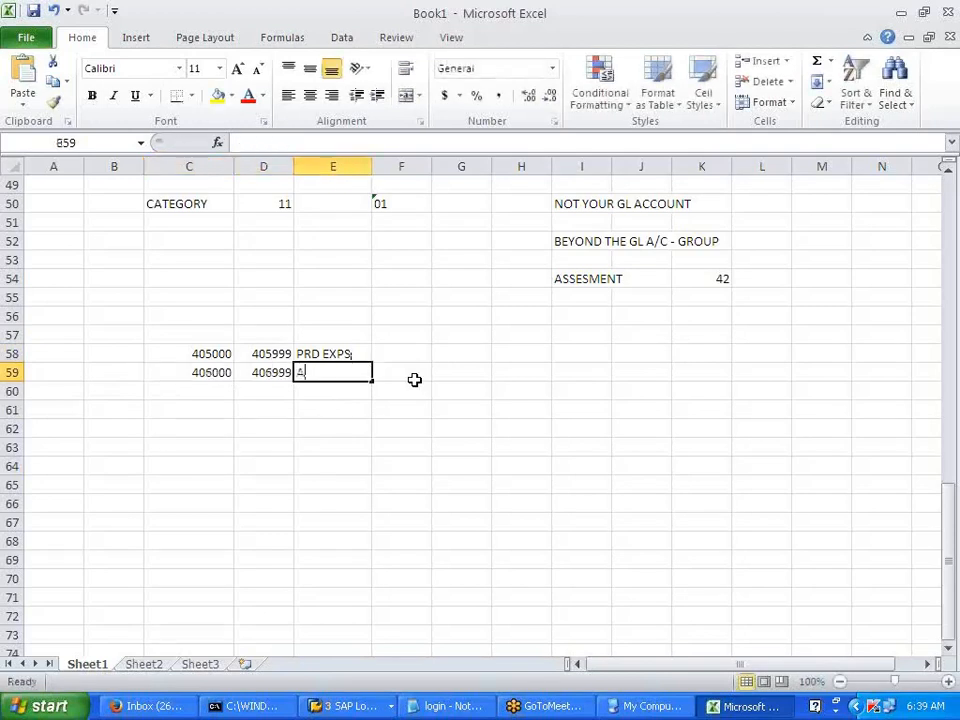
text(DMIN EXPS)
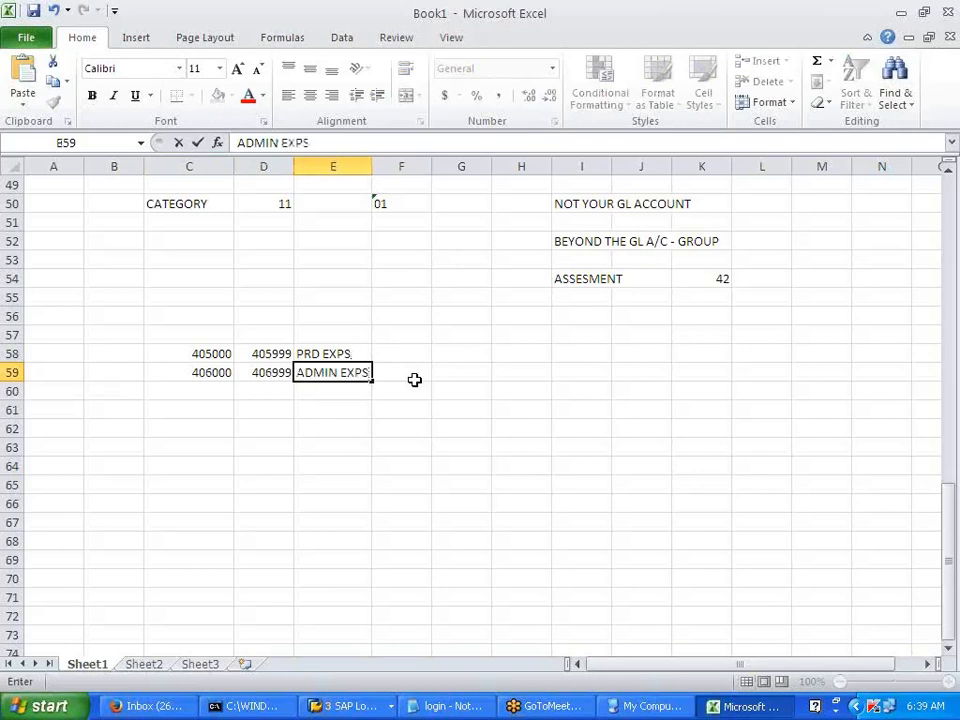
key(Return)
- Enter range 407000–407999 SELLING EXPS in row 60 and widen column E
key(Left)
key(Left)
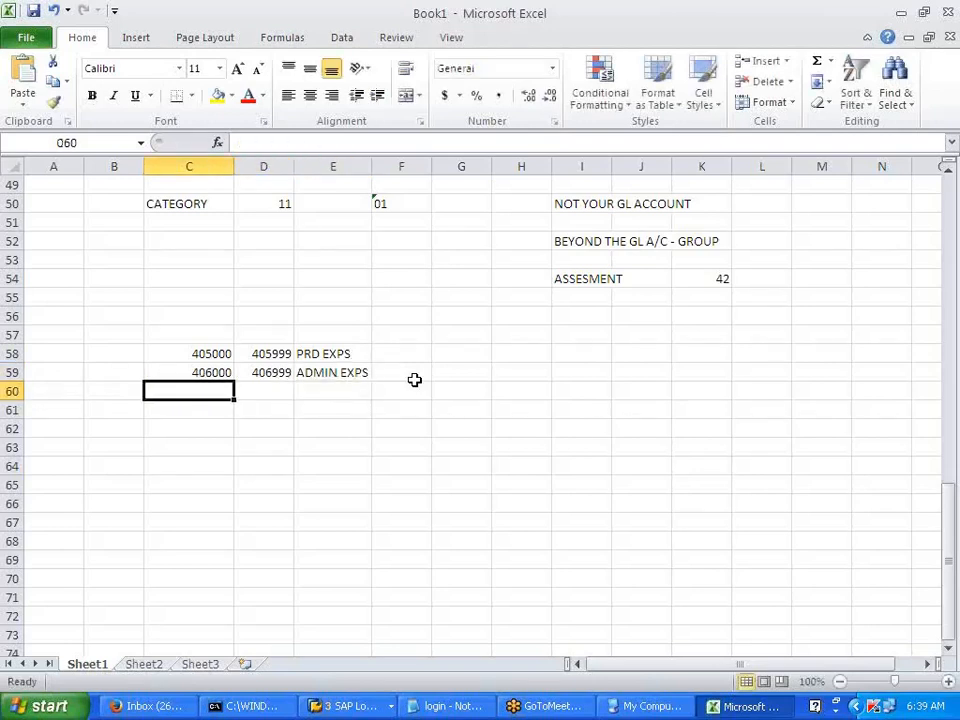
text(40)
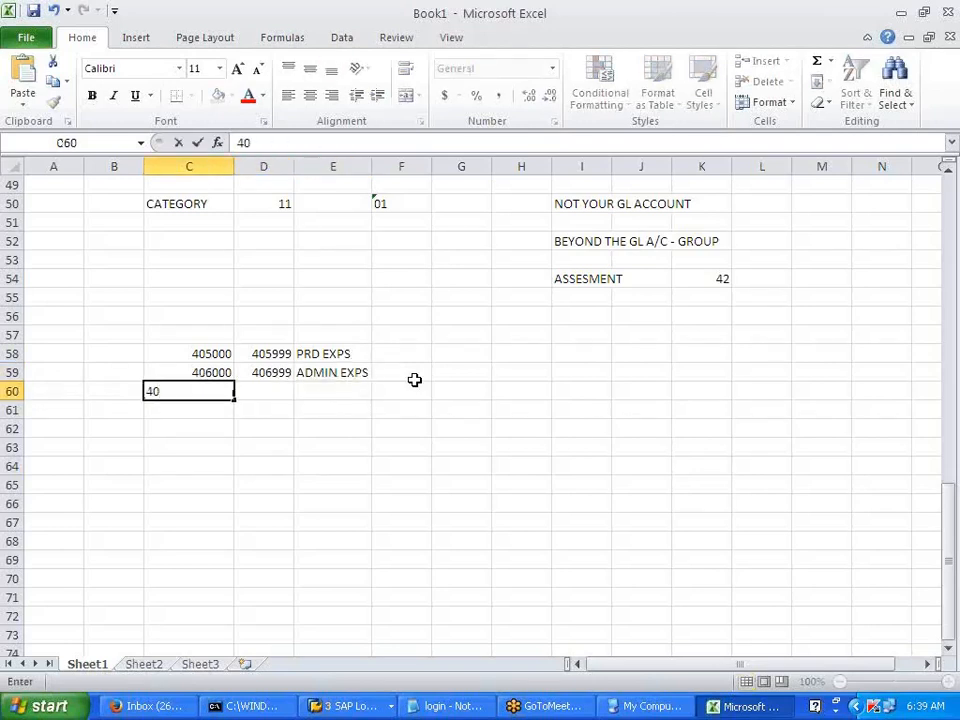
text(7000)
key(Tab)
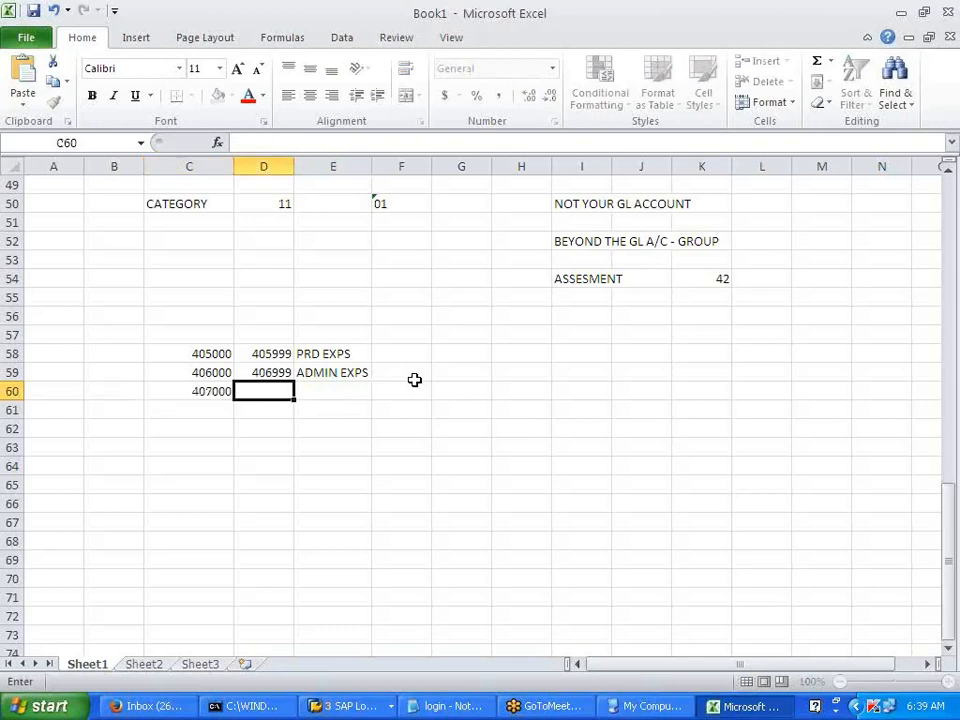
text(407999)
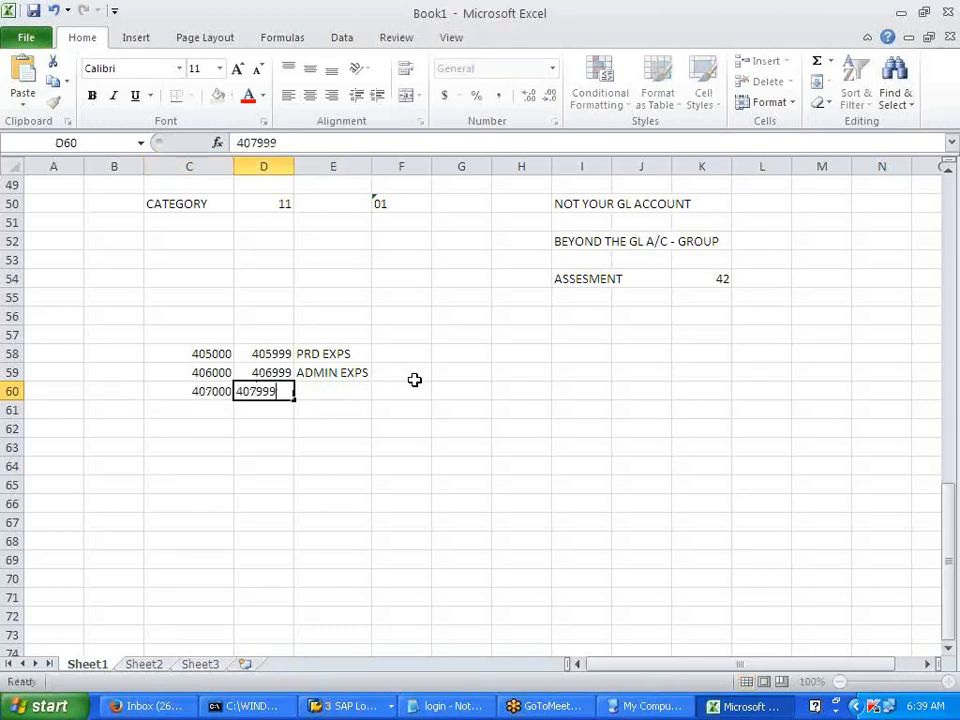
key(Tab)
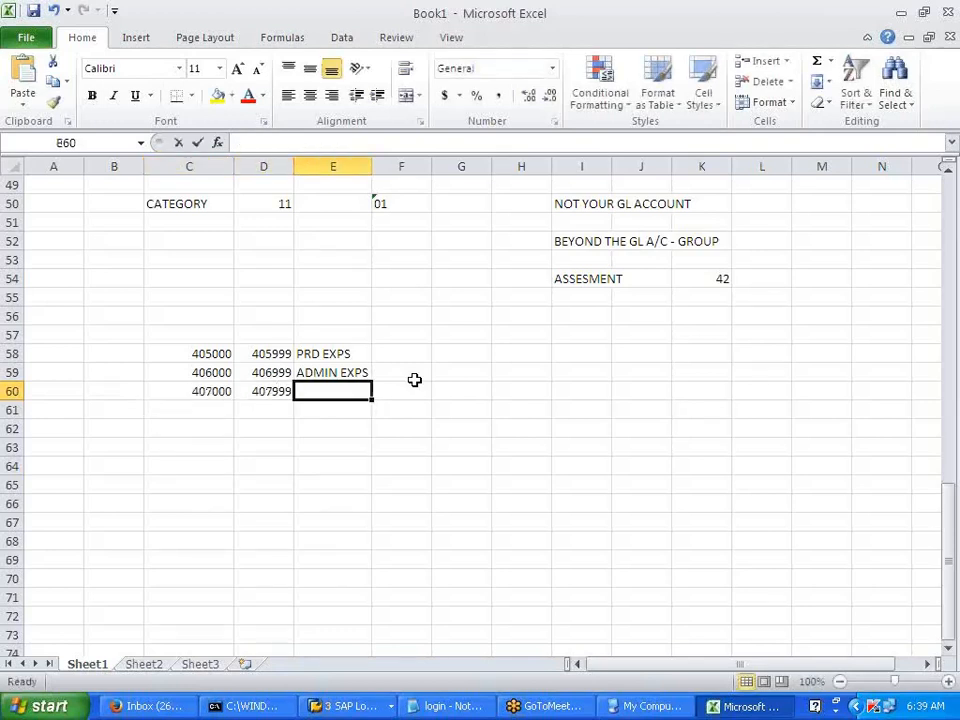
text(SELLING EXPS)
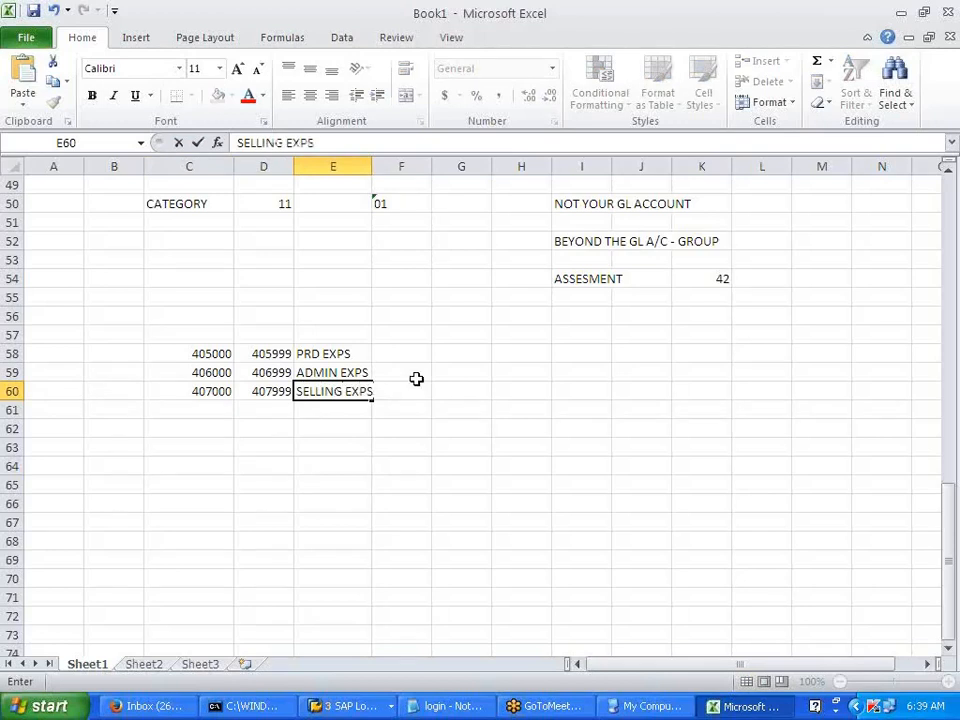
click(414, 378)
drag(370, 170, 389, 170)
- Enter category '01 in cells F58, F59 and F60
click(446, 358)
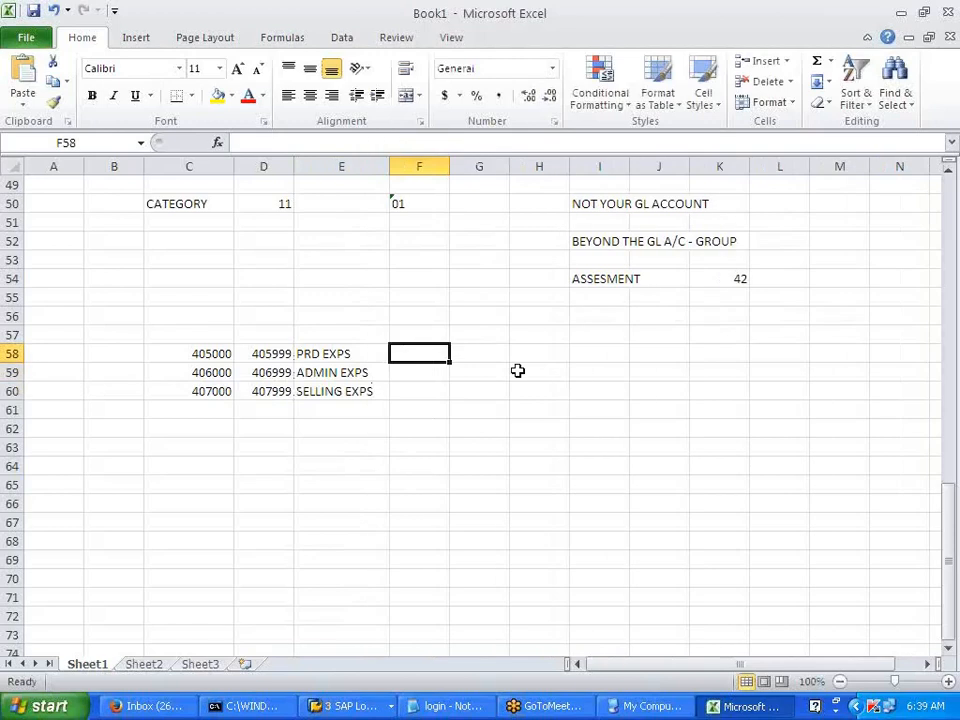
text('01)
key(Return)
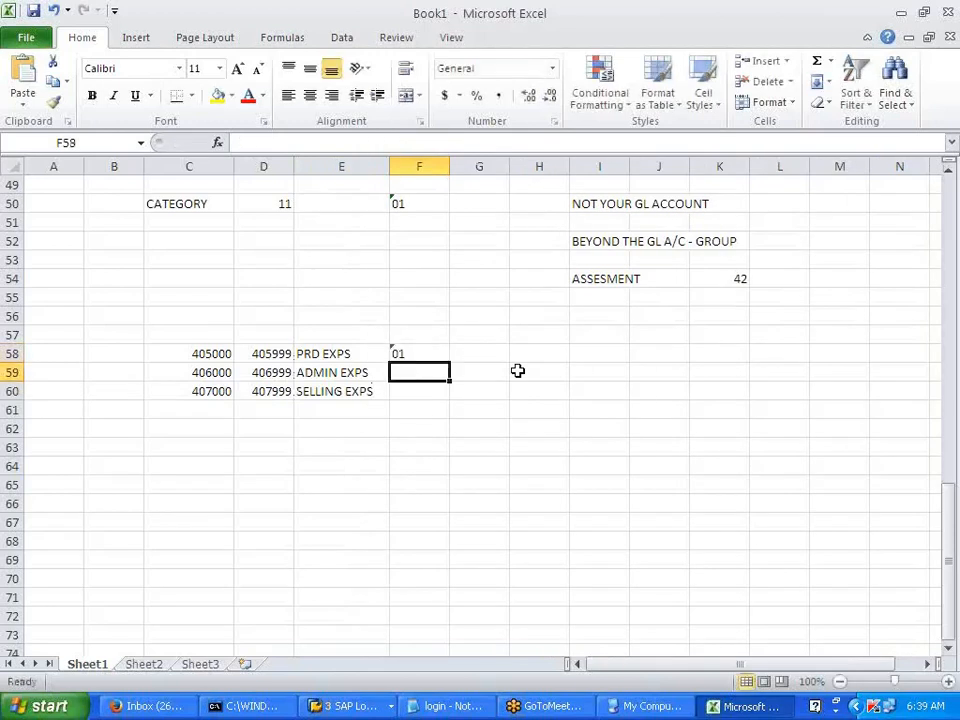
text('01)
key(Return)
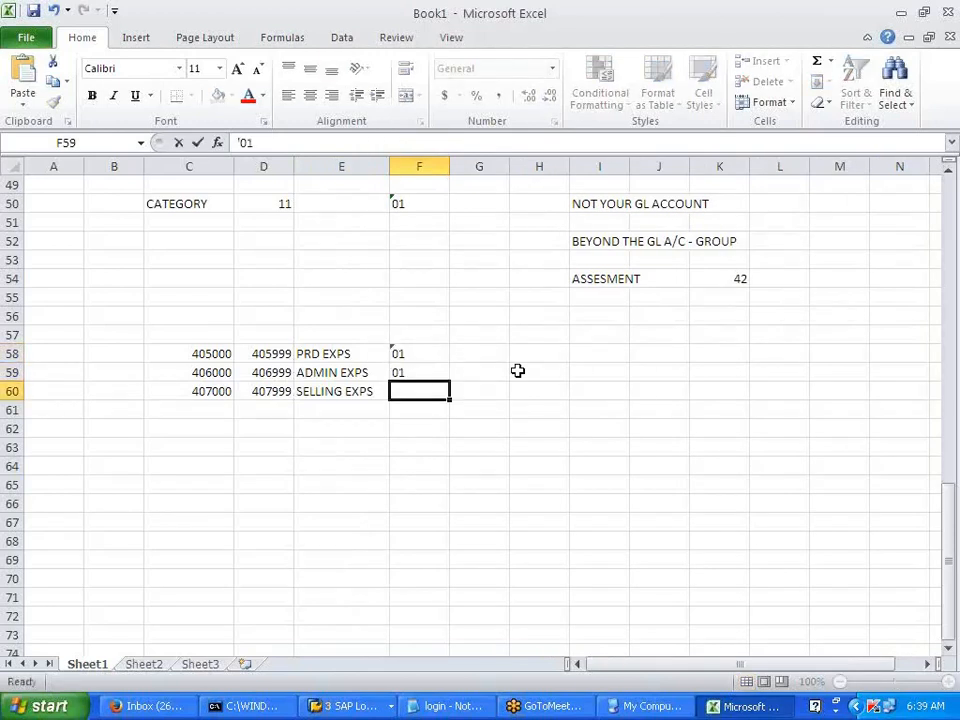
text('01)
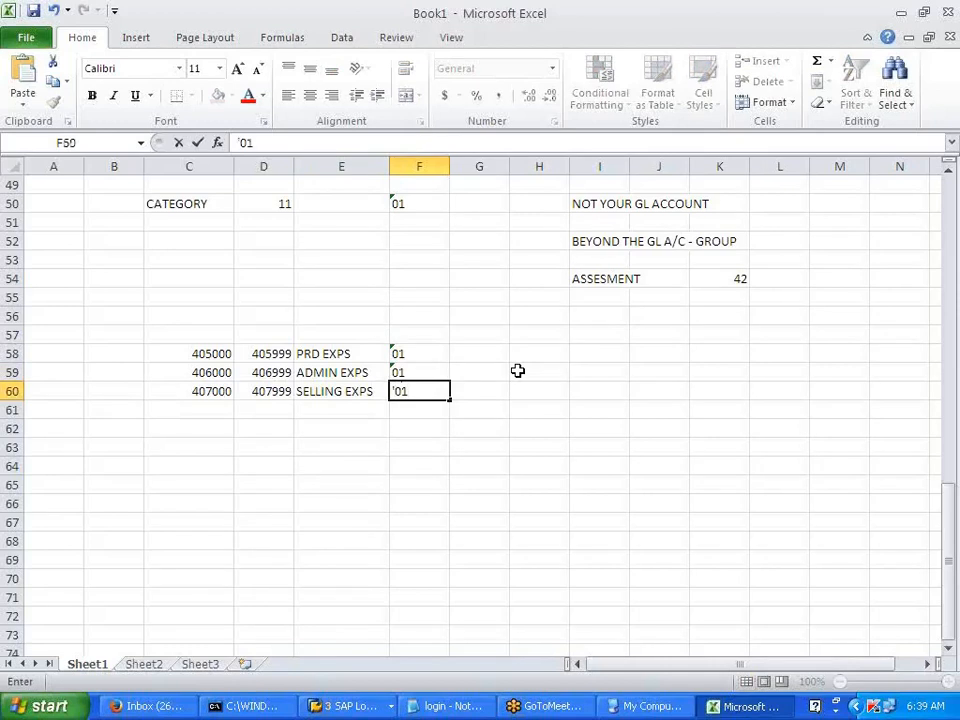
click(517, 371)
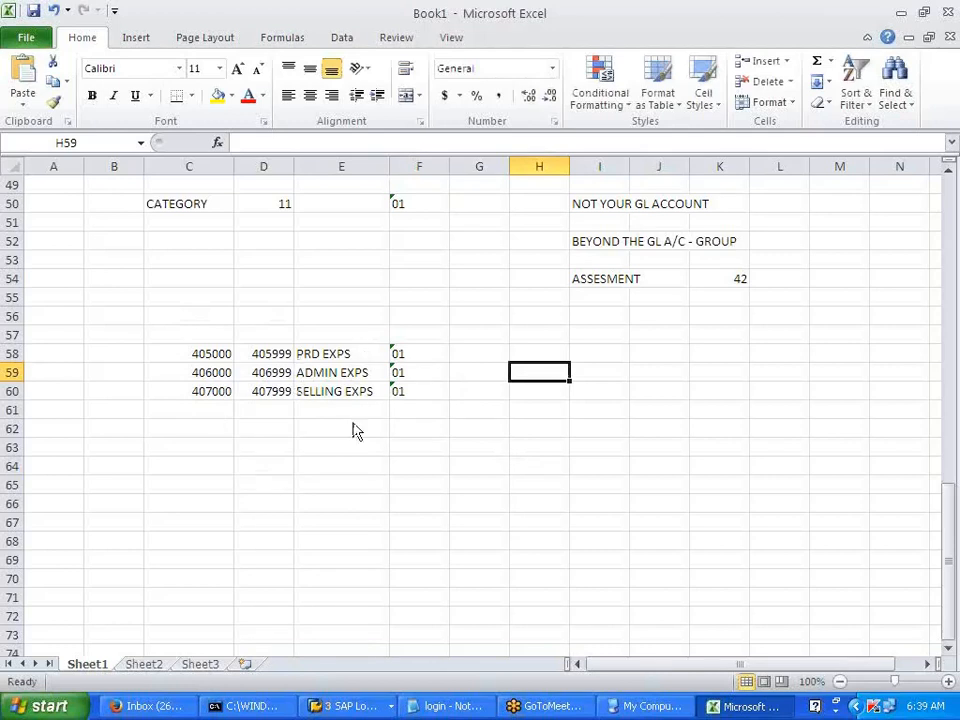
key(alt+Tab)
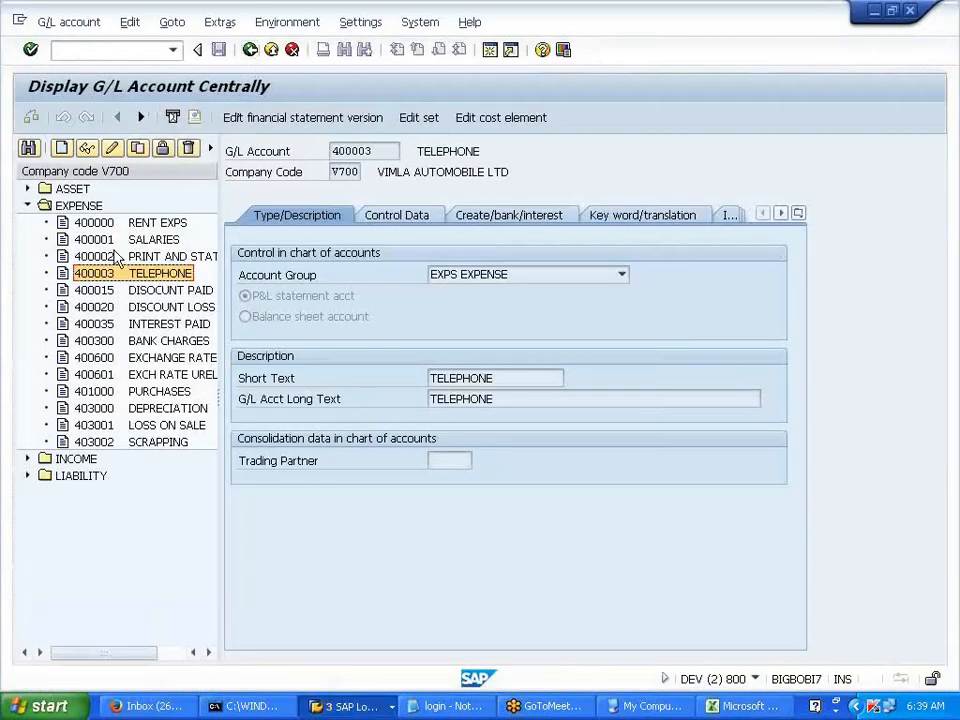
- Create G/L account 405000 in V700 with account group EXPS EXPENSE and short text LUBRICANT
click(61, 150)
text(405000)
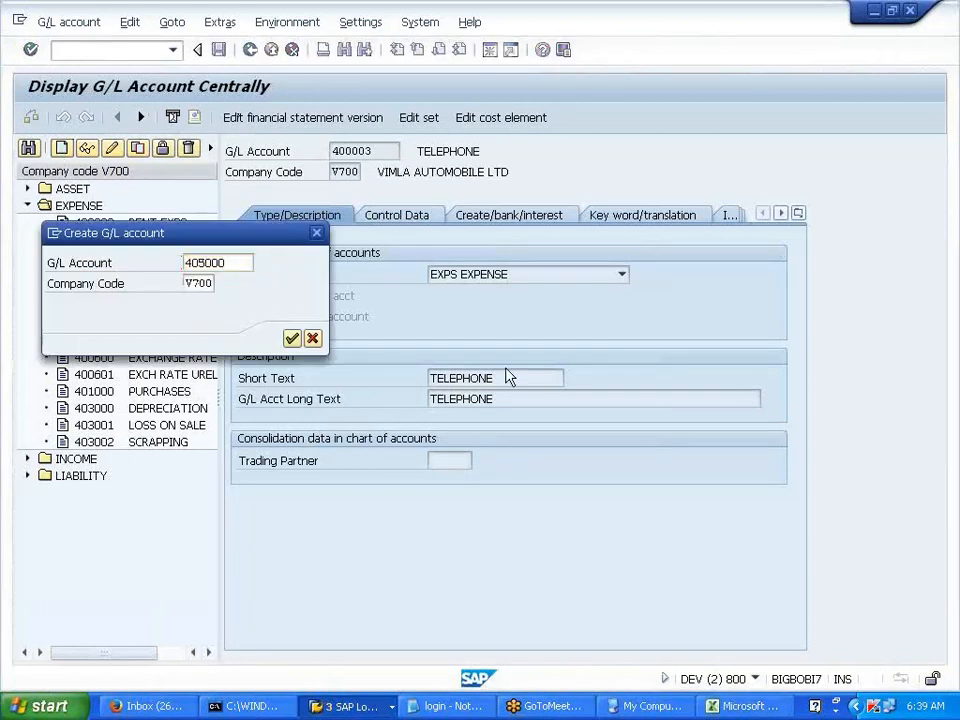
key(Return)
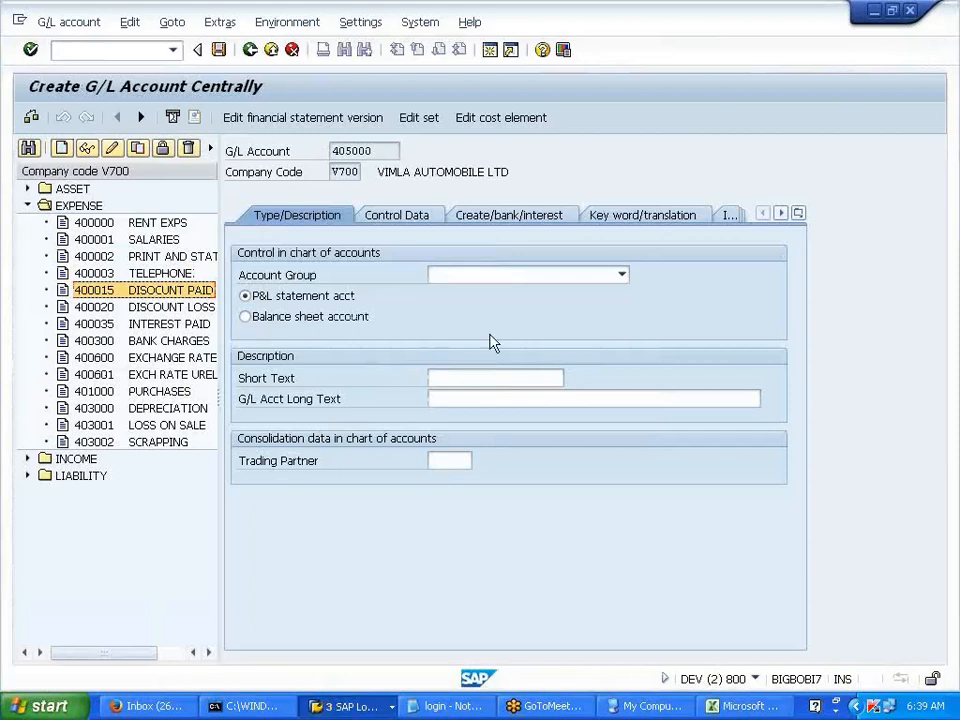
click(616, 276)
click(551, 305)
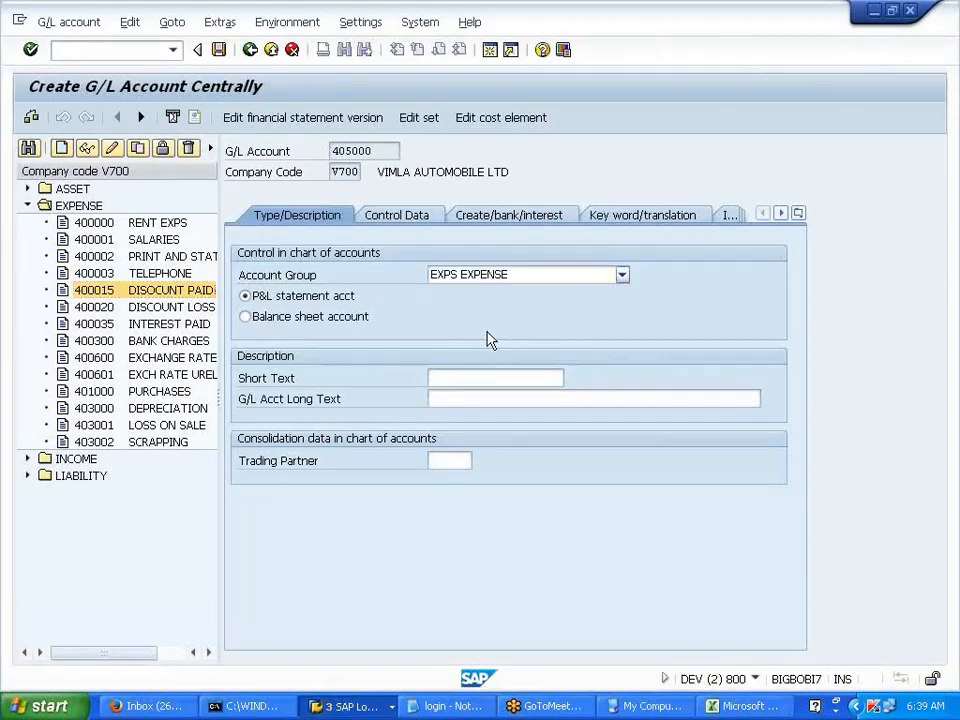
click(450, 378)
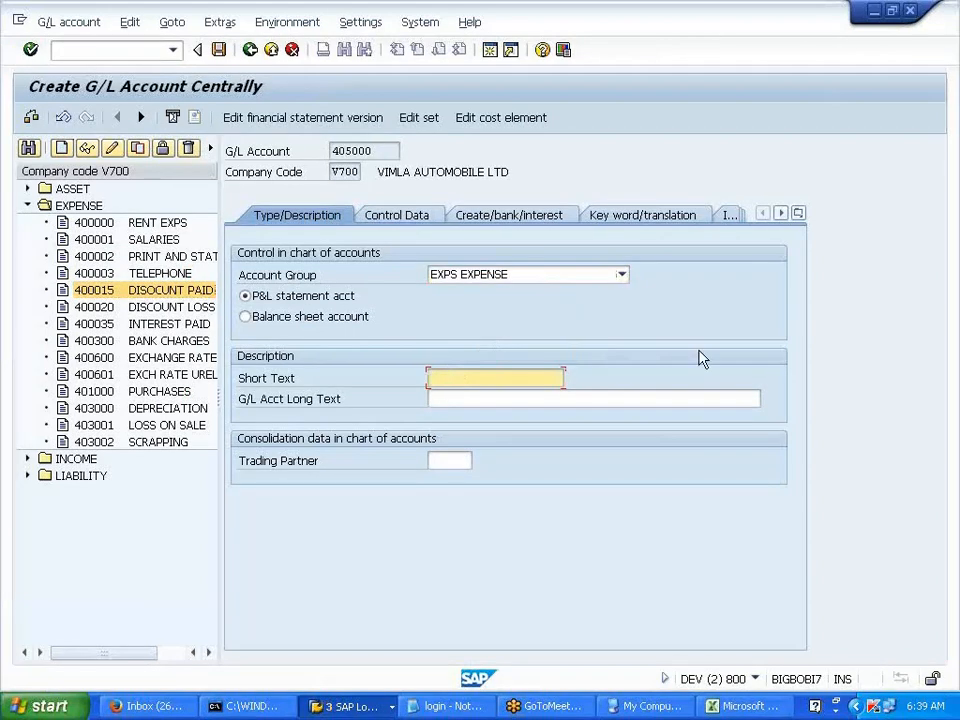
text(LUBRICANT)
- Set sort key 001 and field status group G004, then save account 405000
click(413, 223)
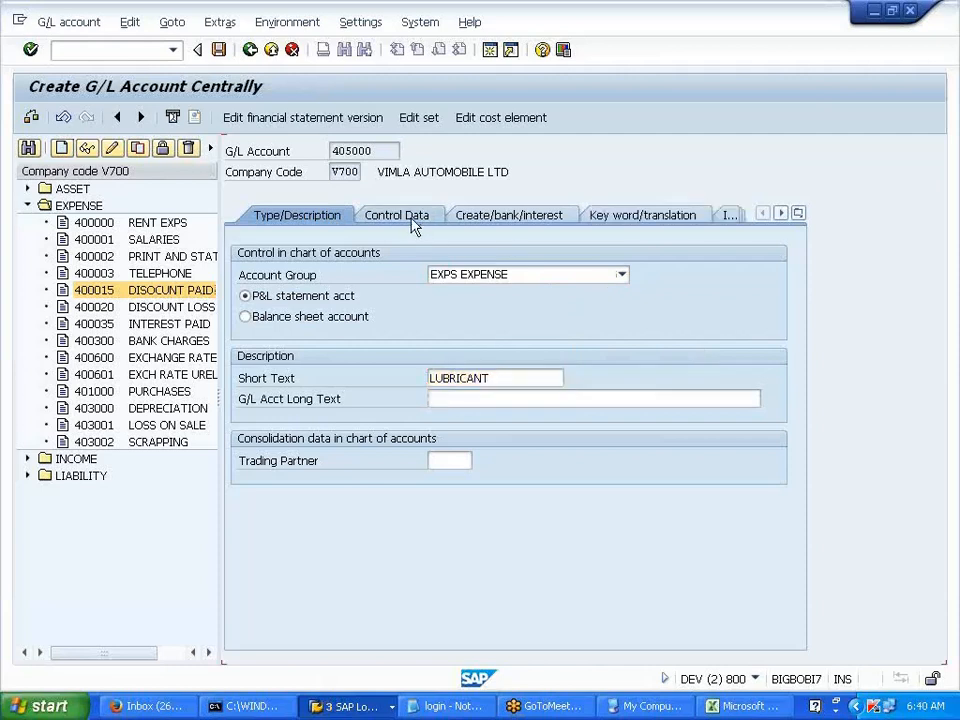
click(438, 583)
click(441, 602)
click(500, 221)
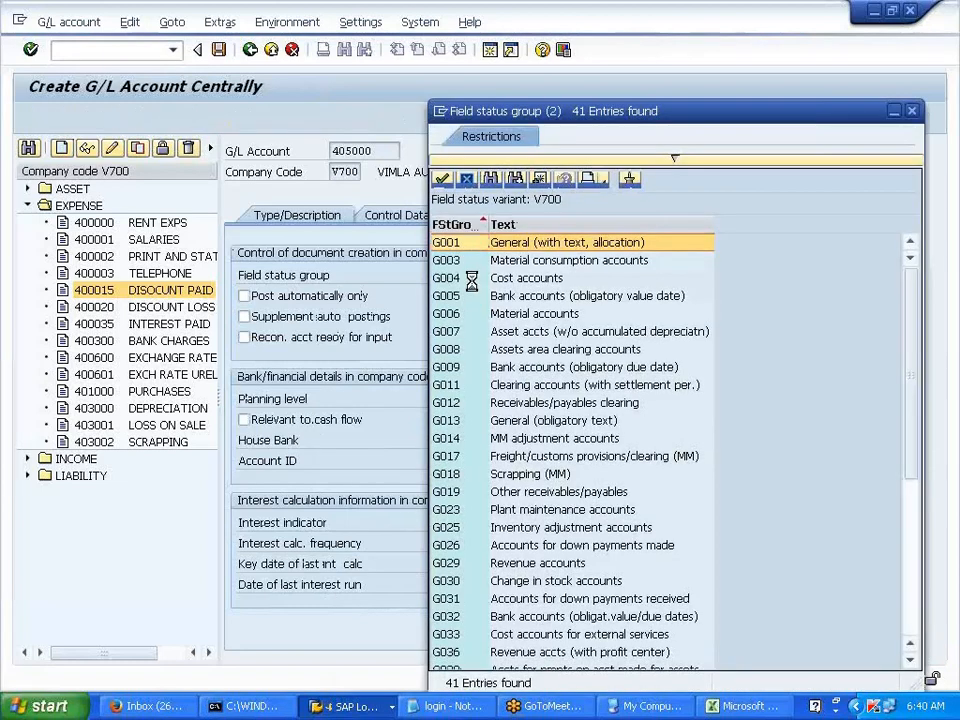
double_click(516, 277)
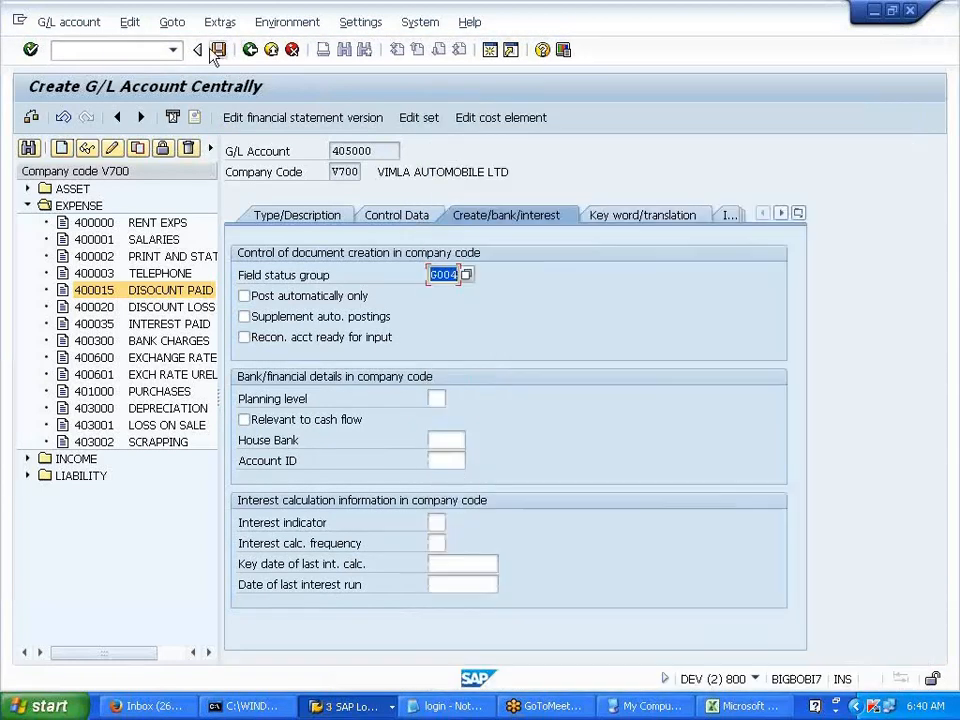
click(219, 50)
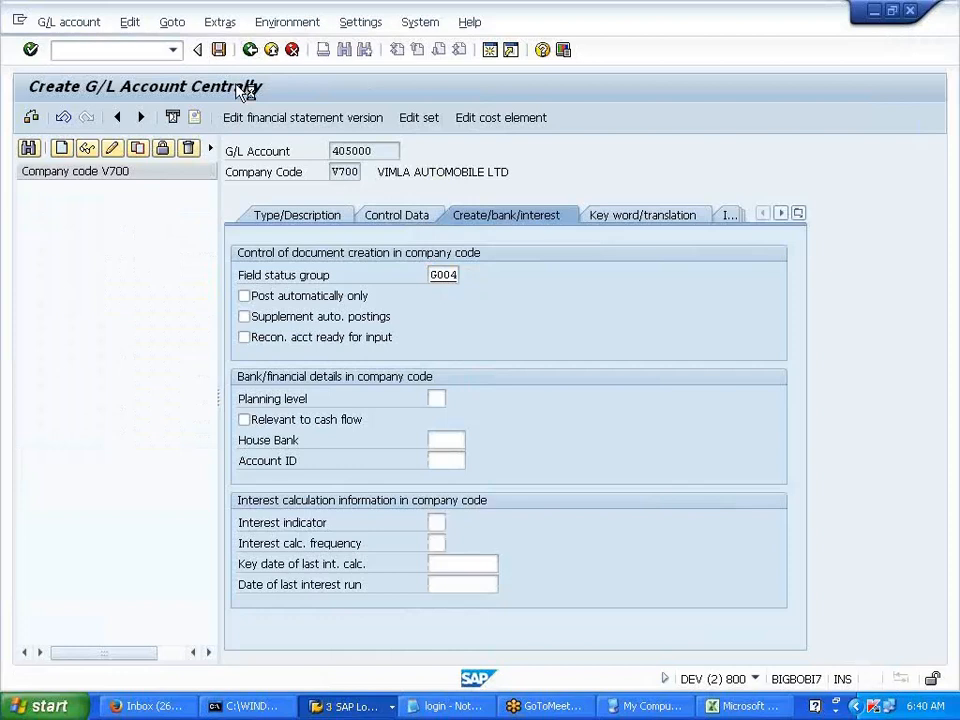
- Copy account 405000 to 405001, replace the LUBRICANT texts with POWER, and save
click(138, 149)
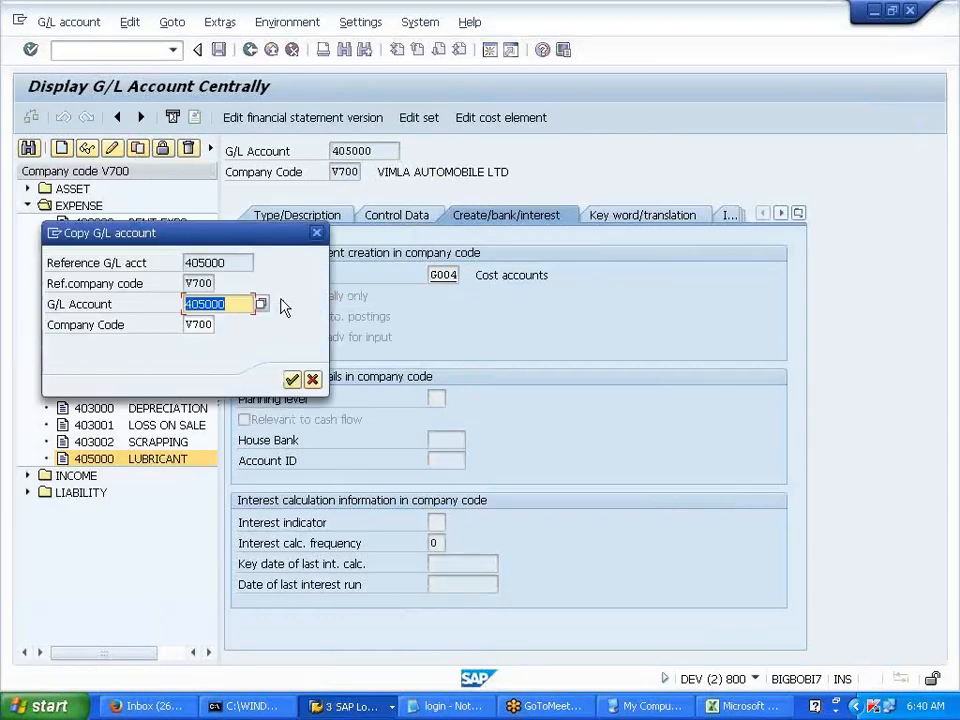
text(1)
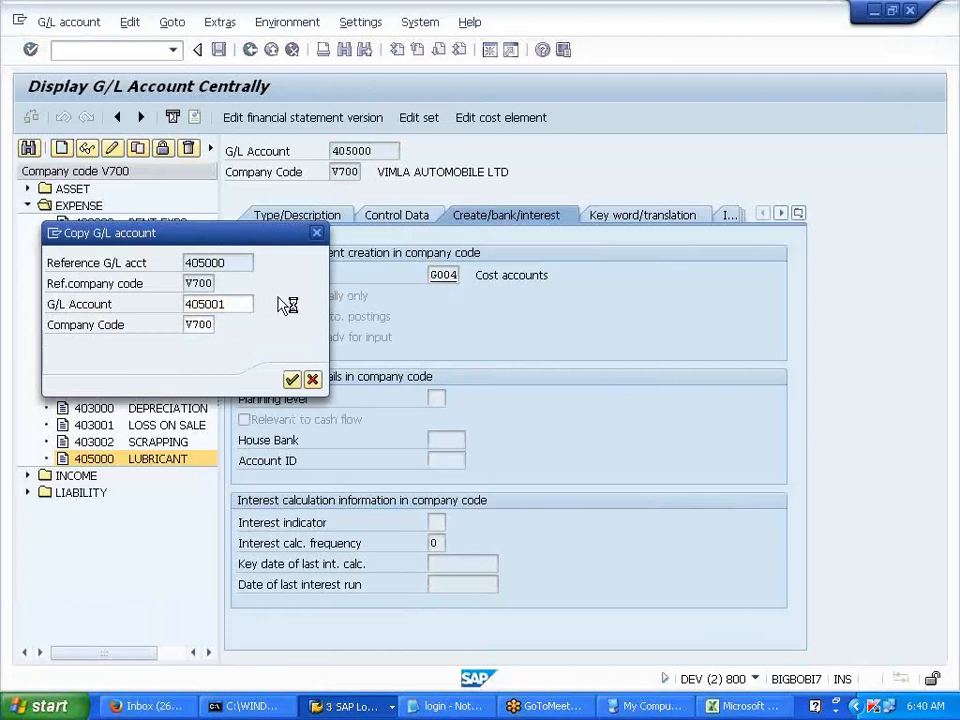
key(Return)
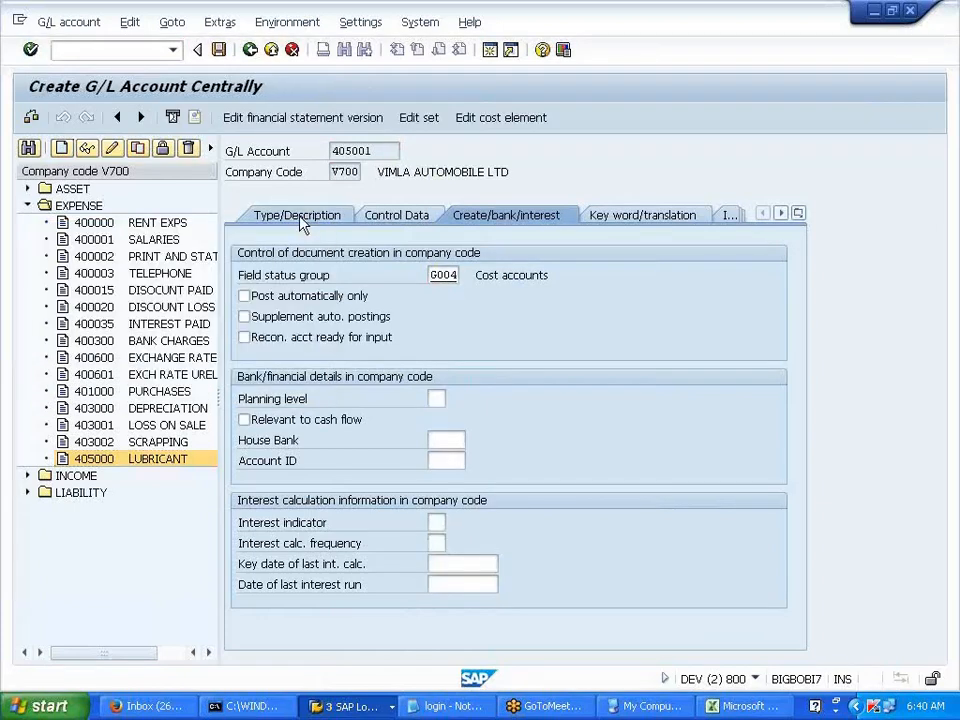
click(301, 222)
key(BackSpace)
key(BackSpace)
key(BackSpace)
key(BackSpace)
key(BackSpace)
key(BackSpace)
key(BackSpace)
key(BackSpace)
key(BackSpace)
key(shift+Tab)
key(BackSpace)
text(POWER)
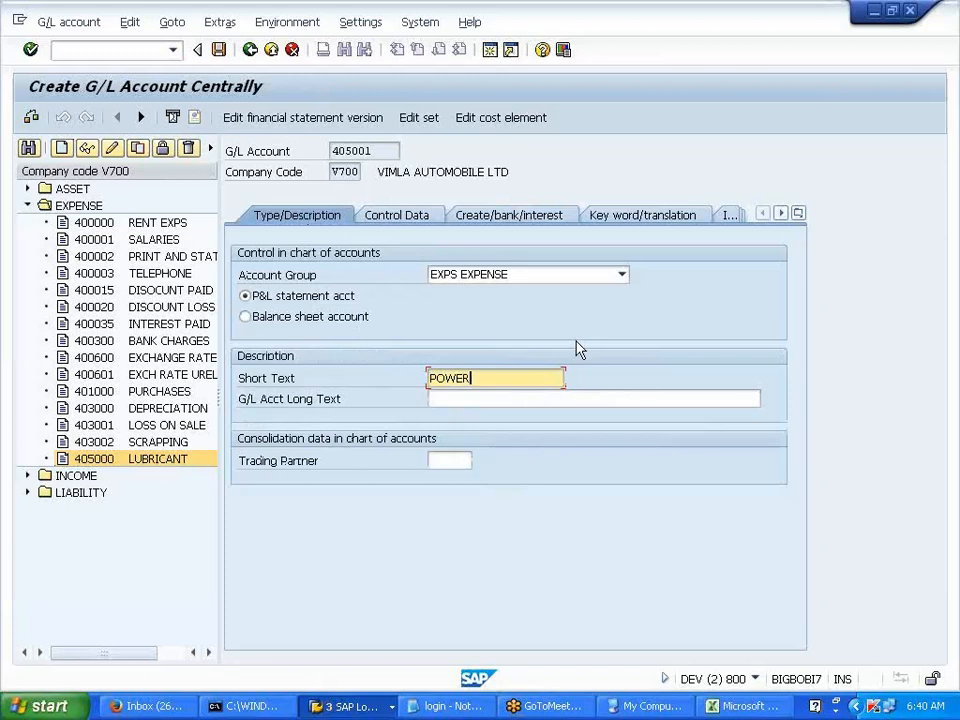
key(ctrl+s)
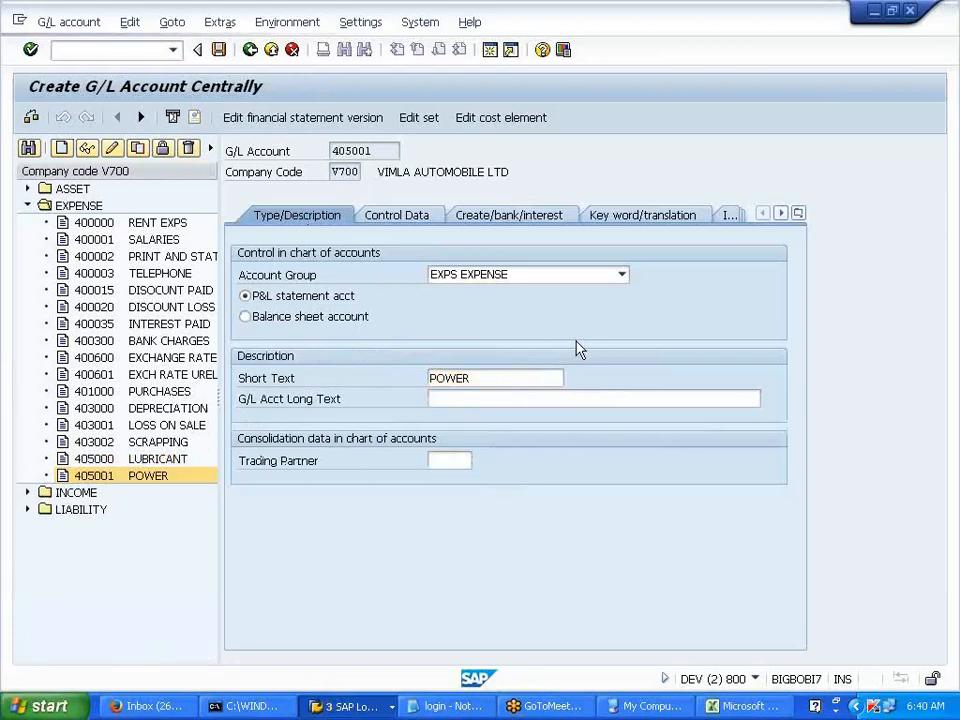
click(135, 150)
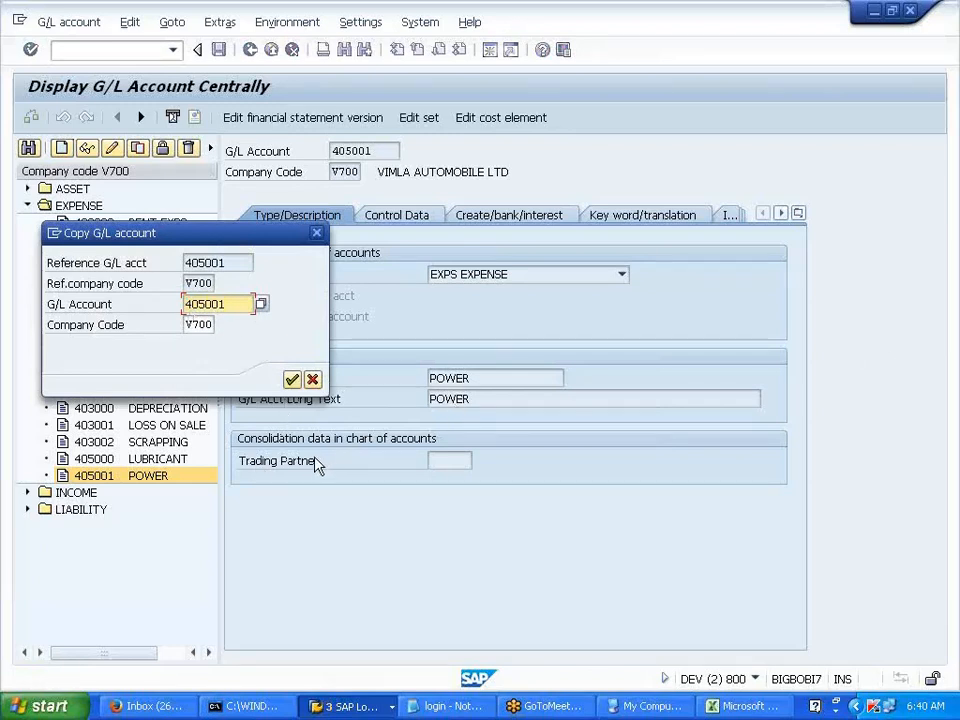
- Copy 405001 to new account 405002 and clear the copied POWER and SHARE CAPITAL texts
key(BackSpace)
text(2)
click(290, 384)
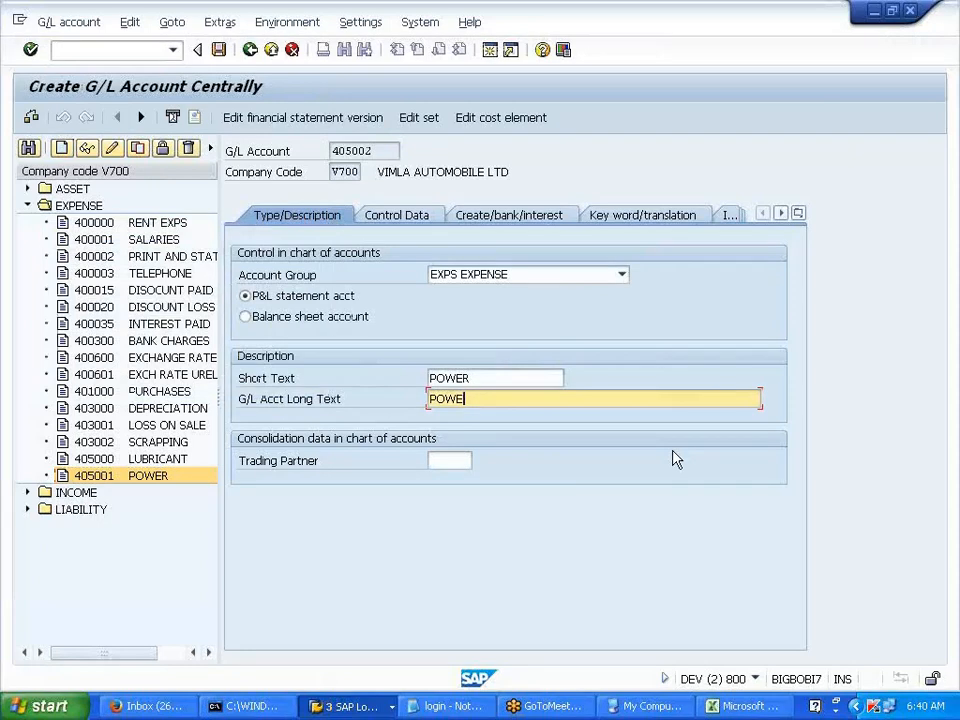
key(BackSpace)
key(BackSpace)
key(BackSpace)
key(BackSpace)
key(shift+Tab)
key(BackSpace)
key(Tab)
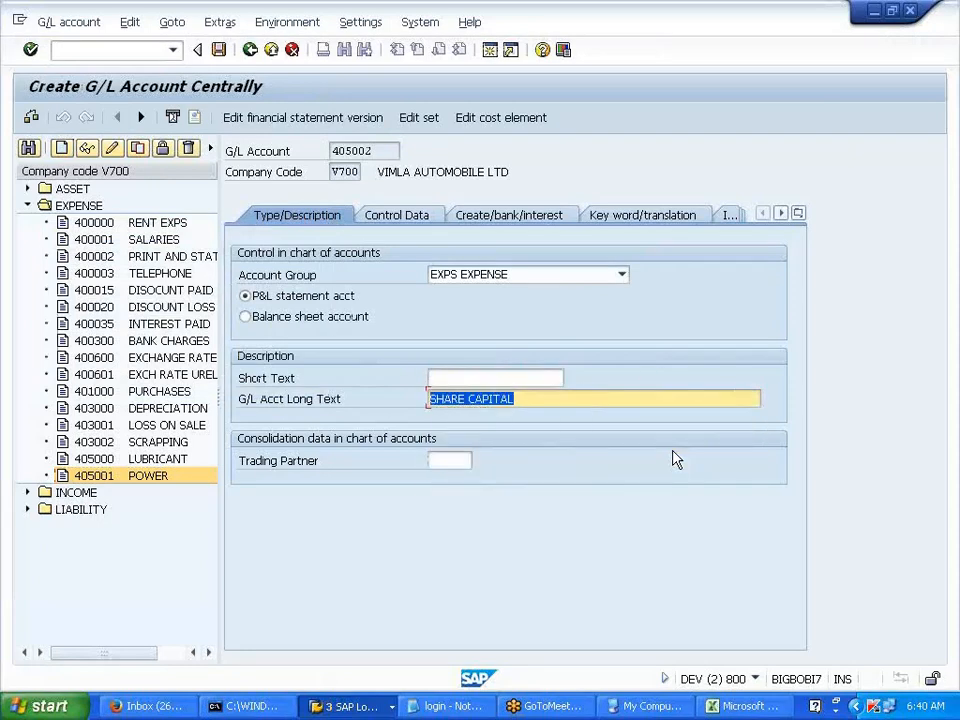
key(BackSpace)
- Enter DIESEL as the short text and save account 405002
click(482, 380)
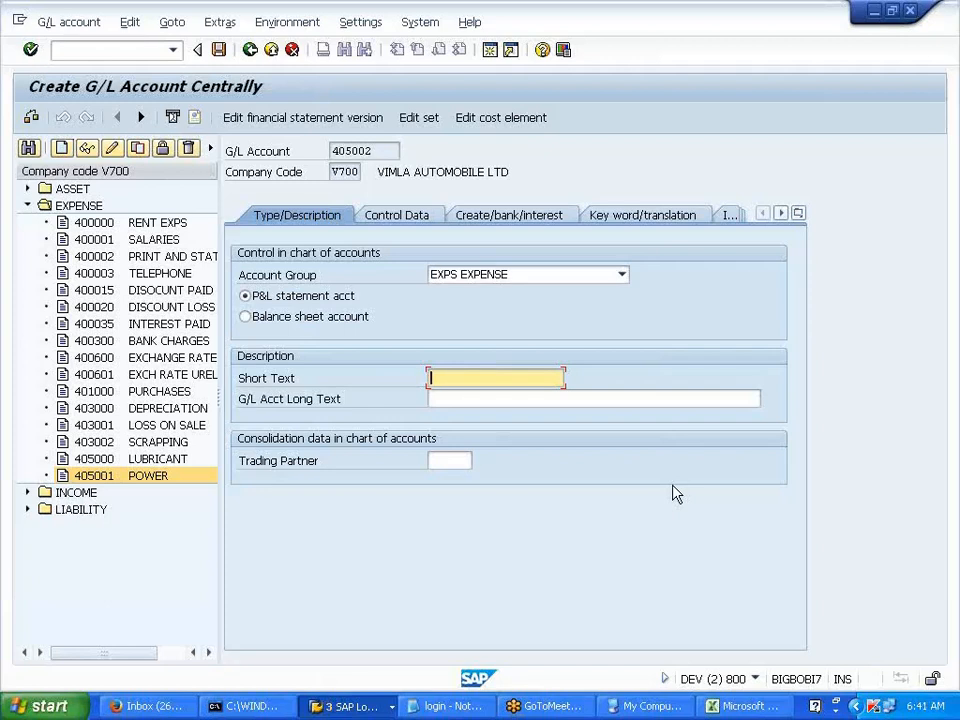
text(DEIS)
key(BackSpace)
key(BackSpace)
key(BackSpace)
key(BackSpace)
key(BackSpace)
text(IESEL)
click(218, 50)
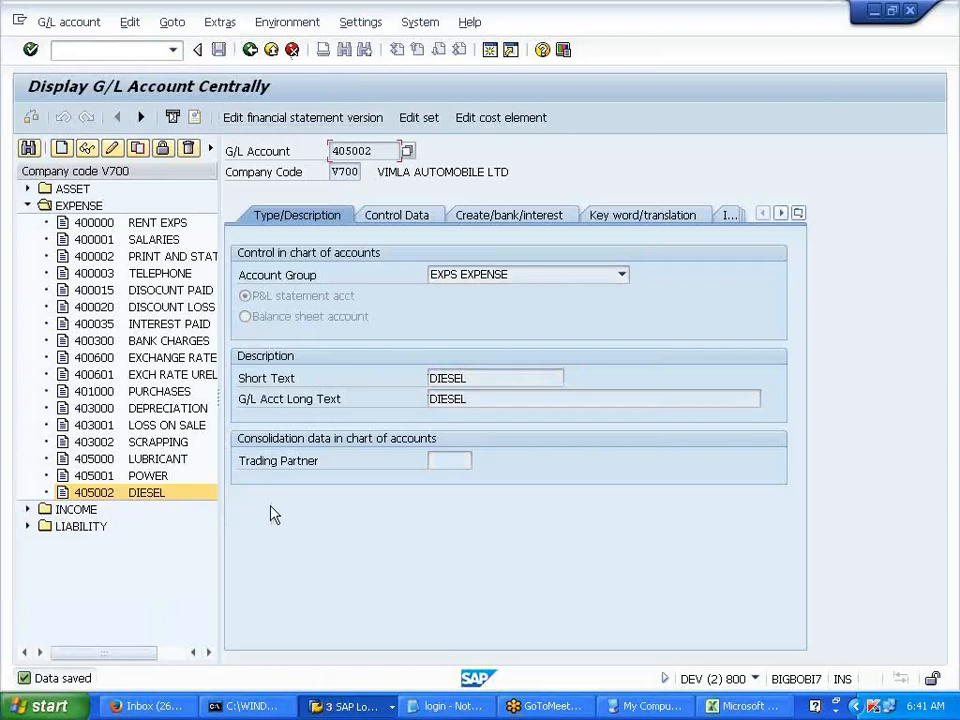
click(130, 490)
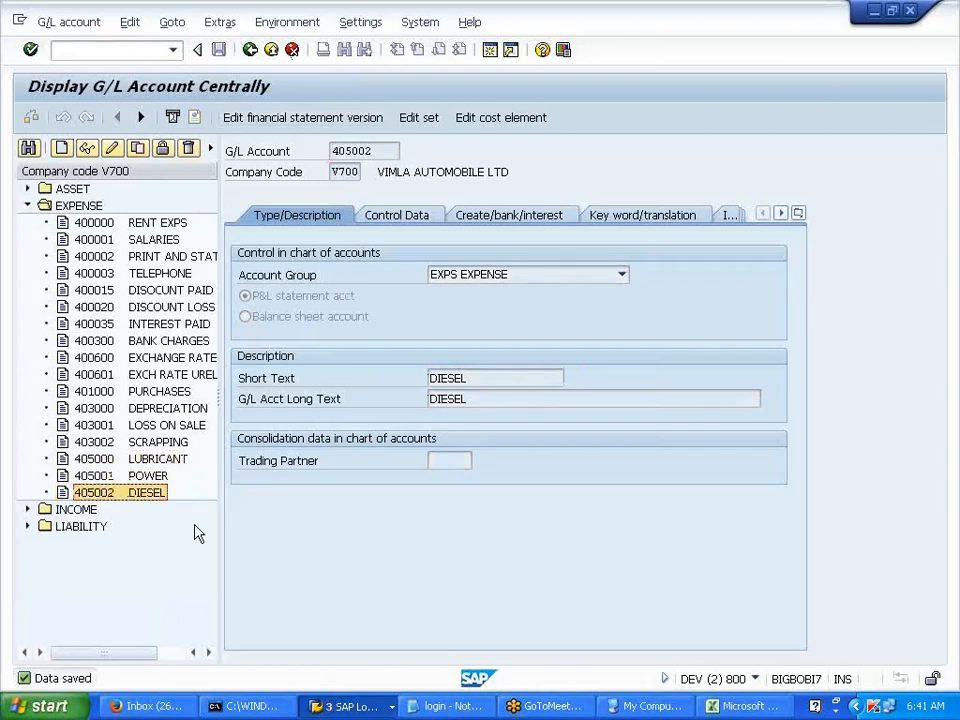
- Copy 405002 to new account 406000, replace its texts with SALARIES, and save
click(138, 151)
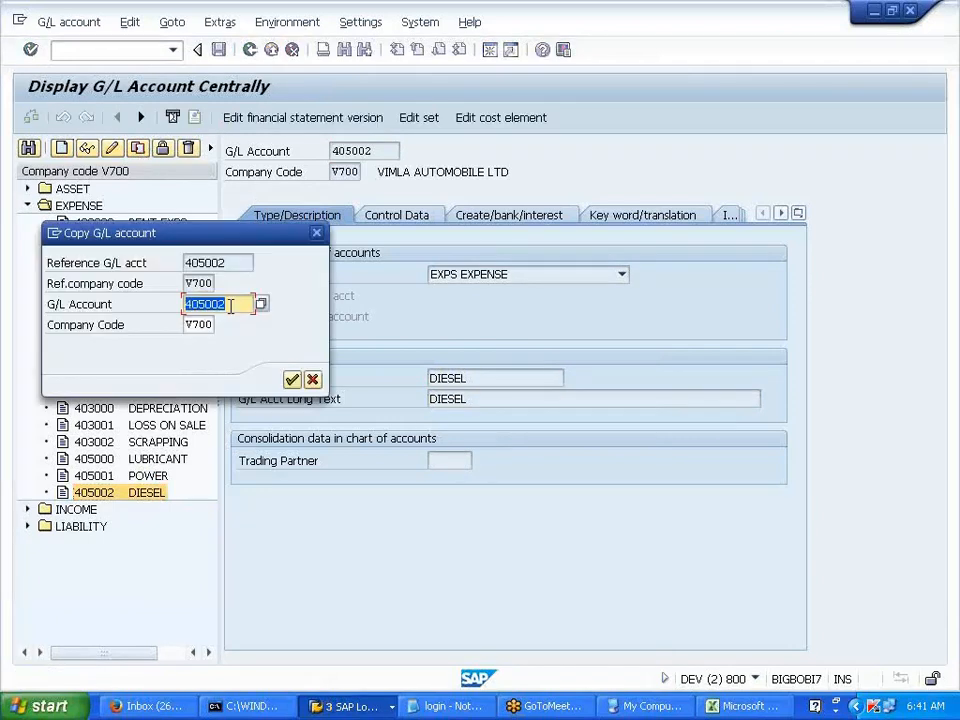
key(BackSpace)
key(BackSpace)
key(BackSpace)
key(BackSpace)
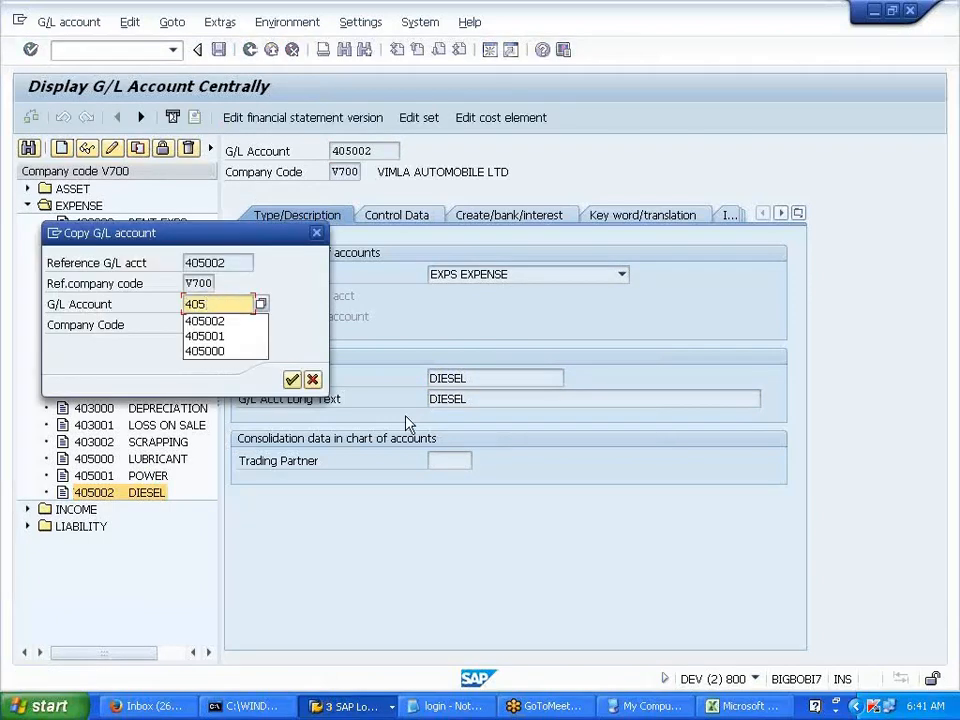
text(6000)
key(Return)
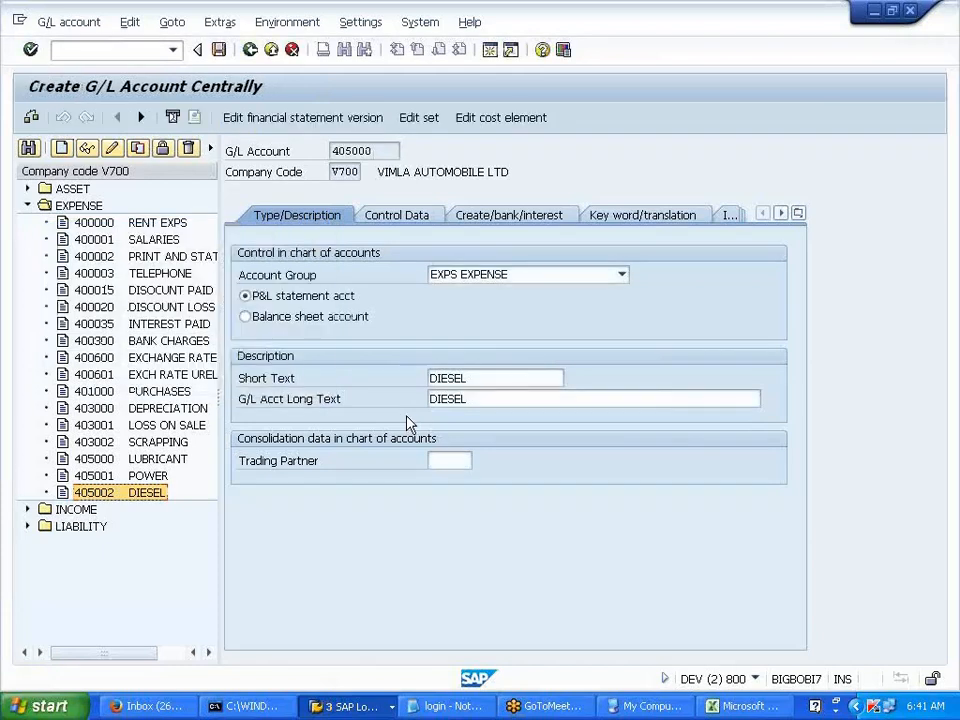
click(493, 400)
key(BackSpace)
key(BackSpace)
key(BackSpace)
key(BackSpace)
key(BackSpace)
key(shift+Tab)
text(SALARIES)
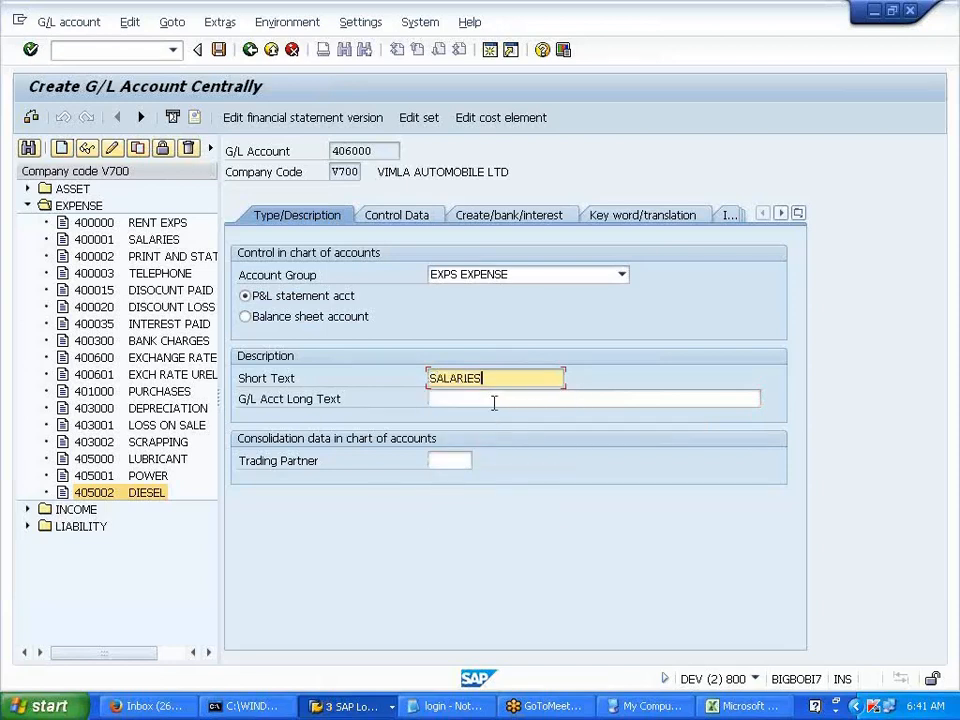
key(ctrl+s)
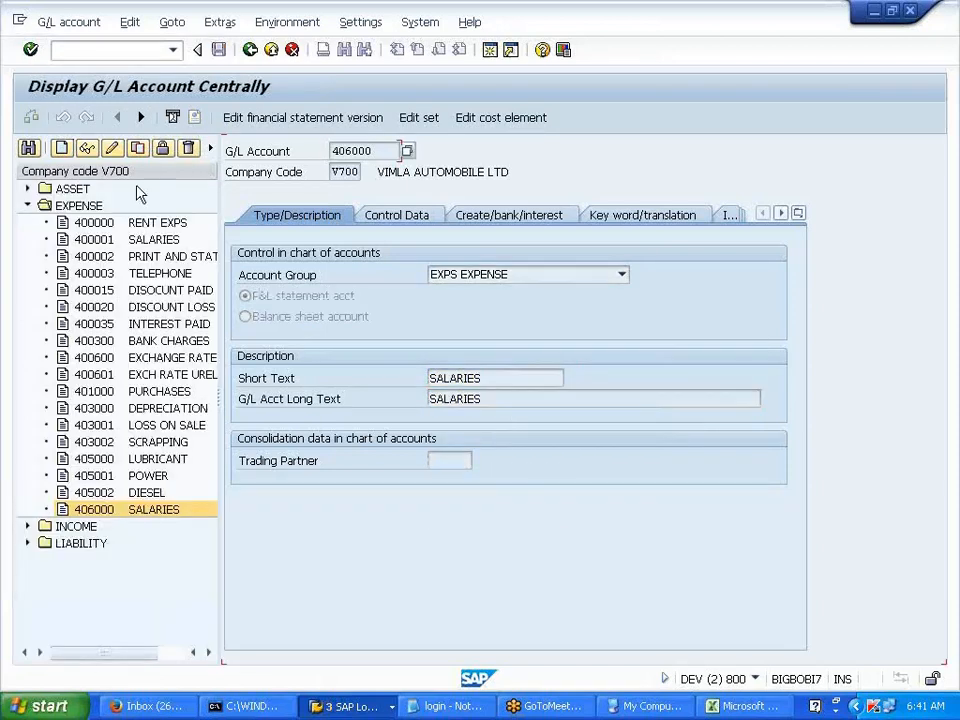
- Copy 406000 to new account 406001 with description STATIONARY and save
click(138, 157)
click(234, 304)
key(BackSpace)
text(1)
key(Return)
click(527, 393)
key(BackSpace)
key(BackSpace)
key(BackSpace)
key(BackSpace)
key(BackSpace)
key(BackSpace)
key(BackSpace)
key(BackSpace)
key(BackSpace)
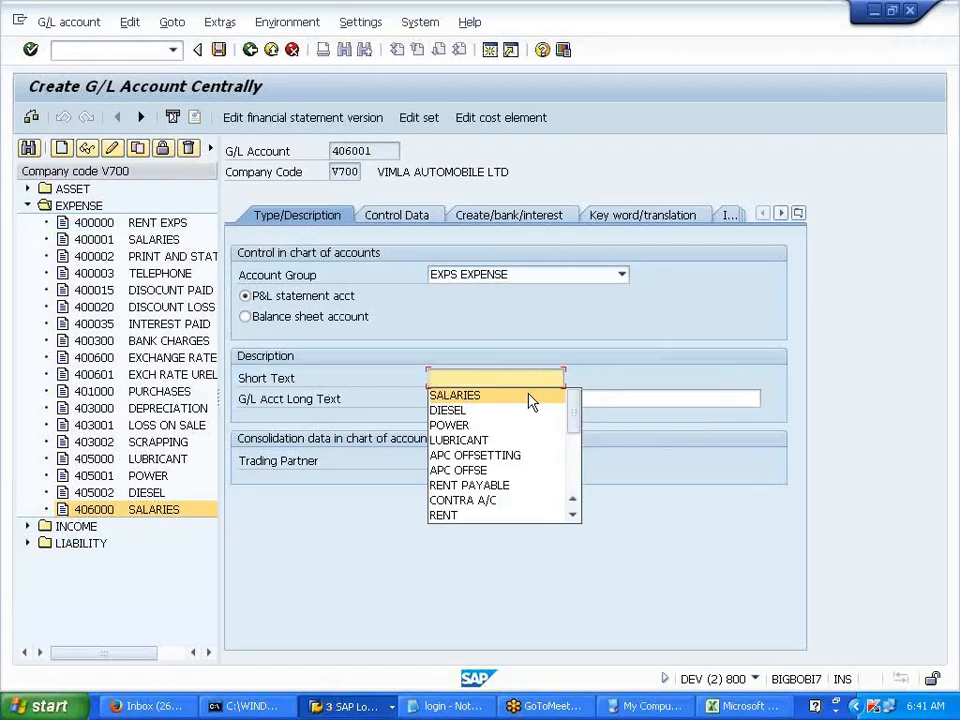
text(STATIONARY)
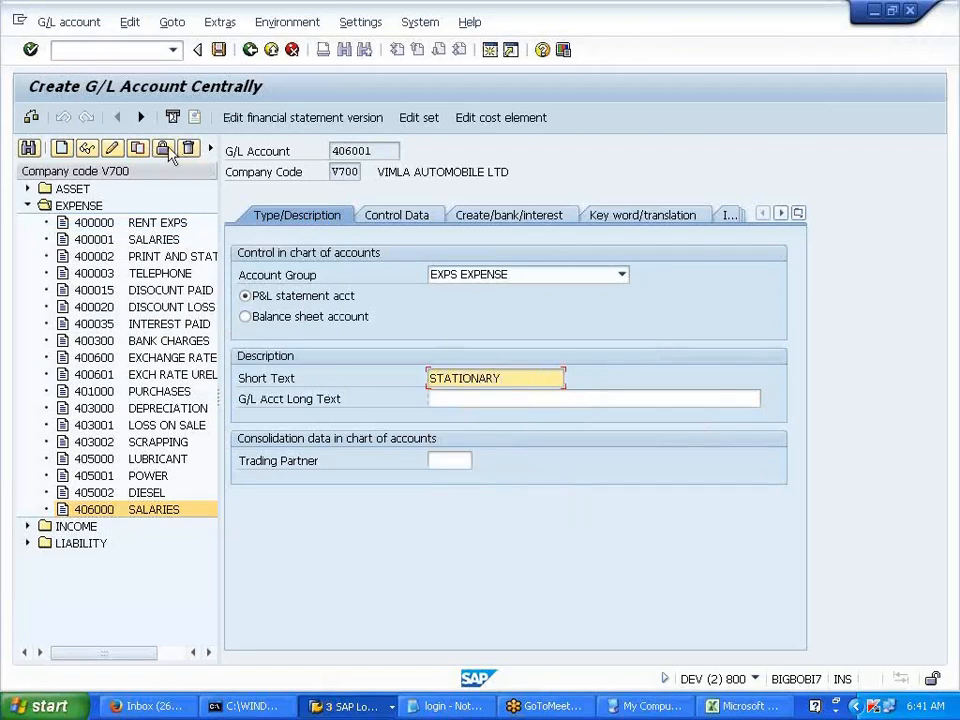
click(219, 52)
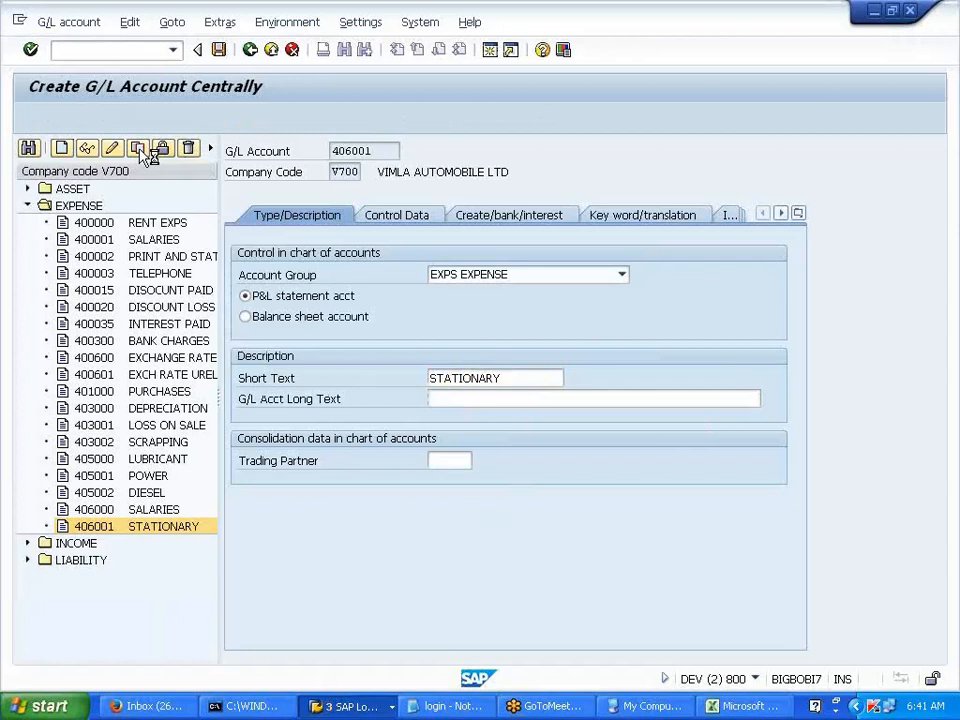
- Copy 406001 to new account 406002, replace the texts with PETROL, and save
click(138, 149)
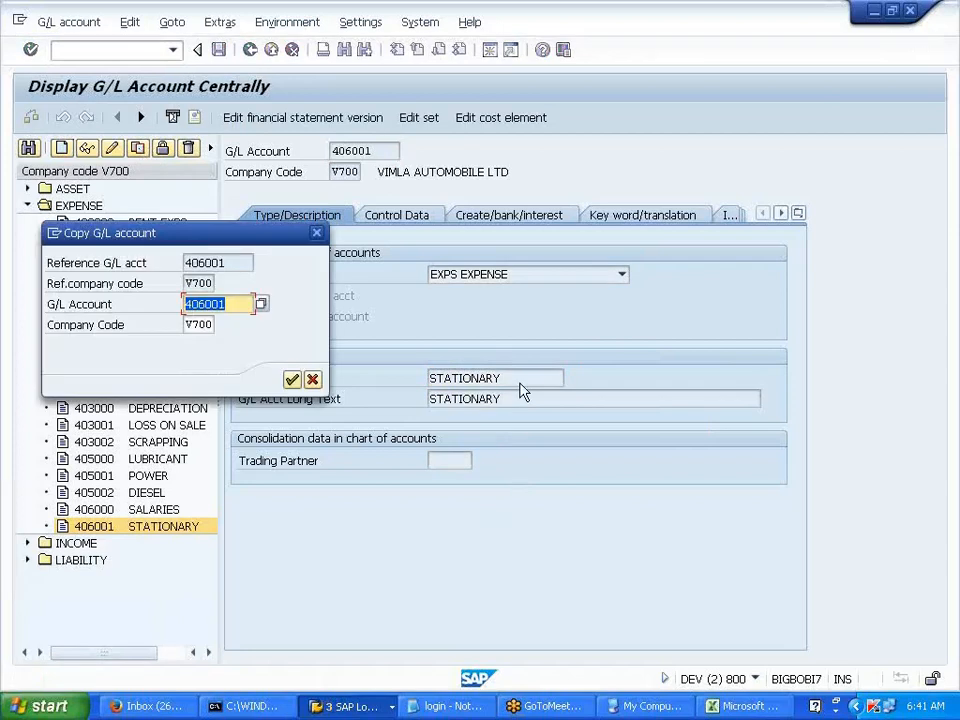
key(Right)
key(BackSpace)
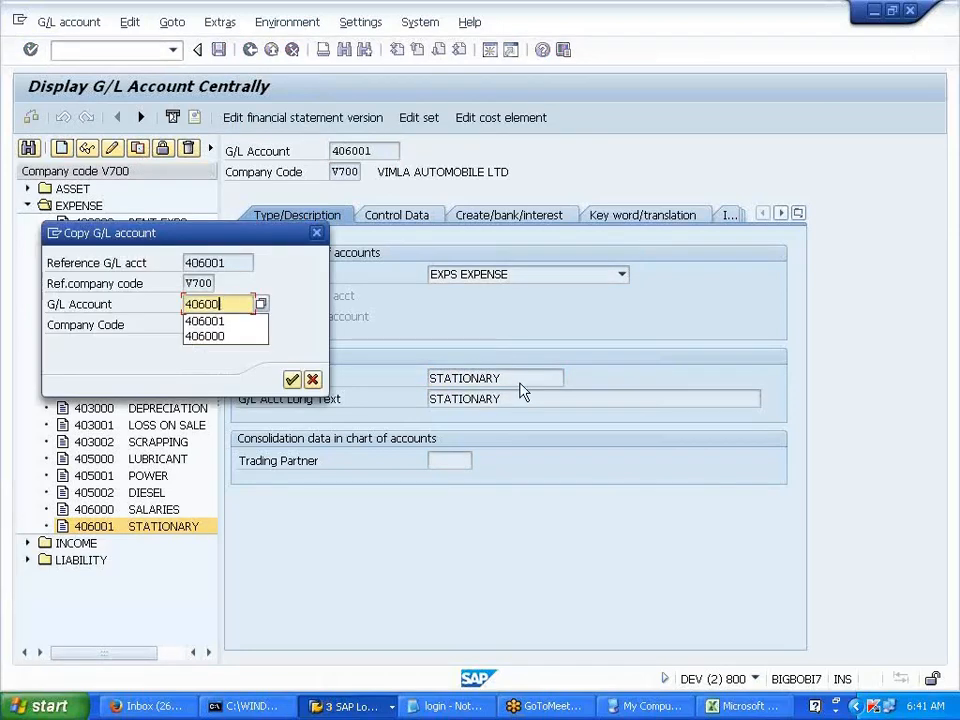
text(2)
key(Return)
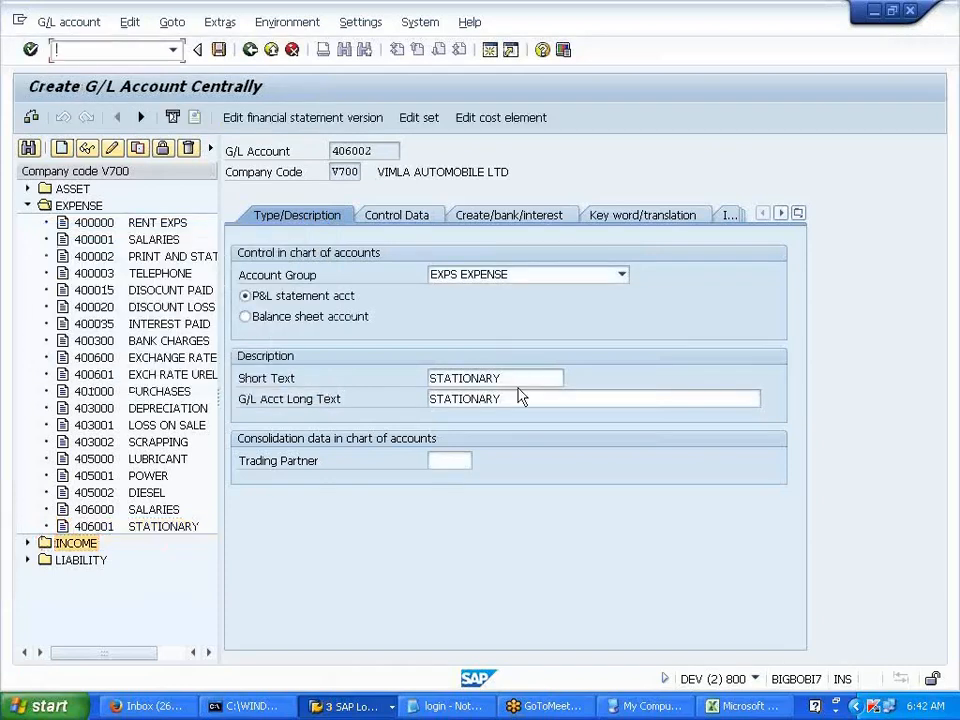
click(516, 396)
key(BackSpace)
key(BackSpace)
key(BackSpace)
key(BackSpace)
key(BackSpace)
key(BackSpace)
key(BackSpace)
key(BackSpace)
key(BackSpace)
key(BackSpace)
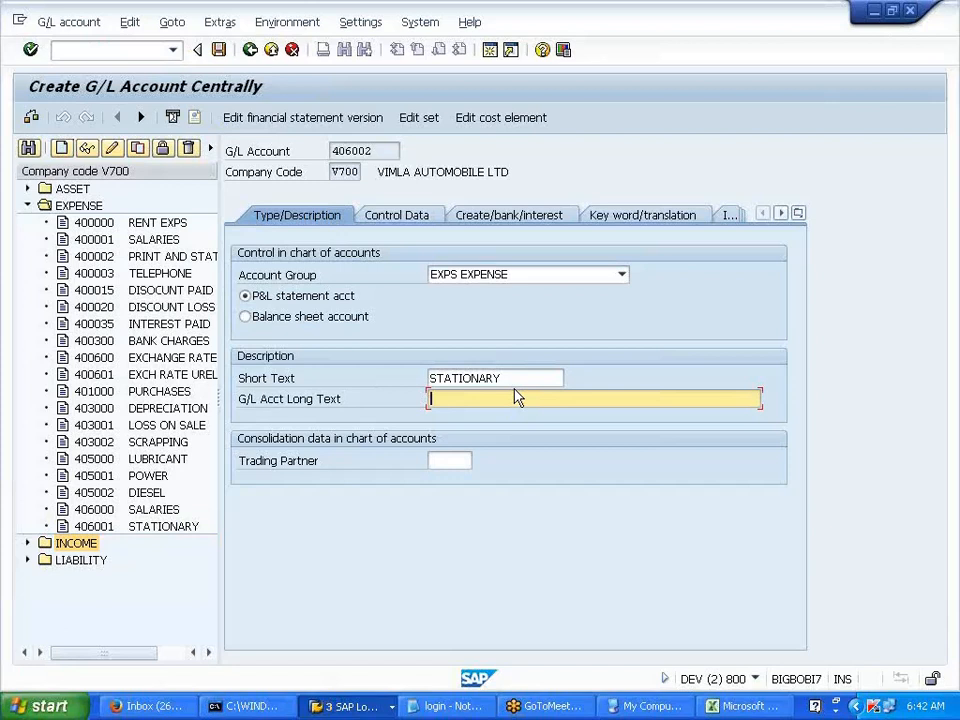
key(shift+Tab)
key(BackSpace)
text(PETROL)
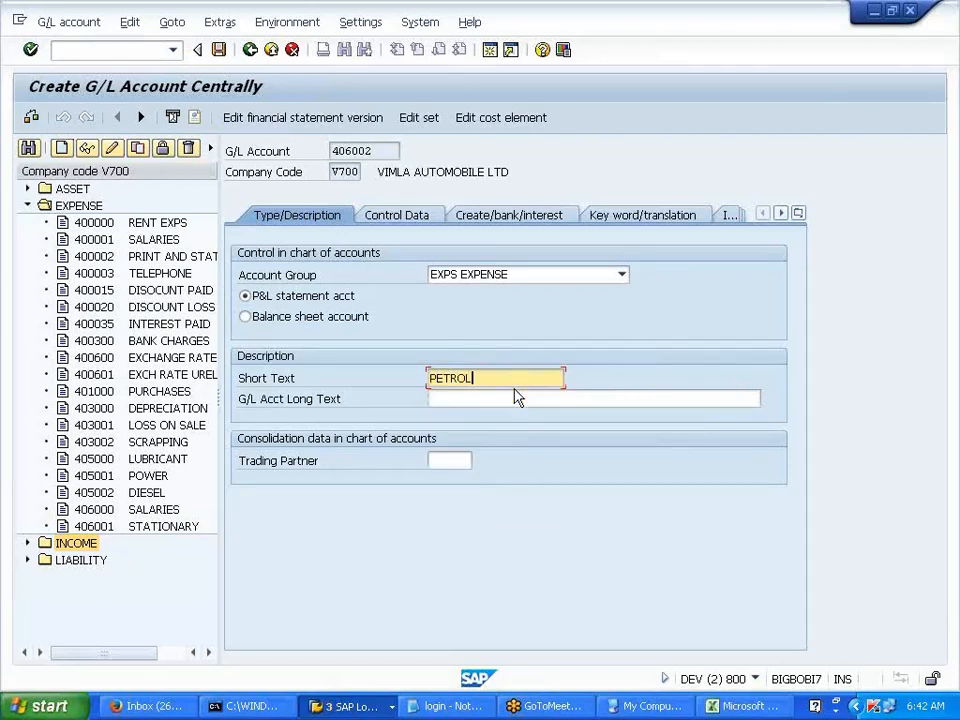
key(ctrl+s)
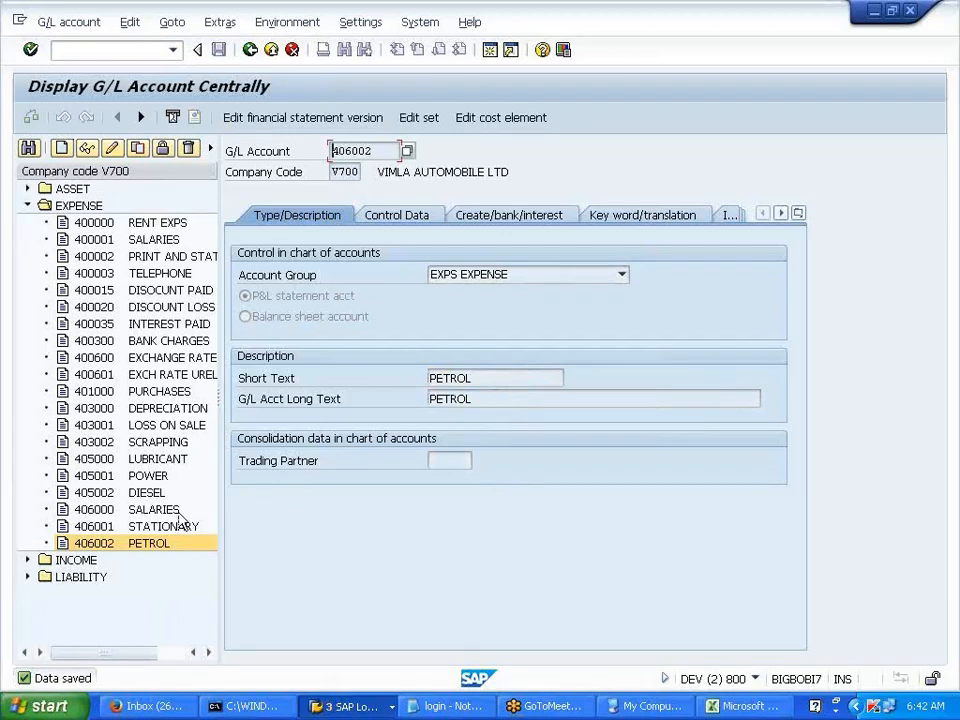
- Select 405002 DIESEL in the account tree as the next copy source
click(152, 548)
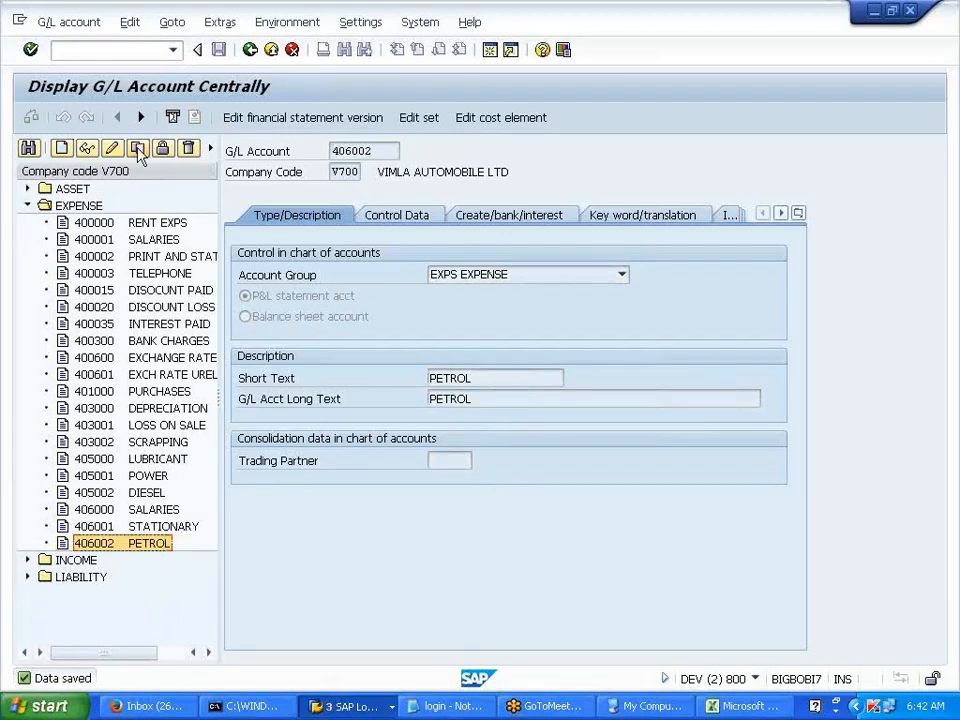
click(90, 460)
click(108, 495)
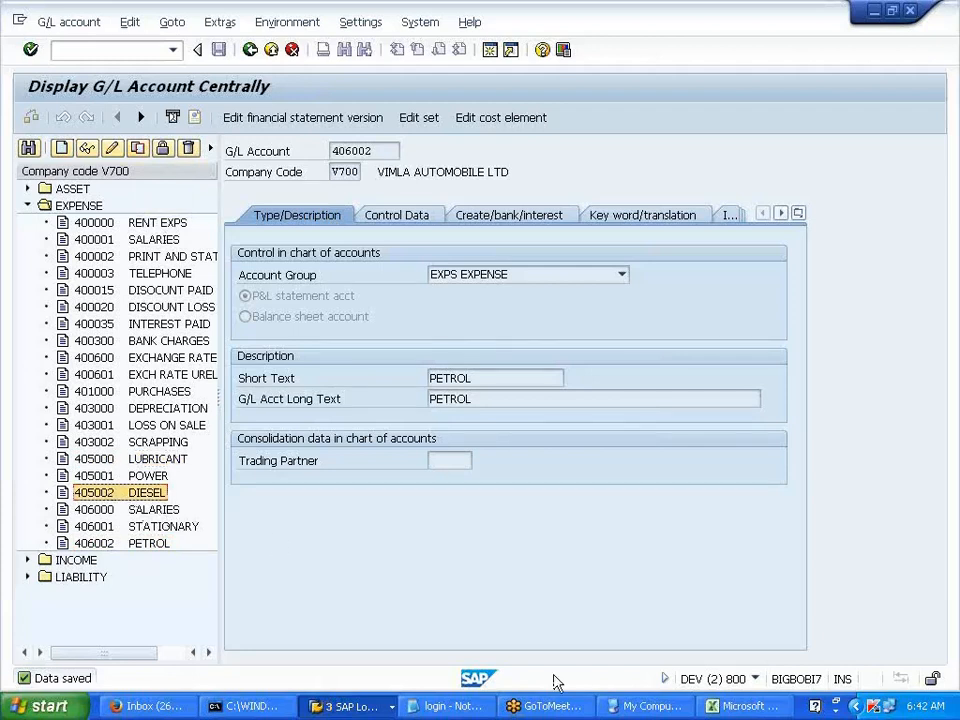
- Check the 406000–406999 ADMIN EXPS and 407000–407999 SELLING EXPS ranges in the Excel notes
click(718, 707)
drag(204, 370, 330, 372)
drag(217, 393, 306, 392)
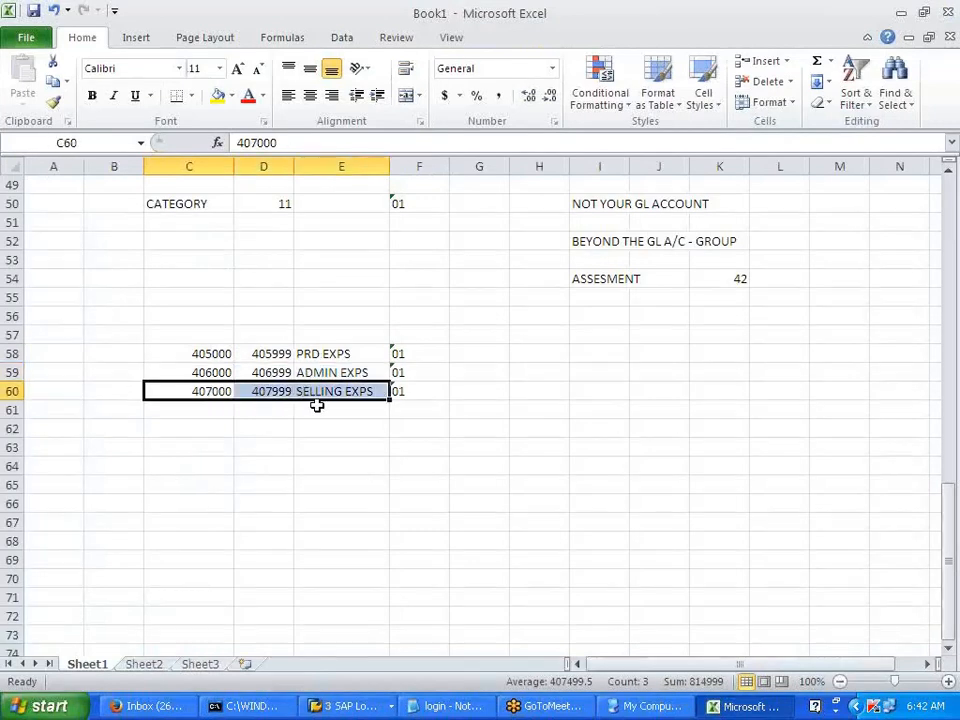
click(334, 450)
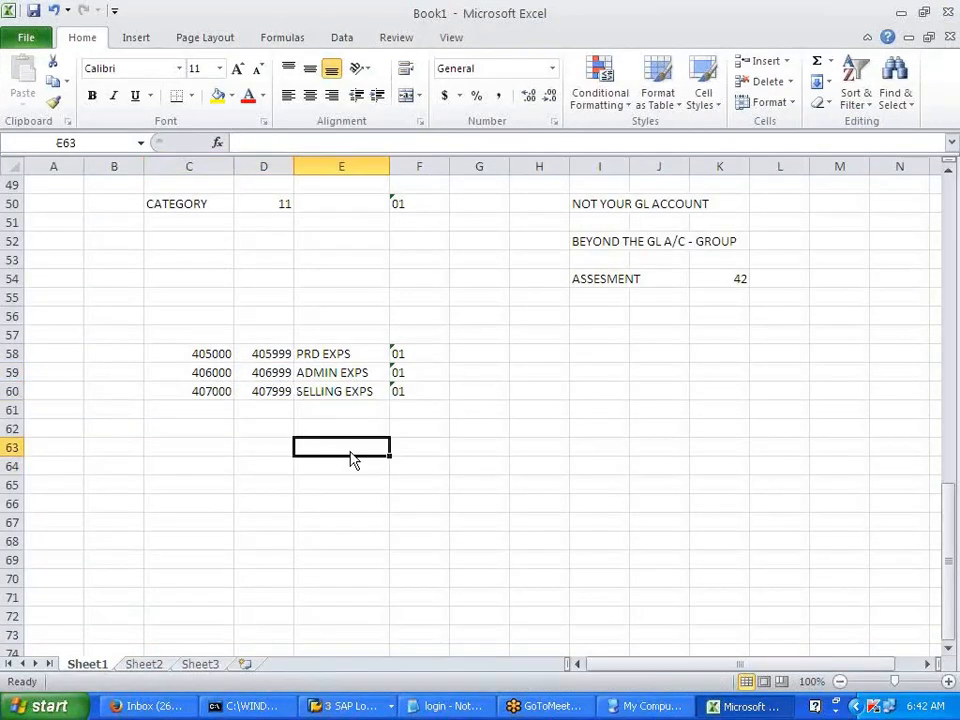
key(alt+Tab)
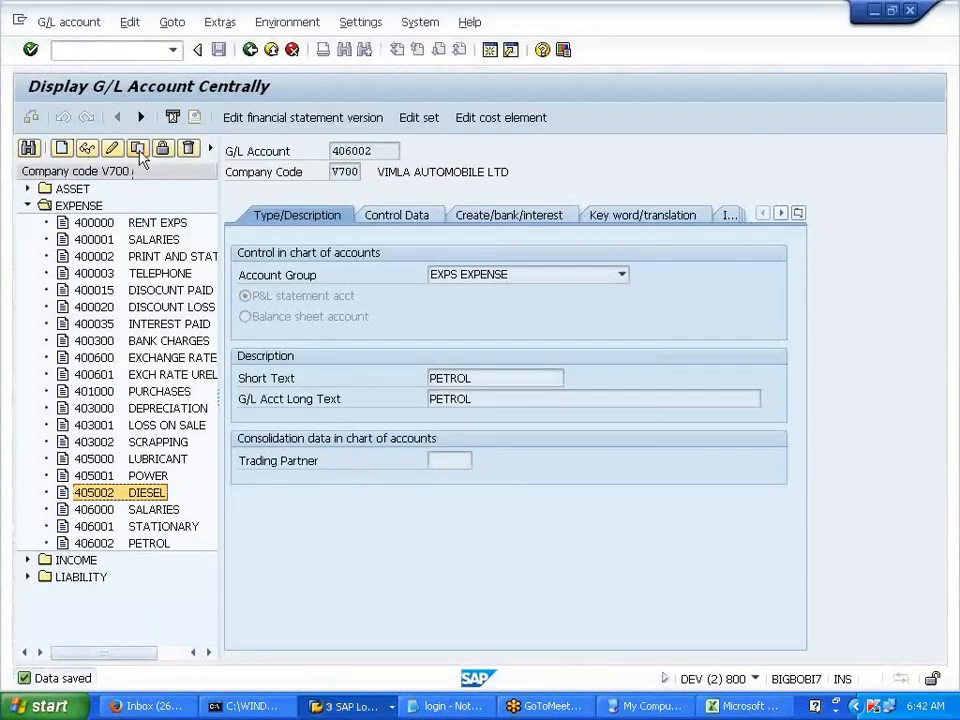
- Copy 405002 DIESEL to new account 407000 and enter ADVERTISEMENT as its description
click(138, 148)
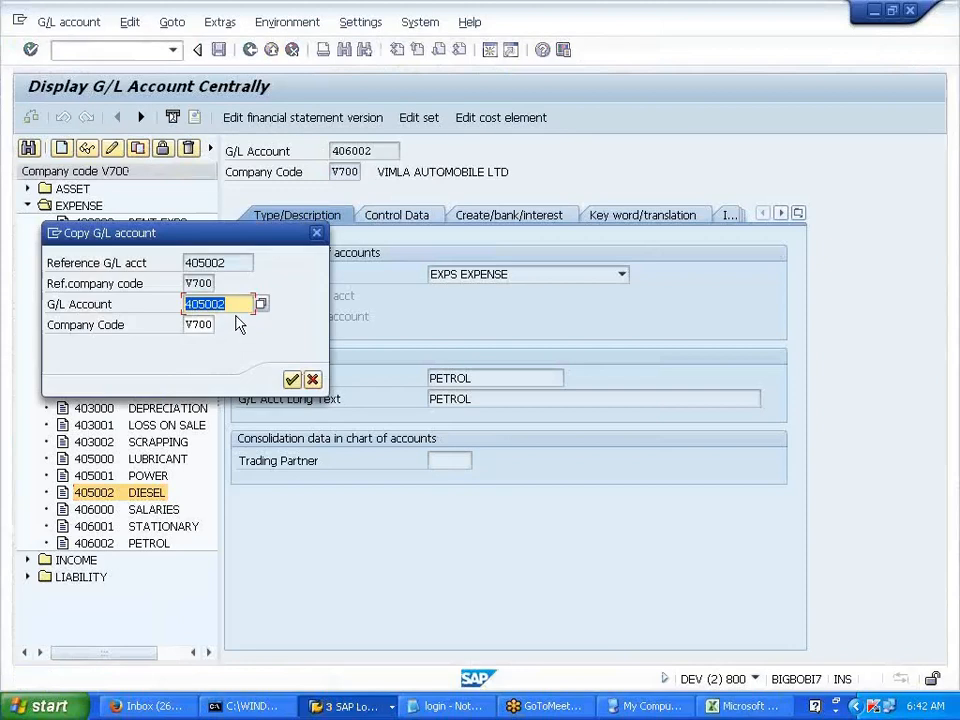
click(250, 303)
key(BackSpace)
key(BackSpace)
key(BackSpace)
key(BackSpace)
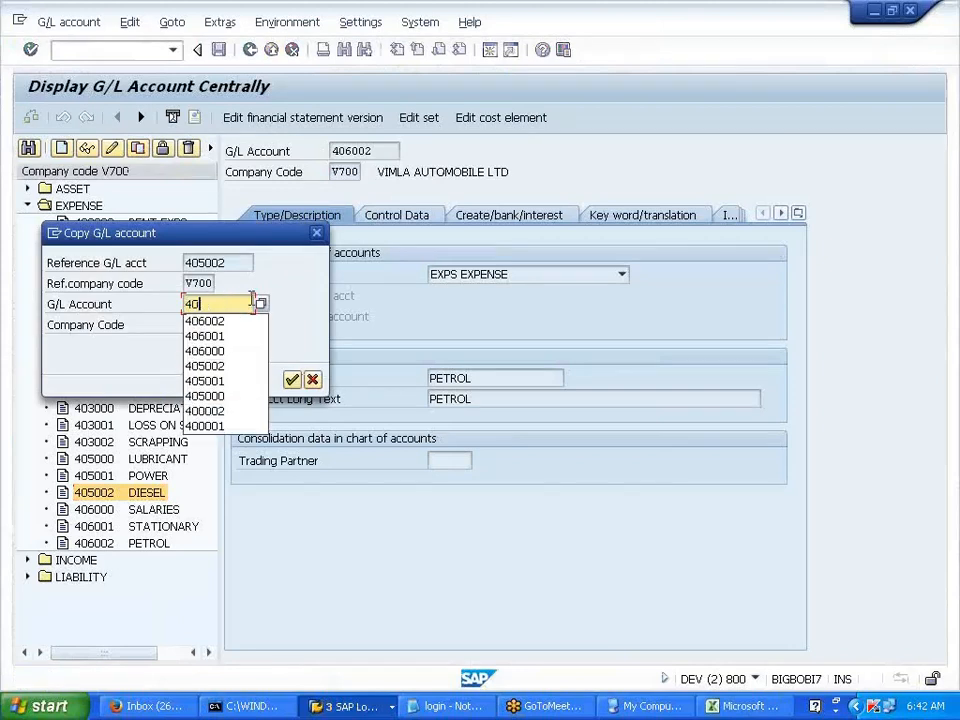
text(7000)
key(Return)
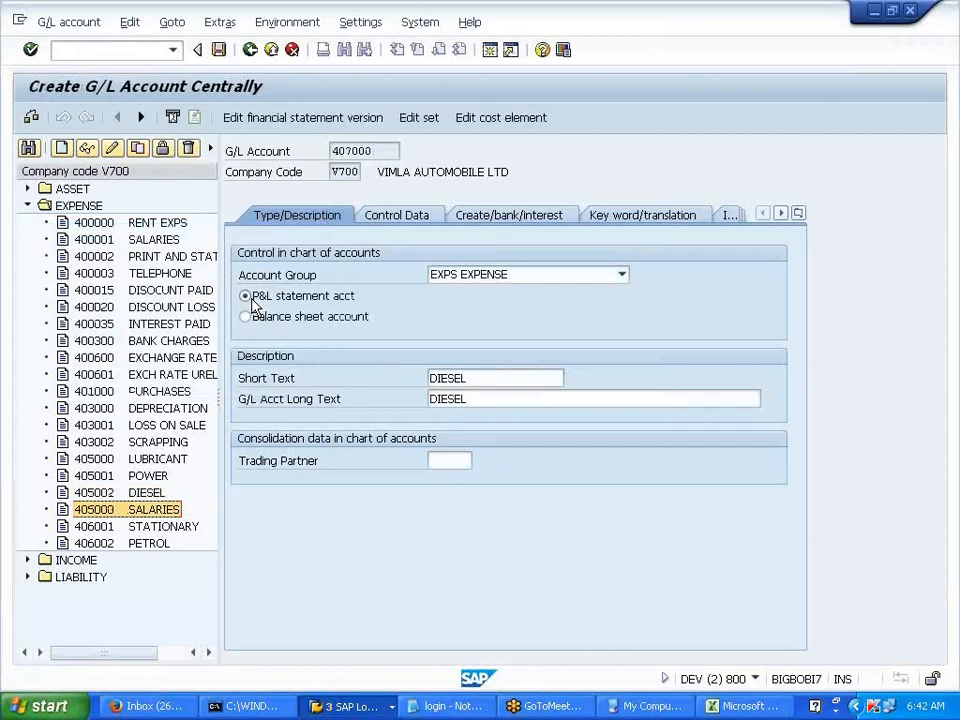
click(471, 399)
key(BackSpace)
key(BackSpace)
key(BackSpace)
key(BackSpace)
key(BackSpace)
key(BackSpace)
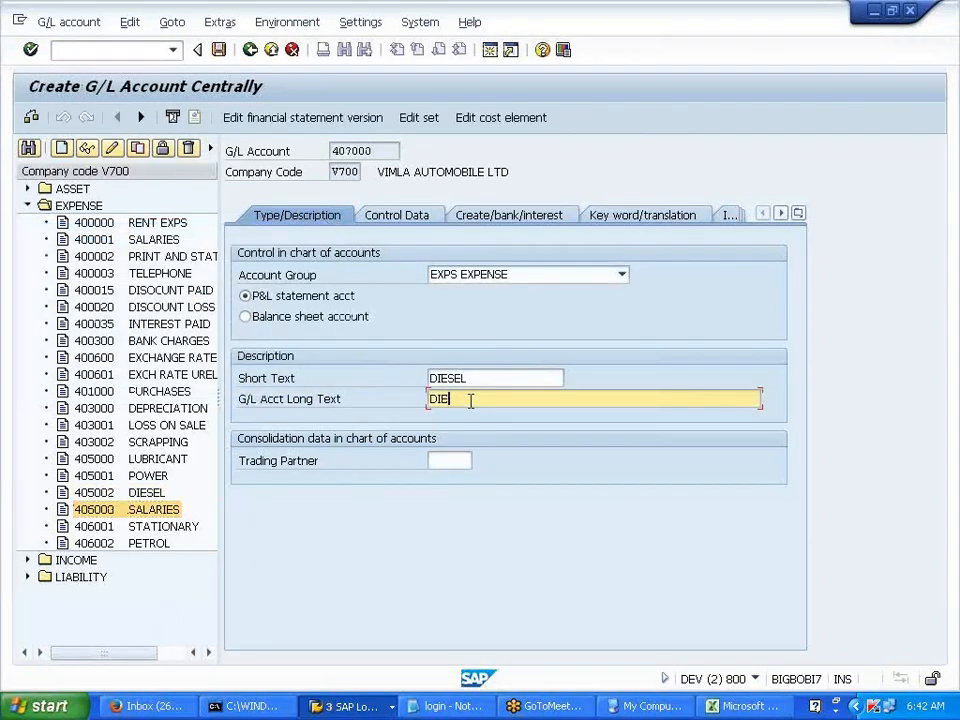
key(shift+Tab)
key(BackSpace)
key(BackSpace)
key(BackSpace)
key(BackSpace)
key(BackSpace)
key(BackSpace)
text(ADVERT)
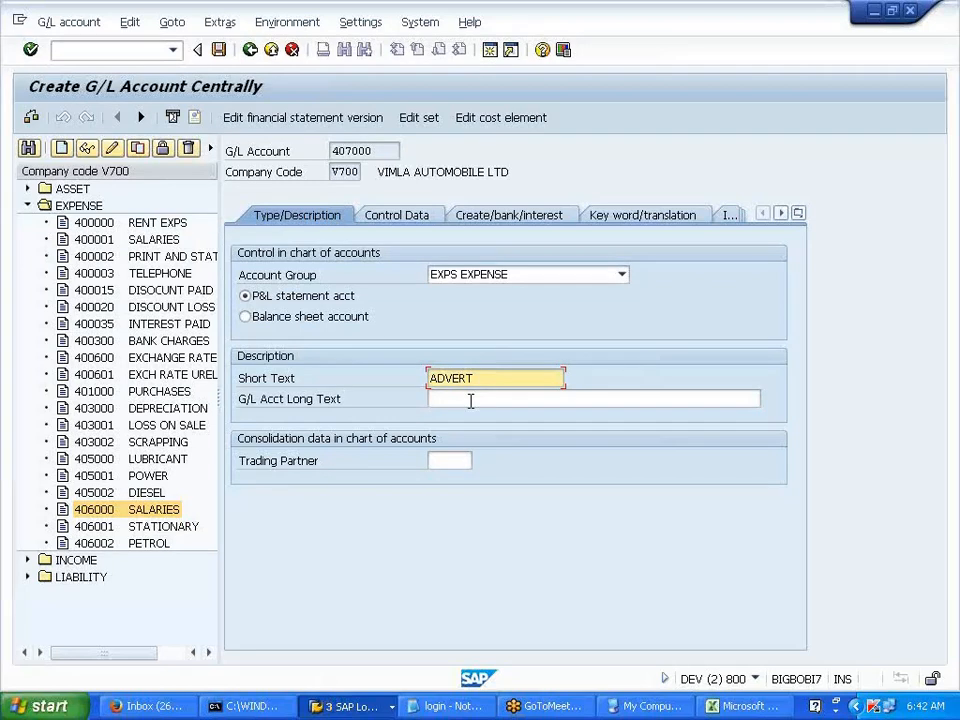
text(ISEMENT)
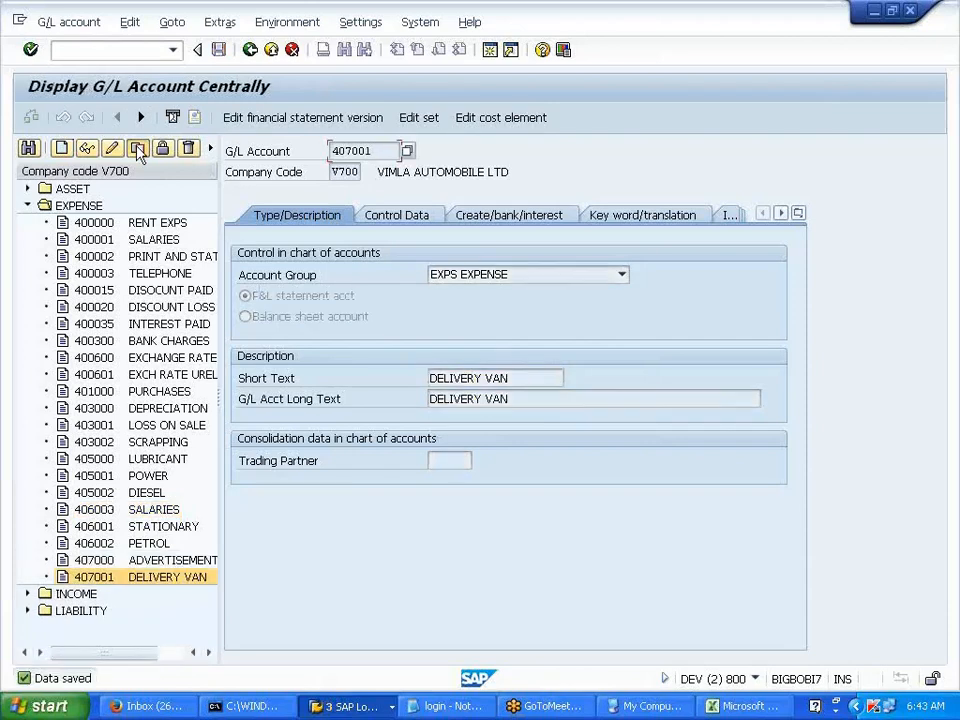
- Copy account 407001 DELIVERY VAN to the new account number 407002
click(138, 149)
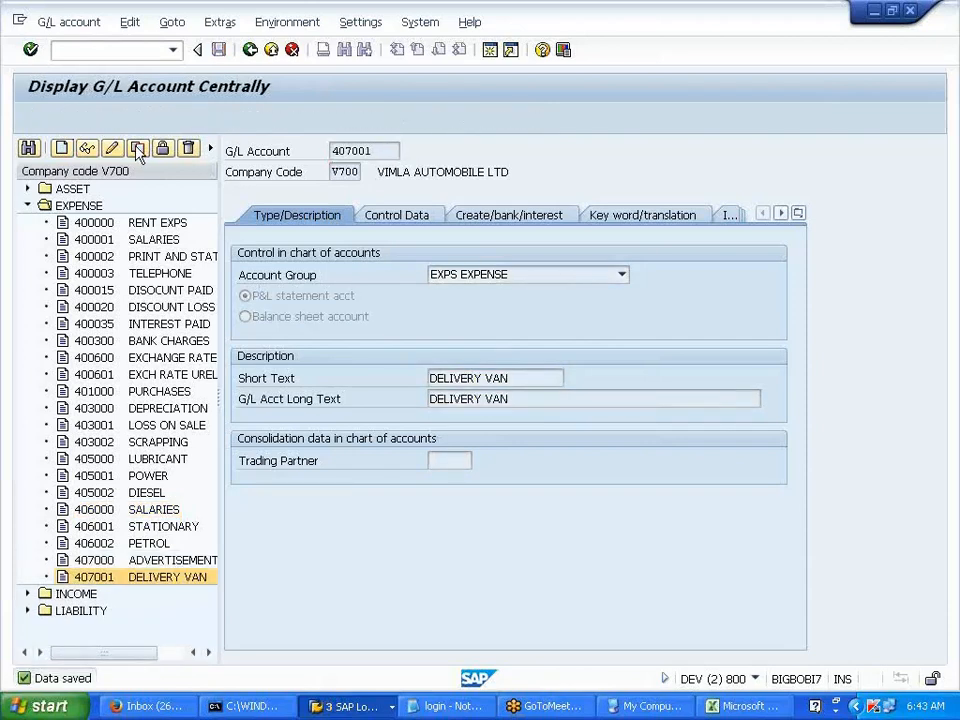
click(291, 379)
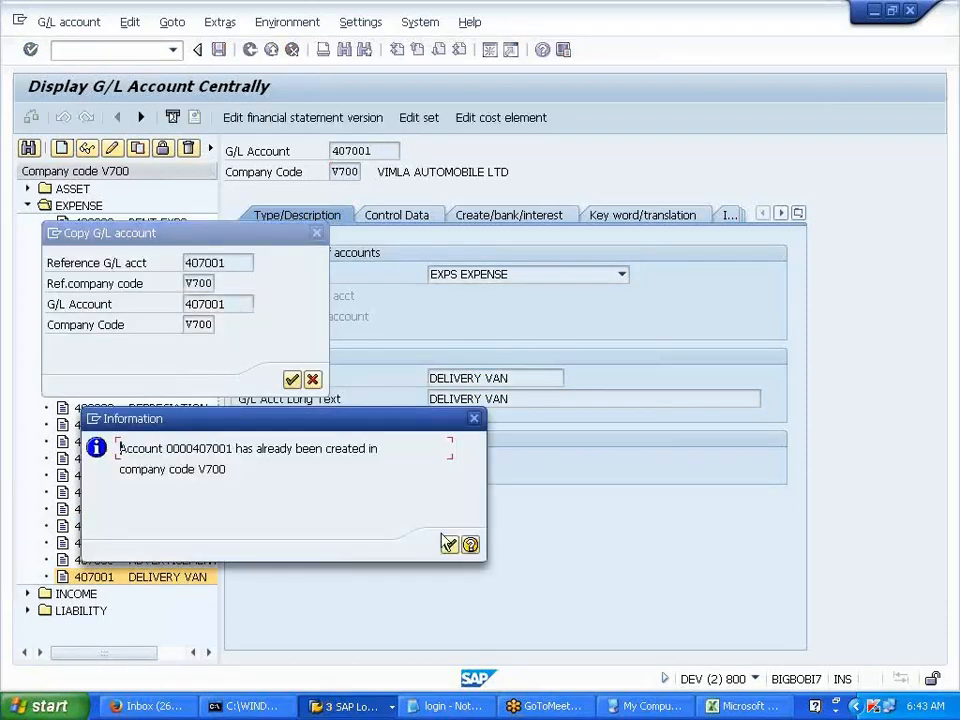
click(449, 545)
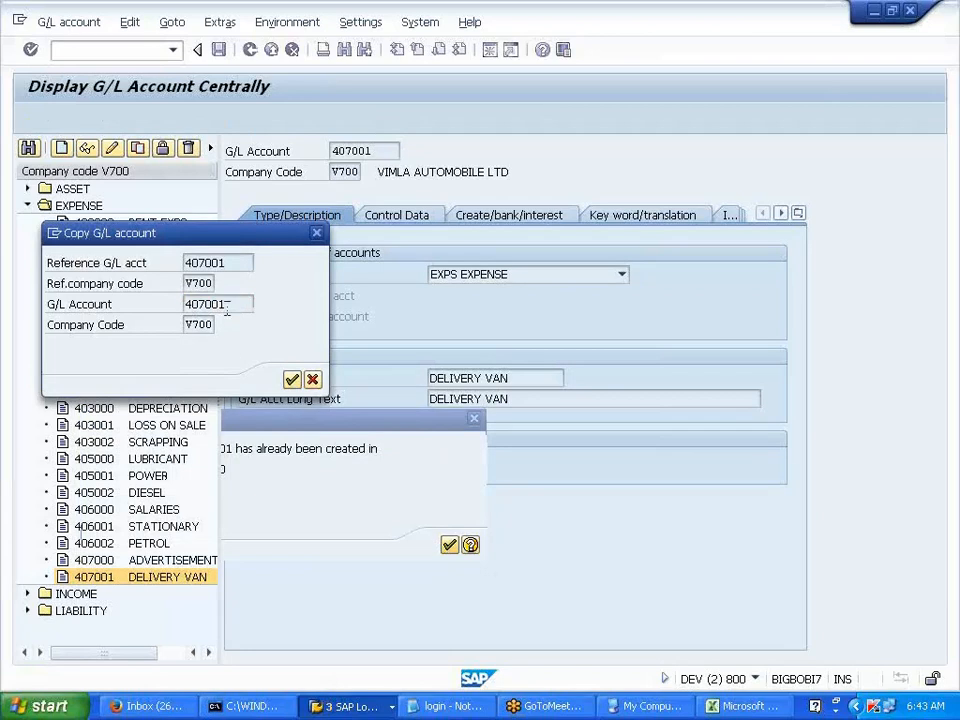
key(BackSpace)
text(2)
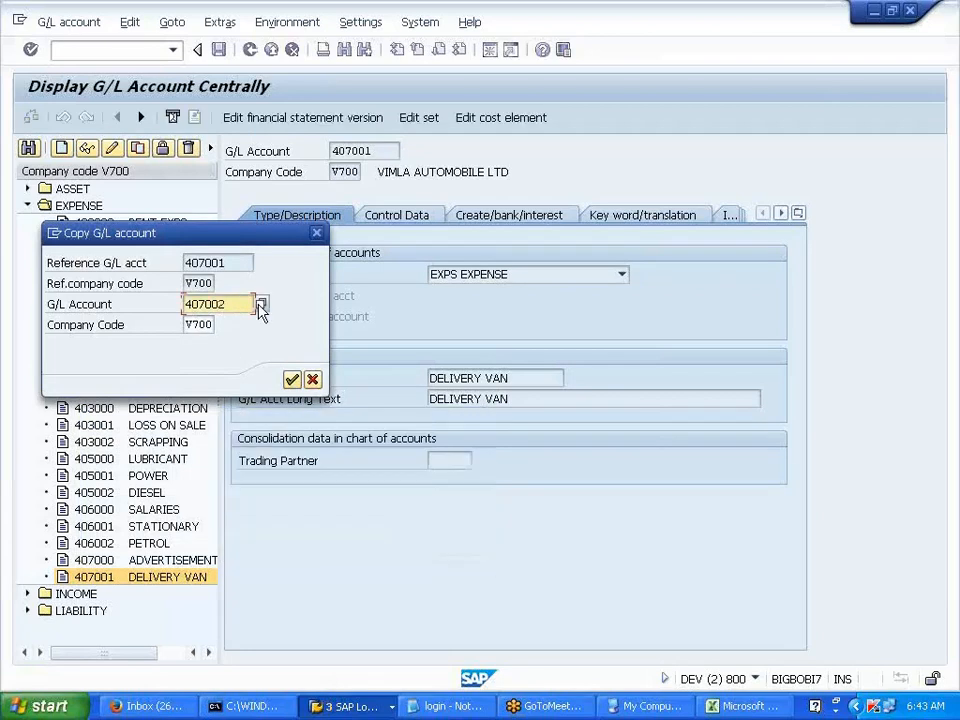
click(291, 379)
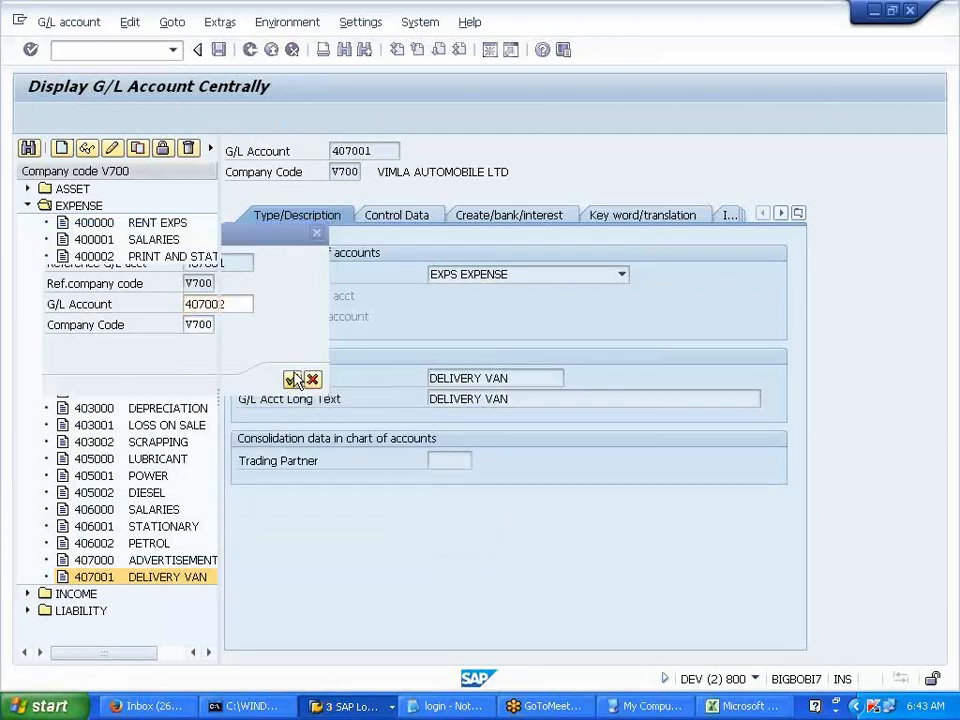
- Replace the copied DELIVERY VAN text with HOARDINGS and save account 407002
key(BackSpace)
key(BackSpace)
key(BackSpace)
key(BackSpace)
key(BackSpace)
key(BackSpace)
key(BackSpace)
key(BackSpace)
key(BackSpace)
key(BackSpace)
key(BackSpace)
key(BackSpace)
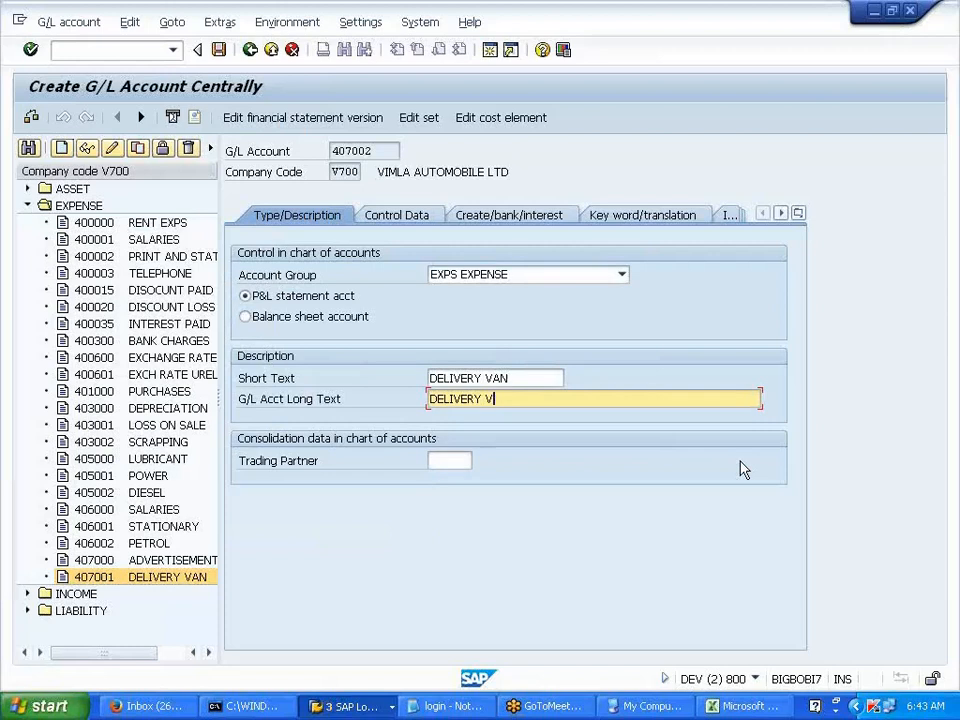
key(shift+Tab)
key(BackSpace)
key(BackSpace)
key(BackSpace)
key(BackSpace)
key(BackSpace)
key(BackSpace)
key(BackSpace)
key(BackSpace)
key(BackSpace)
key(BackSpace)
key(BackSpace)
key(BackSpace)
text(HOARDINGS)
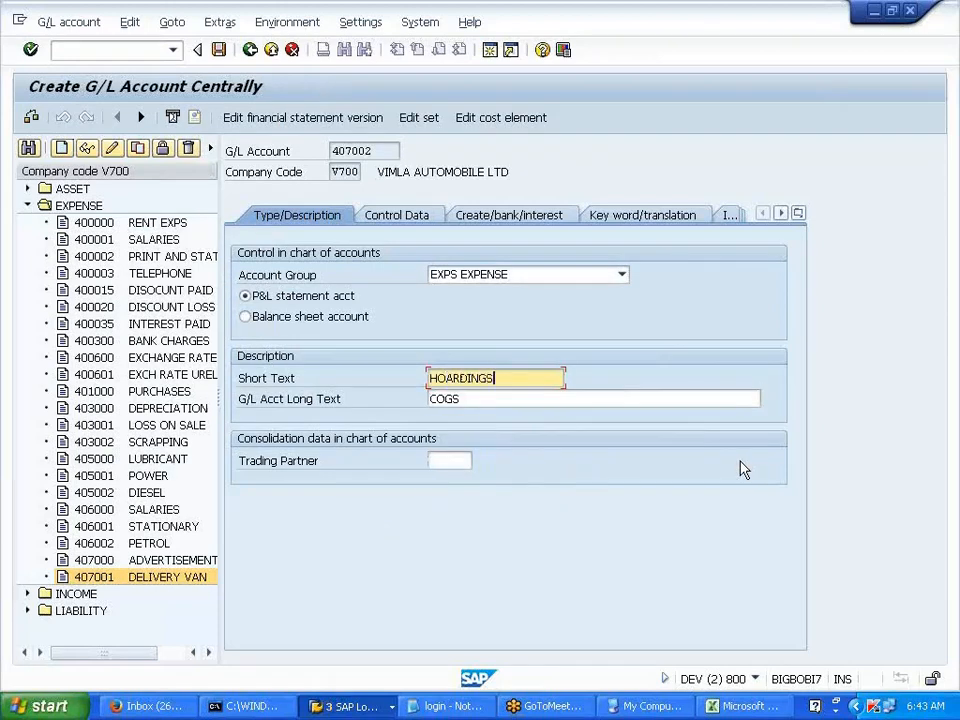
key(Tab)
key(BackSpace)
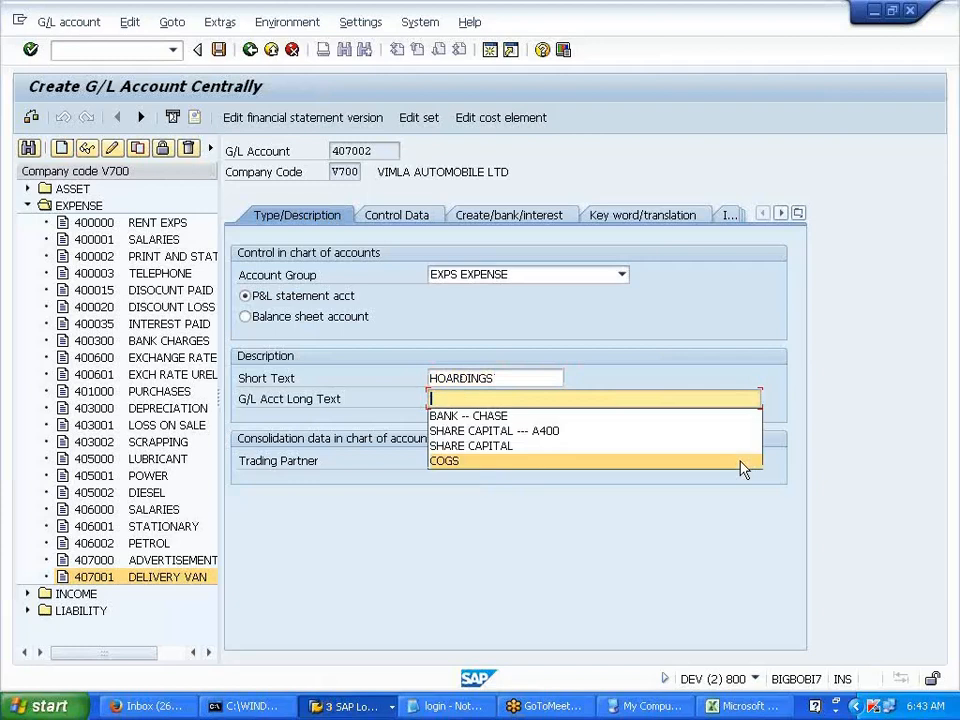
click(557, 316)
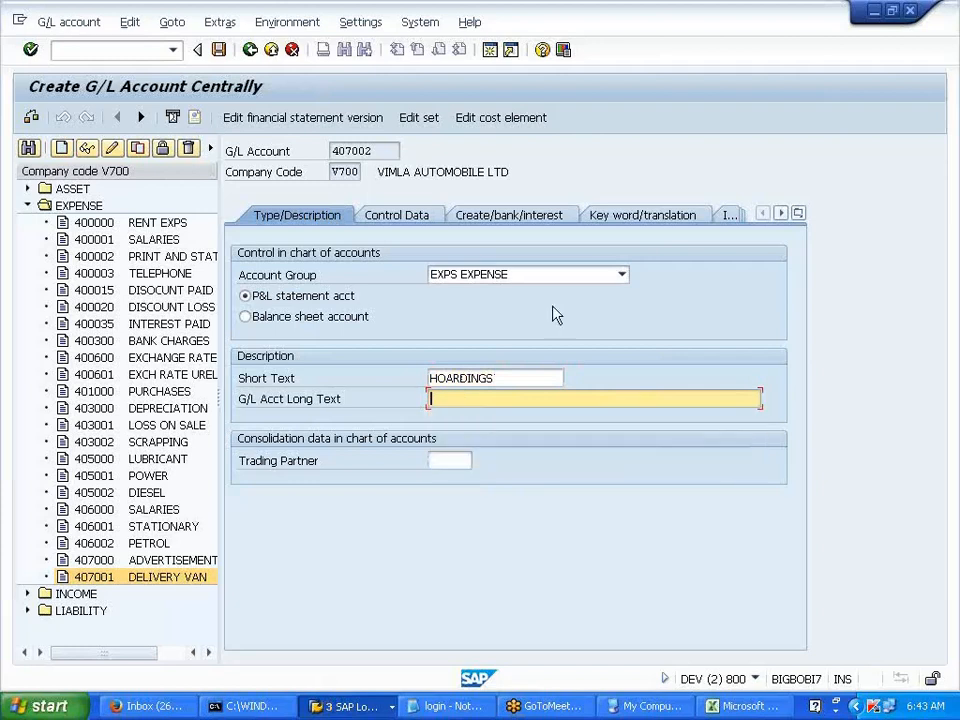
click(219, 50)
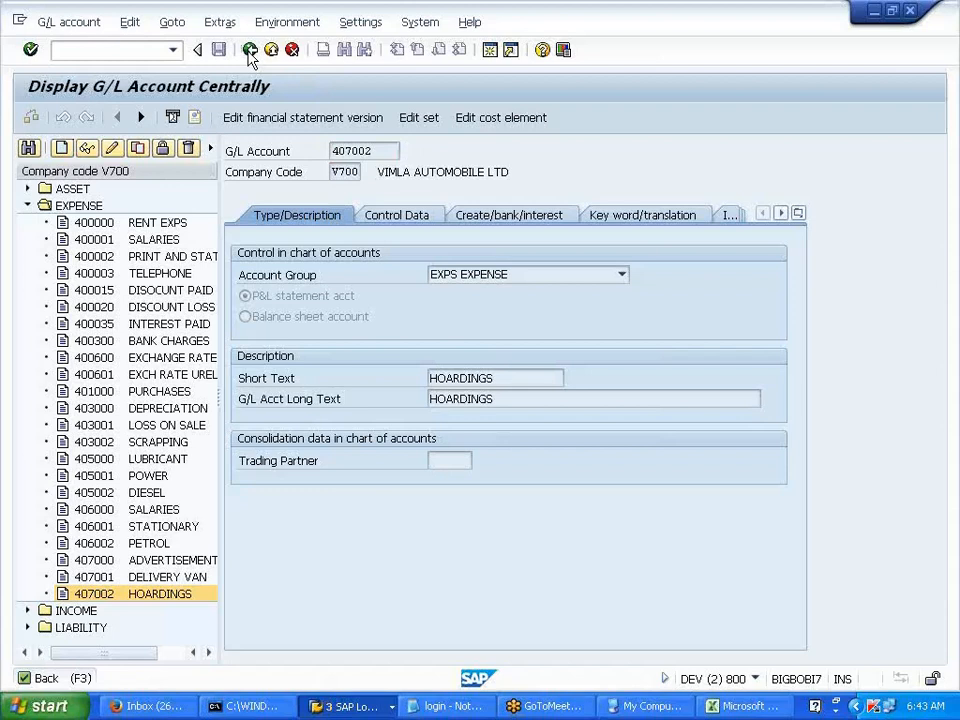
click(250, 51)
- Run FS00, expand EXPENSE, display account 405001 POWER, then go back to SAP Easy Access
key(alt+Tab)
key(alt+Tab)
text(FS00)
key(Return)
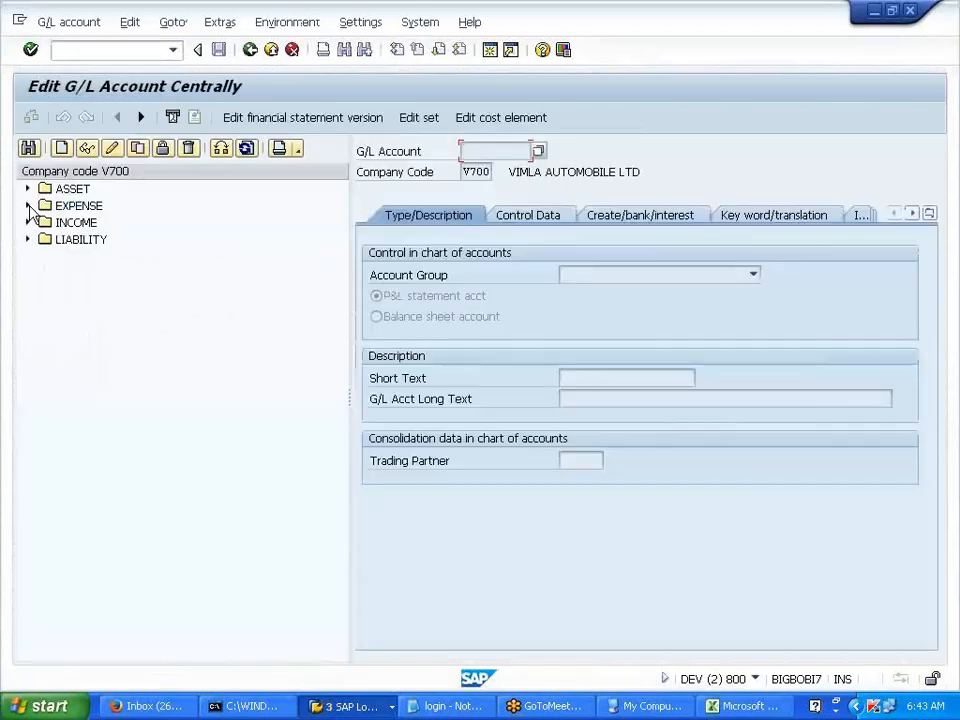
click(28, 205)
click(100, 477)
click(466, 123)
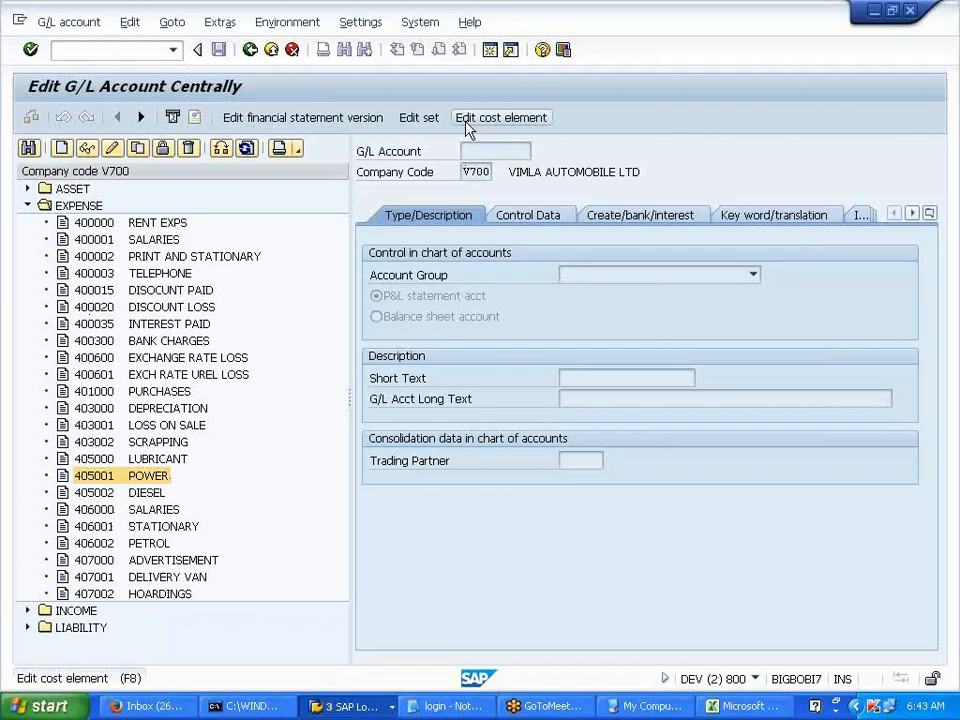
click(452, 523)
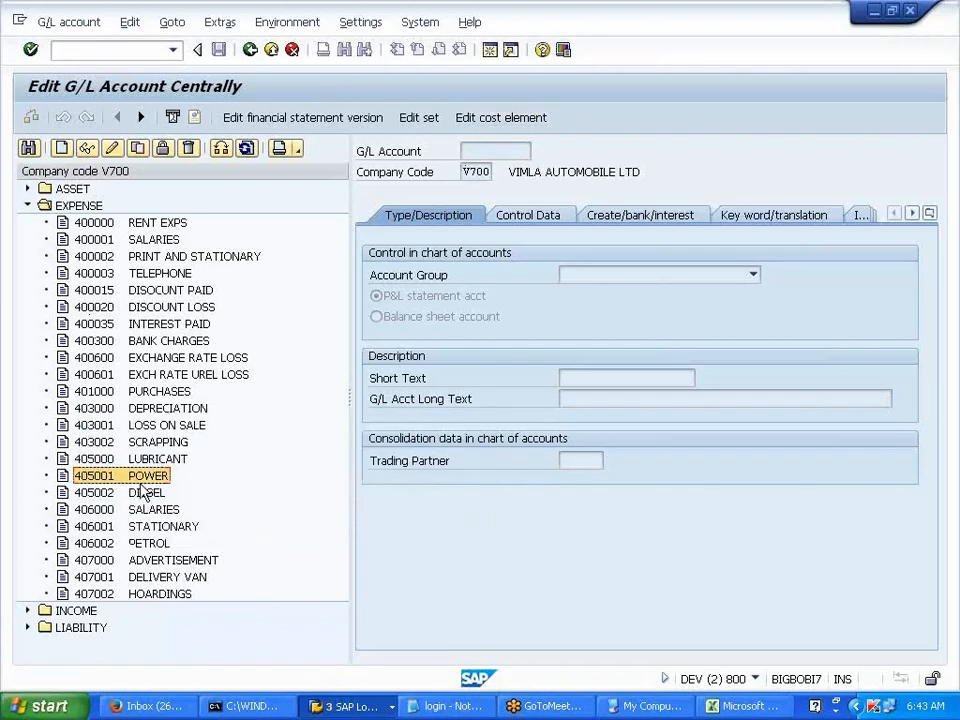
double_click(140, 478)
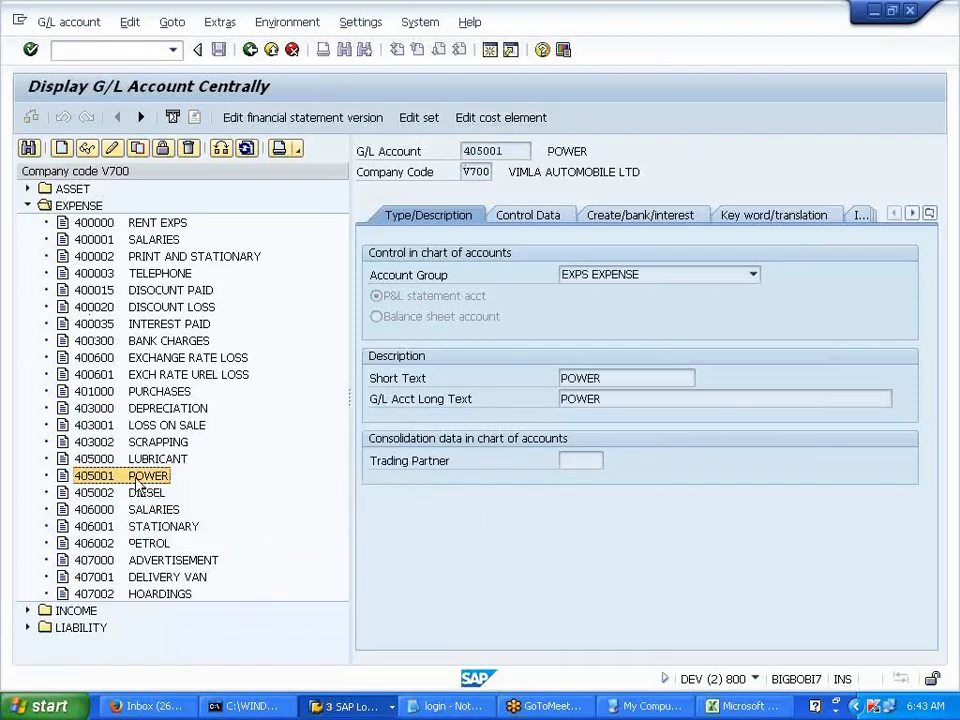
click(250, 52)
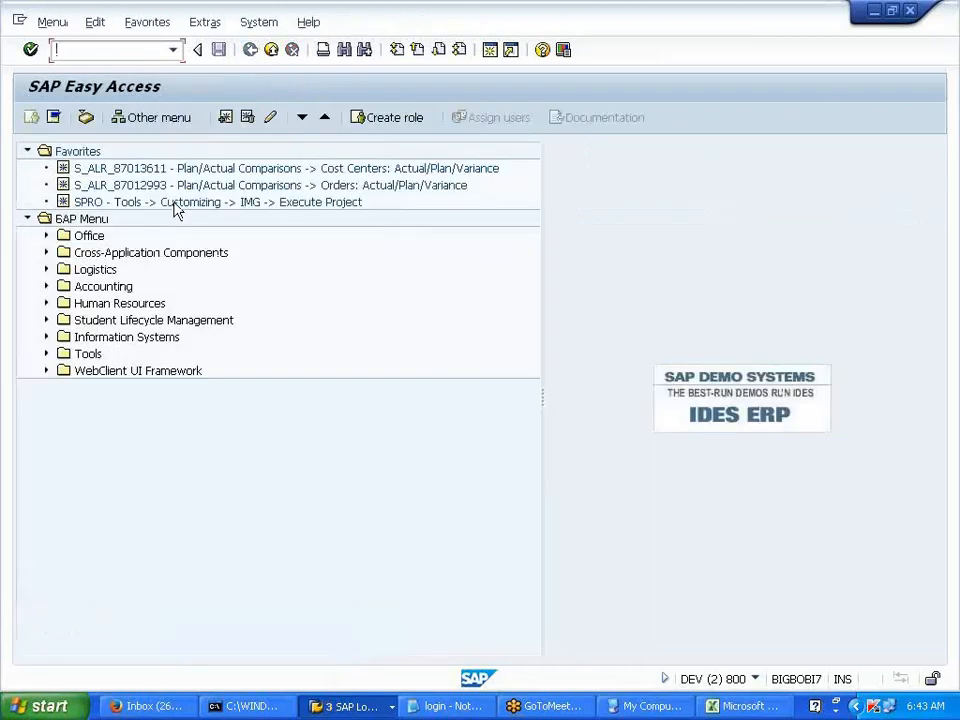
- In Display IMG, collapse Financial Accounting and expand Controlling down to Cost Element Accounting
click(383, 706)
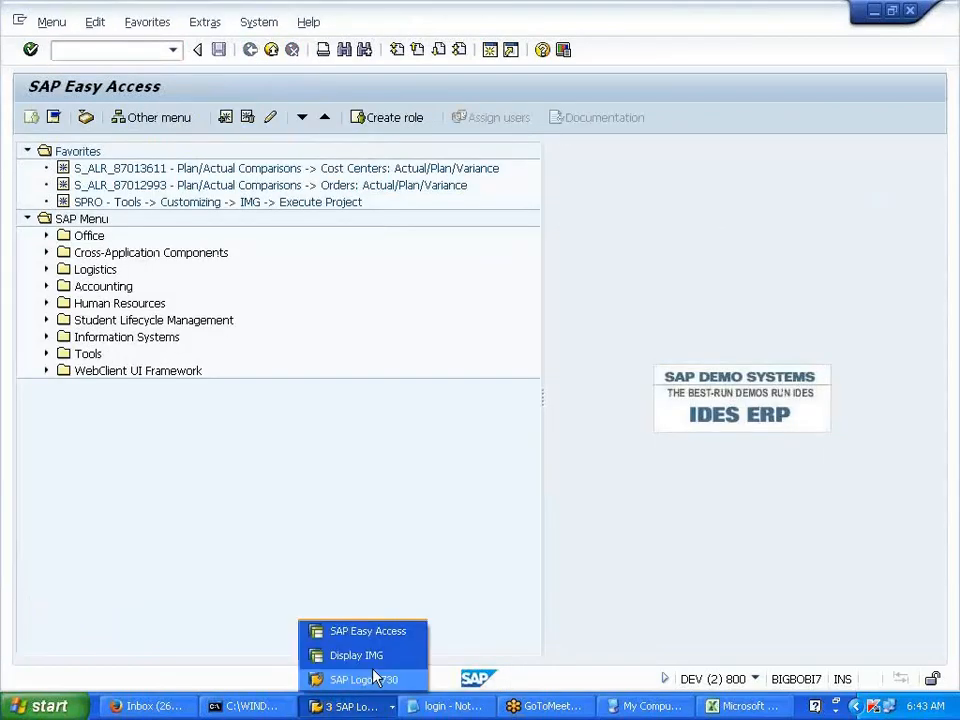
click(365, 657)
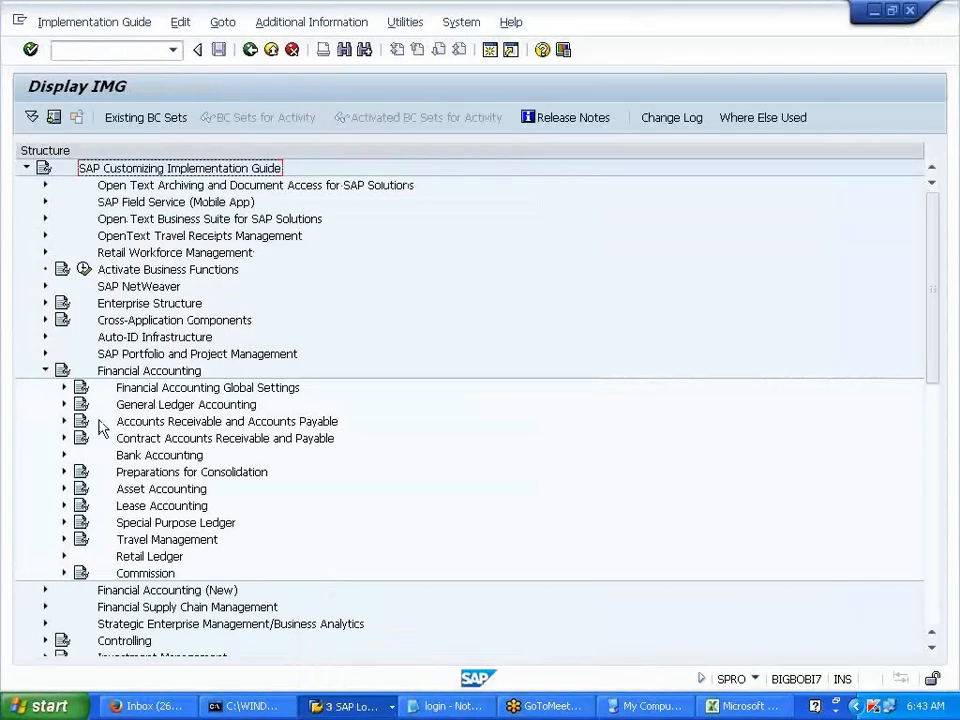
click(45, 371)
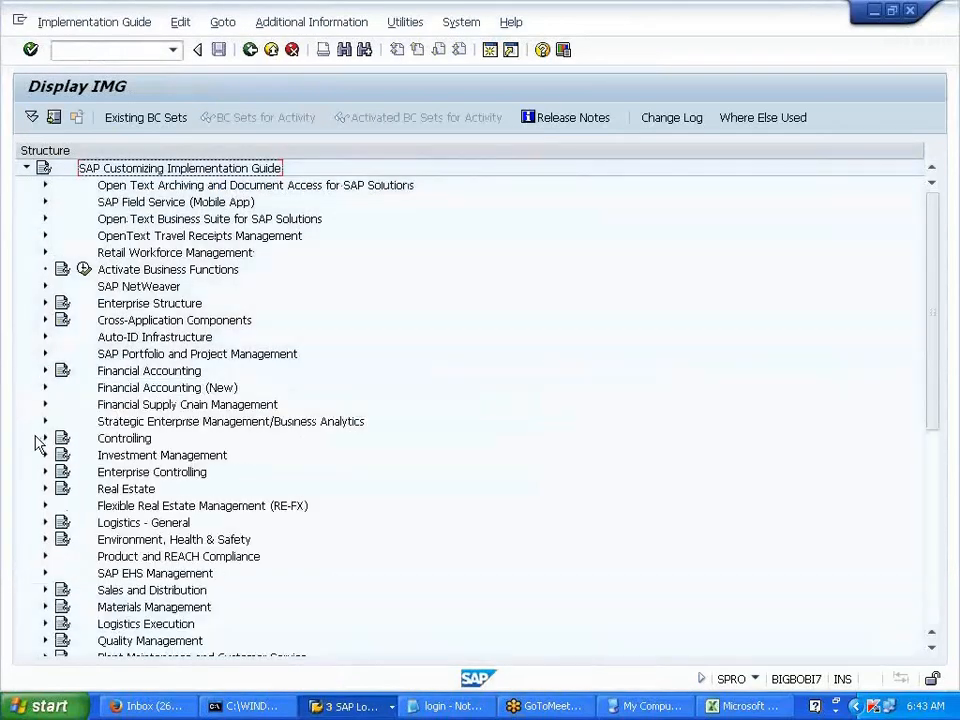
click(42, 441)
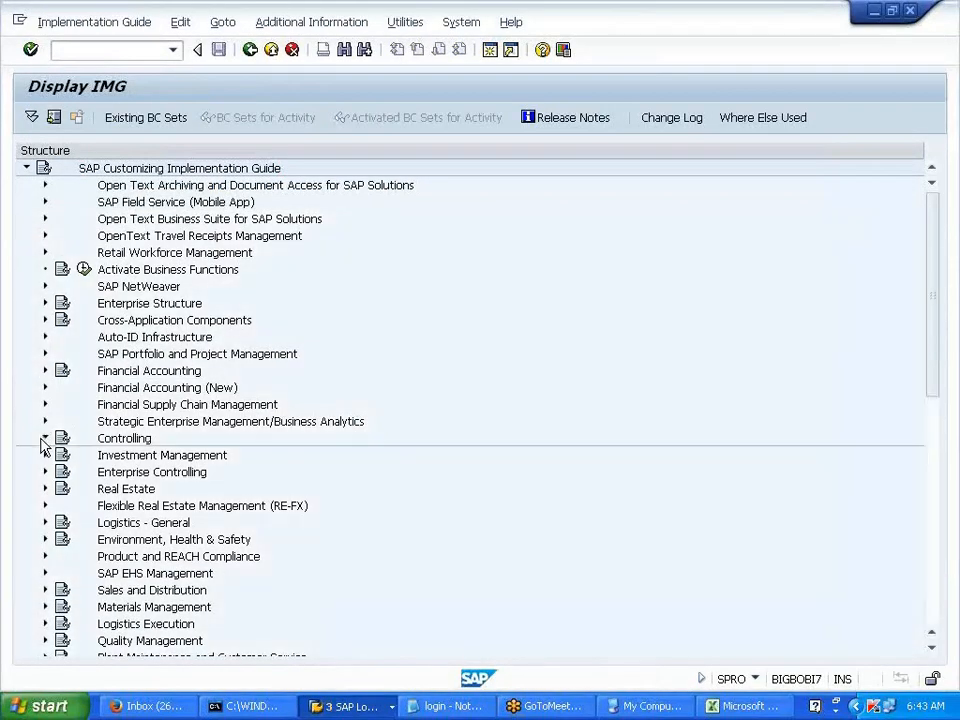
click(64, 476)
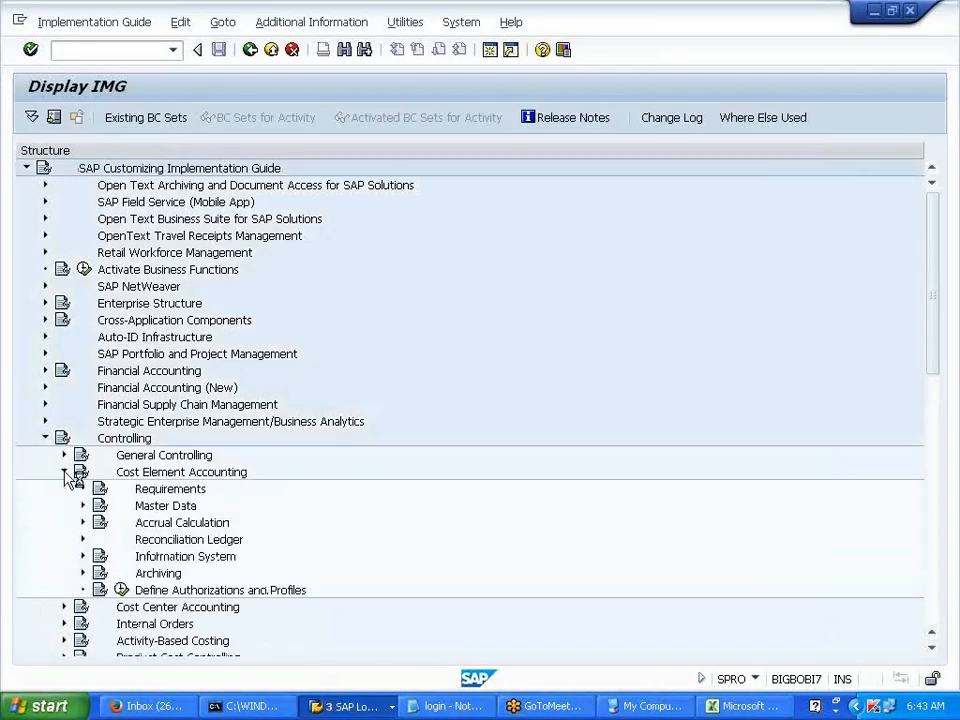
click(741, 707)
- Enter the range 100000 to 199999 labelled LIAB in cells C53:E53
drag(193, 358, 277, 360)
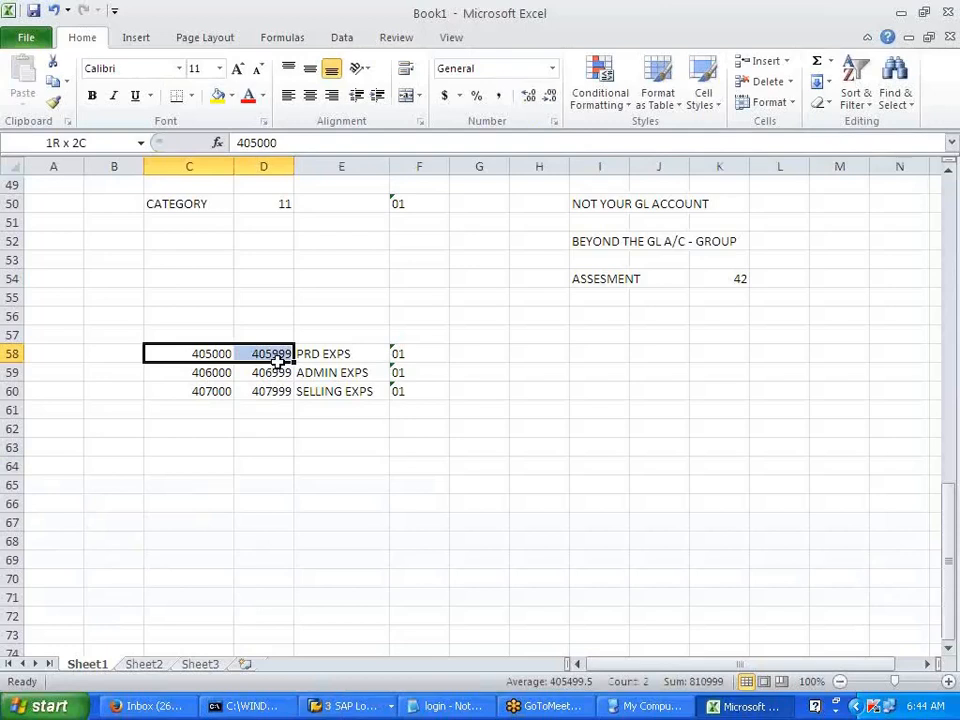
drag(277, 360, 272, 364)
click(261, 448)
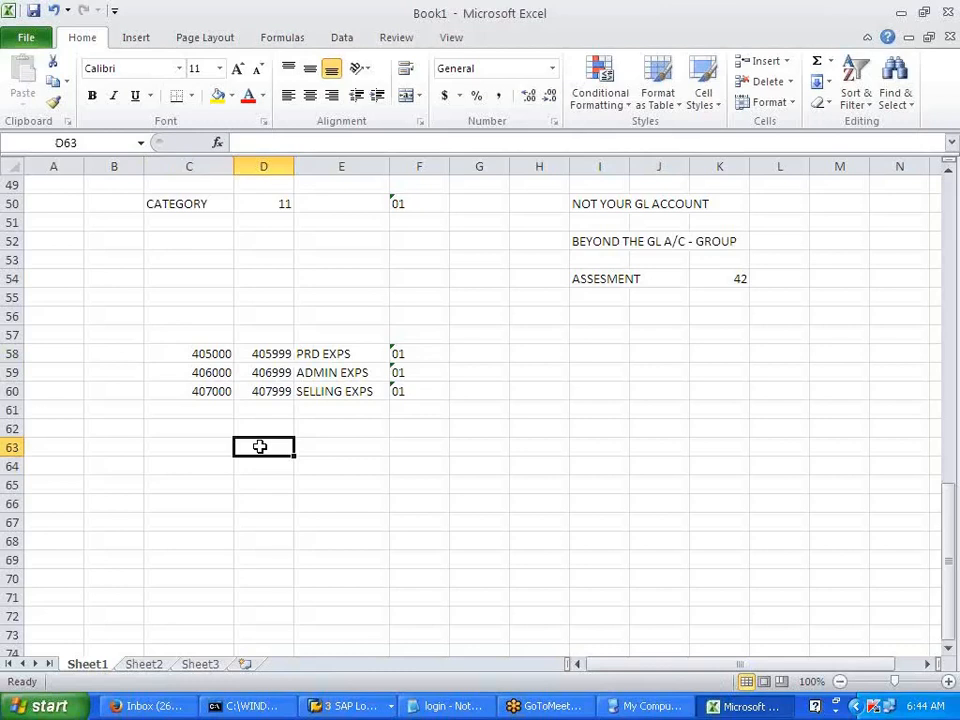
click(205, 256)
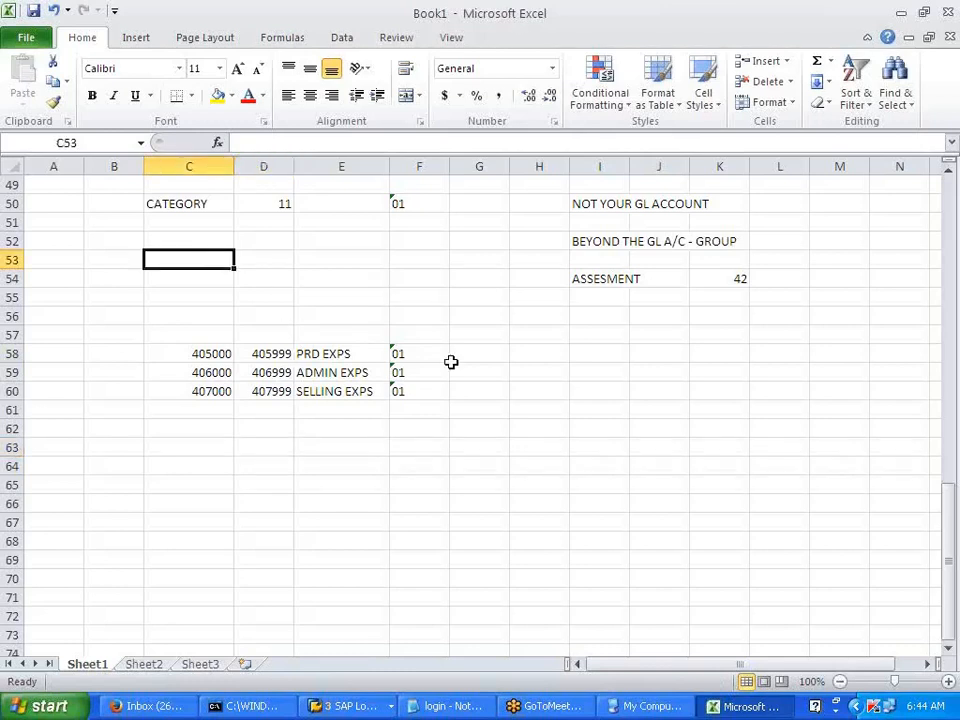
text(100000)
key(Tab)
text(1999)
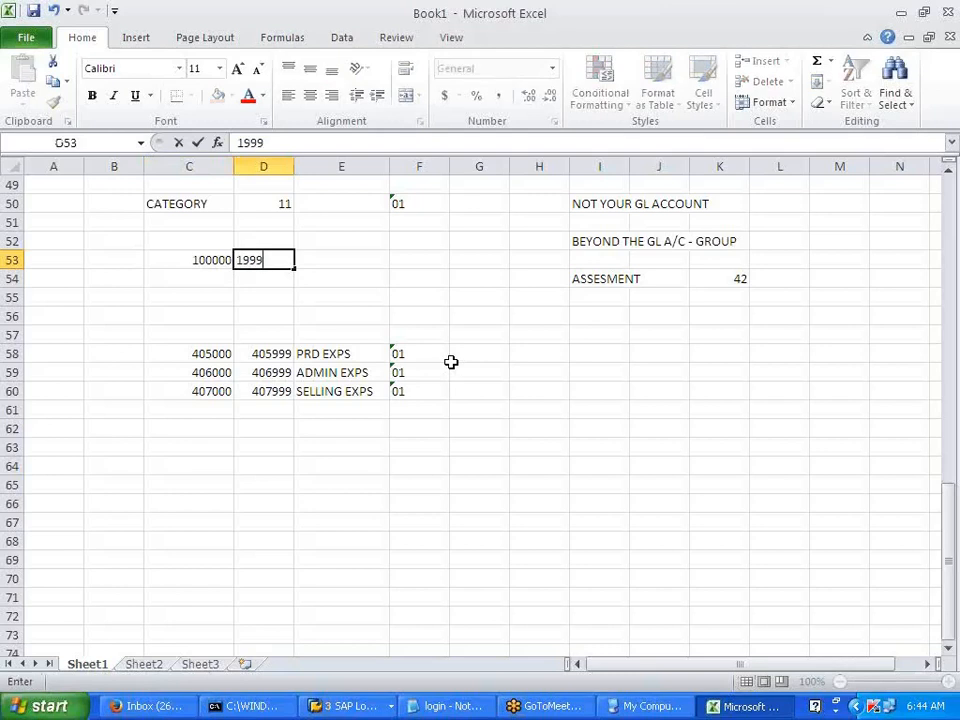
text(9)
key(Tab)
key(Left)
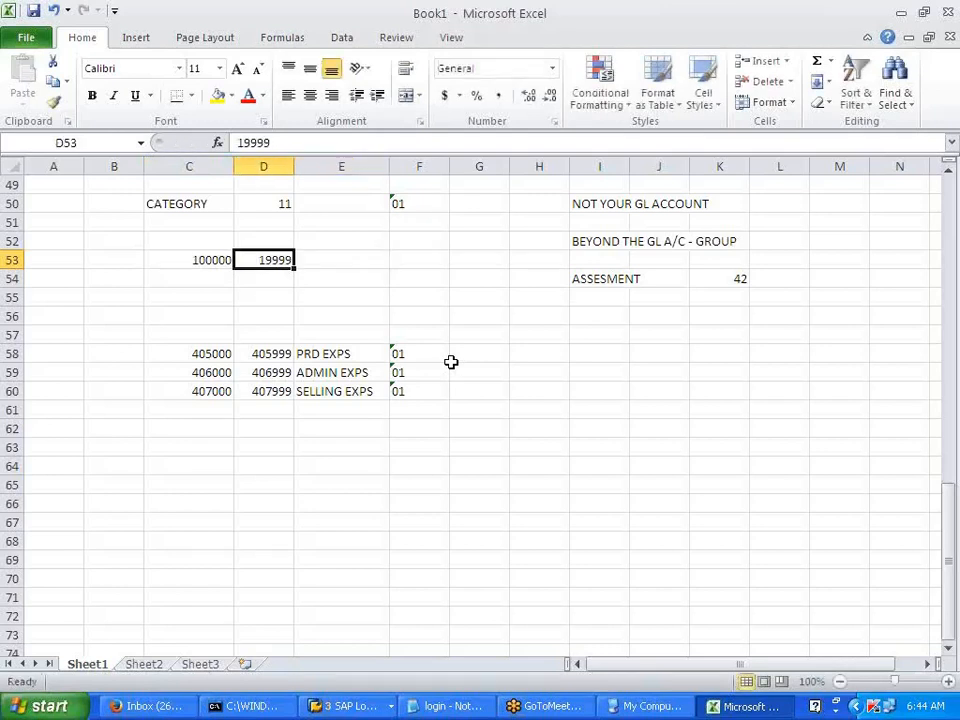
text(199999)
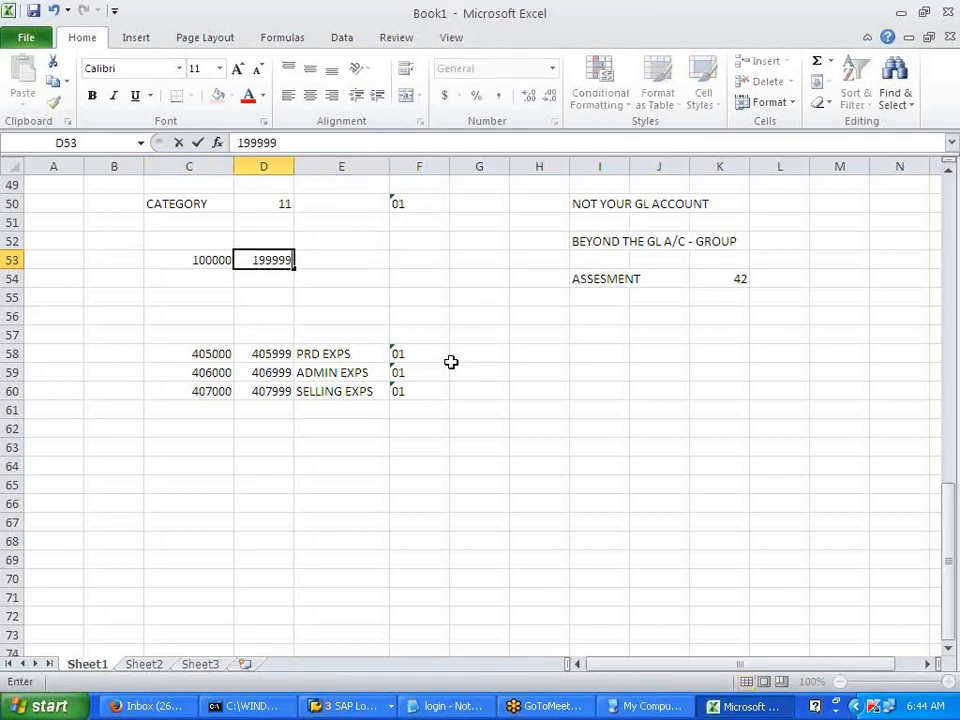
key(Tab)
text(LIAB)
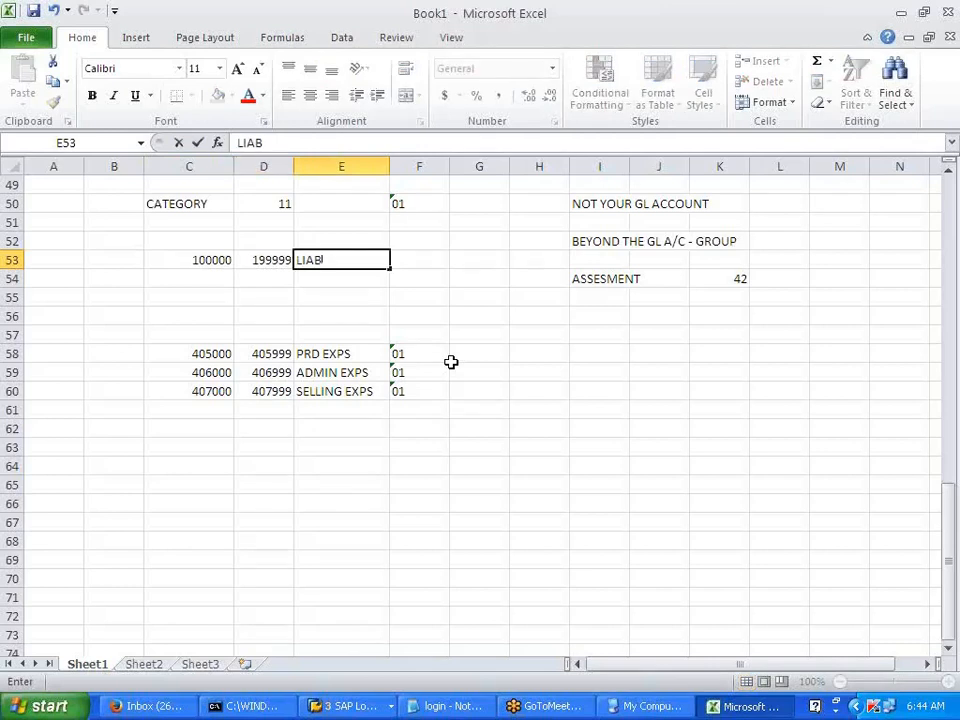
click(469, 356)
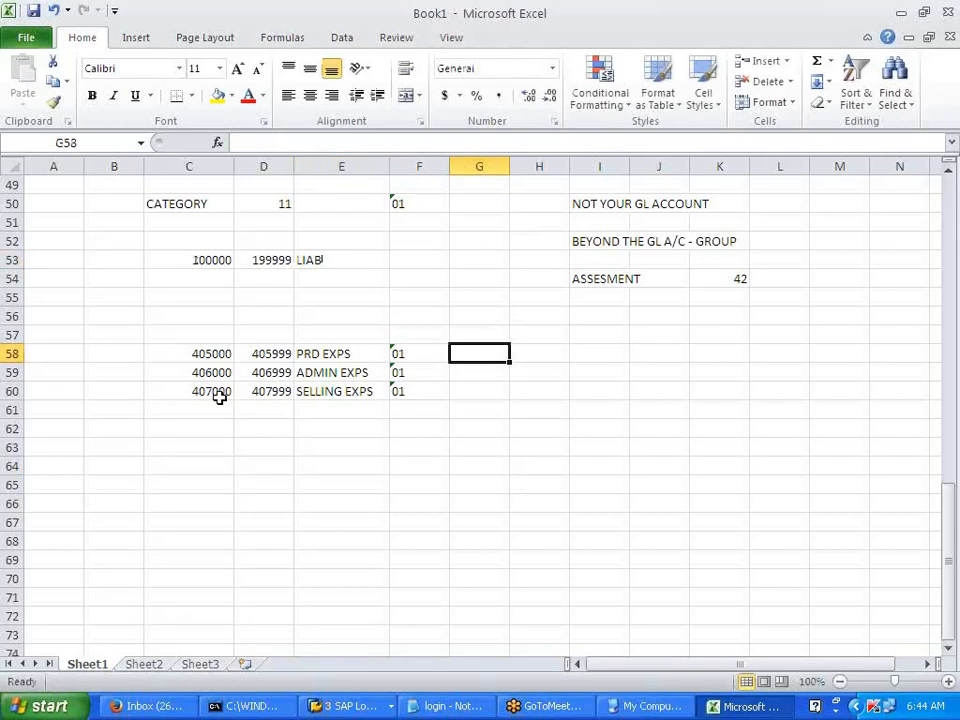
- Enter the range 400000 to 499999 labelled EXPS in cells C54:E54, then return to SAP
drag(195, 357, 336, 387)
click(264, 278)
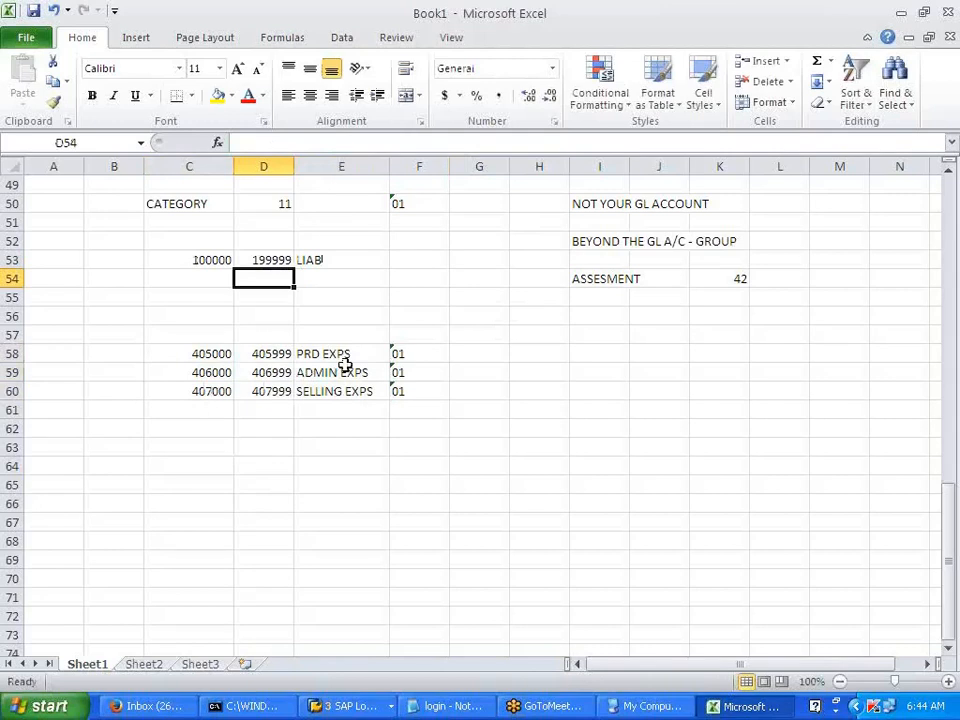
click(195, 276)
text(400000)
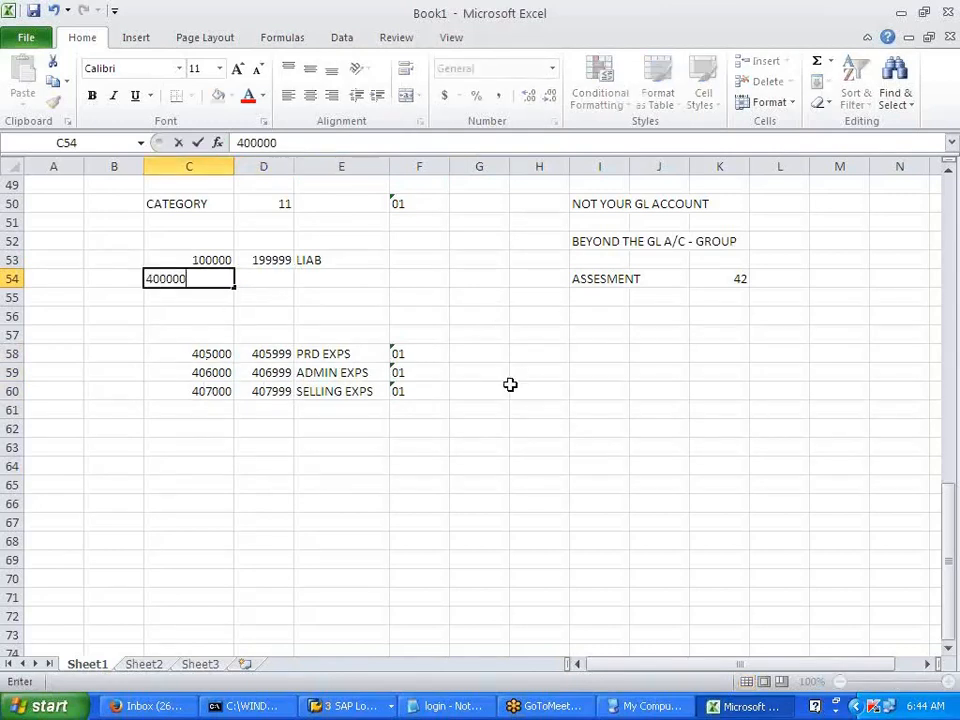
key(Tab)
text(499999)
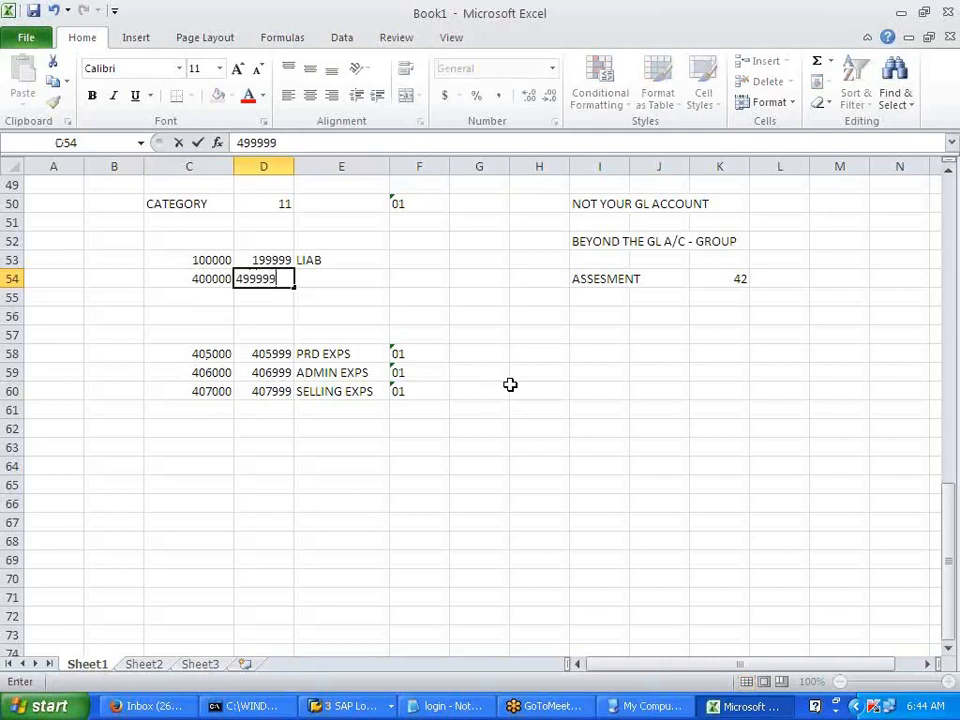
key(Tab)
text(EXPS)
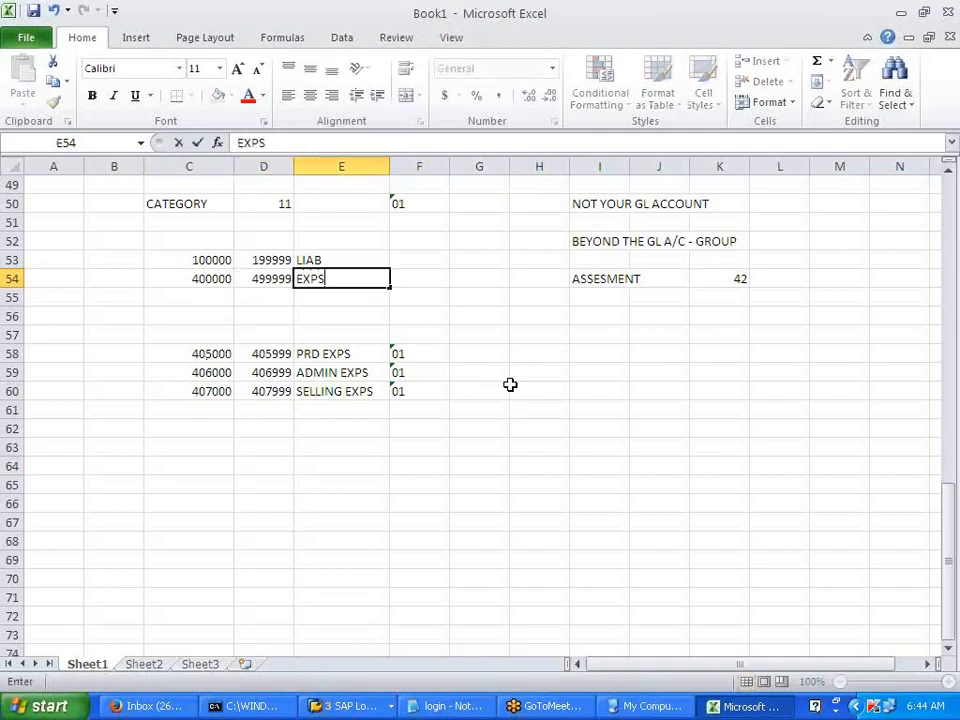
click(509, 384)
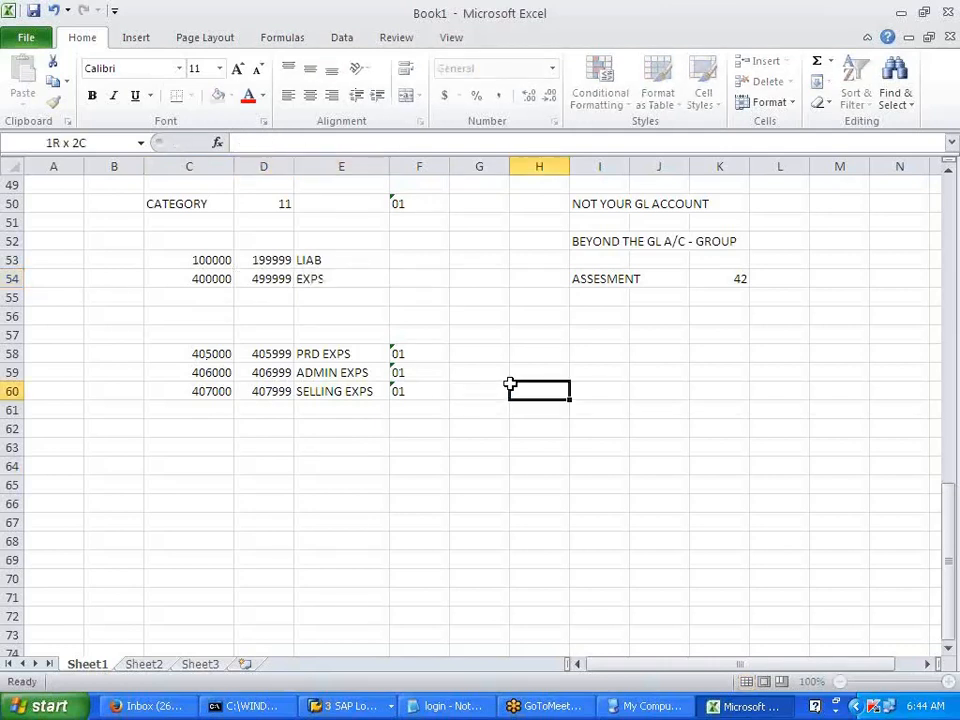
drag(190, 356, 364, 390)
click(358, 481)
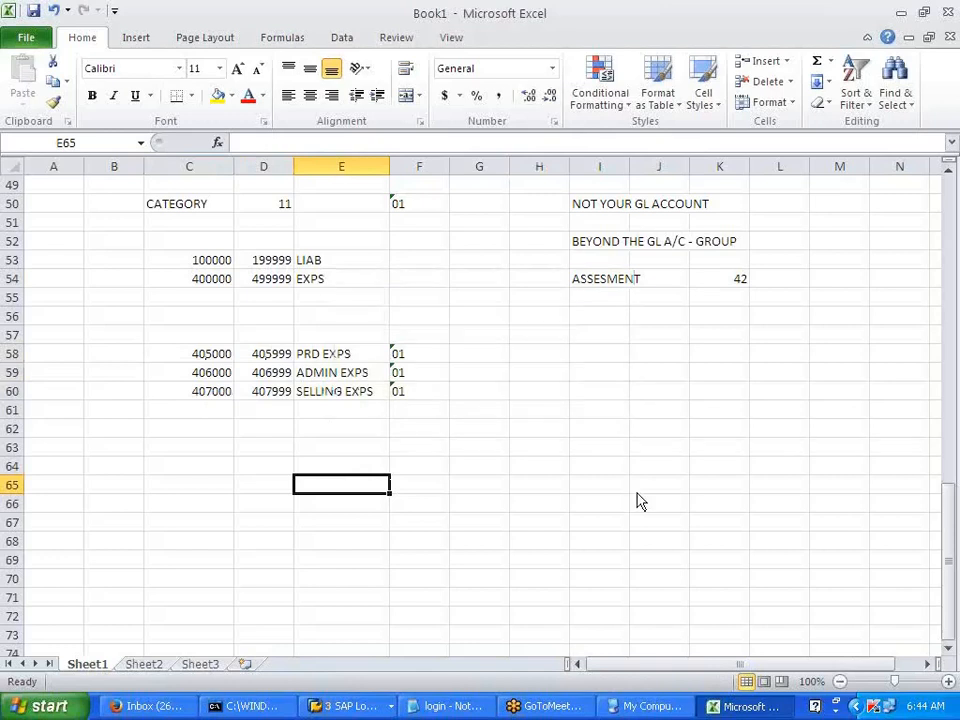
key(alt+Tab)
key(alt+Tab)
key(alt+Tab)
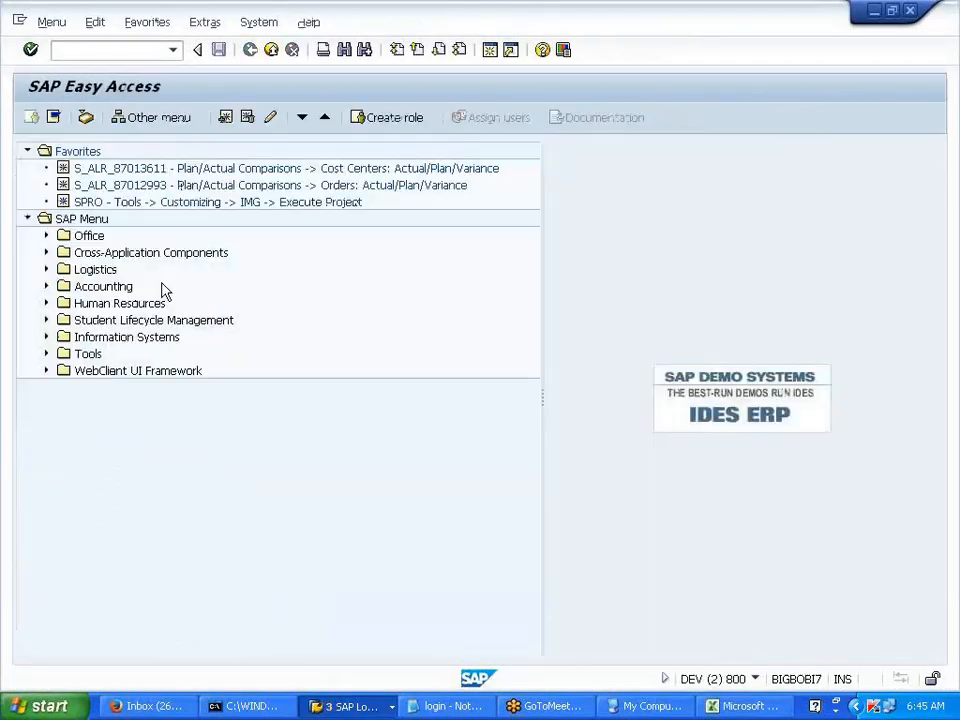
- Rerun /NFS00 from the command history, expand EXPENSE, and open 405000 LUBRICANT
click(173, 50)
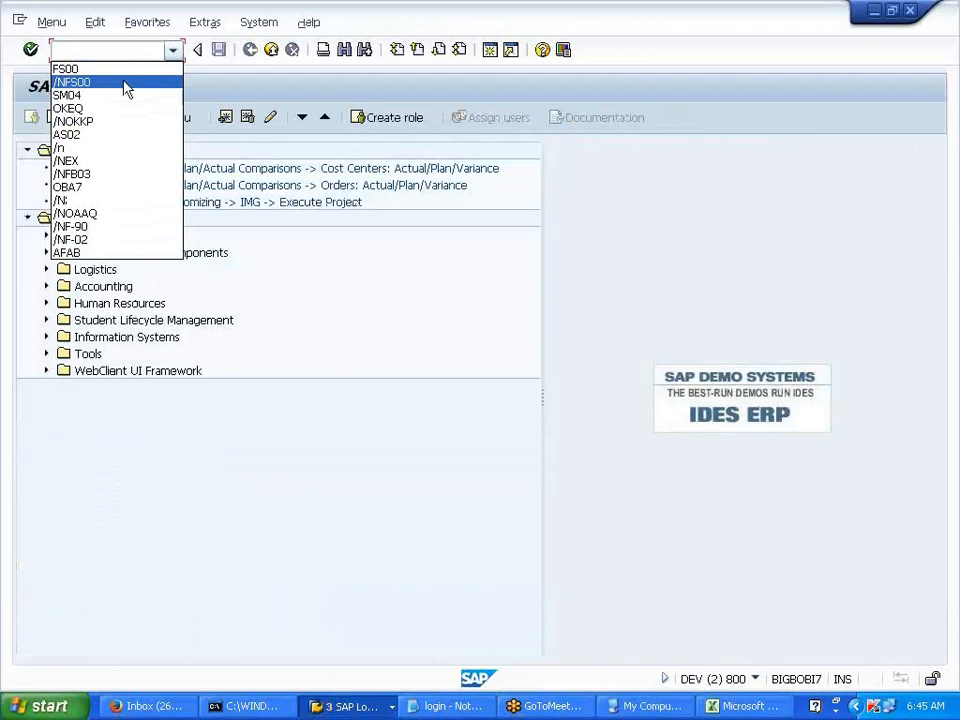
click(125, 83)
click(30, 49)
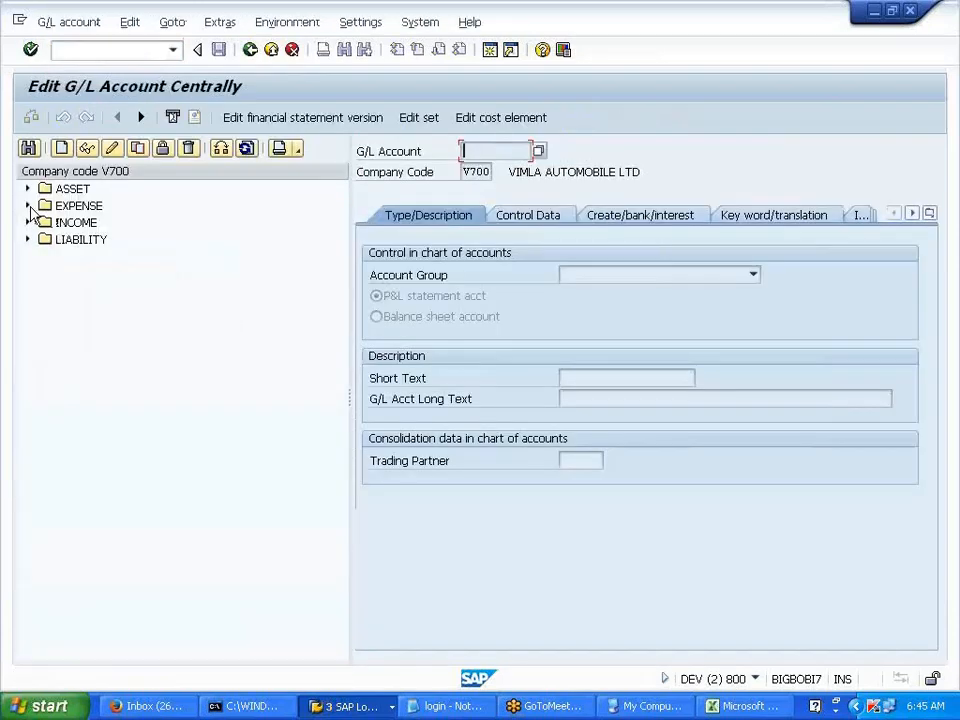
click(28, 205)
click(100, 458)
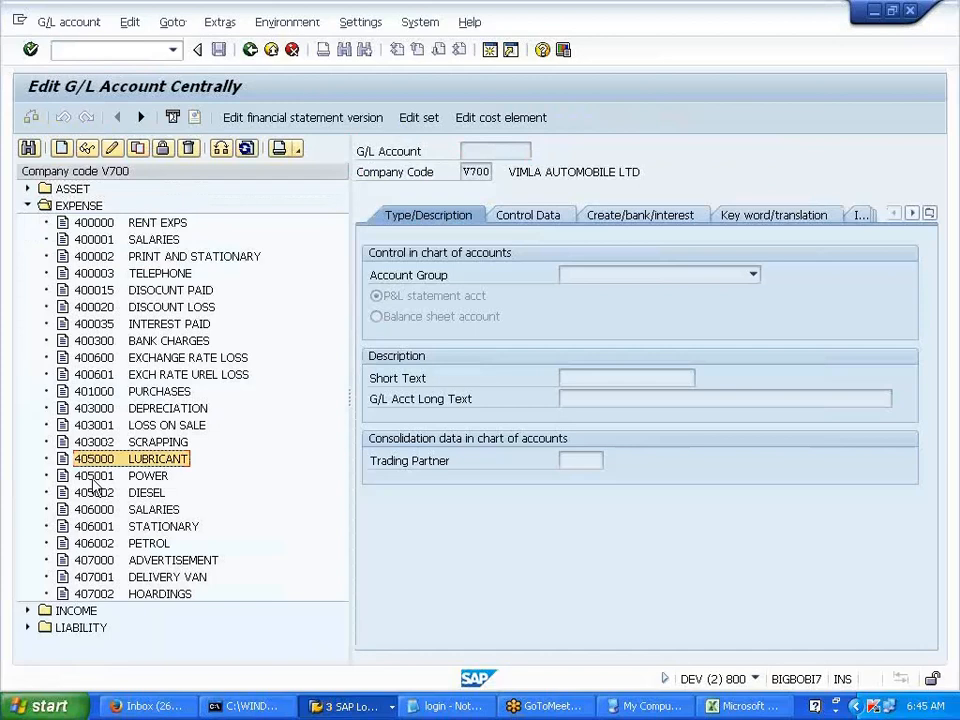
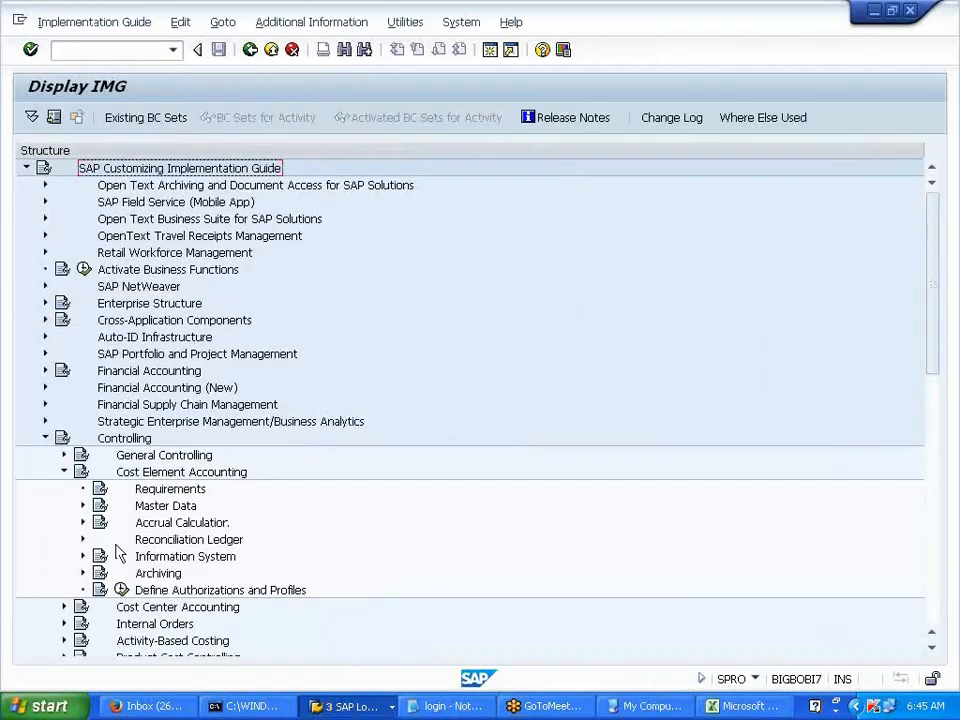
- Launch Make Default Settings under automatic cost element creation for chart of accounts V700
click(83, 506)
click(101, 523)
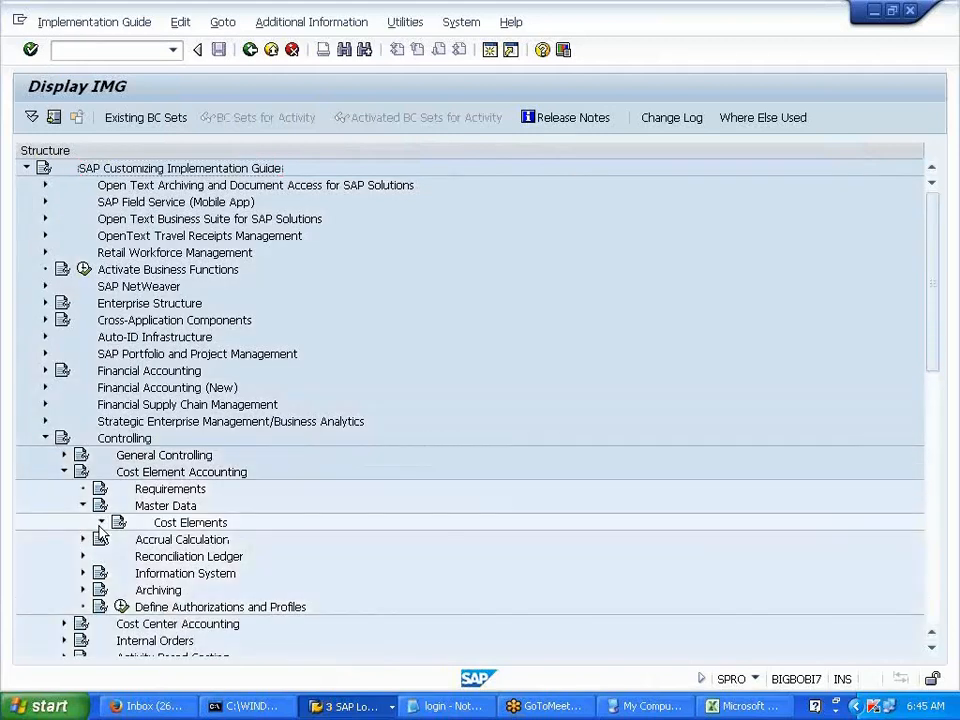
click(120, 523)
click(456, 522)
scroll(456, 522, down, 1)
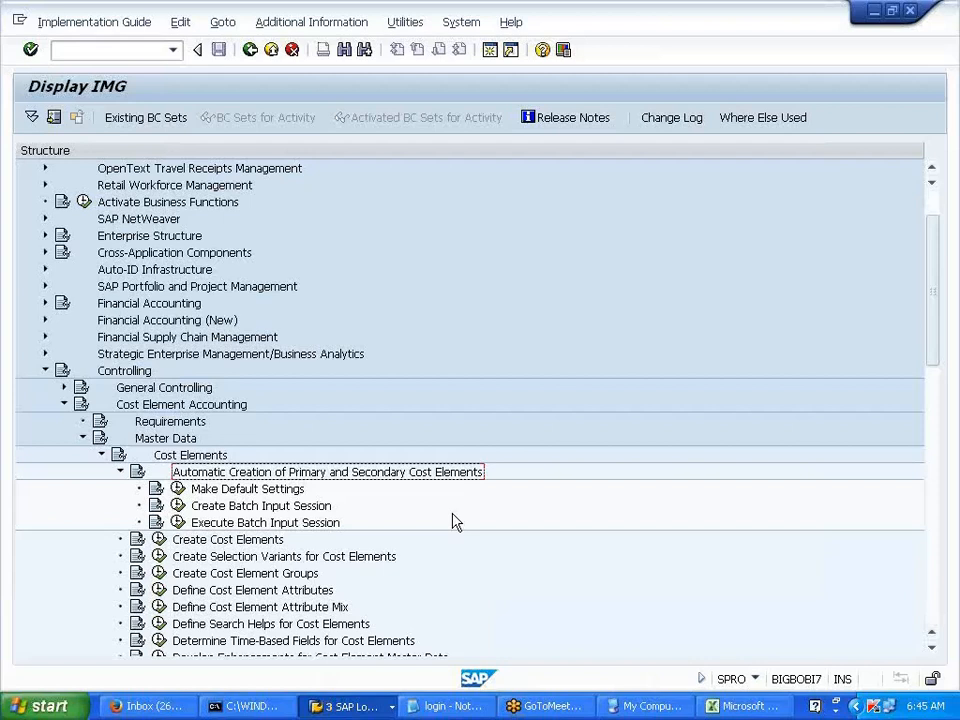
click(280, 495)
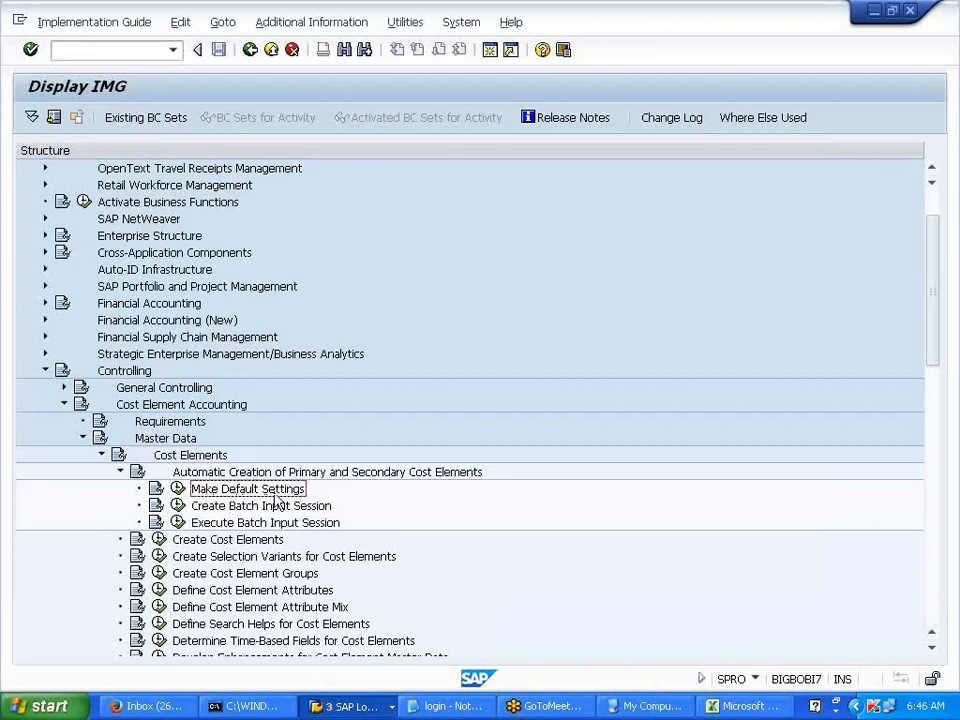
click(179, 489)
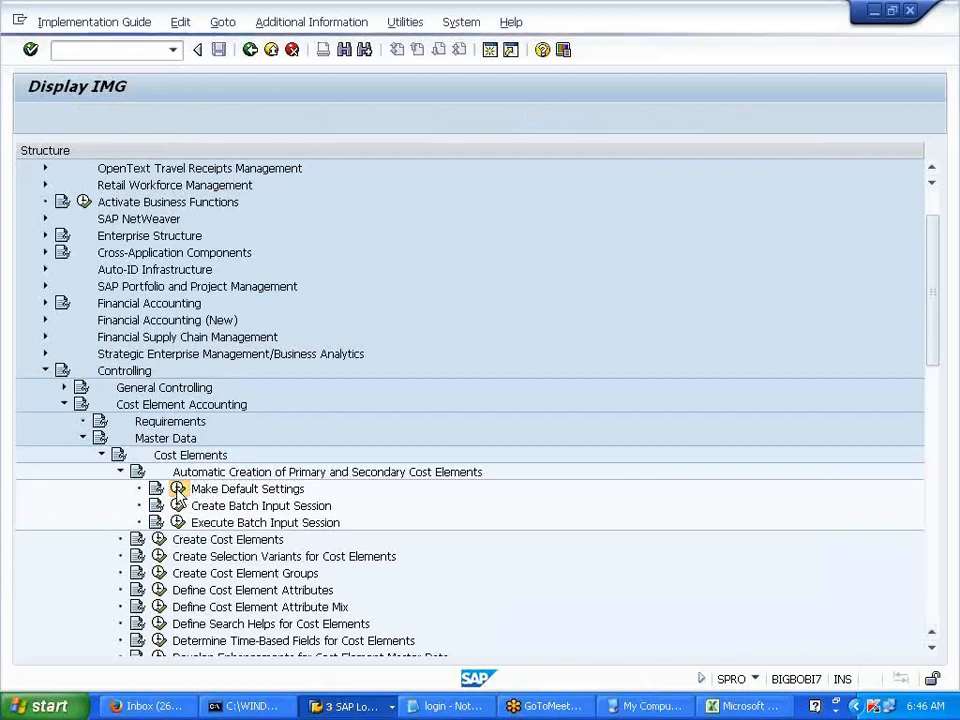
click(155, 320)
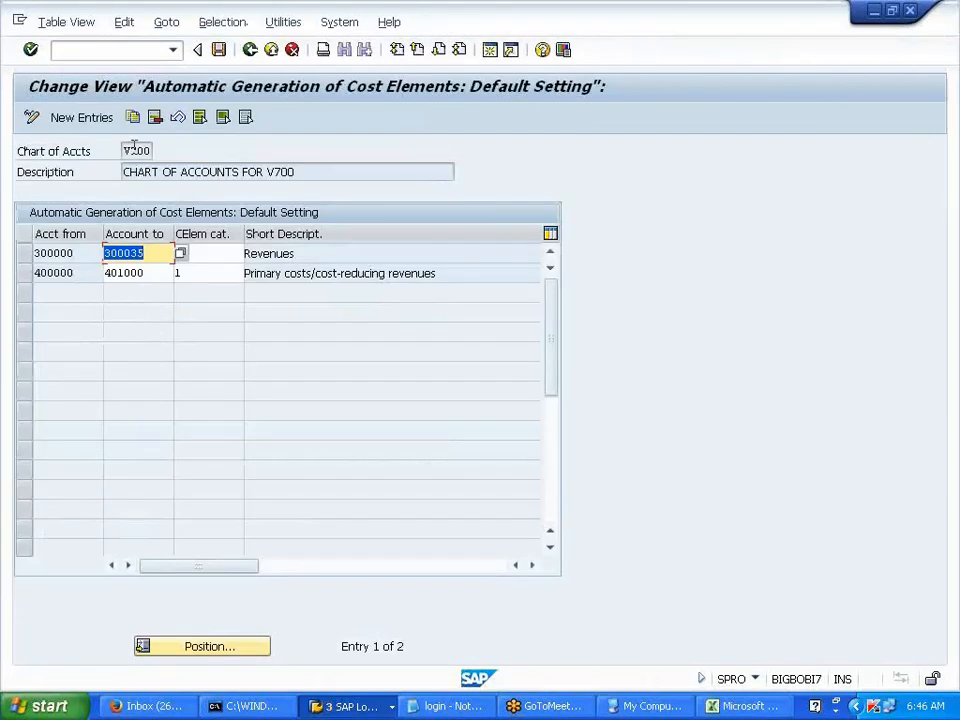
- Give the 300000–300035 Revenues range category 11 and start a new default-setting entry
key(Tab)
text(11)
click(212, 276)
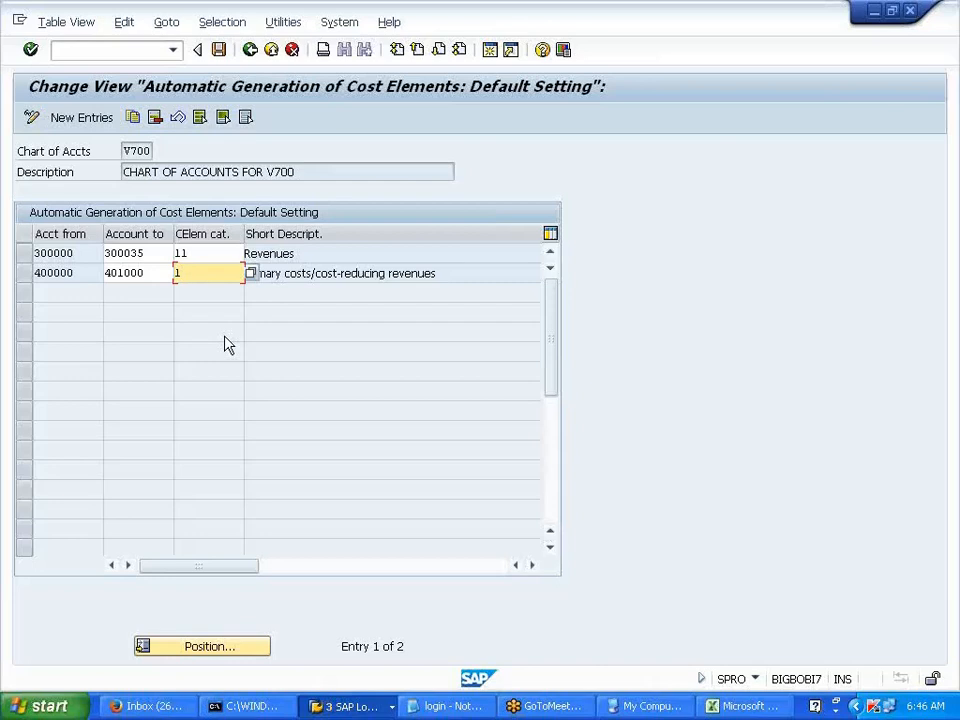
click(251, 51)
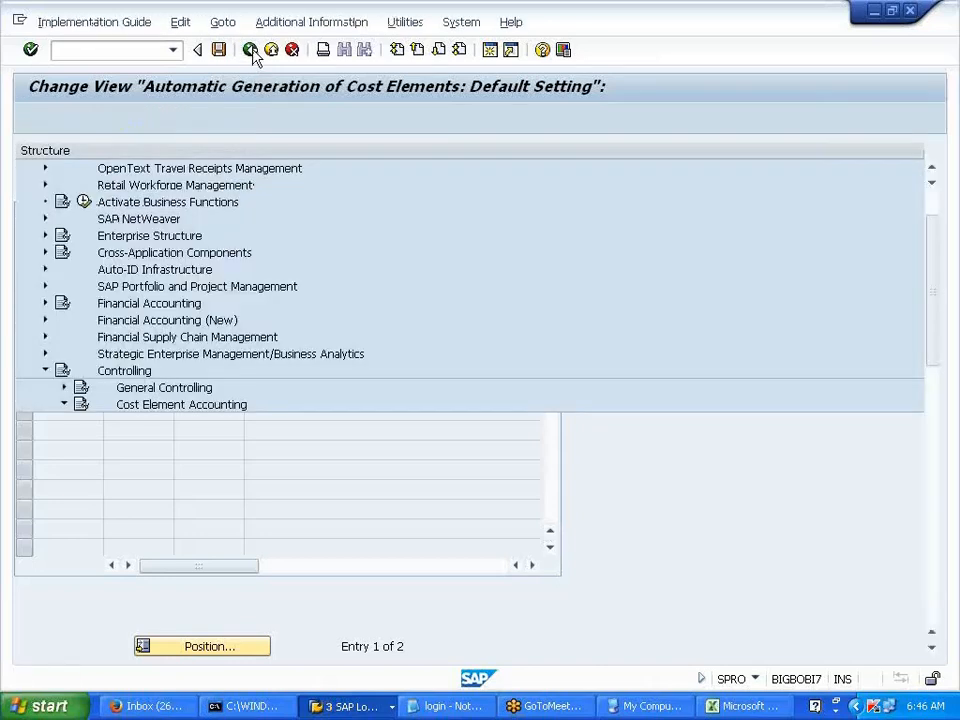
click(179, 490)
click(156, 318)
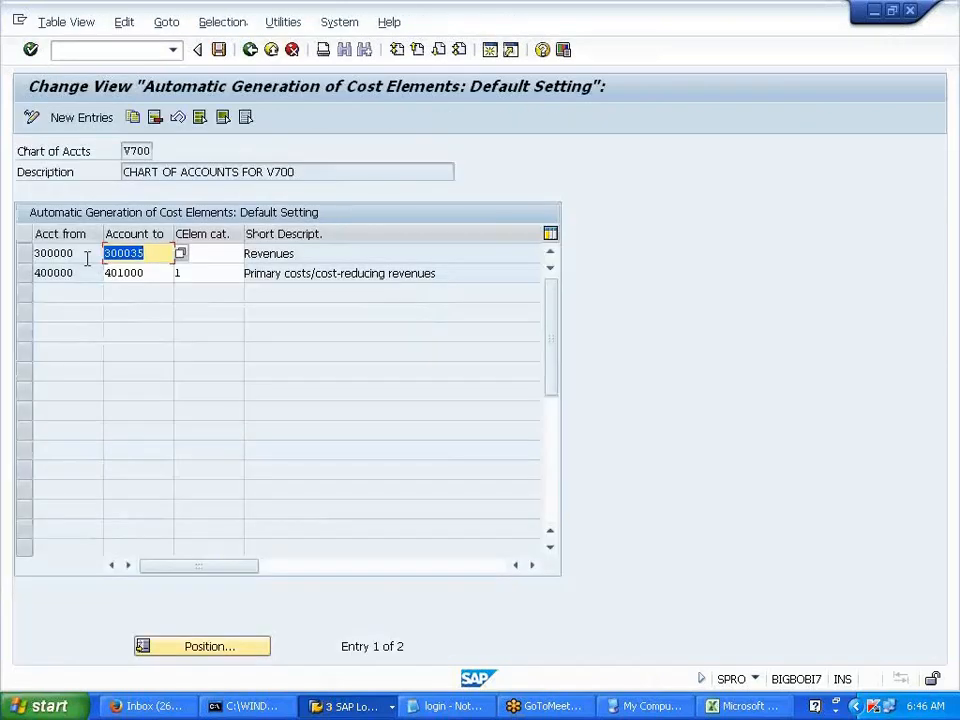
key(Tab)
text(11)
key(Tab)
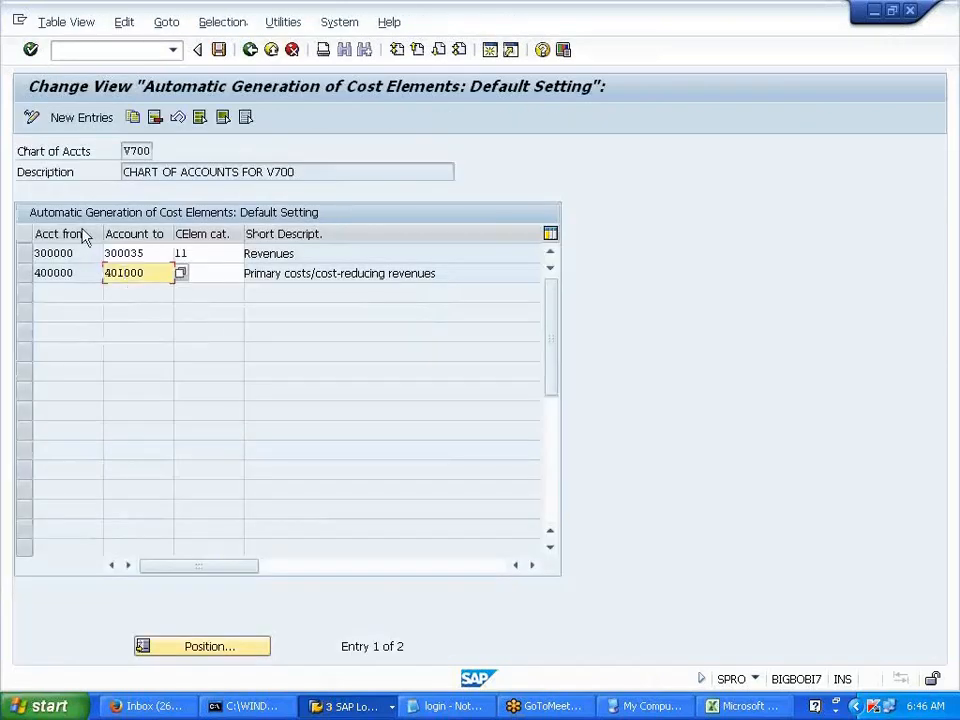
click(87, 125)
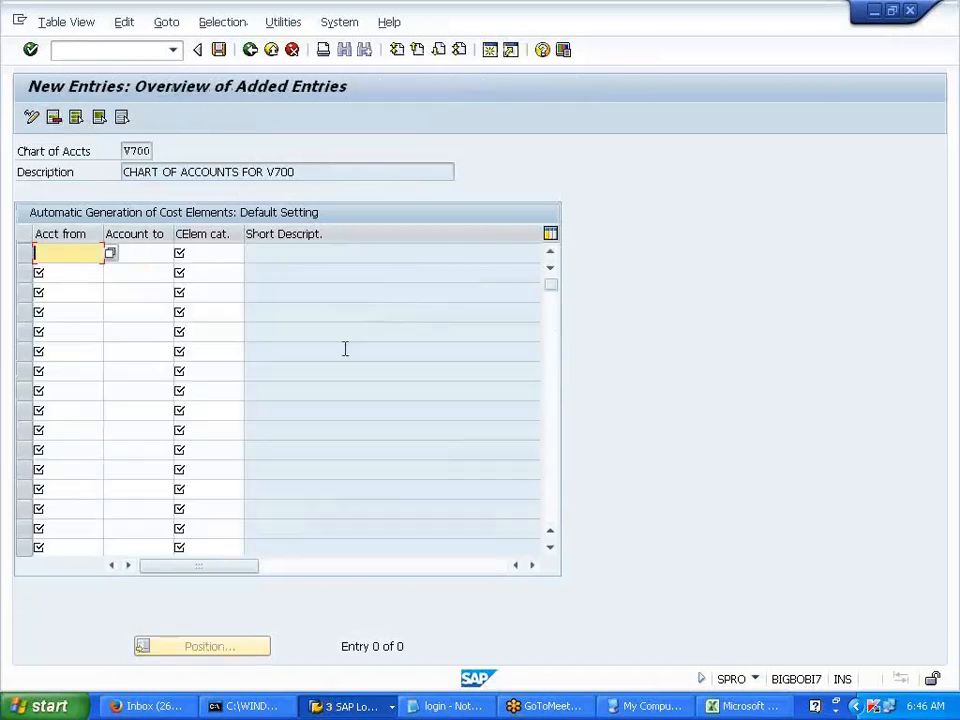
- Enter the account range 405000 to 407999, checking both bounds against the Excel notes
text(405000)
key(Tab)
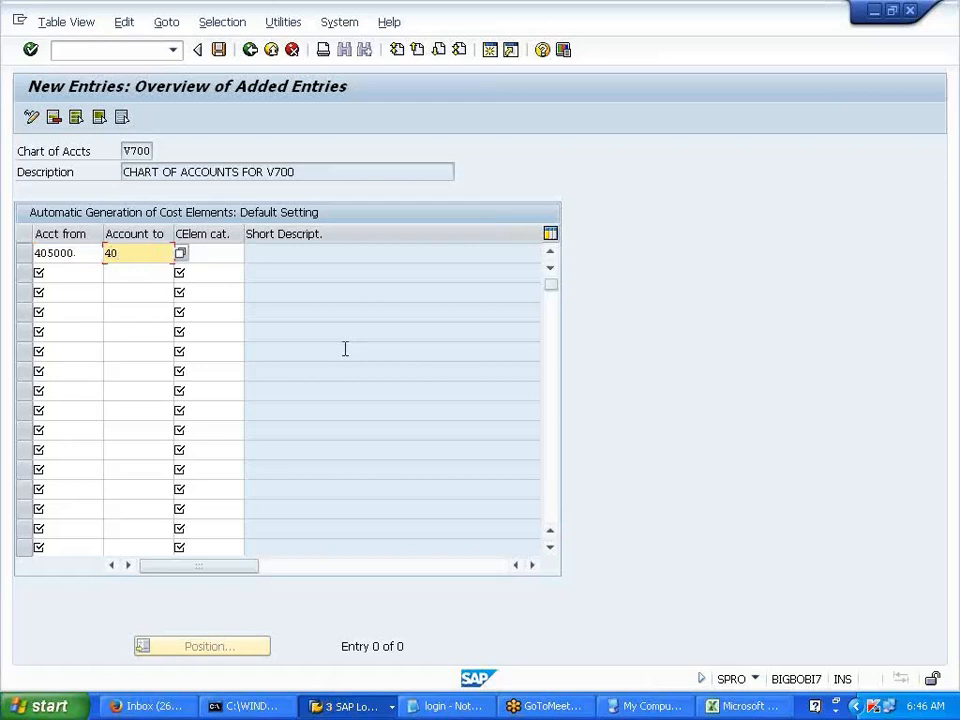
text(407999)
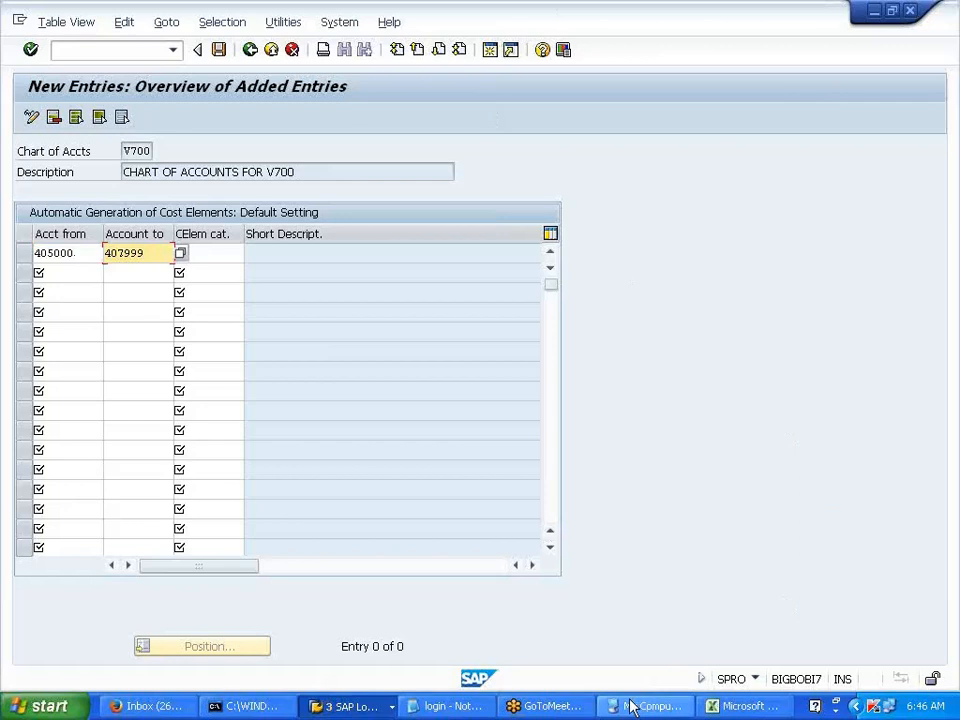
click(722, 706)
click(222, 358)
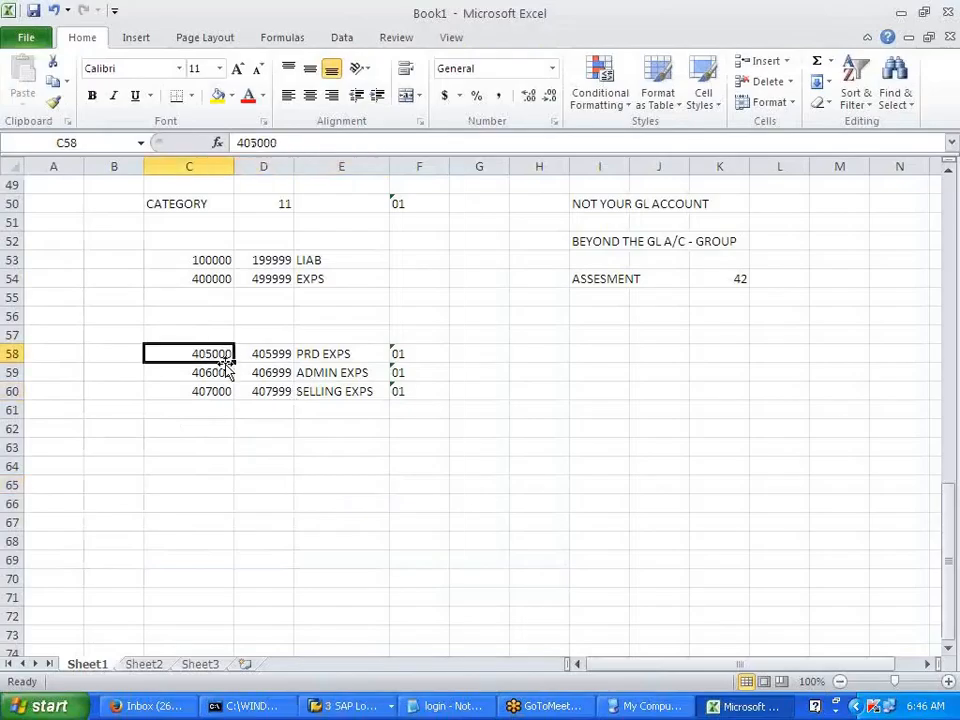
click(264, 392)
key(alt+Tab)
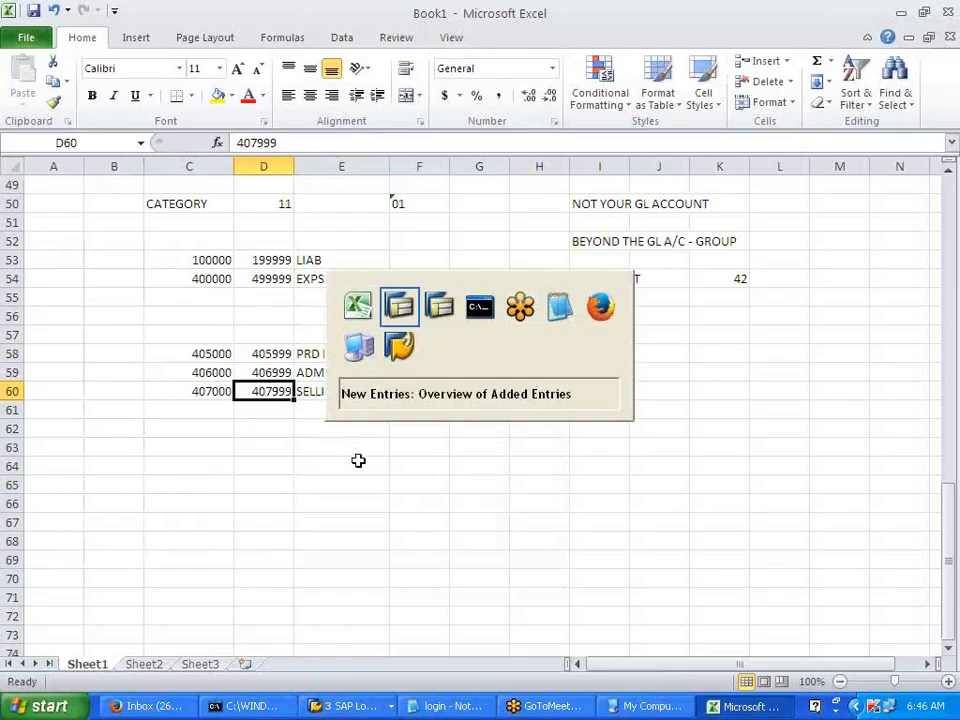
click(221, 256)
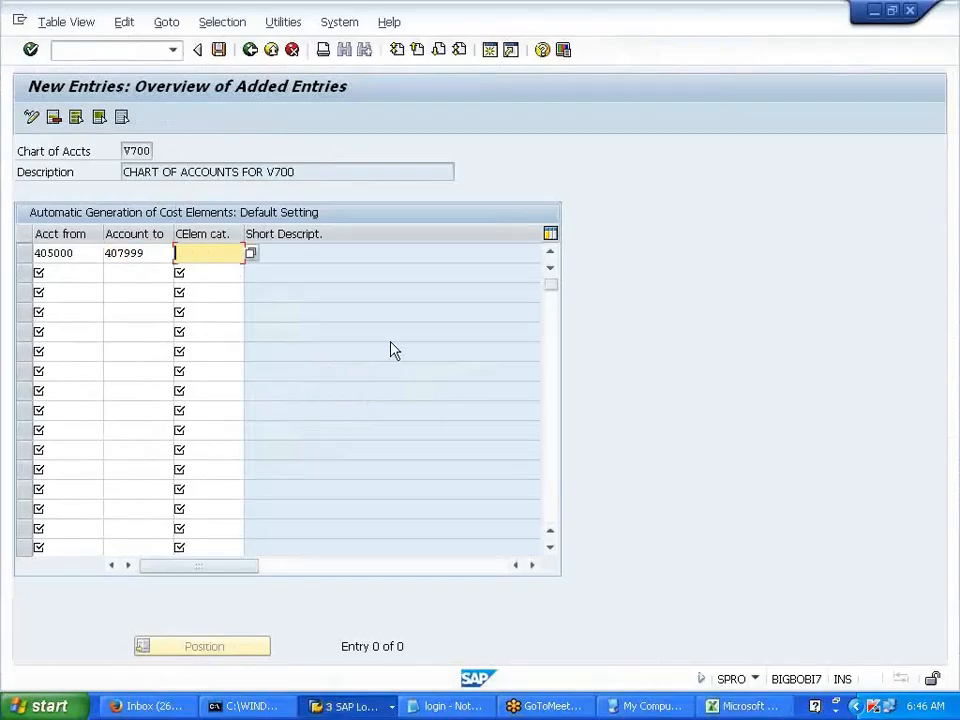
- Give the 405000–407999 range category 01, save it to the customizing request, and return to the IMG
text(01)
key(Return)
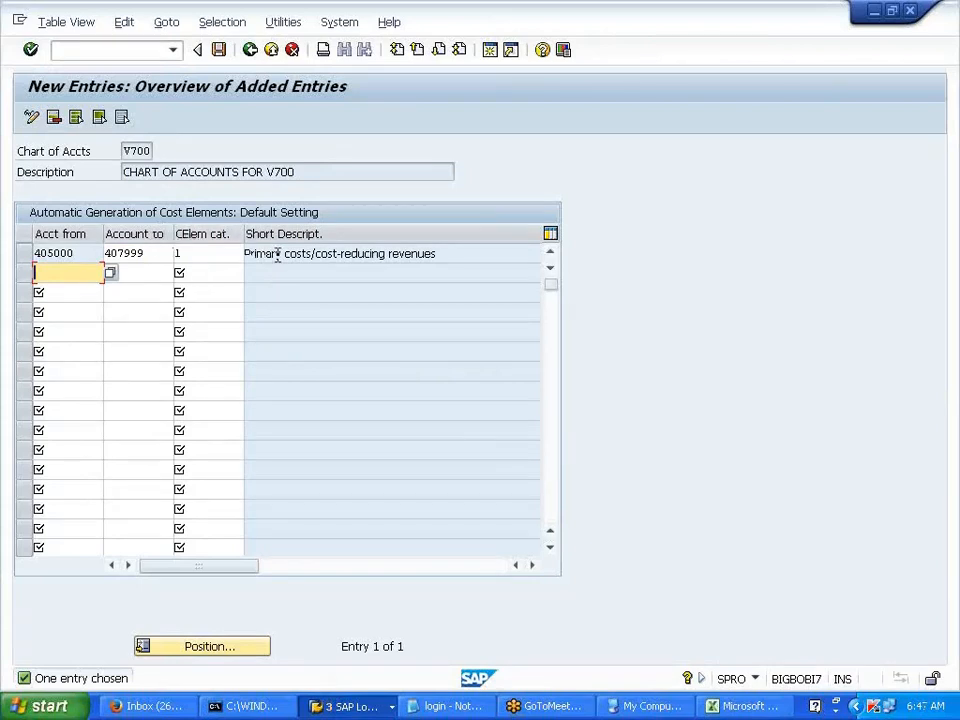
click(216, 55)
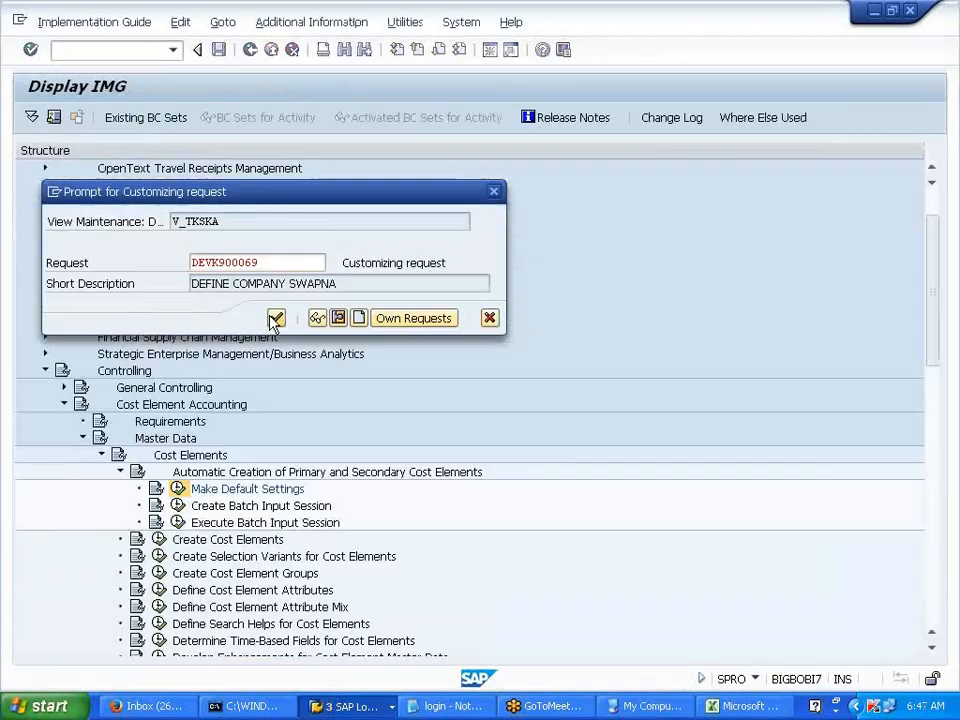
click(277, 319)
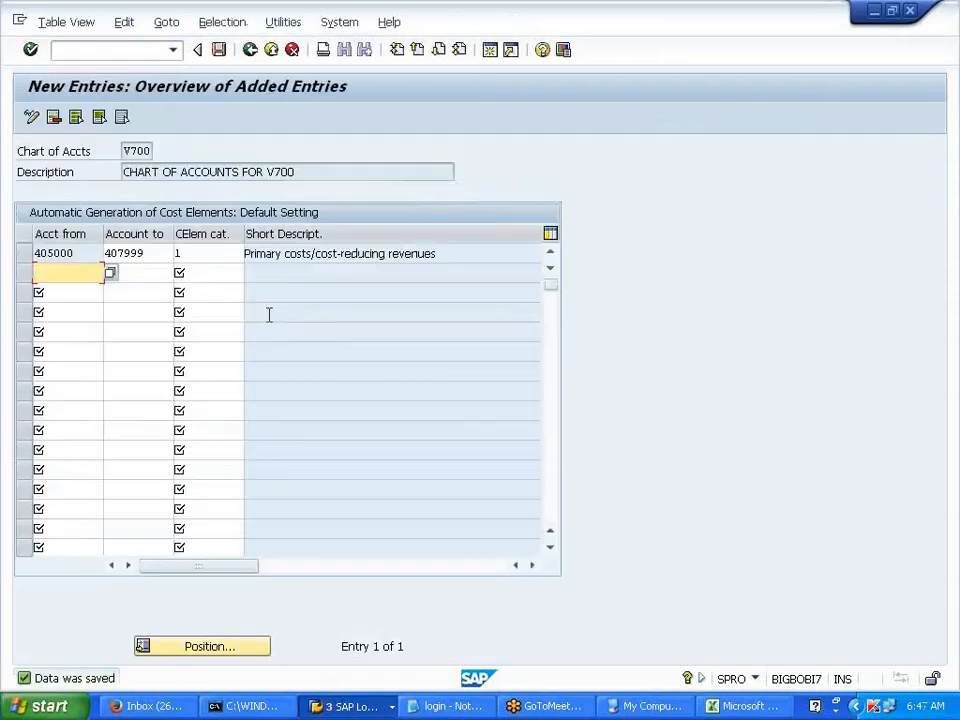
click(250, 50)
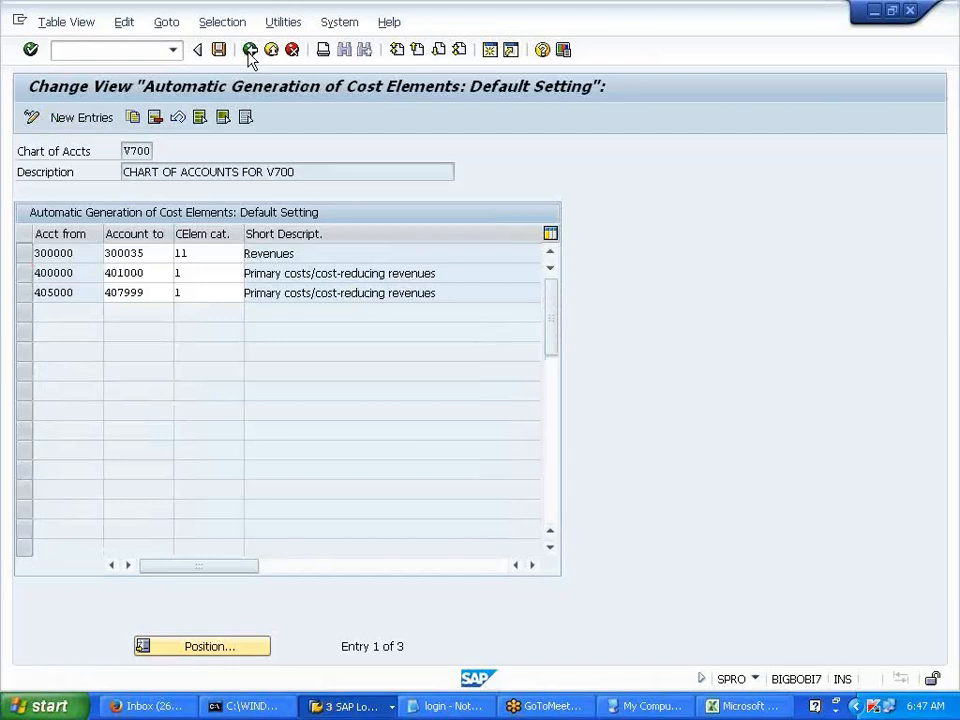
click(250, 52)
click(300, 506)
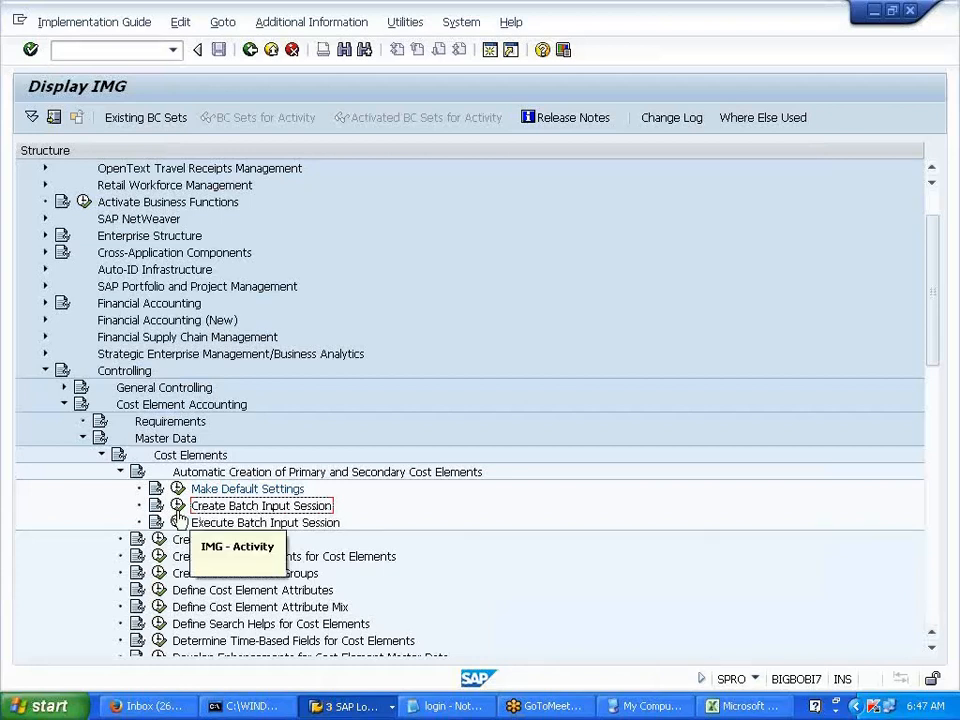
- Generate the V700 cost element batch input session valid 01.01.2014 to 31.12.9999
click(178, 506)
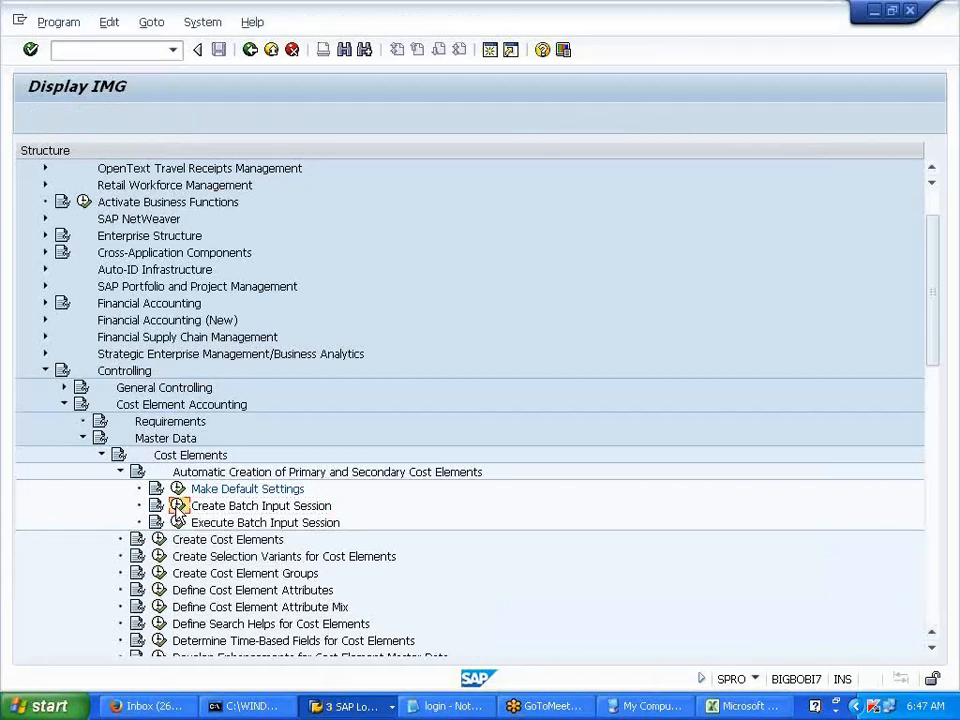
drag(242, 172, 278, 169)
click(272, 171)
click(266, 191)
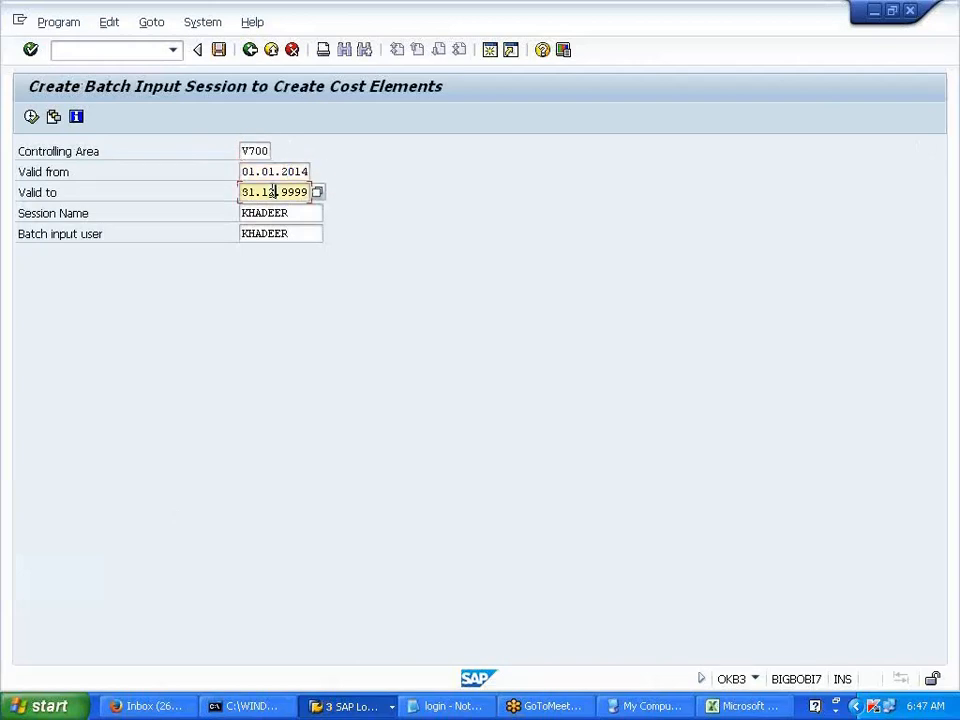
click(31, 117)
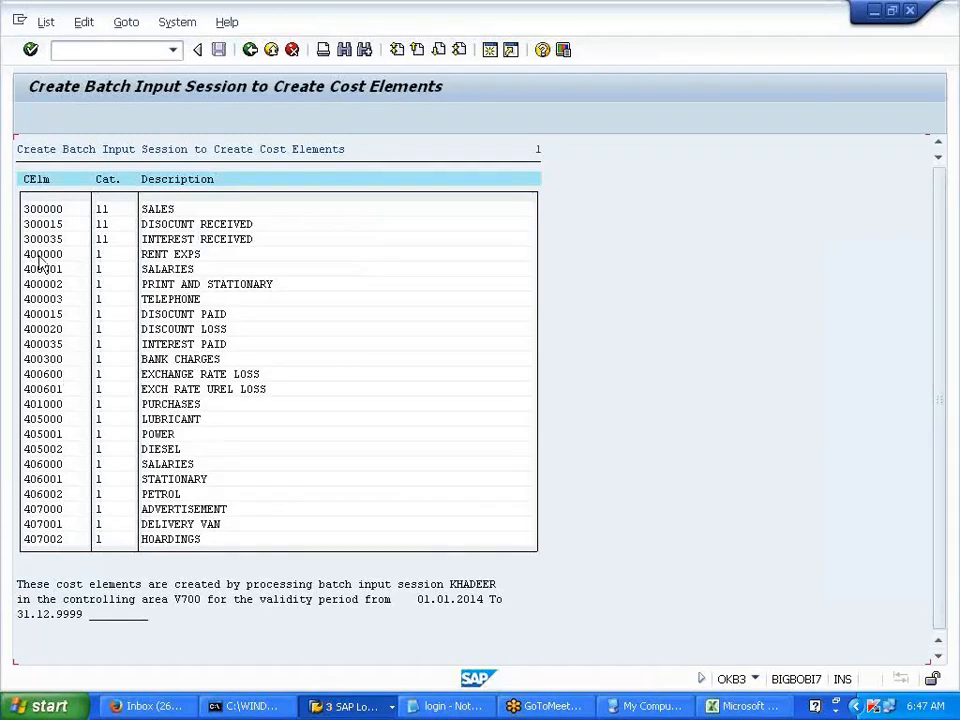
- Copy the 400000–401000 and 405000–407002 cost element blocks from the list, then back out to the IMG
drag(27, 259, 268, 408)
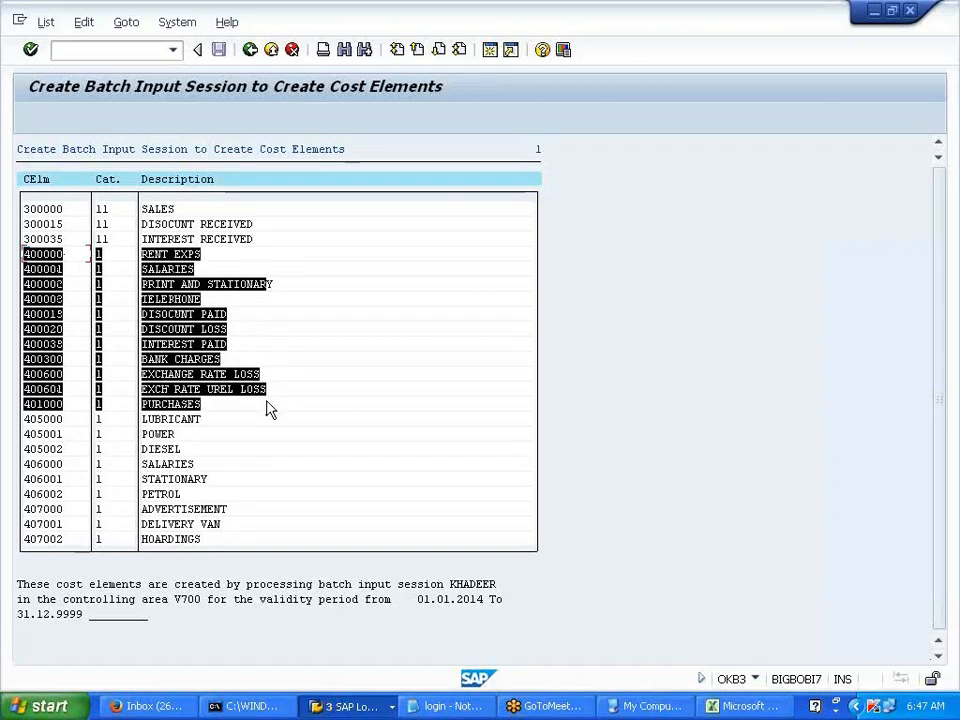
key(ctrl+c)
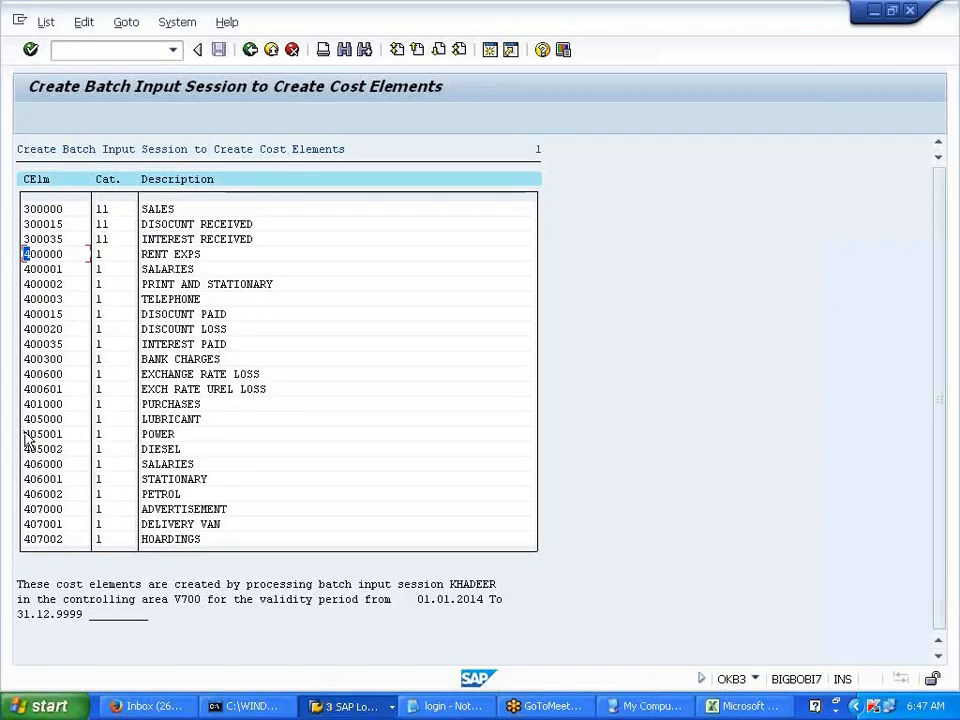
drag(26, 419, 251, 548)
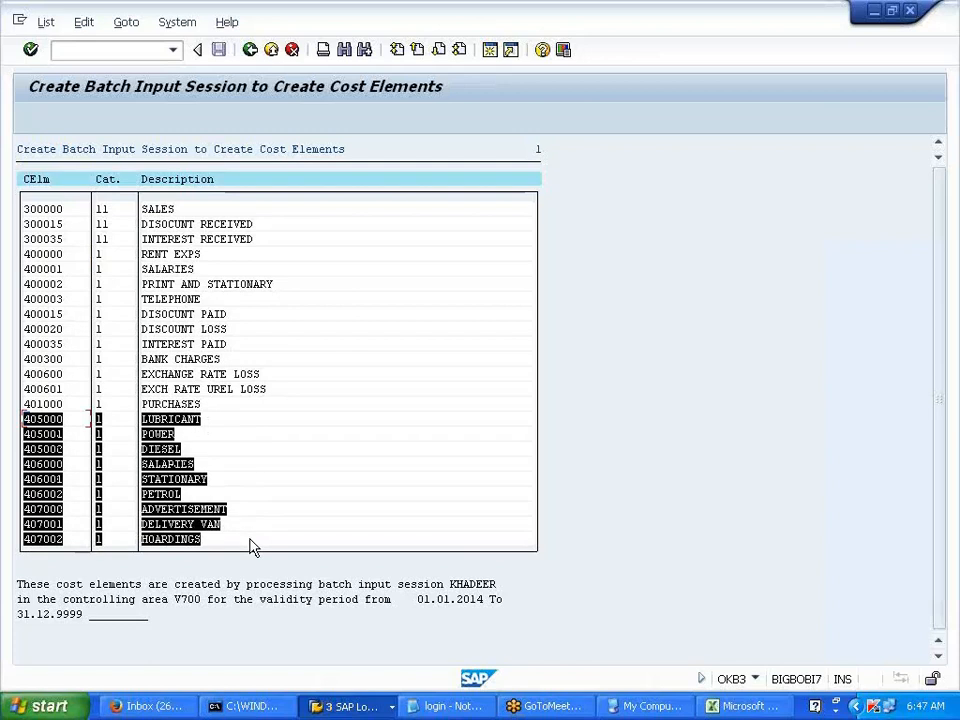
key(ctrl+c)
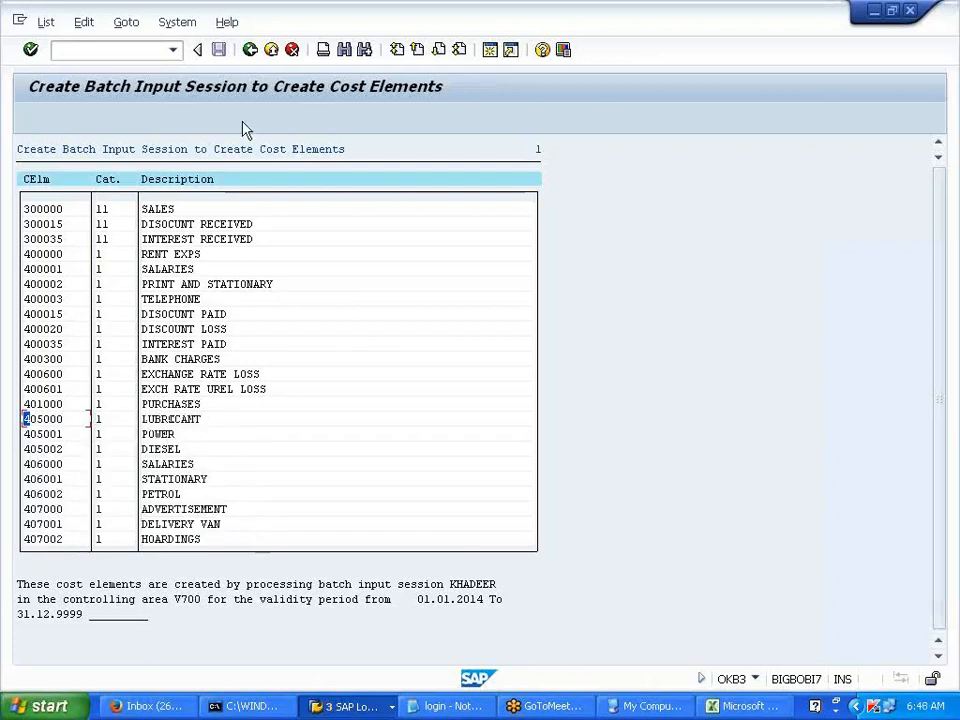
click(250, 50)
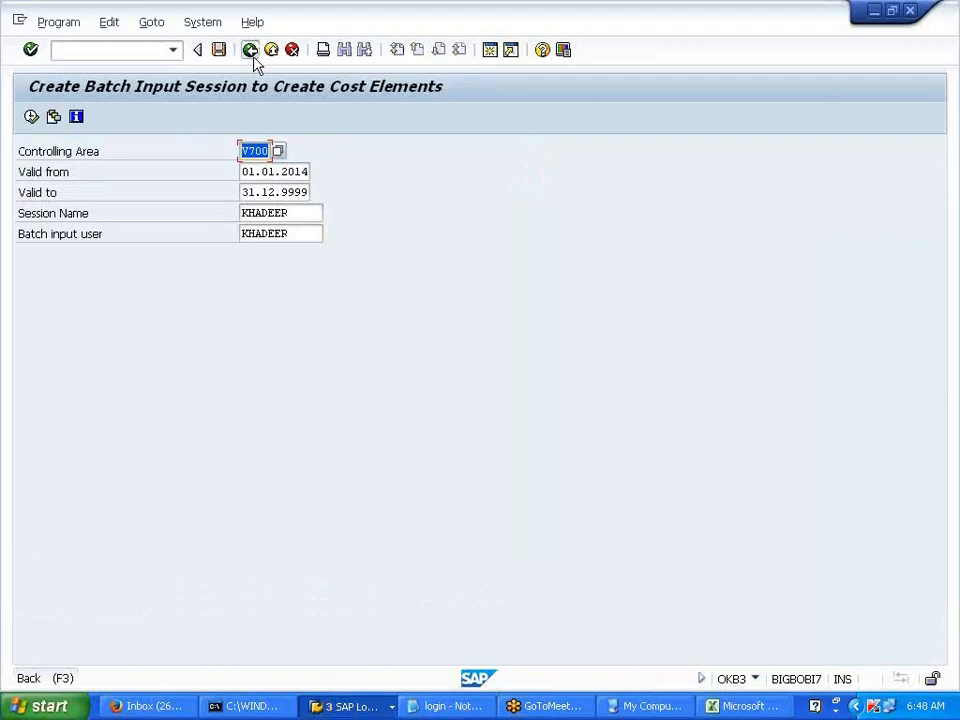
click(250, 50)
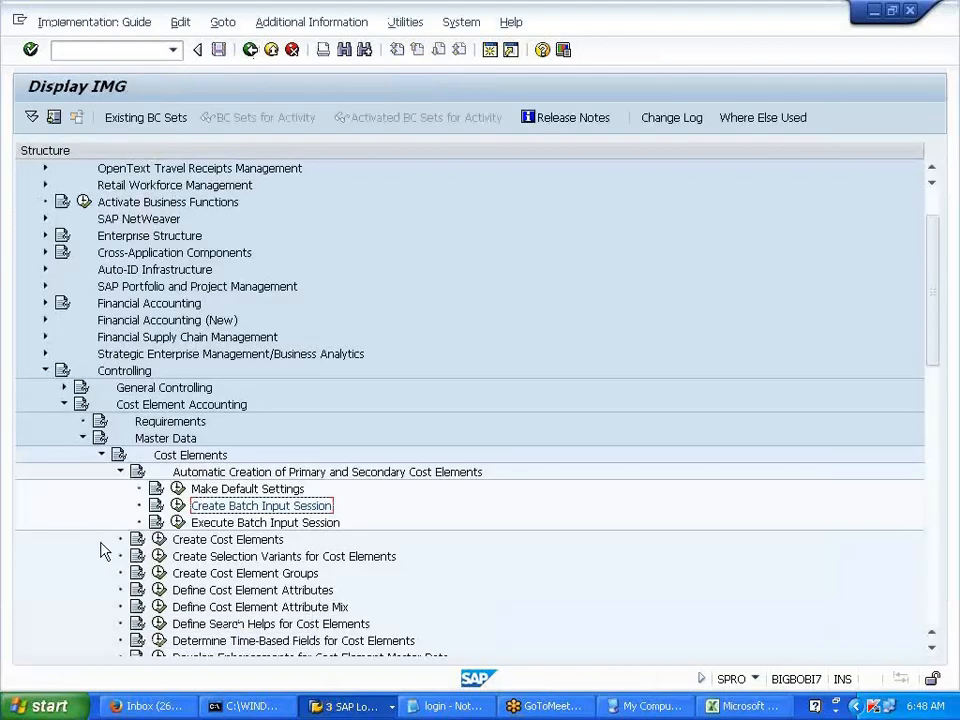
- Open a second SAP session alongside Display IMG, landing on the Easy Access menu
scroll(103, 551, down, 4)
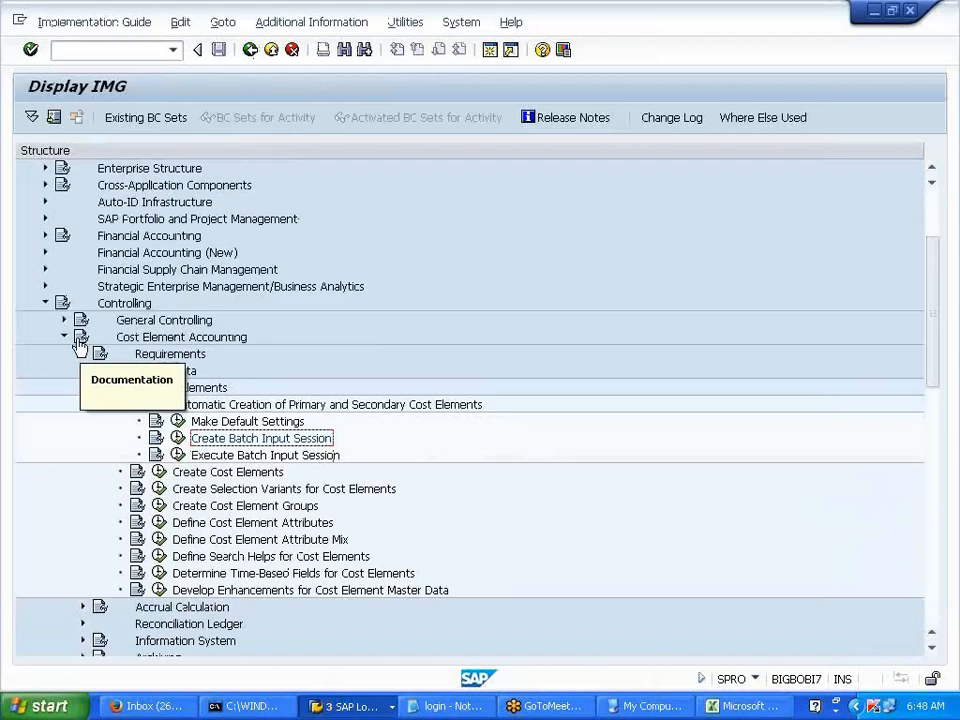
scroll(78, 545, down, 4)
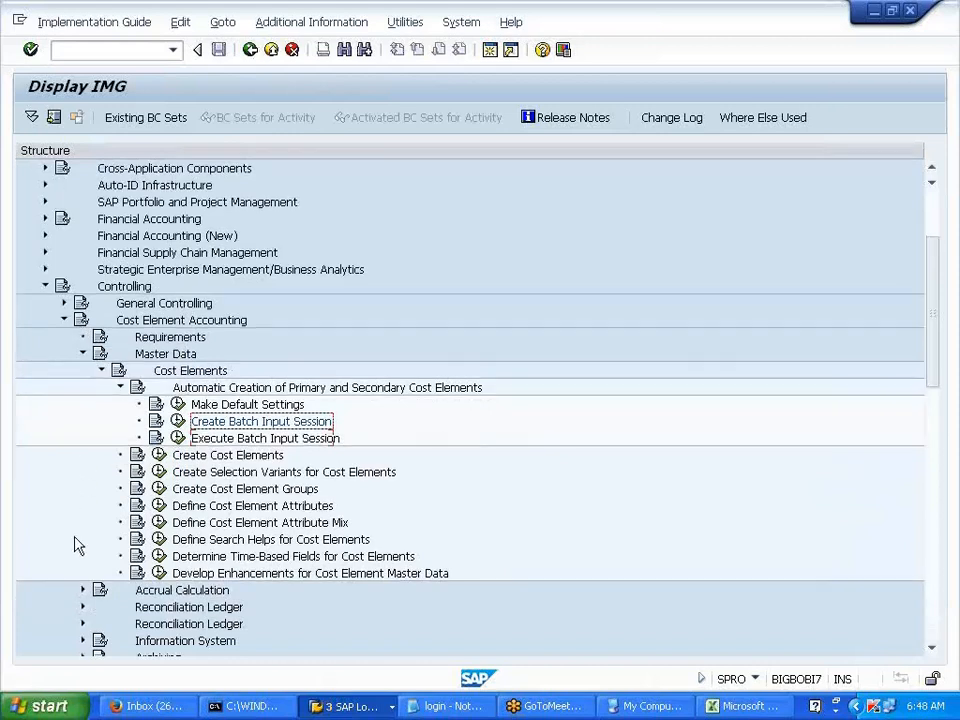
scroll(78, 545, down, 1)
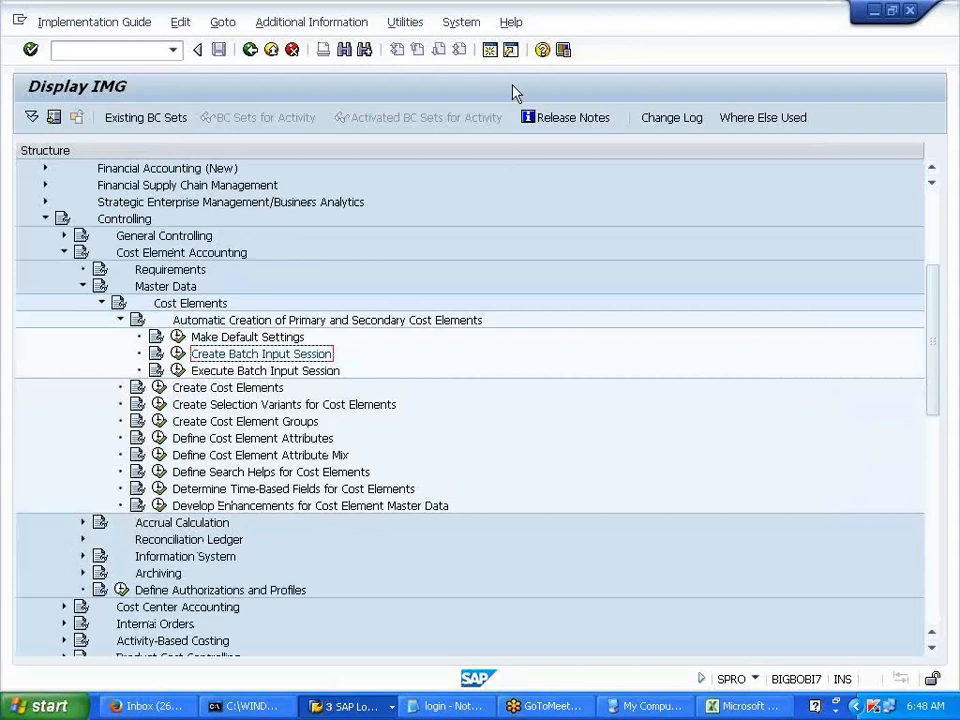
click(491, 56)
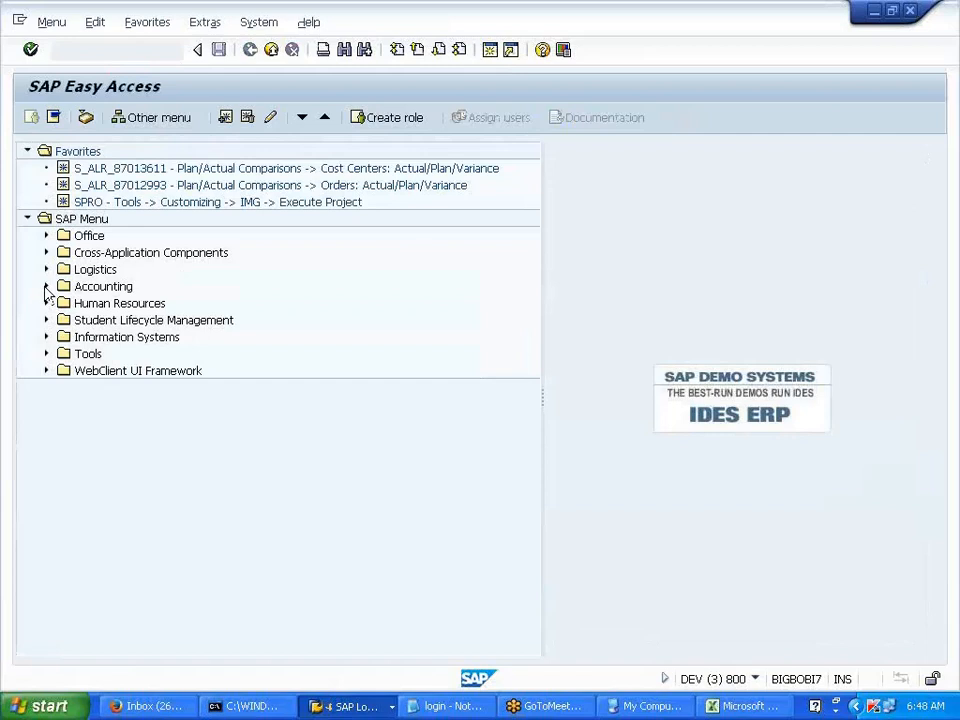
- Start Delete Cost Element (KA04) with the proposed 400003 cleared, then return to the Display IMG window
click(46, 287)
click(64, 303)
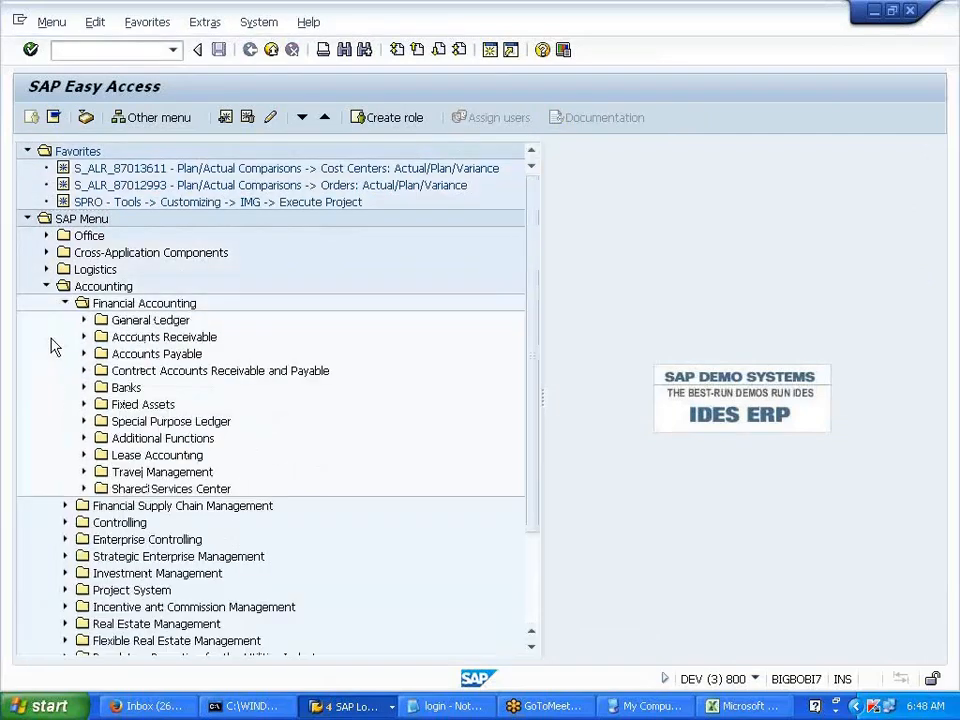
click(64, 303)
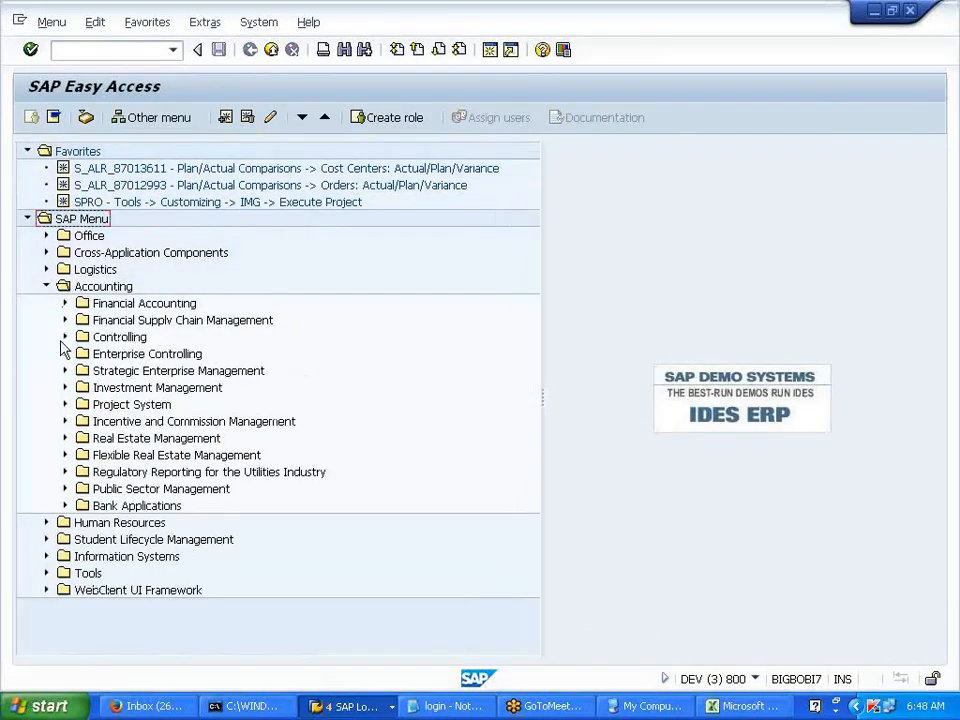
click(65, 338)
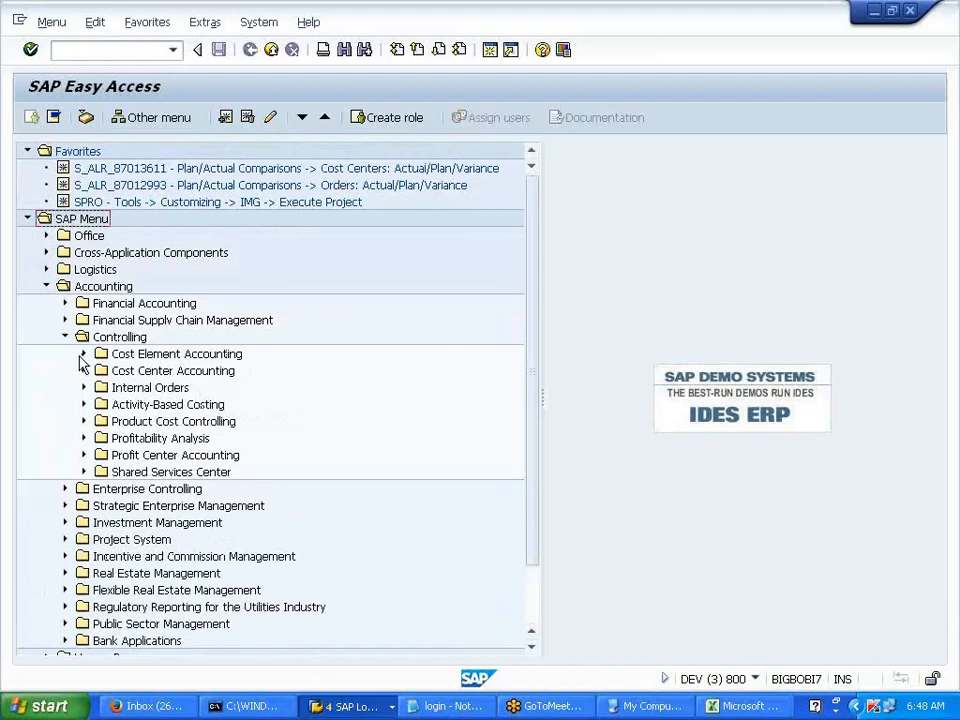
click(83, 355)
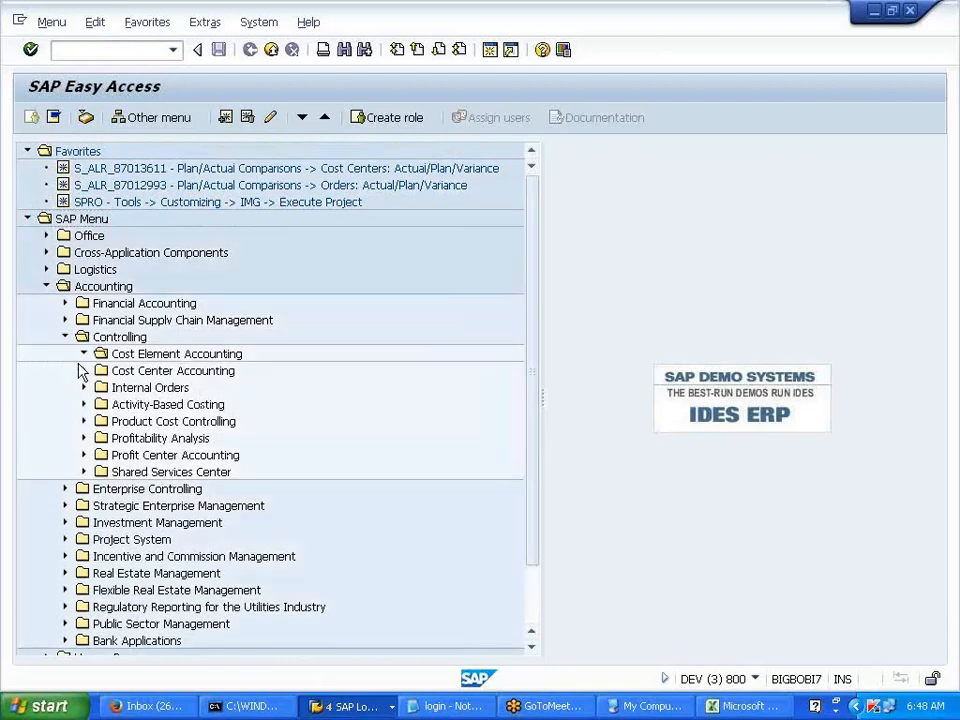
click(102, 370)
click(121, 387)
click(140, 404)
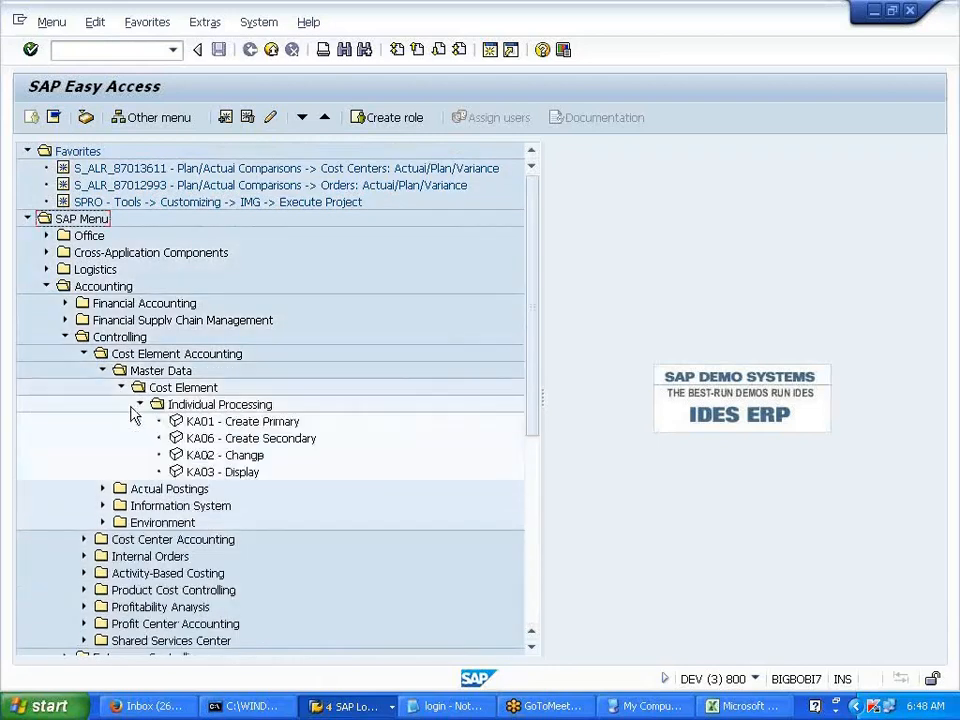
double_click(203, 489)
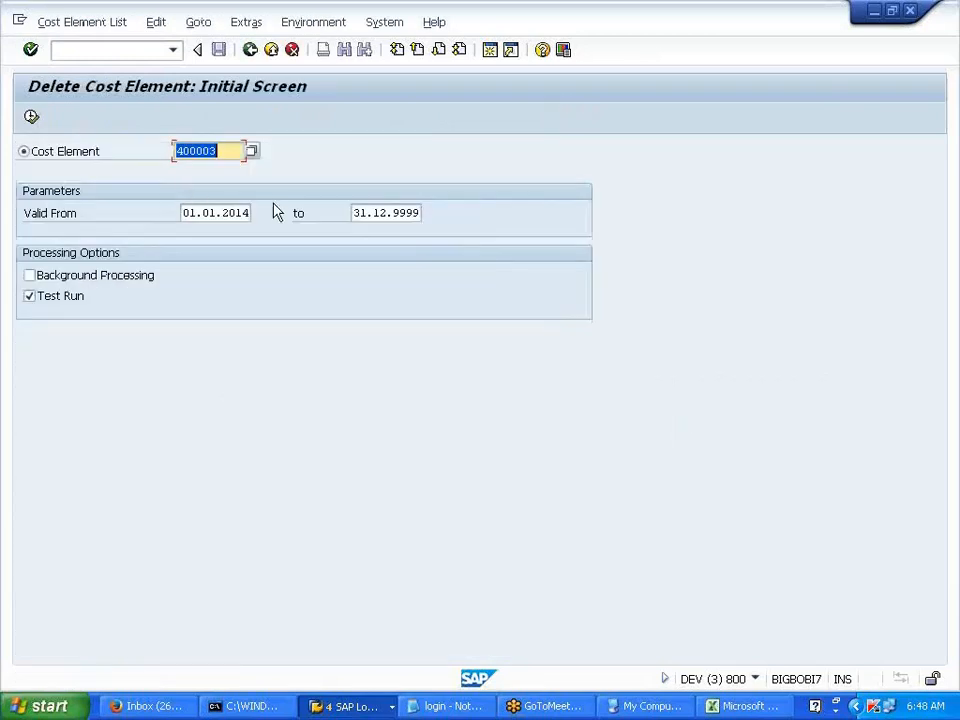
key(Delete)
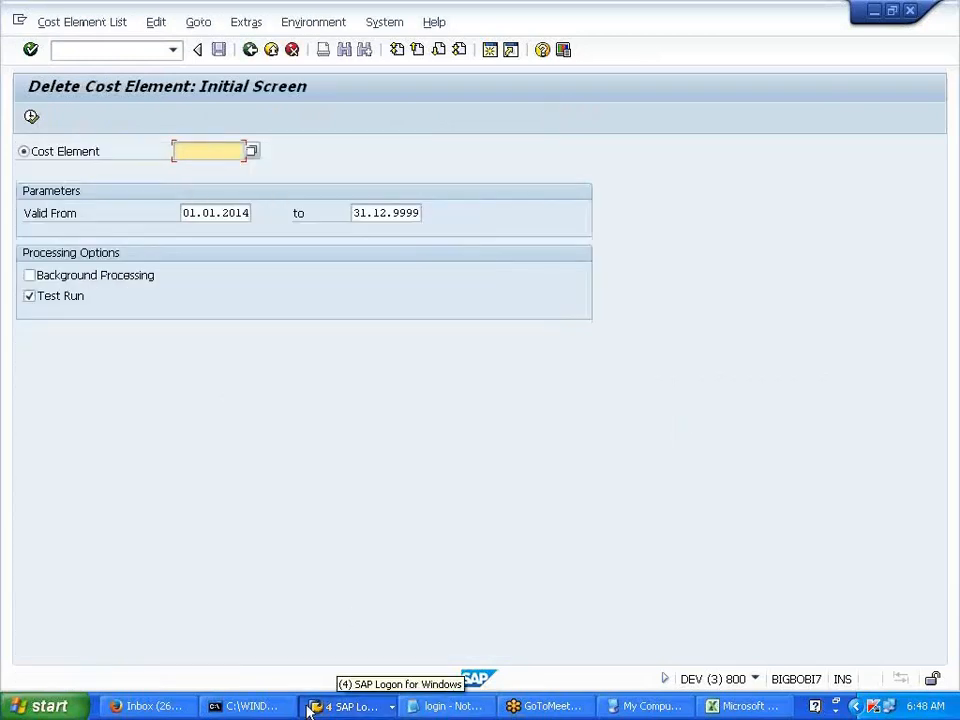
click(352, 706)
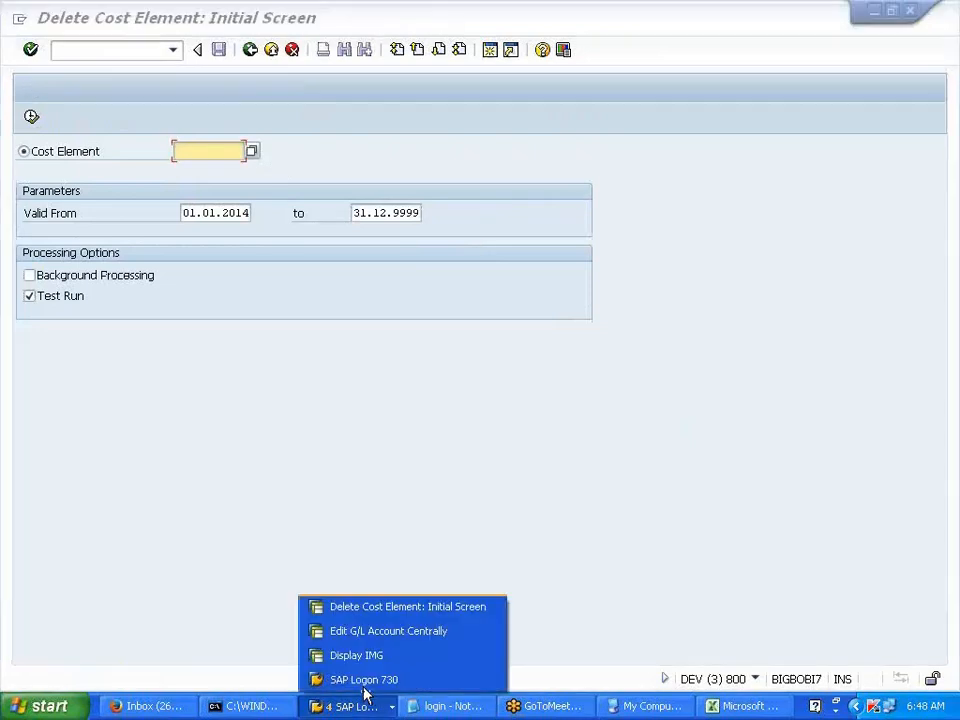
click(377, 660)
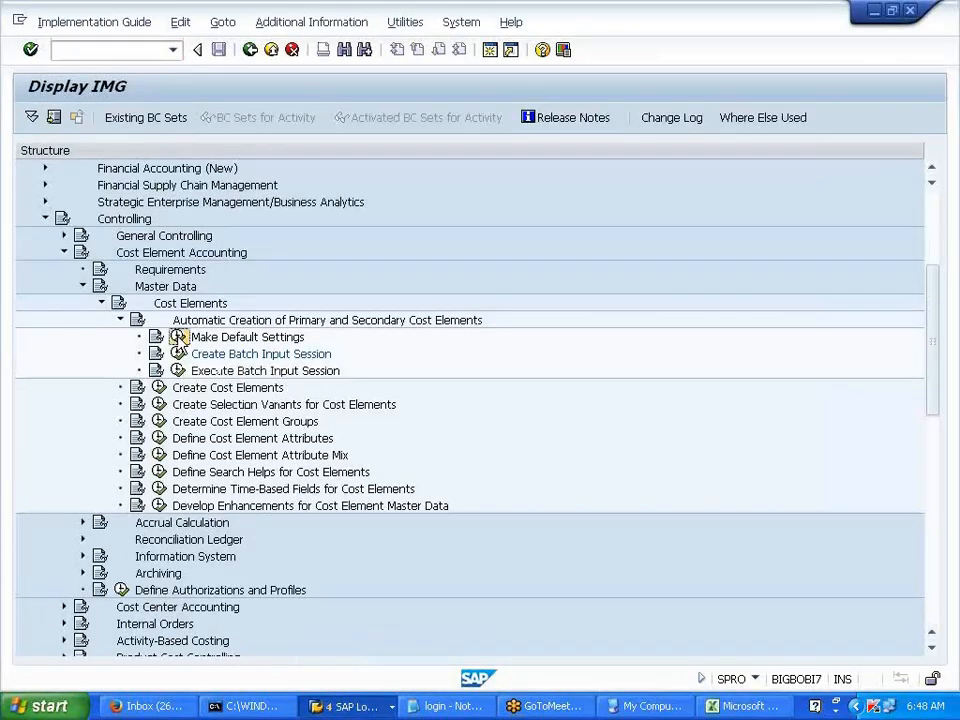
- Open the V700 default settings and set the 400000 range's end to 401000
click(177, 337)
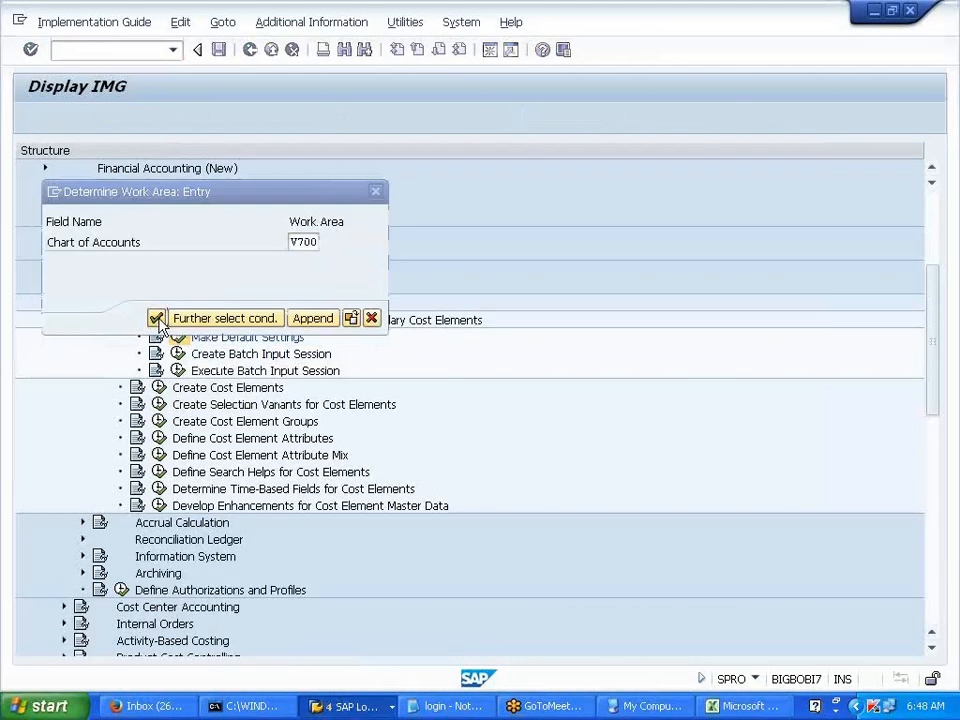
click(156, 318)
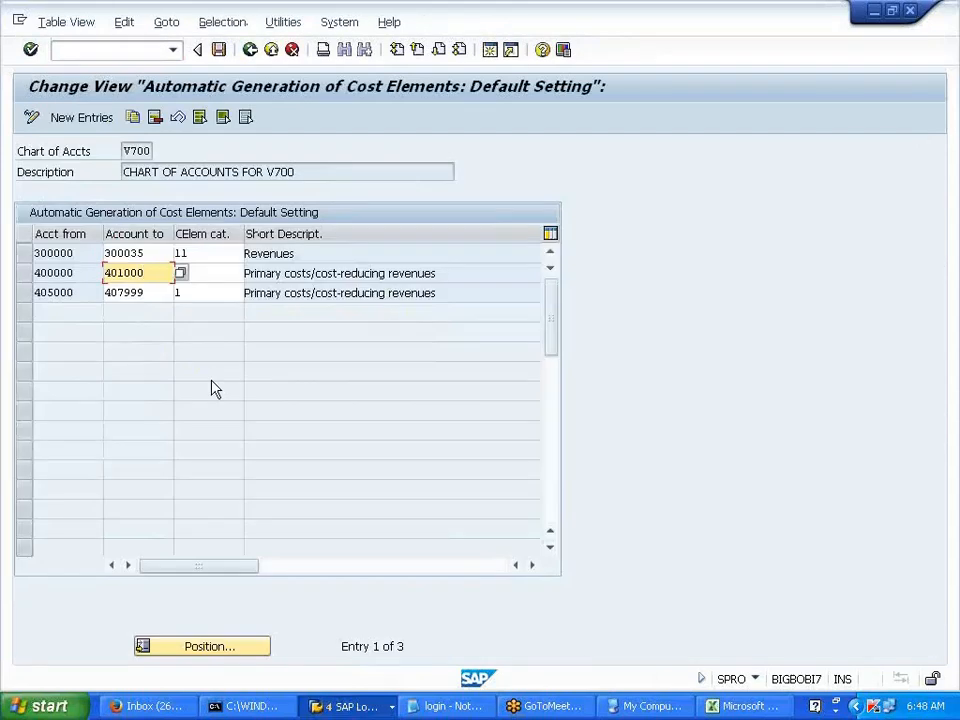
key(alt+Tab)
key(alt+Tab)
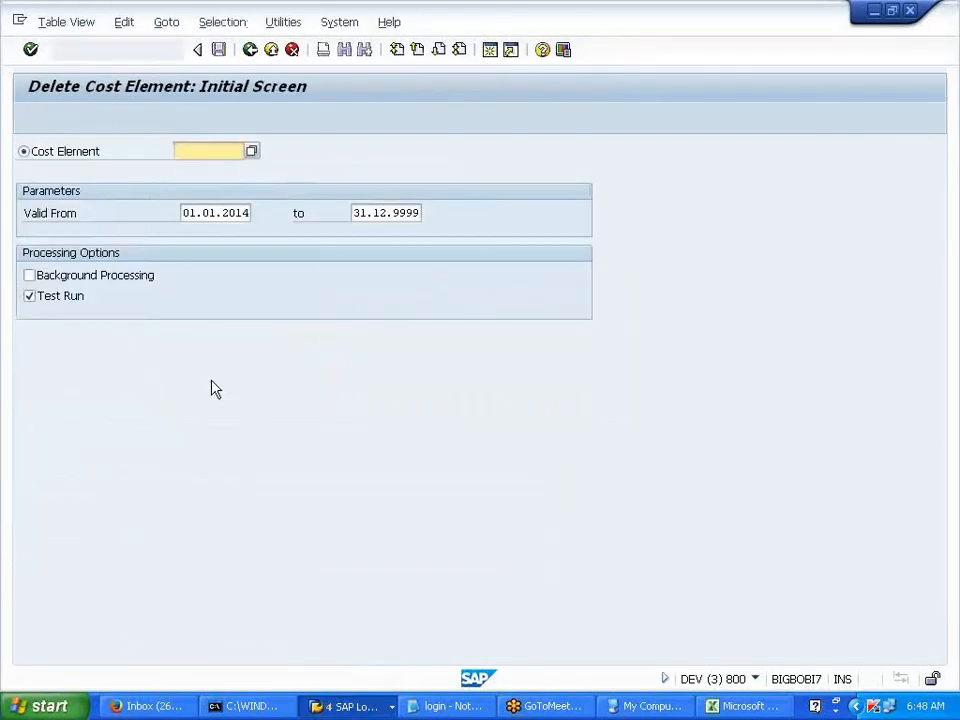
key(BackSpace)
key(BackSpace)
click(81, 273)
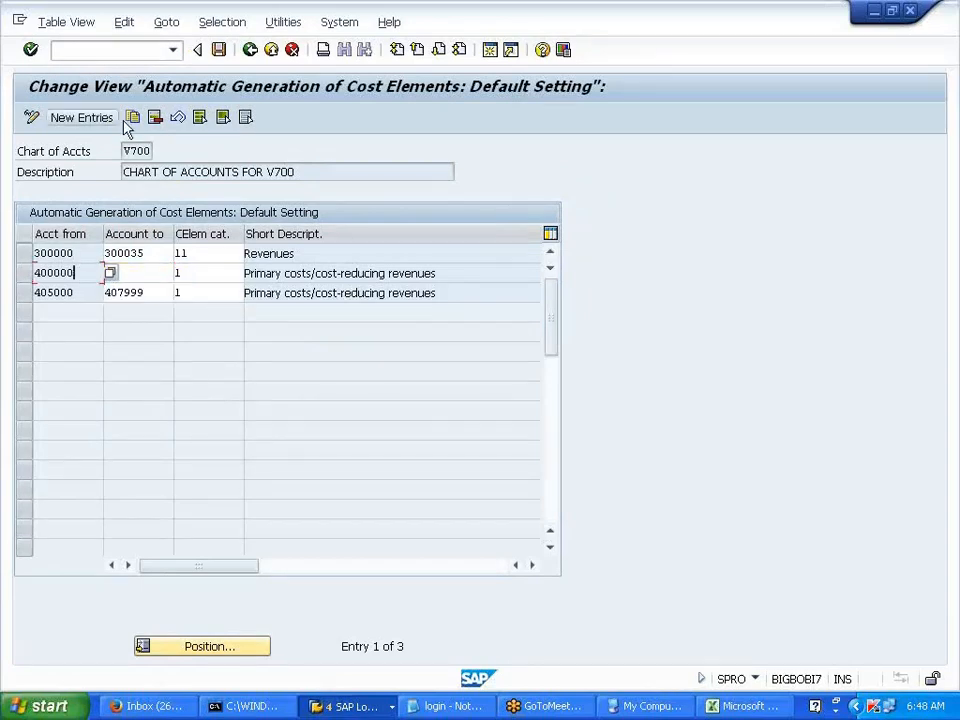
click(157, 118)
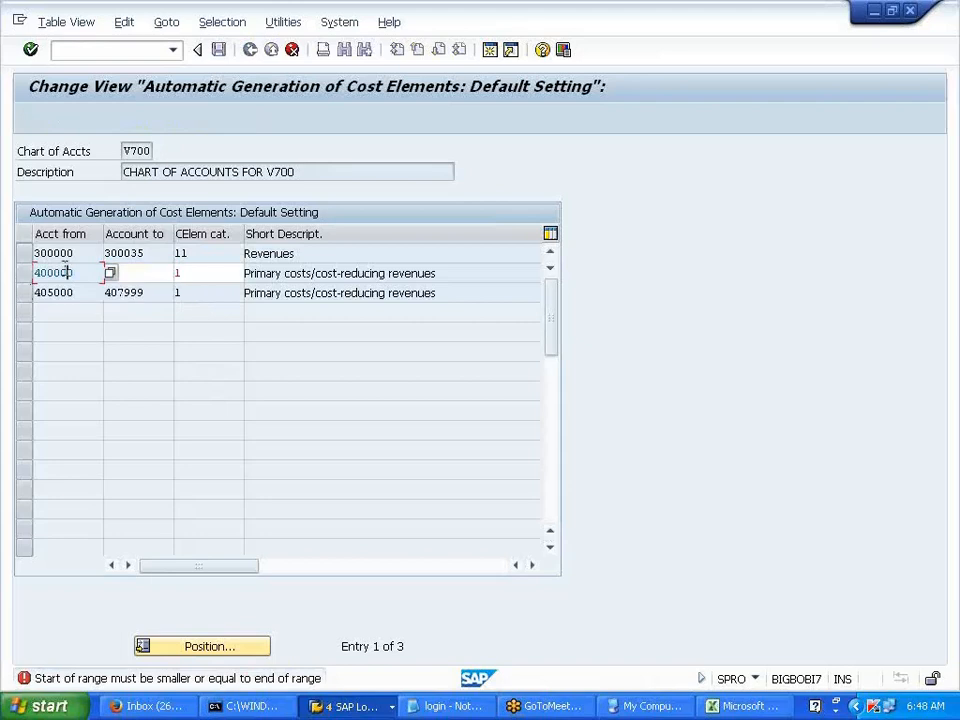
click(144, 273)
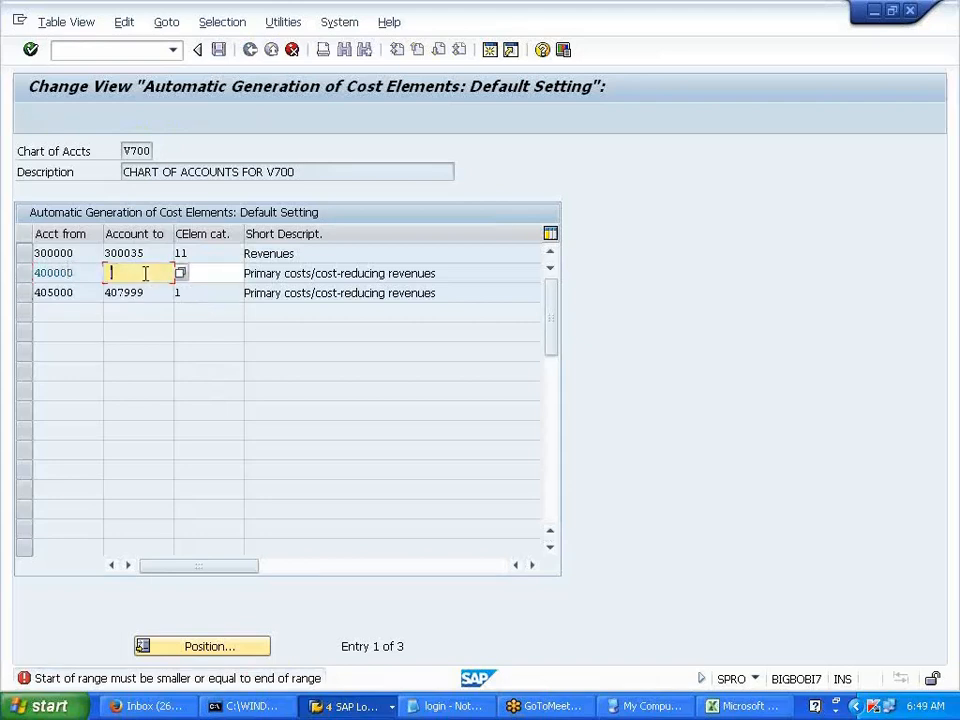
click(146, 306)
text(401000)
key(Return)
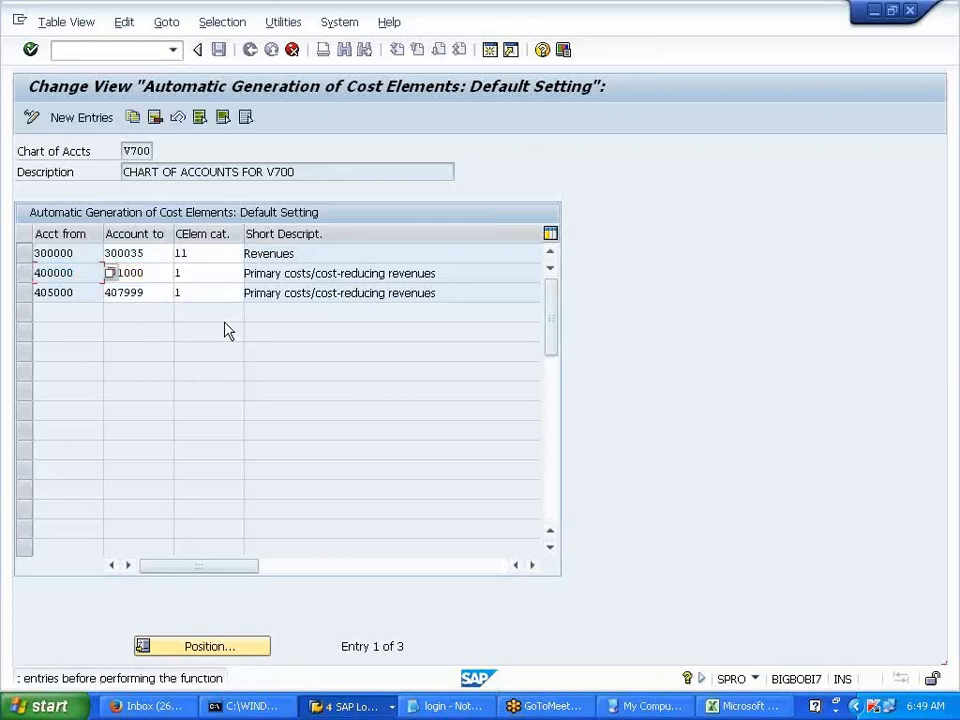
- Delete the 400000 and 300000 Revenues rows, save to the customizing request, and return to the IMG
click(24, 273)
click(155, 117)
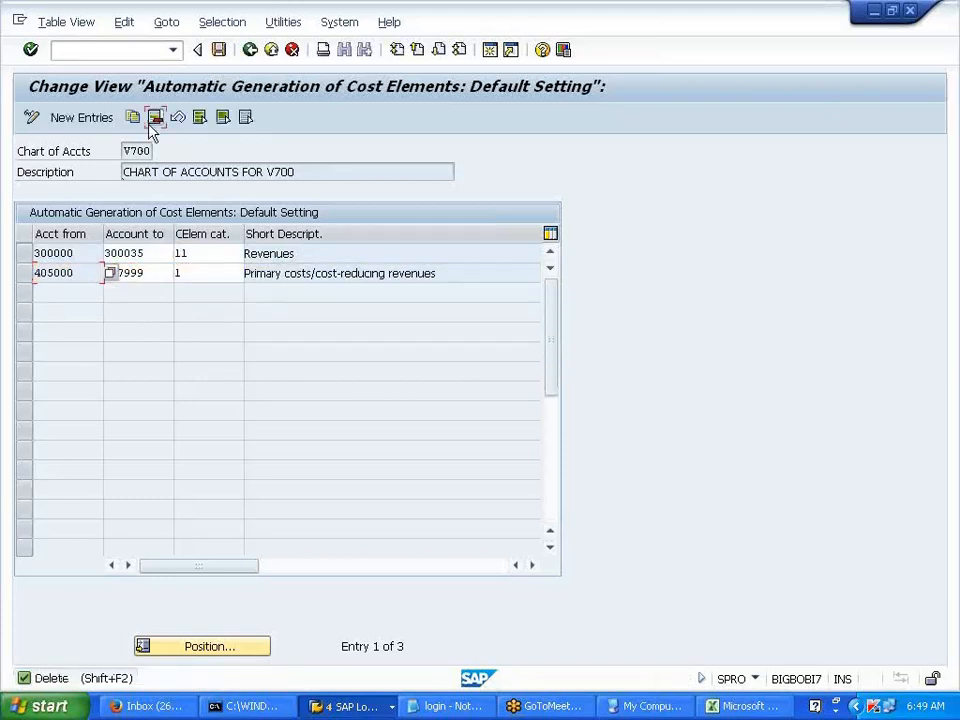
click(25, 254)
click(155, 118)
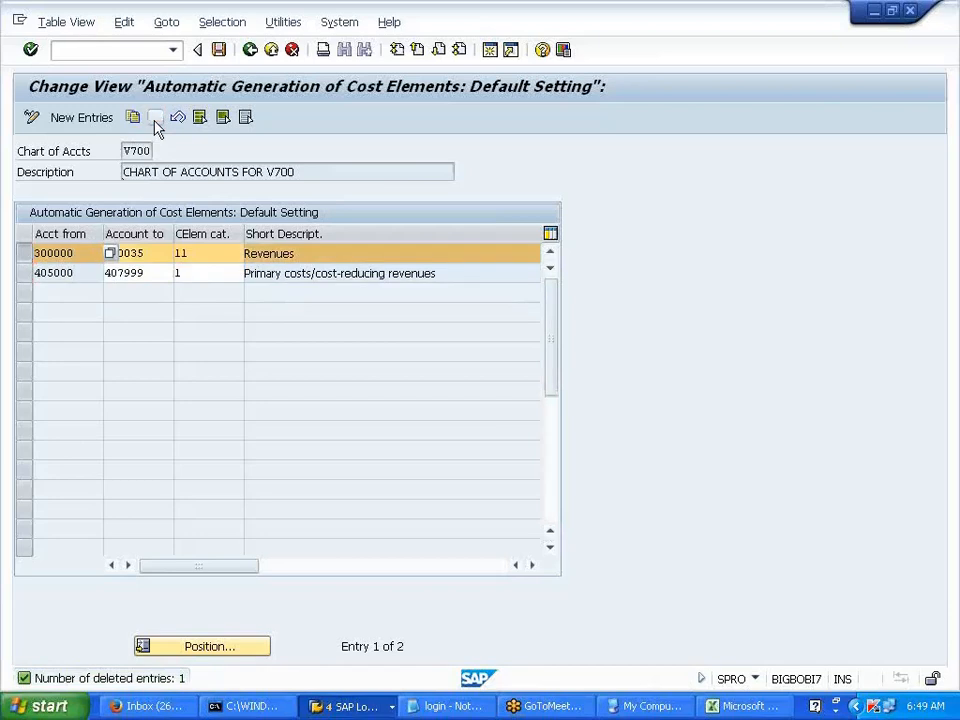
click(218, 50)
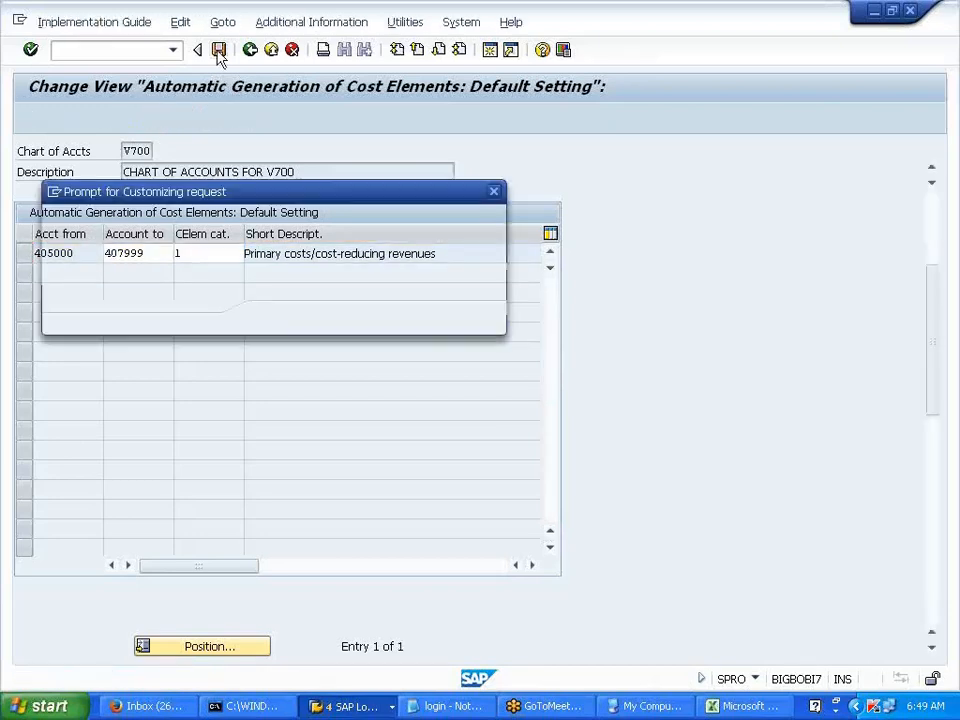
key(Return)
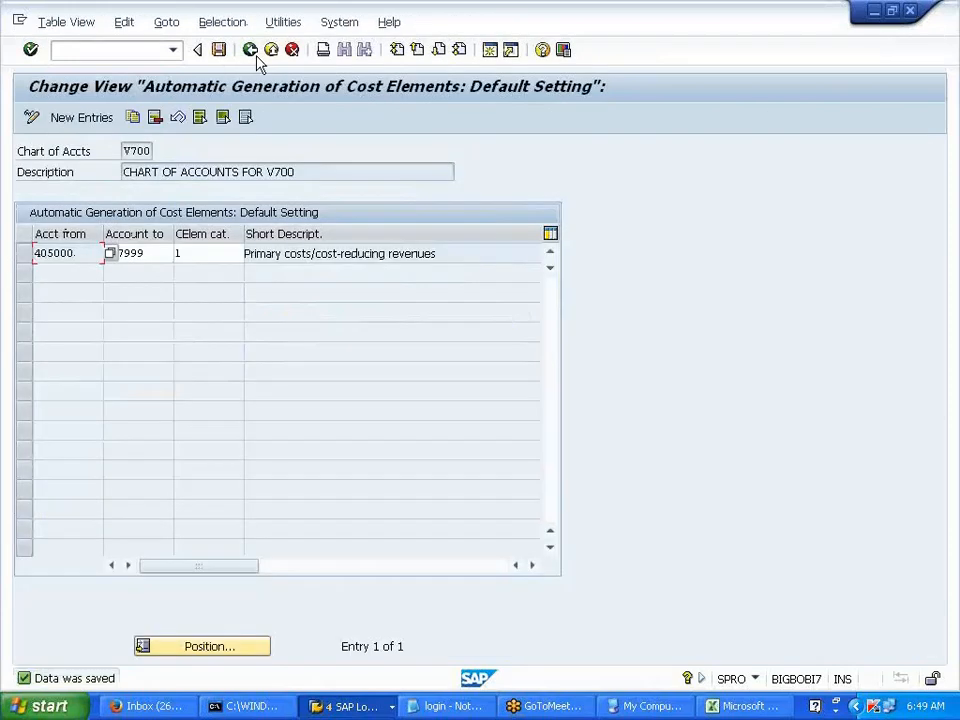
click(204, 254)
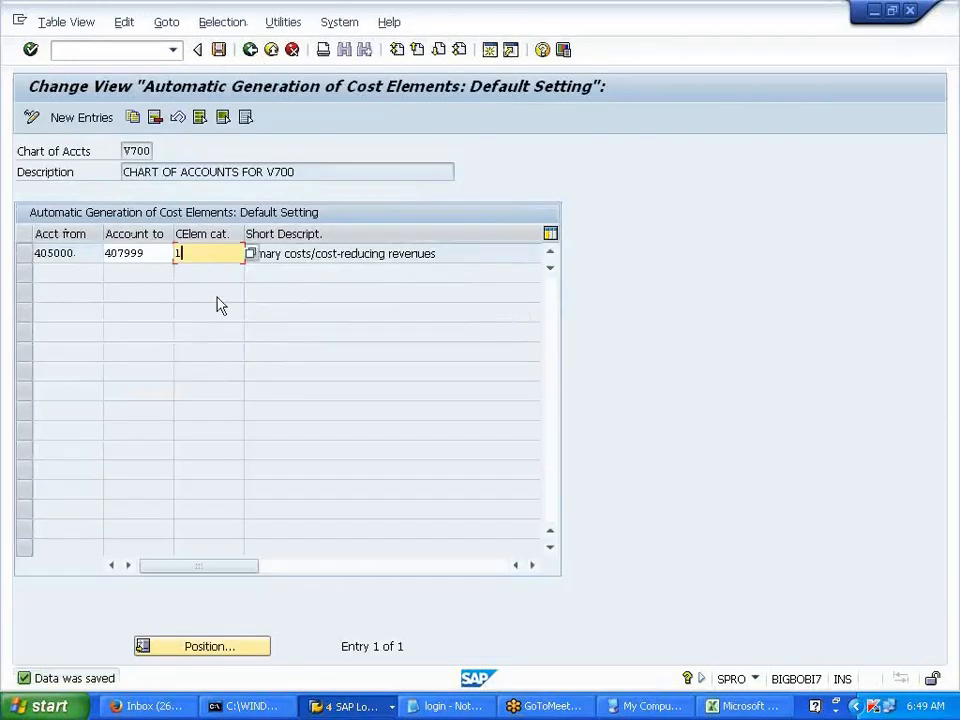
click(250, 50)
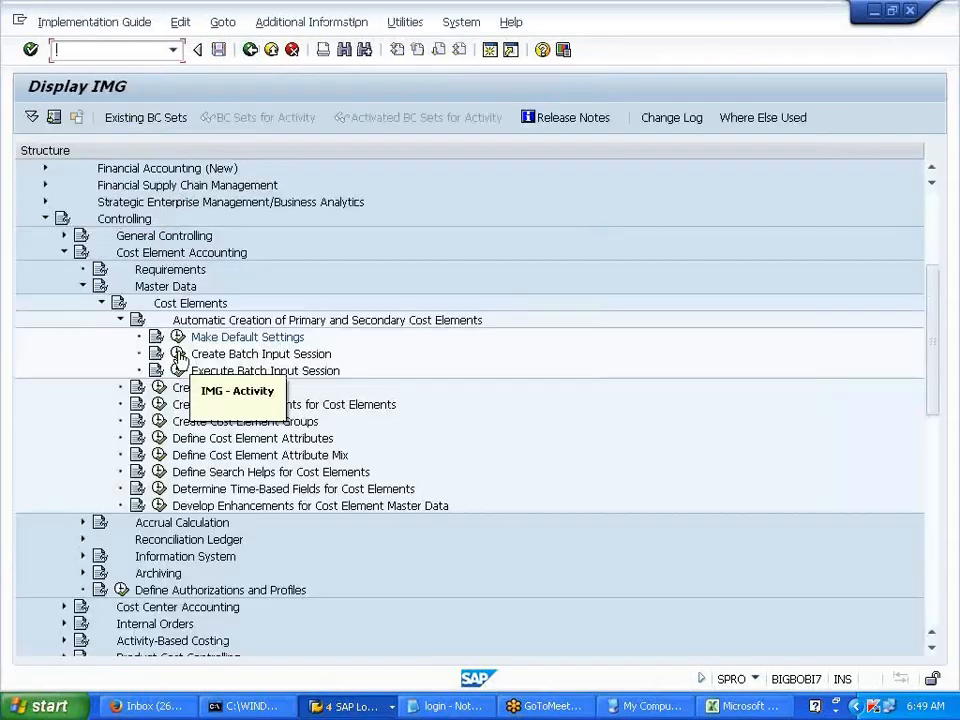
- Generate a fresh V700 batch input session and copy its 405000–407002 cost element list
click(178, 356)
click(31, 117)
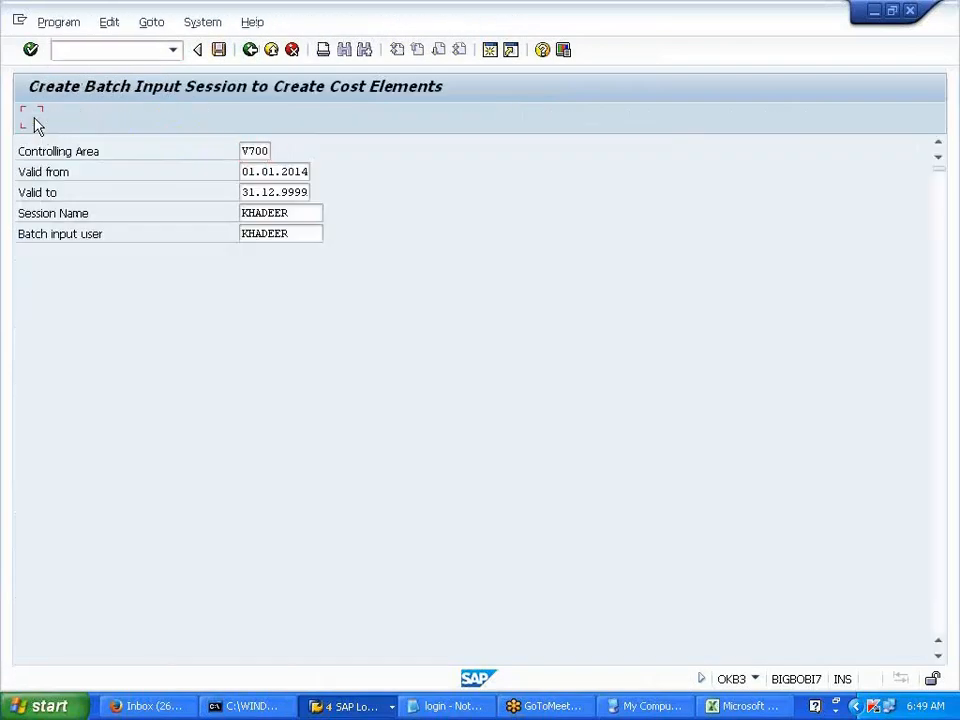
drag(24, 210, 238, 352)
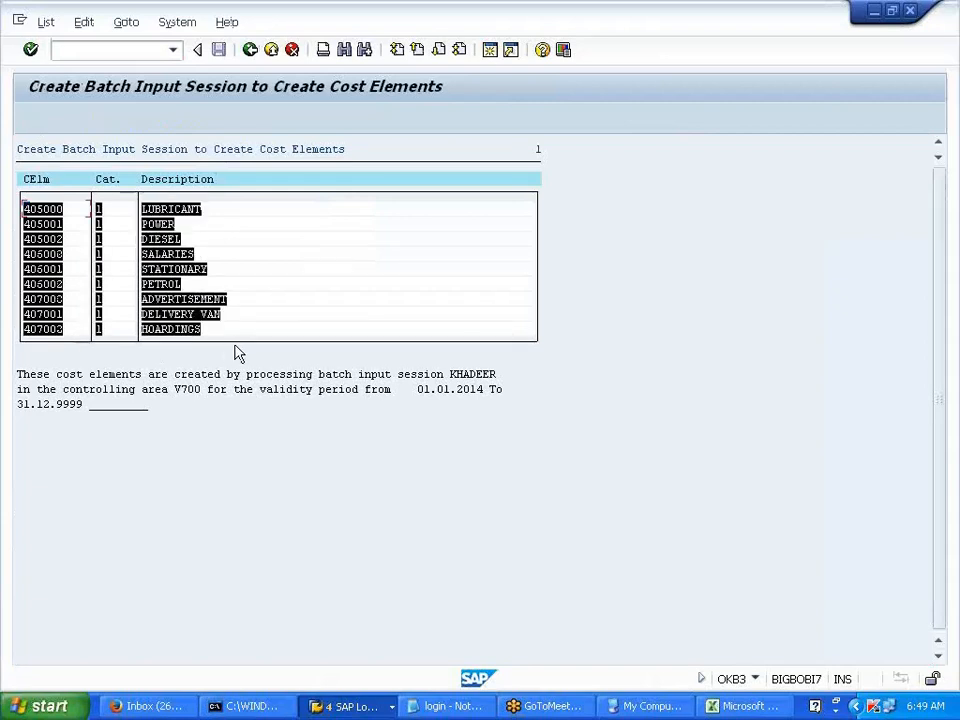
key(ctrl+c)
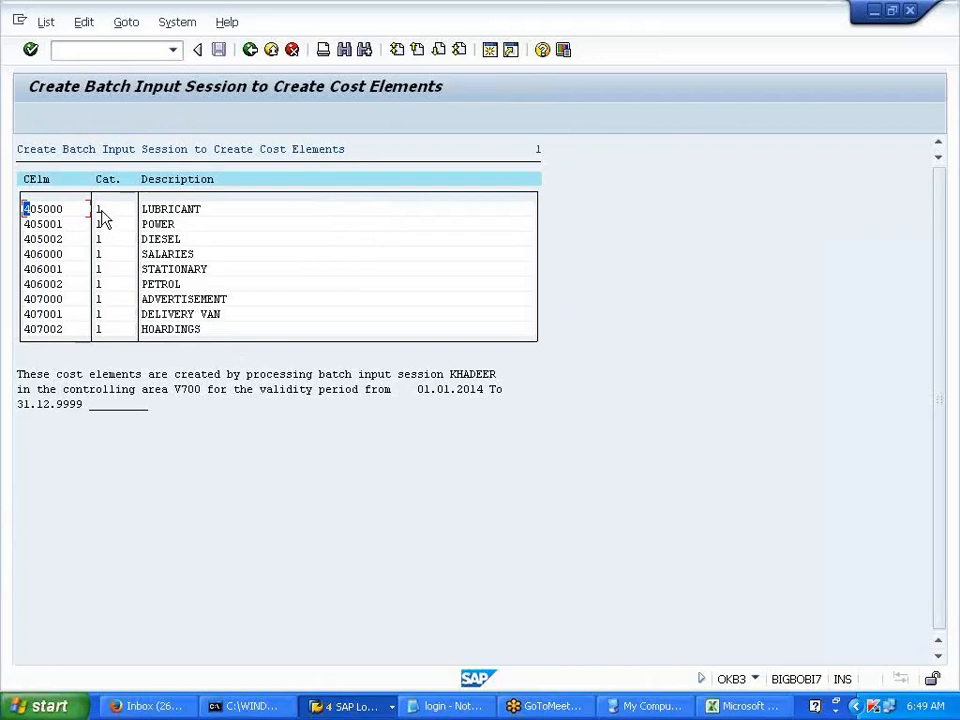
click(250, 50)
click(250, 50)
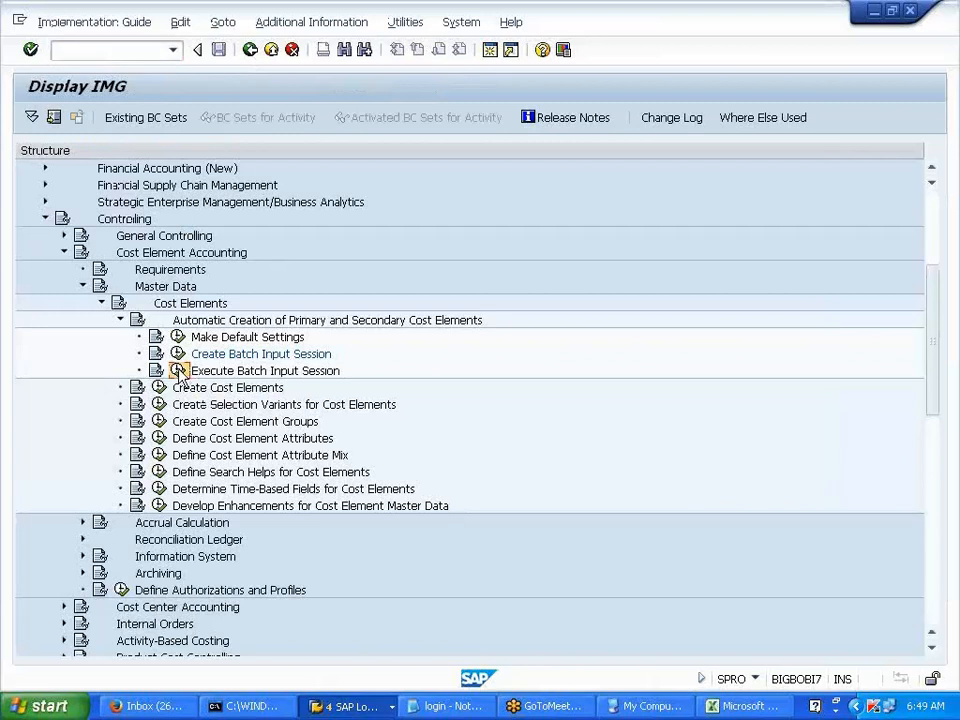
- Process the first batch input session with errors-only display, then exit batch input
click(179, 370)
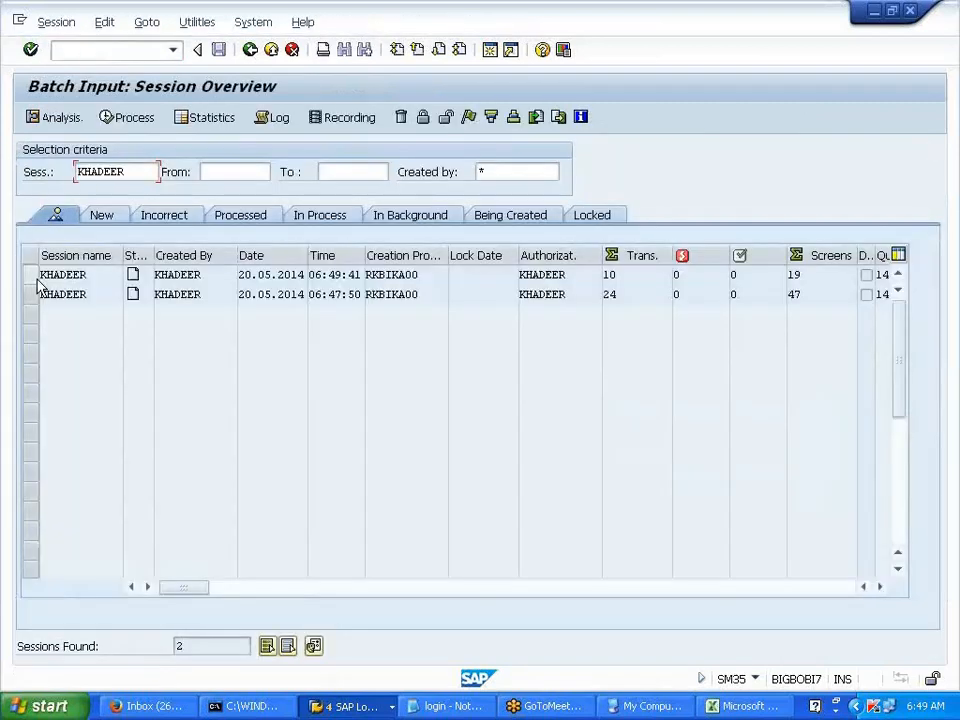
click(36, 276)
click(140, 125)
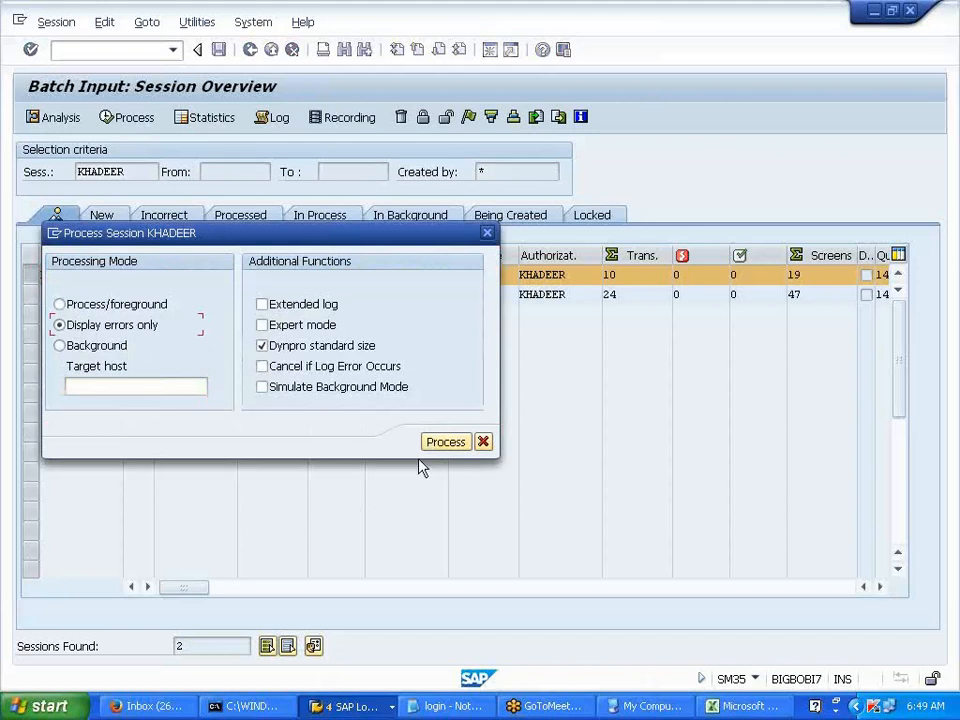
click(445, 445)
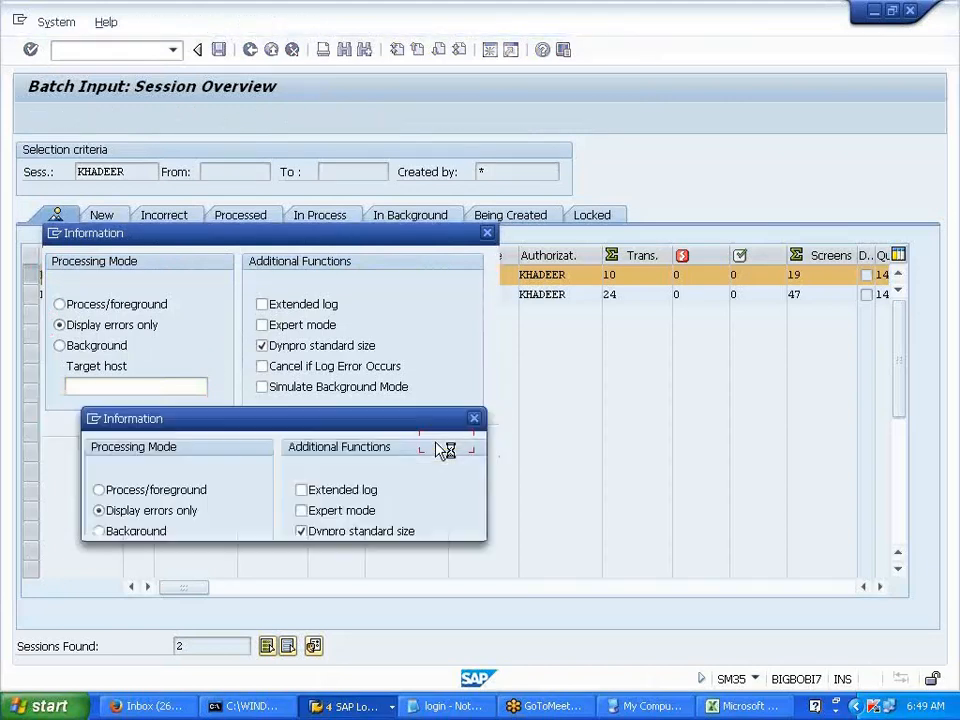
click(382, 525)
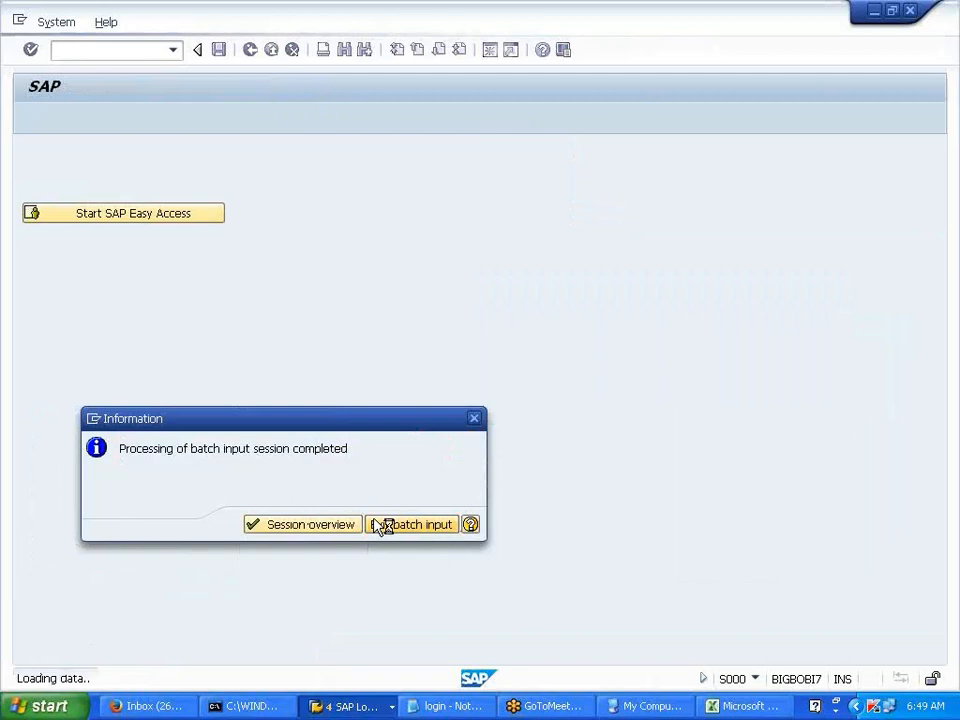
text(/)
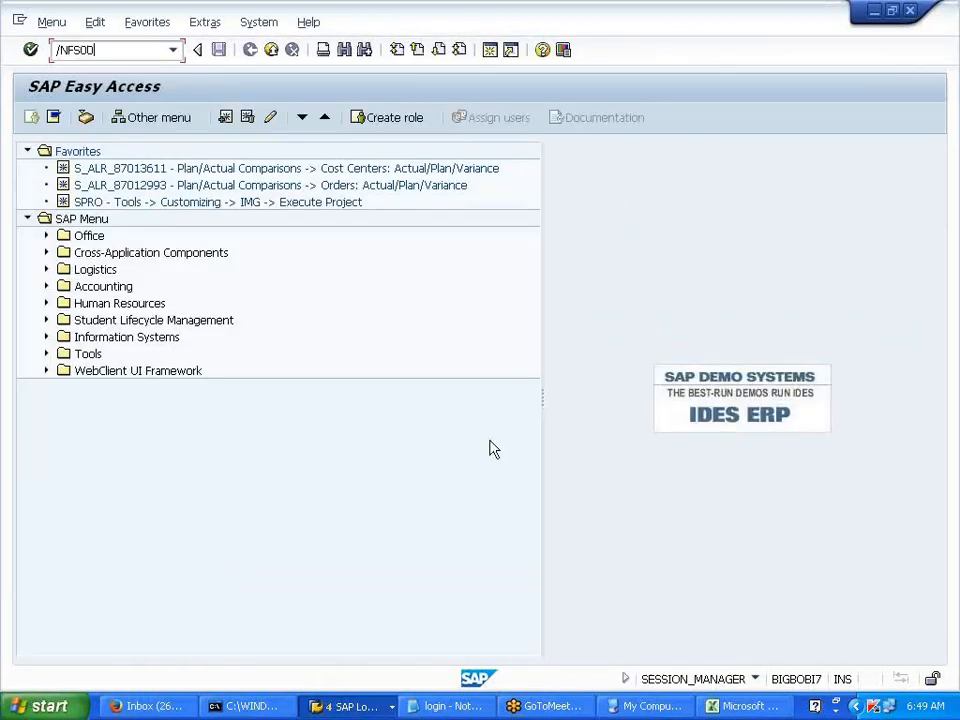
text(NFS00)
- In FS00, check the cost elements of expense accounts 405000 LUBRICANT and 406000 SALARIES
key(Return)
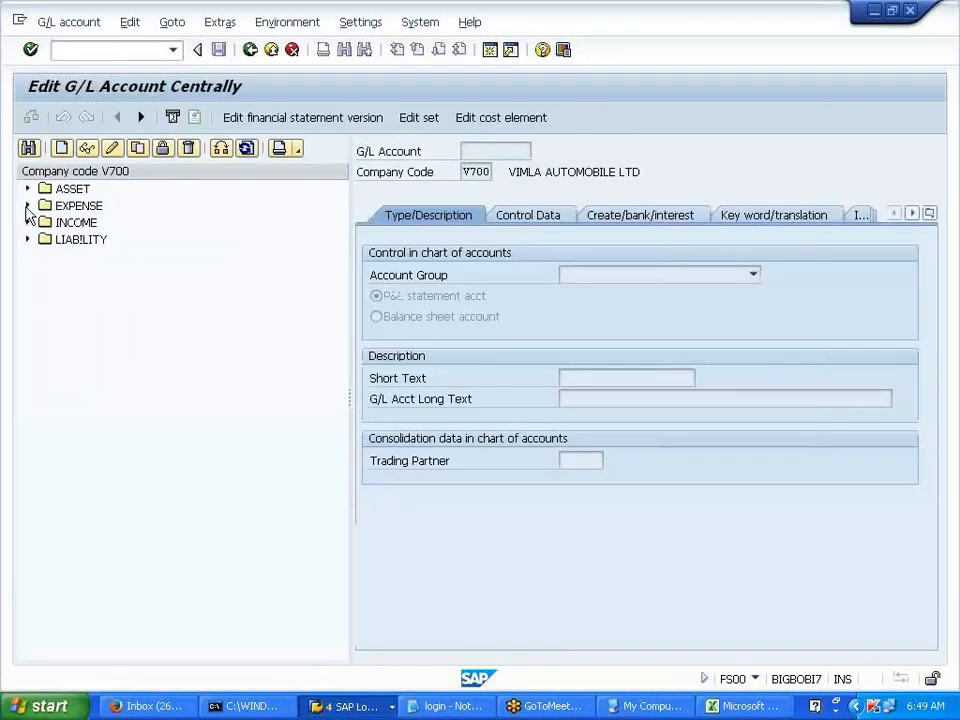
click(27, 205)
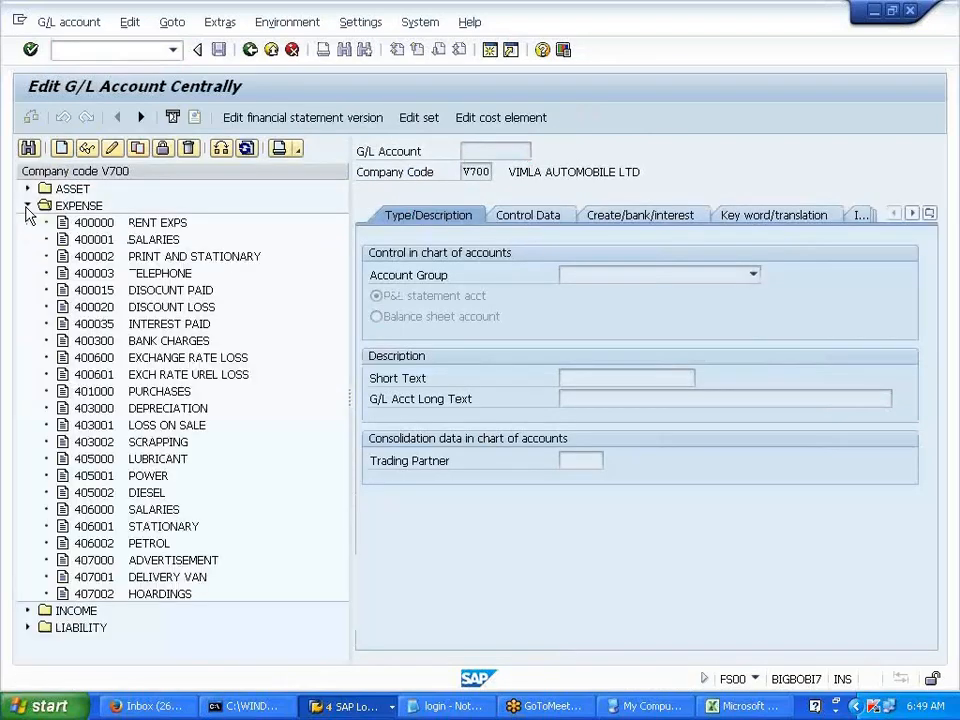
click(136, 460)
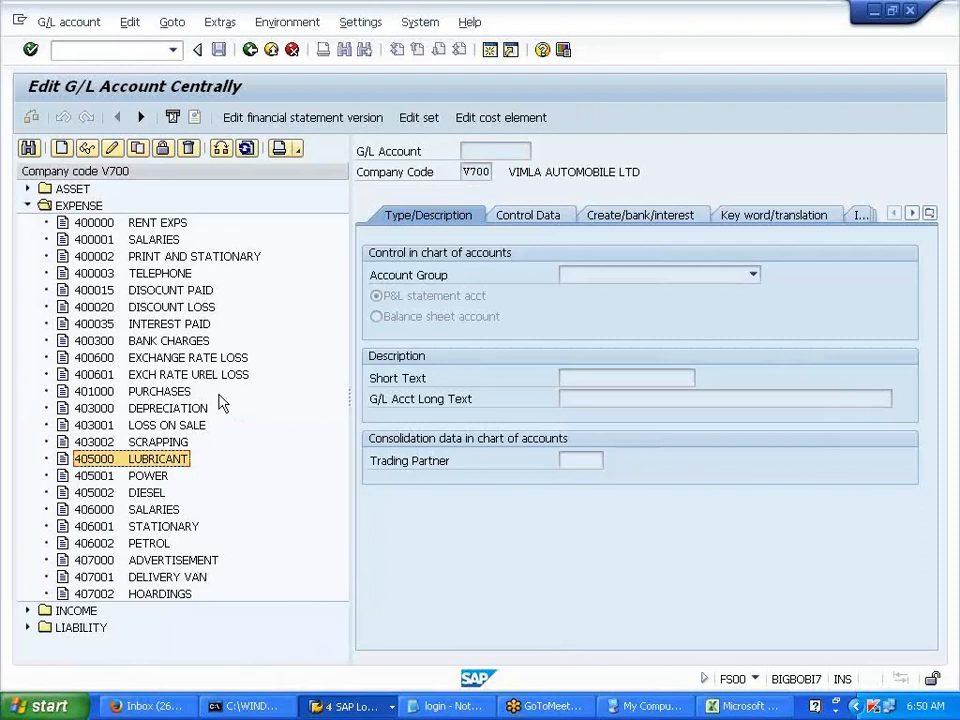
click(490, 118)
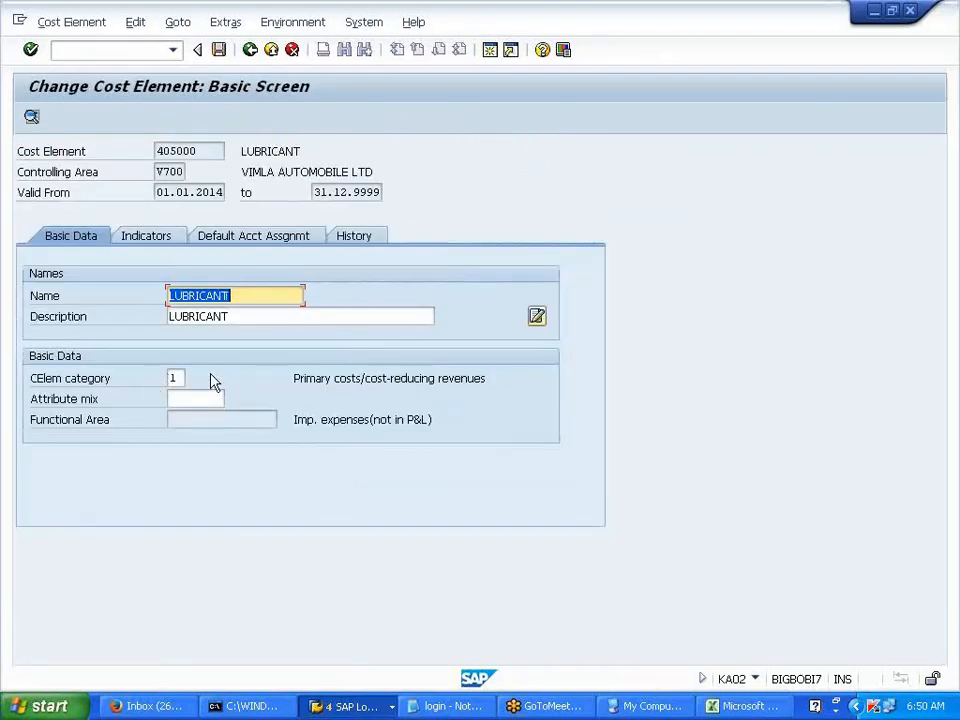
drag(201, 150, 156, 150)
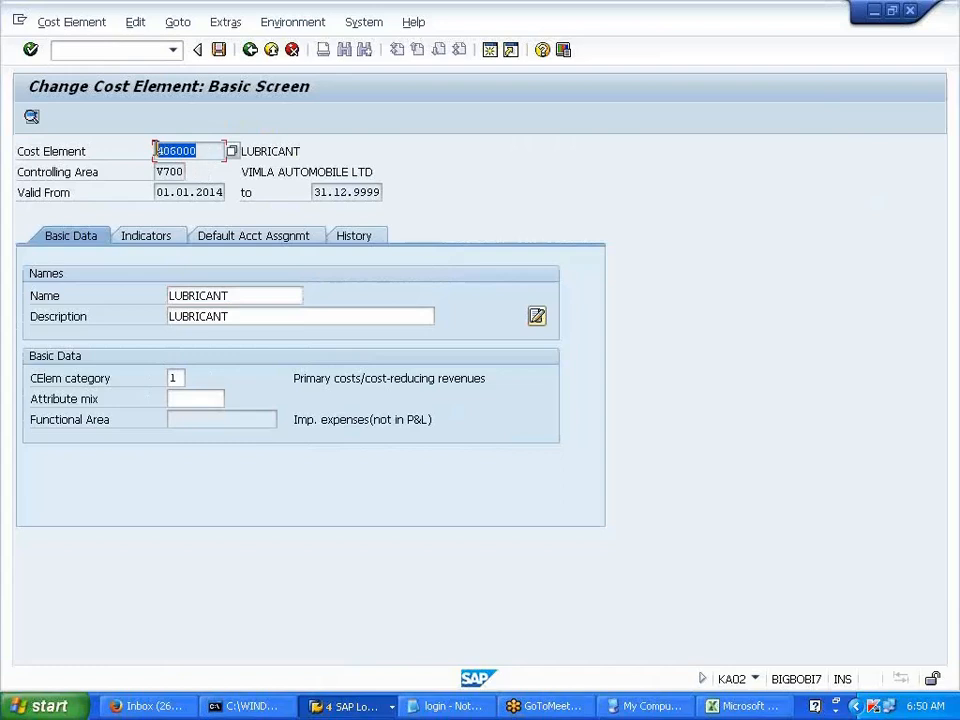
click(250, 50)
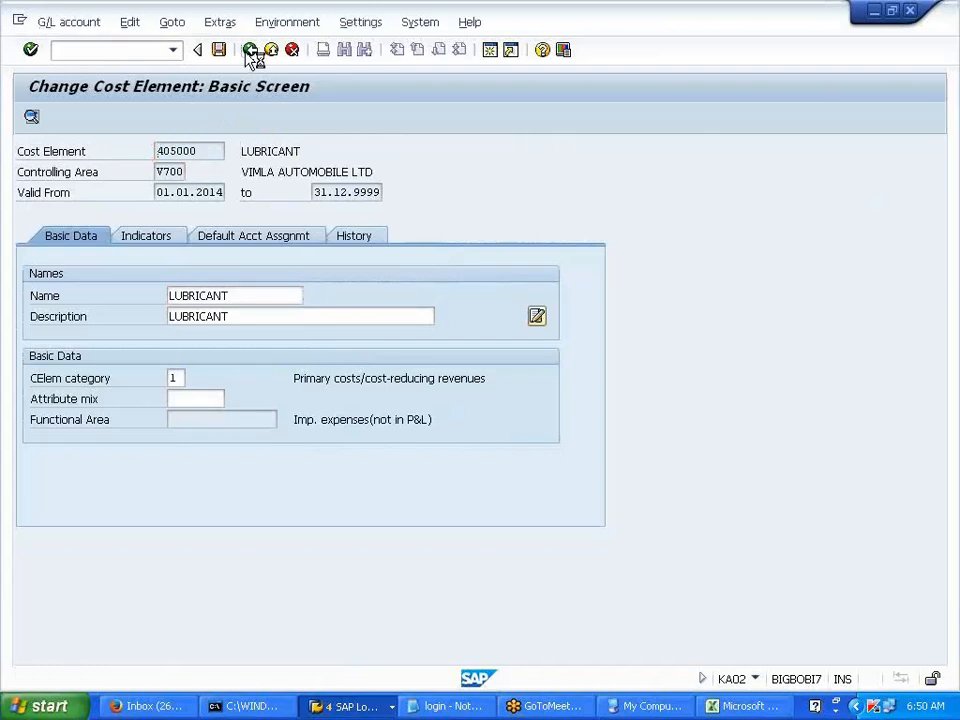
click(160, 510)
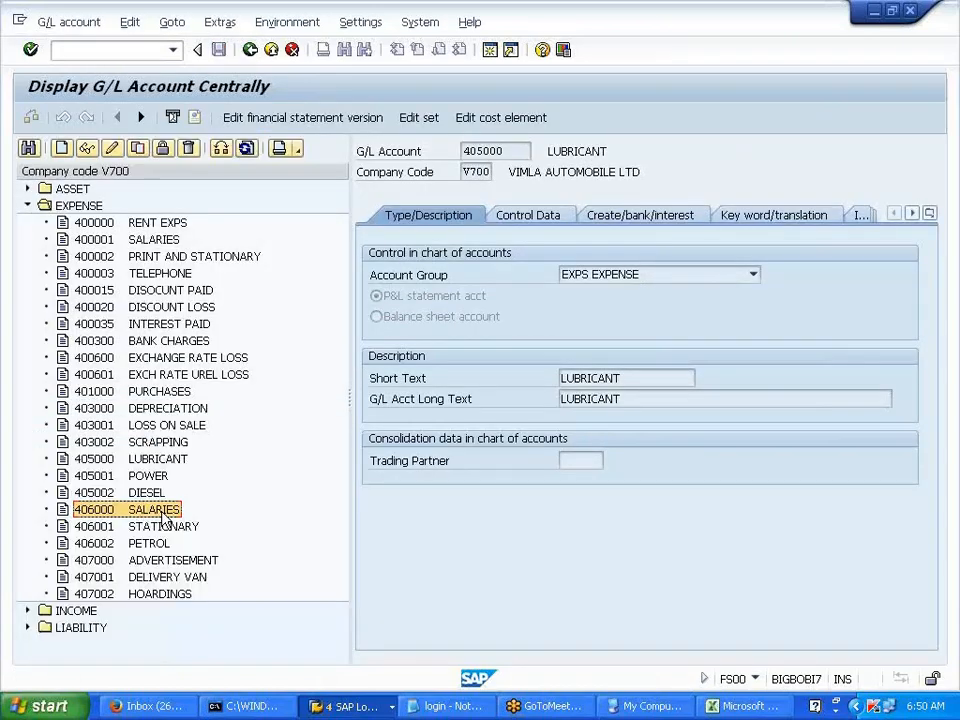
drag(507, 151, 462, 147)
click(487, 118)
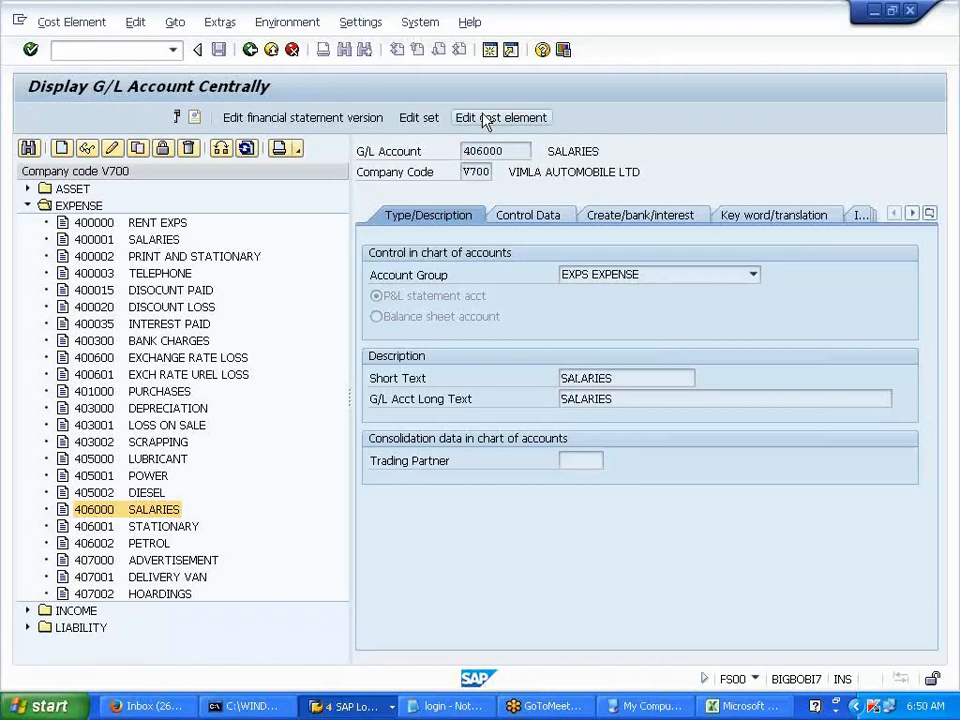
click(250, 52)
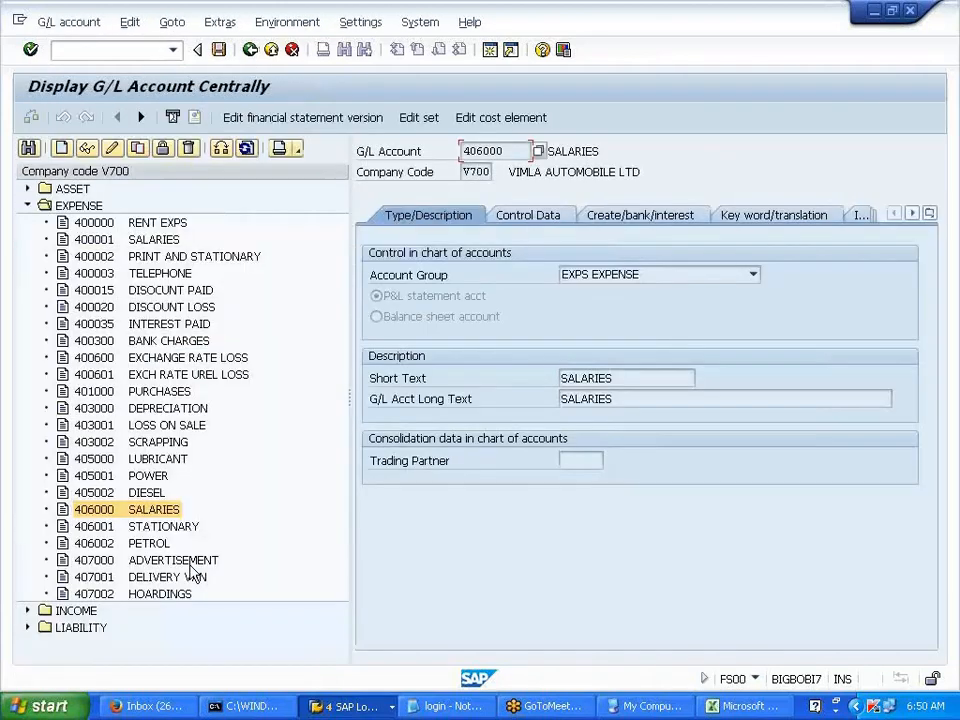
- Check the cost element of account 407000 ADVERTISEMENT and return to the account
click(180, 562)
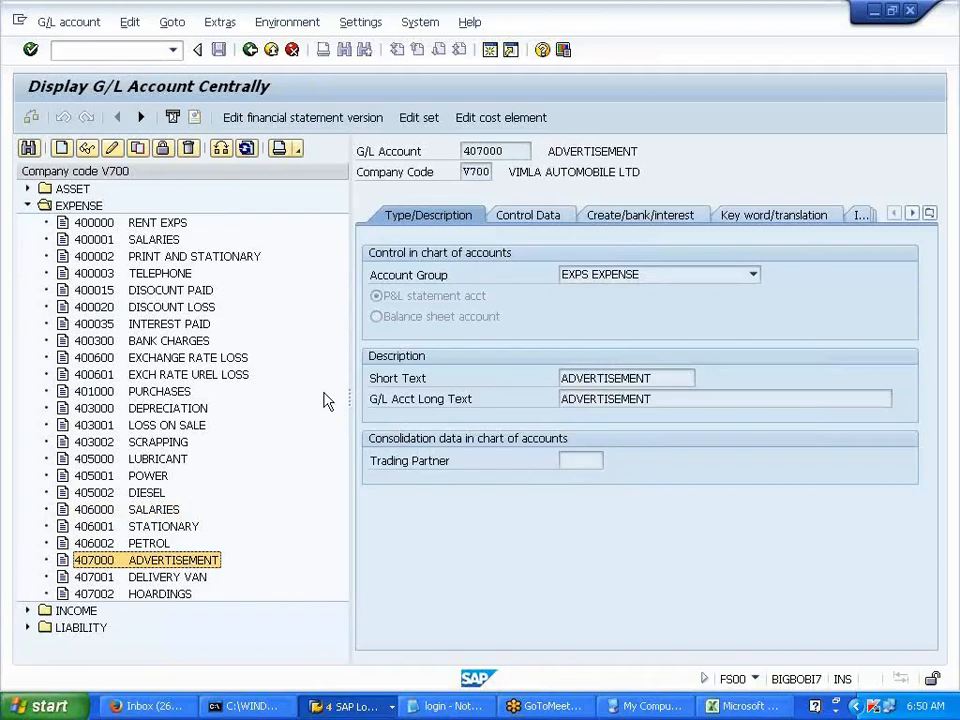
click(500, 117)
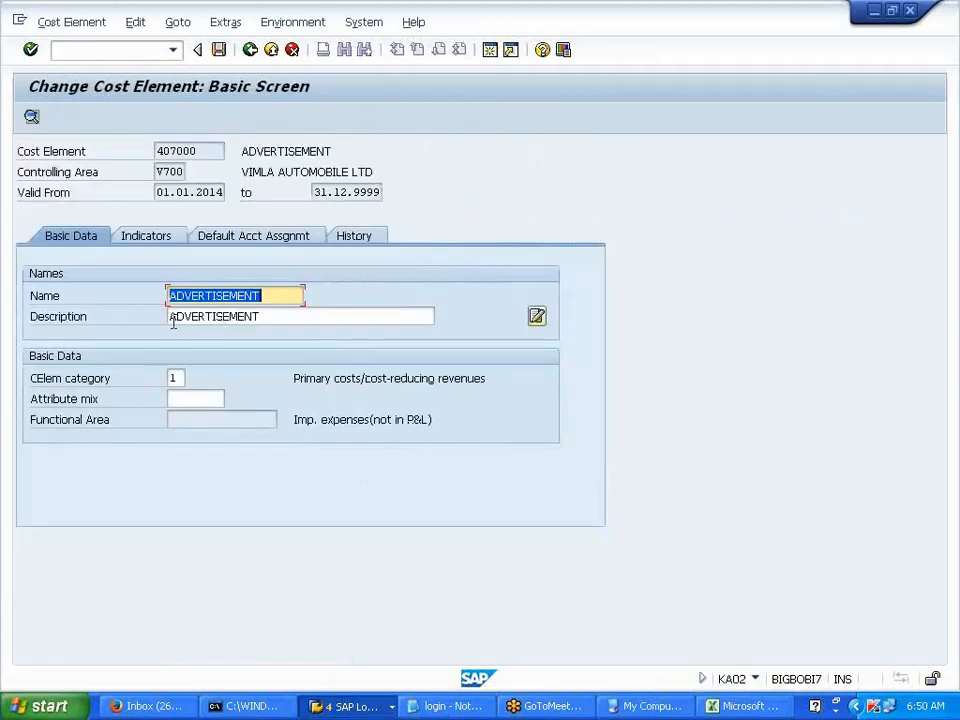
click(250, 56)
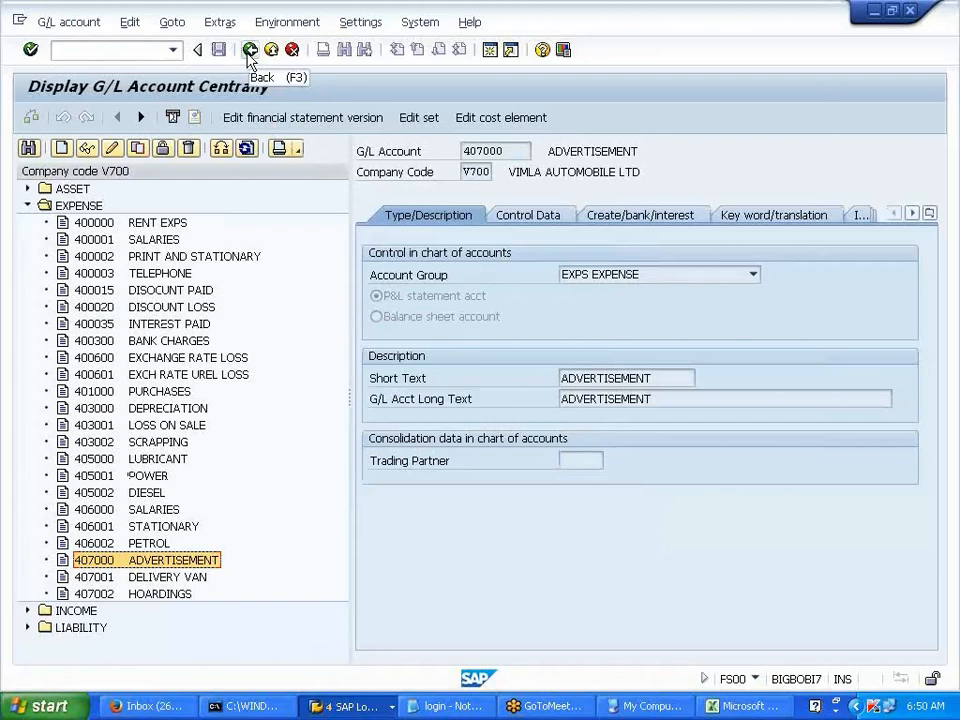
click(325, 711)
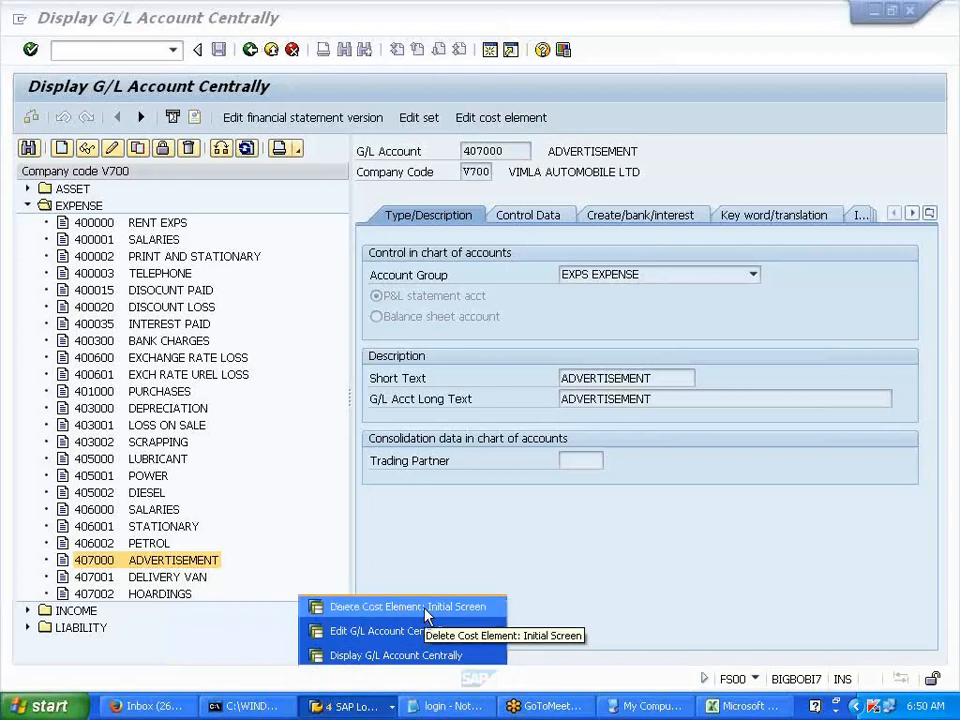
- In the other SAP session, open the SAP Reference IMG with /NSPRO
click(320, 607)
click(137, 52)
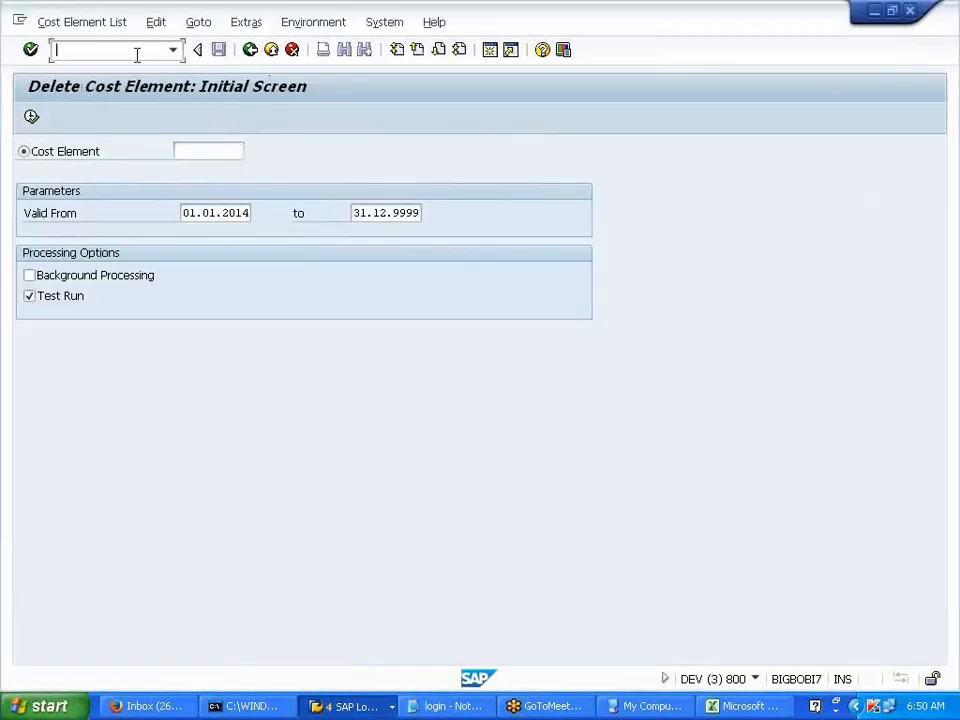
text(/NSPRO)
key(Return)
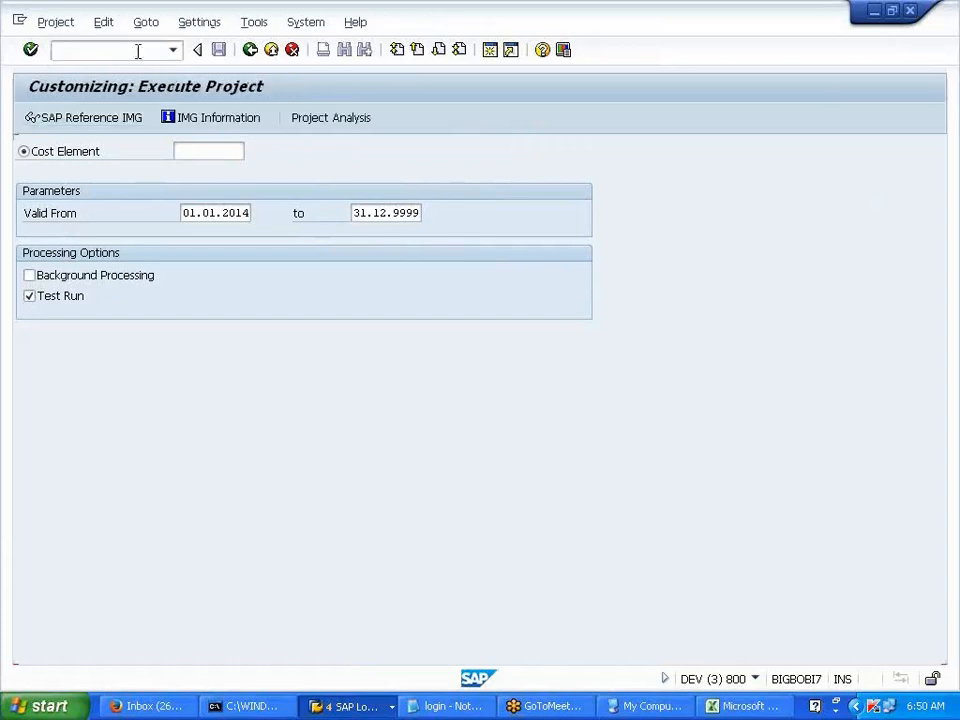
click(42, 123)
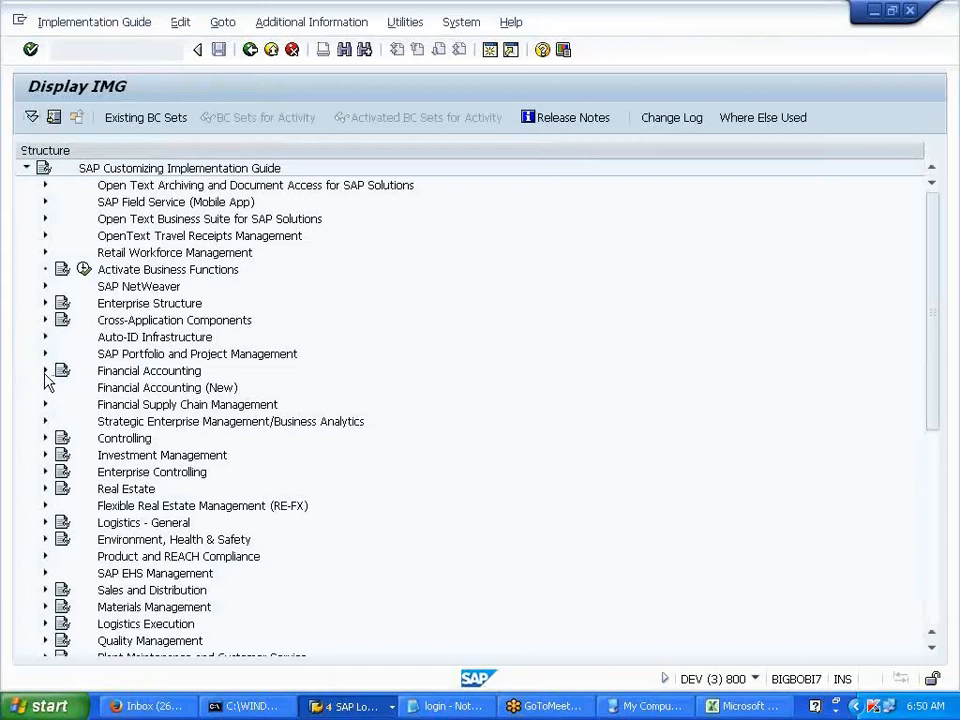
- Expand Financial Accounting > General Ledger Accounting > G/L Accounts > Master Data > Preparations
click(45, 371)
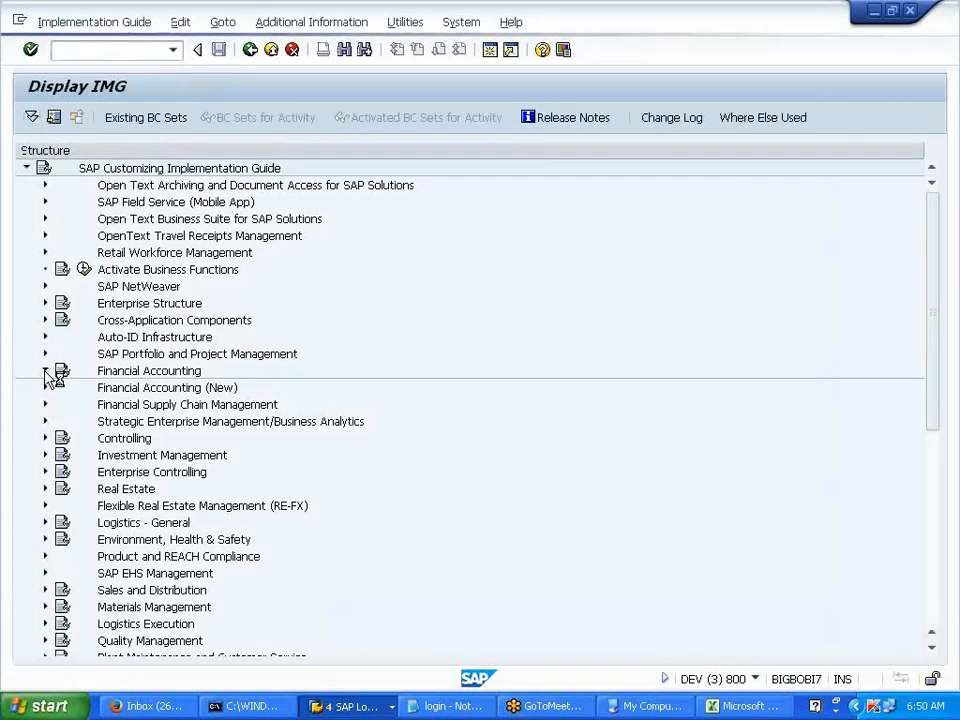
click(45, 371)
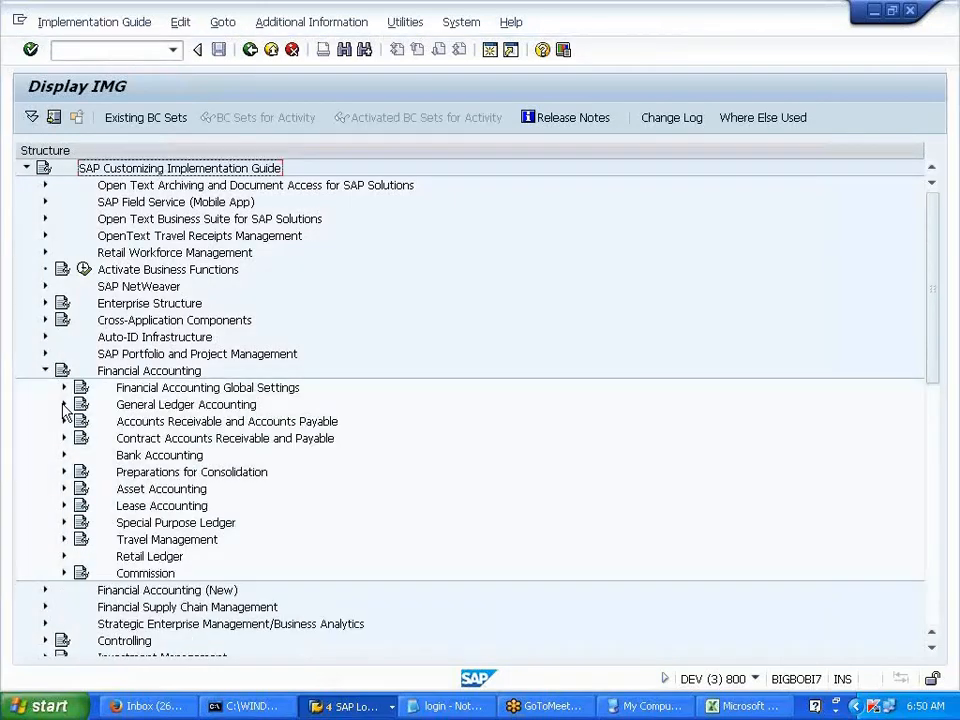
click(64, 405)
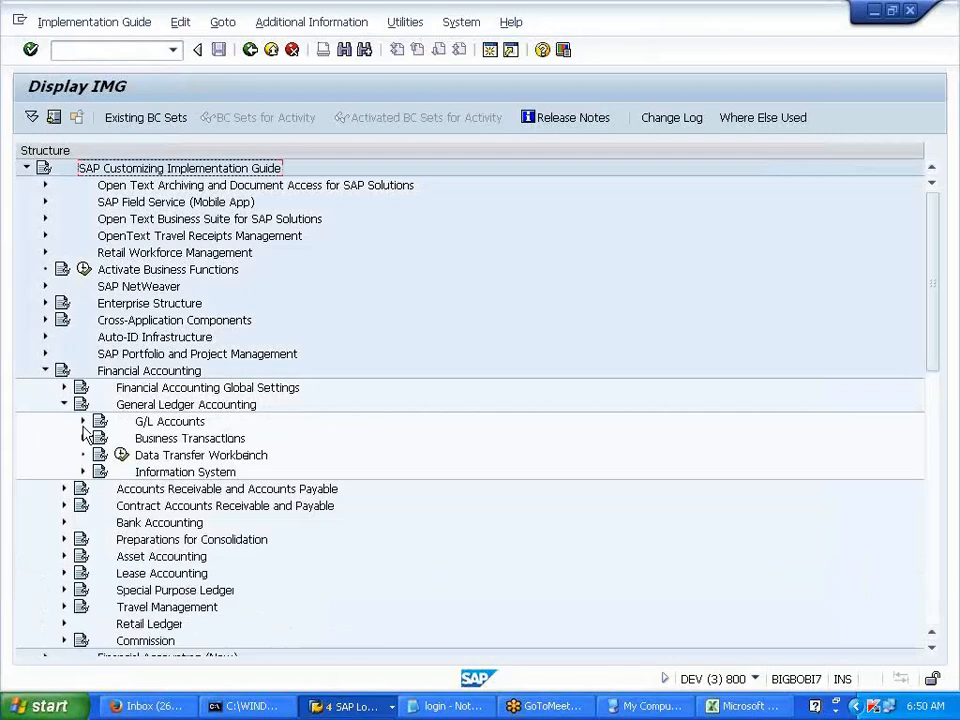
click(84, 423)
click(101, 438)
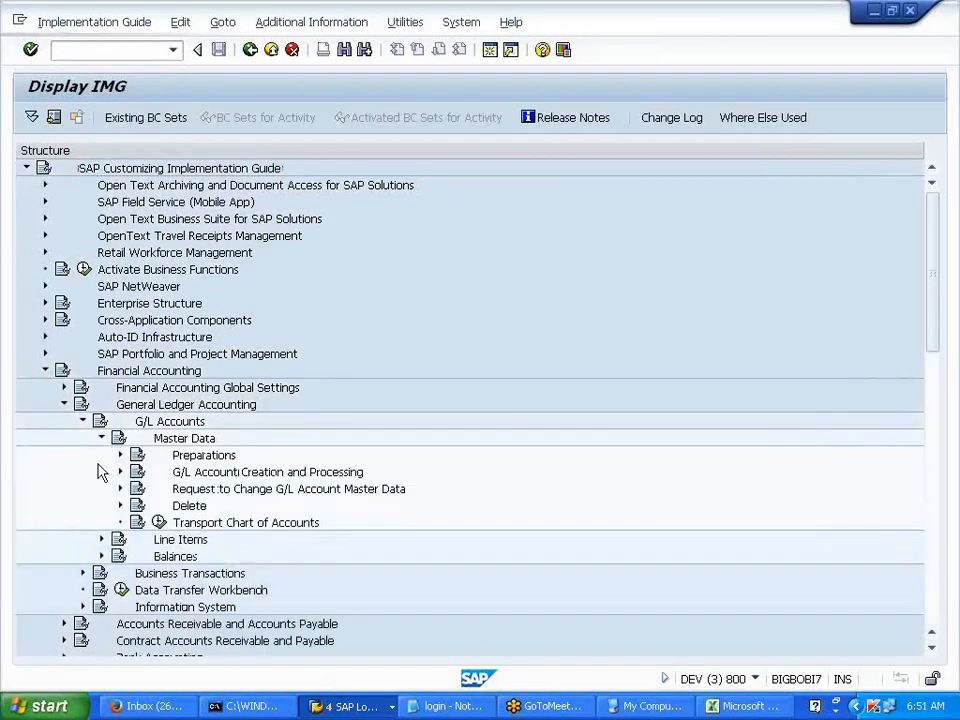
click(120, 455)
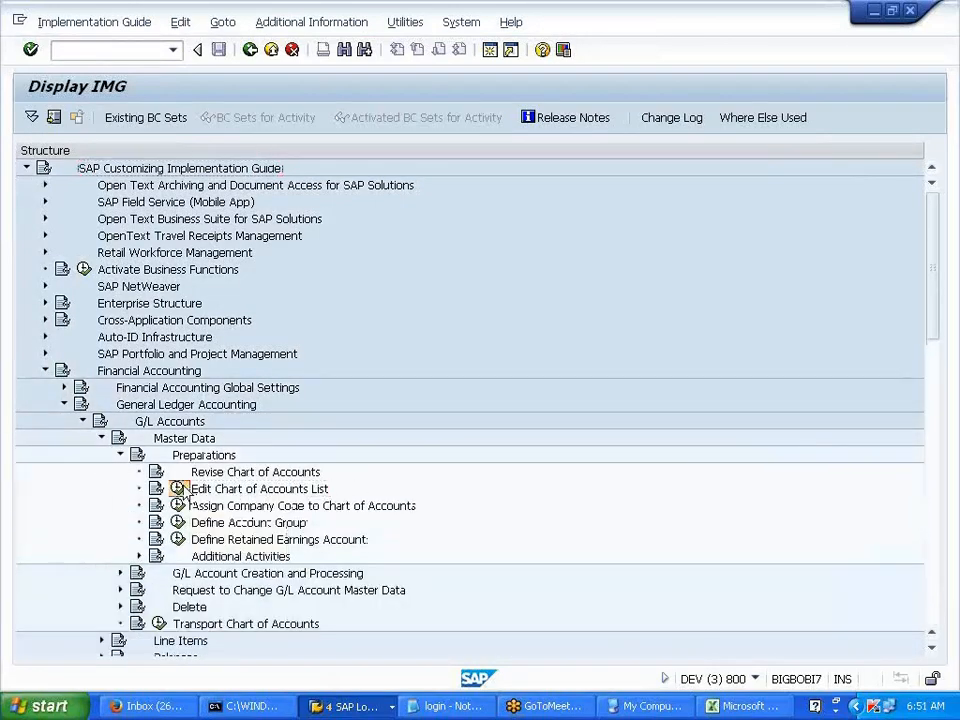
- Find chart of accounts V700 in the chart list and open its details
click(180, 488)
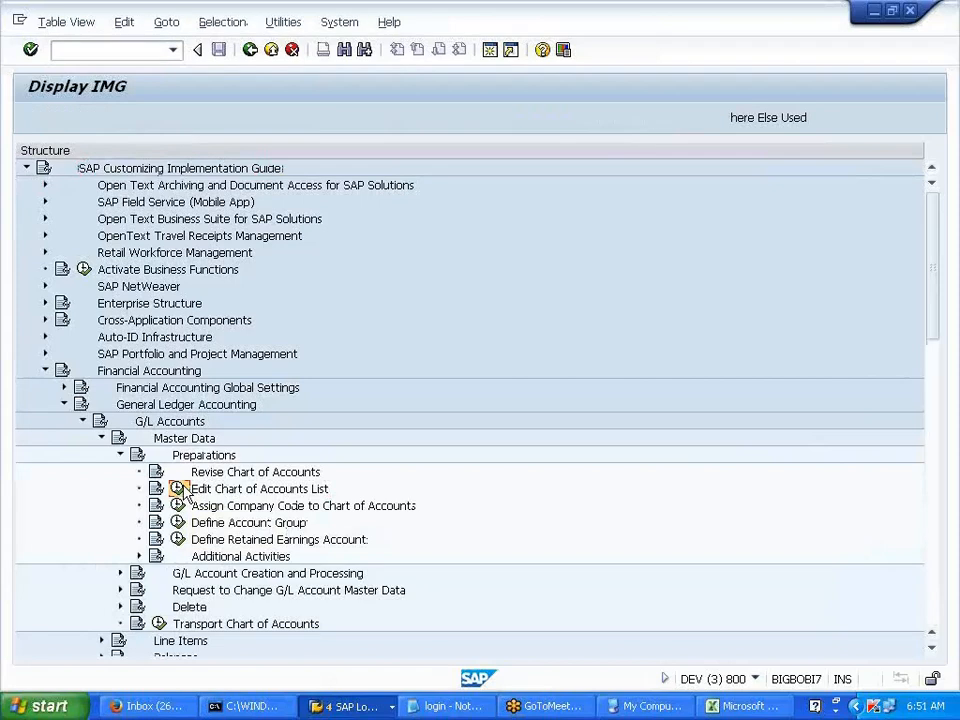
click(195, 566)
text(V700)
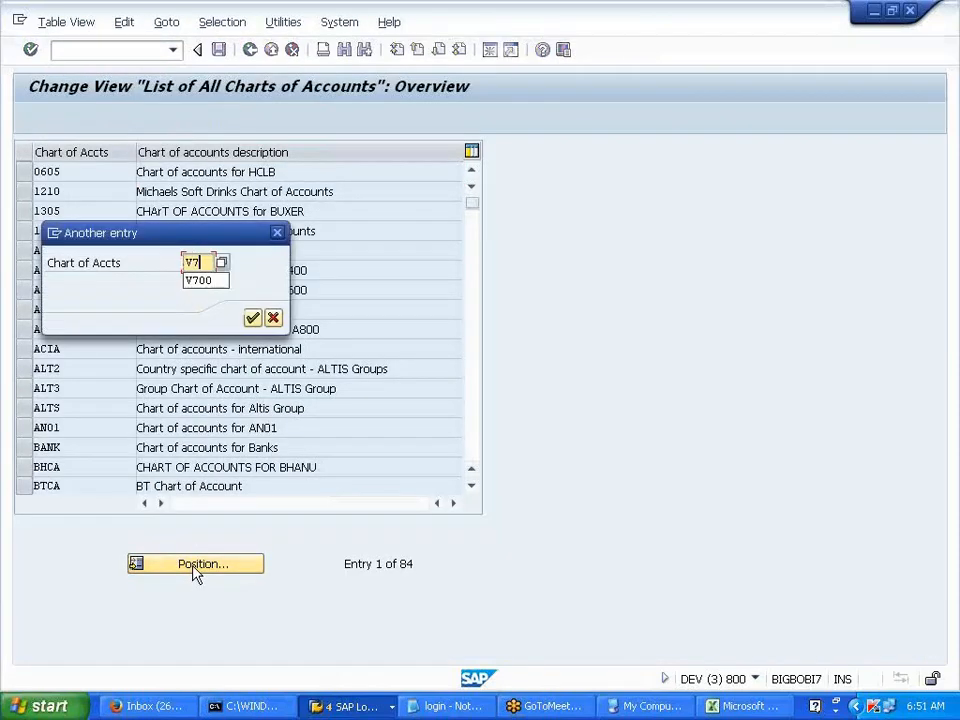
key(Return)
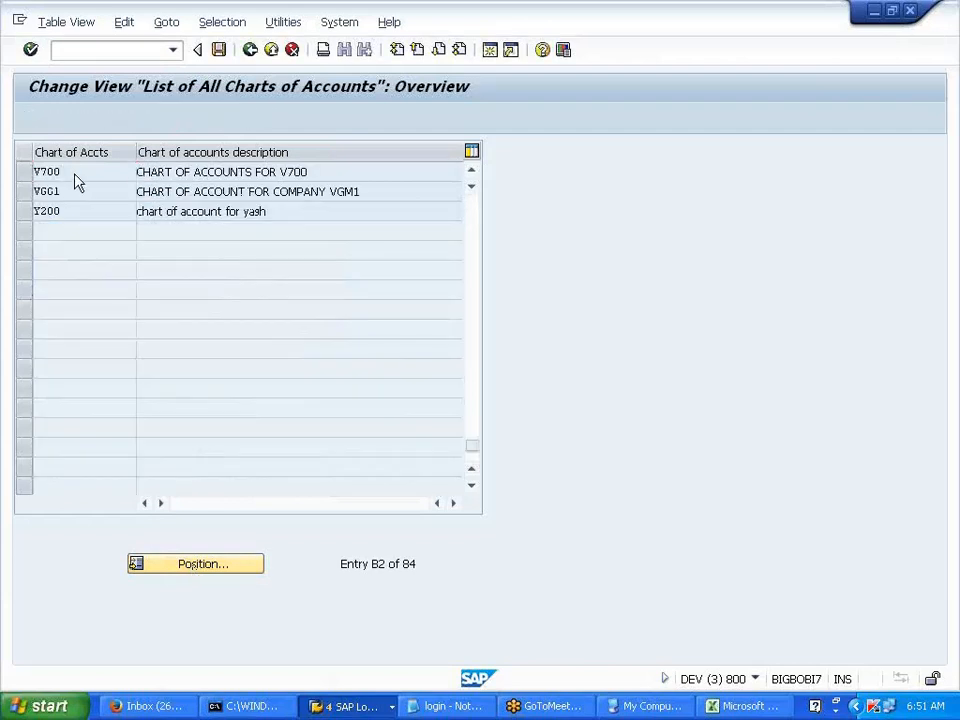
double_click(74, 175)
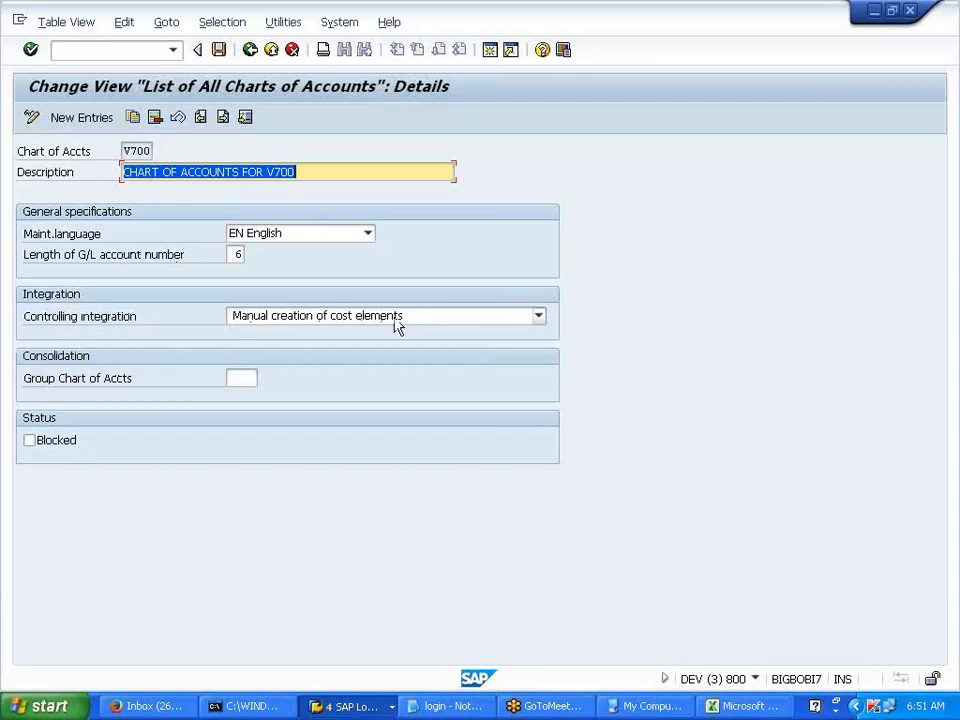
- Set controlling integration to 2 Automatic creation of cost elements and save under a customizing request
click(530, 319)
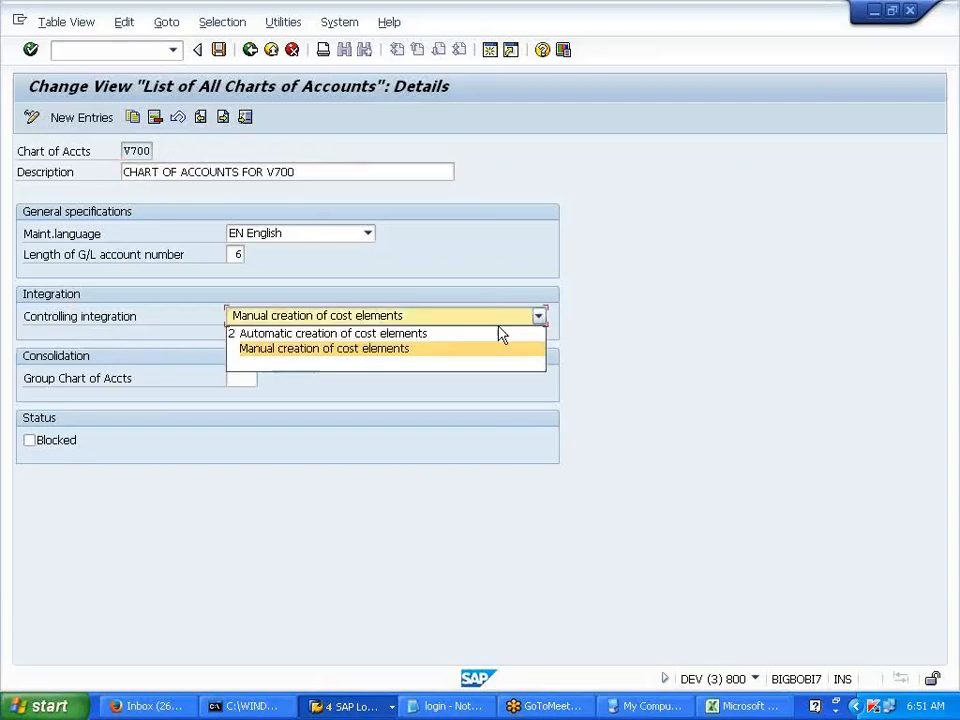
click(490, 334)
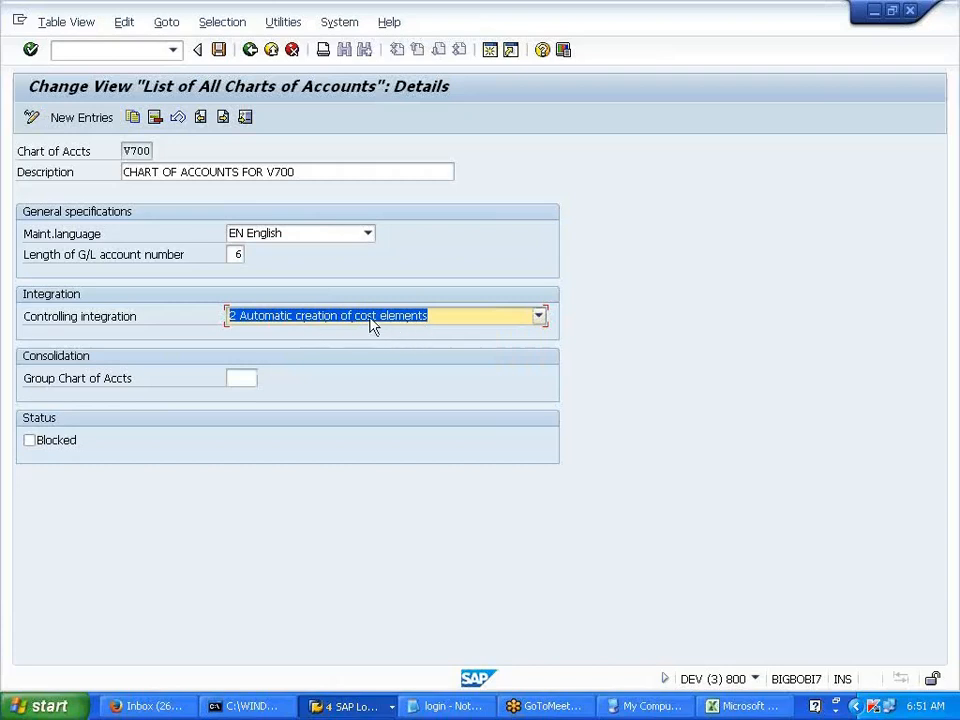
click(219, 51)
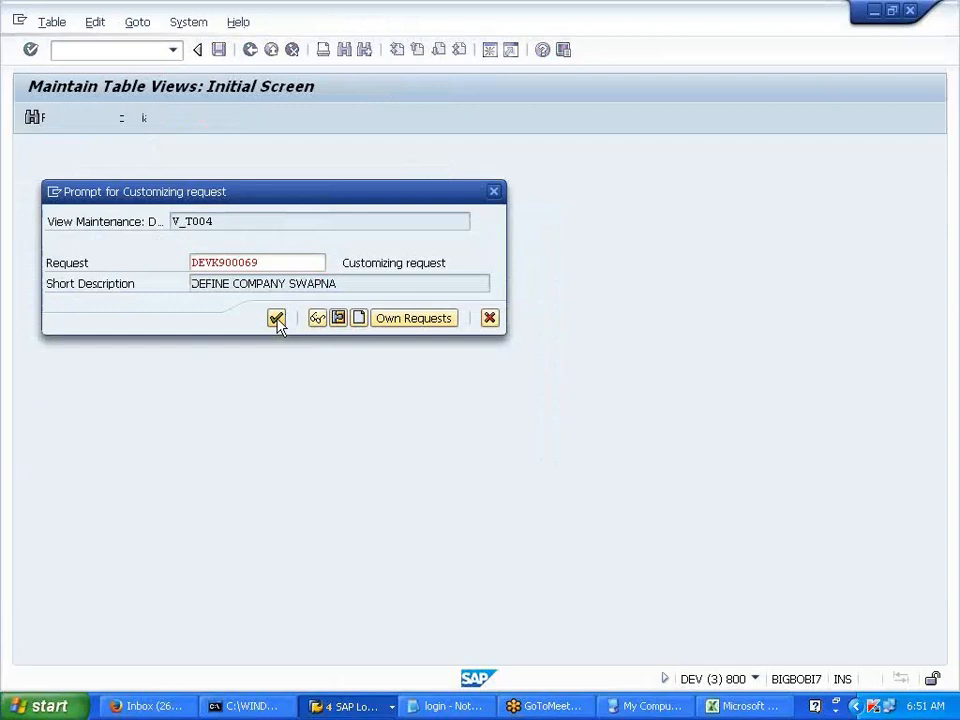
click(276, 318)
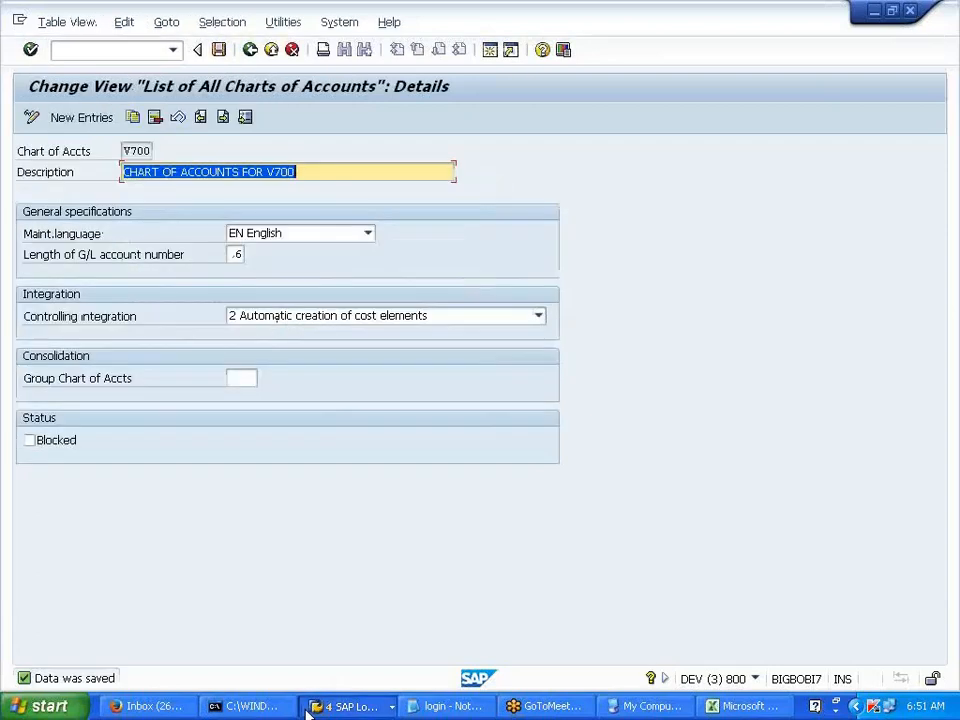
click(307, 713)
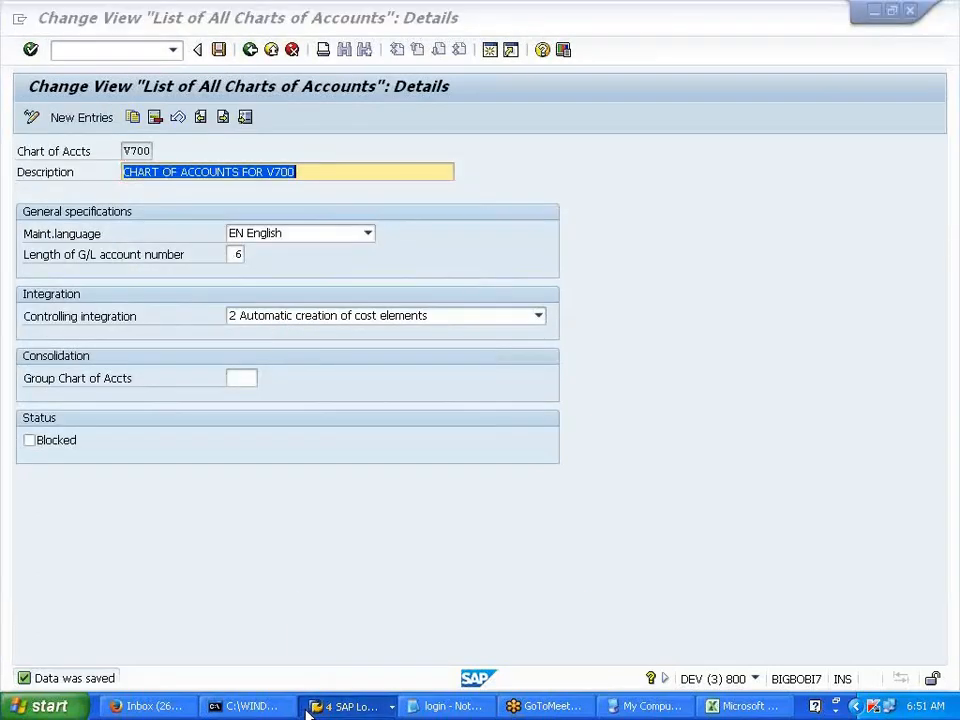
click(307, 713)
- Copy G/L account 406002 PETROL to the new account 406003
click(368, 633)
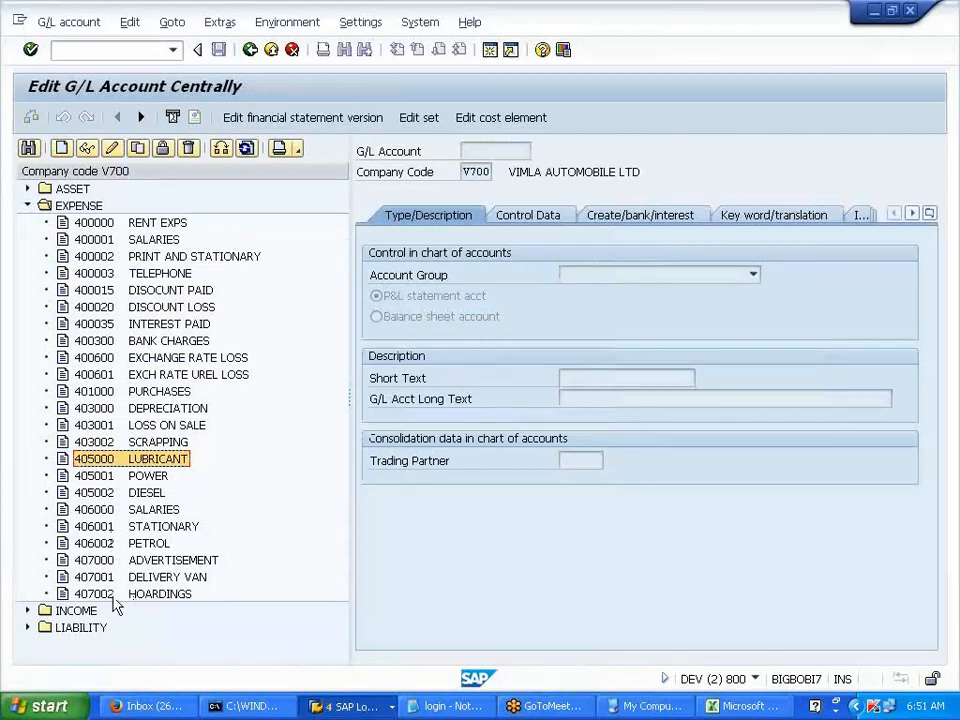
click(107, 509)
click(103, 527)
click(105, 545)
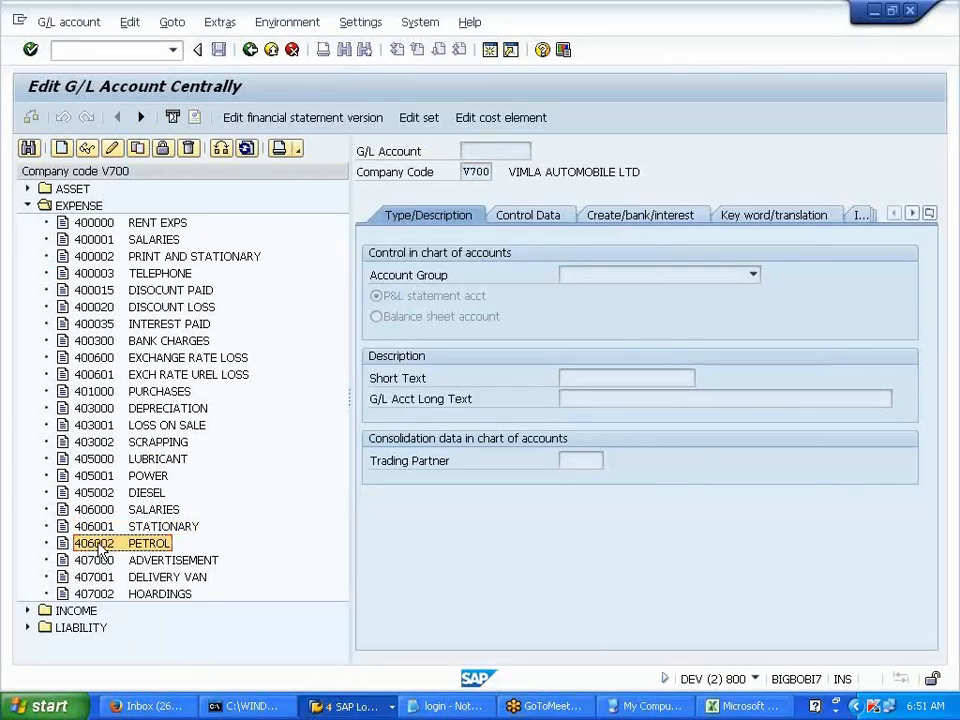
click(138, 149)
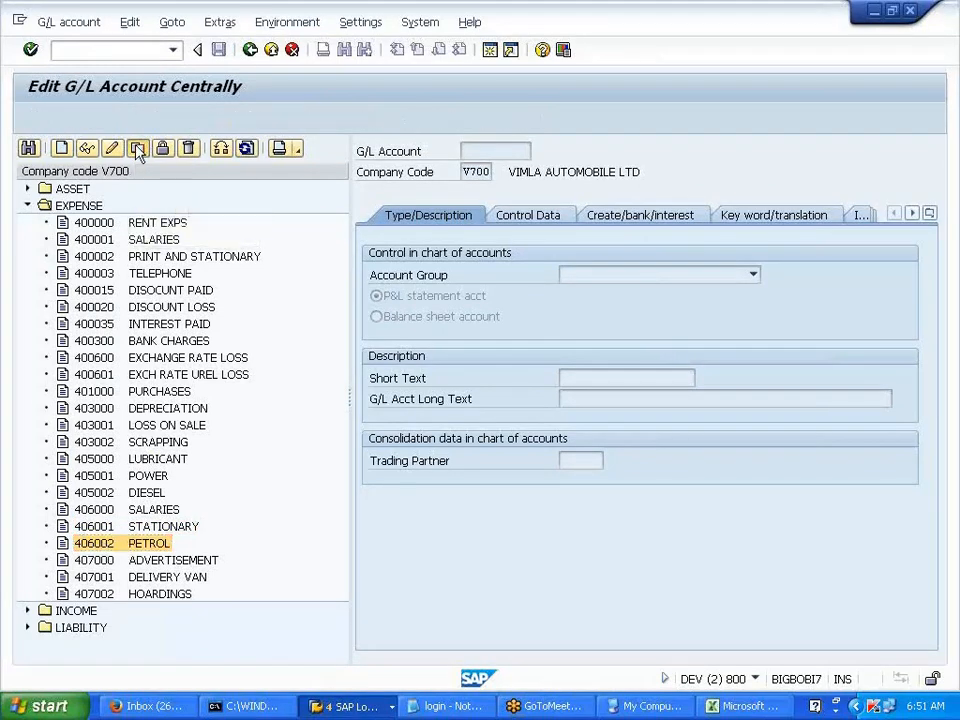
text(3)
key(Return)
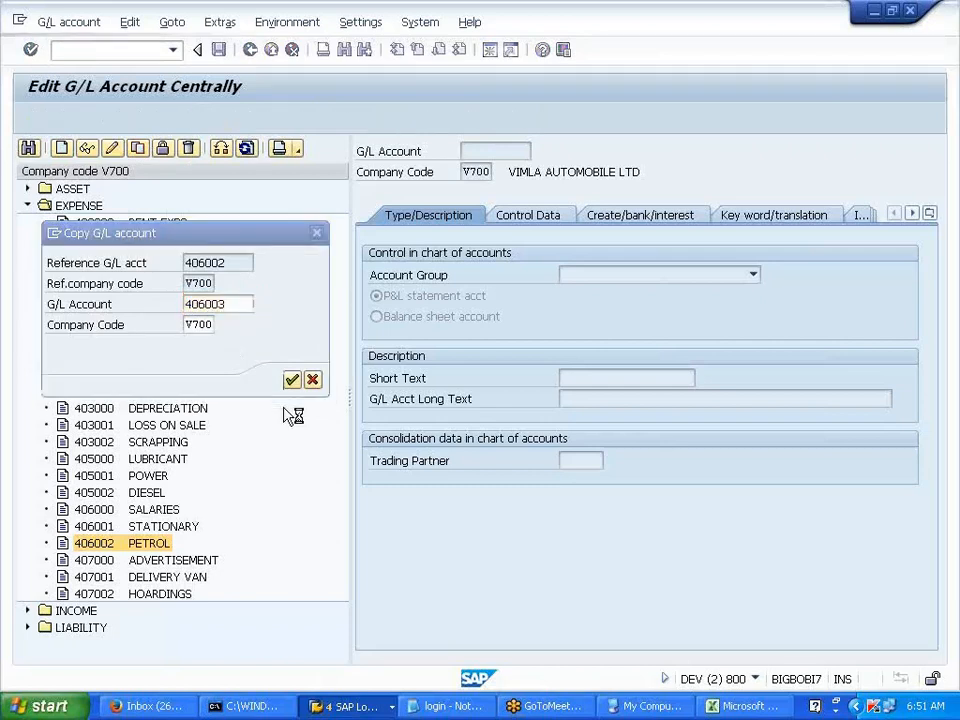
- Replace the copied texts with DRIVER SALARY, save 406003, and open its cost element
click(621, 403)
key(BackSpace)
key(BackSpace)
key(BackSpace)
key(BackSpace)
key(BackSpace)
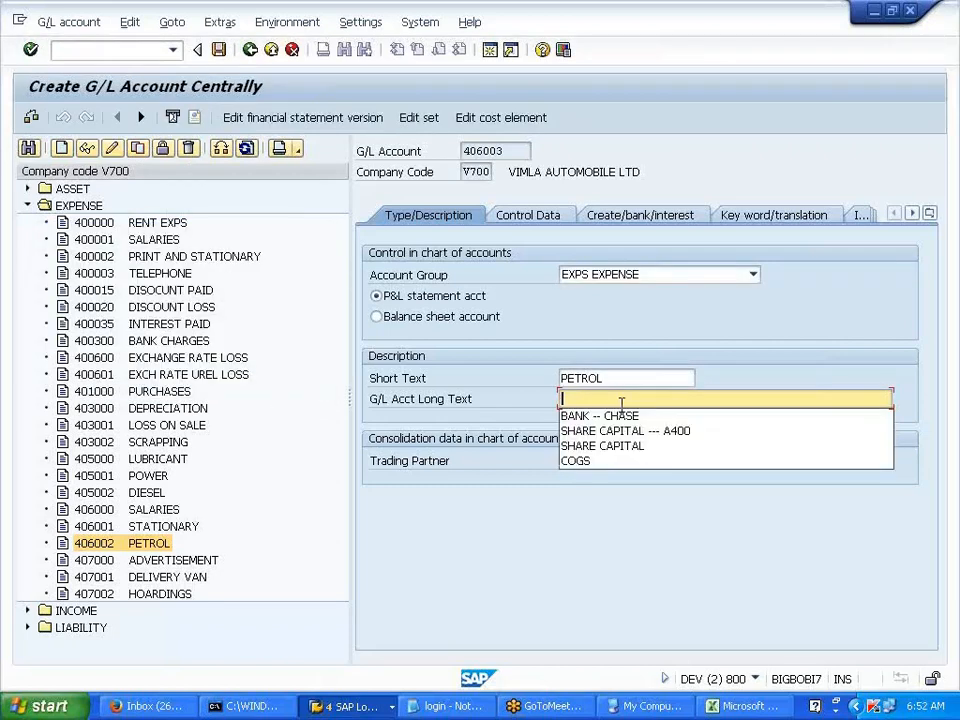
key(shift+Tab)
key(BackSpace)
text(DRIVER )
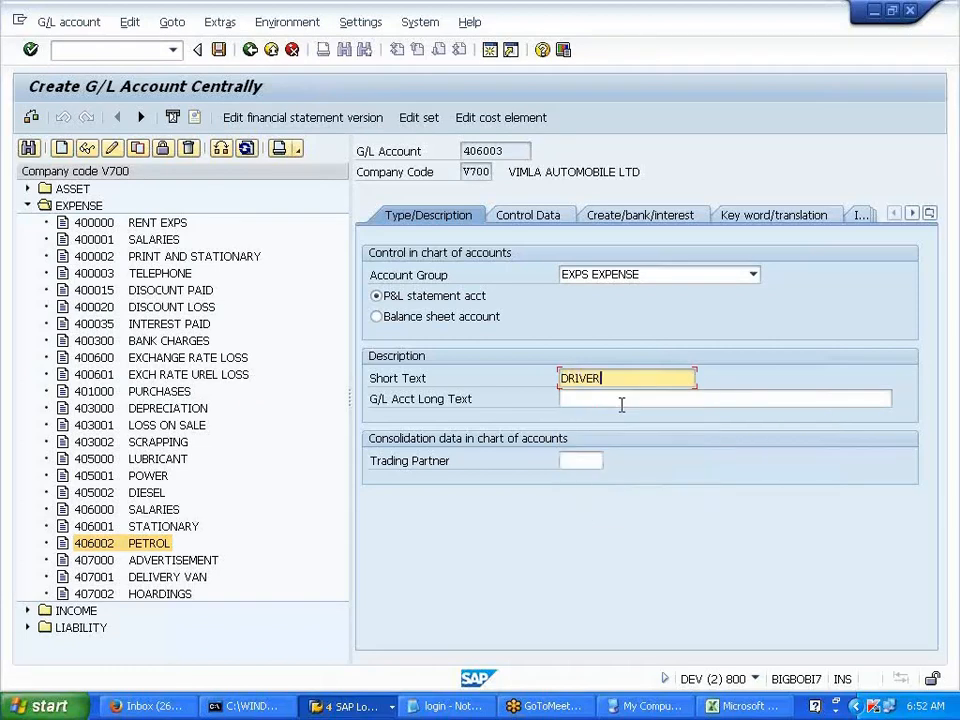
text(SALARY)
click(219, 50)
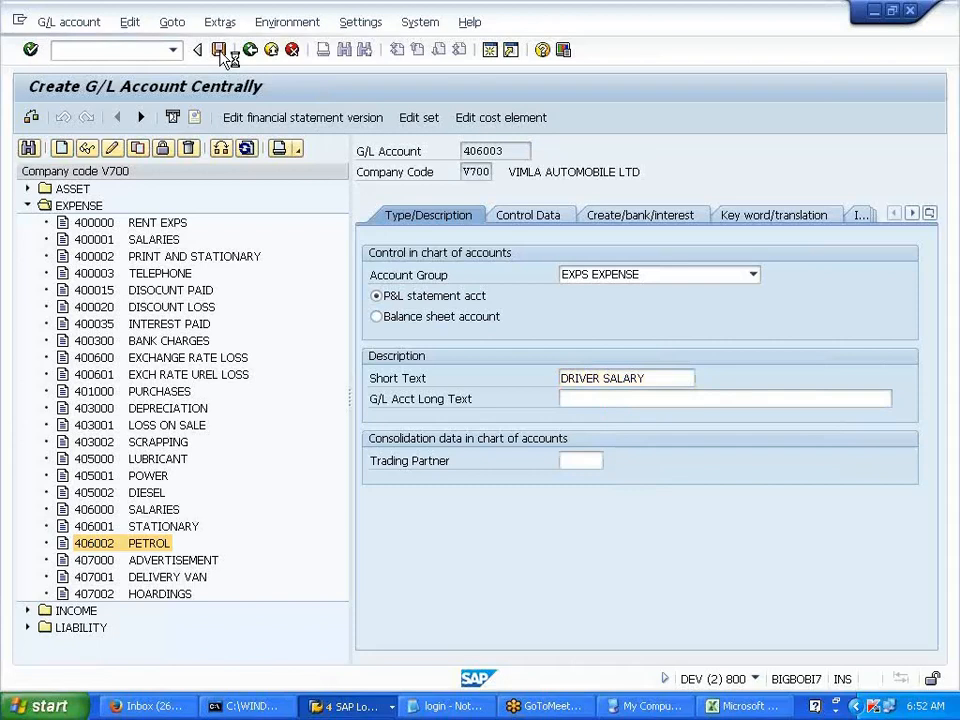
click(503, 118)
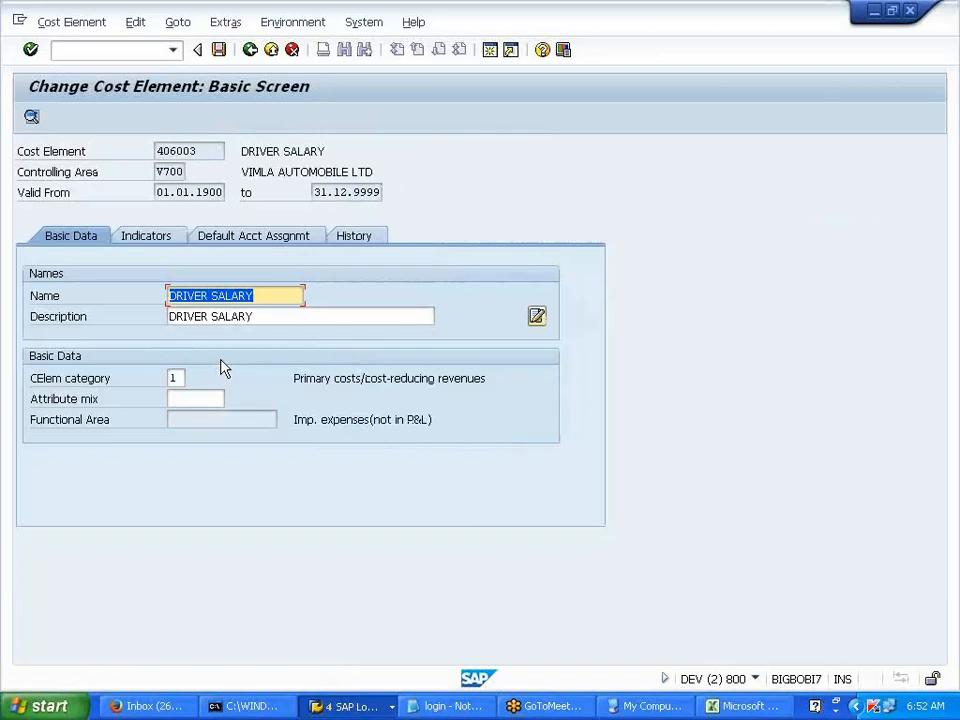
- In Excel, enter the manual creation, automatic batch-input and 'COA --- CREATE COST ELEMT AUTO' notes
click(752, 708)
text(MANUAL CREATIO)
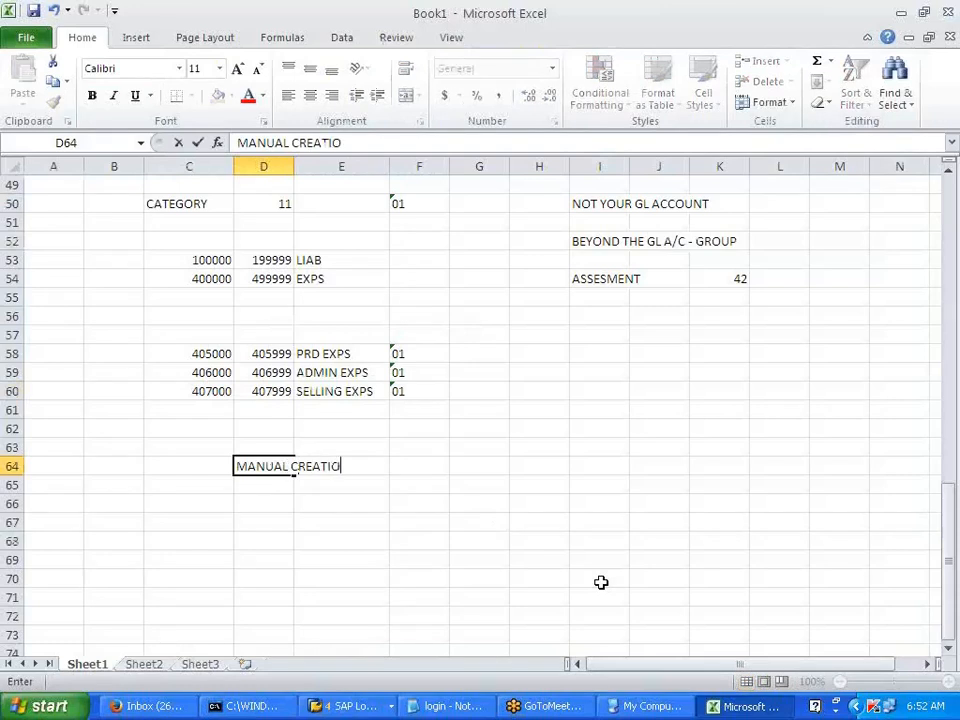
text(N OF COST ELEMT)
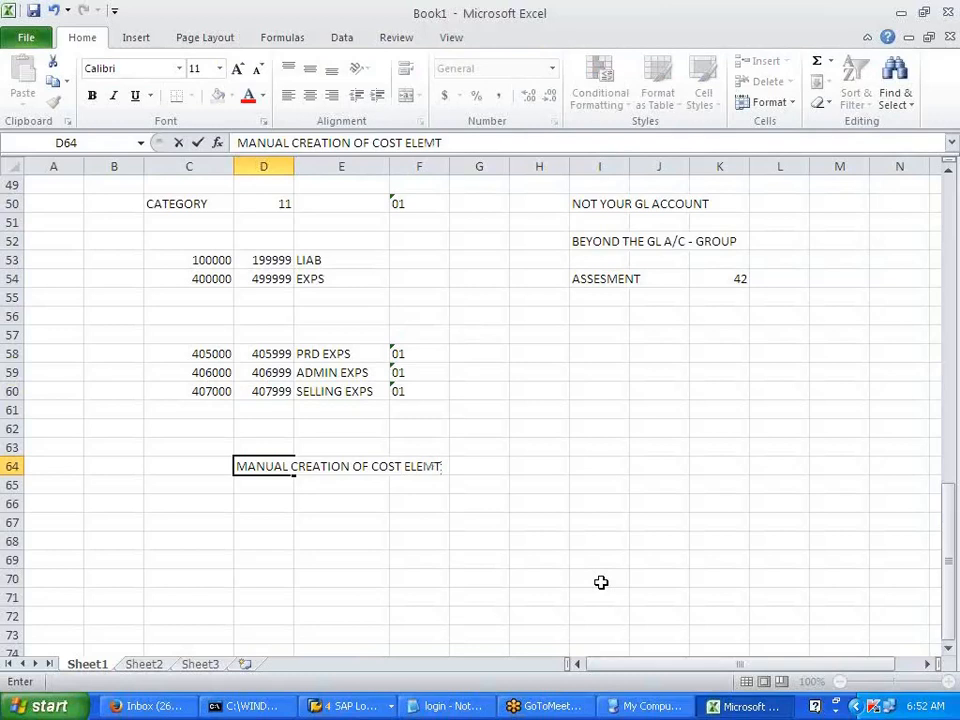
key(Return)
key(Return)
text(AUTO)
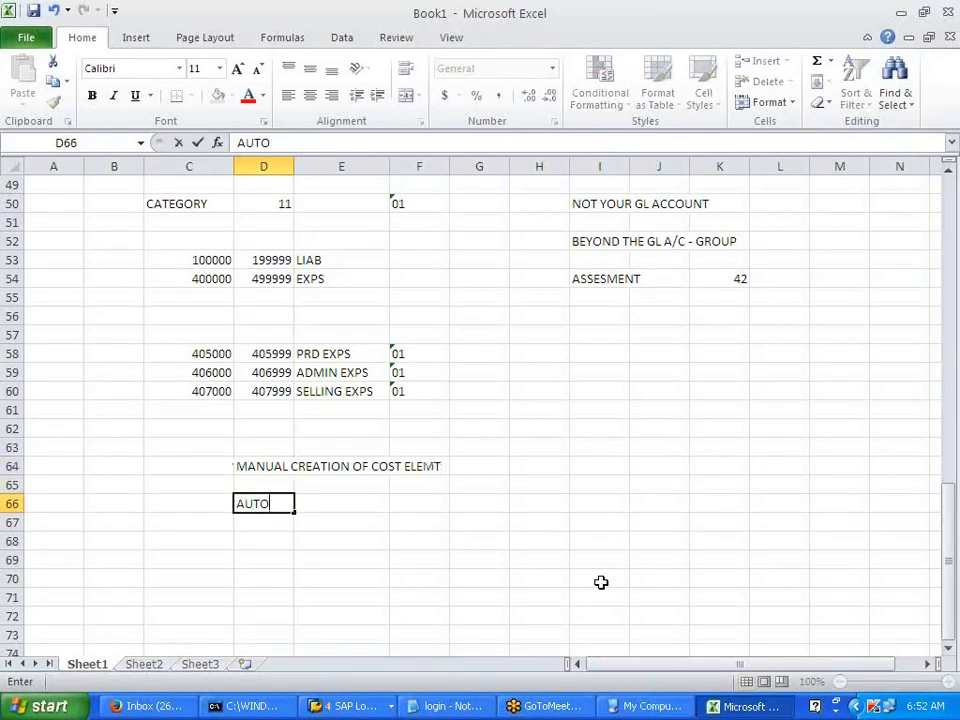
text(MATIC )
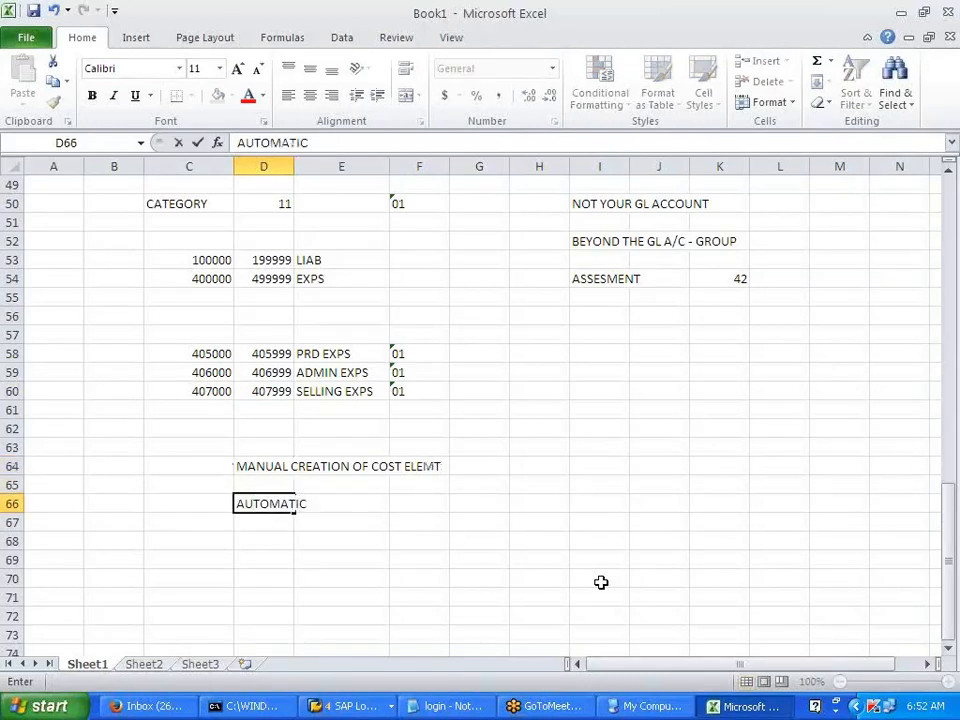
text(--- BATCH INPUT S)
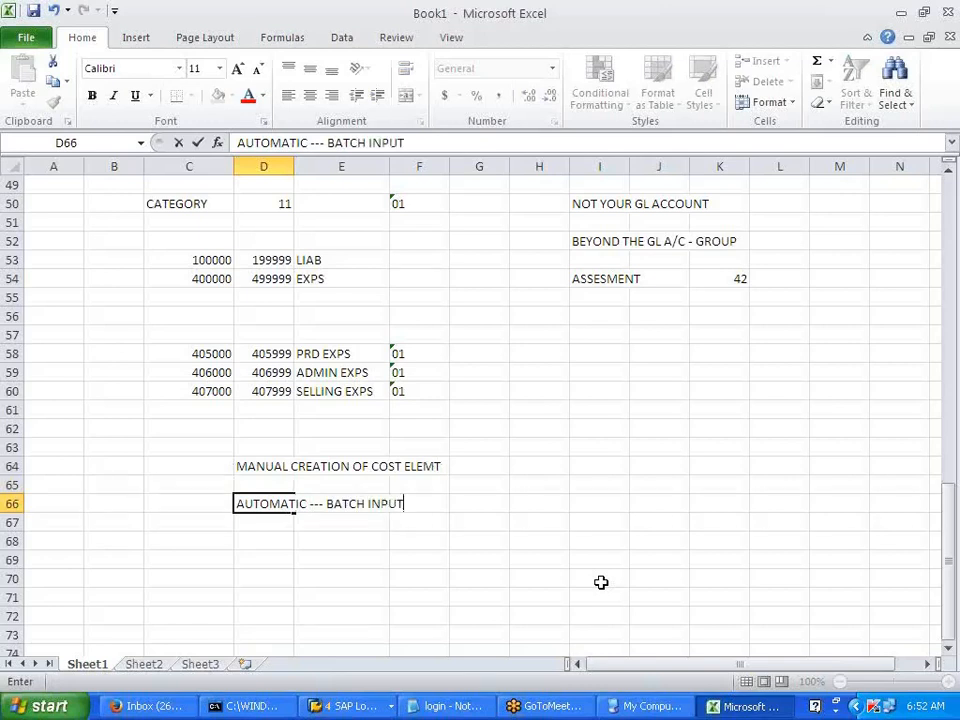
text(N)
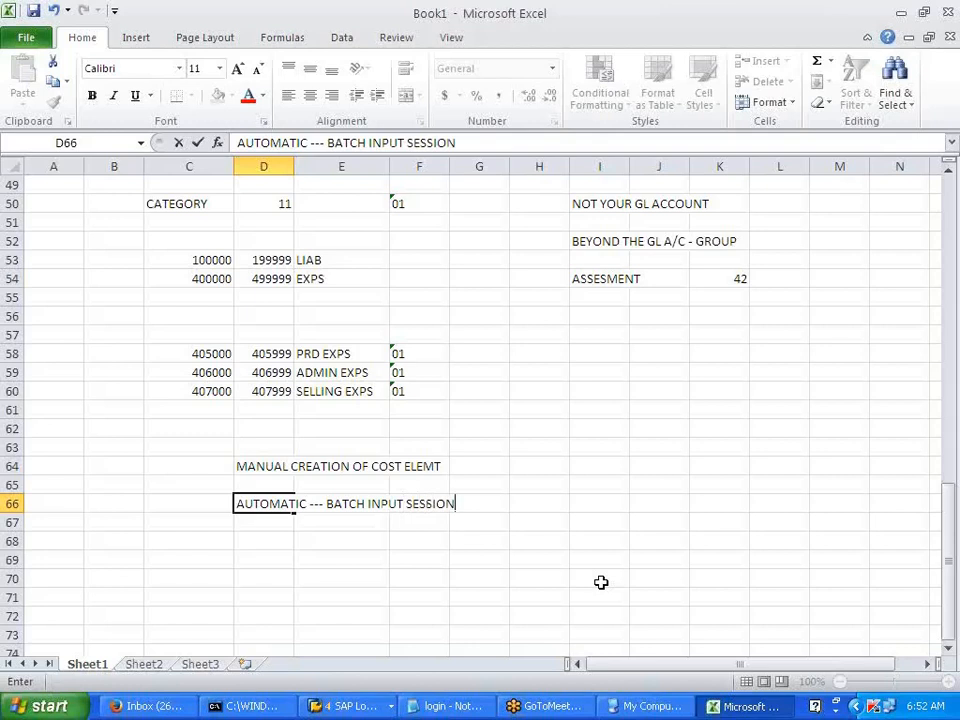
key(Return)
key(Return)
text(COA ---)
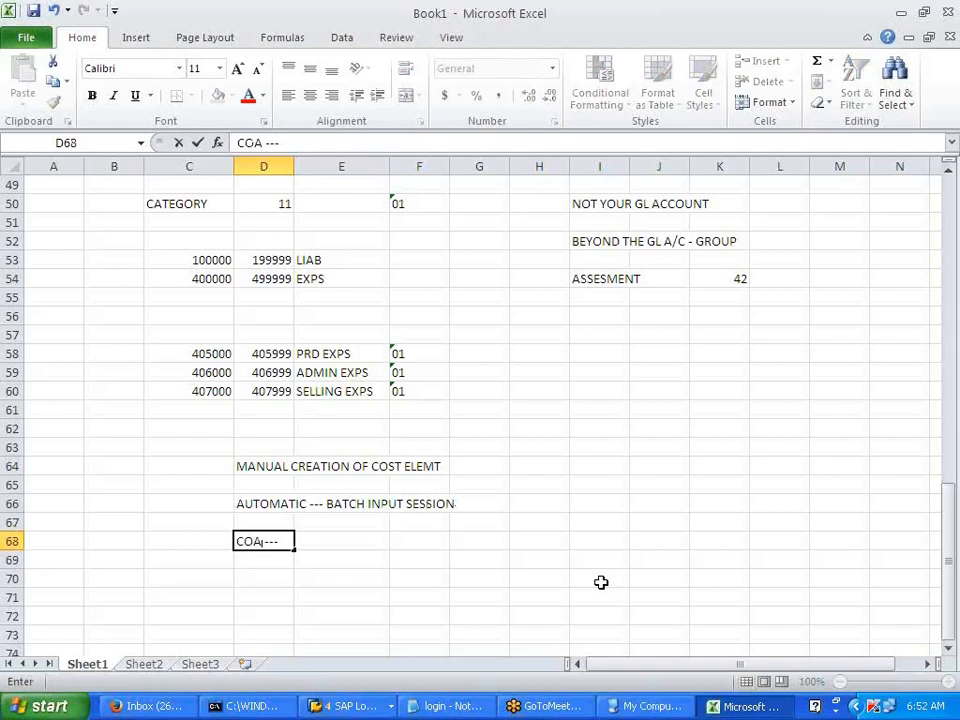
text( CREATE)
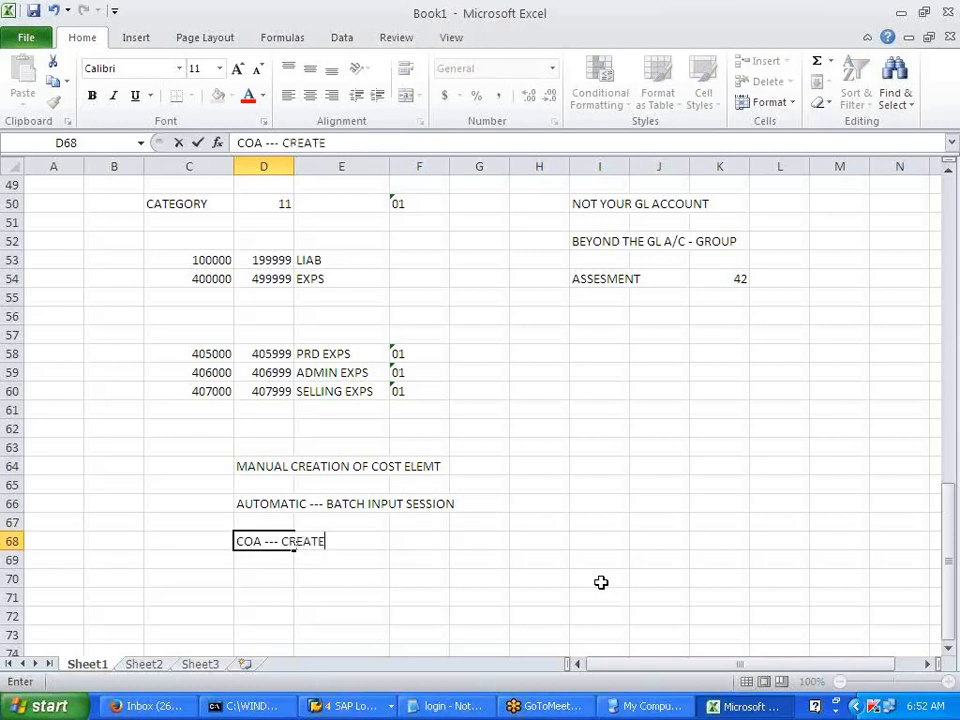
text( COST EL)
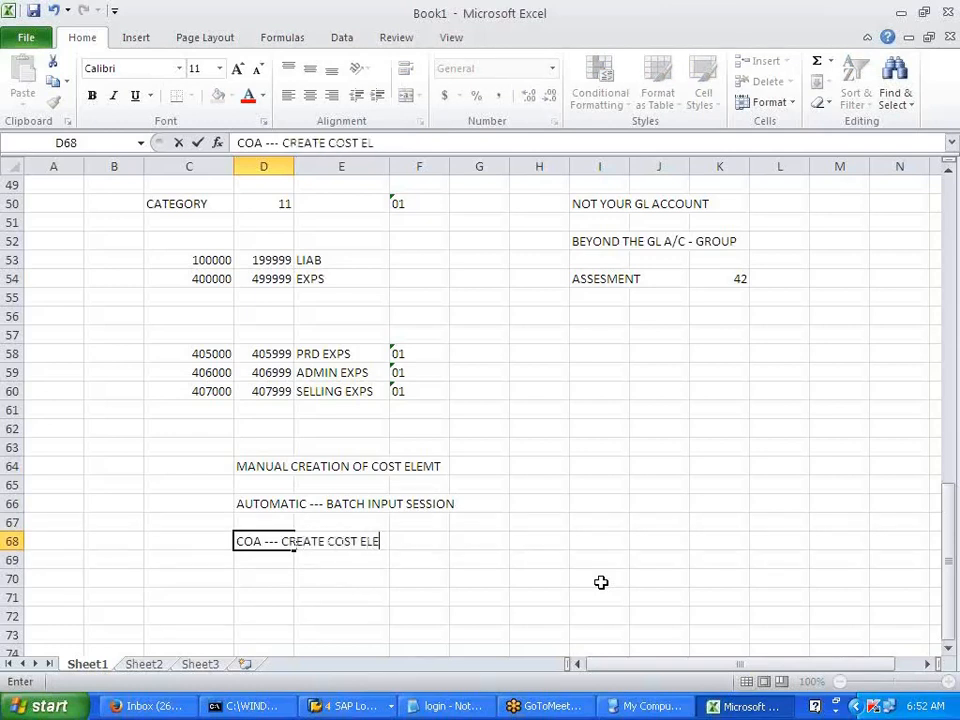
text(EMT AUTO)
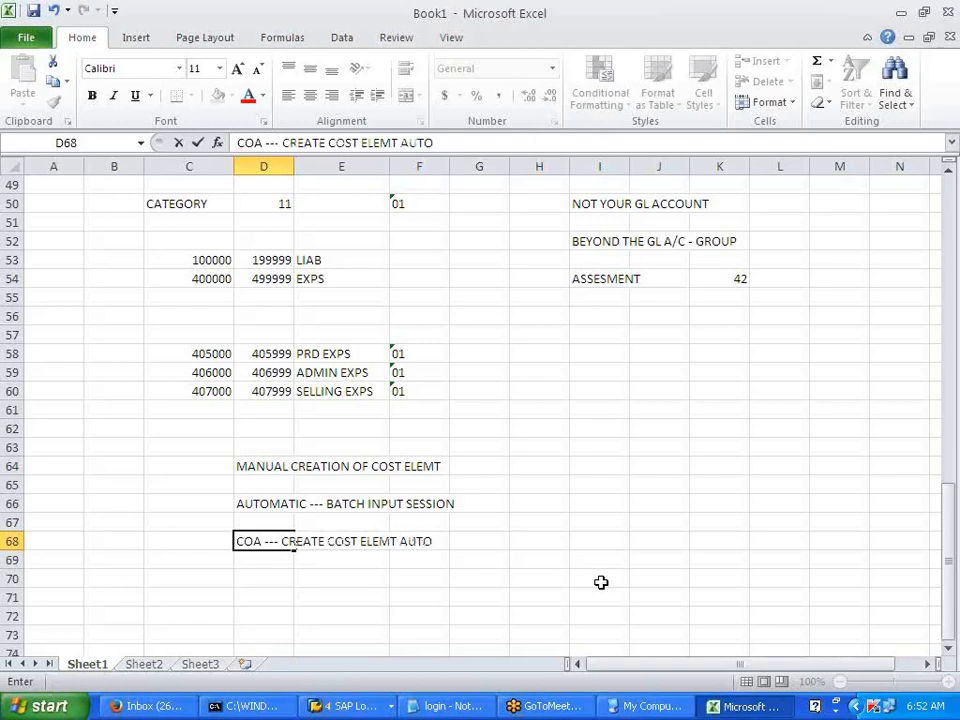
key(Return)
key(Return)
- Add 'DEFAULT COST ELEMT -- RANGE --- ASSIGNED CATEGORY' in cell E69
key(Up)
key(Right)
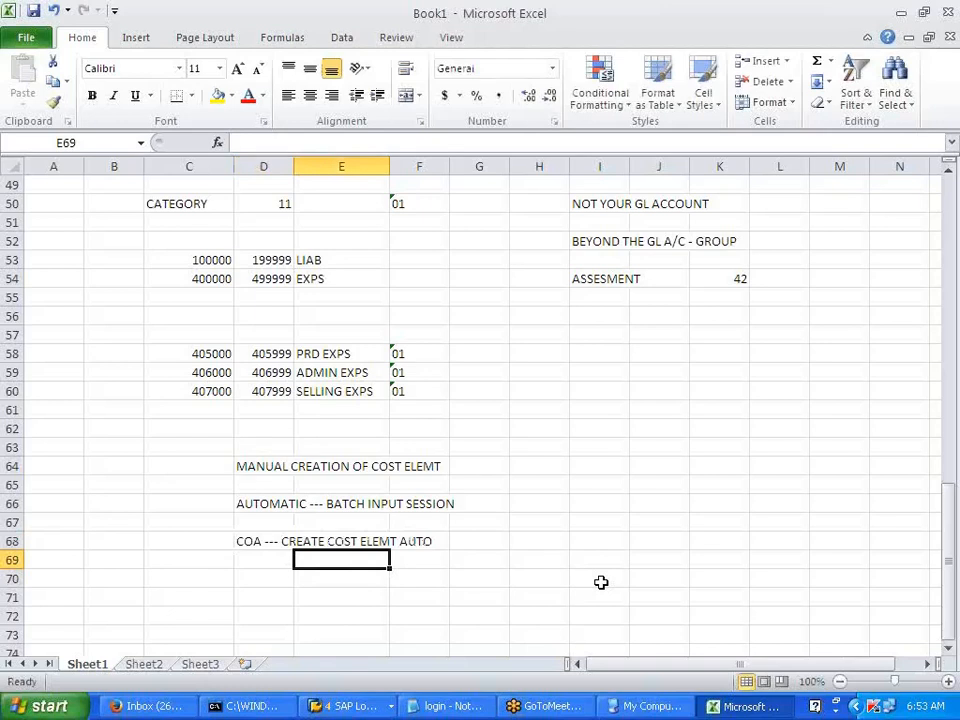
text(DEFA)
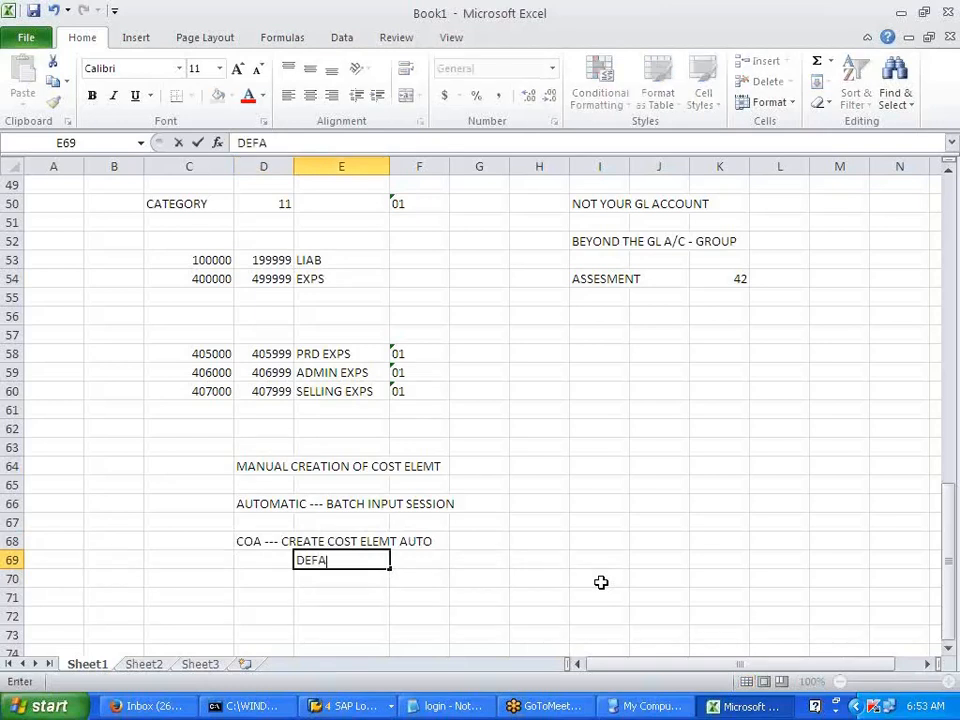
text(ULT)
text( OS)
key(BackSpace)
key(BackSpace)
text(COST ELEMT)
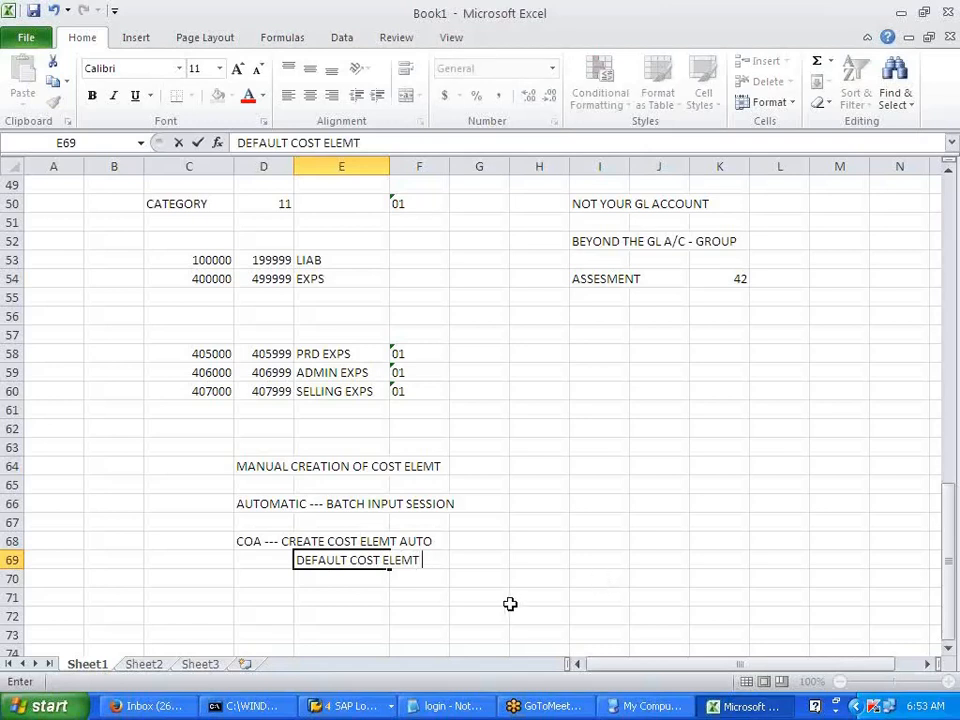
text( -- RANGE --- )
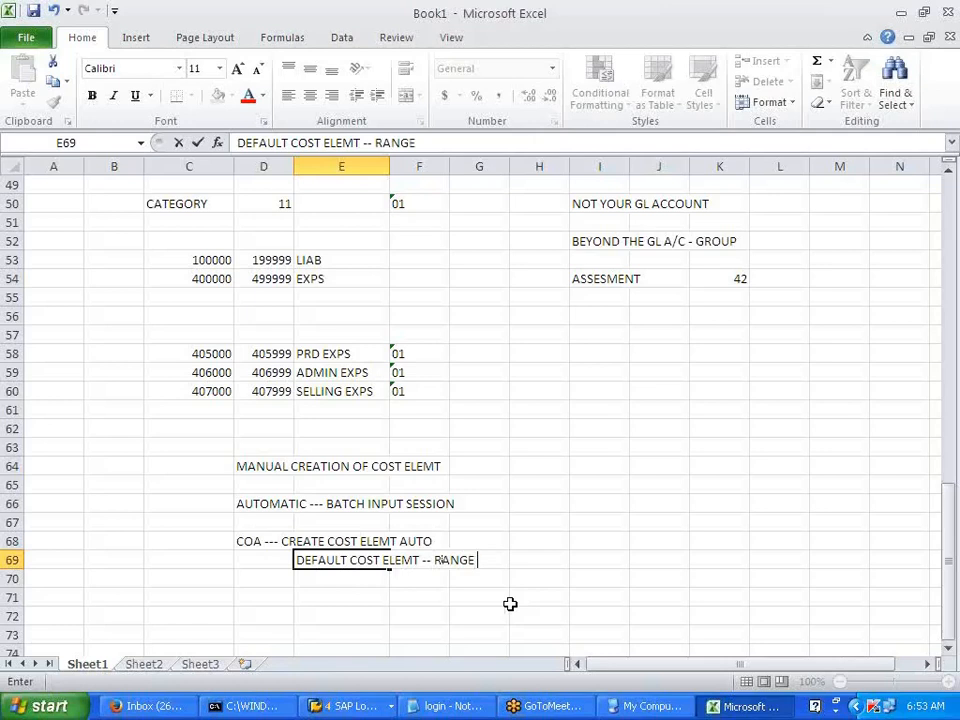
text(ASSIGNED)
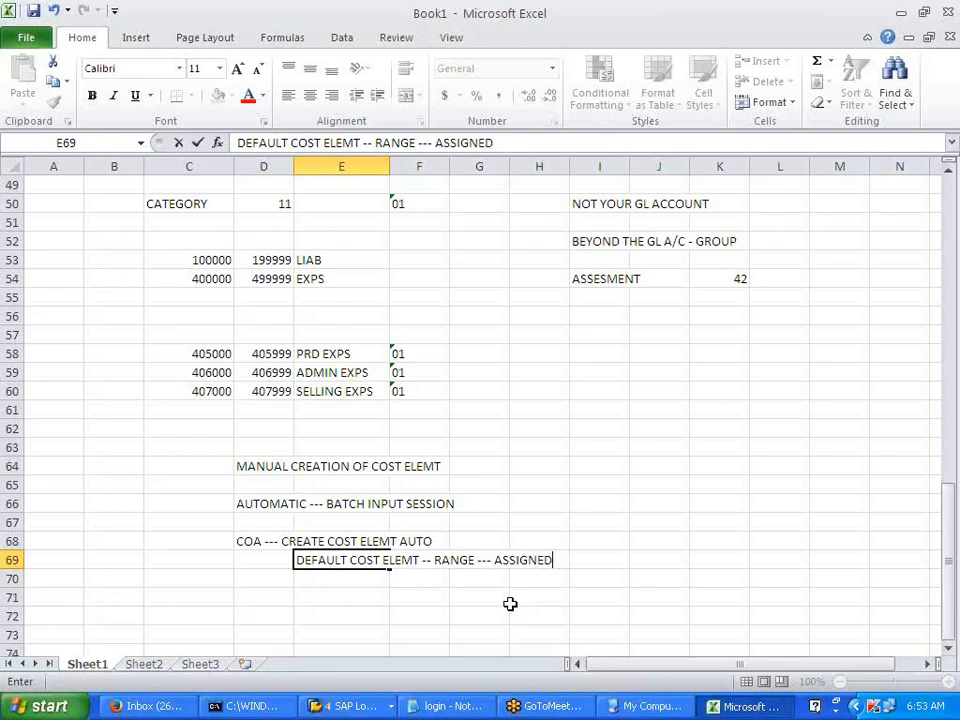
text( CATEGORY)
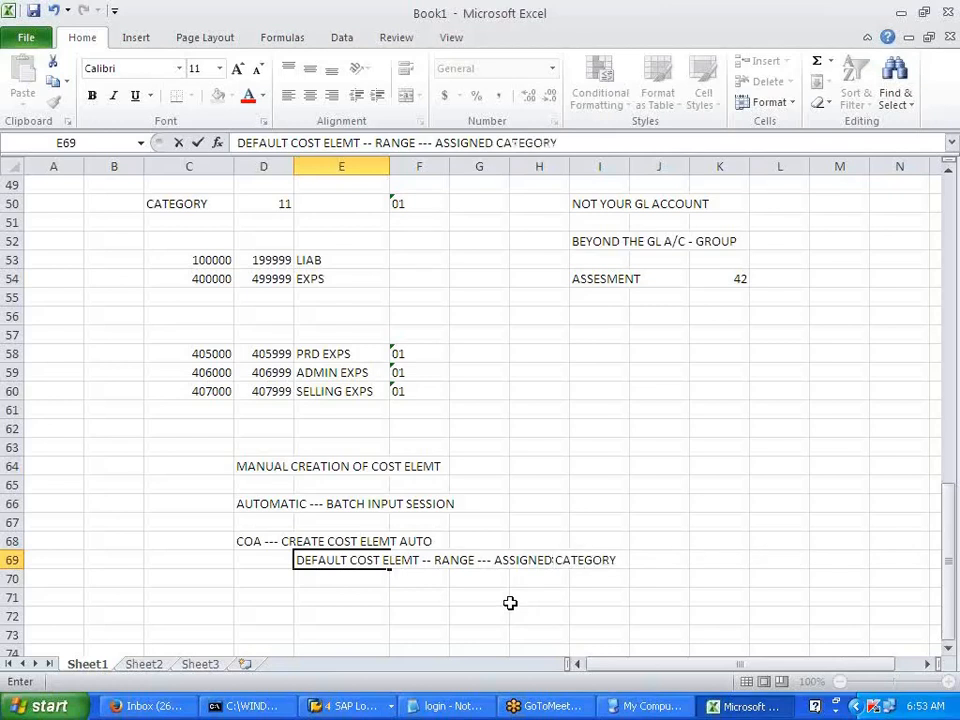
click(510, 602)
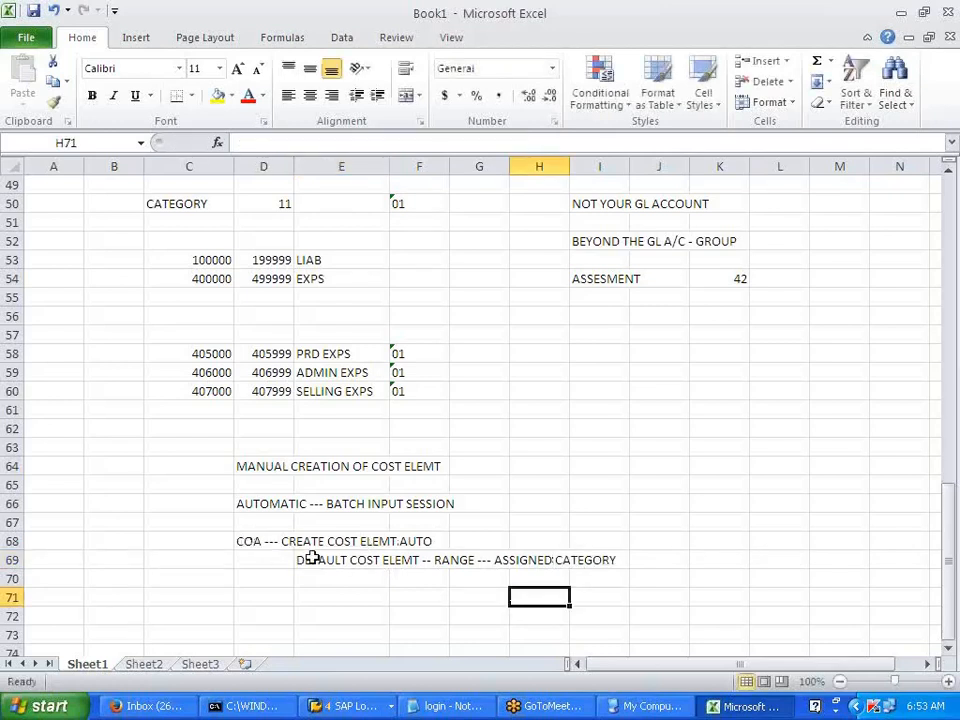
drag(251, 540, 604, 566)
click(479, 619)
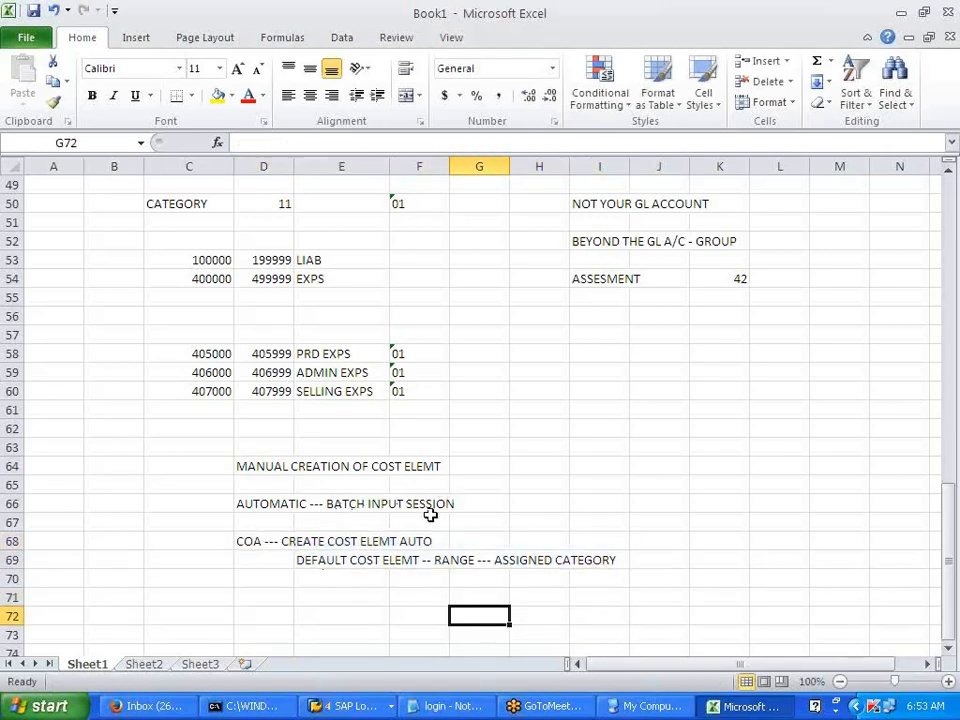
key(alt+Tab)
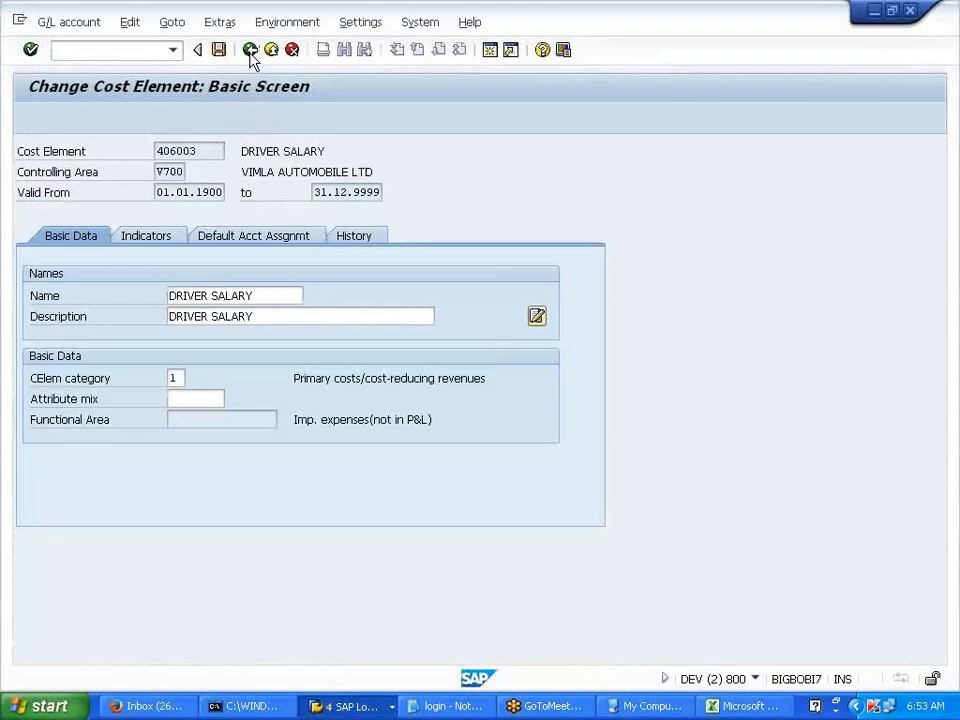
- Copy 405002 DIESEL, changing the new account number to 405003 after 405002 proves already created
click(250, 50)
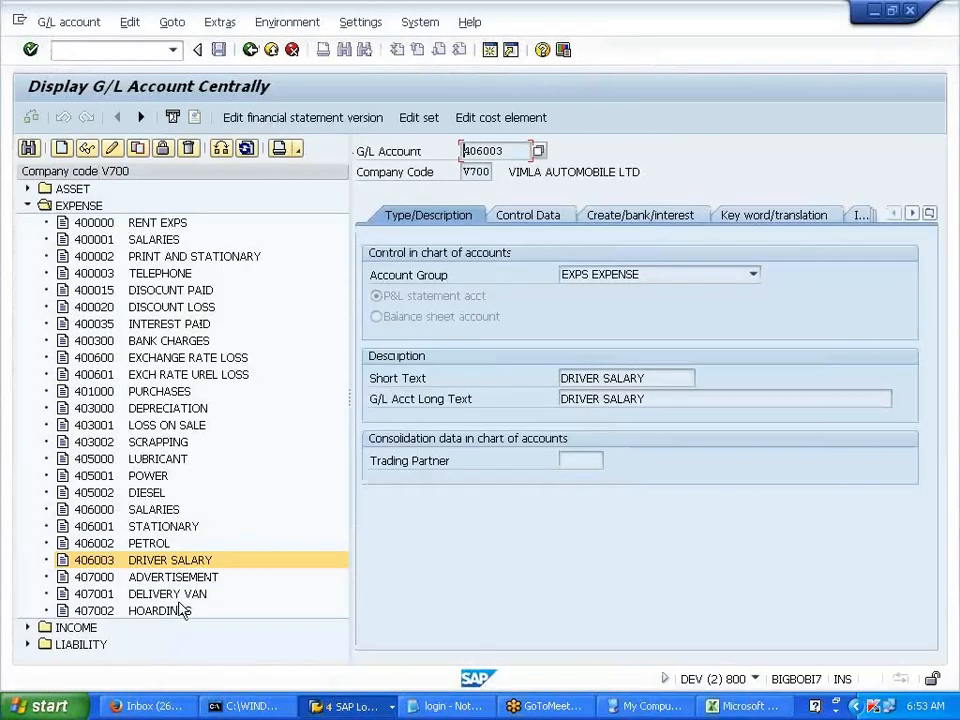
click(150, 490)
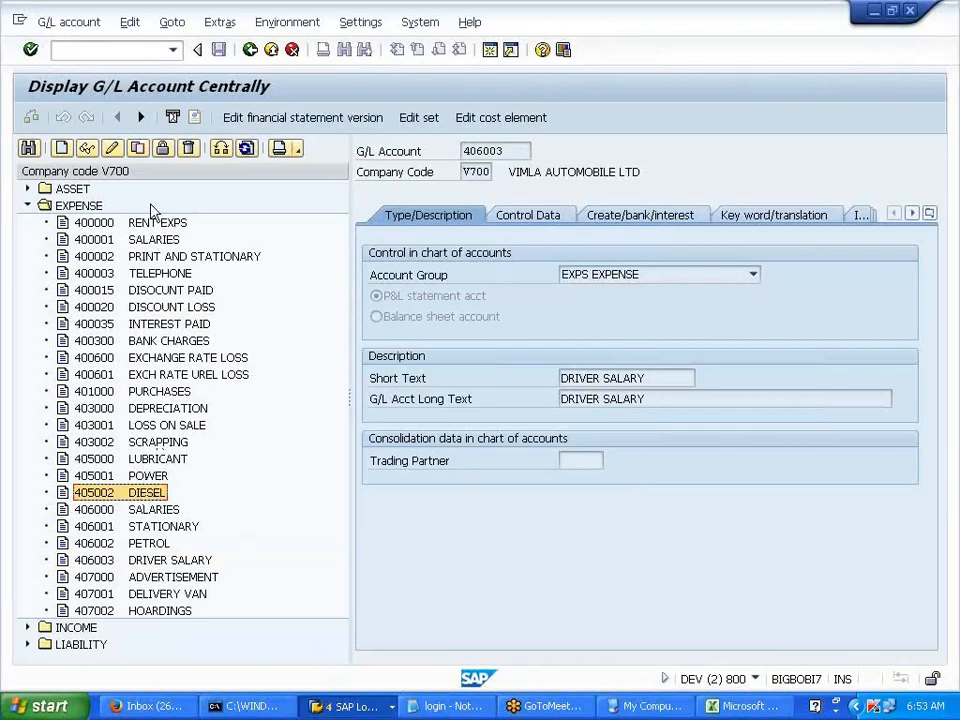
click(138, 150)
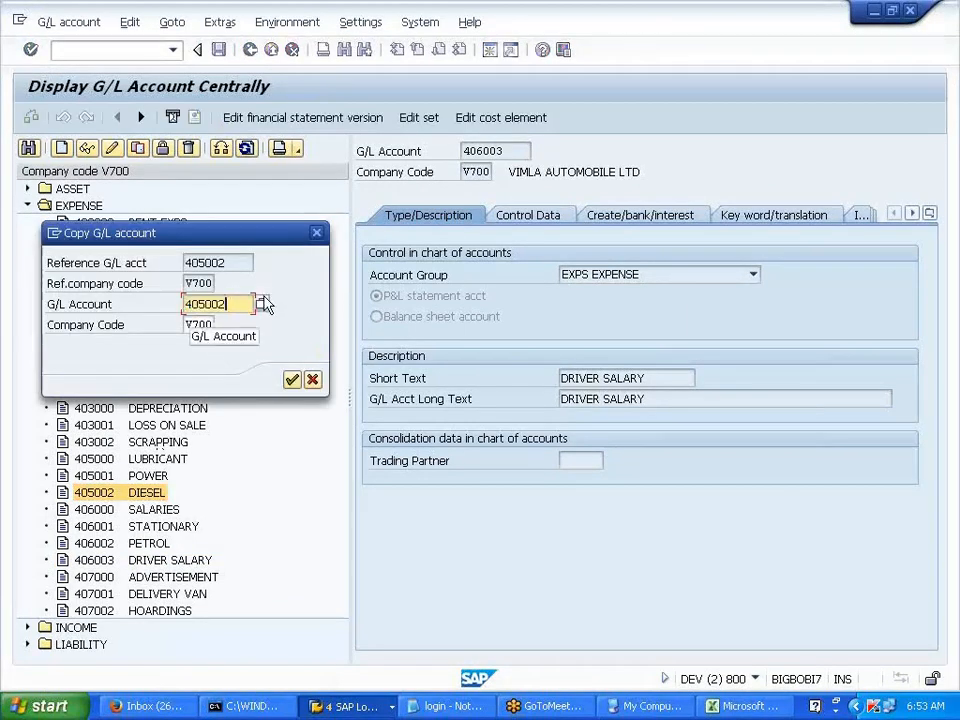
key(BackSpace)
text(2)
key(Return)
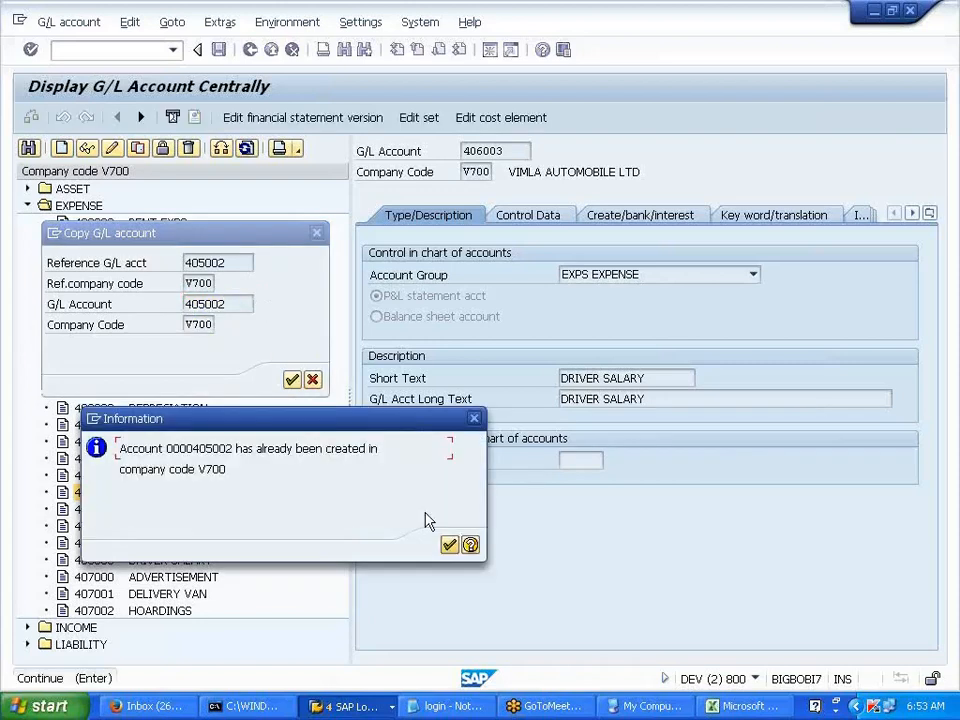
click(449, 544)
key(BackSpace)
text(3)
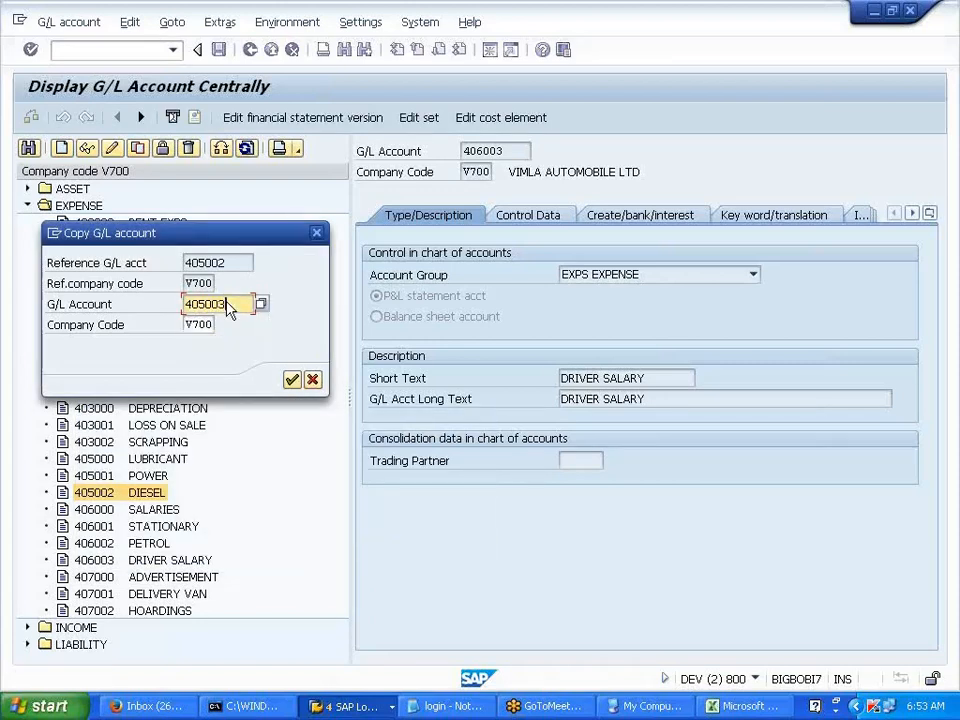
- Replace DIESEL with COTTON in the texts, save account 405003, and check its cost element
key(Return)
click(643, 397)
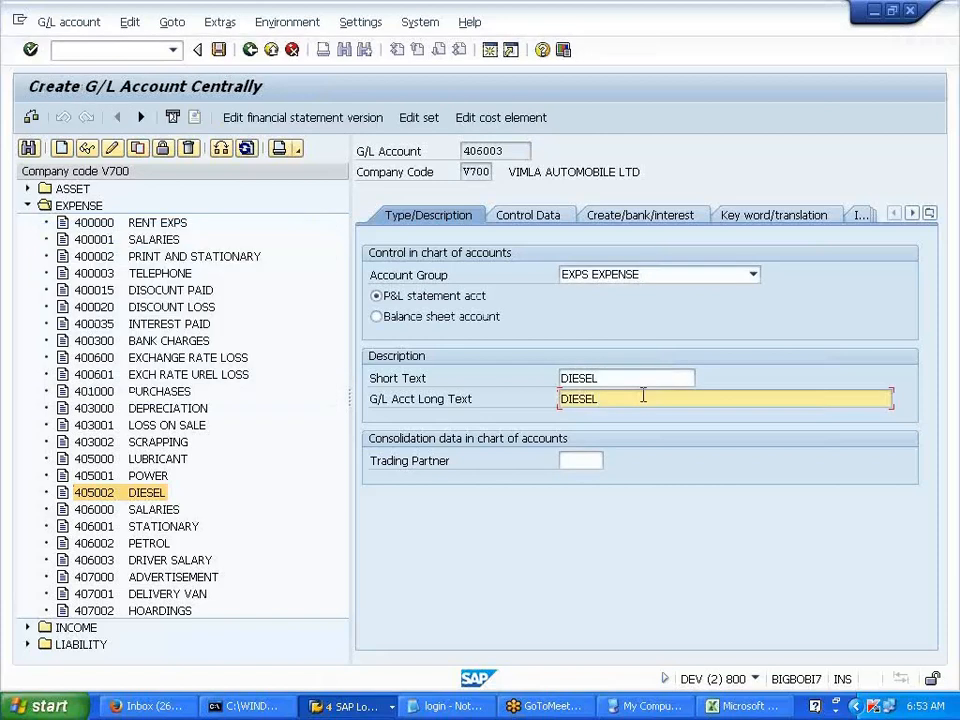
key(BackSpace)
key(BackSpace)
key(BackSpace)
key(BackSpace)
key(BackSpace)
key(BackSpace)
key(shift+Tab)
key(BackSpace)
text(COTTON)
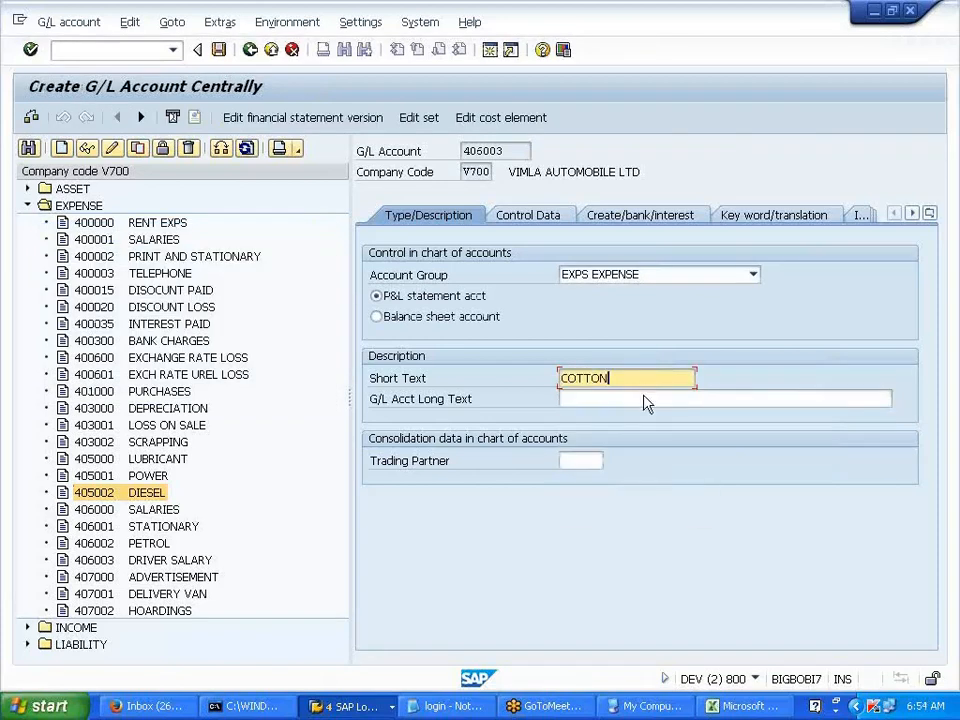
key(Return)
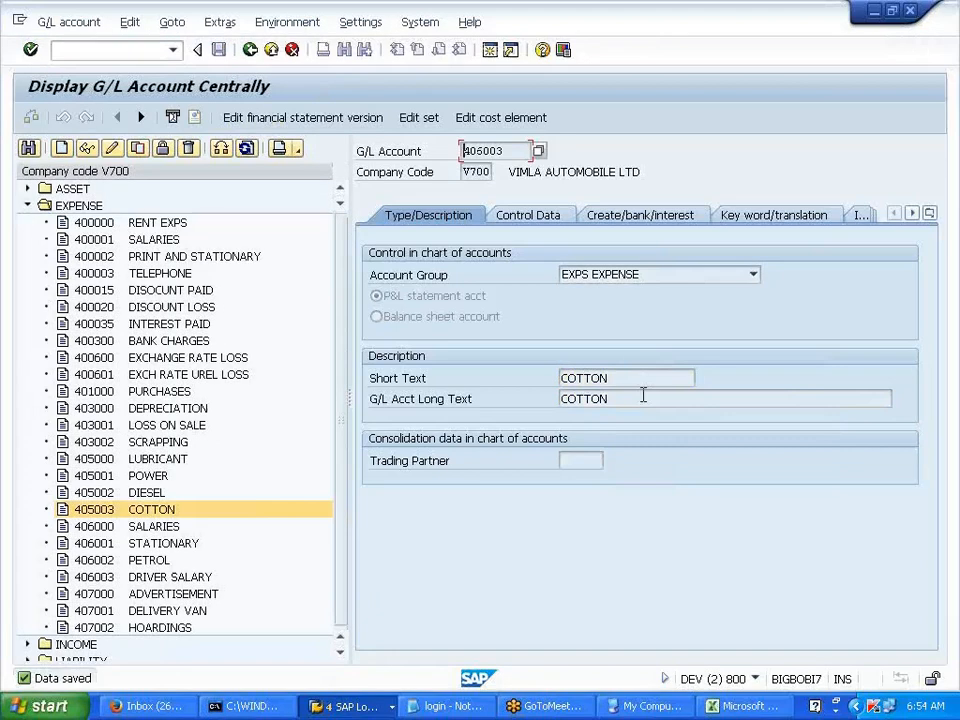
click(516, 124)
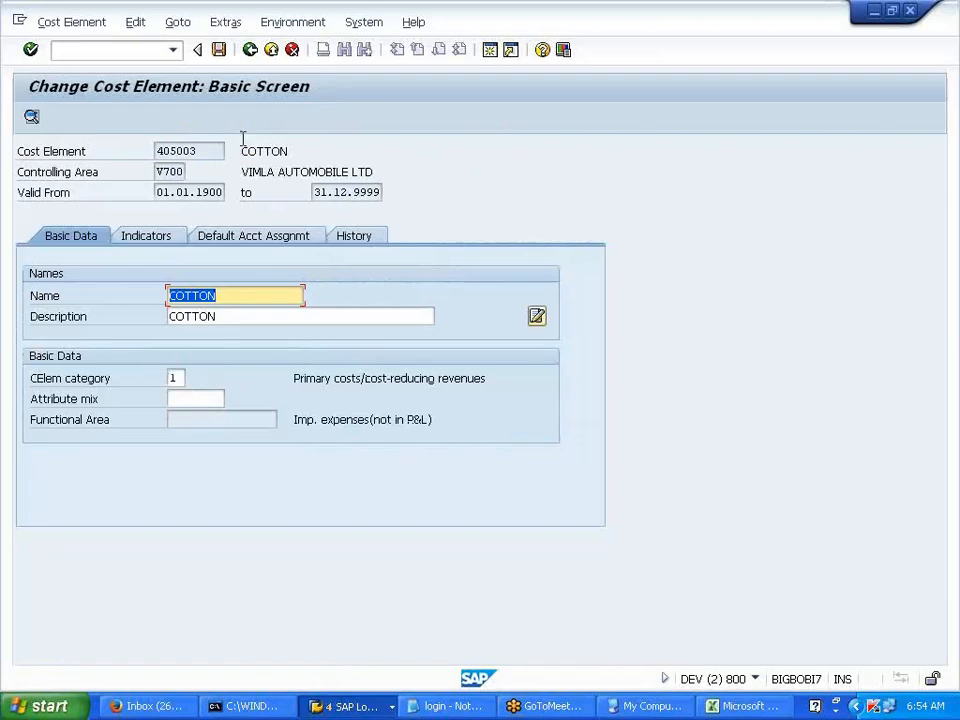
click(250, 50)
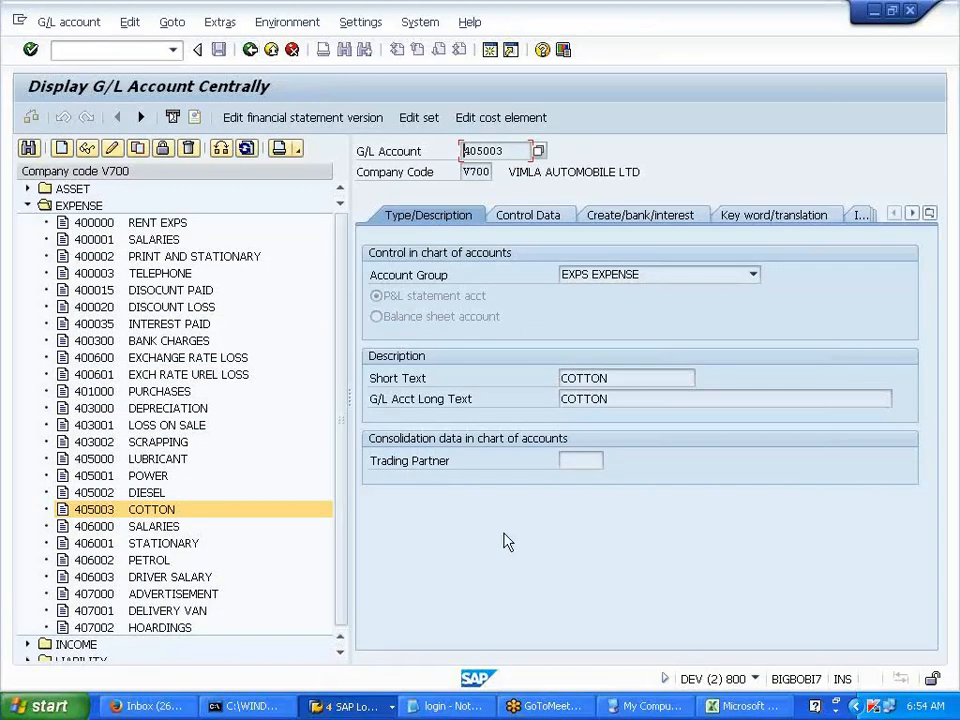
- Bring up the Excel notes and highlight the primary and secondary cost element notes
click(745, 706)
scroll(511, 474, up, 2)
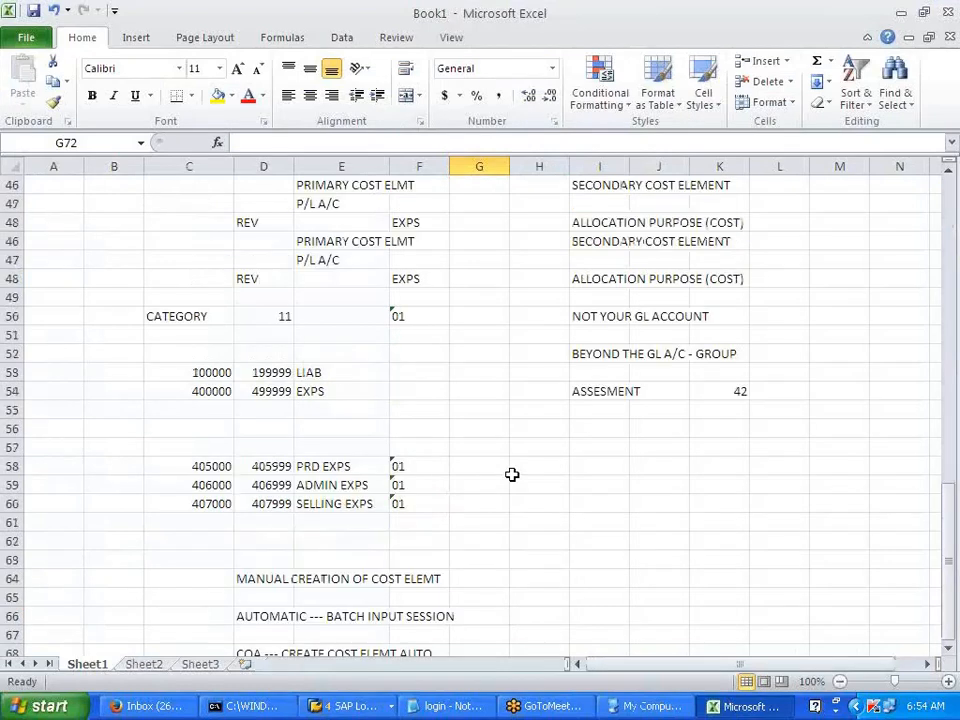
drag(604, 242, 735, 390)
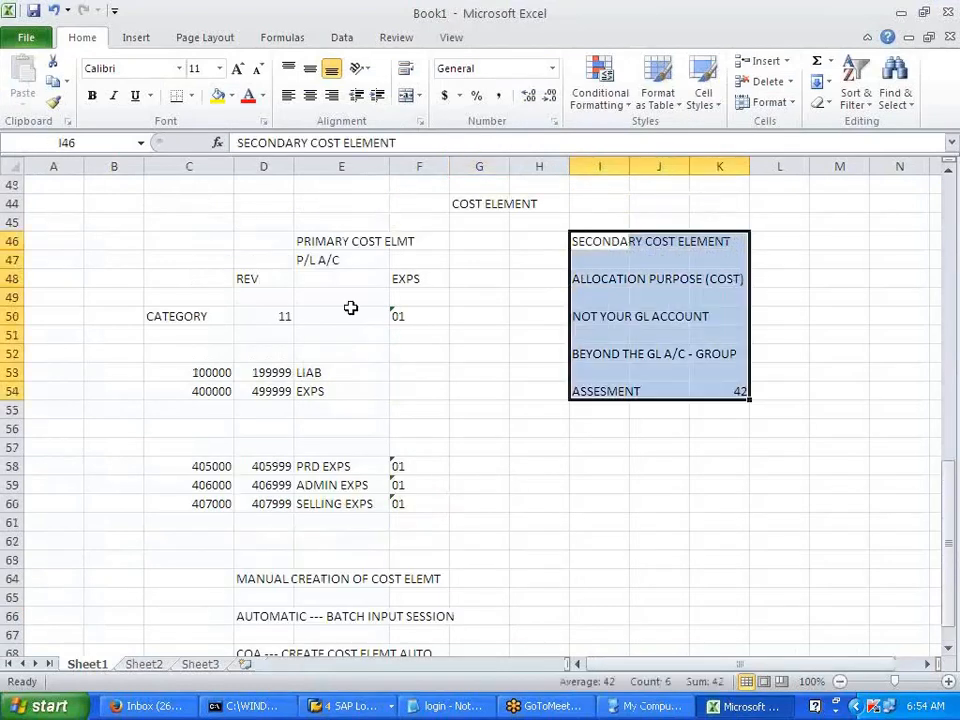
click(390, 316)
drag(270, 257, 454, 336)
click(535, 391)
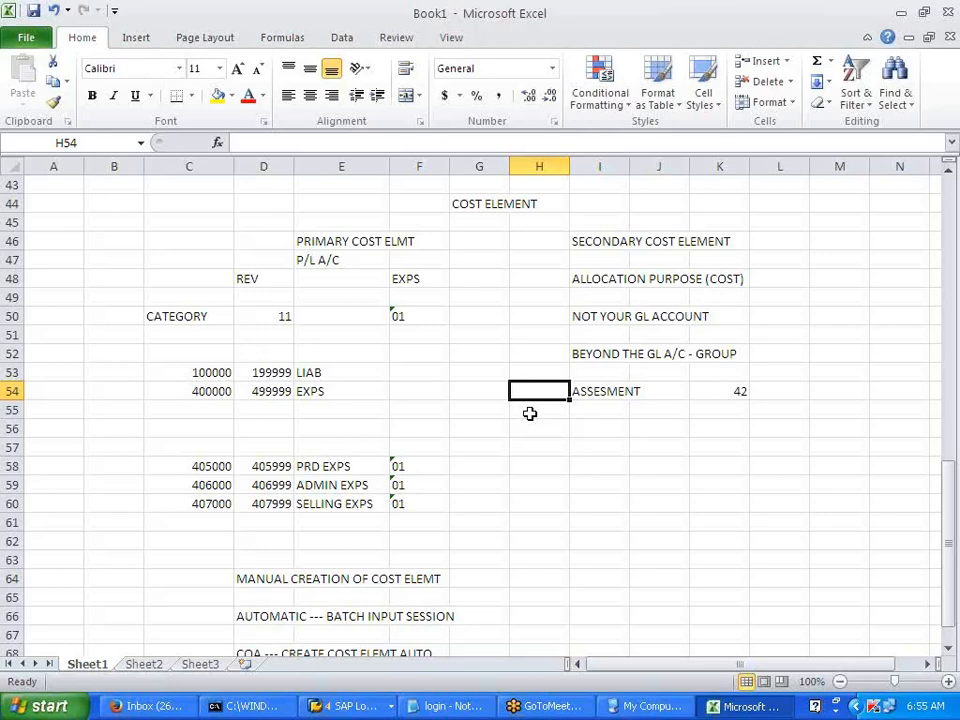
click(521, 446)
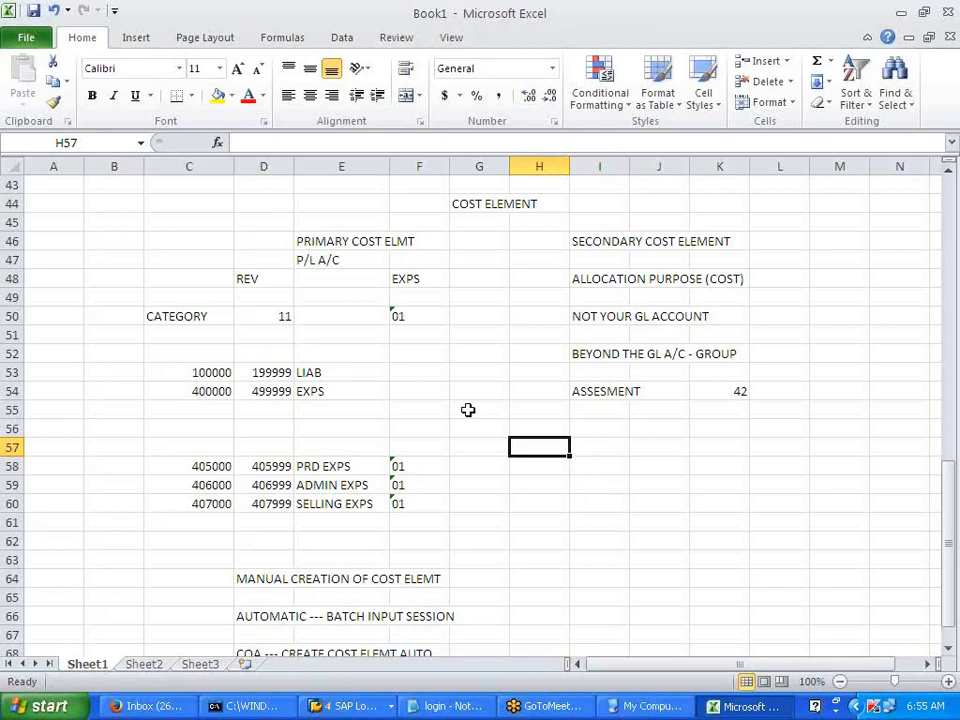
- Type 'COST ELEMENT STD HIERARCHY' into cell G71
scroll(468, 410, down, 3)
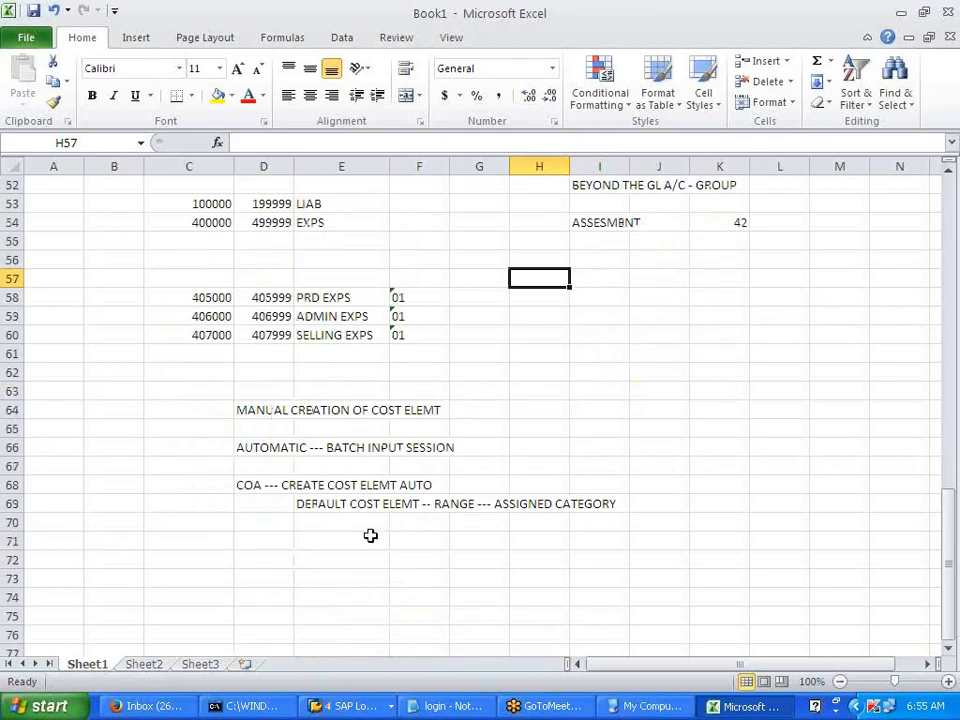
click(369, 540)
scroll(401, 547, down, 3)
click(478, 379)
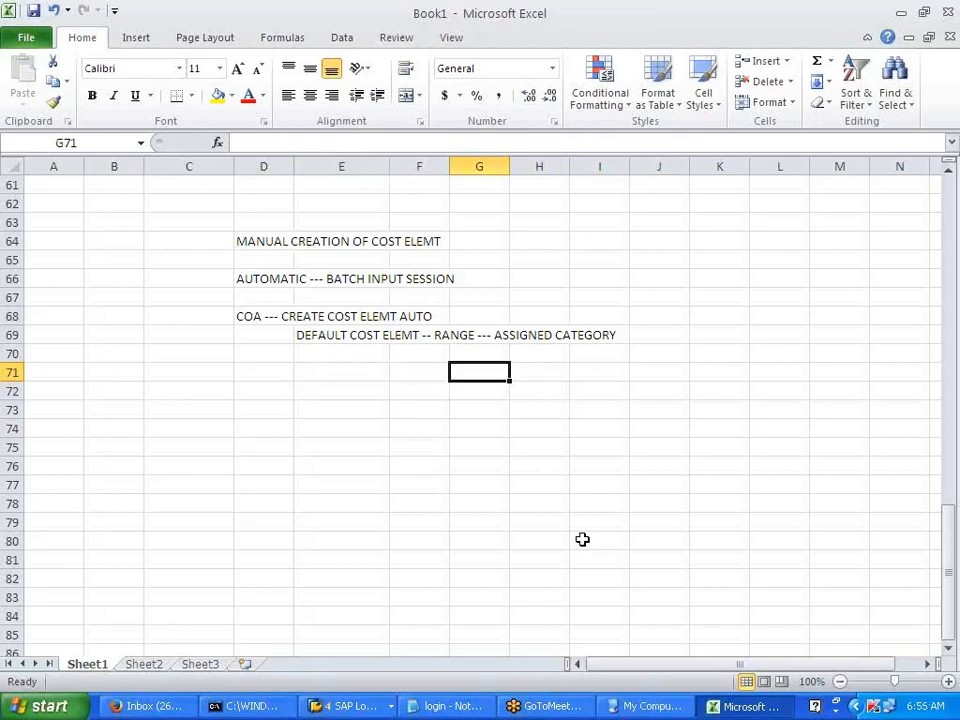
text(COS)
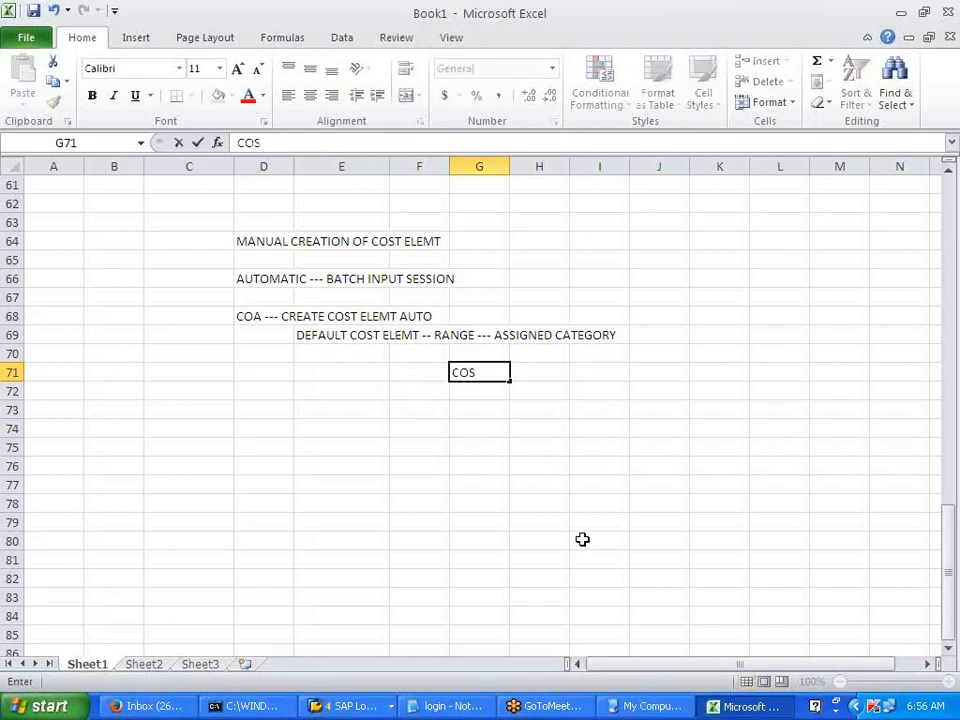
text(T ELEMENT CATEGOR)
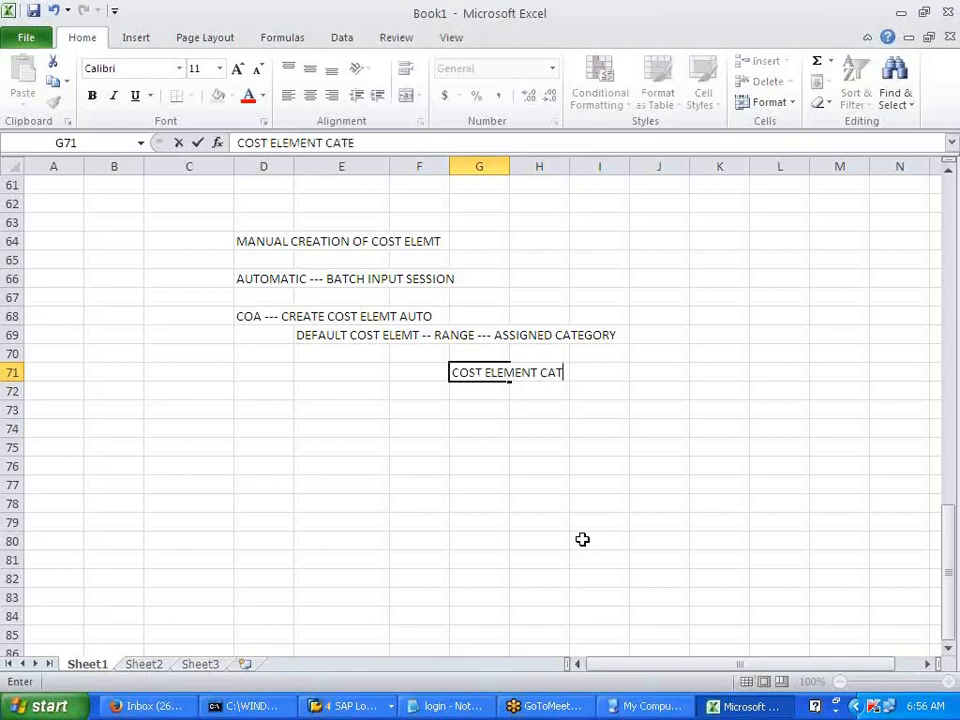
key(BackSpace)
key(BackSpace)
key(BackSpace)
key(BackSpace)
key(BackSpace)
key(BackSpace)
key(BackSpace)
text(STD H)
text(IP)
key(BackSpace)
text(ERA)
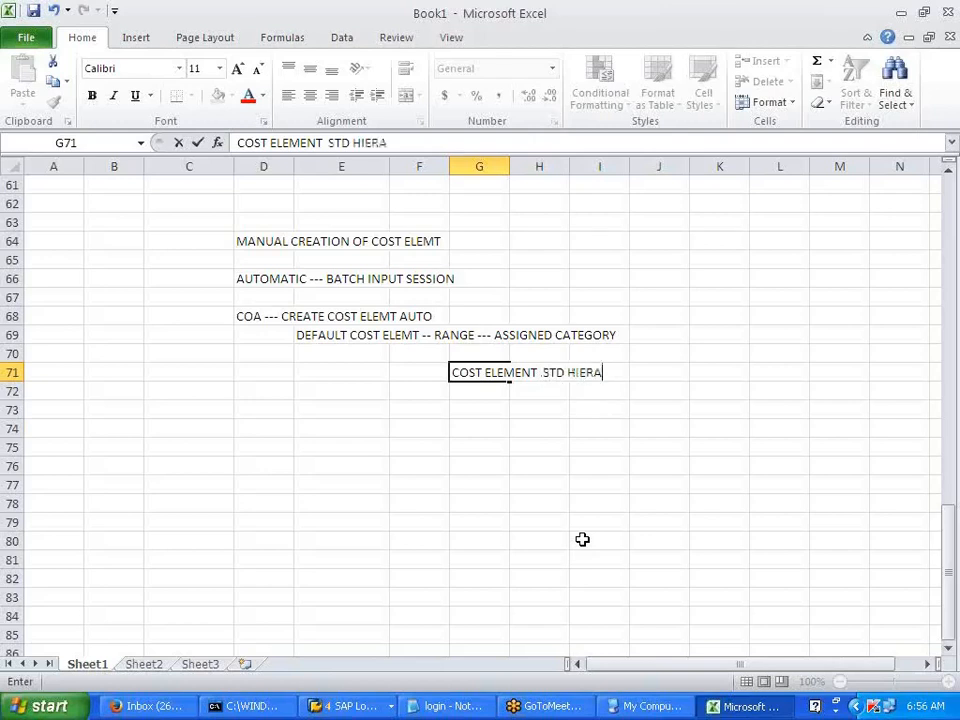
text(RCHY)
key(Return)
key(Return)
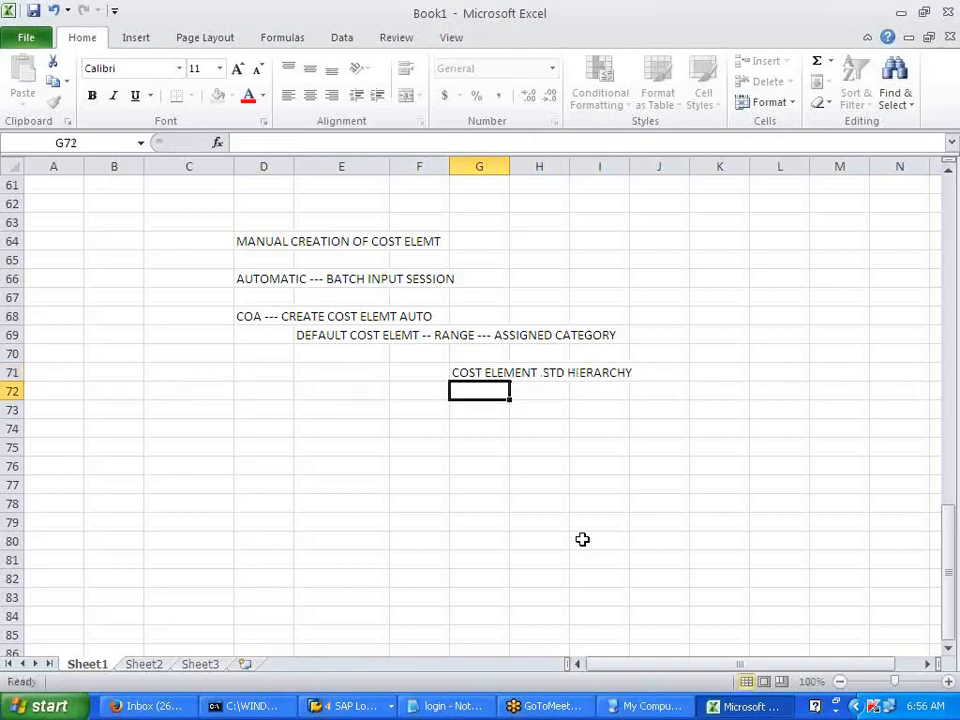
- Type 'GROUPING OF COST ELEMENT -- REPORTING/CONFIG' into cell G73
text(GROUG)
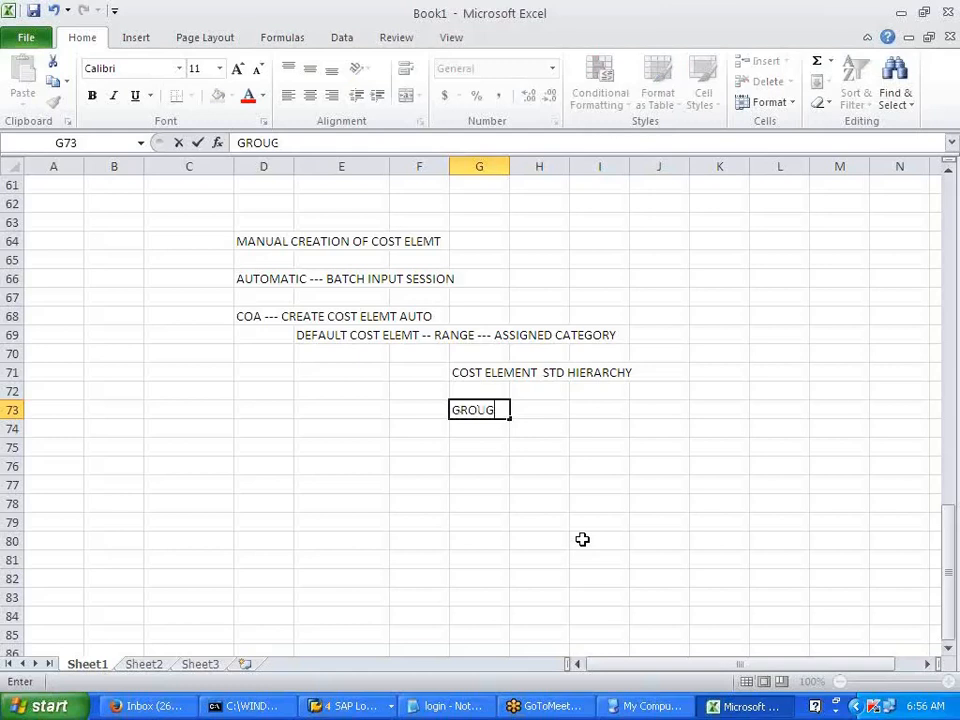
key(BackSpace)
text(PING OF)
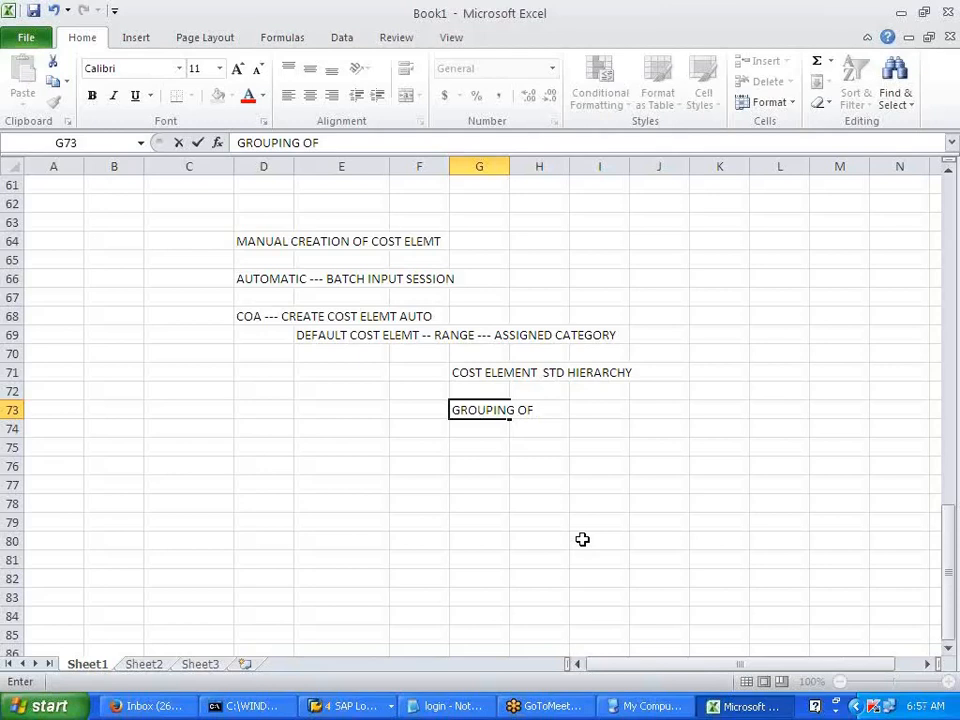
text(COST ELEMENT )
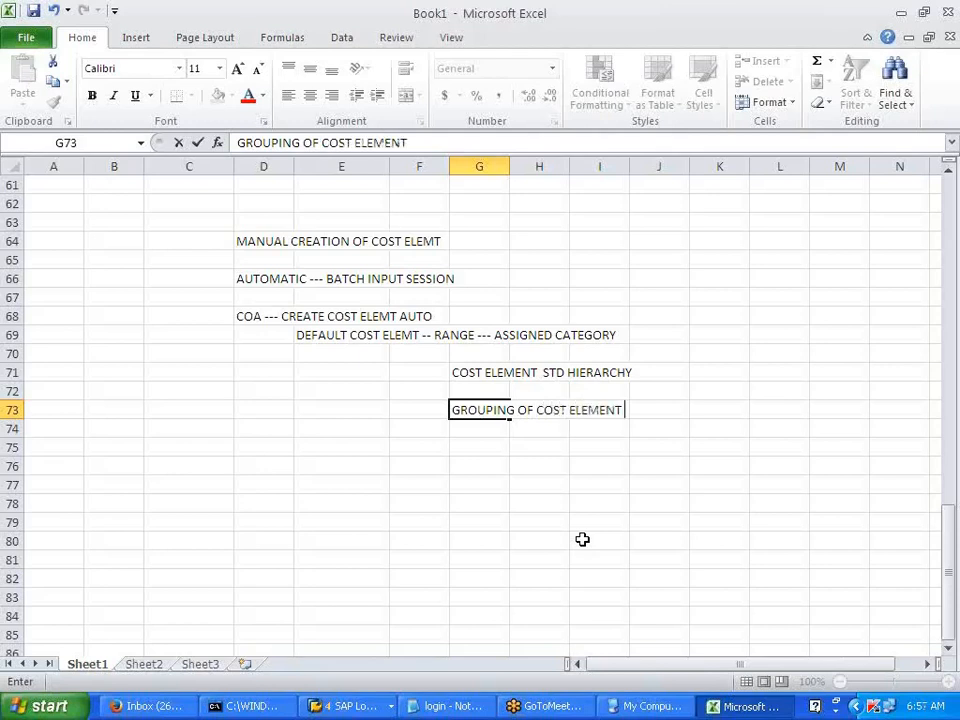
text(-- REPORTING/CONFIG)
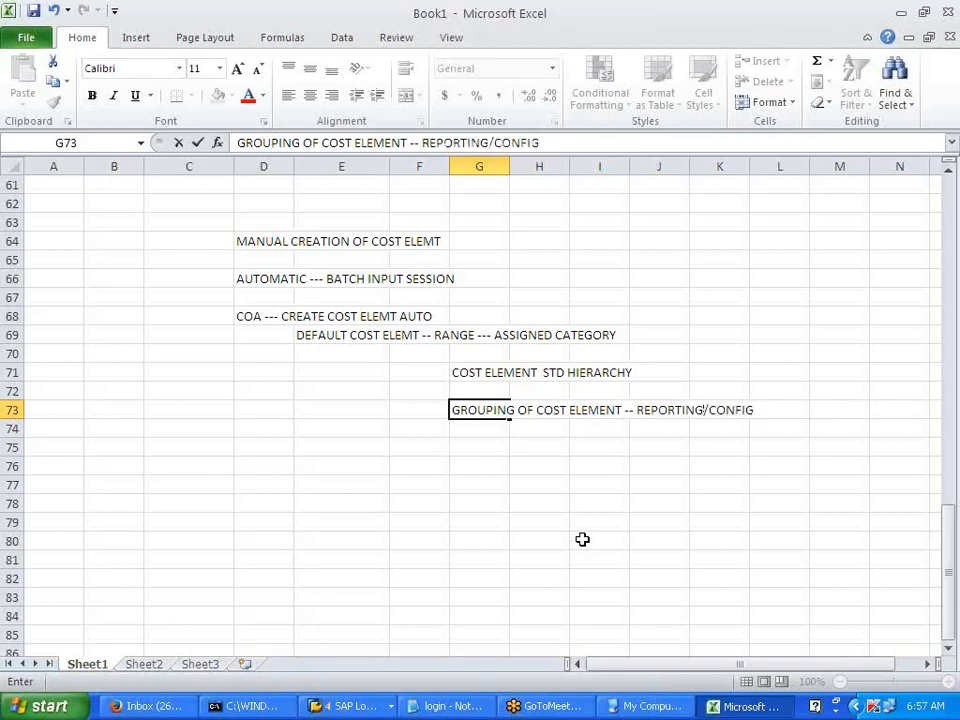
click(582, 539)
key(alt+Tab)
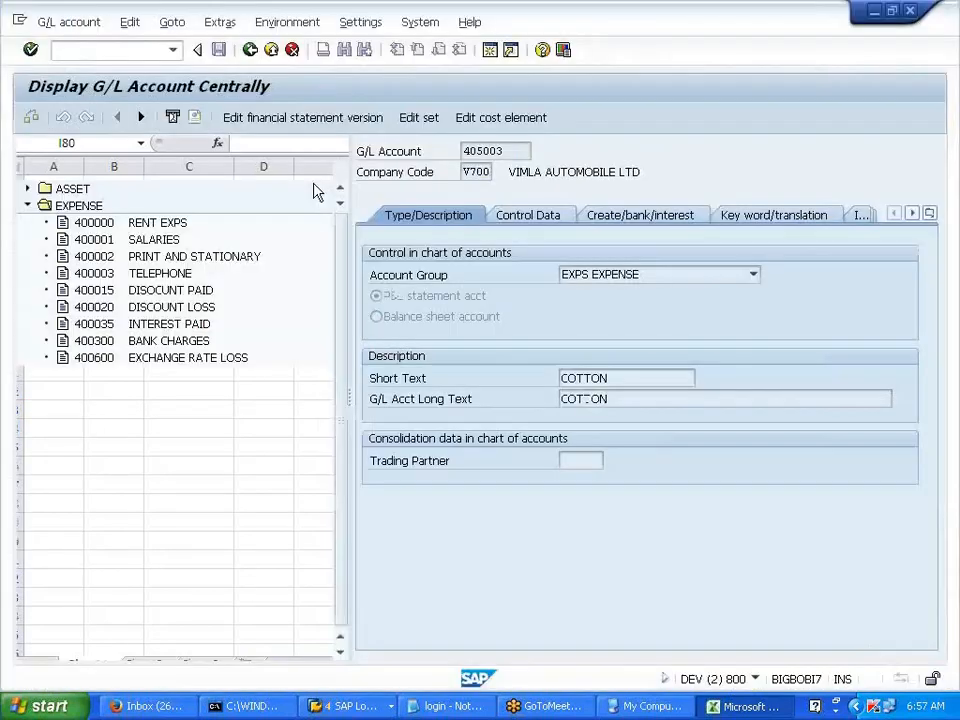
- Leave the advertisement account display and bring the IMG customizing window forward
click(352, 706)
click(392, 654)
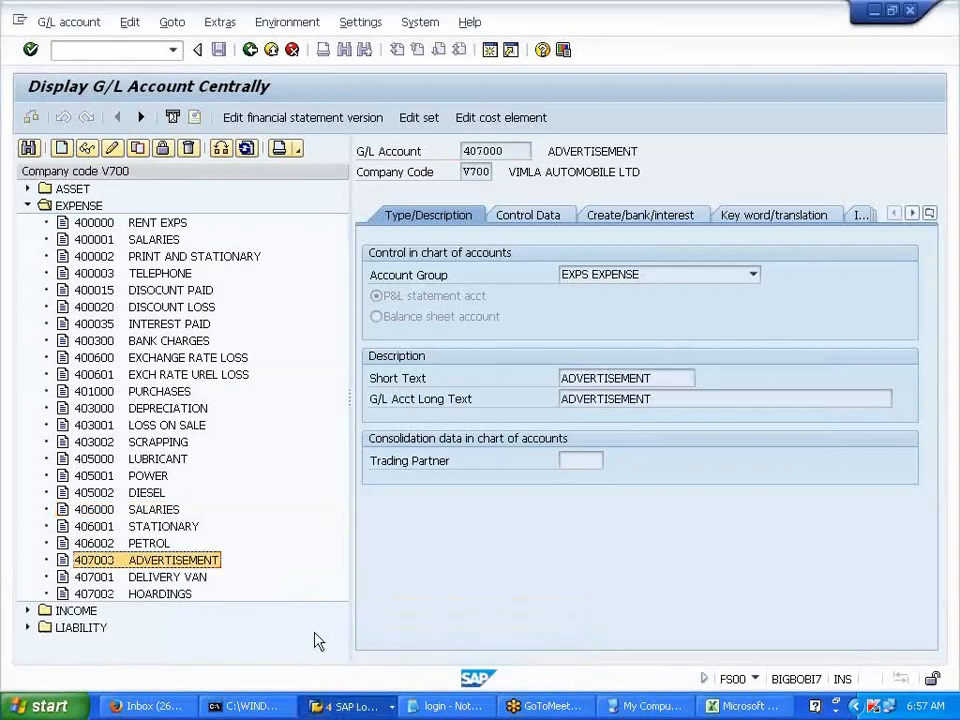
click(252, 56)
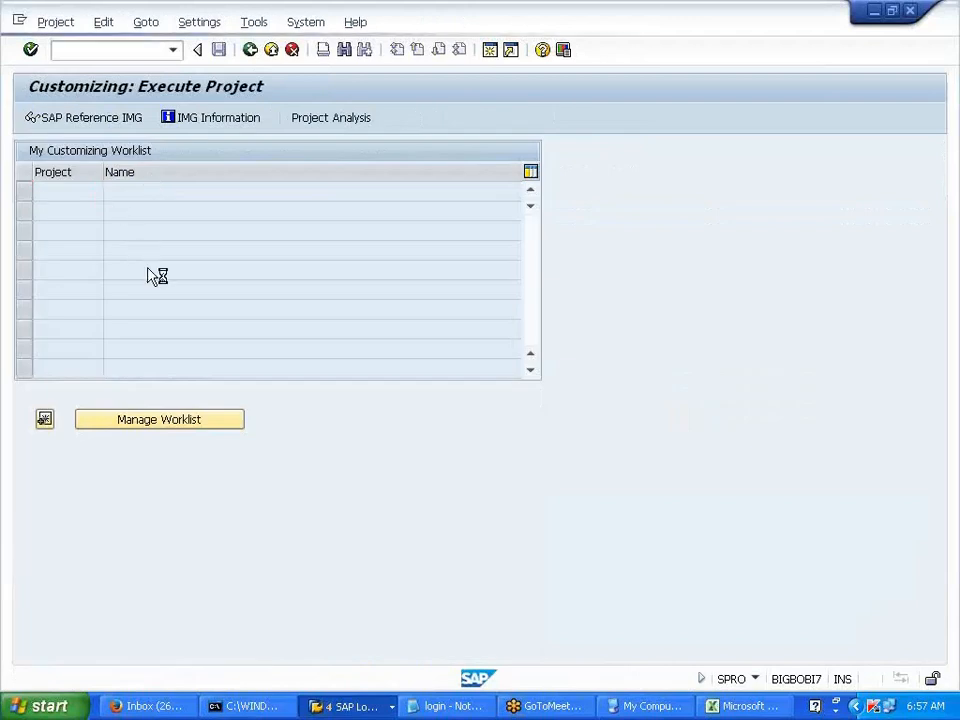
click(372, 709)
click(370, 632)
click(361, 707)
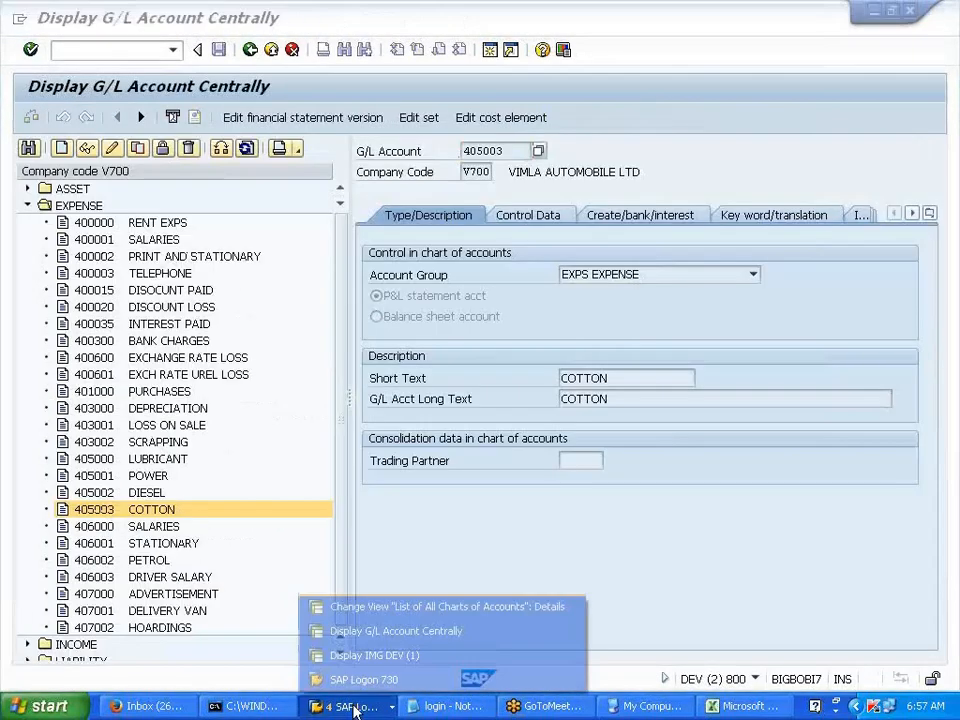
click(352, 657)
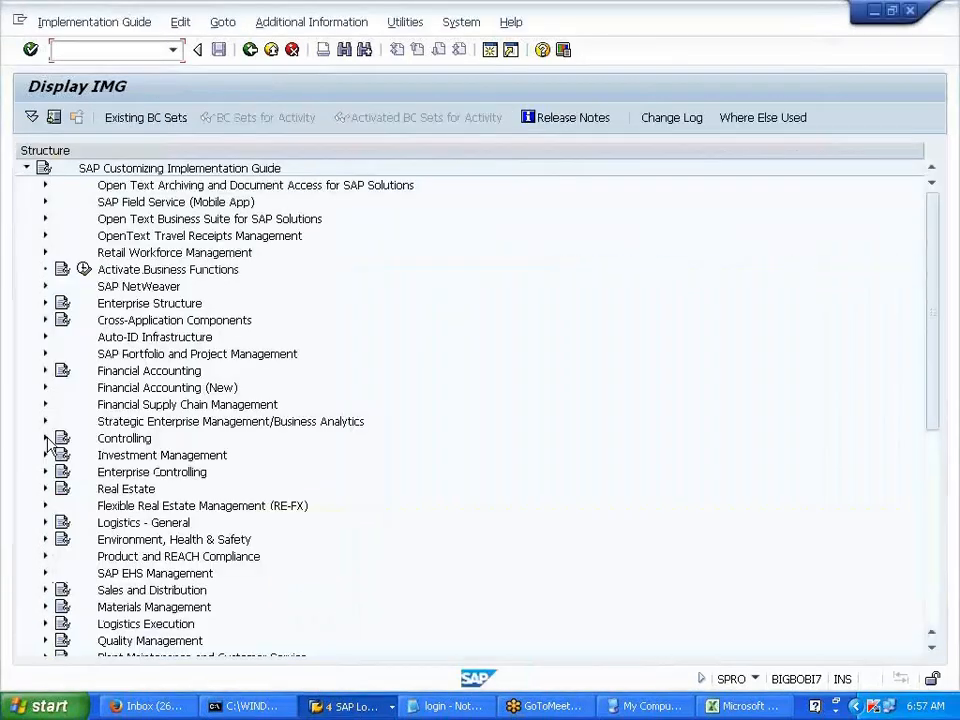
- Expand Controlling > Cost Element Accounting > Master Data > Cost Elements and run Create Cost Element Groups
click(45, 438)
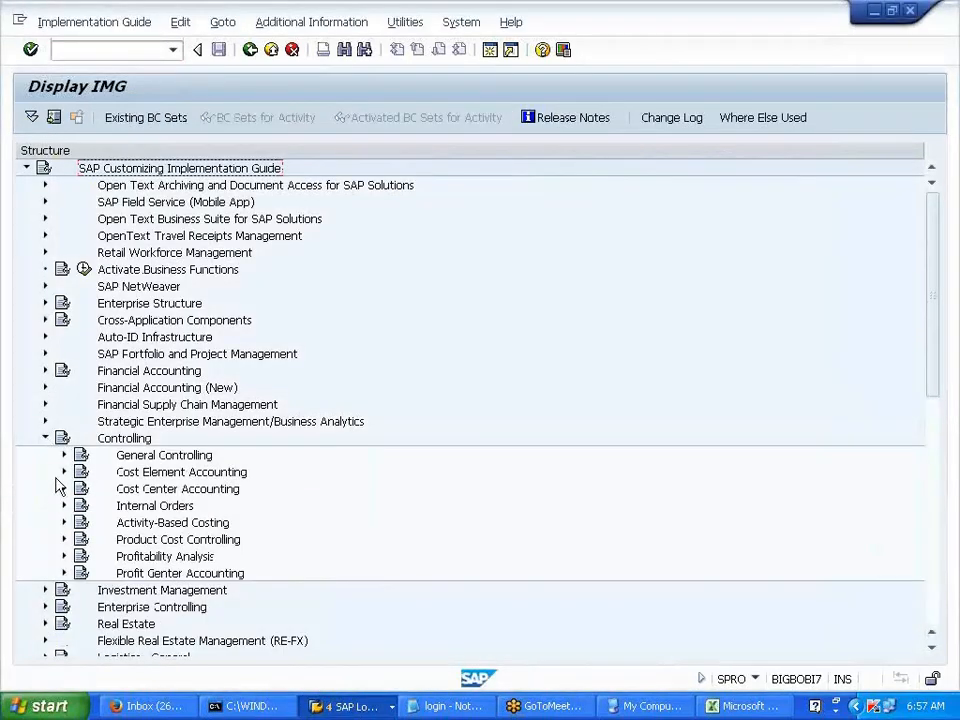
click(62, 473)
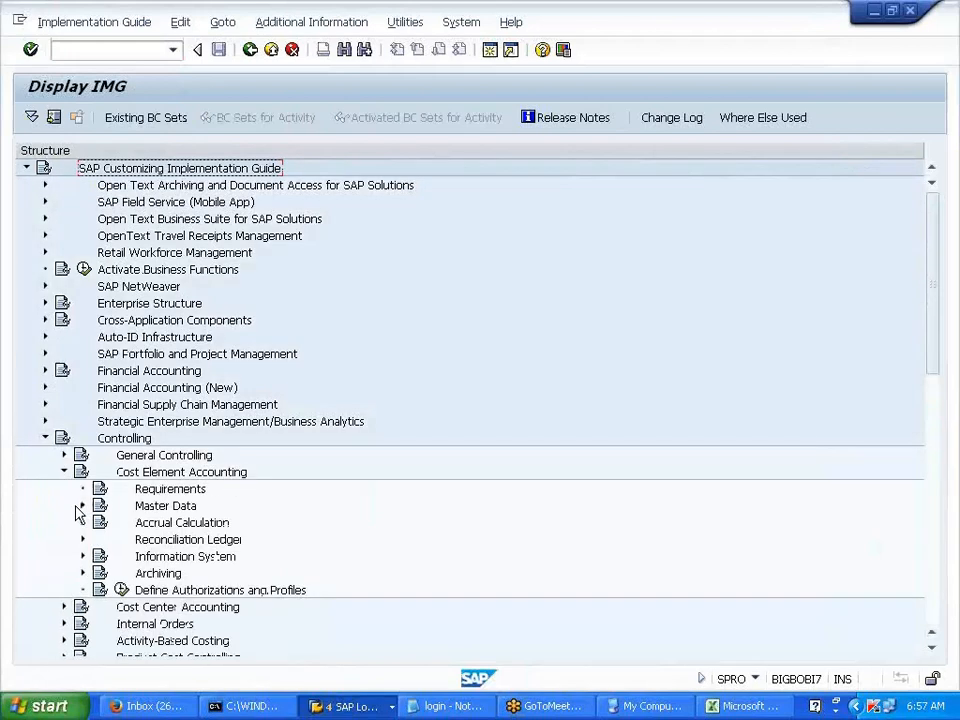
click(82, 506)
click(100, 522)
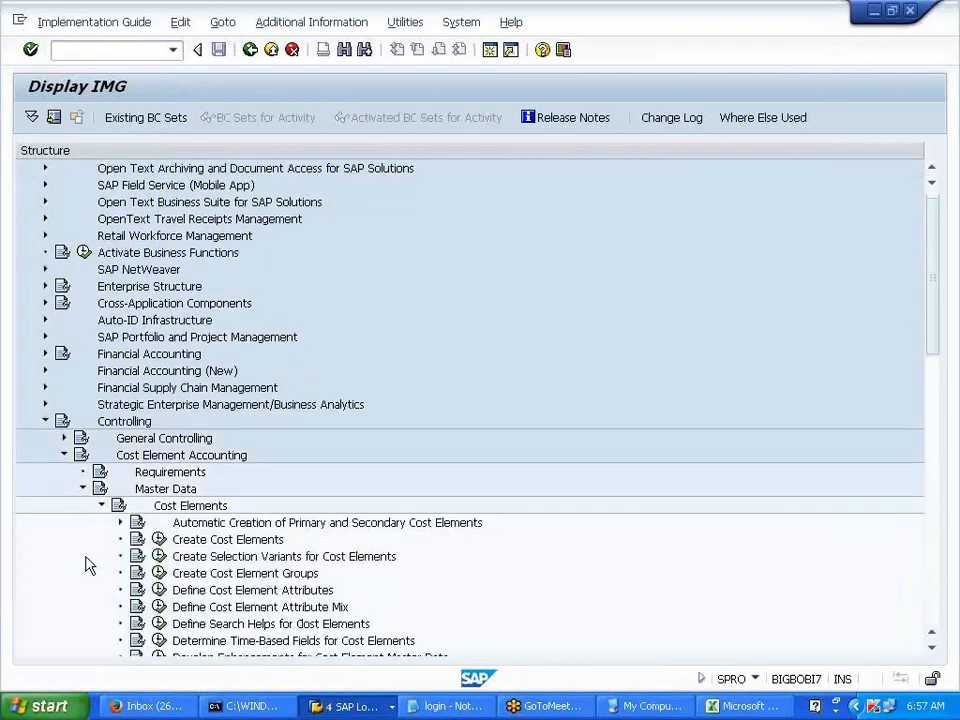
click(262, 540)
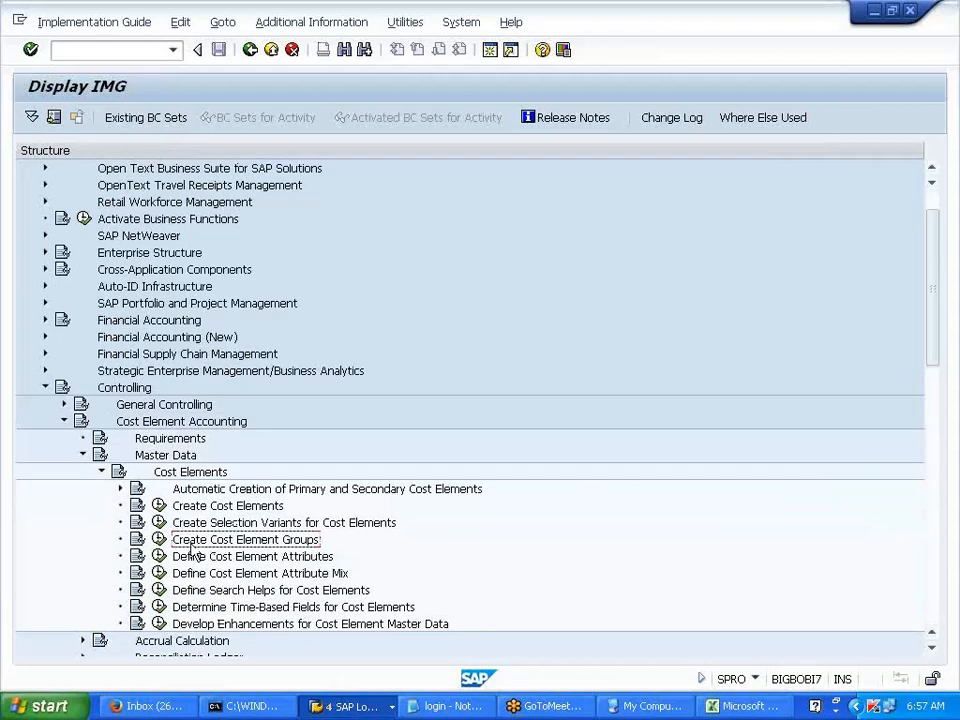
click(162, 540)
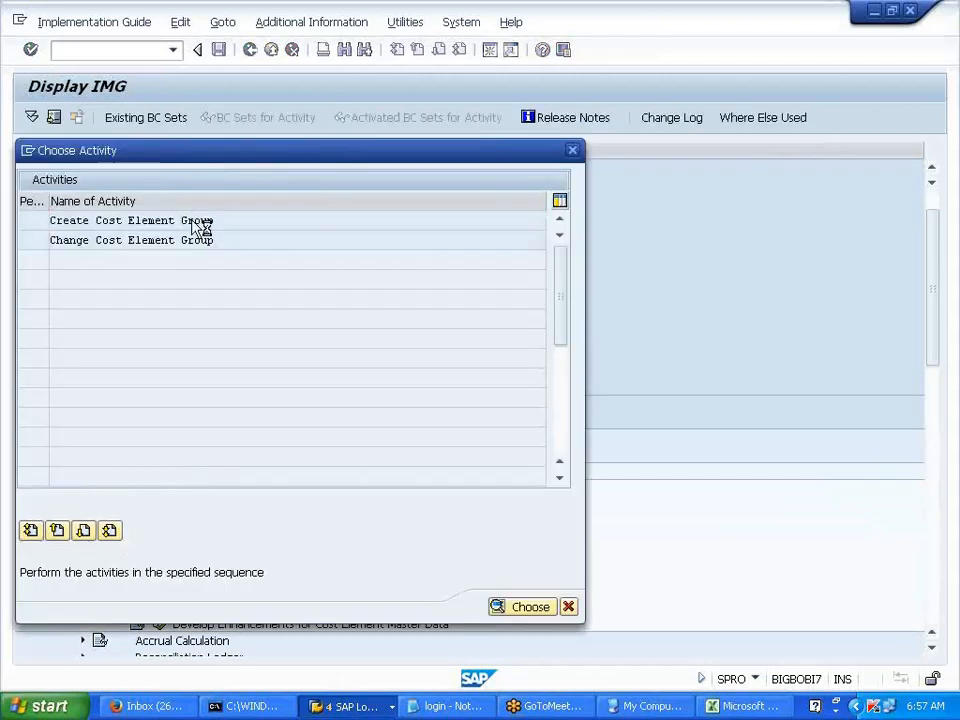
- Start a new cost element group CEGRPV700 described 'COST ELEMENT GPO FOR V700'
double_click(198, 222)
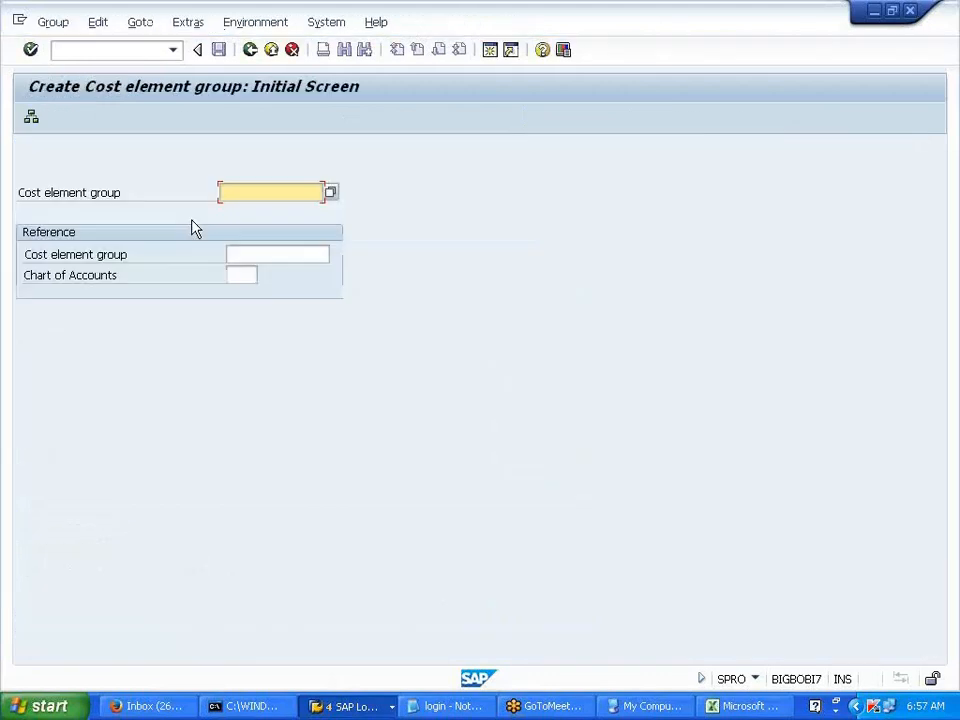
text(CELMT)
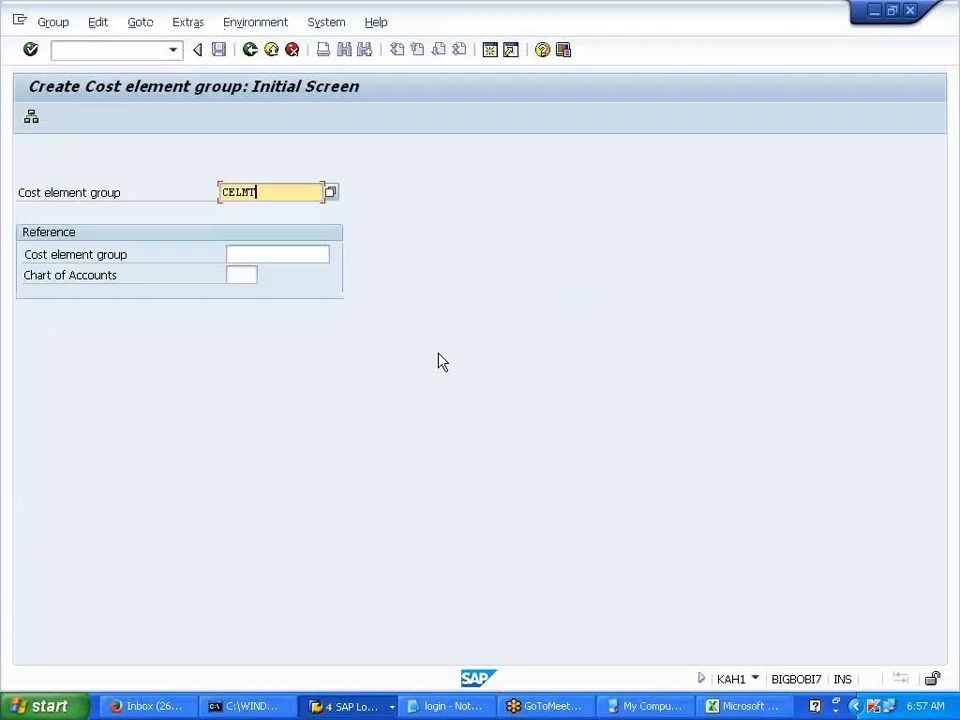
key(BackSpace)
key(BackSpace)
key(BackSpace)
text(_GR)
key(BackSpace)
key(BackSpace)
key(BackSpace)
text(GRPV700)
key(Return)
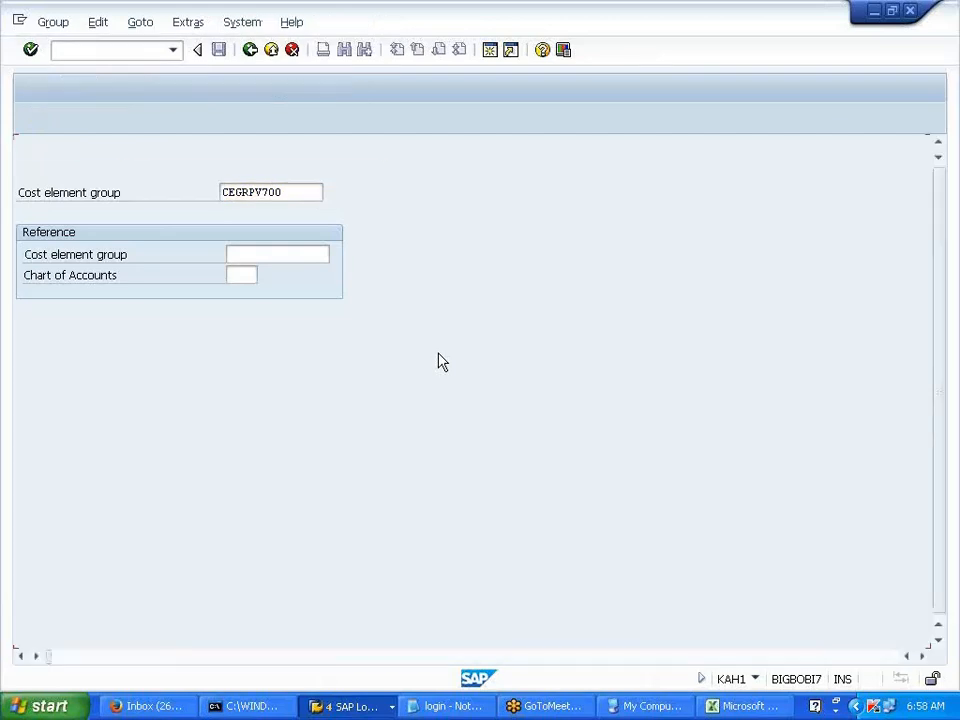
text(COST ELEMTN)
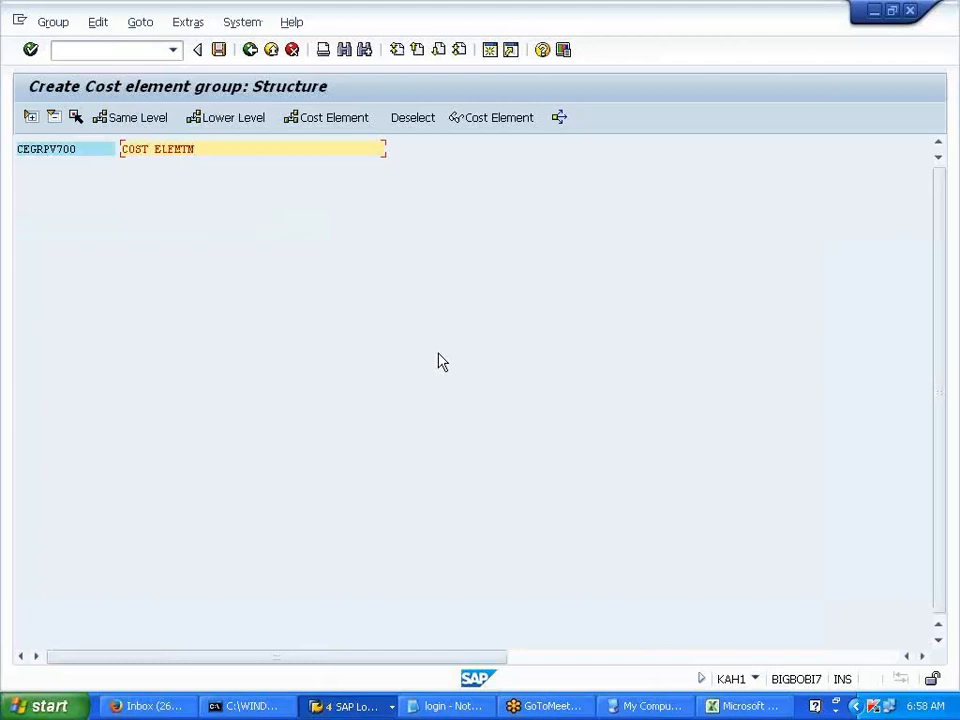
key(BackSpace)
key(BackSpace)
key(BackSpace)
text(MENT GPO FOR V700)
- Add nodes 1000 PRIMARY COST ELEMENT and 2000 SECONDARY COST ELEMENT under CEGRPV700
click(56, 160)
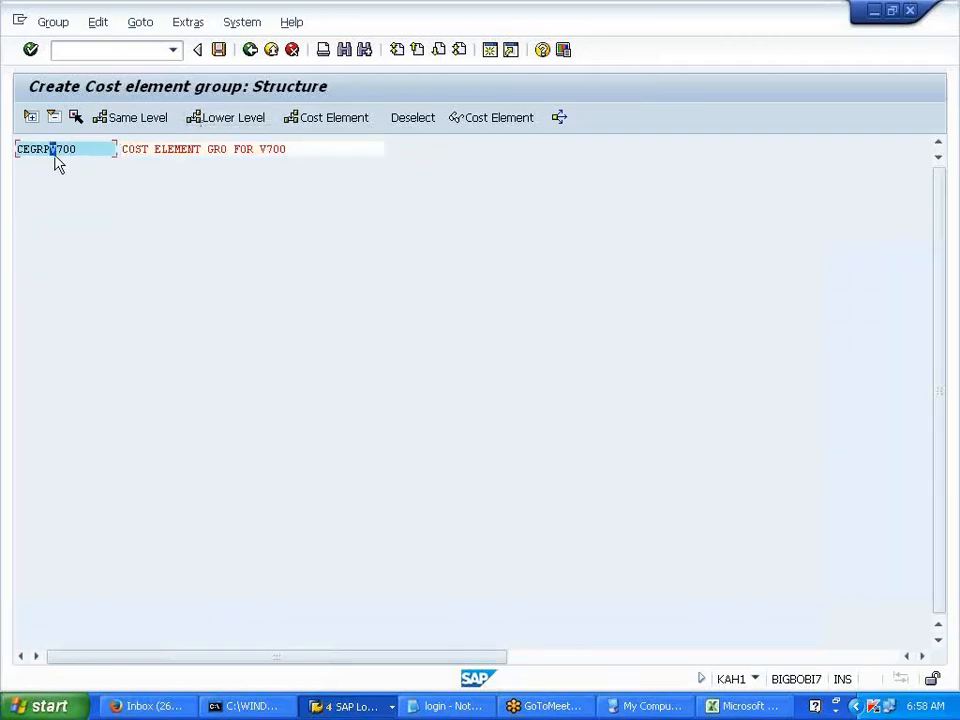
click(209, 124)
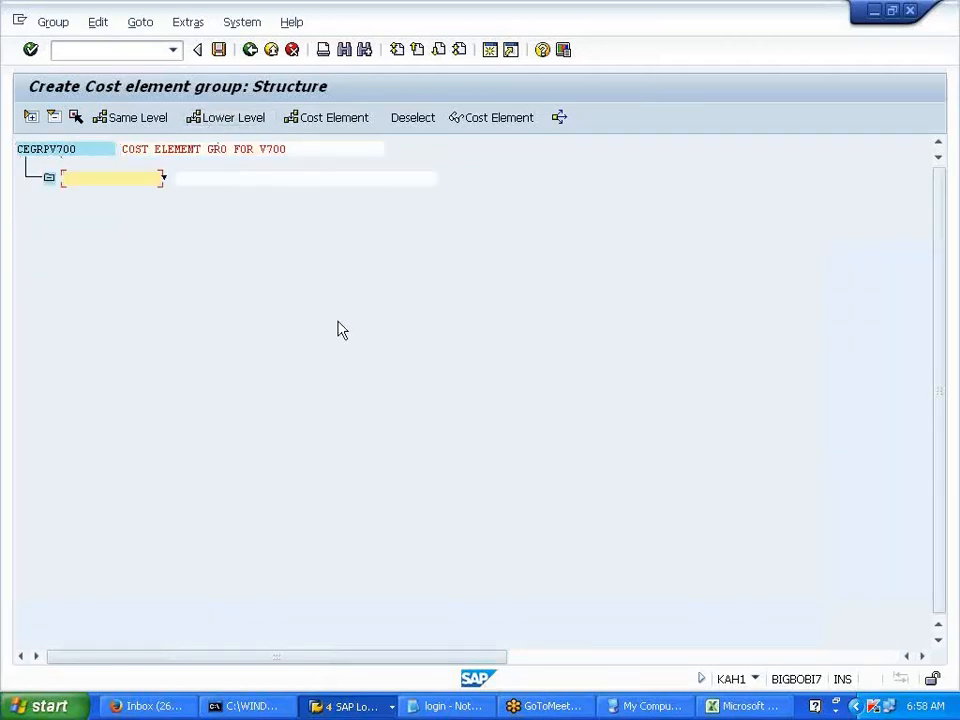
text(1000)
key(Tab)
text(PRIMARY COST ELEMENT)
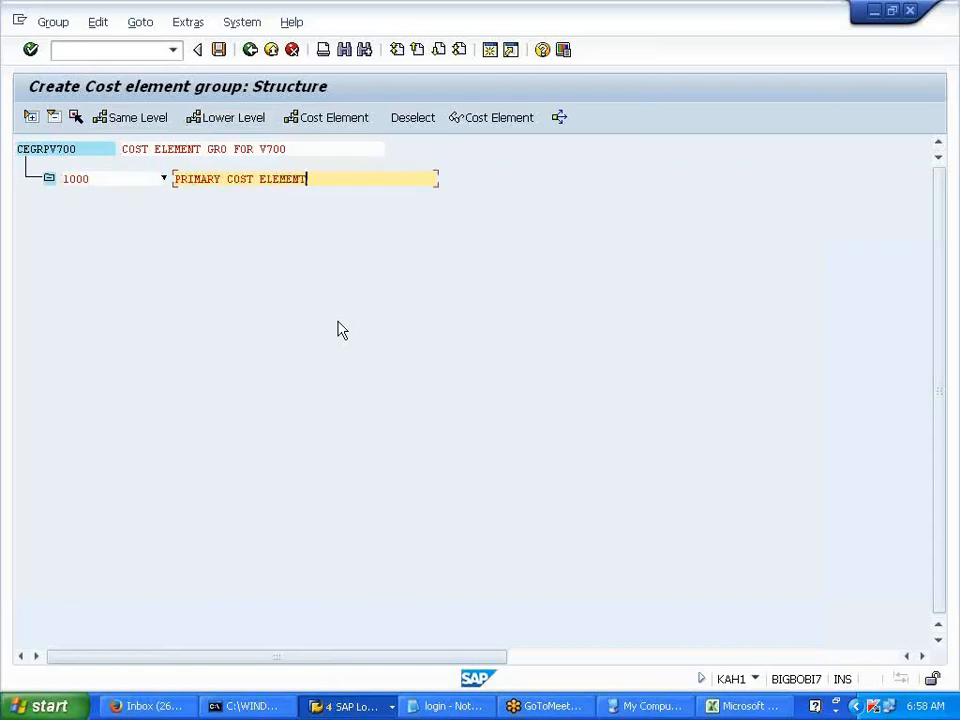
click(91, 179)
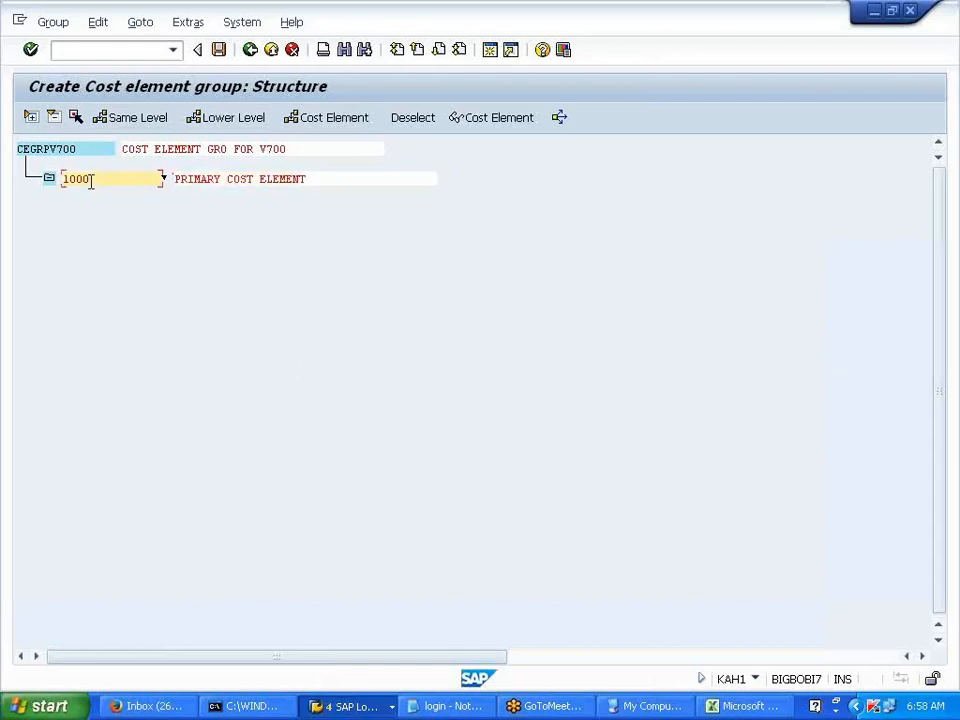
click(138, 118)
text(2000)
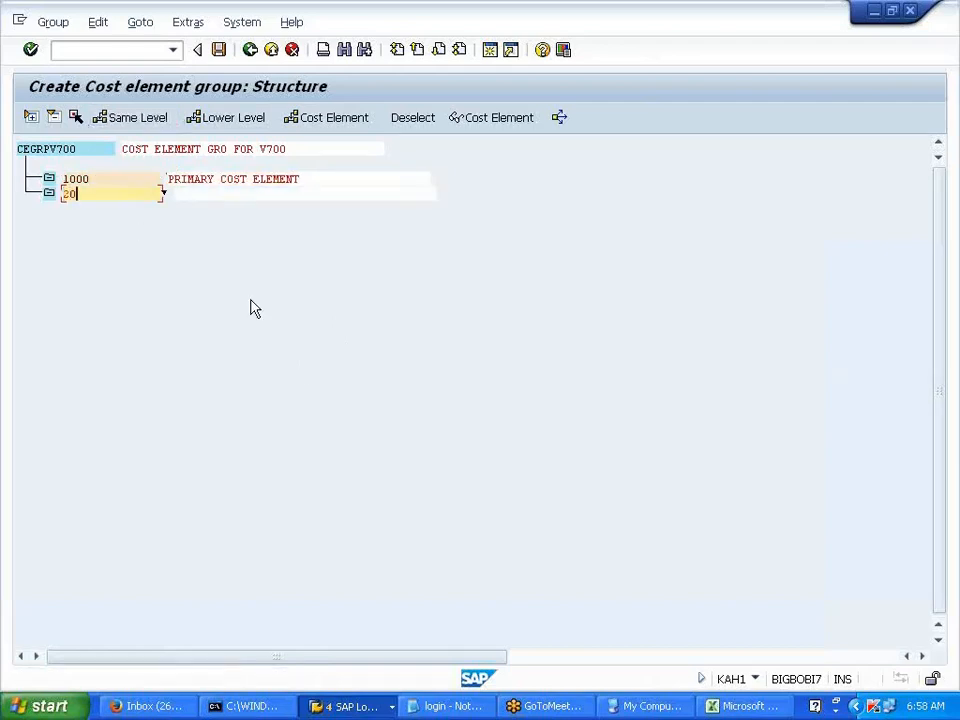
key(Tab)
text(SE)
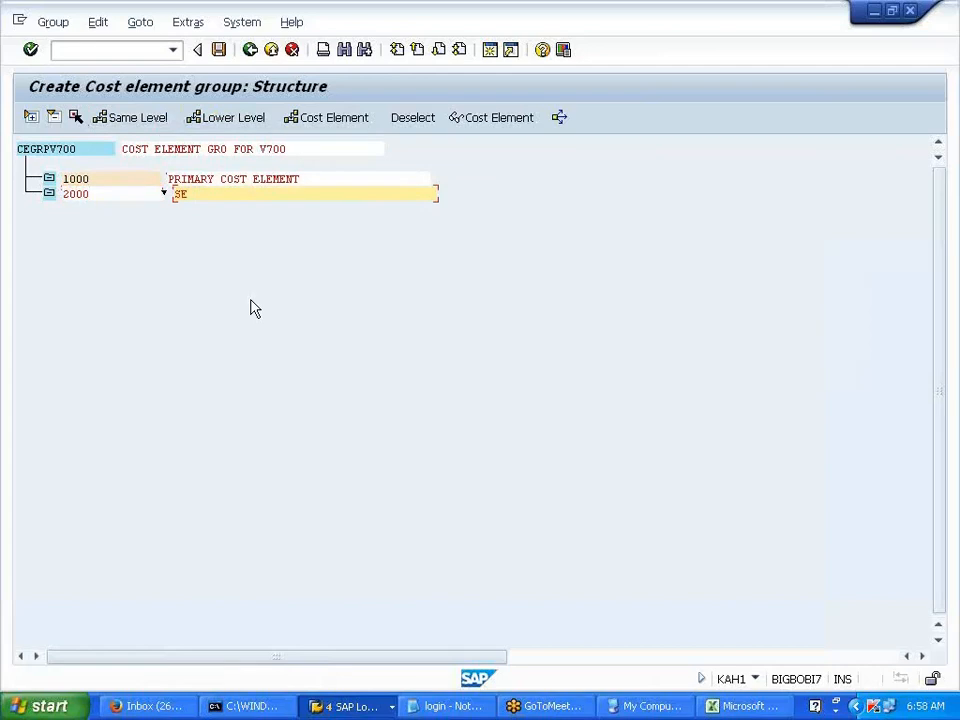
text(CONDARY COST ELEMENT)
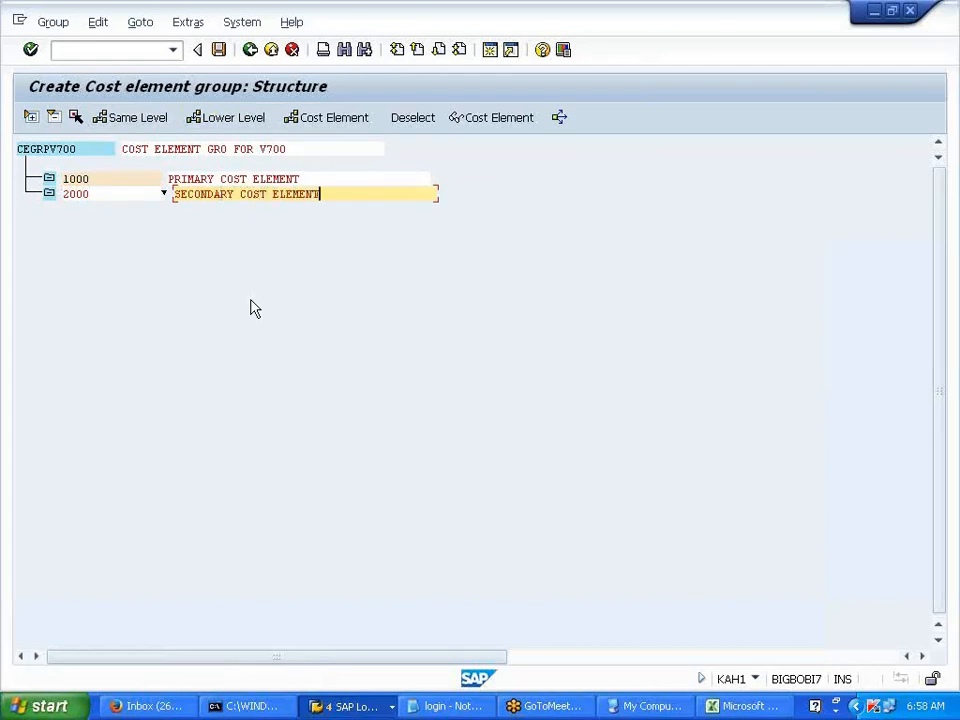
- Add PRD EXPS, ADMIN EXPS and SELLING EXPS nodes (PRD, ADM, SELL) under node 1000
click(92, 179)
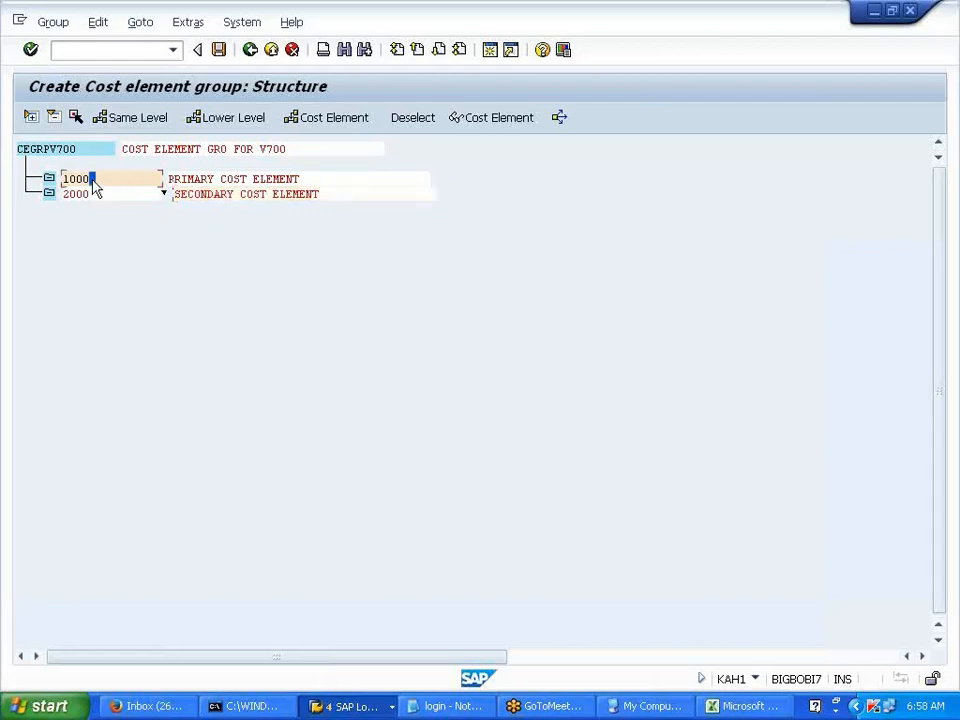
click(213, 133)
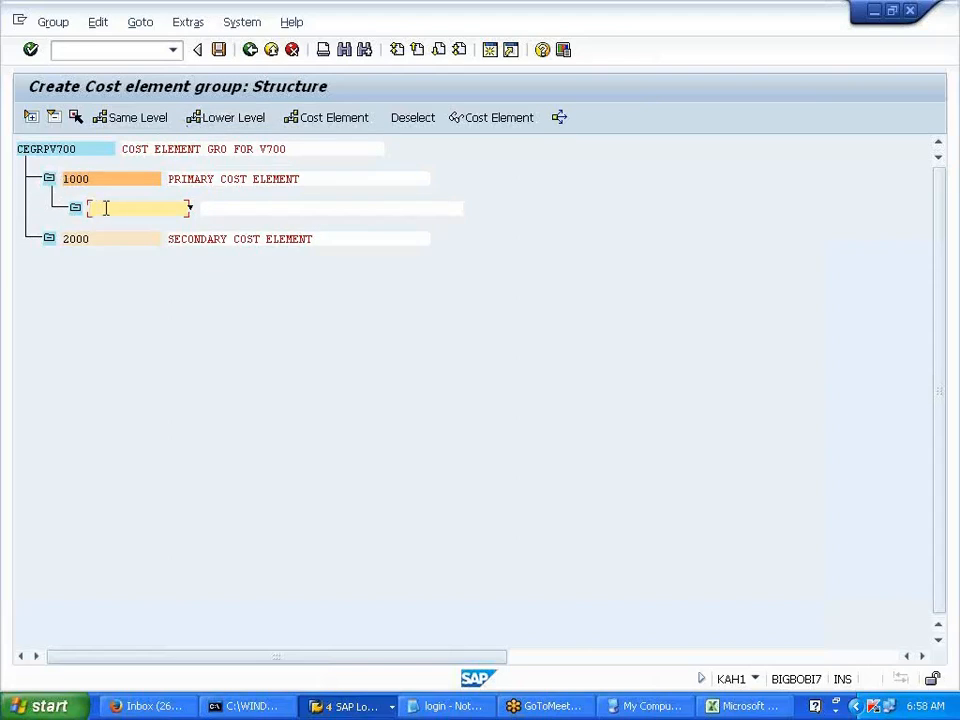
text(PRD)
key(Tab)
text(PRD EXPS)
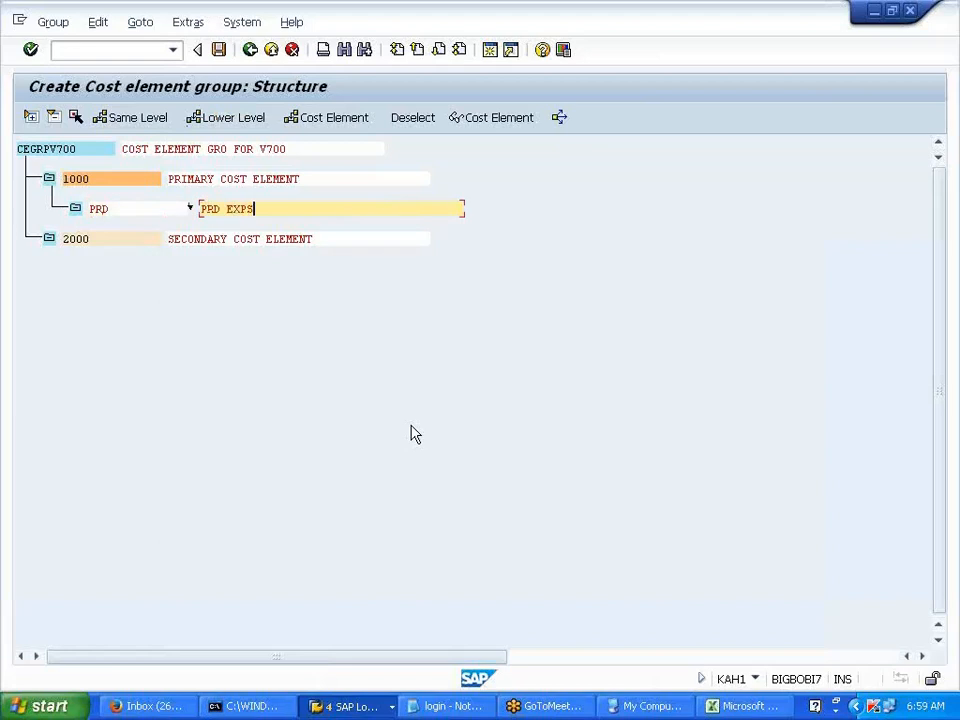
click(126, 210)
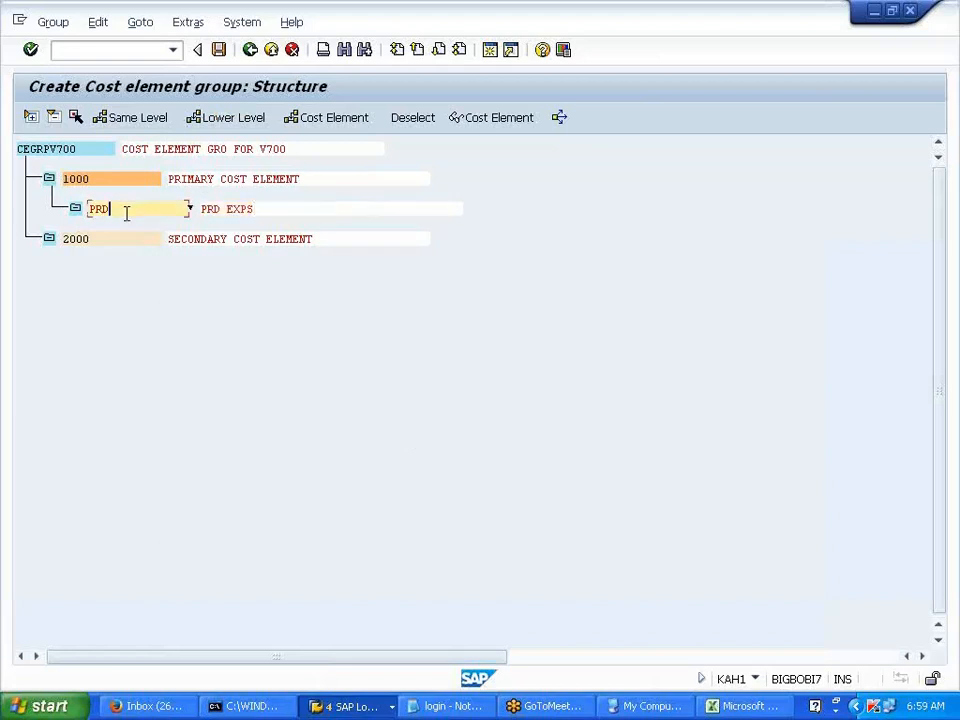
click(135, 118)
text(ADM)
key(Tab)
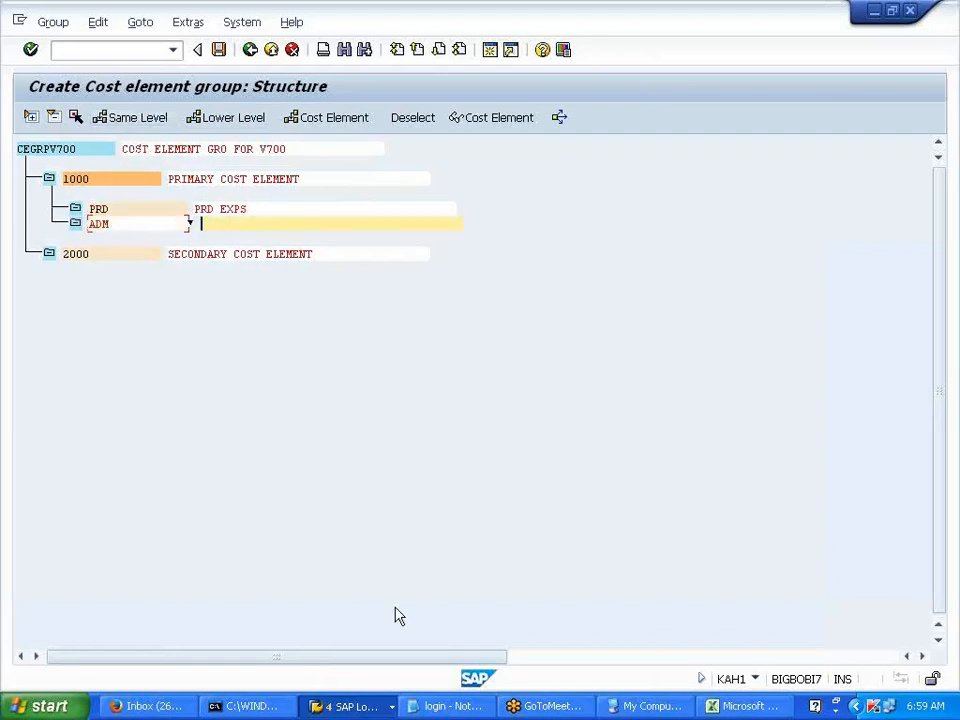
text(ADMIN EXPS)
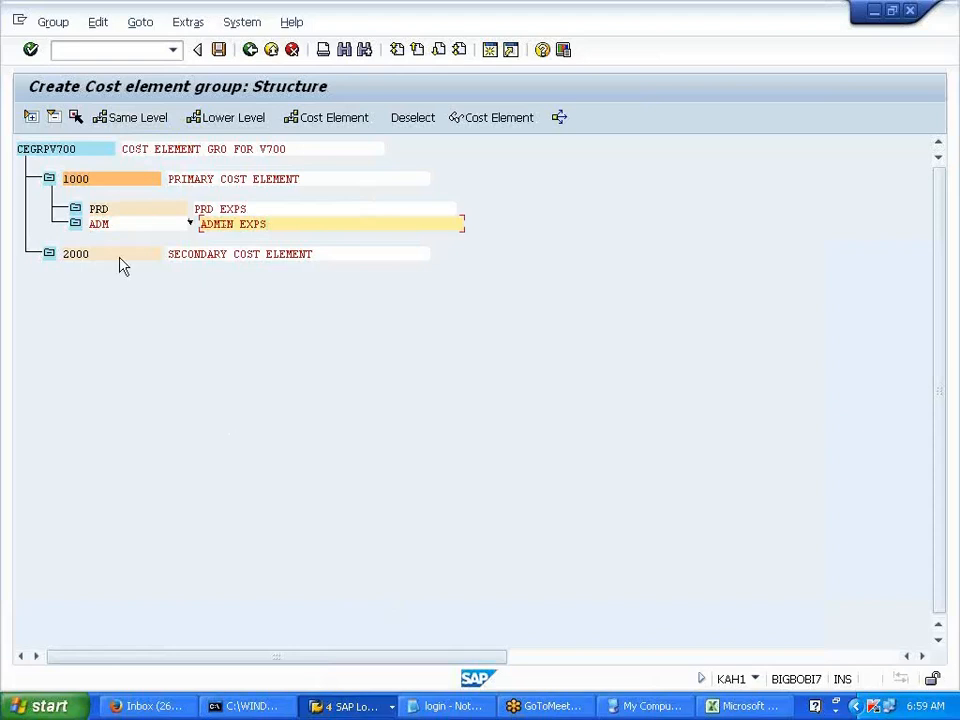
click(112, 223)
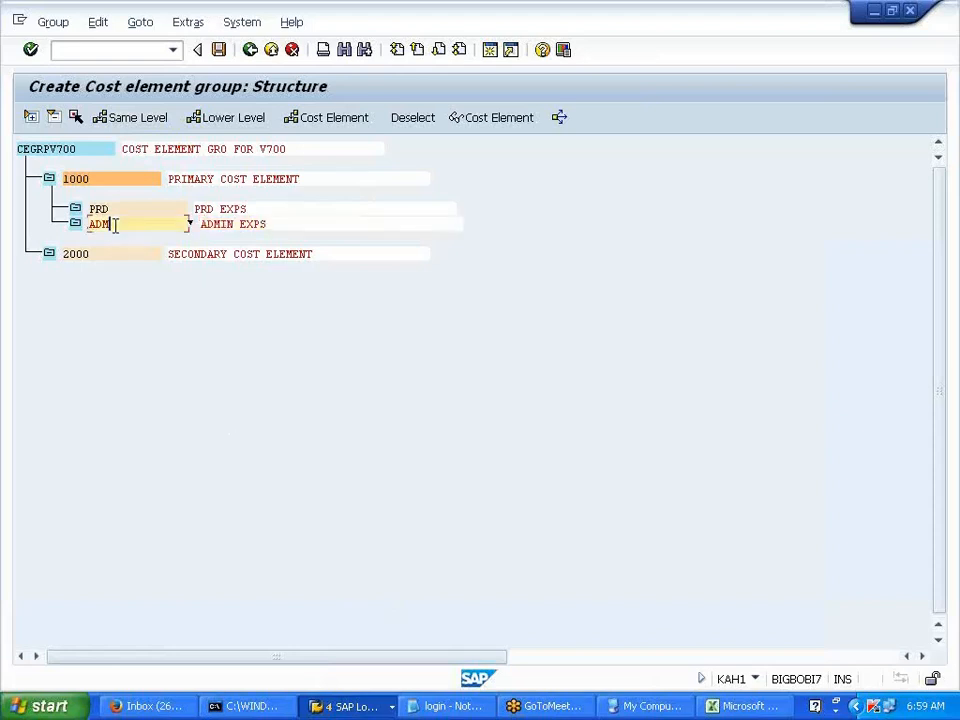
click(131, 118)
text(SE)
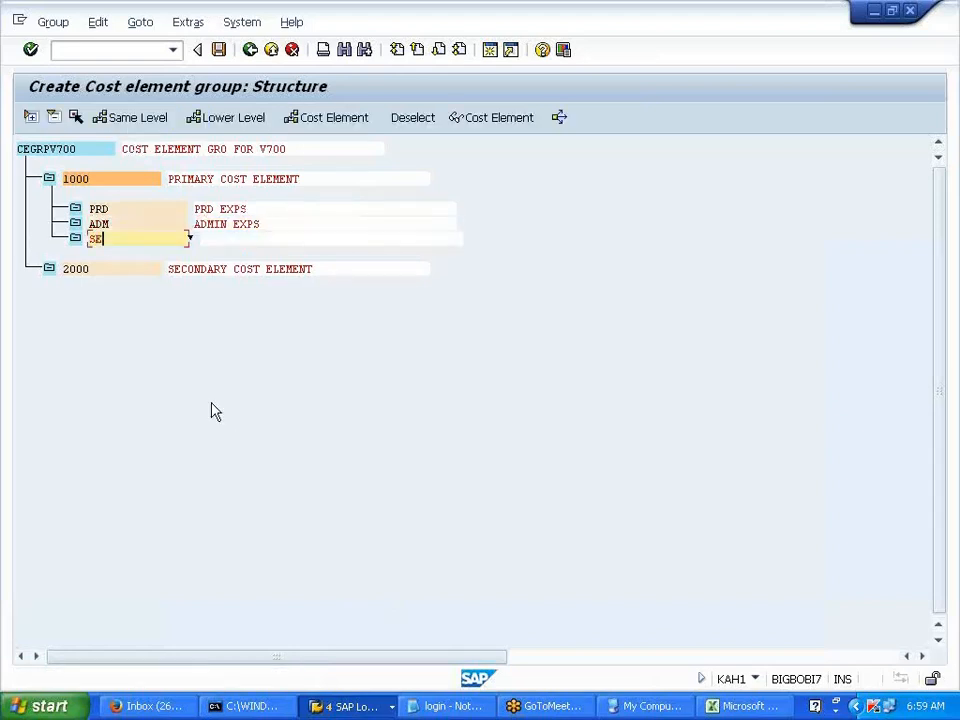
text(LL)
key(Tab)
text(SEL)
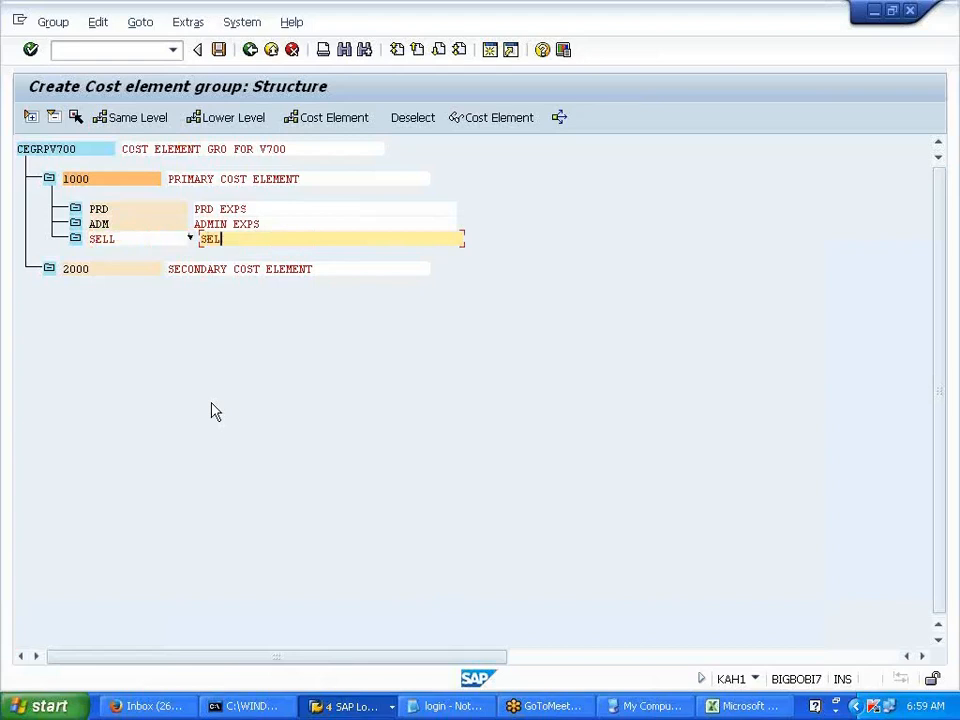
text(LING EXPS)
- Assign the cost element range 405000–405999 to the PRD node
click(99, 209)
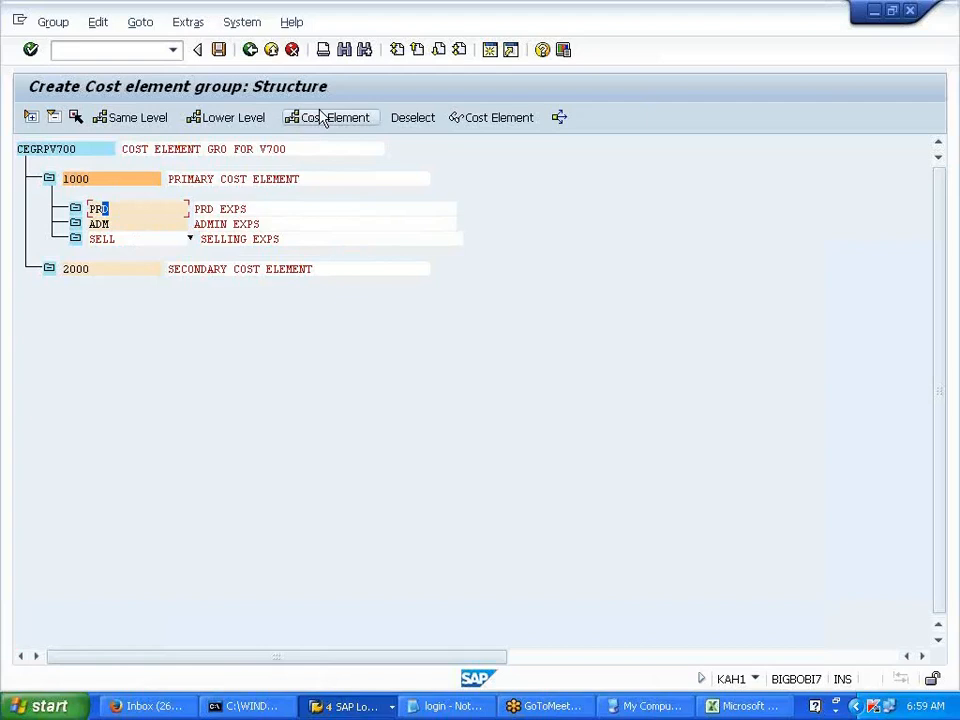
text(405000)
key(Tab)
text(405999)
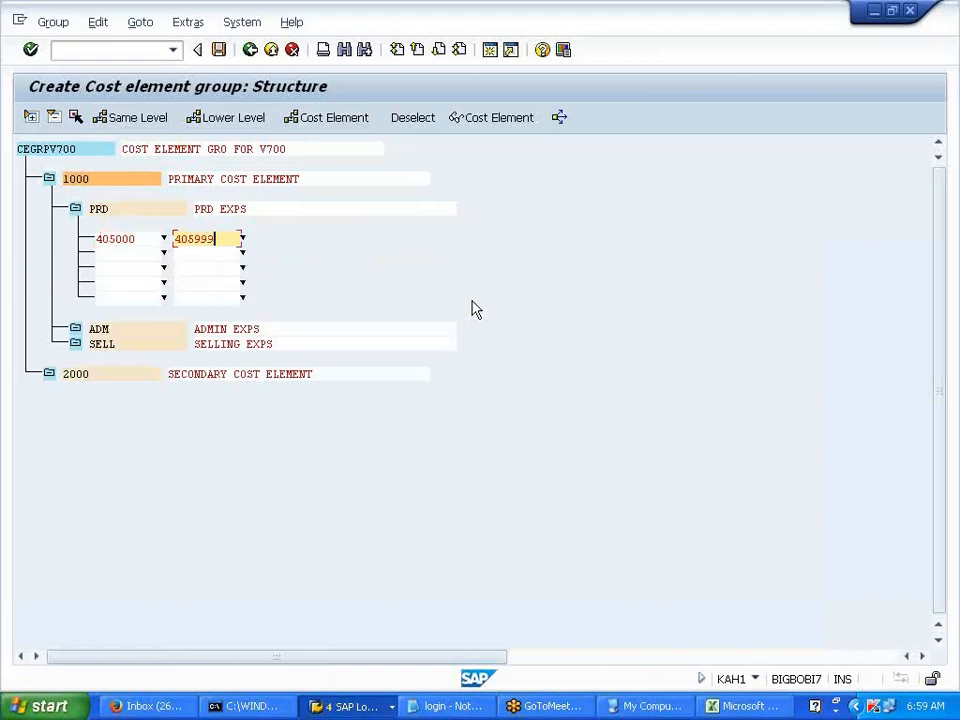
key(Return)
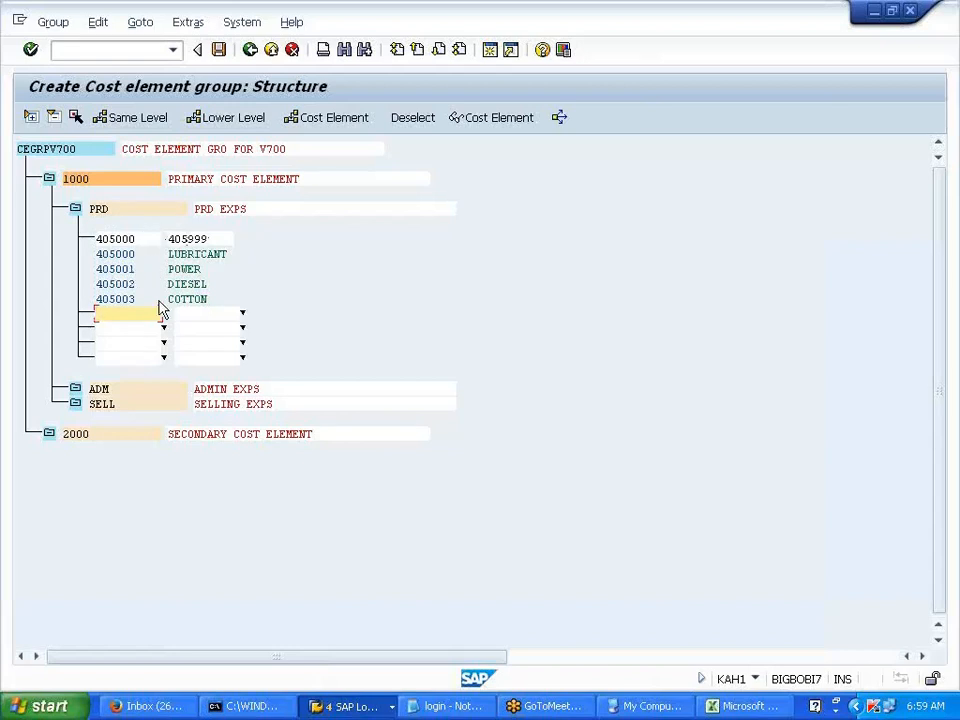
- Assign ranges 406000–406999 to ADM and 407000–407999 to SELL
click(111, 390)
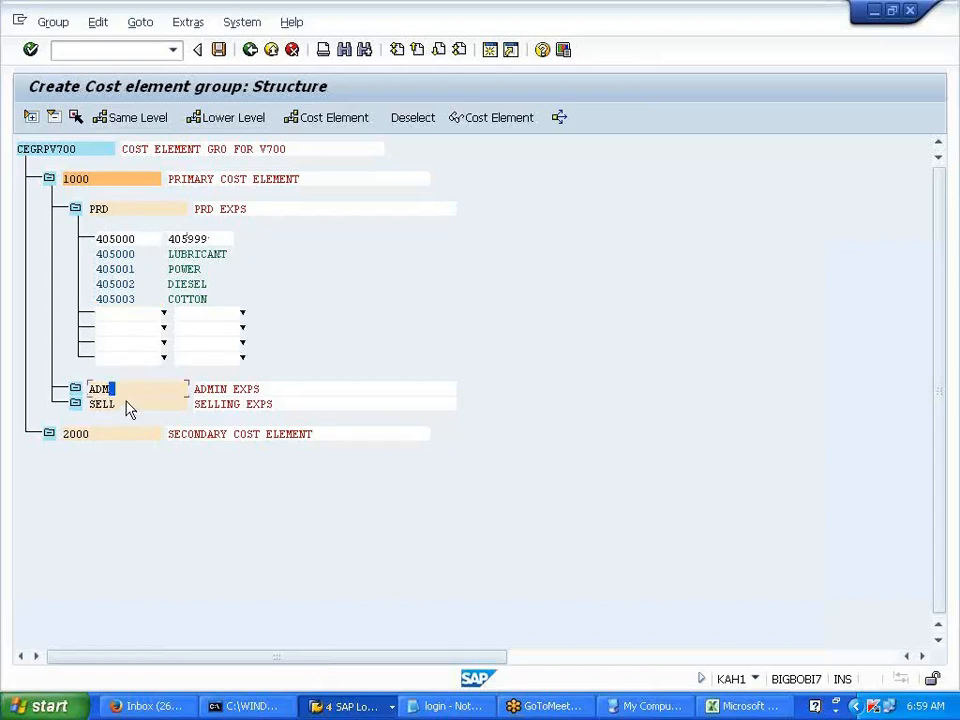
click(305, 122)
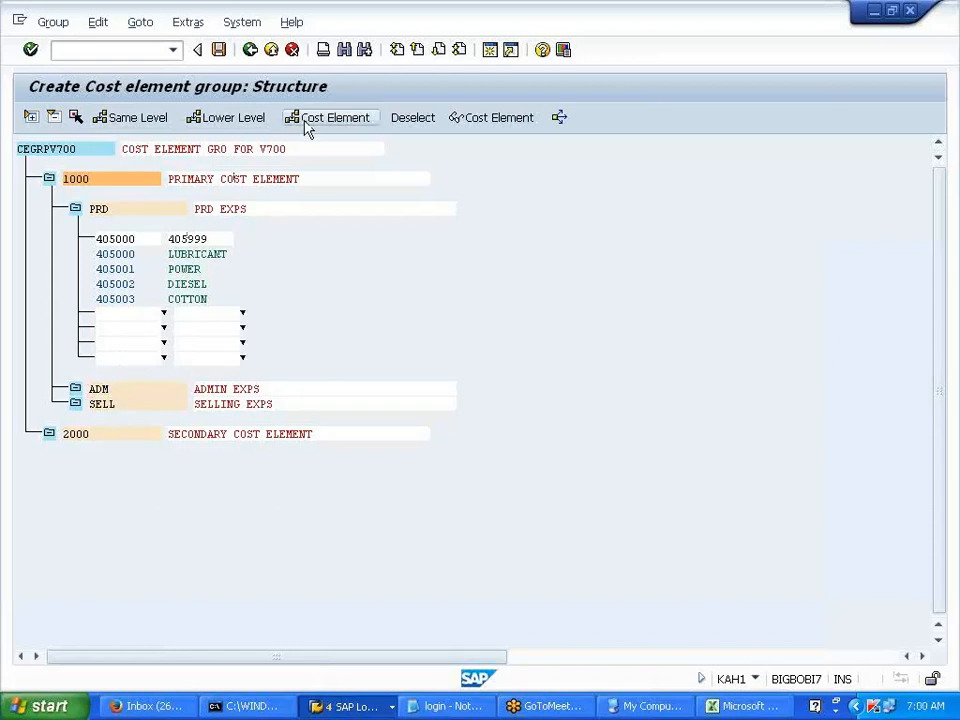
text(406000)
key(Tab)
text(40)
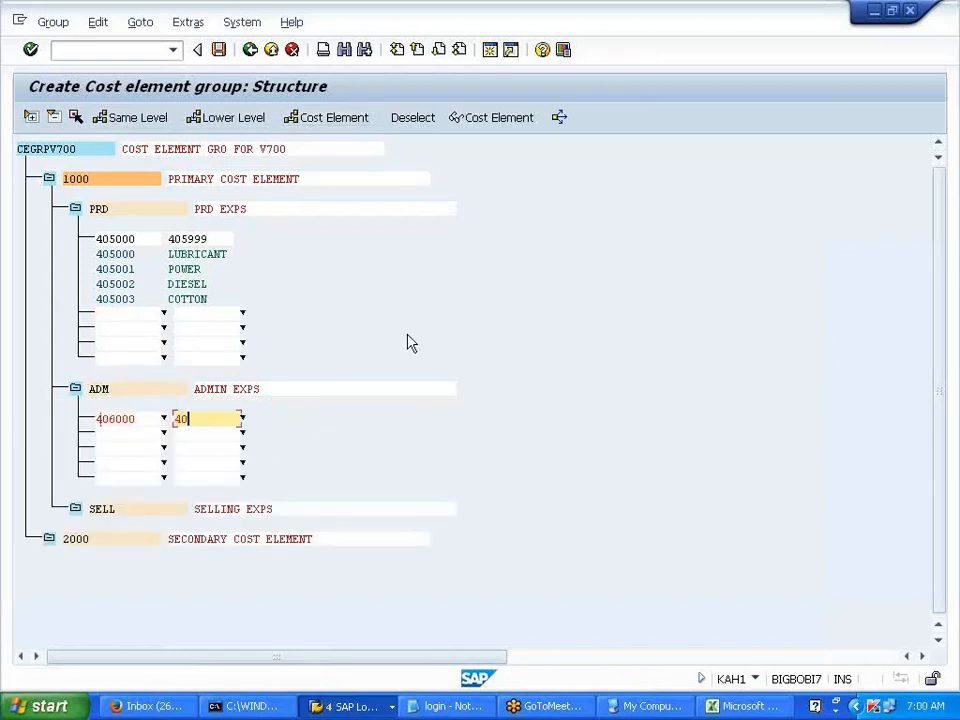
text(6999)
key(Return)
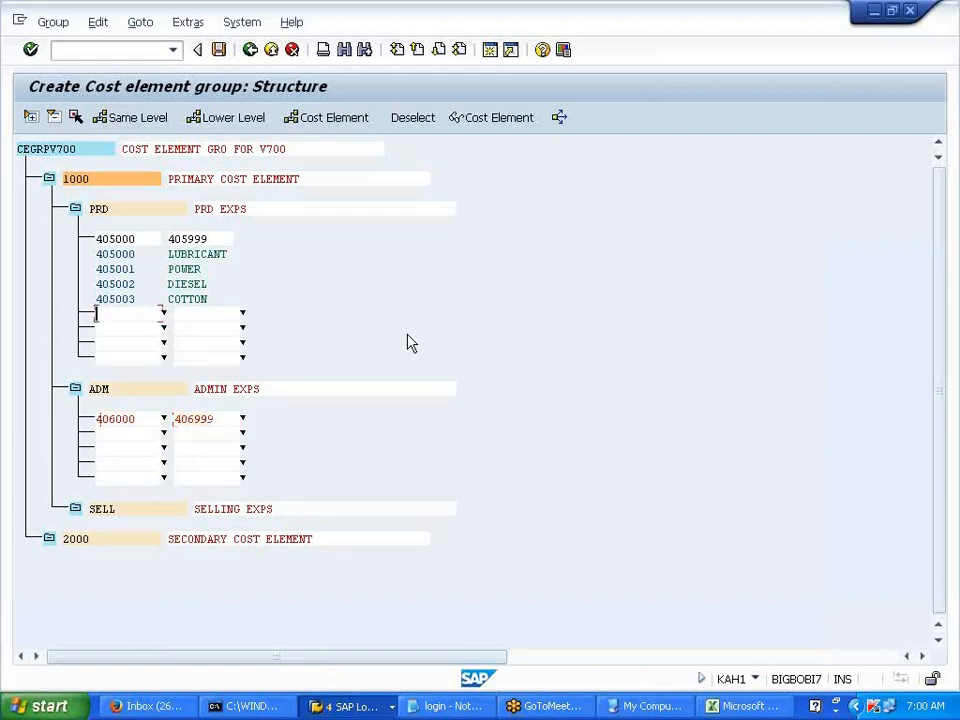
click(113, 569)
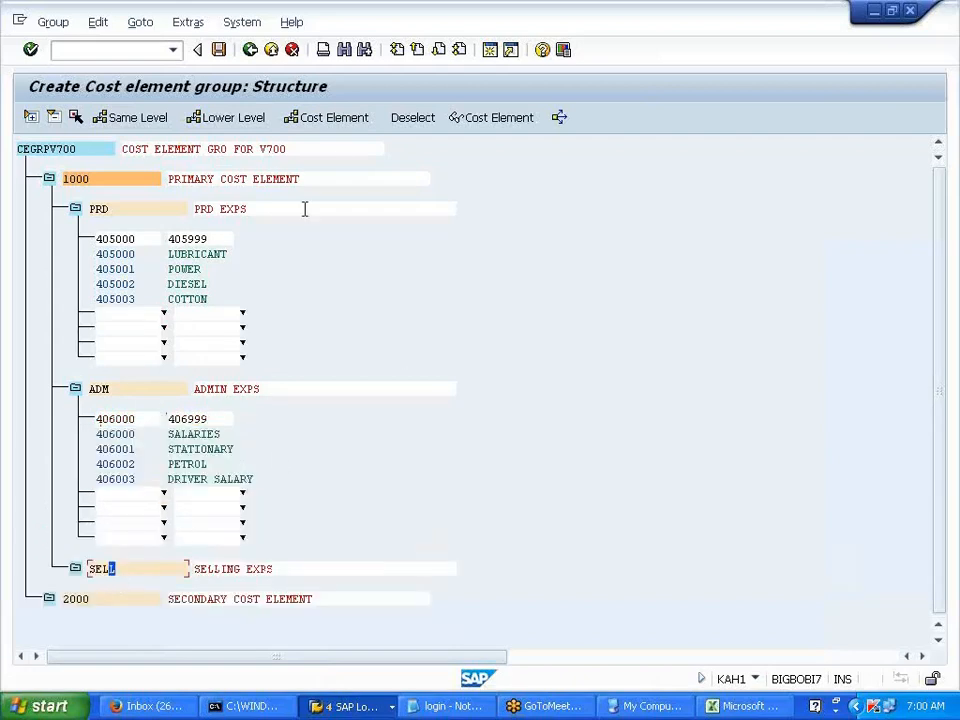
click(338, 118)
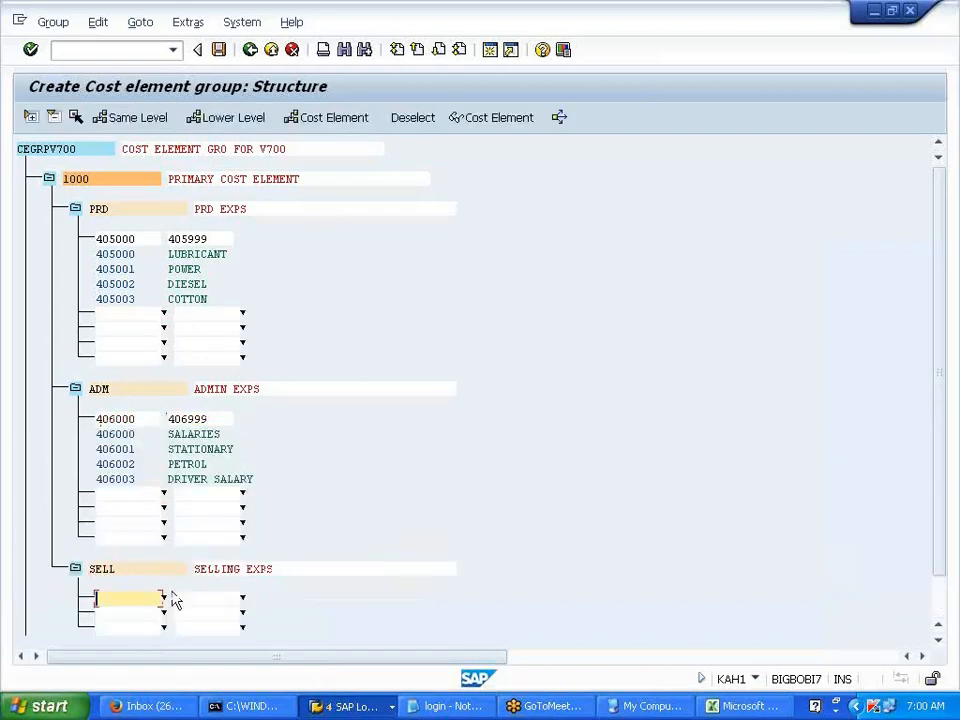
text(407000)
key(Tab)
text(407999)
key(Return)
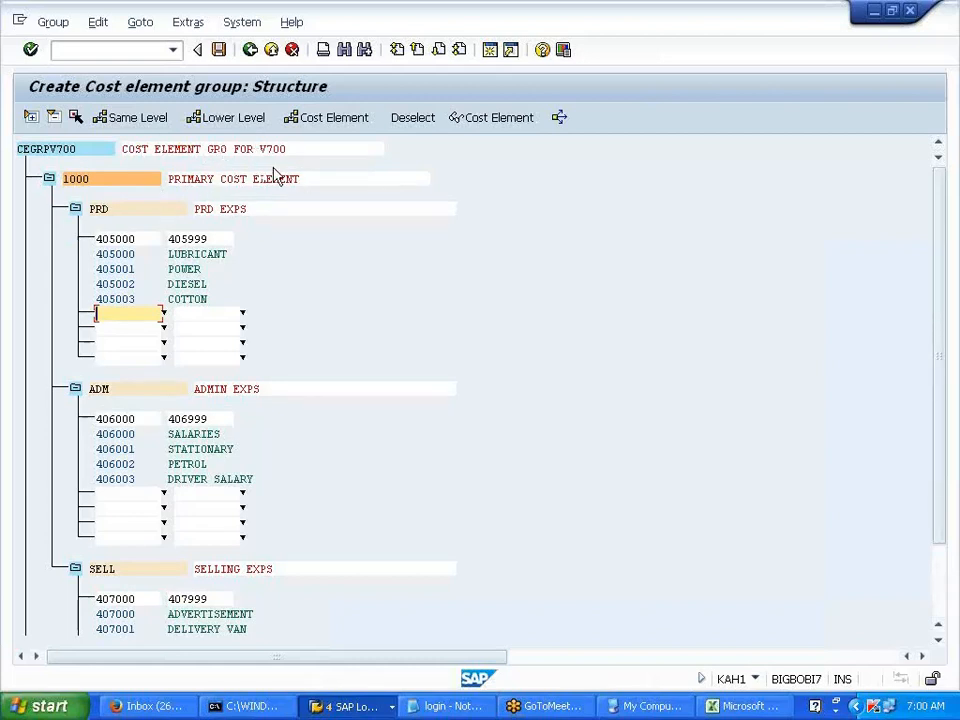
- Save group CEGRPV700, exit its screens, and start the Excel note 'COST CTR --- RECORD COST'
click(219, 49)
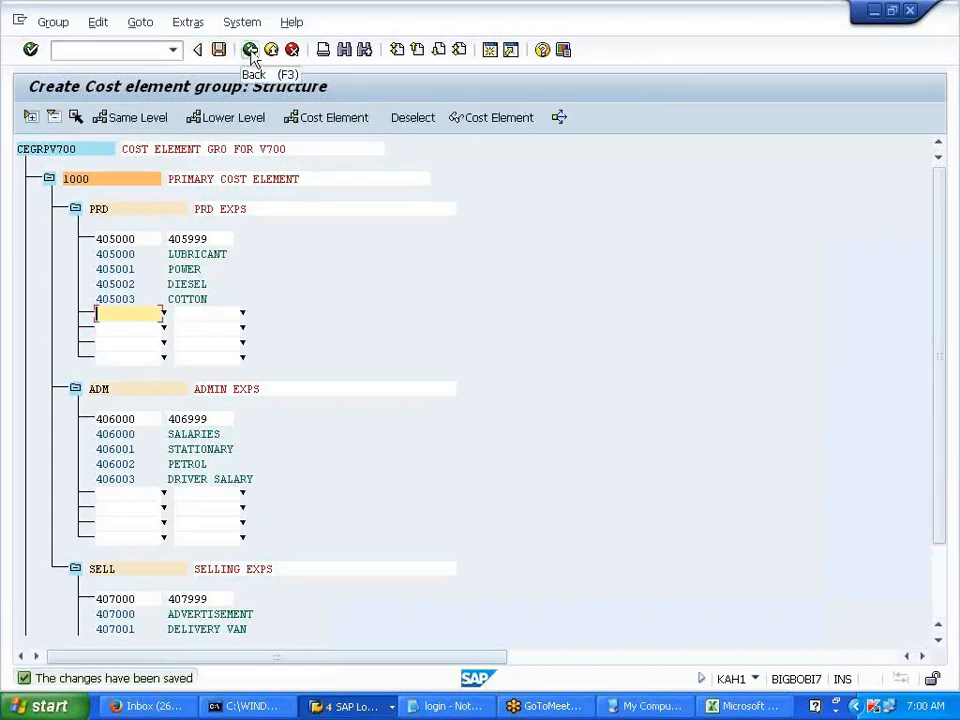
click(251, 55)
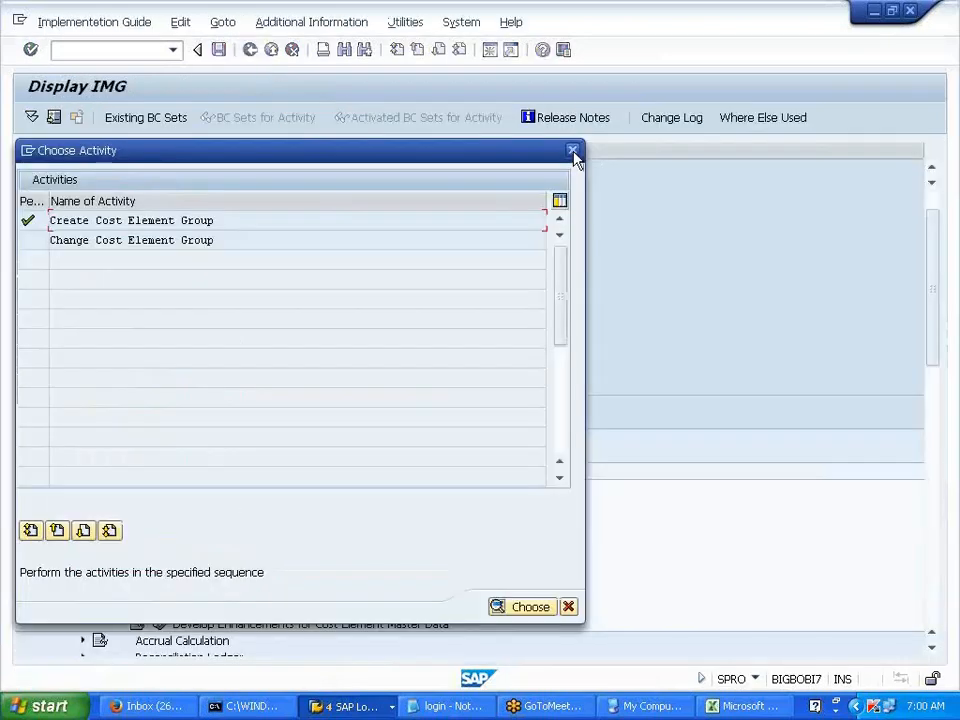
click(573, 152)
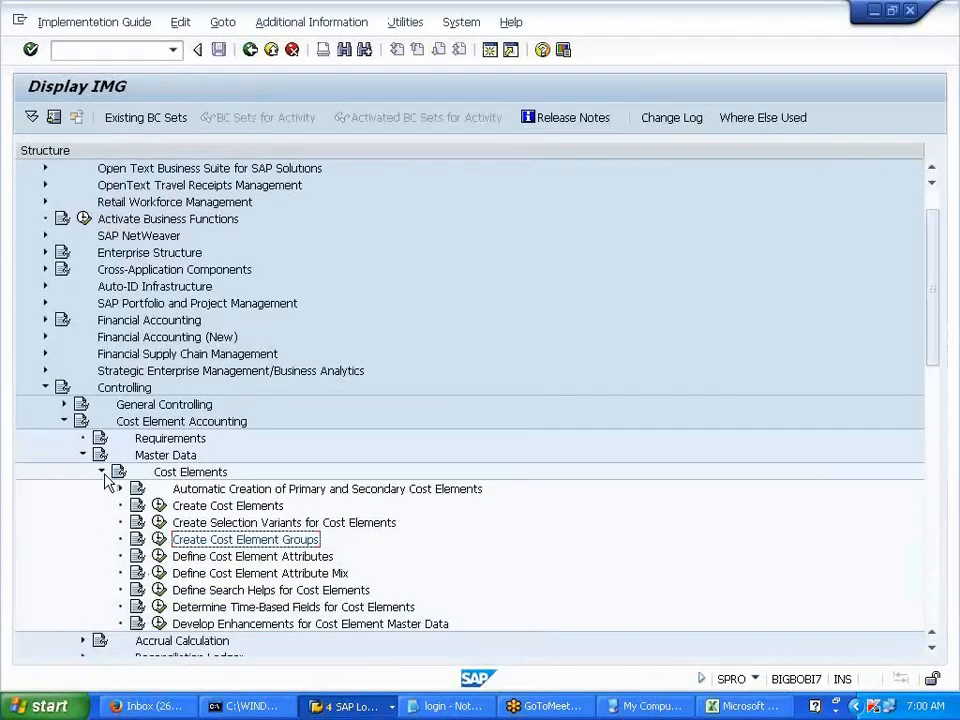
click(101, 473)
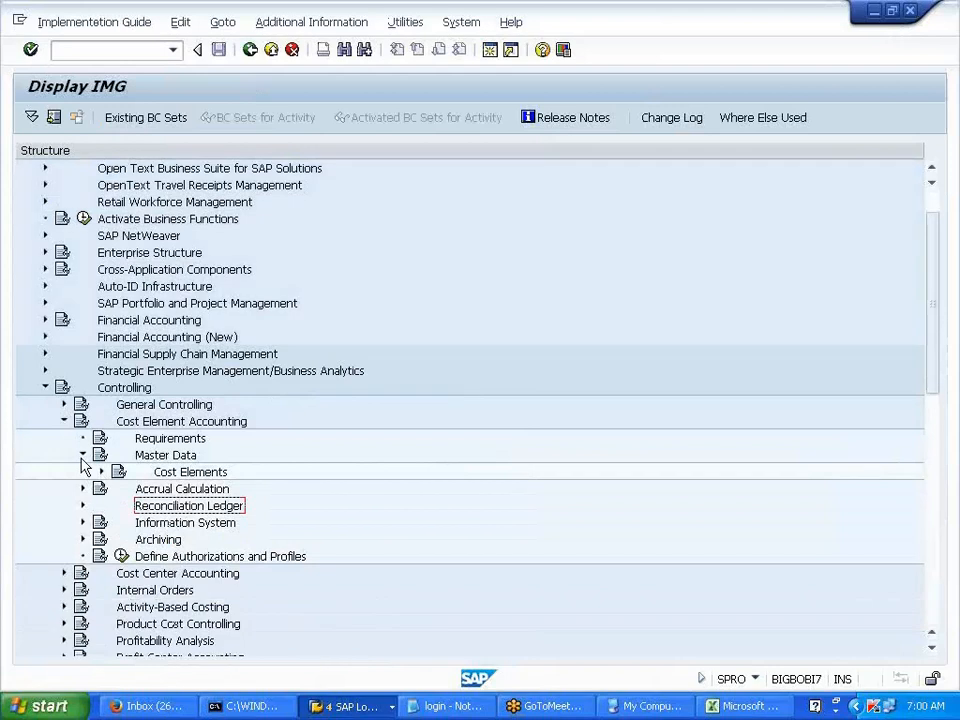
click(82, 457)
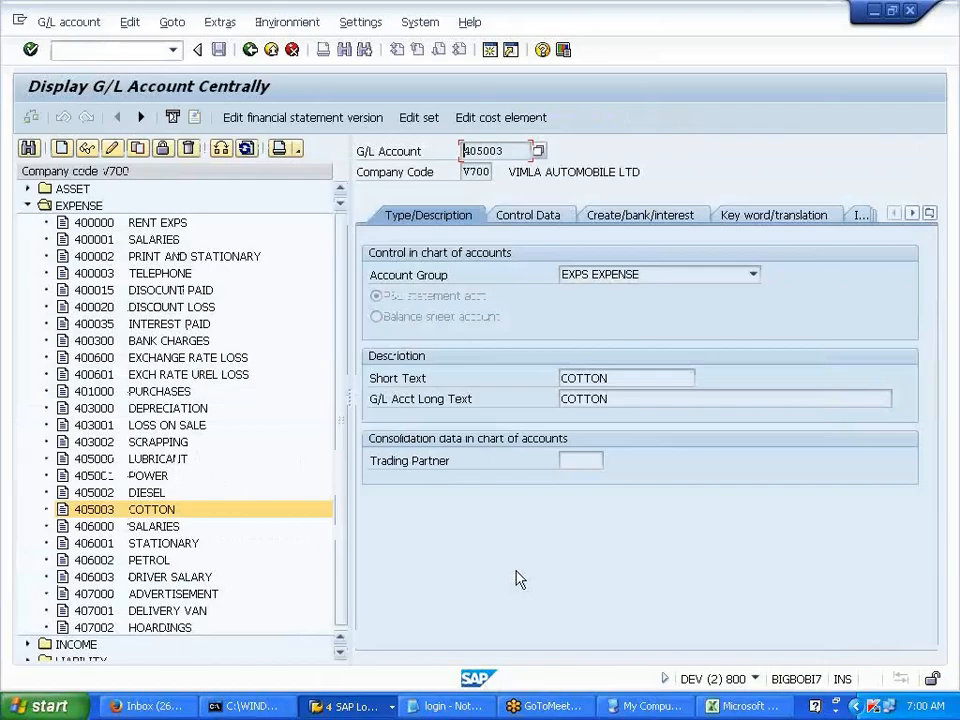
key(alt+Tab)
text(COST CTR  ---)
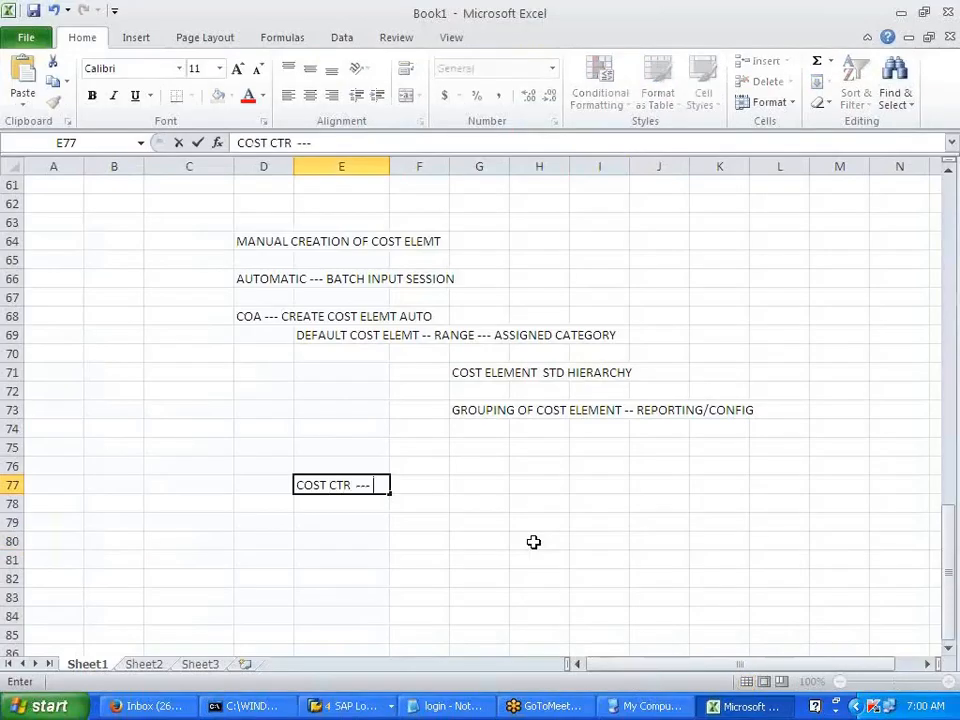
text( RECORD )
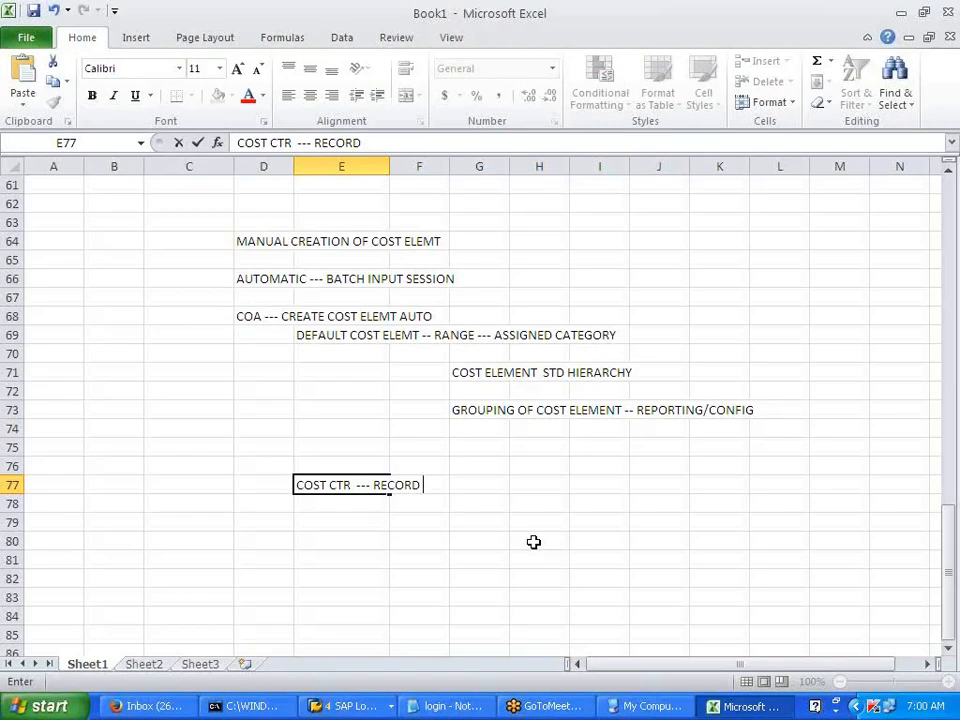
text(COST//)
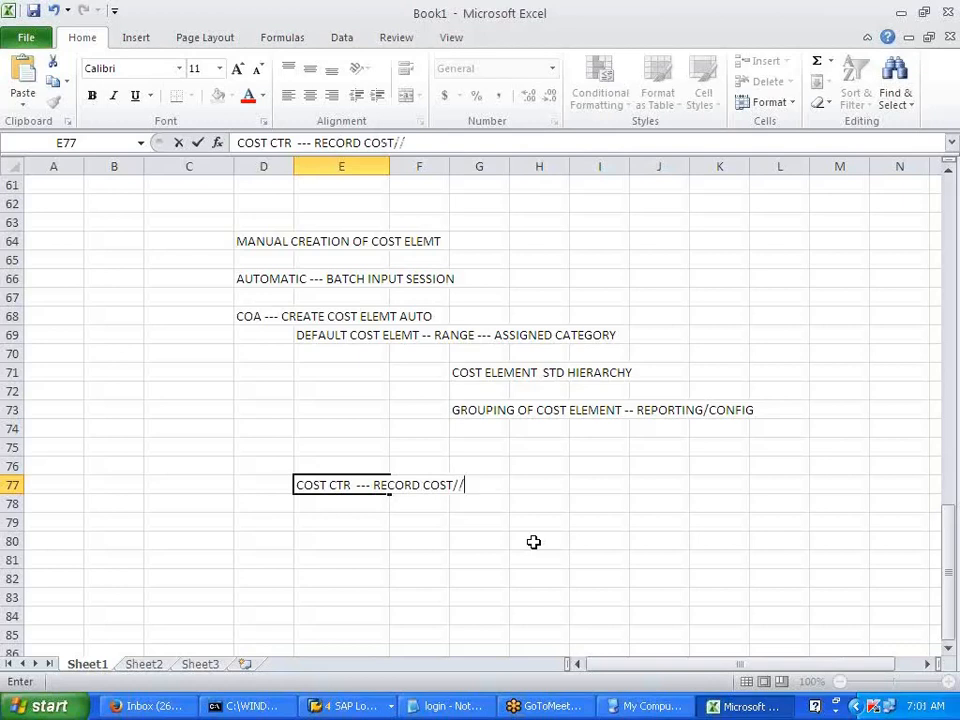
- Correct the E77 note to read 'COST CTR --- RECORD ONLY COST'
key(BackSpace)
key(BackSpace)
key(BackSpace)
key(BackSpace)
key(BackSpace)
key(BackSpace)
text(ONLY COST)
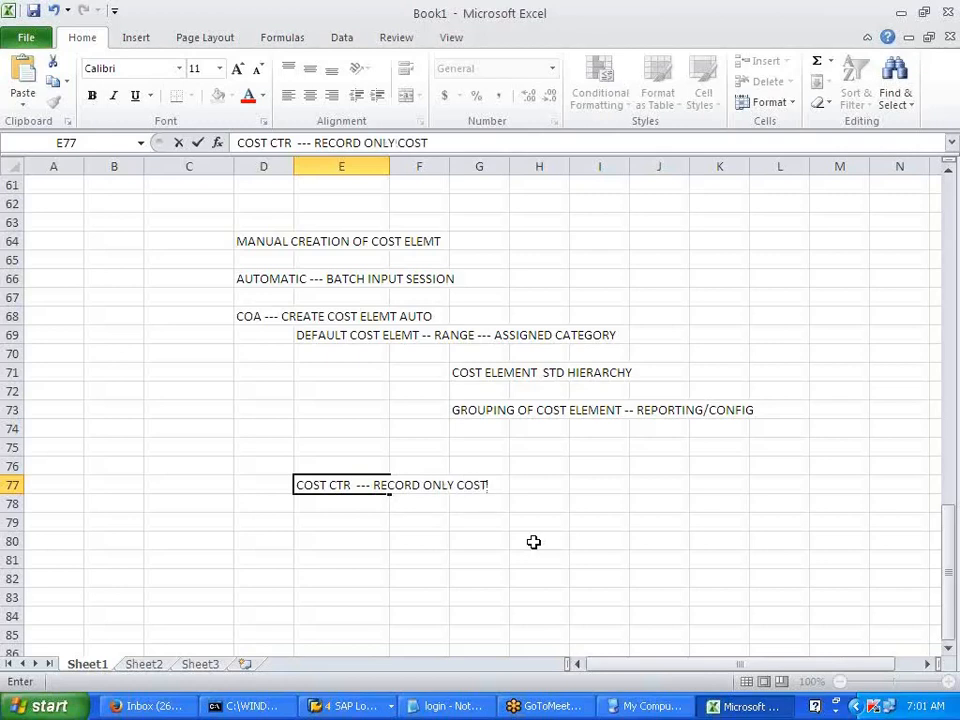
key(Return)
key(Return)
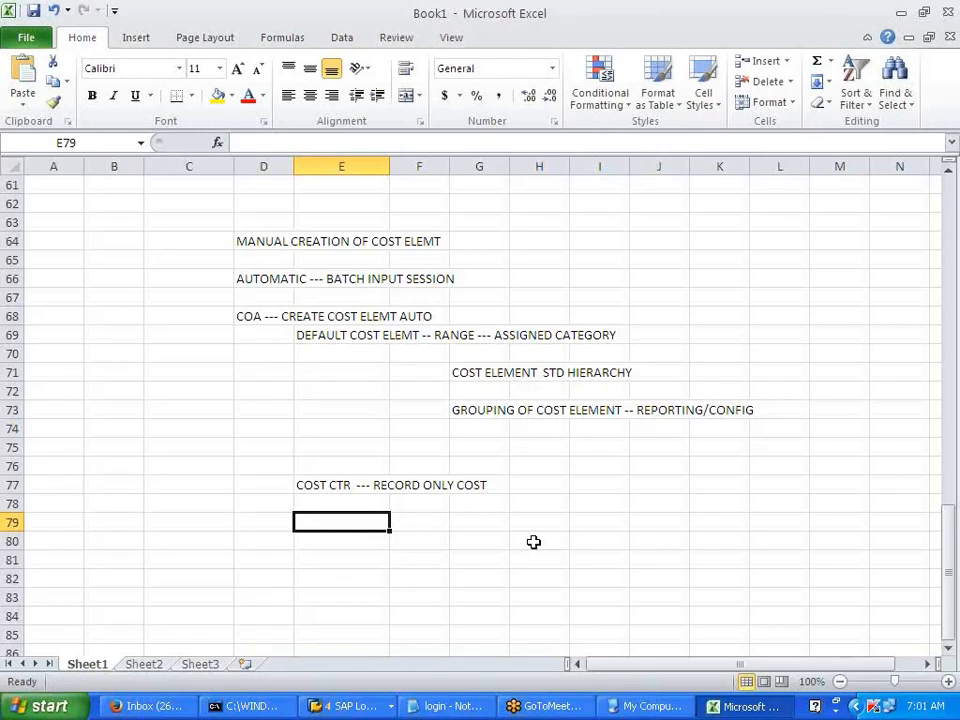
- List DEPT, REGION and PLANT in E79 to E81
text(DEPT)
key(Return)
text(REGION)
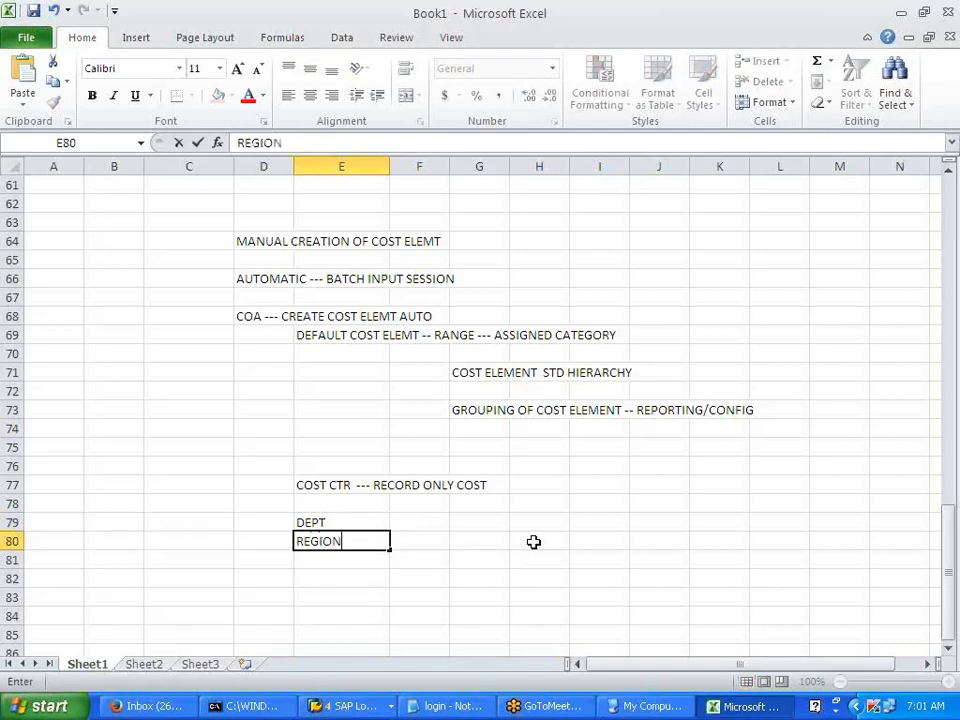
key(Return)
text(PLANT)
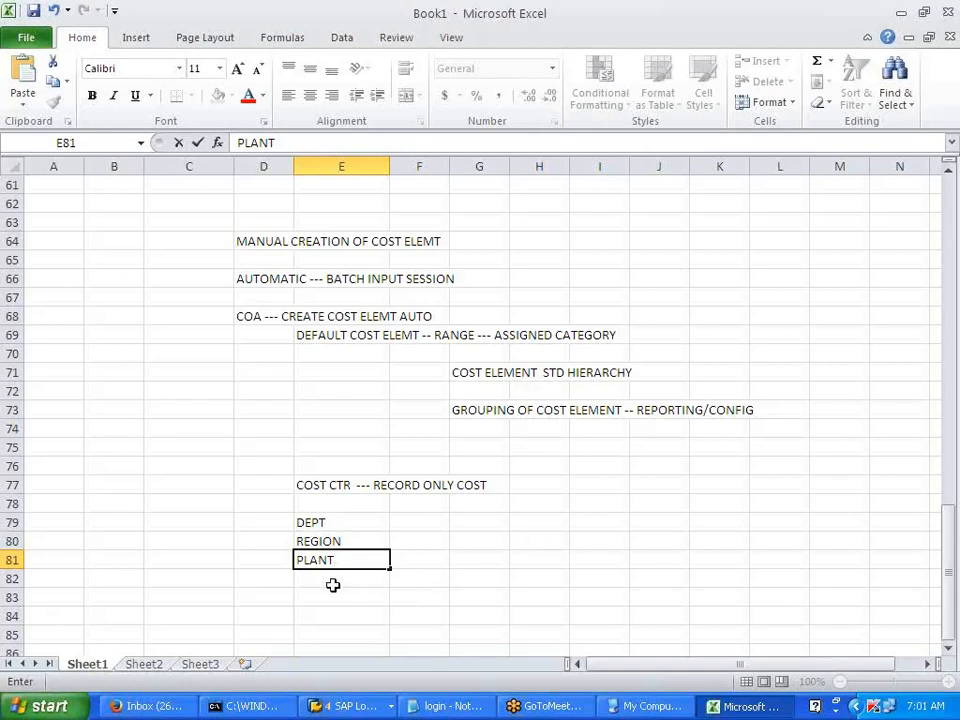
click(249, 586)
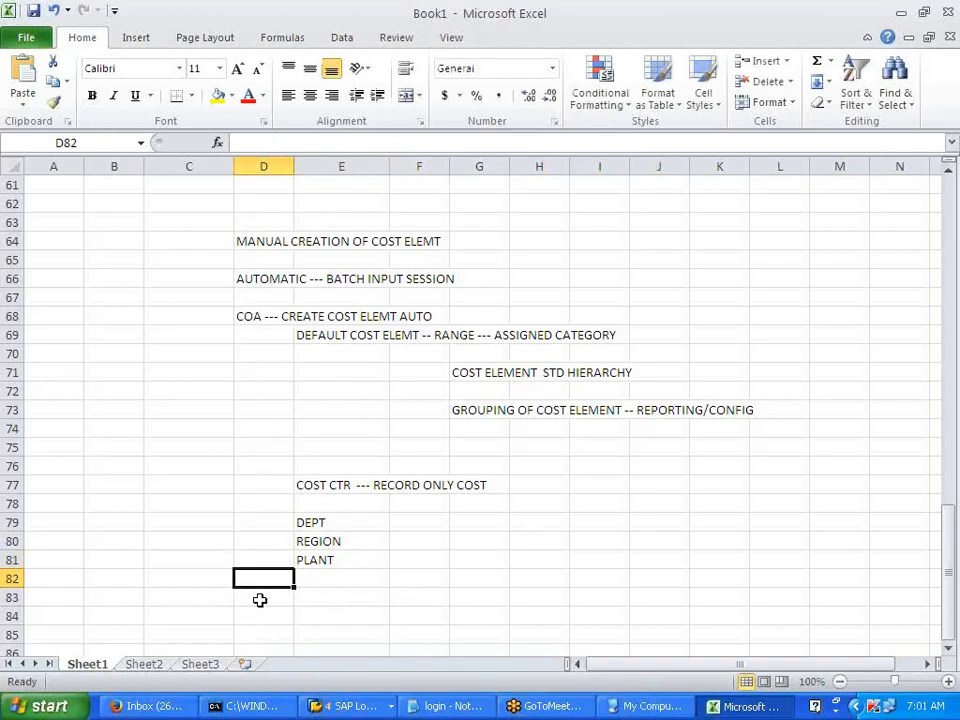
- Type the note 'CCTR COLLECT COST (OVERHEAD EXP) FROM FI' into cell D83
click(259, 600)
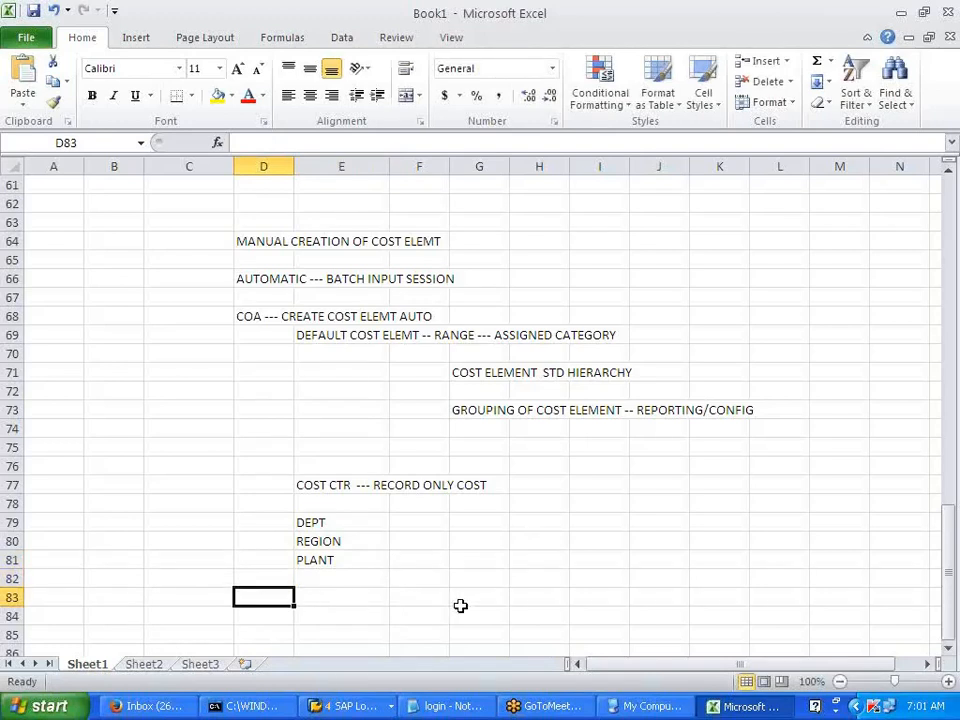
text(CCTR)
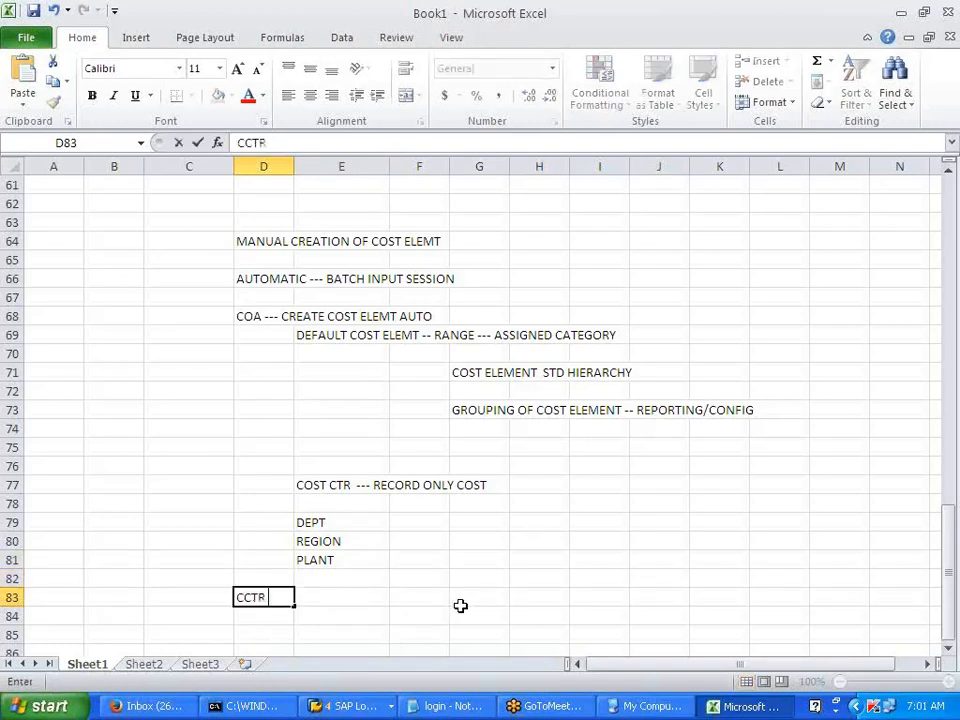
text( COLLECT C)
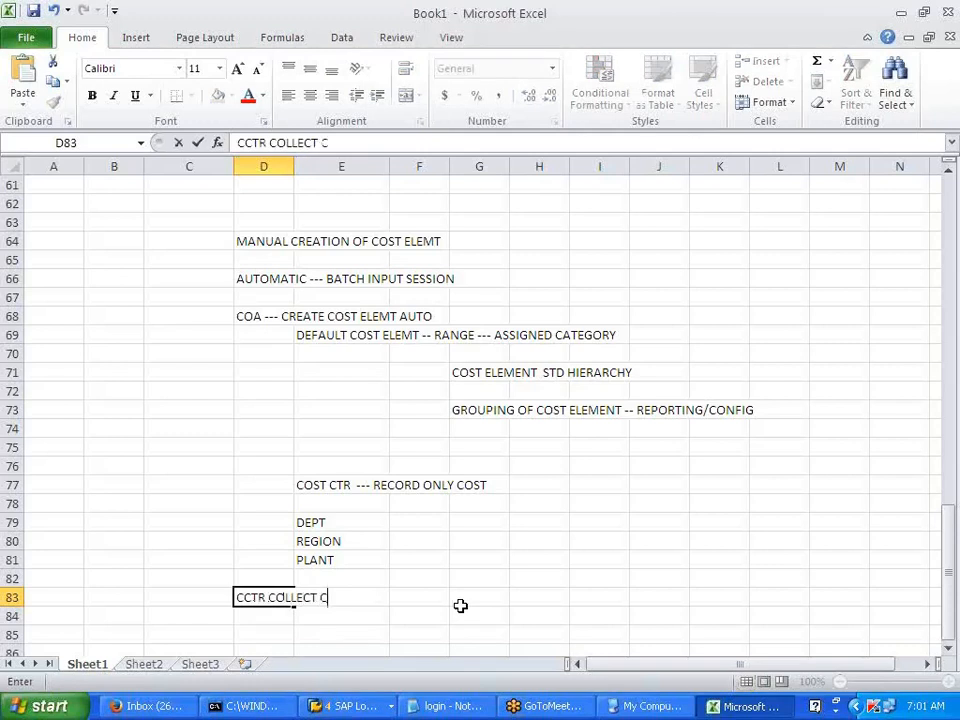
text(OST (OVERHEAD EXPD)
key(BackSpace)
text())
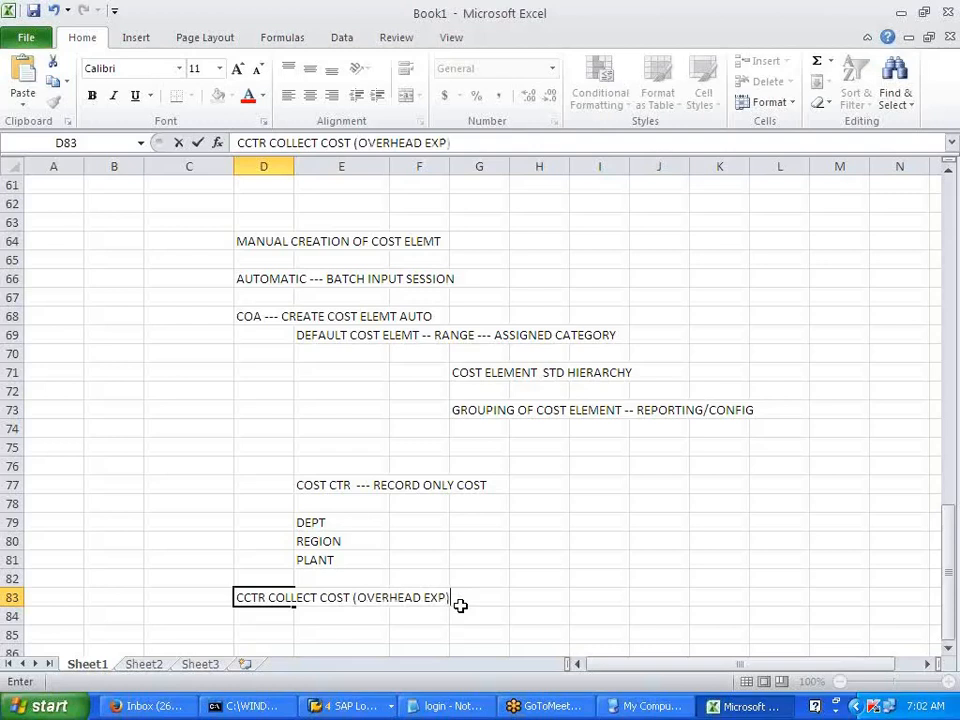
text( FROM )
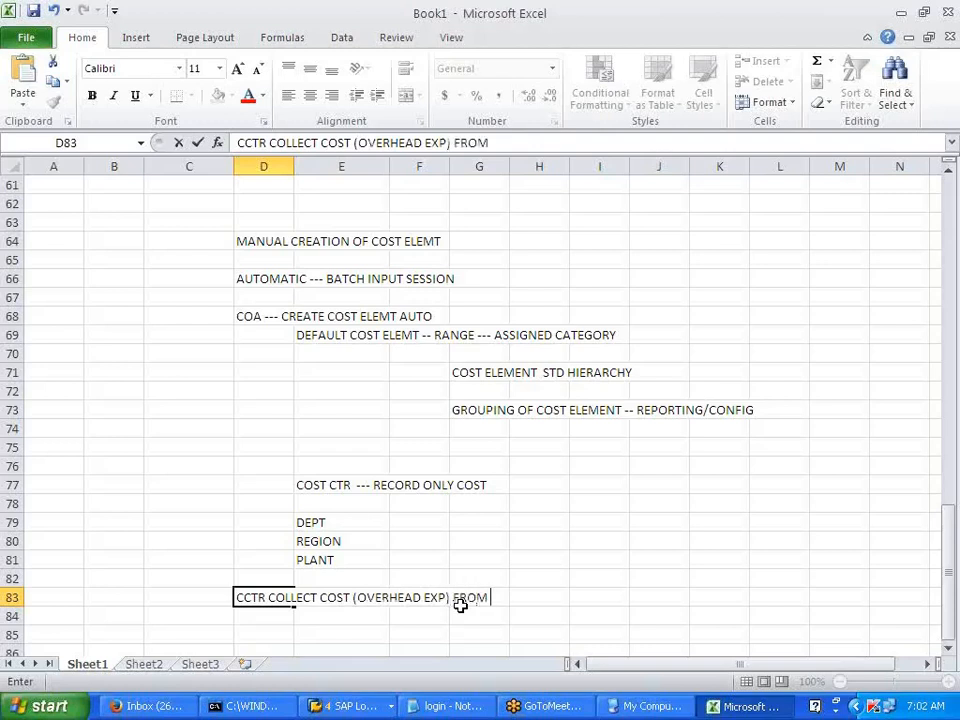
text(FI)
scroll(612, 512, up, 16)
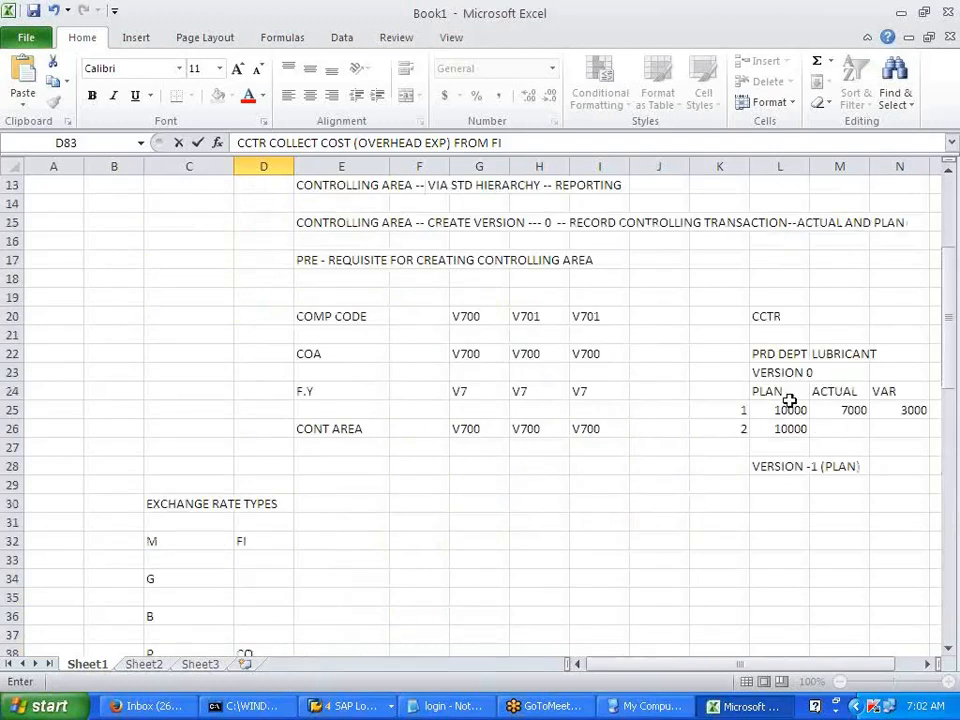
scroll(782, 467, down, 1)
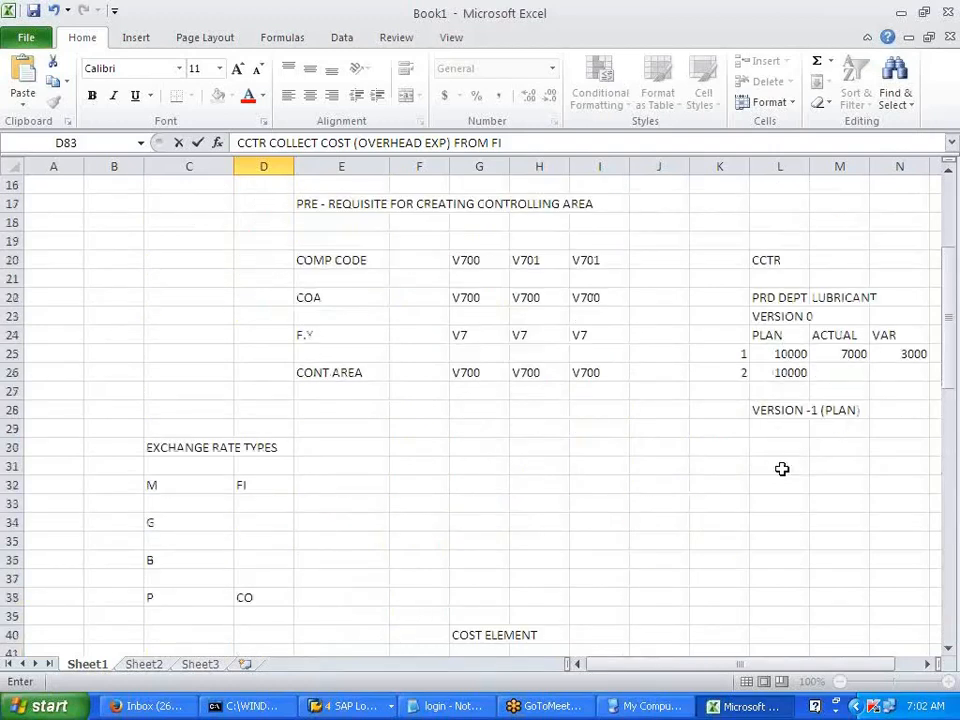
scroll(782, 467, down, 15)
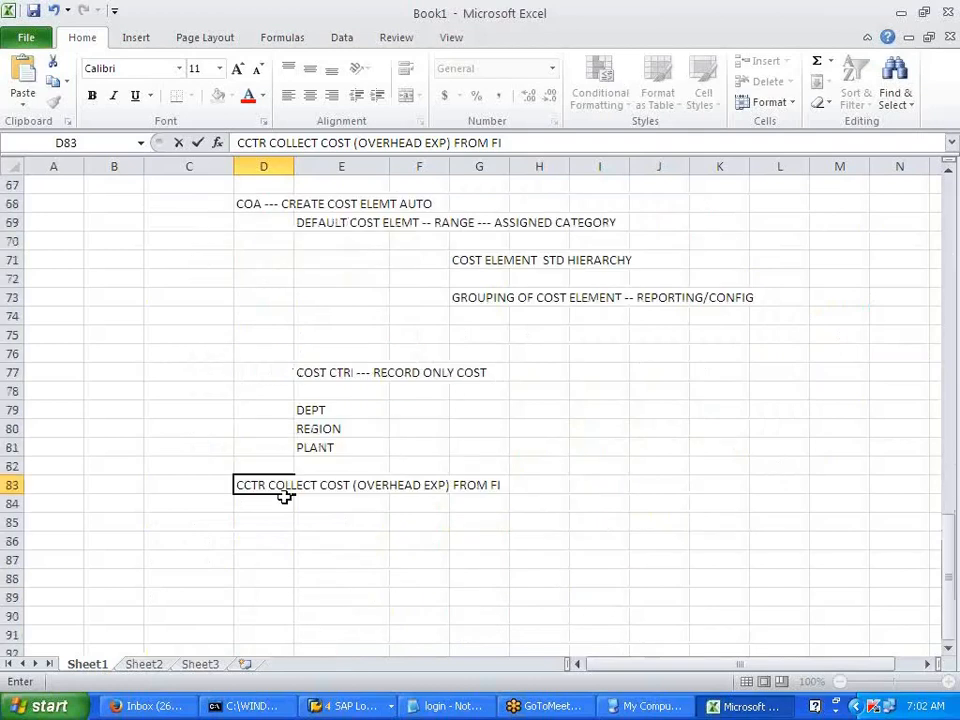
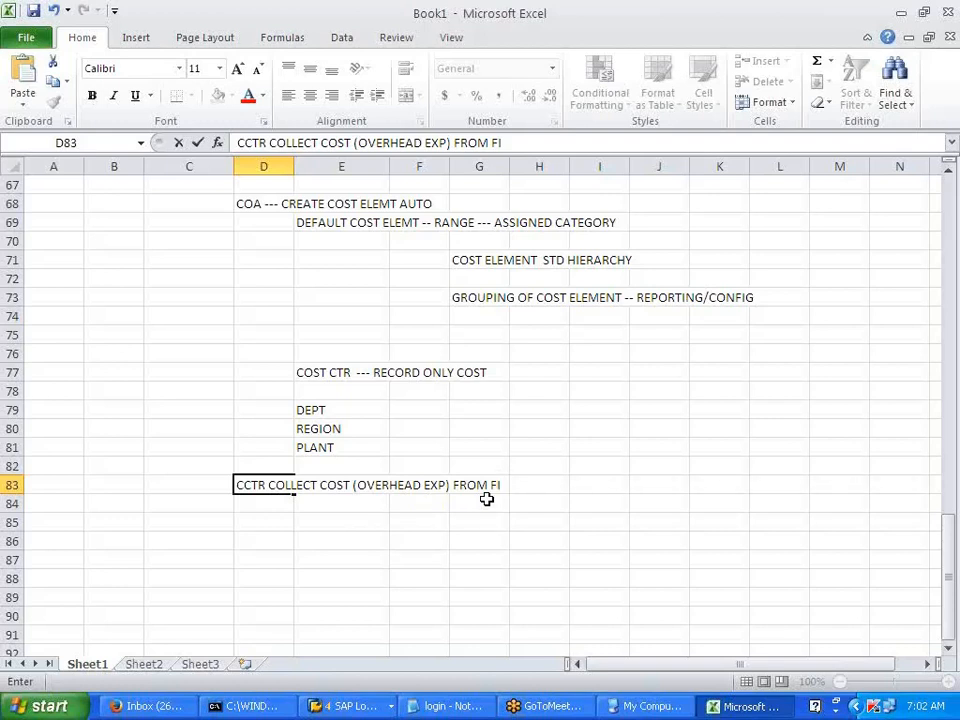
- Finish the D83 note on comparing plan and actual to analyse variance, and enter 'CCTR STD HIERARCHY' in E86
text(AND CAN BE USED TO COMPARE THE PLAN A)
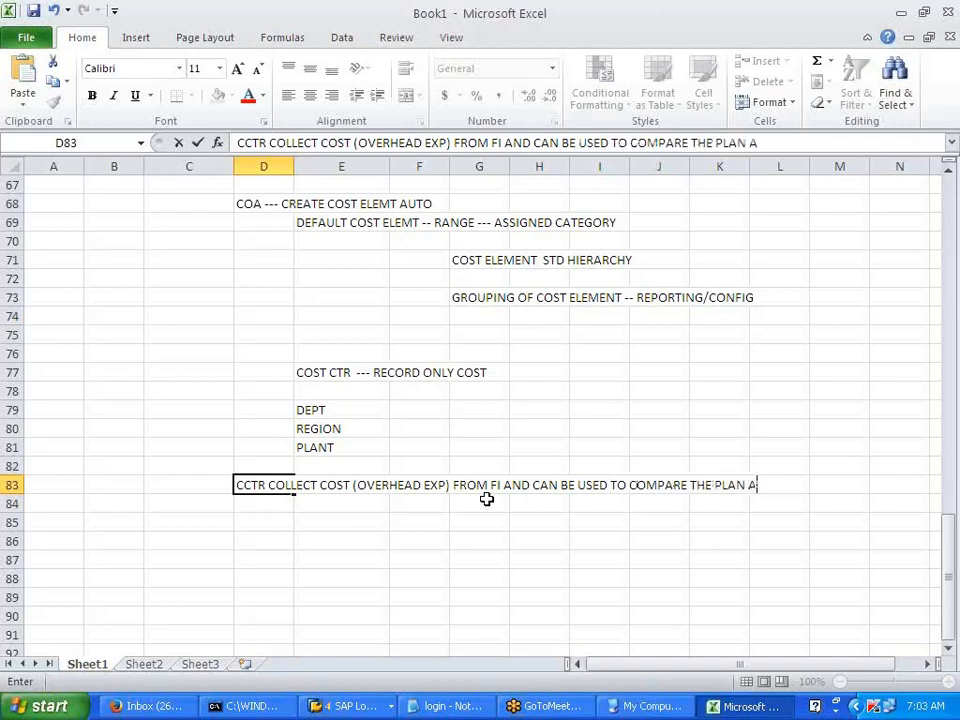
text(ND ACTUAL)
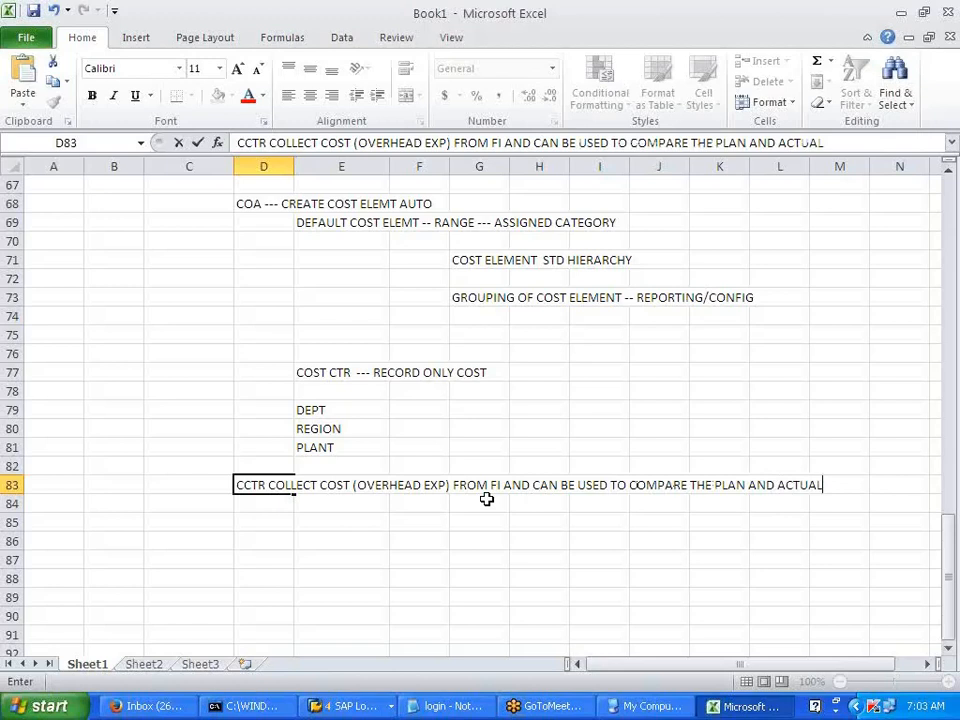
text( TO ANAYSE VARIANCE)
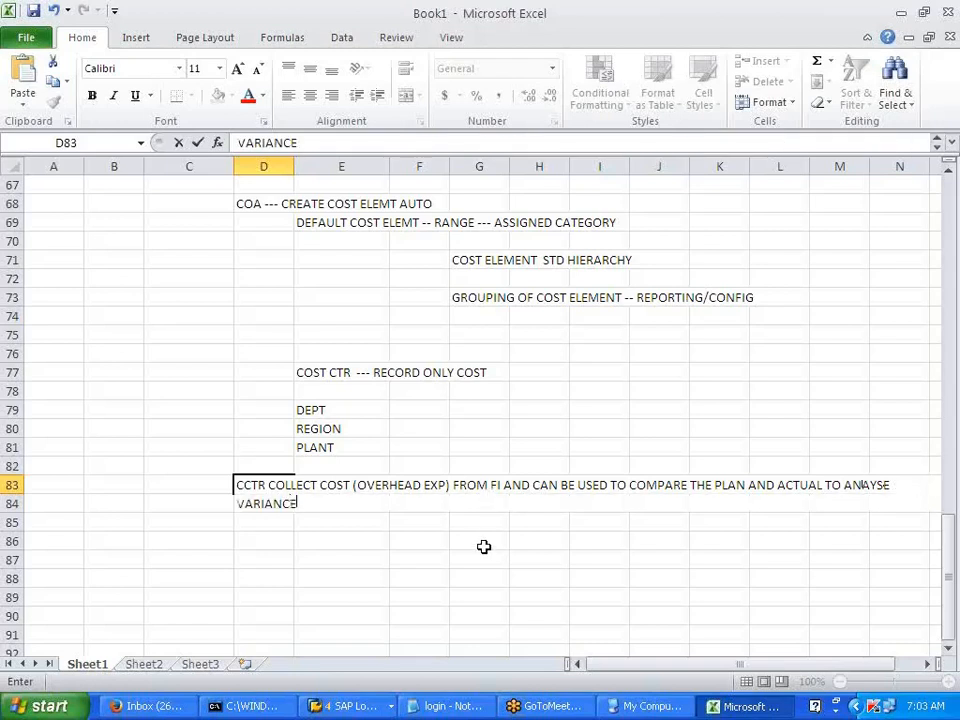
click(484, 545)
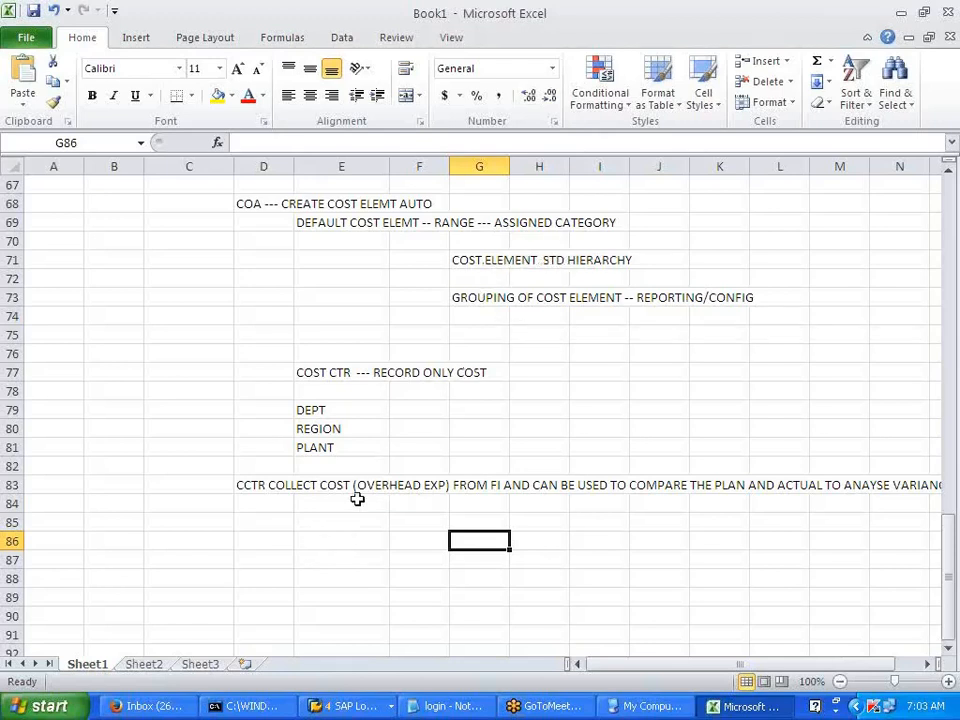
click(320, 541)
text(CC)
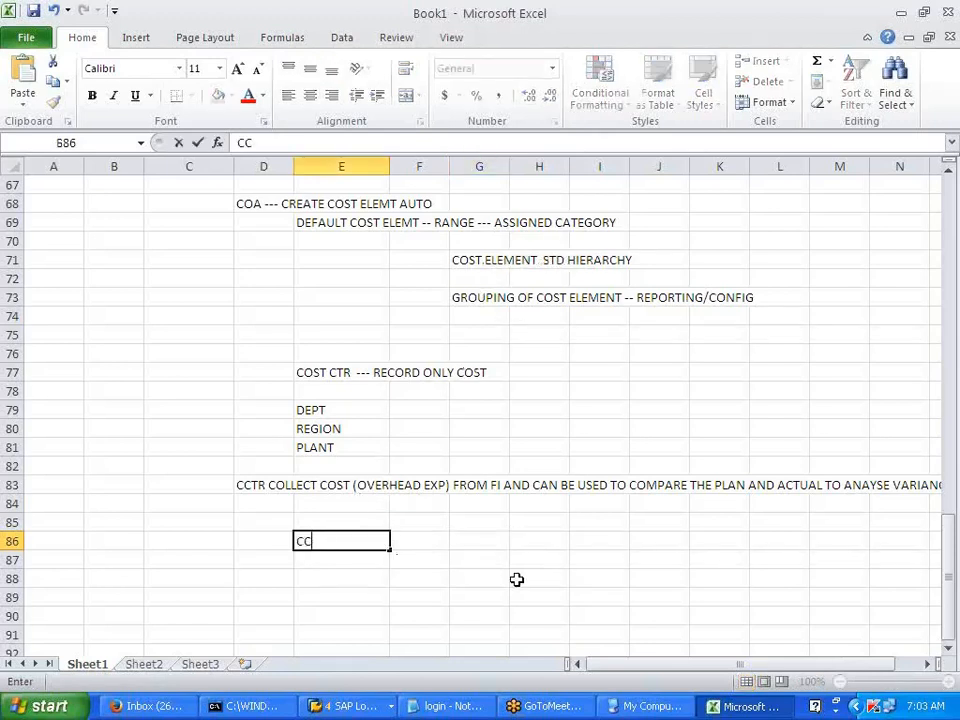
text(TR STD )
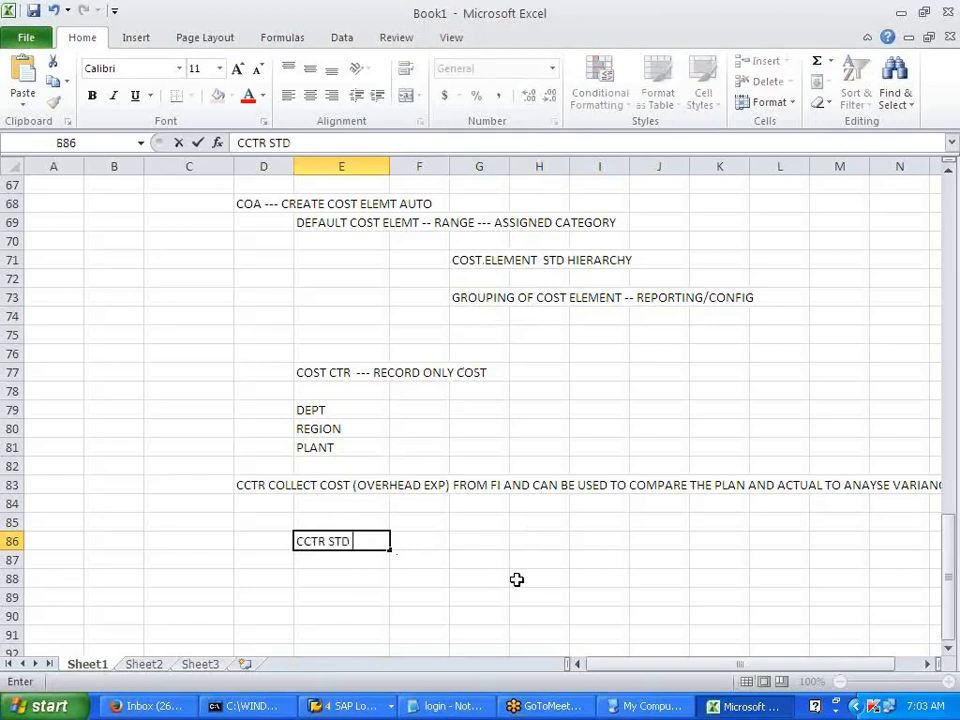
text(HIER)
text(AR)
text(C)
key(BackSpace)
text(RCHY)
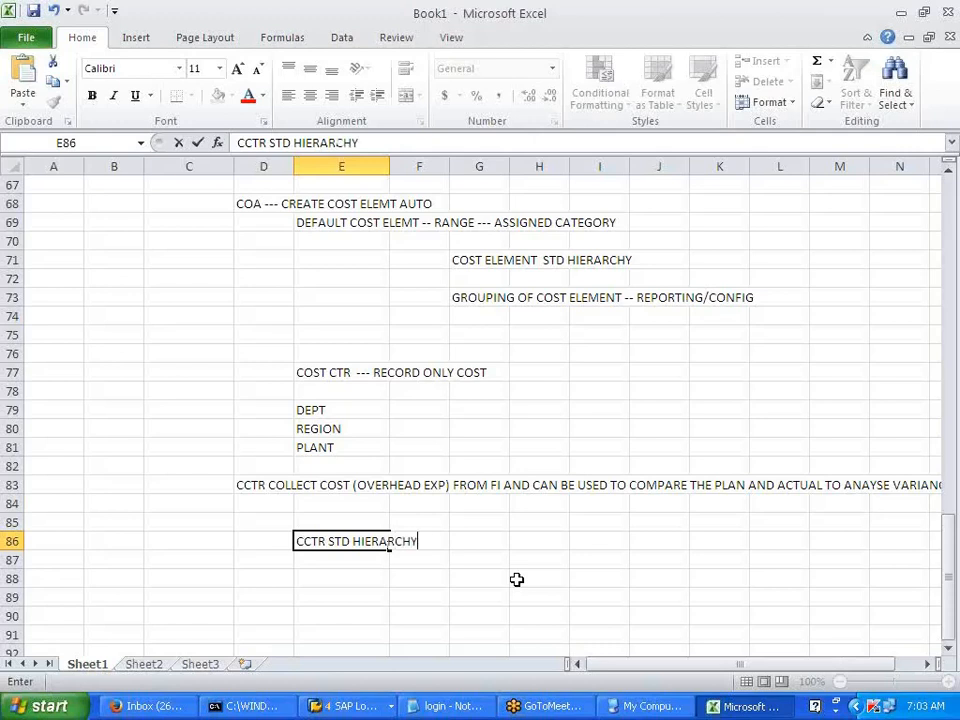
click(587, 525)
click(368, 707)
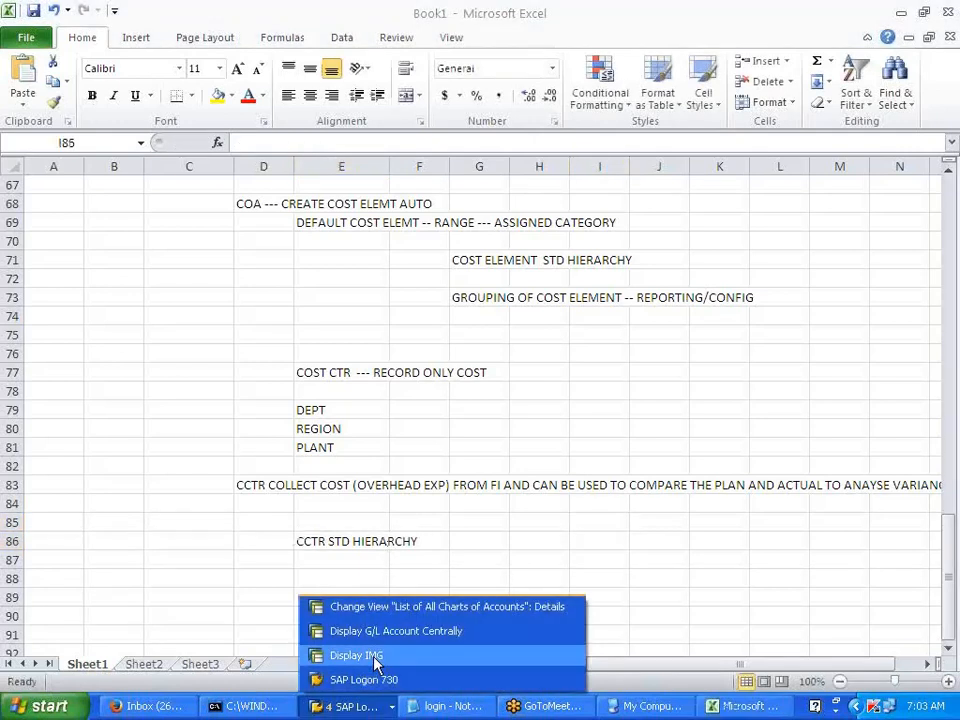
- In the IMG tree, expand Cost Center Accounting > Master Data > Cost Centers
click(376, 656)
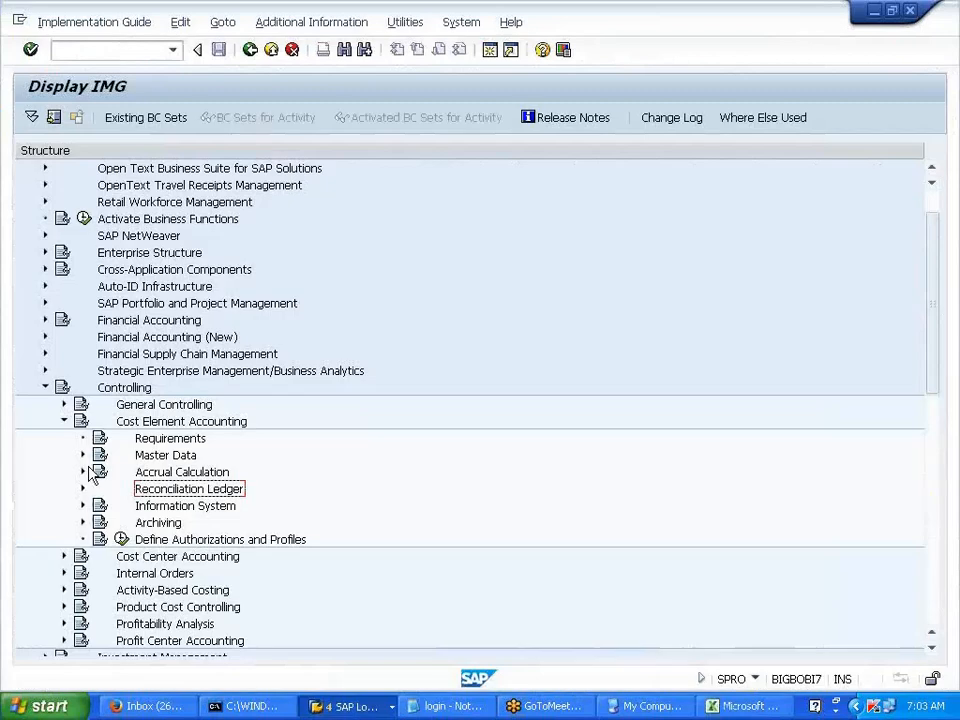
click(63, 422)
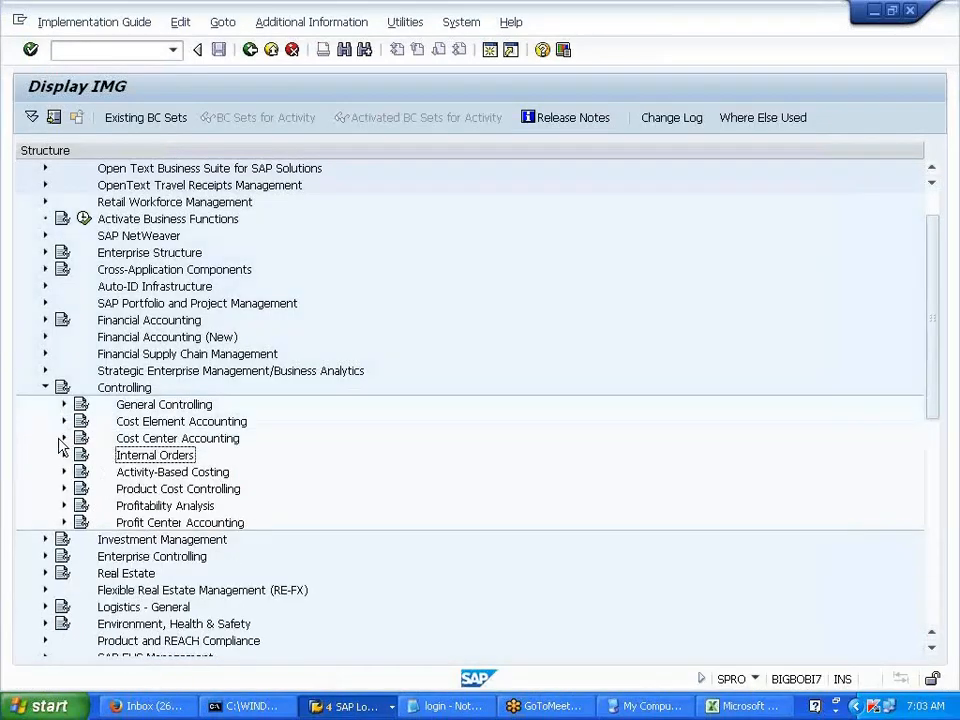
click(62, 438)
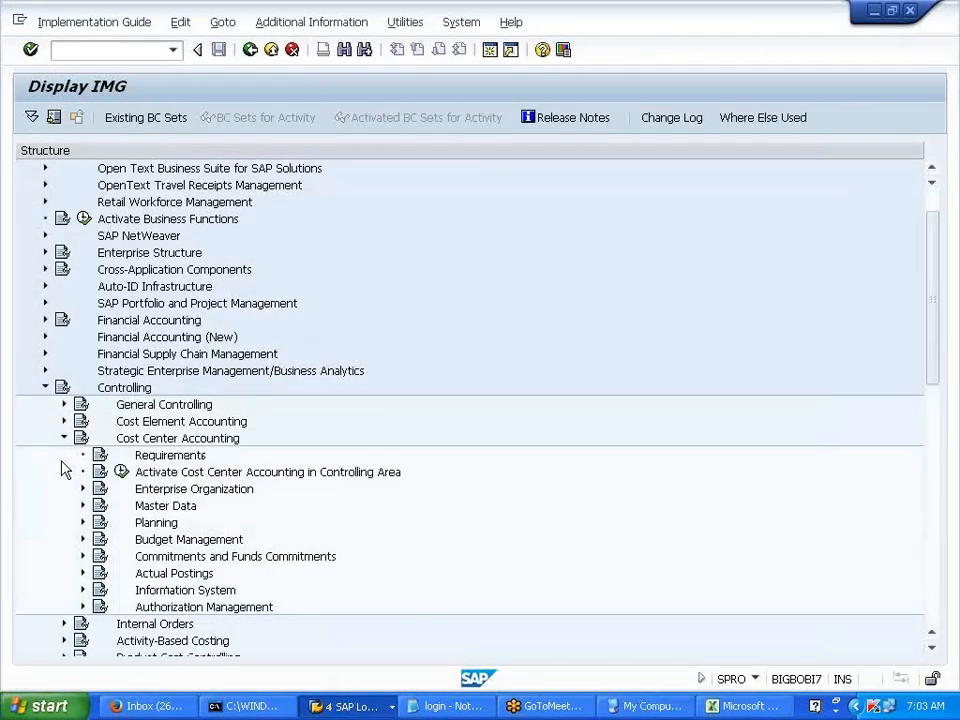
click(84, 506)
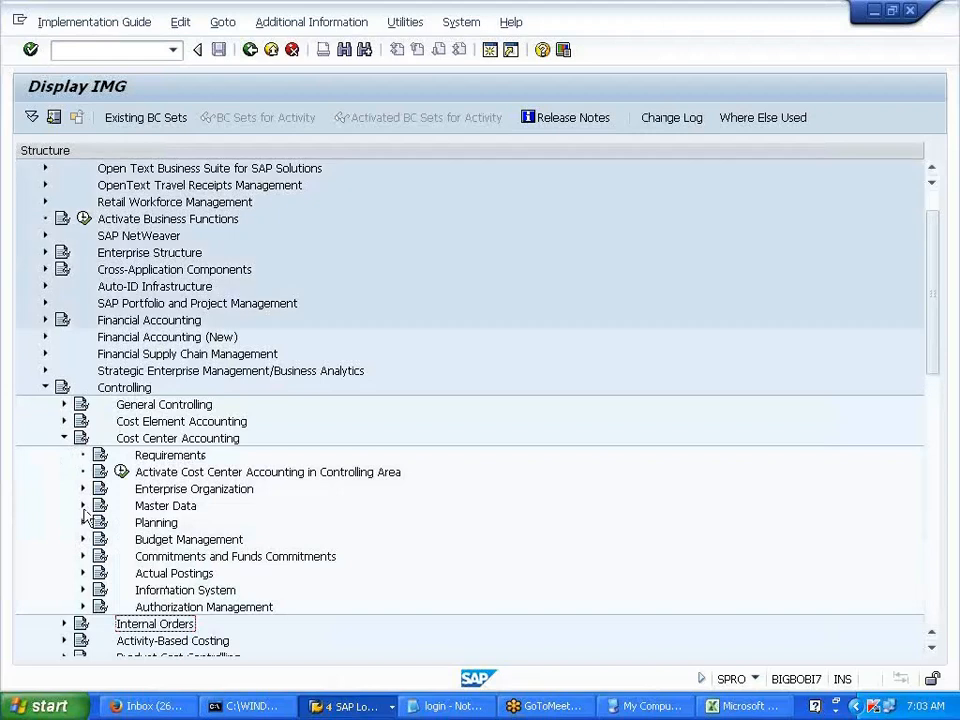
click(101, 521)
scroll(93, 551, down, 2)
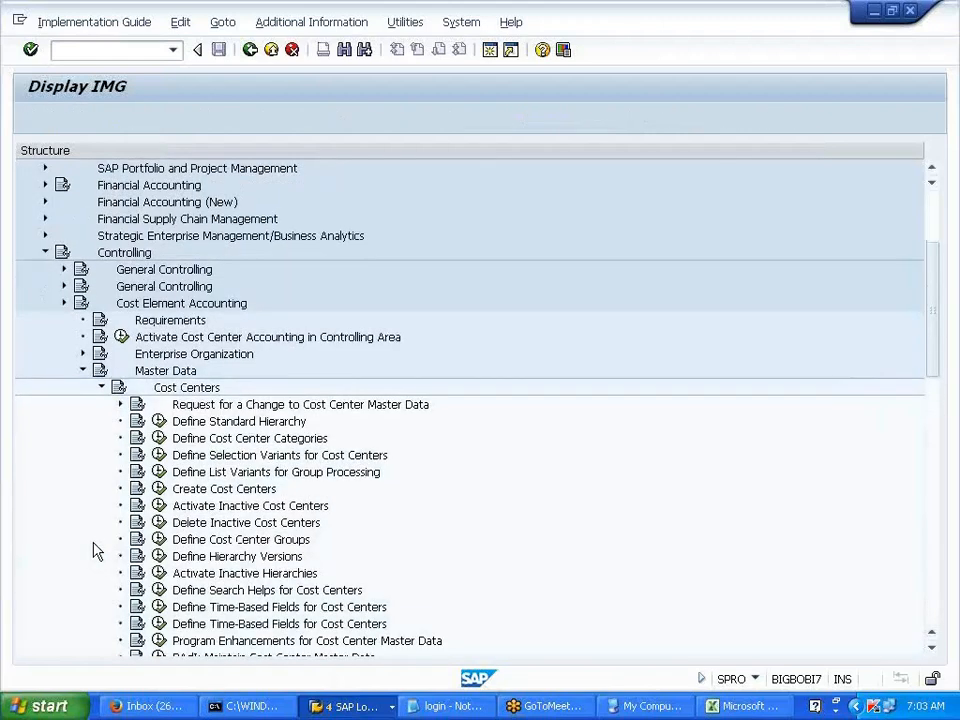
- Run Define Cost Center Groups, choose Create, and copy the group name STDHI_V700
click(210, 458)
click(158, 456)
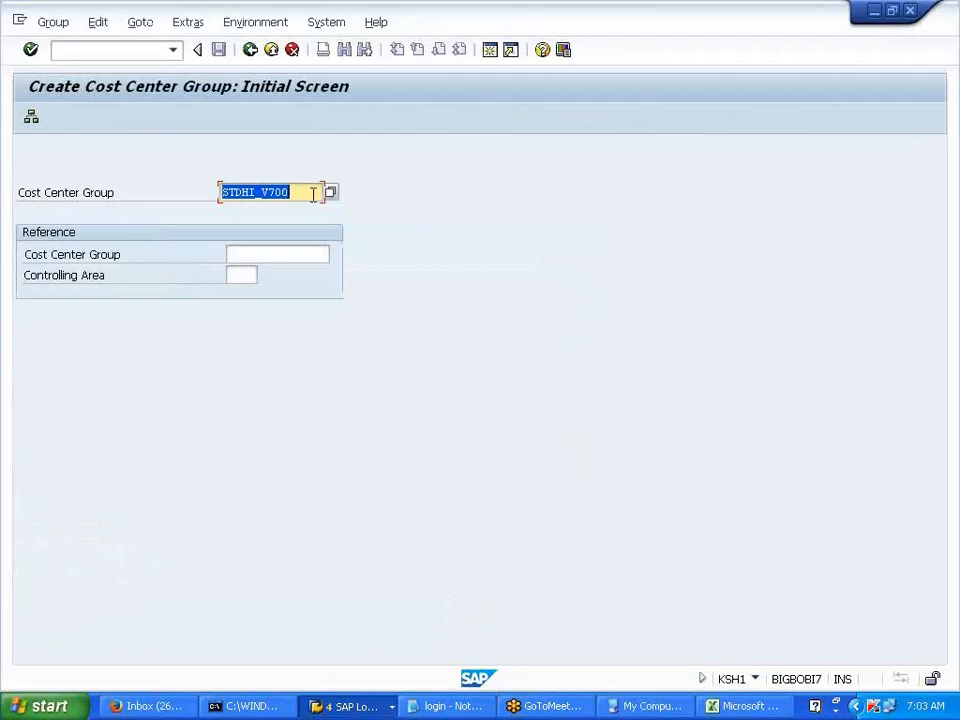
drag(305, 192, 221, 192)
click(253, 192)
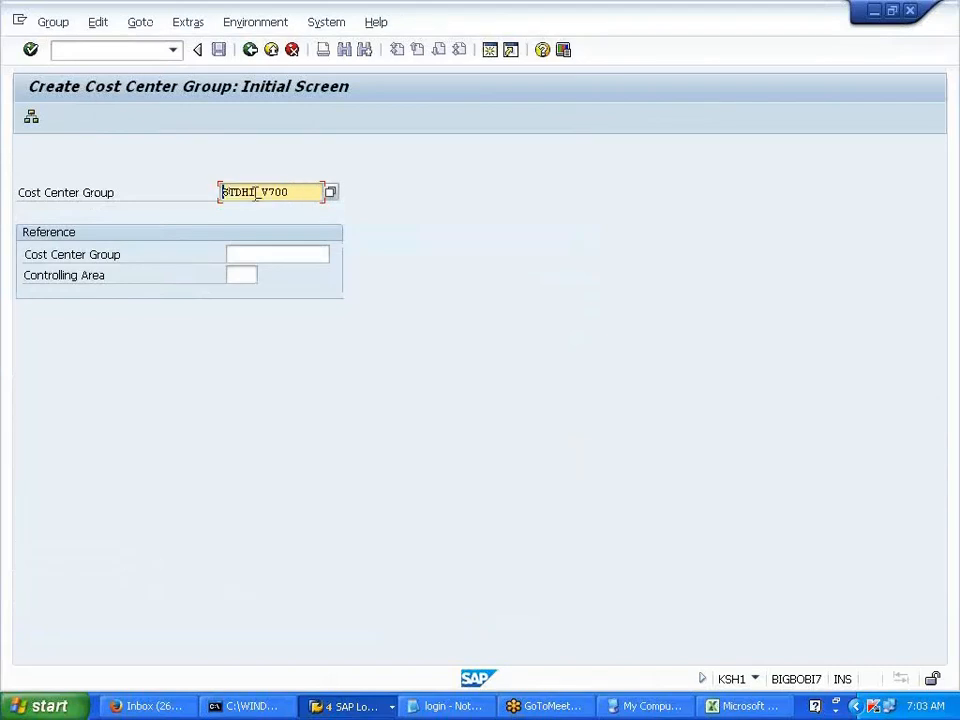
drag(295, 192, 210, 192)
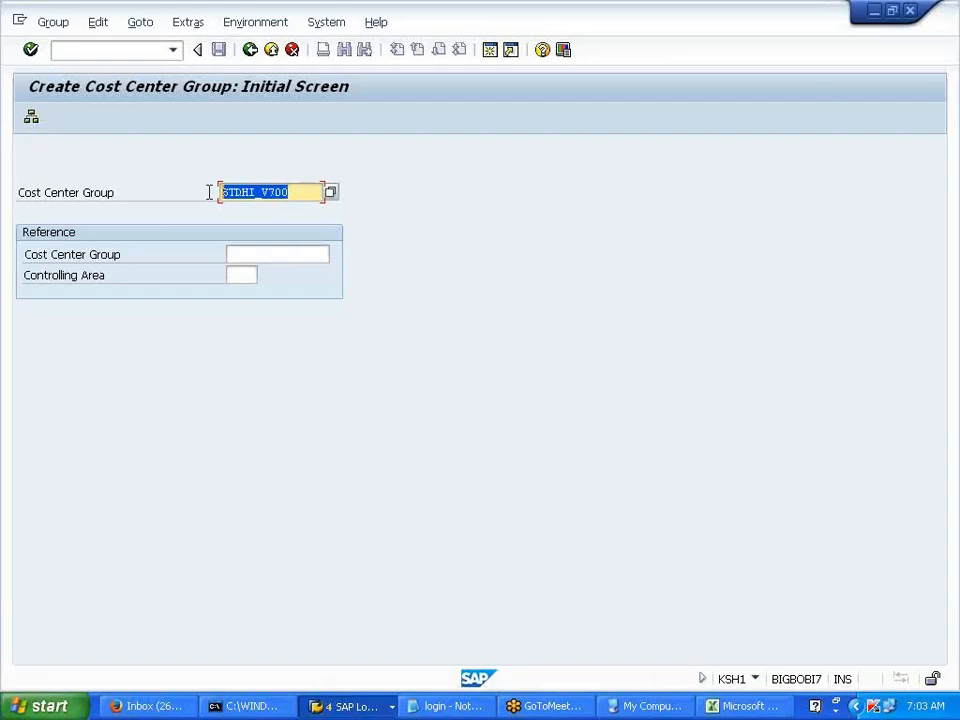
key(ctrl+c)
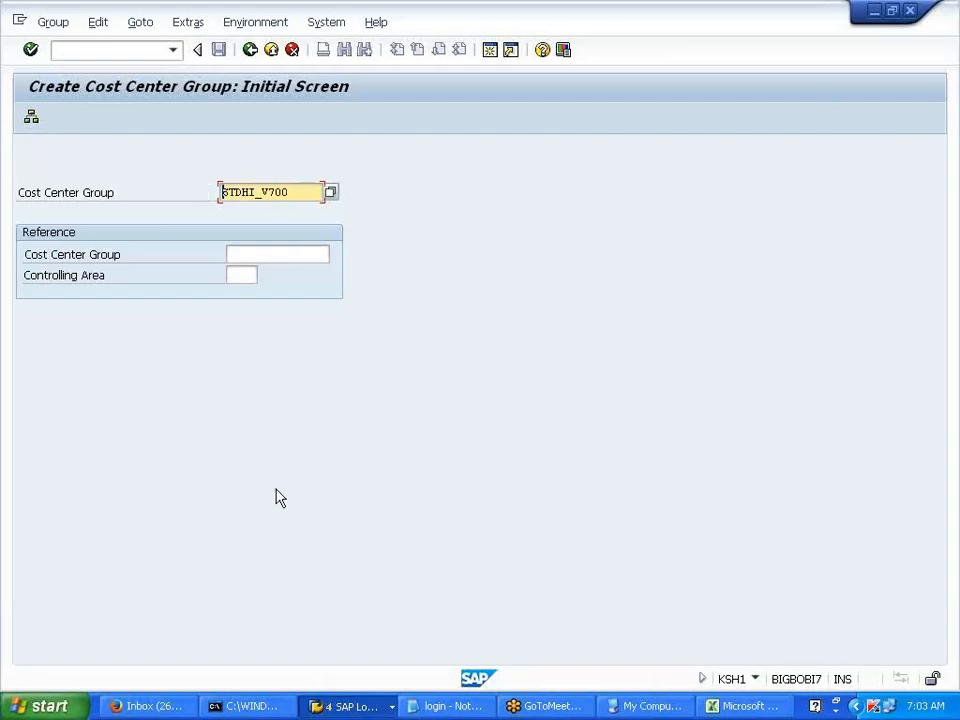
click(367, 707)
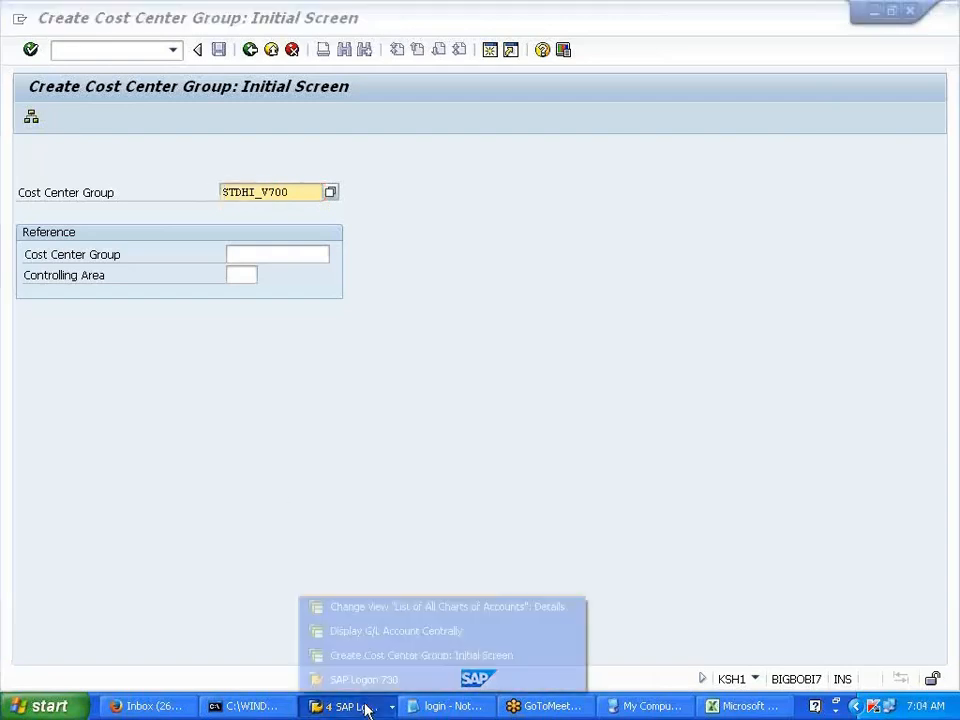
- Run /NOKKP and position the controlling area list on V700
click(436, 632)
click(137, 45)
text(/NOKKP)
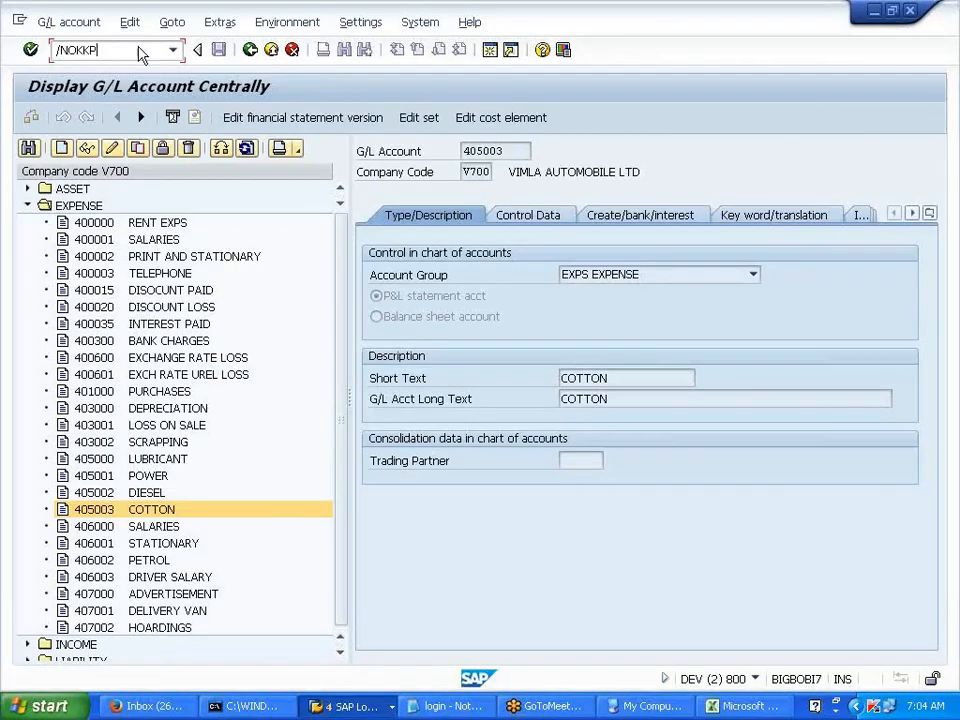
key(Return)
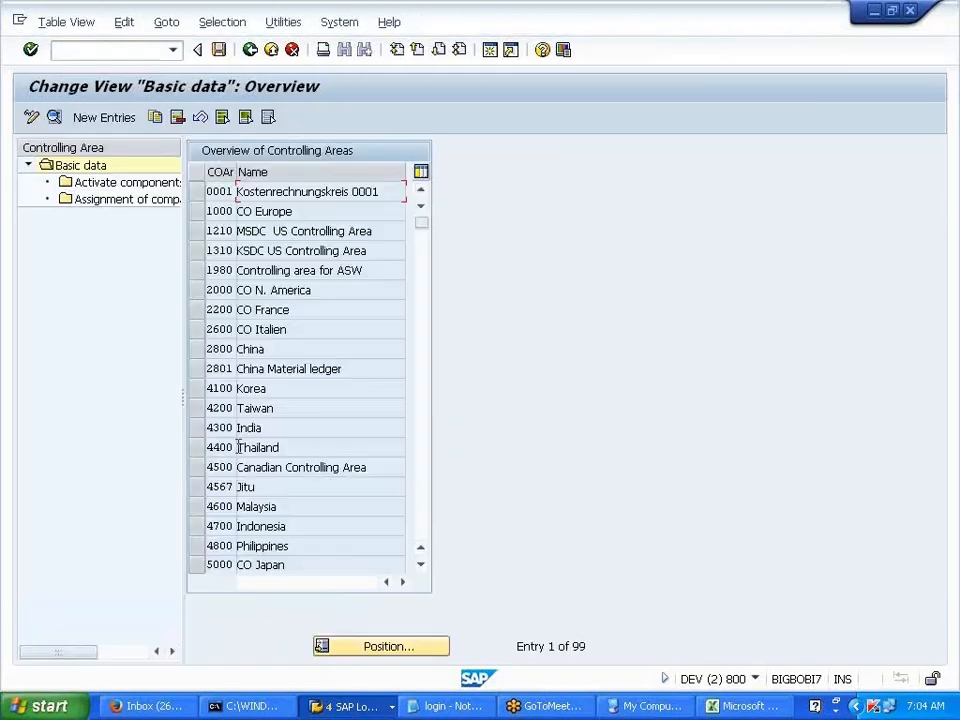
click(358, 648)
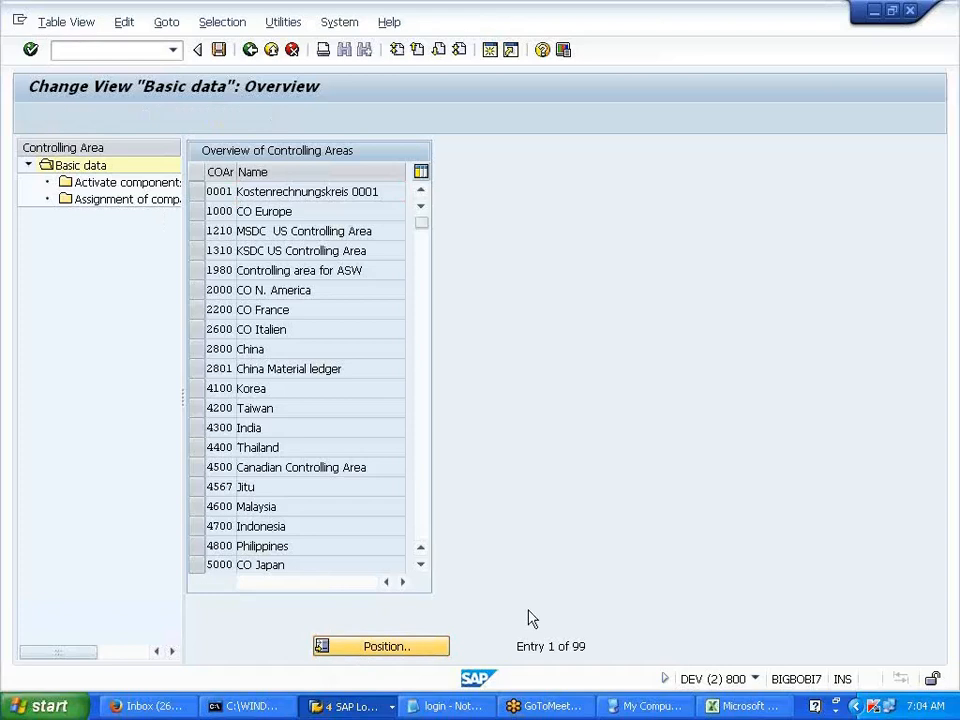
text(V700)
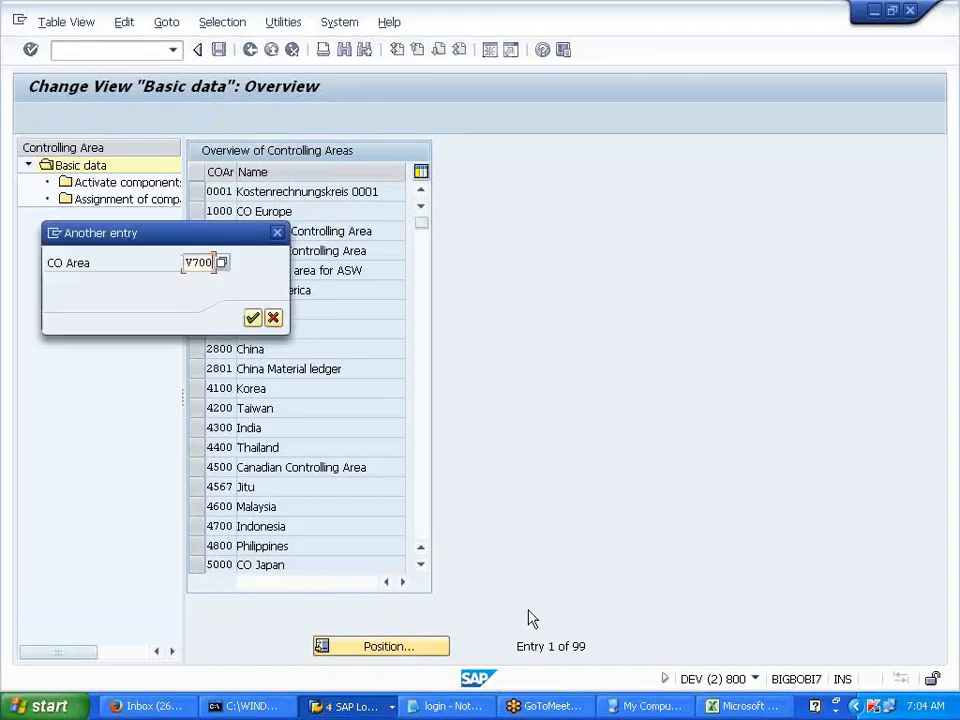
key(Return)
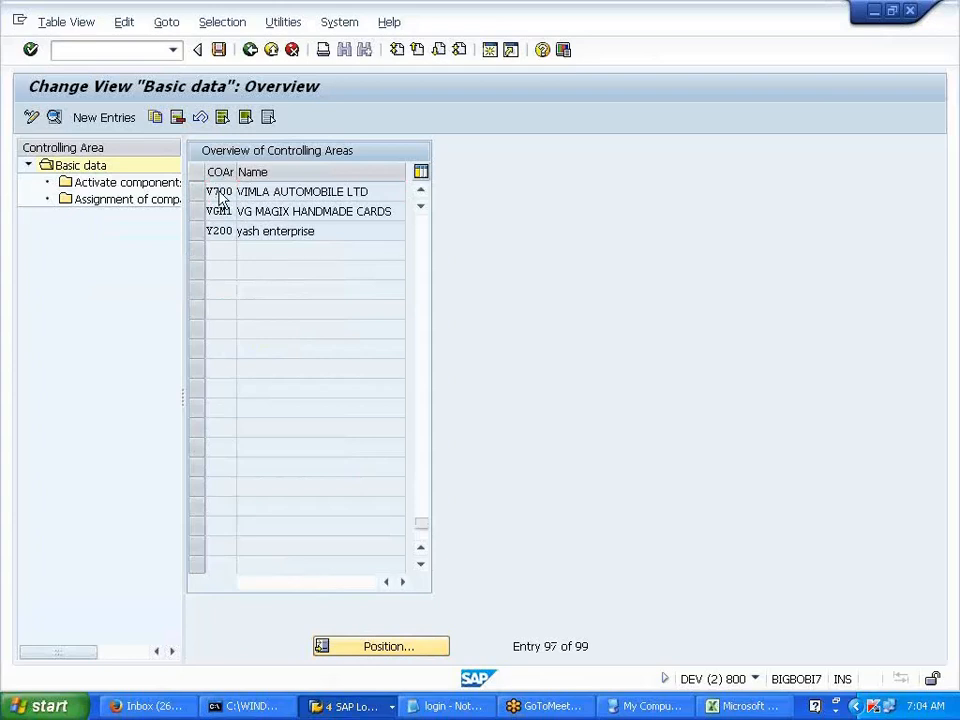
- Confirm V700's standard hierarchy is STDHI_V700, then submit that group on Create Cost Center Group
double_click(222, 198)
drag(342, 460, 412, 460)
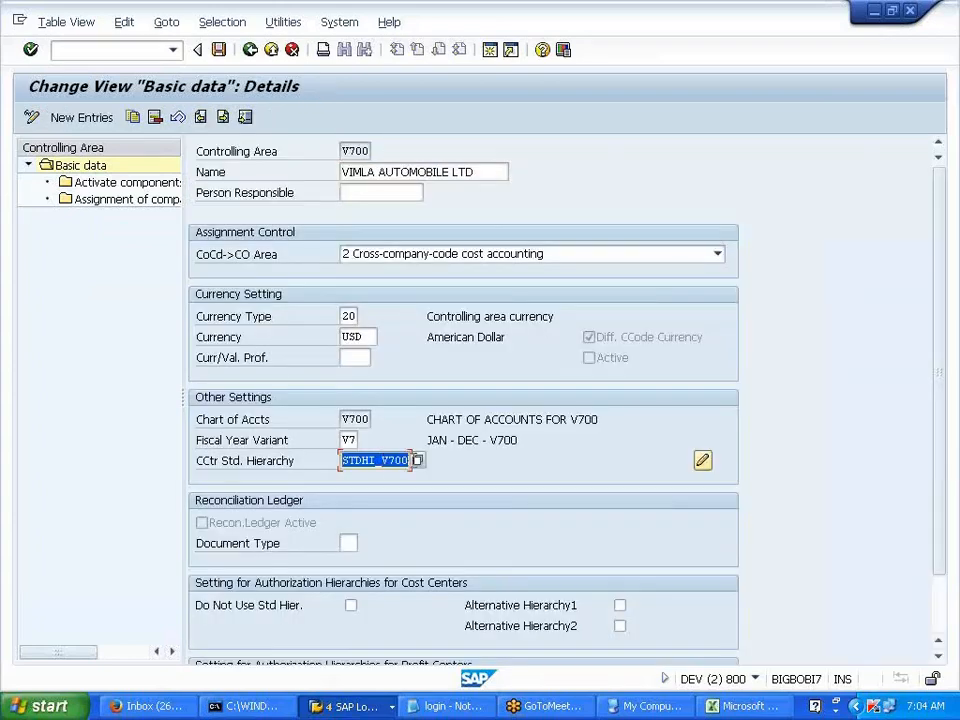
click(411, 461)
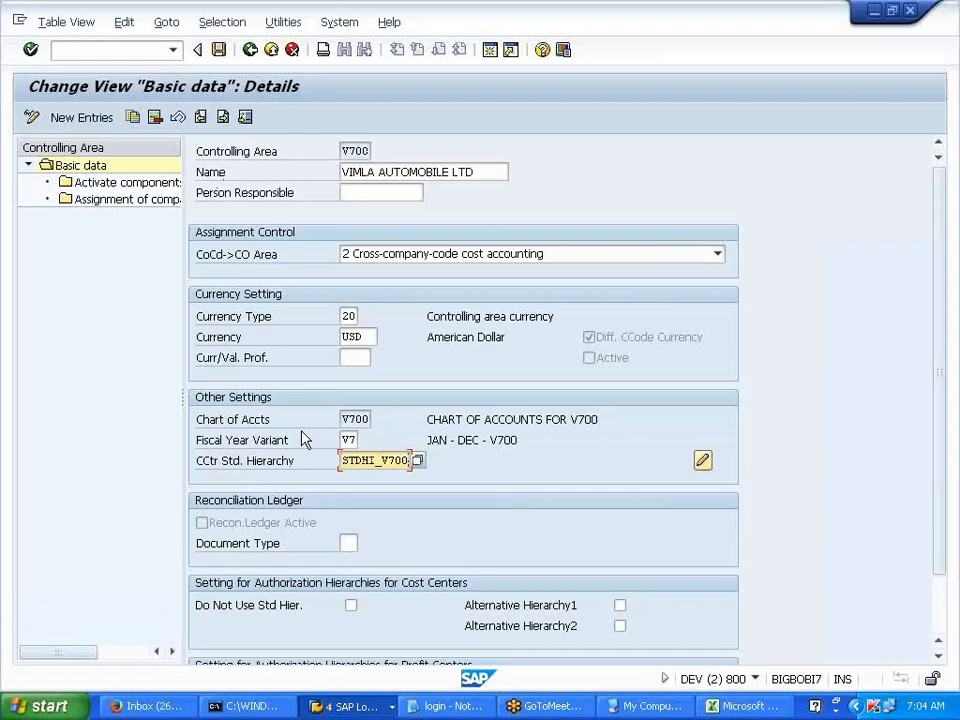
click(250, 54)
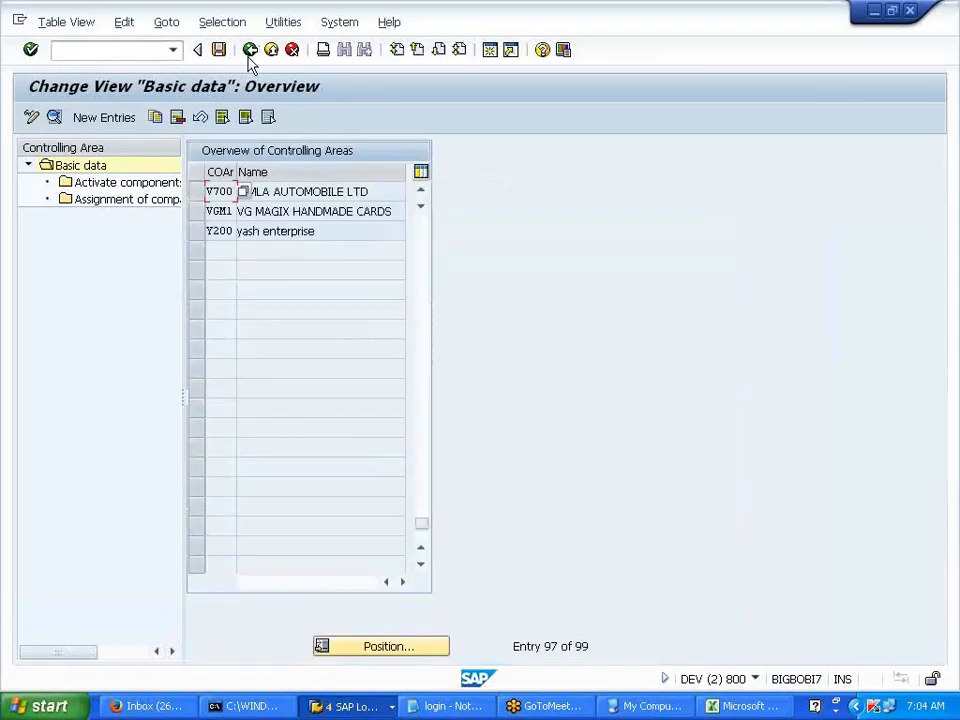
click(250, 57)
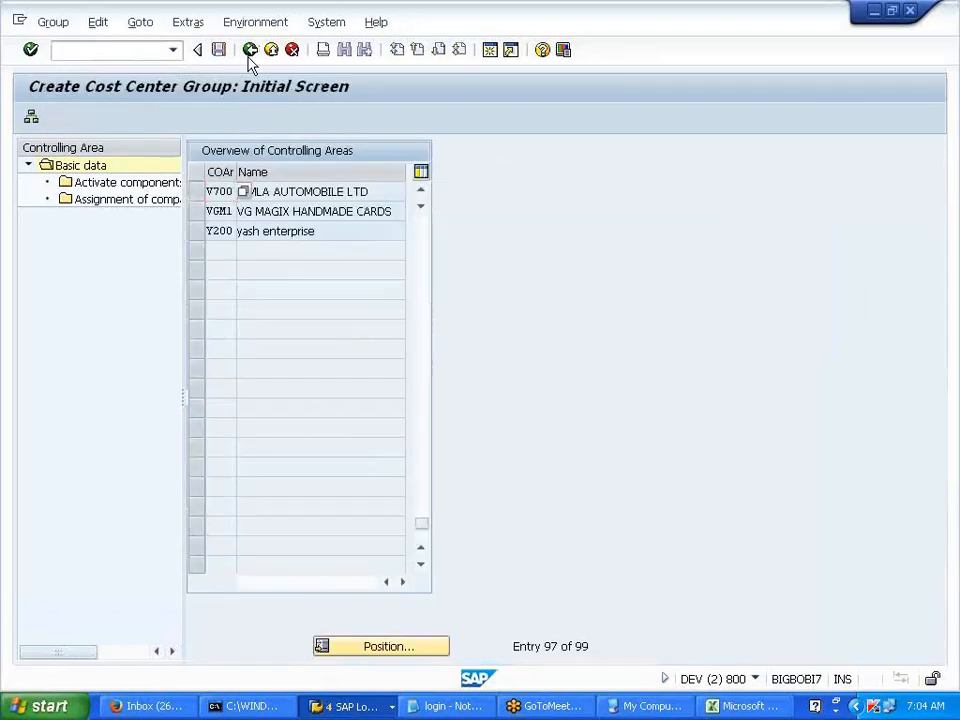
key(Return)
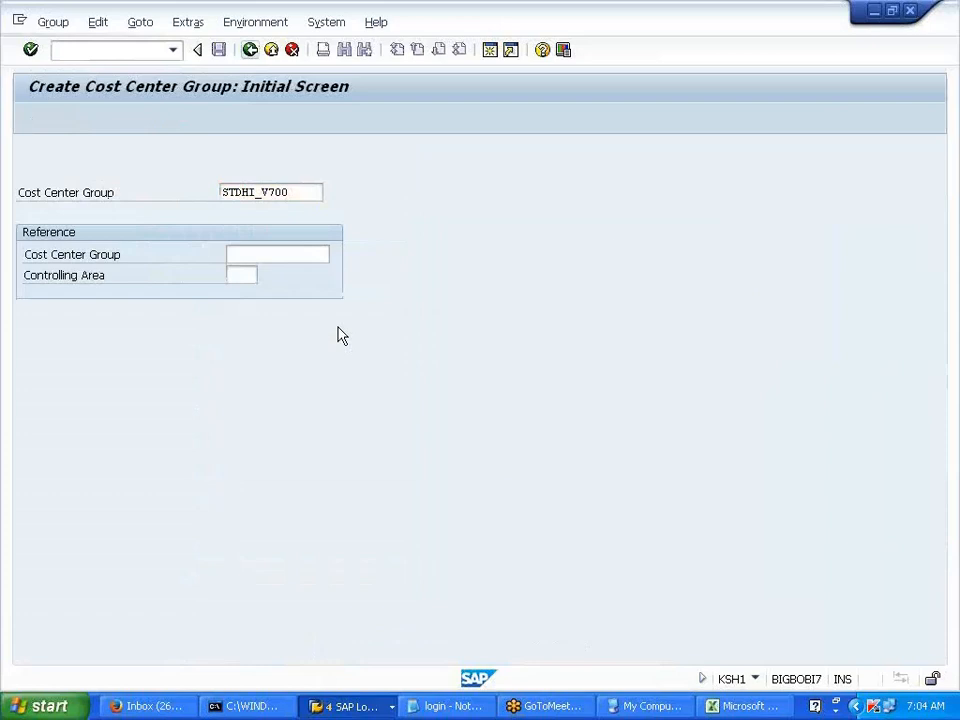
- Describe STDHI_V700 as 'COST CTR HIERARCHY' and add sub-group 1000 PRD CCTR beneath it
click(273, 451)
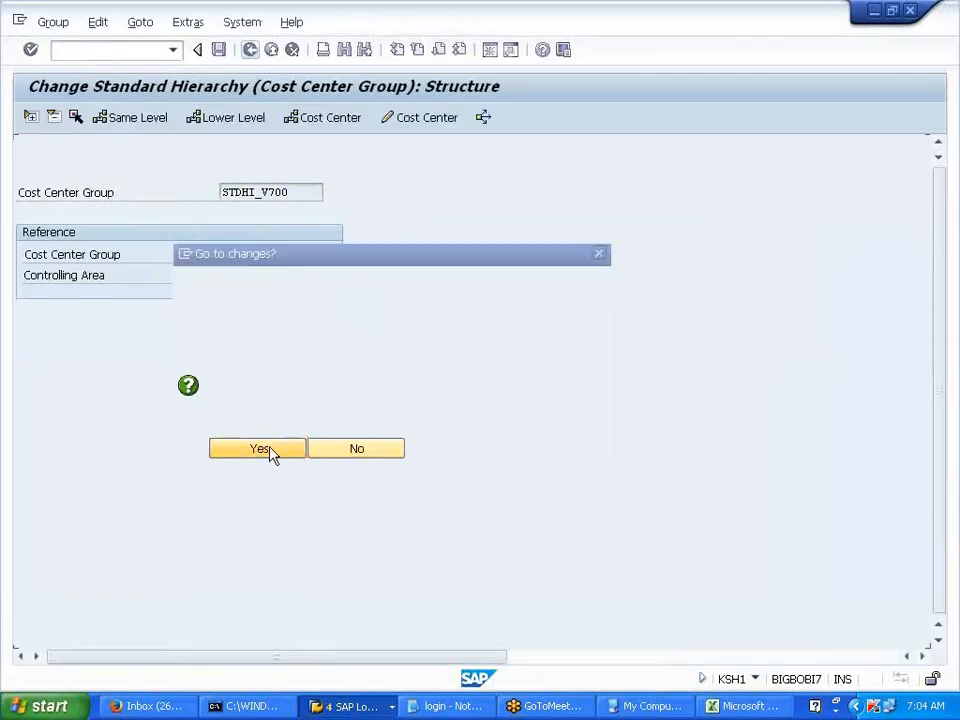
text(COST)
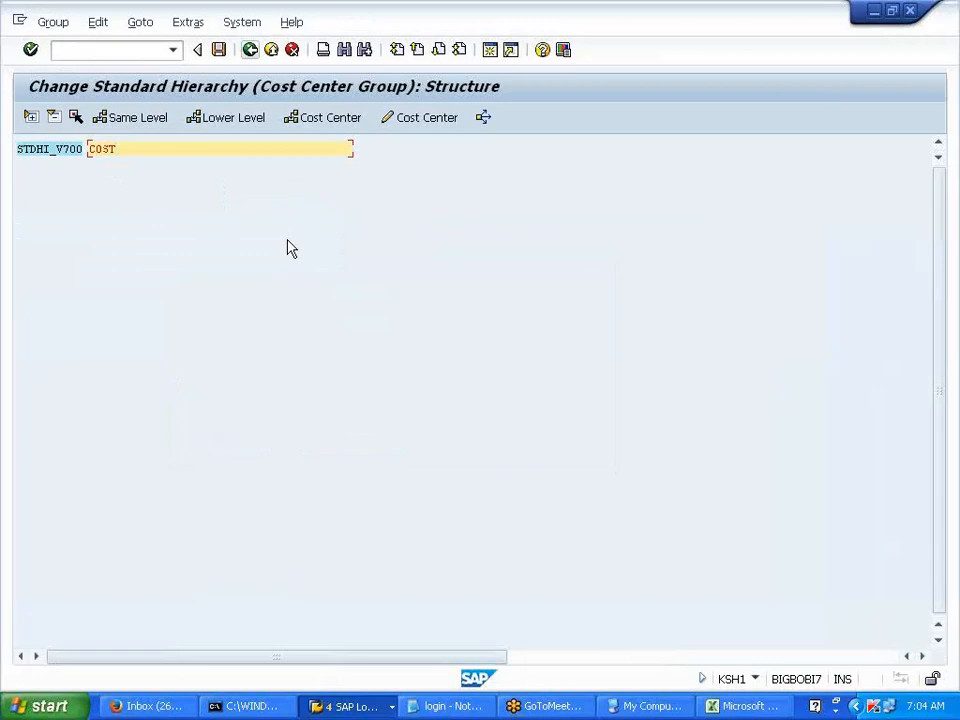
text( CTR HIERARCHY)
click(60, 155)
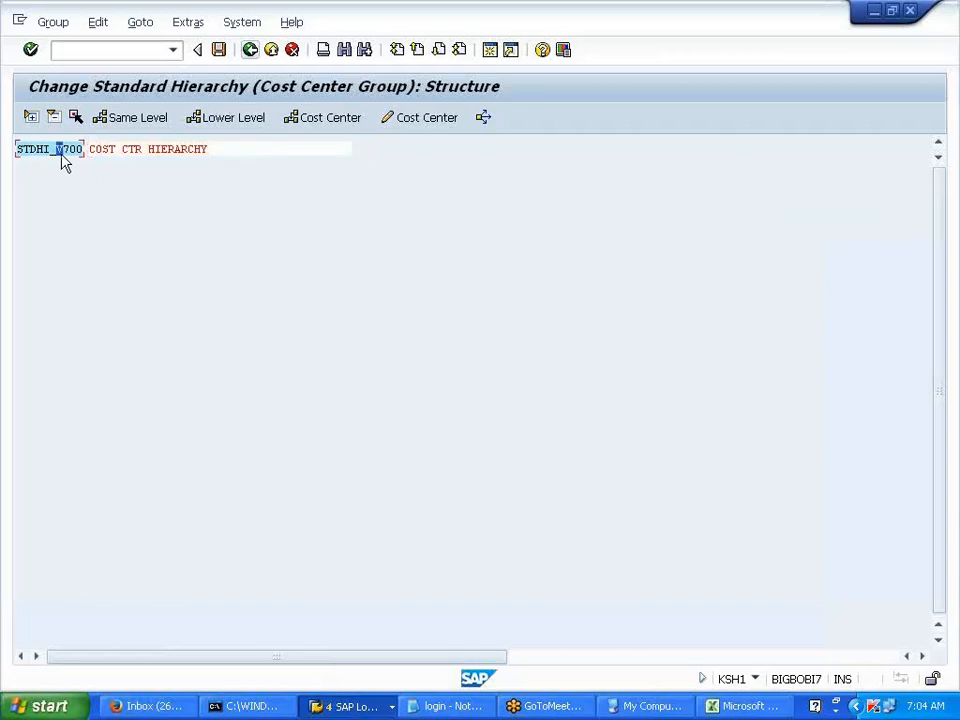
click(210, 119)
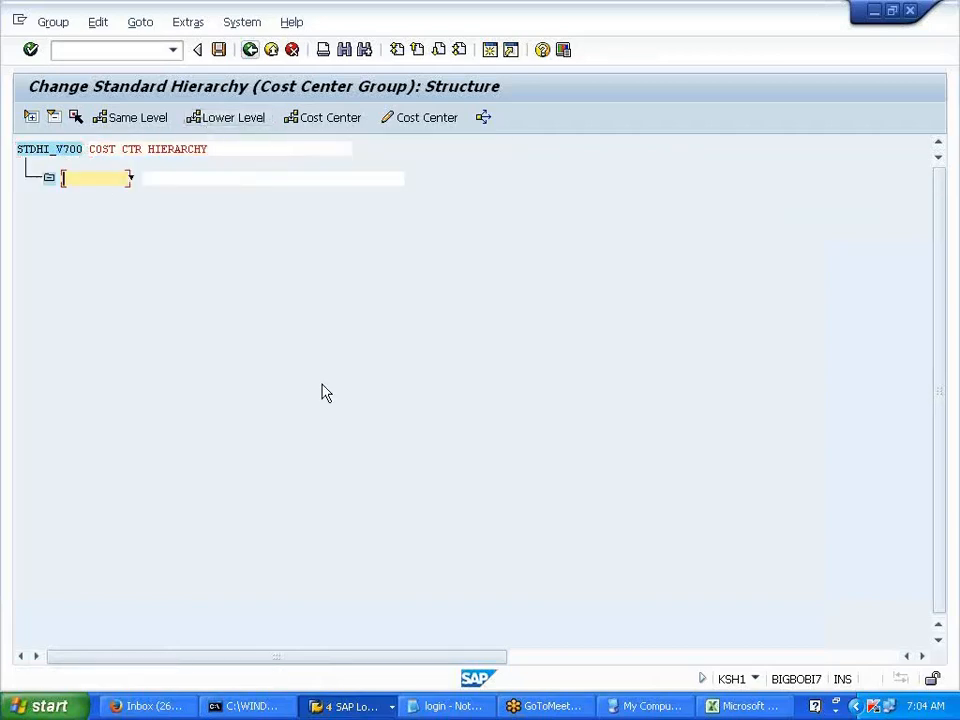
text(1000)
key(Tab)
text(PRD C)
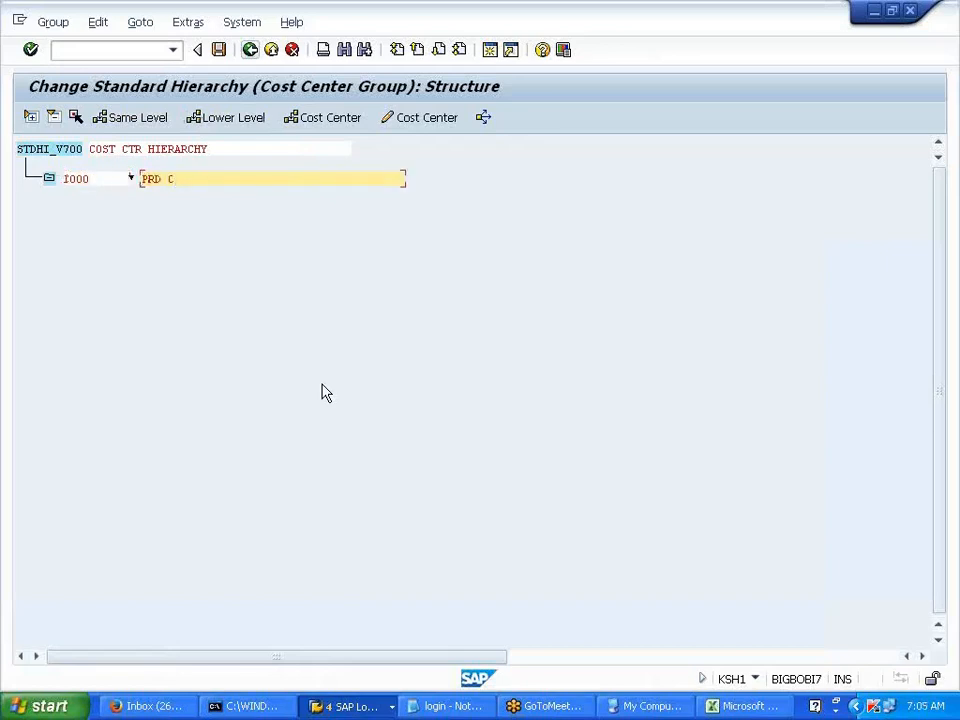
text(TS)
key(BackSpace)
text(CTR)
click(76, 179)
- Add same-level group 2000 ADMIN CCTR
click(121, 120)
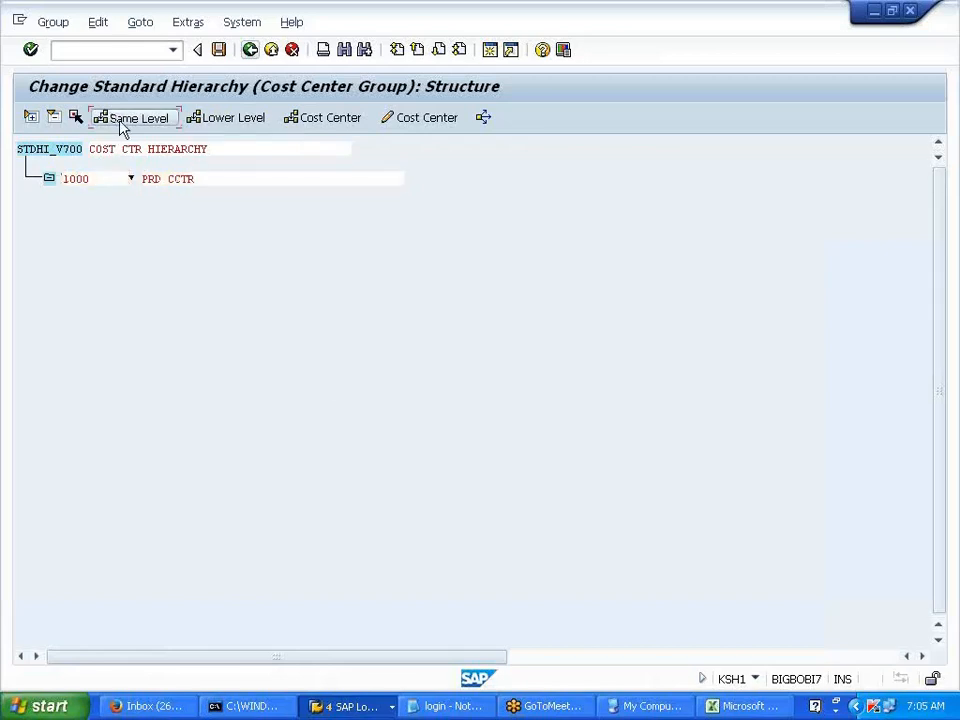
text(2000)
key(Tab)
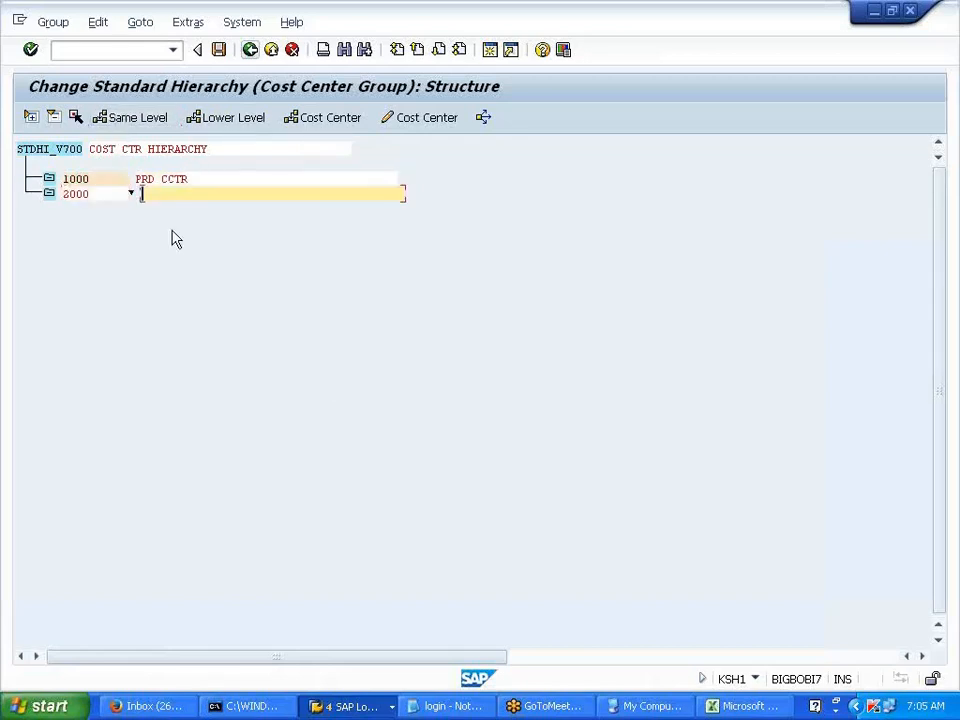
text(ADMIN CTR)
key(BackSpace)
text(TR)
click(108, 194)
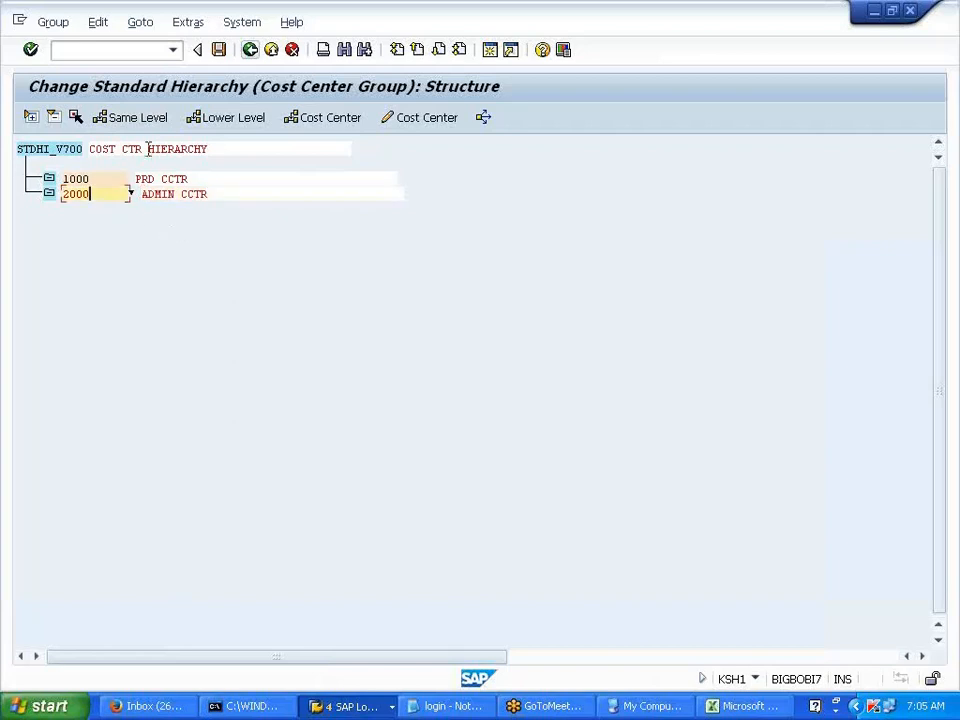
- Add same-level groups 3000 SELLING CCTR and 4000 SERVICE CCTR
click(138, 118)
text(3000)
key(Tab)
text(SELLING C)
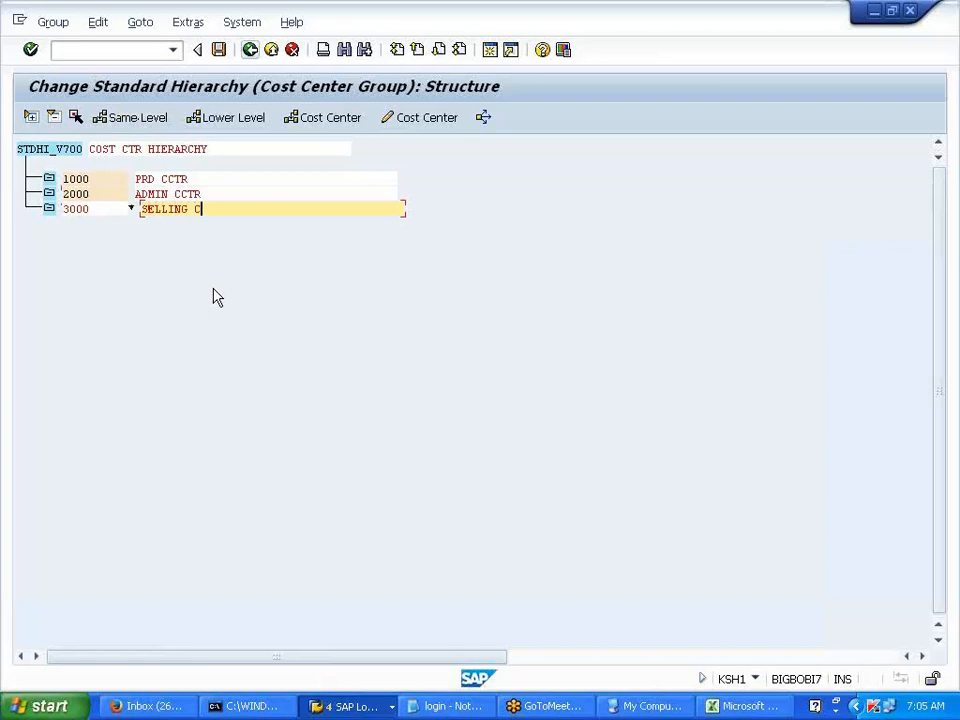
text(CTR)
click(94, 210)
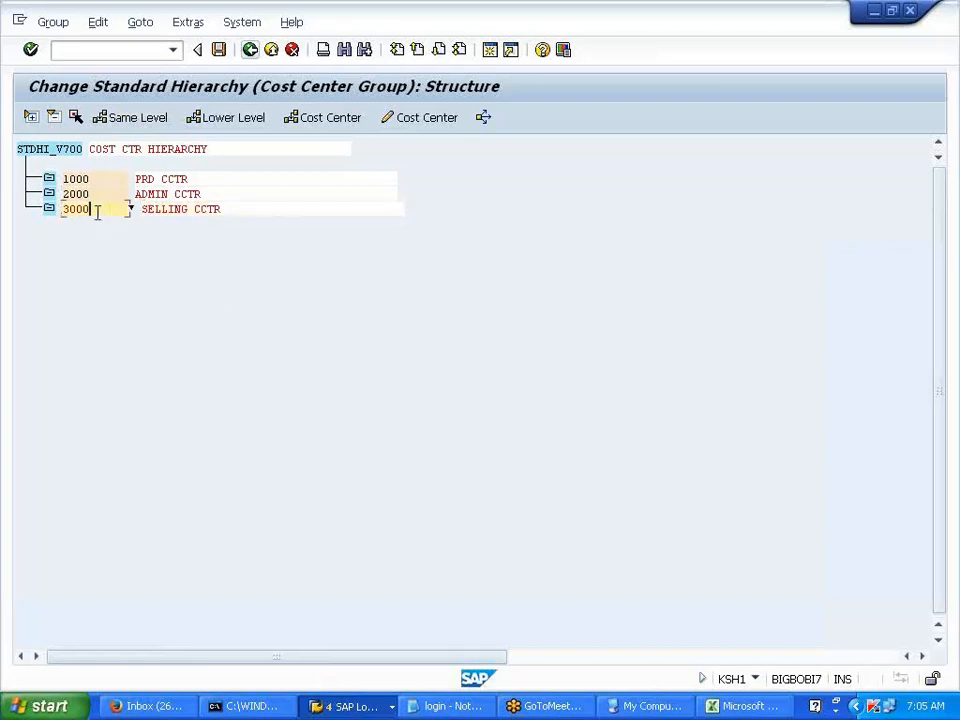
click(146, 128)
text(4000)
click(144, 224)
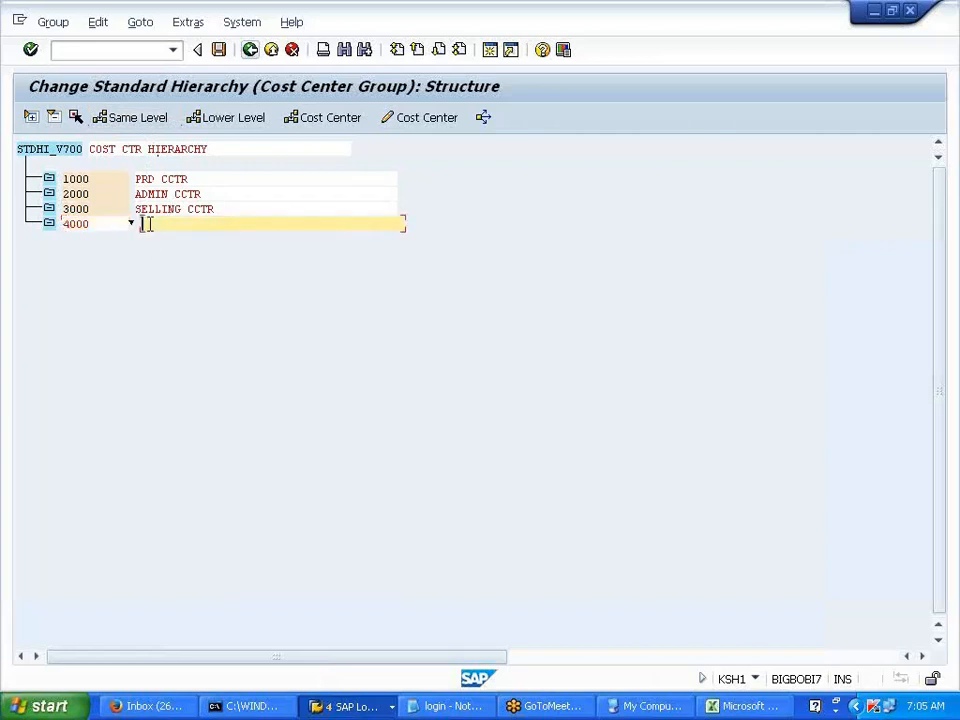
text(SERVICE CCTR)
- Save the STDHI_V700 hierarchy and return to the IMG cost center activities
click(218, 49)
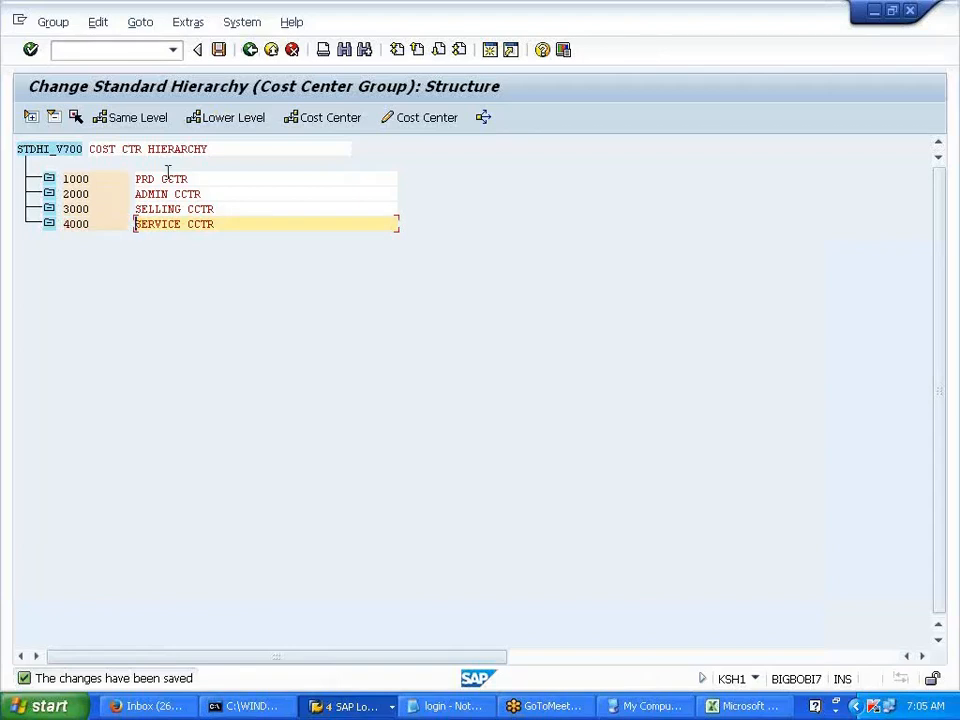
click(251, 52)
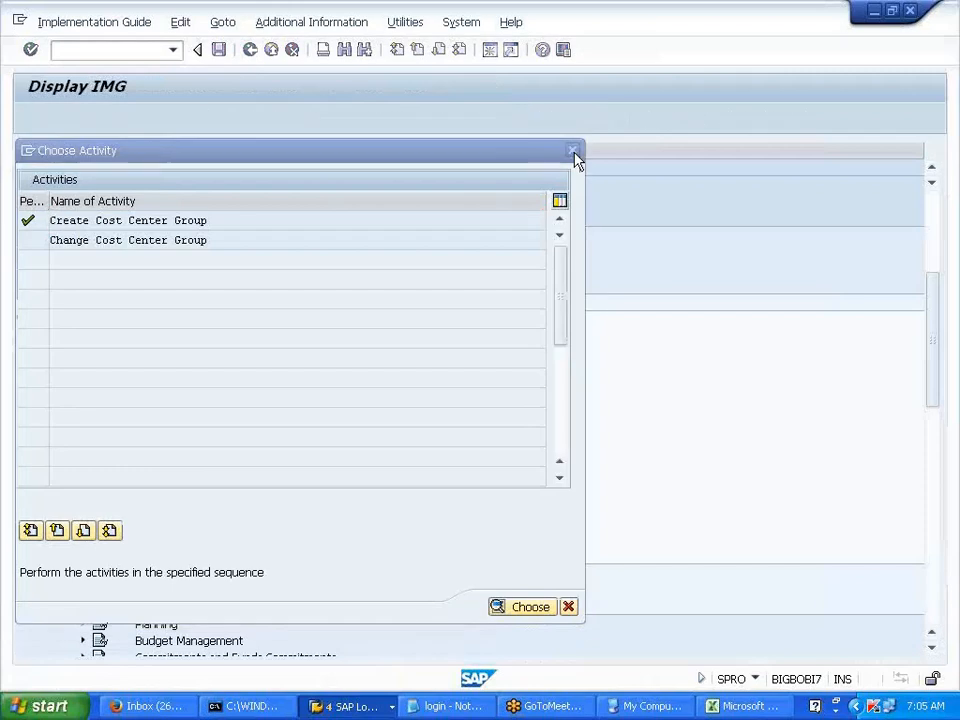
click(573, 153)
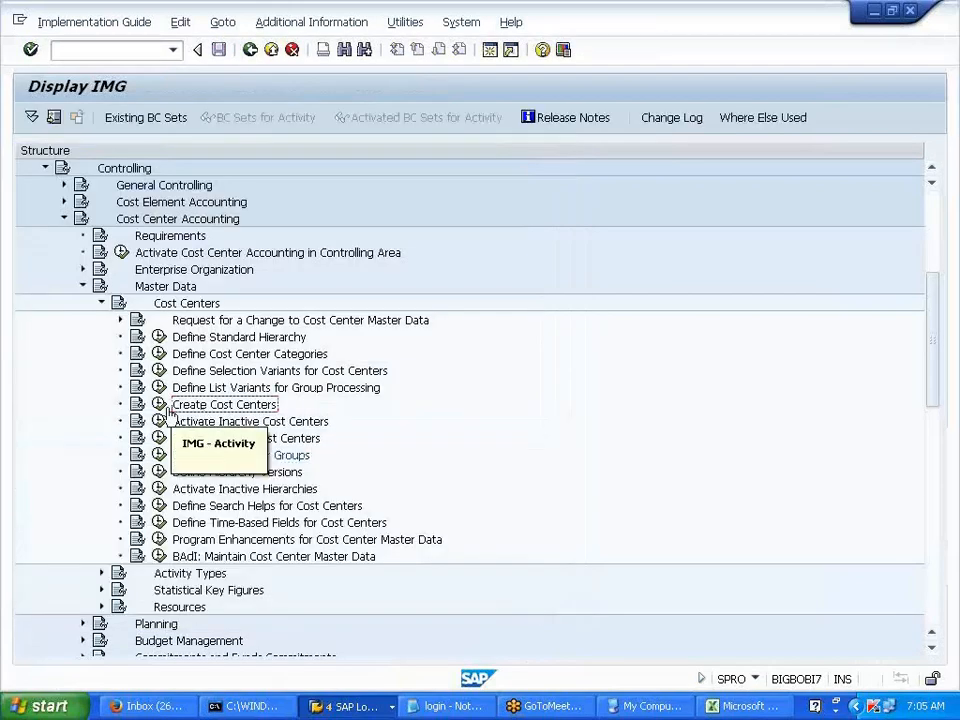
click(159, 405)
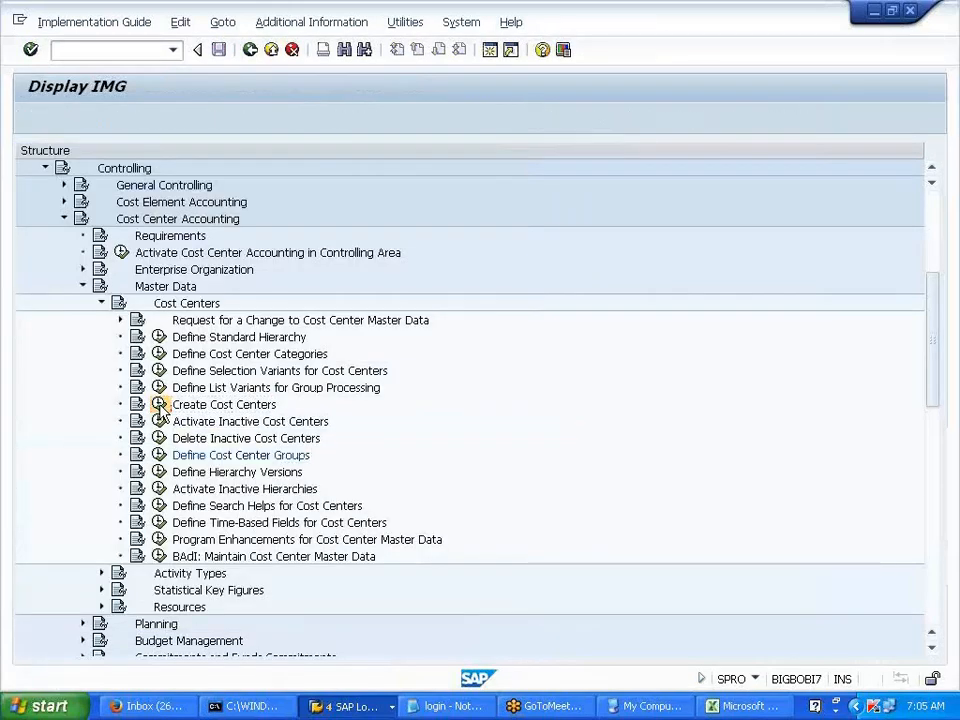
- Create cost center PRDDEPT1, using PRDDEPT1 as both name and description
double_click(160, 225)
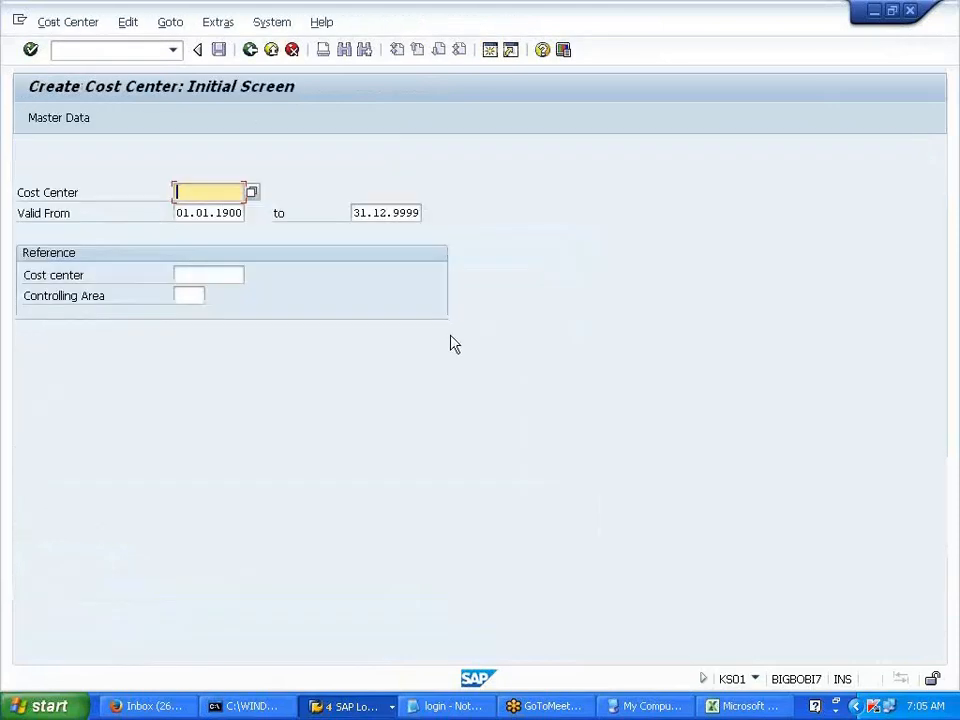
text(PRDDEPT1)
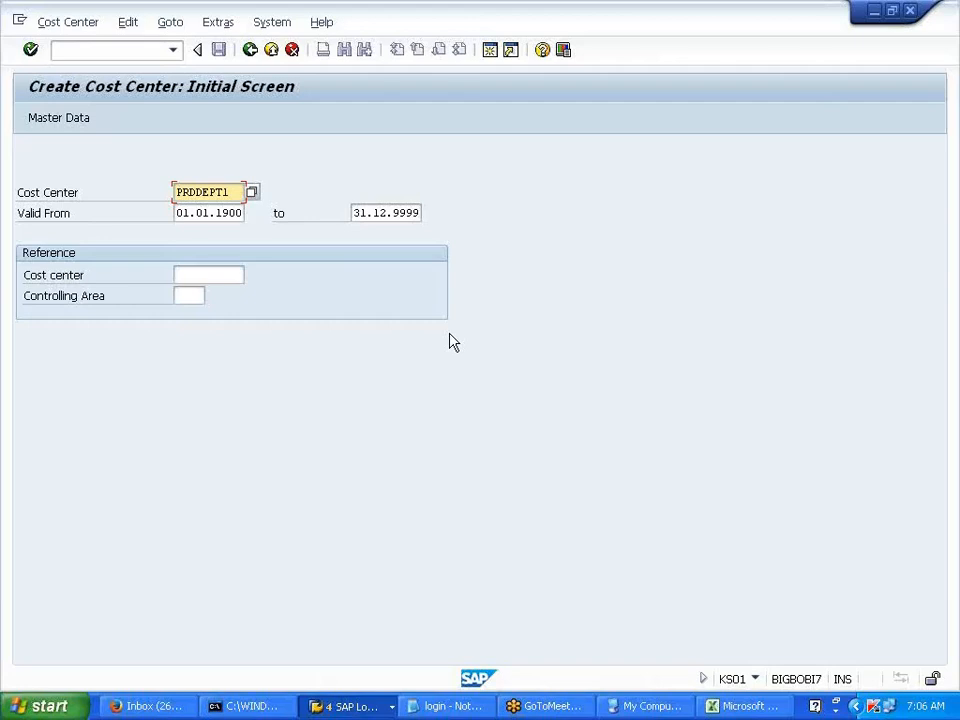
key(Return)
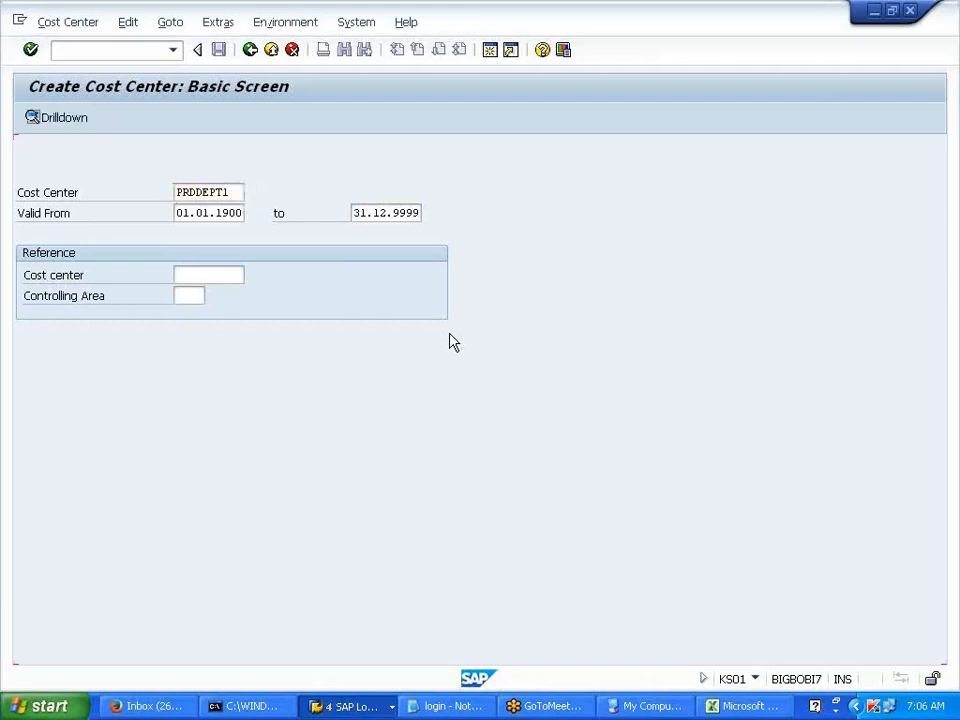
click(157, 150)
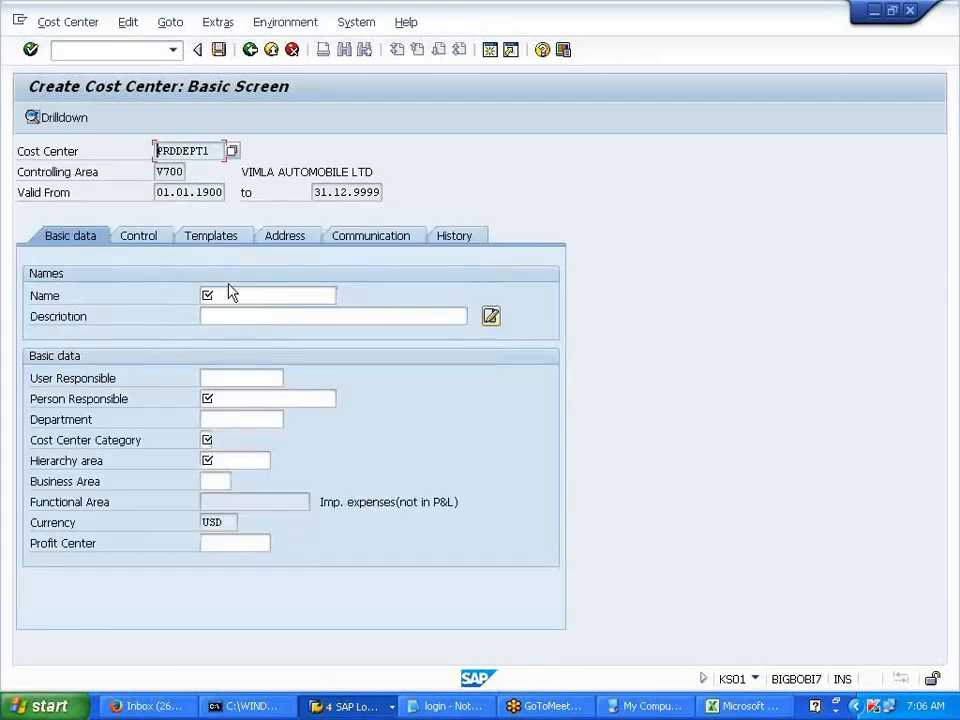
click(229, 292)
text(PRDDEPT1)
click(220, 316)
text(PRDDEPT1)
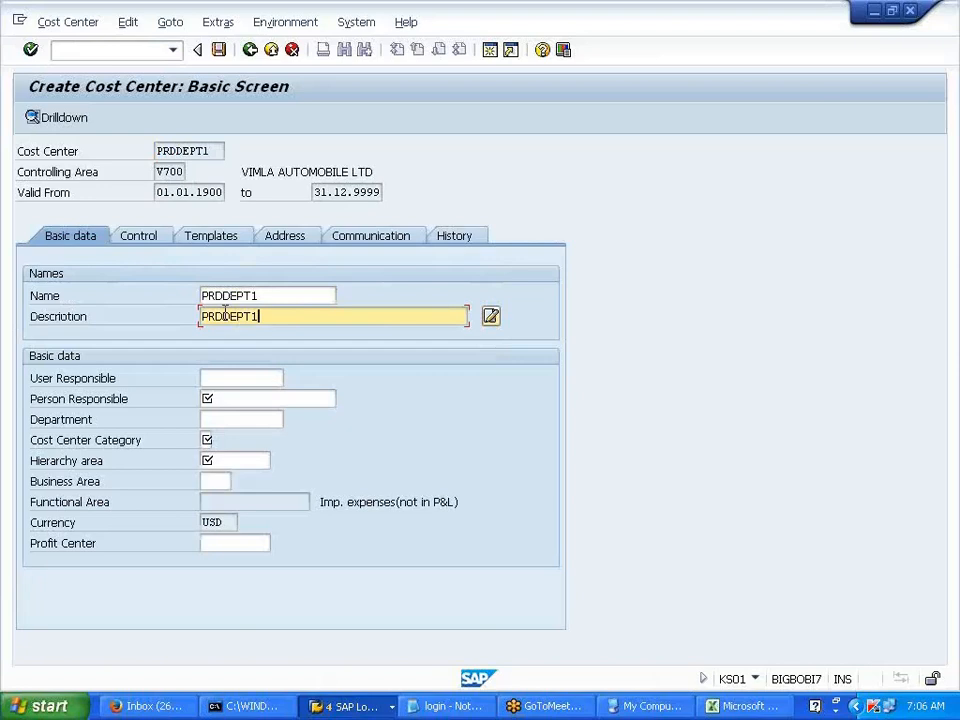
- Enter the person responsible, department PRODUCTION, and category 1 Production
click(266, 404)
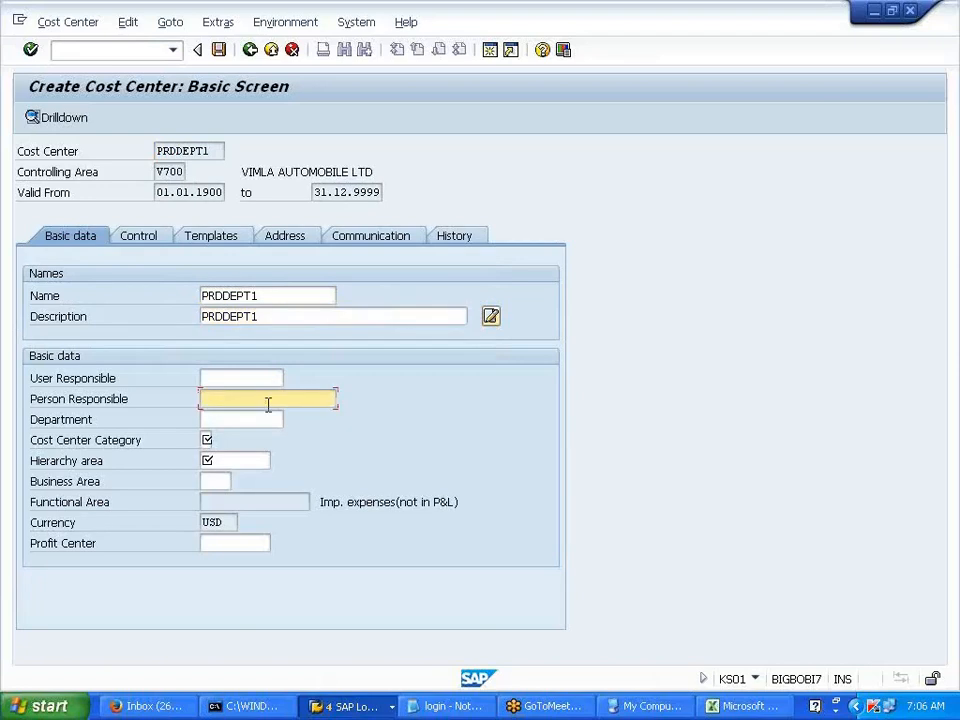
text(DHARA)
click(239, 419)
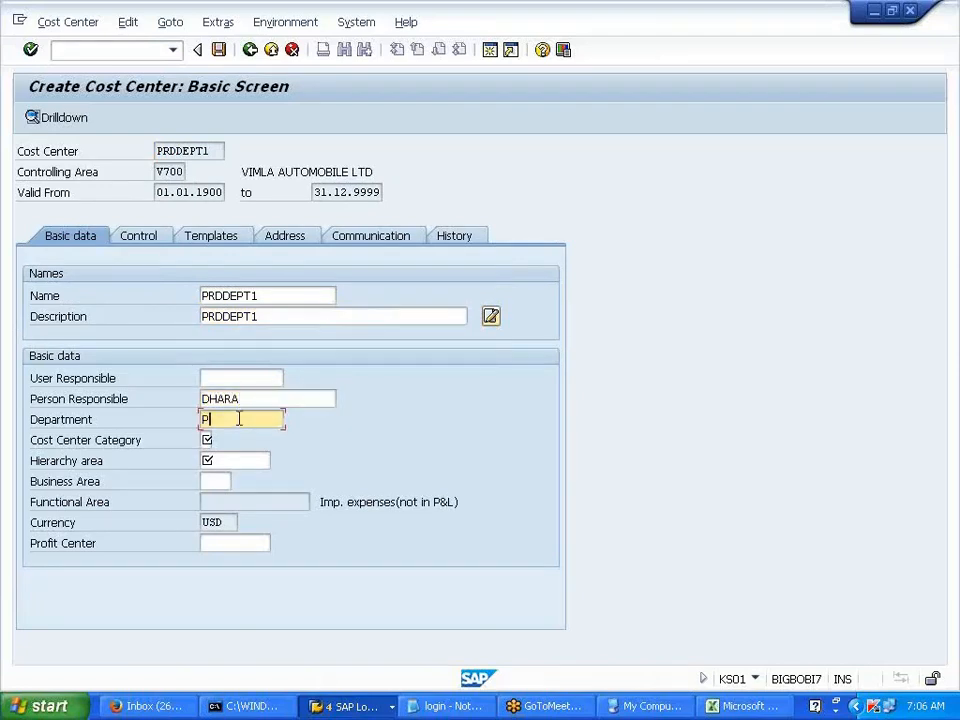
text(PRODUCTION)
click(216, 441)
click(219, 441)
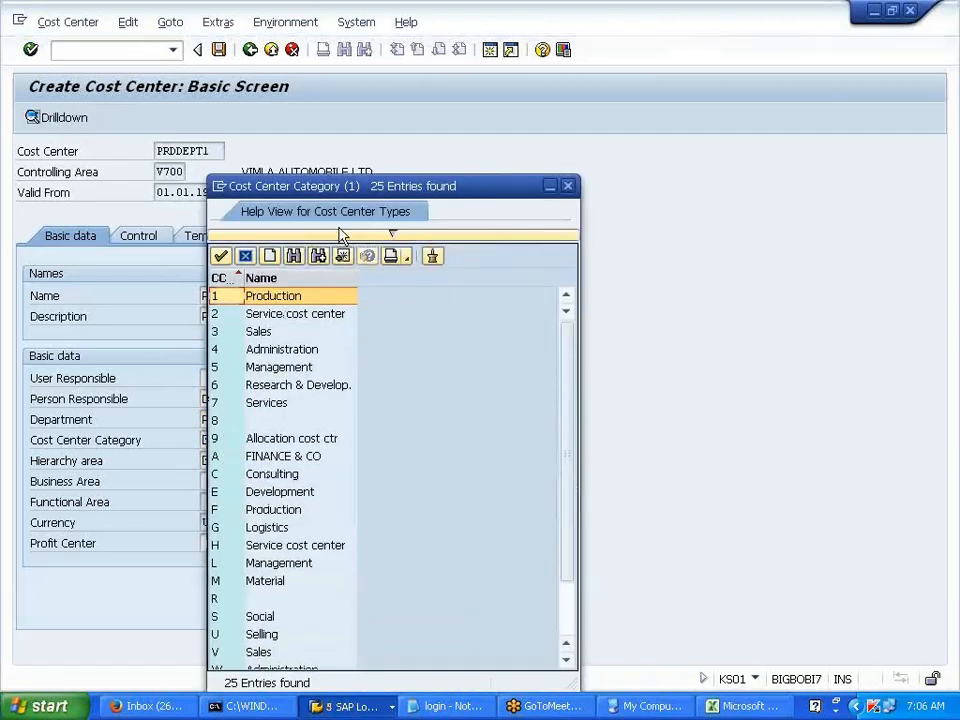
drag(375, 193, 563, 136)
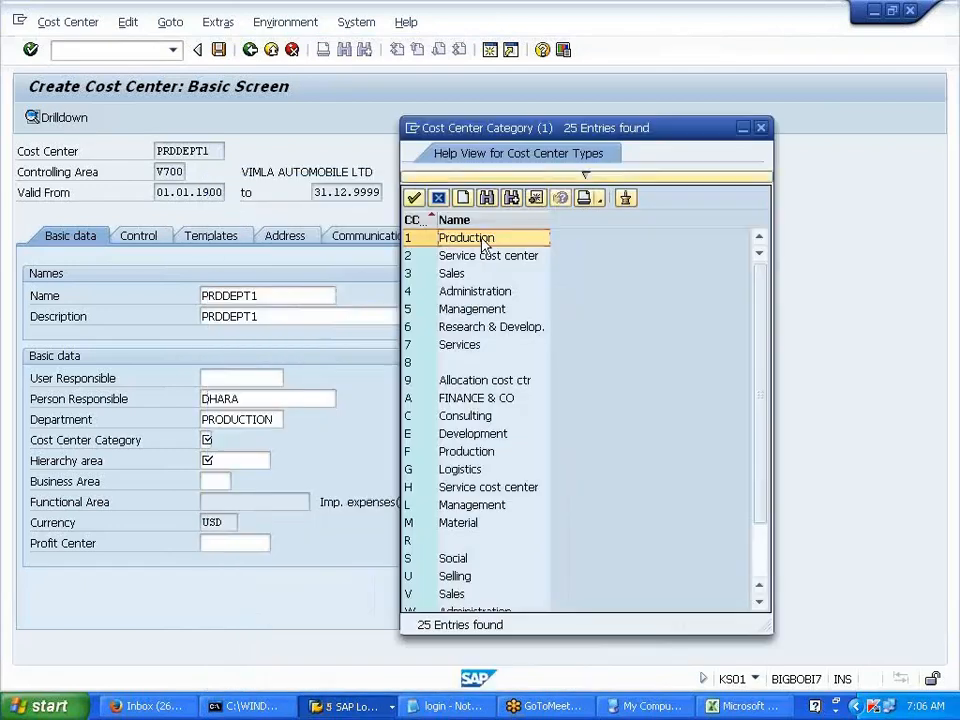
double_click(484, 240)
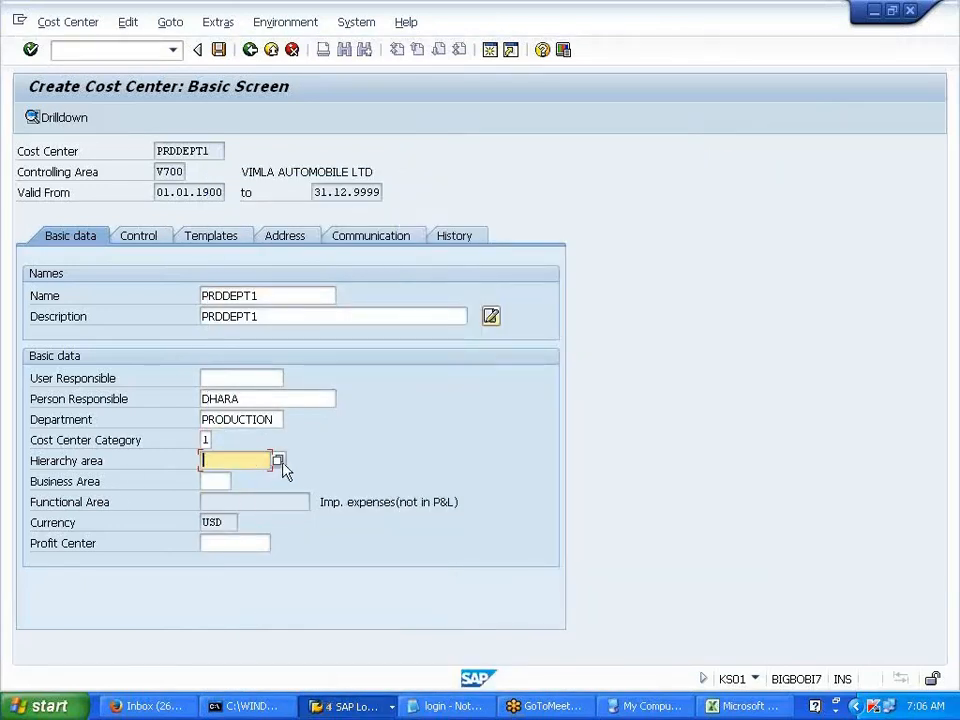
- Set hierarchy area 1000 and save PRDDEPT1 past the profit center warning
click(278, 461)
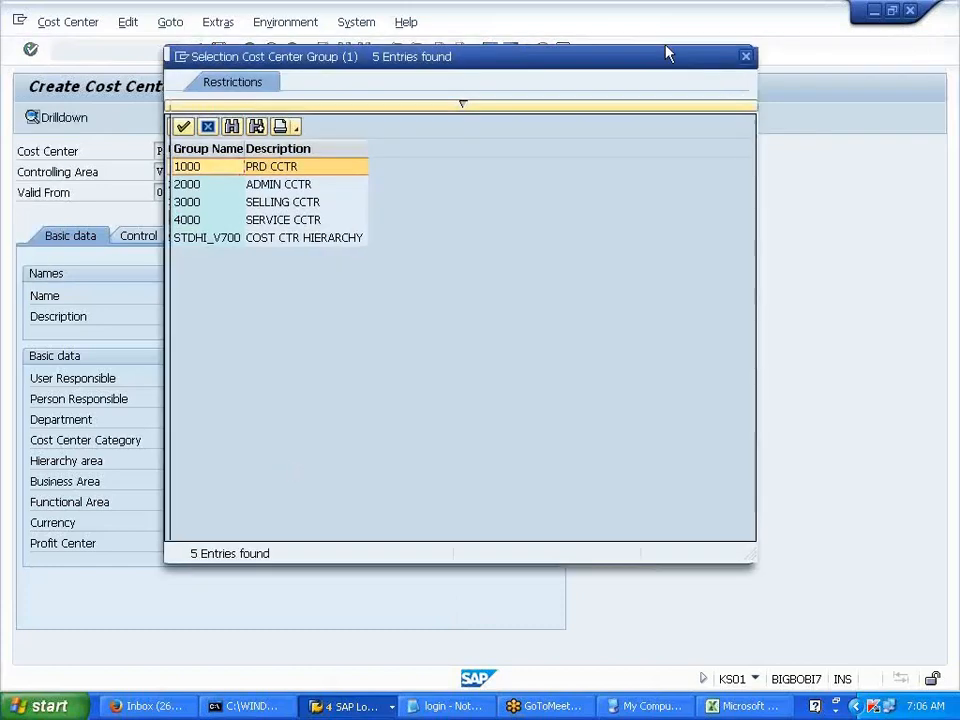
drag(668, 54, 750, 39)
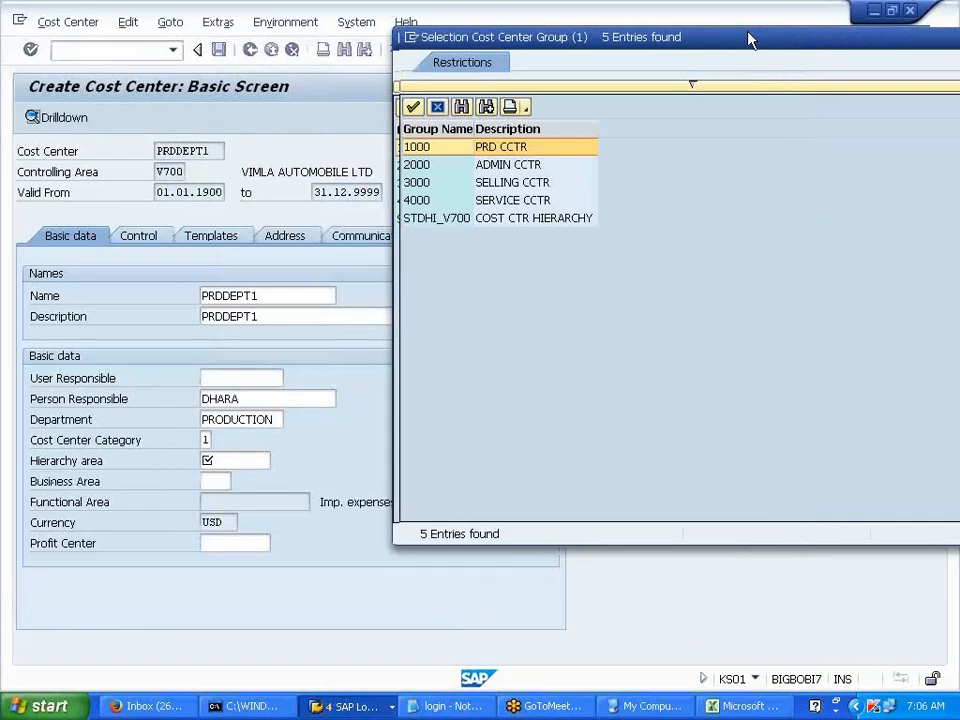
double_click(428, 150)
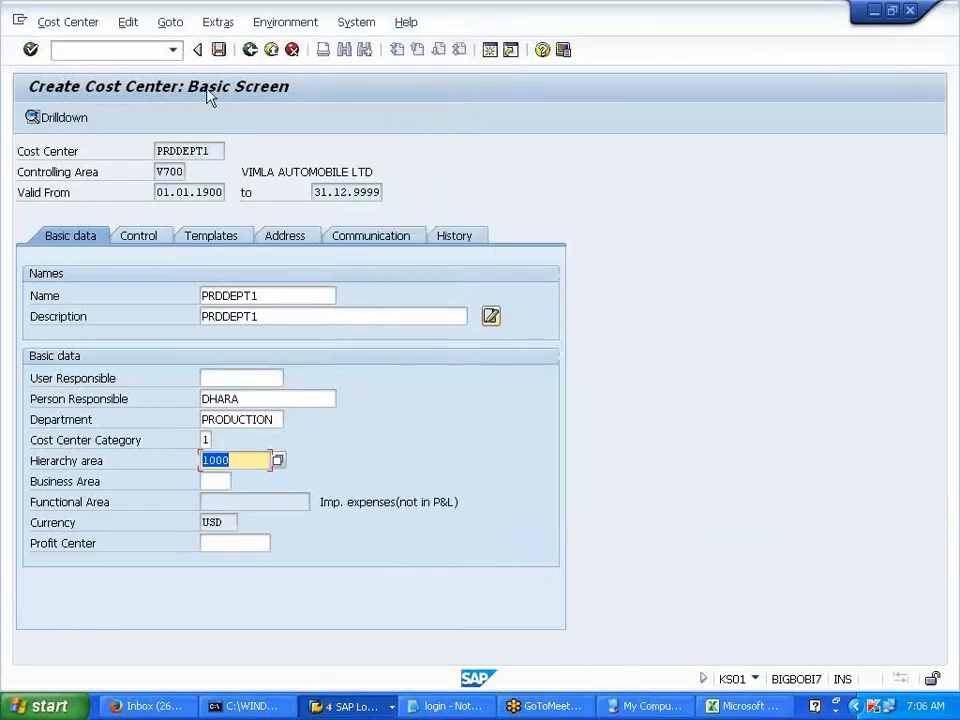
click(219, 51)
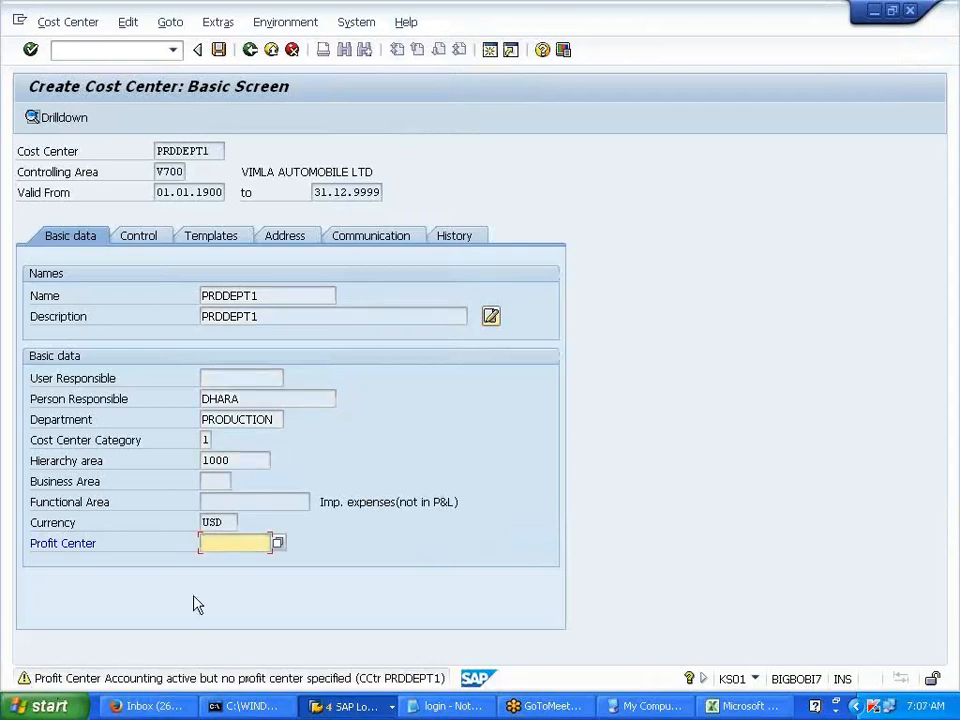
key(Return)
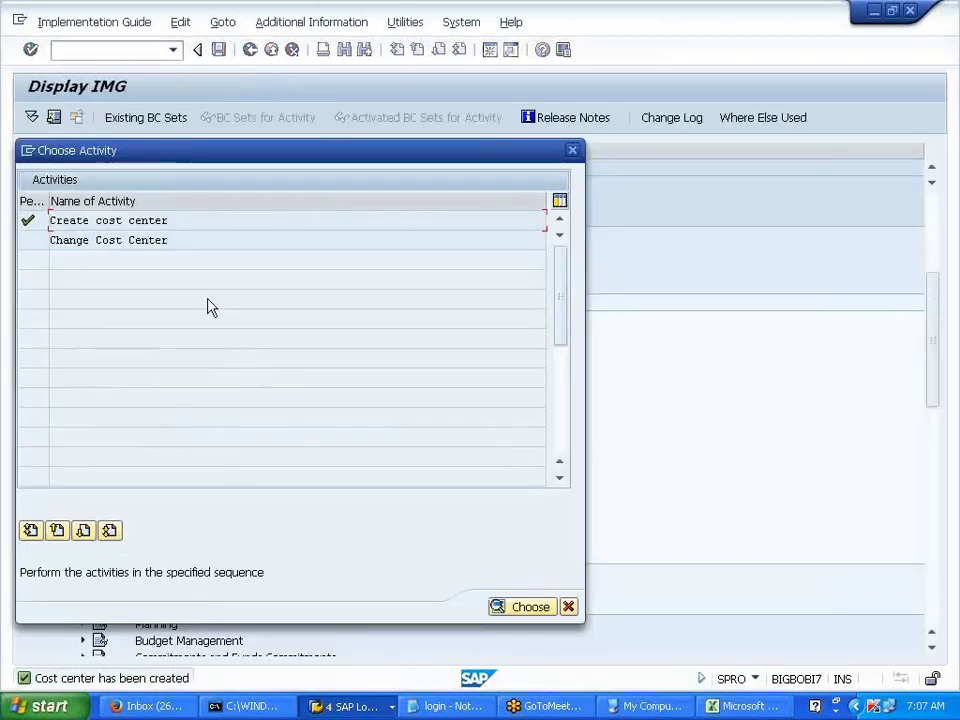
- Start cost center PRDDEPT2 with PRDDEPT1 as the reference cost center
double_click(164, 224)
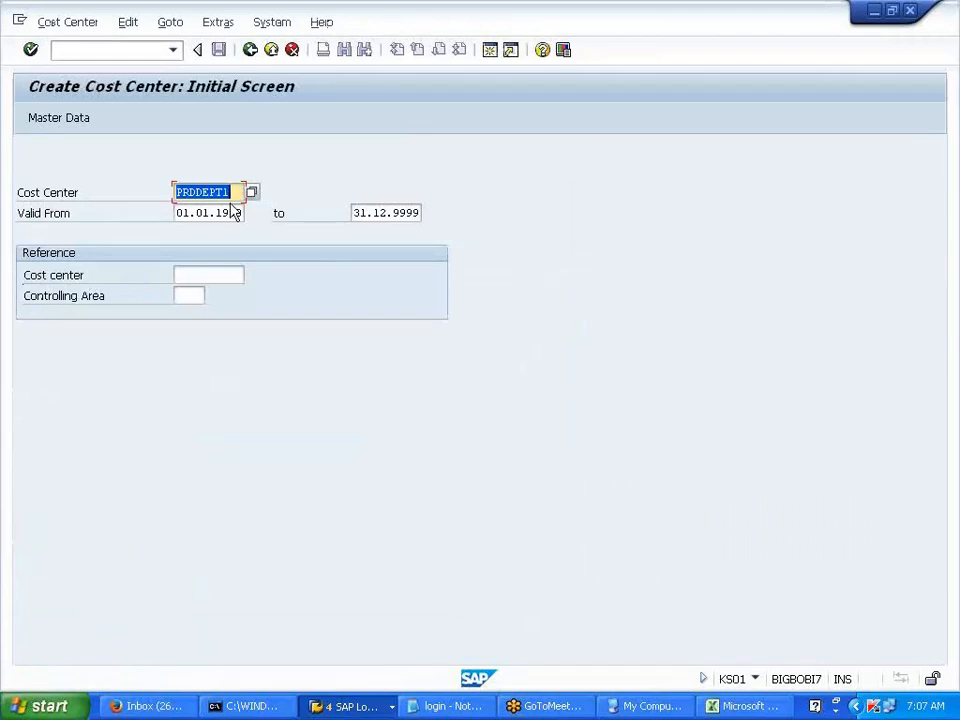
drag(232, 192, 174, 190)
key(ctrl+c)
click(176, 192)
click(199, 276)
key(ctrl+v)
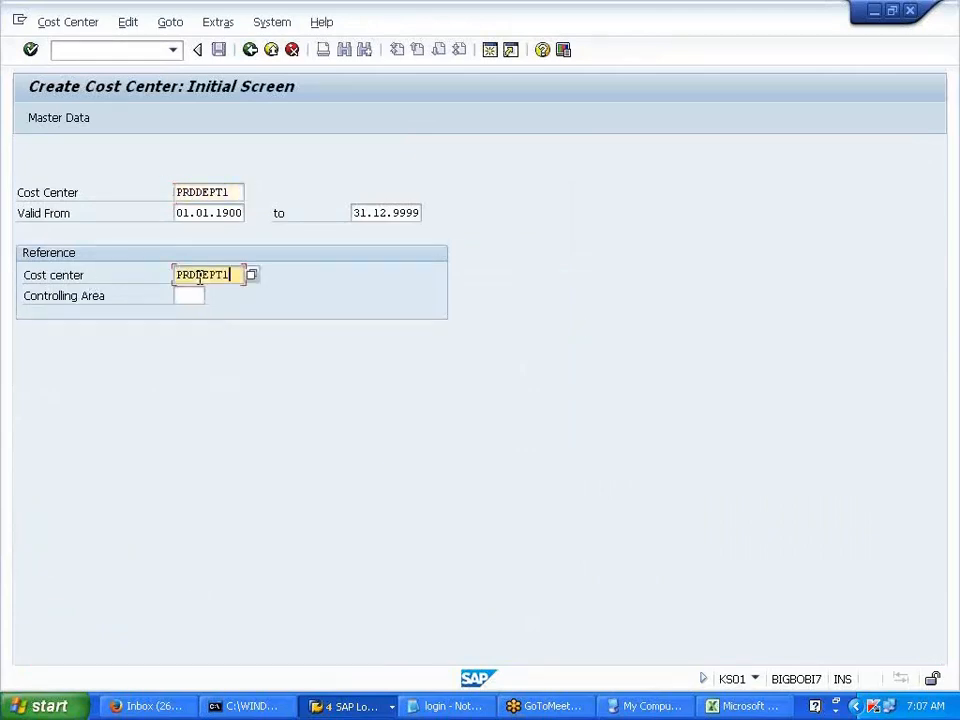
click(235, 192)
key(BackSpace)
text(2)
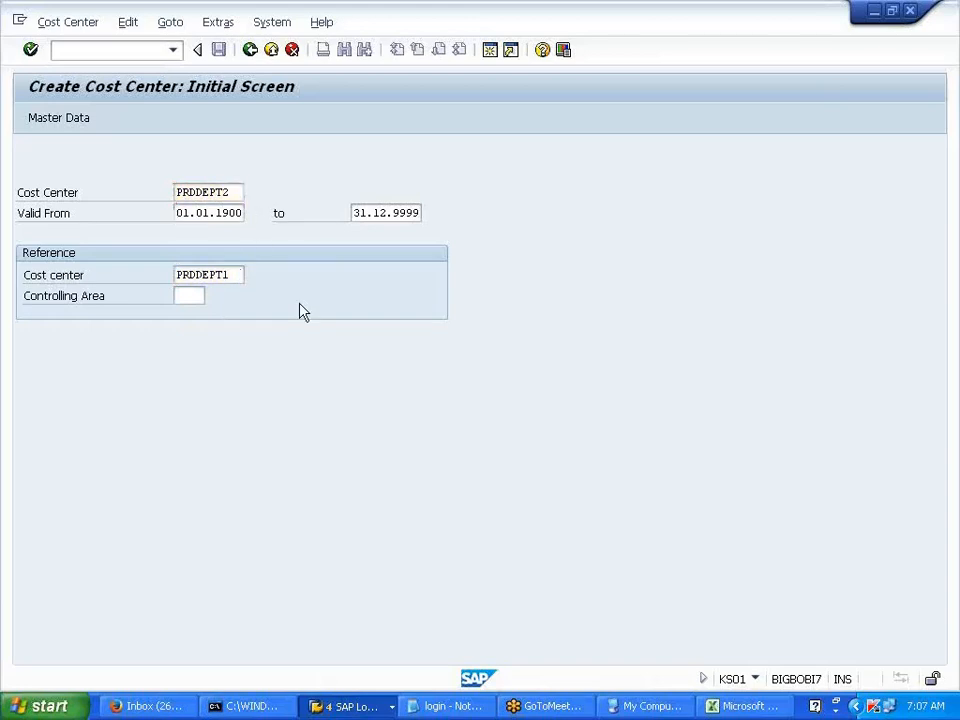
key(Return)
- Change name and description to PRDDEPT2 and save despite the missing profit center warning
click(302, 300)
key(BackSpace)
text(2)
key(Tab)
key(BackSpace)
text(2)
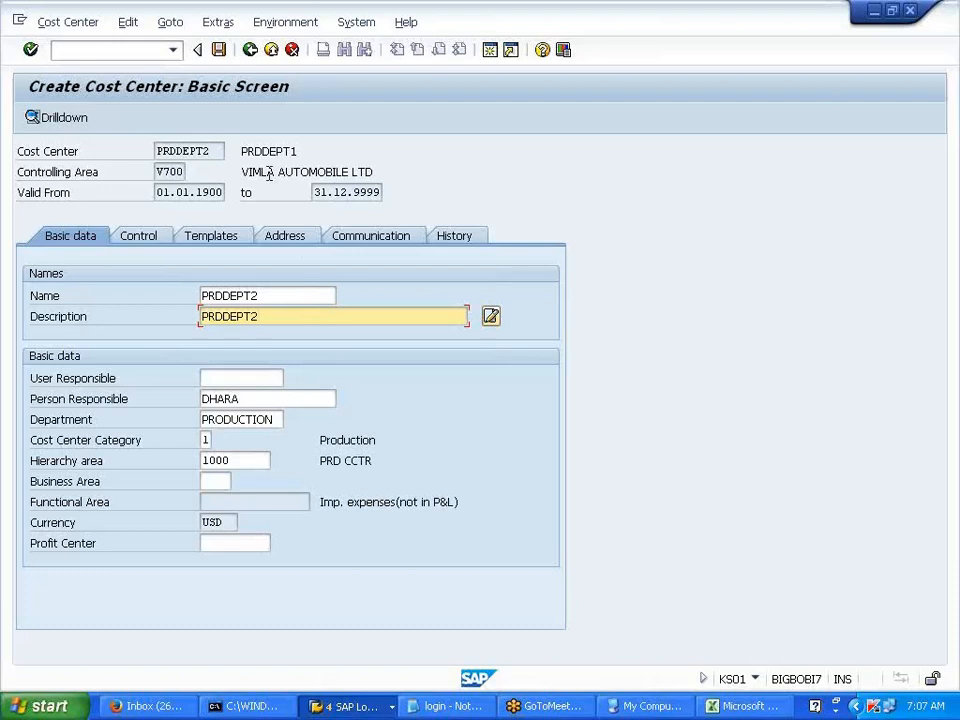
click(226, 60)
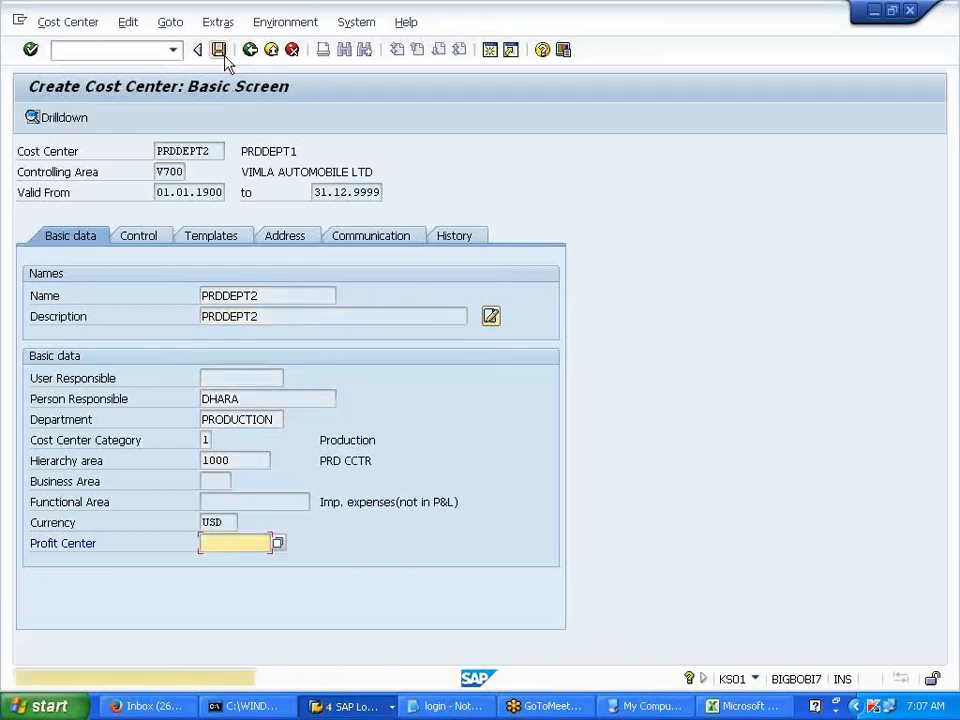
click(226, 60)
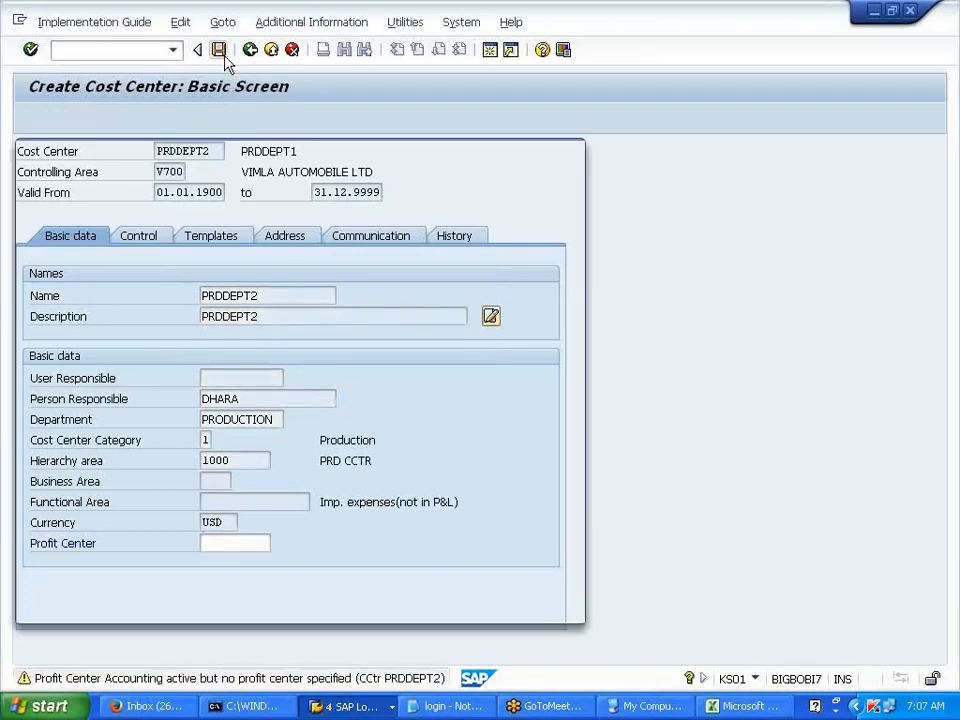
- Create cost center ADMDEPT1 and set its name and description to ADMDEPT1
double_click(171, 223)
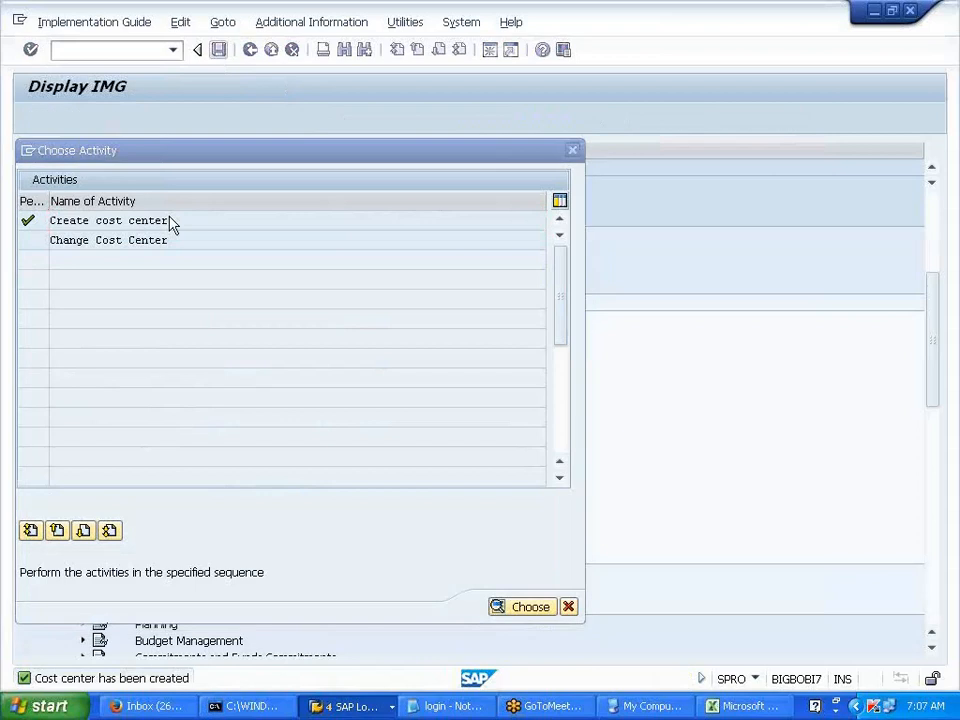
text(ADM)
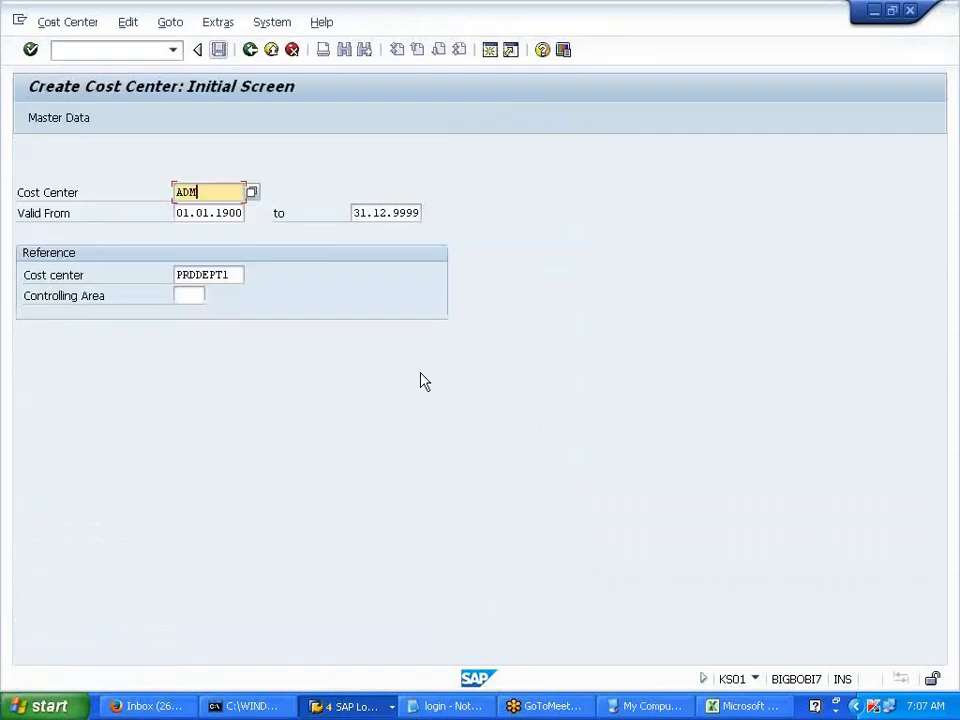
text(DEPT)
key(Return)
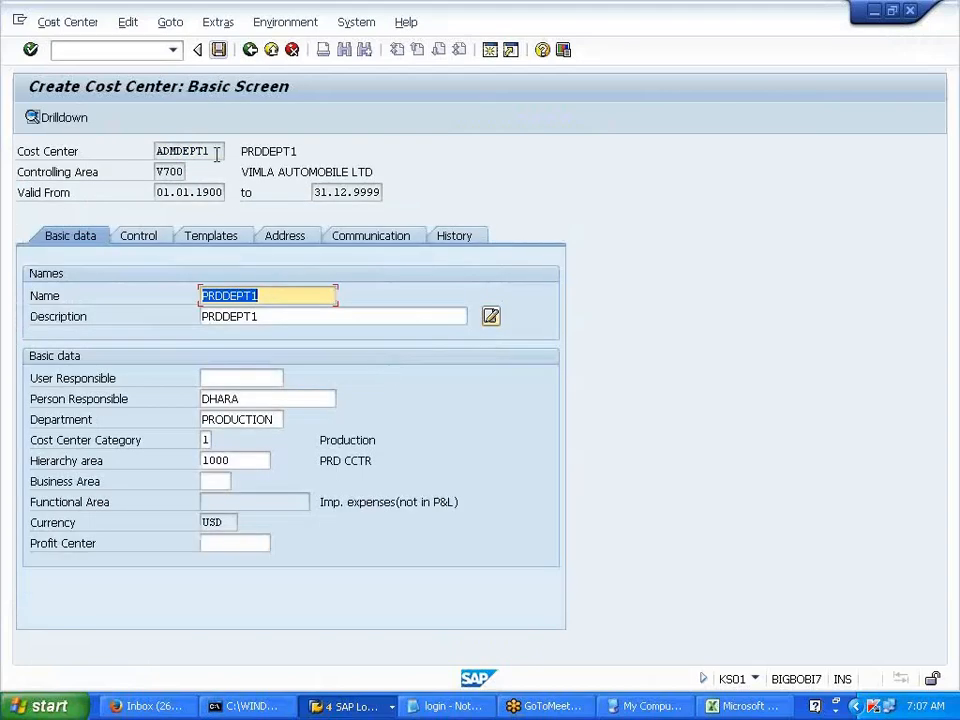
drag(217, 153, 155, 153)
key(ctrl+c)
key(Tab)
key(Tab)
key(Tab)
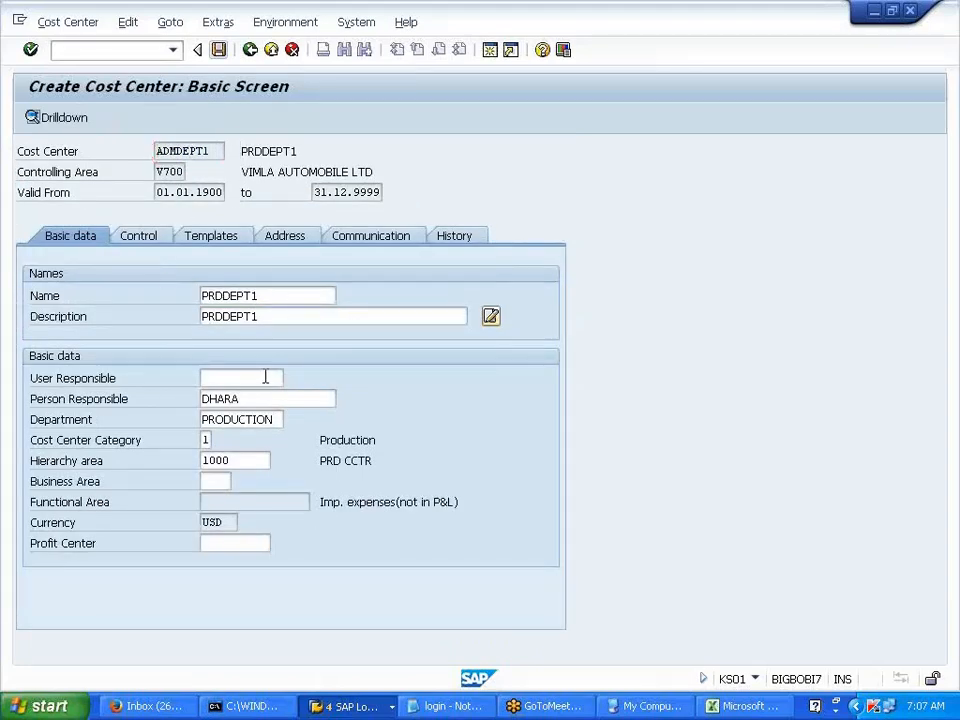
key(BackSpace)
click(249, 317)
key(ctrl+v)
click(263, 296)
key(BackSpace)
key(BackSpace)
key(BackSpace)
key(BackSpace)
key(BackSpace)
key(BackSpace)
key(BackSpace)
key(BackSpace)
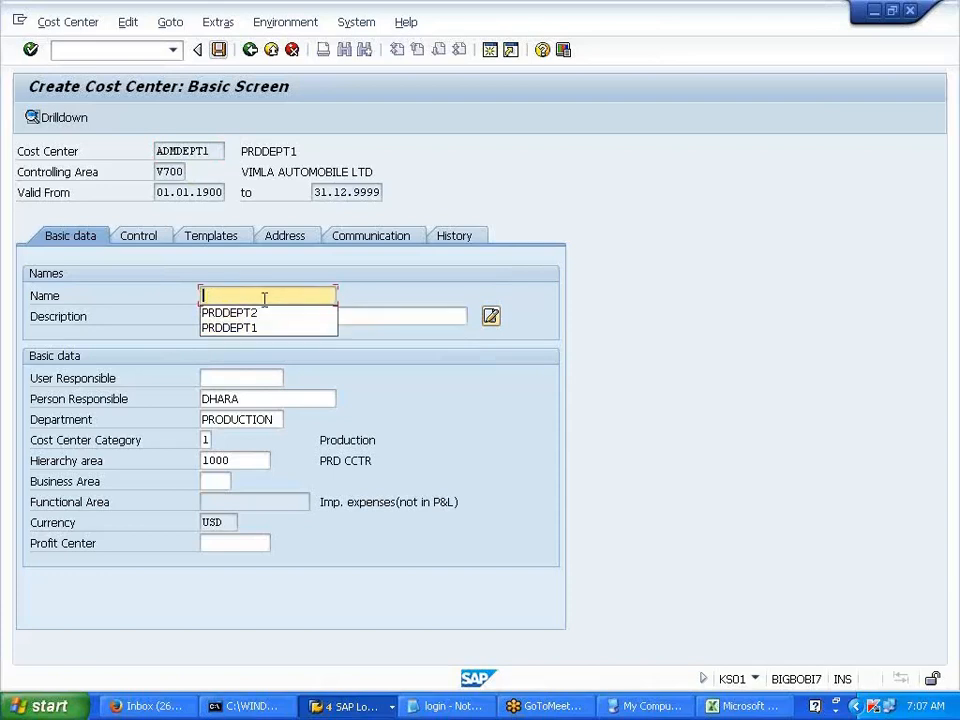
key(ctrl+v)
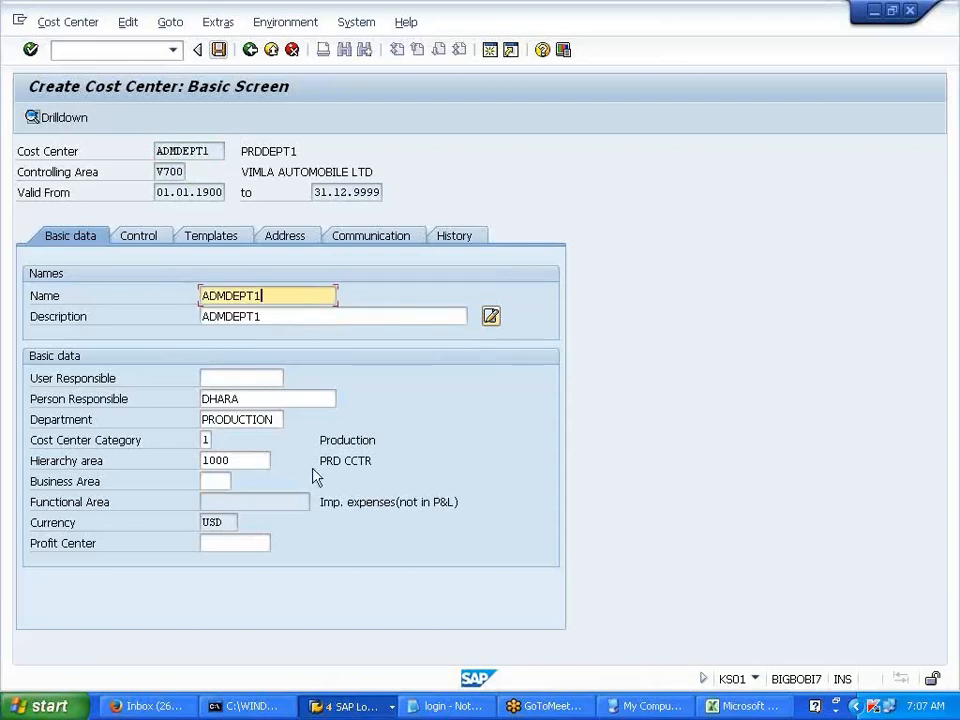
- Set department ADMIN, category 4 Administration, and hierarchy area 2000
click(280, 419)
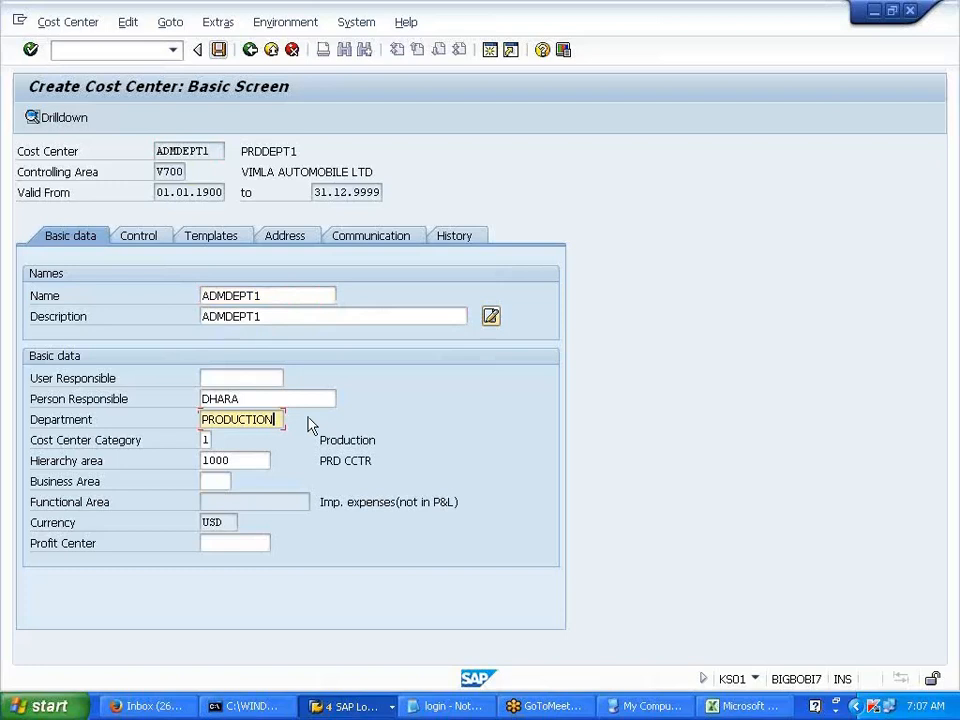
key(BackSpace)
key(BackSpace)
key(BackSpace)
key(BackSpace)
key(BackSpace)
key(BackSpace)
key(BackSpace)
key(BackSpace)
key(BackSpace)
key(BackSpace)
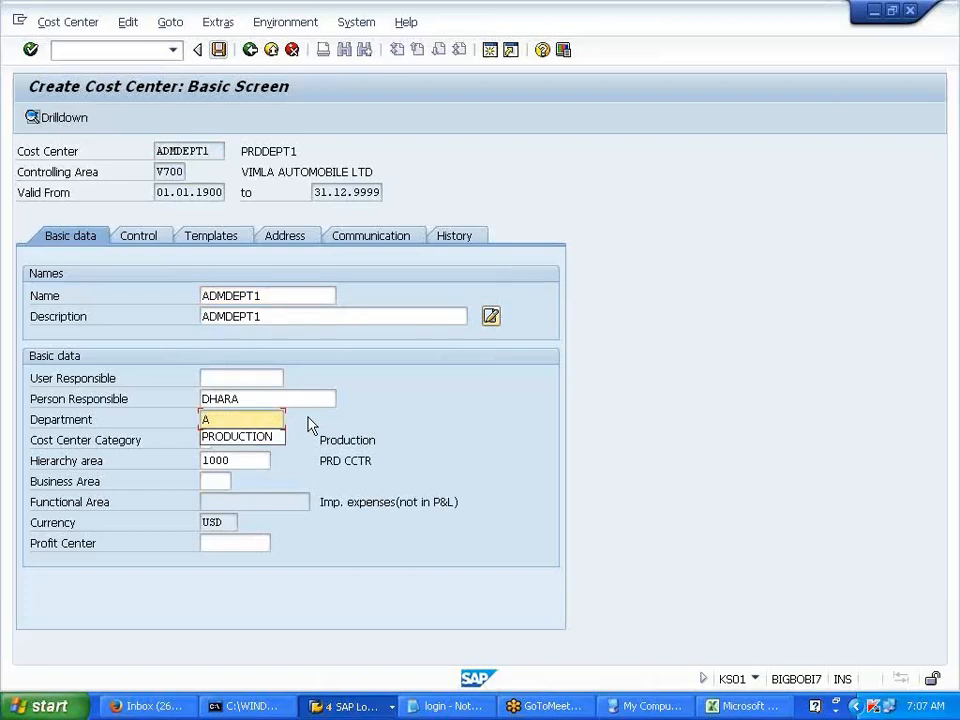
text(ADMIN)
key(Tab)
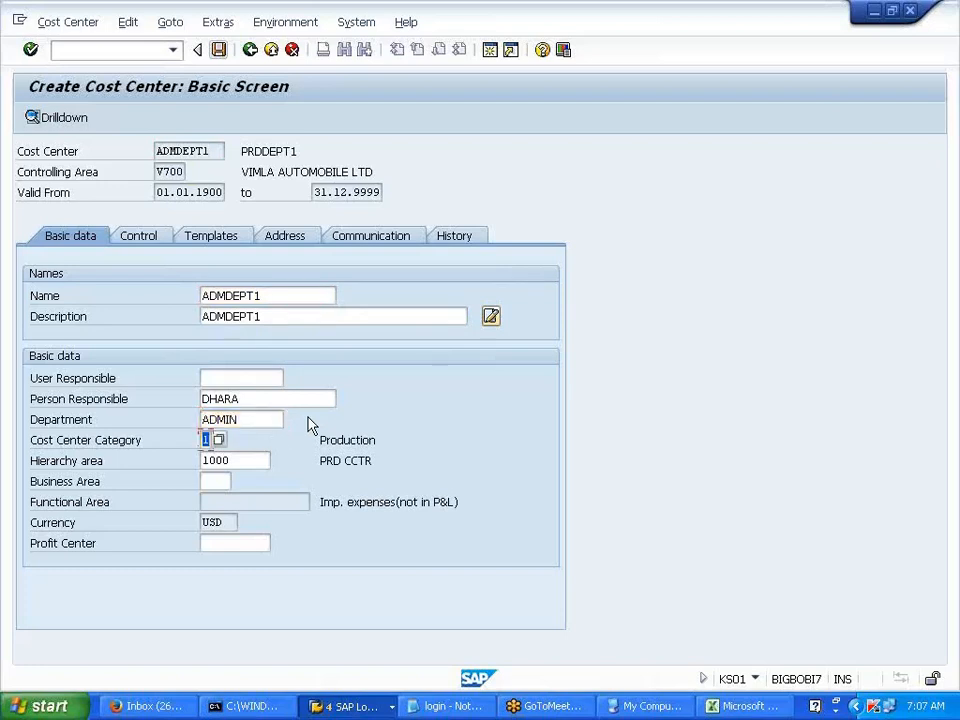
click(219, 441)
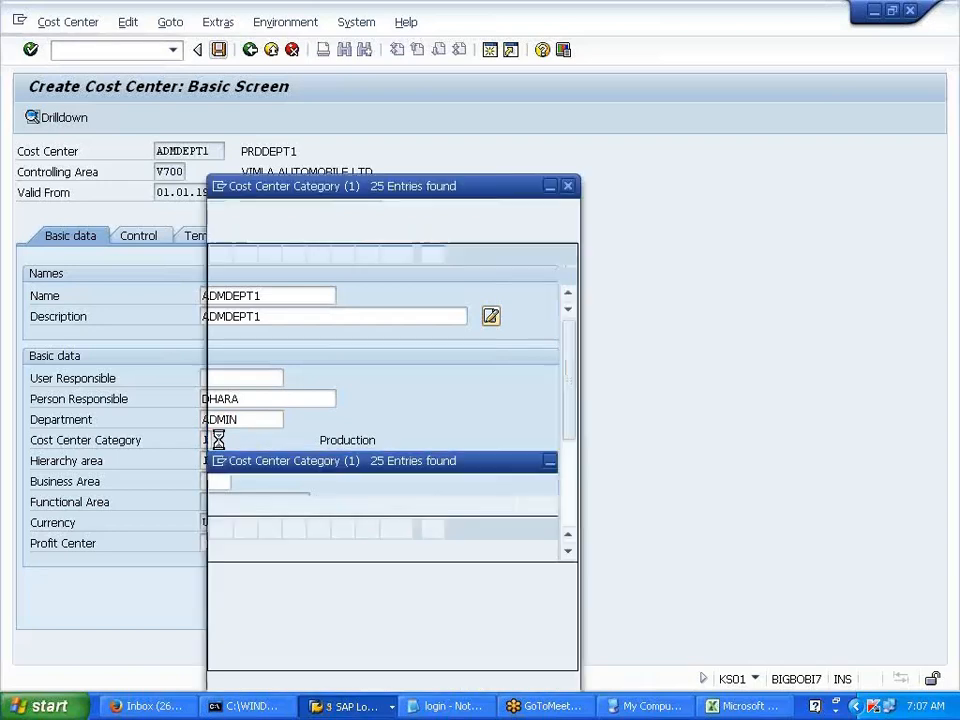
click(257, 352)
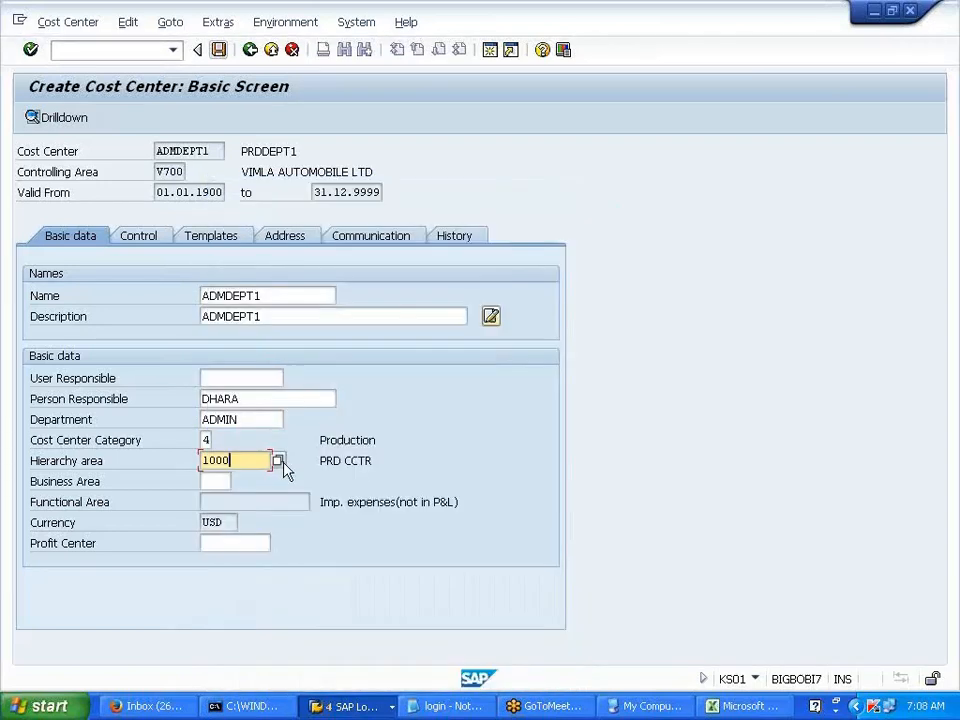
click(282, 463)
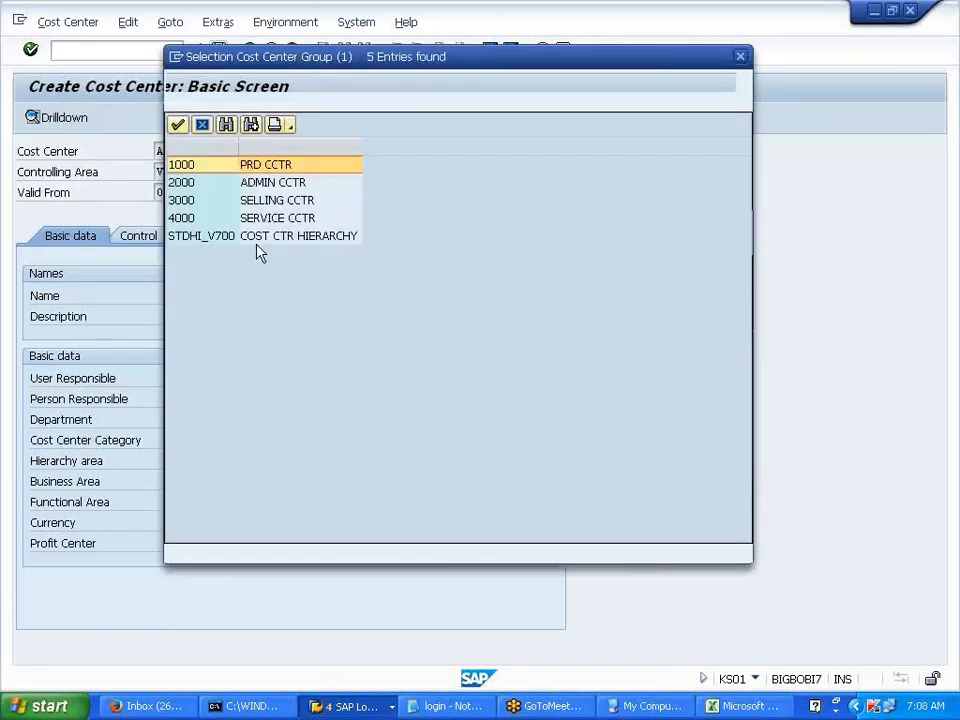
click(255, 186)
double_click(255, 186)
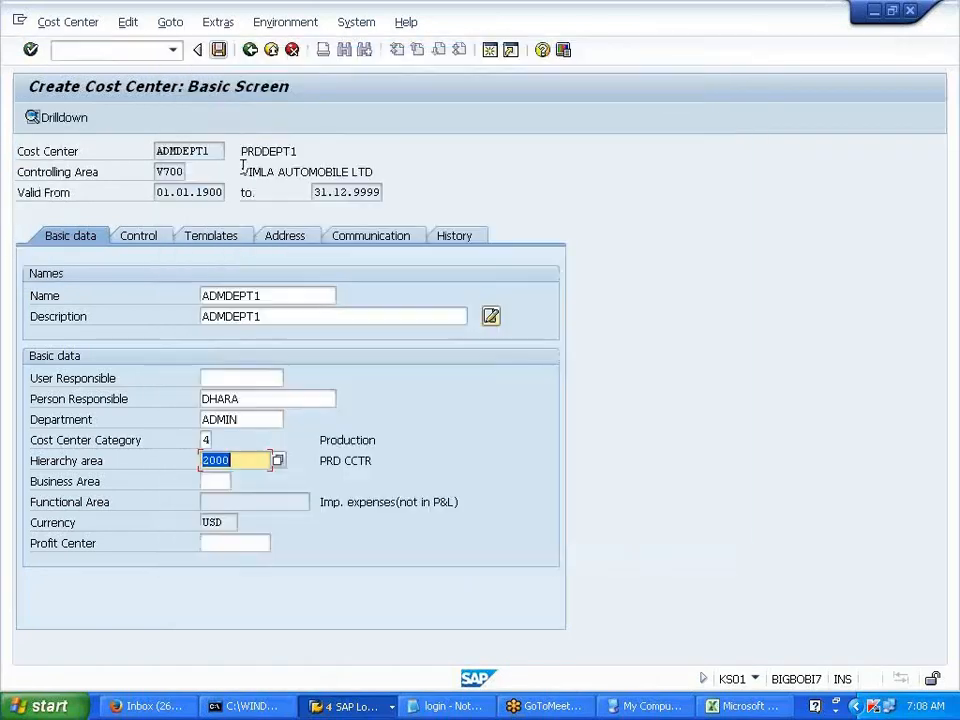
- Enter business area V700 and save ADMDEPT1 past the profit center warning
click(222, 481)
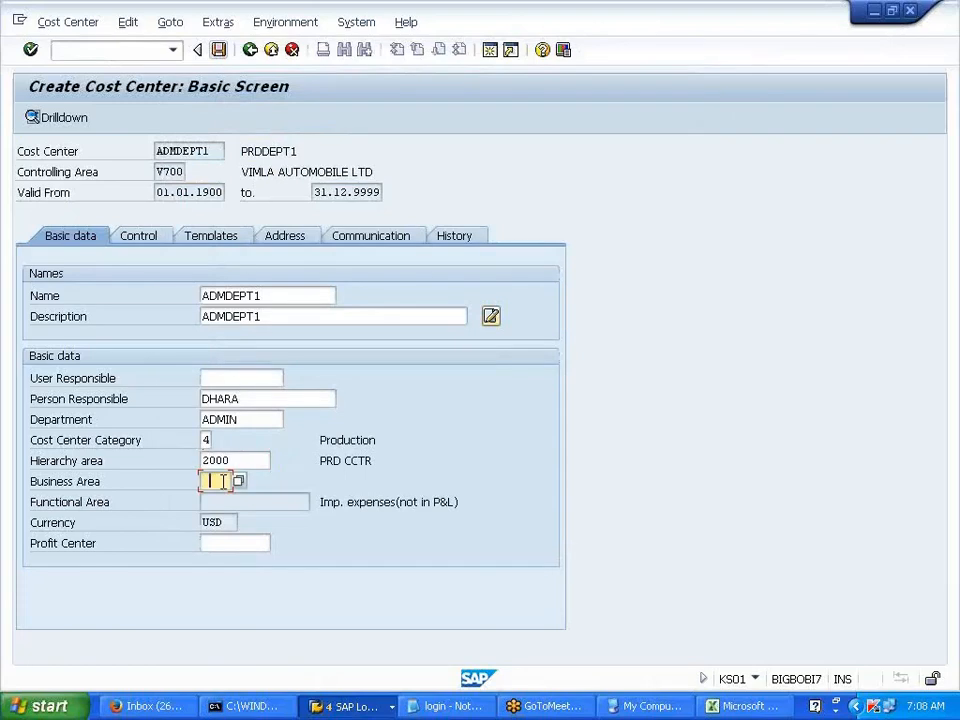
text(V700)
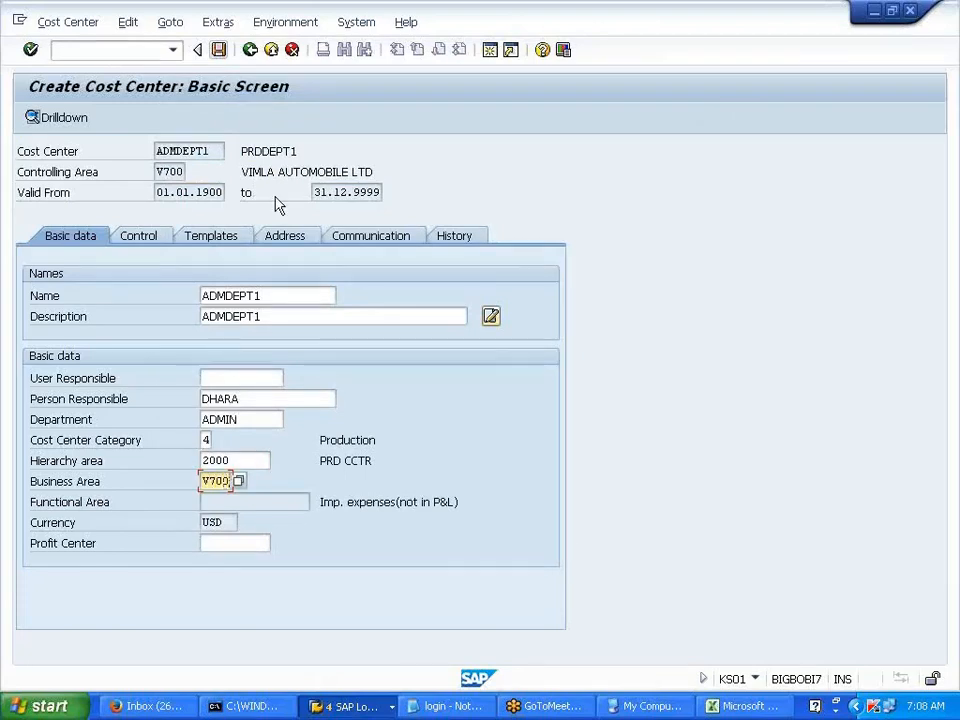
click(218, 50)
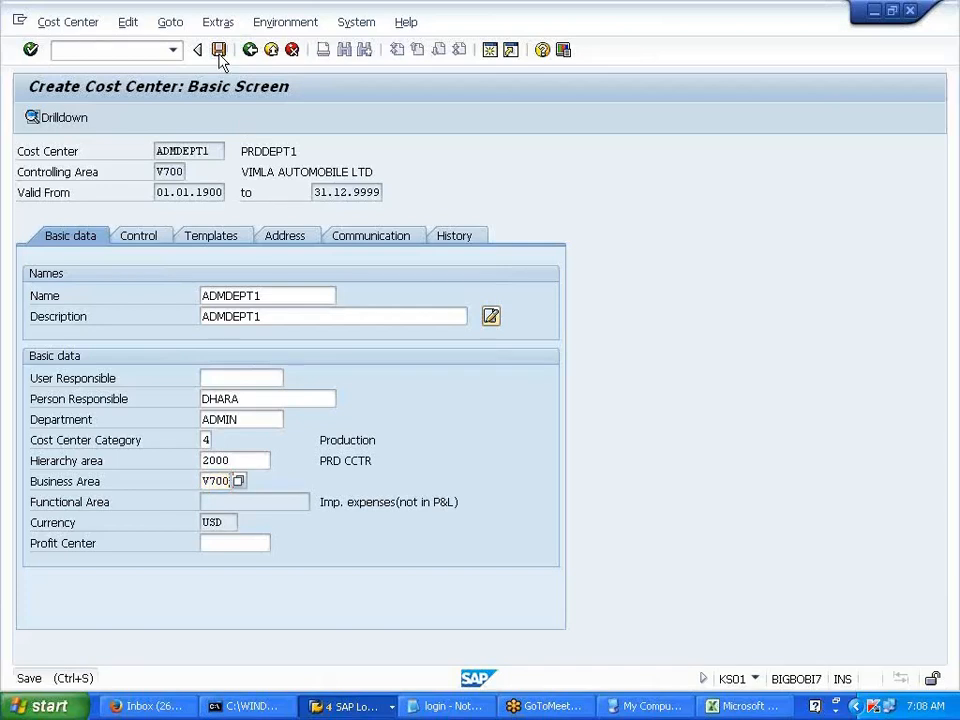
key(Return)
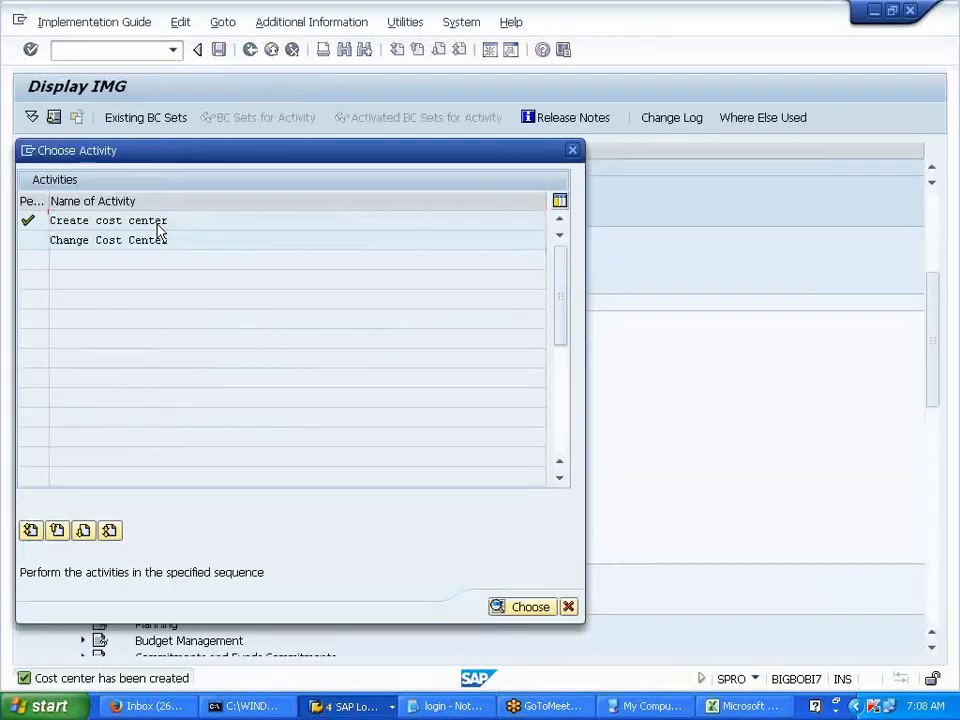
- Begin another cost center, trimming the trailing 1 from the proposed ID
double_click(157, 224)
click(231, 193)
key(BackSpace)
- Enter cost center ADMDEPT2 using ADMDEPT1 as the reference cost center
text(2)
click(233, 276)
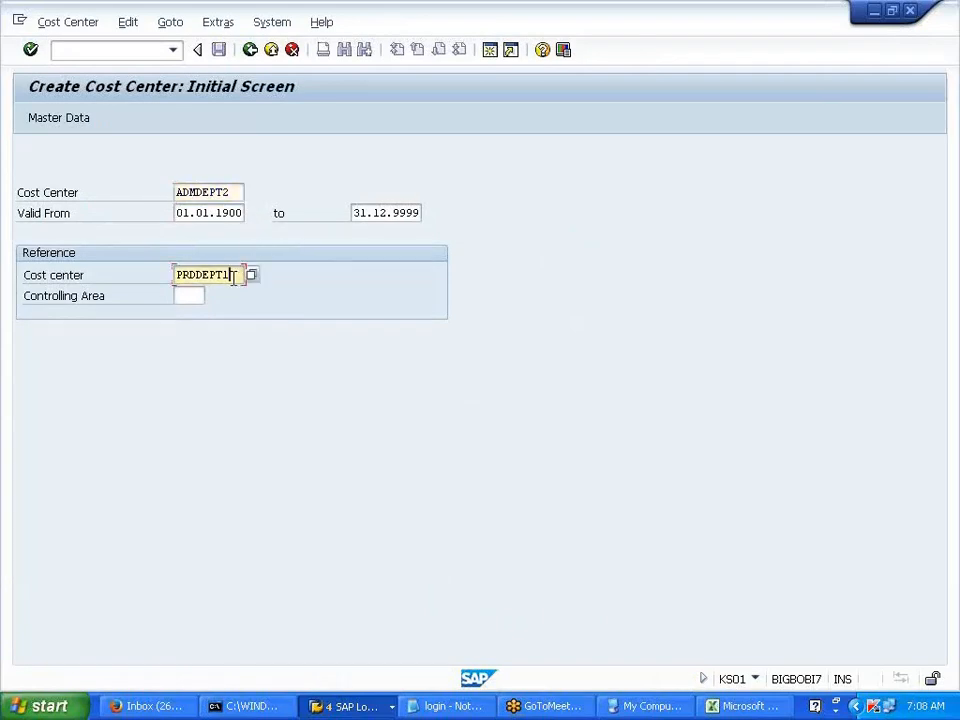
key(BackSpace)
key(BackSpace)
key(BackSpace)
key(BackSpace)
key(BackSpace)
key(BackSpace)
key(BackSpace)
key(BackSpace)
text(ADMDEPT1)
key(Return)
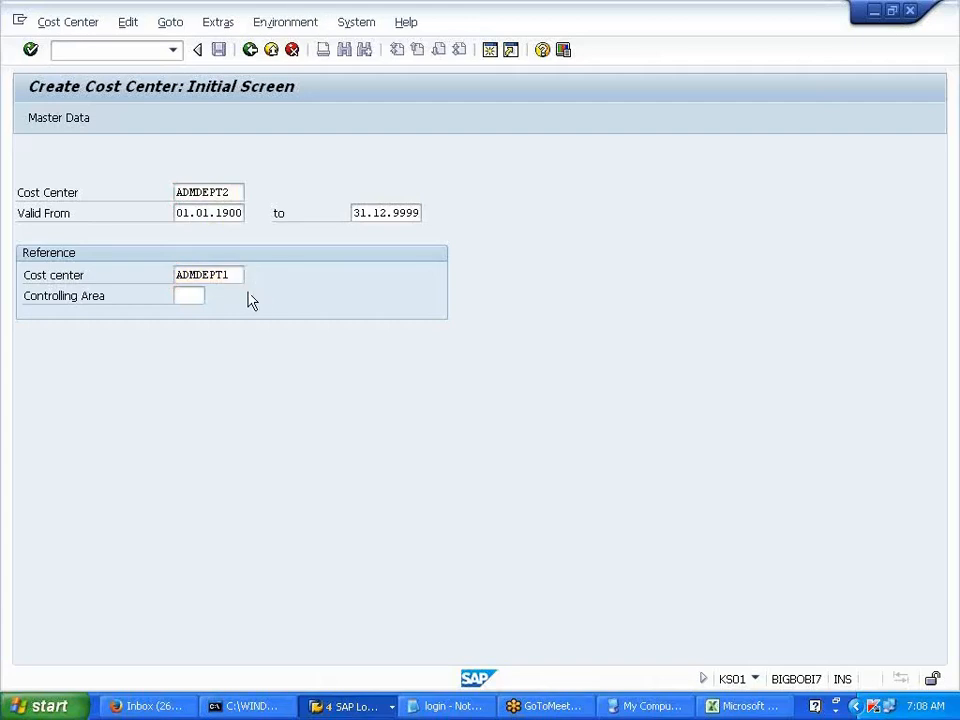
- Change Name and Description to ADMDEPT2 and save past the profit-center warning
click(267, 296)
key(BackSpace)
text(2)
click(300, 316)
text(2)
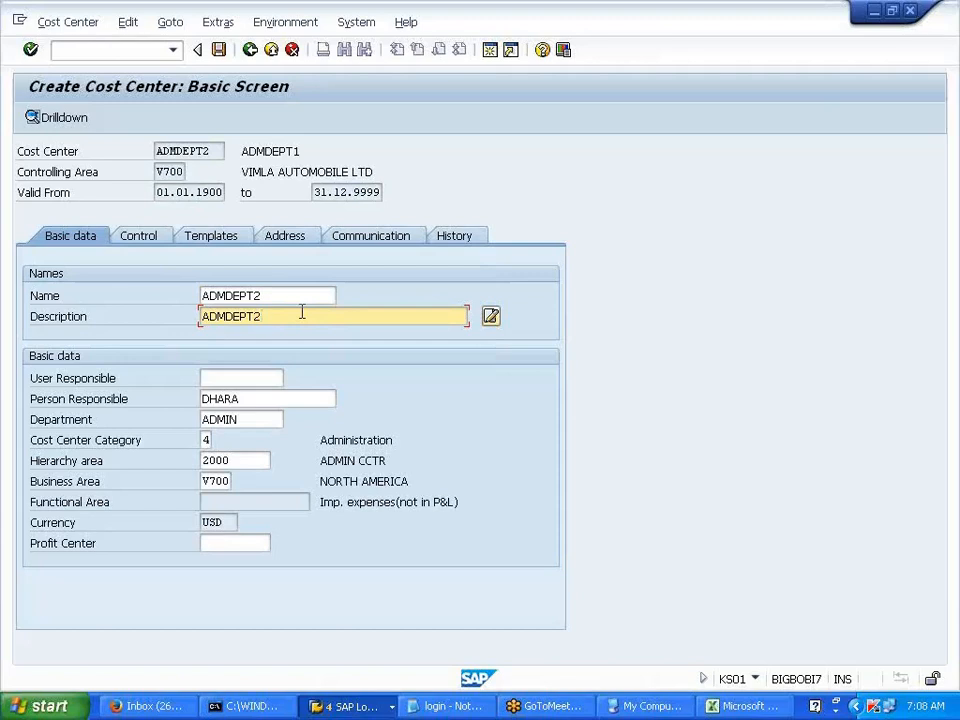
click(221, 54)
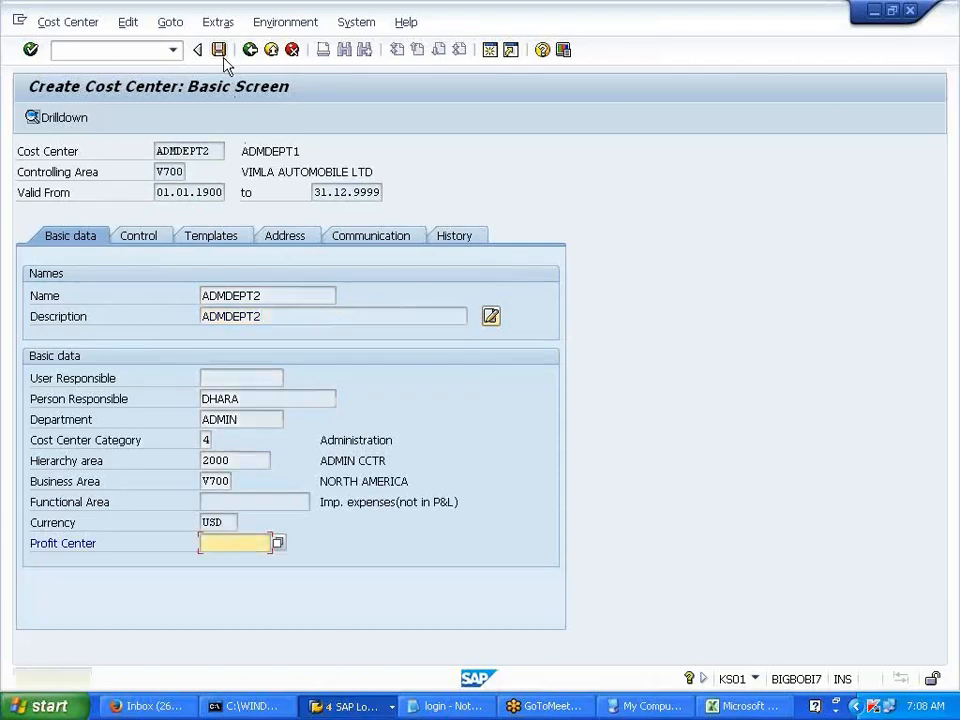
click(223, 57)
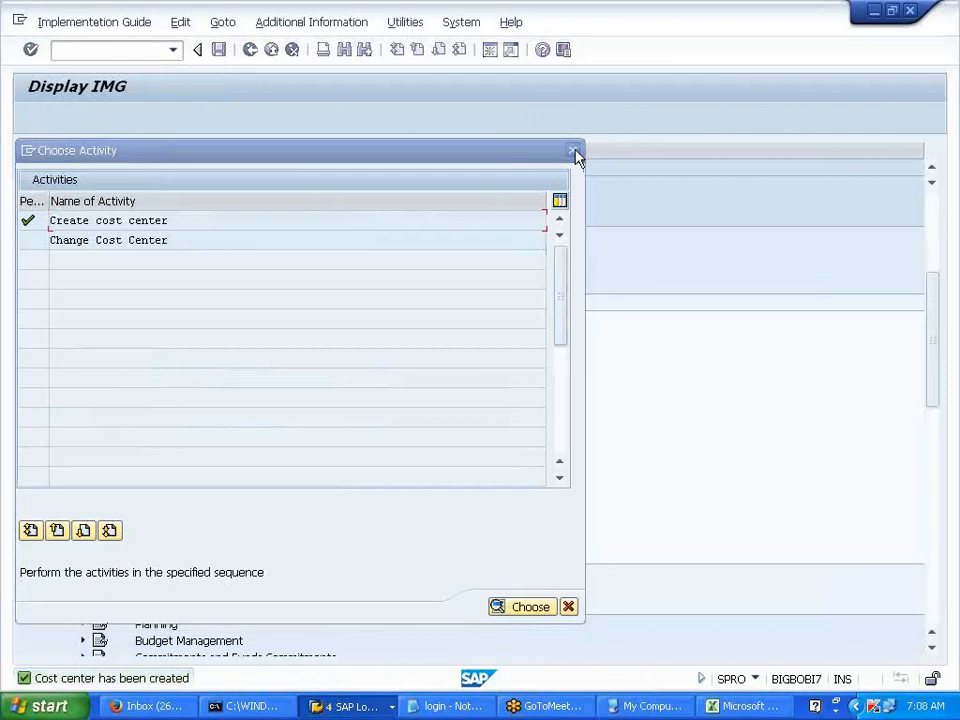
- Open hierarchy STDHI_V700 for changes via Define Cost Center Groups and expand group 1000
click(574, 153)
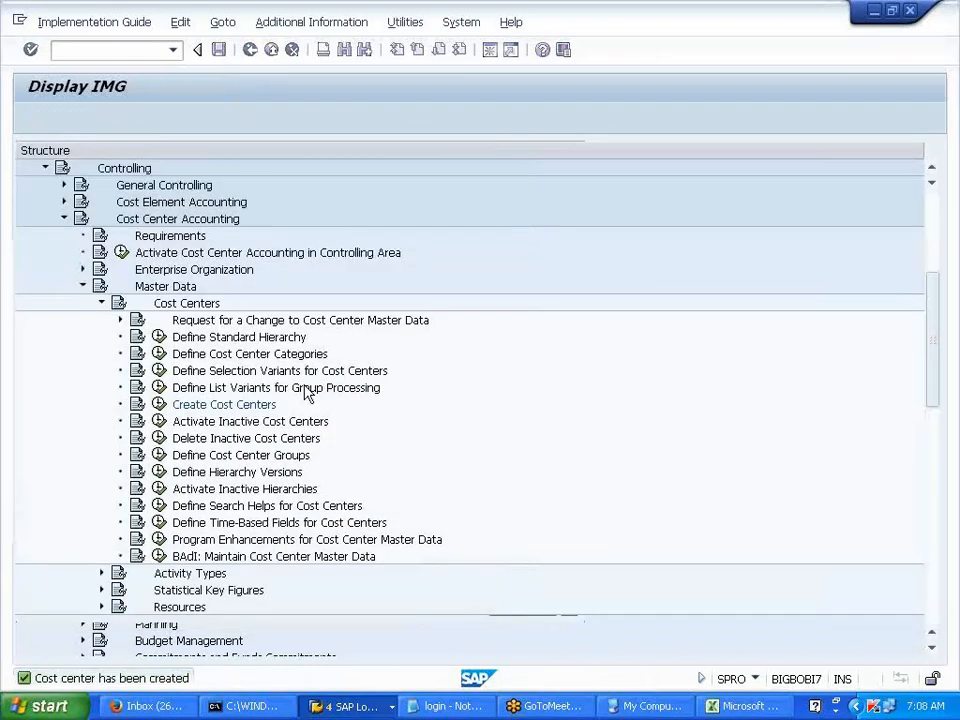
click(200, 459)
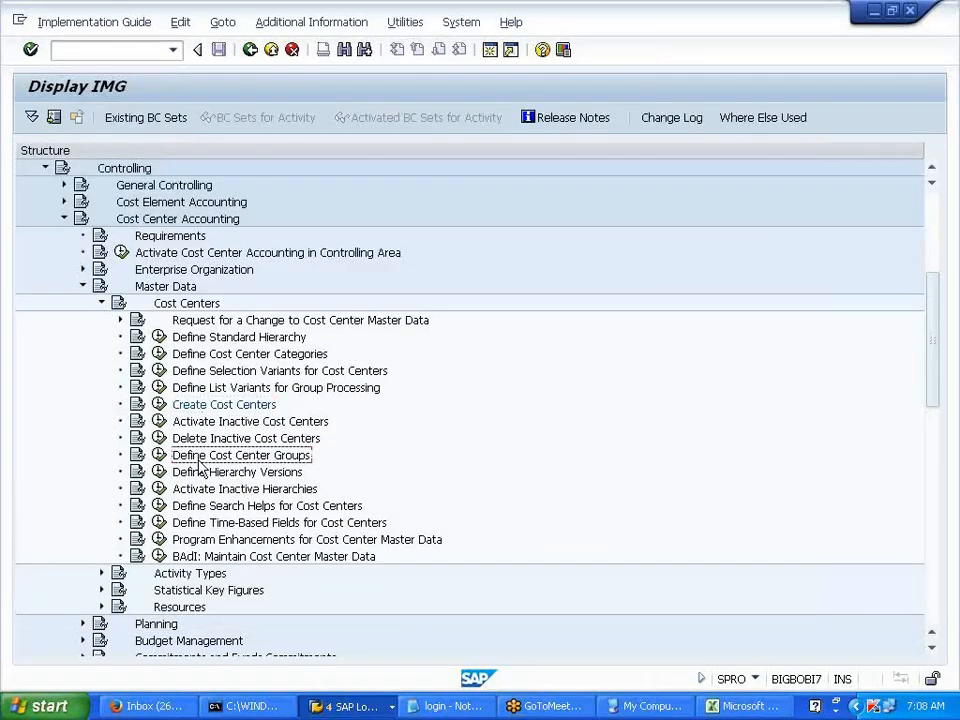
click(159, 455)
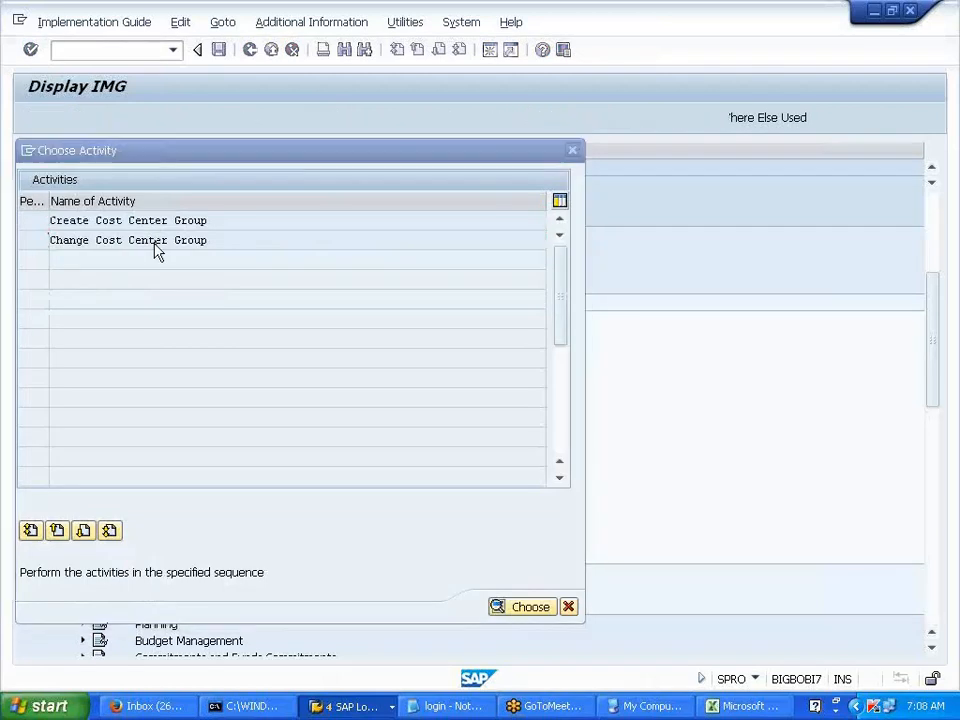
double_click(155, 246)
key(Return)
click(51, 181)
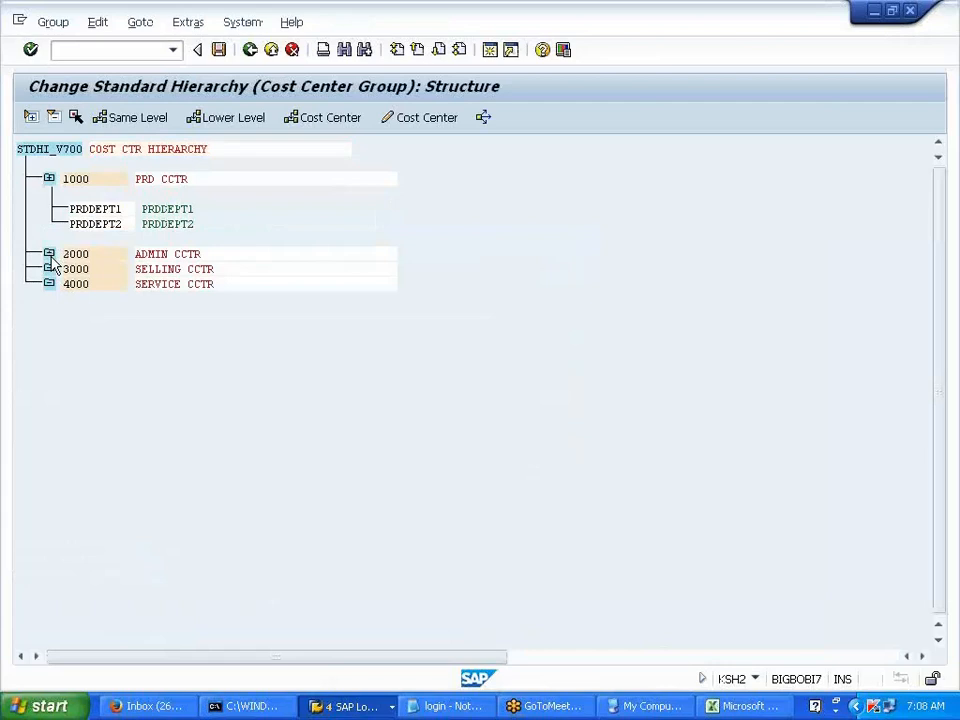
- Expand group 2000 and mark PRDDEPT1/PRDDEPT2 and ADMDEPT1/ADMDEPT2 under groups 1000 and 2000
click(48, 255)
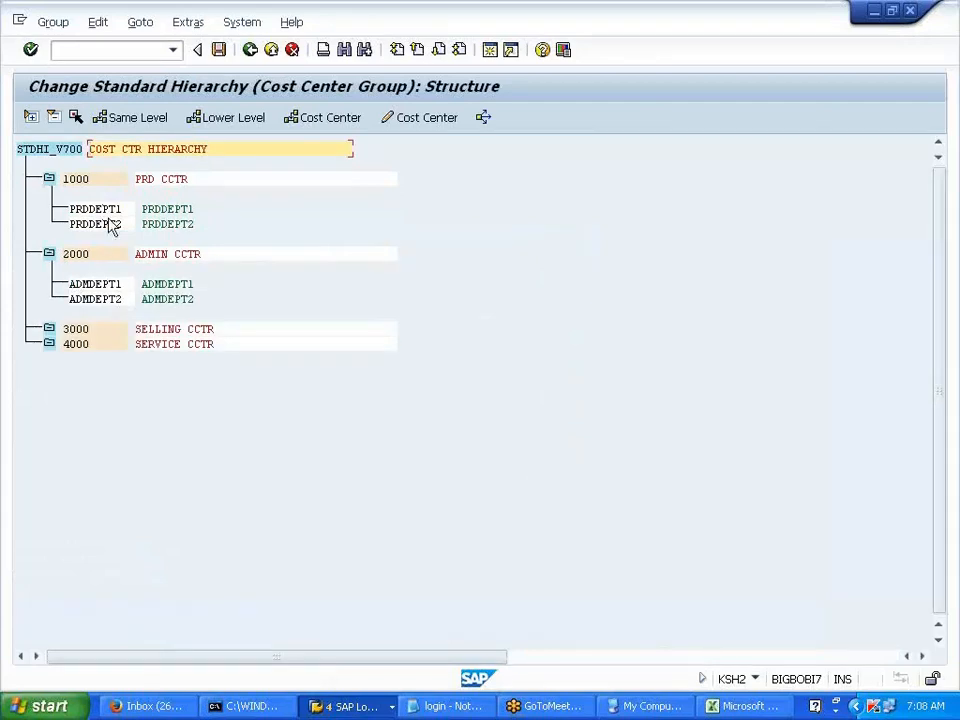
drag(71, 210, 208, 229)
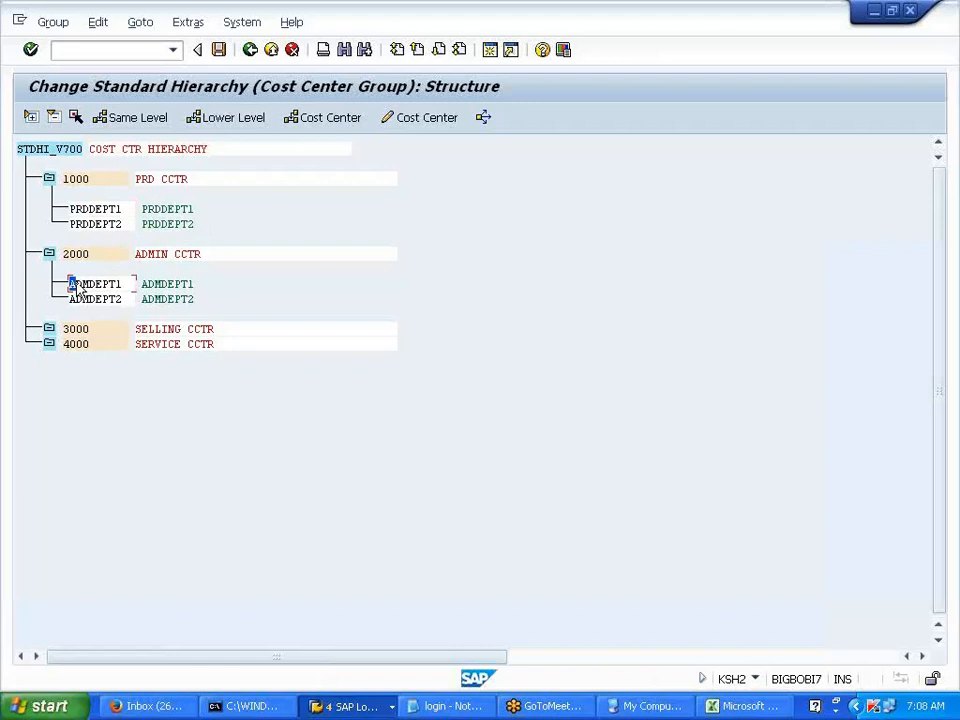
drag(70, 284, 210, 318)
key(ctrl+c)
- Leave the hierarchy, close the activity choice dialog and switch to the Excel notes
click(250, 50)
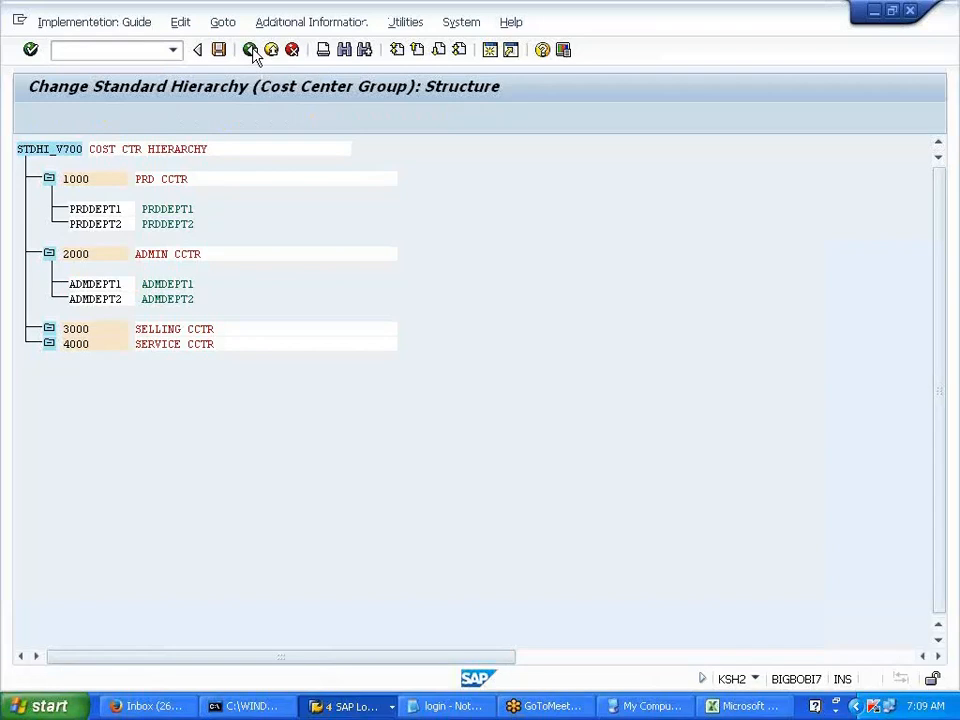
click(576, 153)
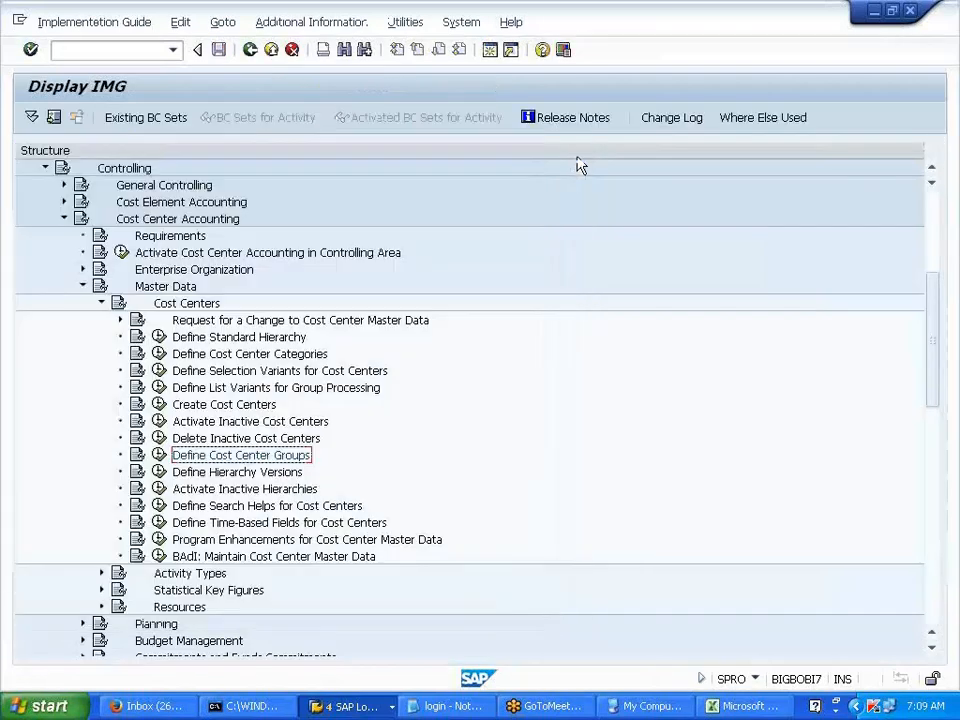
click(725, 706)
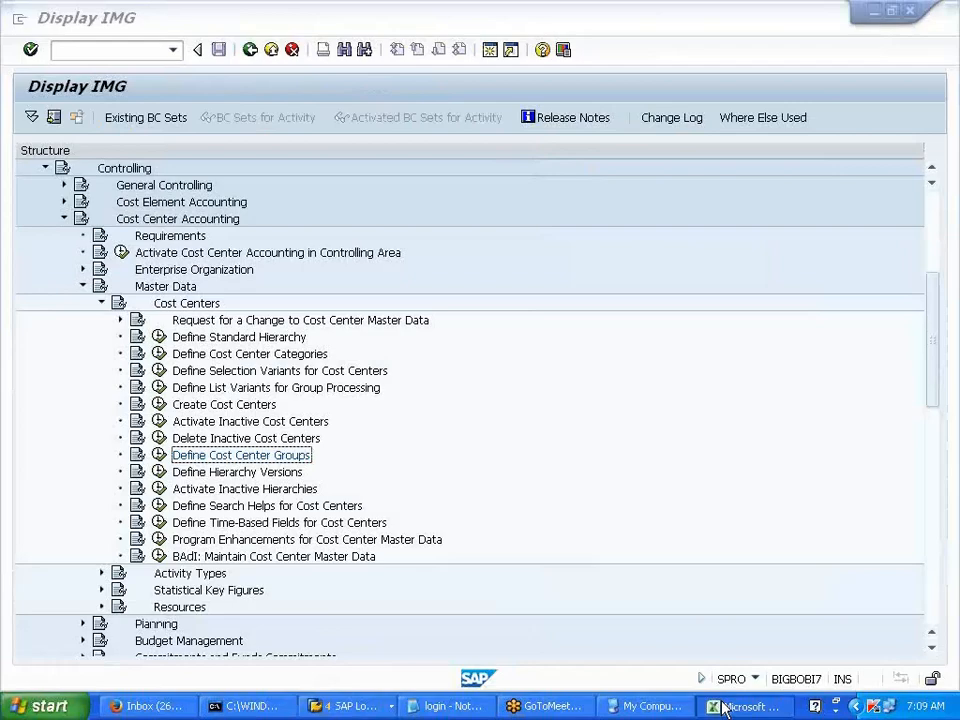
- Type TESTING, then LUBRICANT in C92 and TO BANK in C93
text(T)
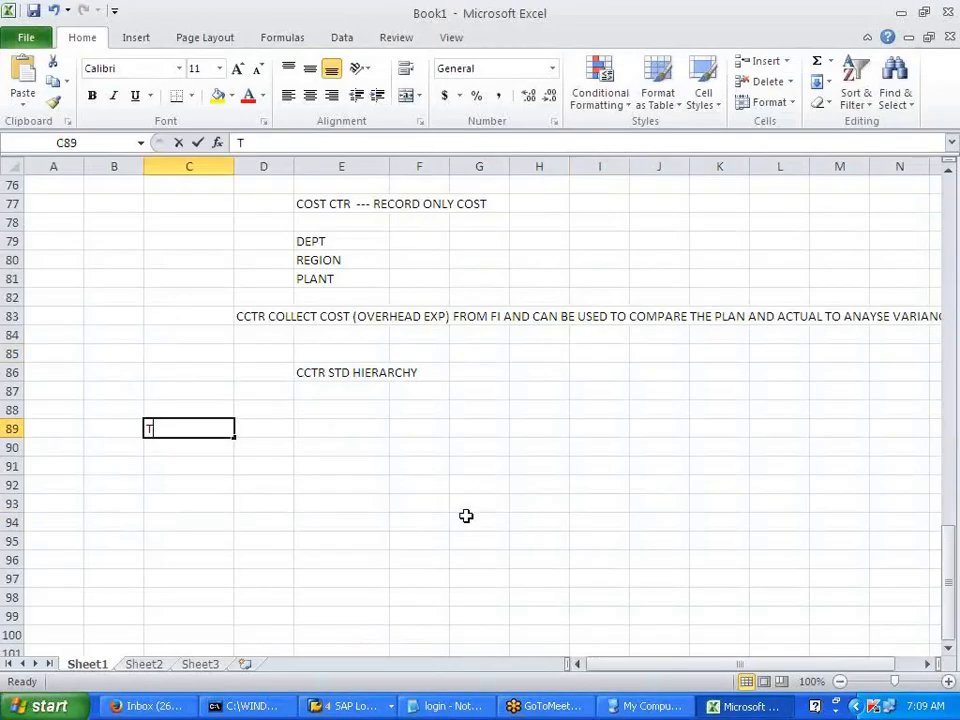
text(ESTING)
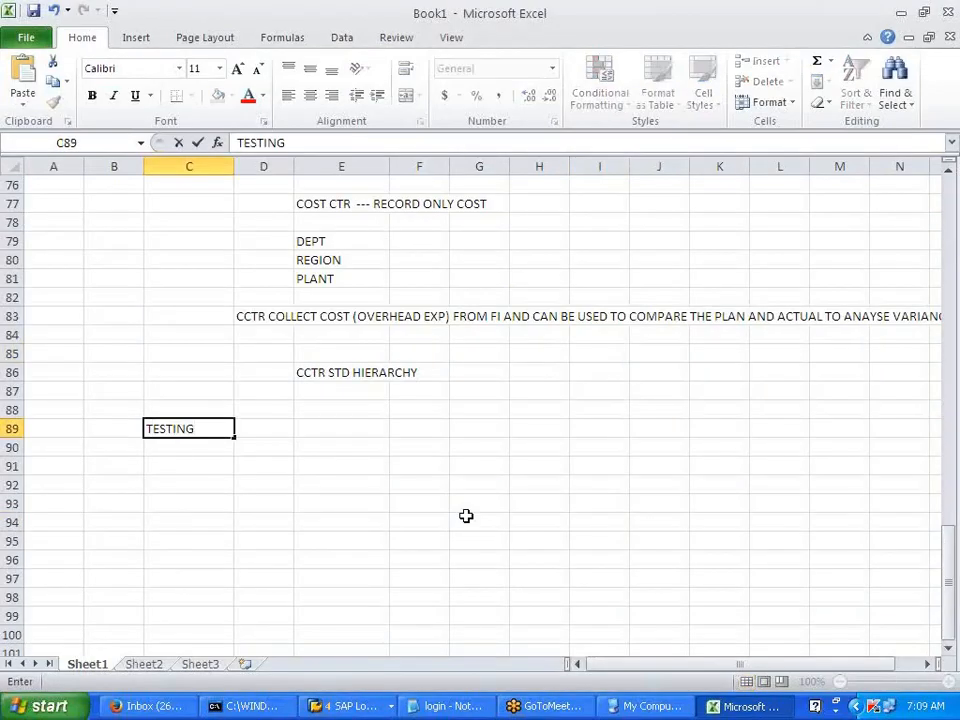
key(Return)
key(Return)
key(Return)
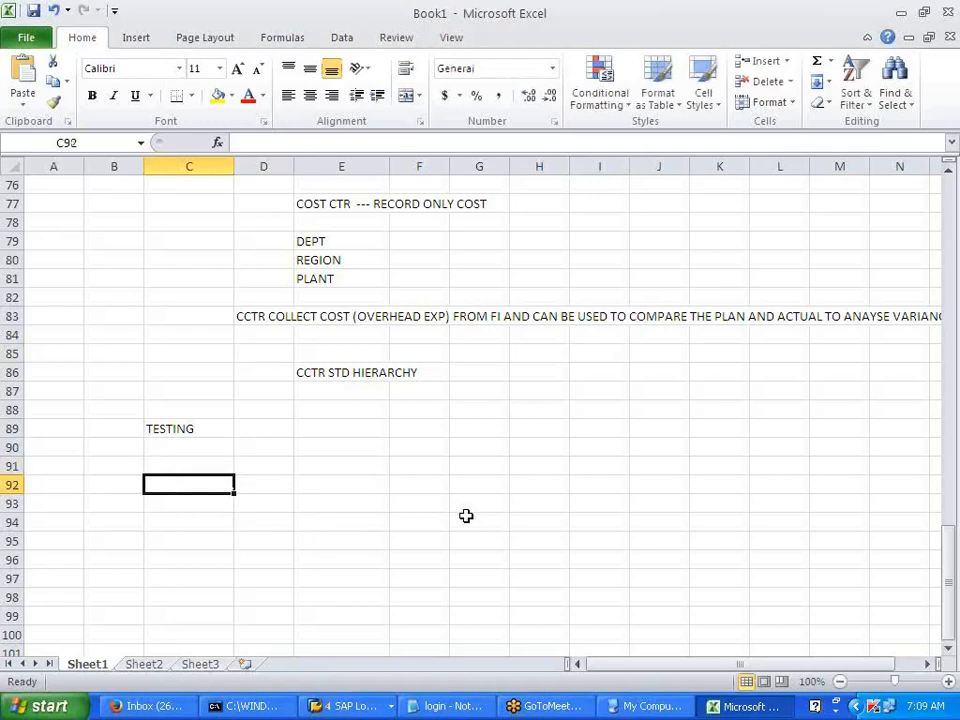
text(LUBRICANT)
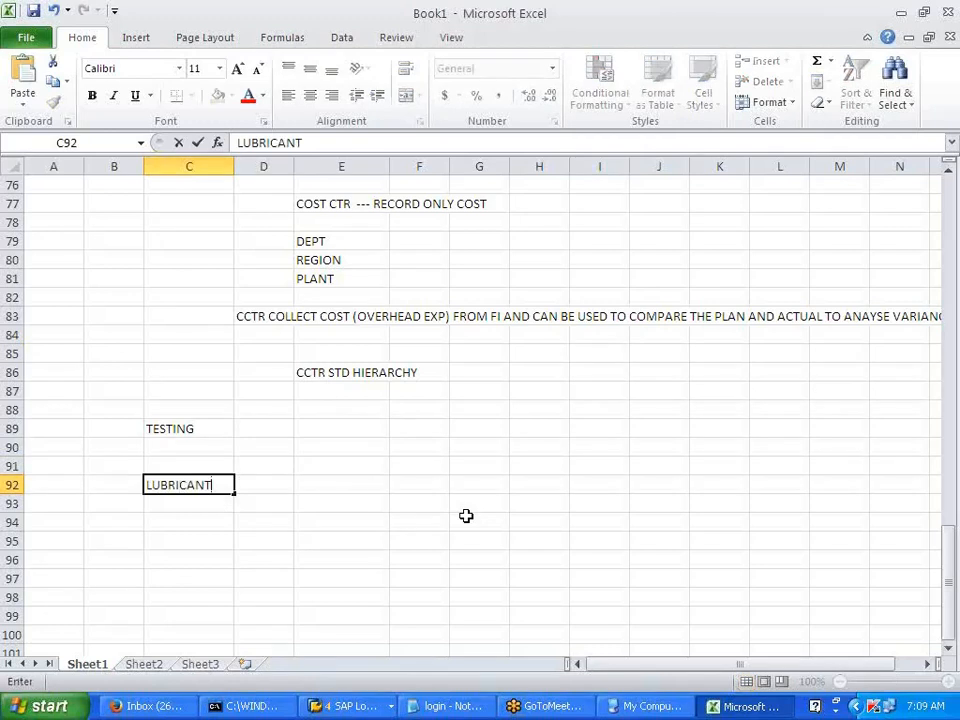
key(Return)
text(TO BANK)
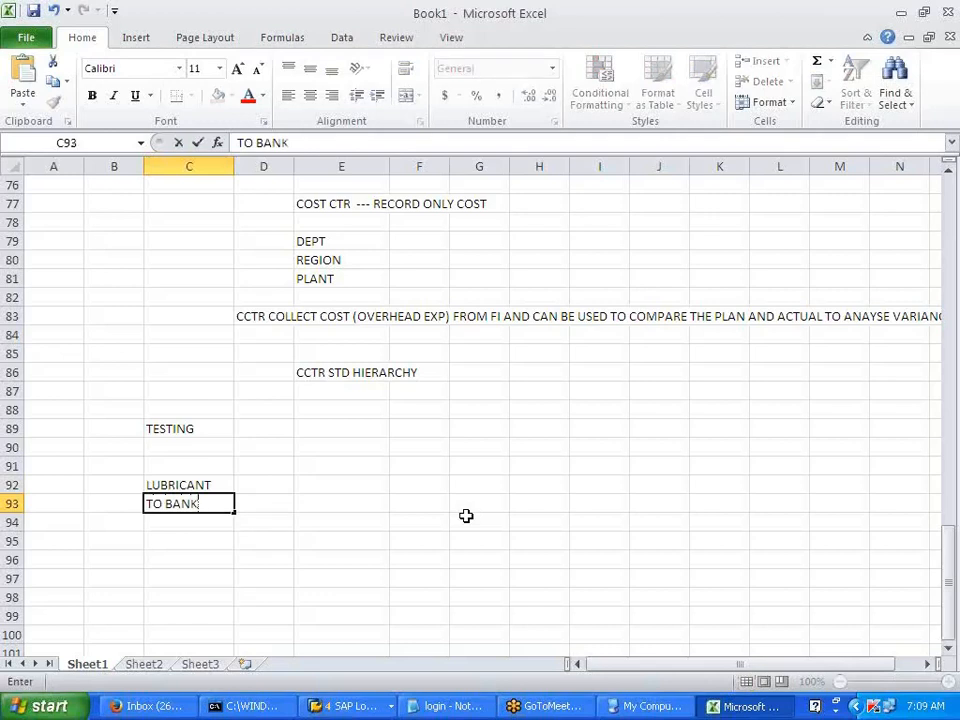
key(Tab)
- Enter 10000 as the amount in D92 and D93
key(Up)
text(10000)
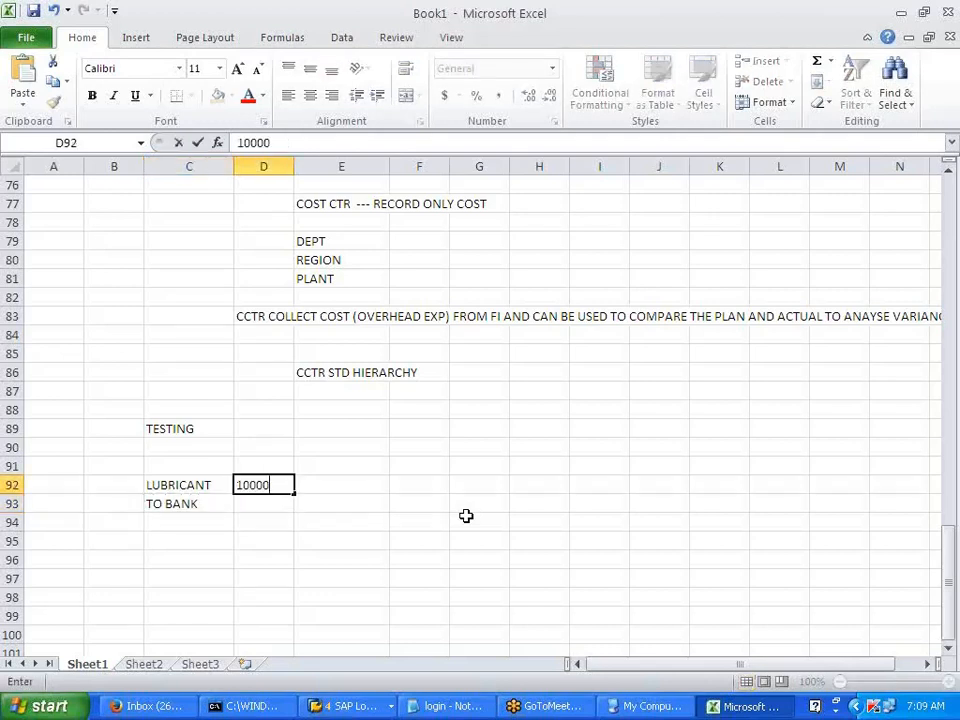
key(Return)
text(10000)
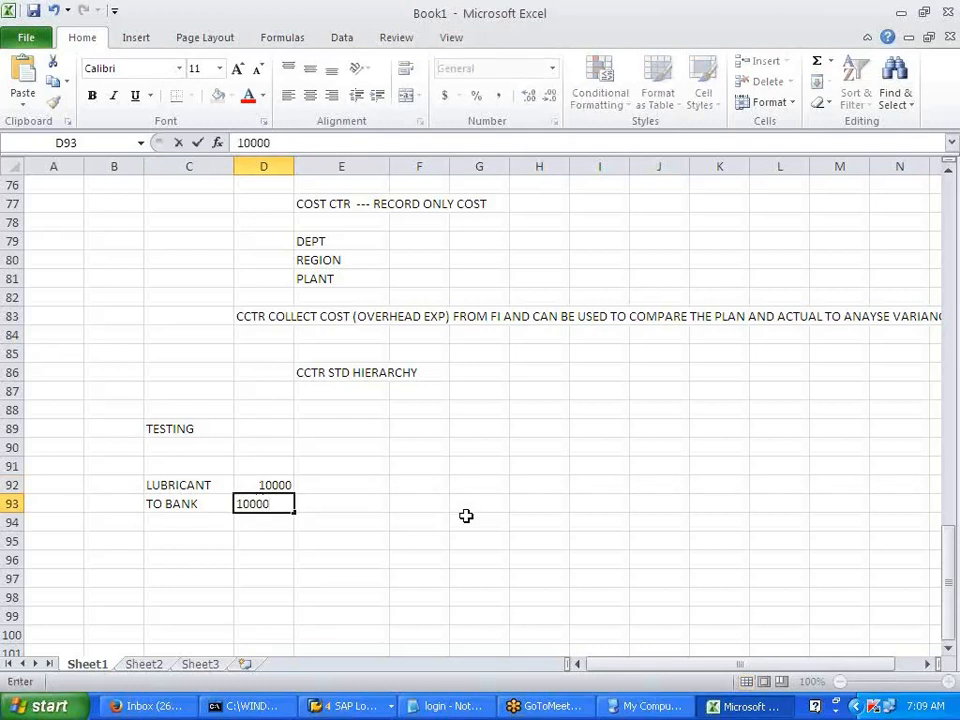
key(Right)
key(Right)
key(Up)
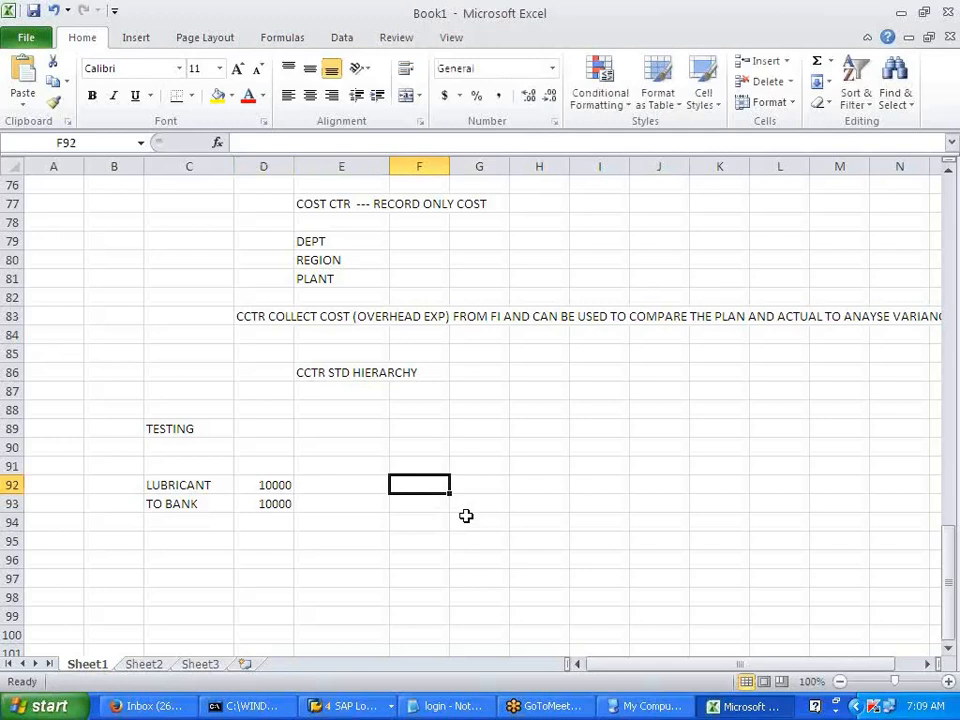
- Enter PRDDEPT1 in E92, FI in C91 and CO in E91
key(Left)
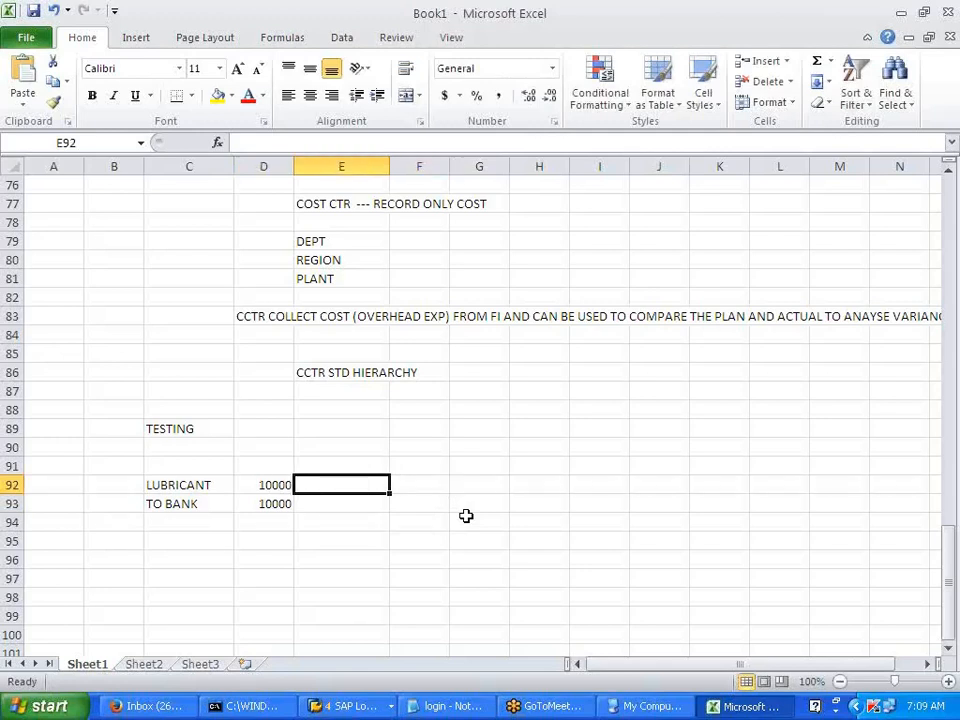
text(PRDDE)
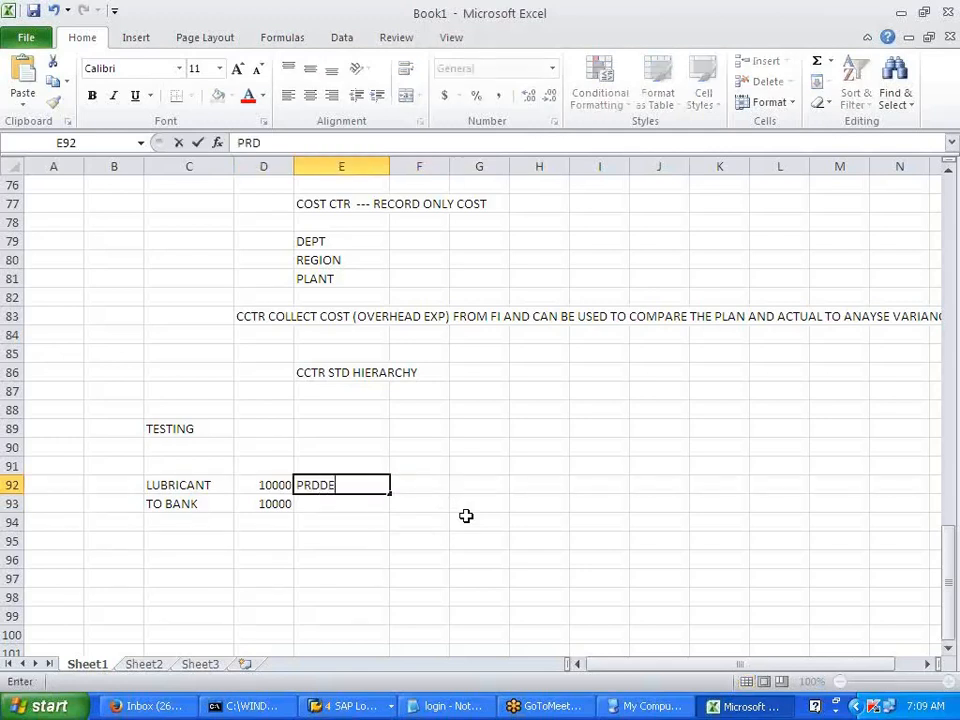
text(PT1)
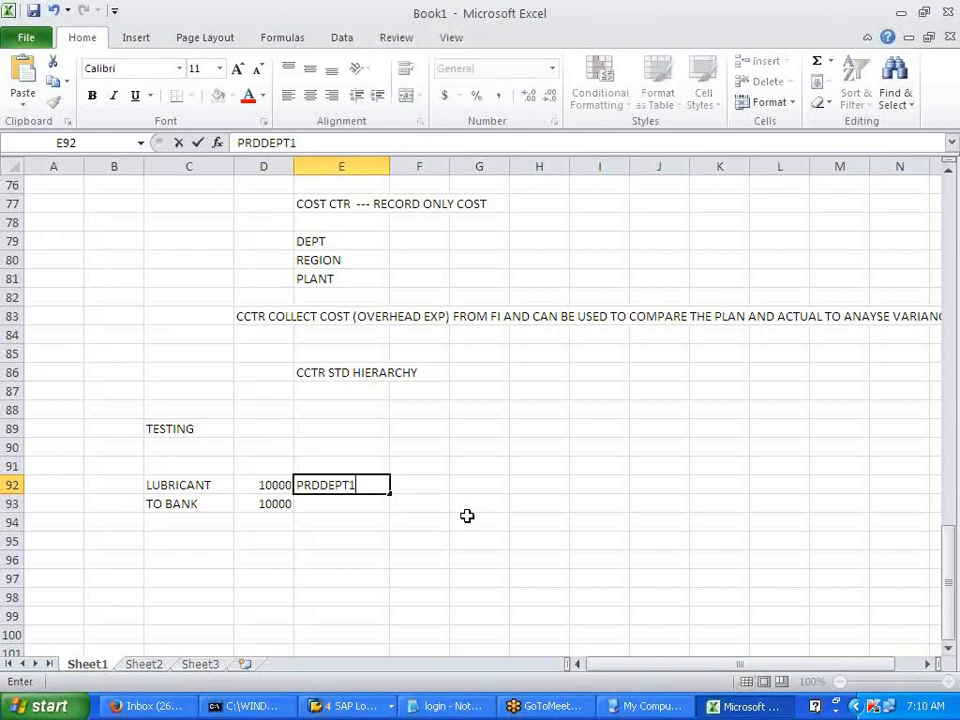
click(466, 505)
click(335, 490)
click(253, 489)
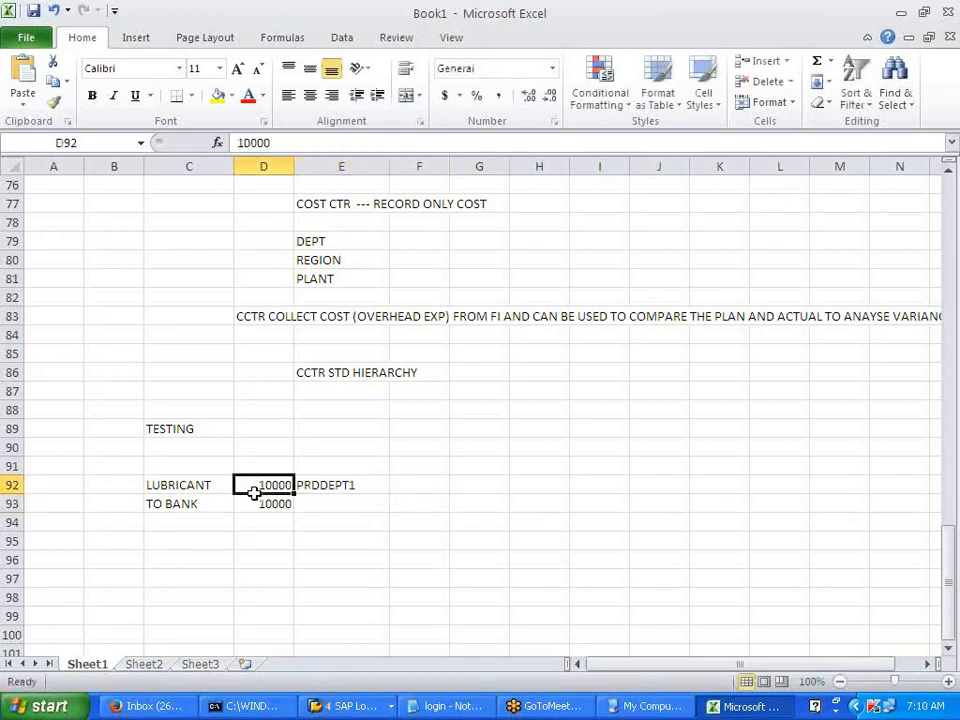
click(189, 468)
text(FI)
key(Tab)
key(Tab)
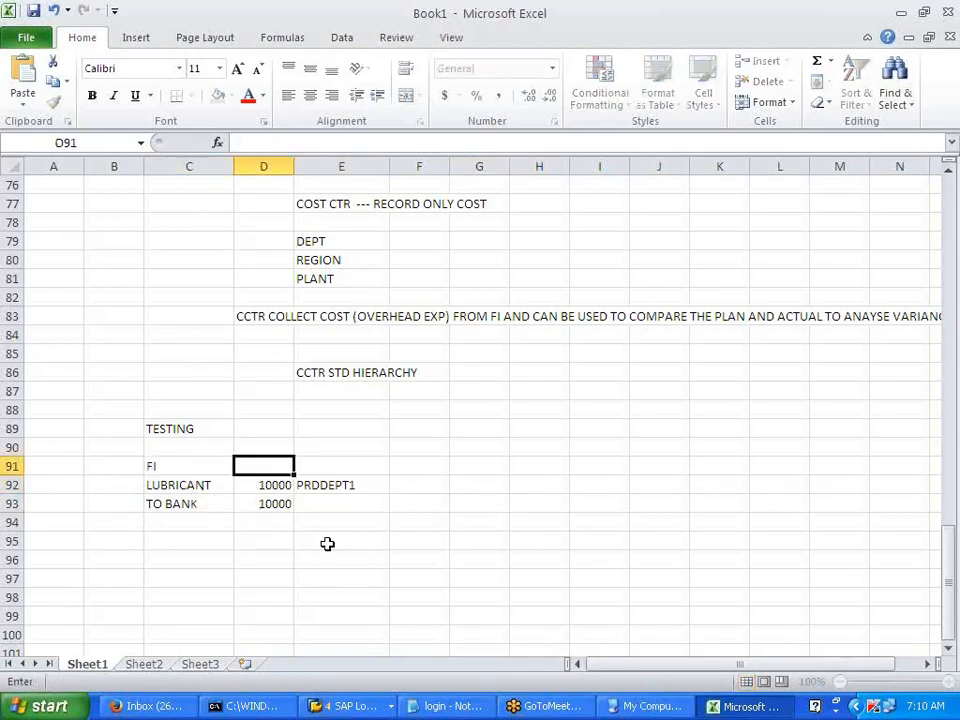
text(CO)
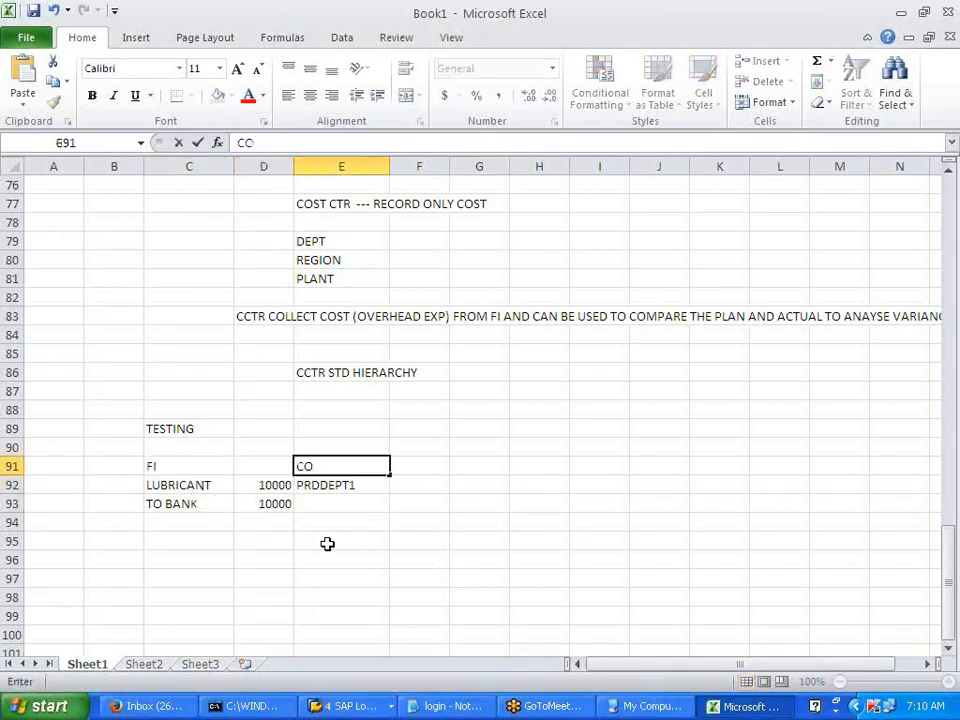
click(327, 542)
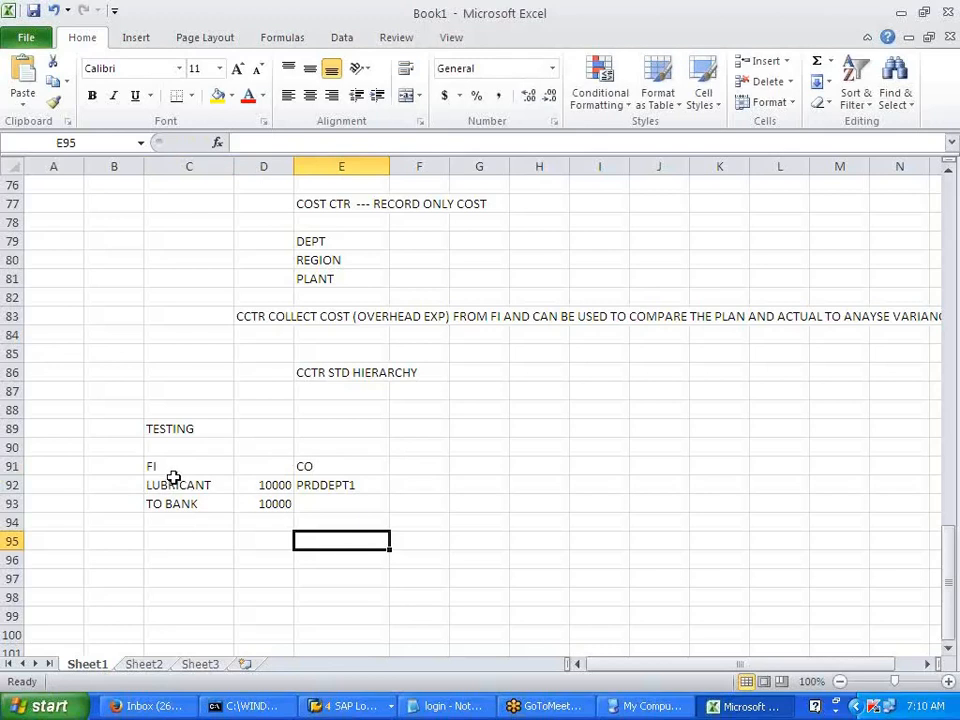
- Select the FI and CO blocks, then add CATEGORY -01 in E90 above CO
click(170, 478)
click(180, 468)
drag(183, 468, 254, 504)
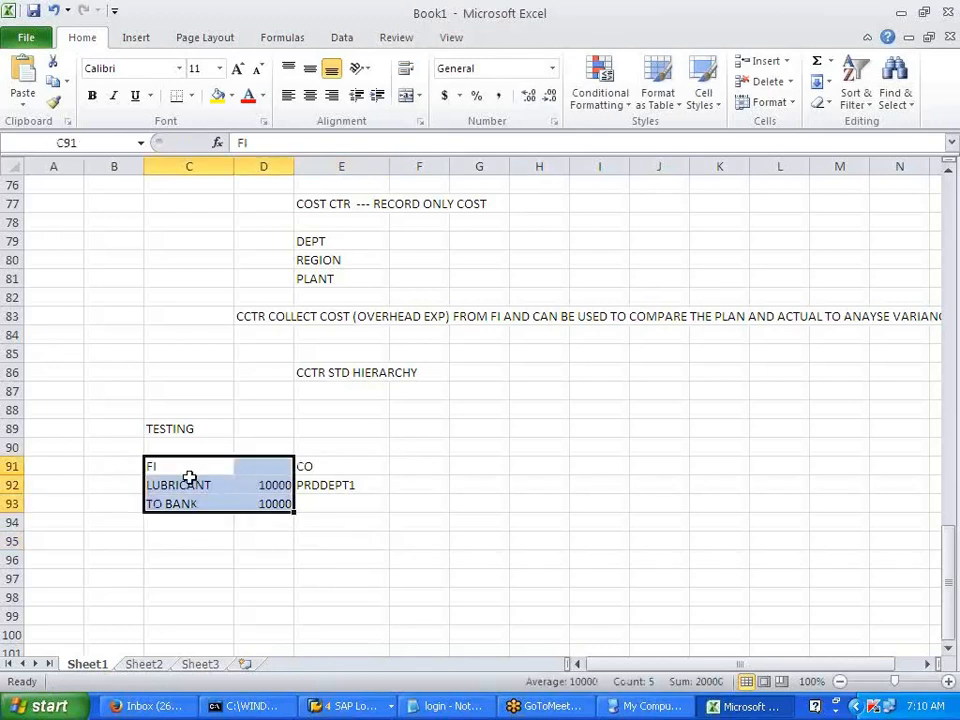
drag(328, 469, 329, 486)
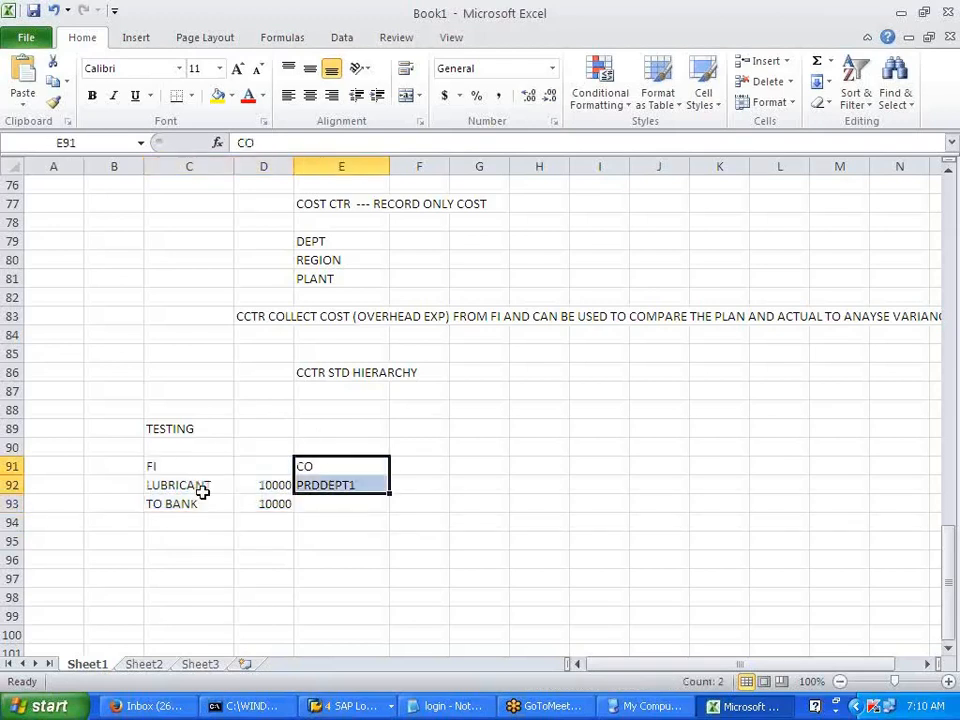
click(306, 450)
text(C)
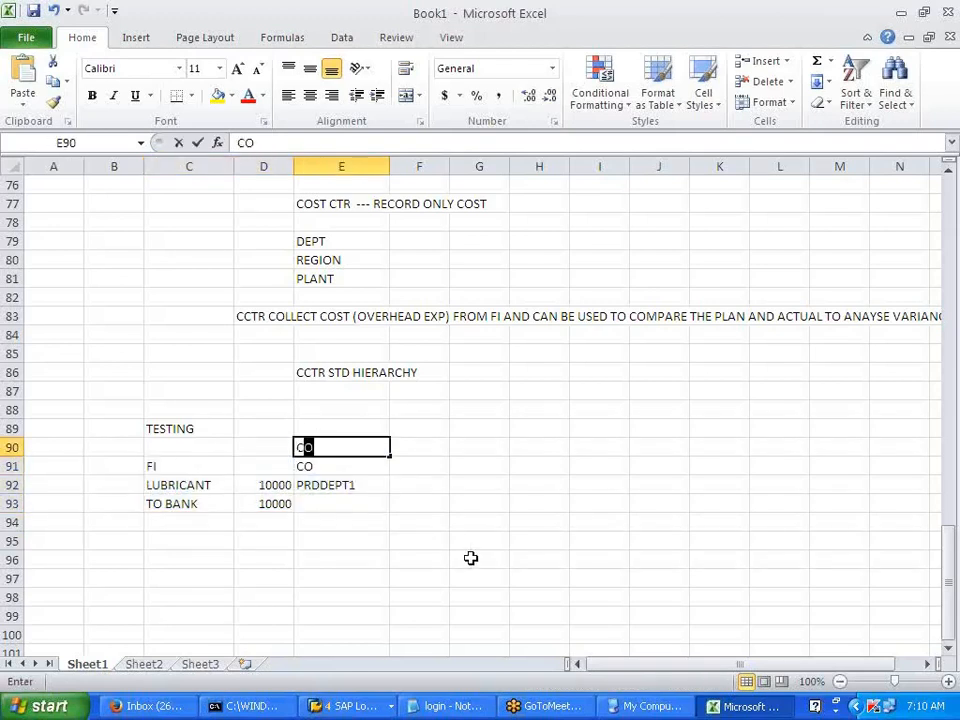
text(ATEGORY)
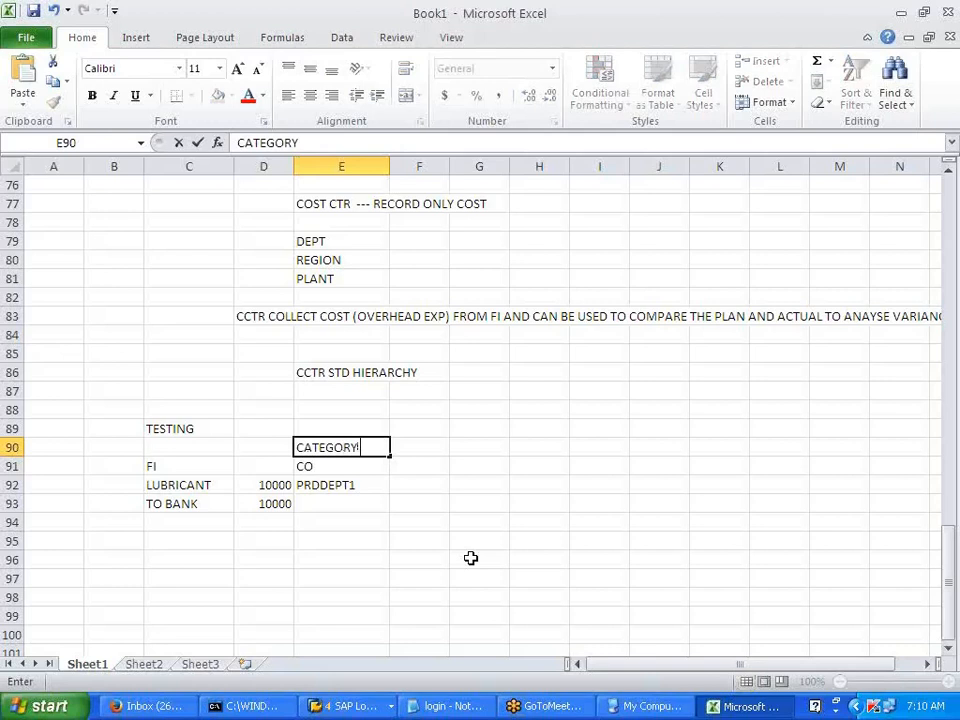
text( -01)
click(470, 558)
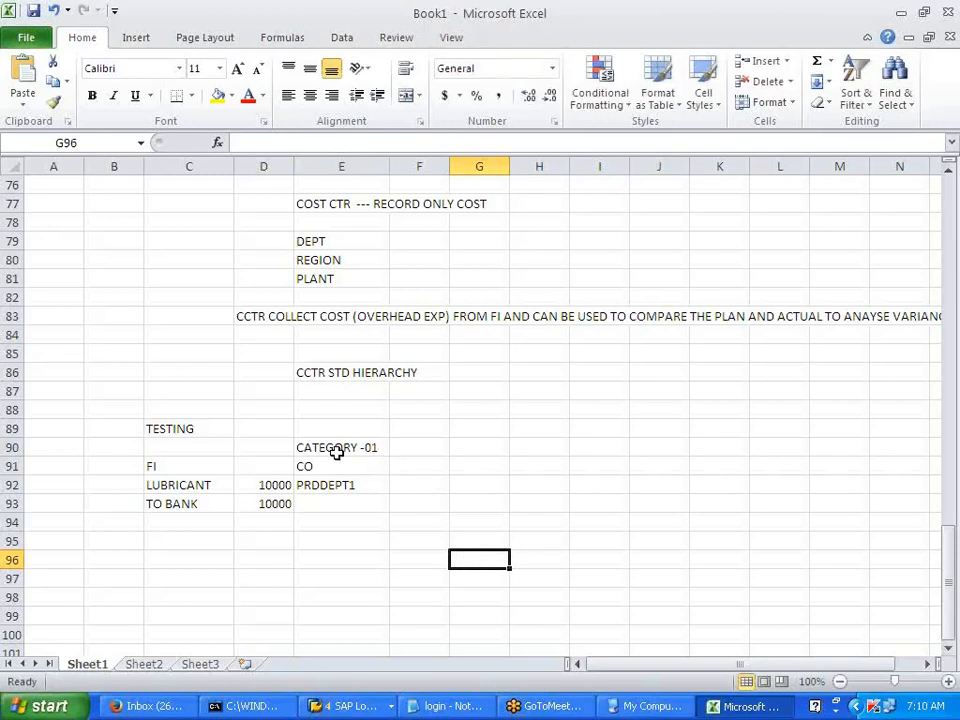
- Review the LUBRICANT line, the bank amount in D93 and PRDDEPT1 in E92
drag(174, 486, 258, 486)
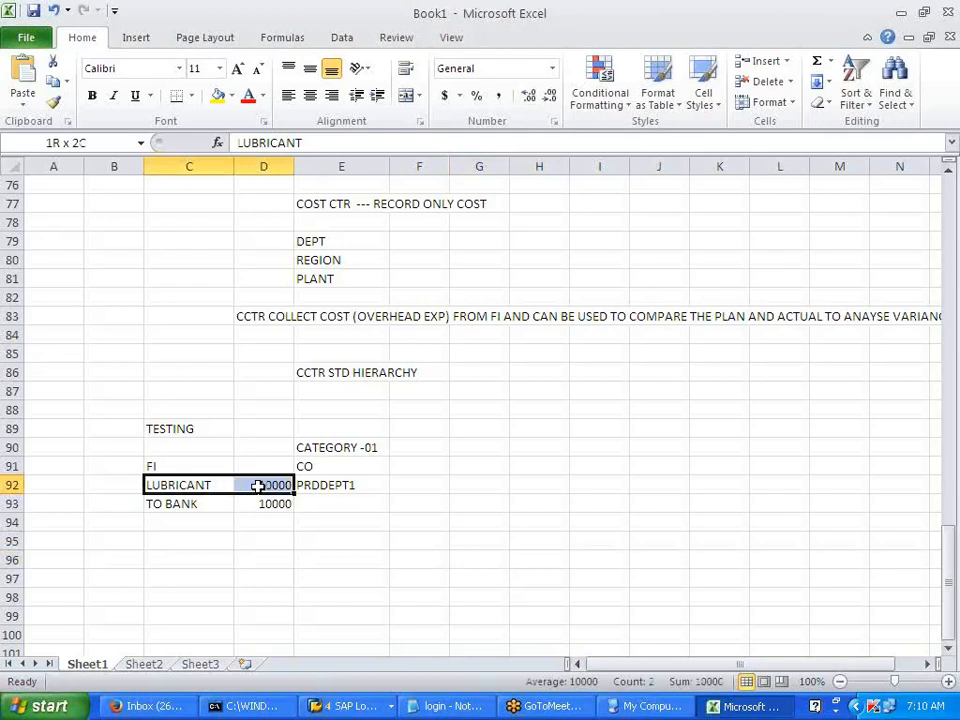
drag(258, 486, 245, 492)
click(240, 506)
click(195, 489)
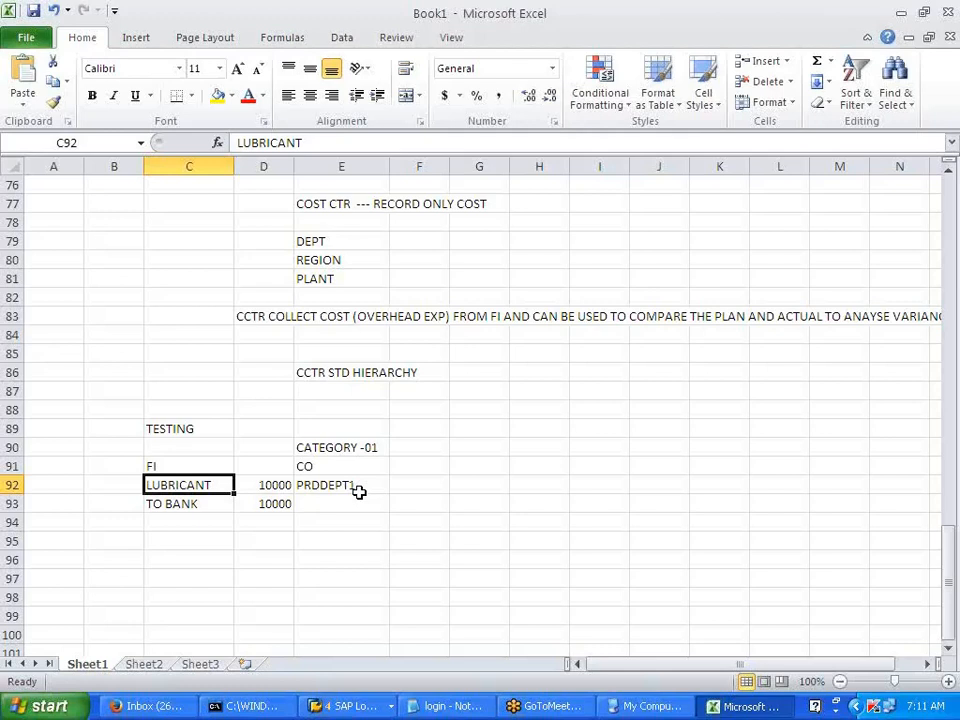
click(354, 521)
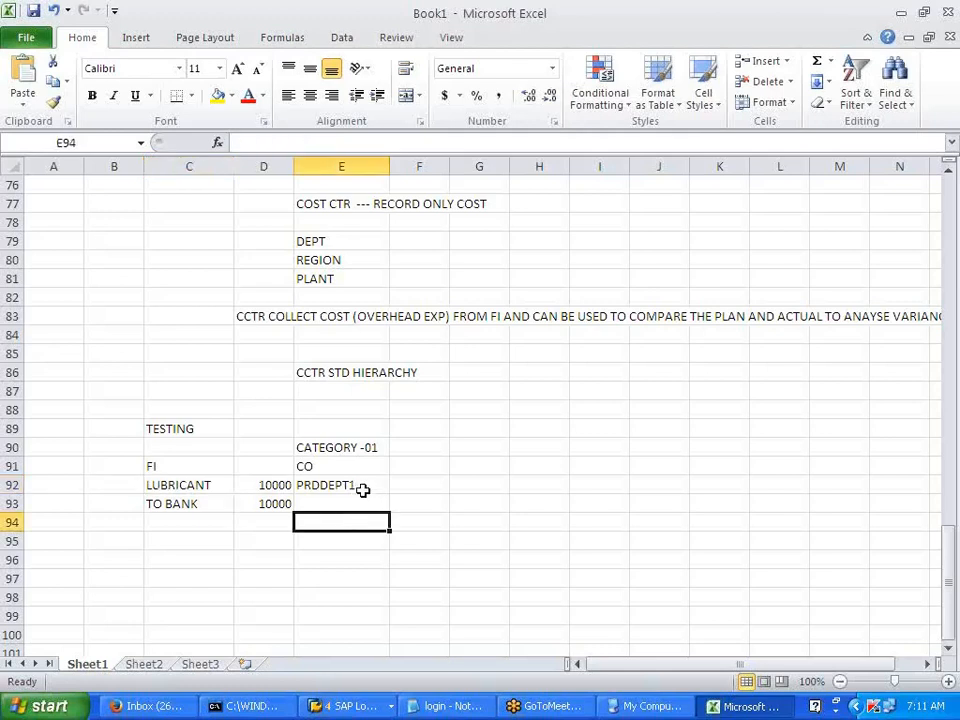
click(363, 490)
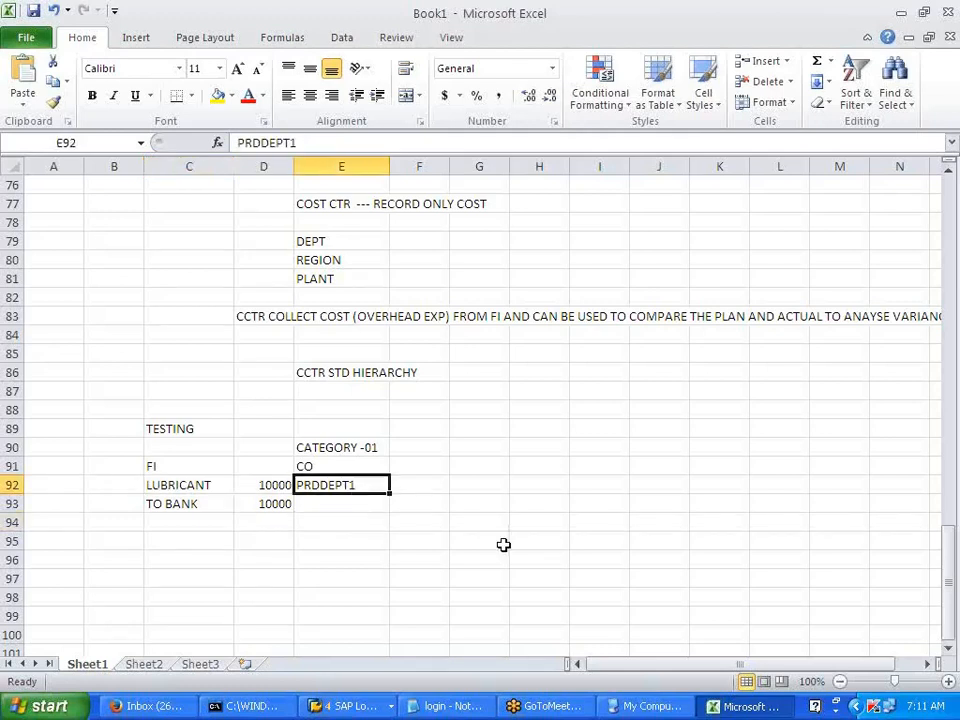
- Return to the SAP implementation guide and run the Create Cost Centers activity
click(378, 707)
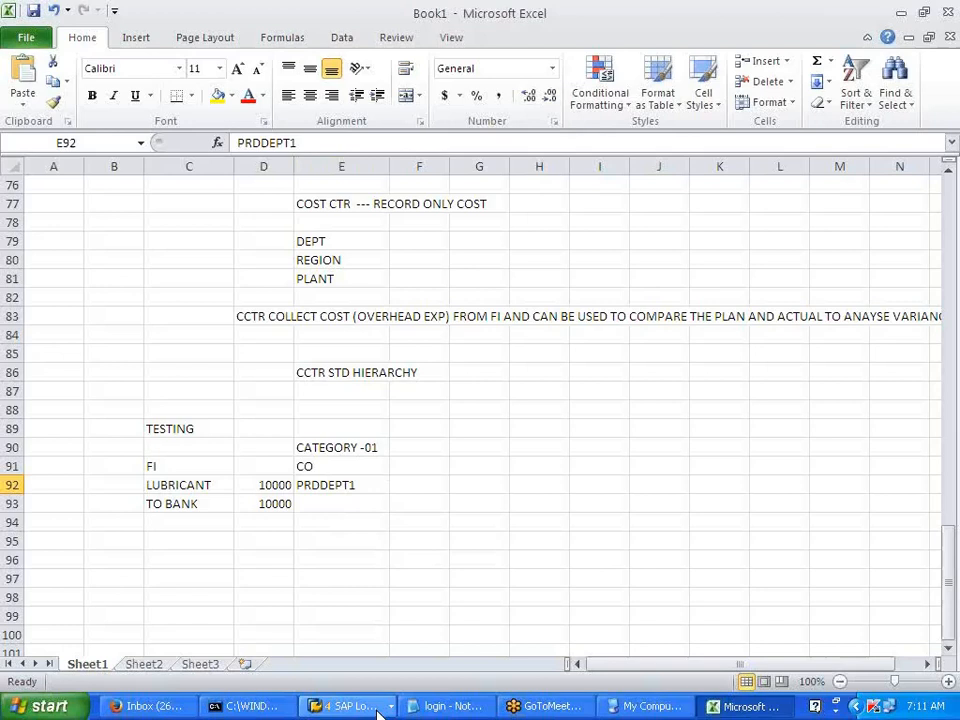
click(405, 655)
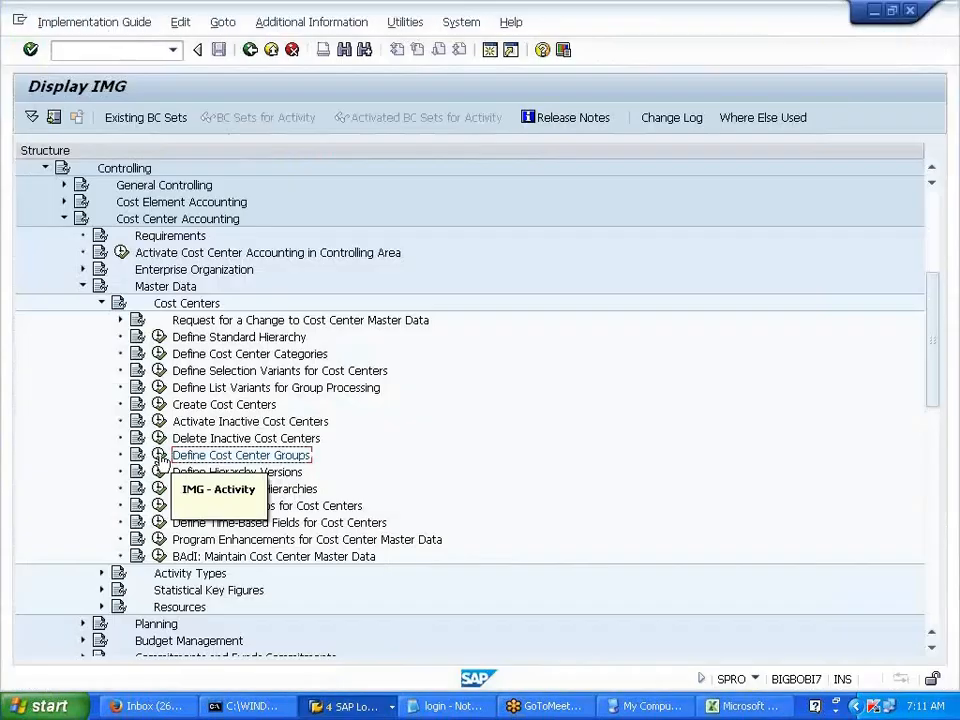
click(160, 404)
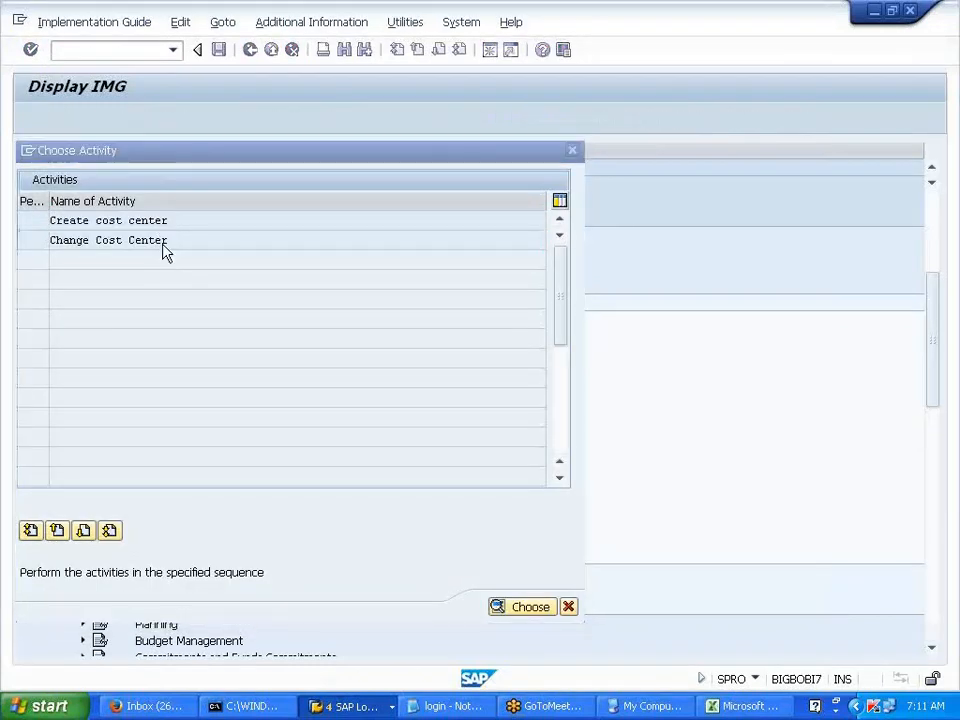
- Open ADMDEPT2 for change, check its Control tab lock indicators, then return to the IMG tree
double_click(164, 246)
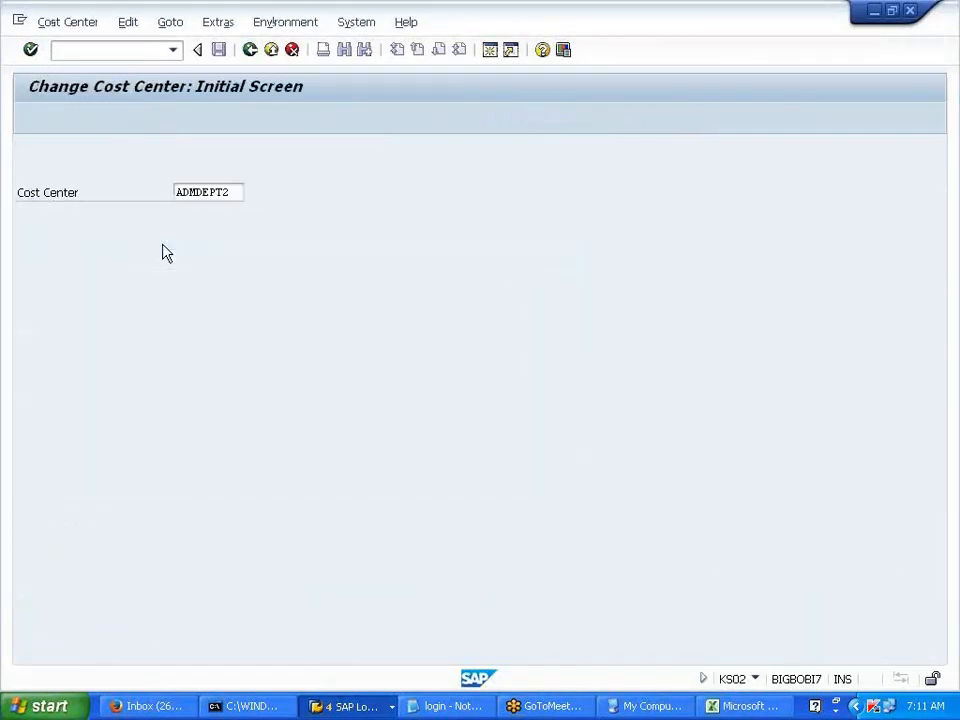
key(Return)
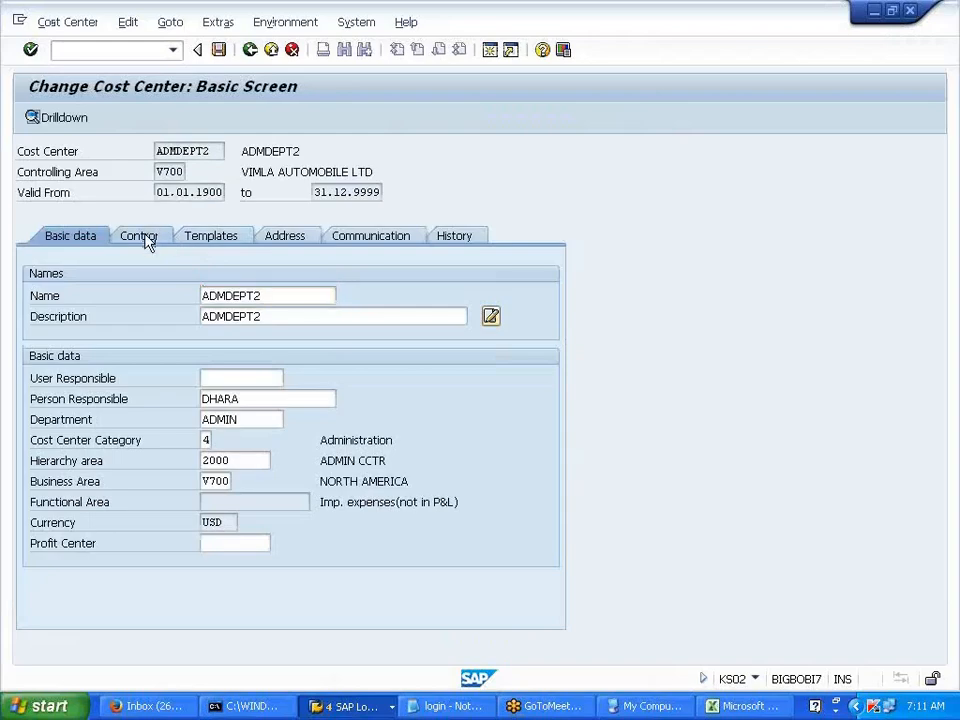
click(145, 238)
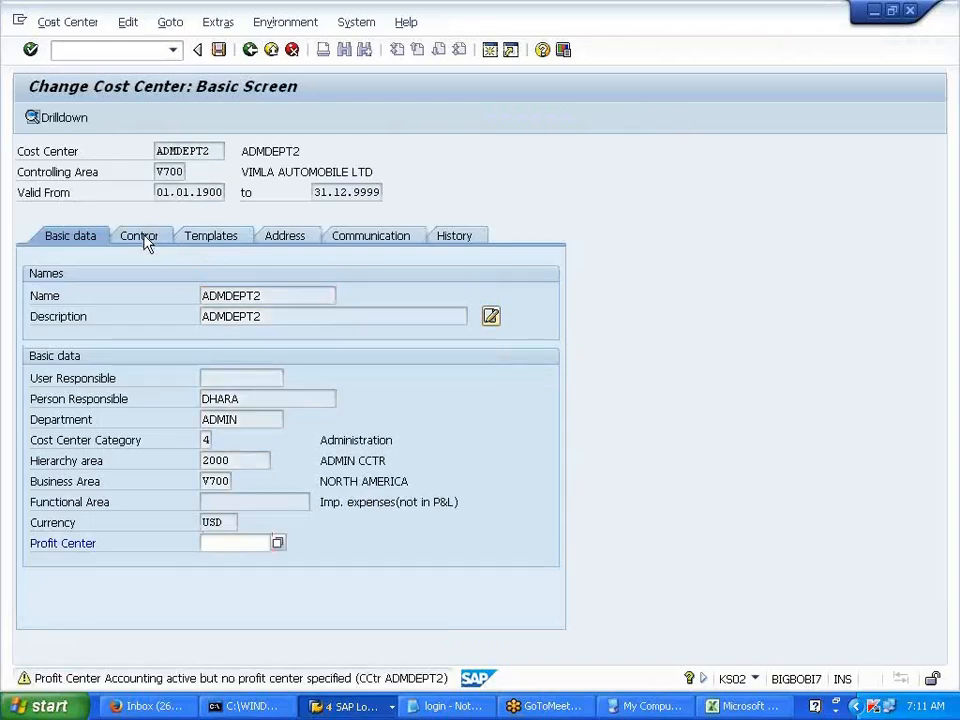
click(145, 242)
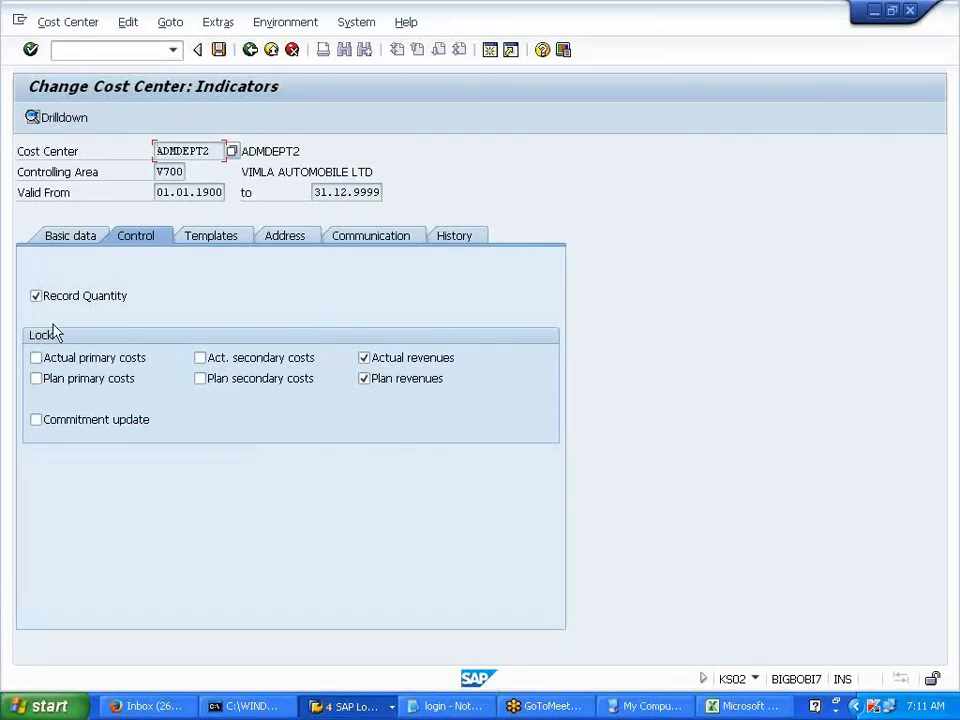
click(363, 378)
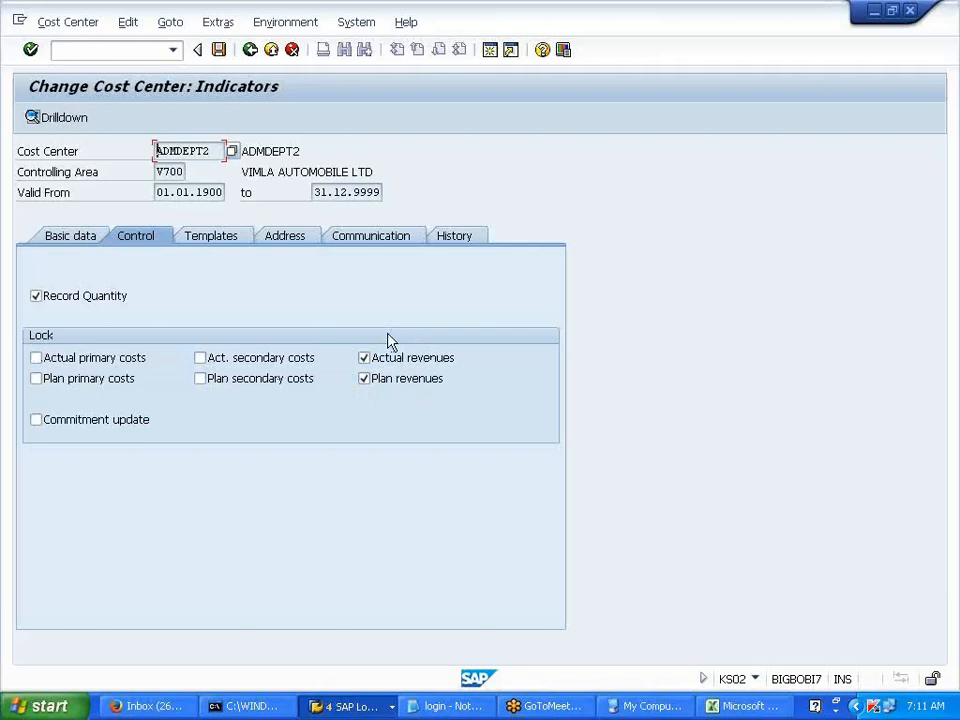
click(250, 50)
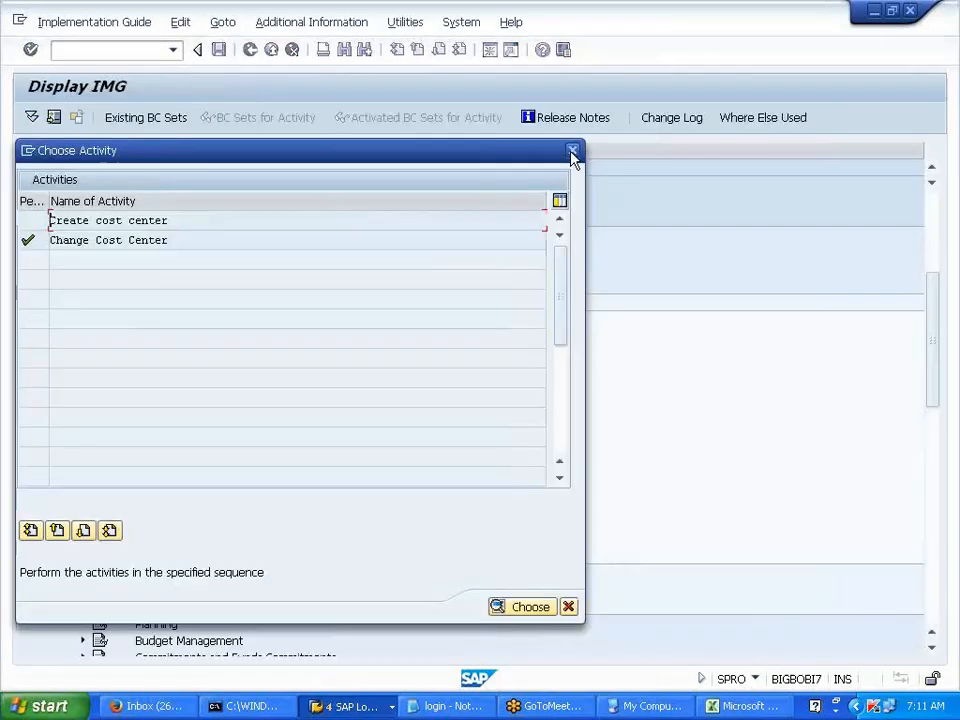
click(572, 150)
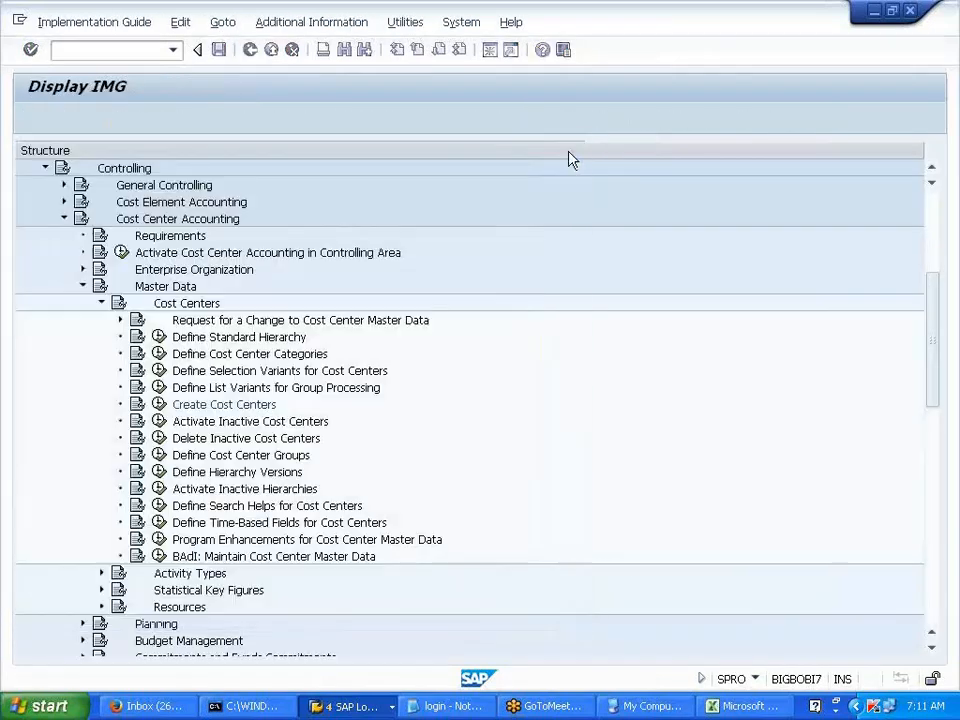
- Switch to Excel and select the lubricant posting entries C91:E93
key(alt+Tab)
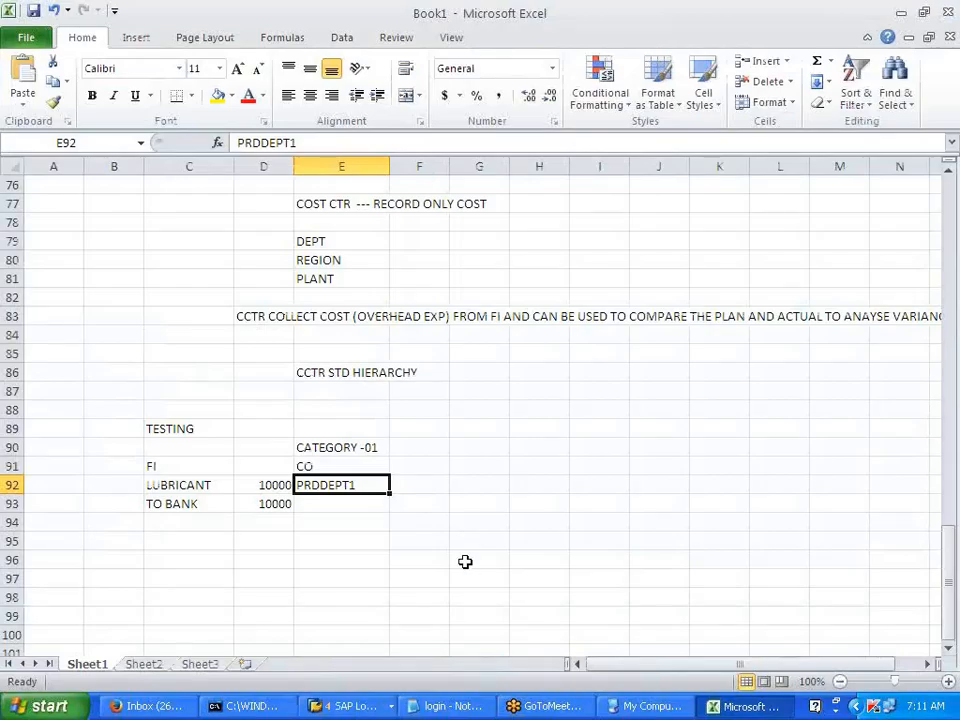
click(463, 558)
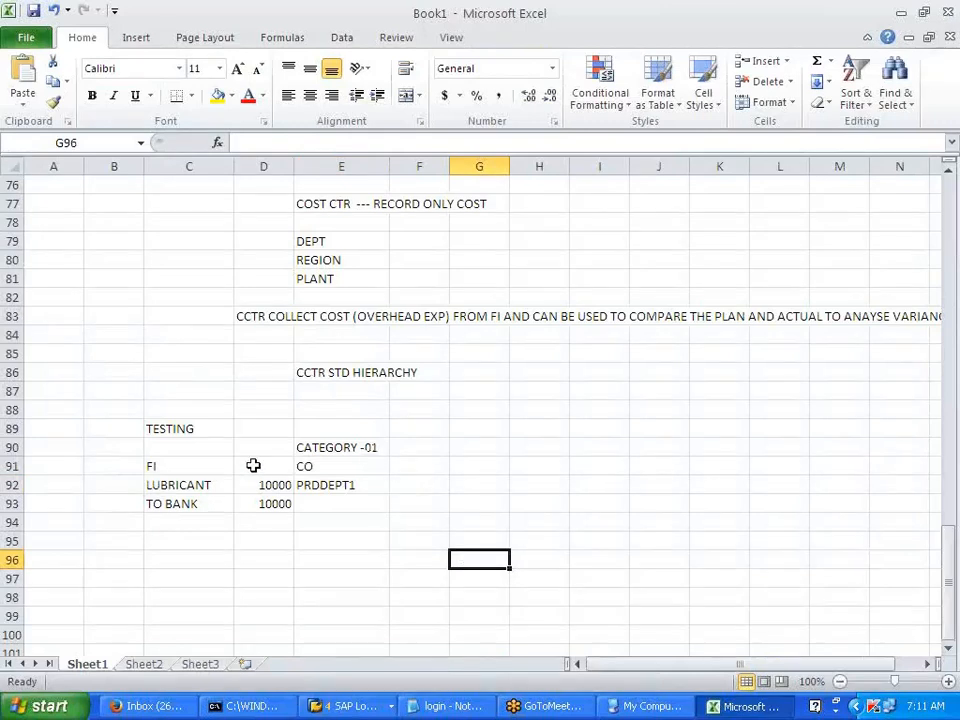
drag(160, 466, 251, 501)
click(328, 466)
drag(328, 466, 326, 484)
click(418, 540)
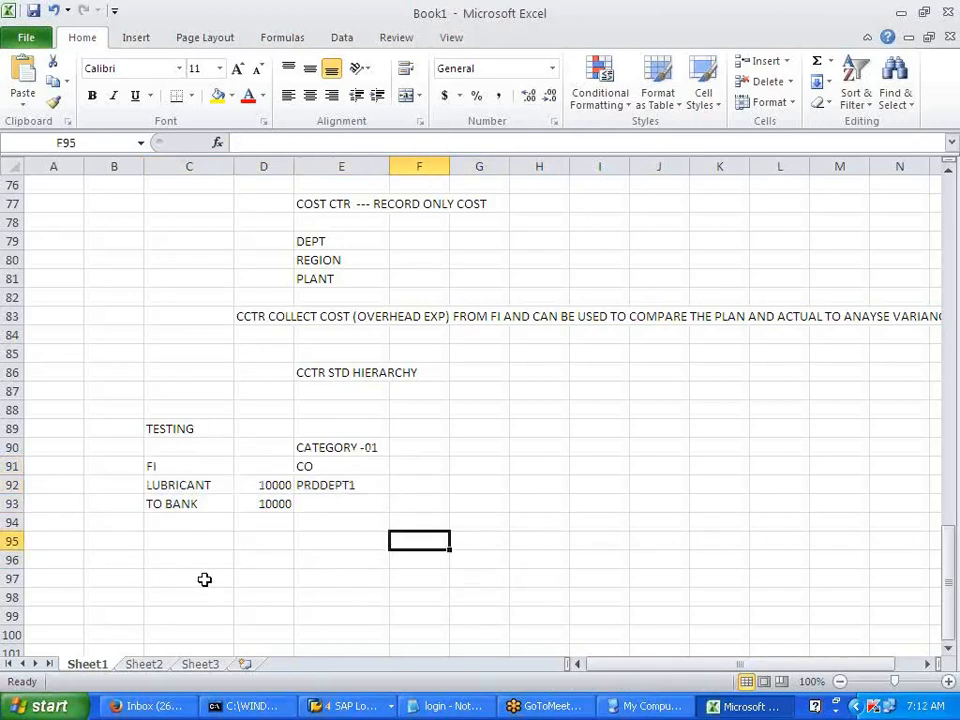
- Enter DIESEL in C95 and TO BANK in C96
click(177, 550)
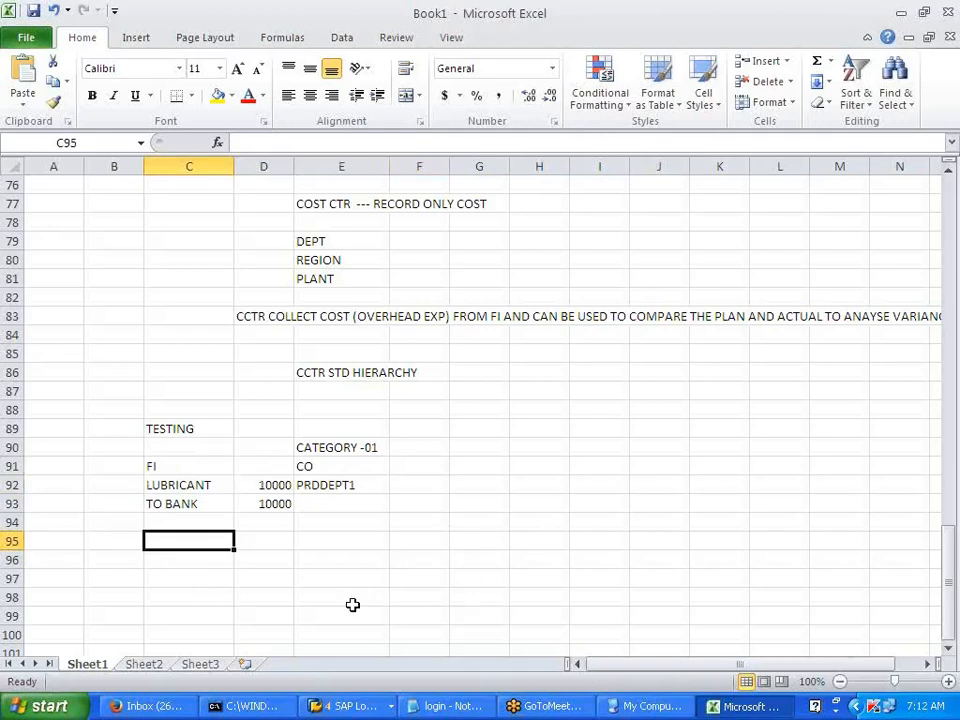
text(DIESLE)
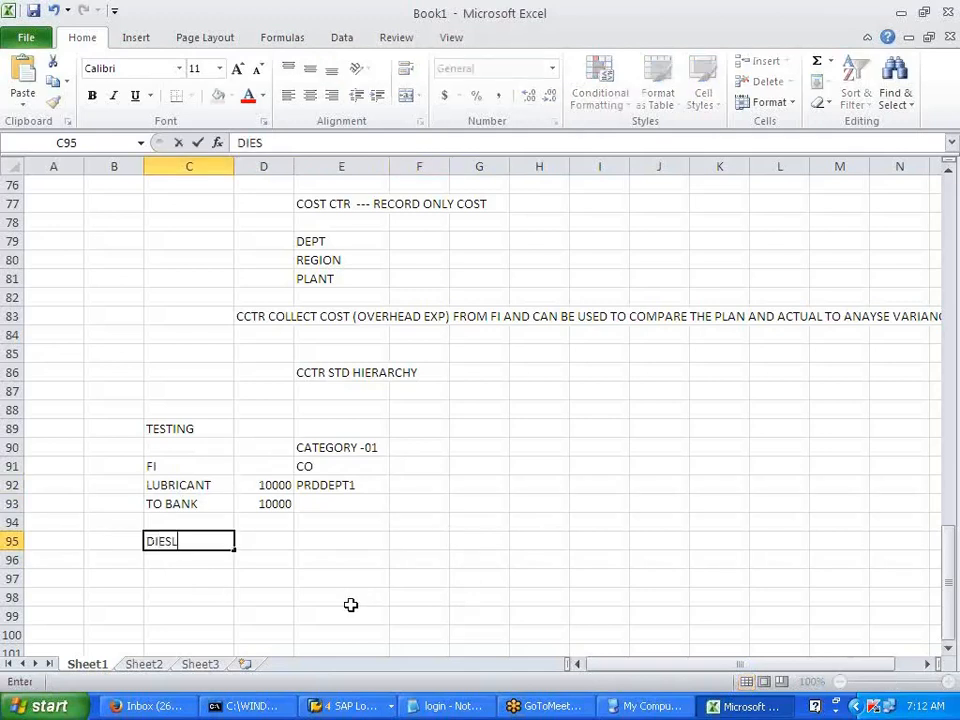
key(BackSpace)
key(BackSpace)
key(BackSpace)
text(SEL)
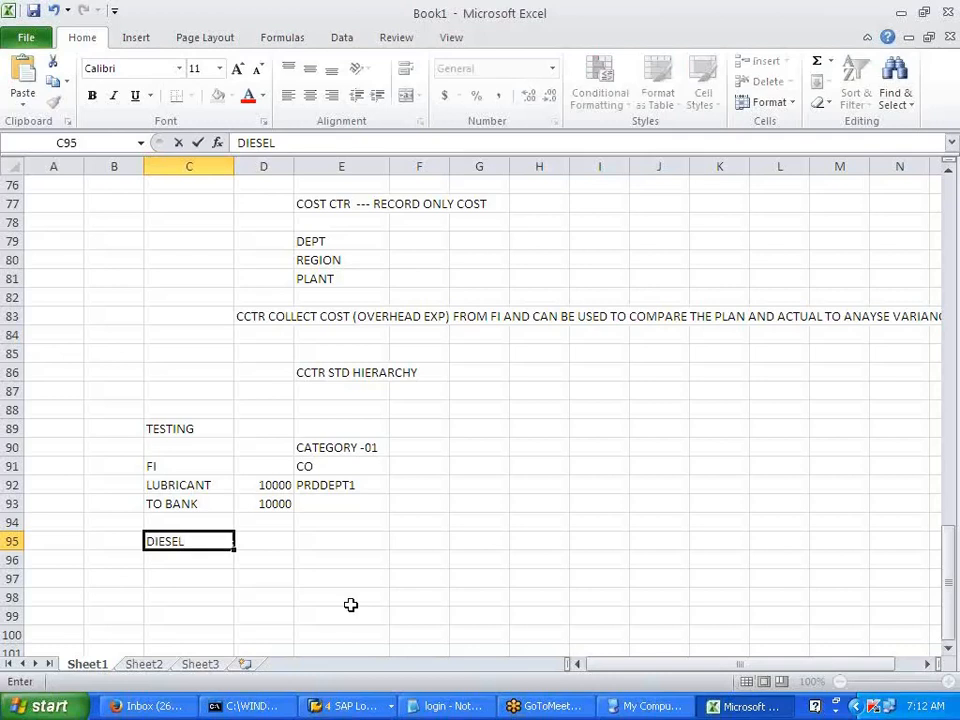
key(Return)
text(TO)
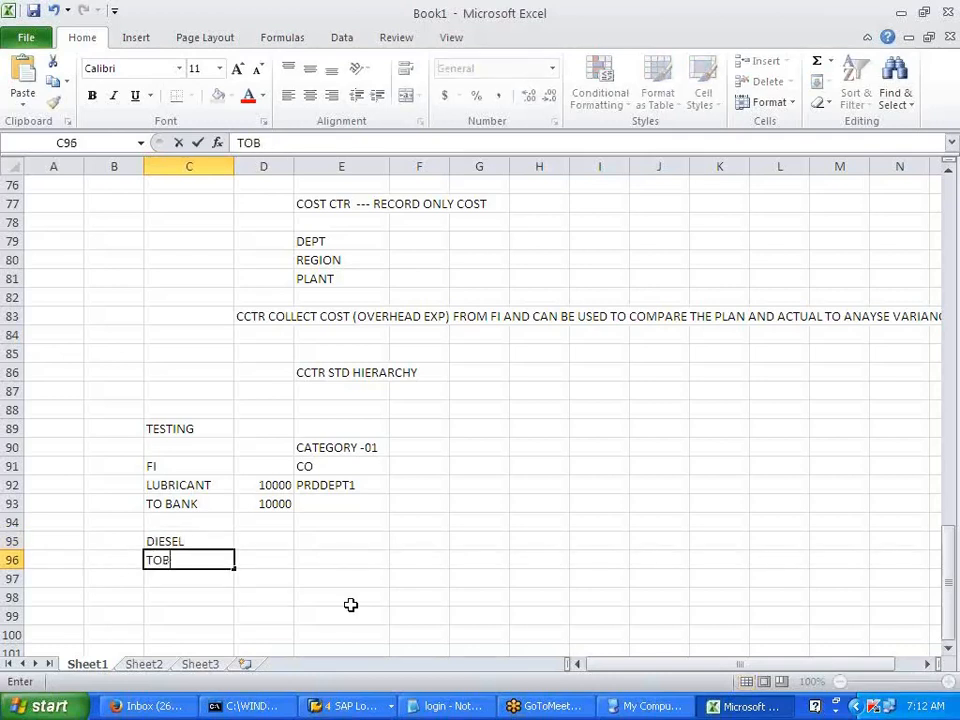
text( BANK)
key(Tab)
- Put 25000 in D95 and D96 and PRDDEPT2 in E95
key(Up)
text(25000)
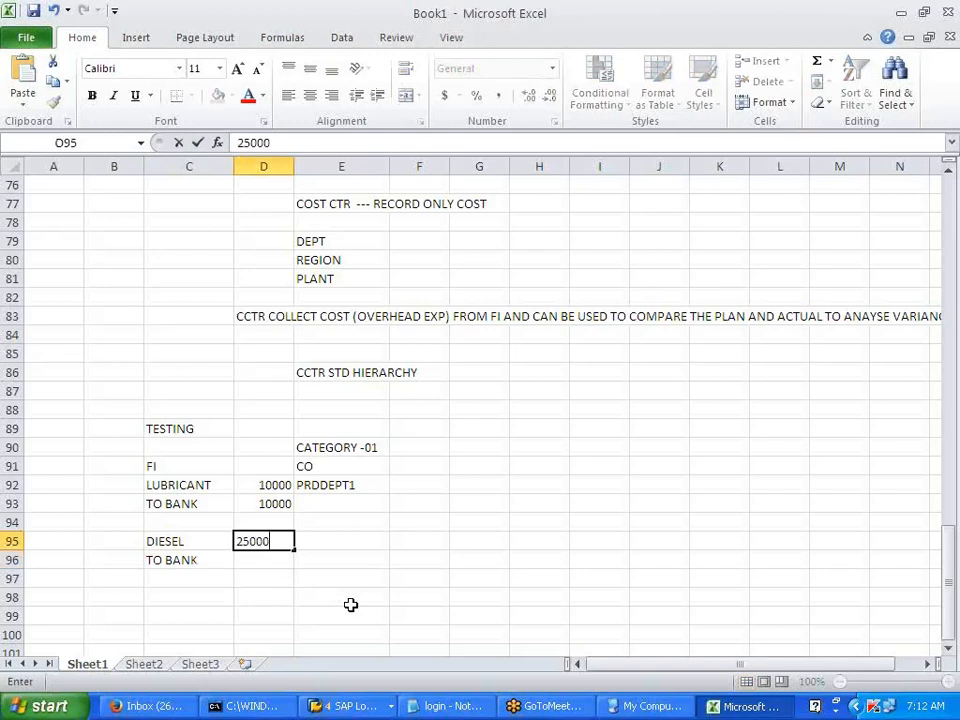
key(Return)
text(25000)
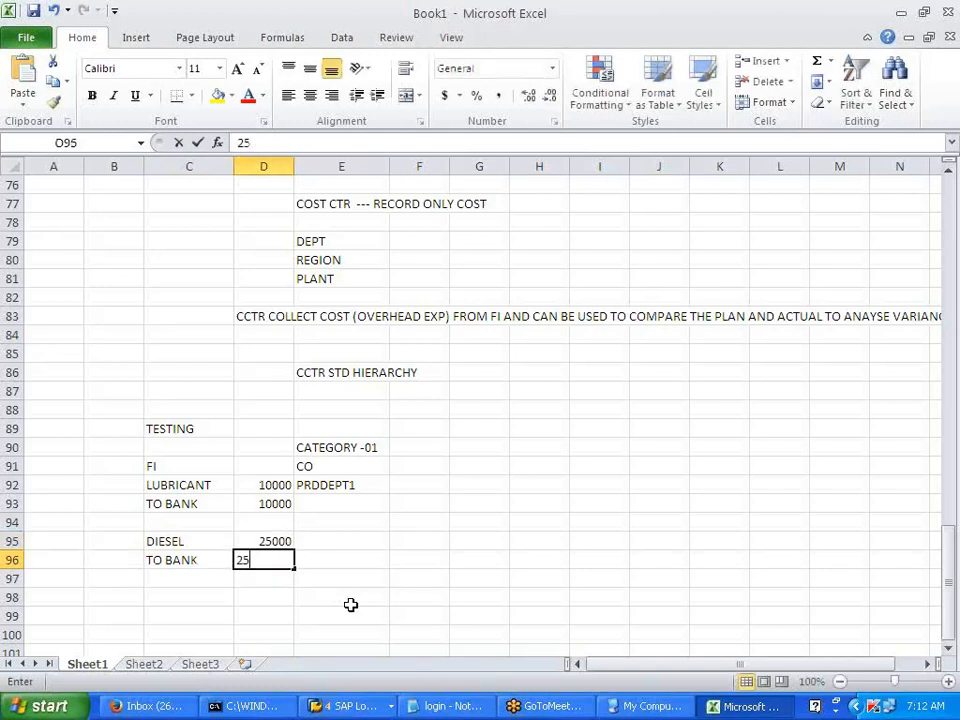
key(Tab)
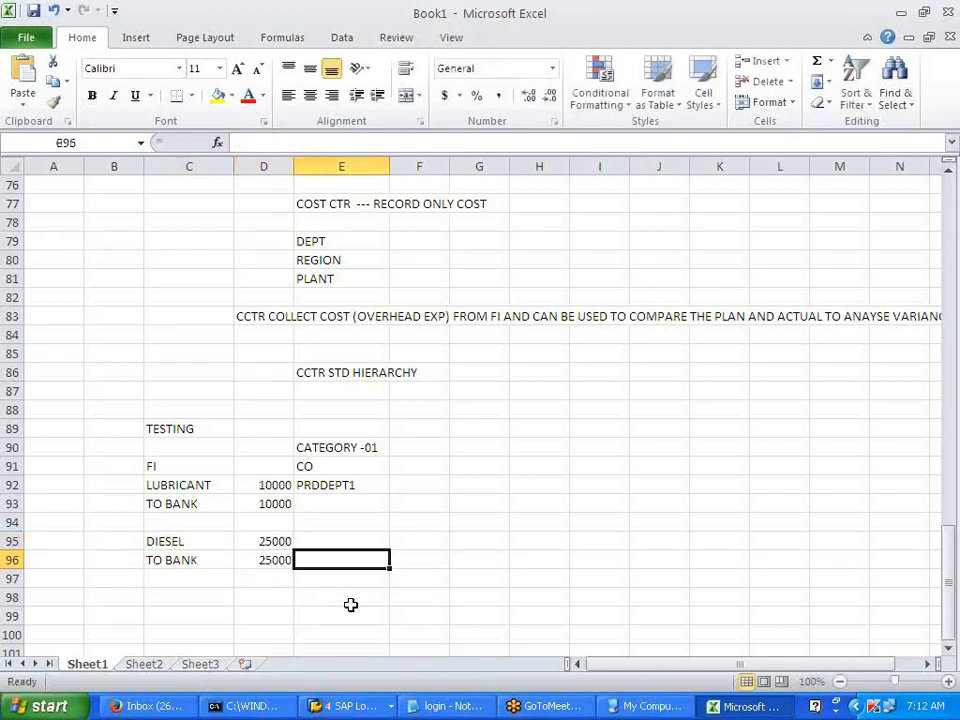
key(Up)
text(P)
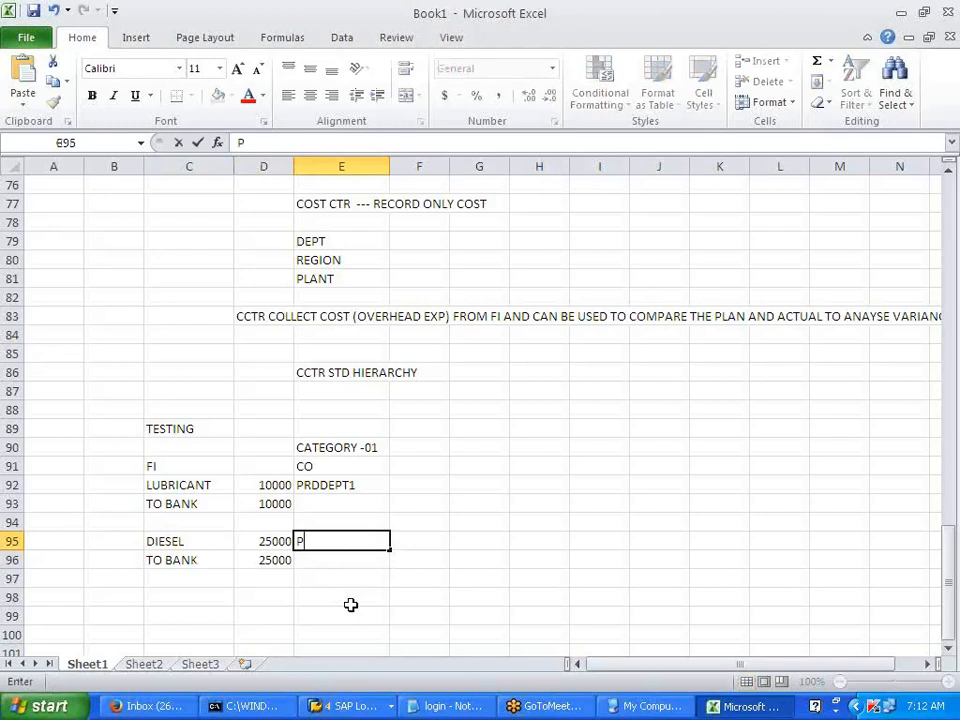
text(RDDEPT2)
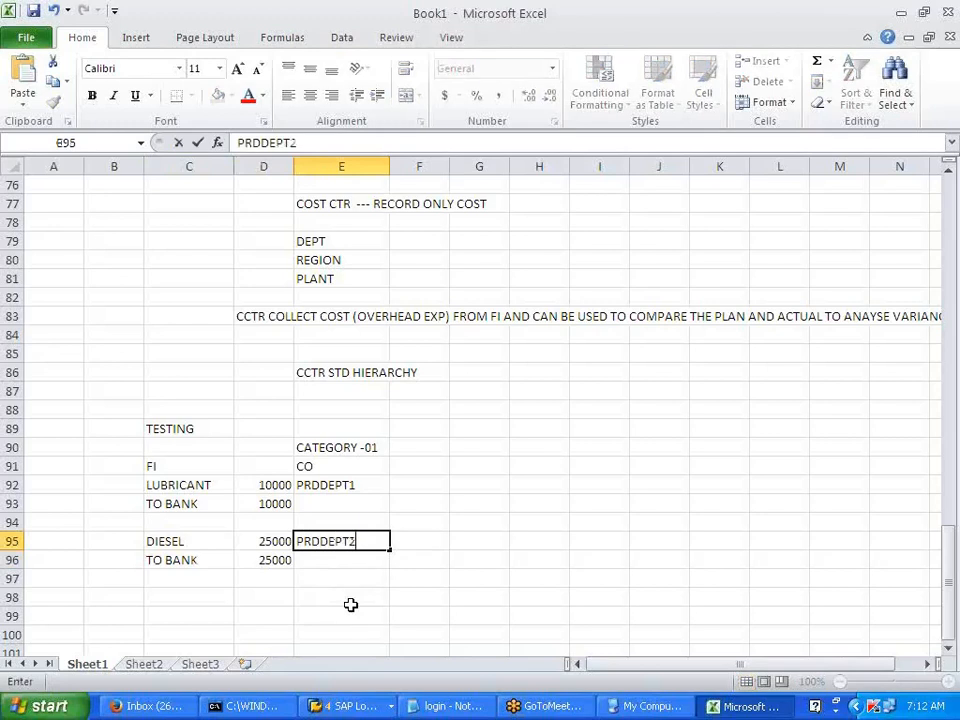
click(350, 605)
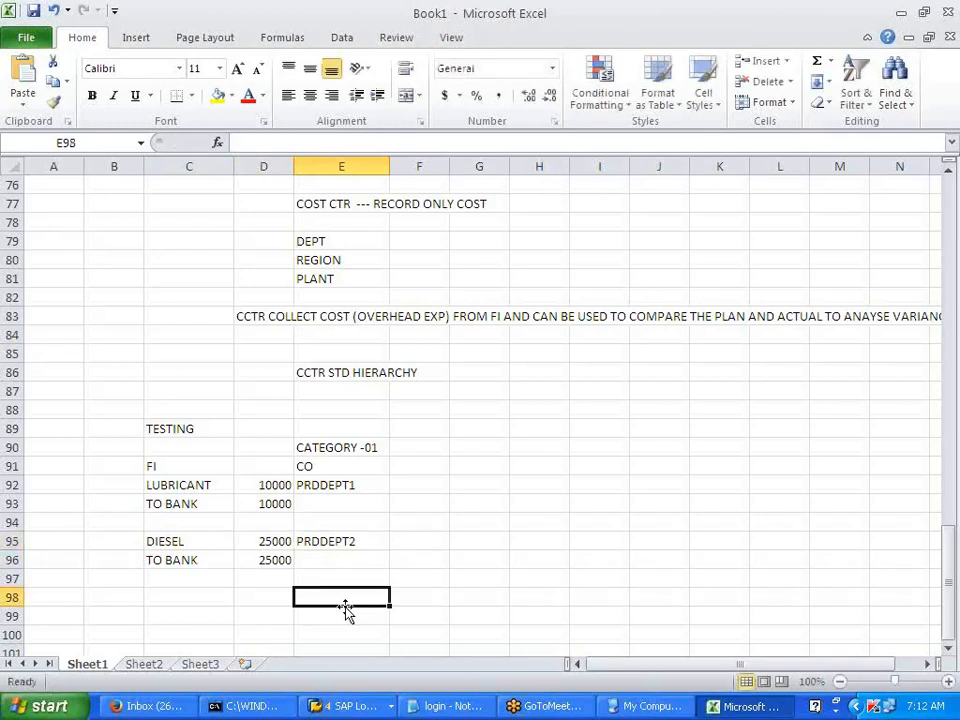
- Enter SALARIES in C99 and TO BANK in C100
scroll(279, 608, down, 1)
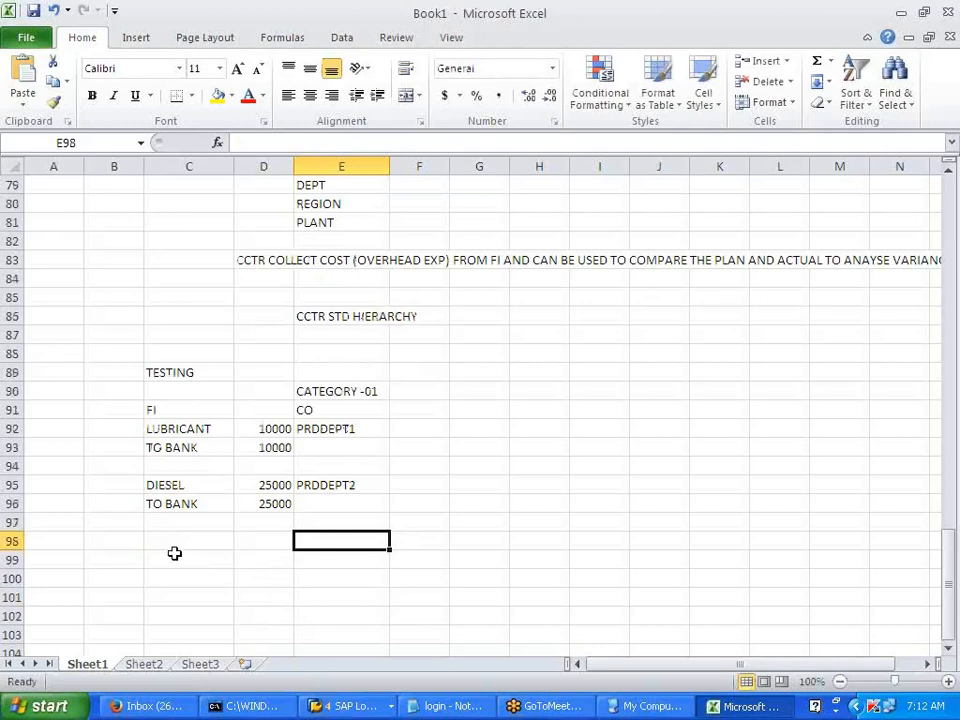
click(163, 561)
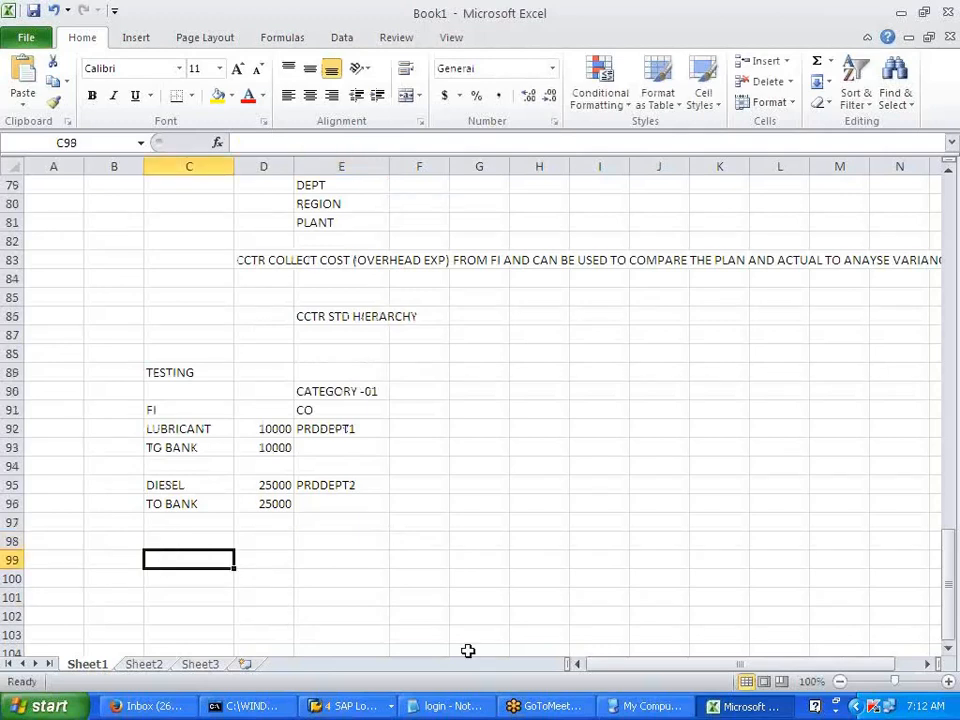
text(SALAR)
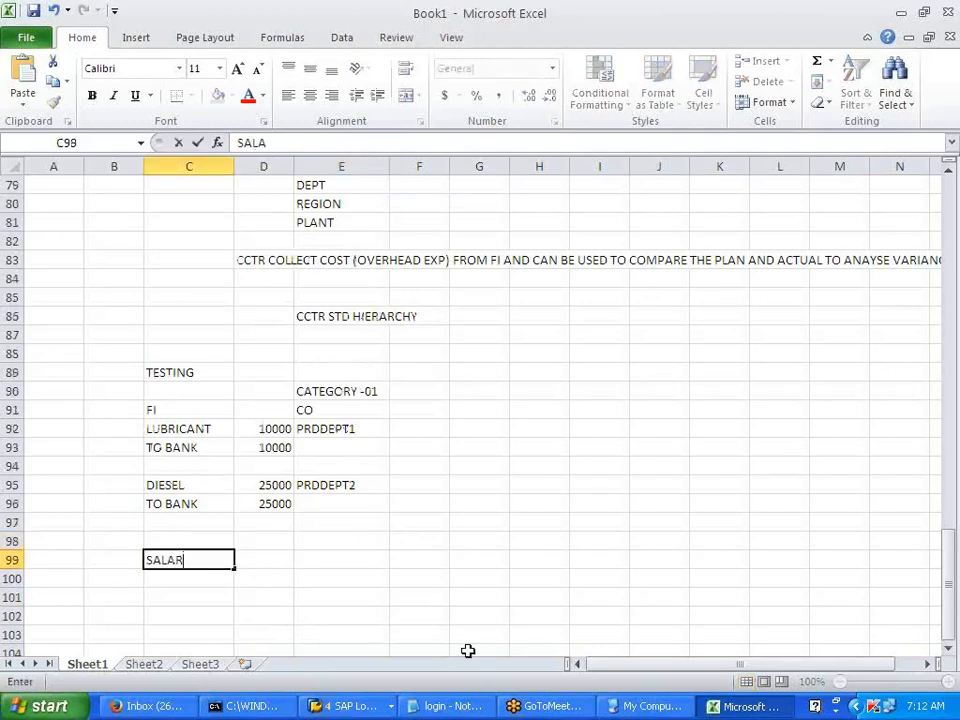
text(IES.)
key(Return)
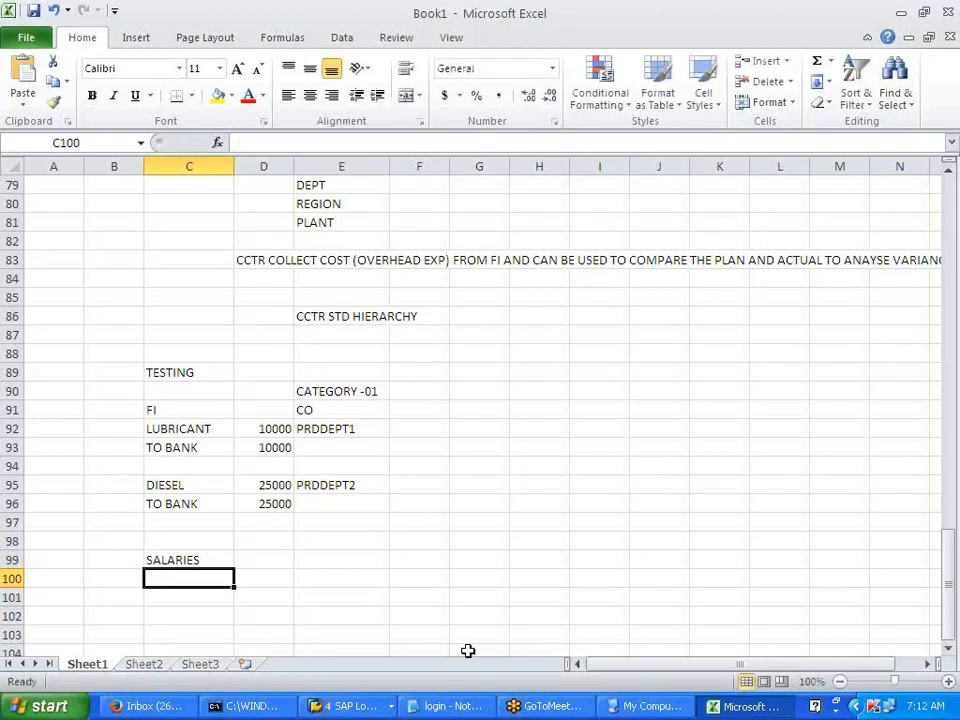
text(TO BANK)
key(Tab)
- Put 50000 in D99 and D100 and type ADMIN DEPT1 in column E
key(Up)
text(50000)
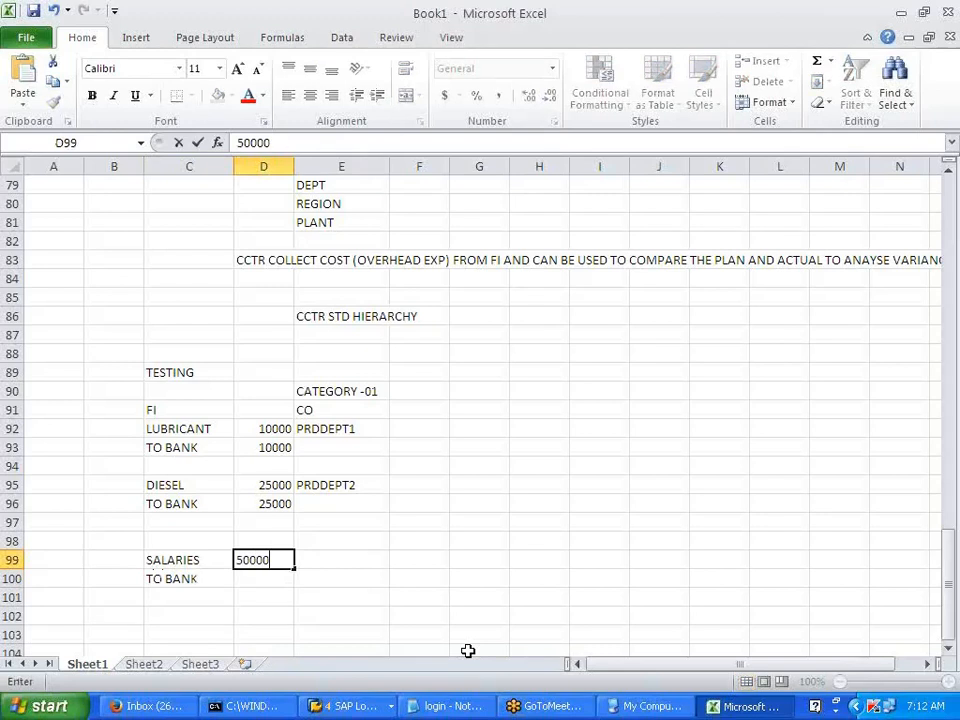
key(Return)
text(50000)
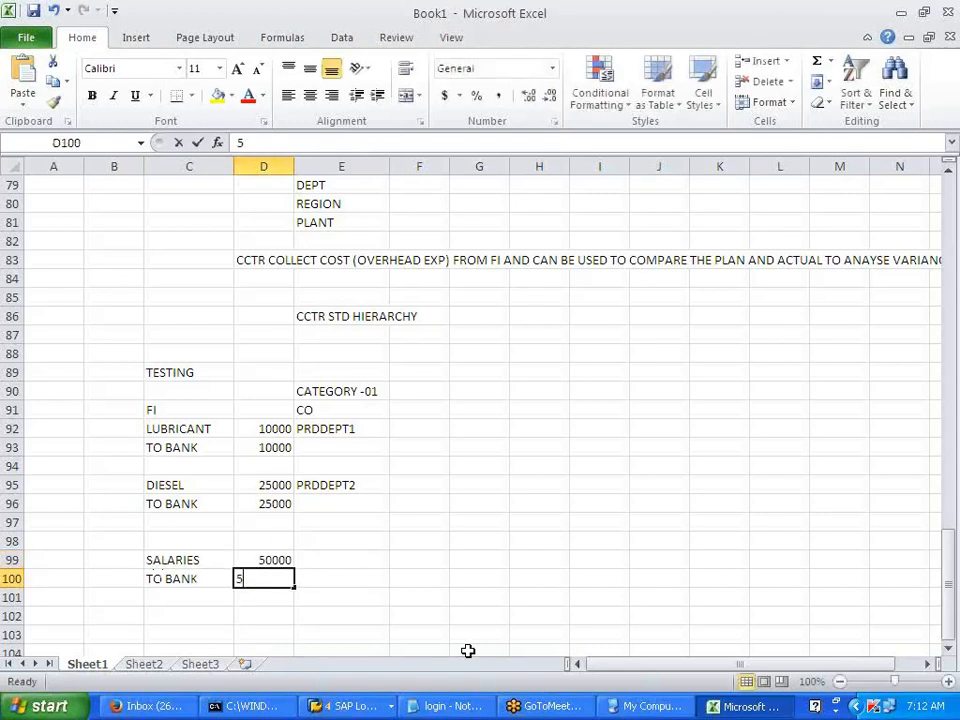
key(Tab)
text(ADMIN)
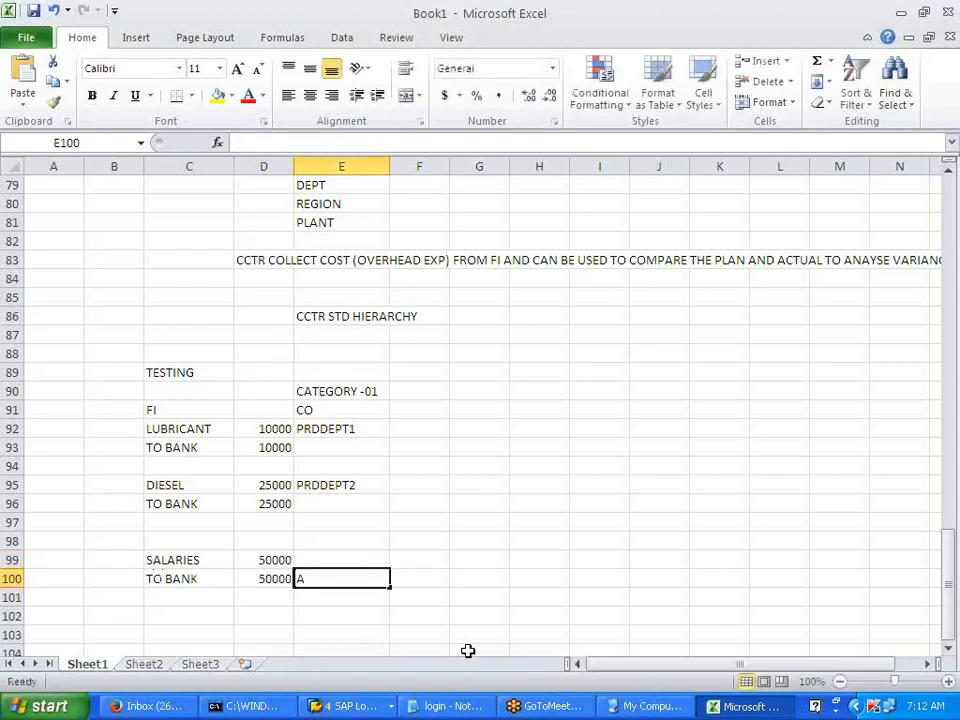
text(DEP)
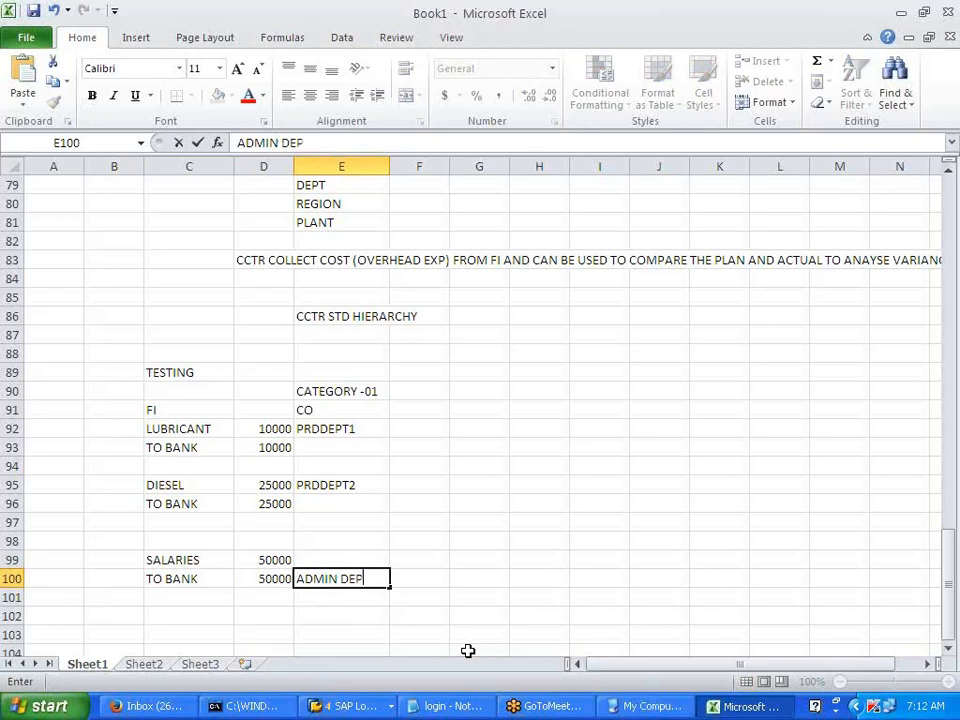
text(T1)
key(Up)
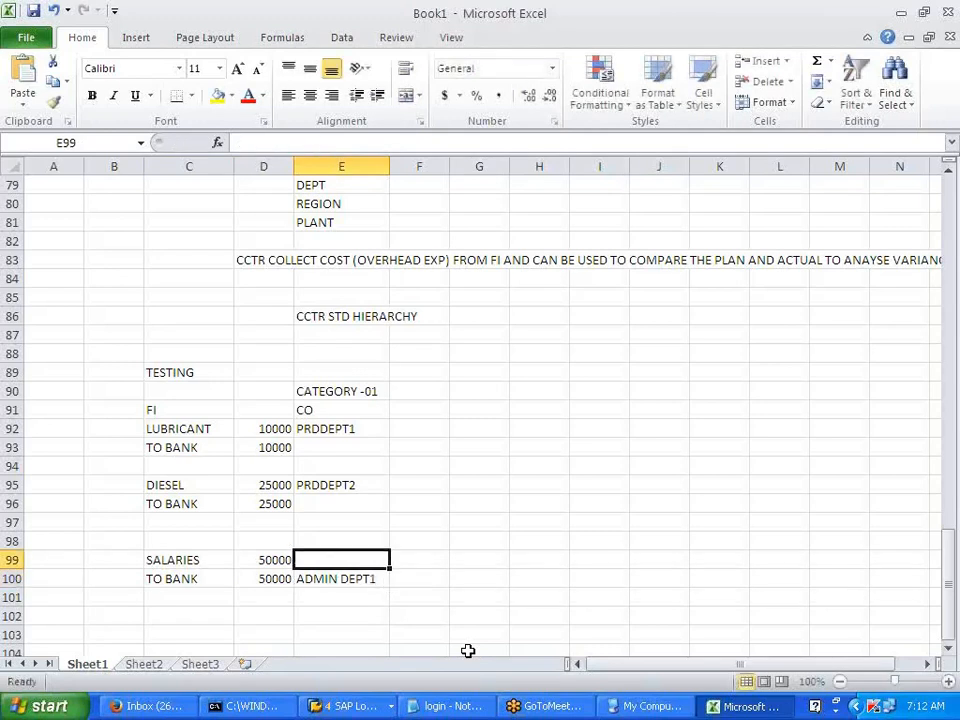
- Move ADMIN DEPT1 into E99 beside SALARIES and return to the SAP controlling area overview
click(366, 592)
click(368, 580)
key(ctrl+c)
click(345, 562)
key(Return)
click(369, 598)
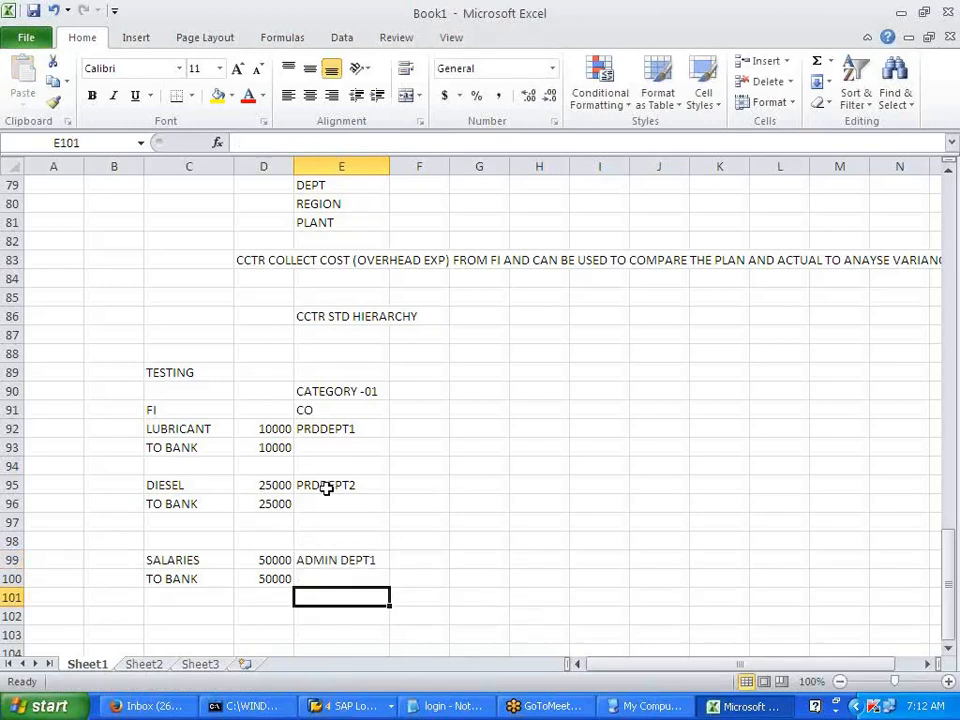
click(362, 706)
click(399, 634)
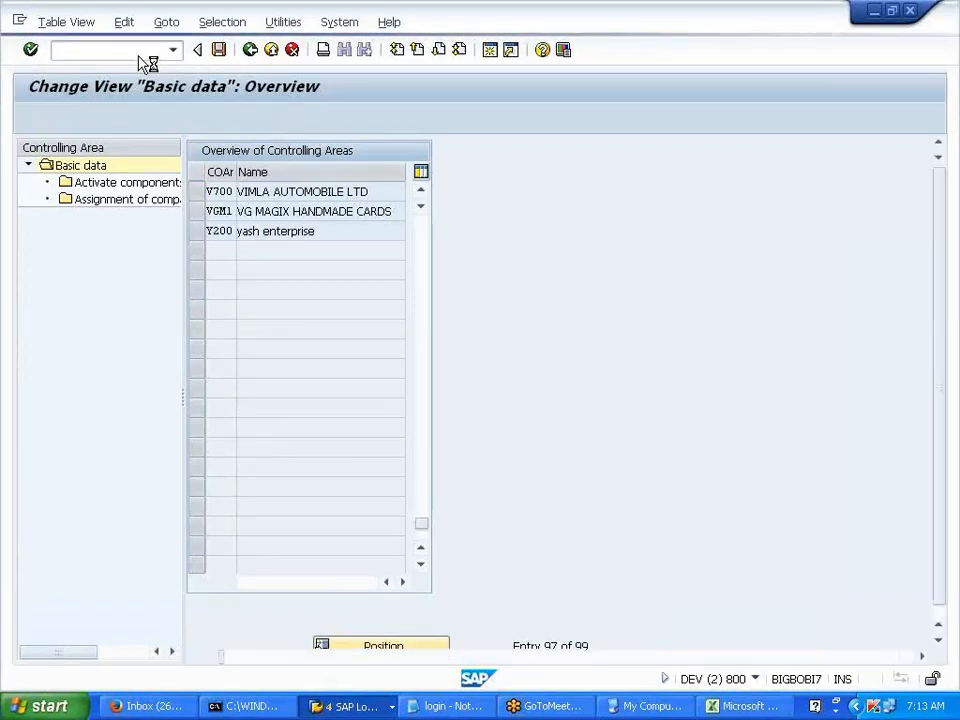
- Start an F-02 posting dated 01012014 with a line on account 405000
text(/NF-02)
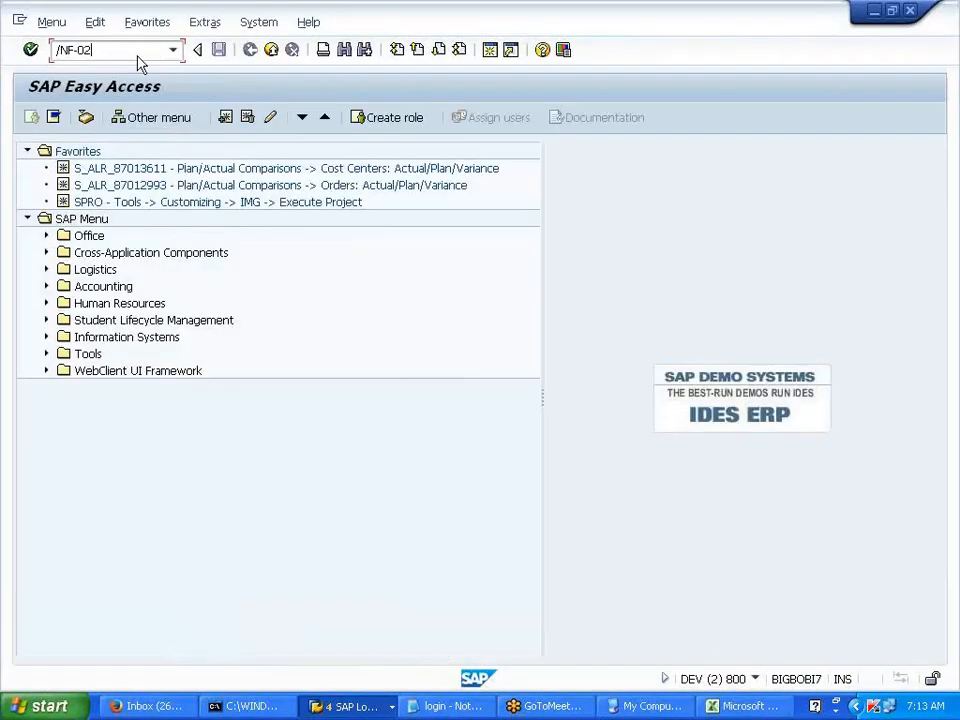
key(Return)
click(153, 188)
key(Tab)
key(Tab)
key(Tab)
click(150, 204)
click(189, 545)
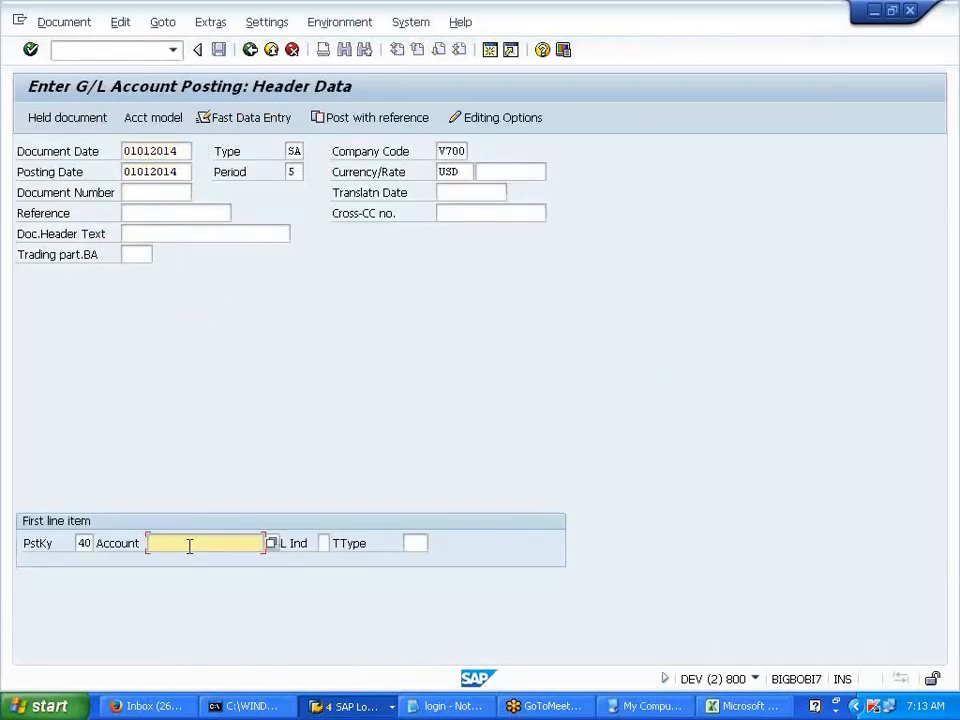
text(405000)
key(Return)
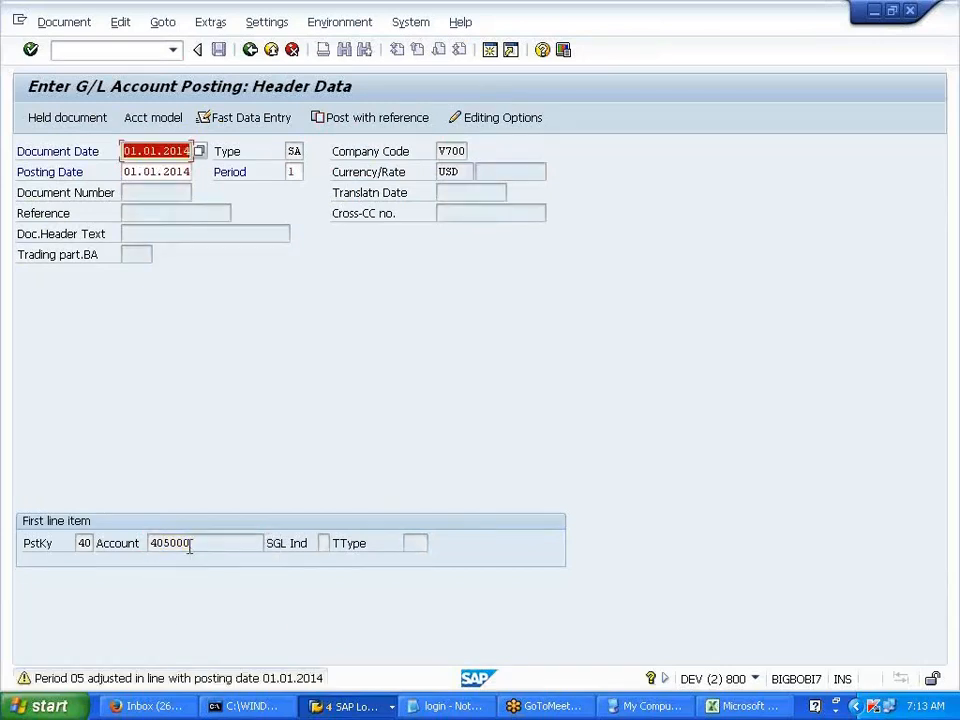
- Enter amount 10000 and choose cost center PRDDEPT1 from the lookup list
key(Return)
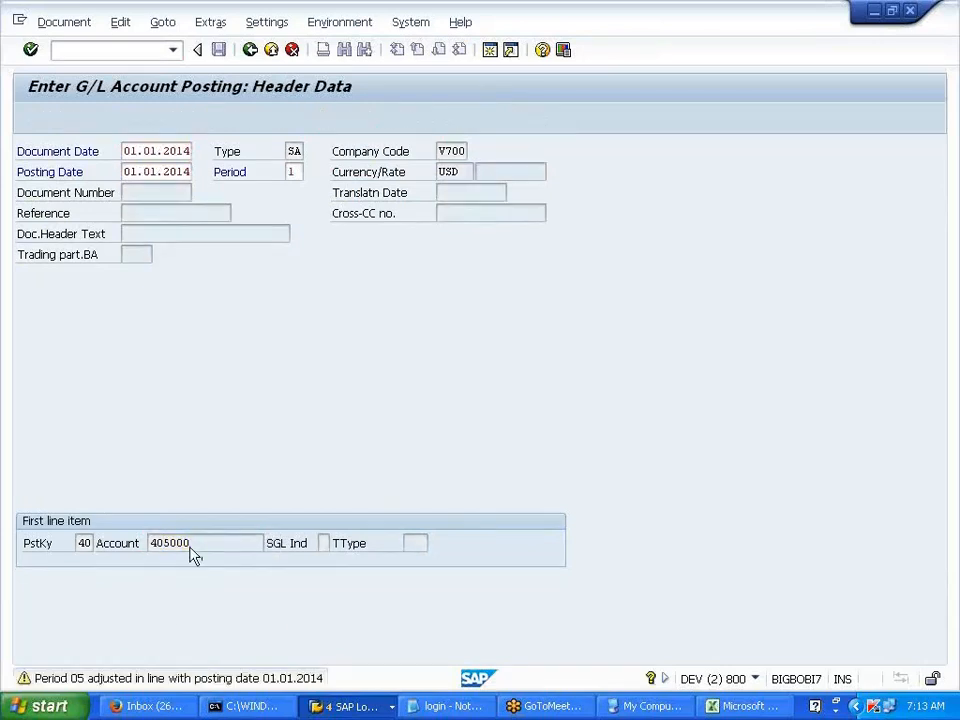
text(10000)
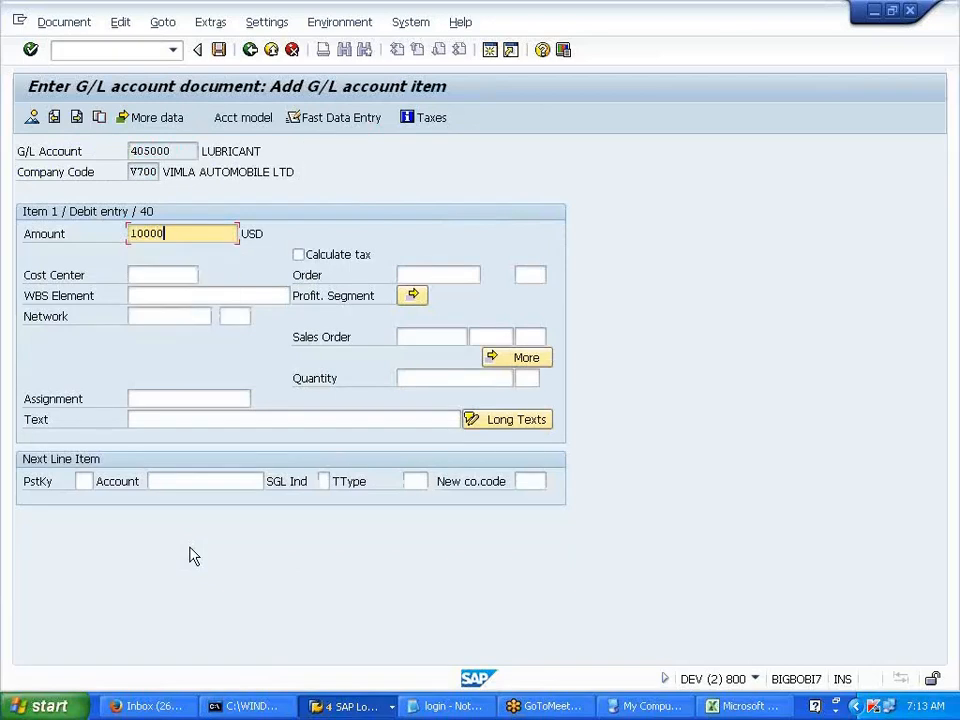
key(Tab)
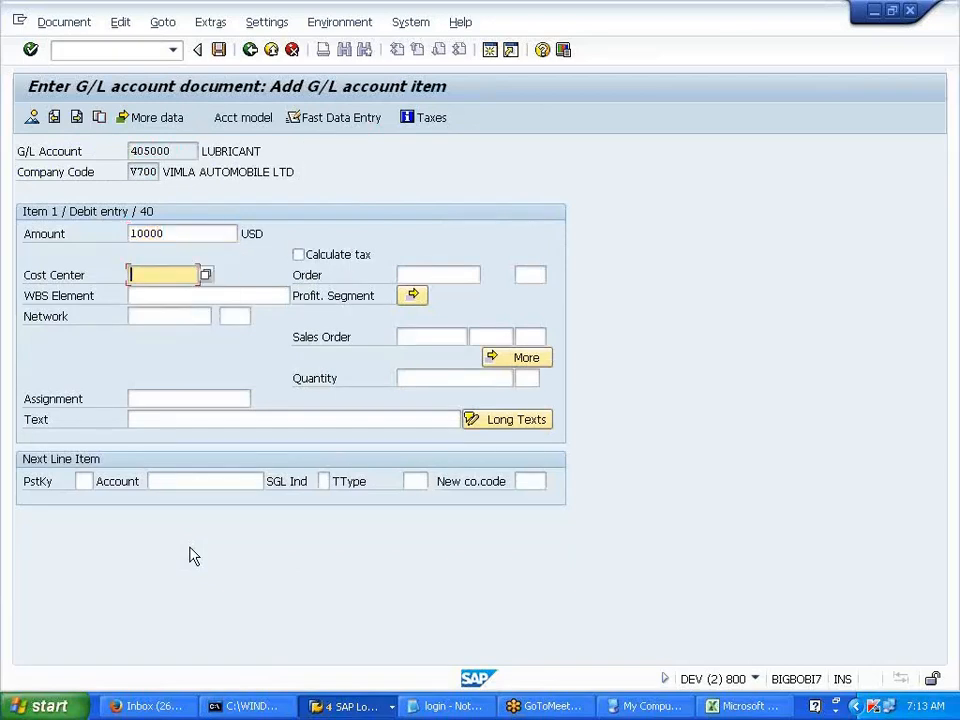
key(Return)
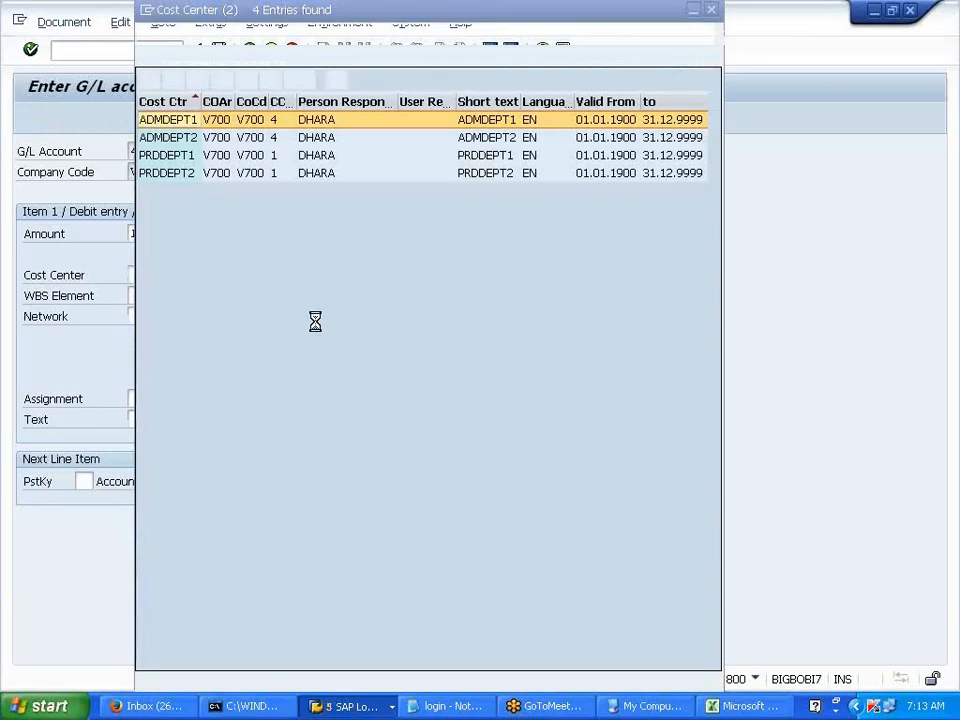
key(Down)
key(Down)
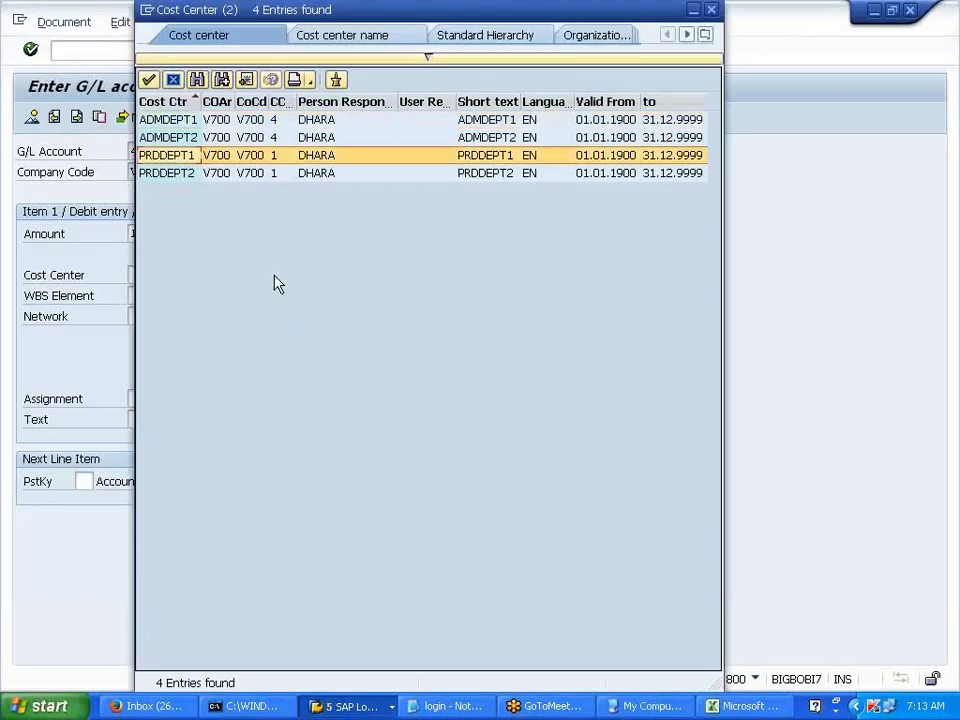
double_click(215, 163)
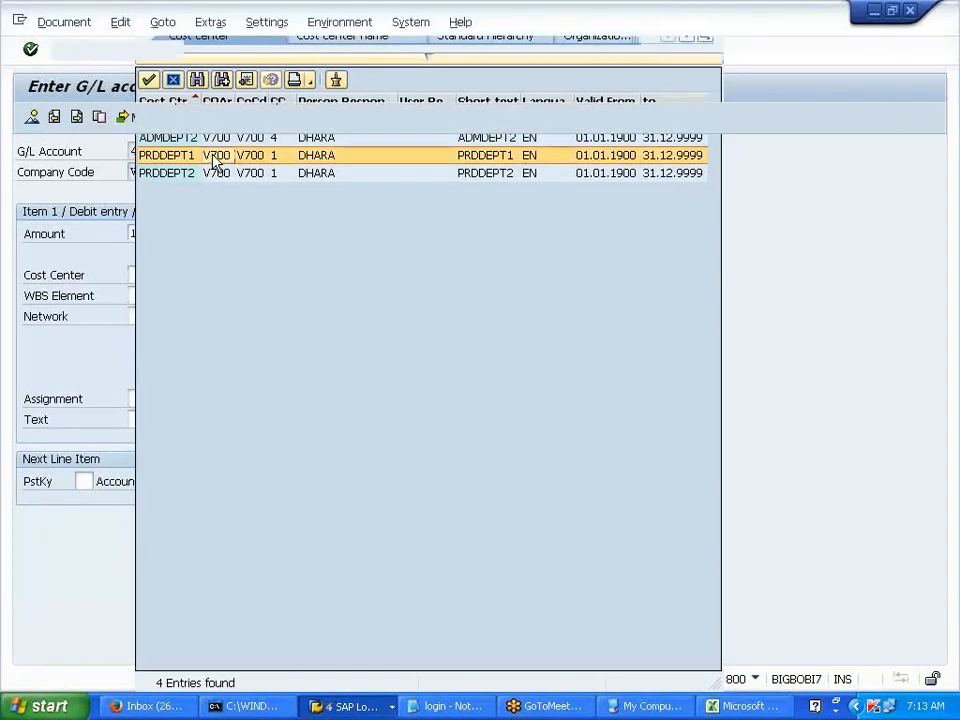
- Add offset key 50 account 200000 and submit, then bring up the Excel notes
text(50)
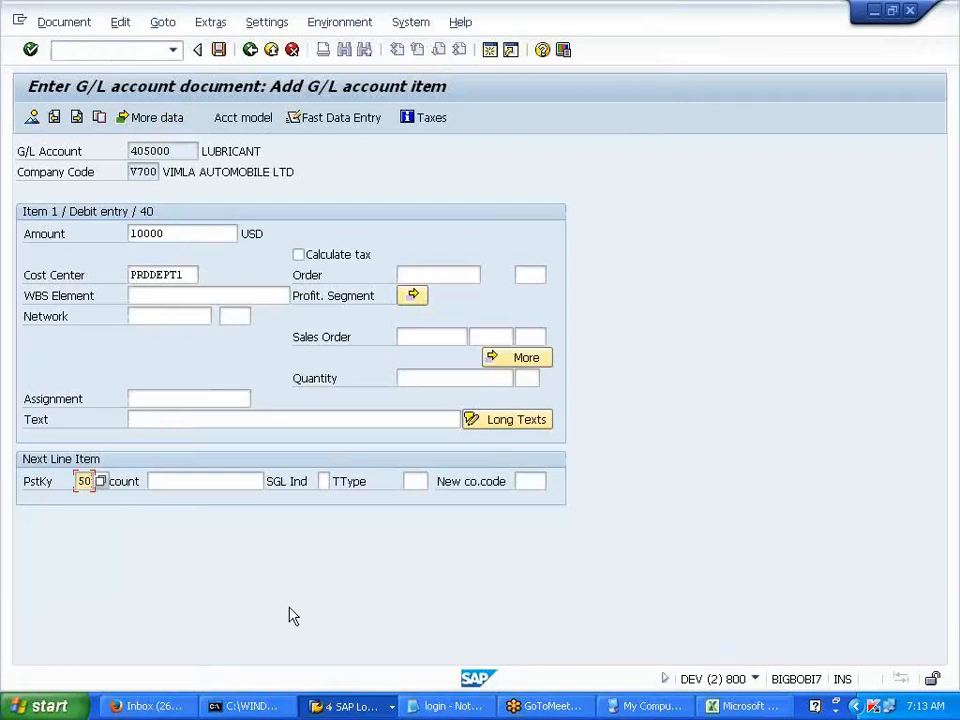
key(Tab)
text(200000)
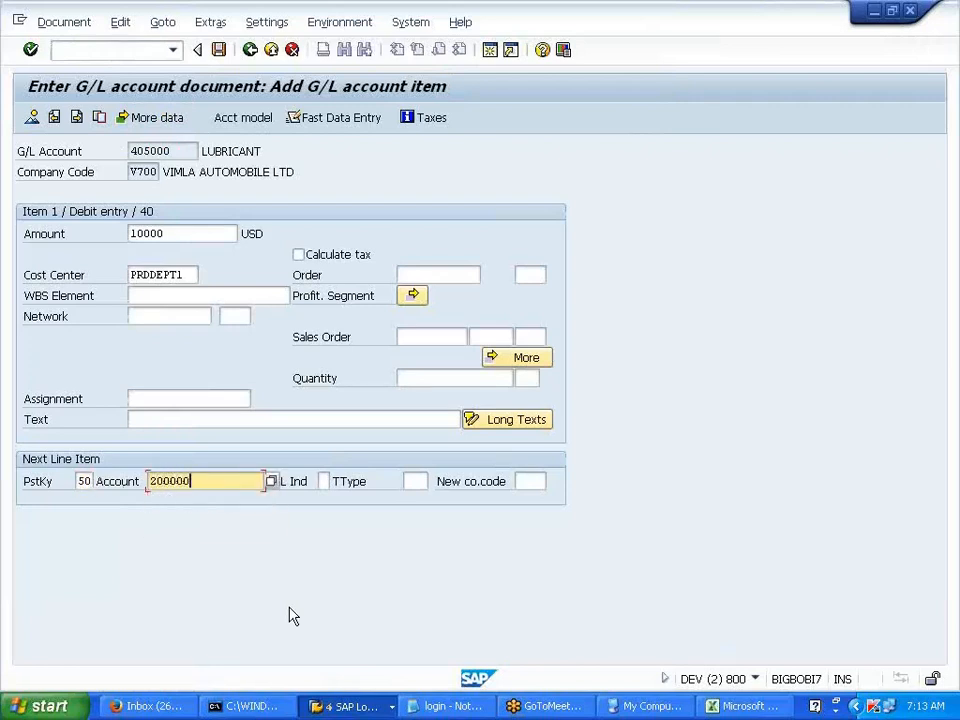
key(Return)
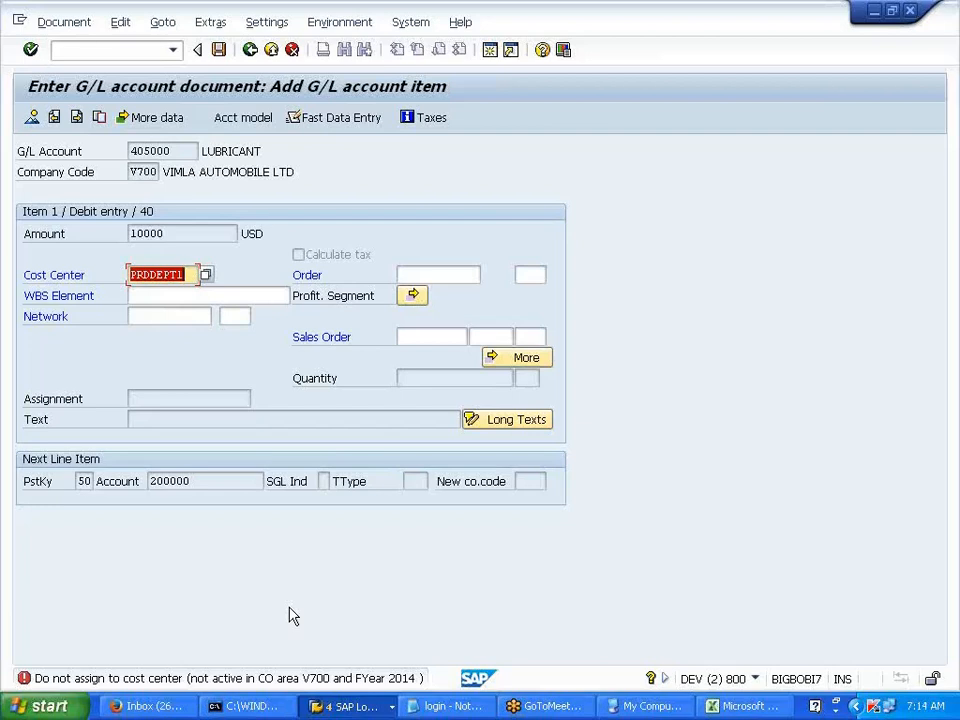
click(368, 712)
click(440, 634)
click(364, 712)
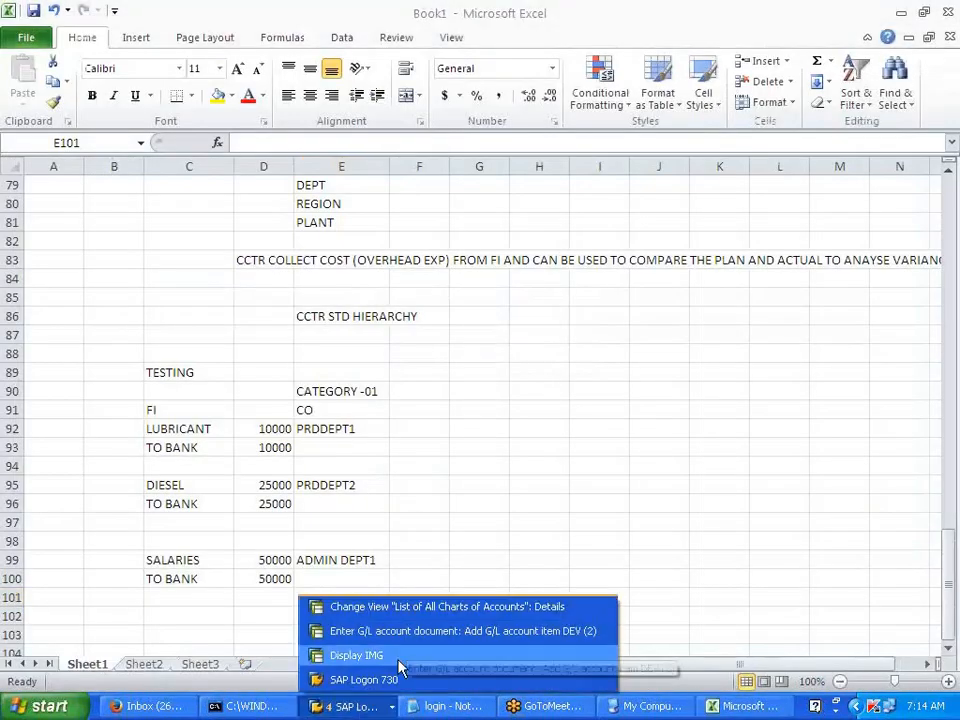
- Open Maintain Controlling Area in the IMG and position to controlling area V700
click(399, 658)
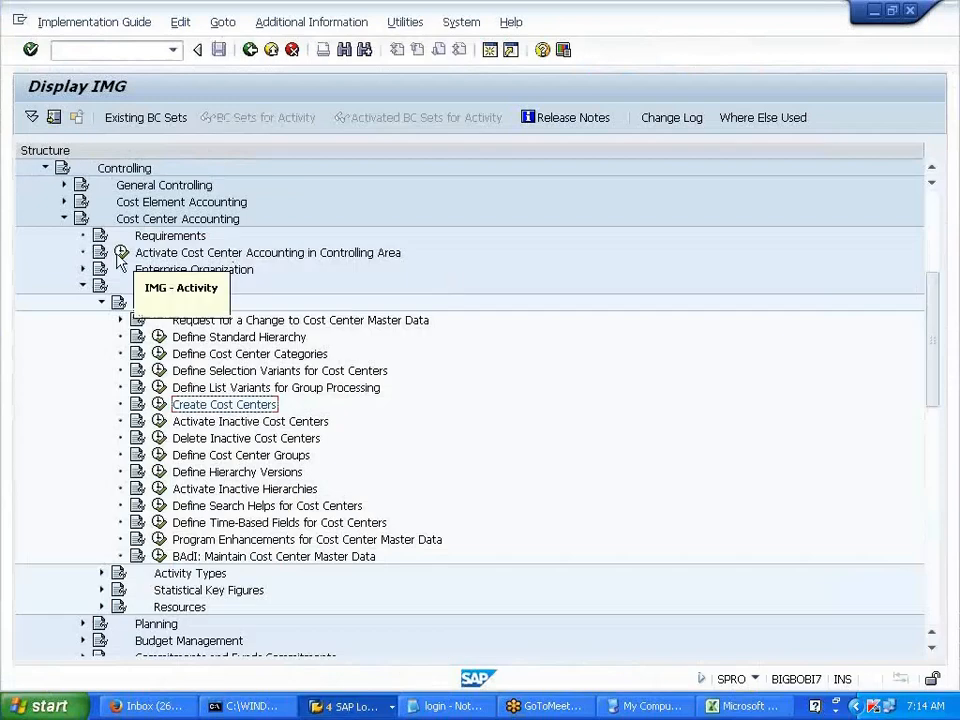
click(64, 185)
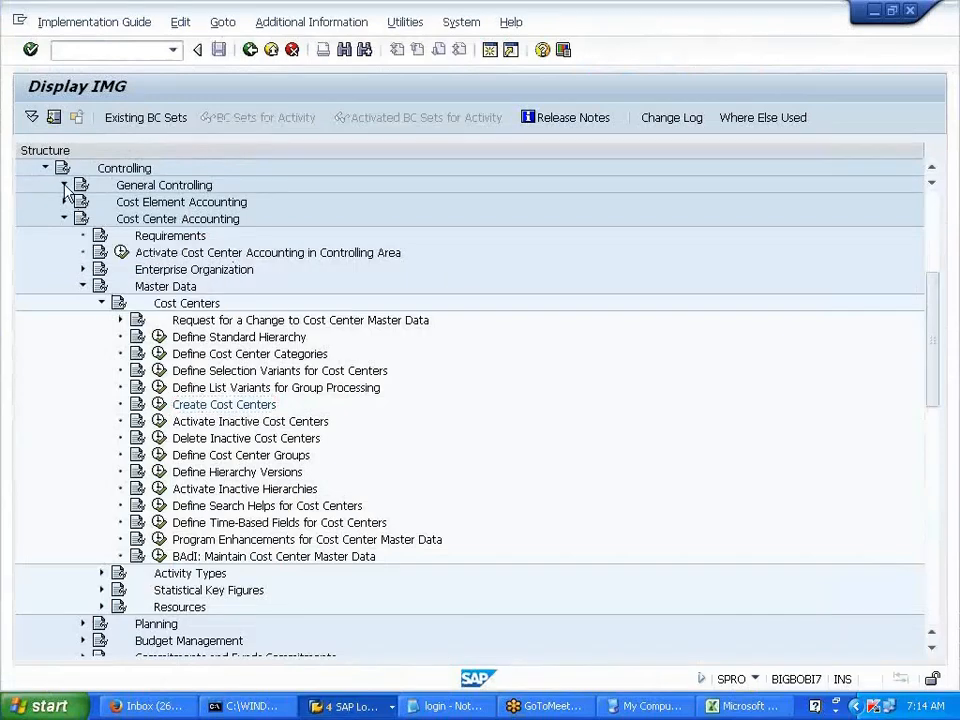
click(83, 202)
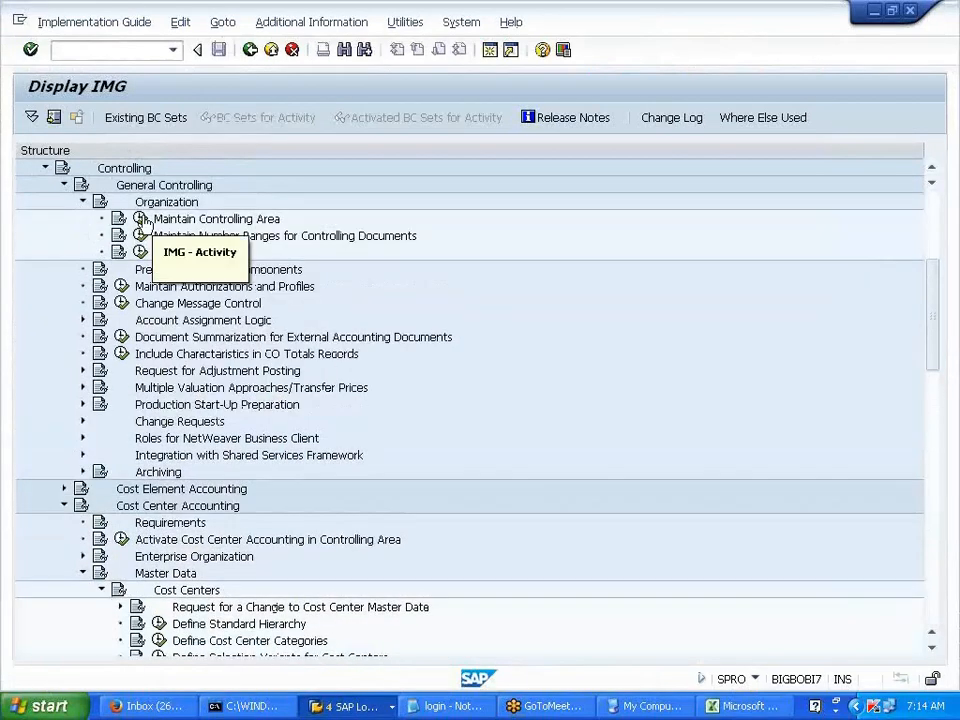
click(143, 219)
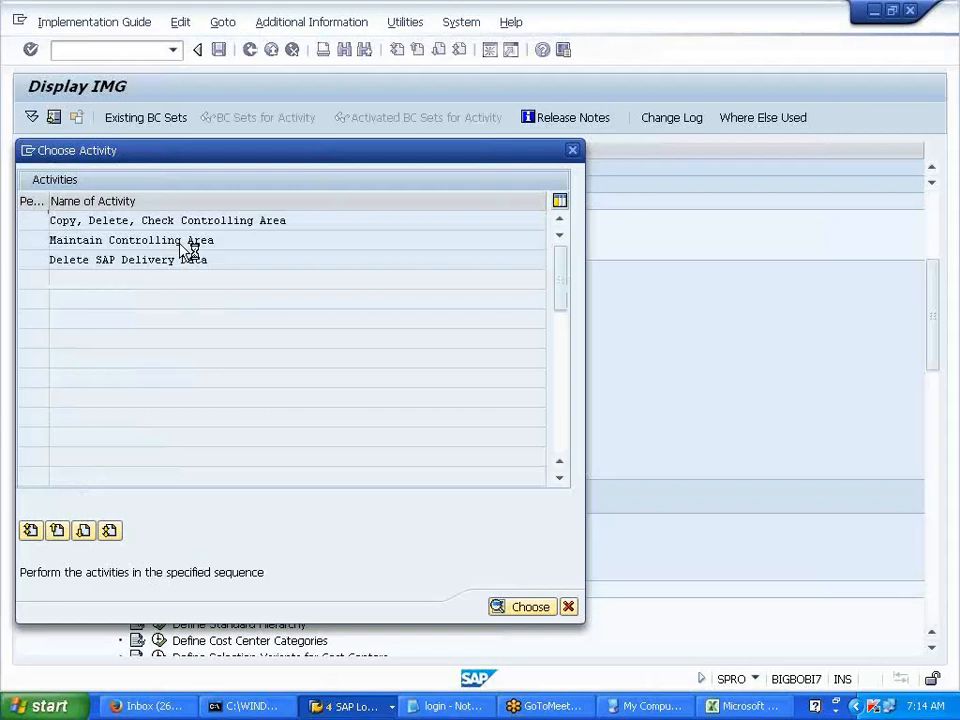
double_click(190, 250)
click(385, 647)
text(V700)
click(251, 318)
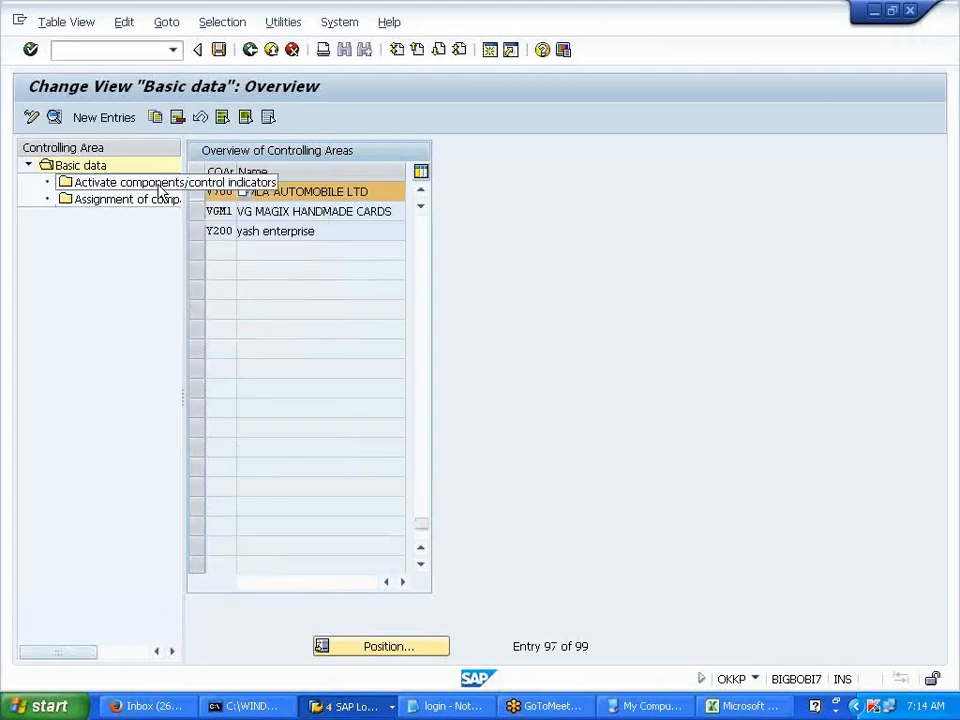
- Set Cost Centers to 'Component active' for V700, save under the change request, and go back
double_click(160, 189)
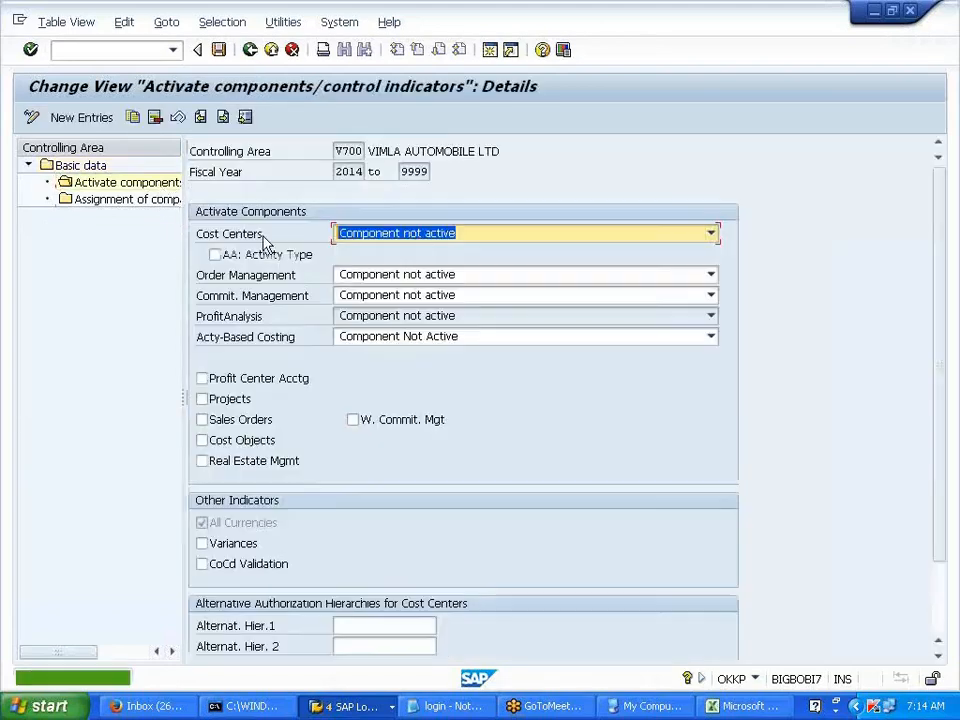
click(430, 234)
click(456, 257)
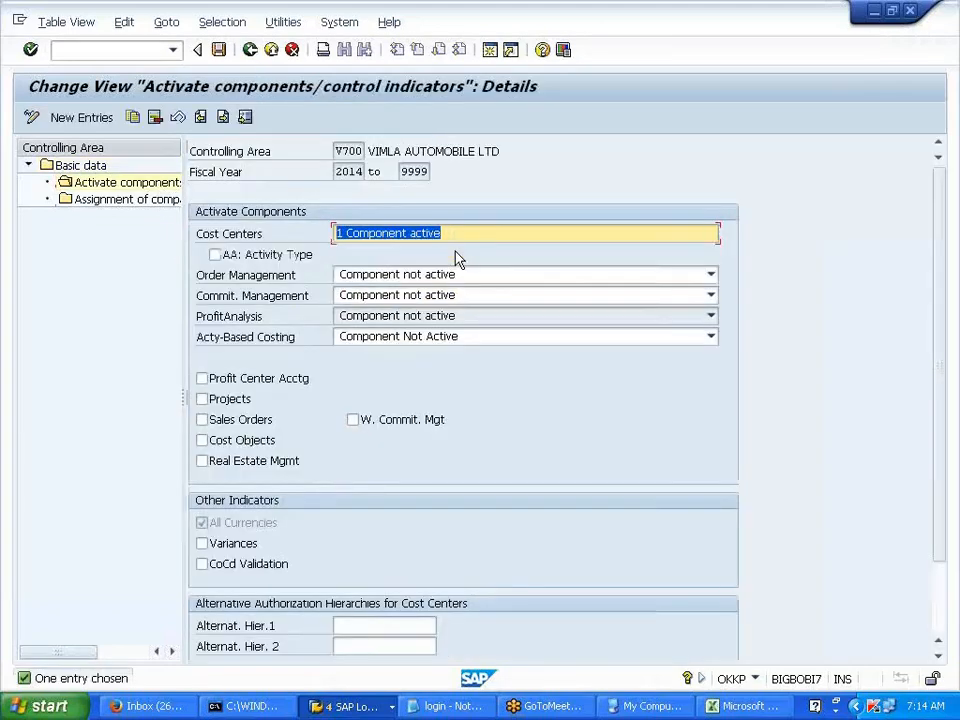
click(219, 56)
click(274, 318)
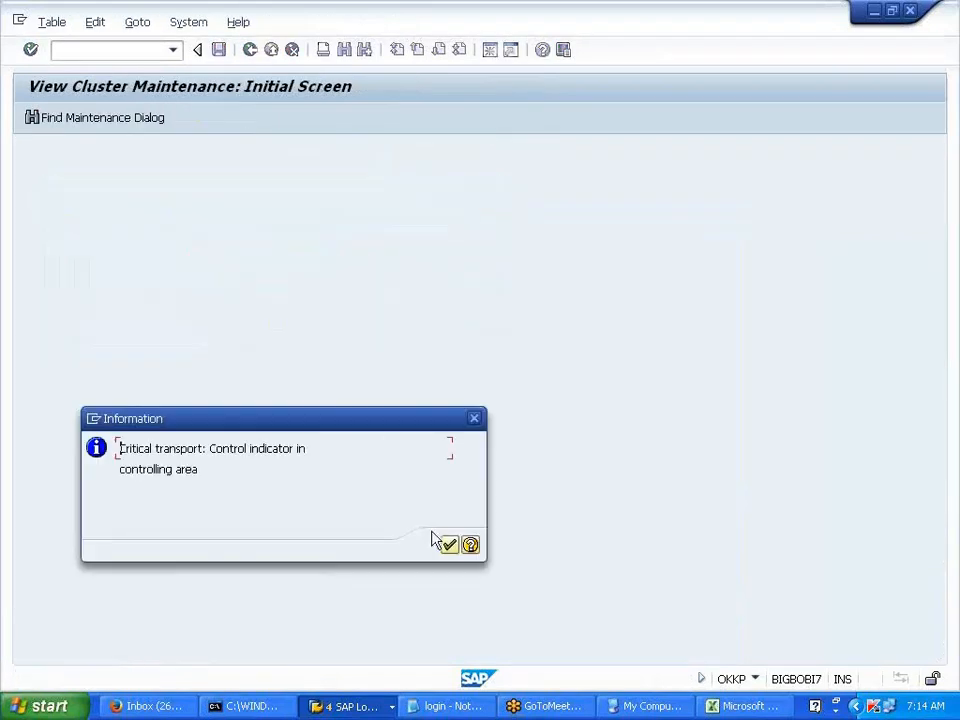
click(450, 545)
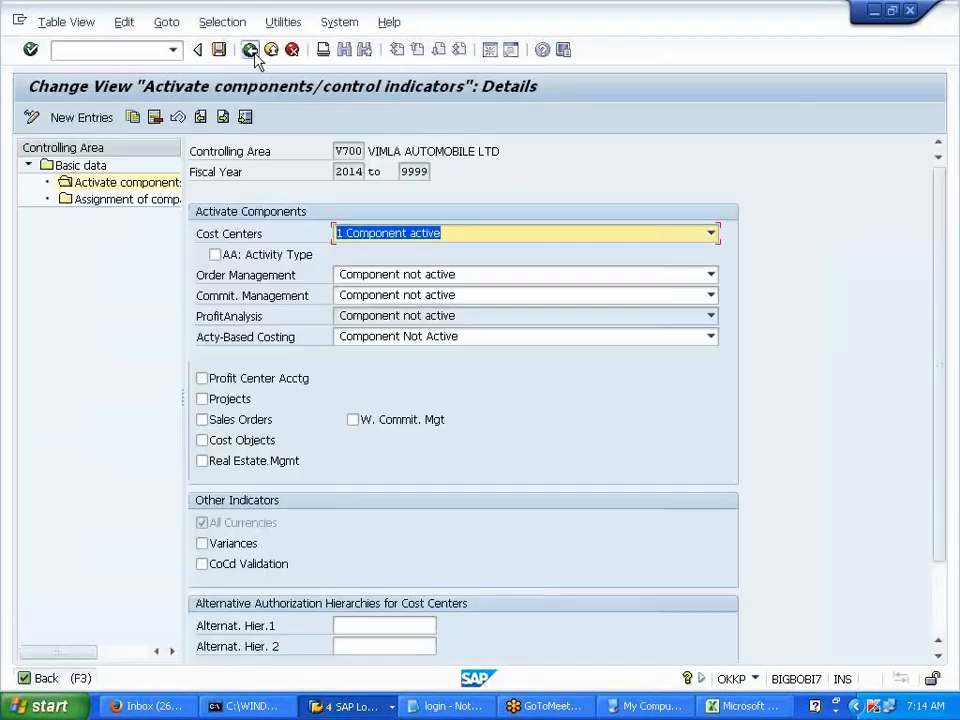
click(251, 51)
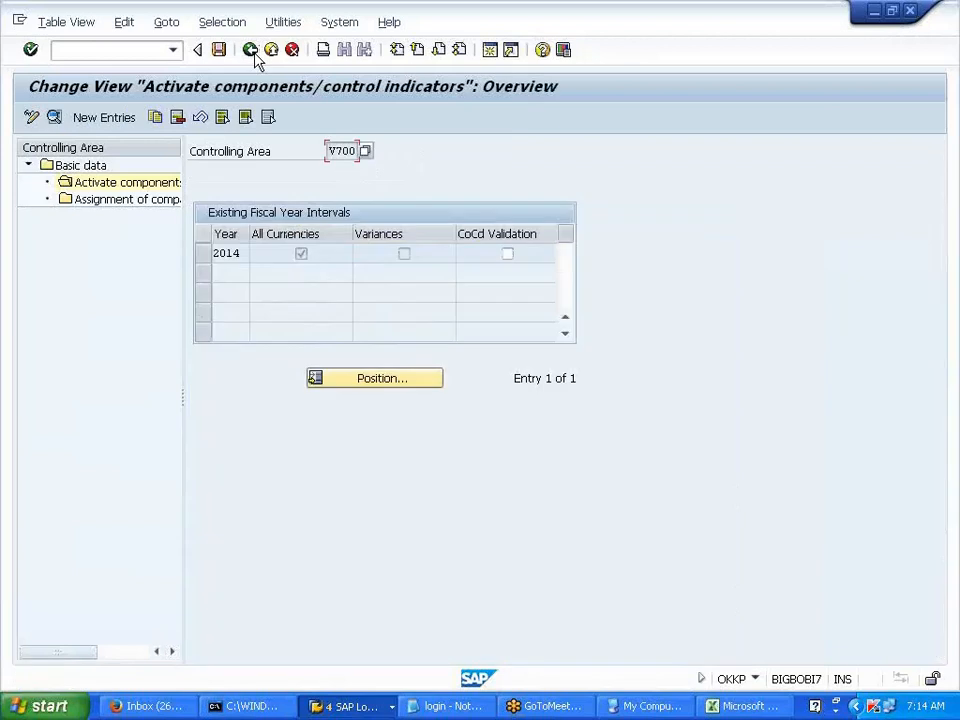
click(251, 50)
- Switch to the Excel notes listing LUBRICANT 10000, DIESEL 25000 and SALARIES 50000
key(alt+Tab)
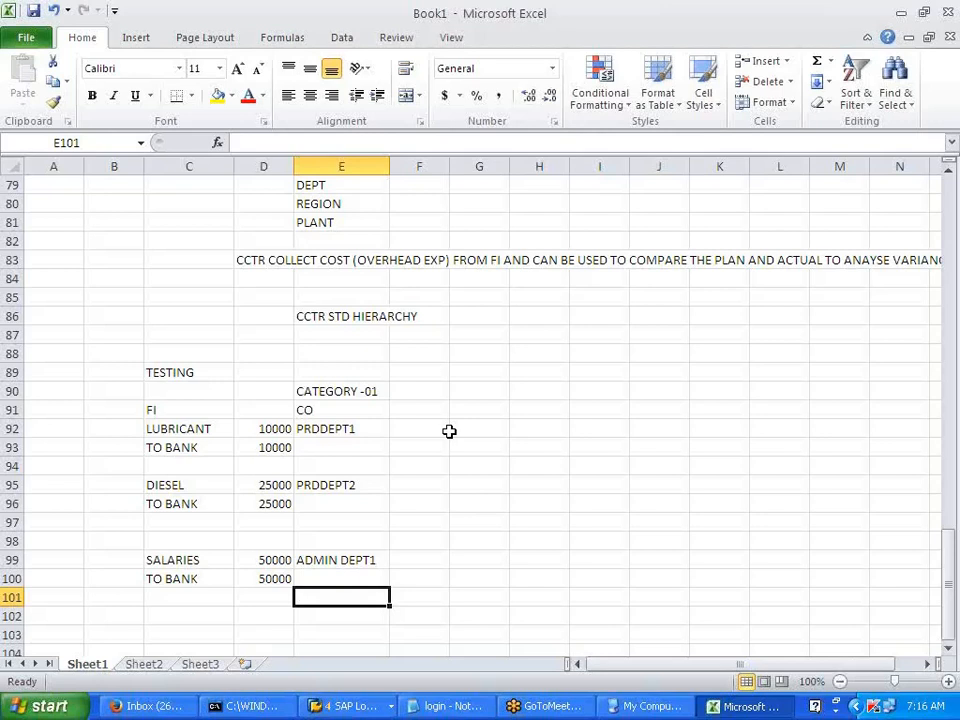
- Leave the Excel notes, return to the SAP G/L item window, and restart posting with /NF-02
click(447, 431)
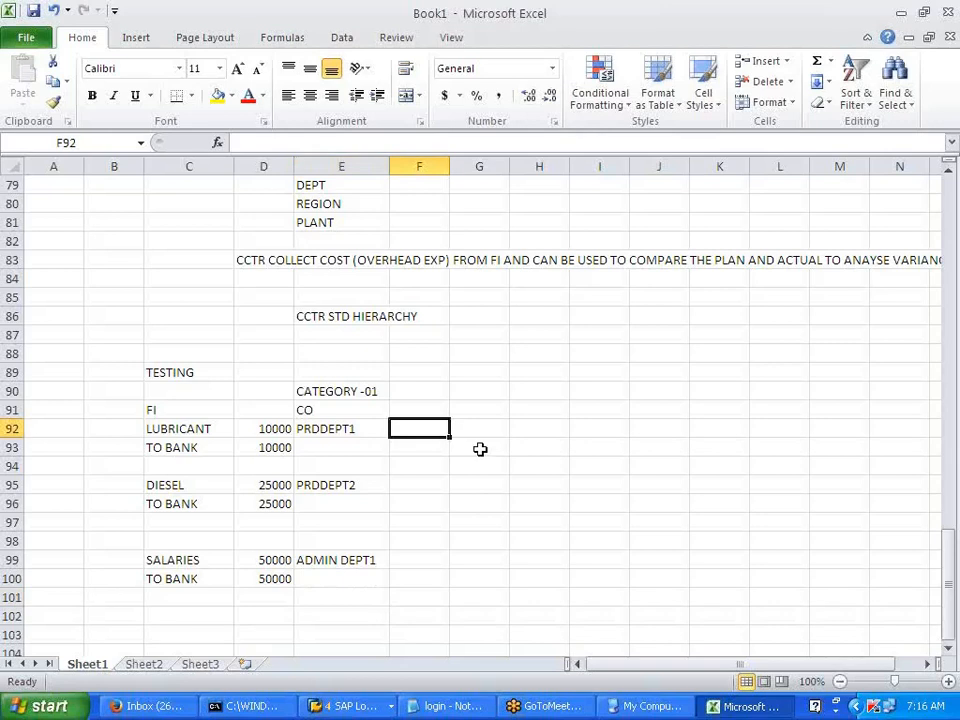
scroll(480, 449, down, 1)
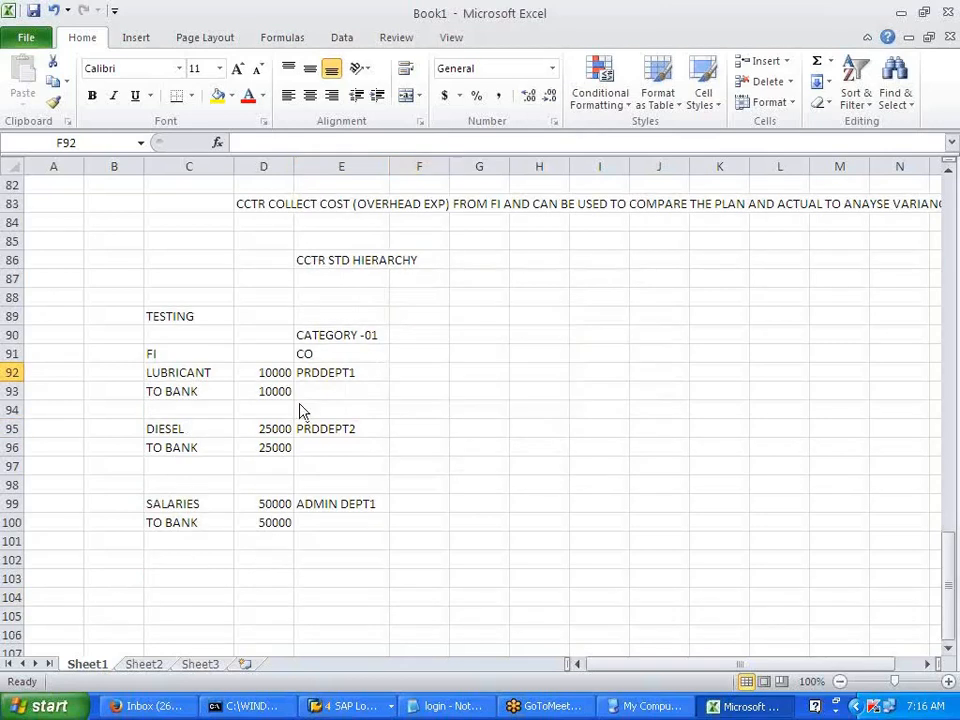
key(alt+Tab)
key(alt+Tab)
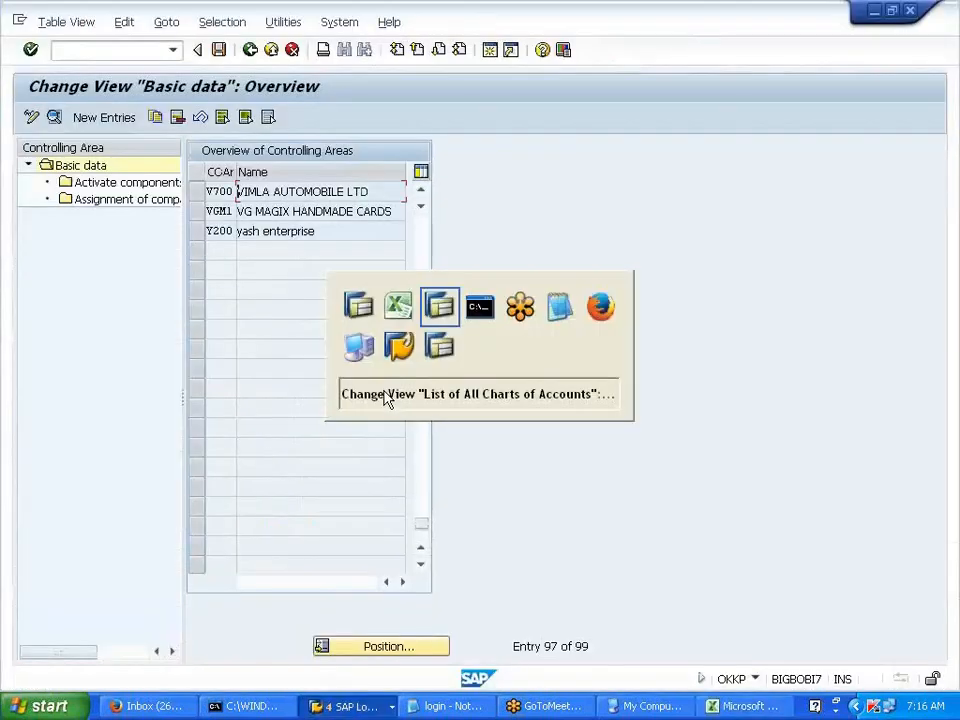
key(alt+Tab)
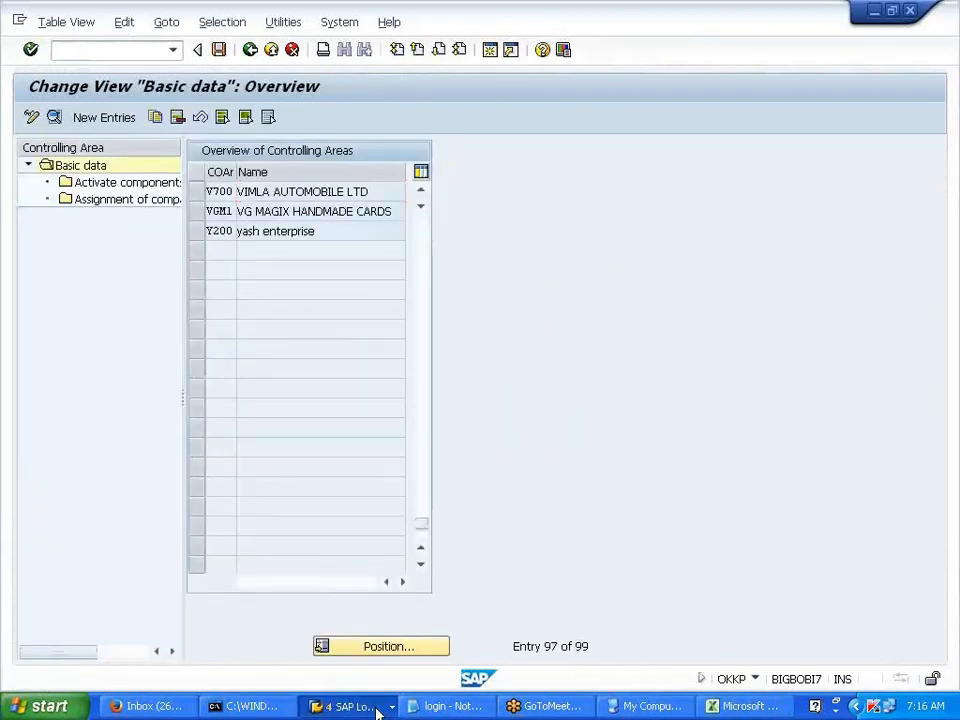
click(378, 711)
click(409, 639)
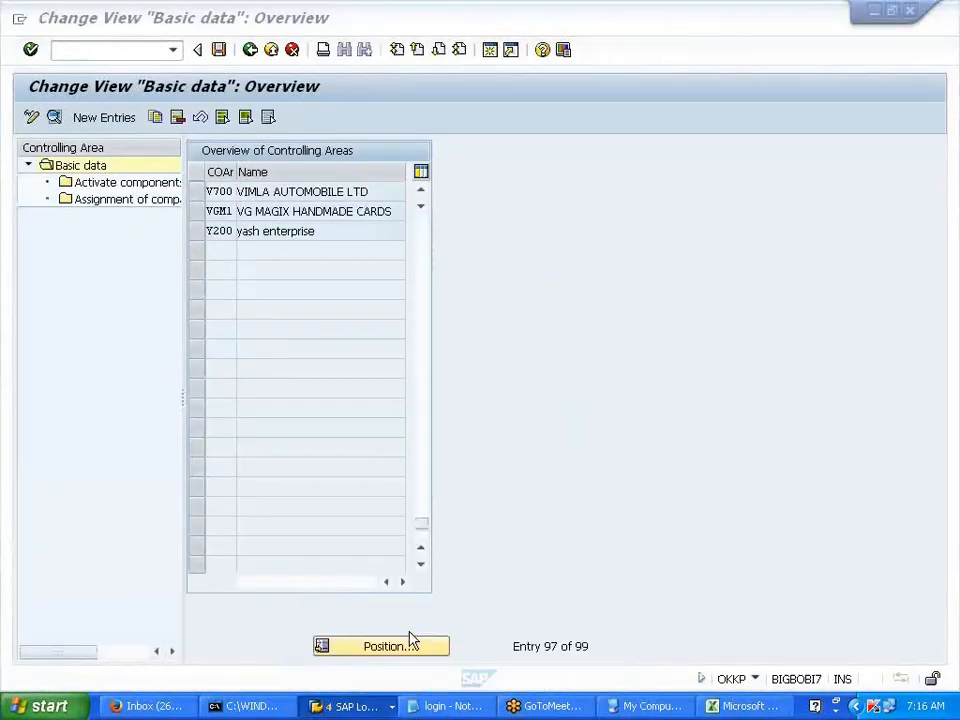
click(112, 58)
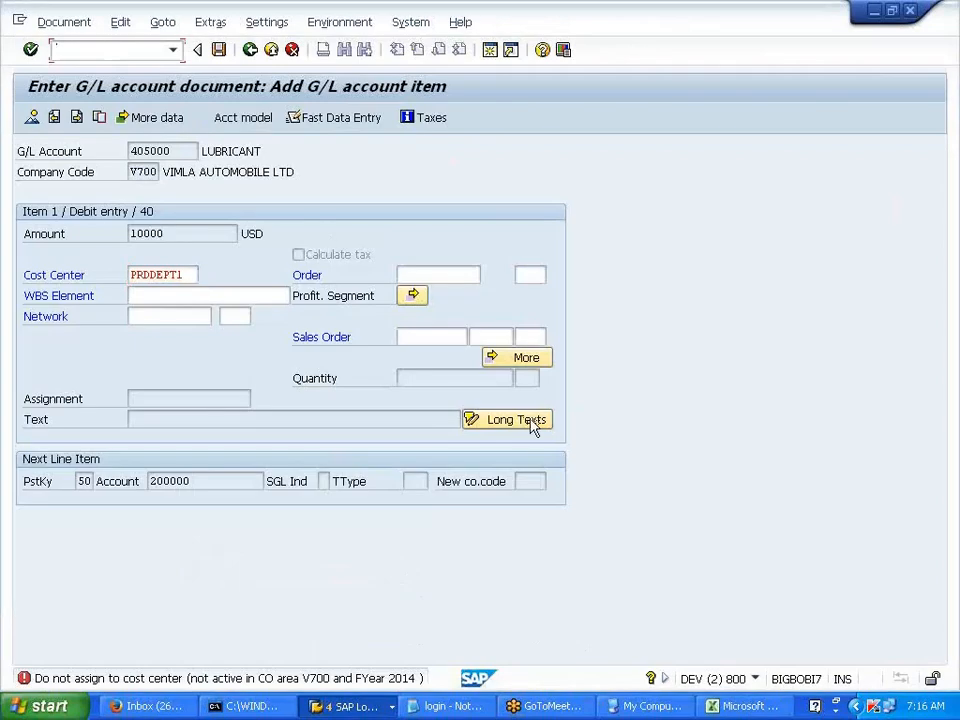
text(/NF-02)
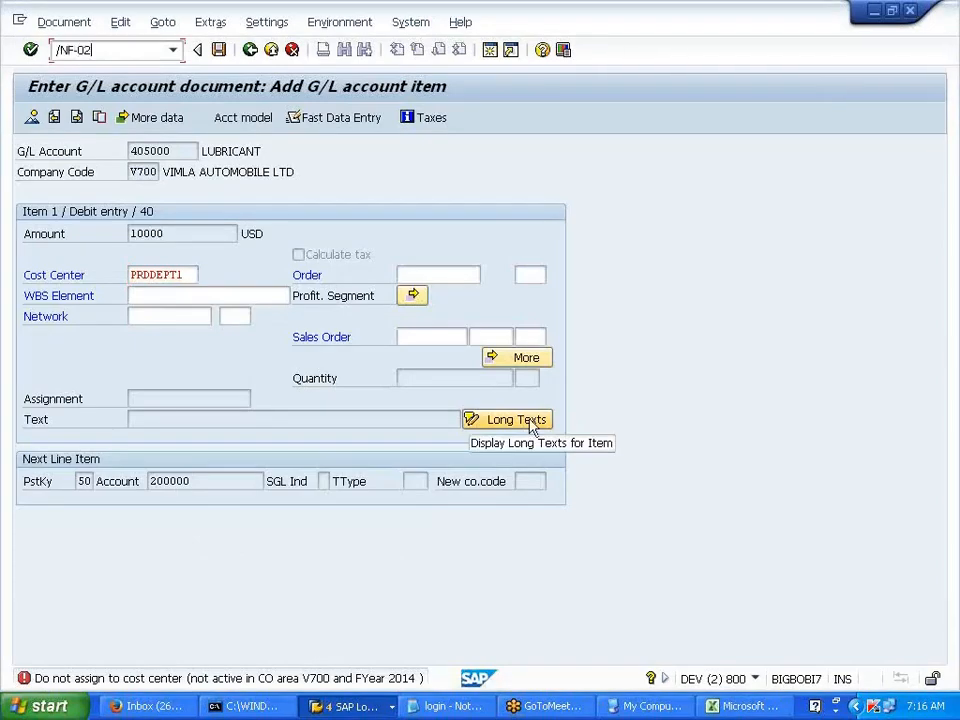
key(Return)
- Fill the header with dates 01012014 and start a debit line on lubricant account 405000
click(169, 170)
key(Tab)
key(Tab)
key(Tab)
click(172, 190)
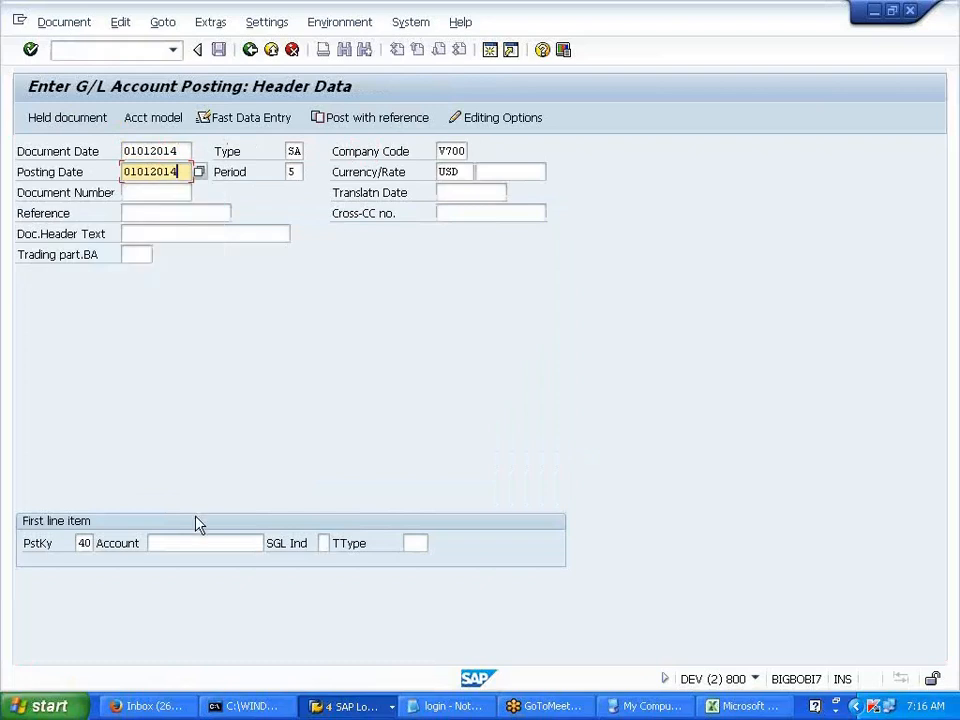
click(199, 546)
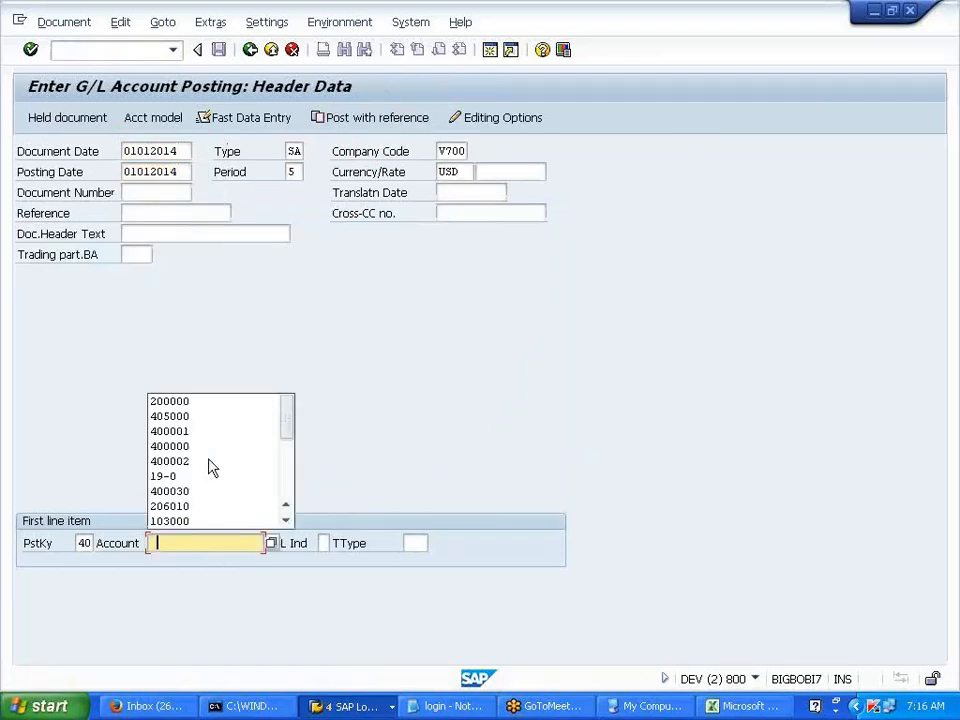
click(213, 417)
key(Return)
key(Return)
- Enter 10000 on cost center PRDDEPT1 and start a credit line with key 50 on account 200000
click(178, 235)
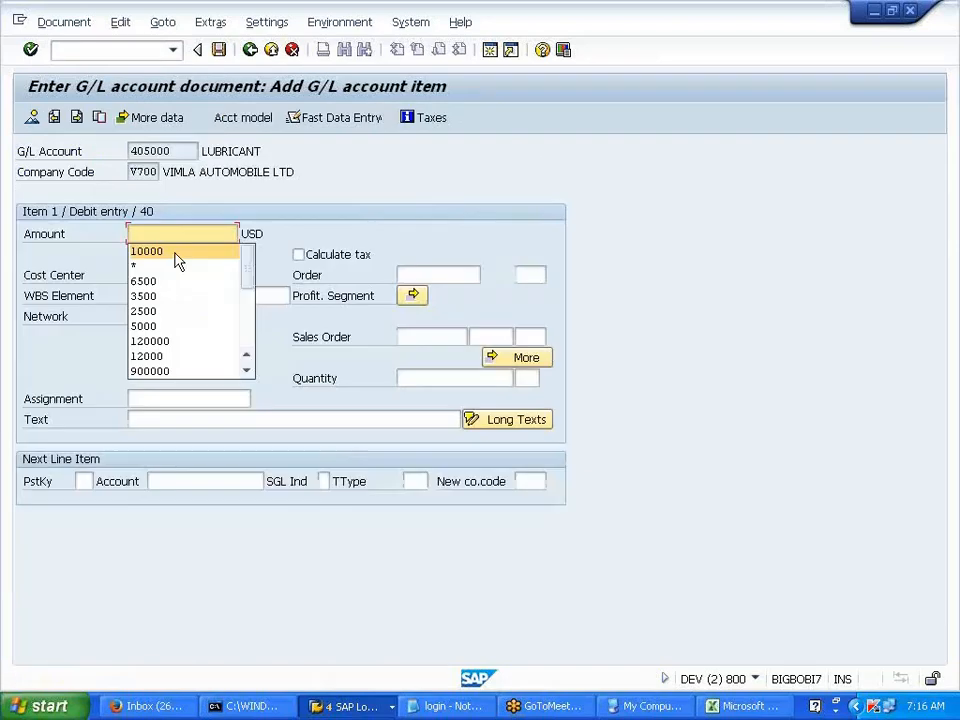
click(175, 253)
click(165, 275)
click(165, 292)
click(82, 480)
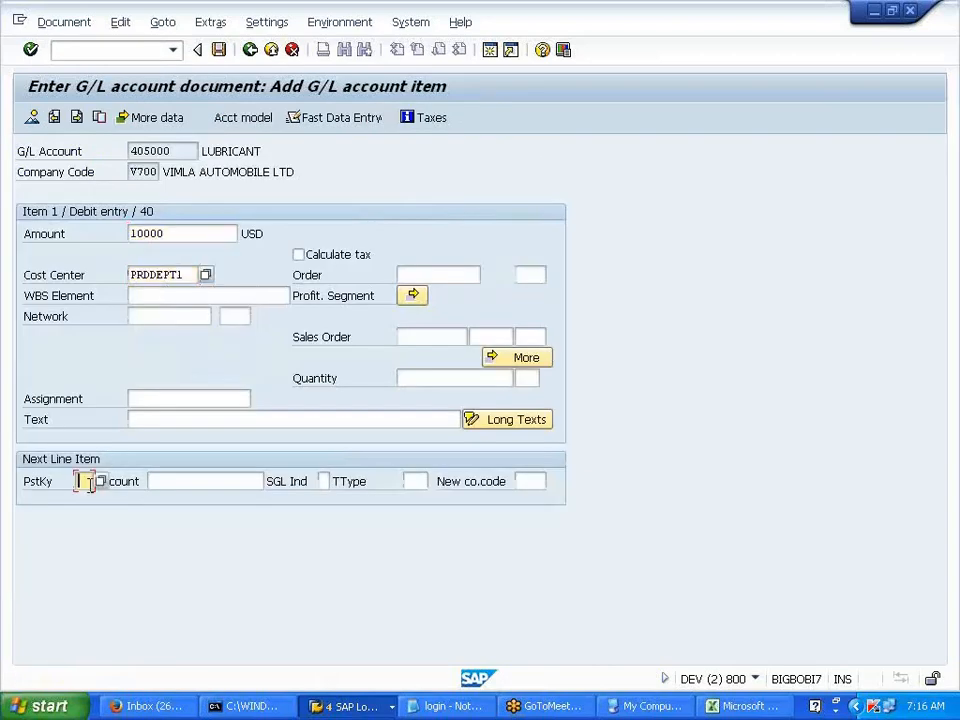
click(86, 516)
click(158, 484)
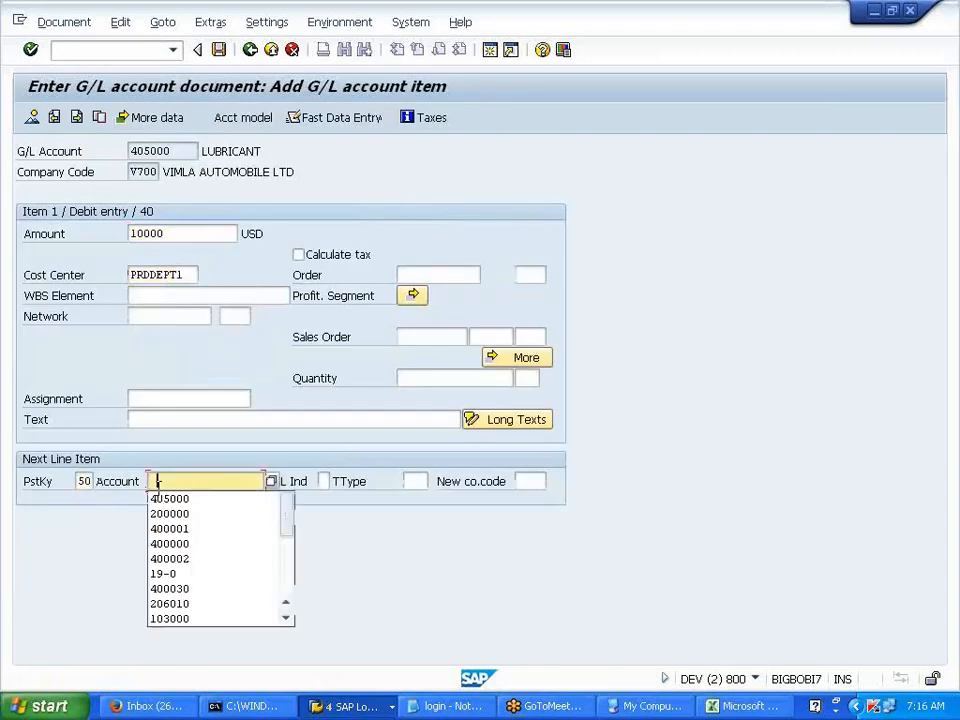
click(165, 514)
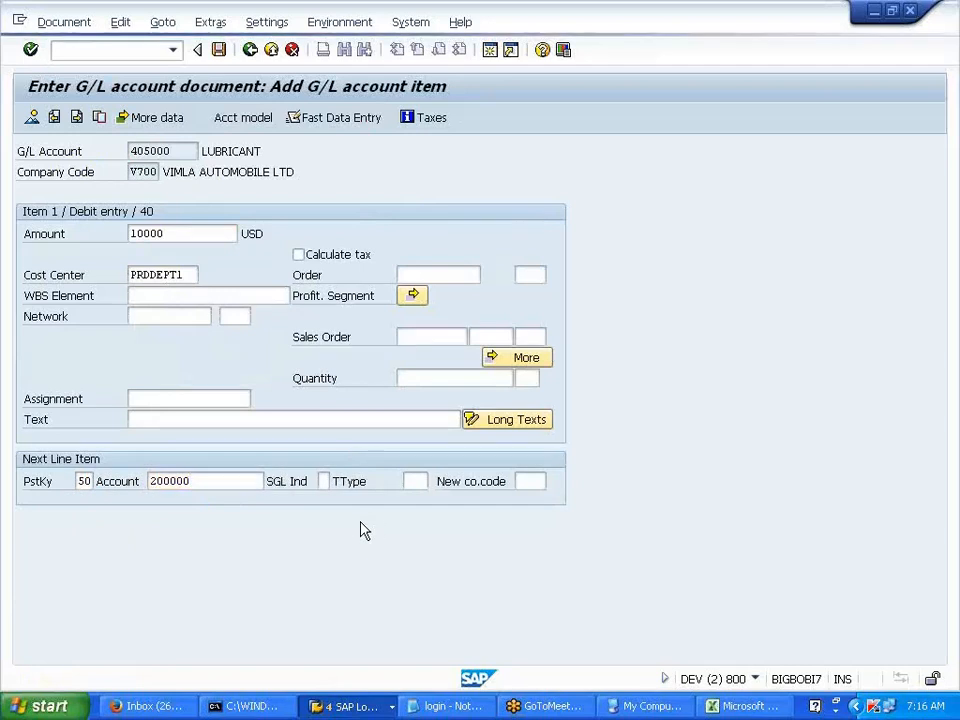
key(Return)
- Give the bank credit line amount 10000 and value date 01012014
click(172, 256)
click(162, 275)
click(163, 291)
key(Return)
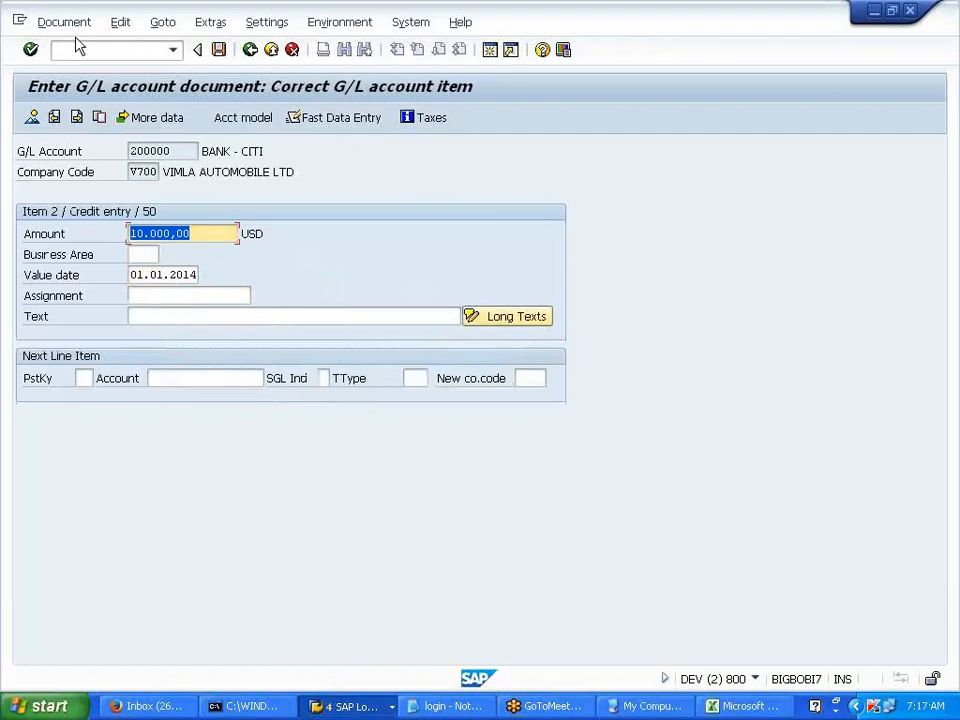
- Simulate, check the PRDDEPT1 line, post, and dismiss the CO number assignment error
click(68, 23)
click(84, 110)
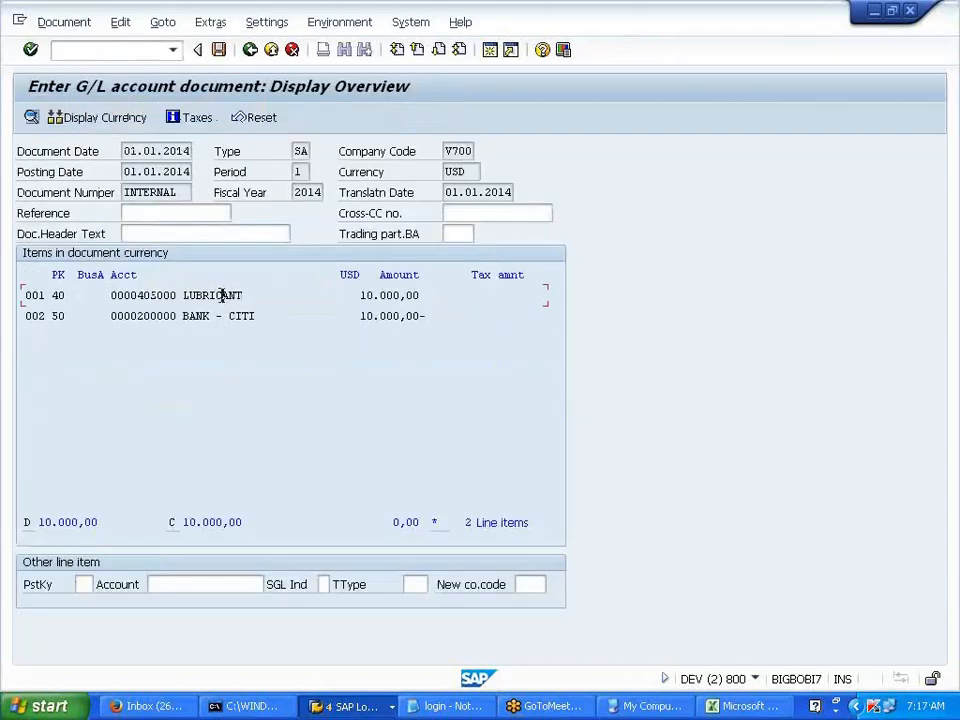
double_click(223, 180)
drag(185, 276, 129, 276)
click(130, 277)
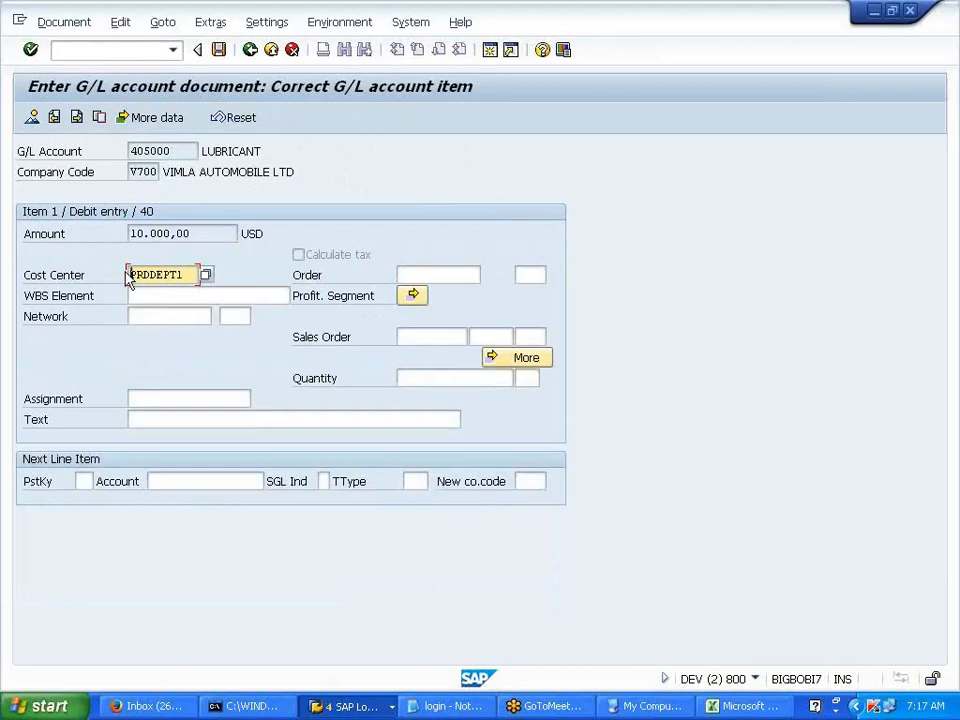
click(249, 50)
click(219, 50)
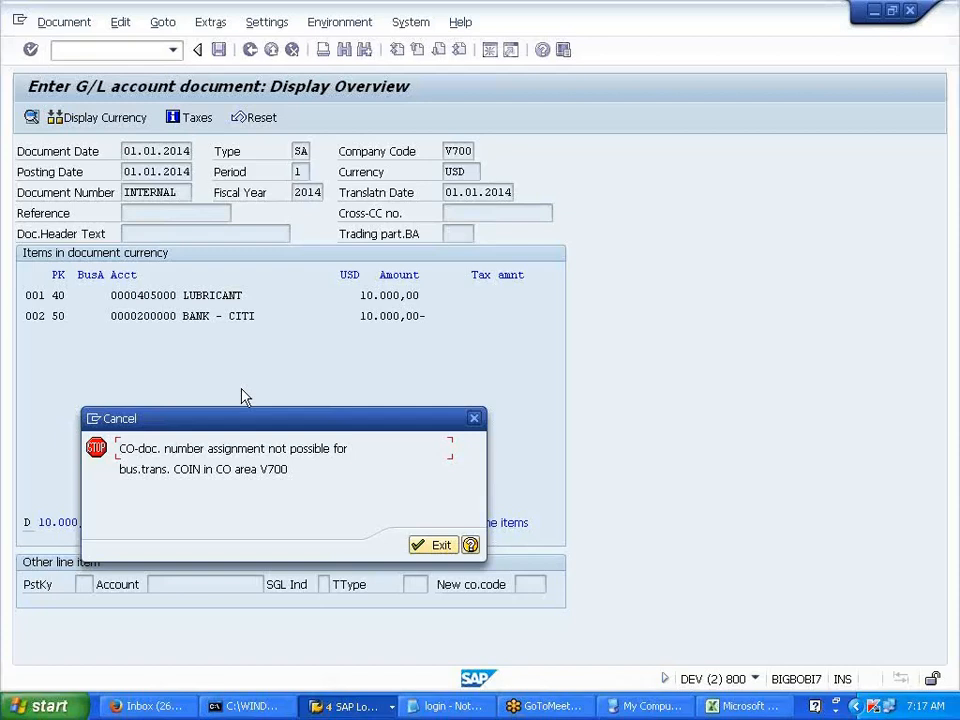
click(433, 553)
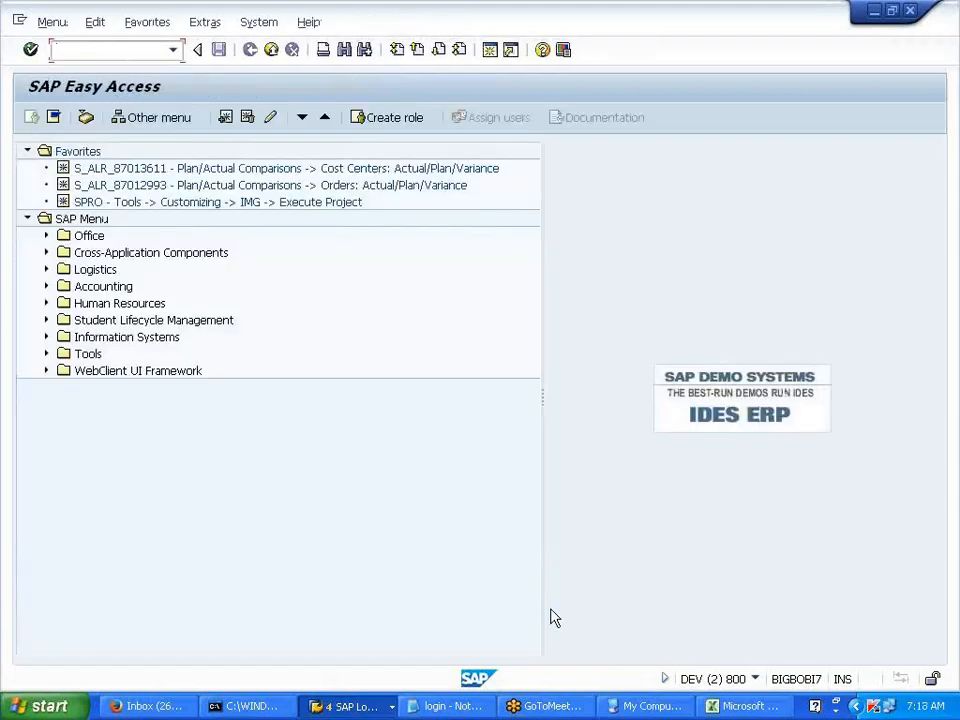
- Run KANK for controlling area V700
text(KAN,)
text(KANK)
key(Return)
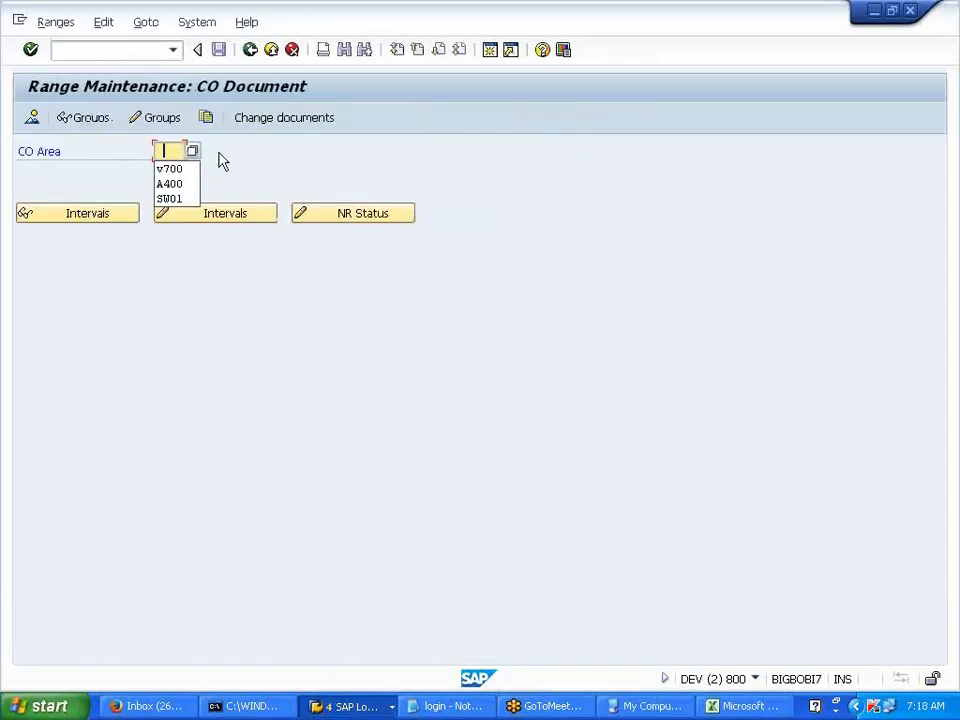
click(176, 172)
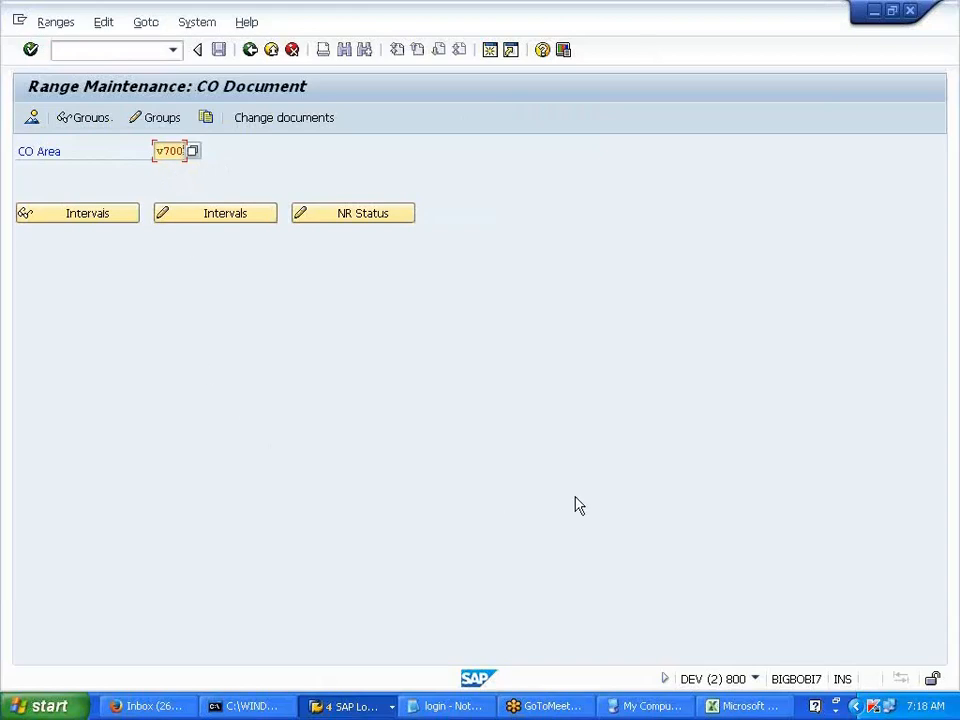
key(BackSpace)
key(BackSpace)
key(BackSpace)
key(BackSpace)
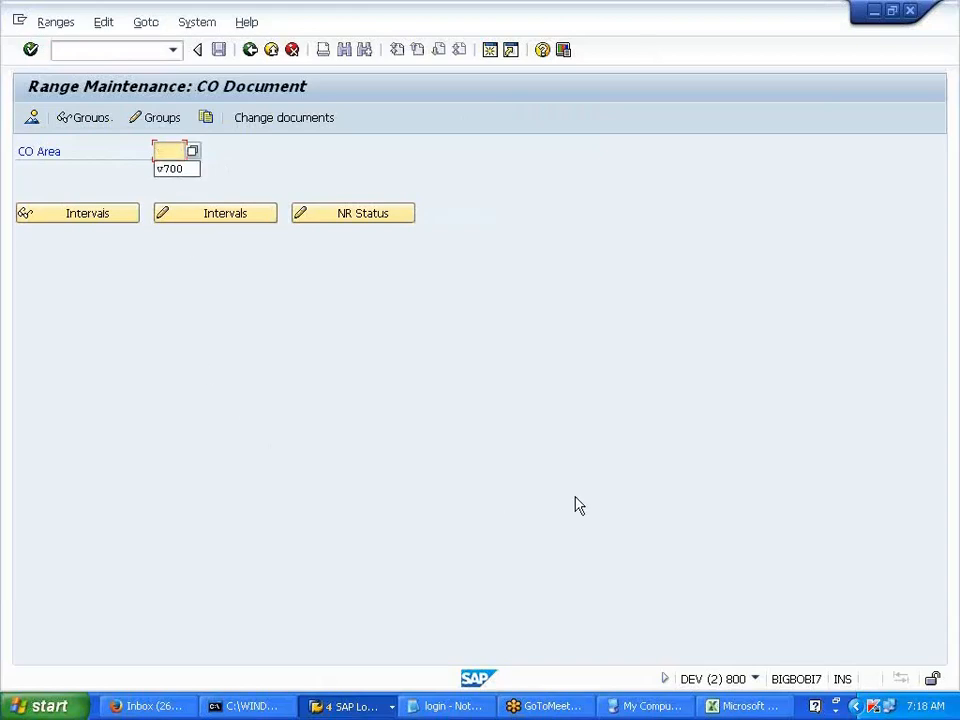
text(v7)
key(BackSpace)
key(BackSpace)
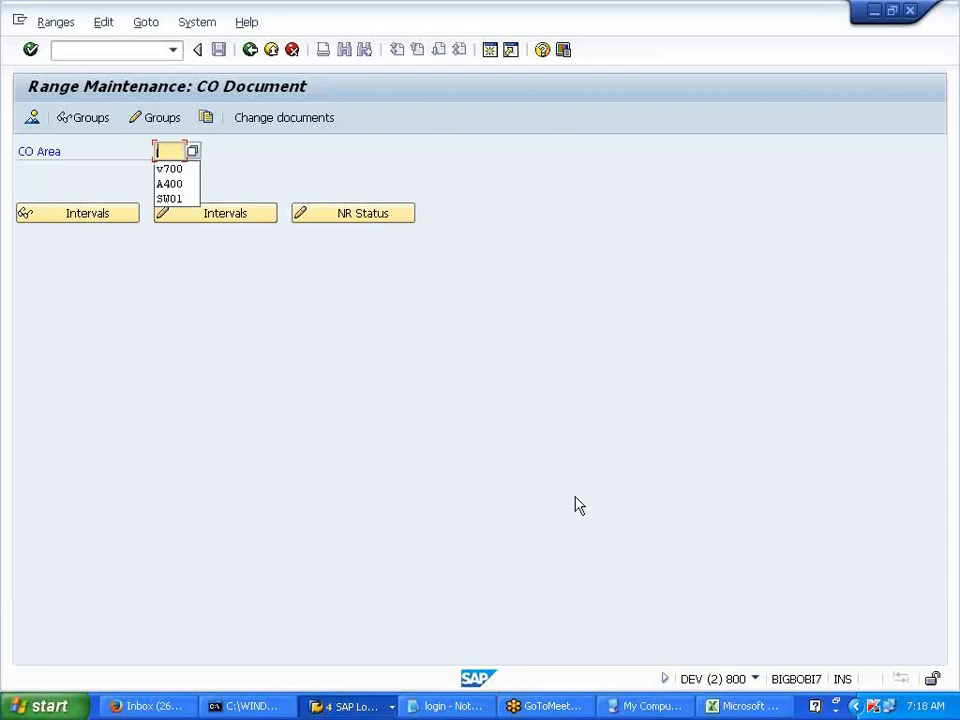
text(V700)
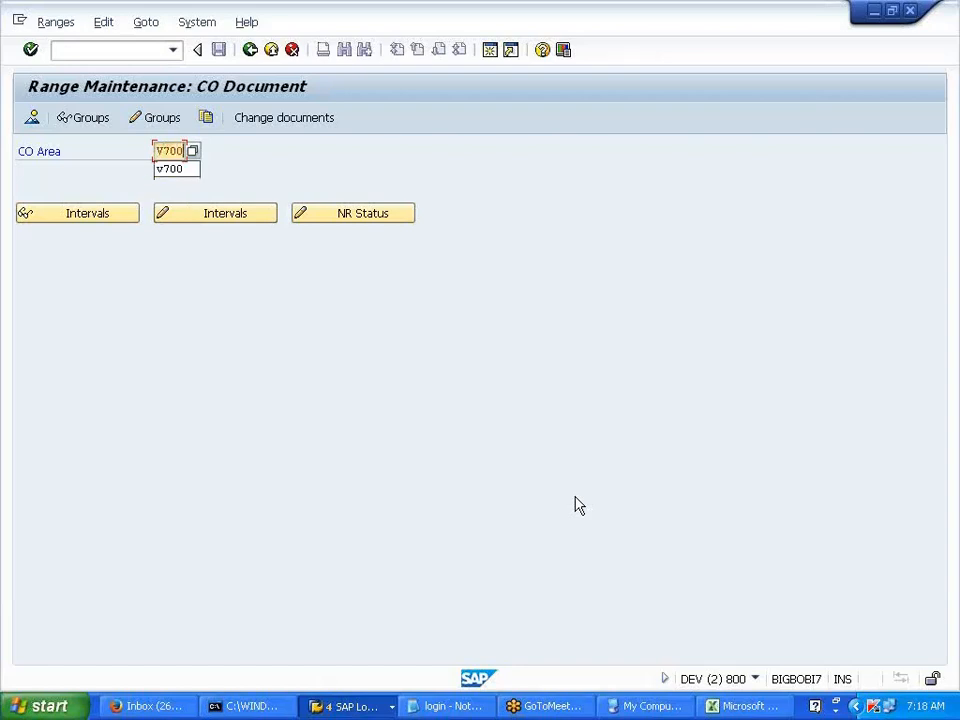
click(561, 367)
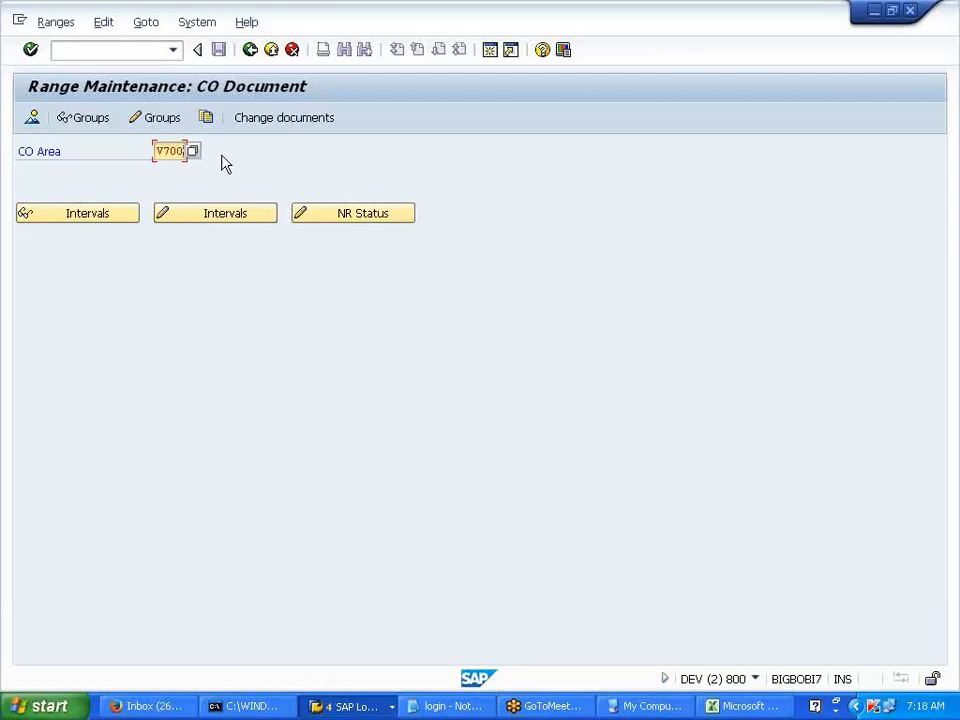
- Open the V700 number range group maintenance in change mode
click(203, 219)
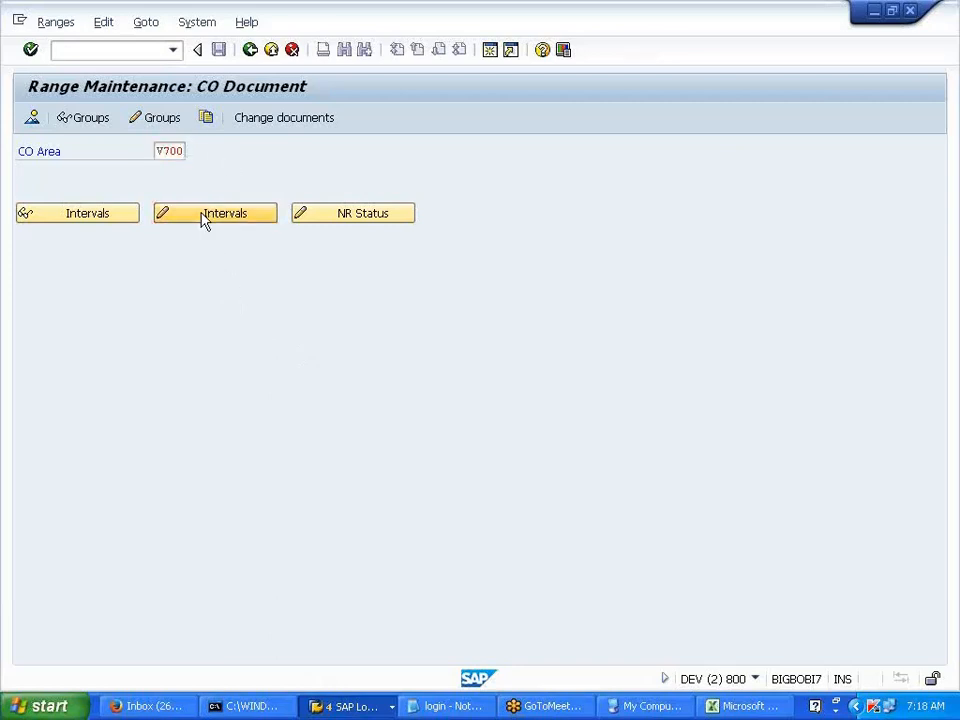
click(251, 51)
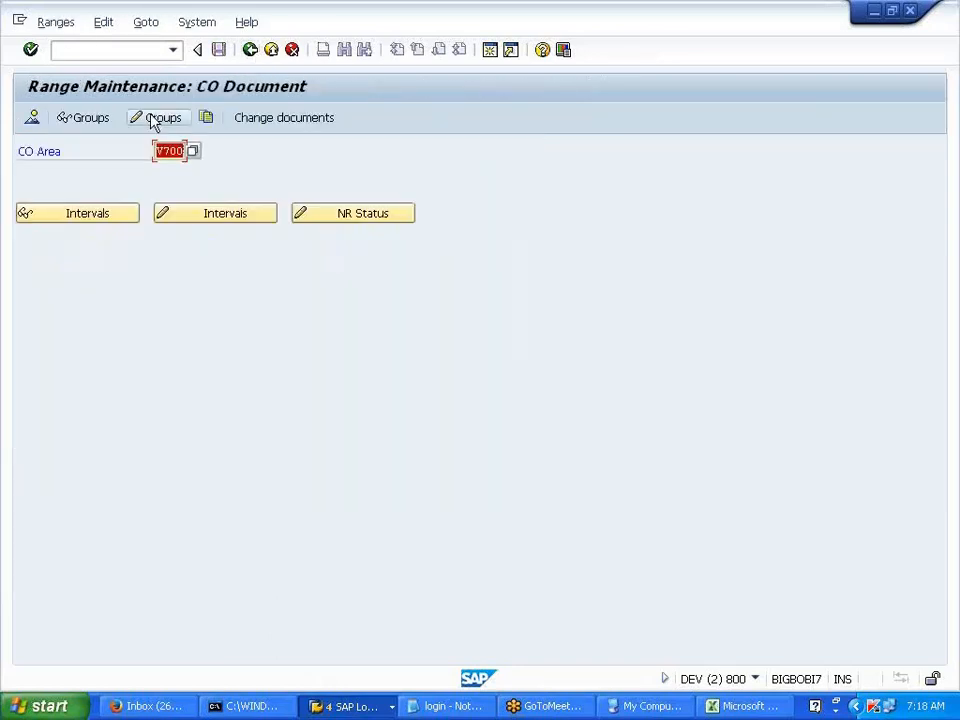
click(153, 121)
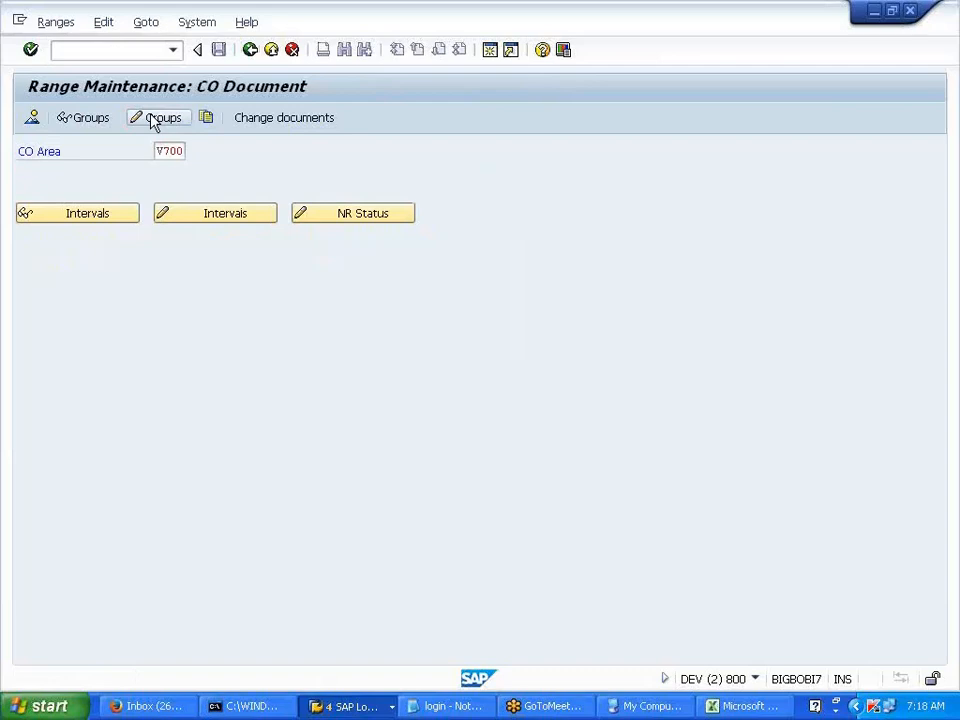
text(KANK)
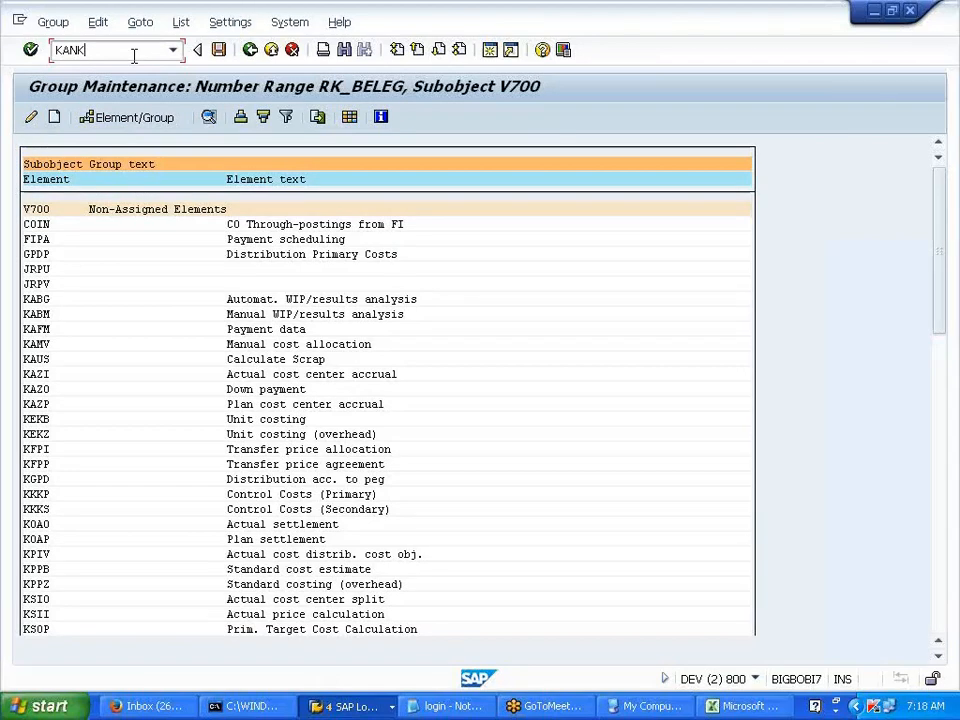
key(BackSpace)
key(BackSpace)
key(BackSpace)
key(BackSpace)
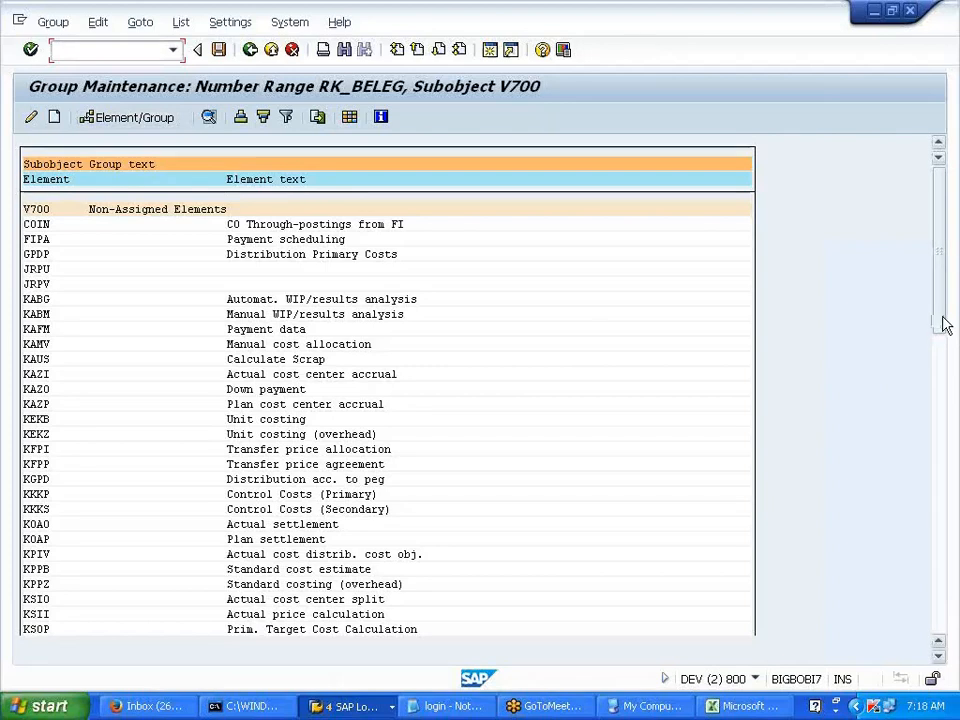
drag(945, 325, 955, 645)
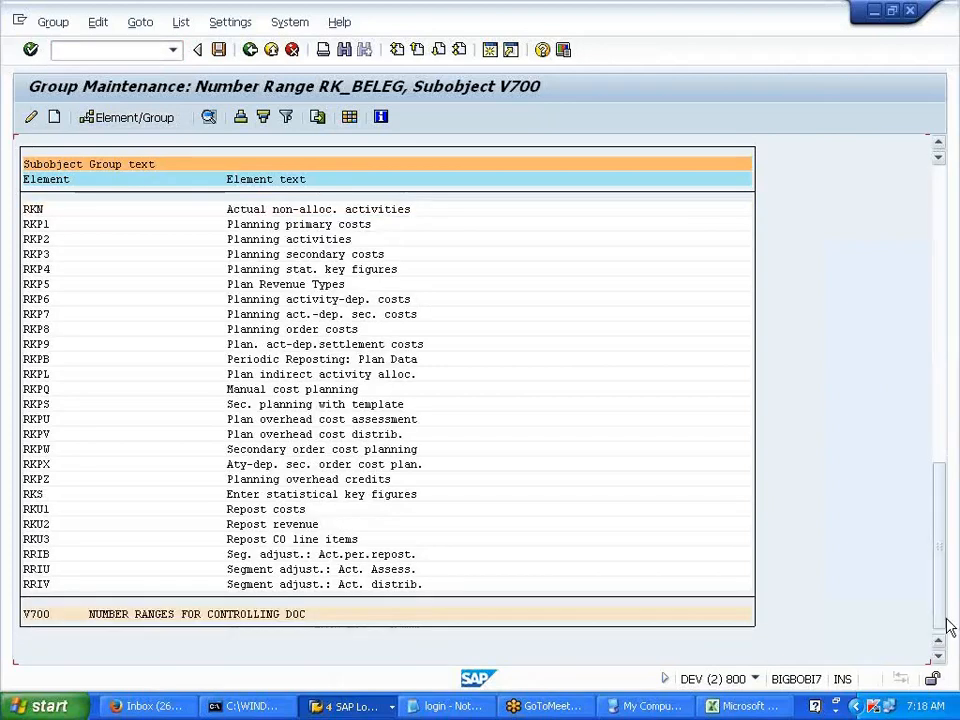
drag(898, 342, 899, 199)
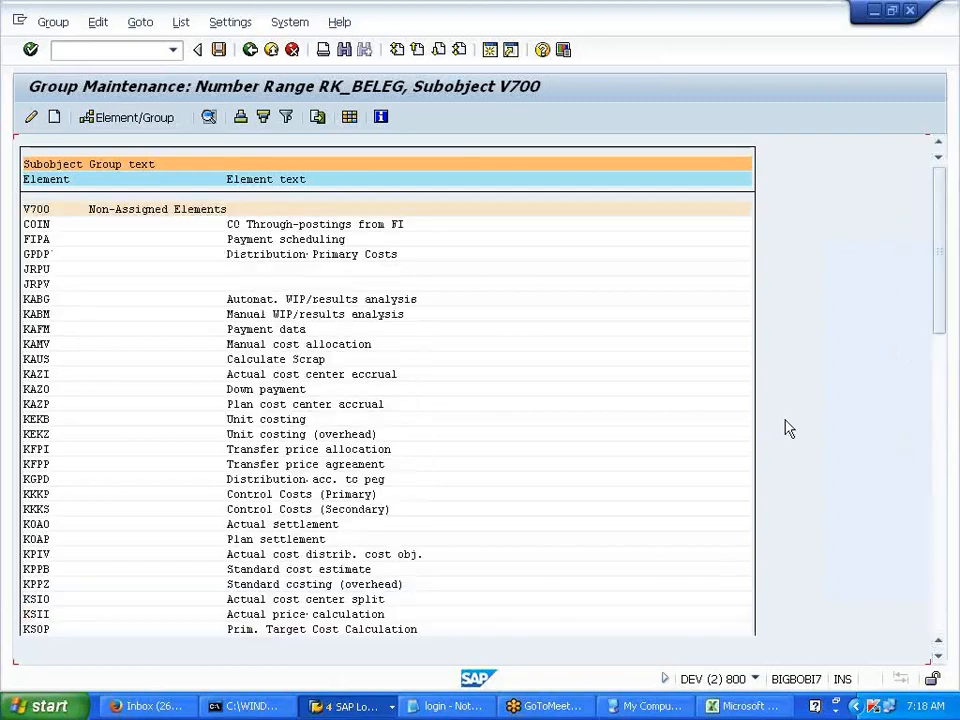
- Assign element COIN to the V700 controlling document number range group and save
click(46, 224)
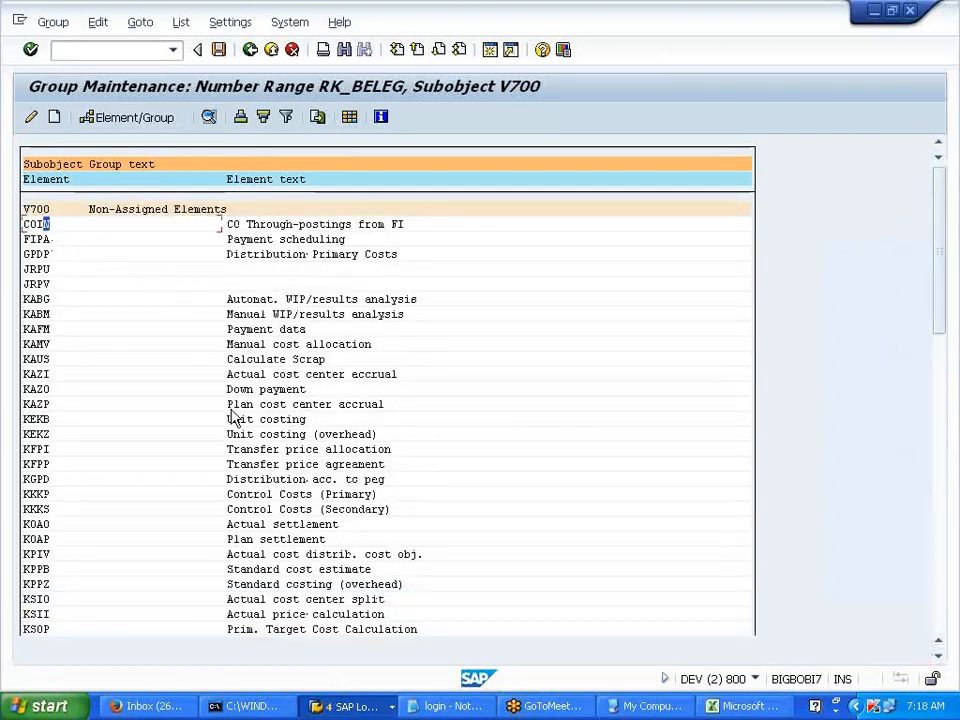
click(156, 127)
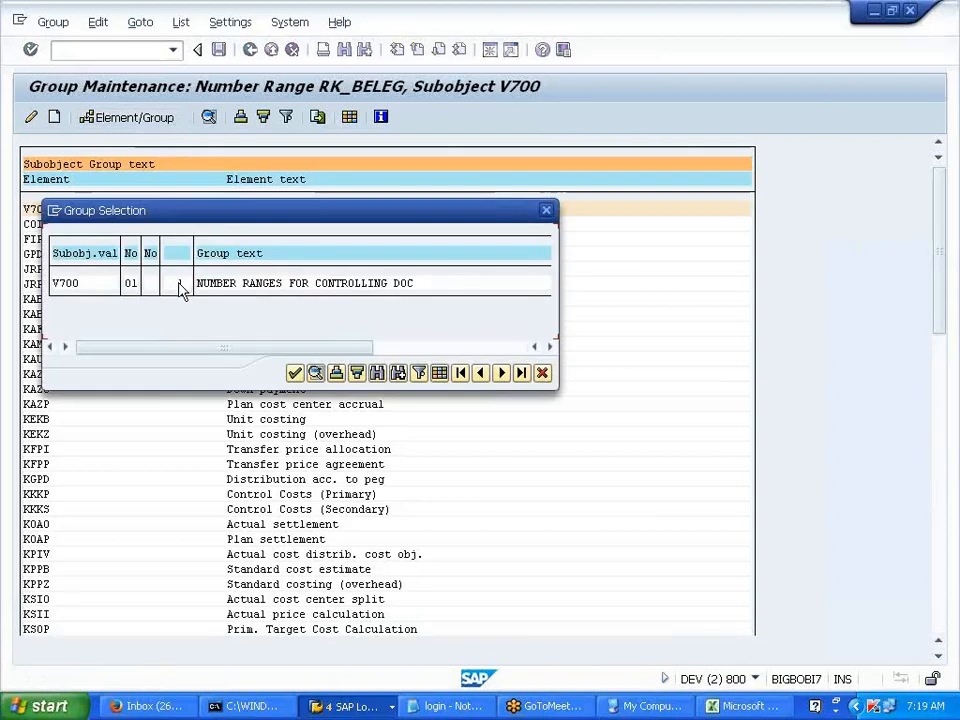
double_click(181, 286)
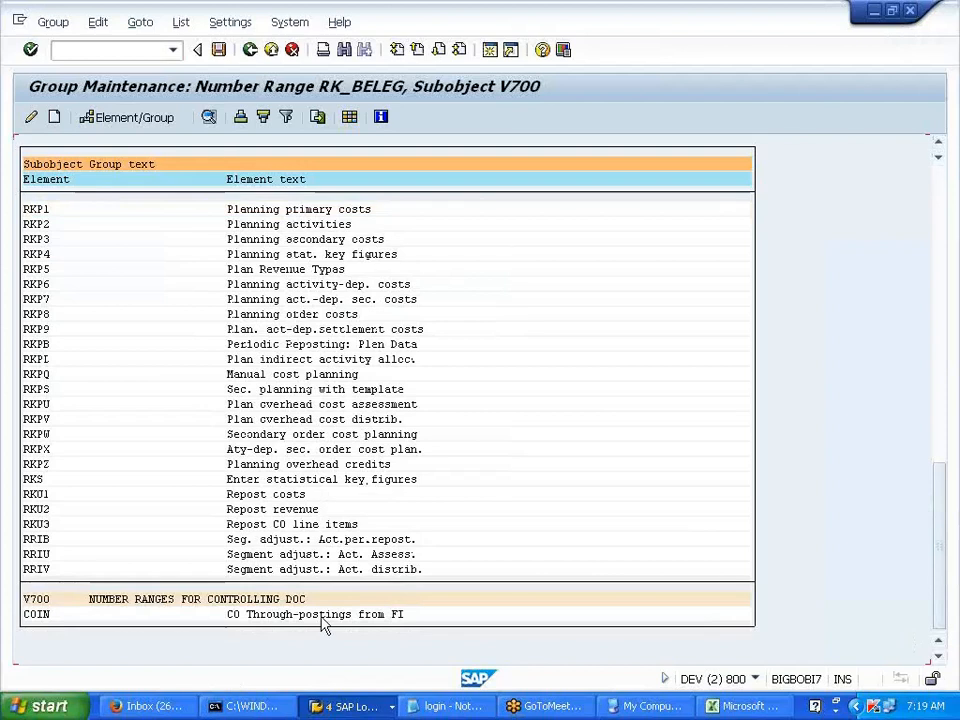
click(250, 49)
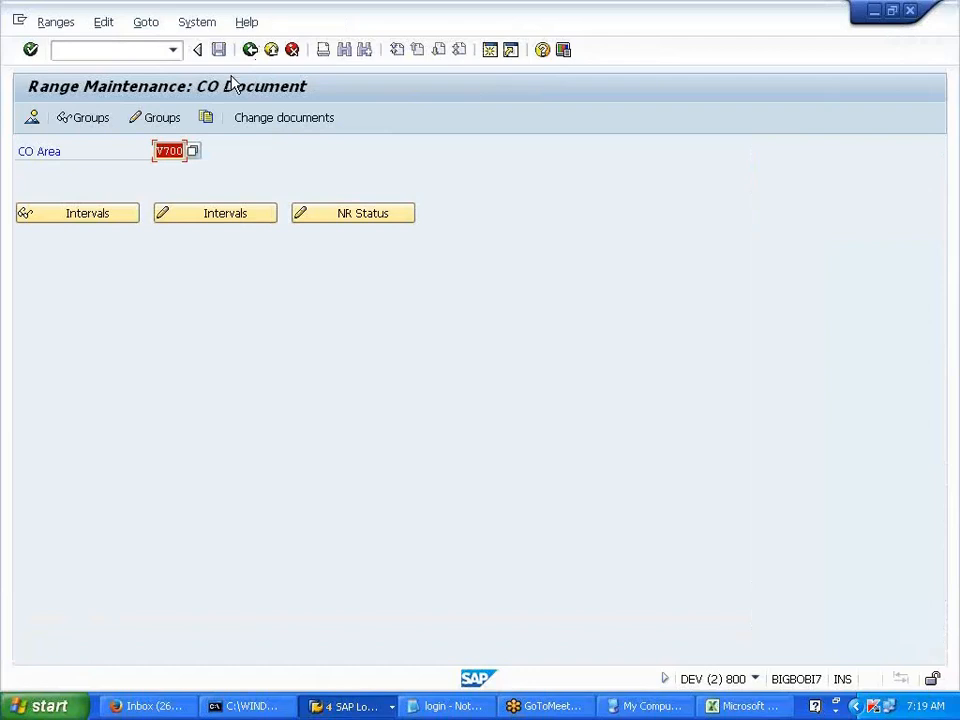
- Start a new G/L account posting with /NF-02
key(alt+Tab)
key(alt+Tab)
click(135, 48)
text(/NF-02)
key(Return)
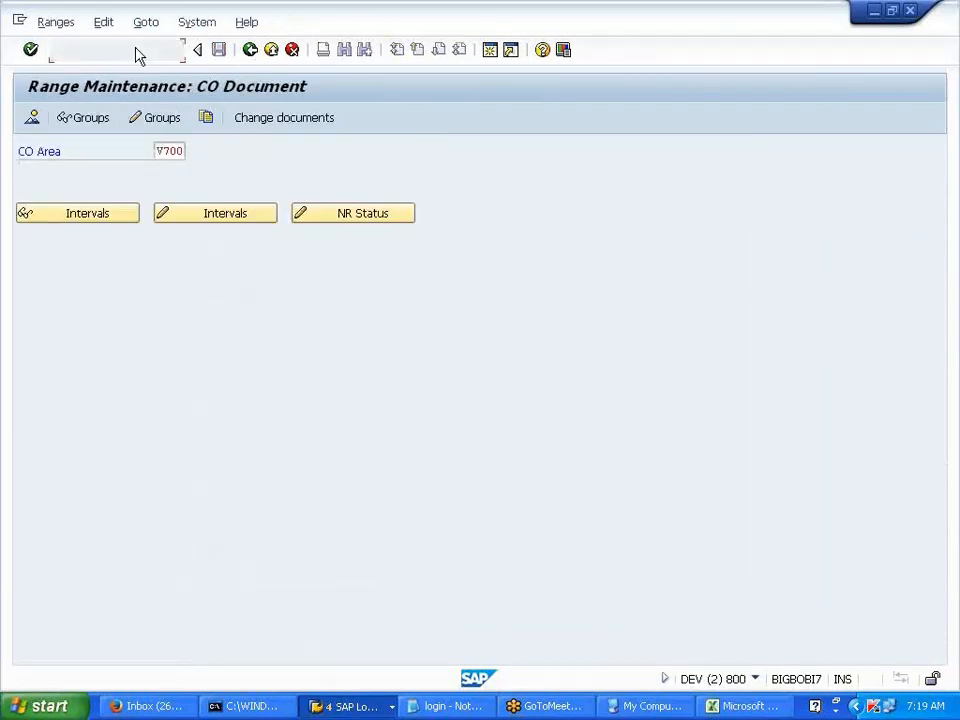
- Enter dates 01012014 and debit account 405000, accepting the period warning
click(133, 152)
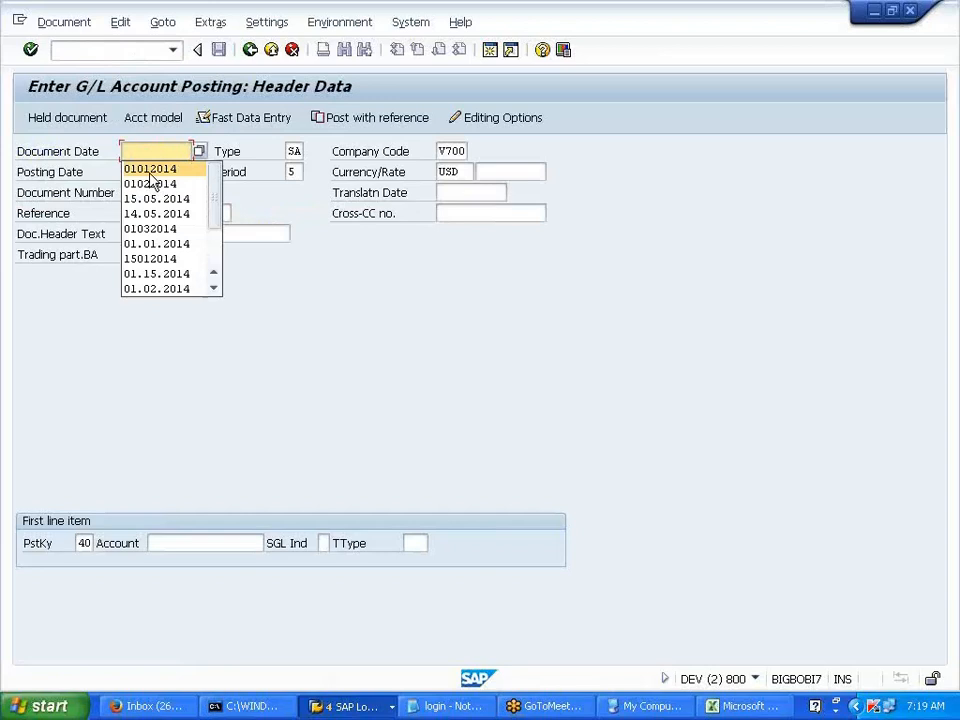
key(Tab)
click(151, 191)
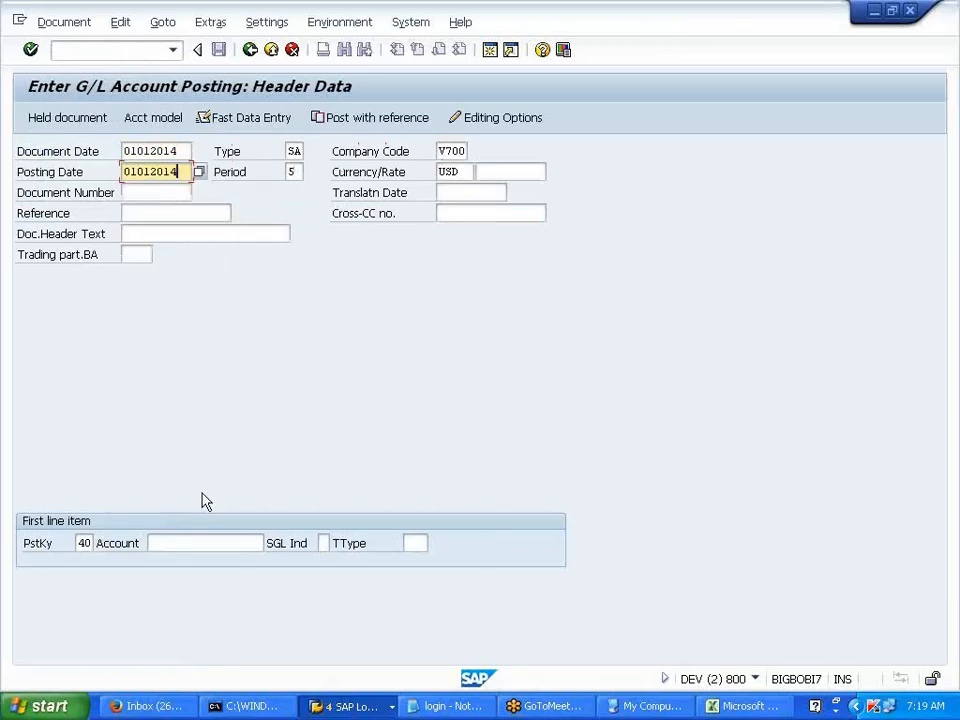
click(191, 538)
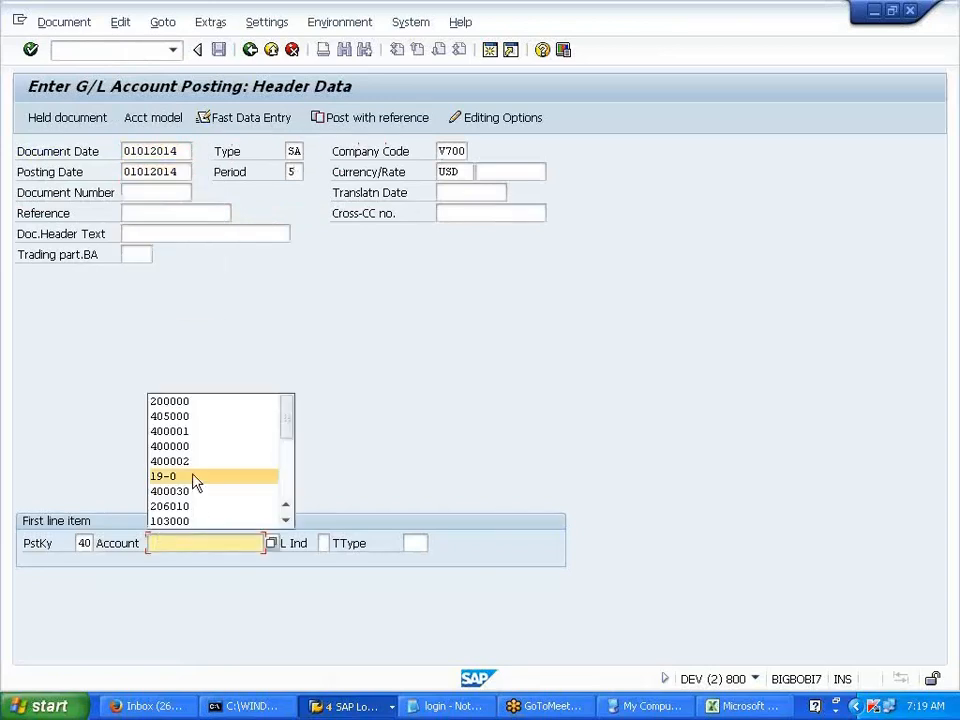
click(205, 418)
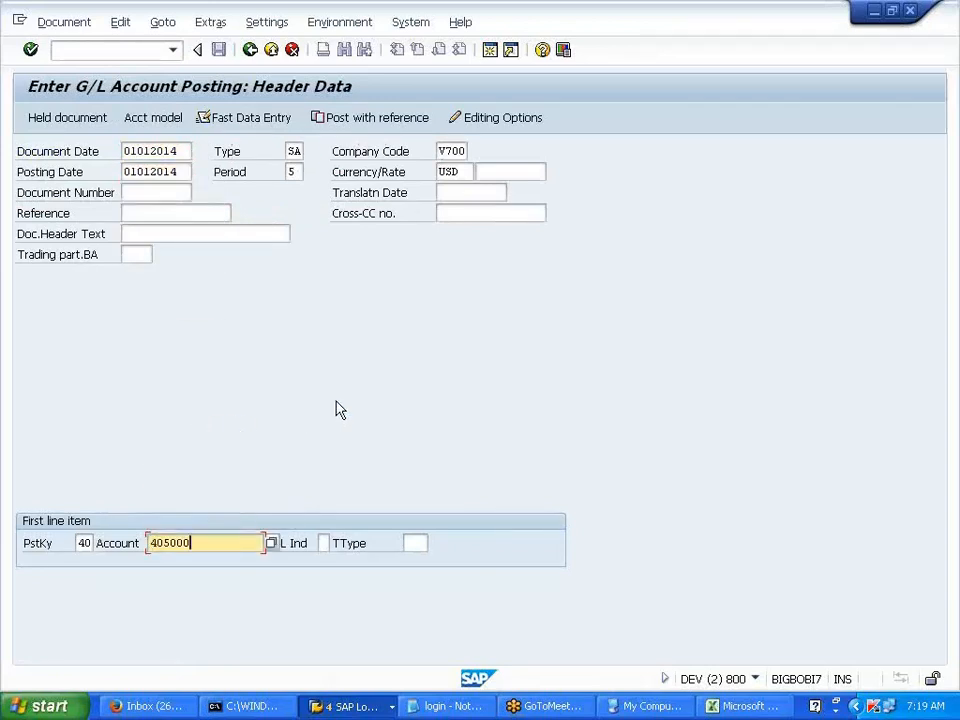
key(Return)
key(Return)
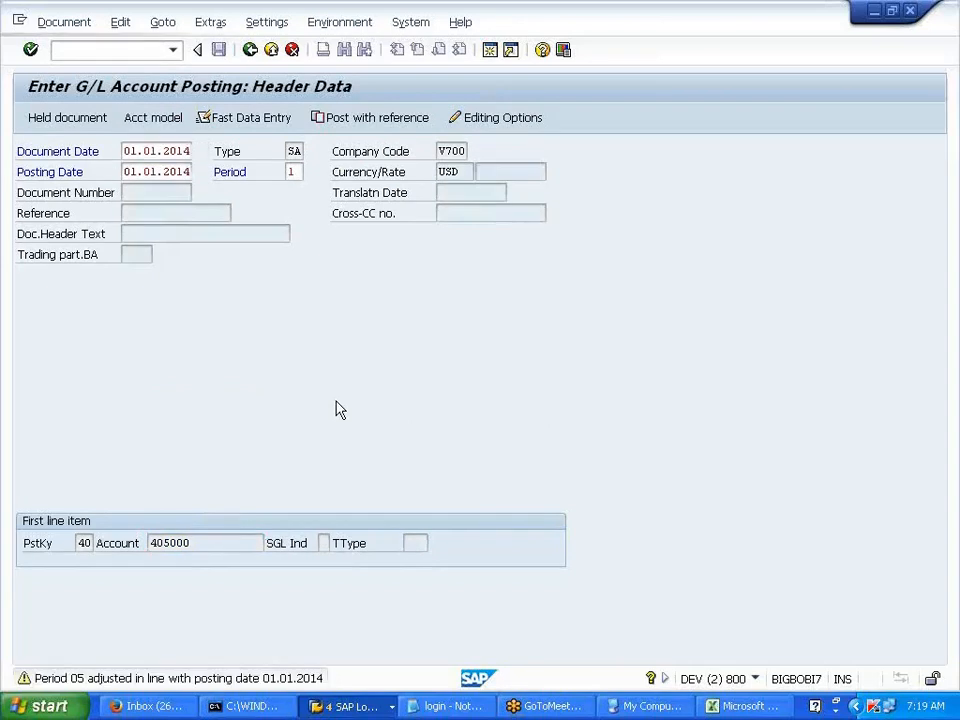
key(Return)
- Charge cost center PRDDEPT1 and add a credit line with key 50 on account 200000
click(164, 276)
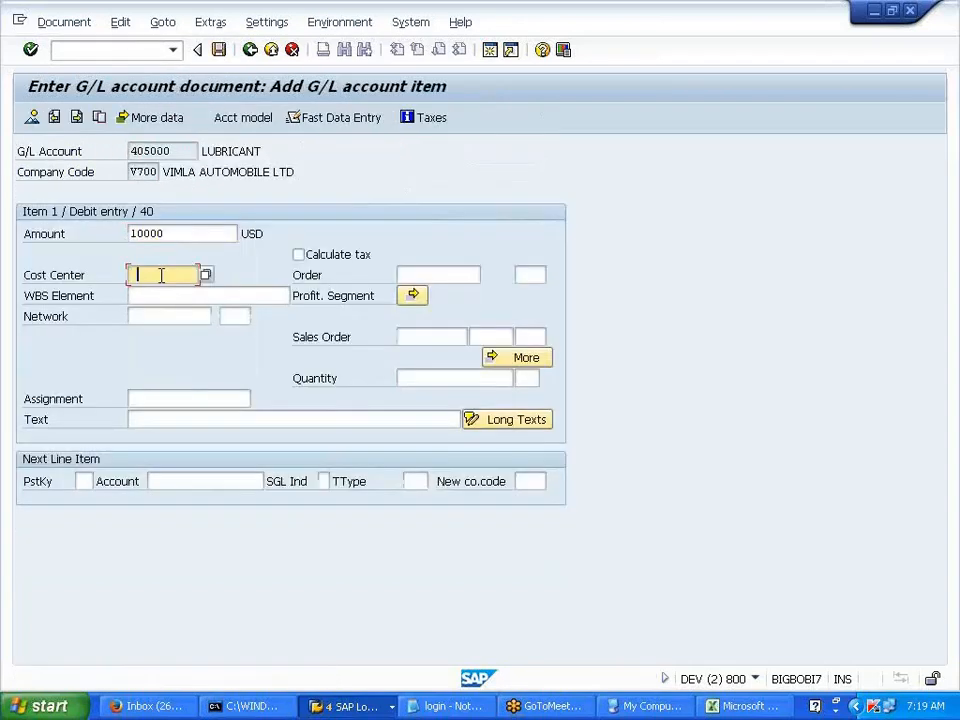
text(PRDDEPT1)
click(84, 481)
click(85, 513)
click(170, 482)
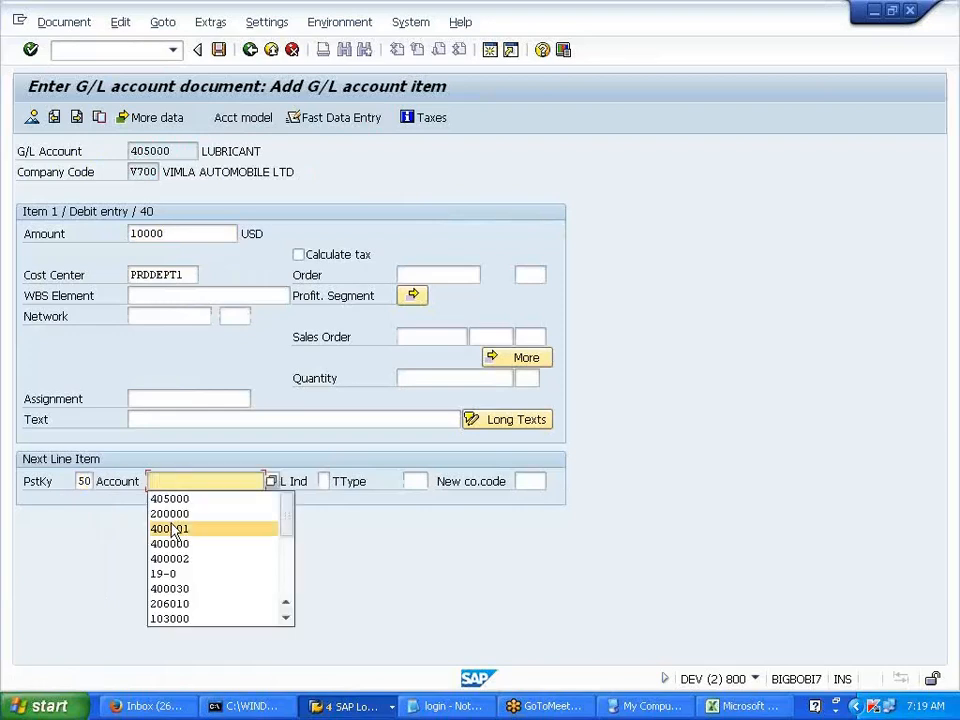
click(172, 513)
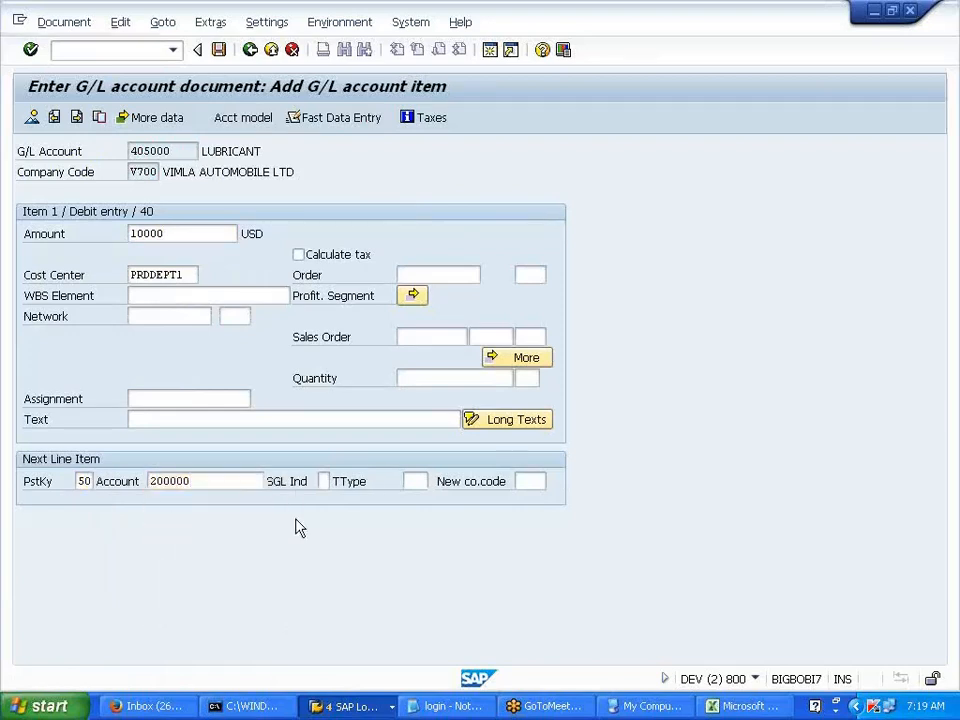
key(Return)
- Give the bank line amount 10000 and value date 01012014
click(185, 252)
click(162, 274)
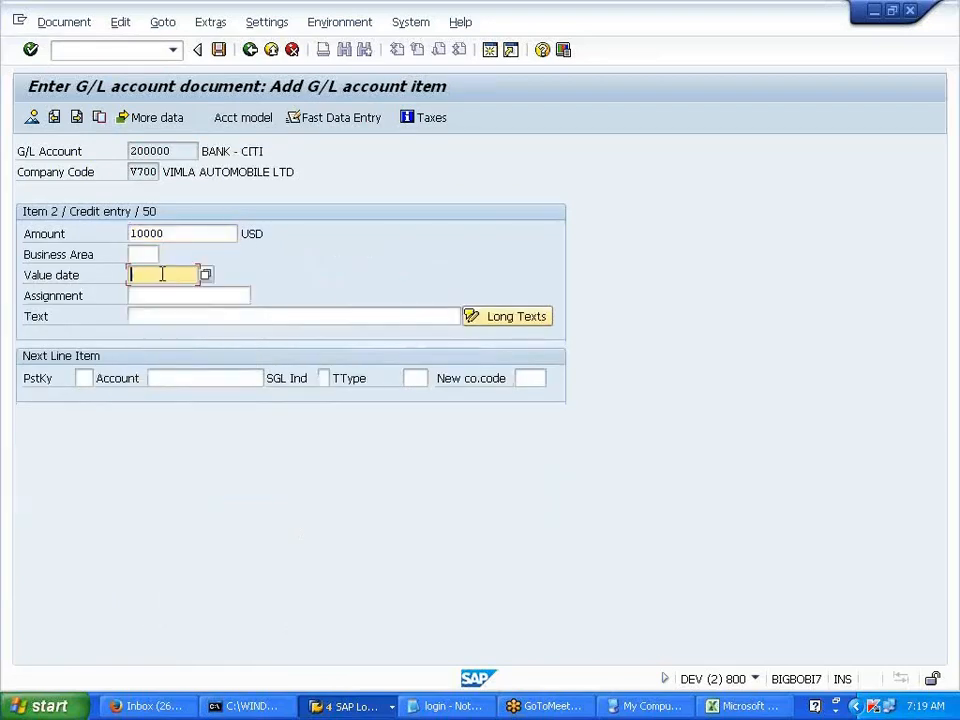
click(163, 292)
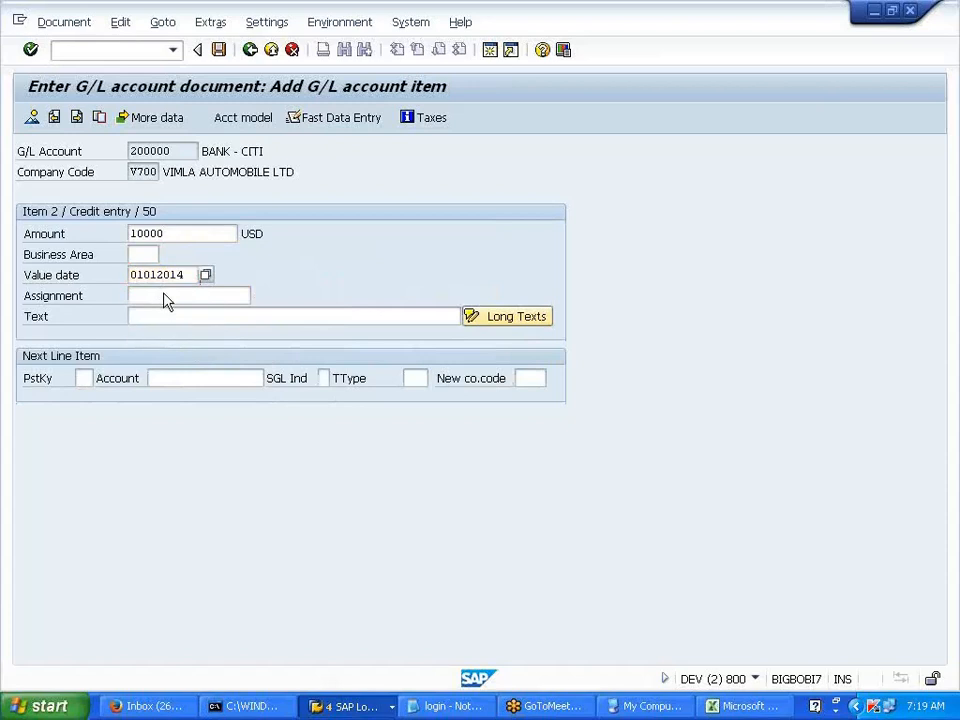
key(Return)
- Simulate and post the lubricant document as document 39
click(80, 24)
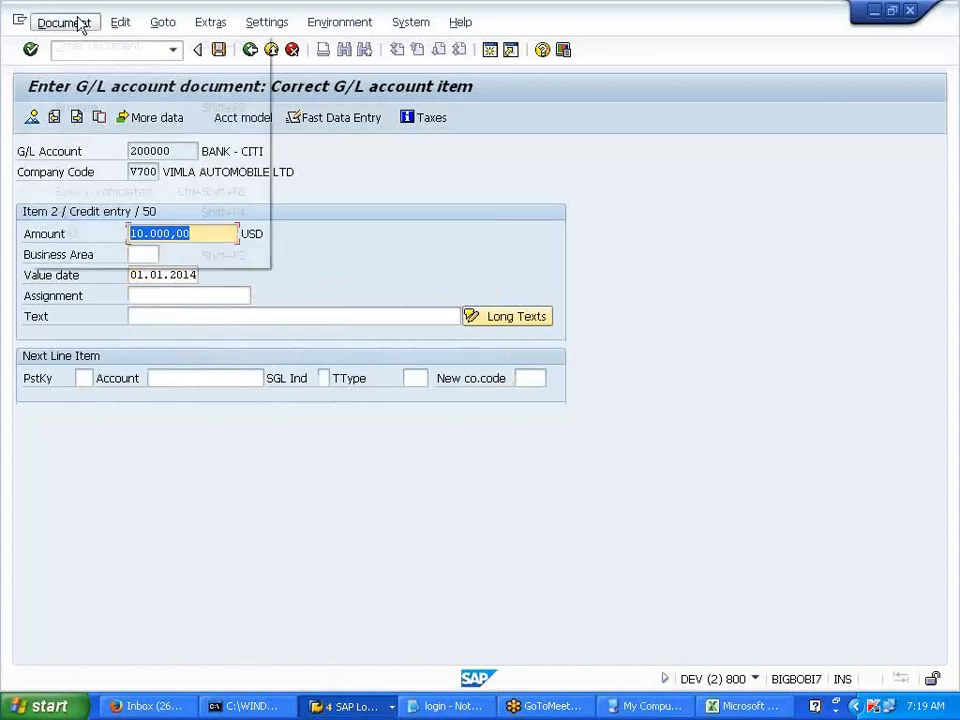
click(79, 106)
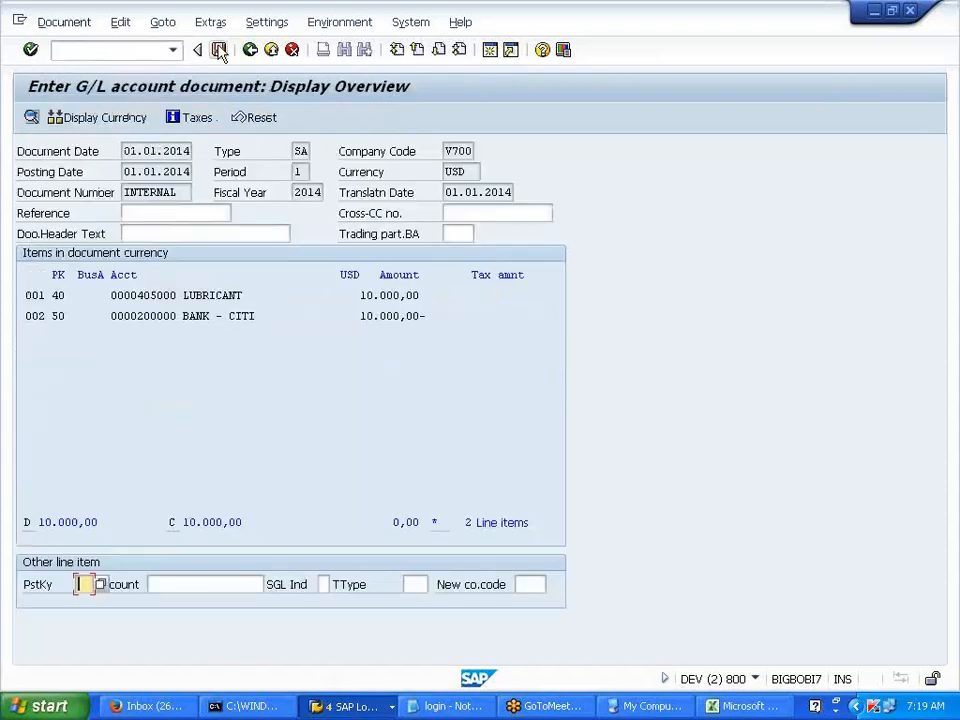
click(218, 50)
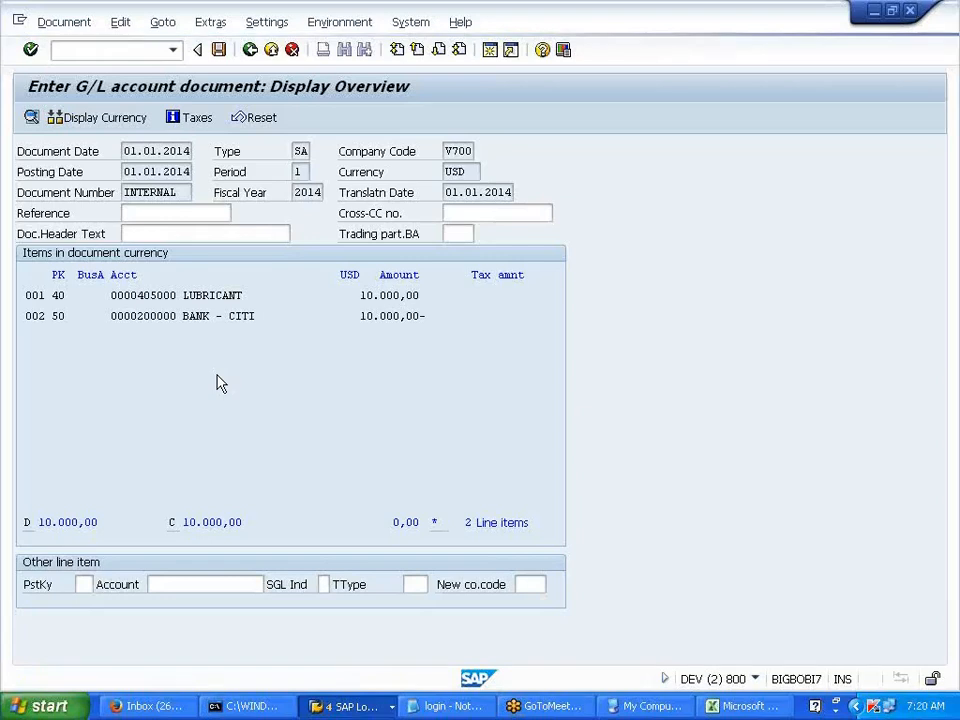
key(ctrl+s)
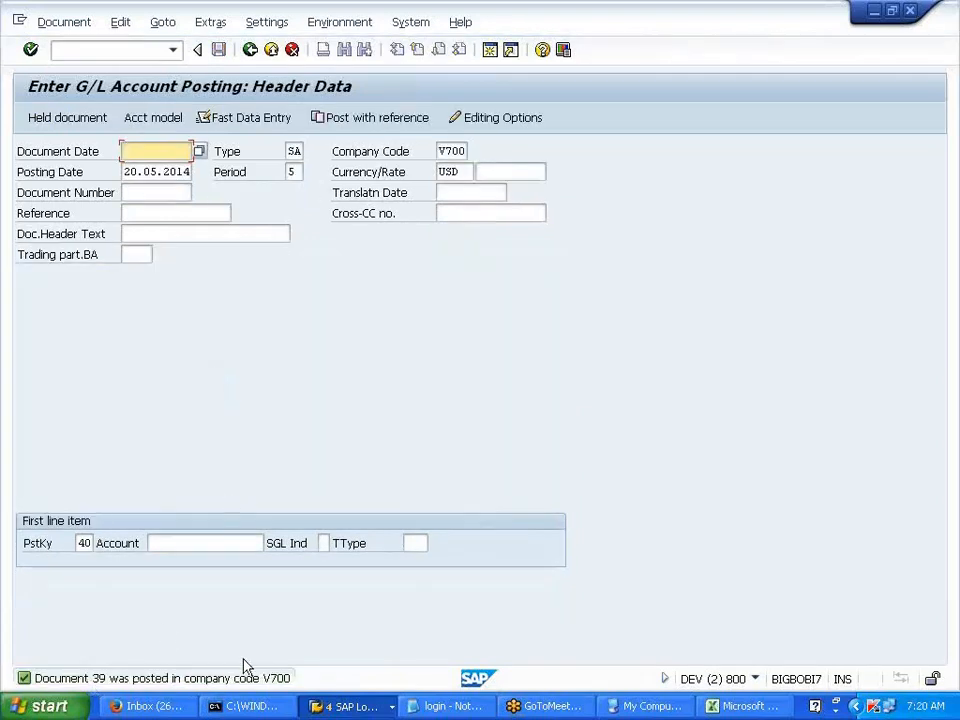
- Display posted document 39 and inspect its line items
click(62, 28)
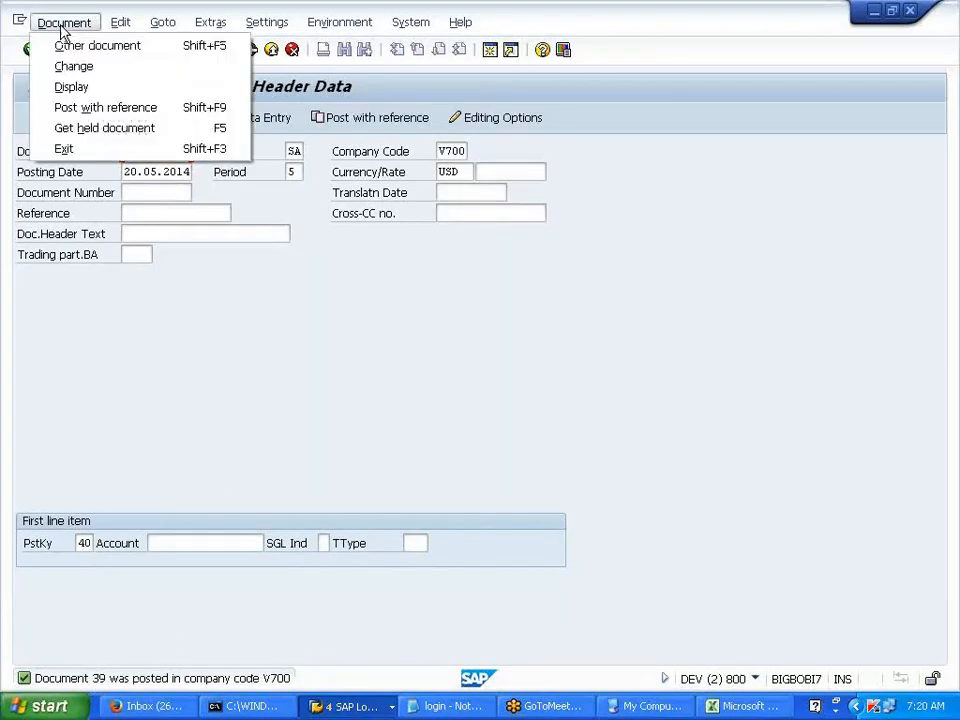
click(74, 92)
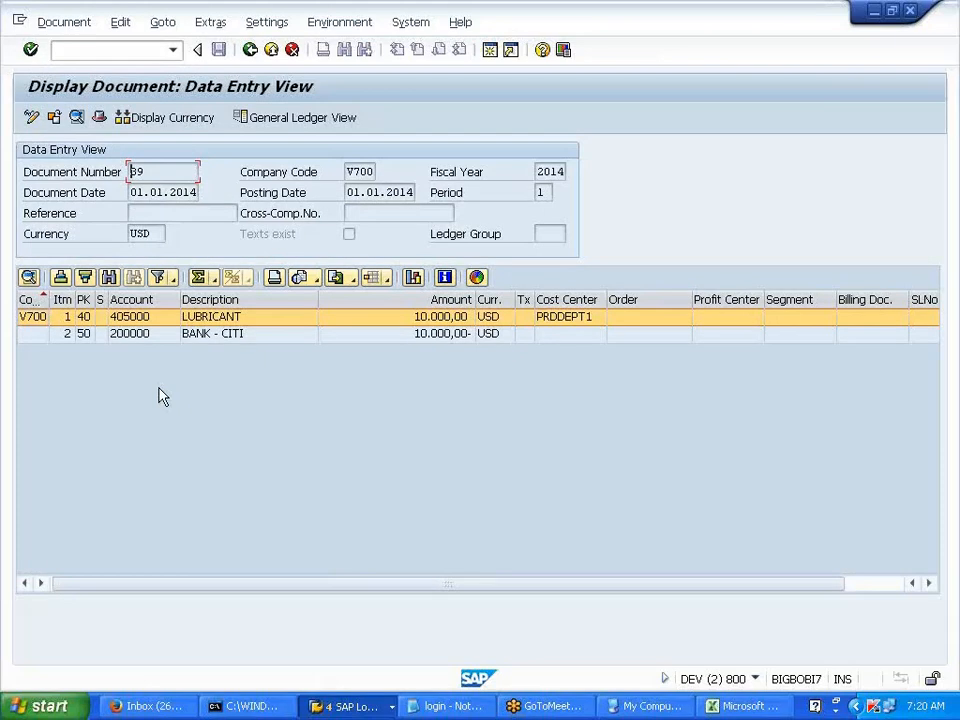
click(198, 337)
click(200, 319)
click(190, 334)
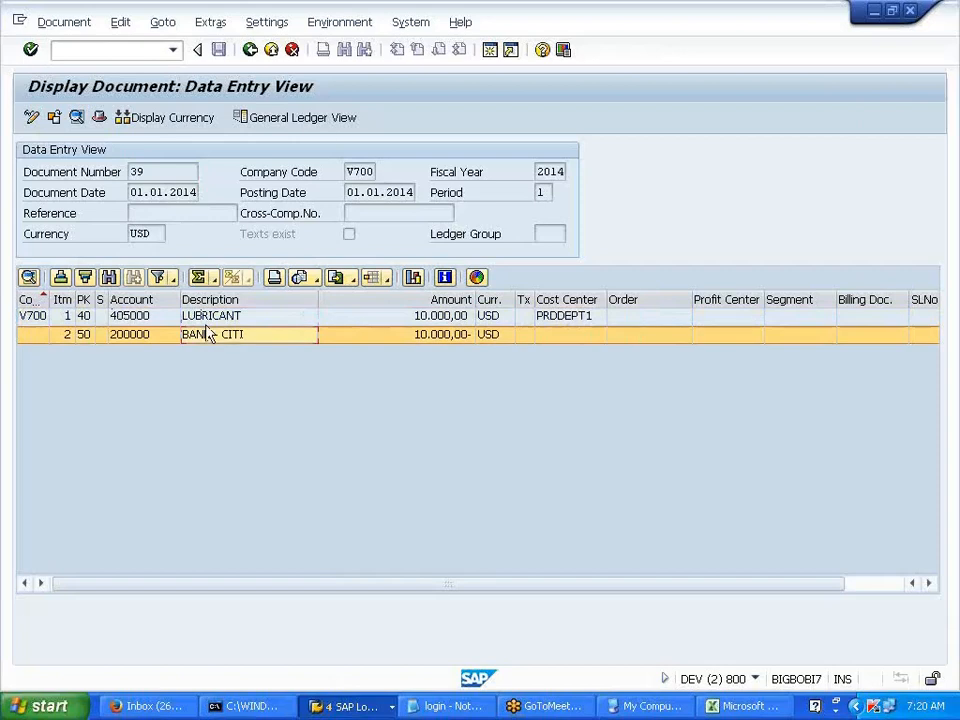
- Open the Controlling Document from the document environment's accounting documents list
click(339, 22)
mouse_move(376, 112)
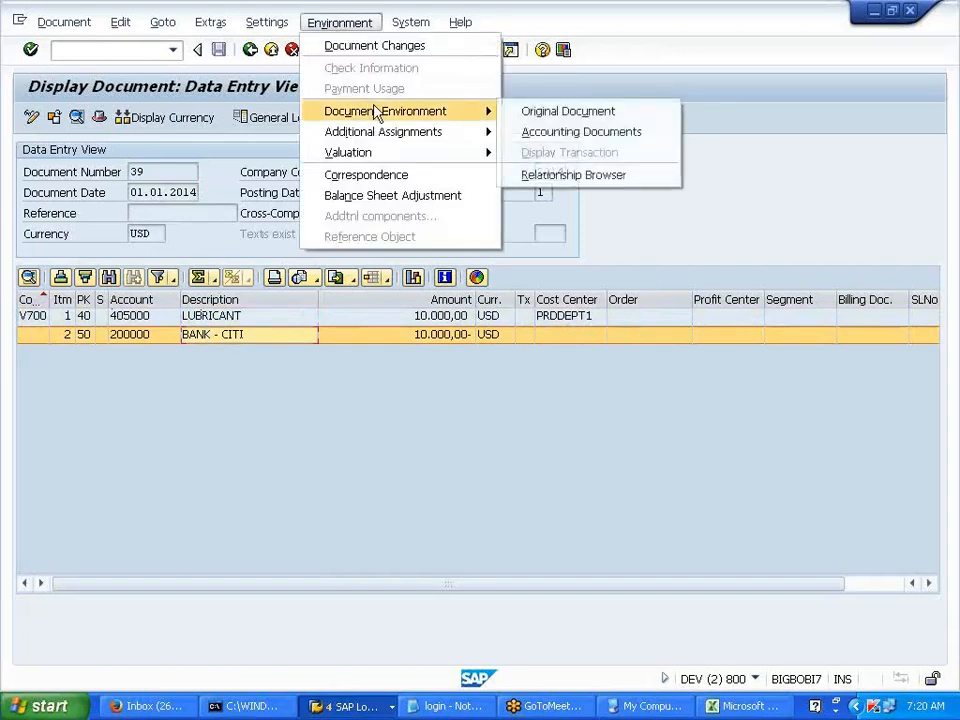
click(545, 135)
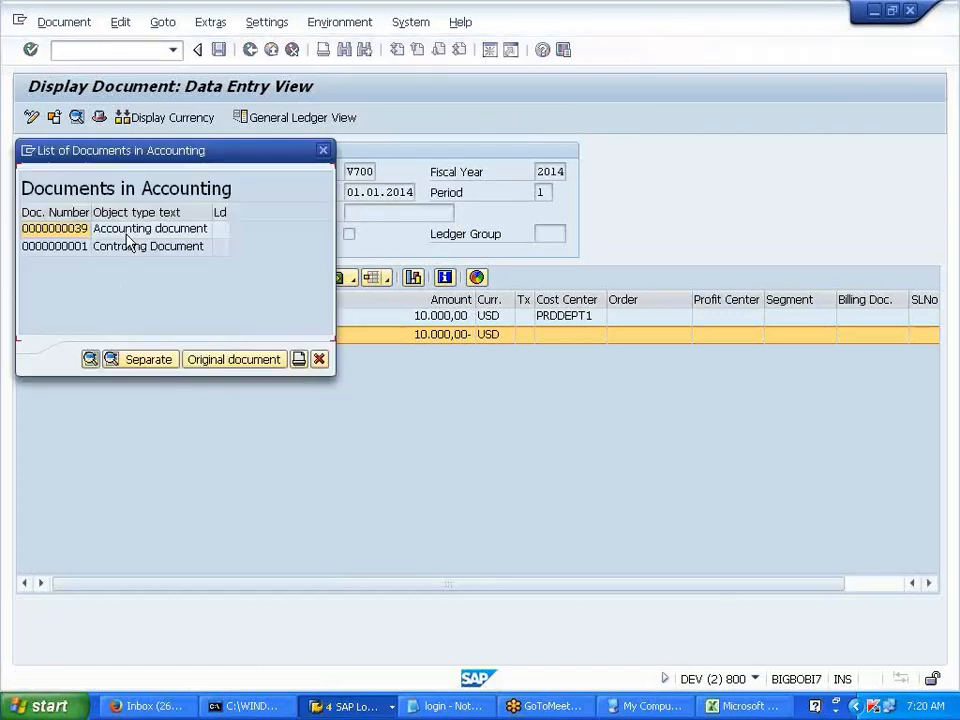
click(119, 250)
click(113, 230)
click(117, 247)
click(117, 231)
click(115, 247)
click(118, 232)
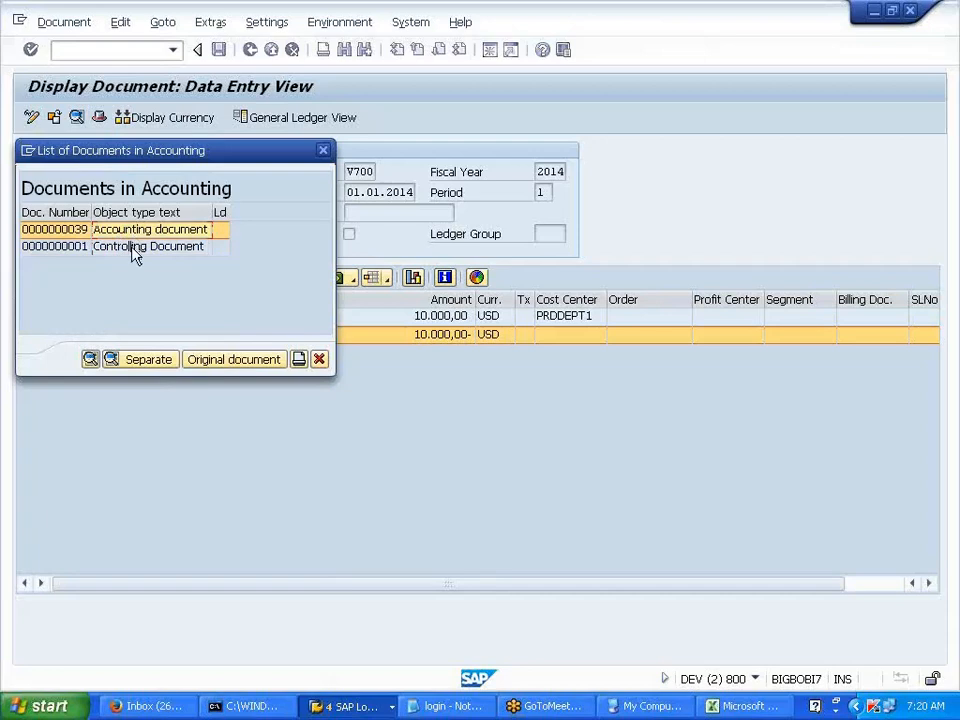
click(132, 250)
double_click(132, 250)
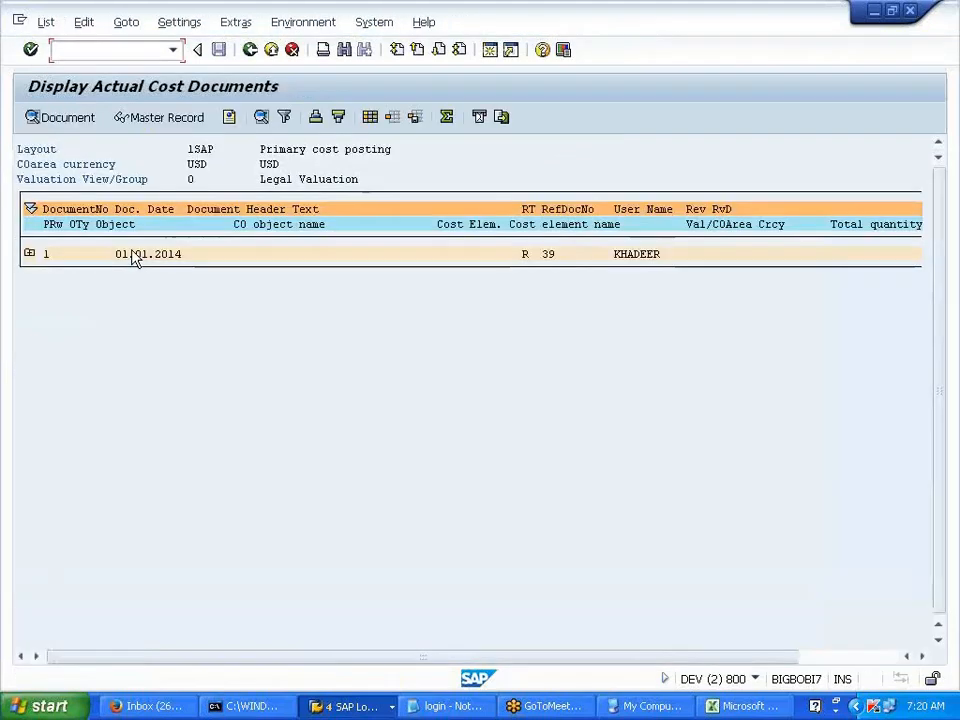
click(718, 706)
- Highlight the LUBRICANT 10000 PRDDEPT1 entry in row 92 to compare with the posting
drag(190, 372, 265, 380)
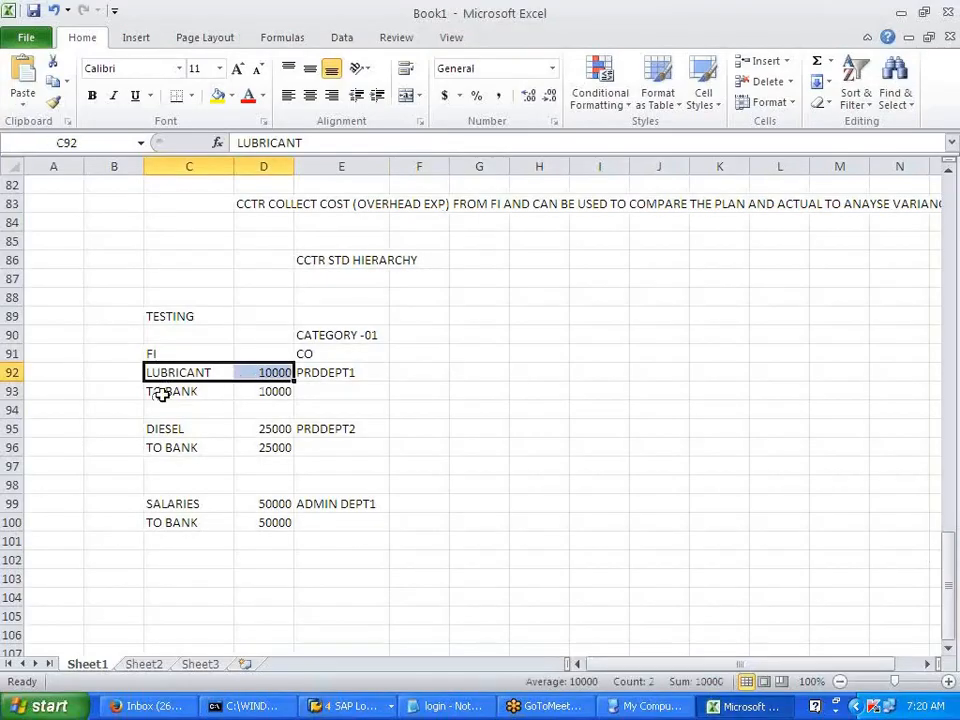
drag(162, 395, 236, 394)
click(242, 428)
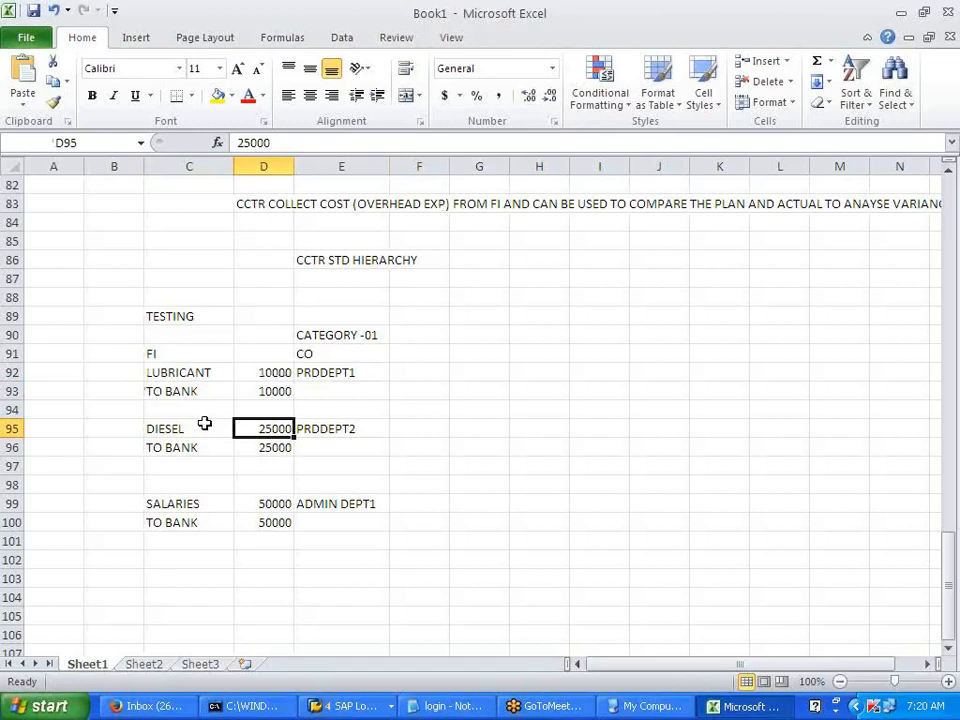
drag(182, 372, 341, 366)
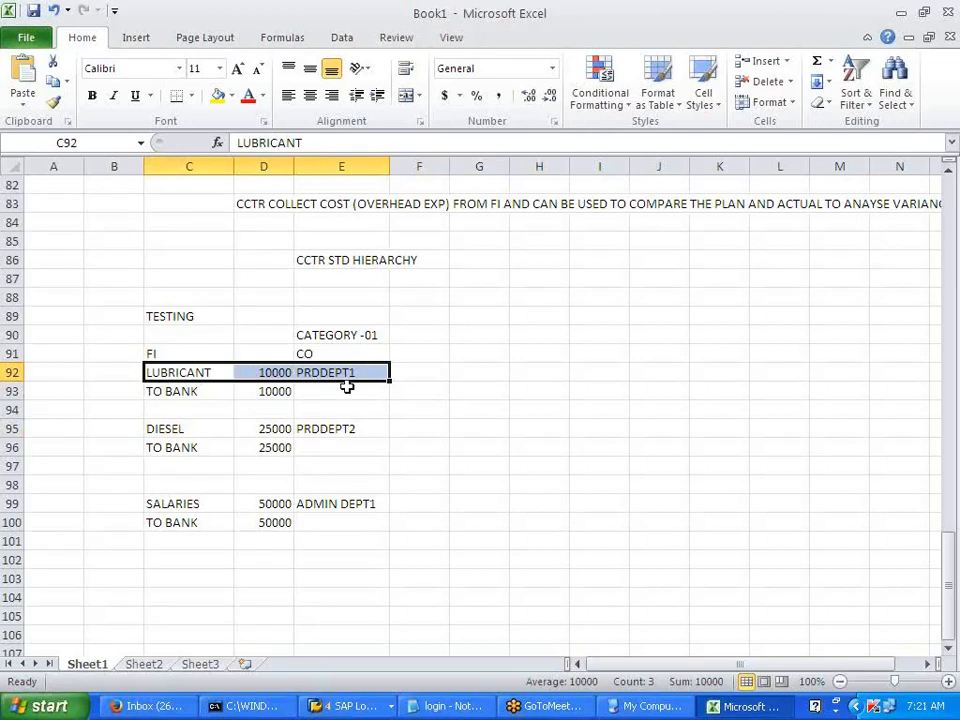
click(343, 392)
drag(167, 375, 338, 388)
- Expand controlling document 1 and copy its PRDDEPT1 line: 405000 LUBRICANT 10.000,00
click(461, 423)
key(alt+Tab)
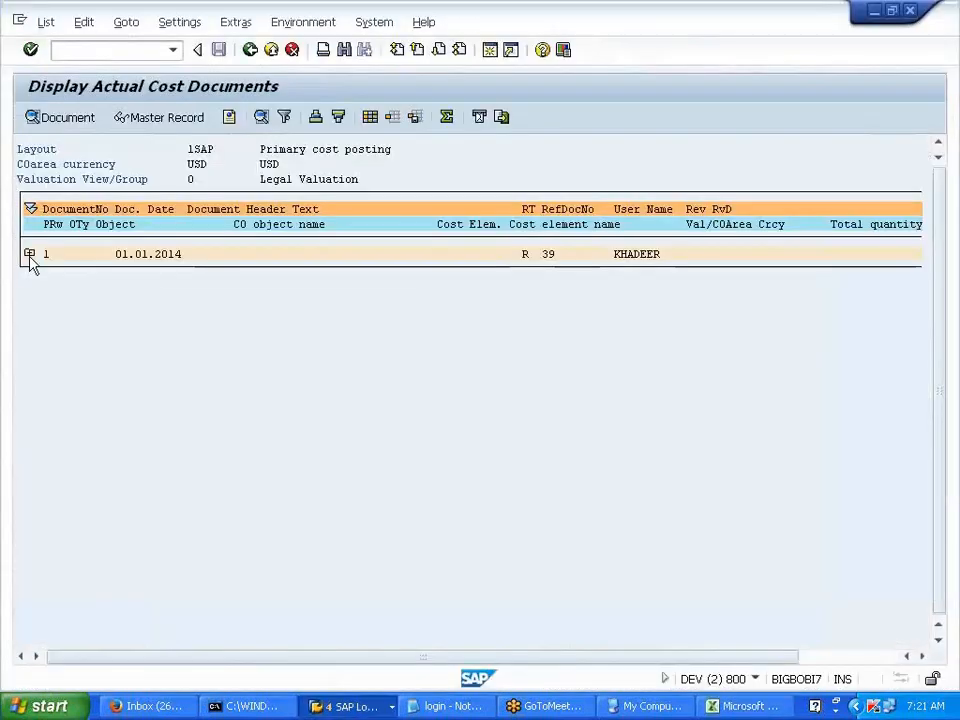
click(29, 254)
drag(431, 275, 786, 272)
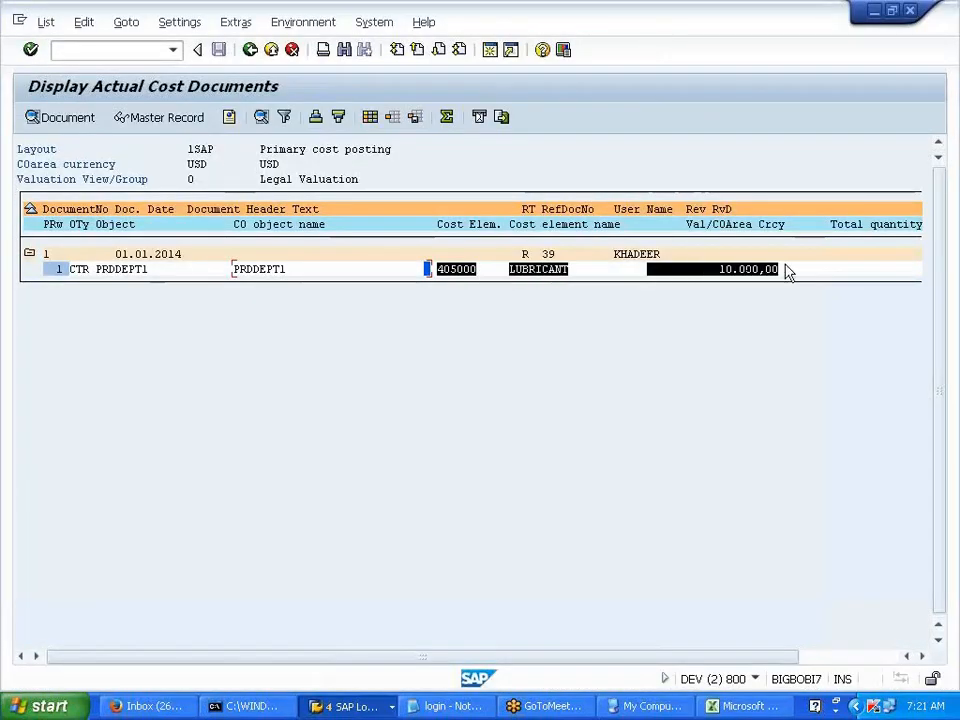
key(ctrl+c)
drag(229, 277, 823, 281)
key(ctrl+c)
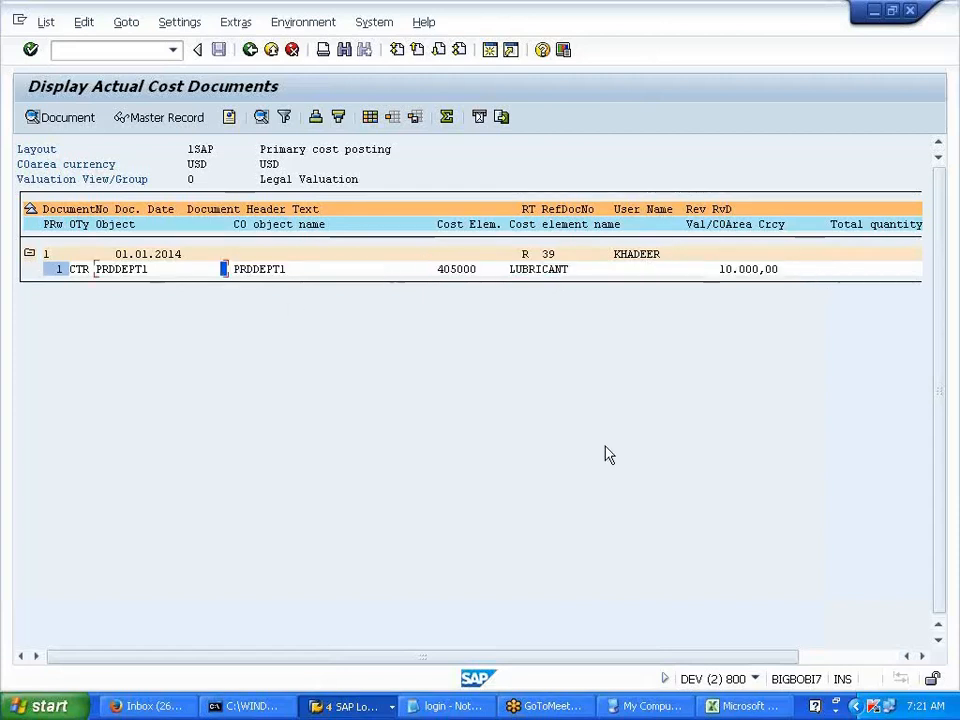
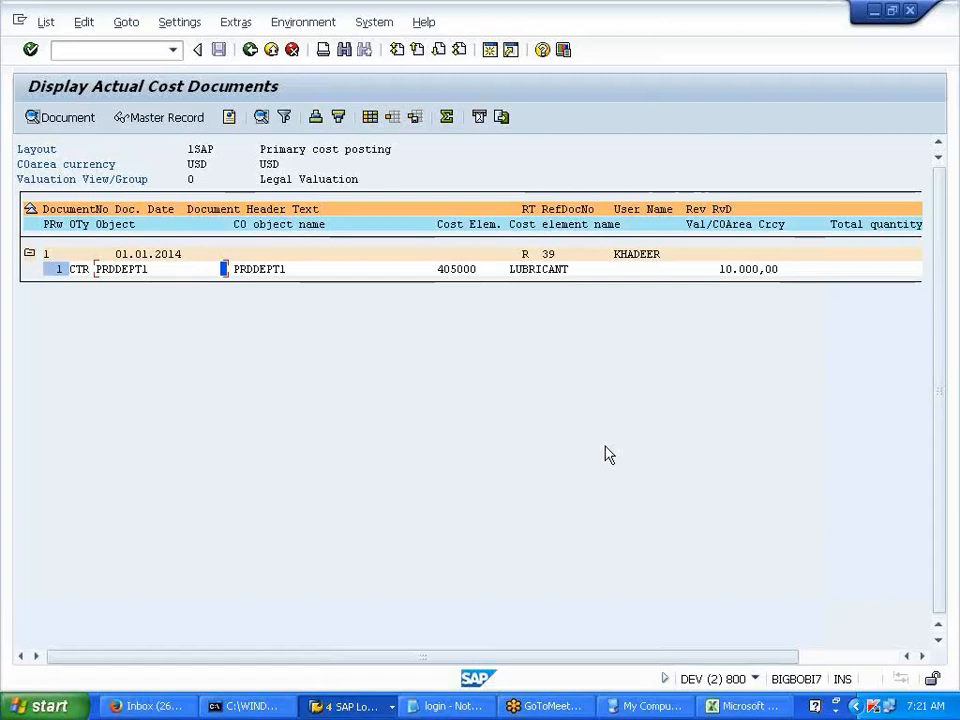
- Leave the cost document report and start a new /NF-02 G/L posting dated 01012014
click(248, 52)
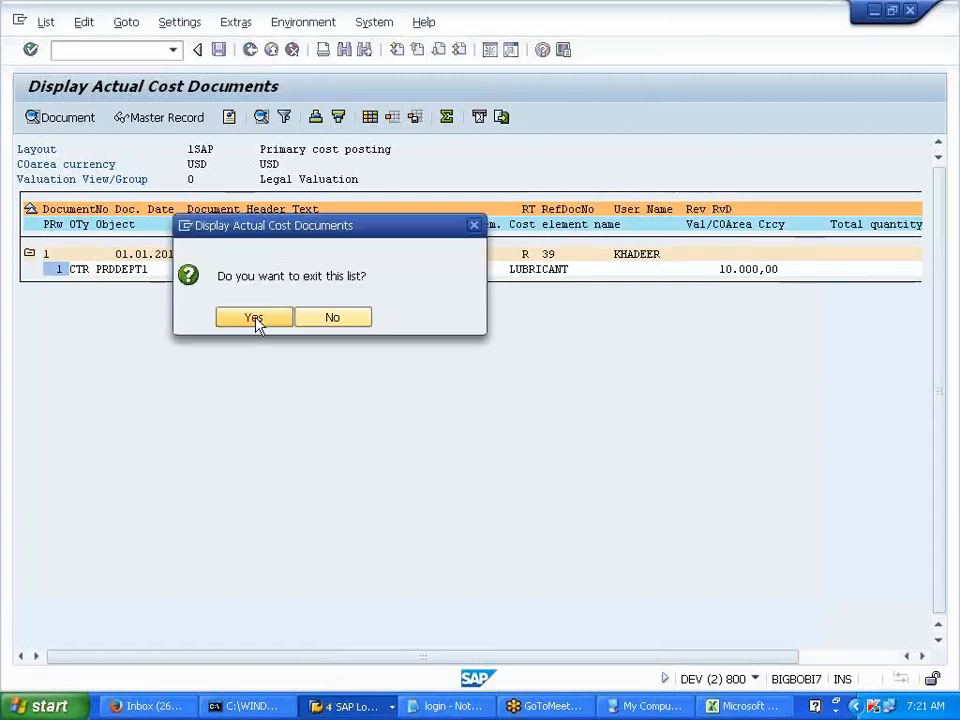
click(254, 318)
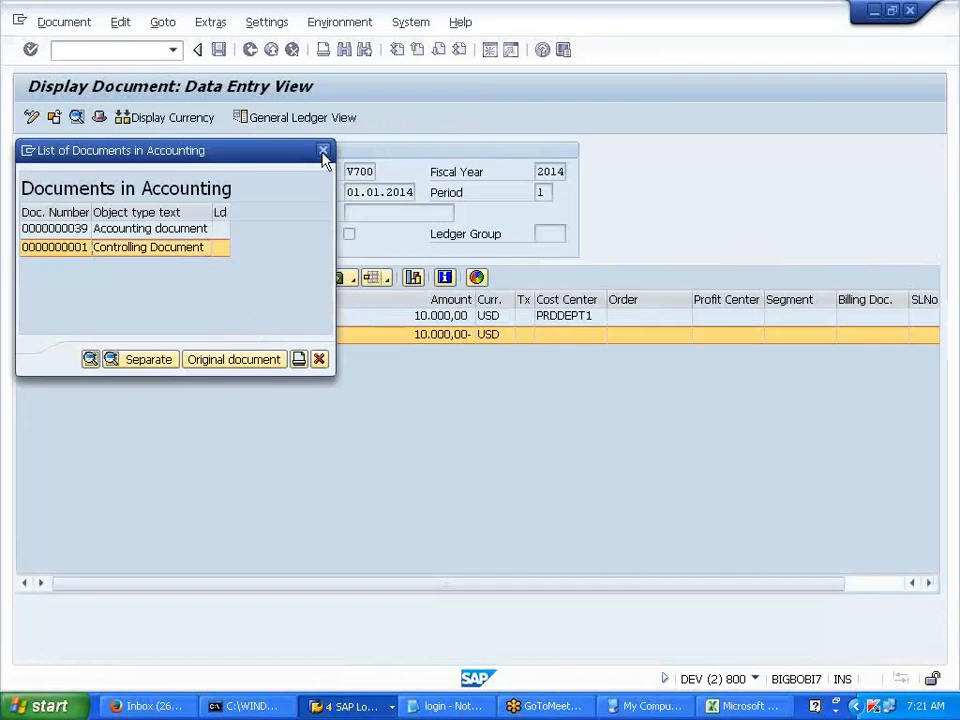
text(/NF-02)
key(Return)
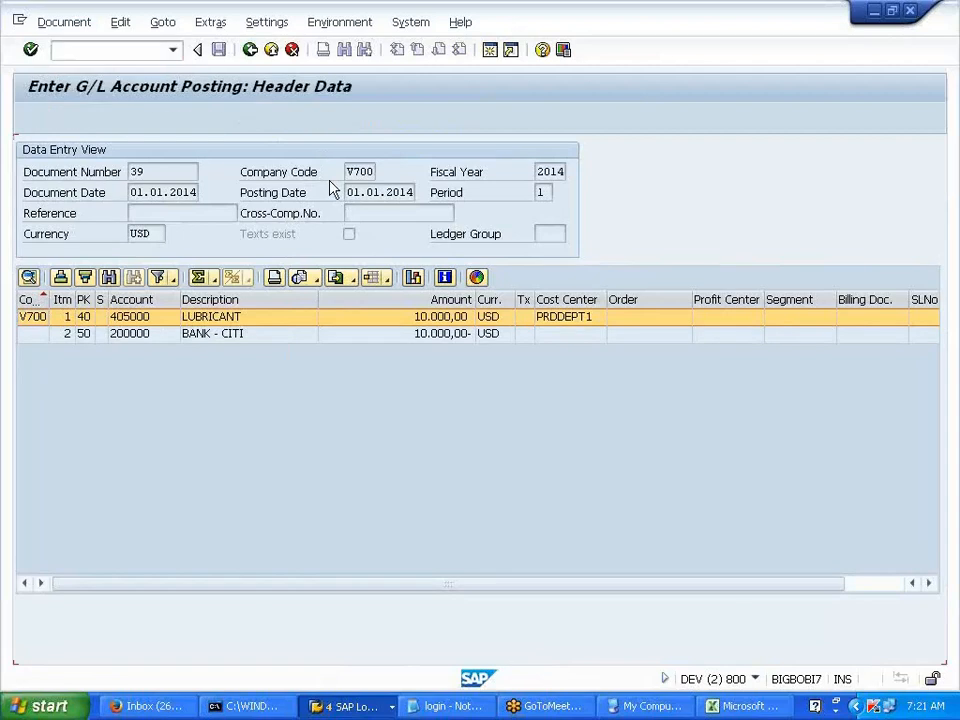
key(Tab)
click(178, 193)
- Set posting date 01012014 and debit 25000 to account 405001 on cost center PRDDEPT2
click(170, 547)
click(170, 547)
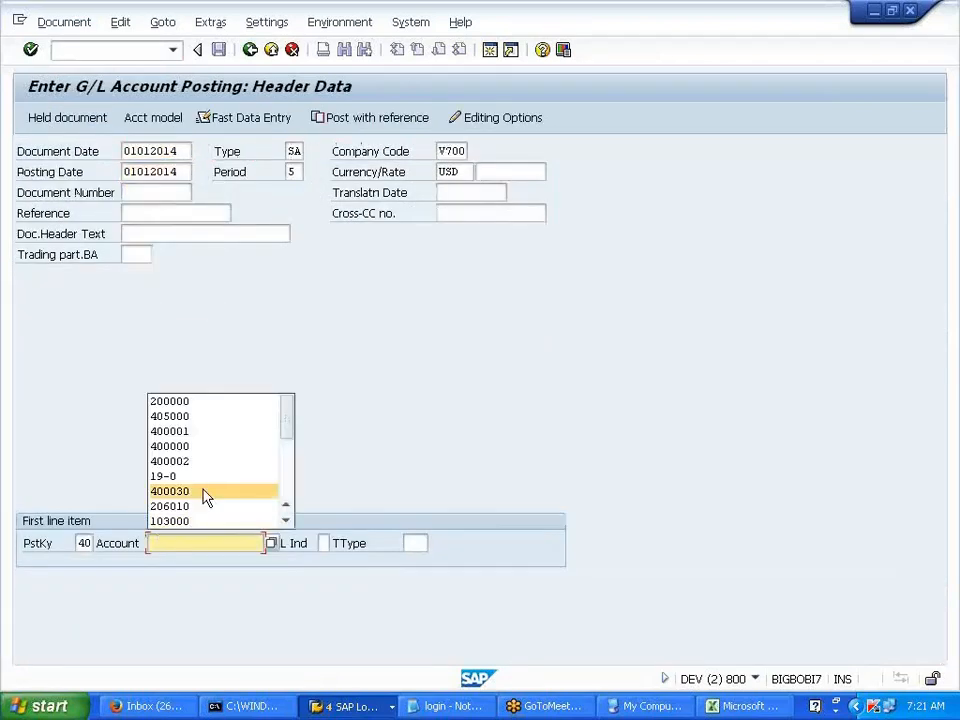
click(205, 420)
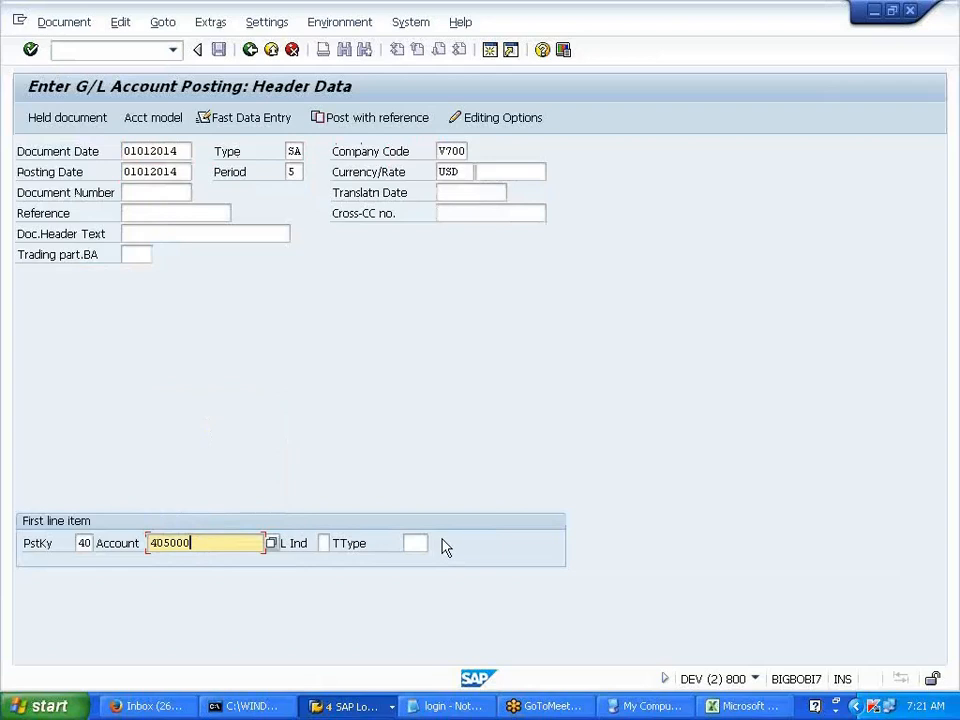
key(Return)
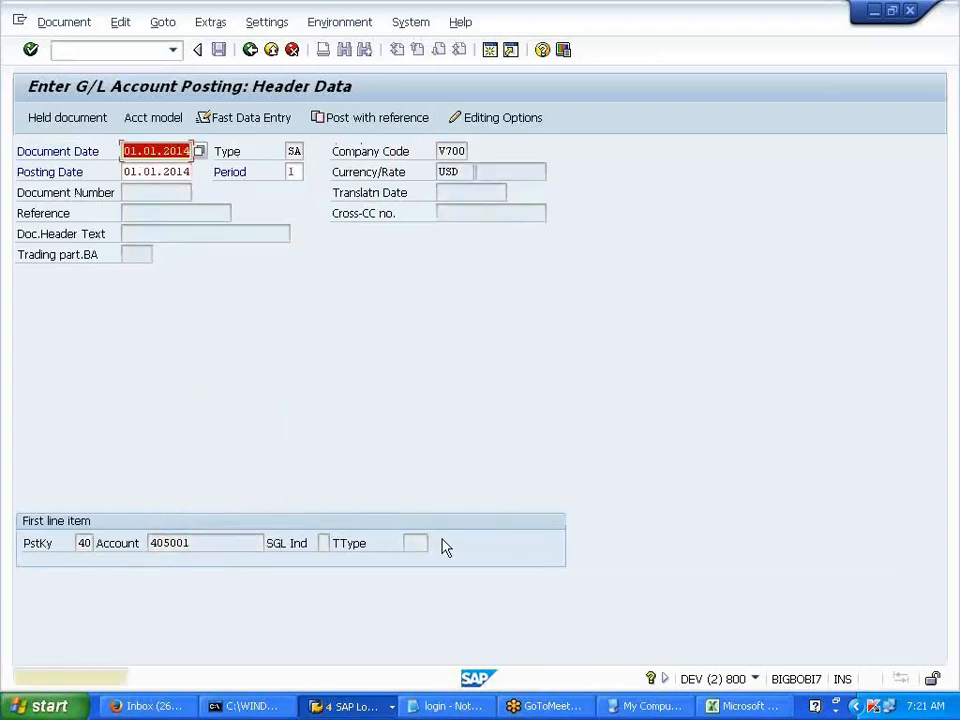
key(Return)
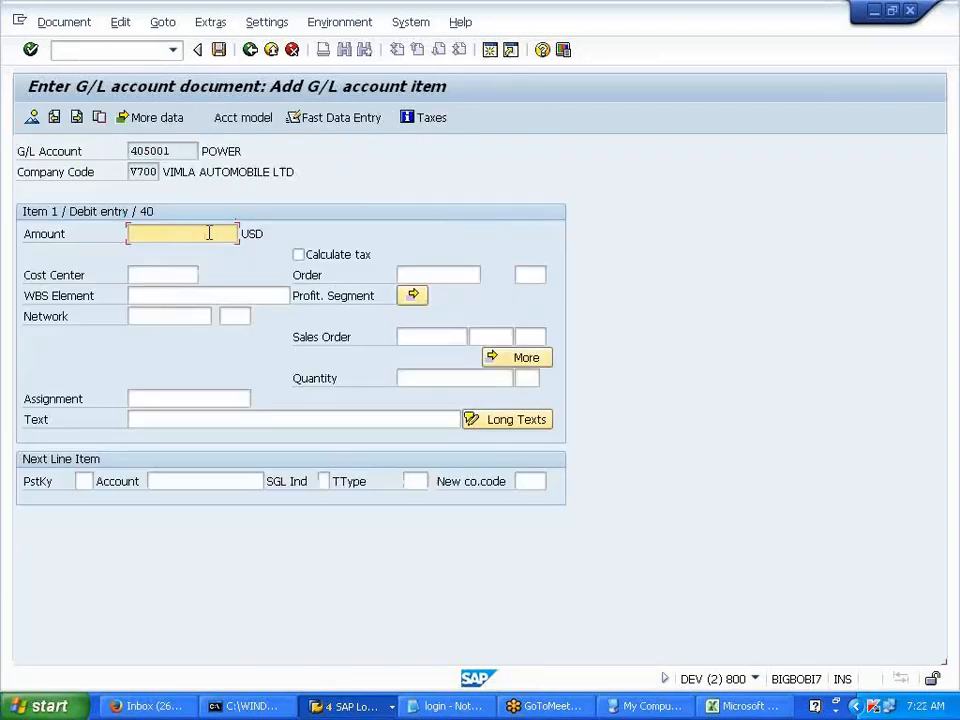
text(25000)
click(162, 276)
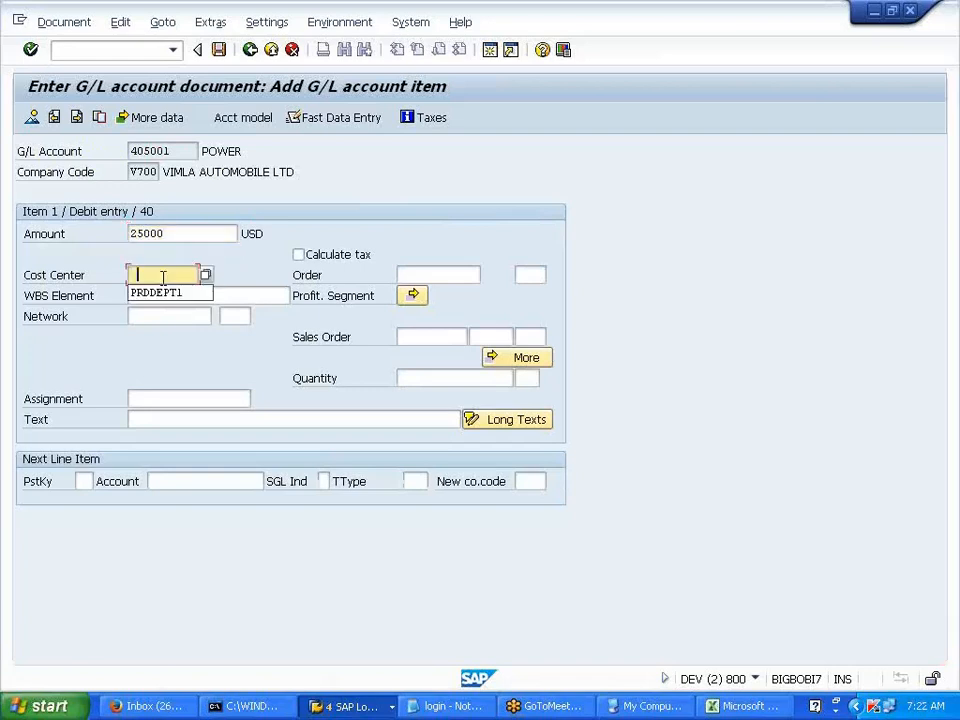
click(158, 292)
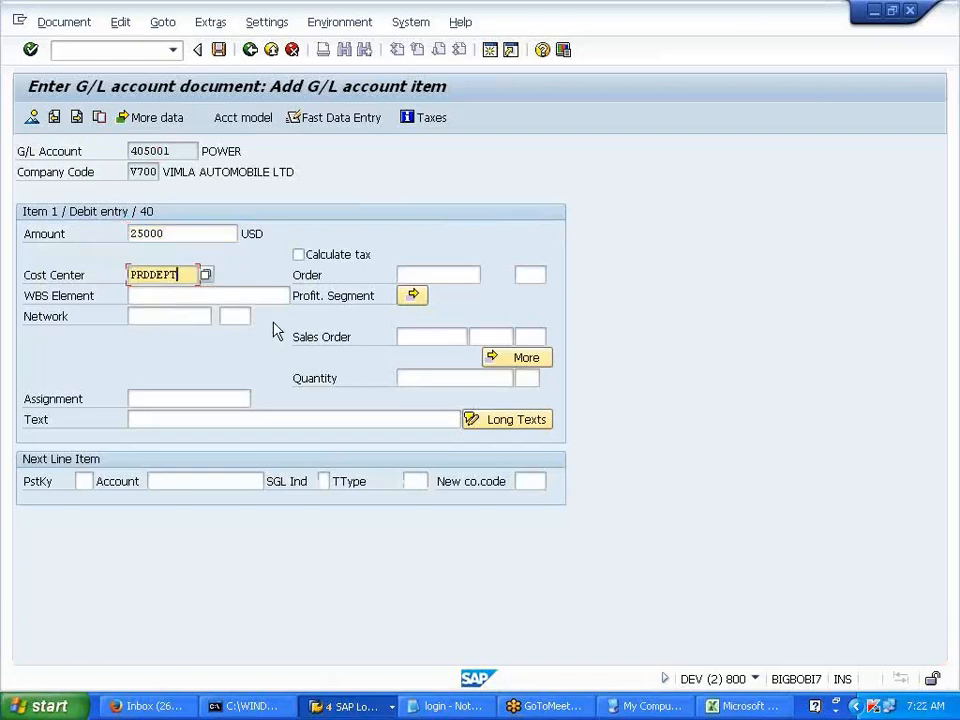
- Add a posting key 50 credit of 25000 to bank 200000, value date 01012014, and post
click(83, 481)
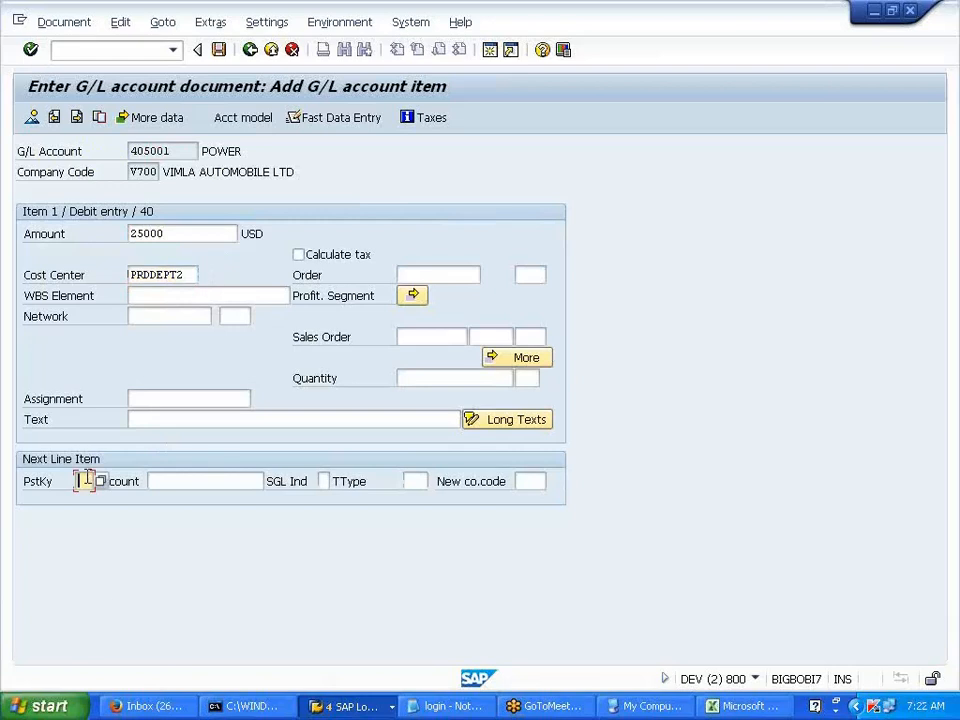
click(88, 514)
click(160, 481)
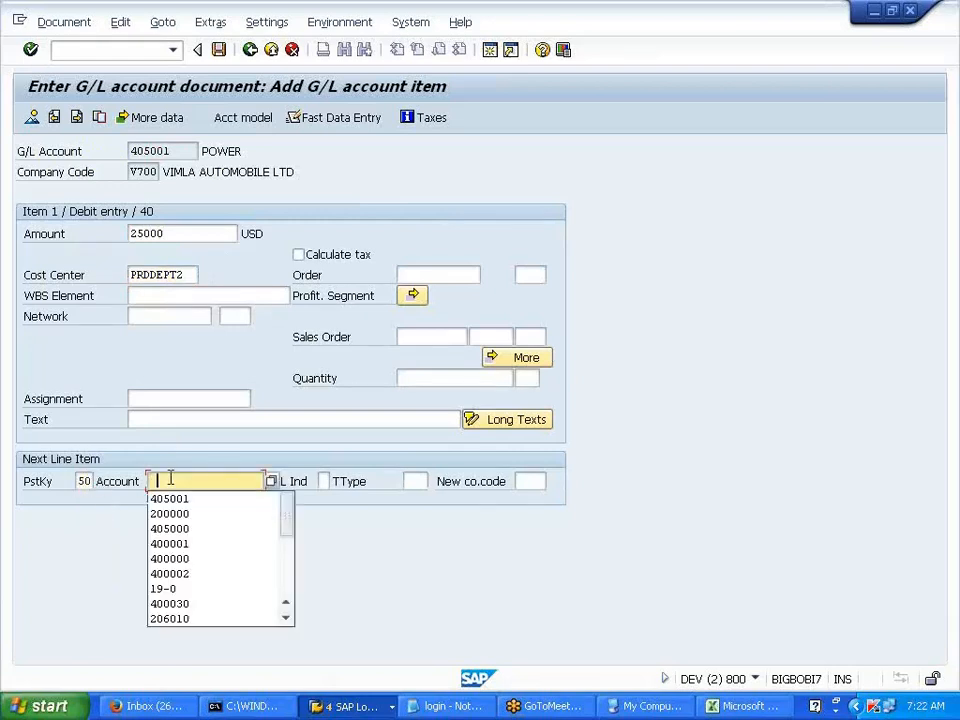
click(178, 514)
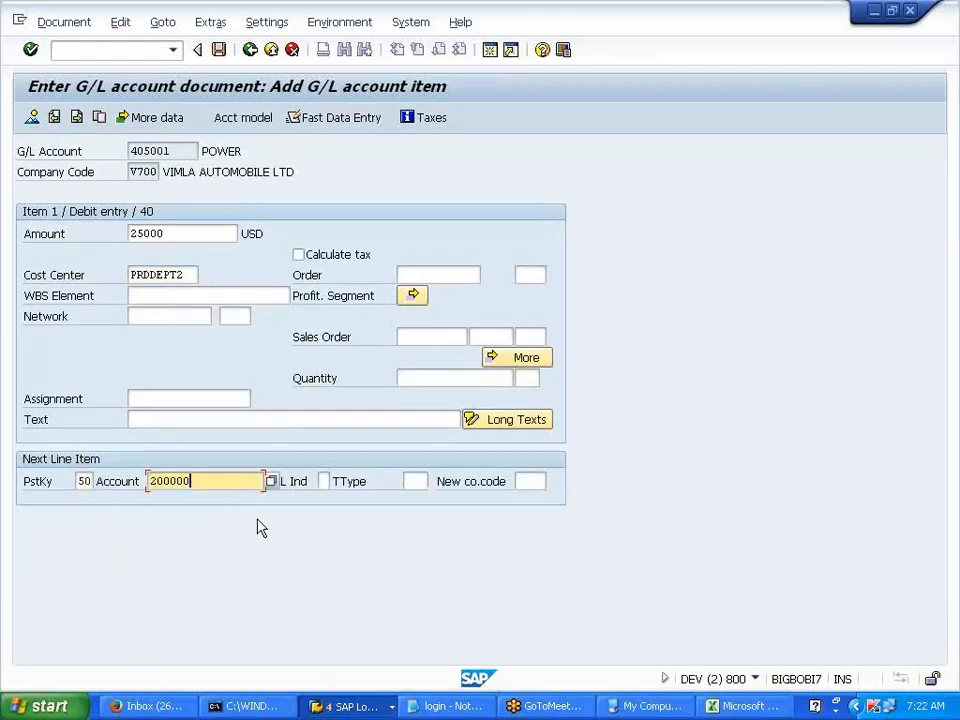
key(Return)
click(165, 233)
click(150, 251)
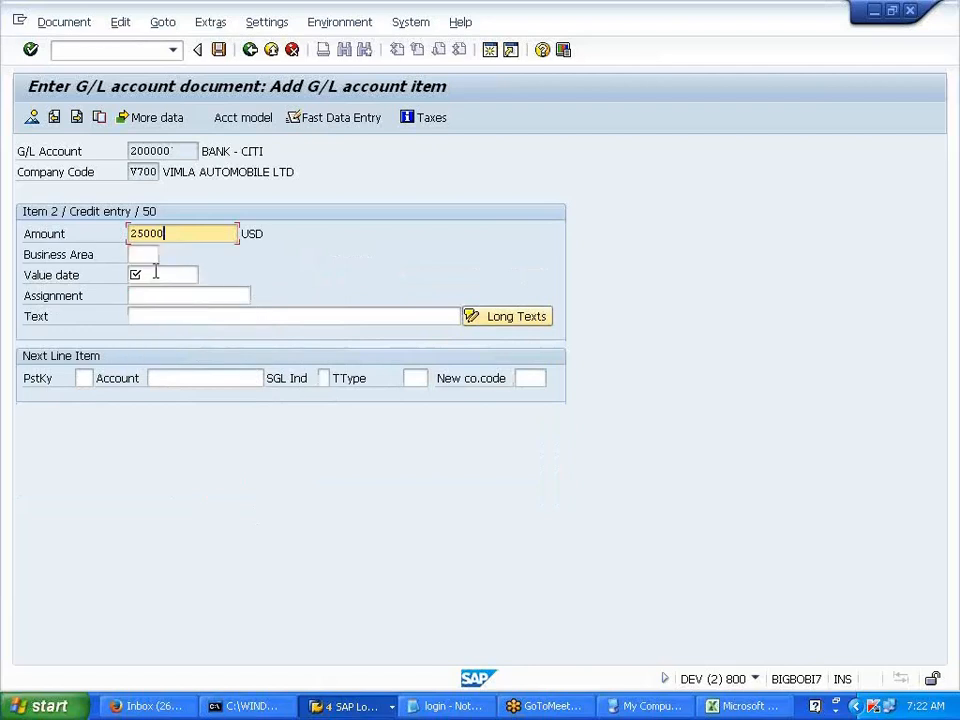
click(155, 274)
click(160, 291)
click(220, 52)
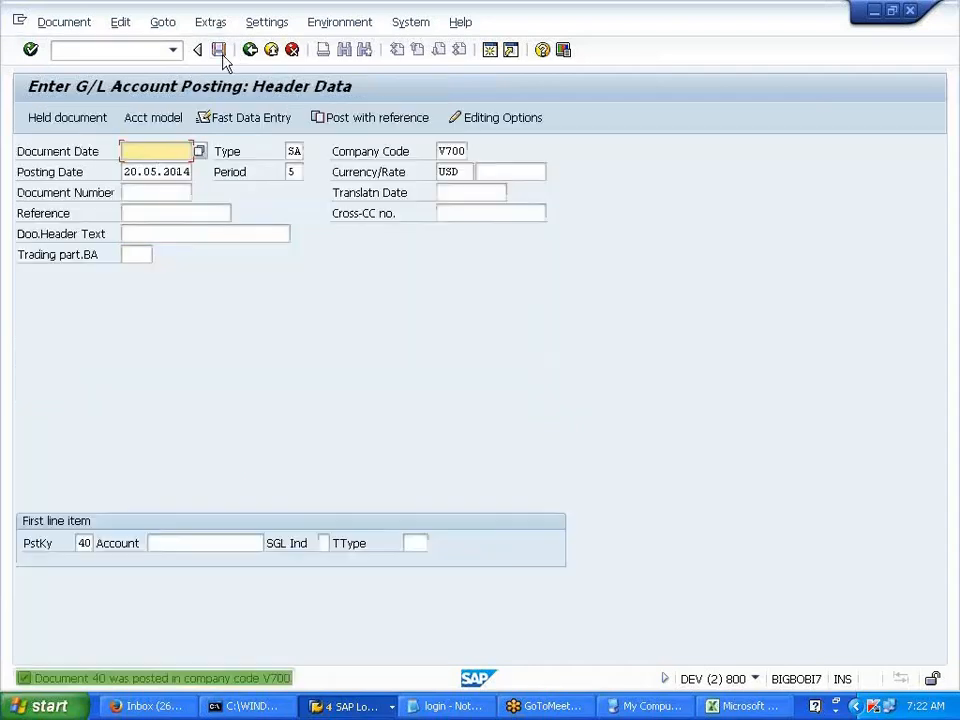
click(66, 22)
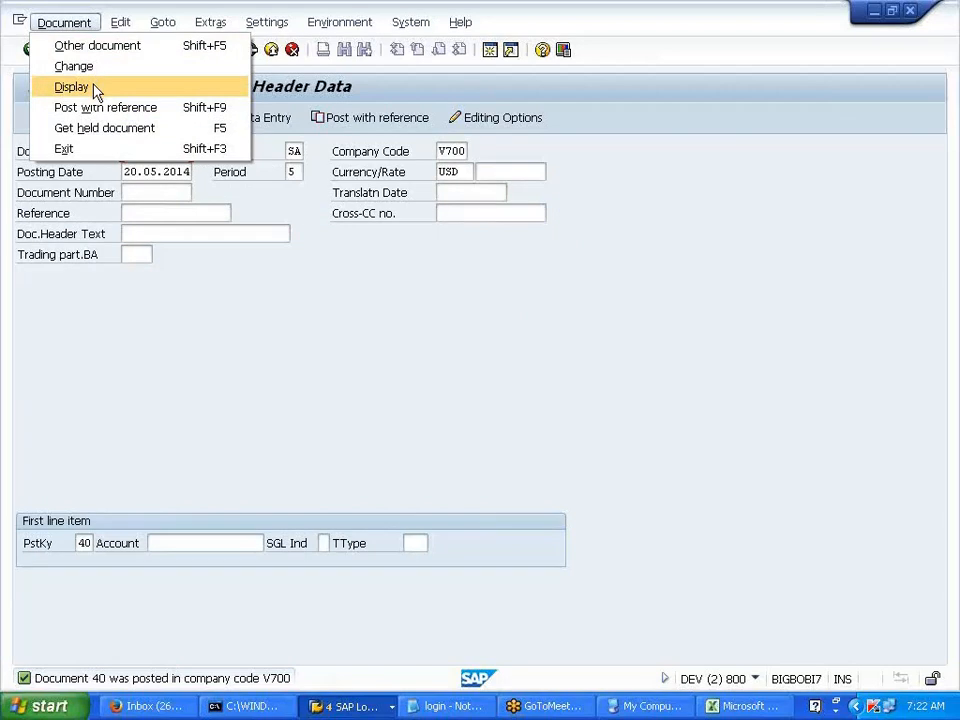
- Display document 40 and open its controlling document showing 405001 POWER, PRDDEPT2, 25.000,00
click(92, 86)
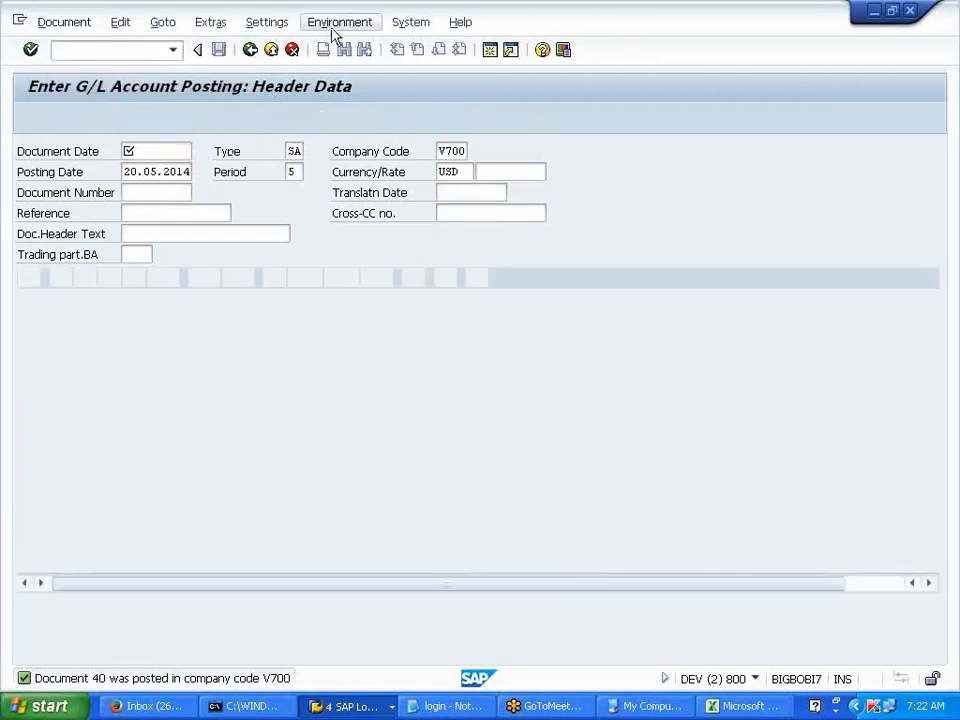
click(333, 28)
mouse_move(381, 111)
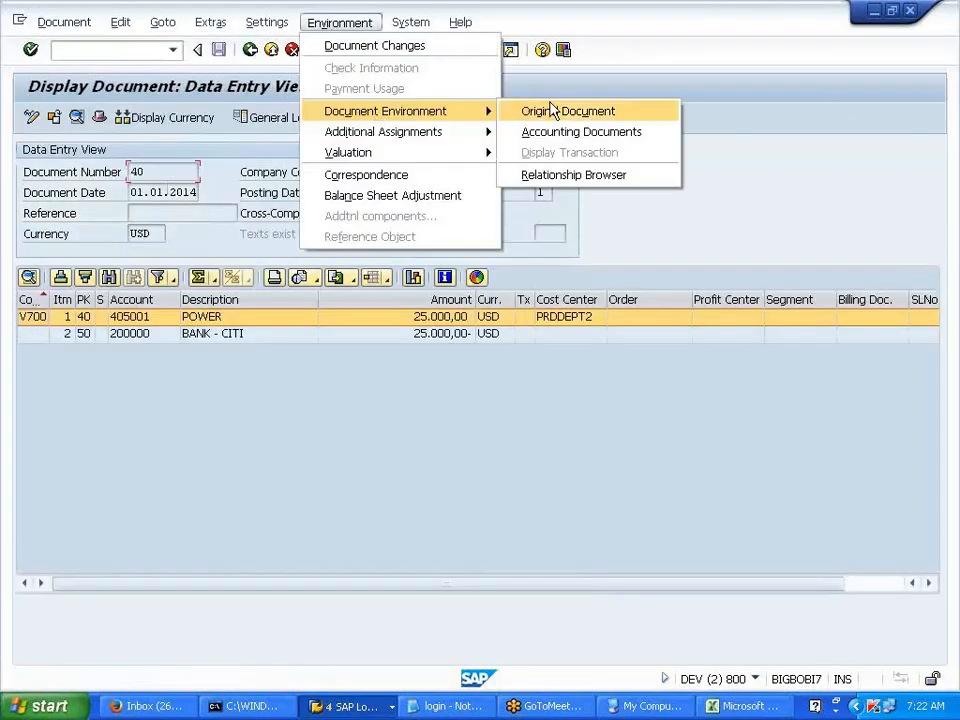
click(562, 133)
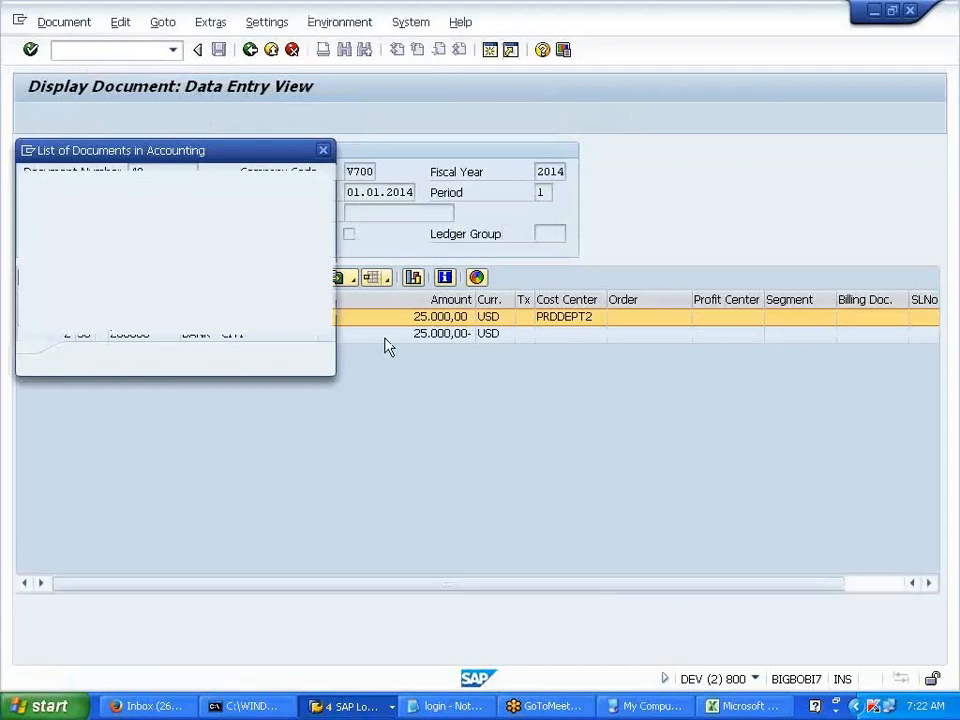
click(170, 253)
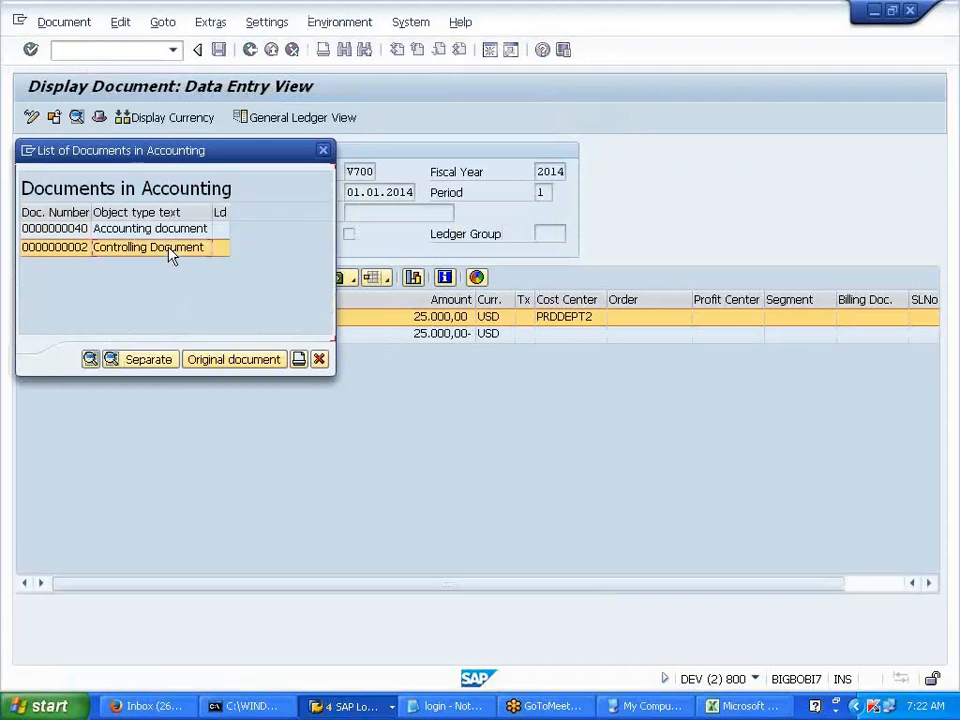
double_click(170, 253)
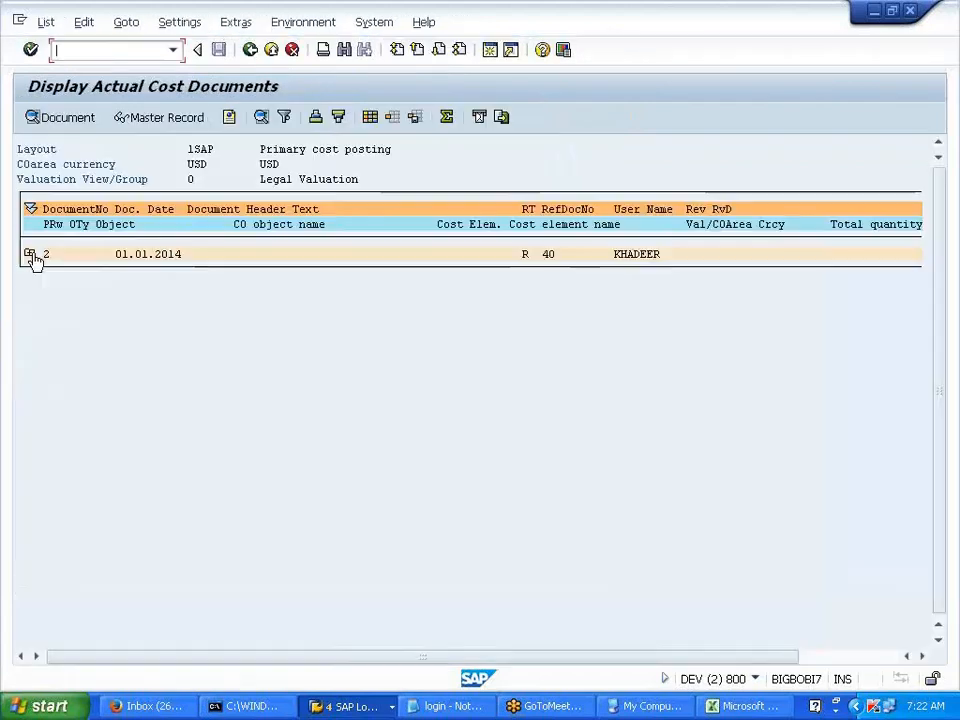
click(30, 254)
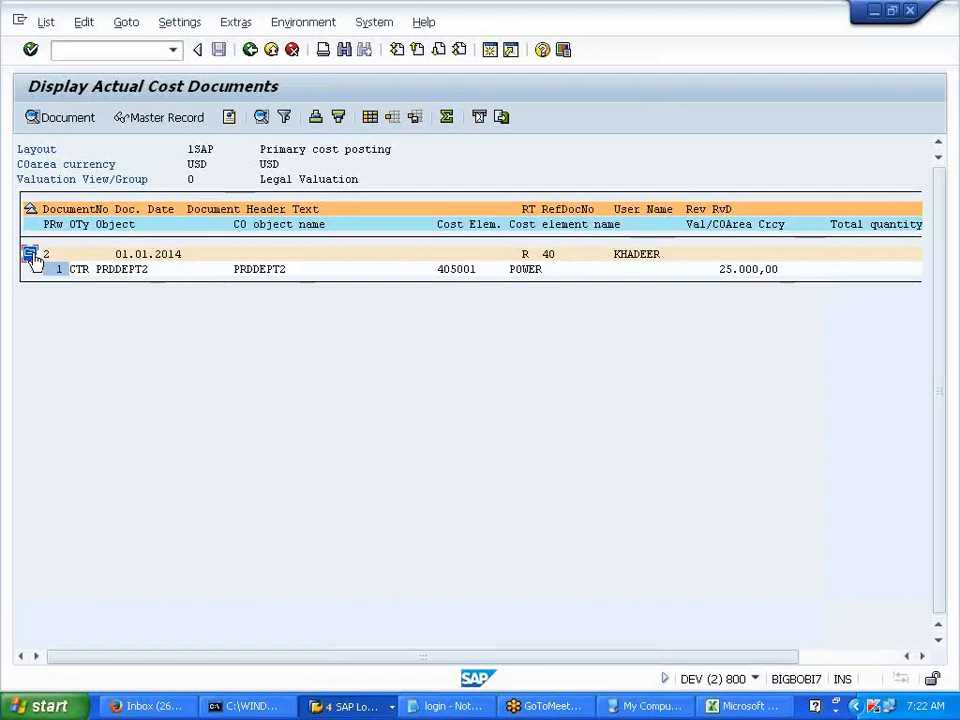
click(30, 254)
click(30, 254)
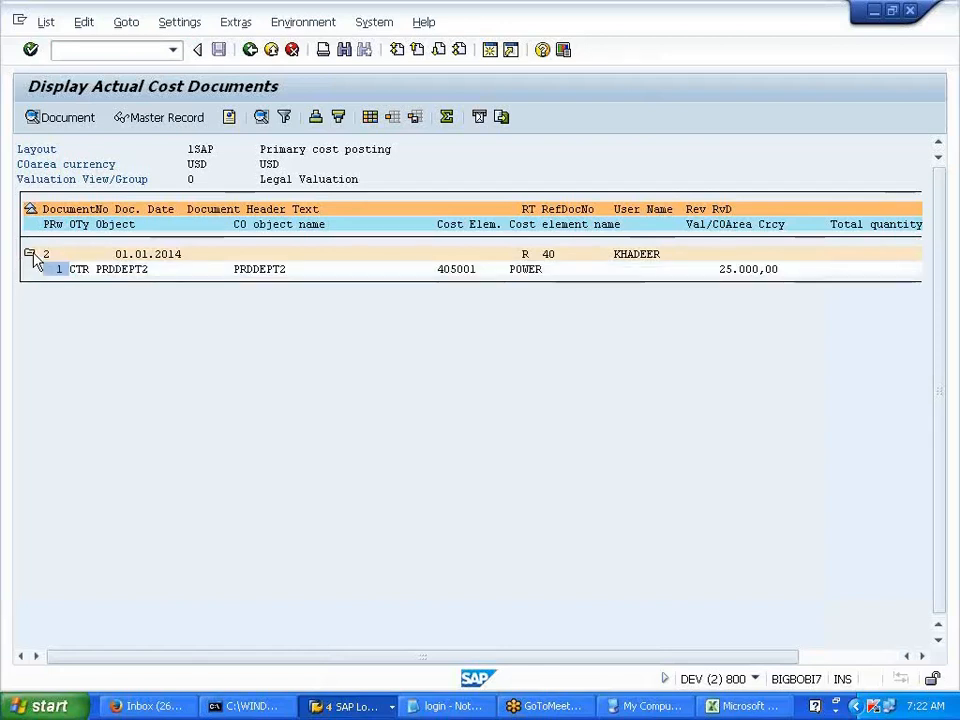
click(30, 254)
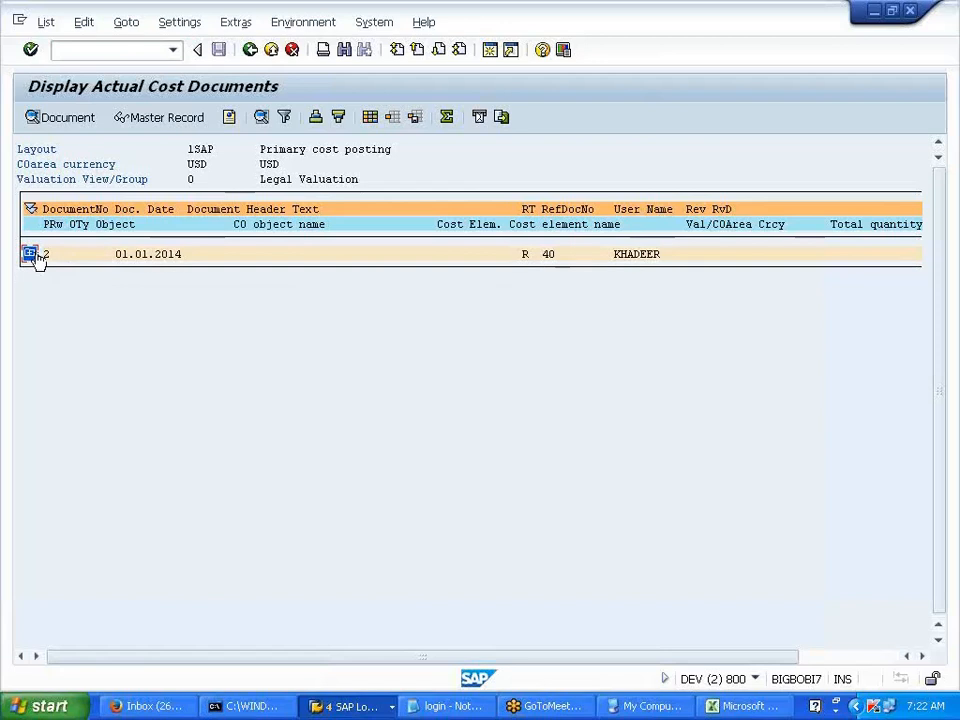
- Close the cost report and document list, review the POWER and BANK - CITI lines, and go back
click(250, 50)
click(261, 322)
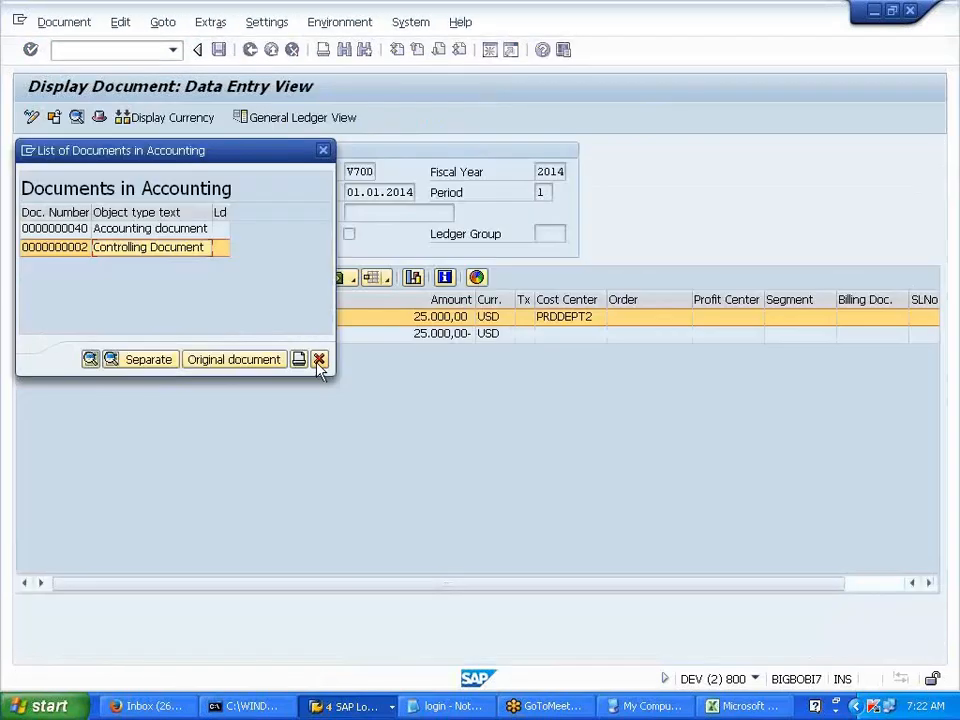
click(319, 360)
click(320, 359)
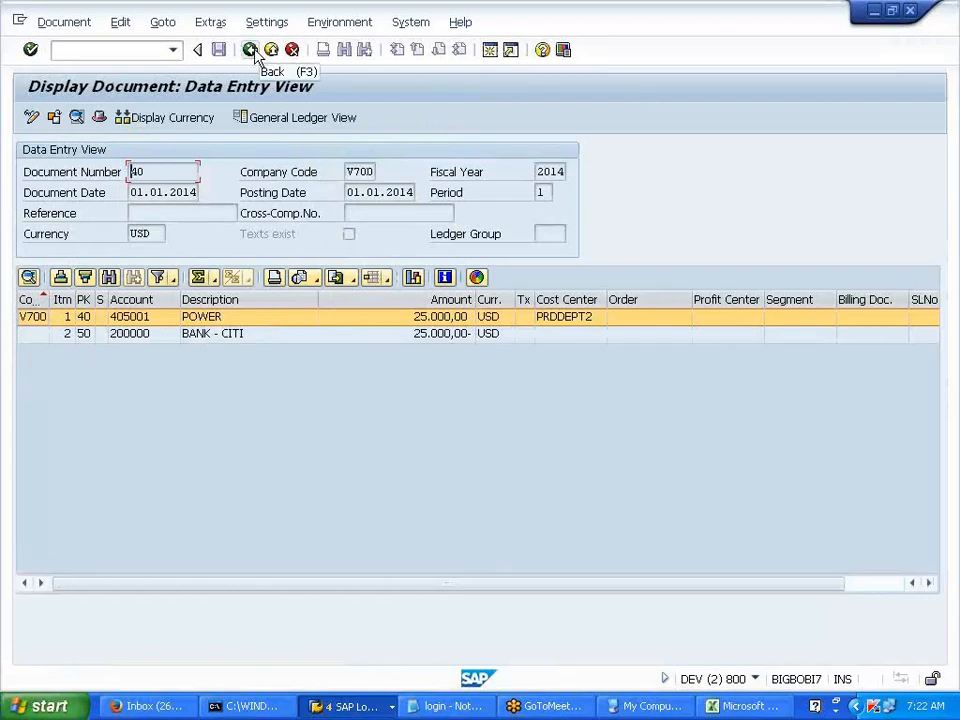
click(319, 24)
mouse_move(386, 110)
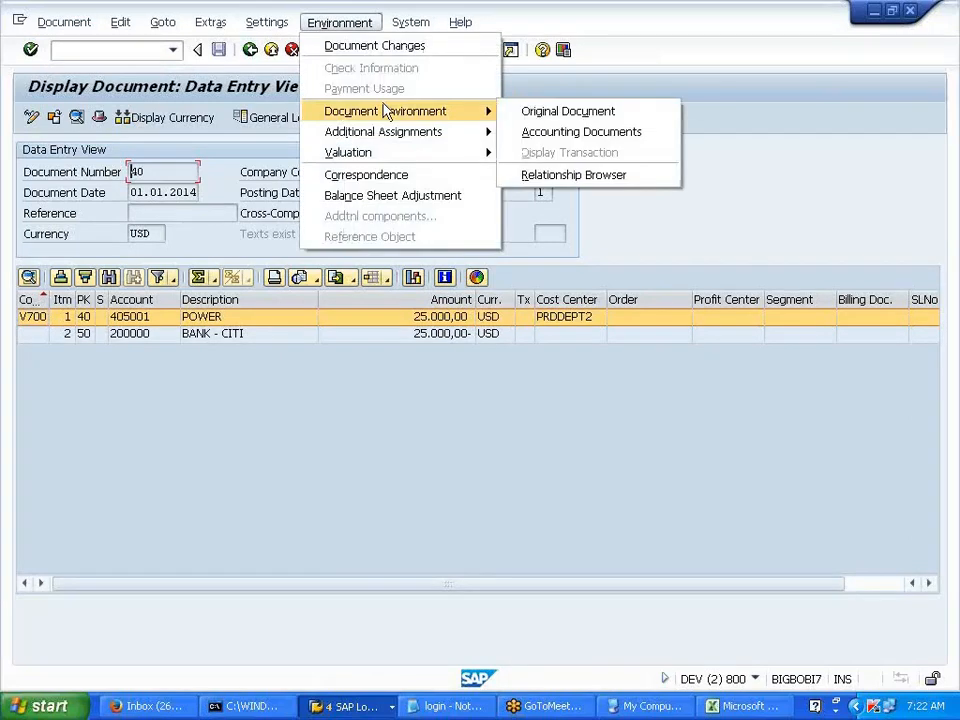
click(400, 370)
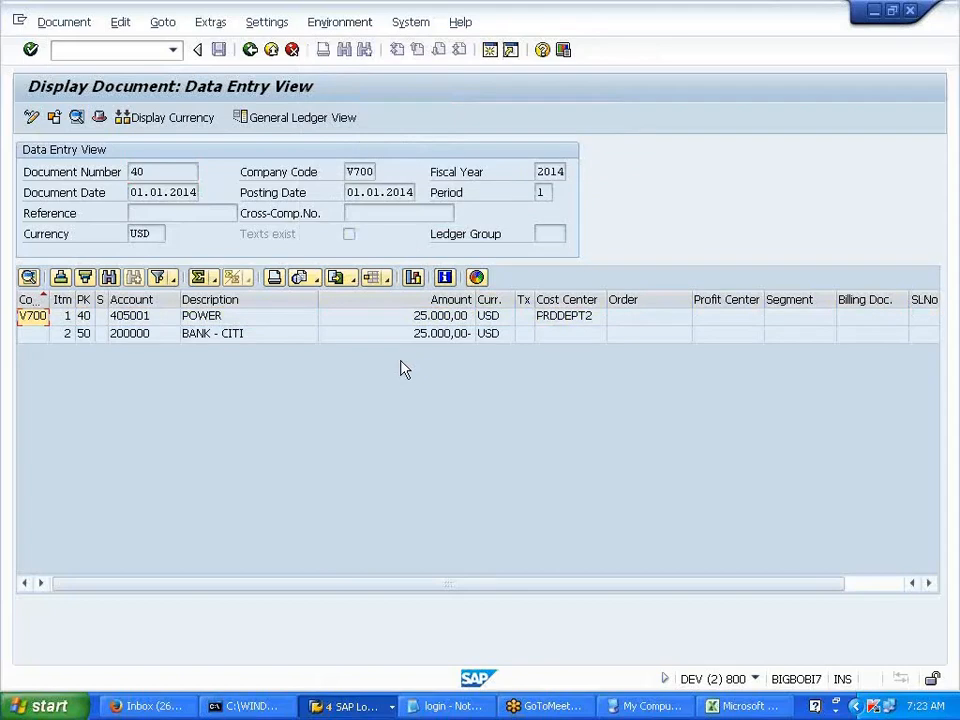
click(259, 319)
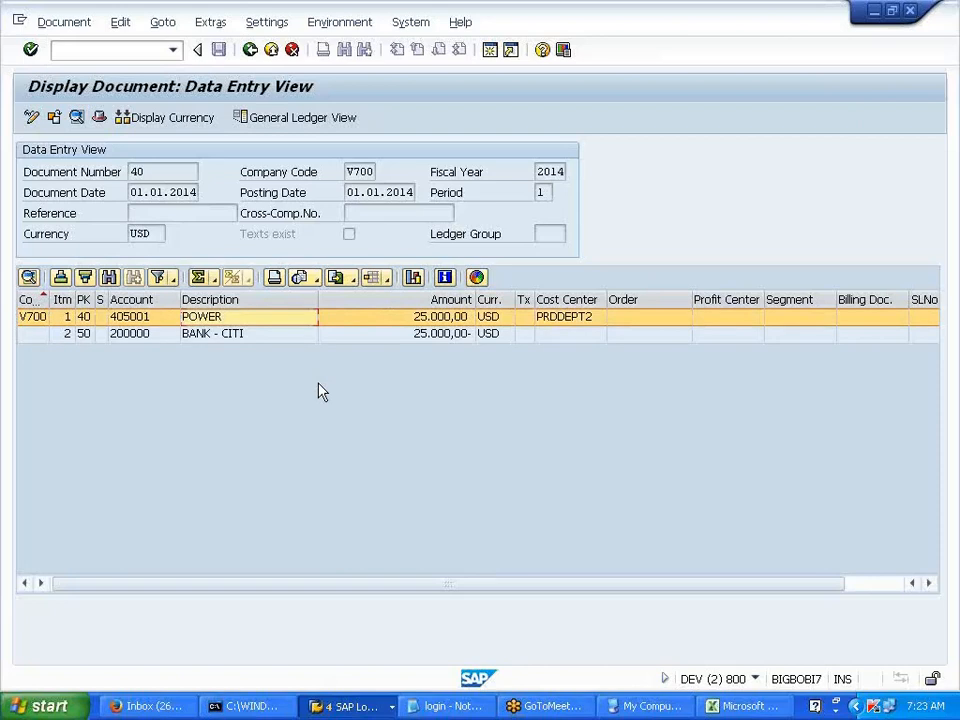
click(286, 336)
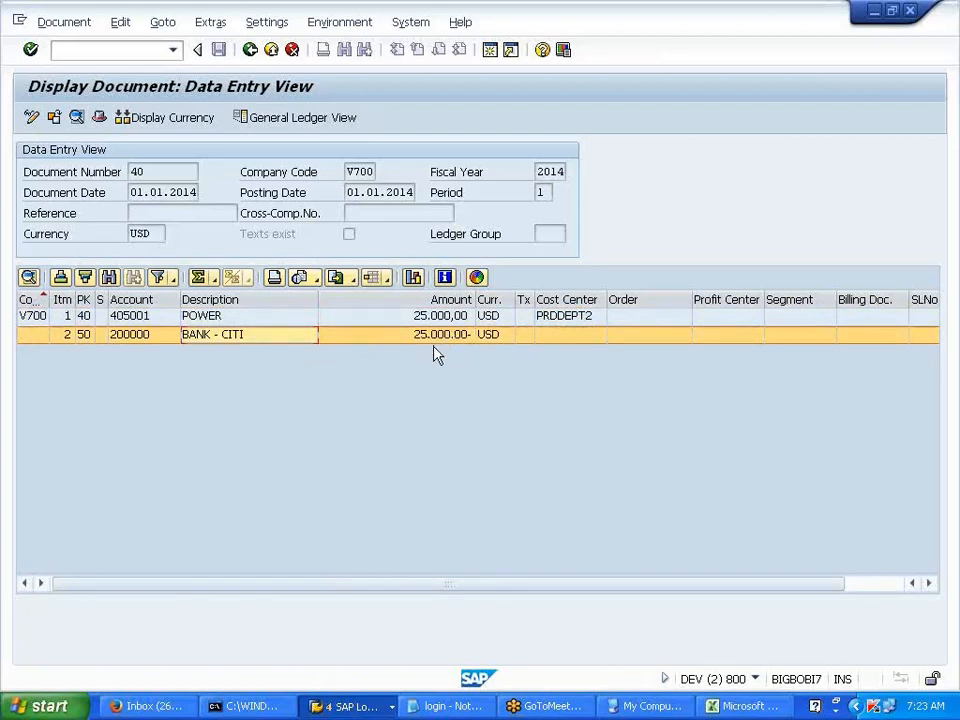
click(422, 316)
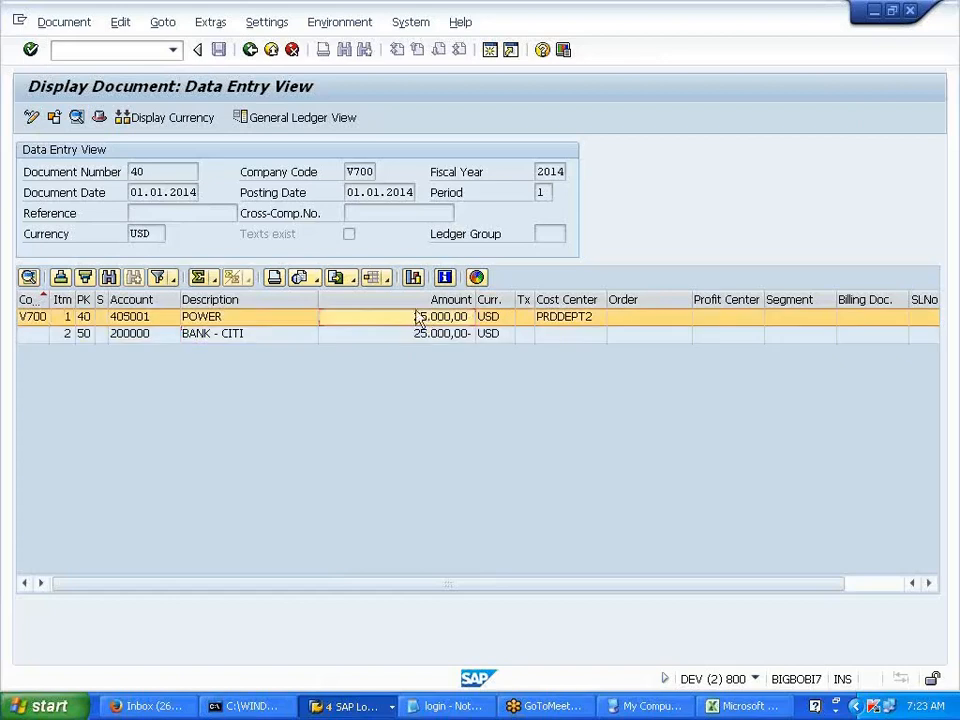
click(250, 49)
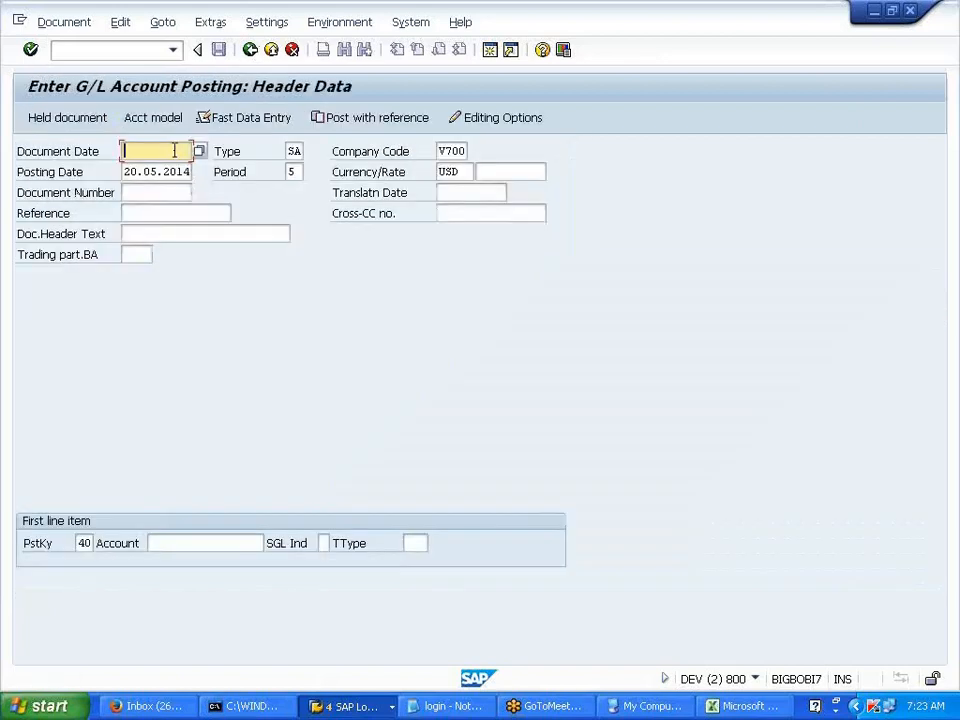
- Set dates 01012014 and debit 50000 to salaries account 406000 with cost center ADMINDEPT1
click(170, 151)
click(170, 172)
click(170, 172)
click(171, 188)
click(208, 545)
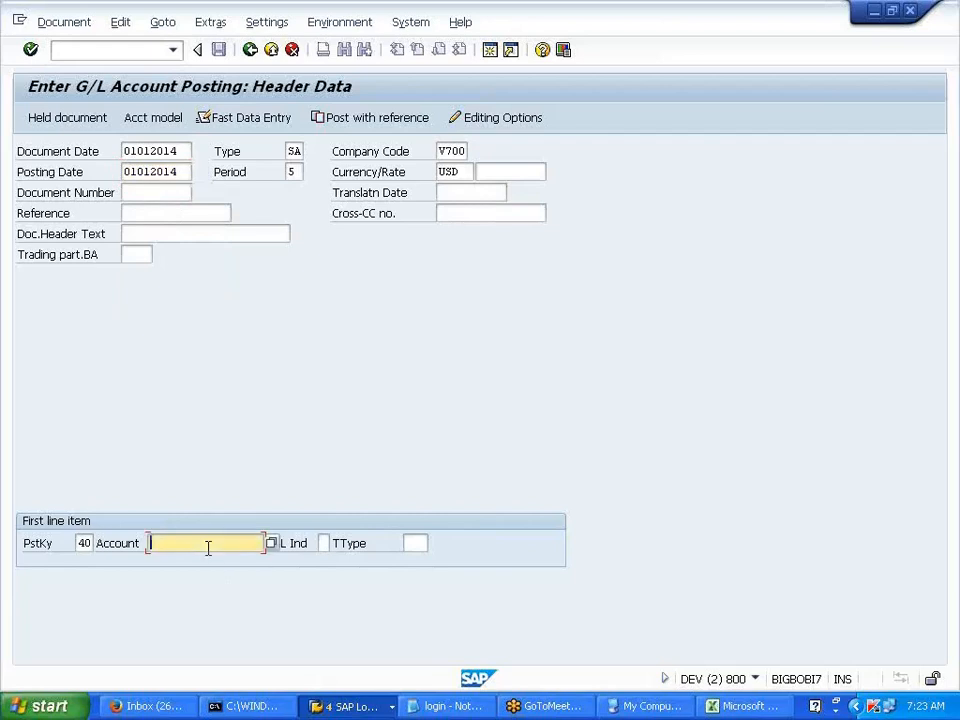
click(272, 545)
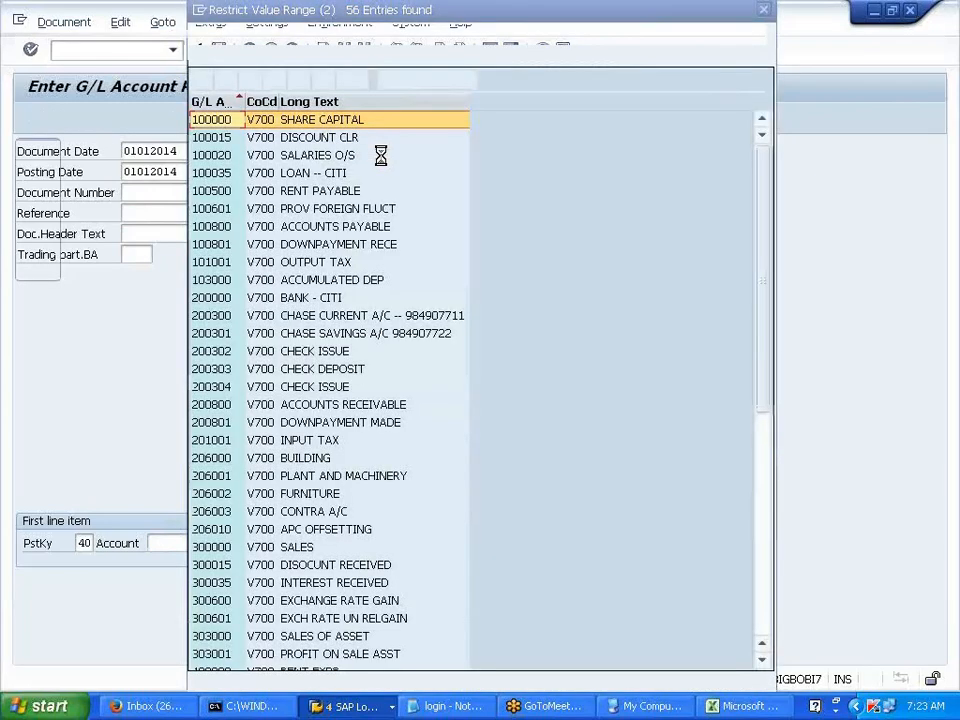
click(763, 10)
text(406000)
key(Return)
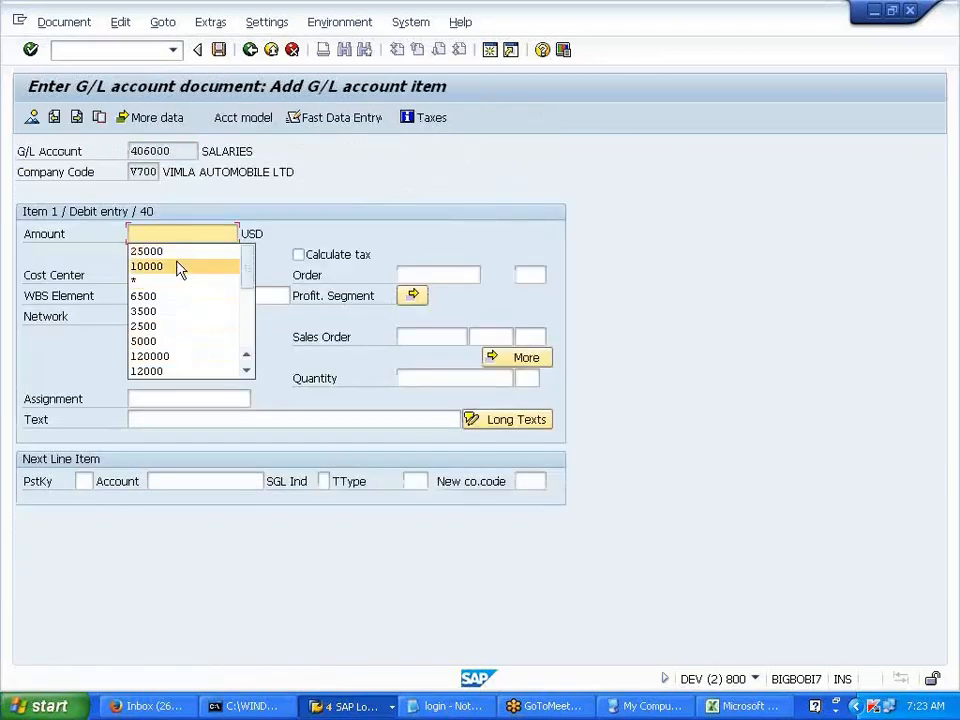
click(164, 230)
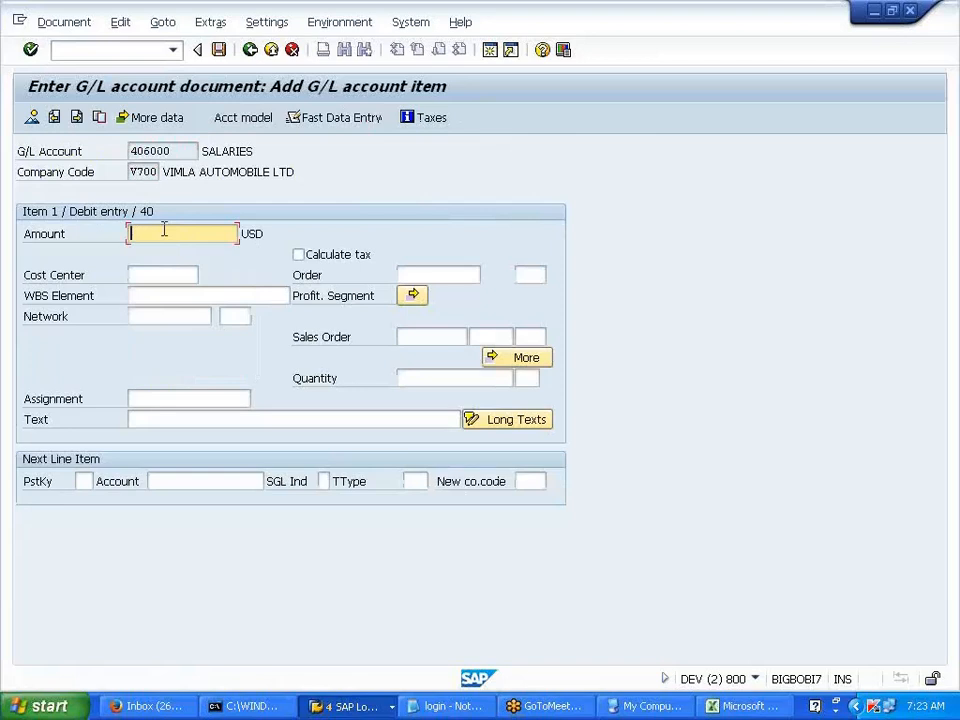
text(50000)
key(Tab)
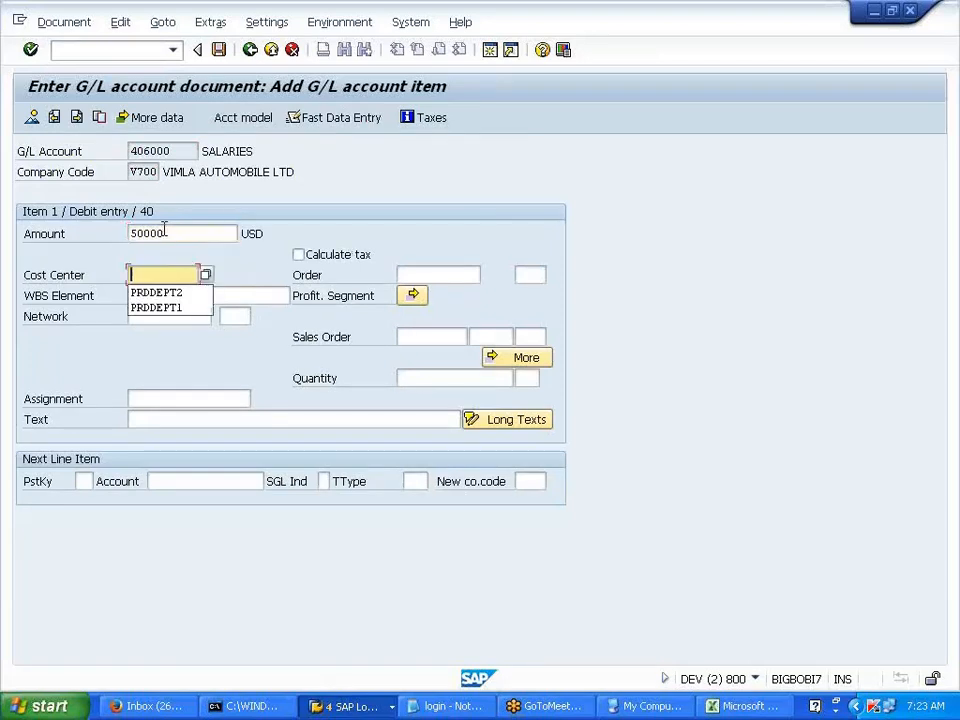
text(ADMINDEPT1)
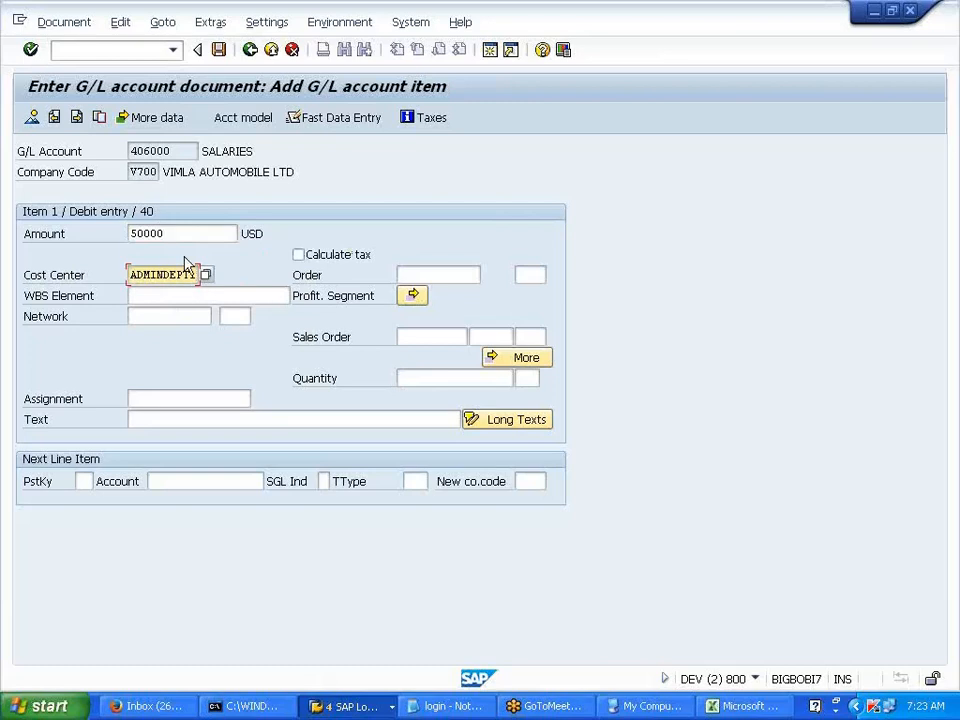
- Start the posting key 50 credit line to account 200000 and correct the cost center to ADMDEPT1
click(83, 481)
click(95, 514)
click(176, 476)
click(175, 514)
key(Return)
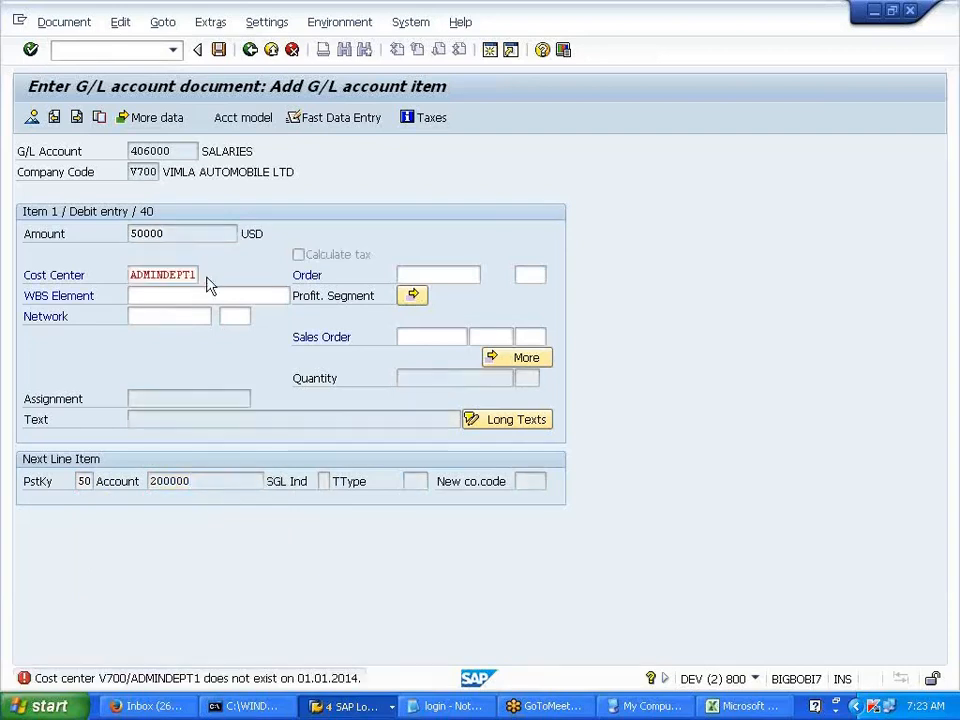
key(F4)
key(Return)
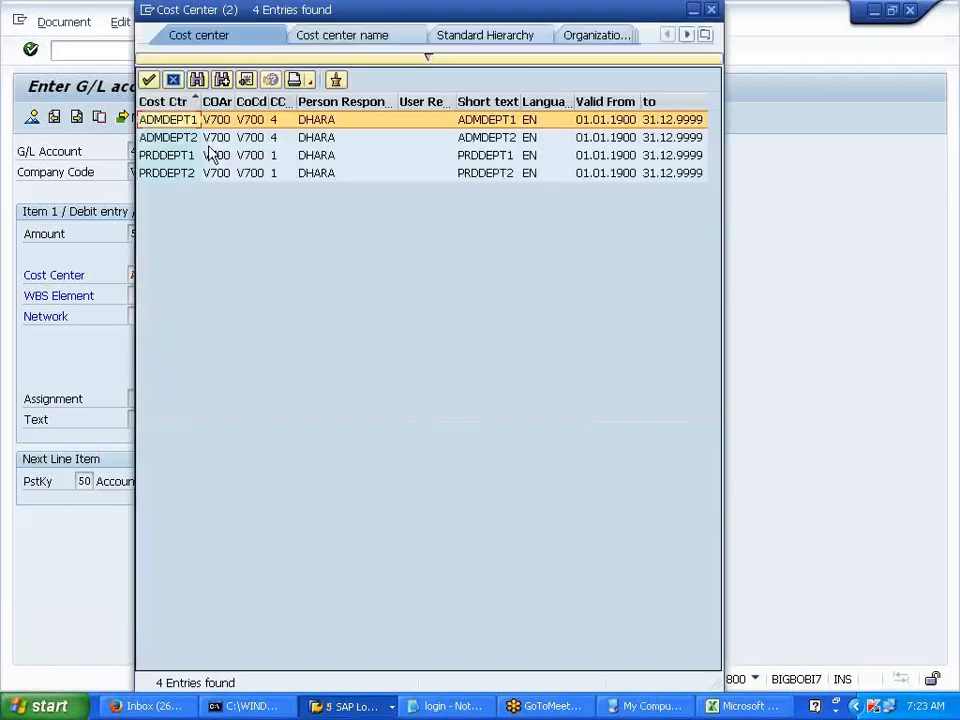
double_click(193, 120)
key(Return)
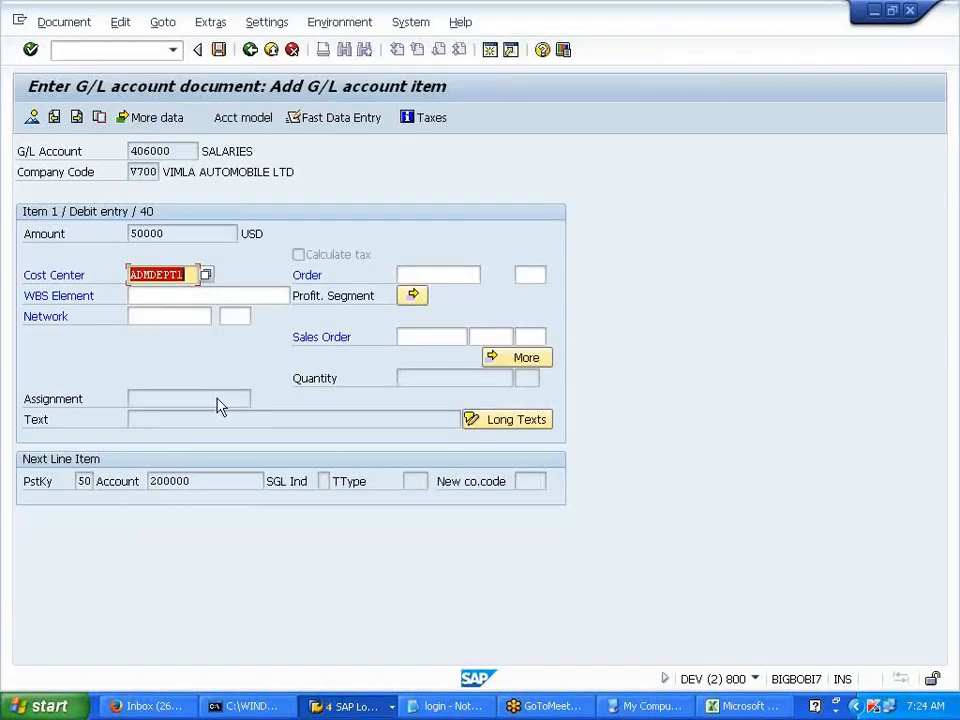
- Complete the 50000 credit with value date 01012014 and post document 41
click(162, 253)
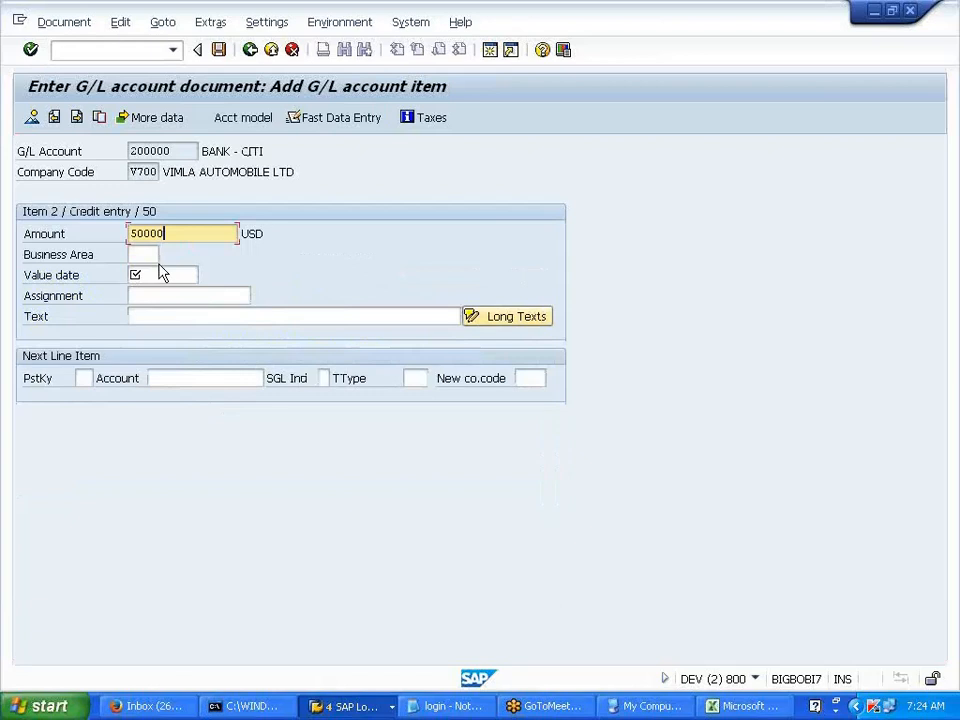
click(154, 276)
click(154, 291)
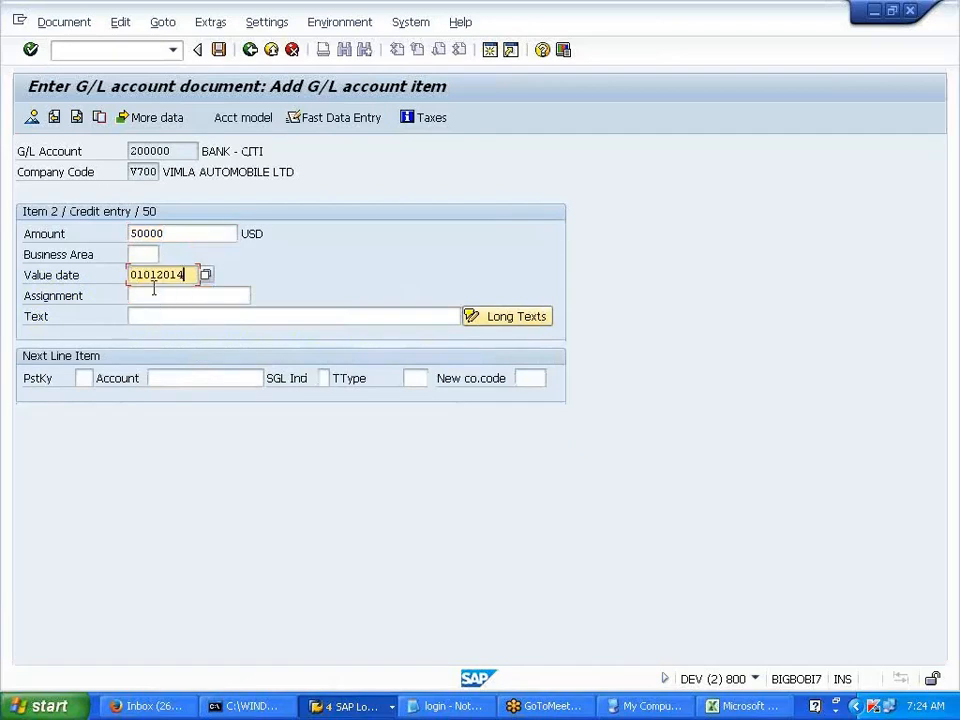
key(Return)
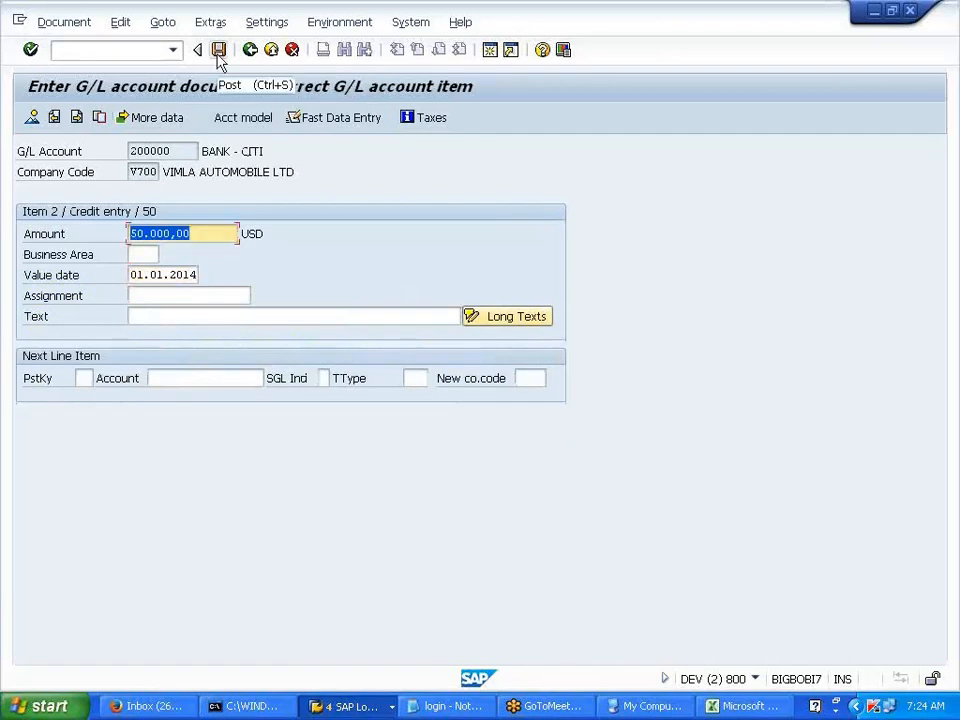
click(219, 52)
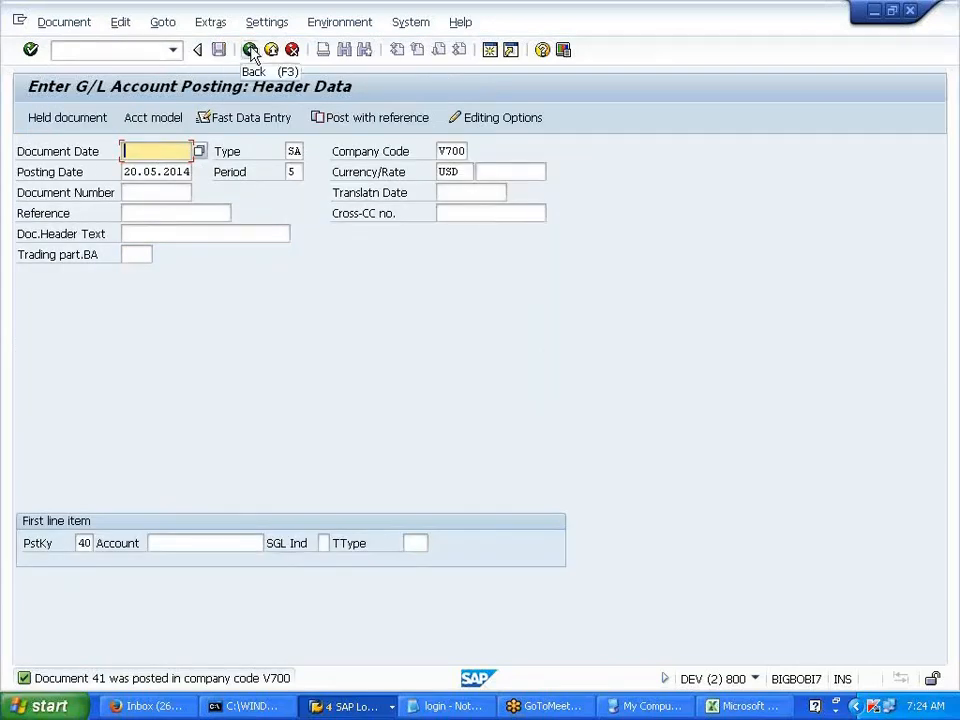
click(251, 52)
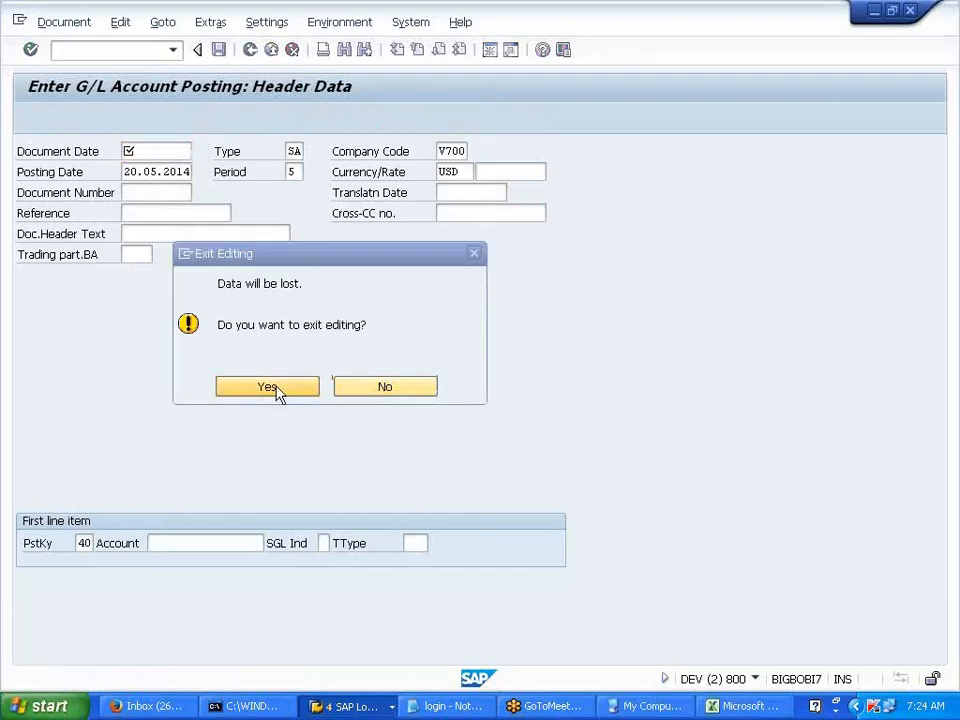
- Exit the posting screen and expand Controlling > Cost Center Accounting > Information System > Plan/Actual Comparisons
click(268, 387)
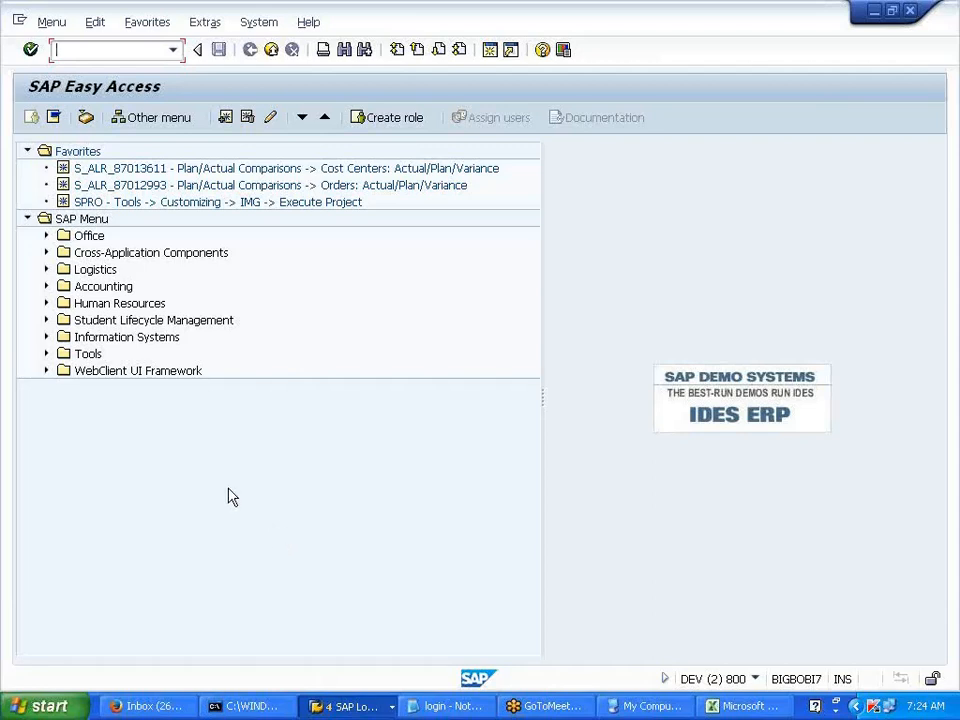
click(42, 283)
click(62, 304)
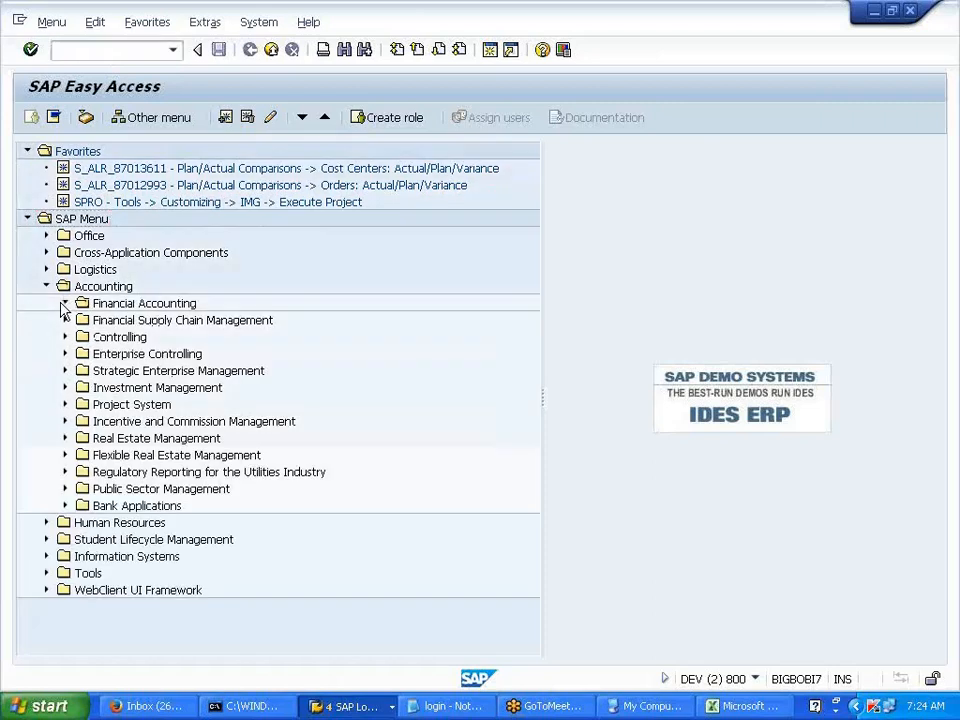
click(62, 304)
click(64, 338)
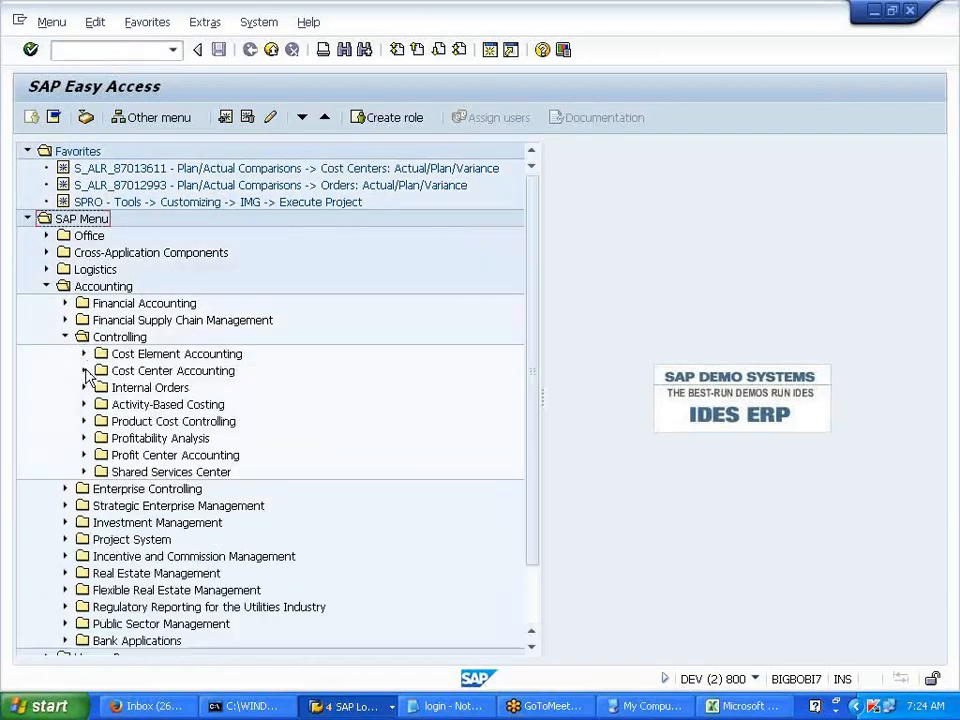
click(85, 371)
click(102, 471)
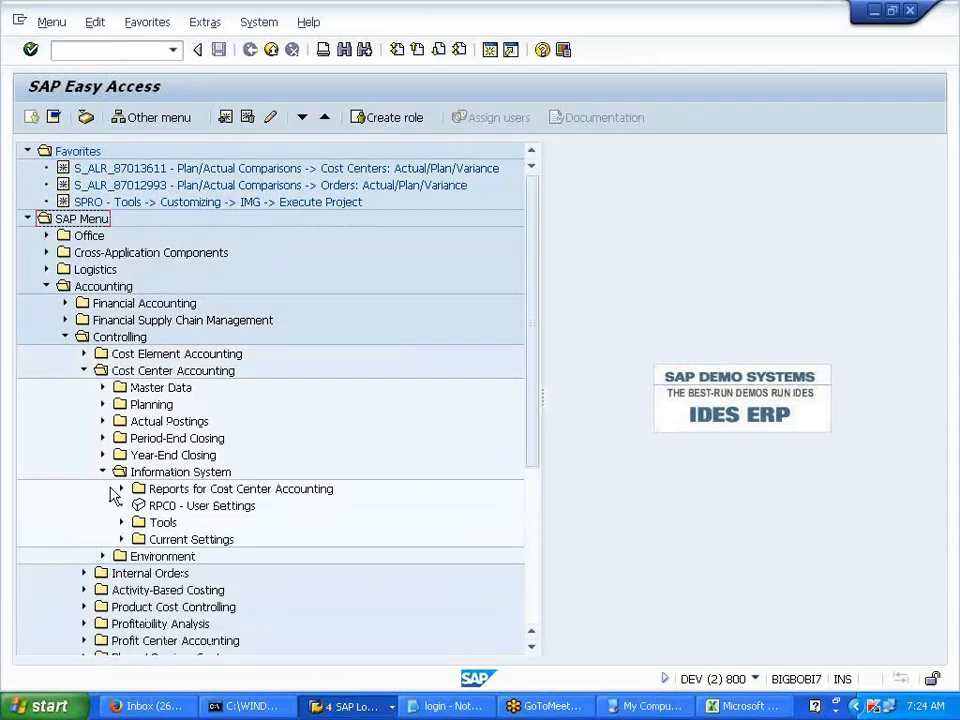
click(121, 489)
click(140, 506)
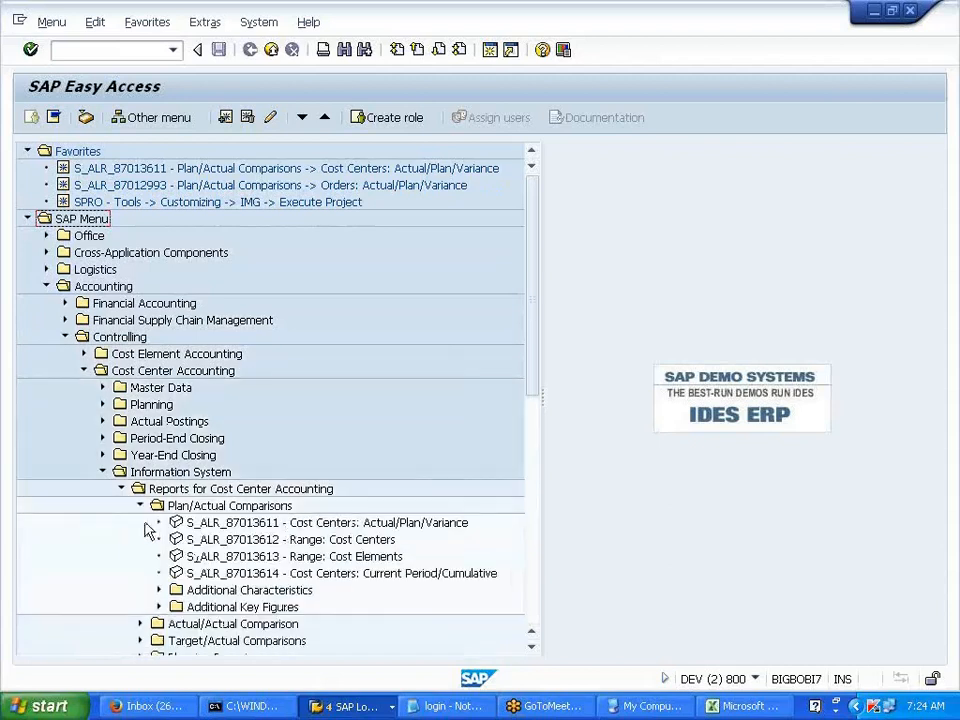
- Launch the S_ALR_87013611 Cost Centers: Actual/Plan/Variance report from Favorites
click(370, 523)
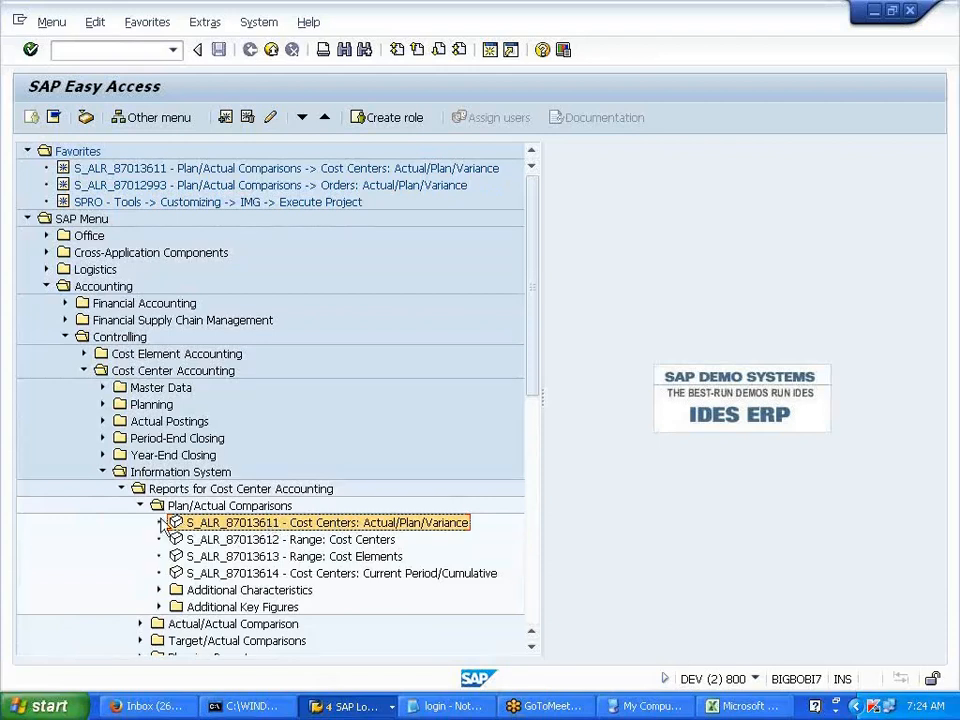
click(218, 169)
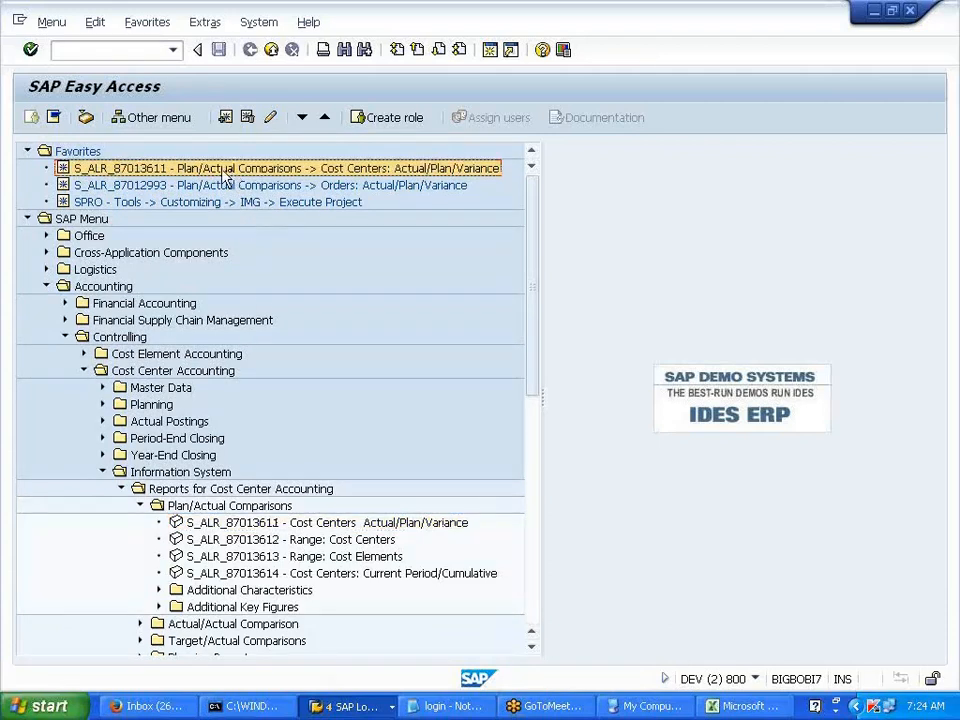
click(258, 527)
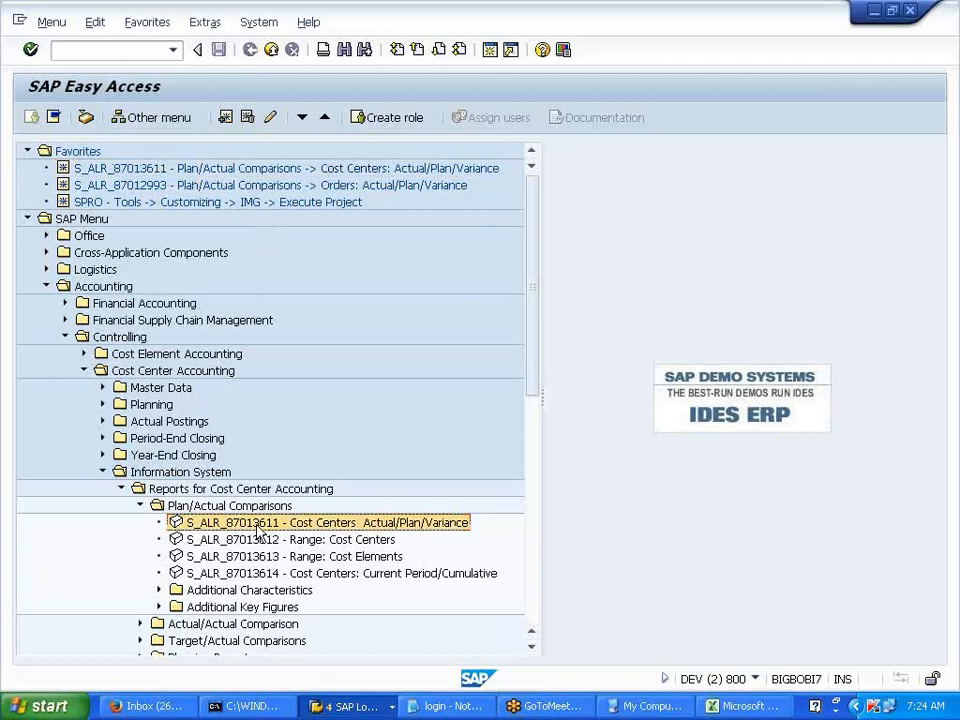
right_click(258, 530)
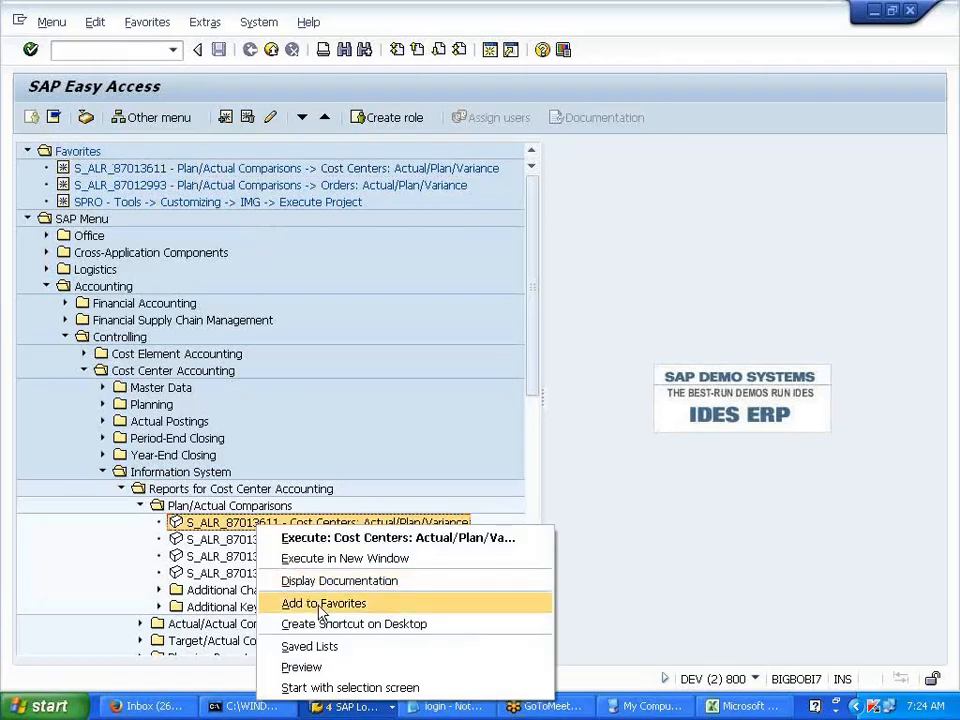
click(370, 357)
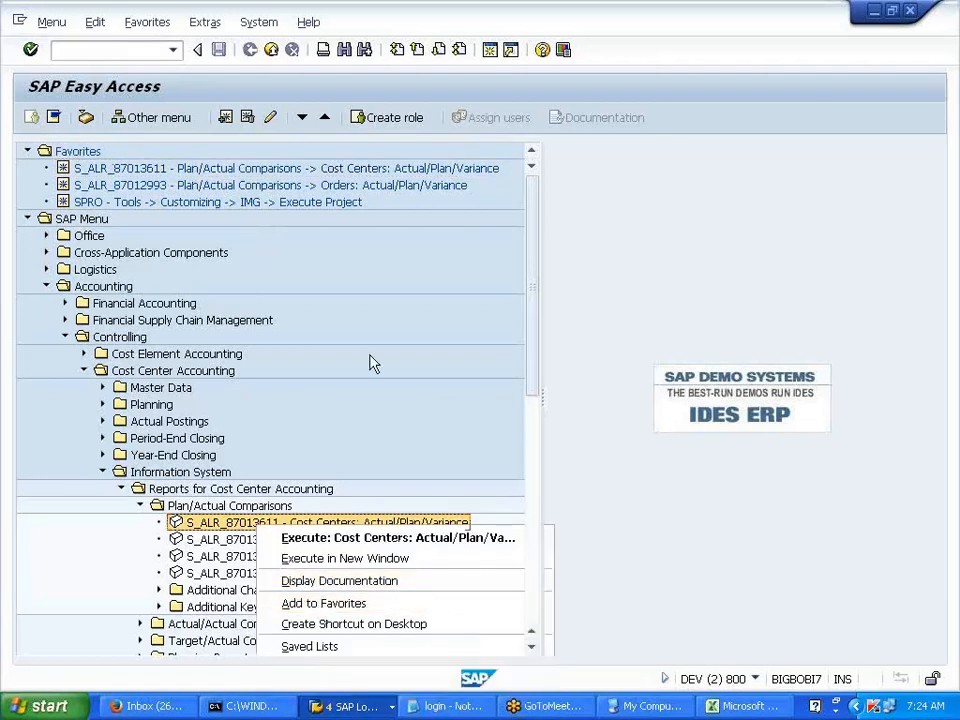
double_click(258, 169)
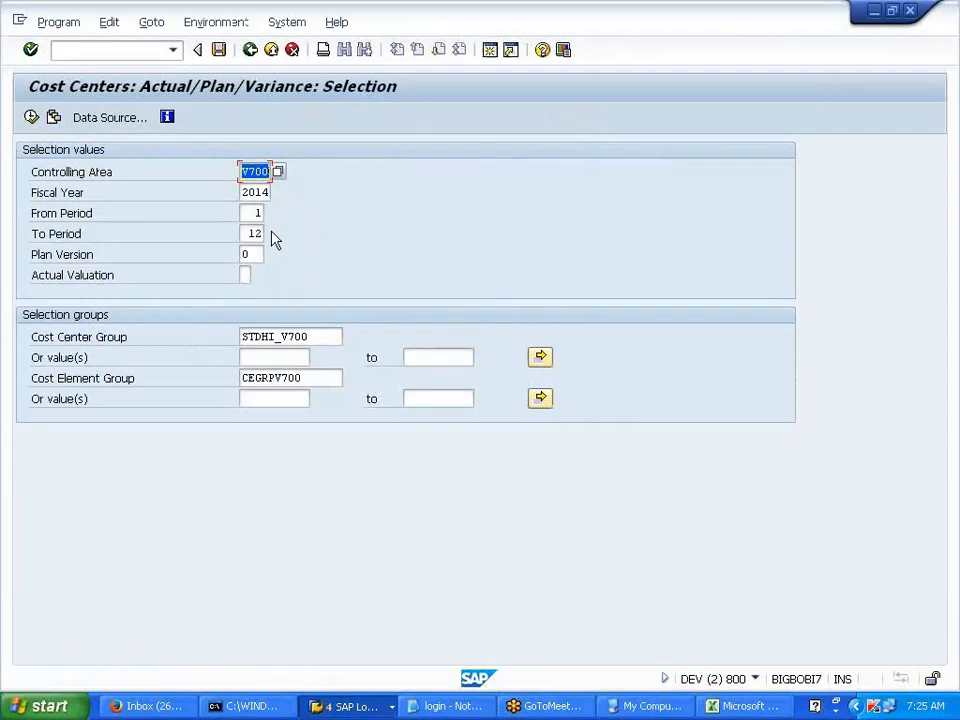
- Clear the default Cost Center Group and Cost Element Group values on the selection screen
key(Tab)
key(Tab)
key(Tab)
key(Tab)
key(Tab)
key(Tab)
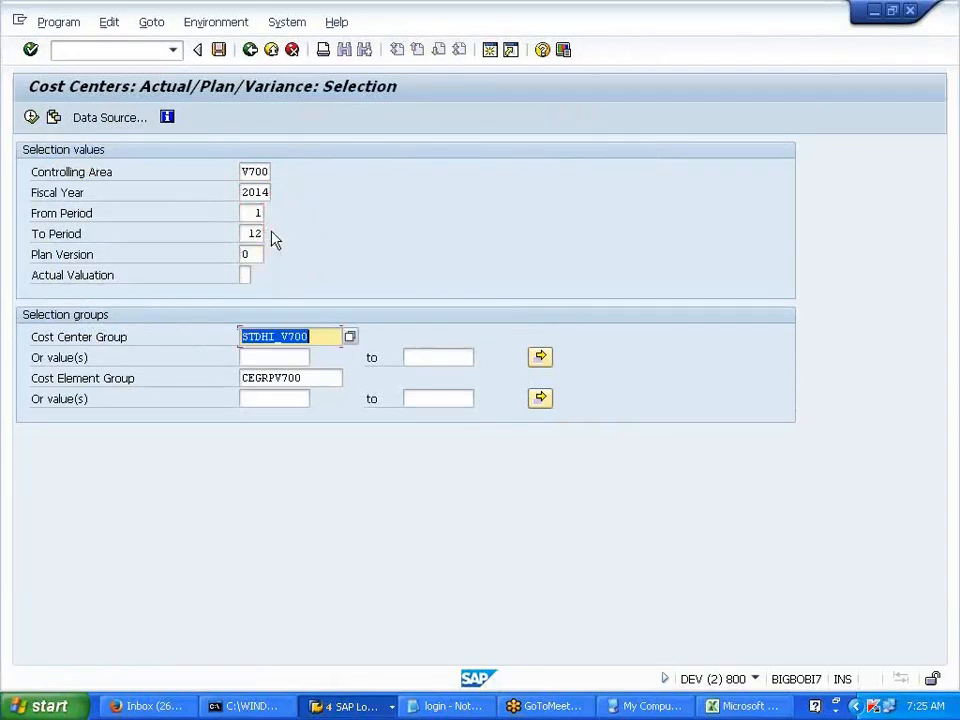
key(Delete)
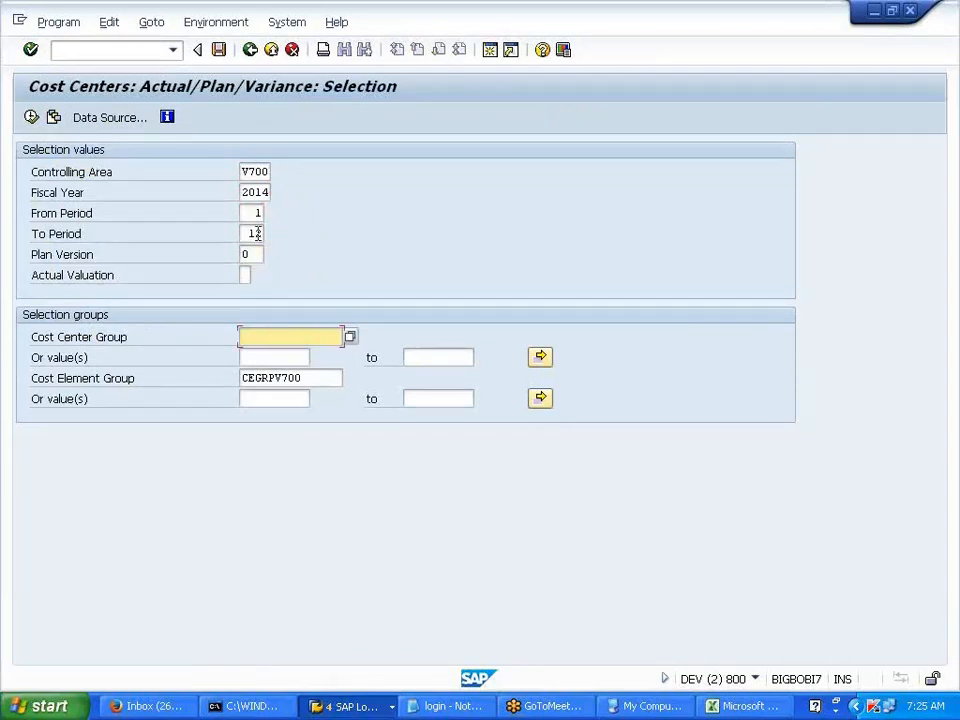
drag(34, 255, 108, 254)
click(135, 254)
click(250, 254)
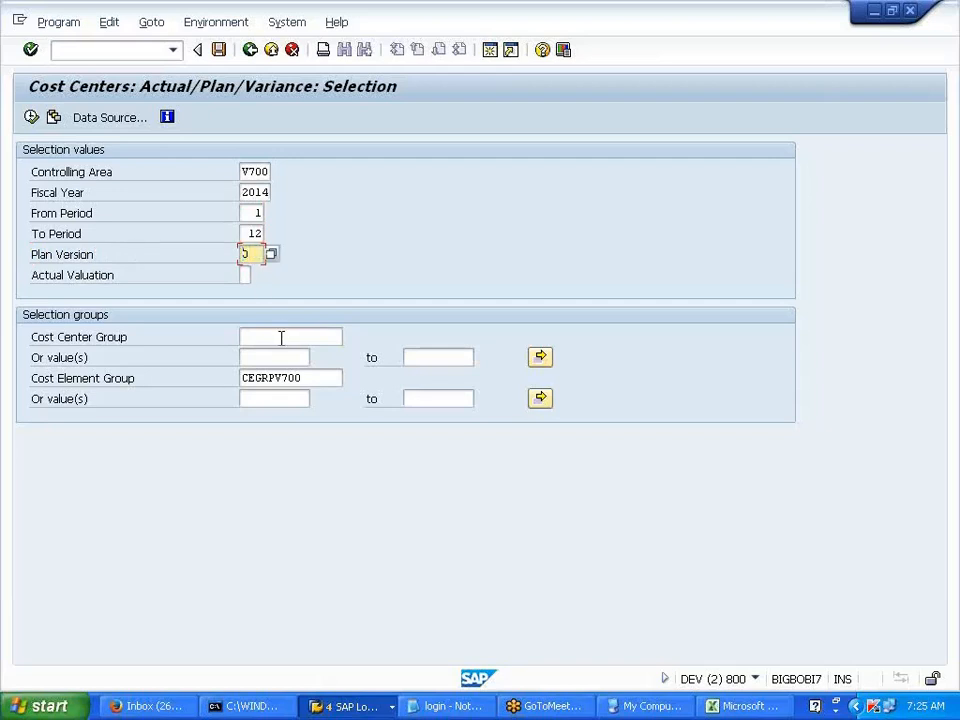
click(316, 378)
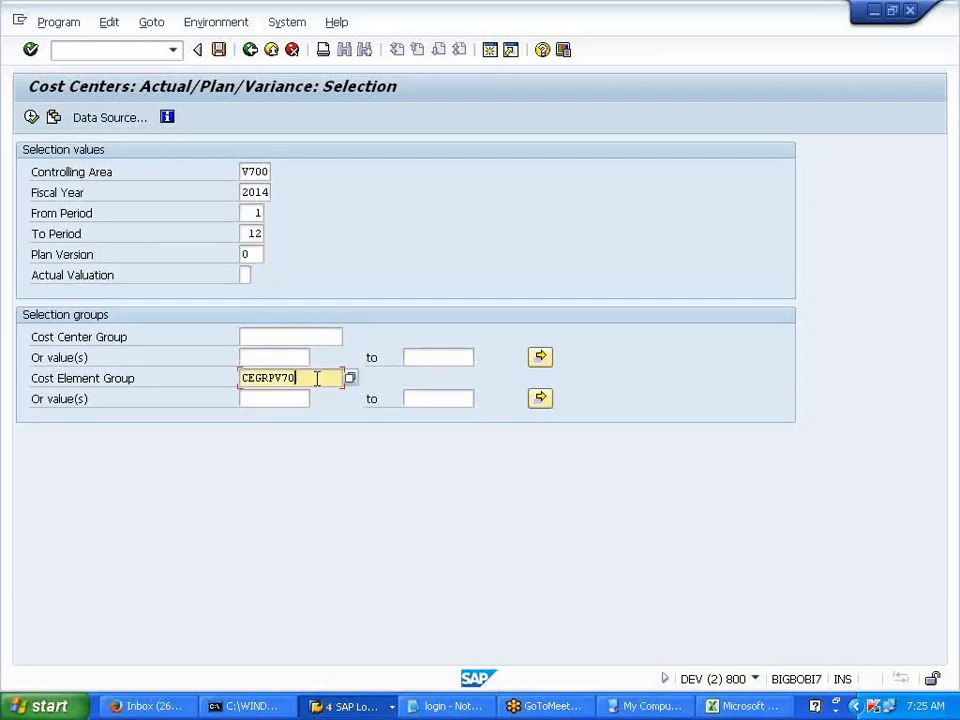
key(BackSpace)
key(BackSpace)
key(BackSpace)
key(BackSpace)
key(BackSpace)
key(BackSpace)
key(BackSpace)
key(BackSpace)
click(288, 358)
drag(40, 339, 129, 339)
click(129, 339)
click(270, 340)
drag(35, 358, 112, 363)
click(112, 363)
- Enter cost center PRDDEPT1 for V700, 2014 periods 1–12, and execute the report
click(247, 357)
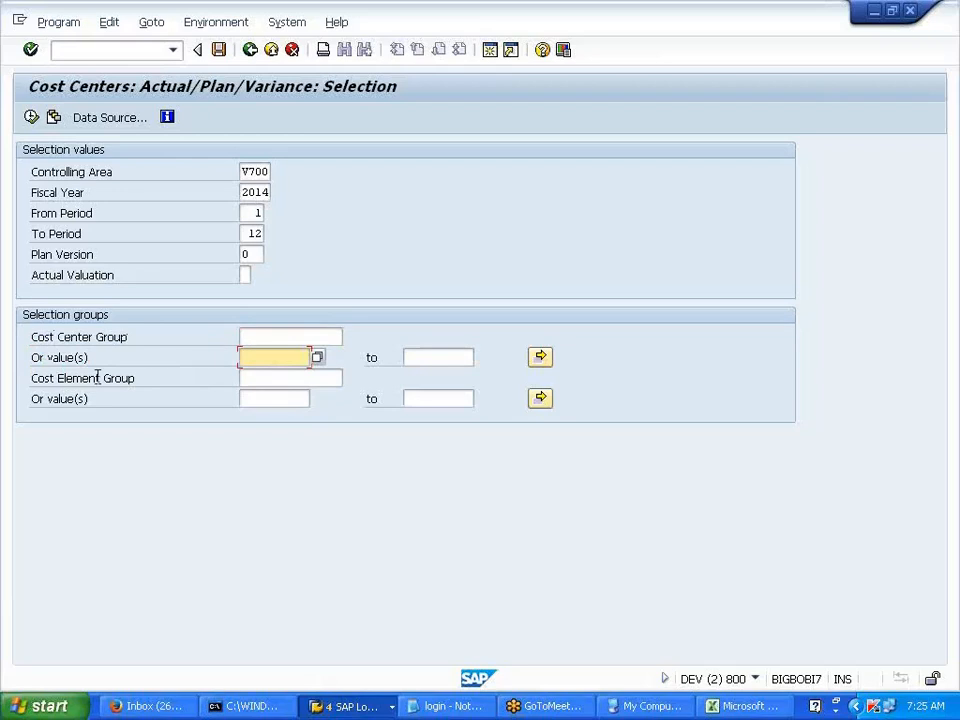
drag(55, 378, 146, 378)
click(152, 377)
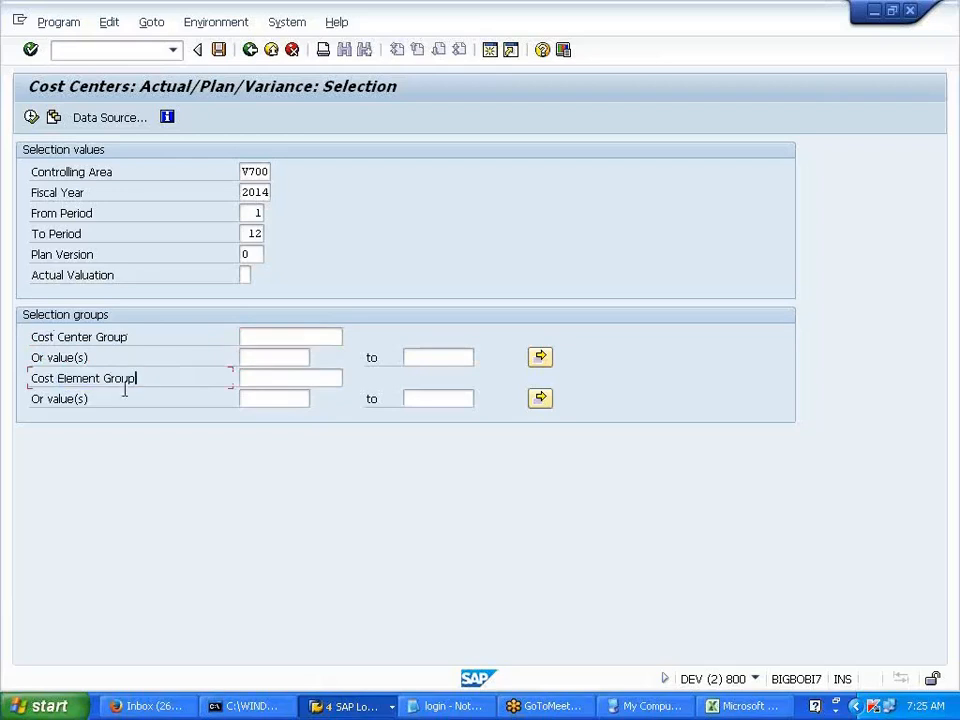
click(61, 398)
click(276, 400)
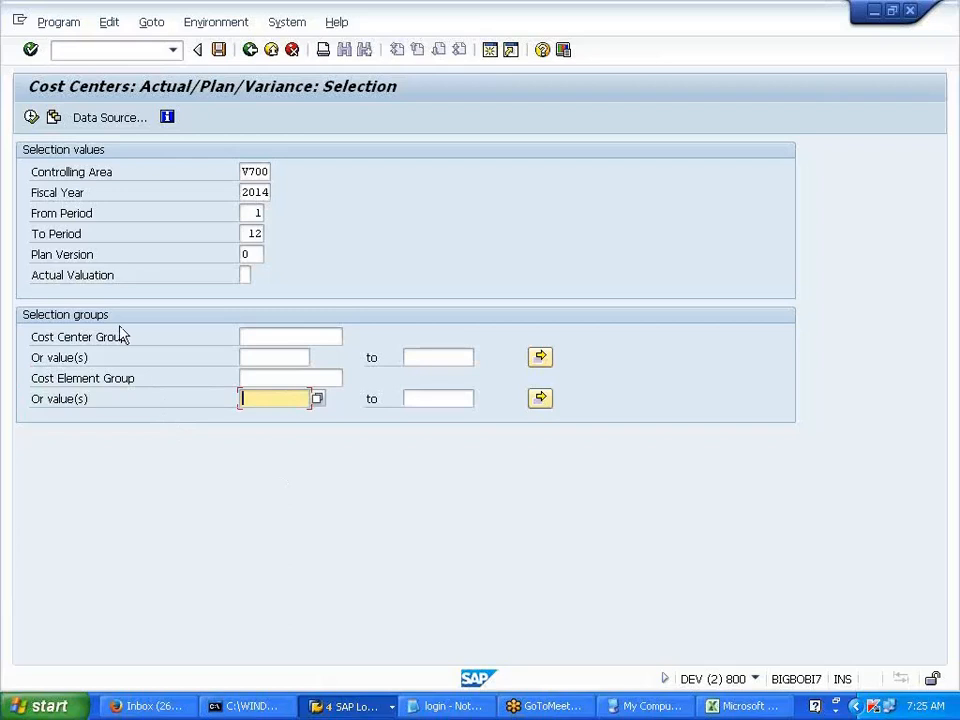
click(248, 358)
text(PRDDEPT1)
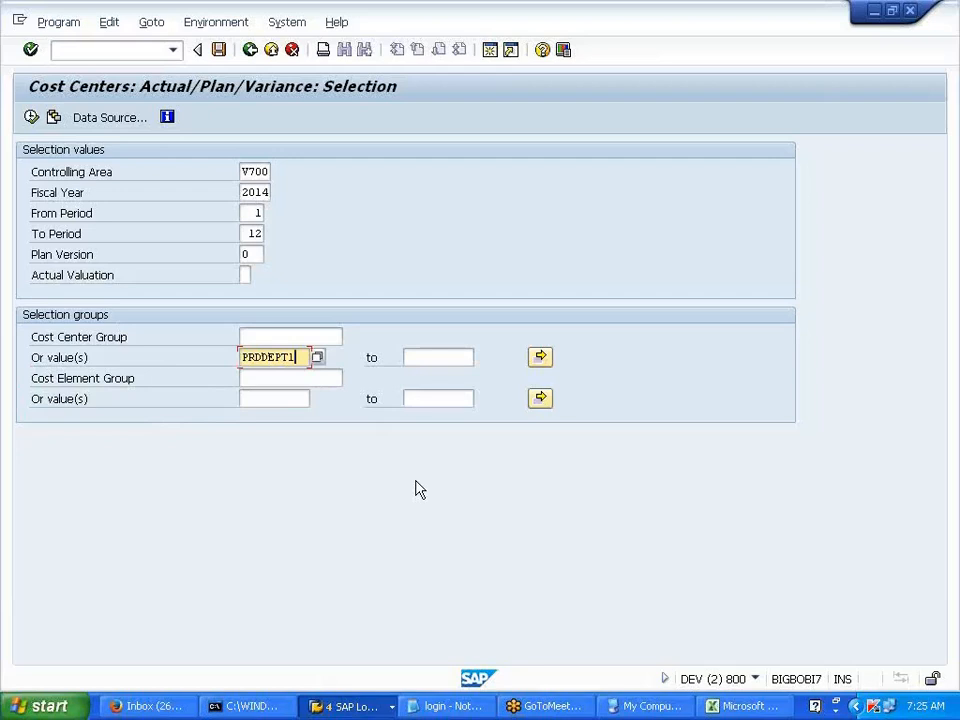
click(32, 118)
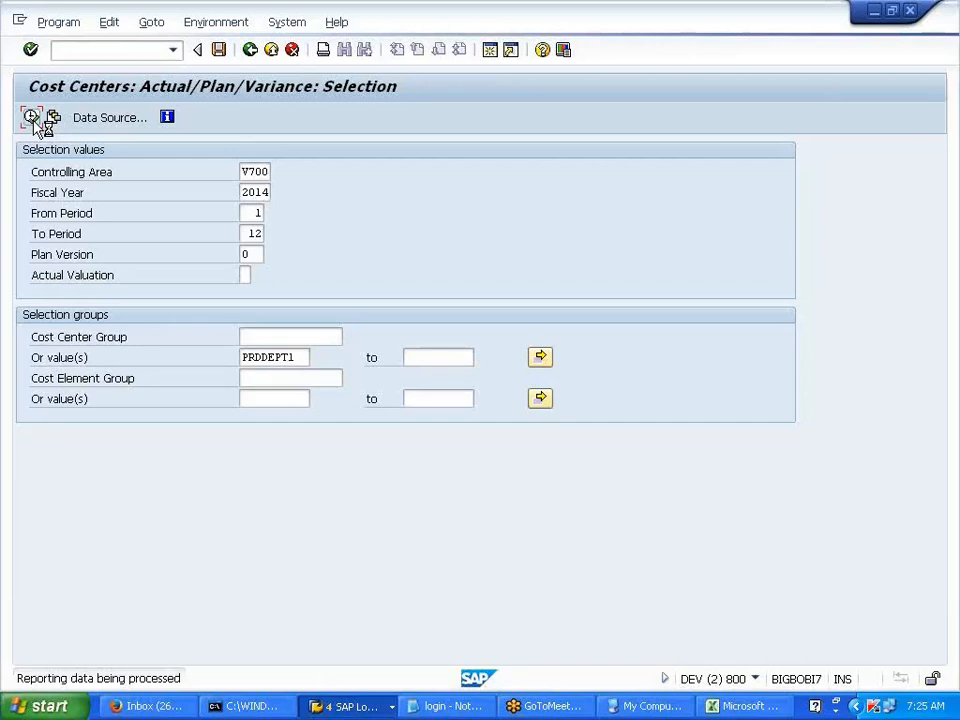
- Note PRDDEPT1's 10.000,00 lubricant actual cost, exit the report, and clear the cost center value
drag(286, 314, 351, 343)
click(250, 52)
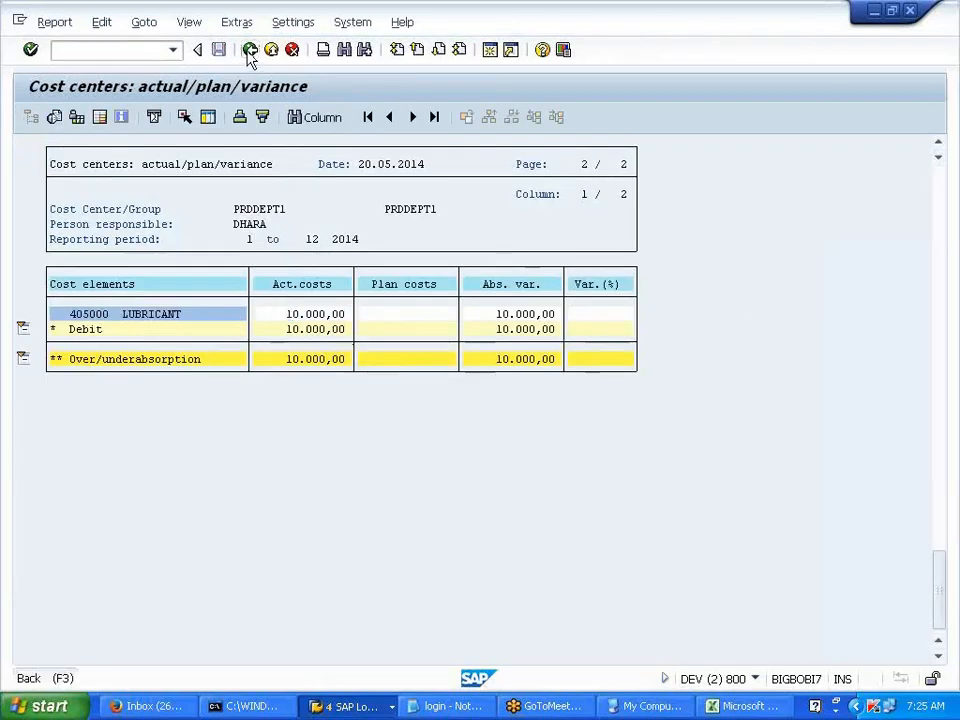
click(148, 247)
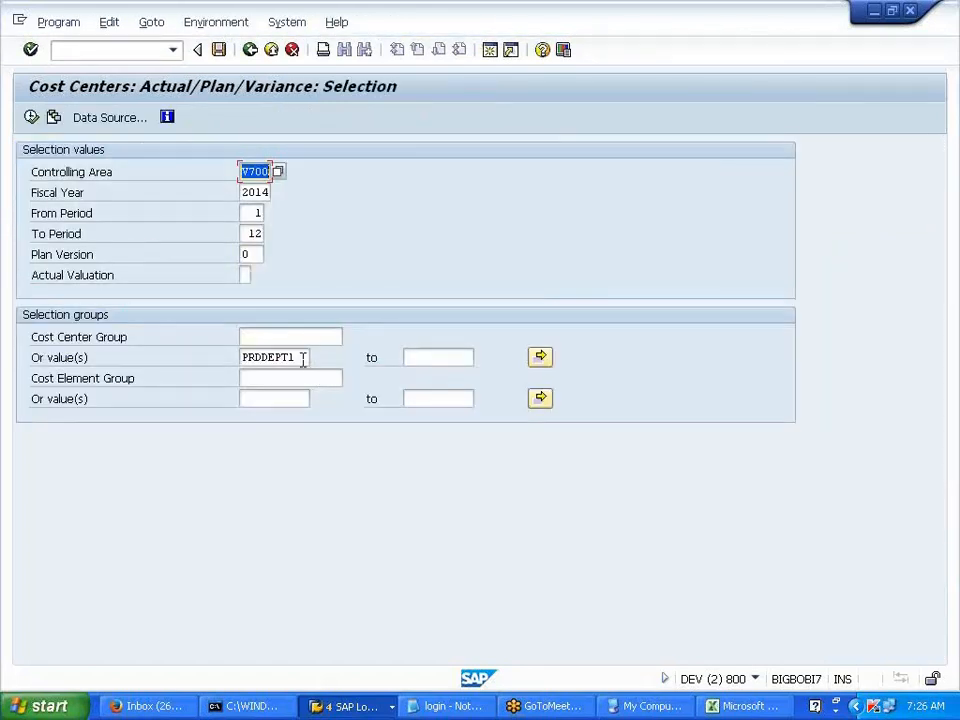
click(352, 708)
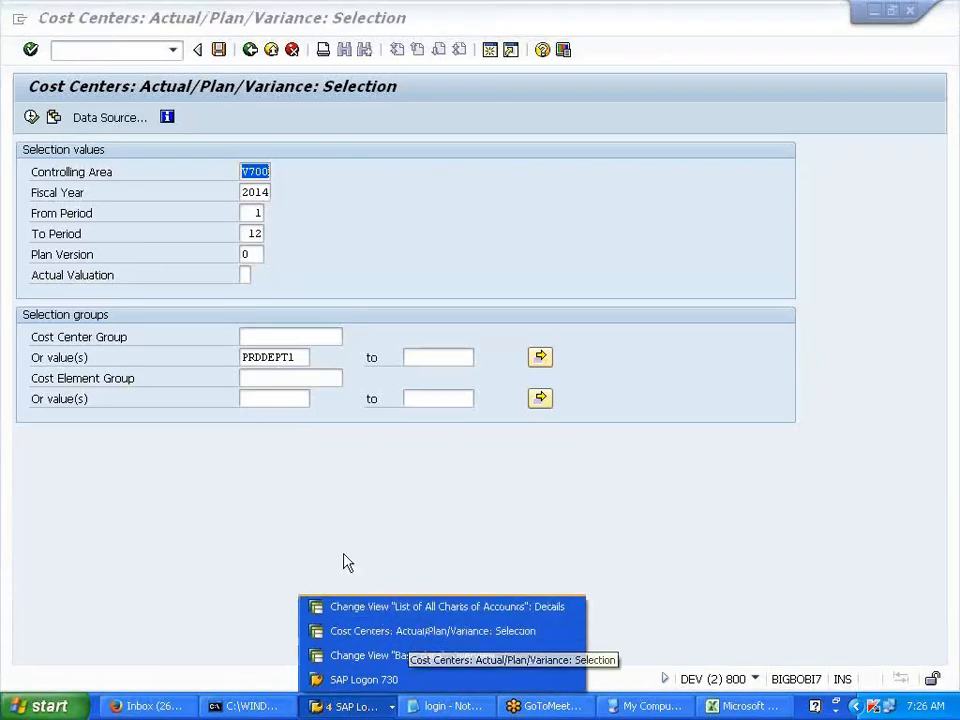
click(298, 357)
key(BackSpace)
key(BackSpace)
key(BackSpace)
key(BackSpace)
key(BackSpace)
key(BackSpace)
key(BackSpace)
key(BackSpace)
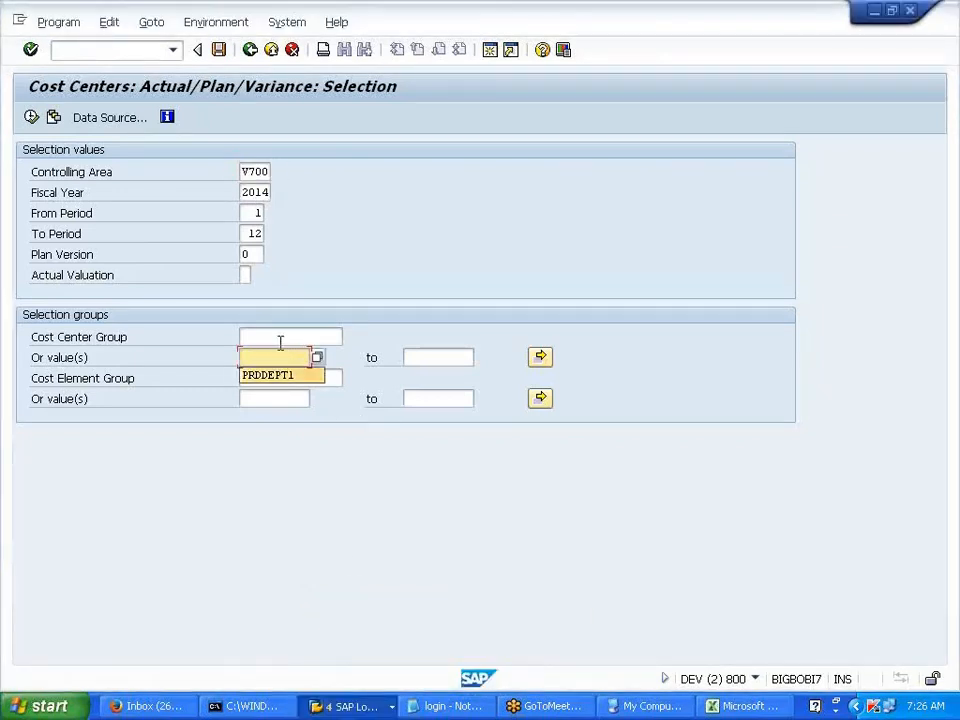
click(280, 339)
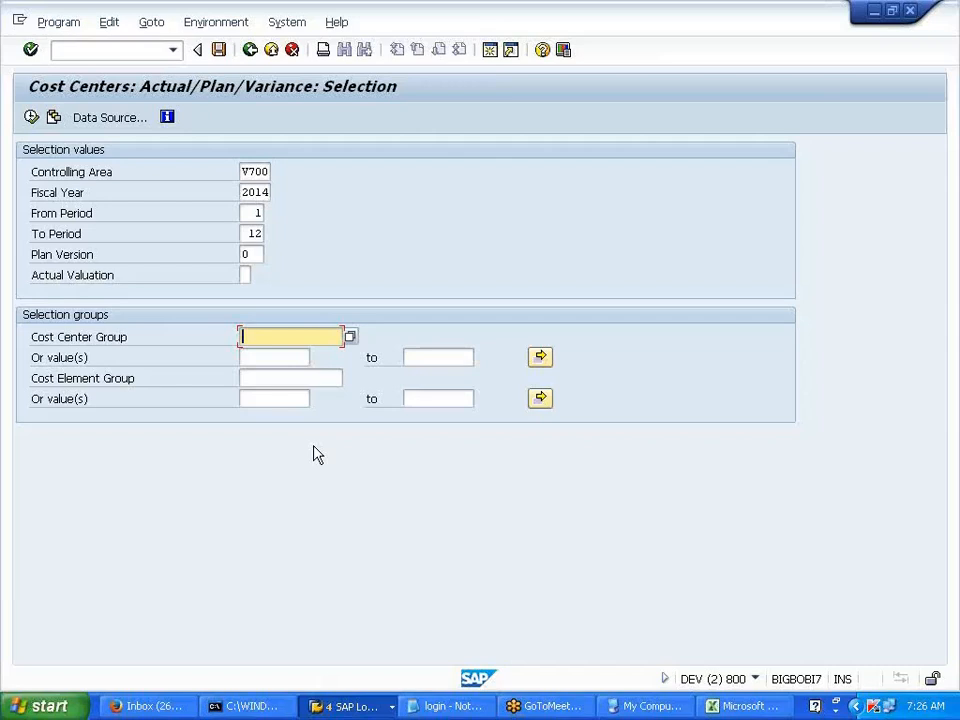
- Run the report for group 1000 PRD CCTR: LUBRICANT 10.000,00 plus POWER 25.000,00 equals 35.000,00
click(350, 337)
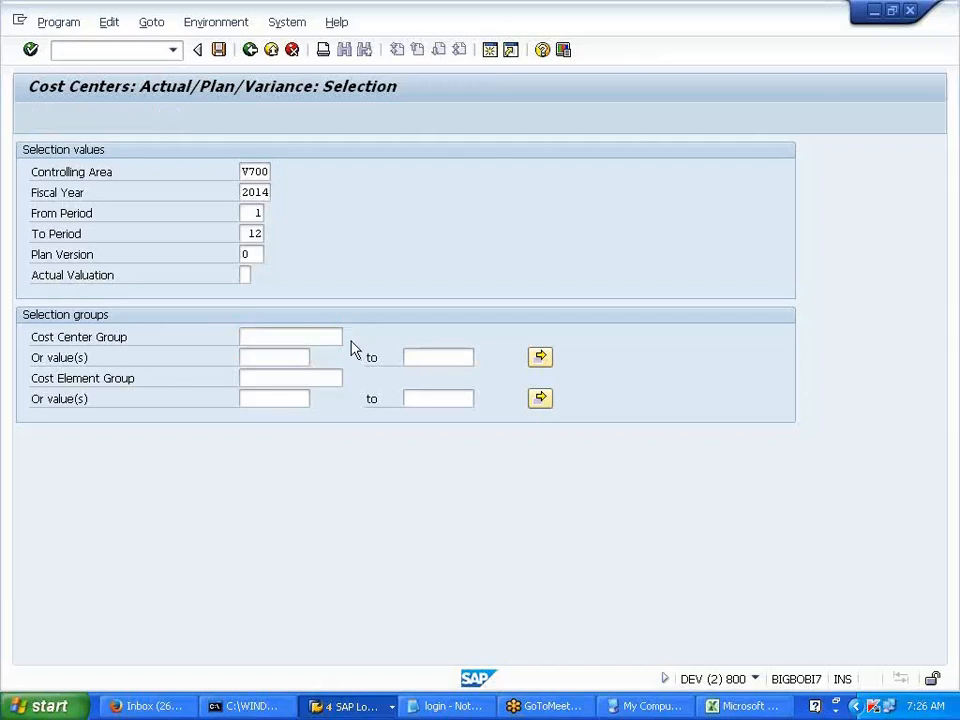
click(455, 482)
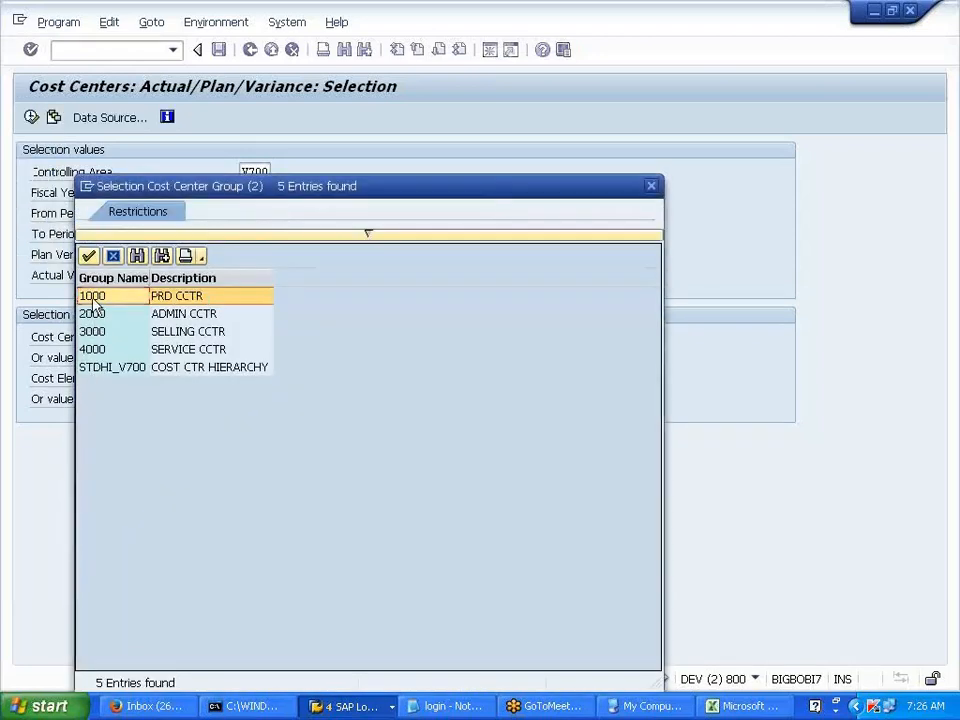
click(93, 298)
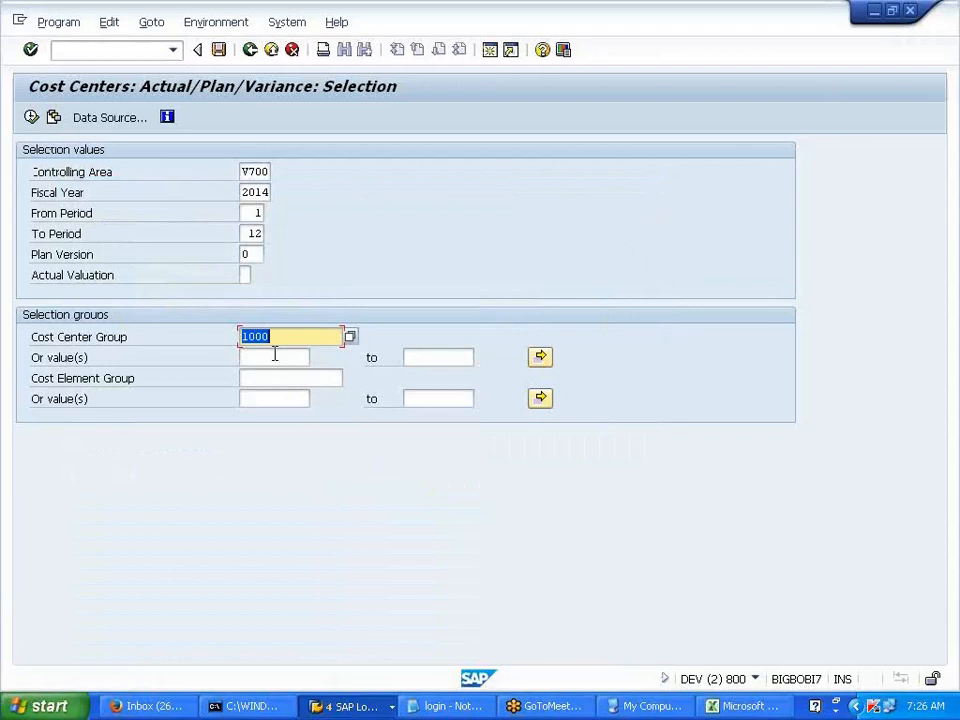
click(31, 117)
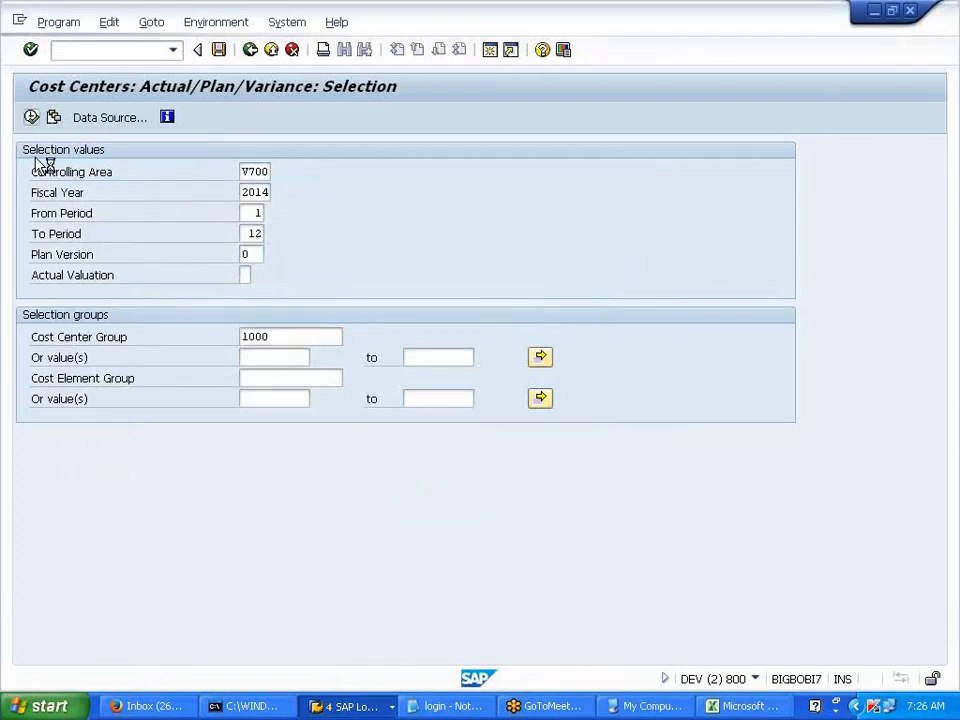
drag(480, 309, 586, 384)
click(570, 406)
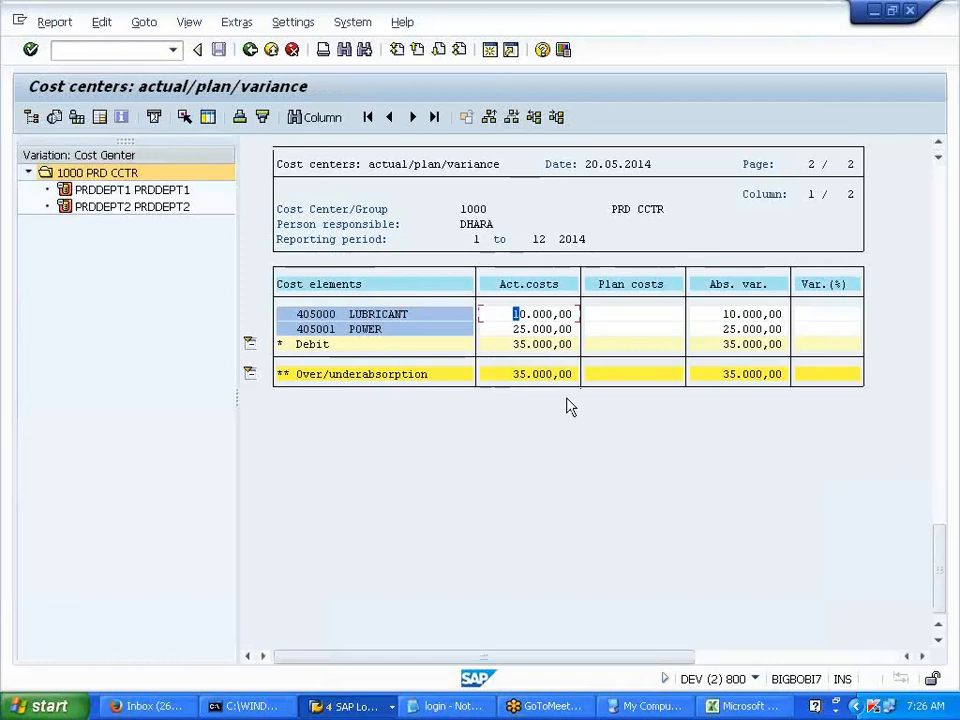
click(249, 56)
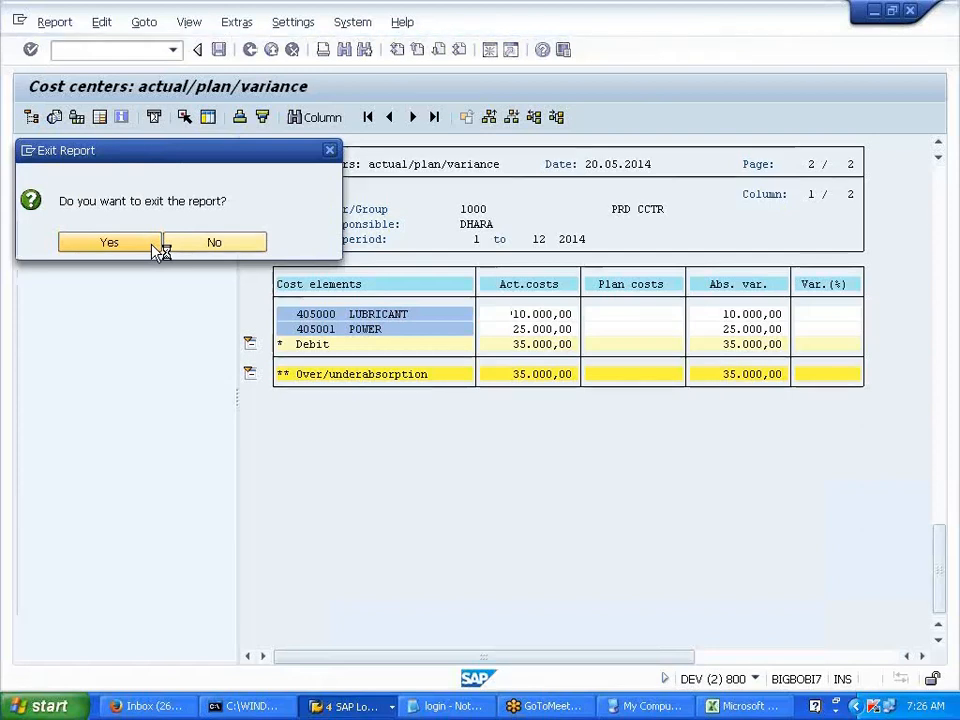
- Change the cost center group from 1000 to 2000 and run the report
click(109, 242)
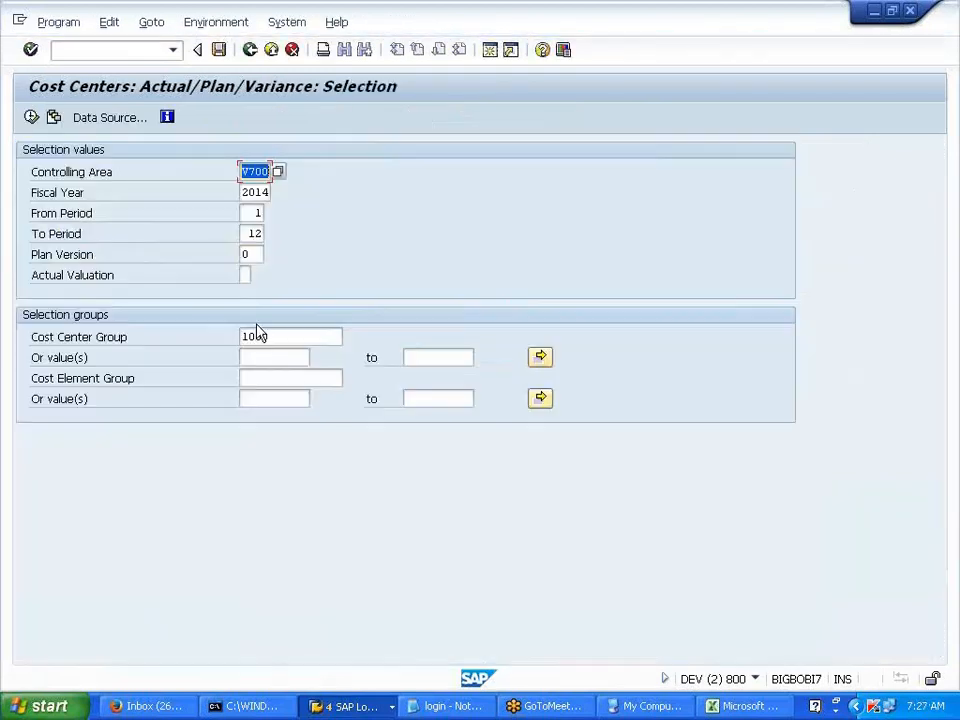
click(291, 336)
key(BackSpace)
text(2)
click(32, 118)
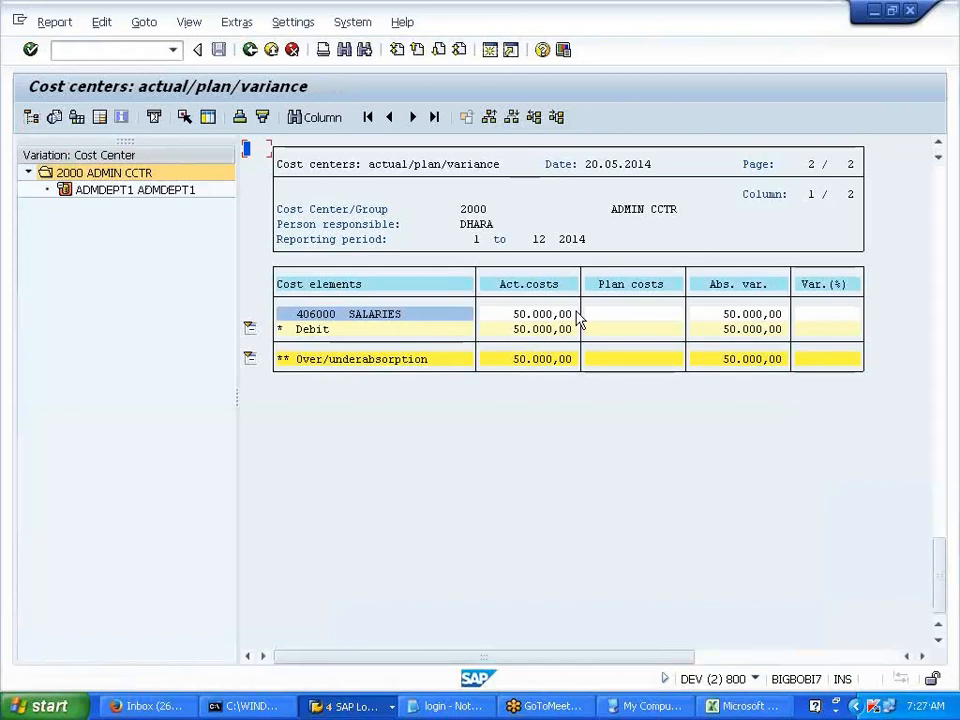
- Leave the group 2000 report and clear the cost center and cost element group fields
click(250, 50)
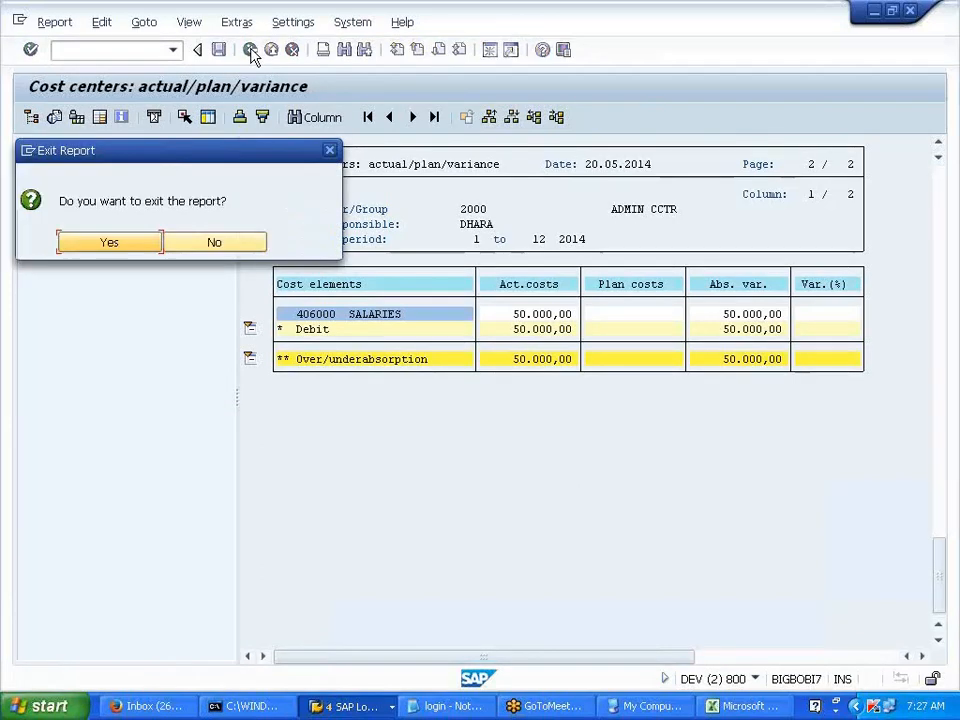
click(130, 248)
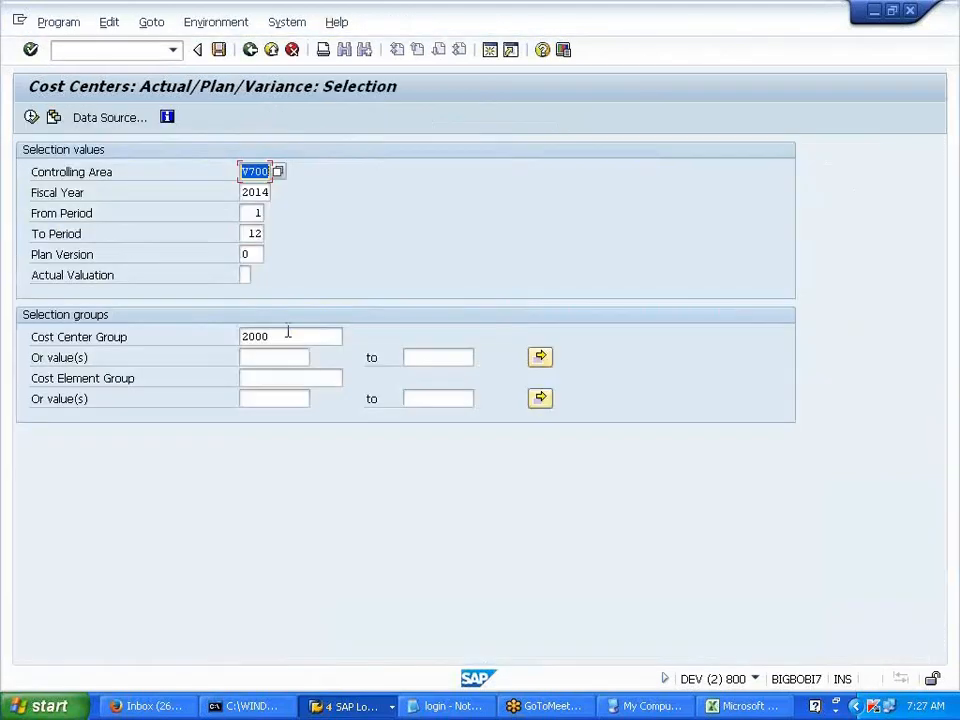
key(BackSpace)
key(BackSpace)
key(BackSpace)
key(BackSpace)
key(Escape)
click(291, 378)
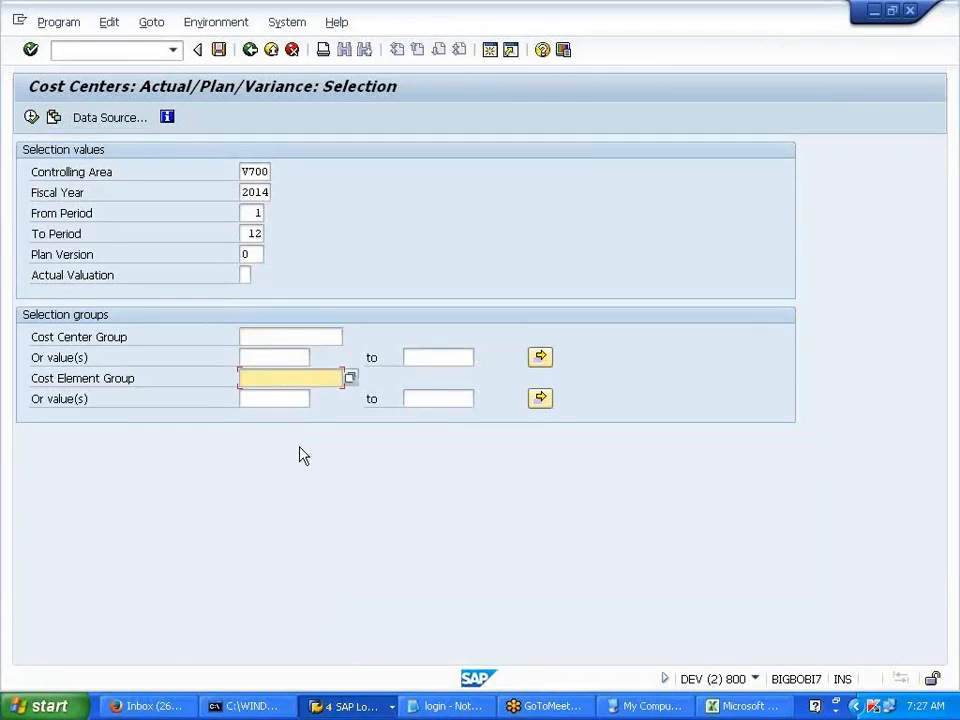
text(2000)
key(BackSpace)
key(BackSpace)
key(BackSpace)
key(BackSpace)
- Pick cost element group PRD from the search list and run the report showing 35.000,00
key(F4)
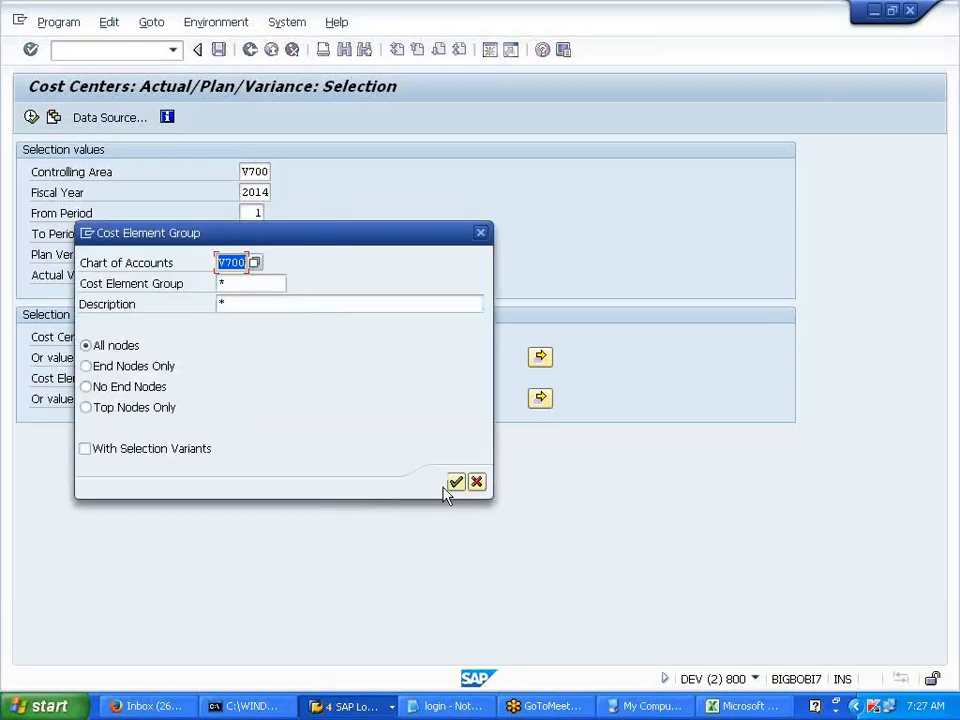
click(456, 484)
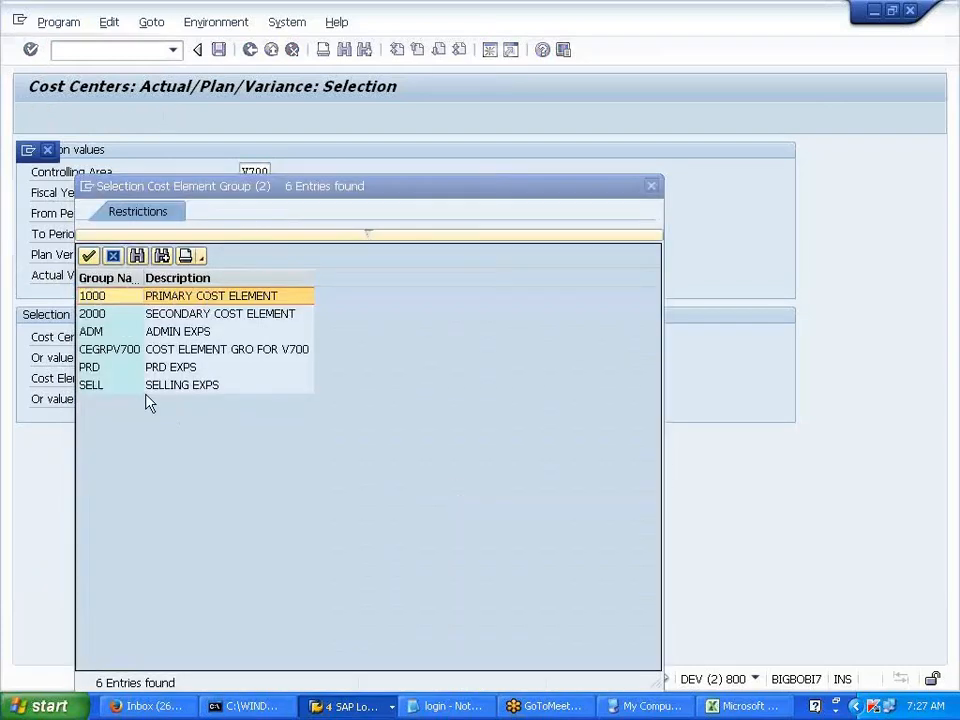
click(96, 331)
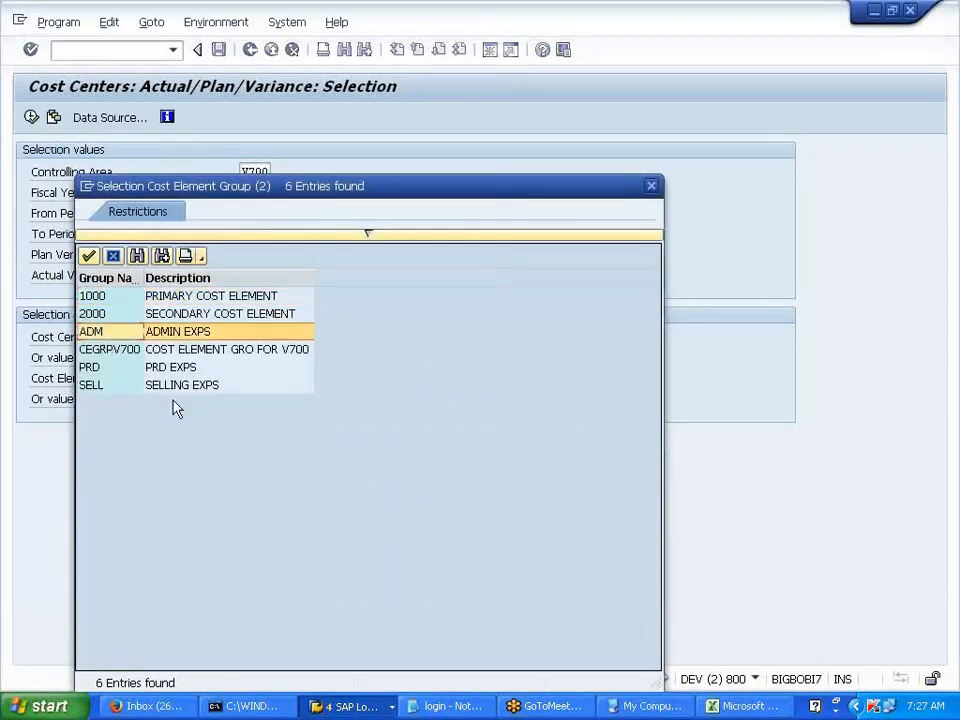
click(91, 368)
click(92, 385)
click(92, 368)
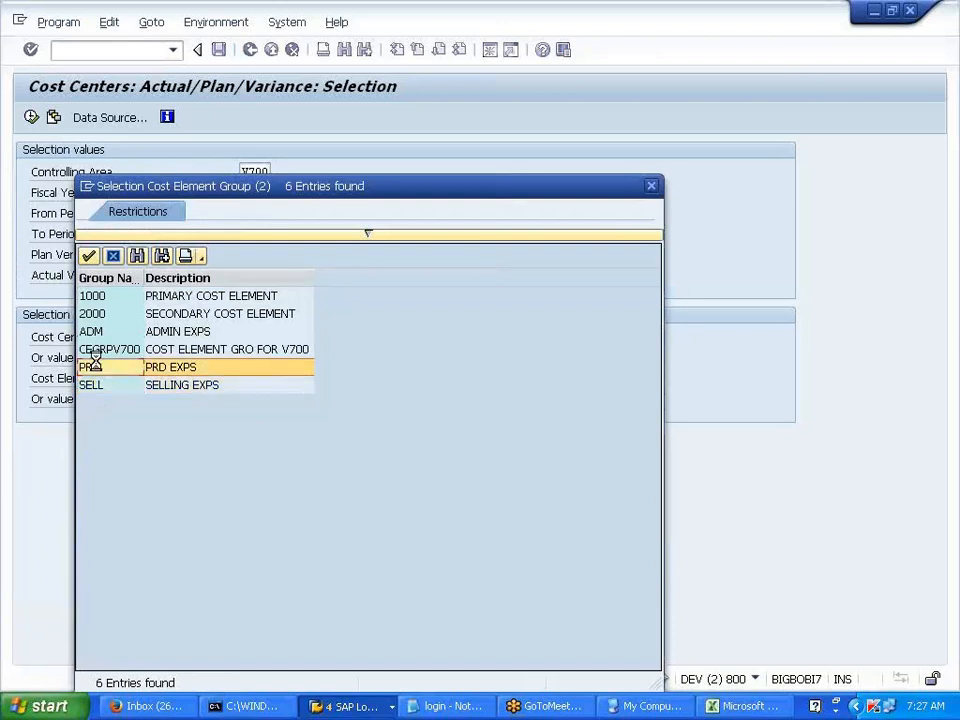
double_click(92, 368)
click(32, 118)
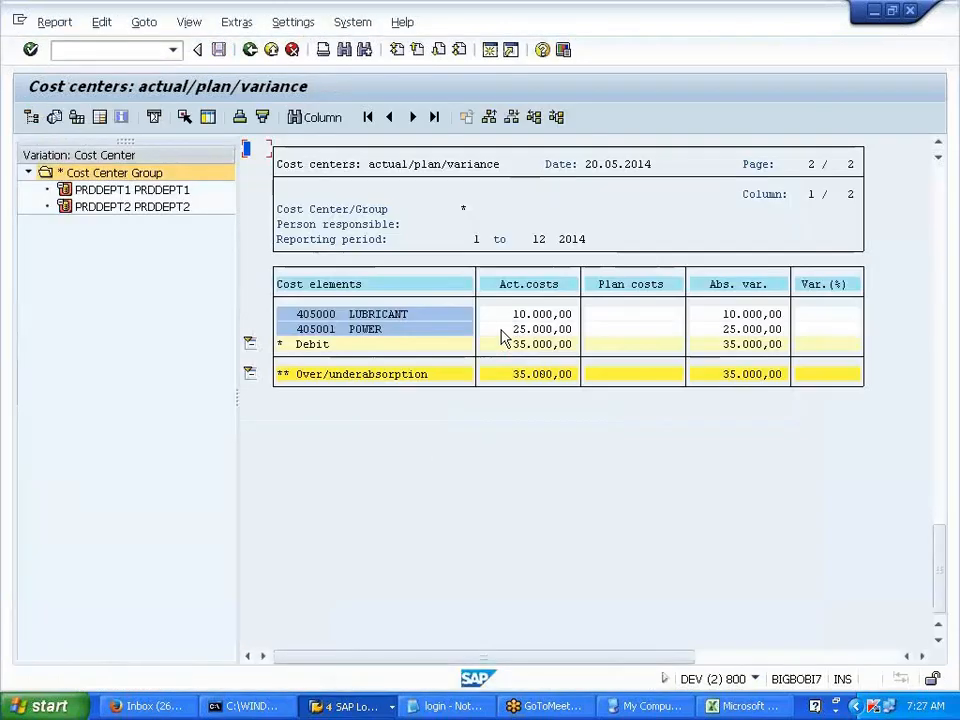
drag(514, 323, 595, 399)
- Exit the PRD report, clear the cost element group, and list all 23 cost elements
click(250, 49)
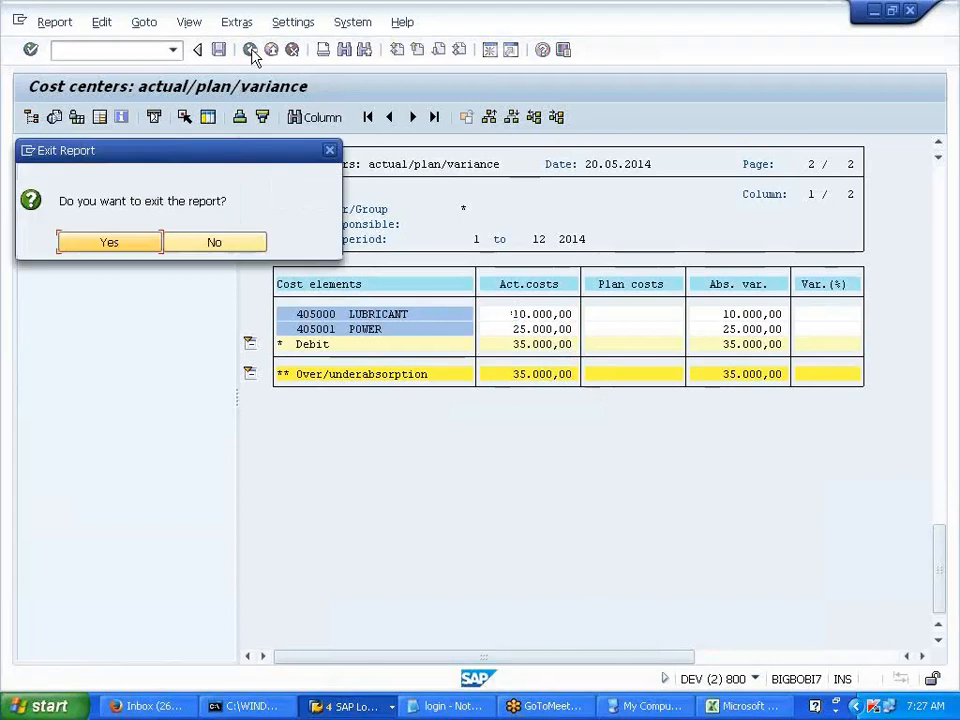
click(140, 248)
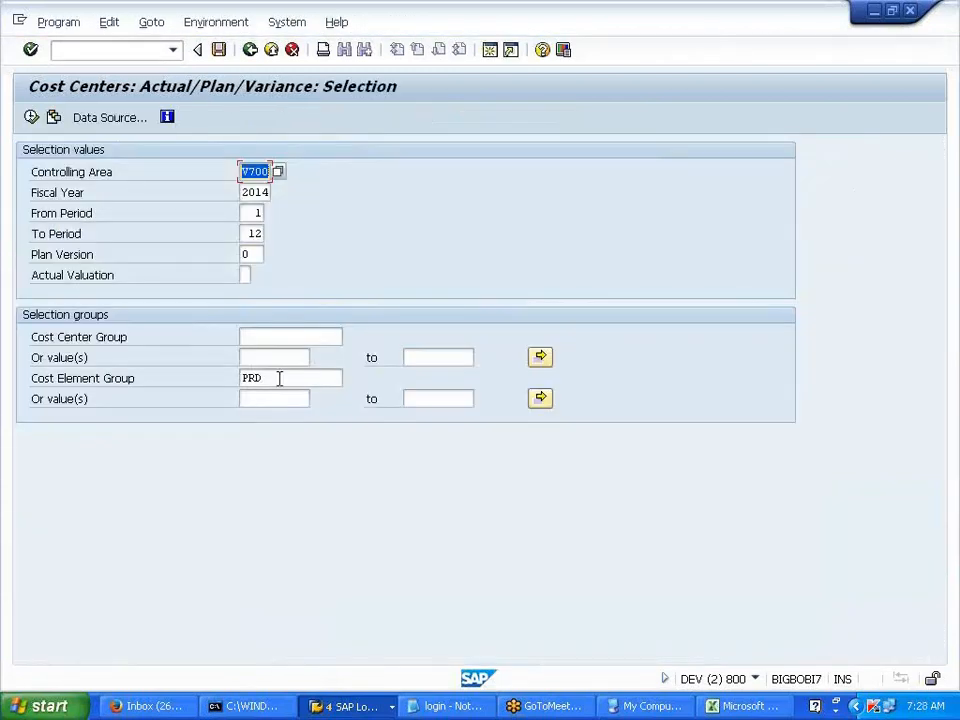
click(279, 378)
key(BackSpace)
key(BackSpace)
key(BackSpace)
click(277, 400)
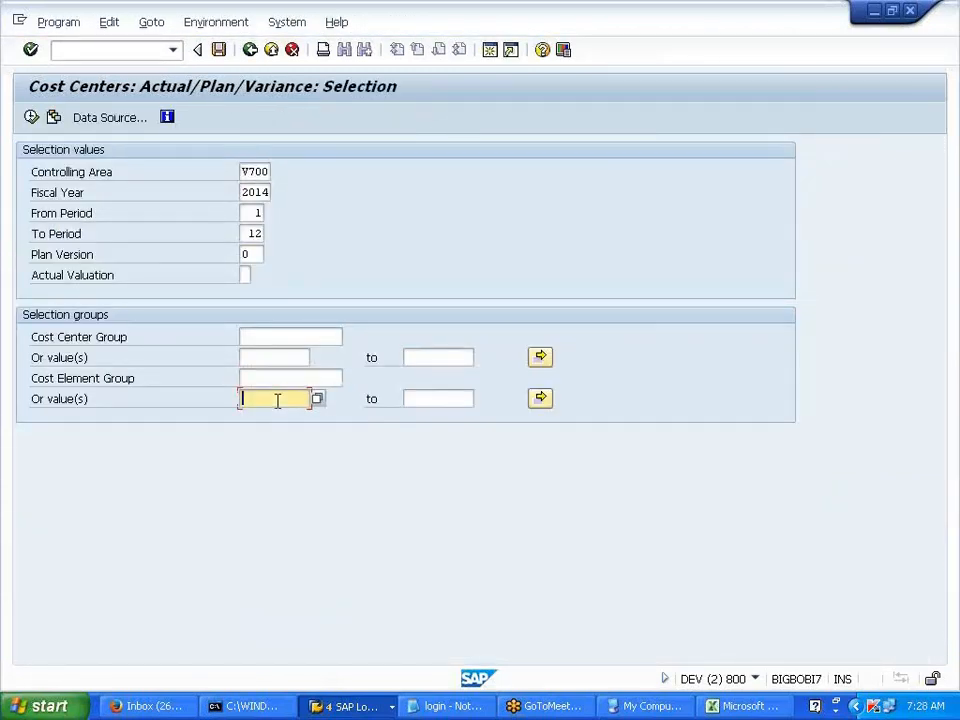
click(319, 401)
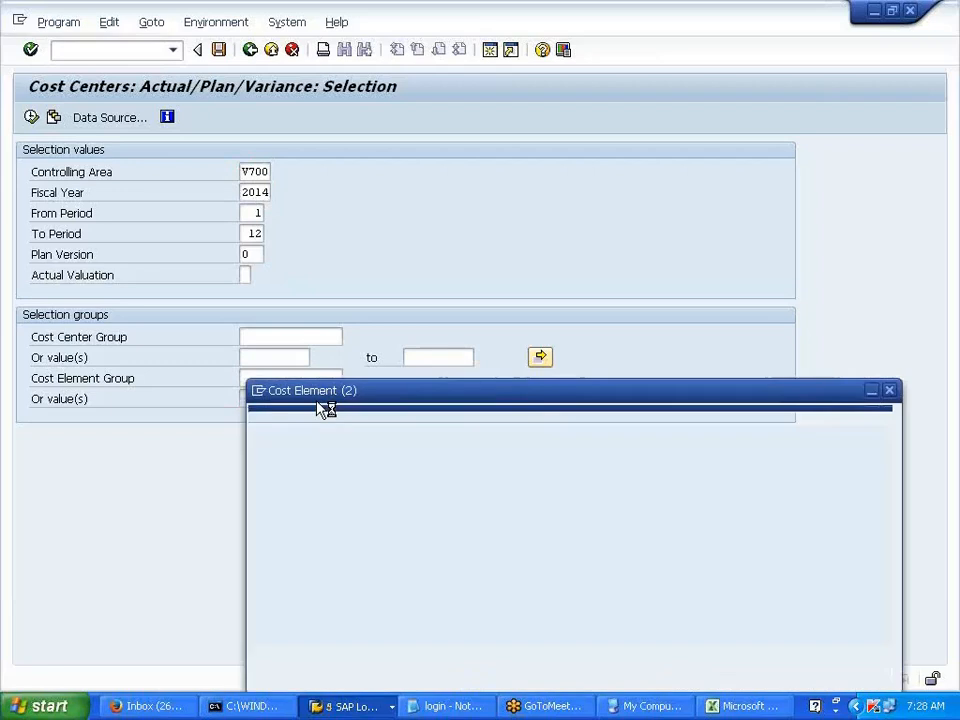
key(Return)
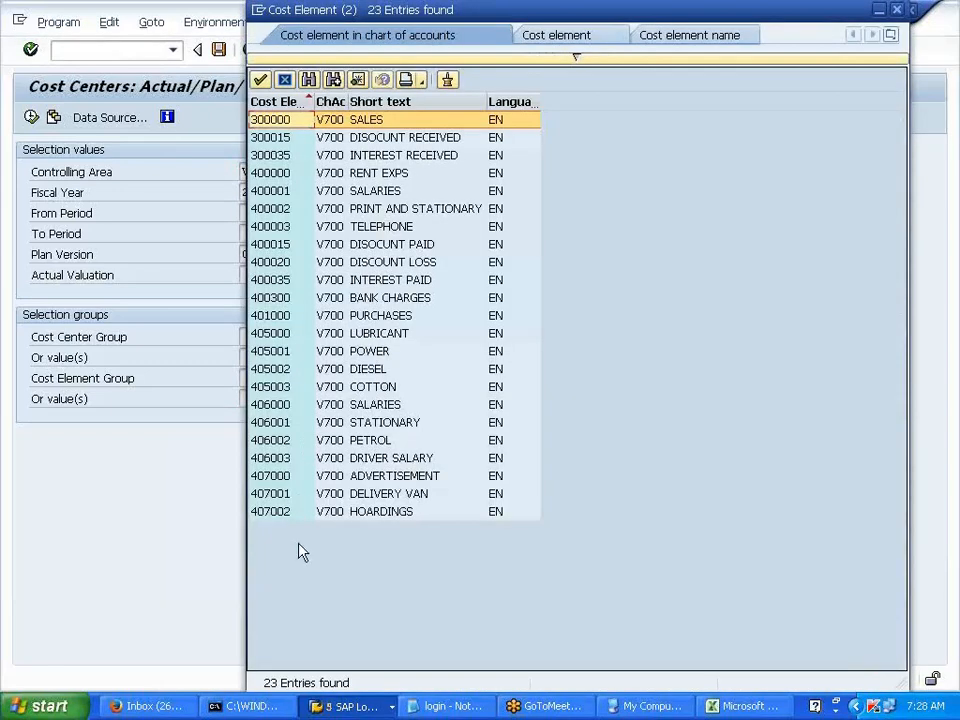
- Run the report for cost element 405000 LUBRICANT, showing 10.000,00, then exit it
double_click(263, 333)
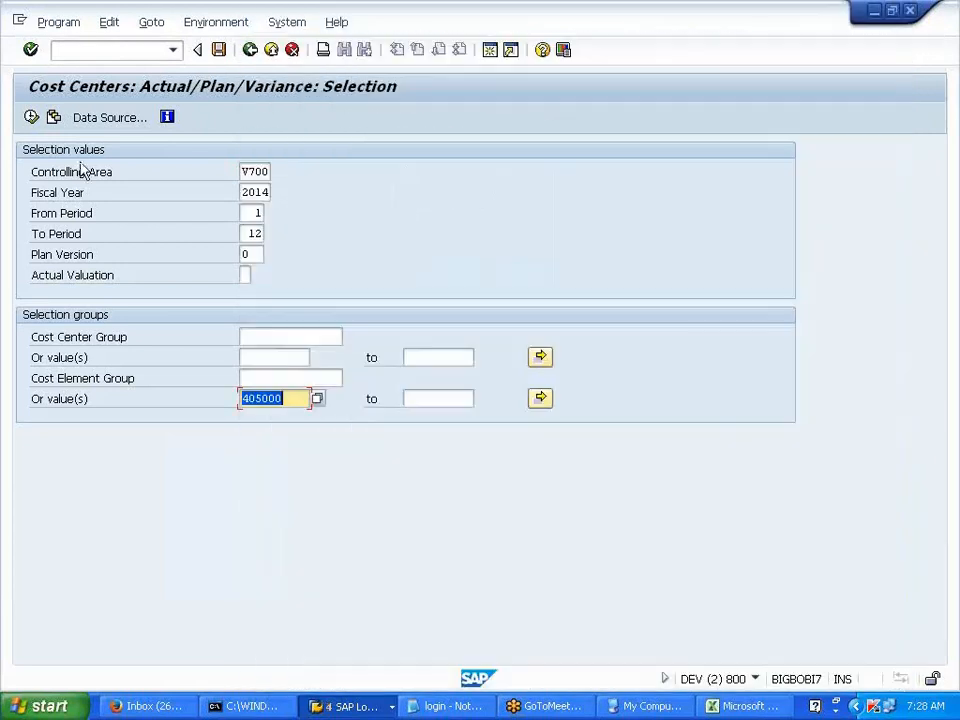
click(32, 118)
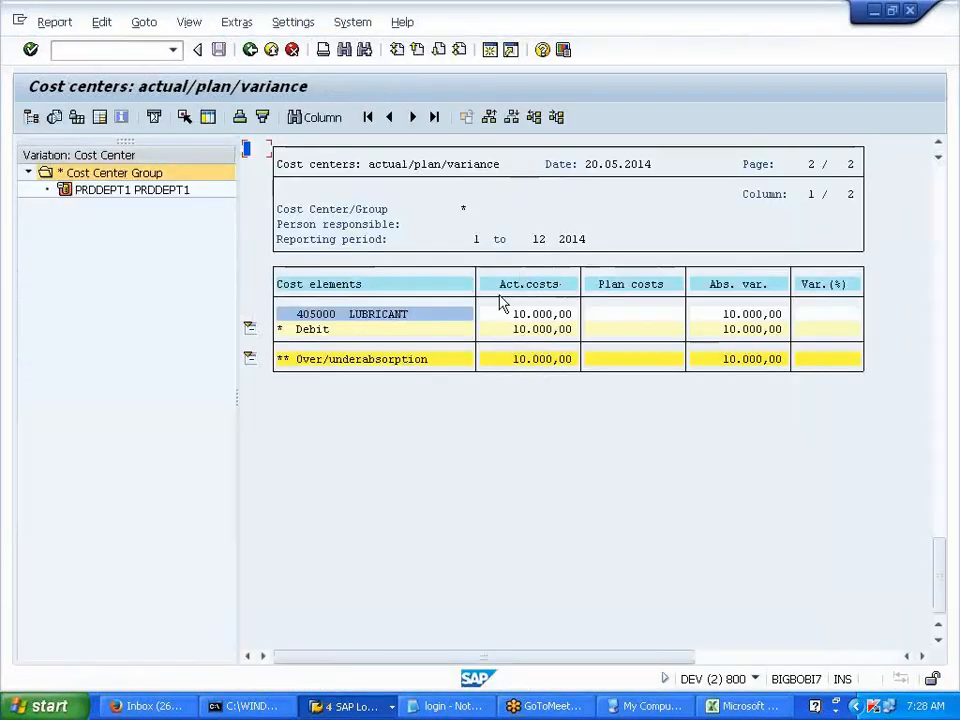
click(248, 50)
click(148, 242)
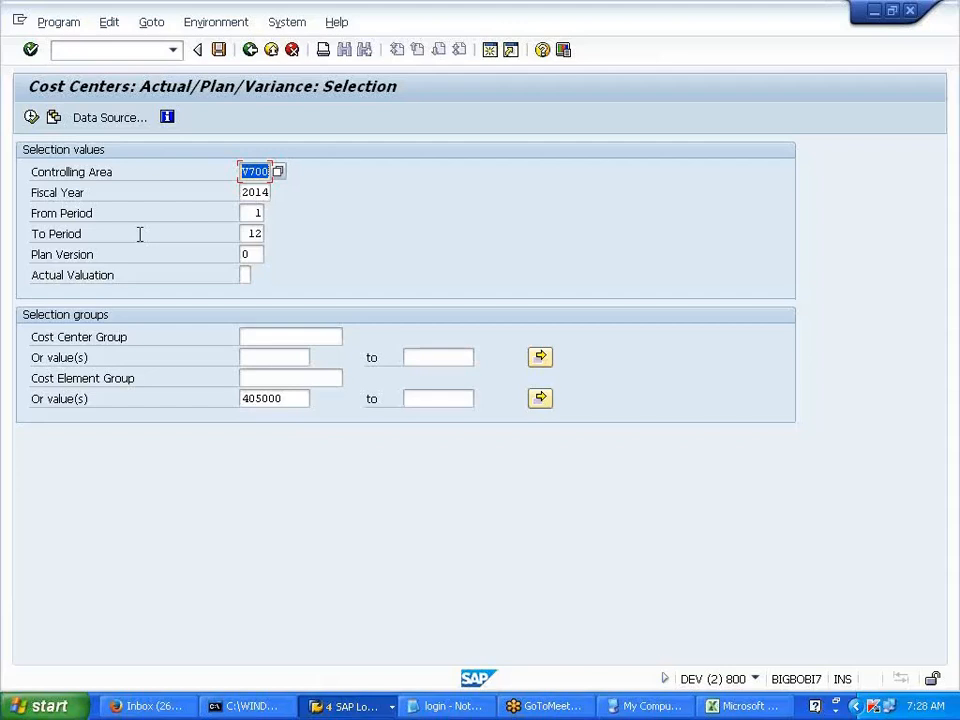
click(739, 707)
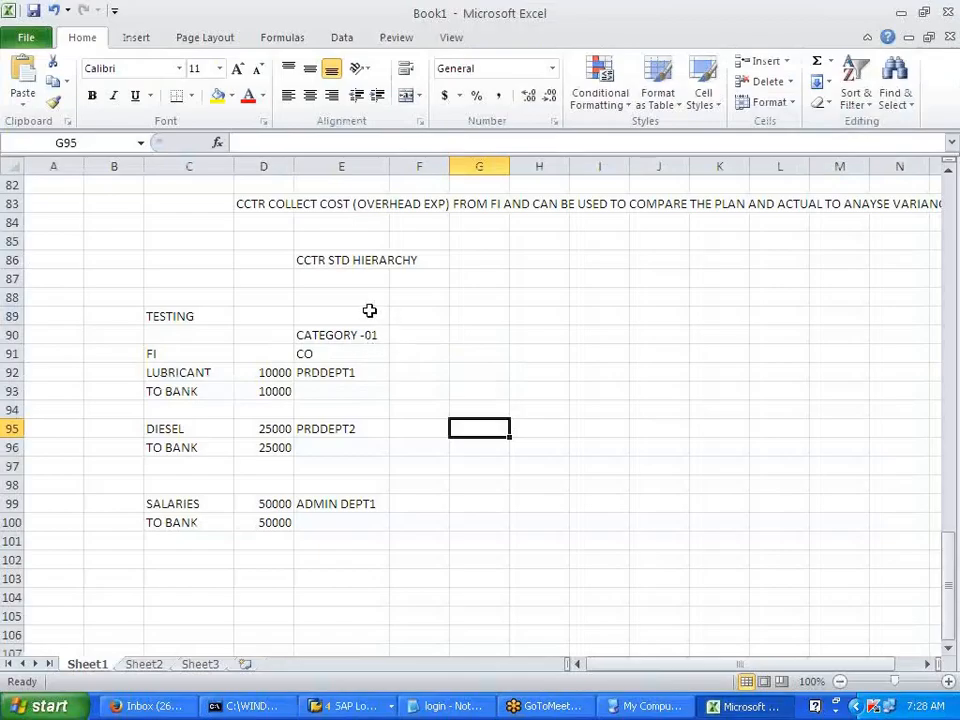
- Enter POWER in cell H91 as a trial, then clear it again
click(549, 352)
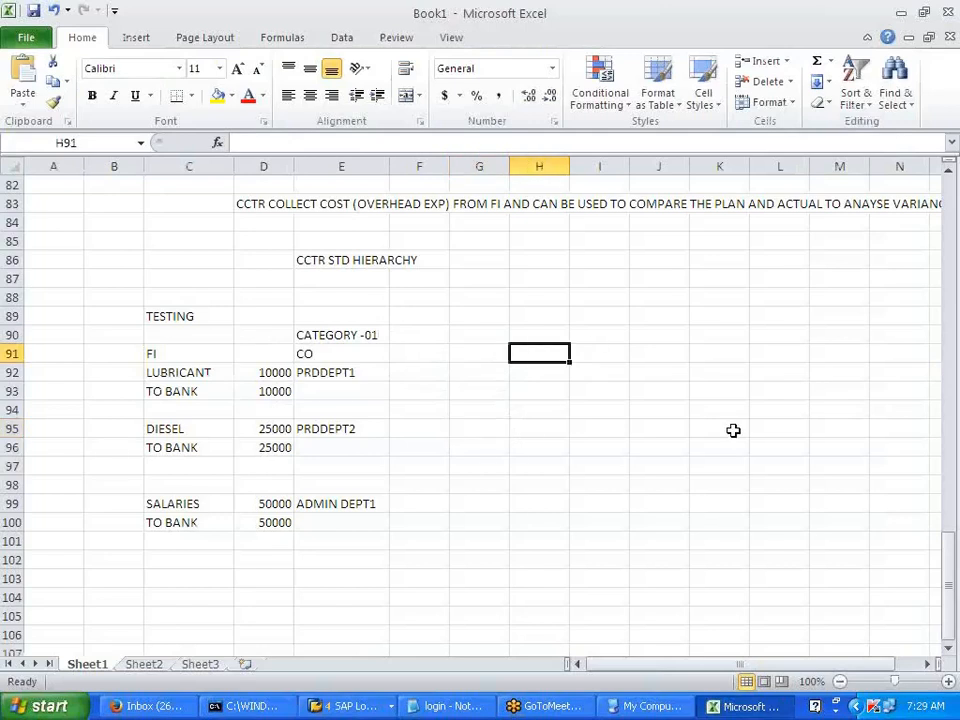
text(POWER)
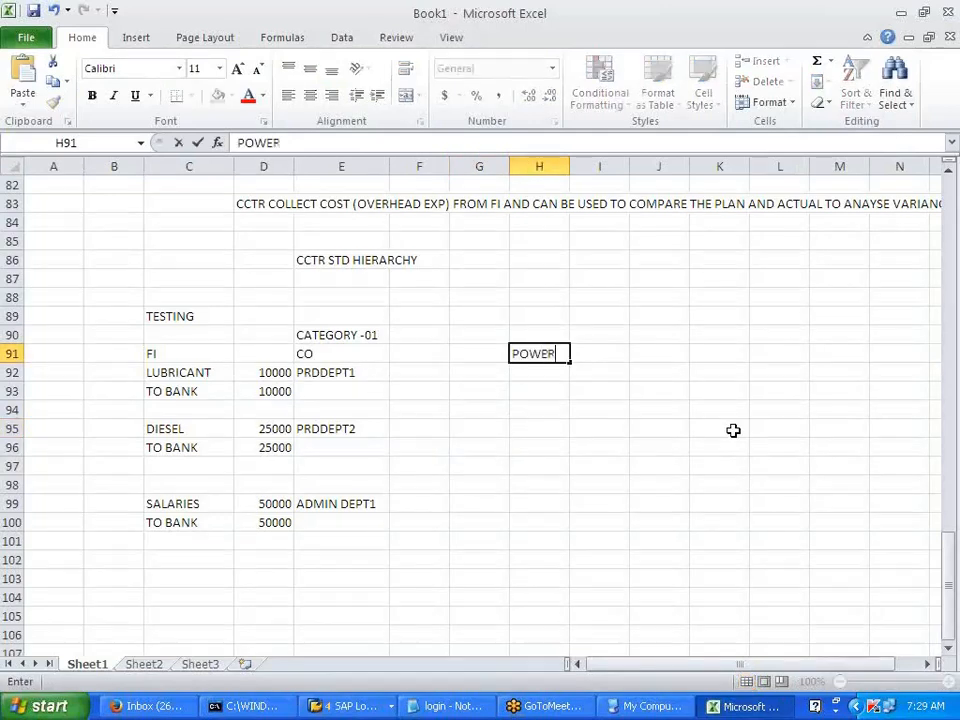
key(Tab)
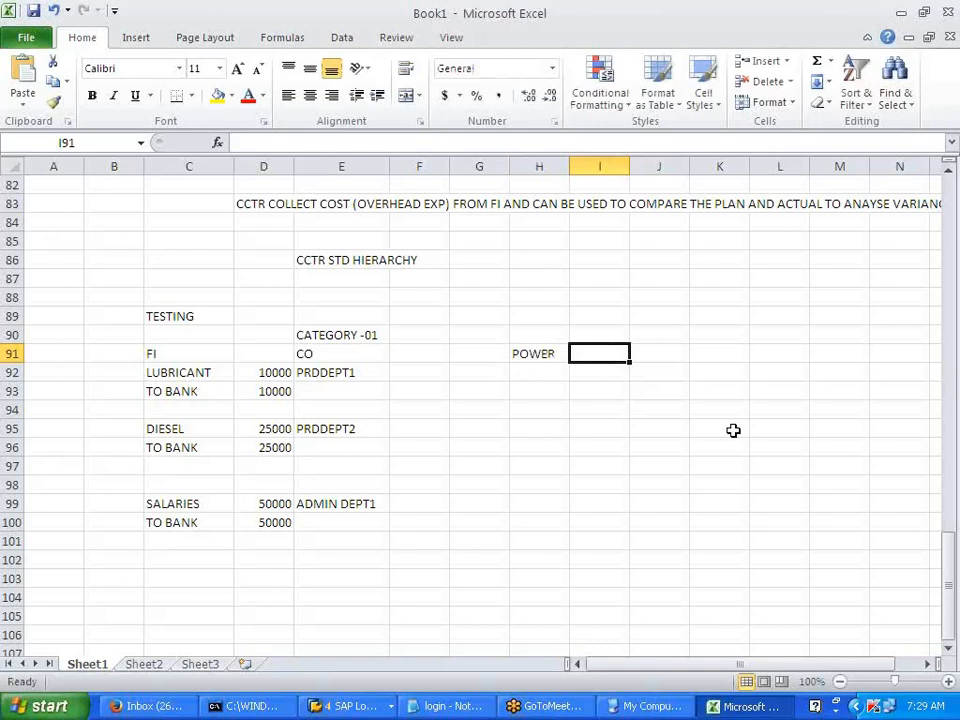
key(Left)
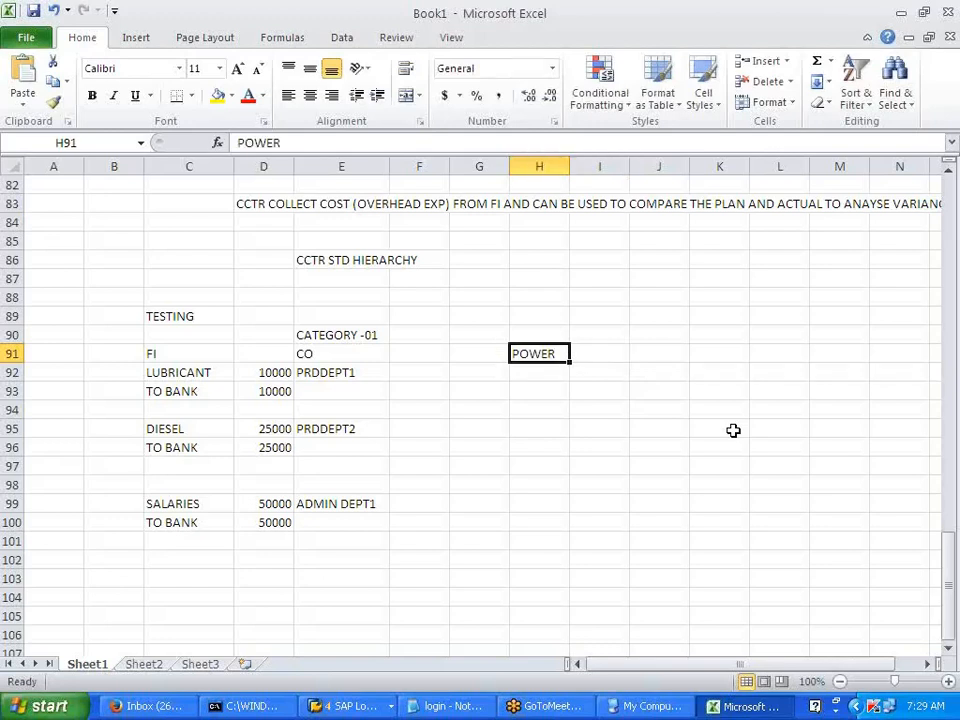
key(BackSpace)
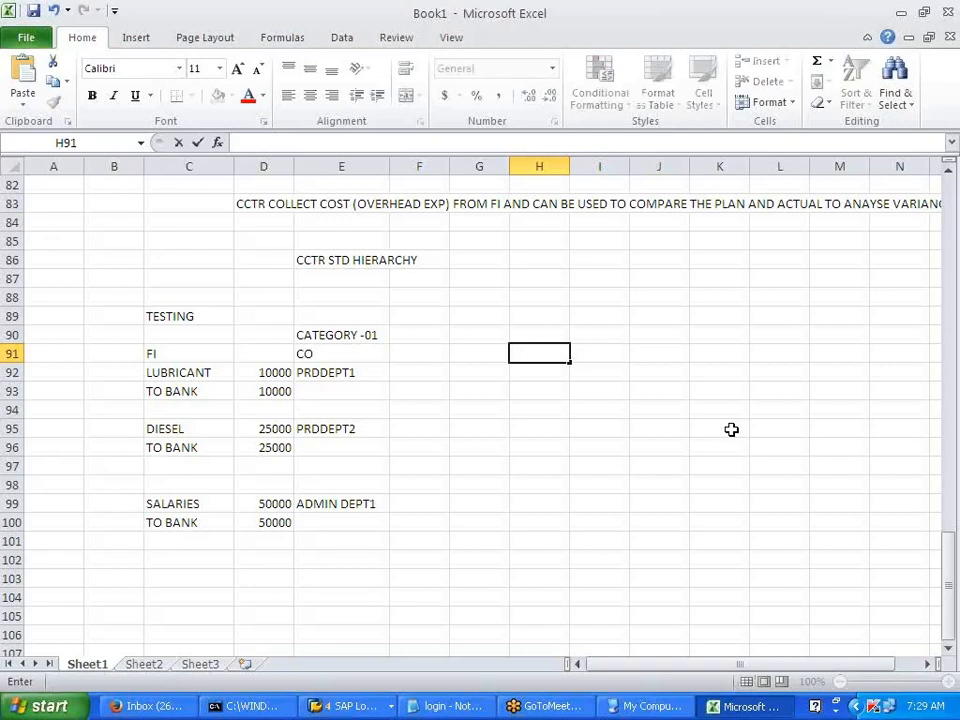
key(alt+Tab)
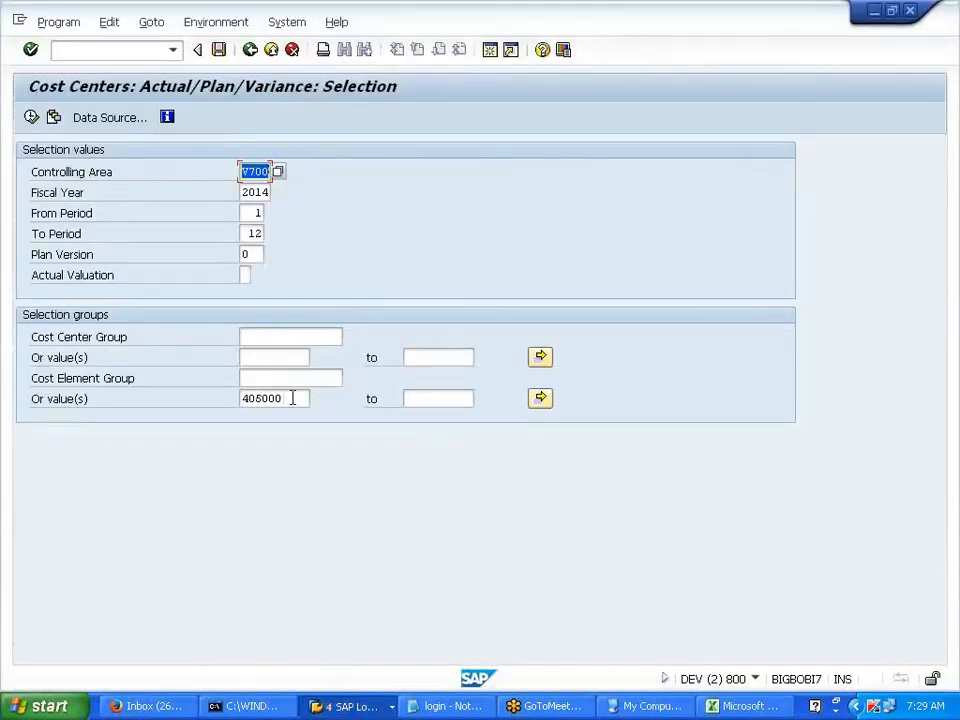
- Run the variance report for cost element 405000 and copy the 405000 LUBRICANT line
drag(271, 398, 241, 399)
click(246, 394)
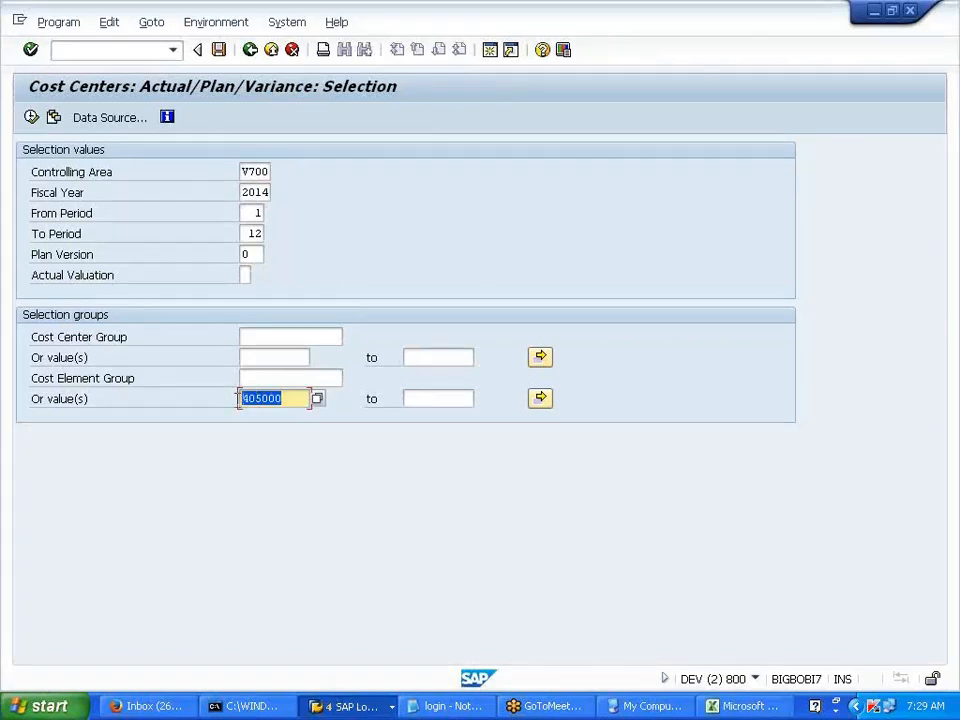
click(240, 399)
click(36, 119)
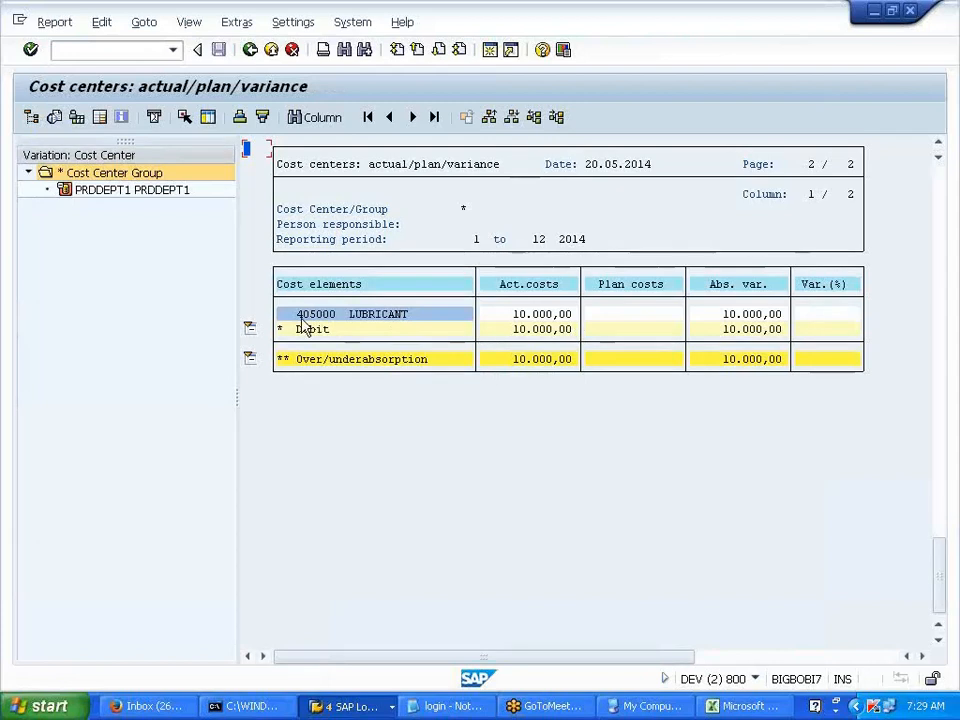
drag(299, 318, 418, 324)
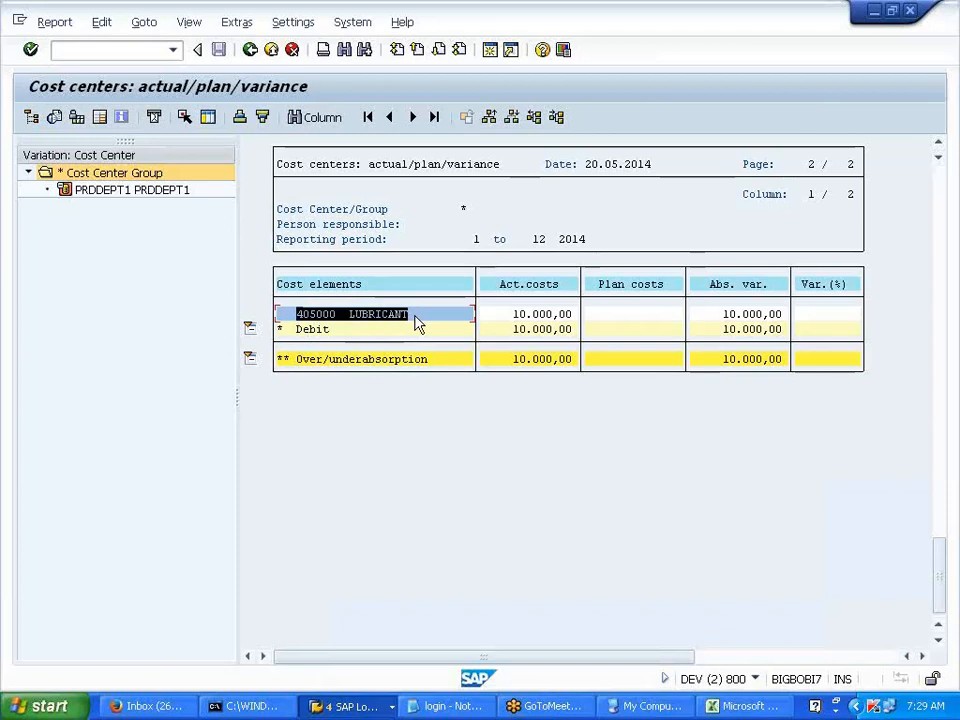
key(ctrl+c)
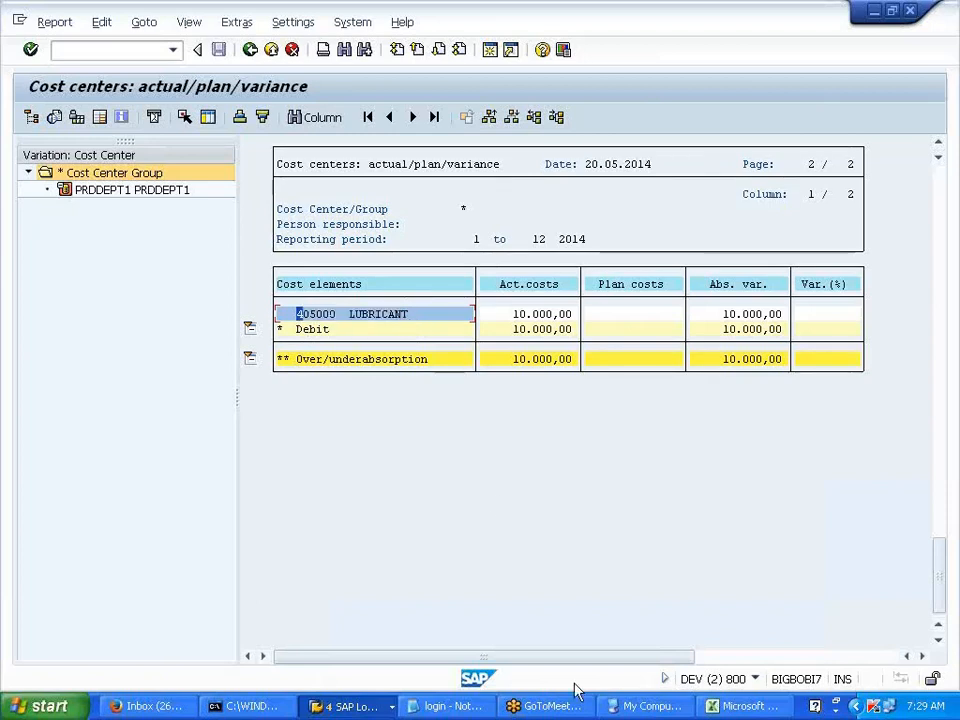
- In the Excel notes, enter SA in B92 and 36 in B93
click(745, 706)
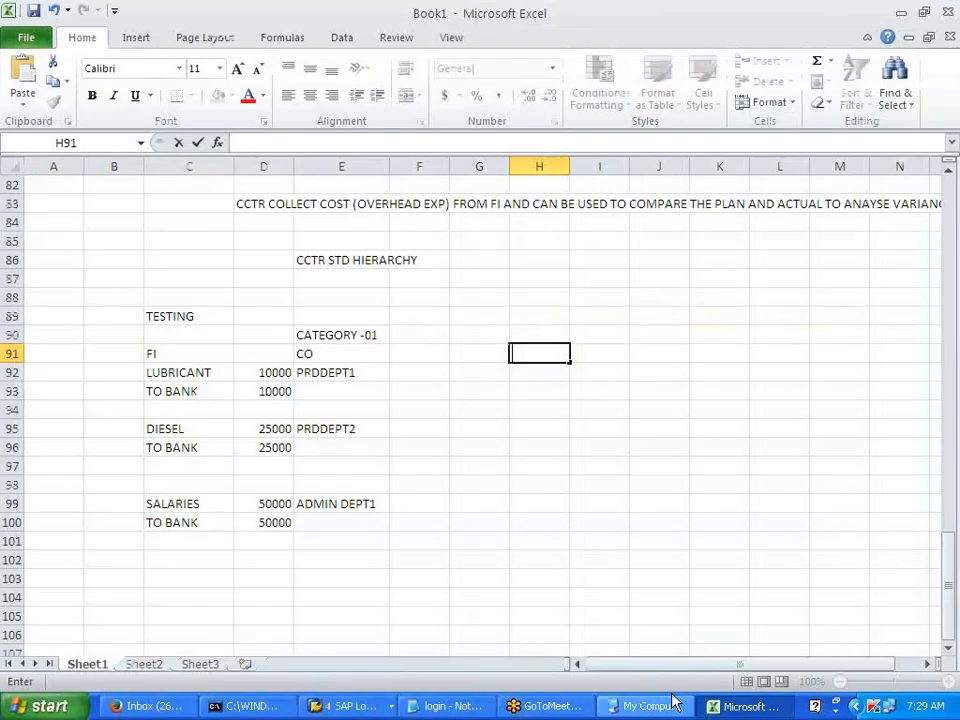
click(160, 375)
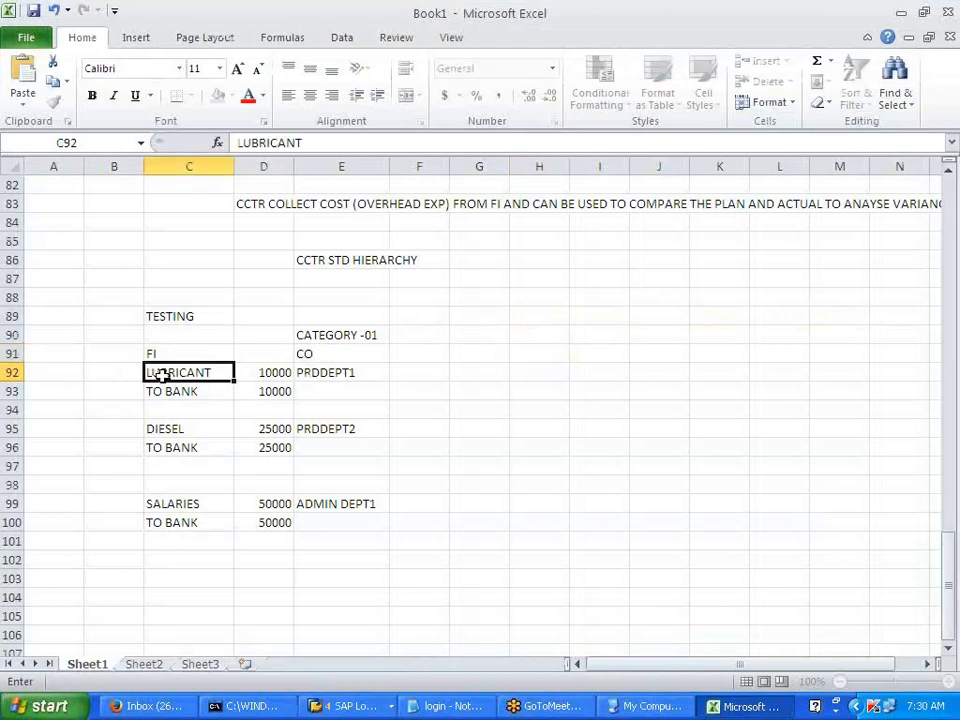
click(325, 378)
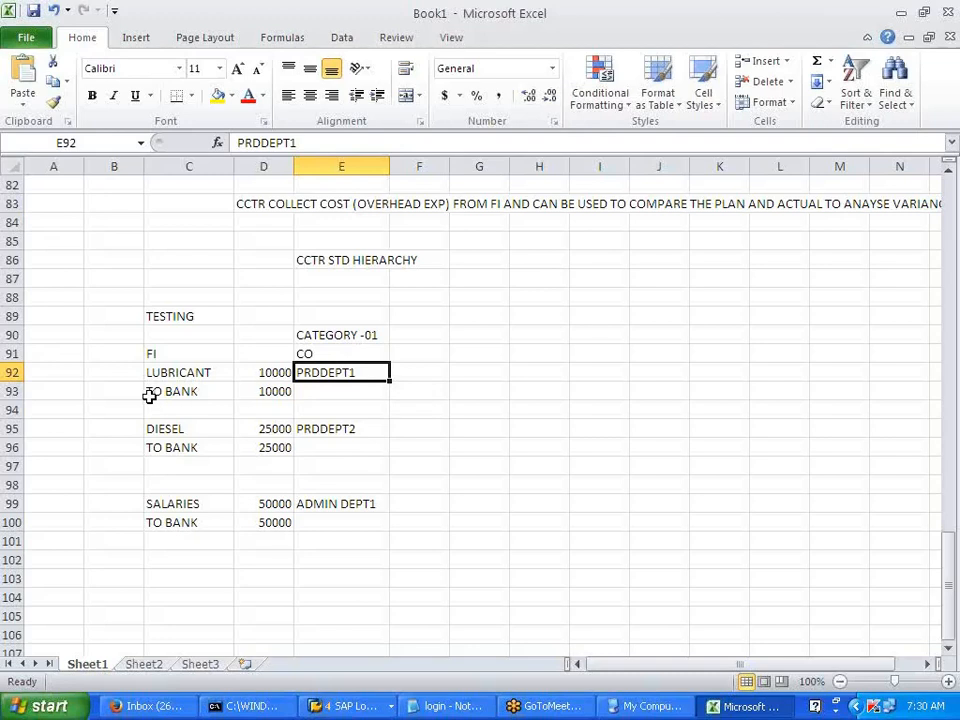
click(122, 371)
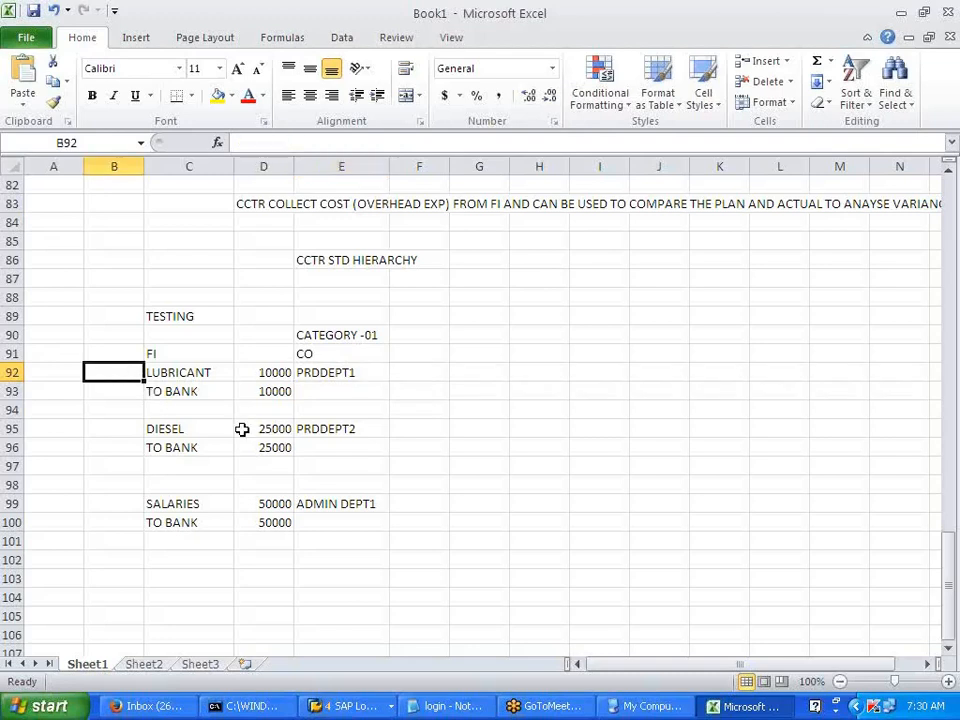
text(SA)
click(242, 429)
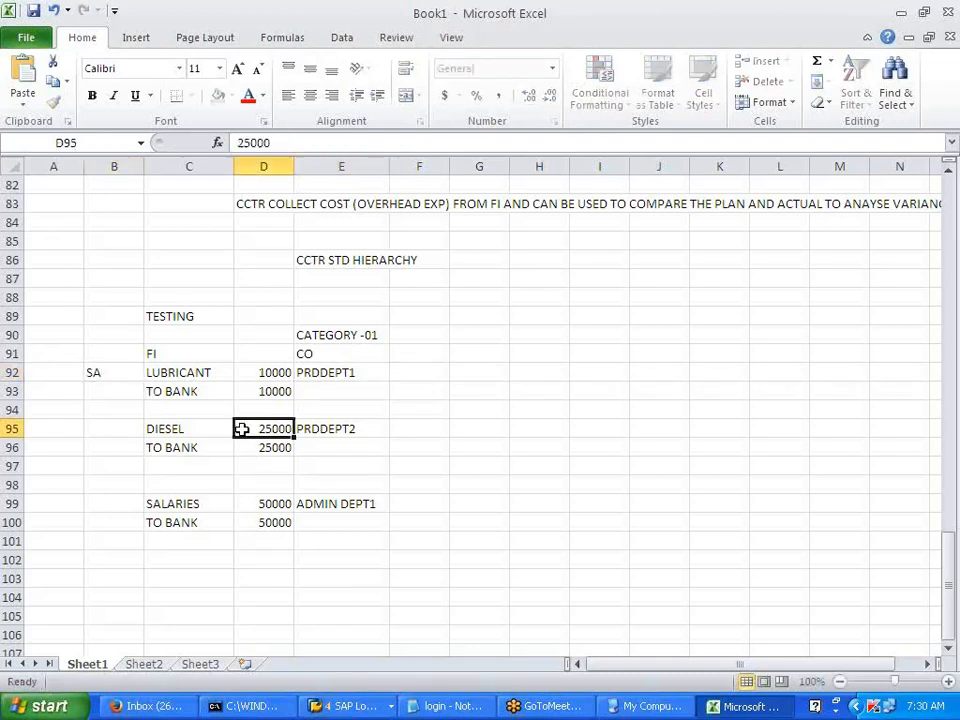
click(116, 373)
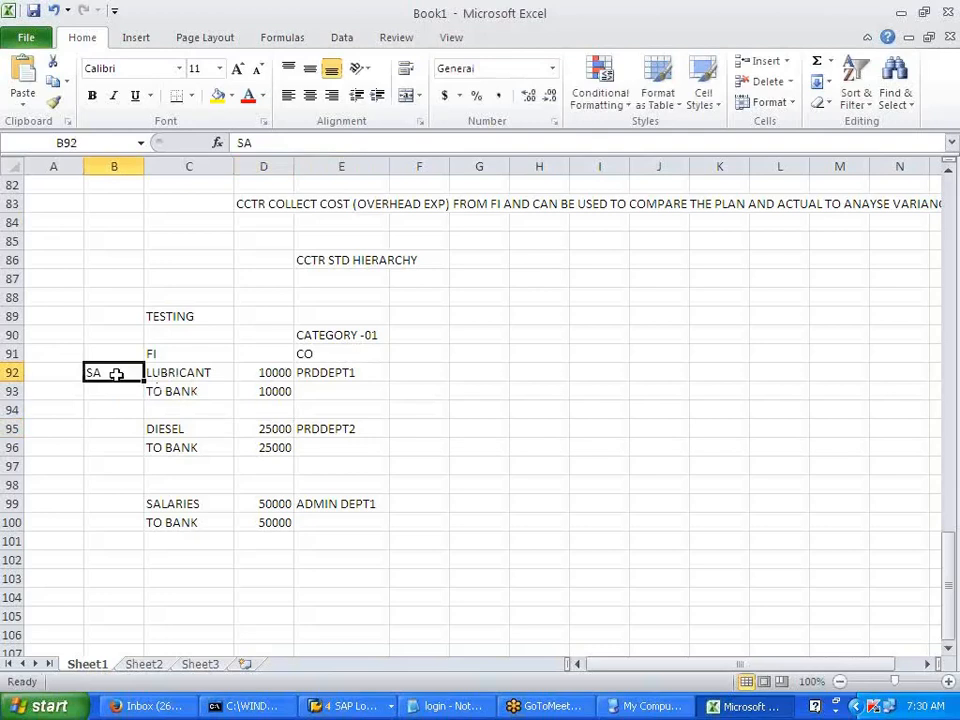
drag(188, 374, 189, 386)
click(109, 392)
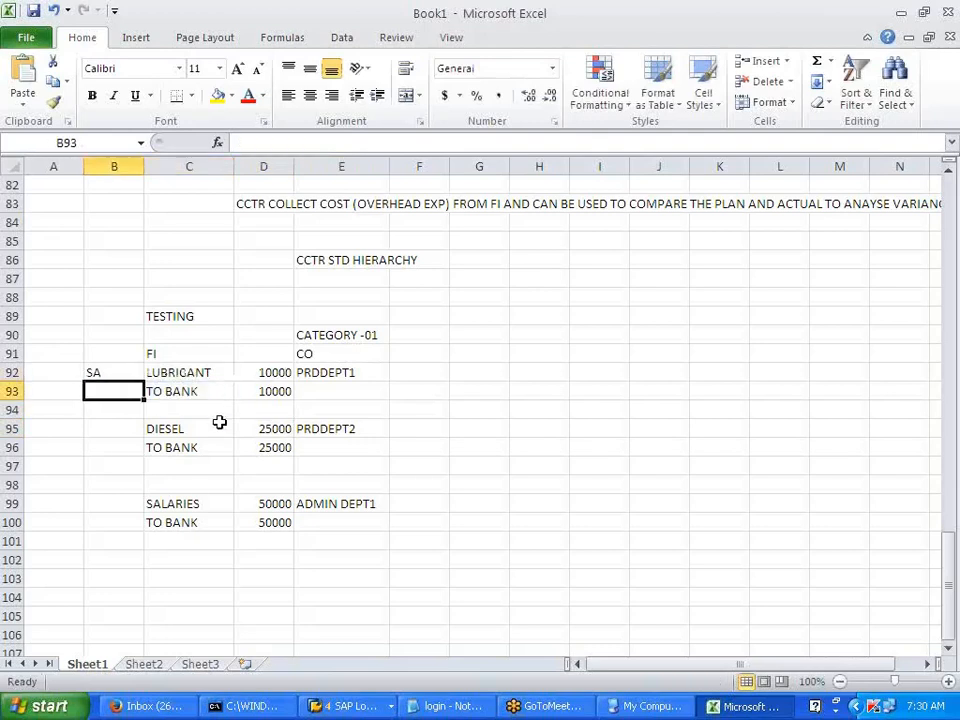
text(36)
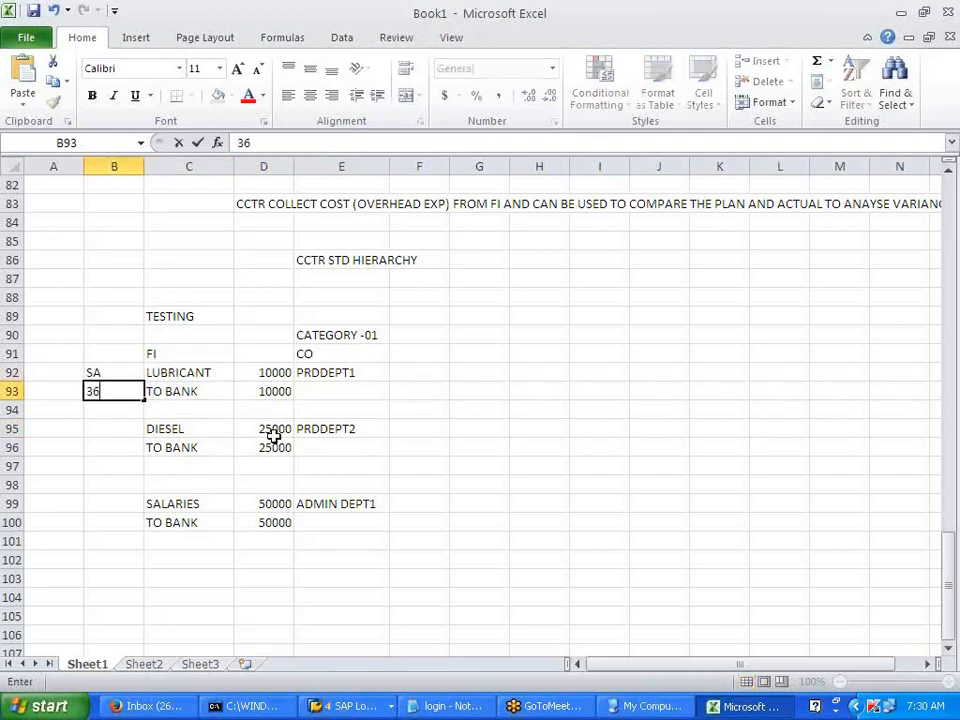
click(305, 377)
- Enter COIN --1 in F92 and FB03 in B94
click(216, 376)
drag(216, 376, 352, 375)
click(419, 372)
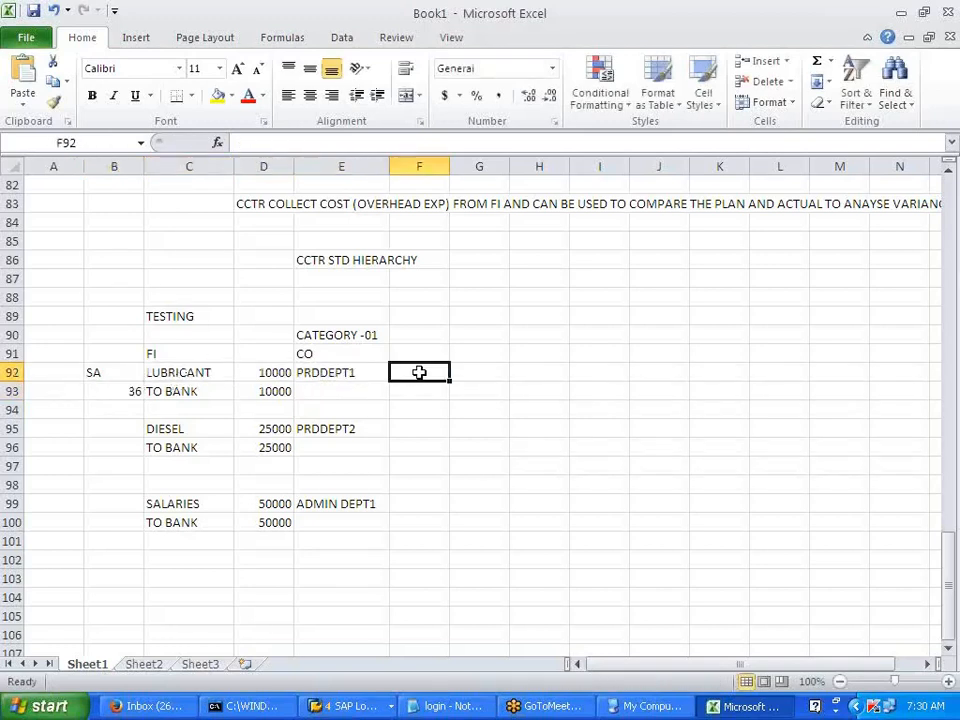
text(CO)
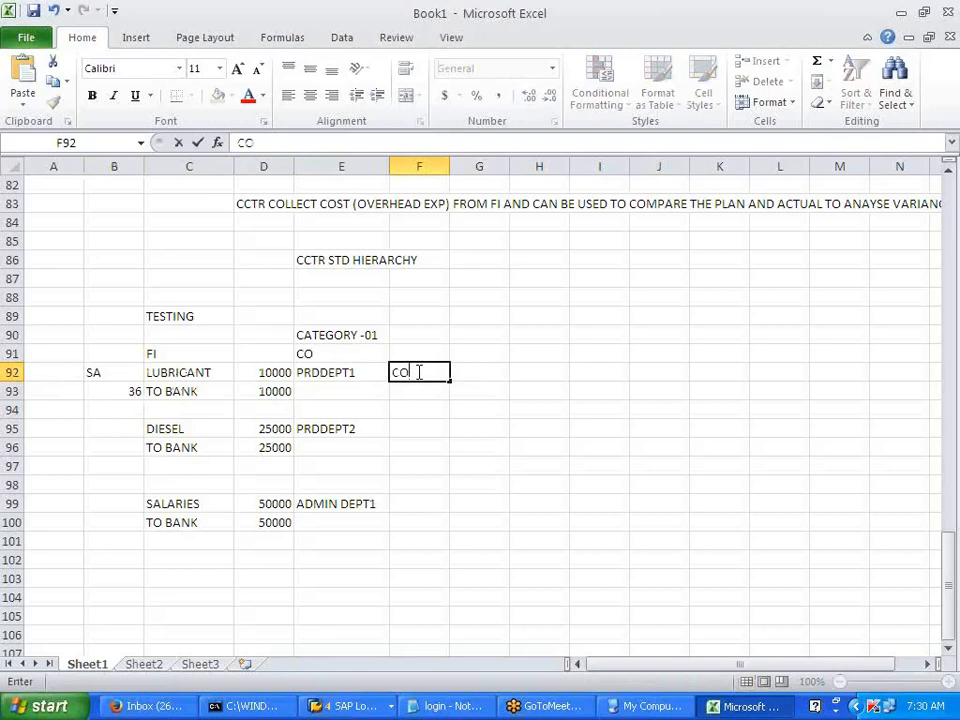
text(IN --1)
click(458, 427)
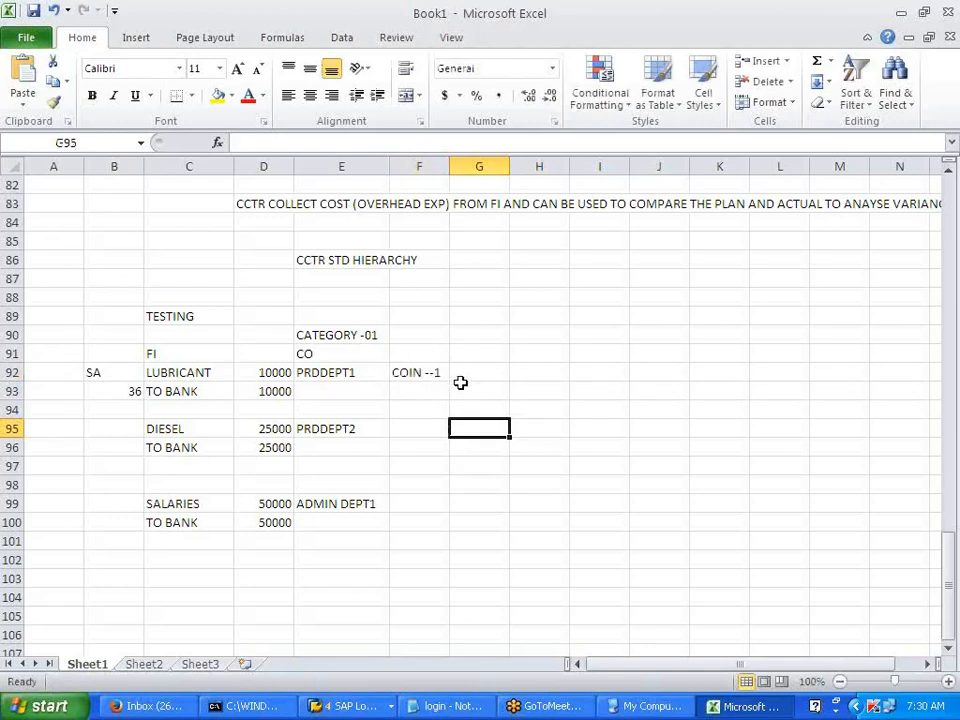
click(106, 408)
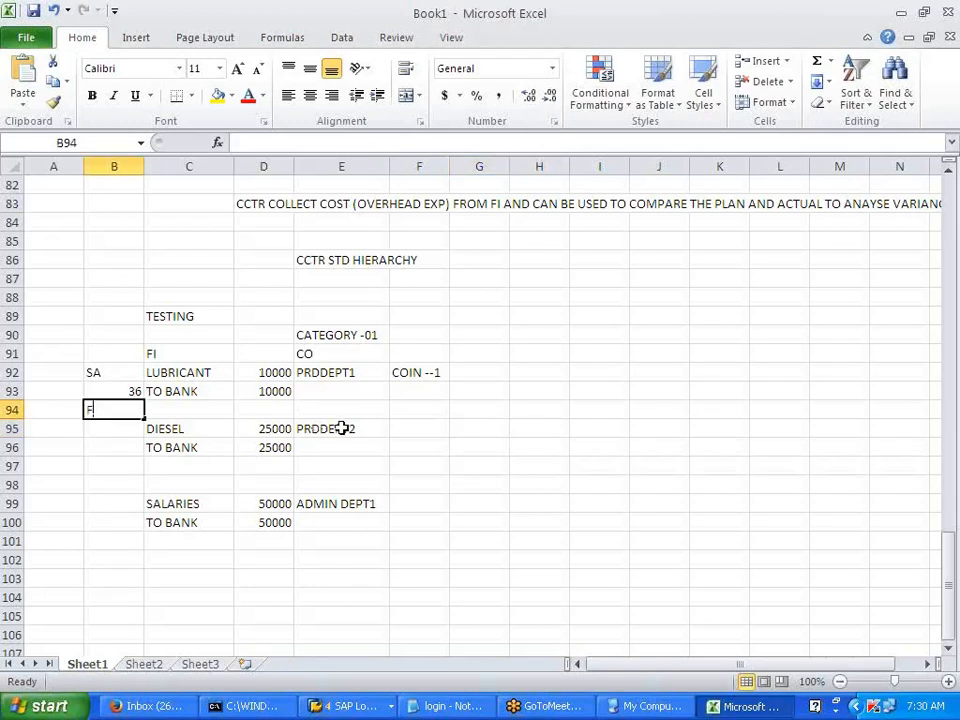
text(FB03)
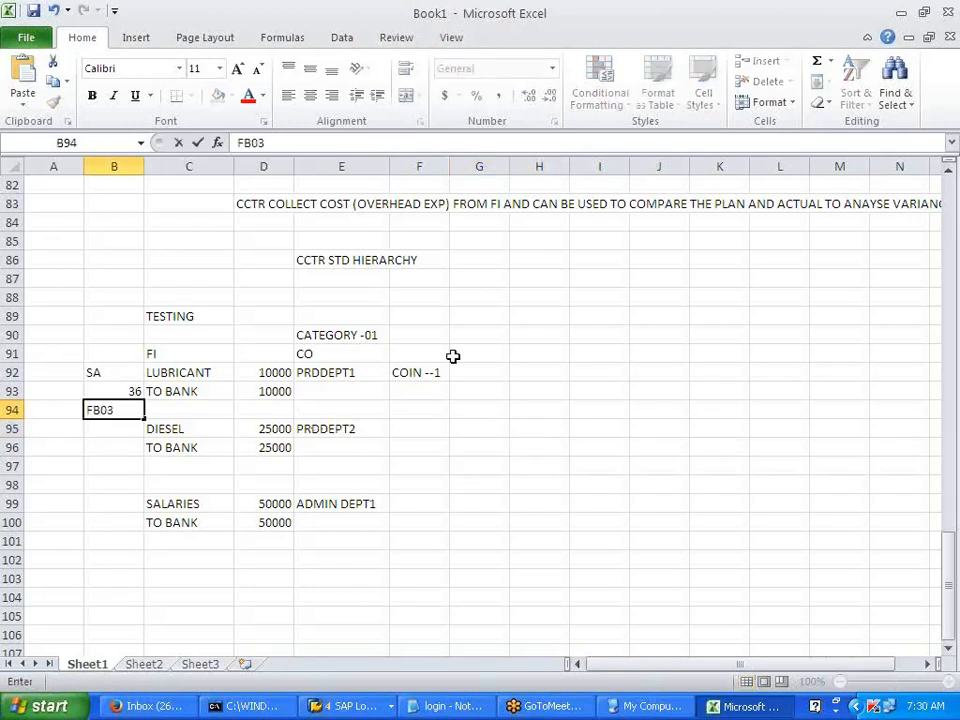
key(alt+Tab)
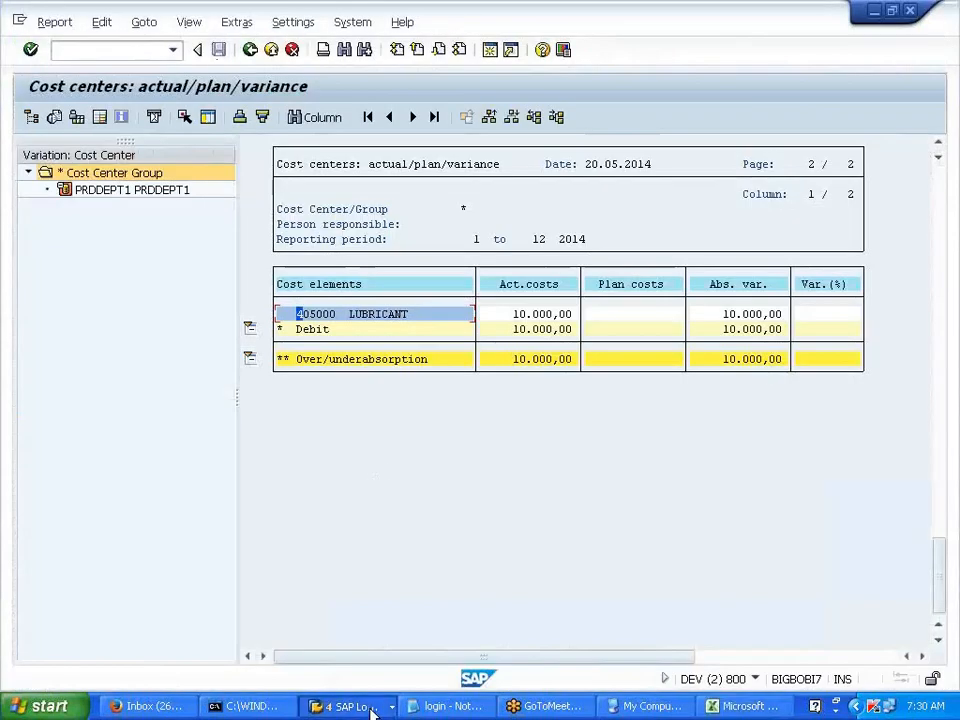
- Exit the SAP variance report, confirming Yes, and return to SAP Easy Access
click(372, 708)
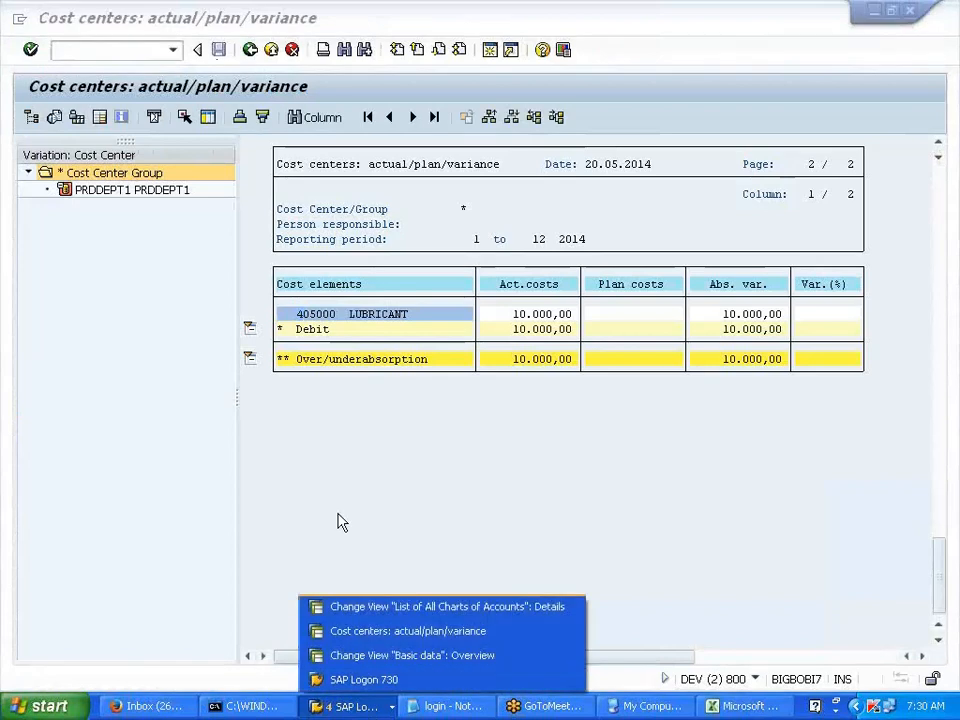
click(408, 631)
click(250, 49)
click(148, 247)
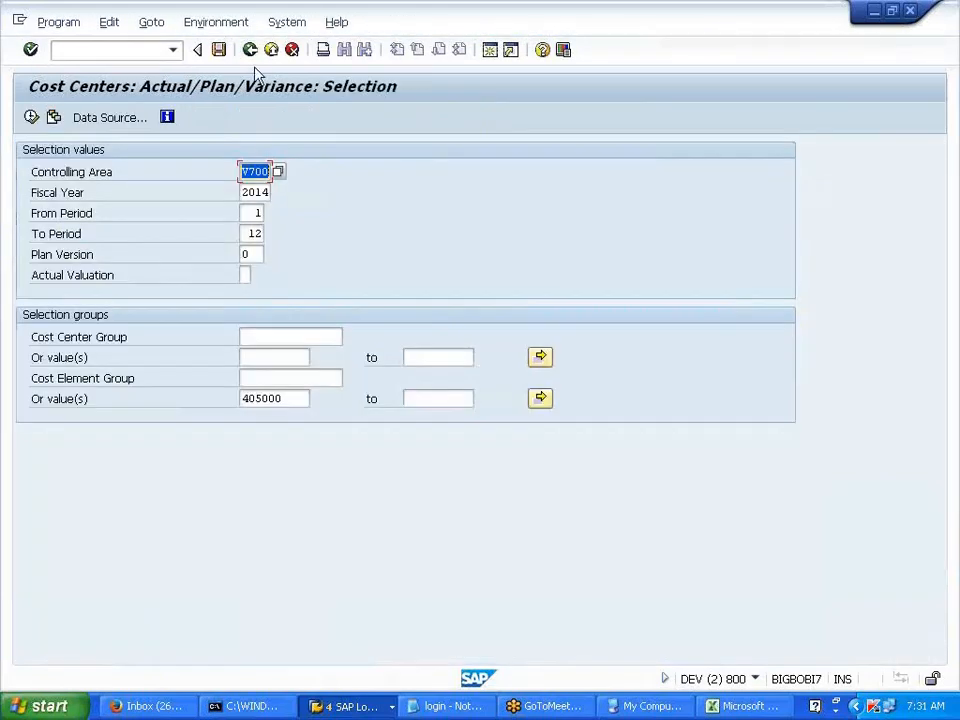
click(250, 50)
- Collapse Plan/Actual Comparisons and expand the Line Items reports folder
scroll(157, 600, down, 3)
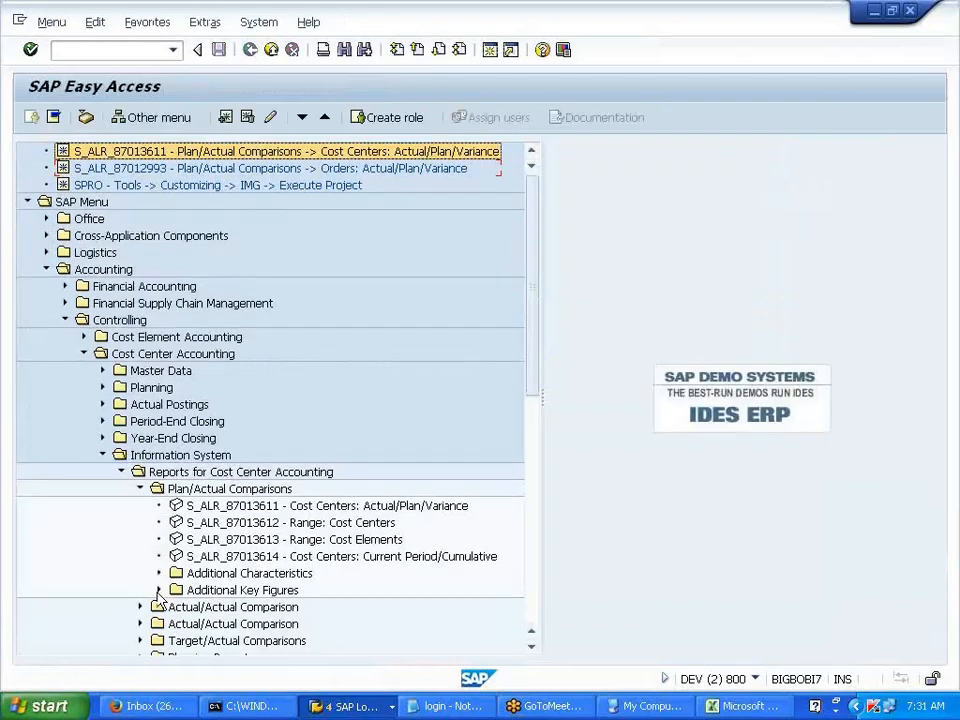
scroll(157, 600, down, 1)
click(140, 421)
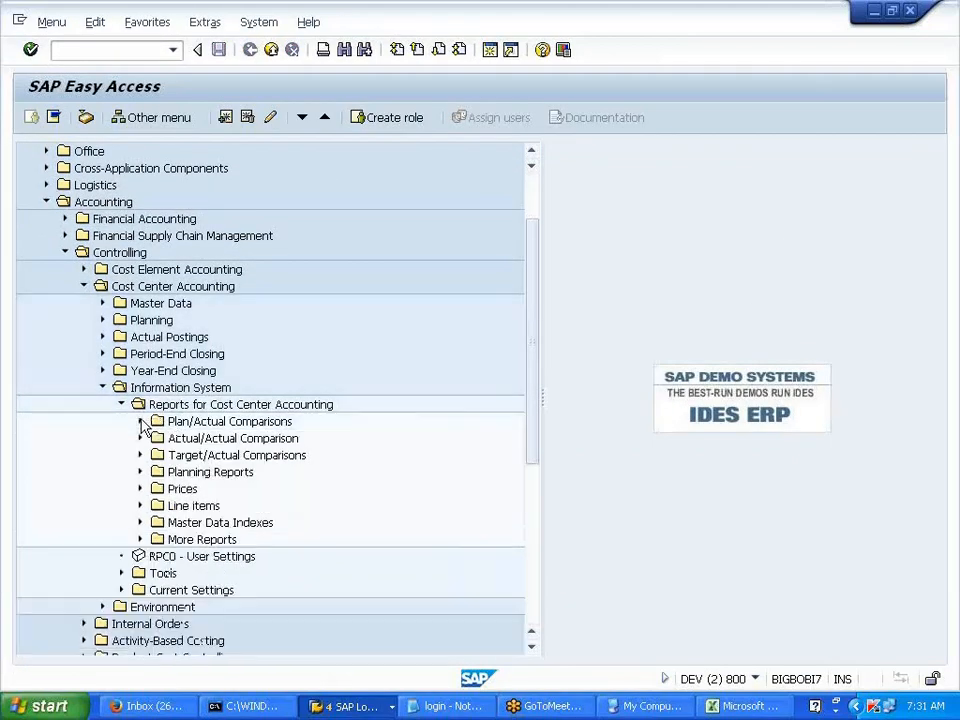
click(140, 505)
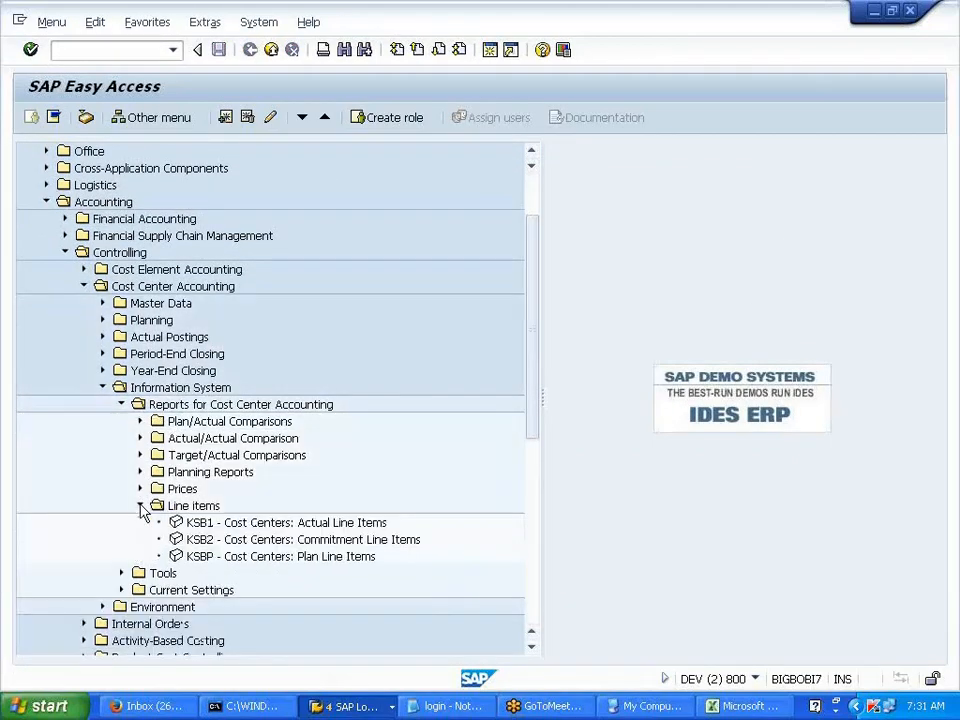
click(186, 522)
scroll(391, 551, down, 1)
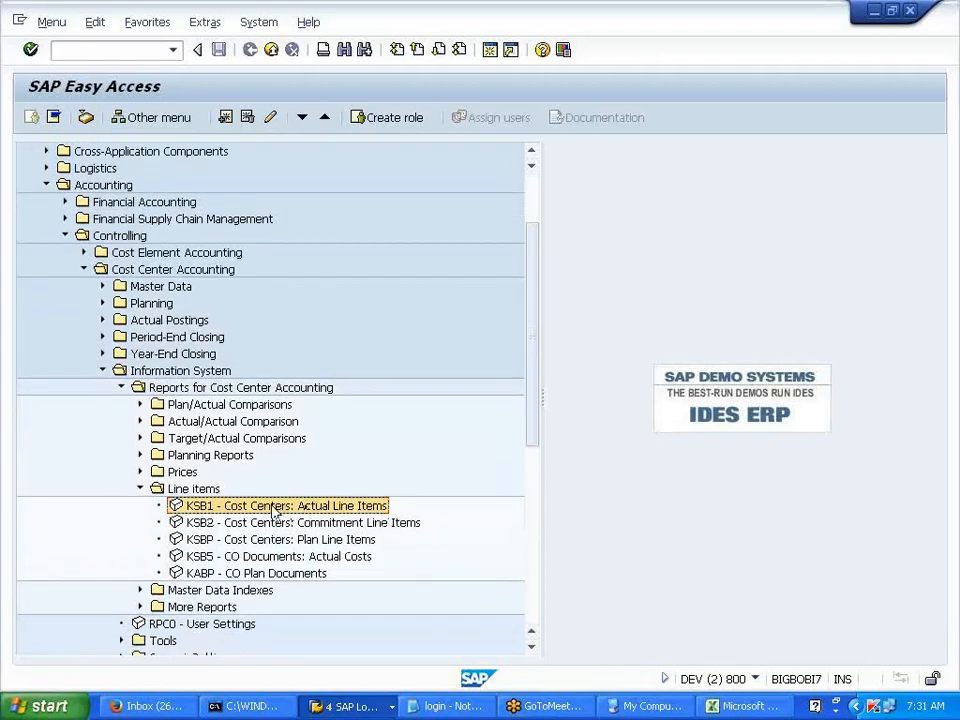
- Run KSB5 CO Documents: Actual Costs for document numbers 1 to 99999
click(316, 557)
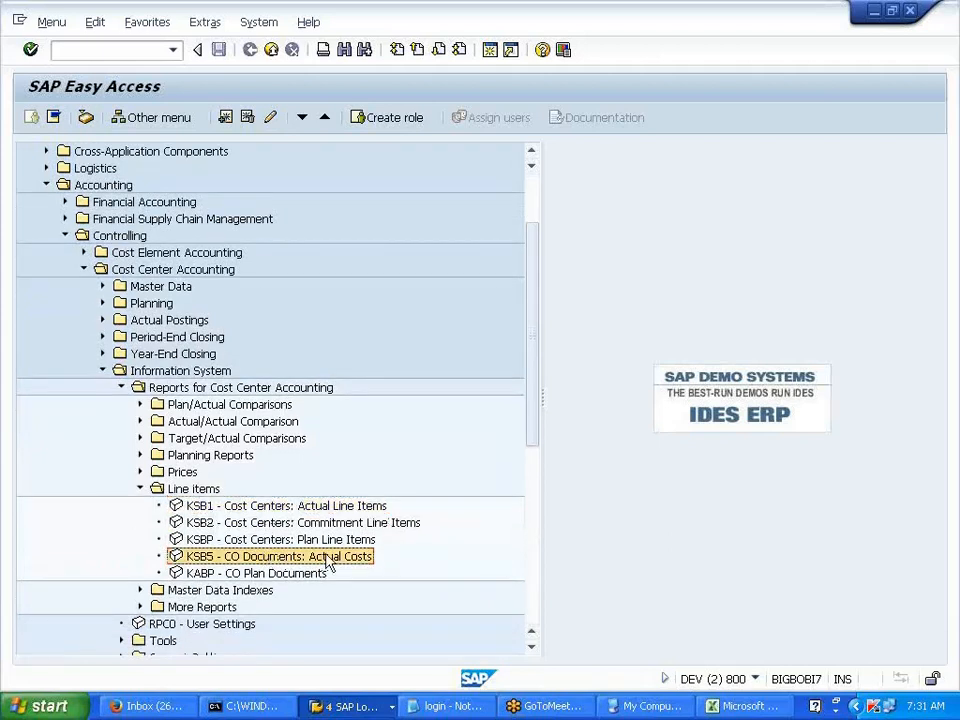
double_click(316, 558)
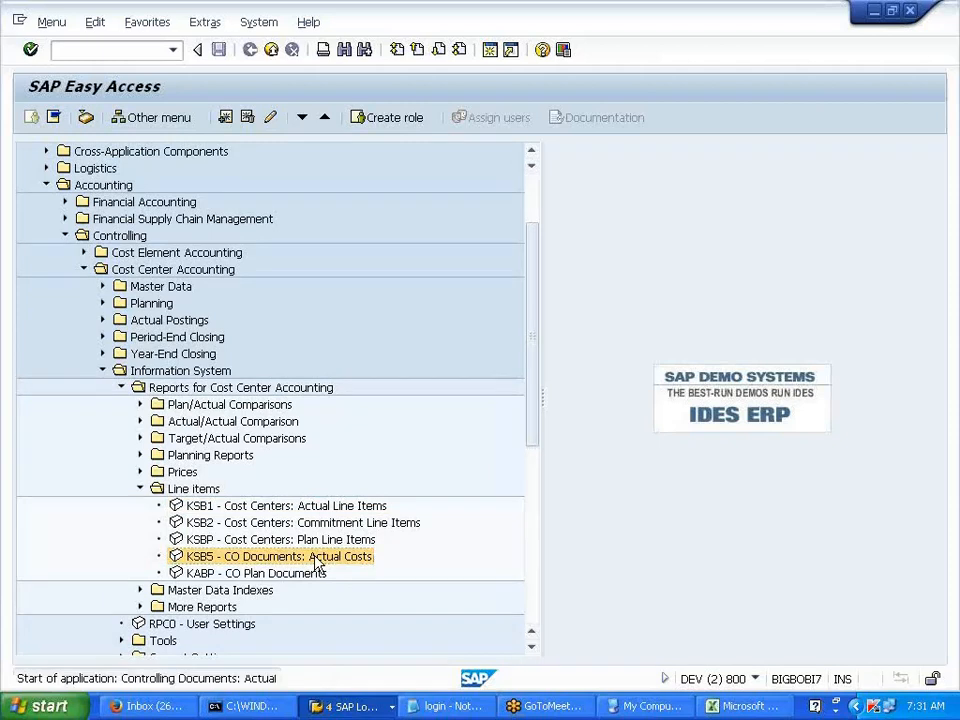
key(BackSpace)
text(1)
key(Tab)
text(99999)
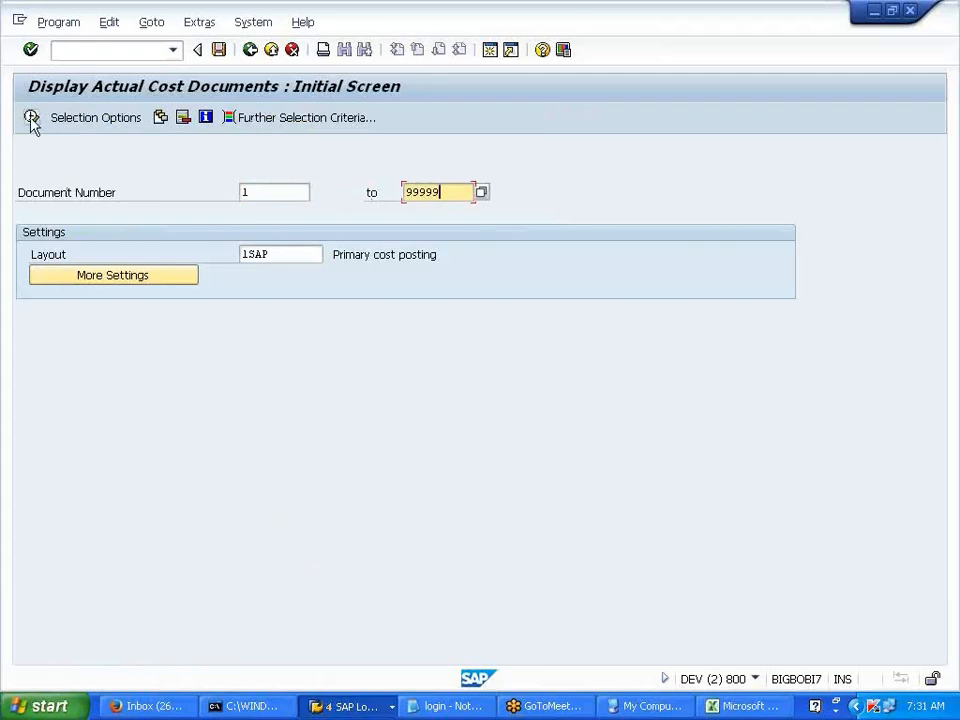
click(32, 119)
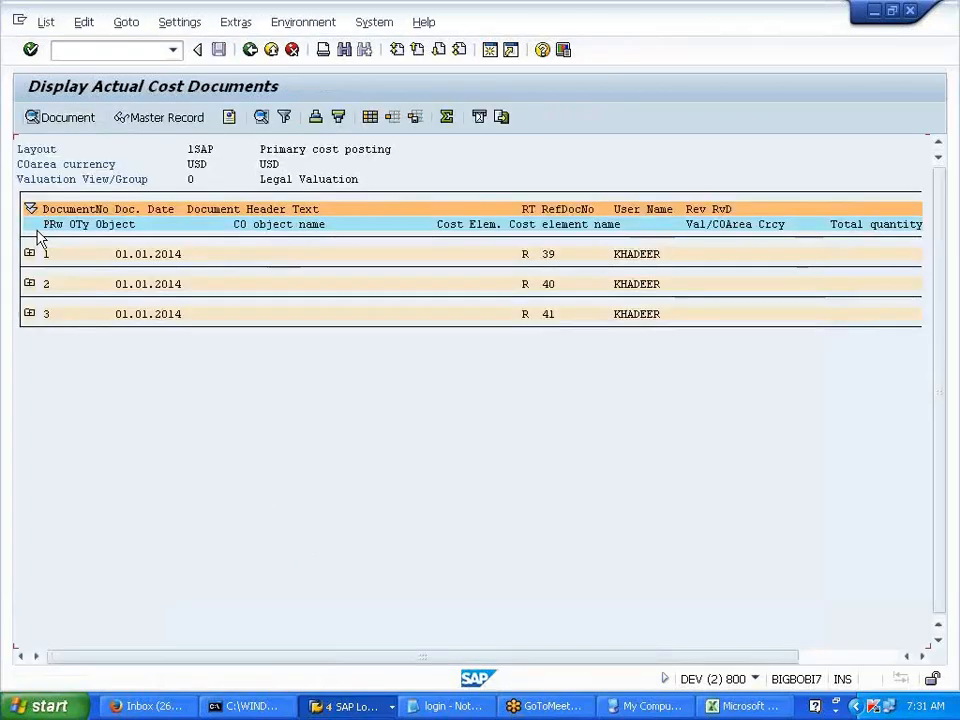
- Expand documents 1, 2 and 3 to show their line items
click(30, 253)
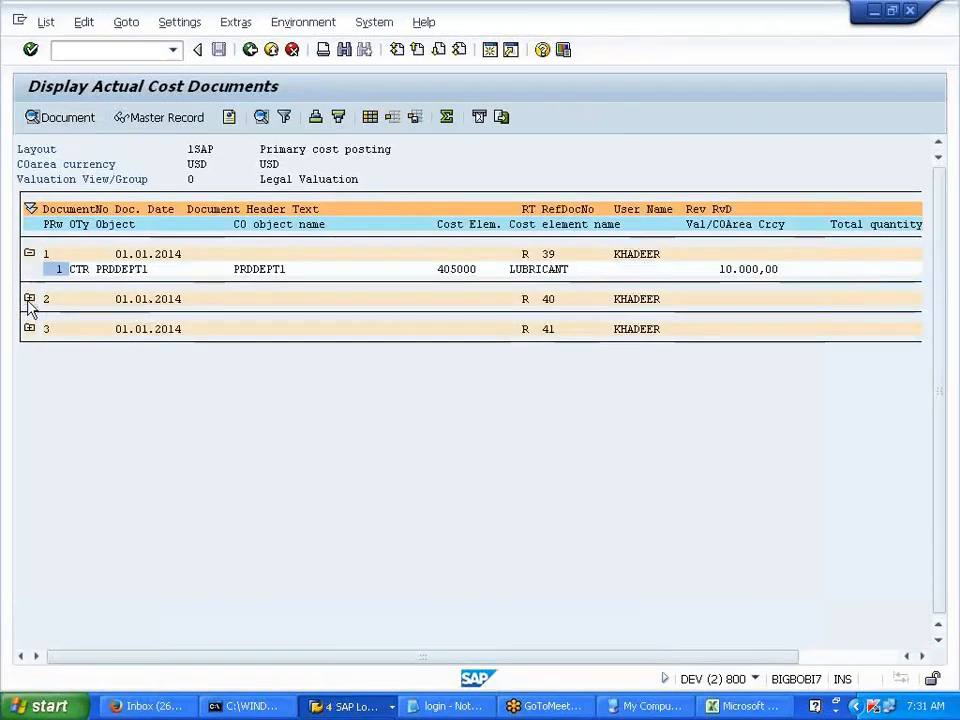
click(30, 299)
click(30, 344)
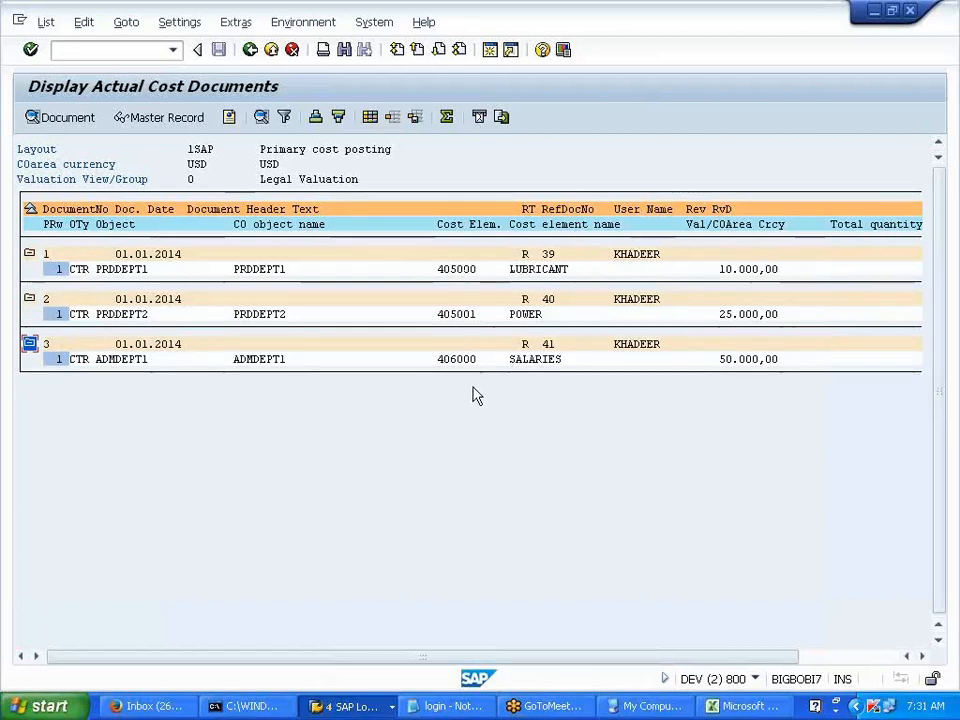
key(alt+Tab)
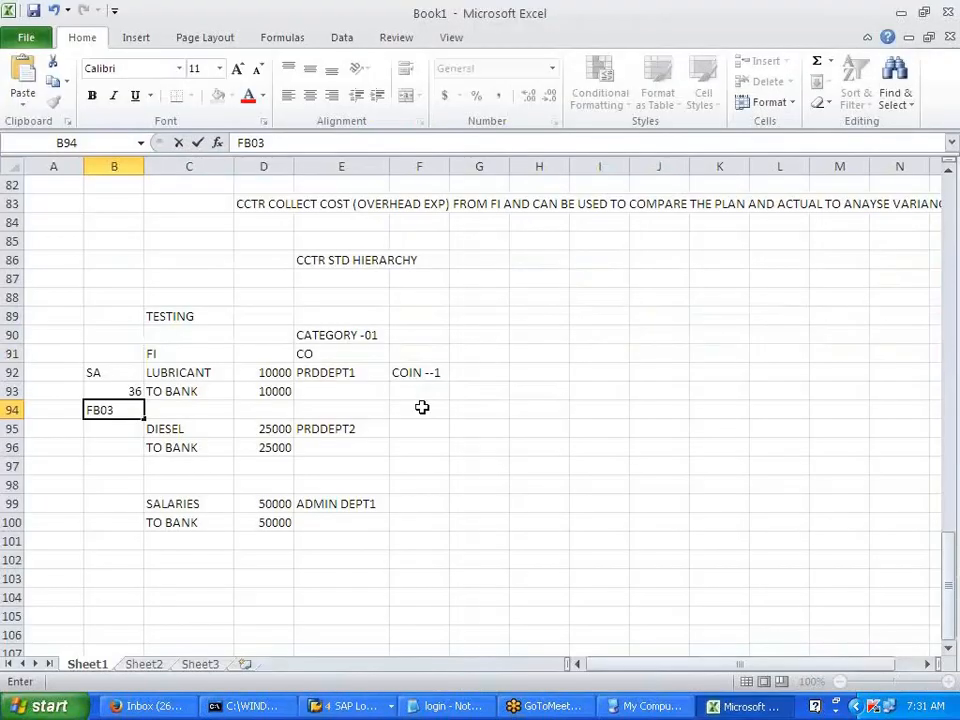
- Enter KSB5 in F94, KANK in F93 and OBA7 in B93
click(418, 410)
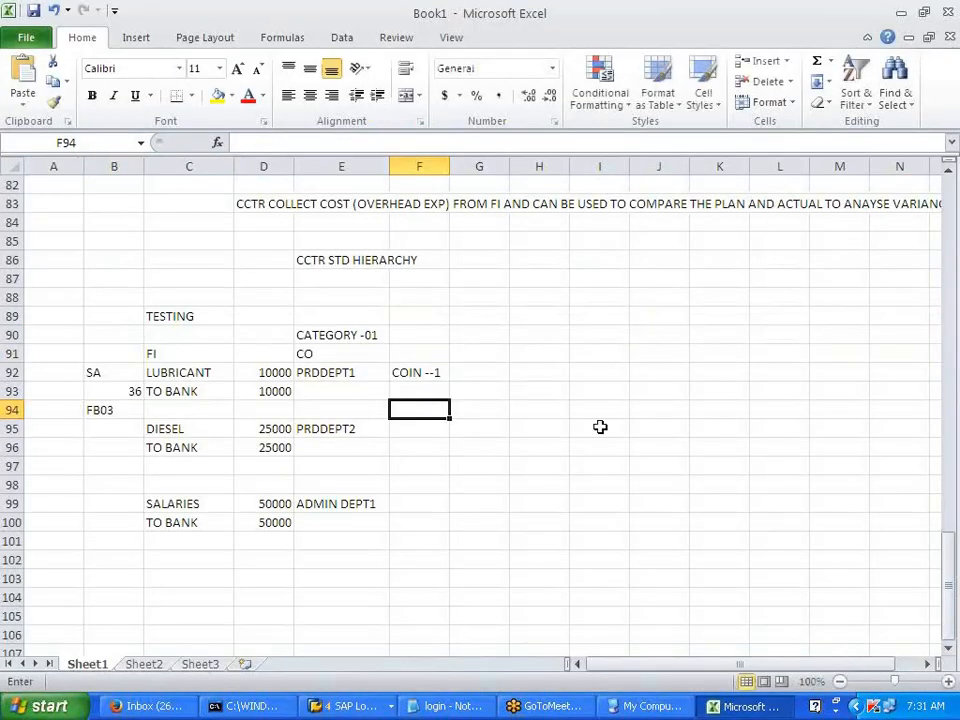
text(KSB5)
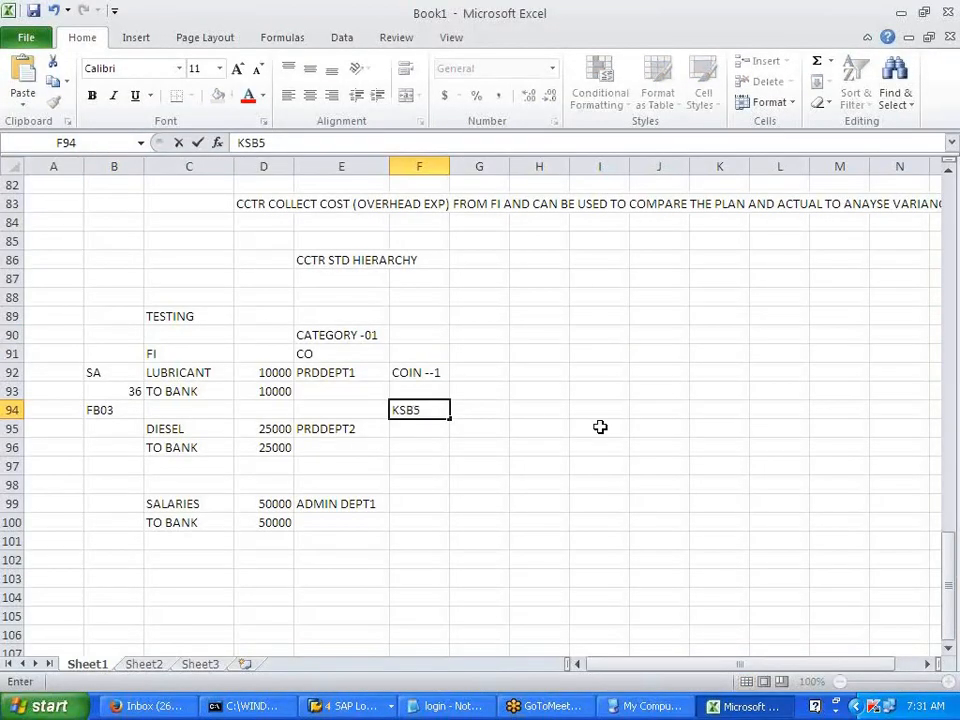
key(Up)
text(KANK)
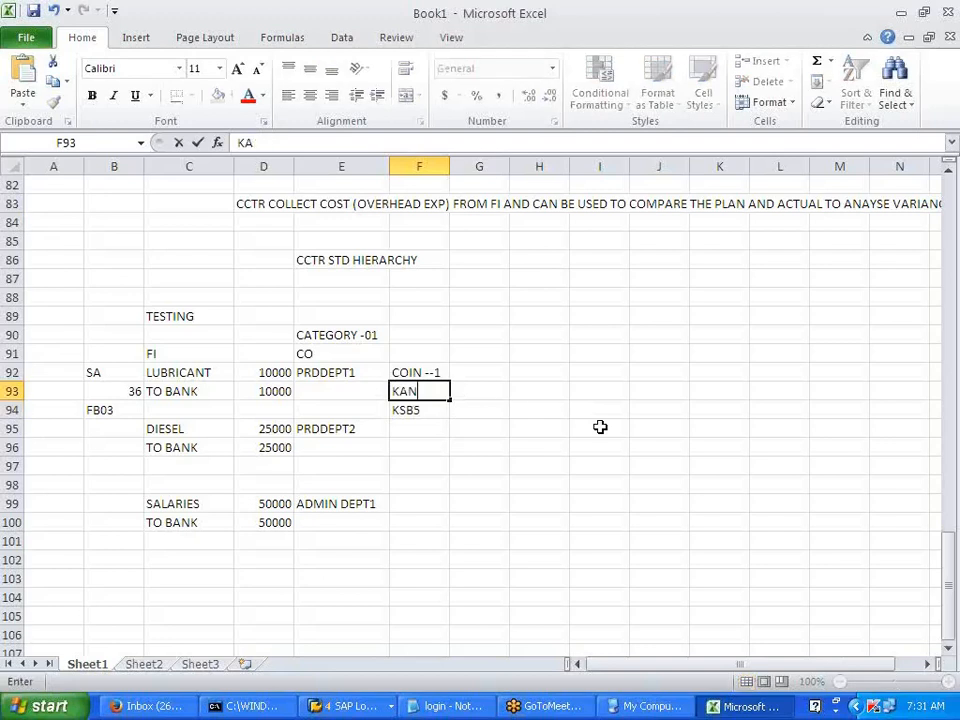
click(100, 392)
text(OBA7)
click(241, 450)
click(467, 469)
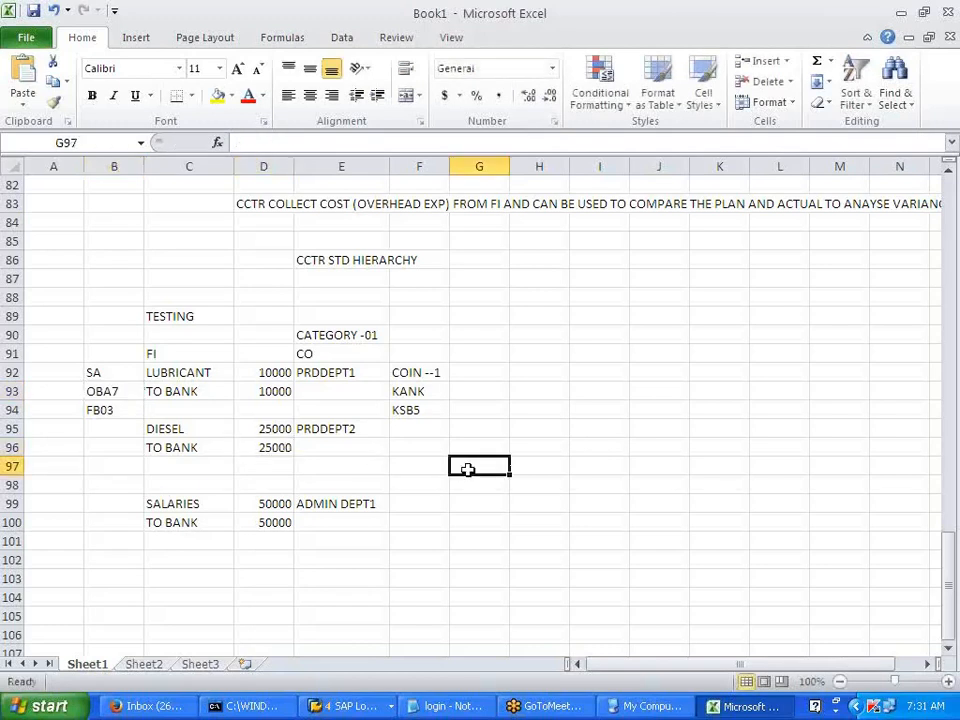
- Label A93 CONFIG and A94 DISPLAY
click(62, 392)
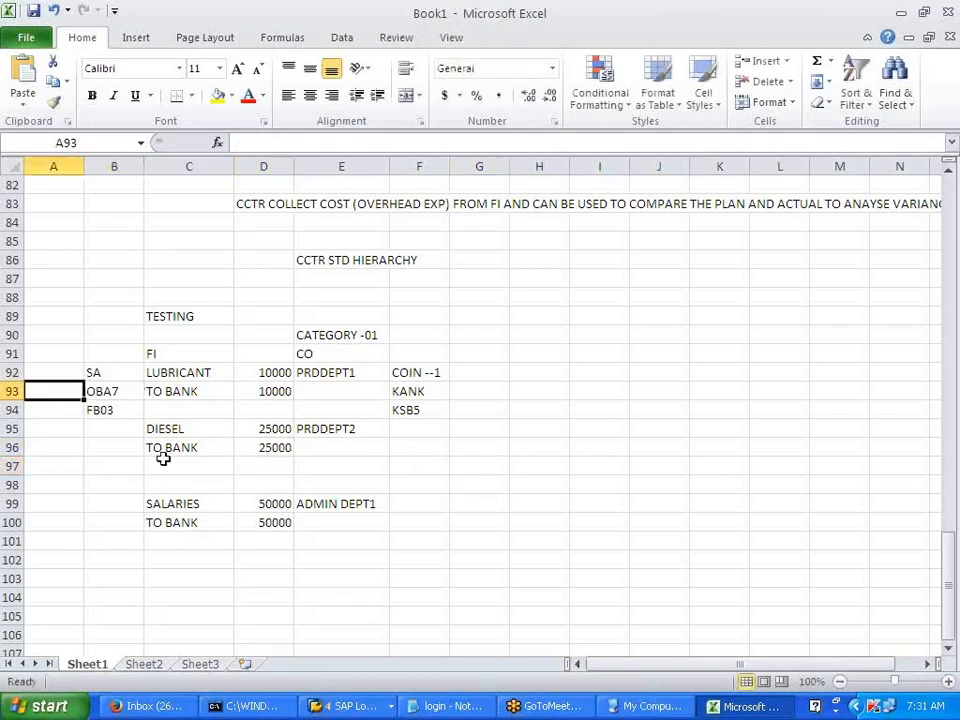
text(CONFI)
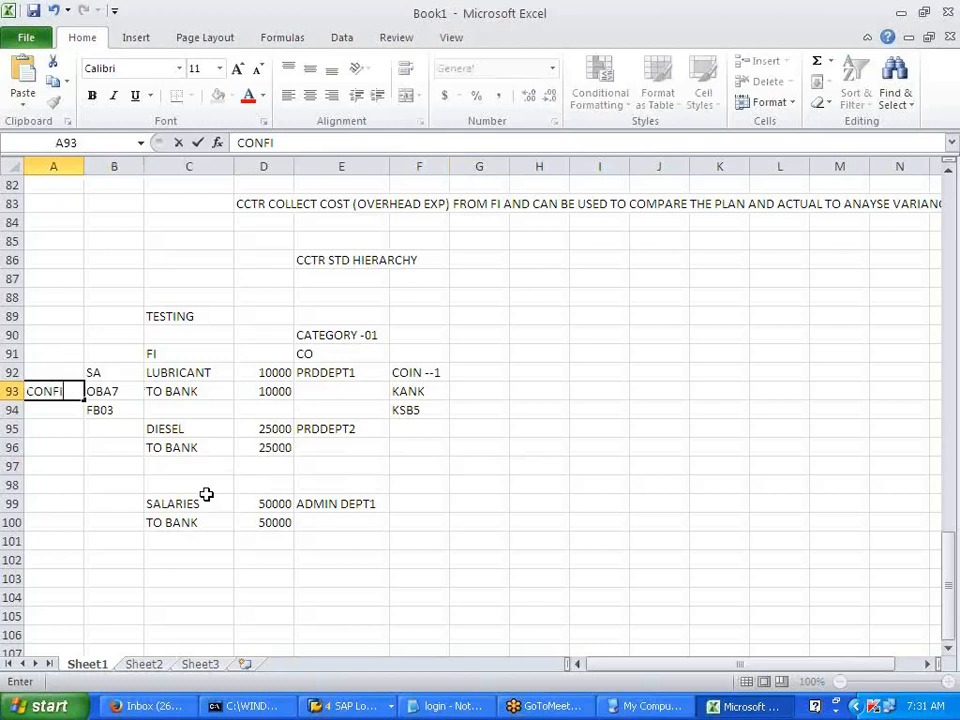
text(G)
key(Return)
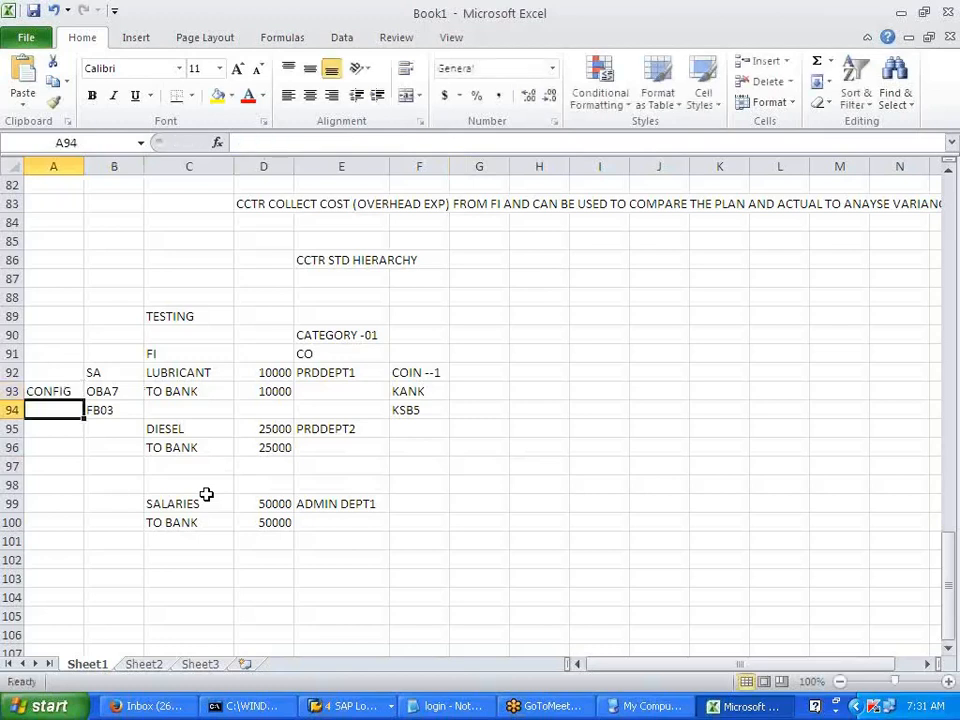
text(DISPLAY)
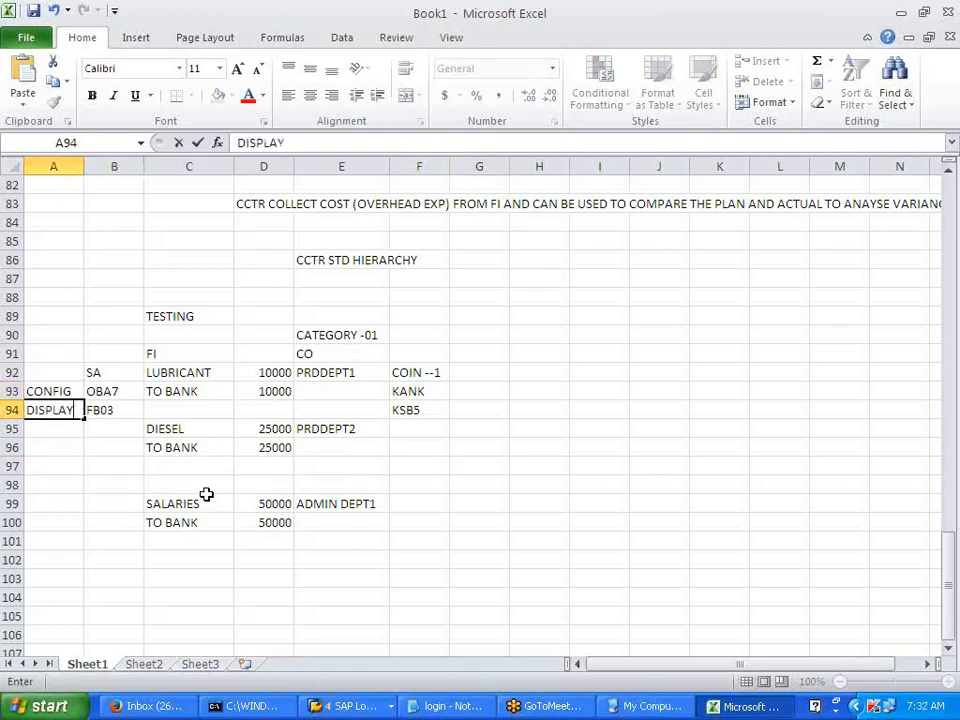
click(508, 462)
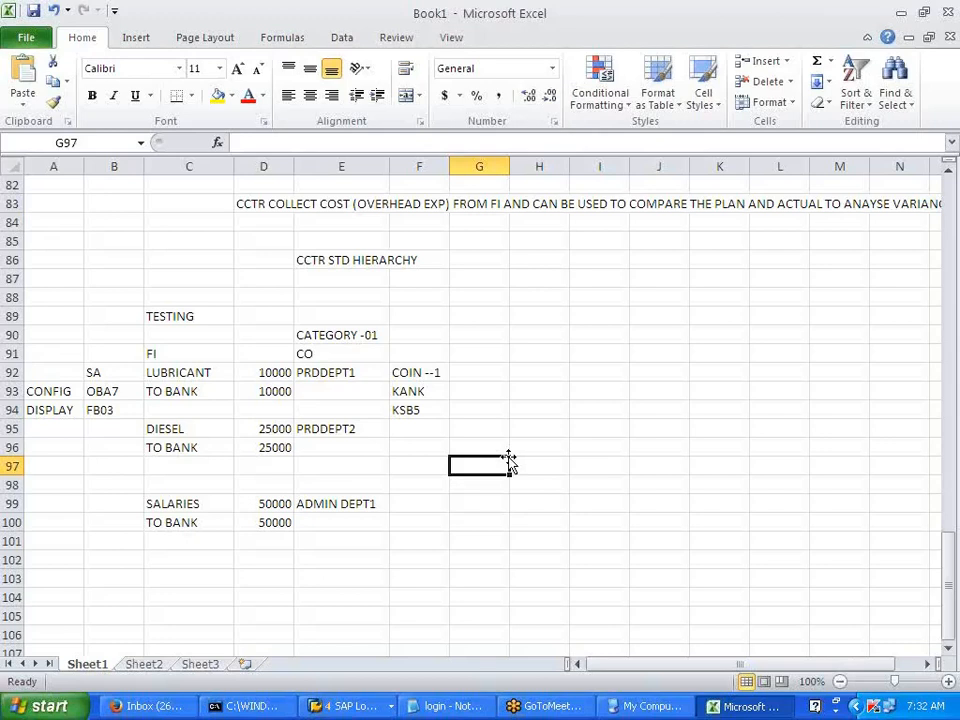
key(alt+Tab)
- Exit the cost documents list and start an F-02 posting dated 01.01.2014
click(252, 50)
click(248, 320)
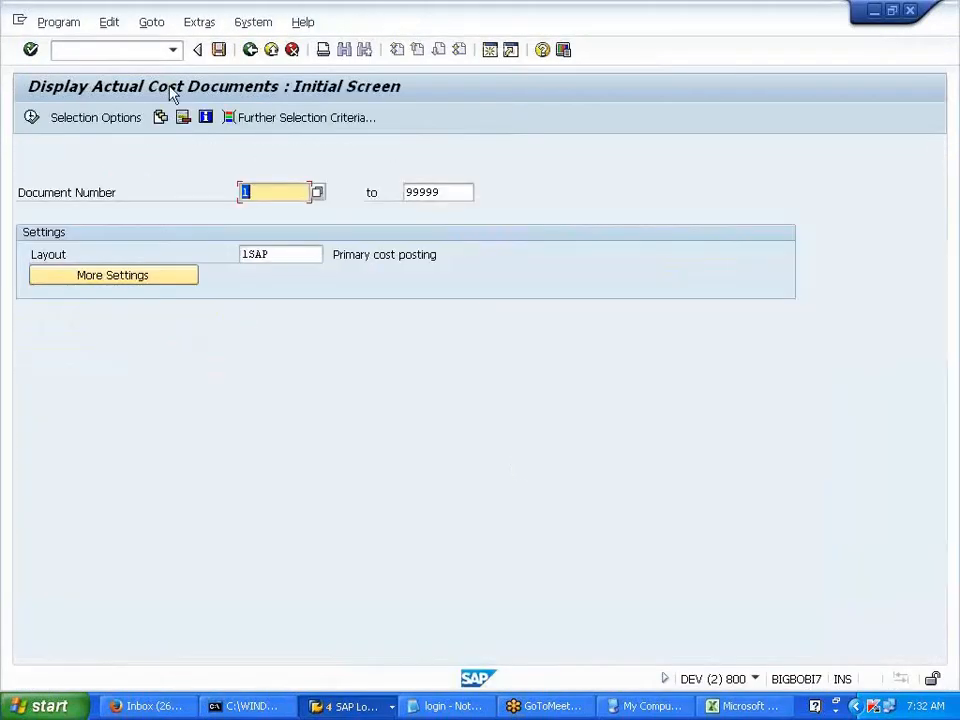
click(130, 50)
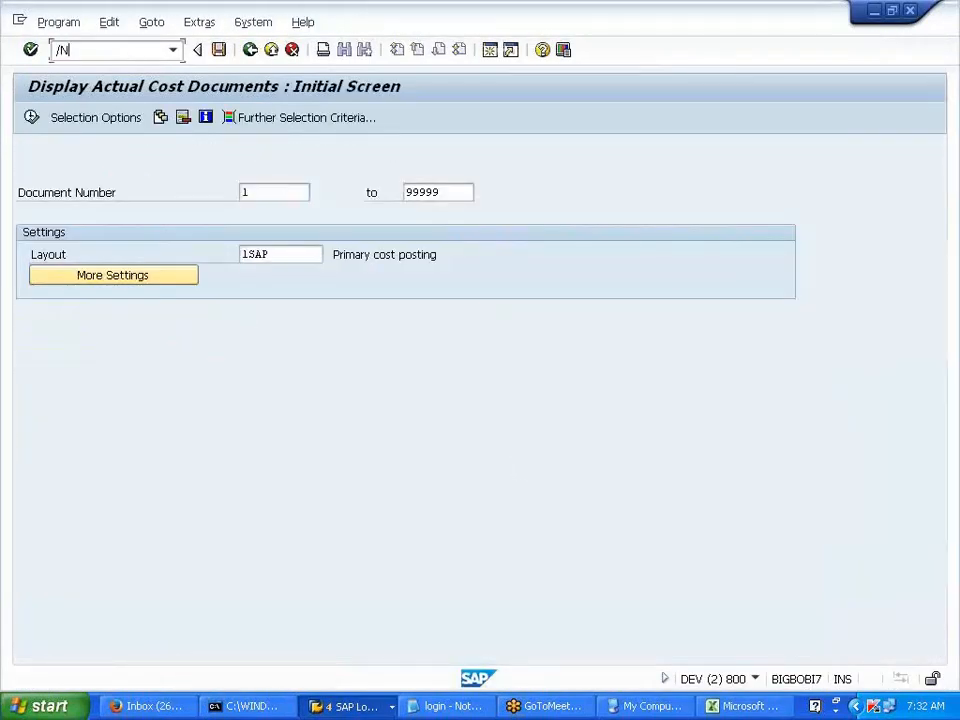
key(Return)
click(164, 152)
click(162, 166)
click(133, 170)
click(161, 188)
- Debit account 400003 TELEPHONE with 50000 USD as the first line item
click(230, 540)
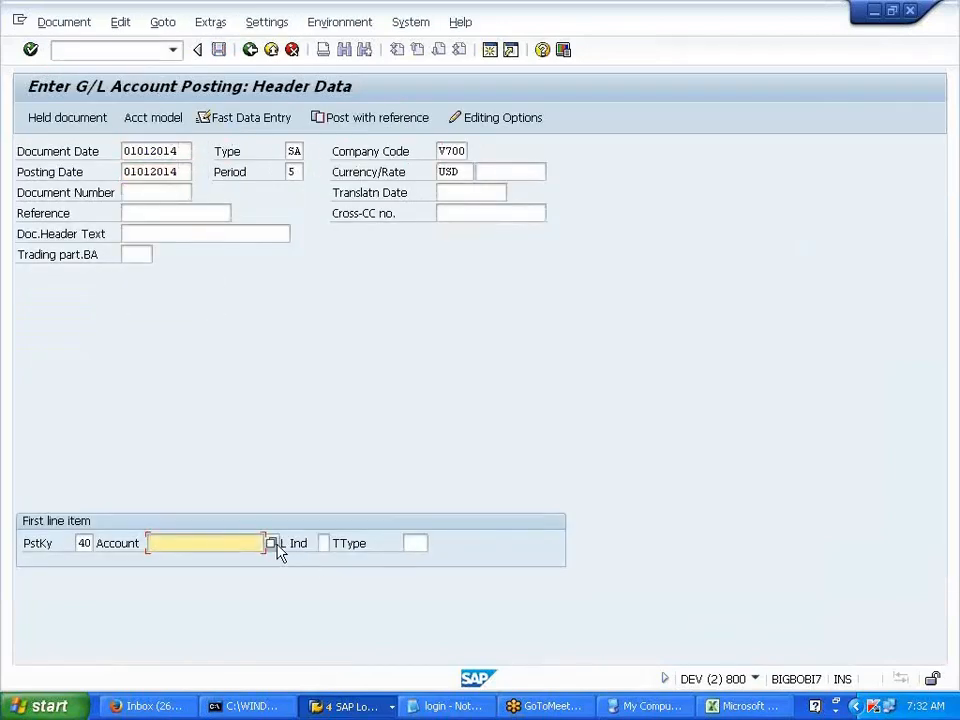
key(F4)
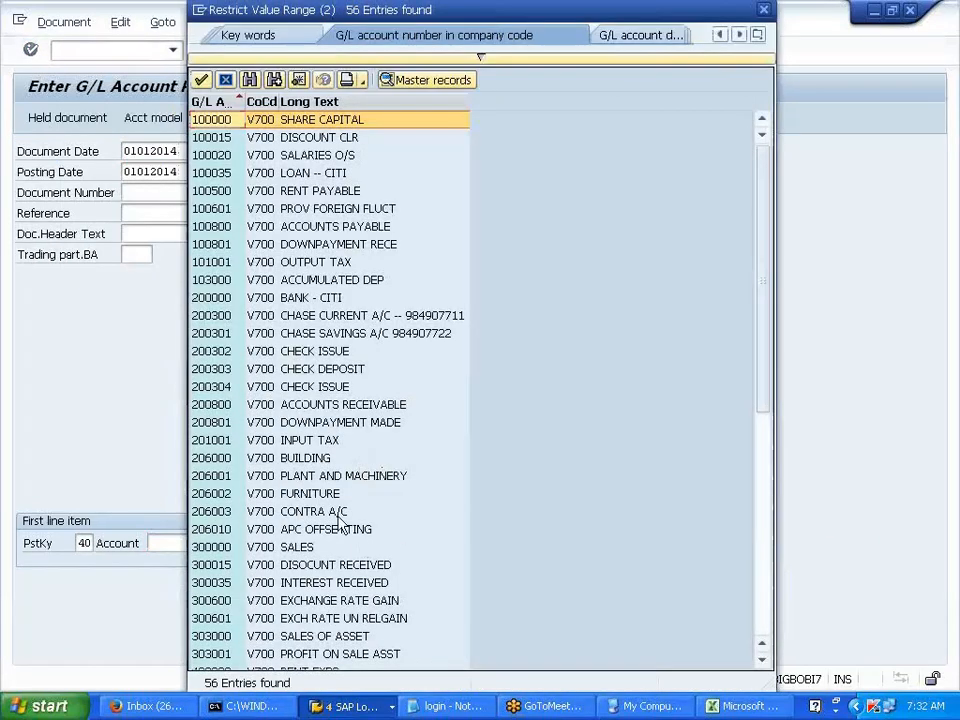
scroll(338, 493, down, 5)
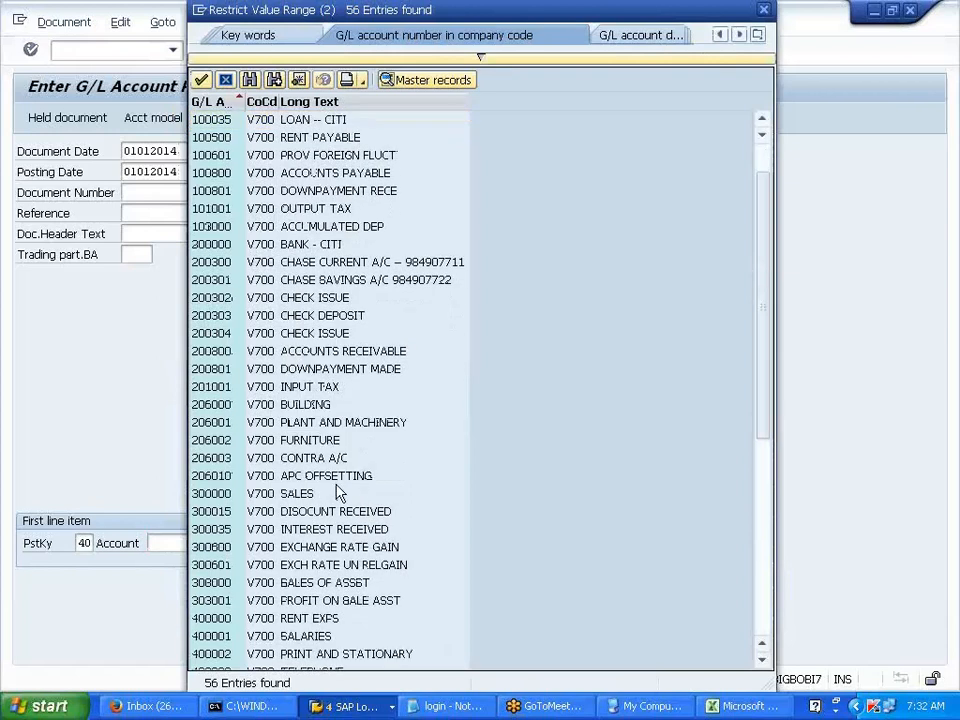
scroll(330, 560, down, 2)
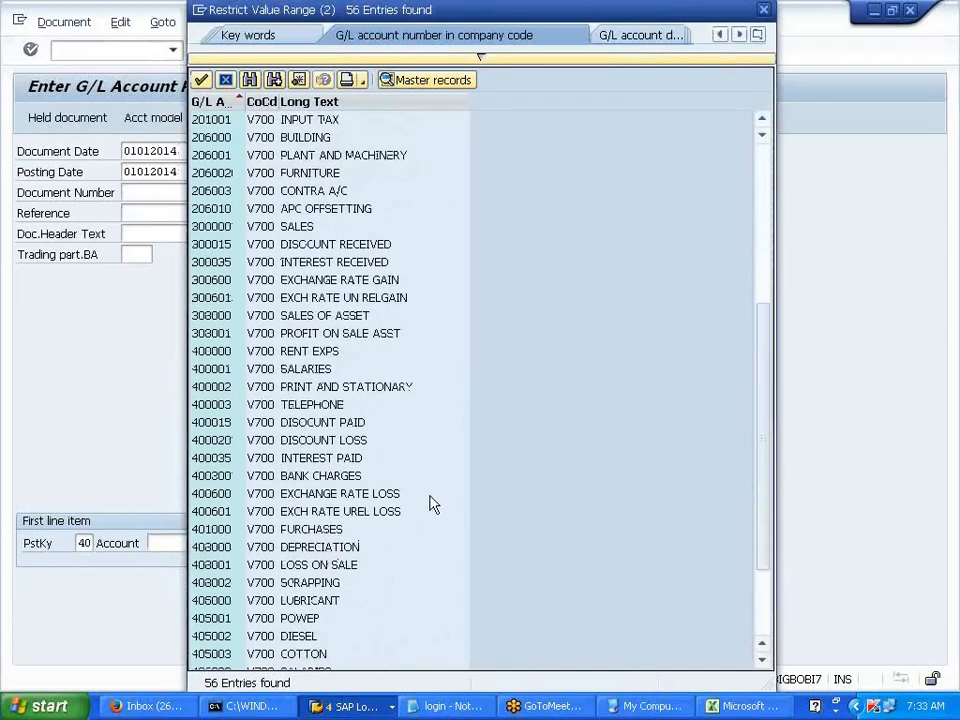
double_click(316, 406)
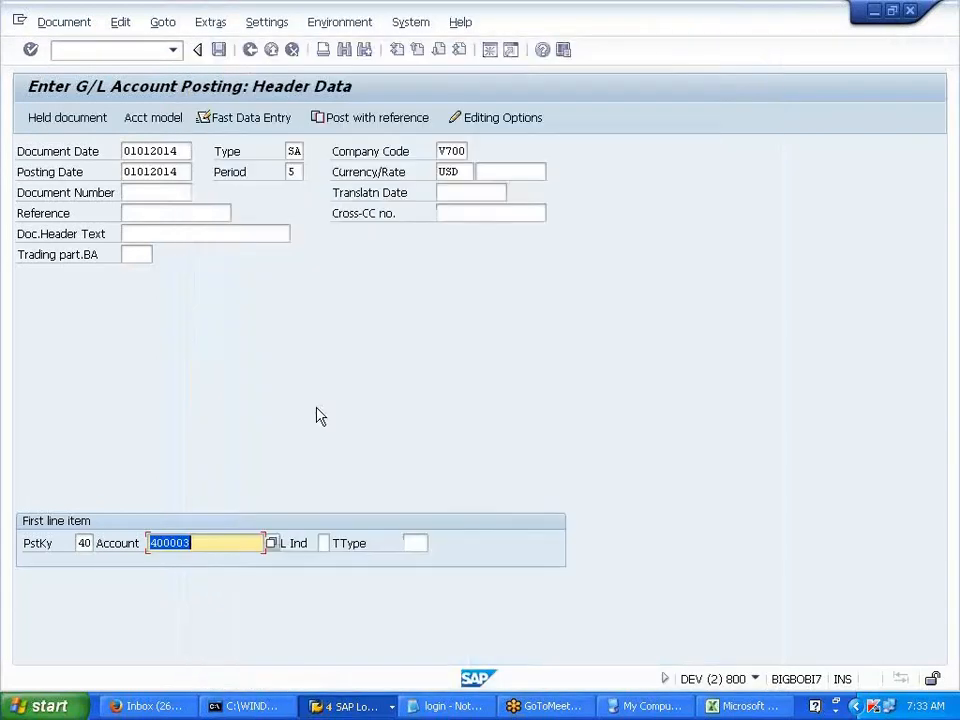
key(Return)
key(Return)
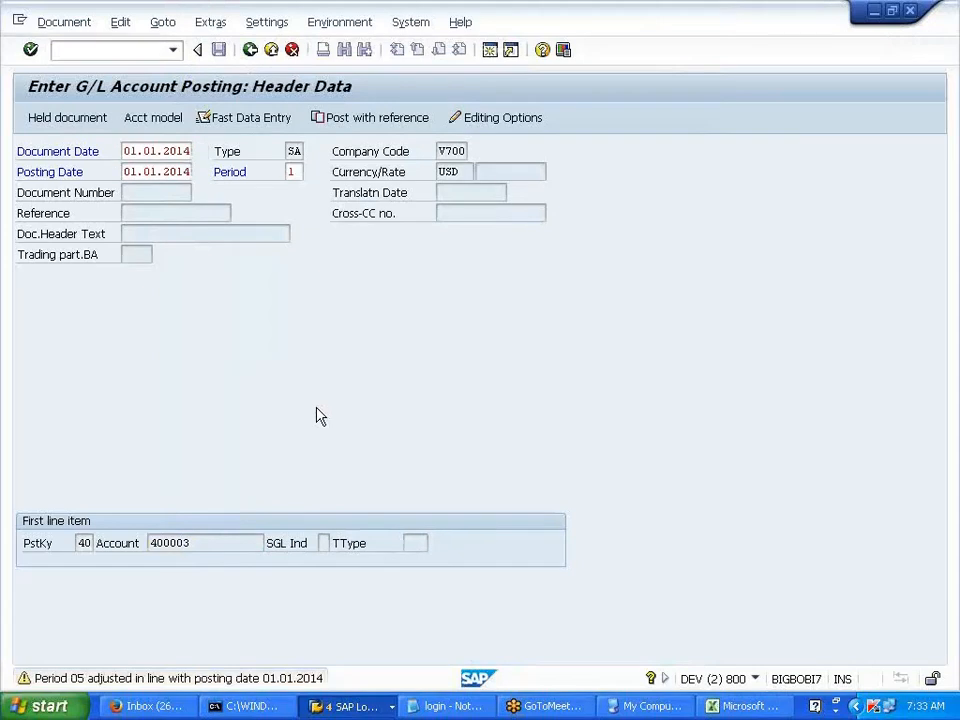
click(183, 254)
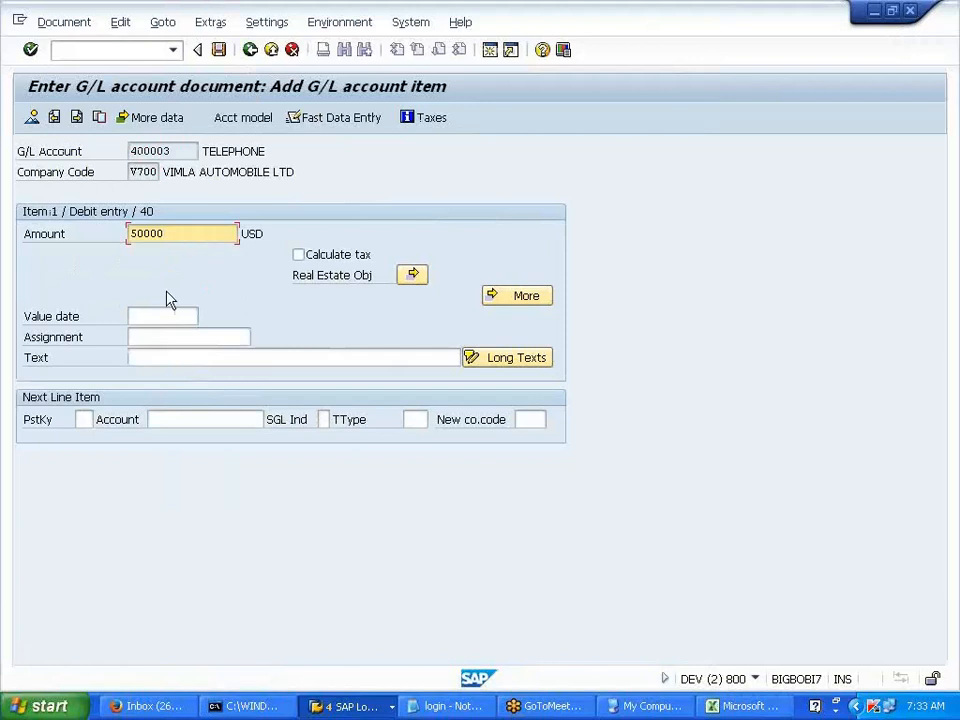
click(173, 151)
drag(173, 151, 130, 151)
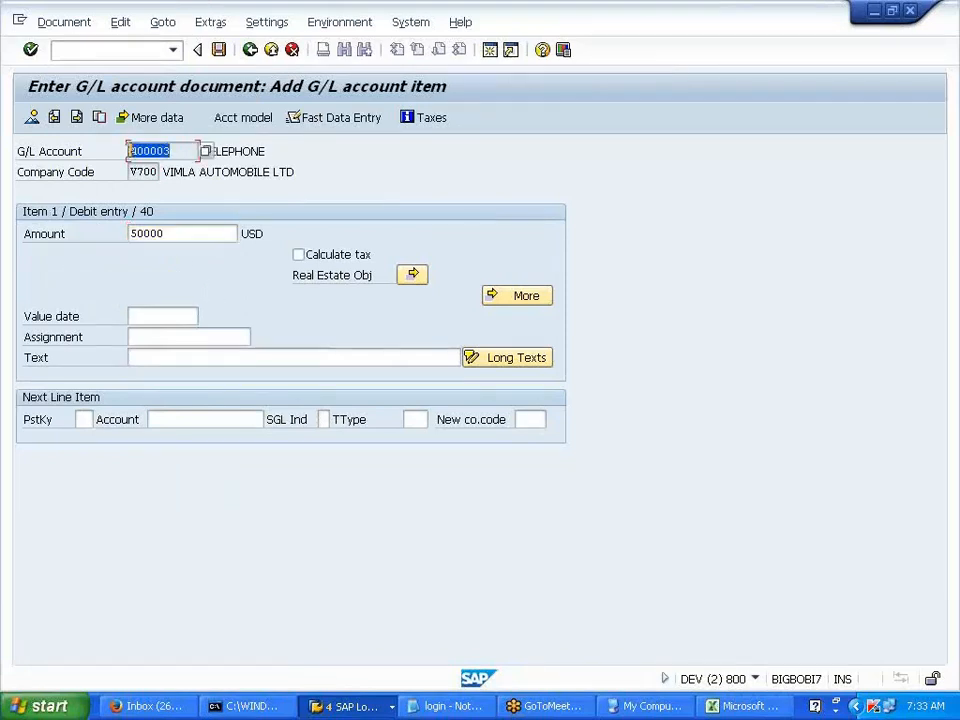
click(118, 50)
text(/NOBC4)
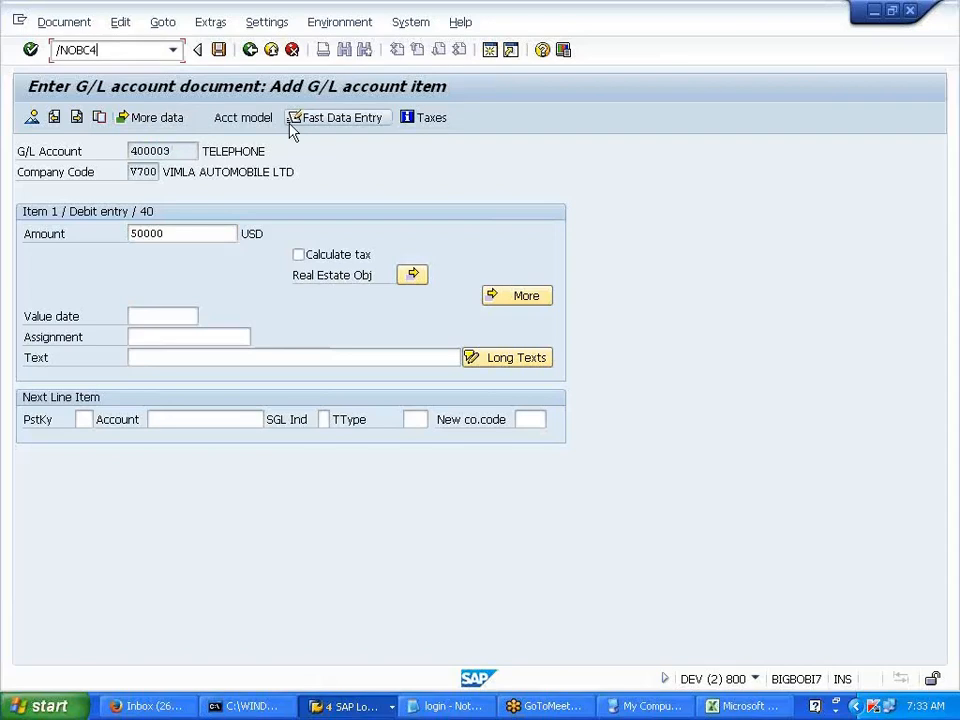
- Open OBC4 and display variant V700's field status groups, starting with G001 General
key(Return)
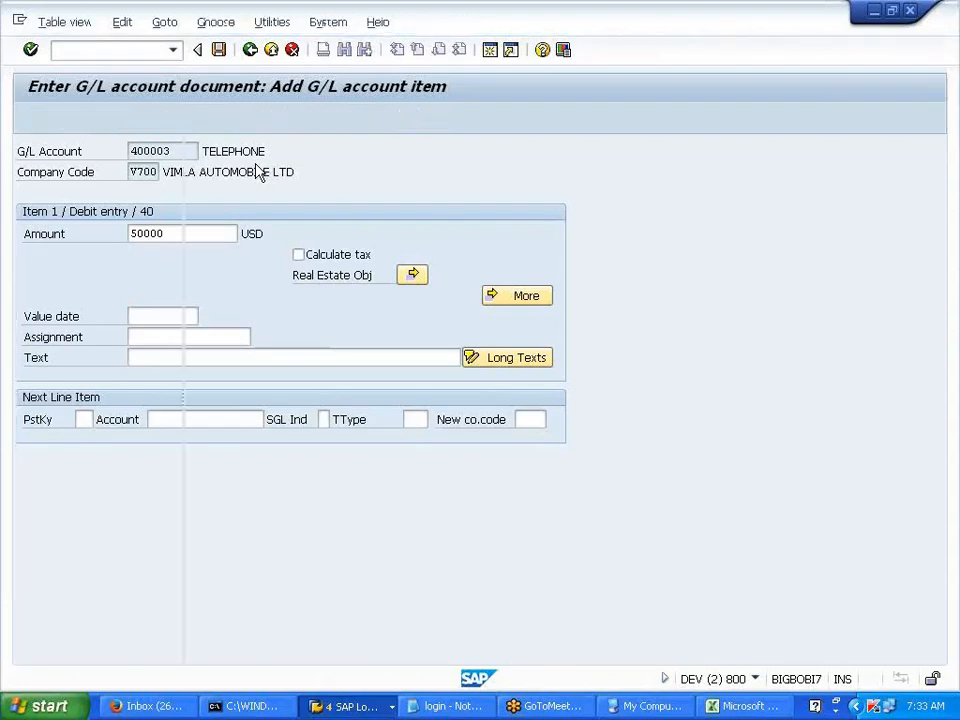
scroll(326, 590, down, 2)
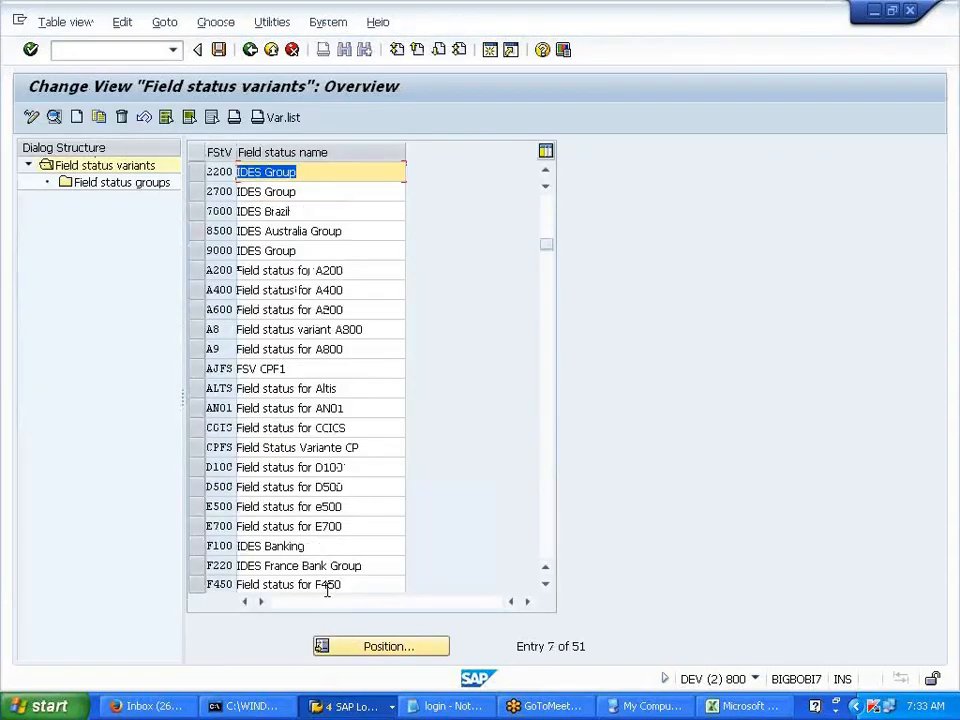
scroll(328, 598, down, 7)
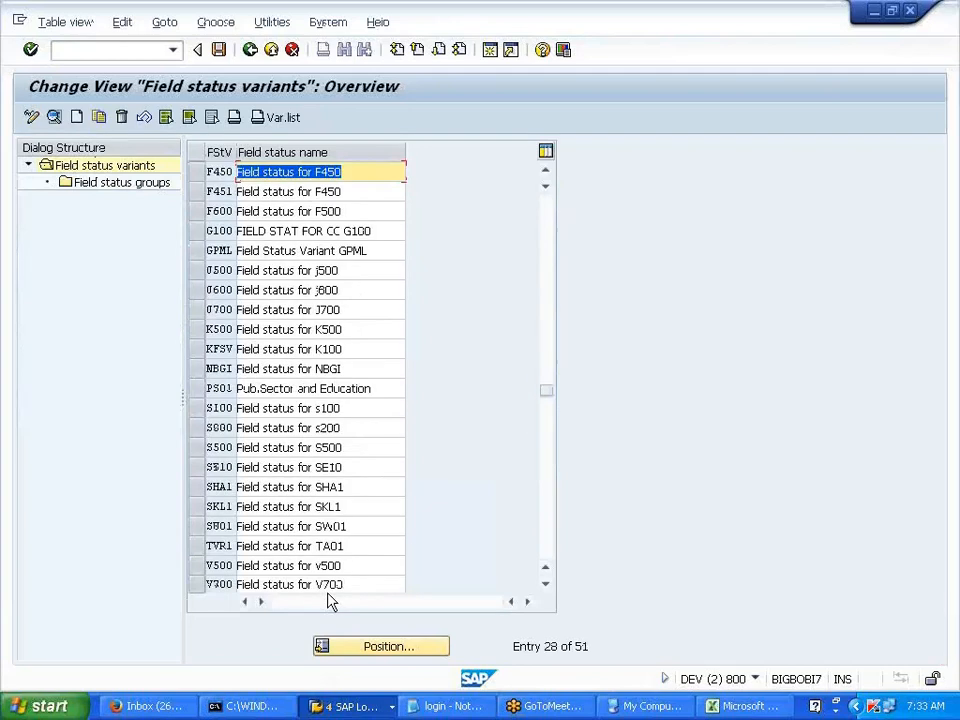
scroll(328, 600, down, 1)
click(205, 527)
double_click(120, 186)
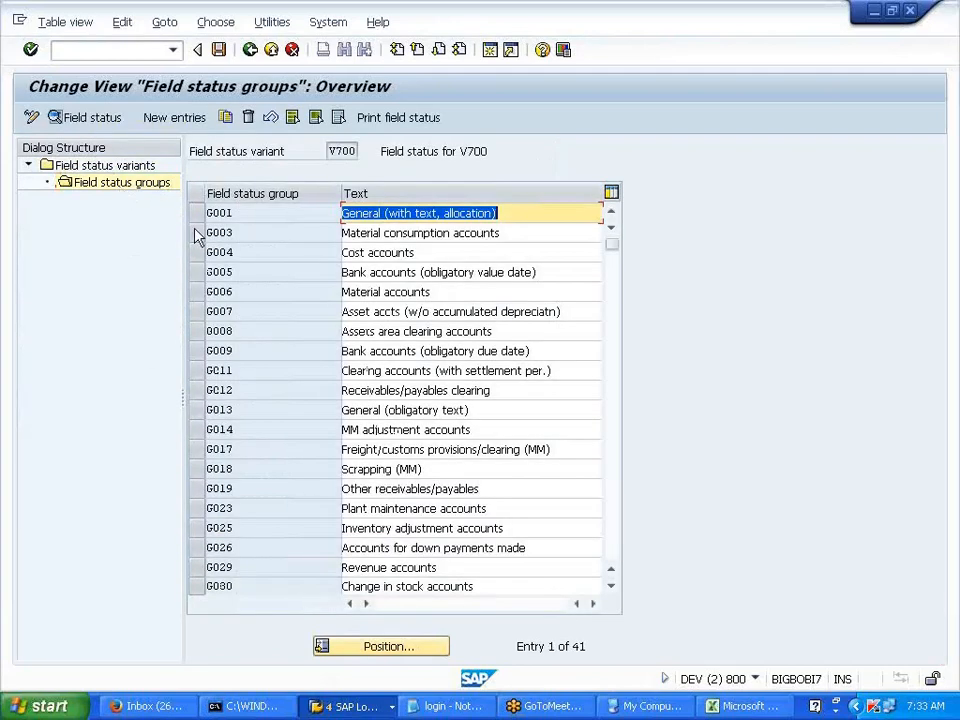
click(225, 252)
click(144, 55)
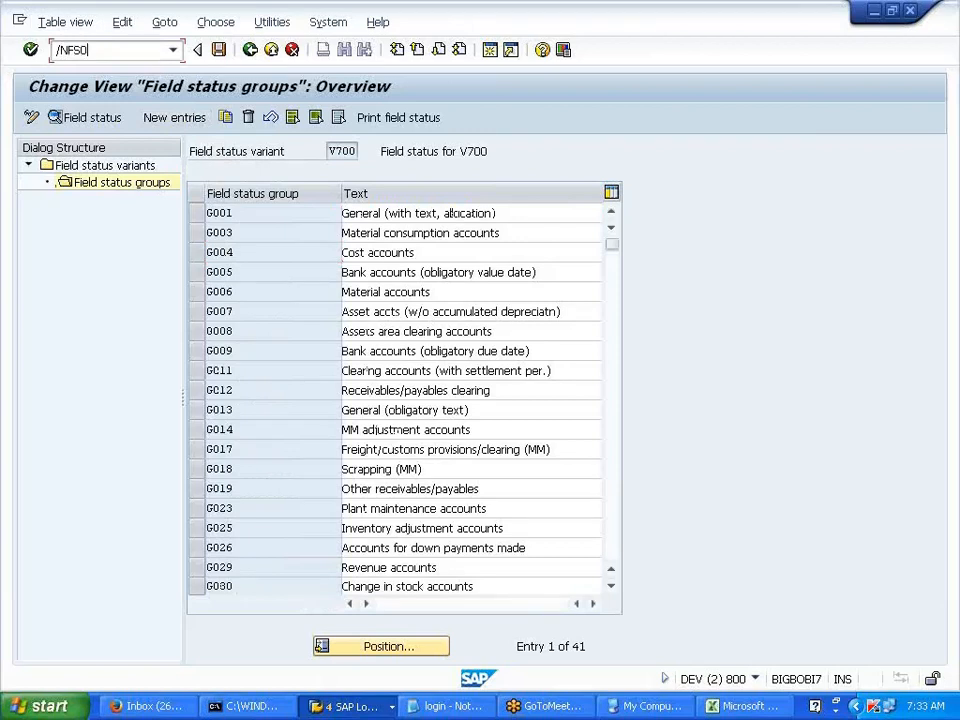
- Change TELEPHONE account 400003's field status group from G001 to G004 and save it
key(Return)
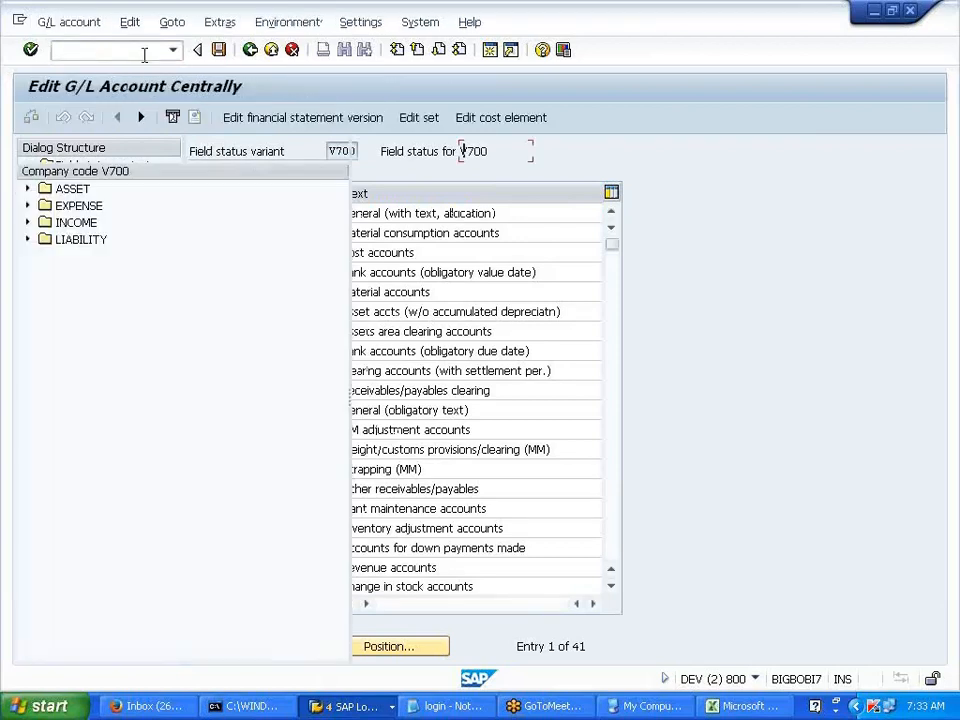
click(28, 205)
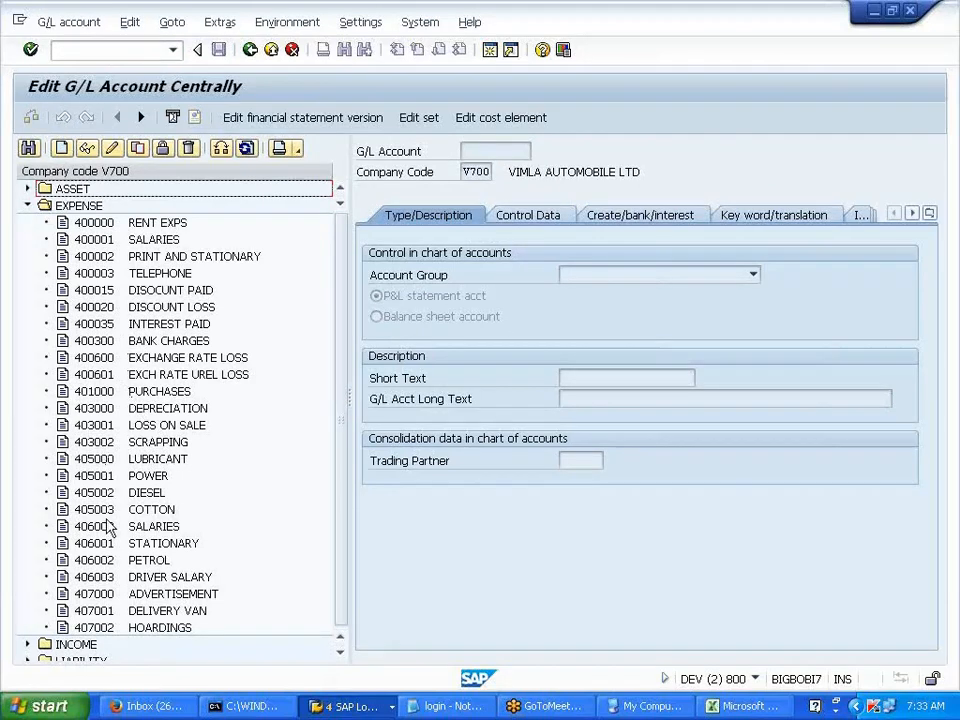
double_click(160, 273)
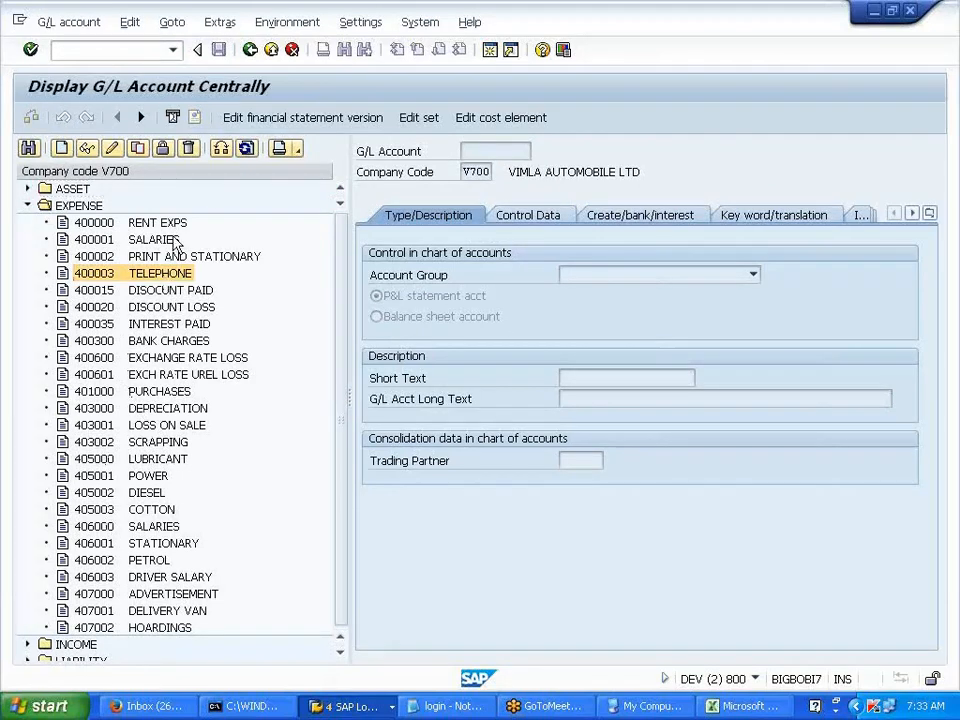
click(111, 148)
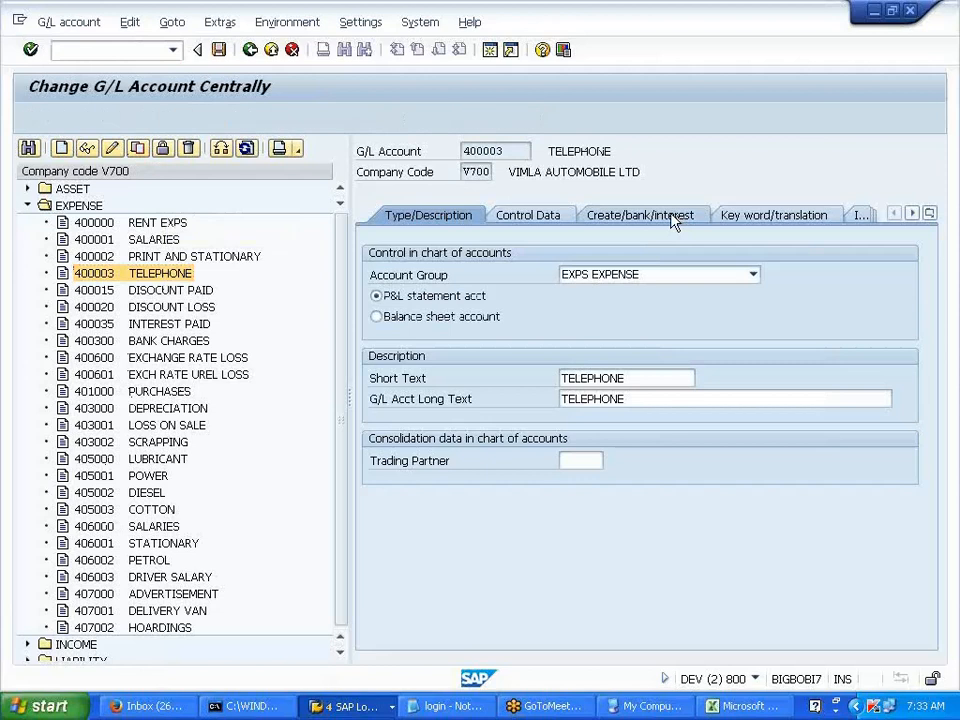
click(672, 217)
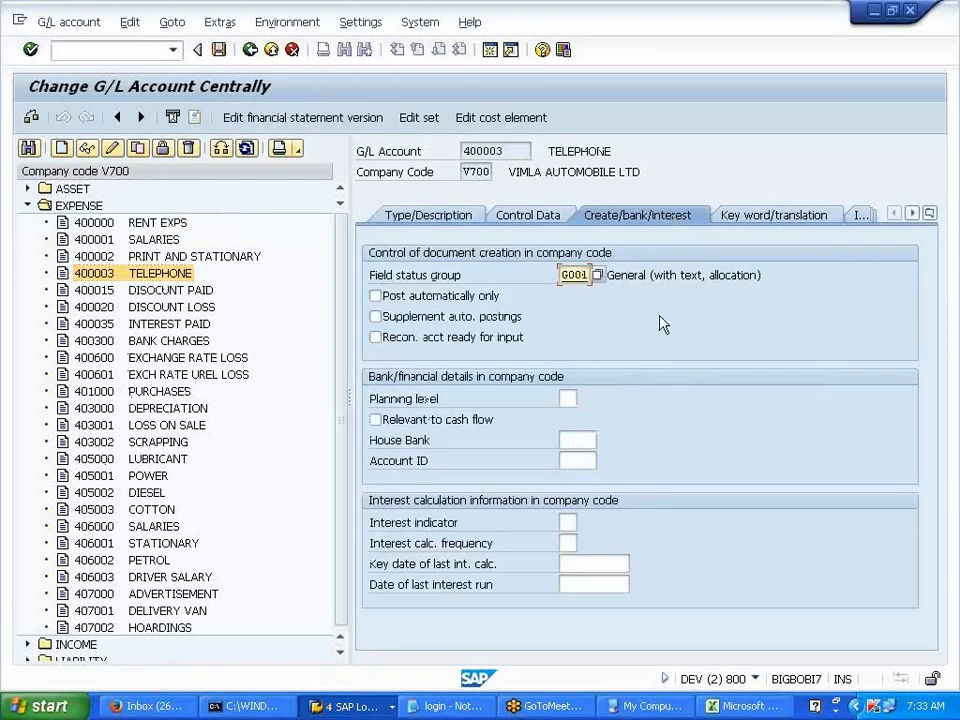
text(4)
key(Return)
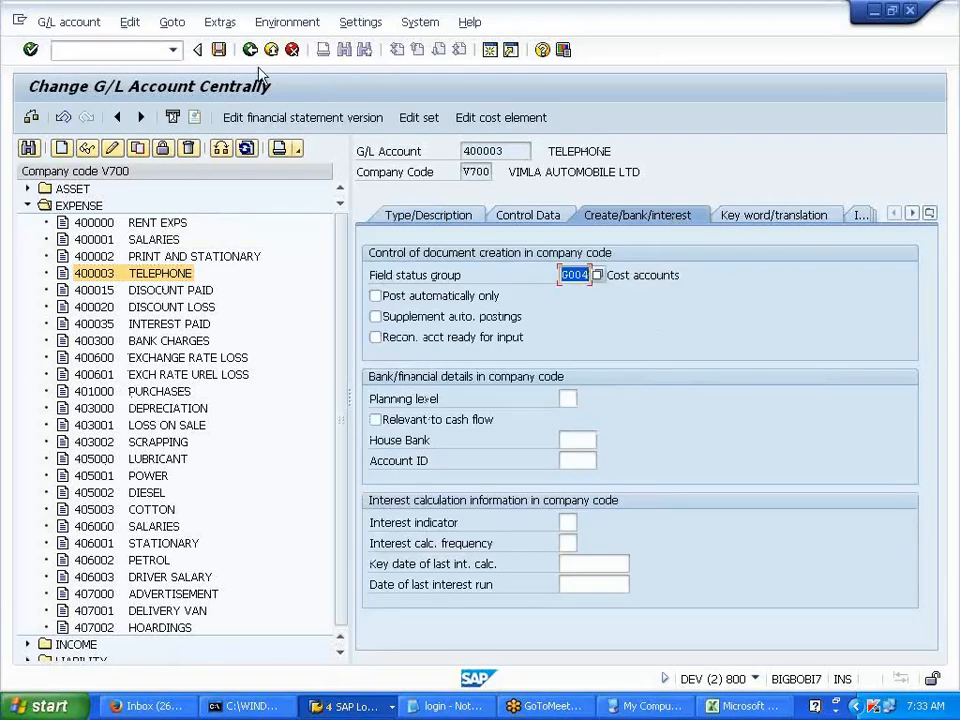
click(218, 49)
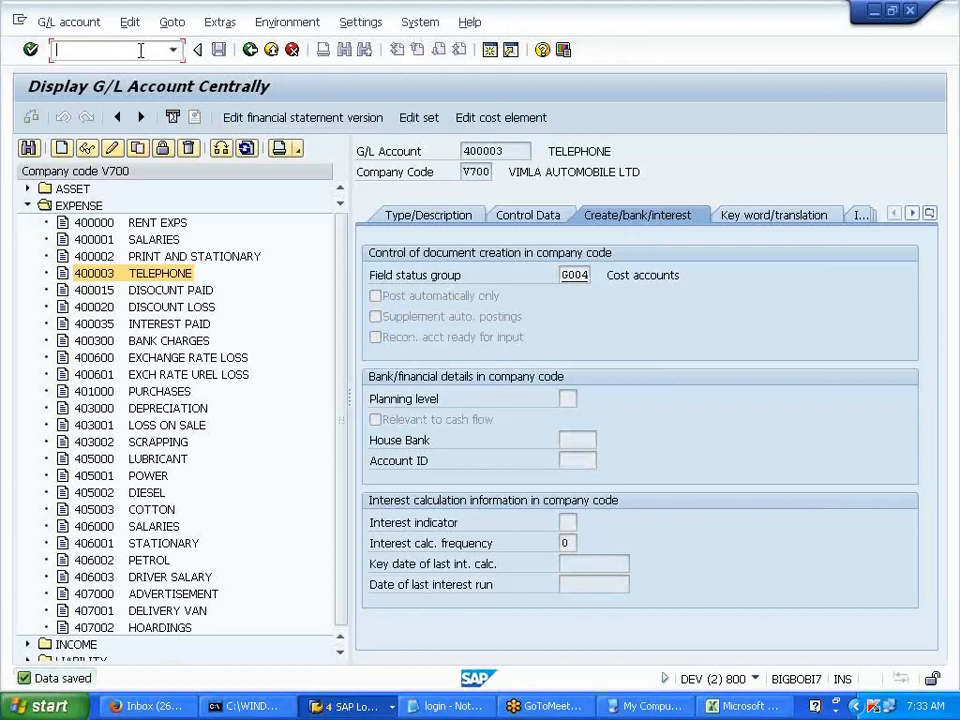
- Start a new G/L account posting with document and posting dates 01012014
key(Return)
click(160, 170)
double_click(160, 172)
key(Delete)
click(158, 188)
- Add the debit line: posting key 40, account 400003, 25000, cost center PRDDEPT1
click(215, 541)
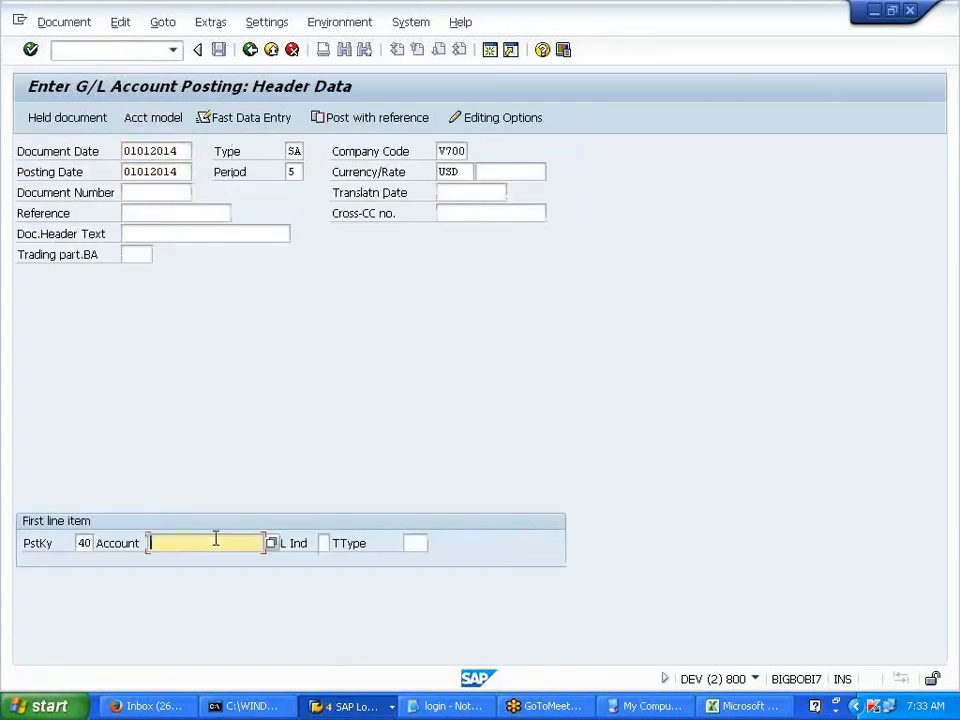
click(197, 401)
key(Return)
key(Return)
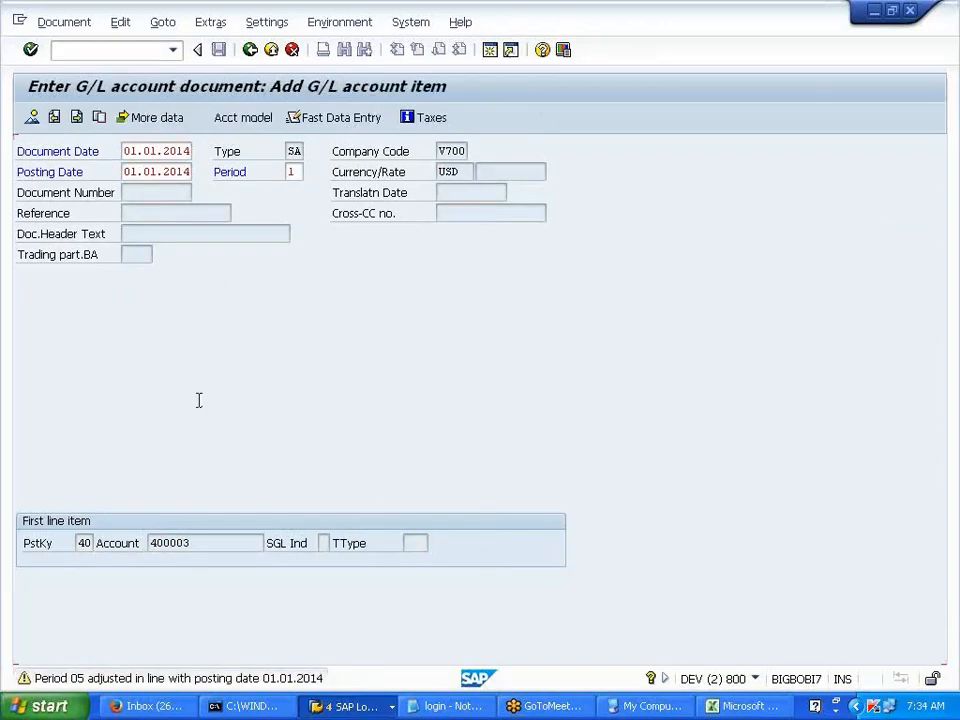
click(168, 267)
click(162, 276)
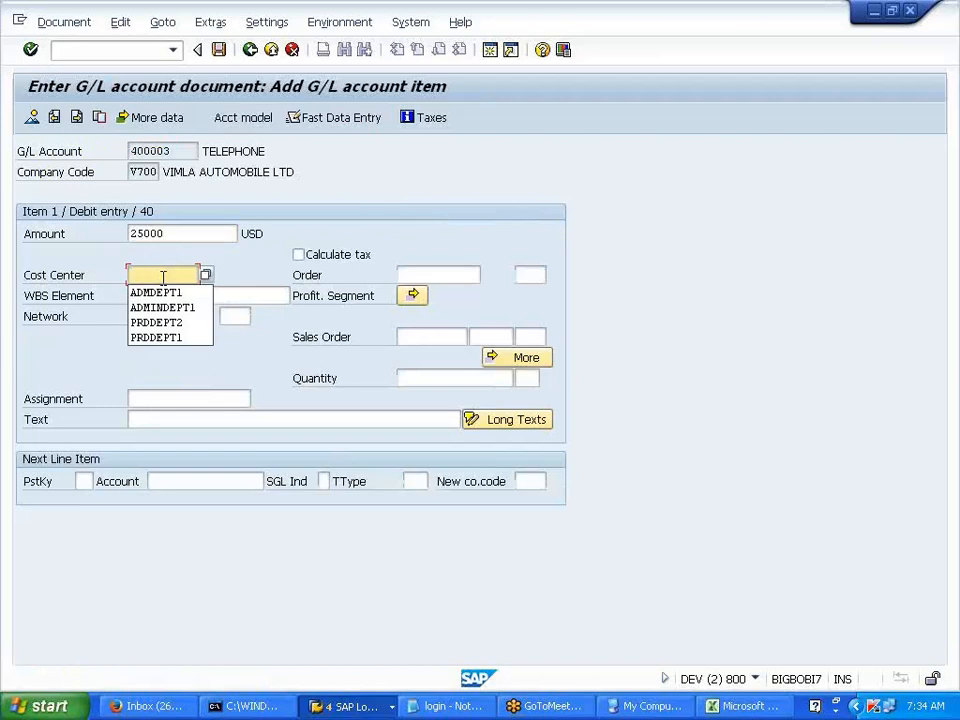
click(165, 338)
- Add the credit line: posting key 50, bank account 200000, 25000, value date 01012014
click(84, 481)
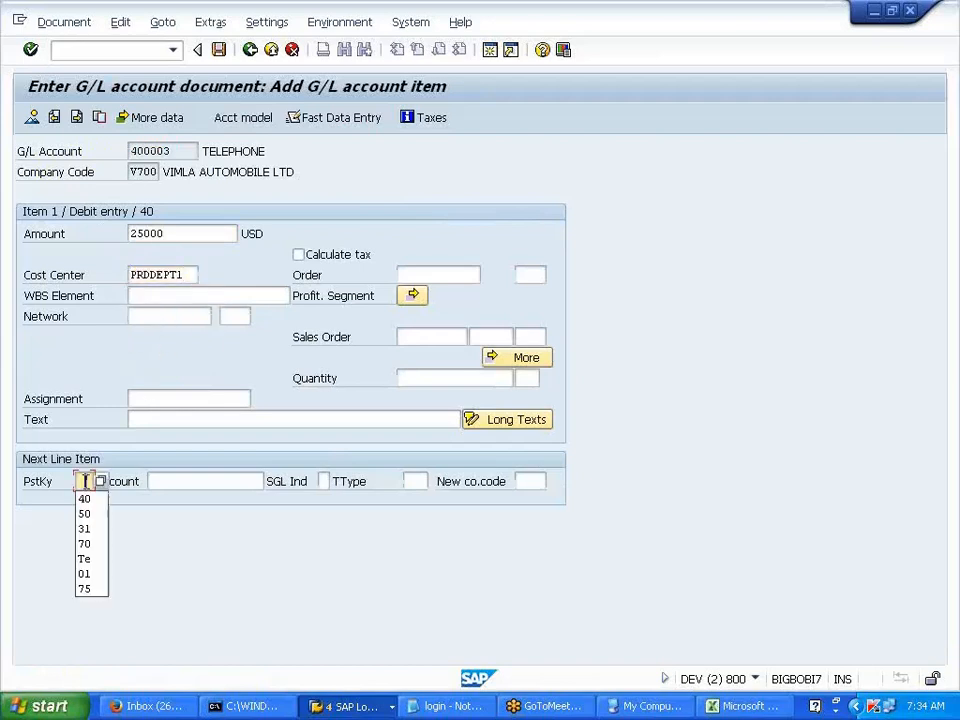
click(88, 514)
click(167, 478)
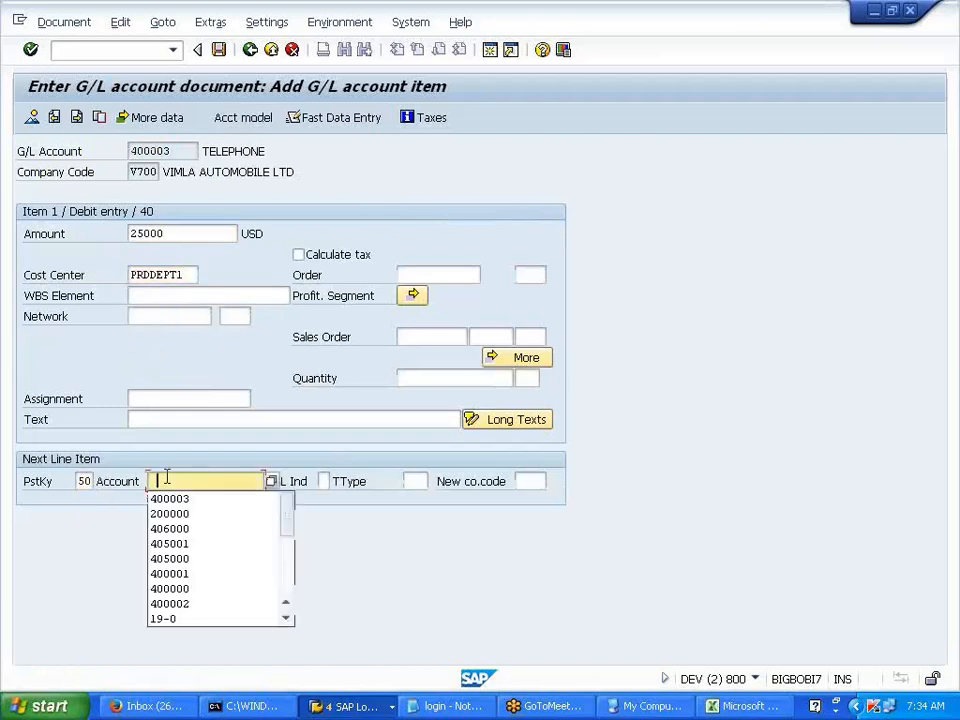
click(172, 513)
key(Return)
click(153, 252)
click(151, 279)
click(150, 292)
key(Return)
- Simulate the balanced document and post it as document 42
click(84, 26)
click(84, 111)
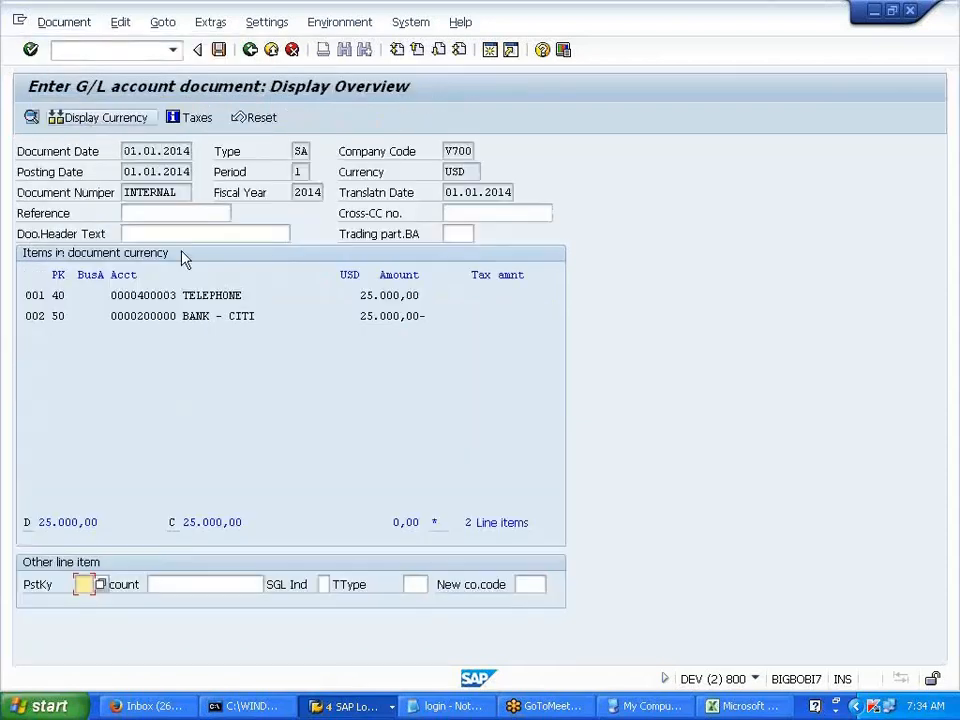
click(221, 51)
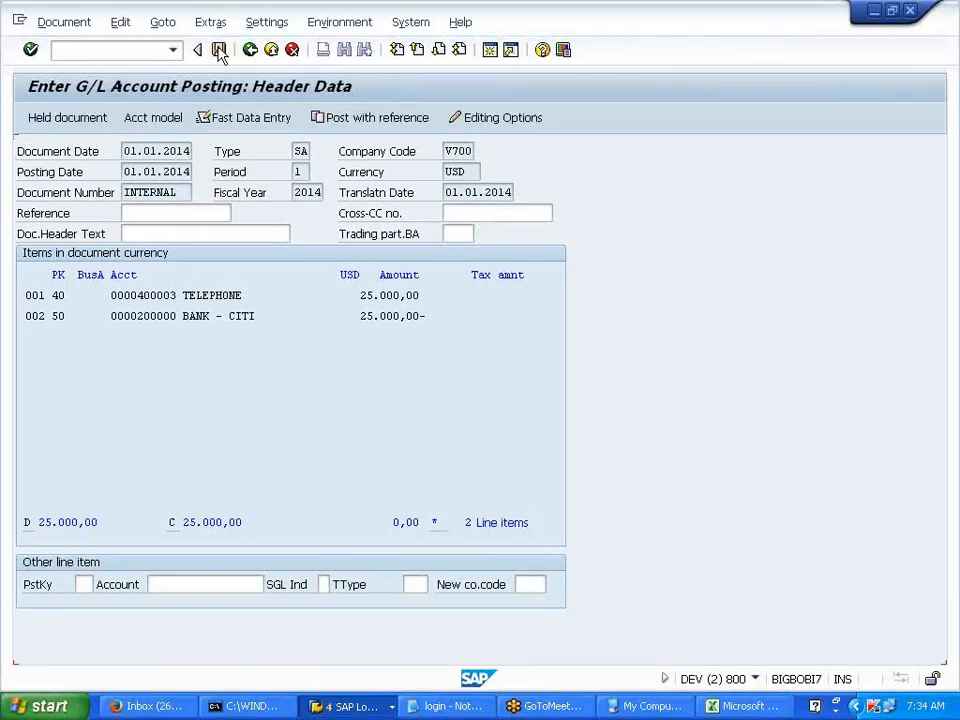
click(108, 54)
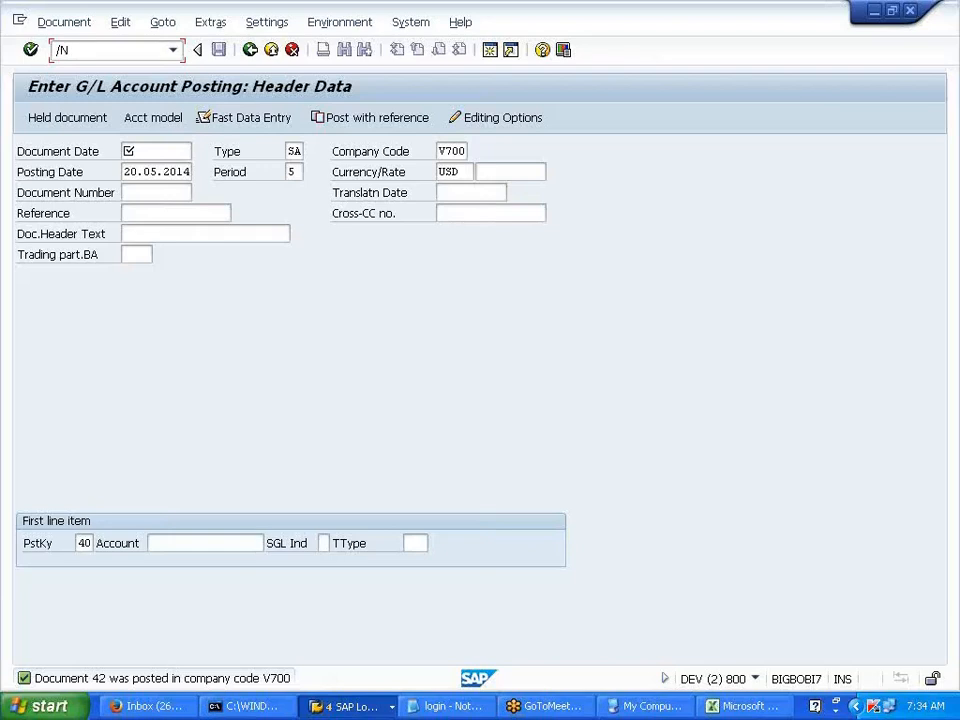
- Open TELEPHONE account 400003 in central G/L account maintenance (FS00)
key(Return)
click(27, 205)
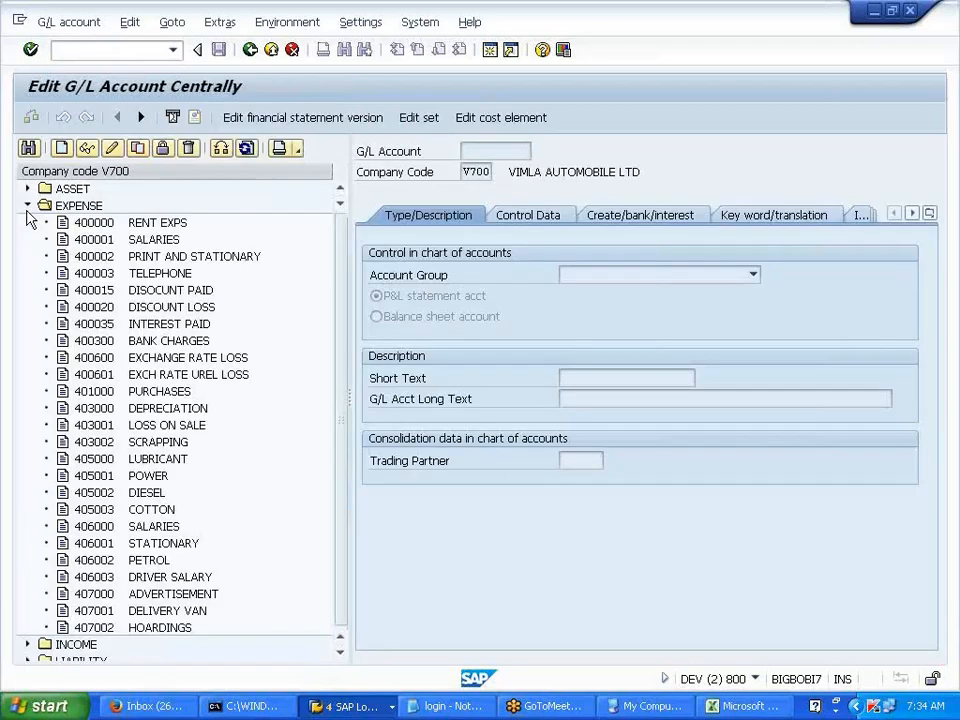
double_click(116, 273)
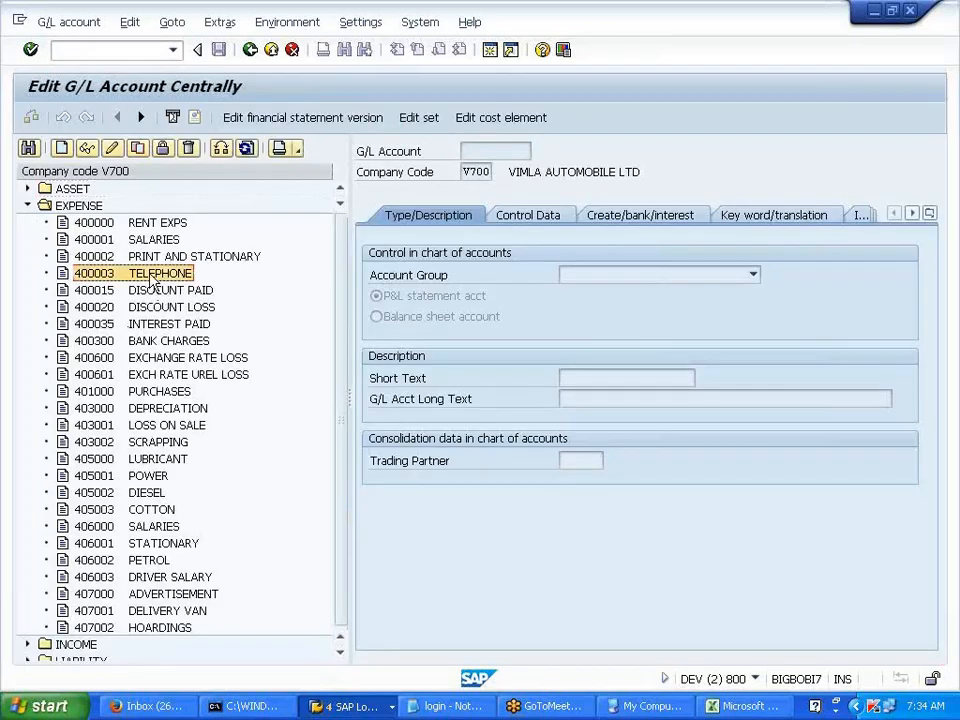
- Review 400003's cost element (category 1), keeping its number 400003, then return to the account display
click(540, 119)
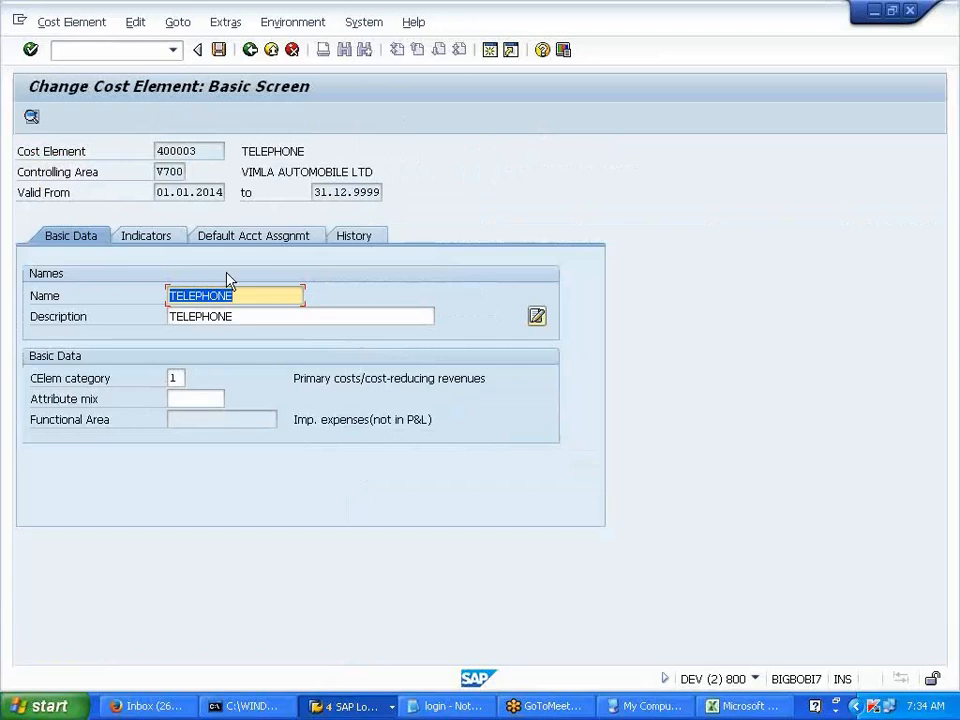
click(208, 151)
drag(208, 151, 156, 152)
text(400008)
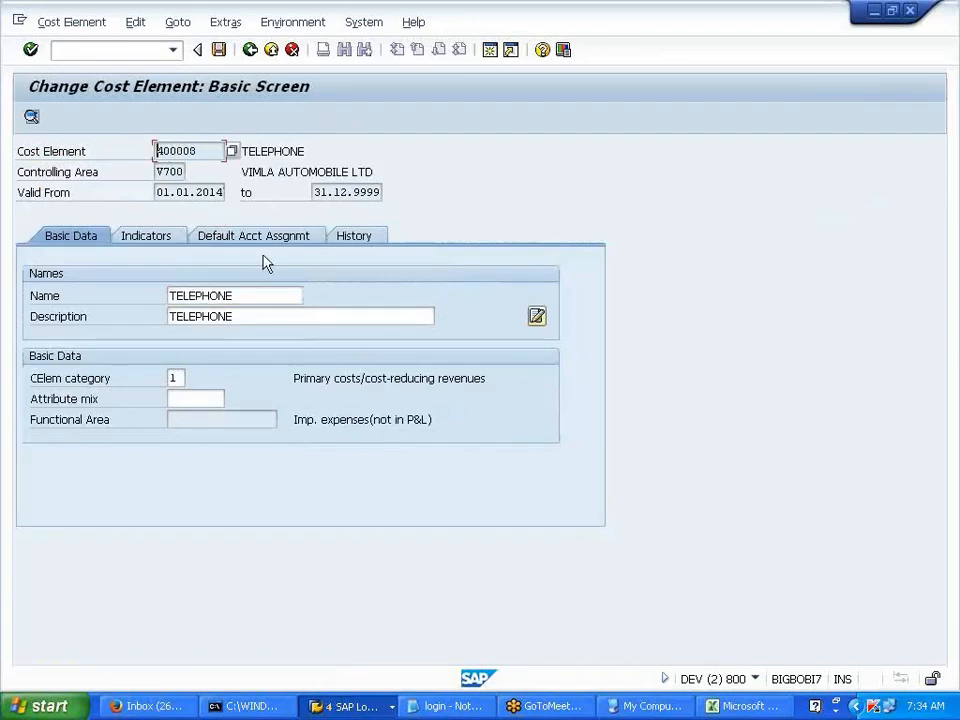
key(BackSpace)
text(3)
click(130, 50)
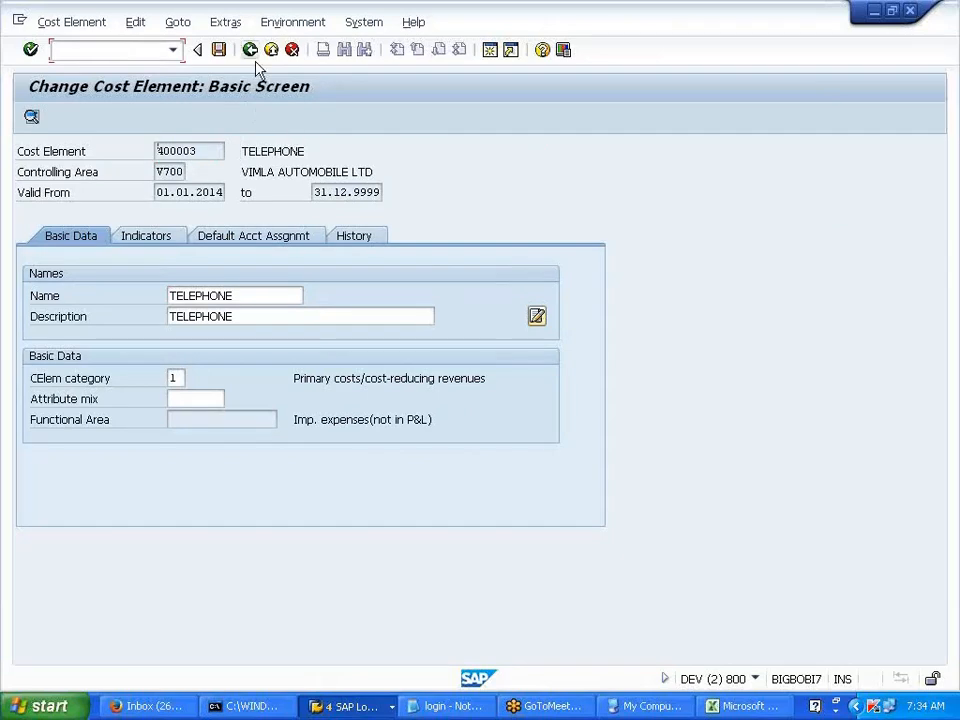
click(250, 50)
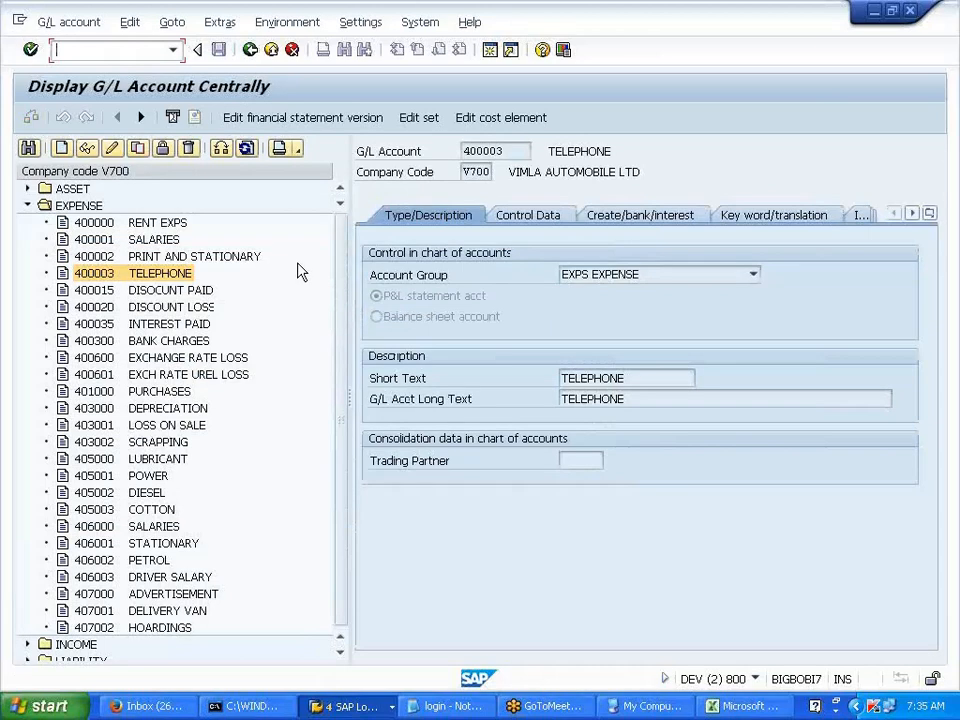
- Switch to the controlling area window and open the SAP Reference IMG via SPRO
click(350, 706)
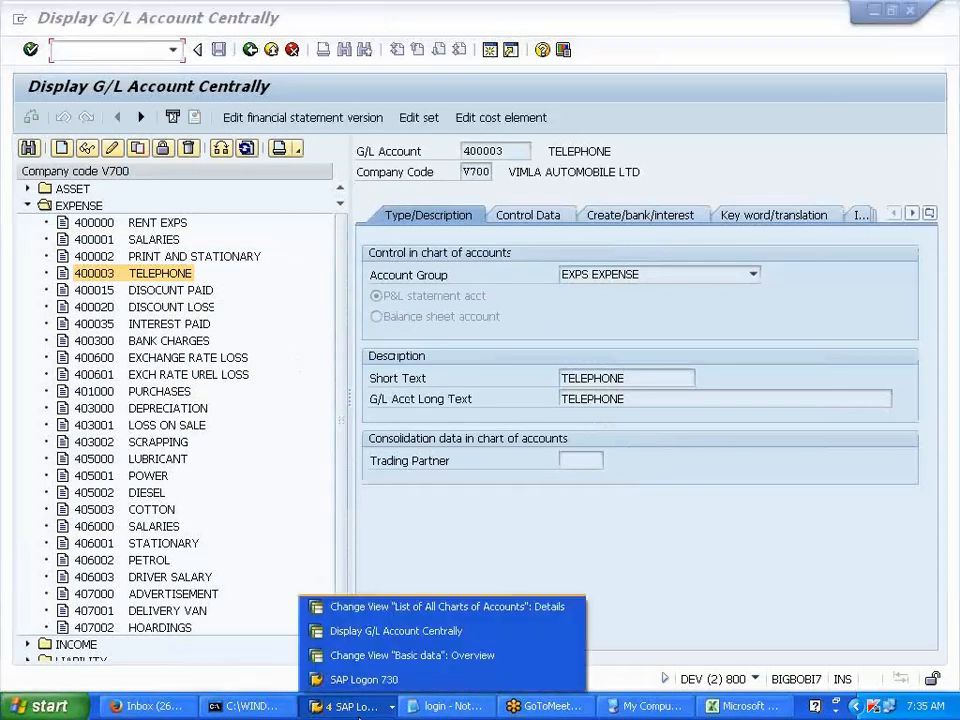
click(427, 657)
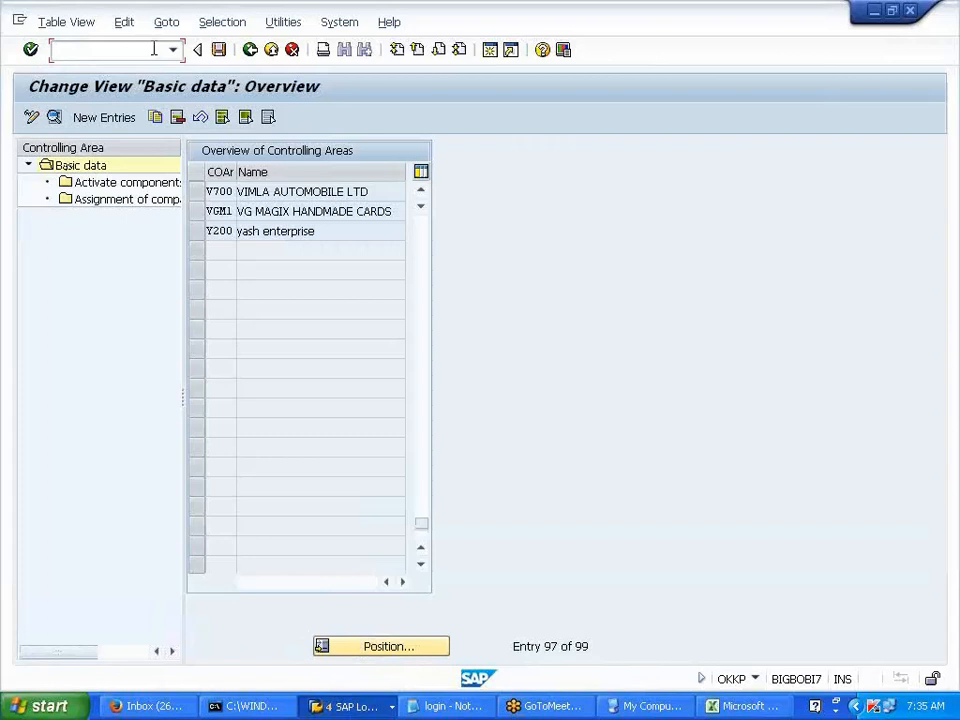
text(/NSPRO)
key(Return)
key(F5)
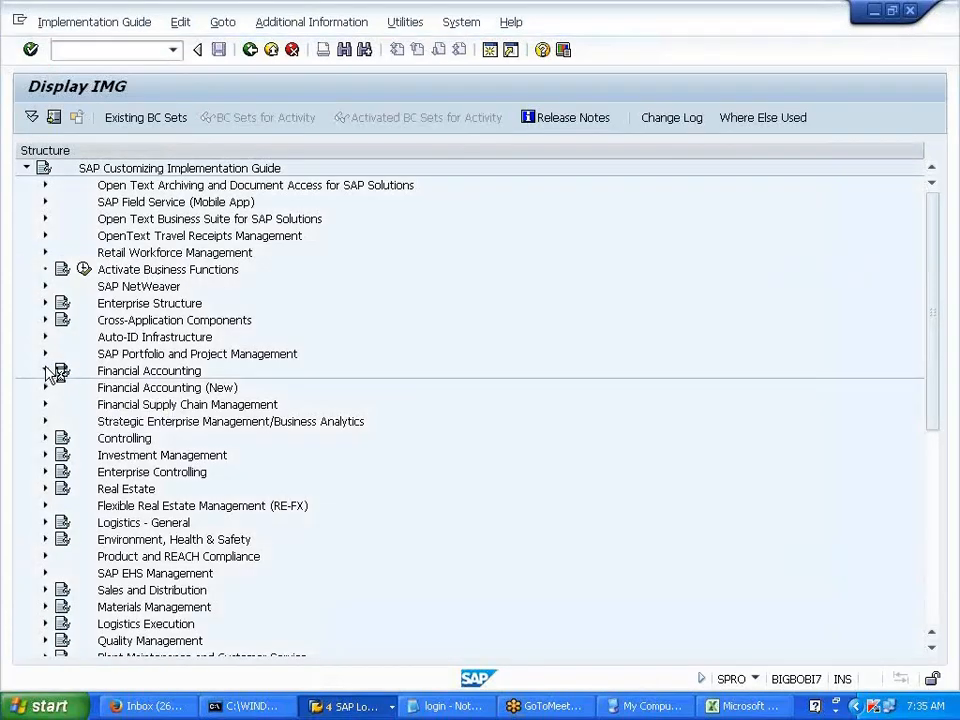
- Expand Controlling > Cost Element Accounting > Master Data > Cost Elements > automatic cost element creation
click(45, 371)
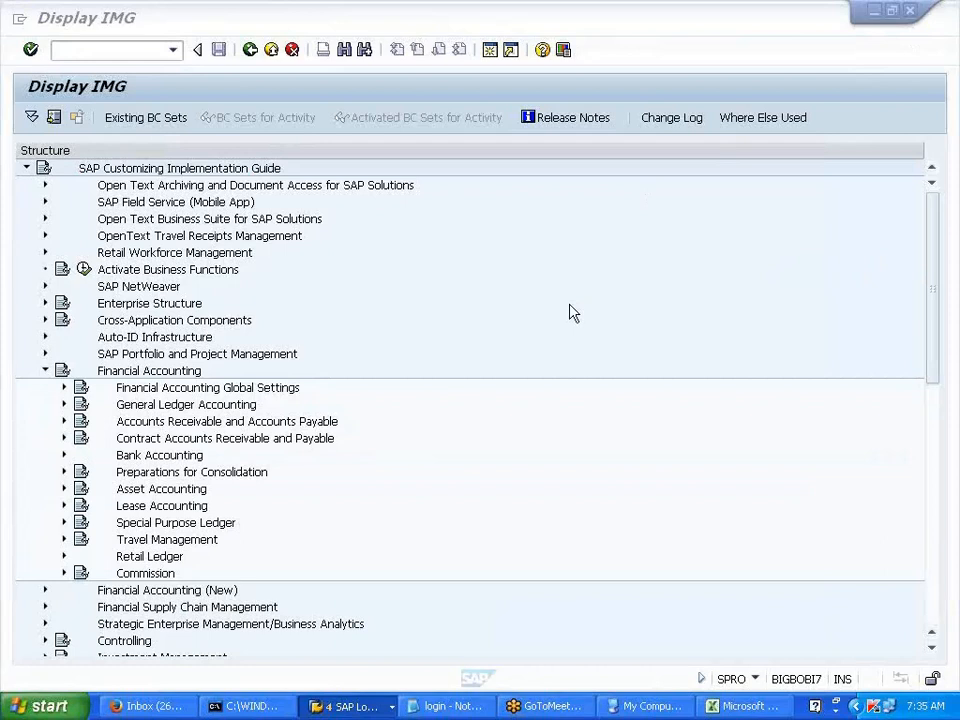
click(44, 370)
click(44, 438)
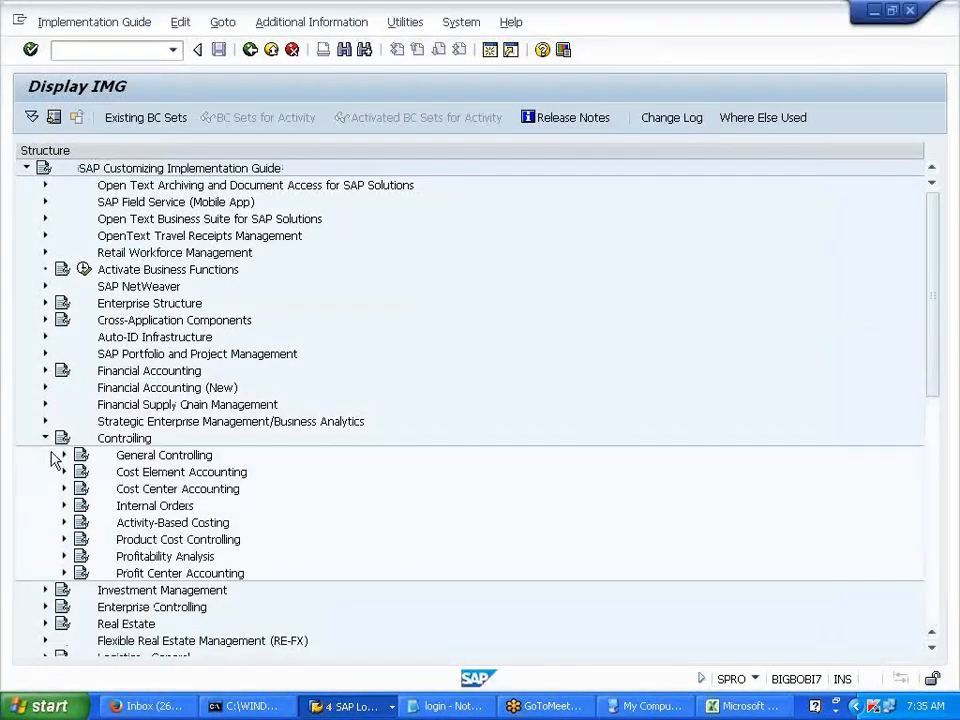
click(64, 472)
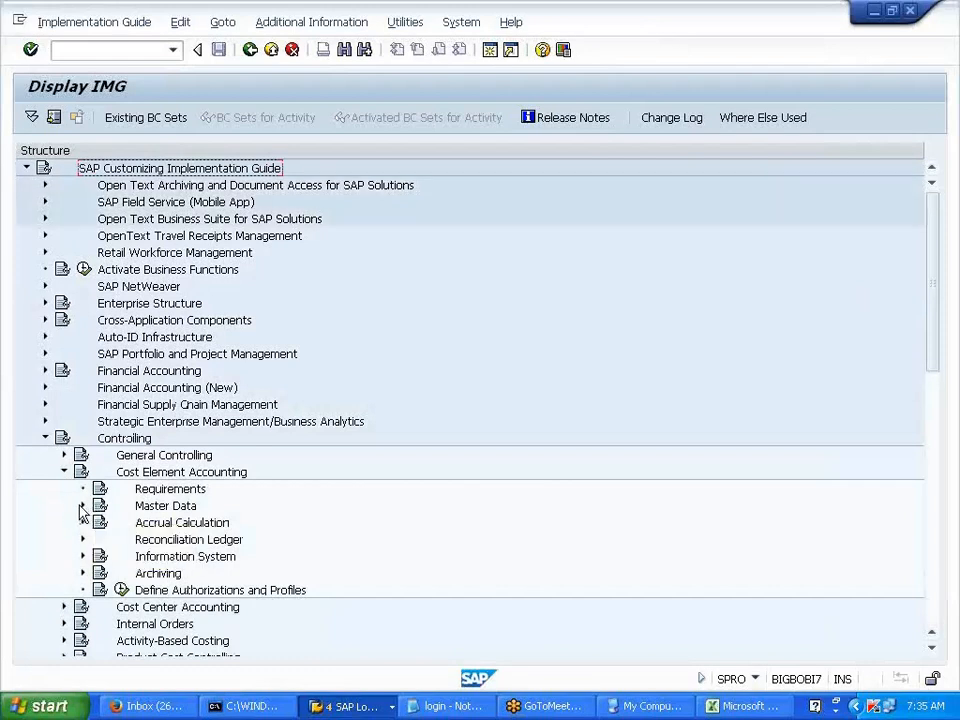
click(83, 506)
click(102, 523)
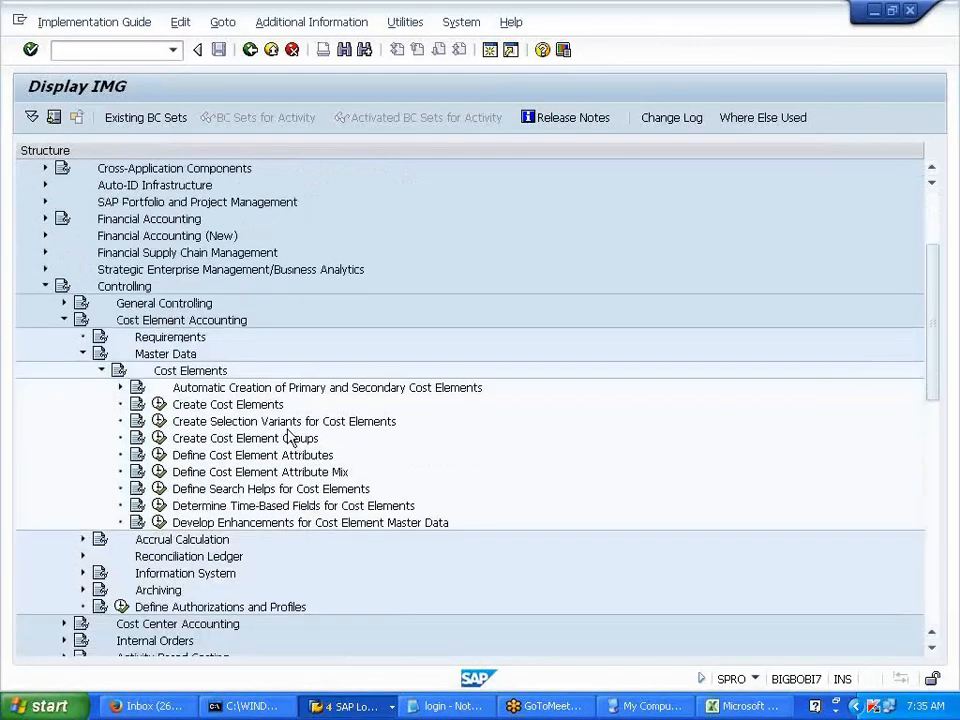
click(121, 388)
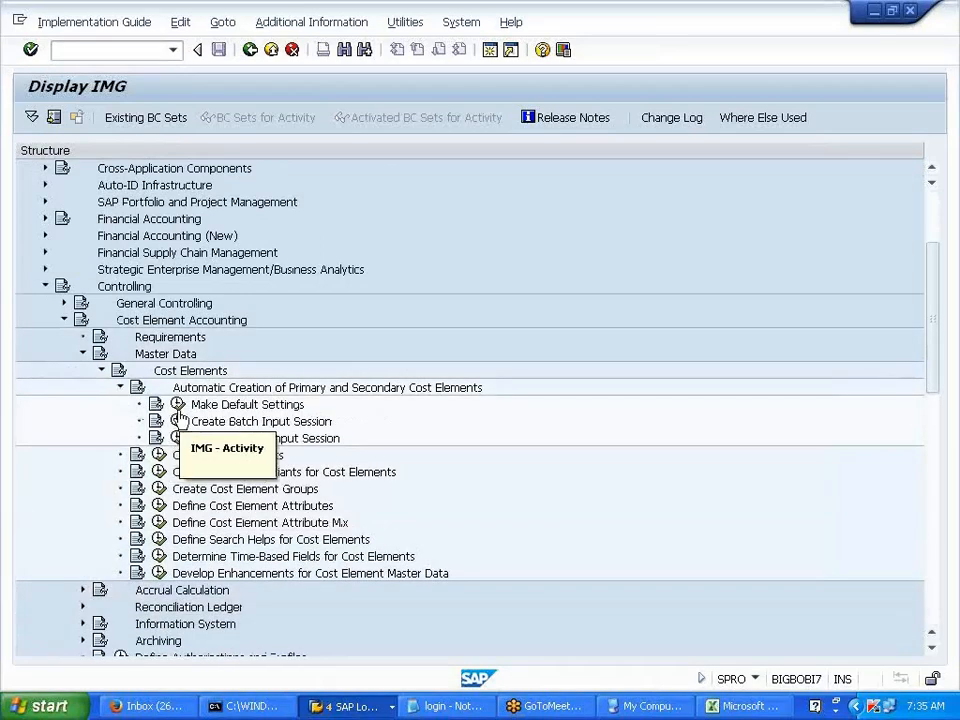
- Run Make Default Settings for V700, check range 405000–407999 as primary costs, and go back
click(180, 404)
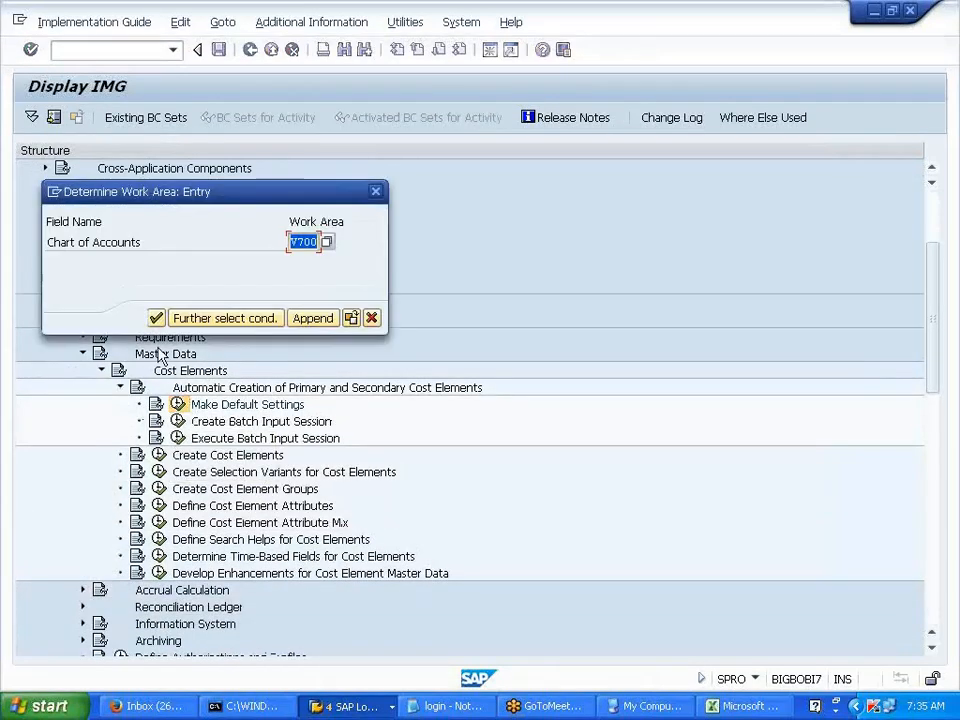
click(156, 318)
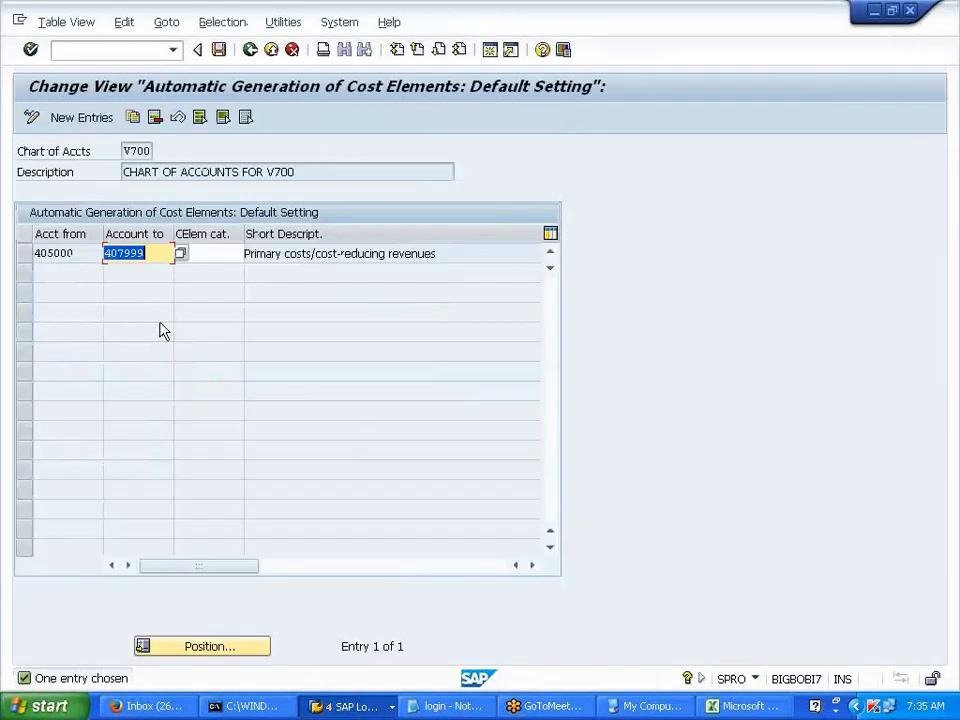
click(142, 258)
click(250, 52)
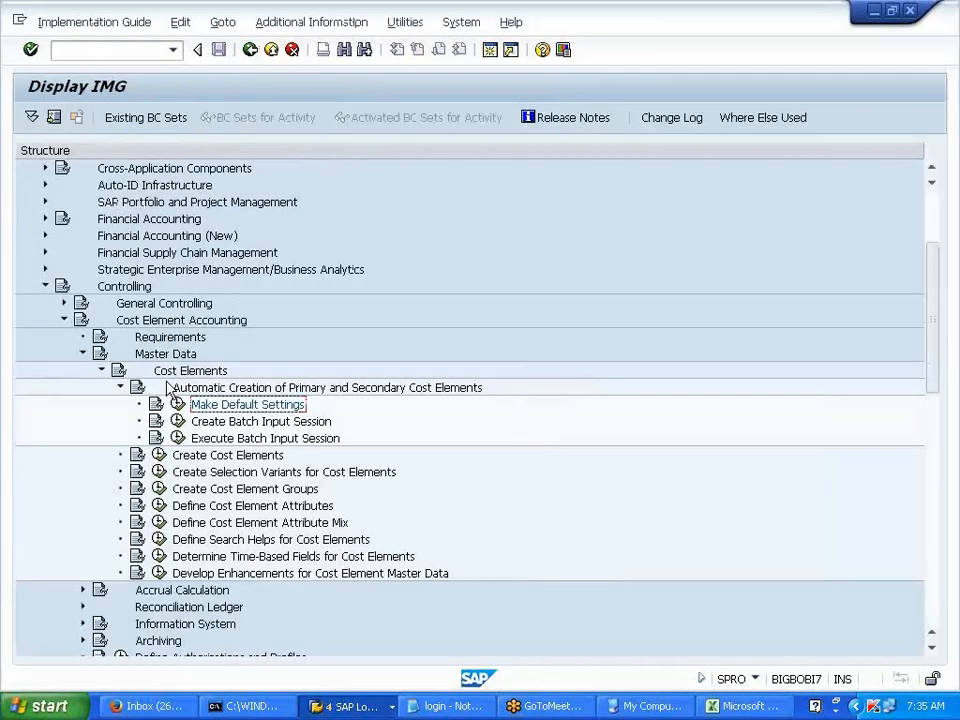
click(111, 52)
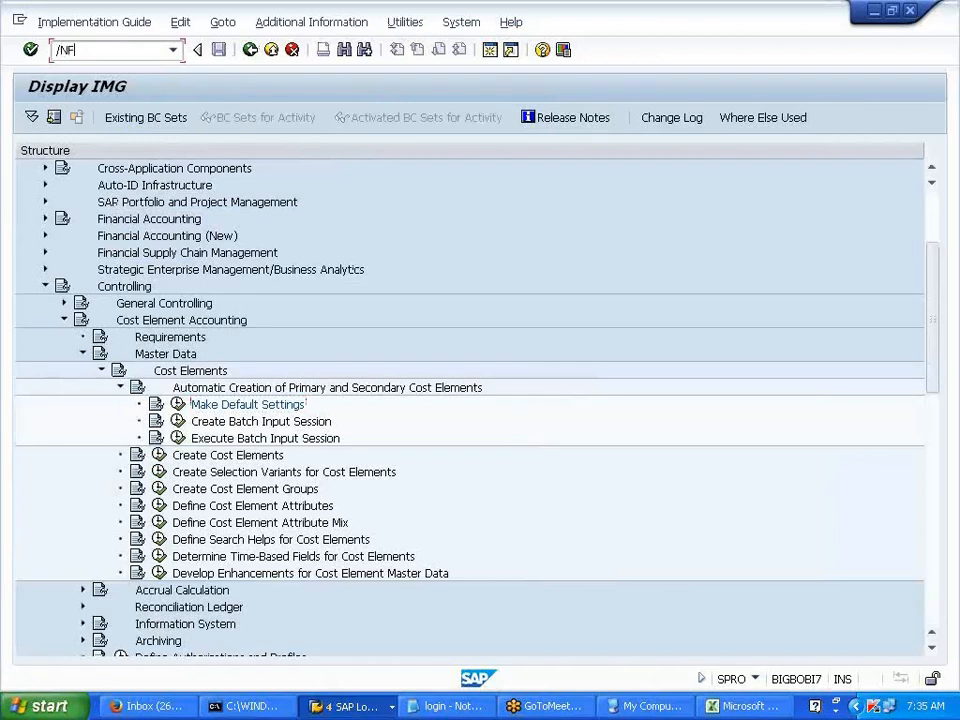
- Go to Accounting > Controlling > Cost Element Accounting > Master Data > Cost Element > Individual Processing and launch KA04 Delete
text(/N)
key(Return)
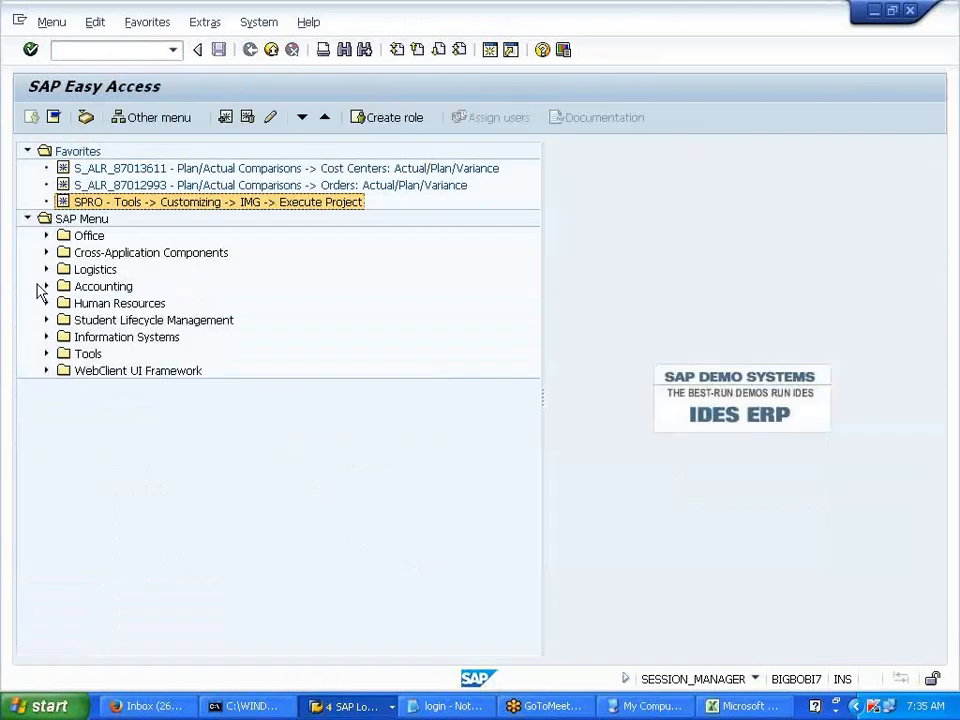
click(45, 286)
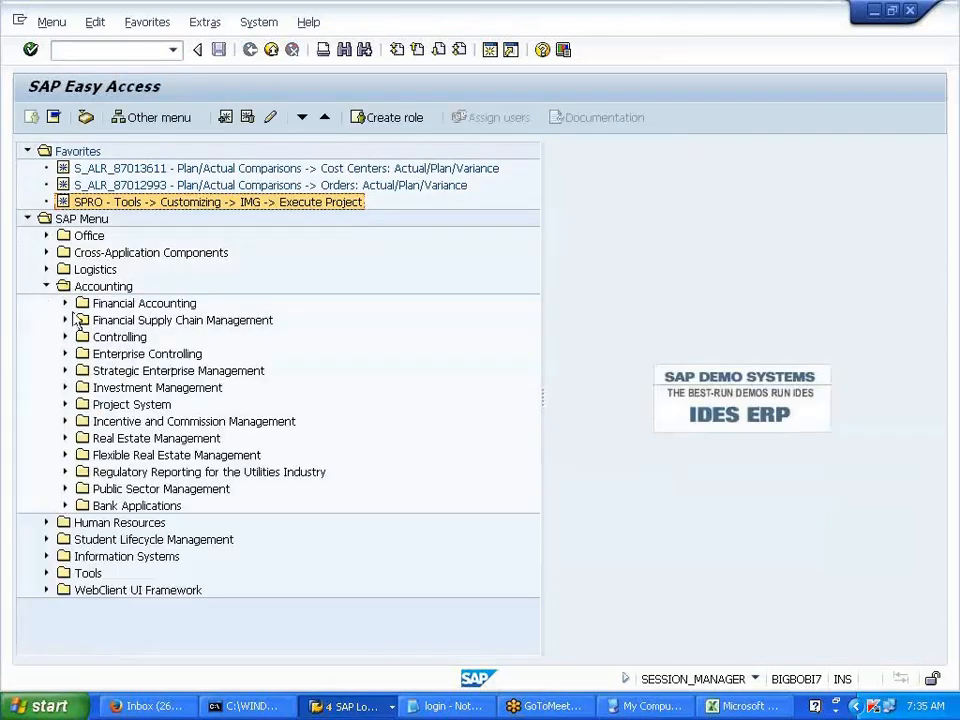
click(65, 304)
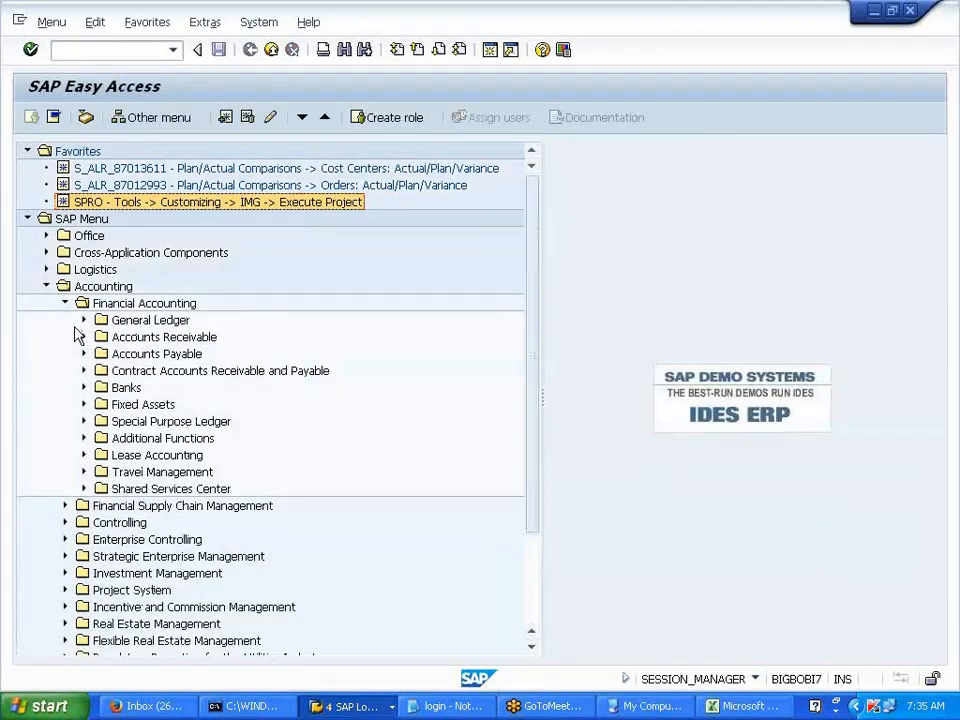
click(64, 303)
click(64, 337)
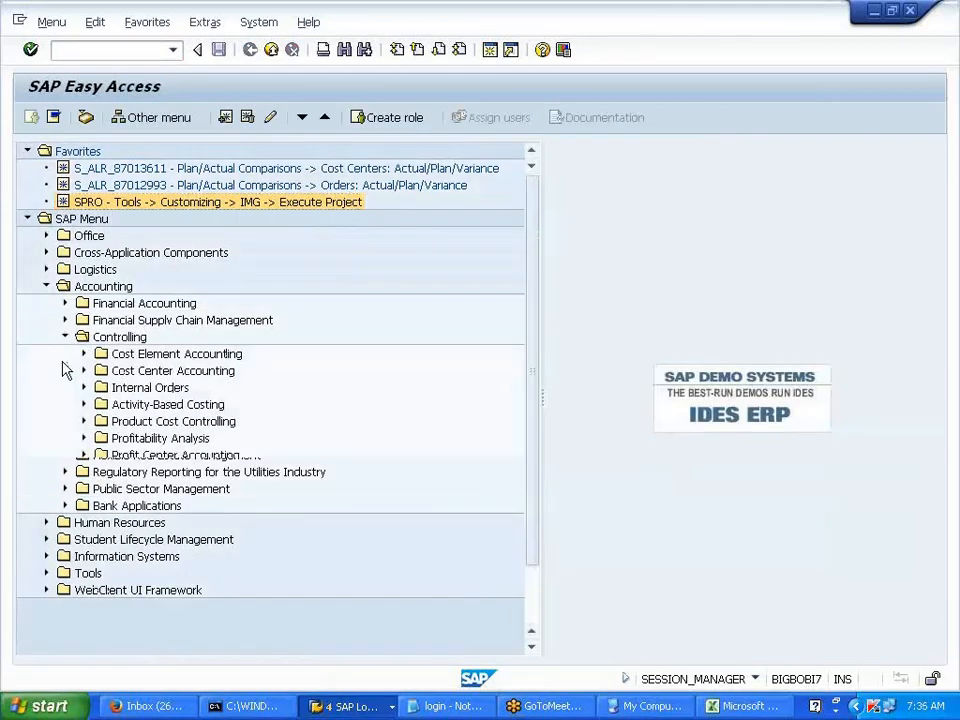
click(83, 355)
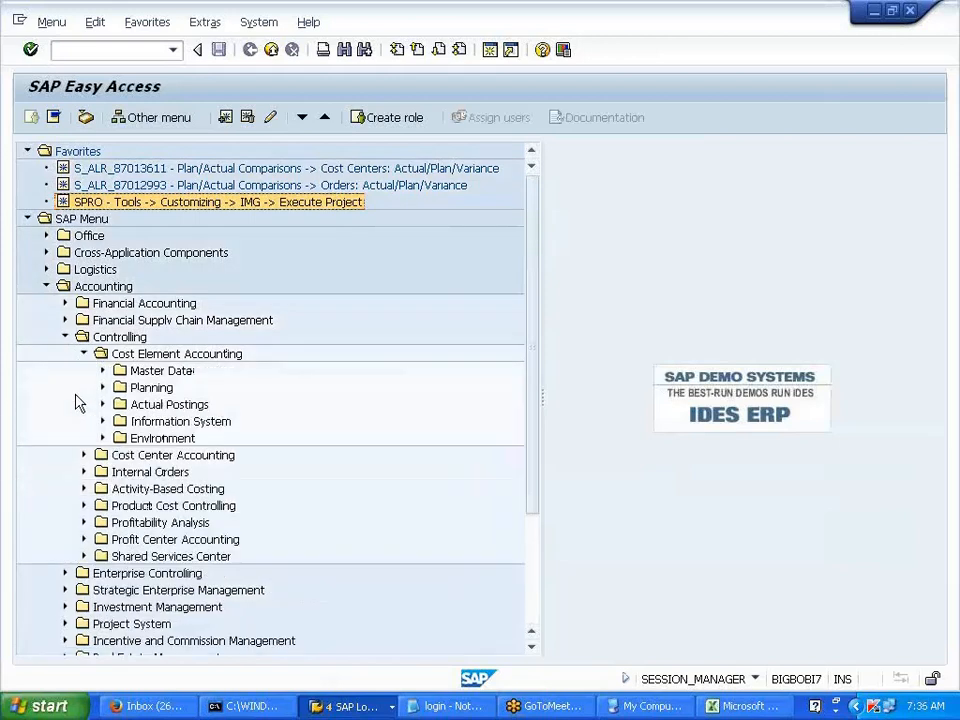
click(102, 371)
click(121, 388)
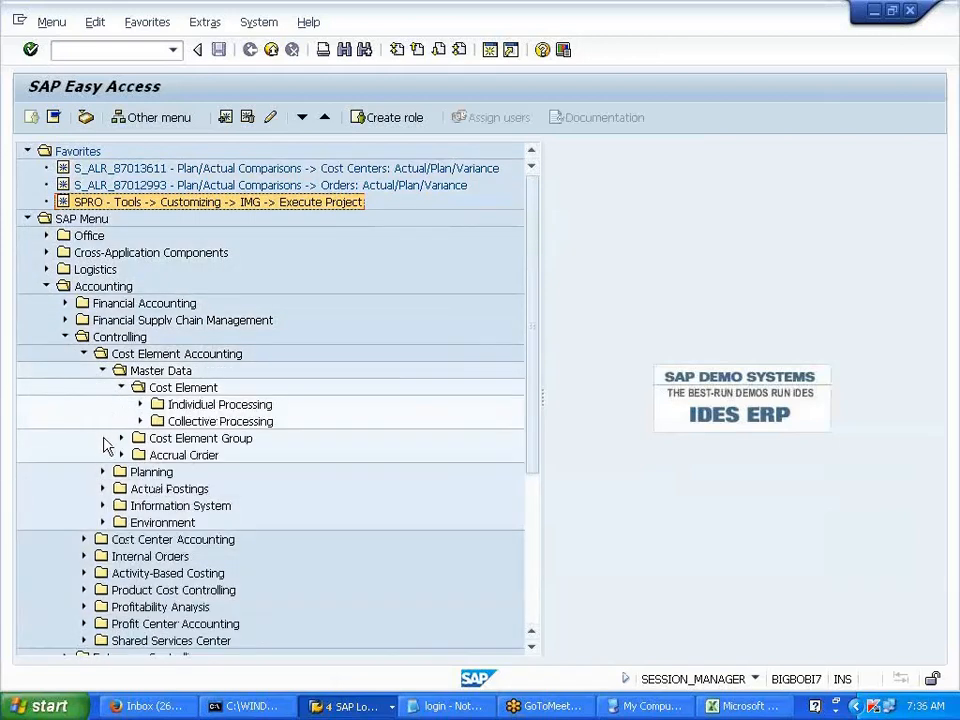
click(139, 405)
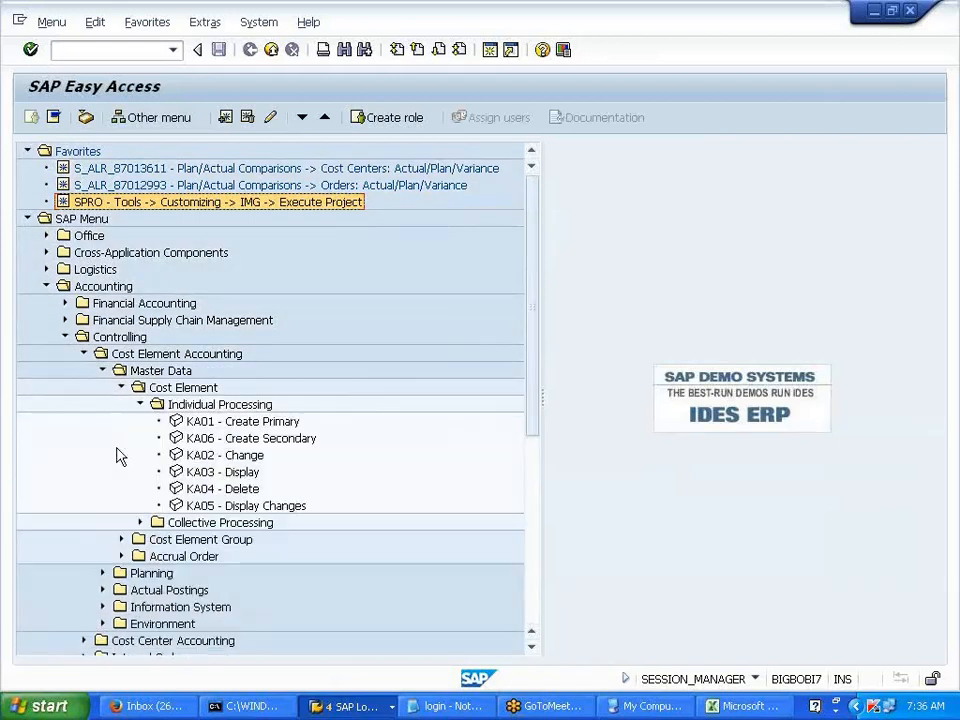
double_click(221, 489)
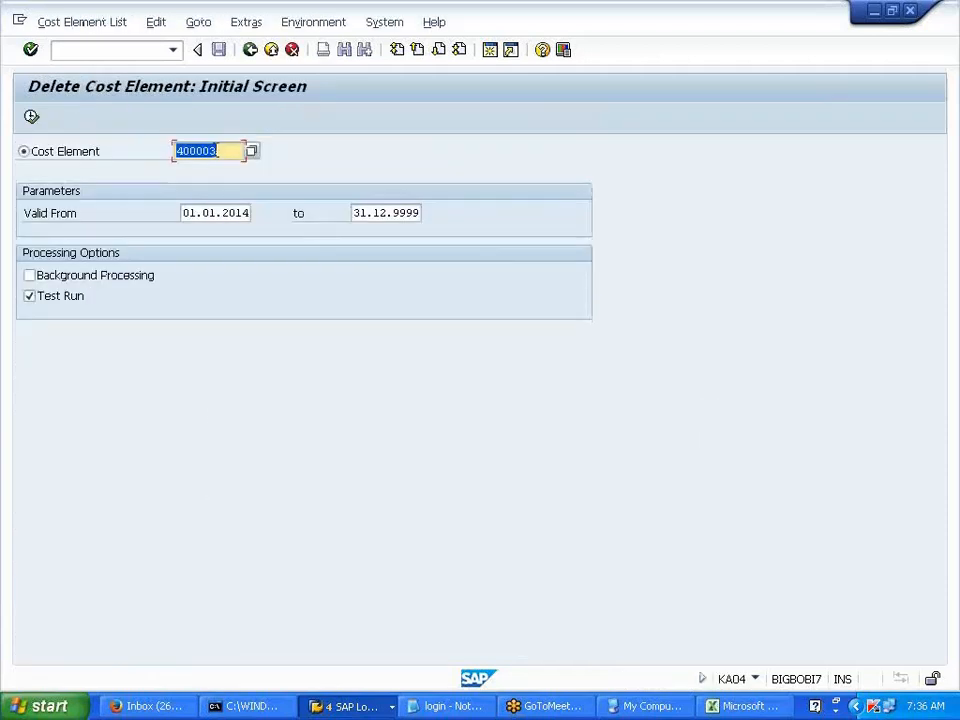
- In KA04, select cost element 400000 RENT EXPS, untick Test Run, and execute the deletion
click(217, 151)
key(BackSpace)
key(BackSpace)
key(BackSpace)
key(F4)
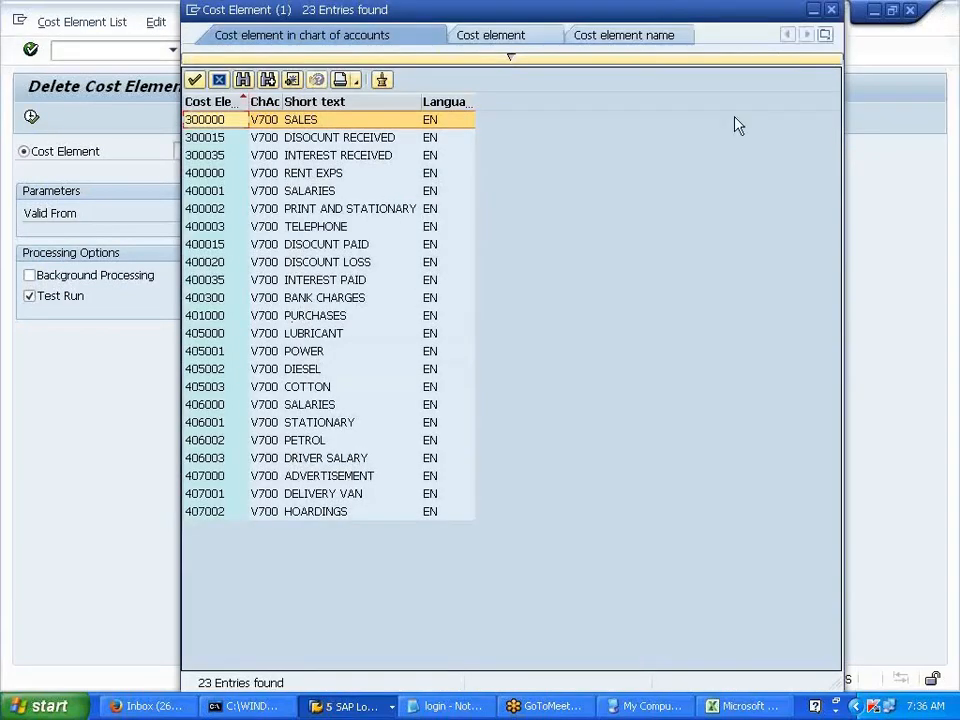
click(278, 176)
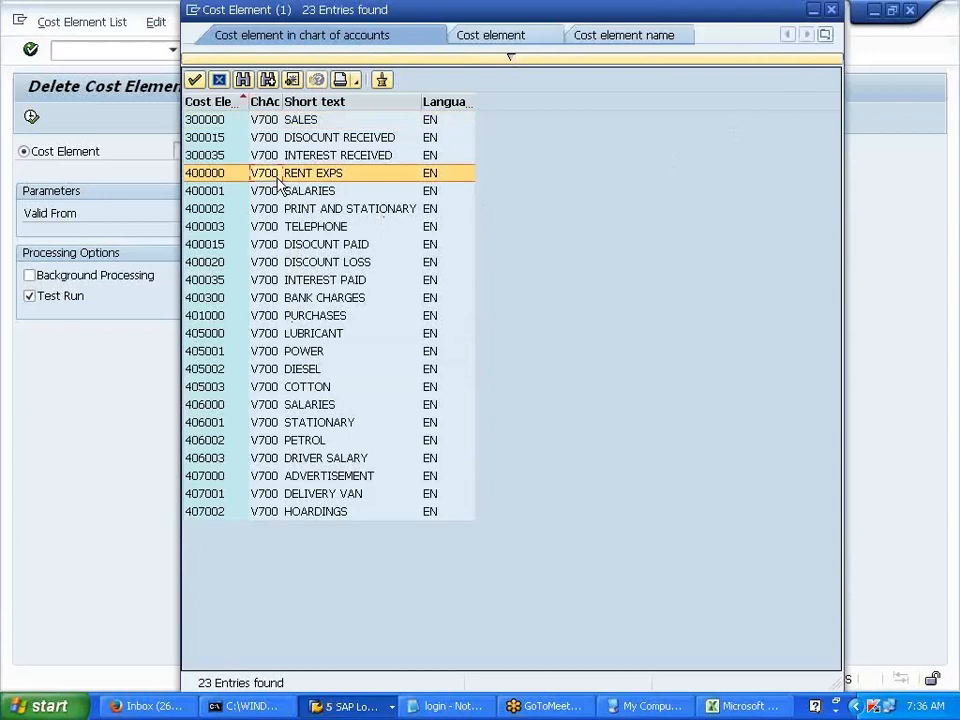
double_click(280, 177)
click(58, 296)
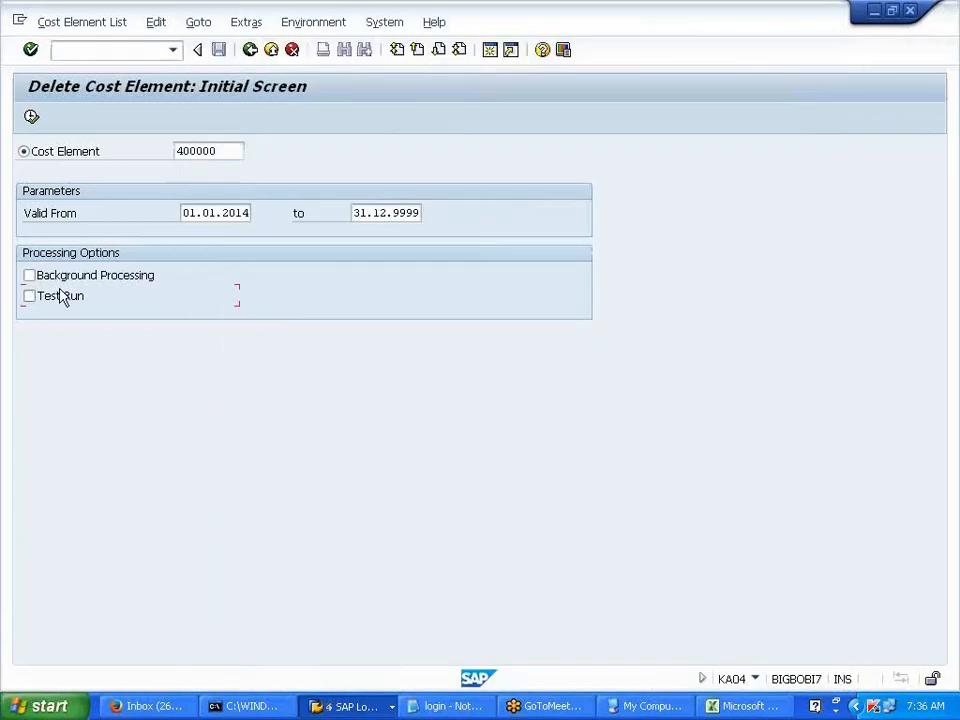
click(31, 117)
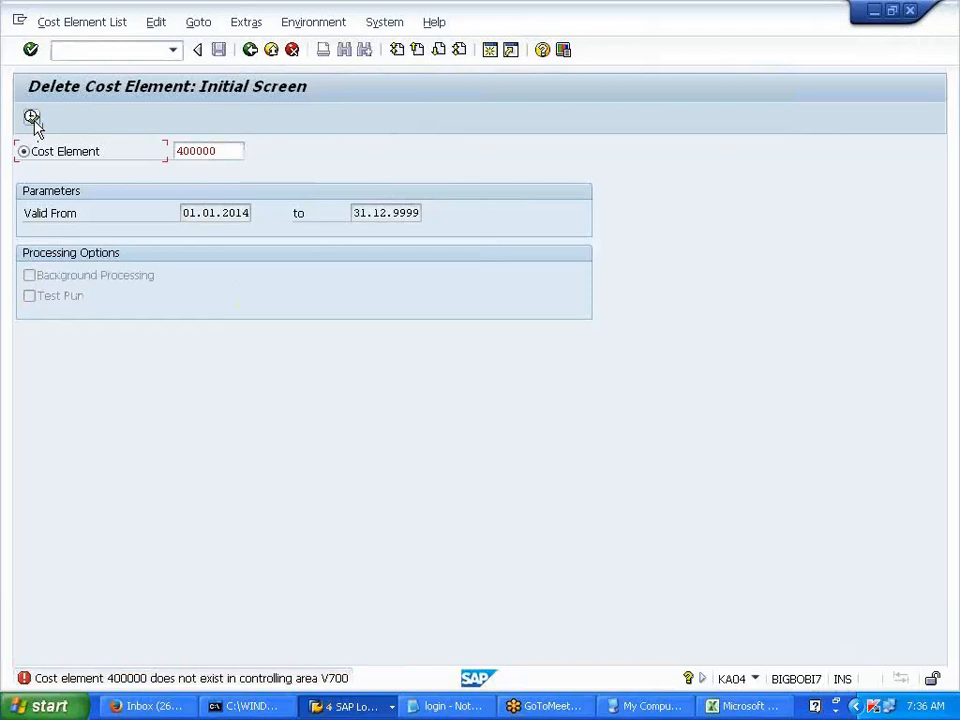
- Set controlling area V700 under Extras and rerun the deletion check for 400000
click(256, 24)
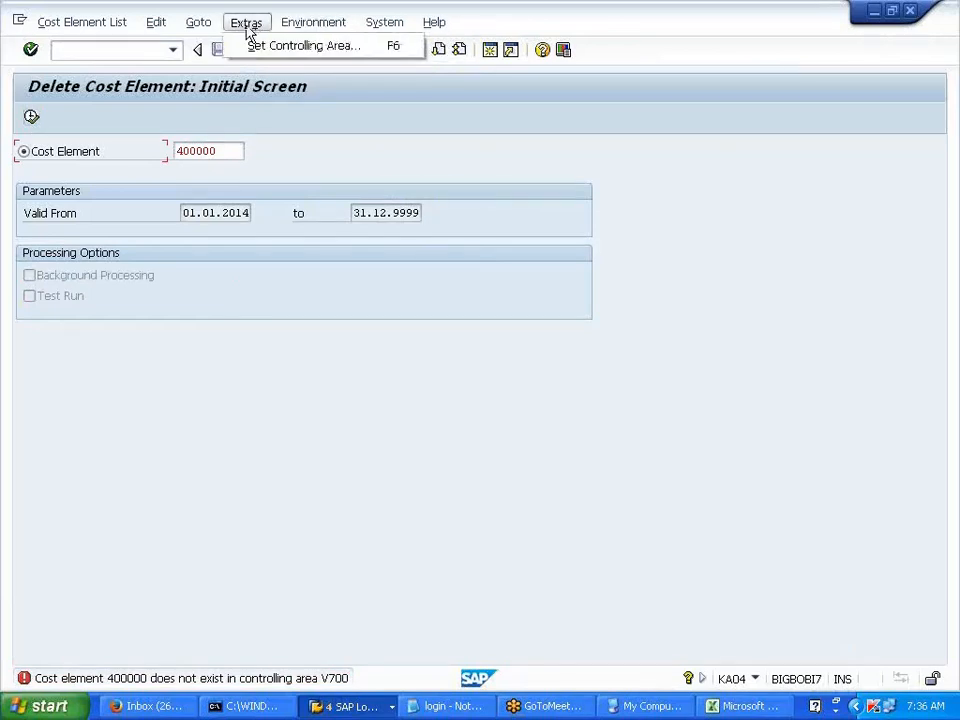
click(258, 44)
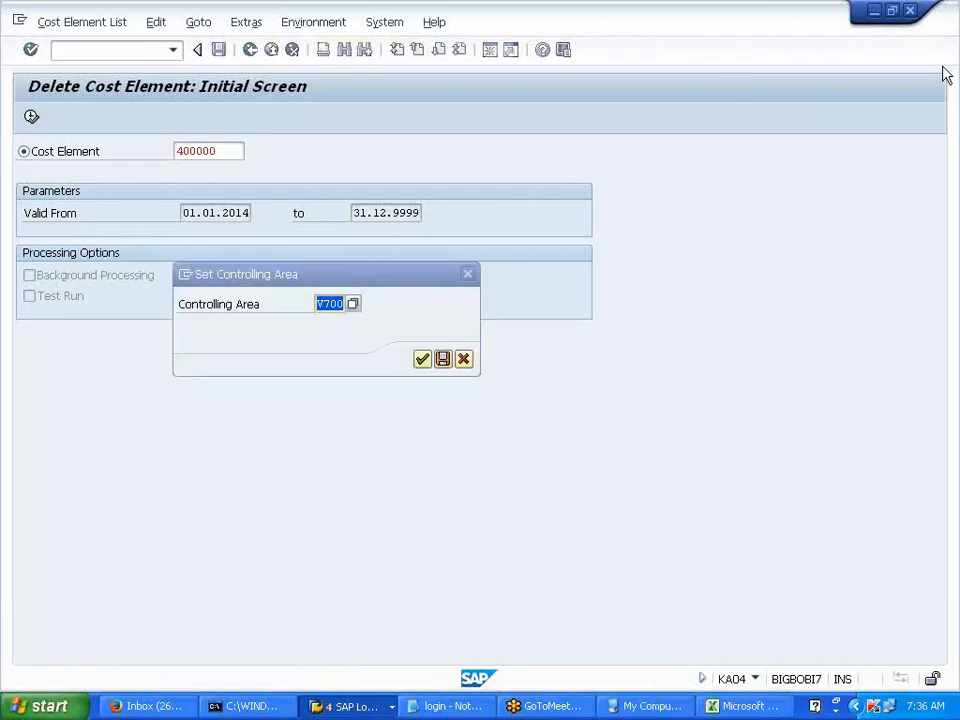
click(422, 360)
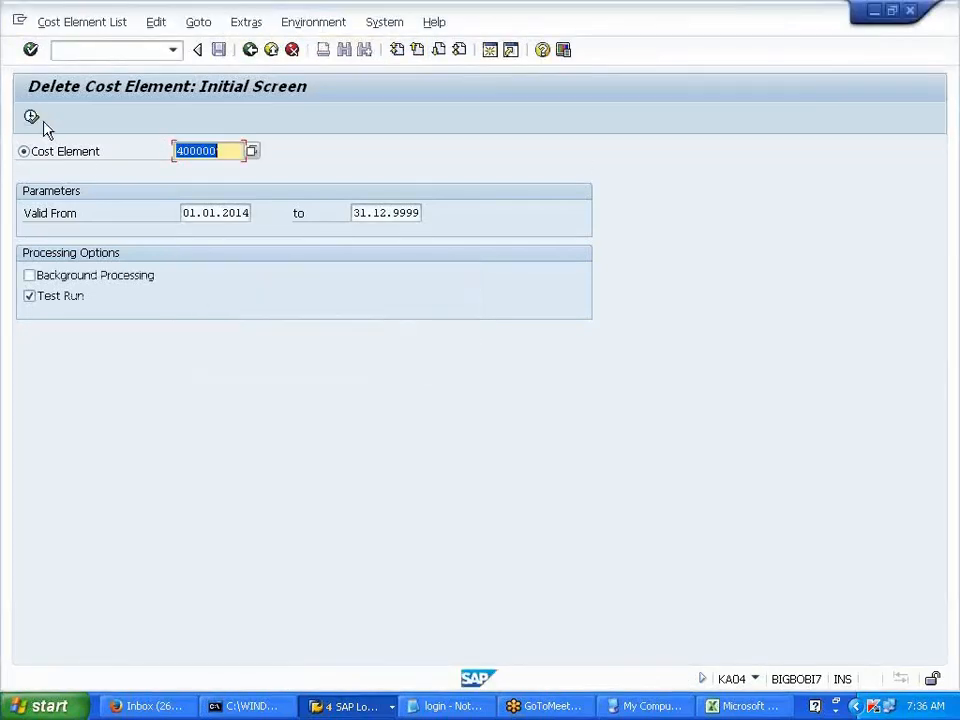
click(31, 118)
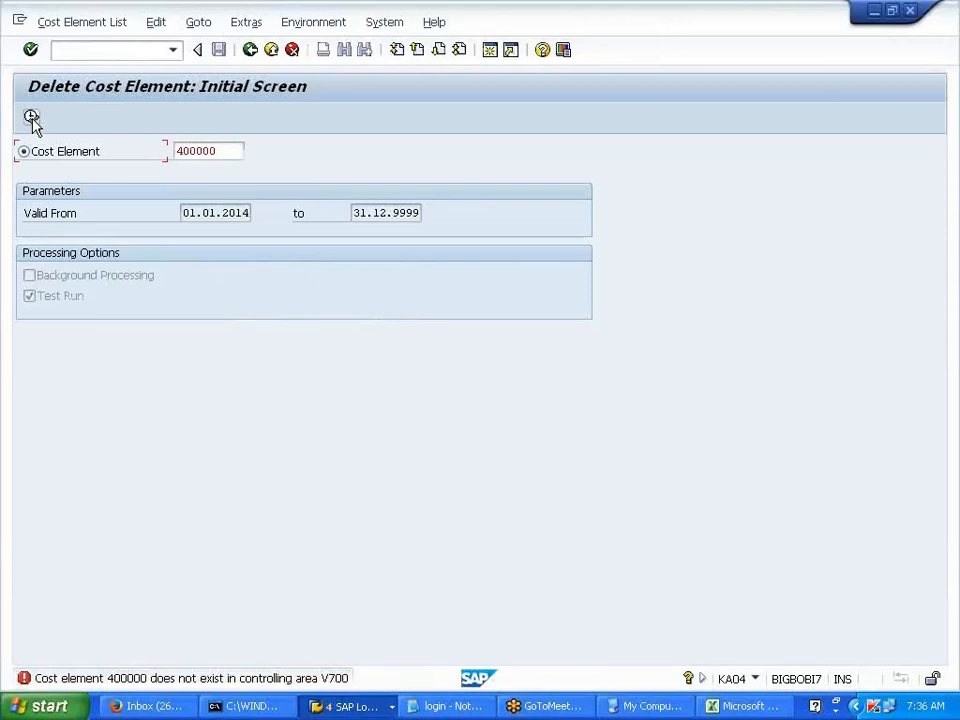
- Return to the Easy Access menu and expand Collective Processing to show KA23 and KA24
click(100, 24)
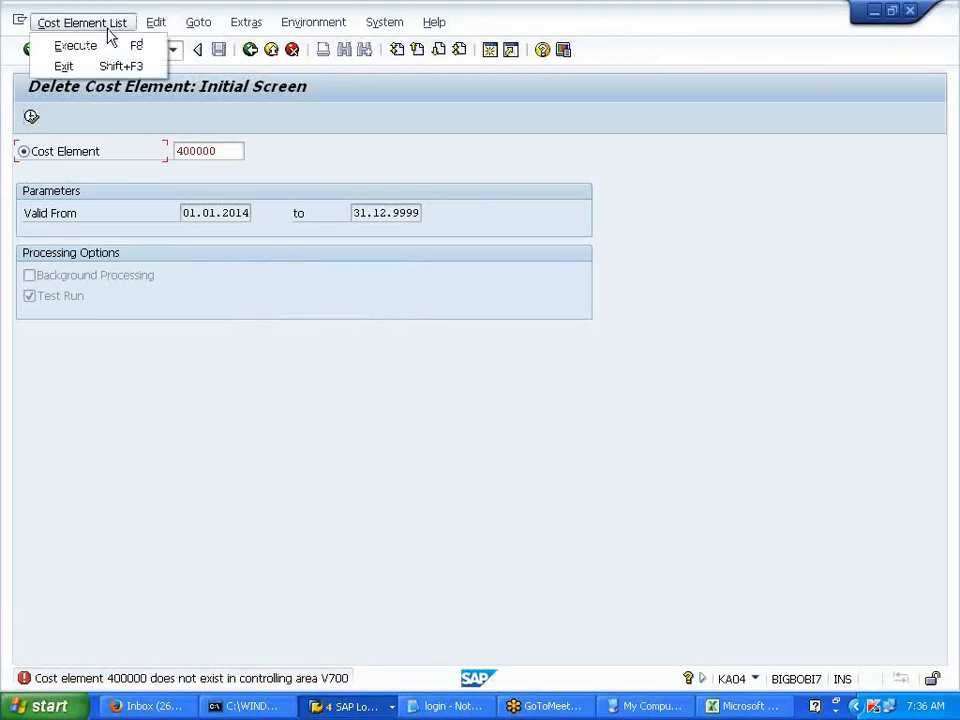
click(278, 123)
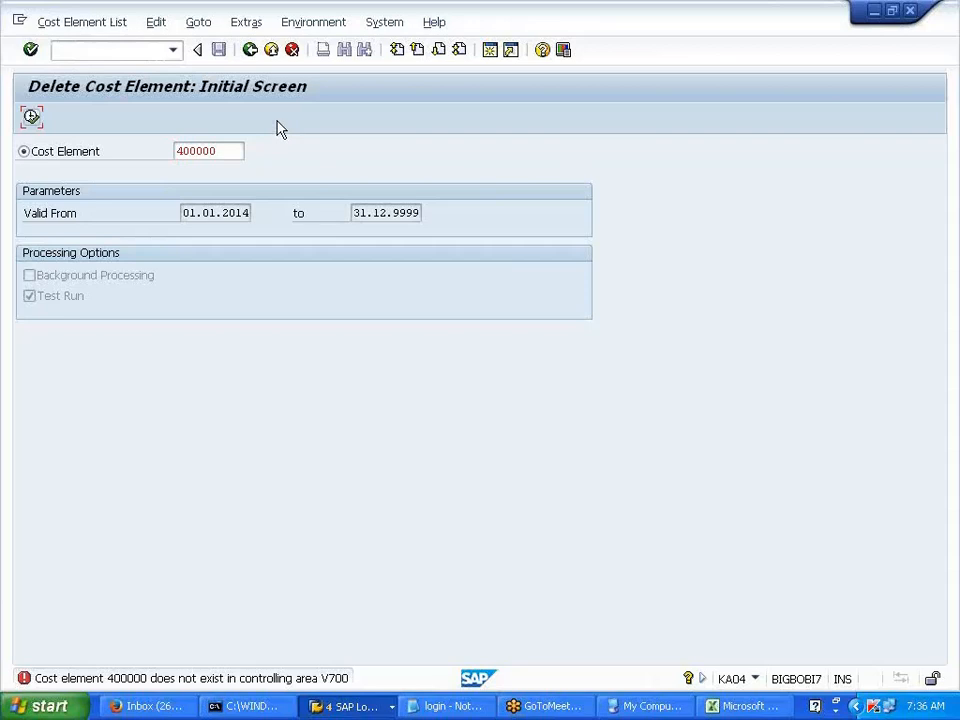
click(251, 51)
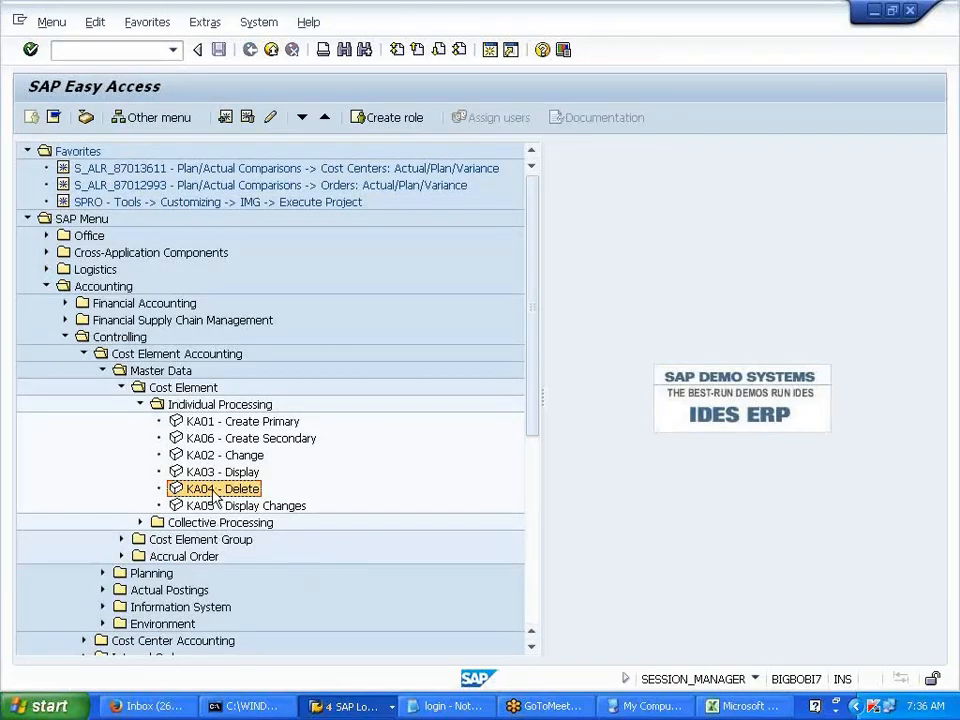
double_click(215, 490)
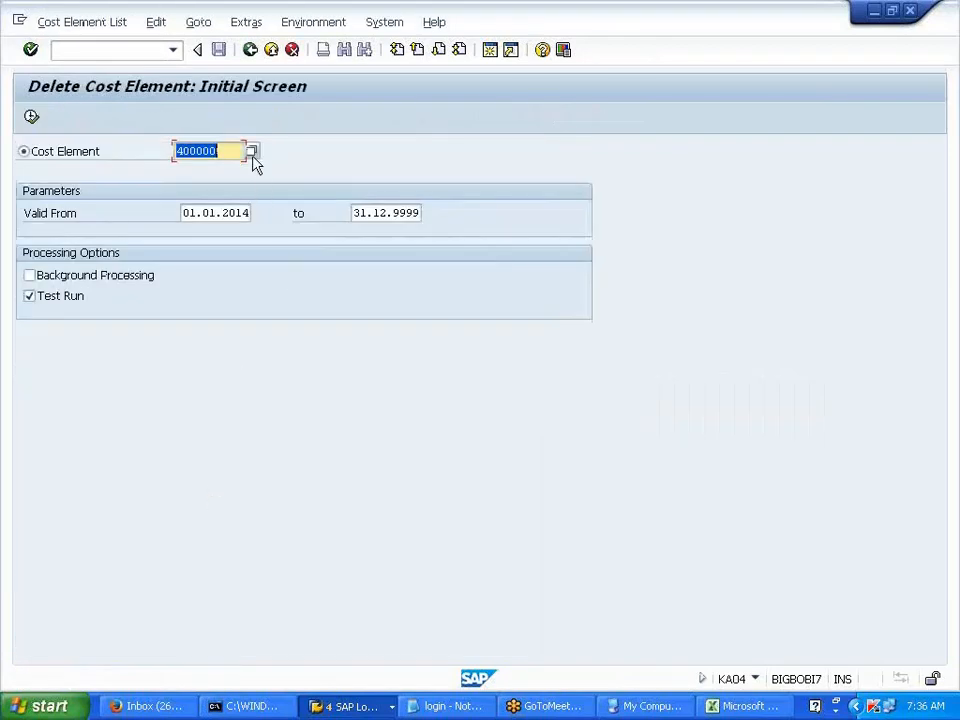
click(122, 50)
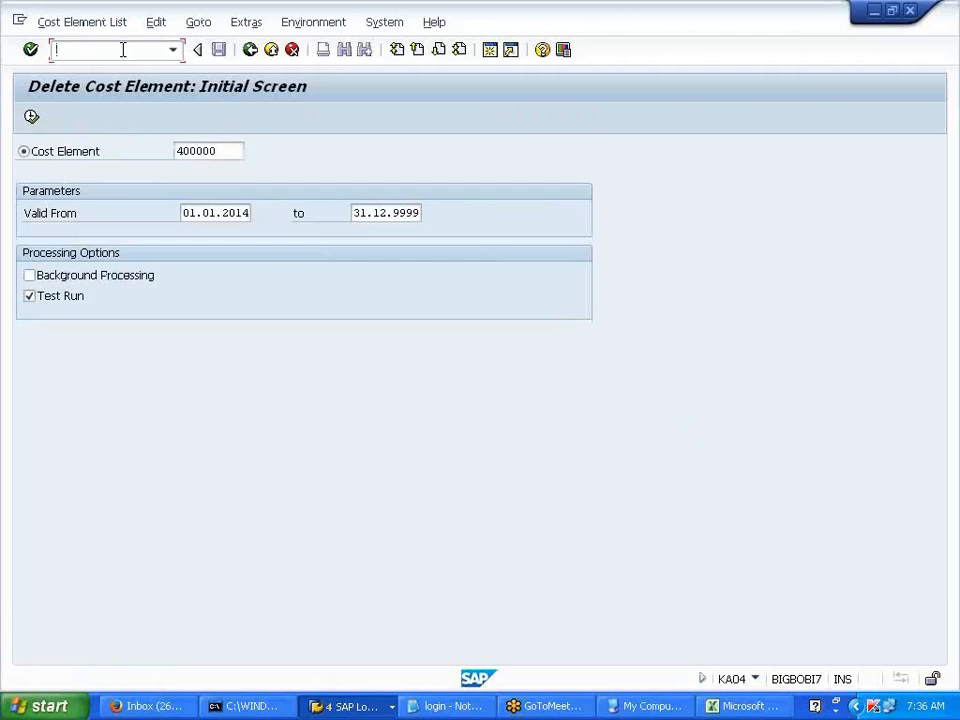
click(250, 50)
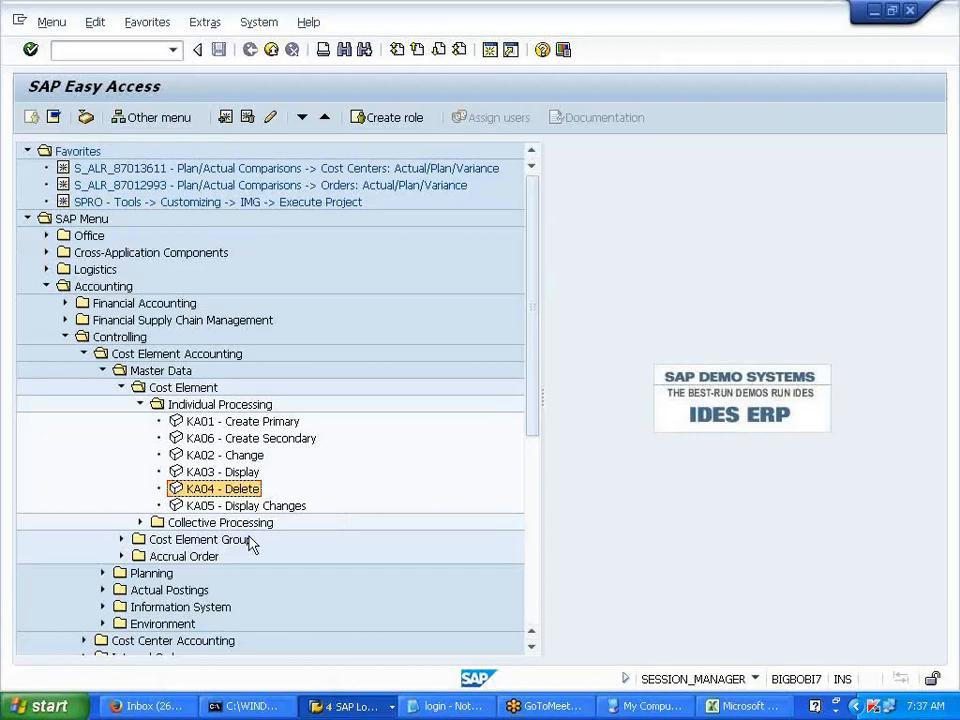
click(140, 522)
- Run KA24 as a test run for cost elements 400000 to 400002, which selects none
double_click(200, 557)
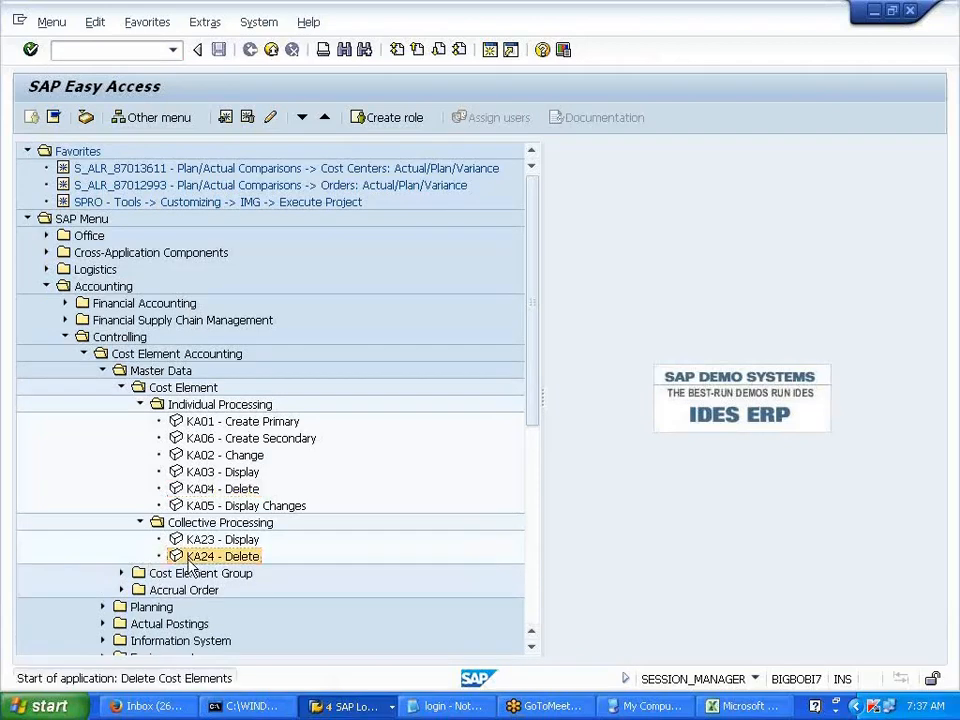
click(348, 152)
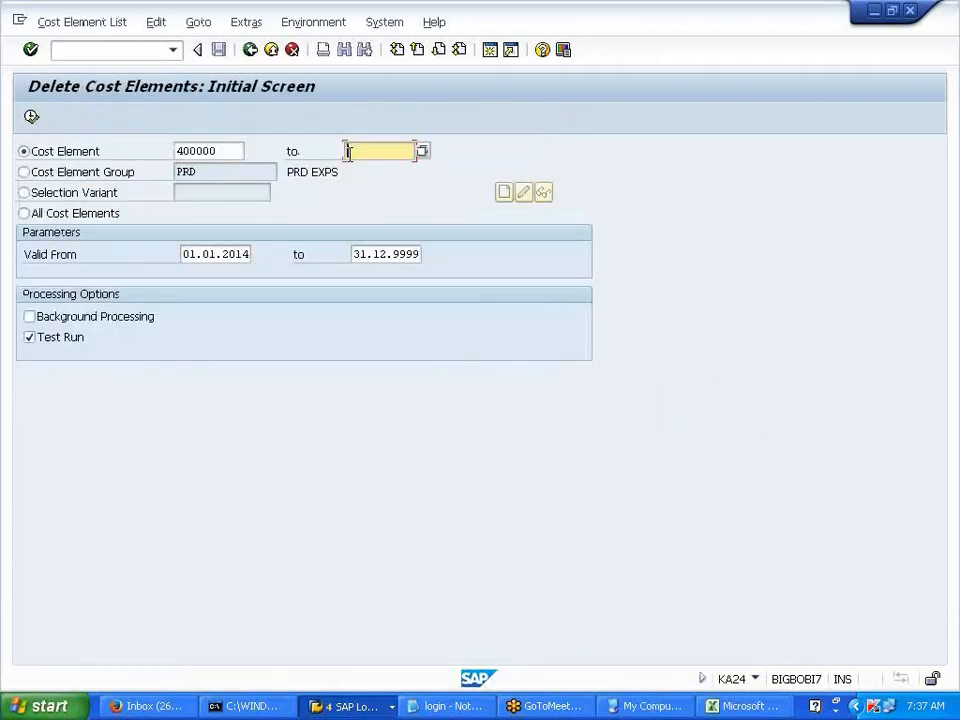
text(400002)
key(shift+Tab)
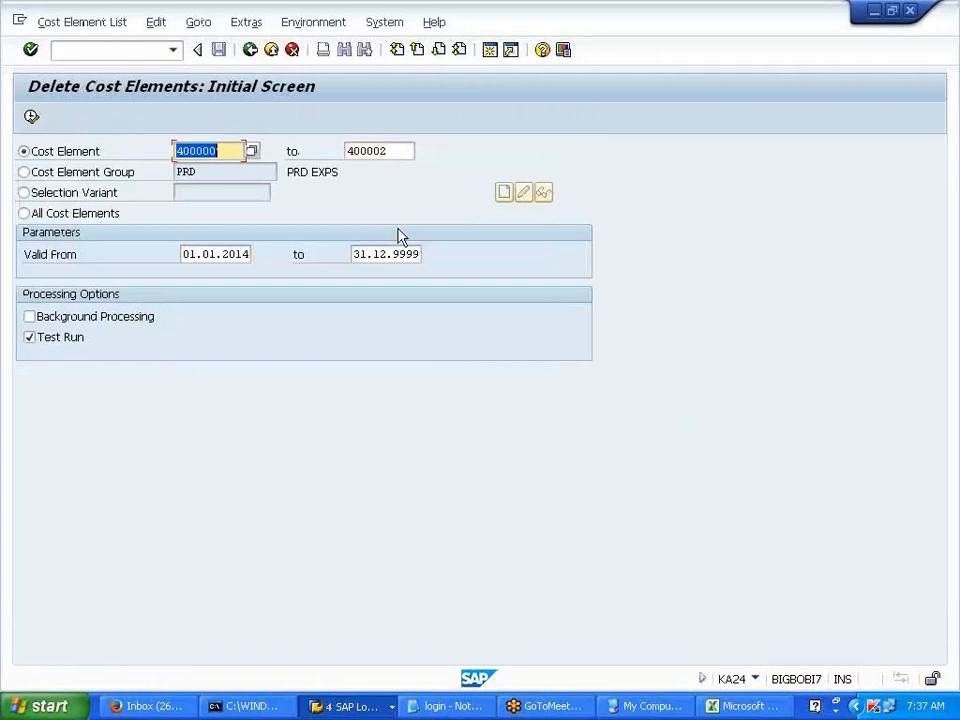
click(253, 254)
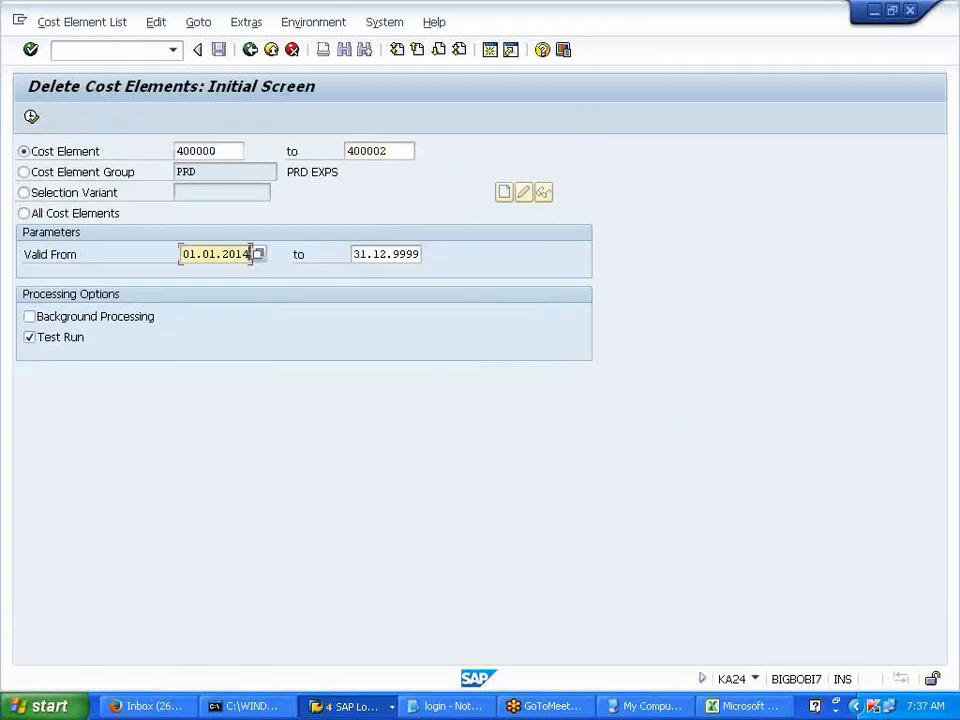
click(32, 117)
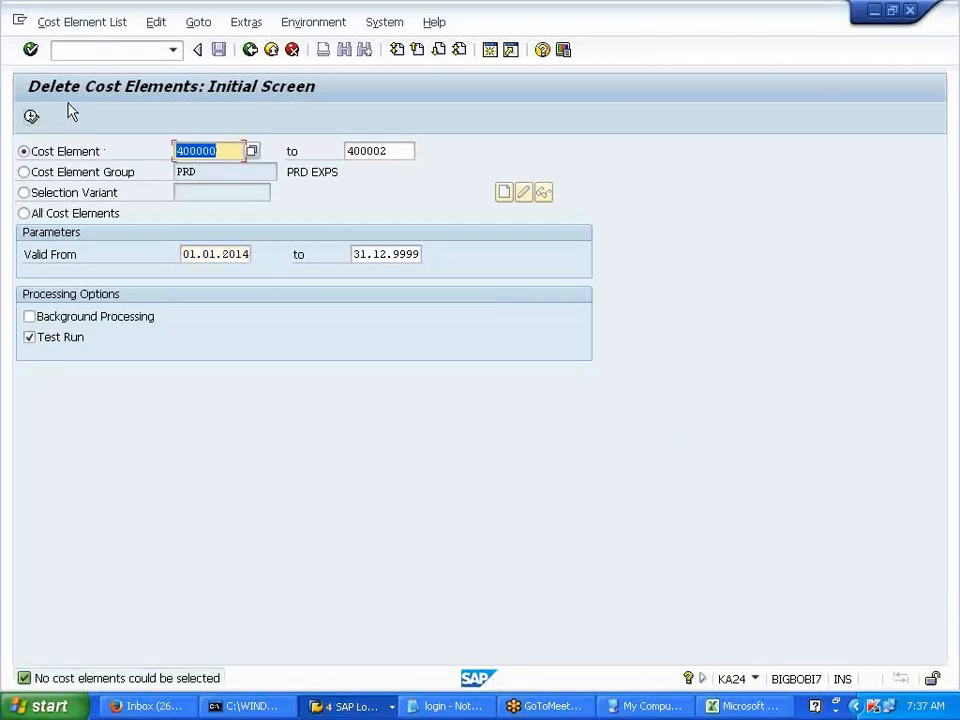
- Open Edit G/L Account Centrally with /NFS00
click(110, 54)
text(/NFS00)
key(Return)
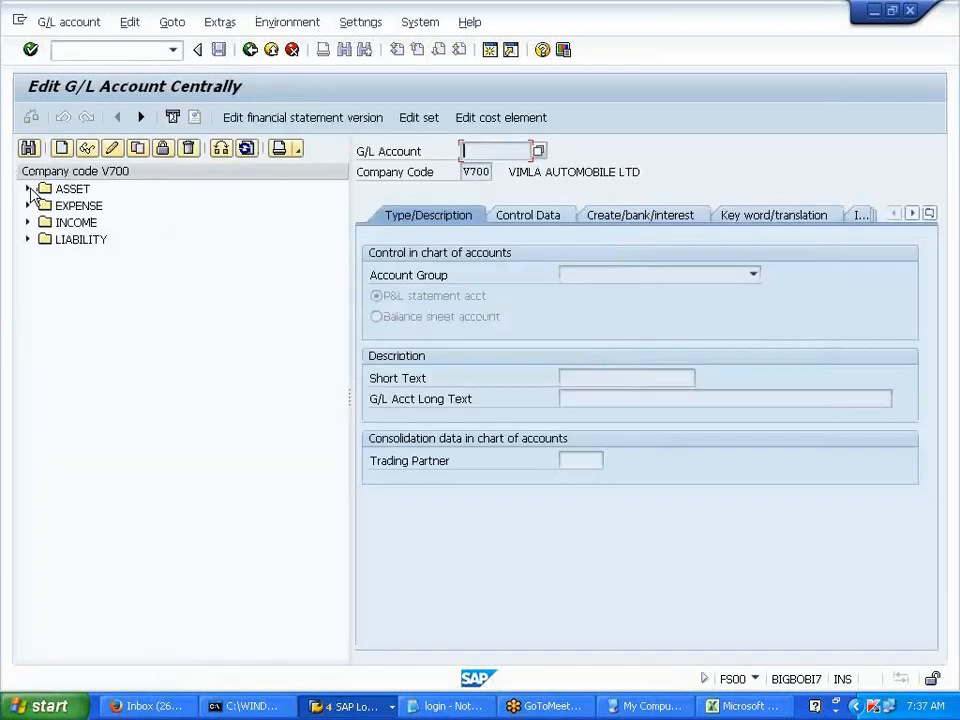
click(27, 189)
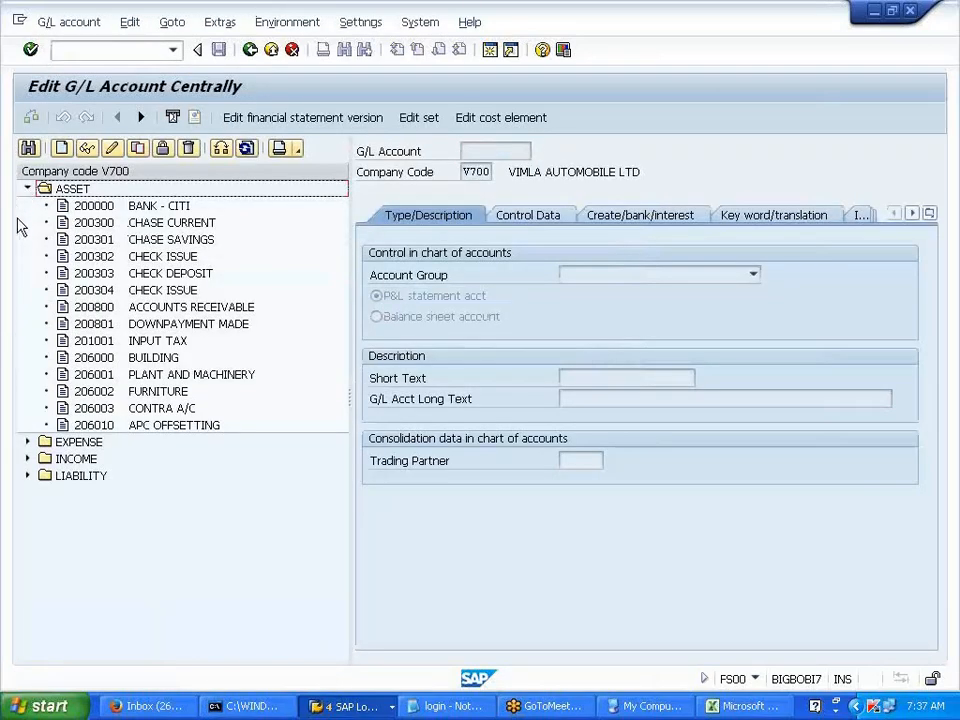
click(28, 442)
click(101, 460)
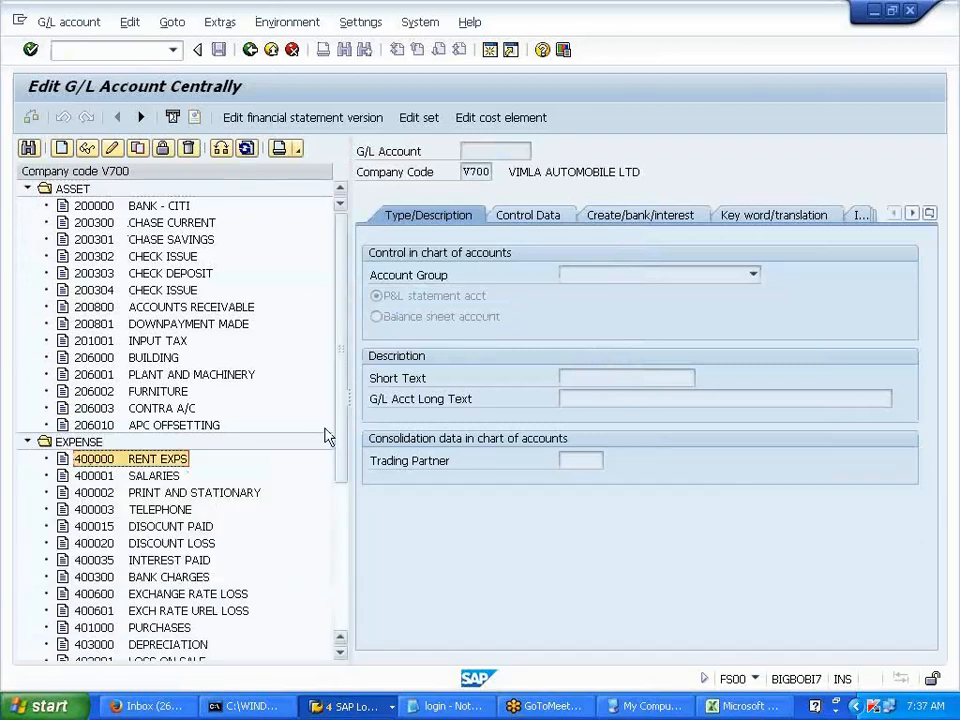
double_click(98, 462)
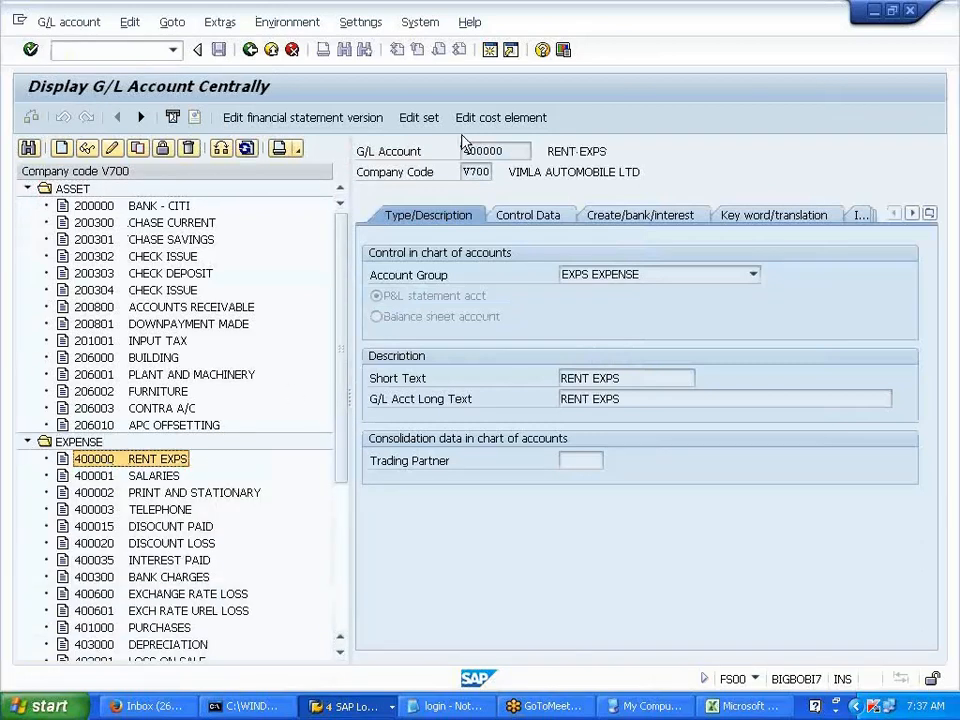
click(499, 118)
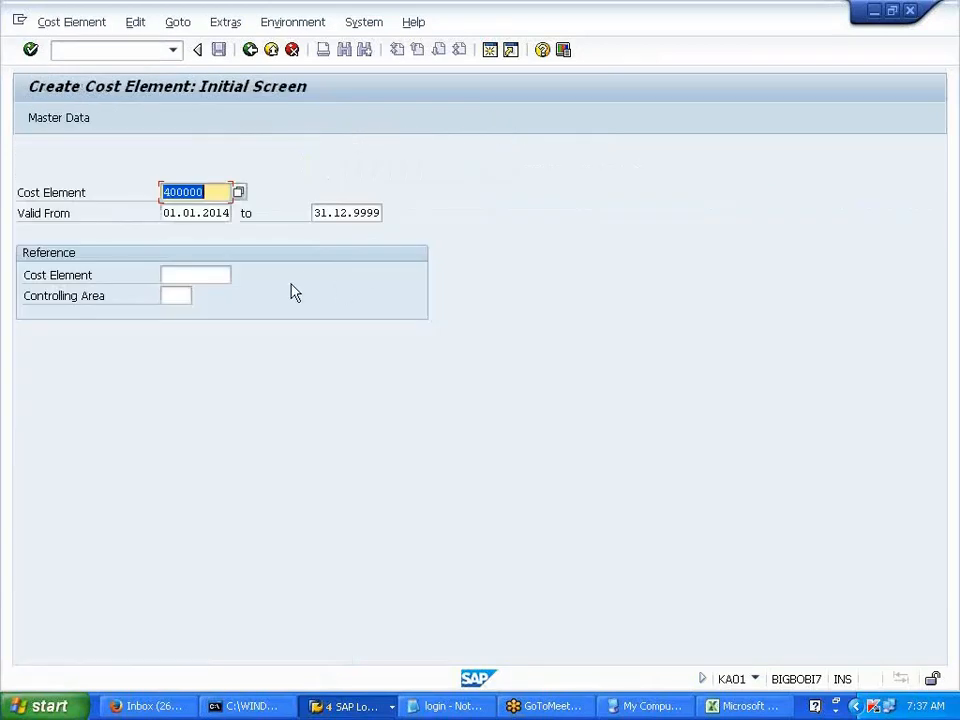
key(Return)
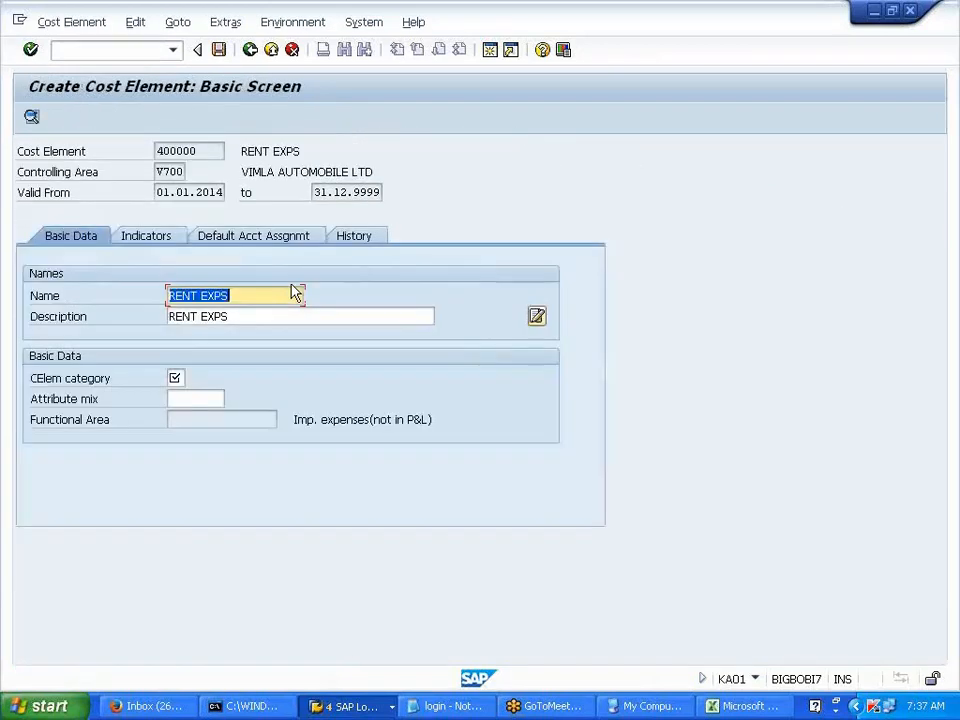
click(295, 55)
click(291, 390)
click(115, 48)
text(/NFS00)
key(Return)
click(109, 49)
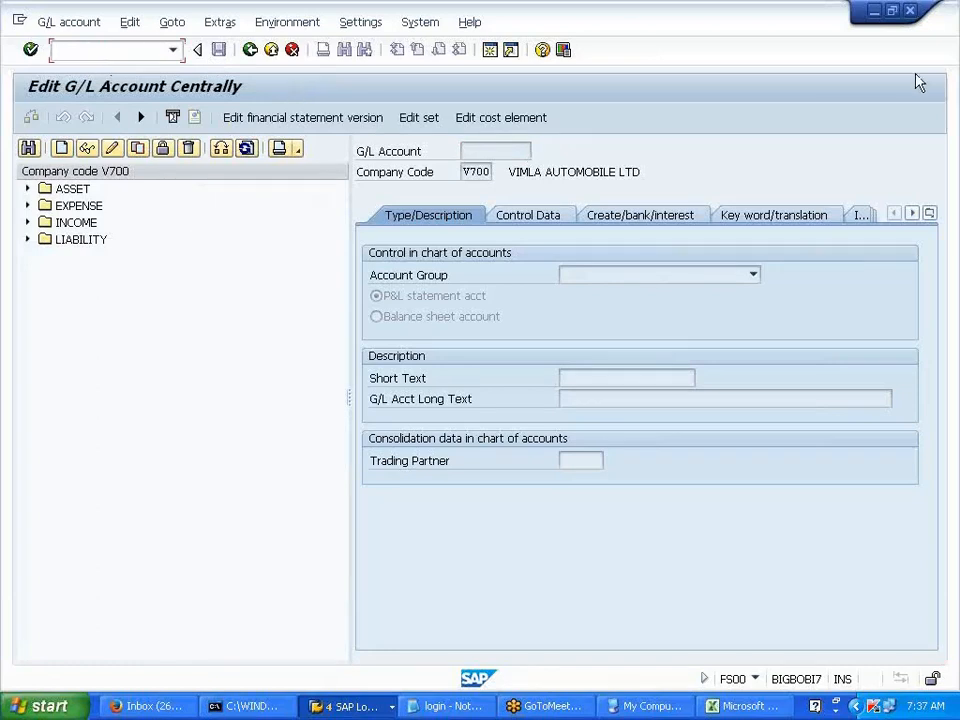
click(946, 79)
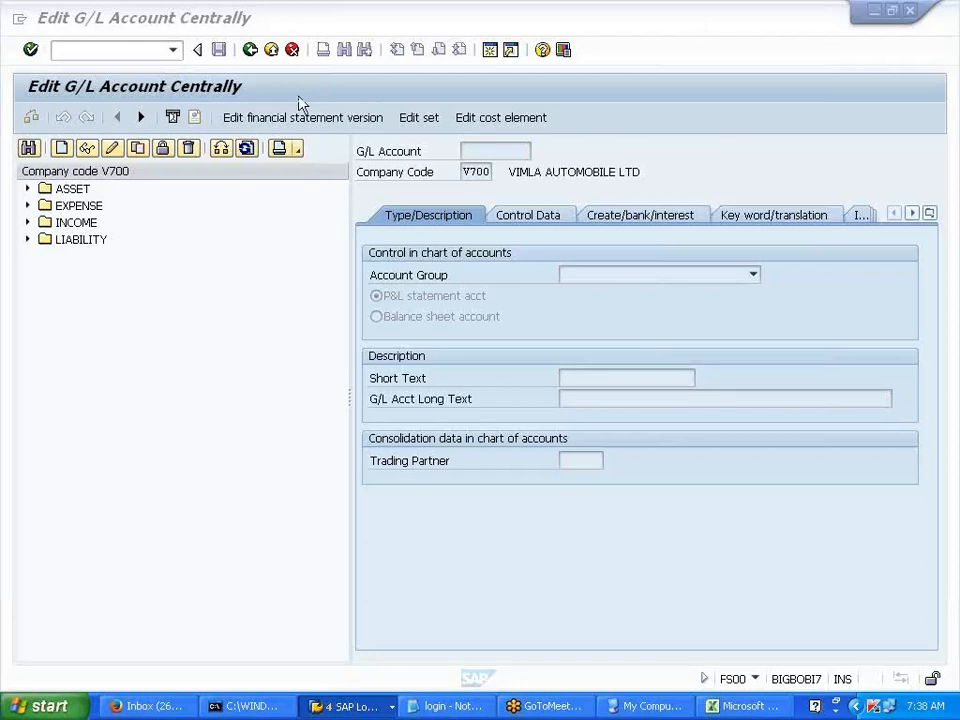
click(142, 52)
text(/NF-02)
key(Return)
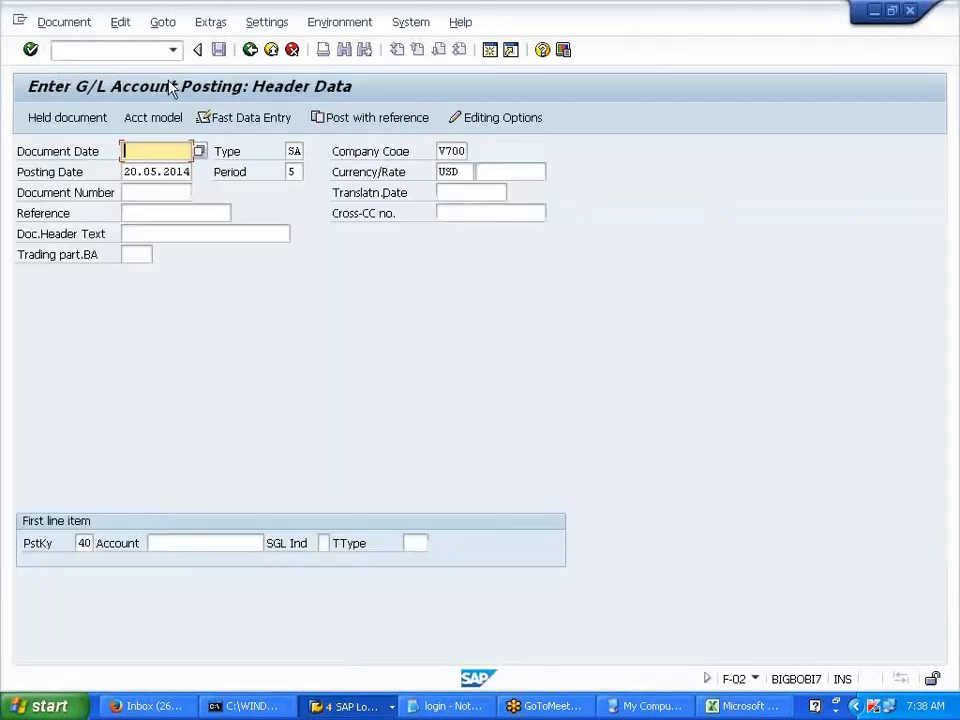
click(184, 169)
key(Tab)
key(Tab)
key(Tab)
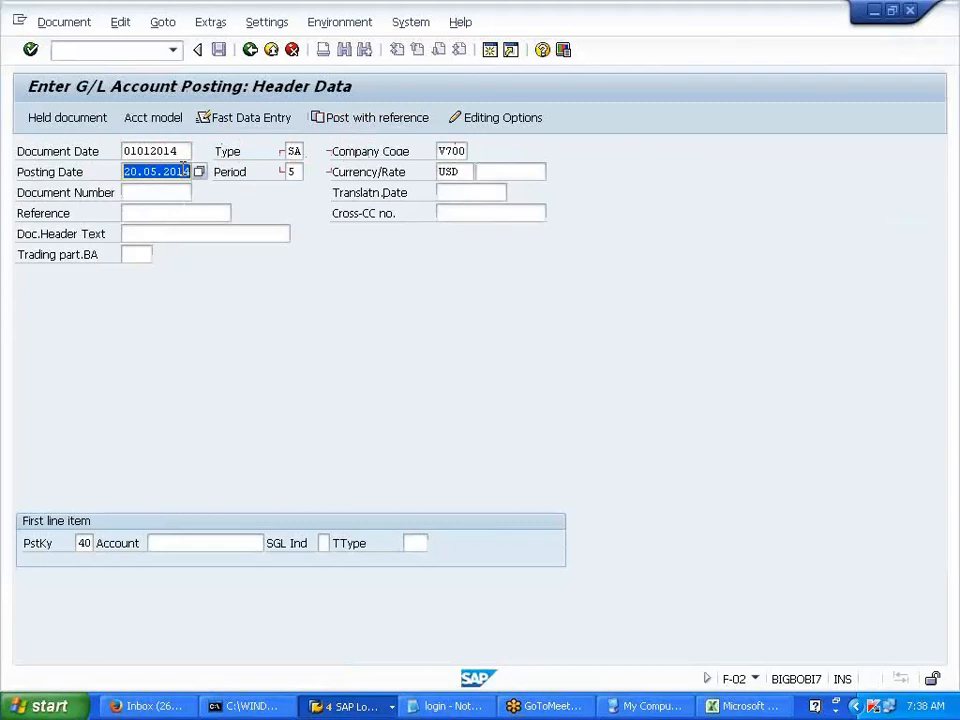
click(174, 193)
click(232, 543)
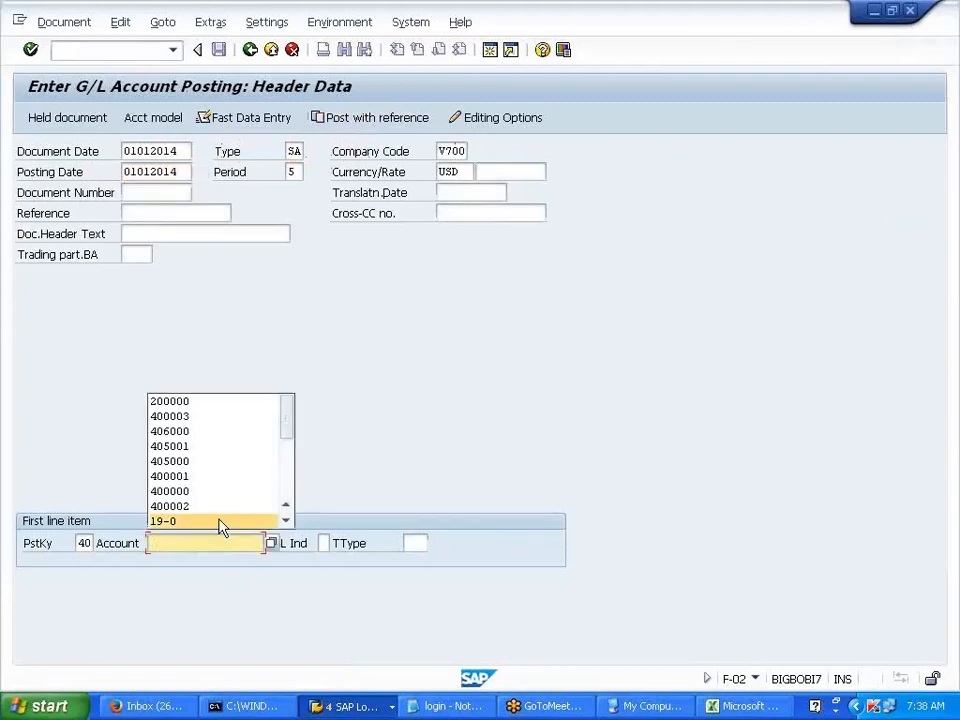
click(214, 418)
key(BackSpace)
text(0)
key(Escape)
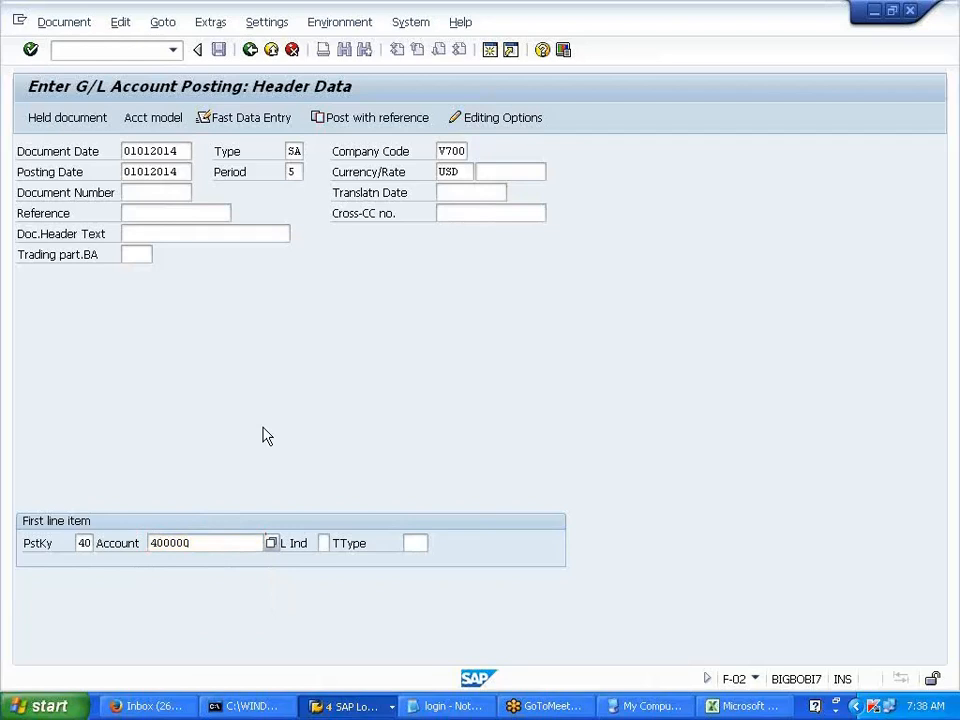
key(Return)
key(Return)
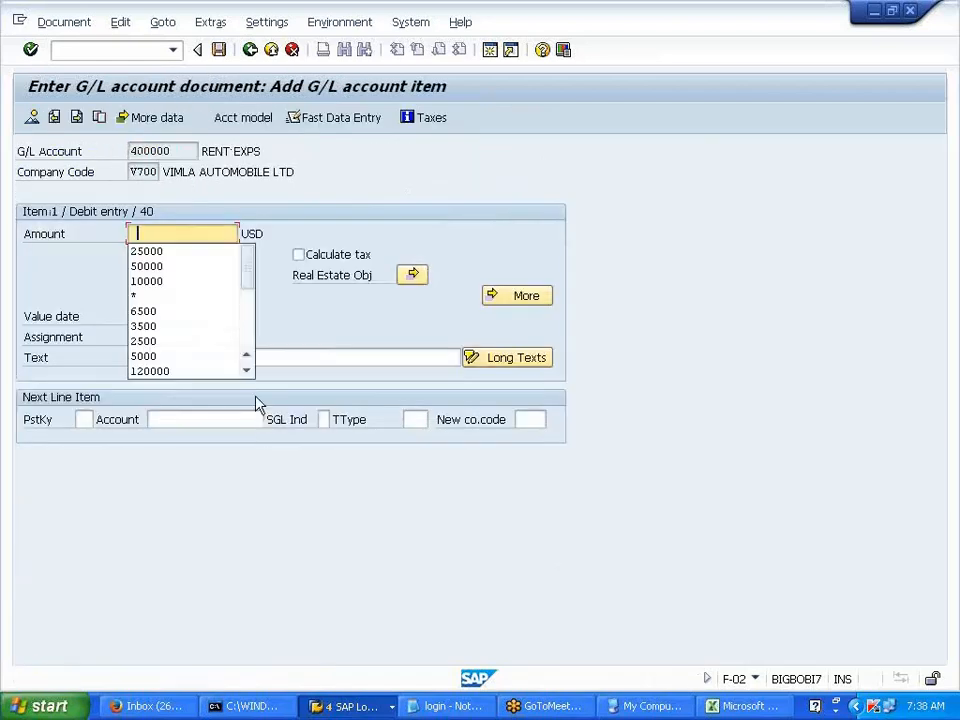
click(113, 51)
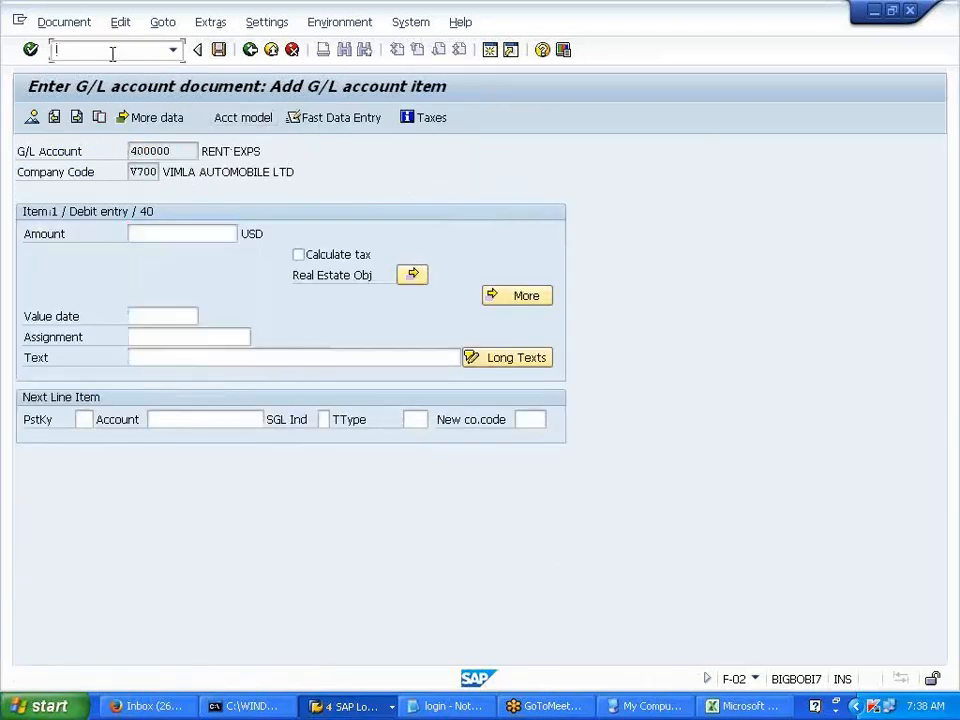
text(/NFS00)
key(Return)
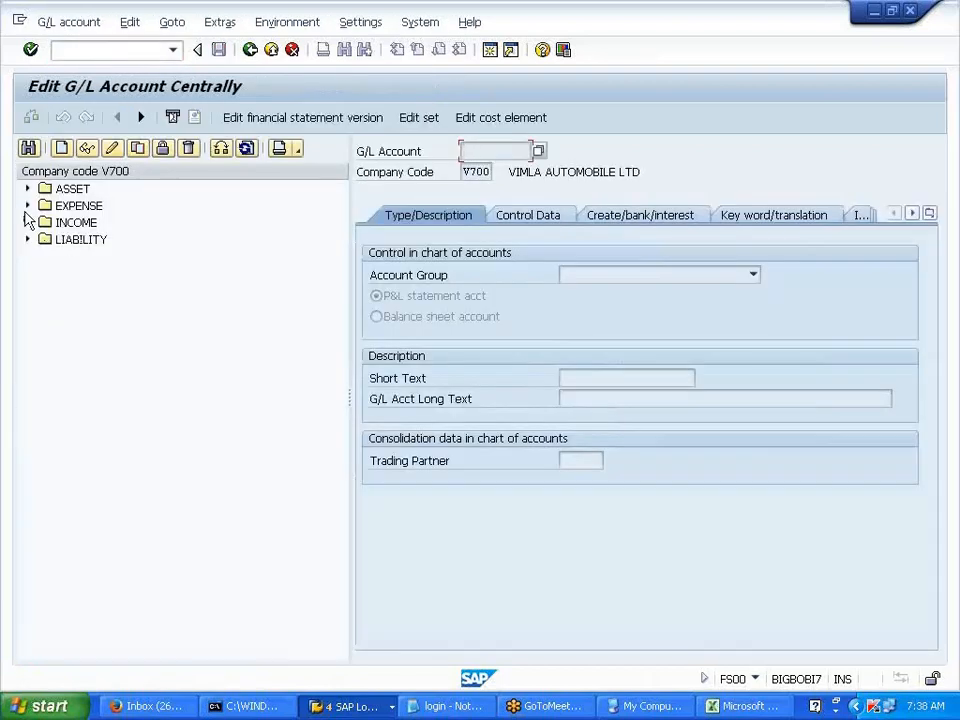
- Change account 400000 RENT EXPS's field status group from G001 to G004 and save
click(27, 205)
double_click(93, 222)
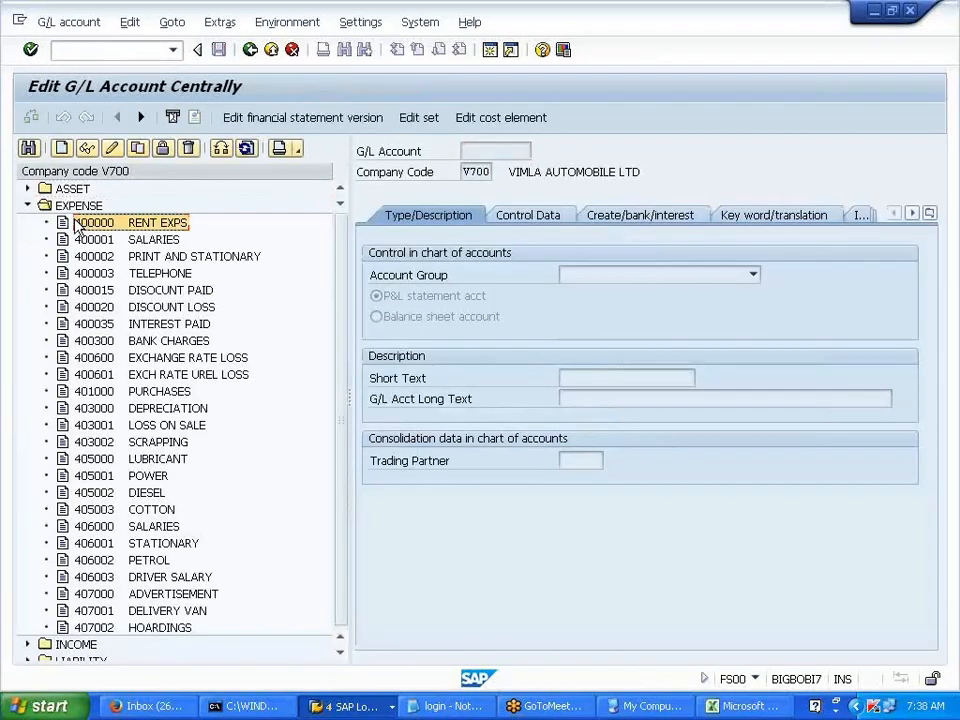
click(637, 218)
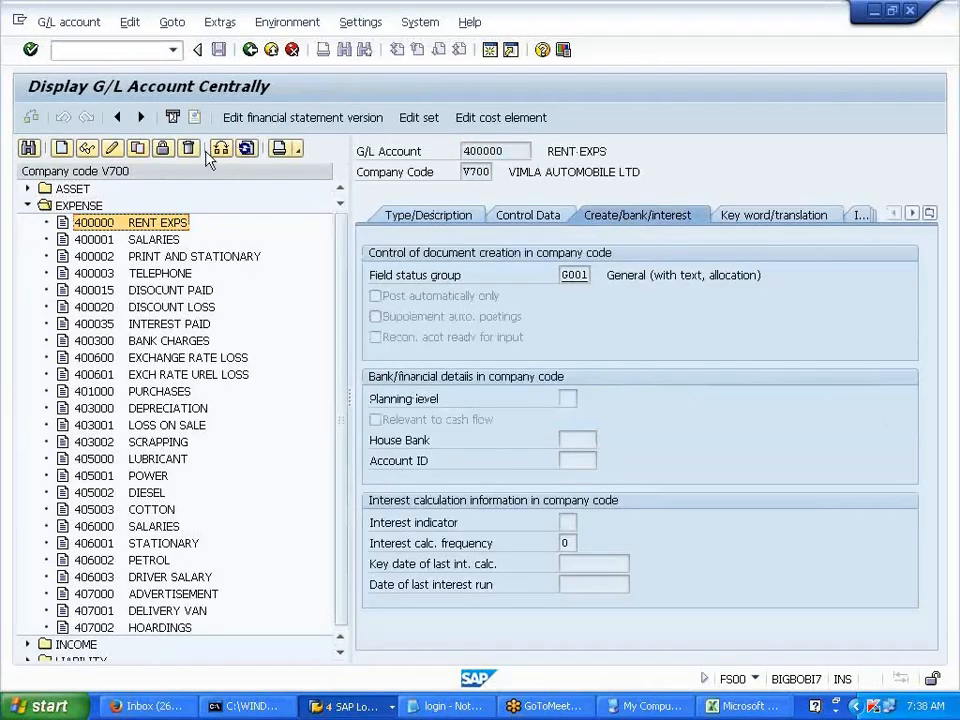
click(111, 148)
double_click(575, 274)
text(G004)
key(Return)
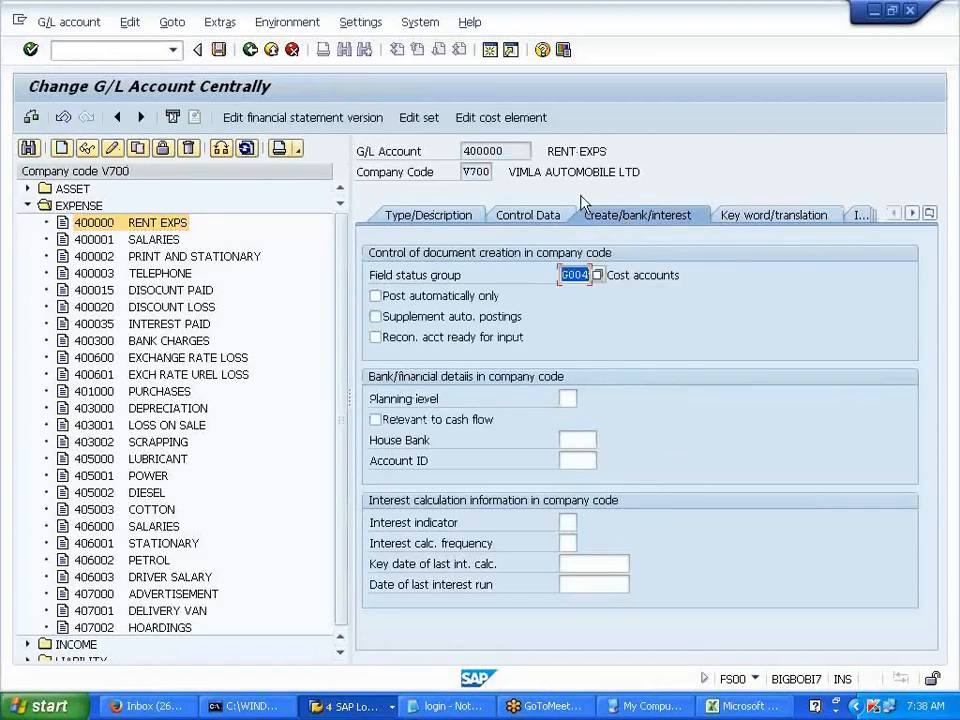
click(218, 49)
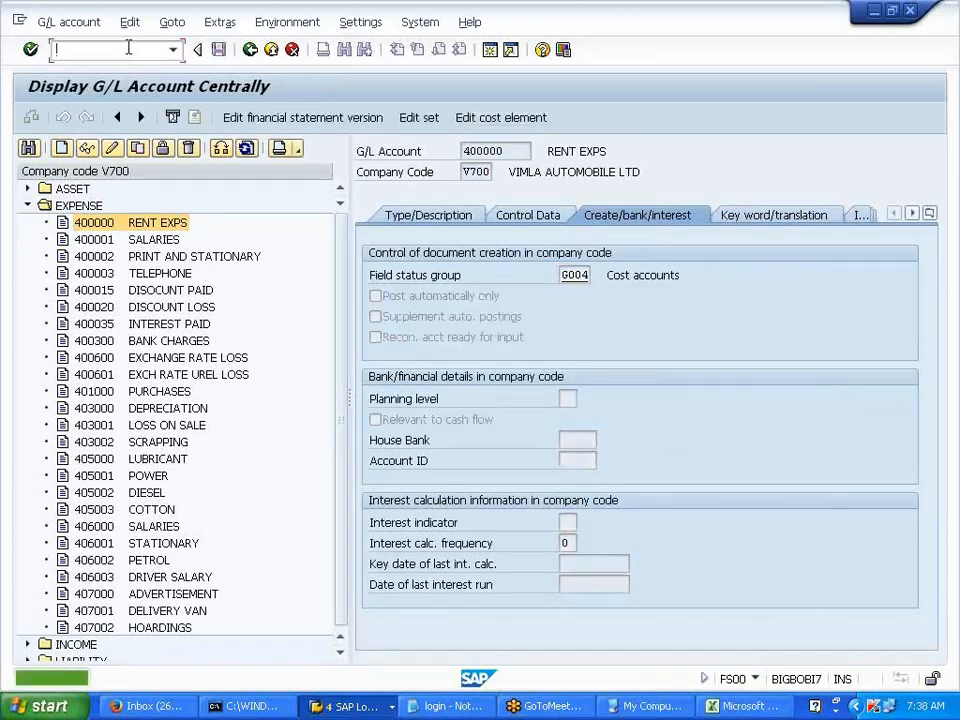
- Start a new F-02 posting with document date 01012014 and clear the old posting date
text(/NF-02)
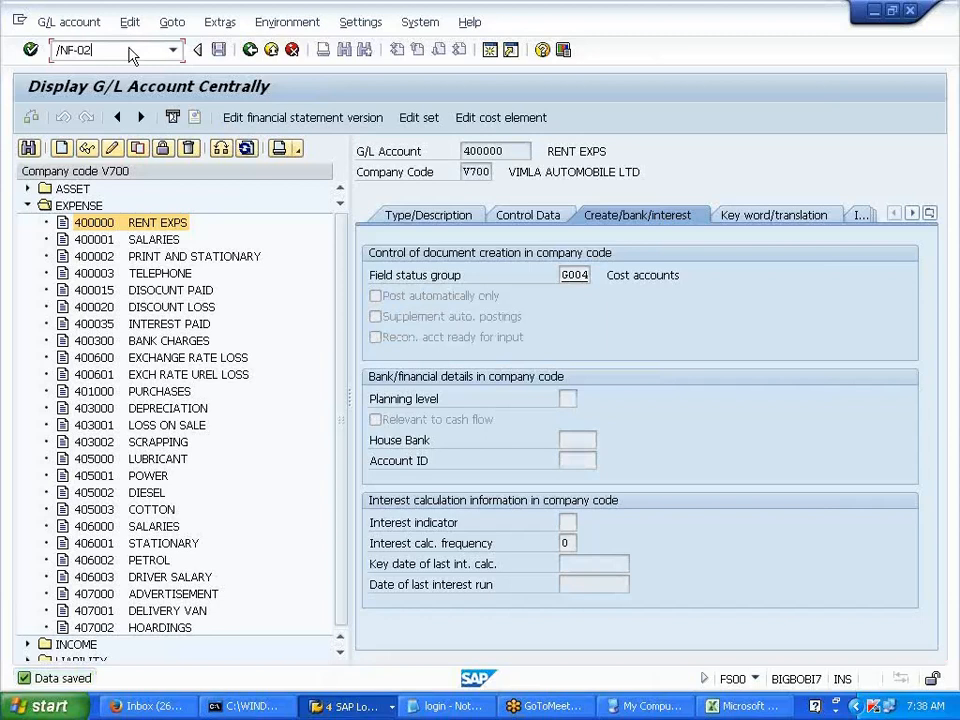
key(Return)
click(180, 171)
key(Tab)
key(Tab)
key(Tab)
key(BackSpace)
- Set posting date 01012014 and debit 400000 with 25000 USD to cost center PRDDEPT1
click(172, 187)
click(203, 540)
key(BackSpace)
click(202, 401)
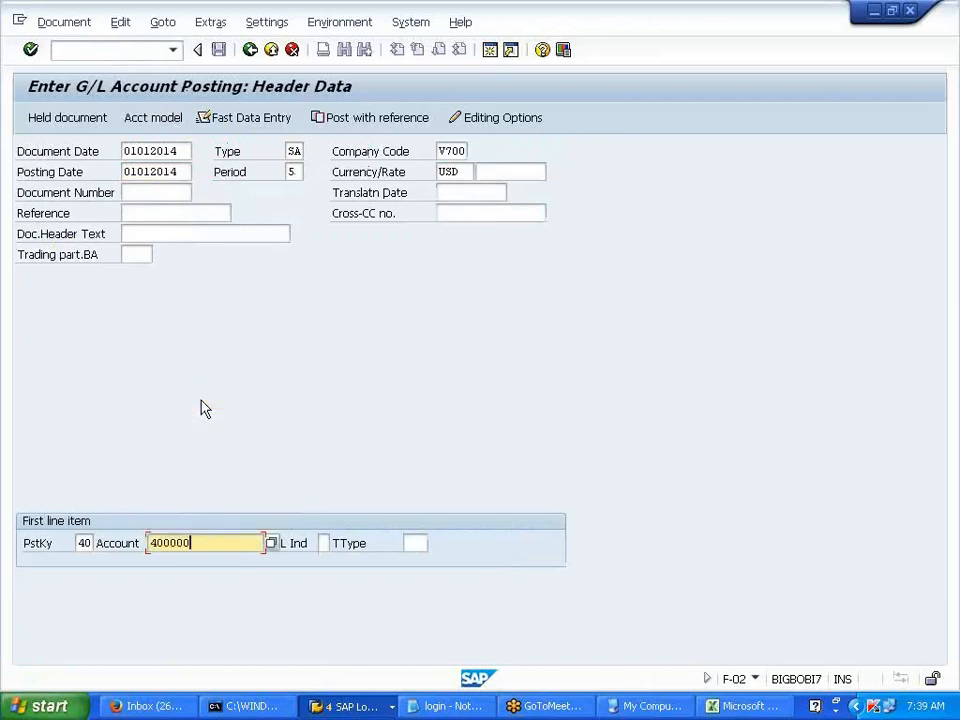
key(Return)
key(Return)
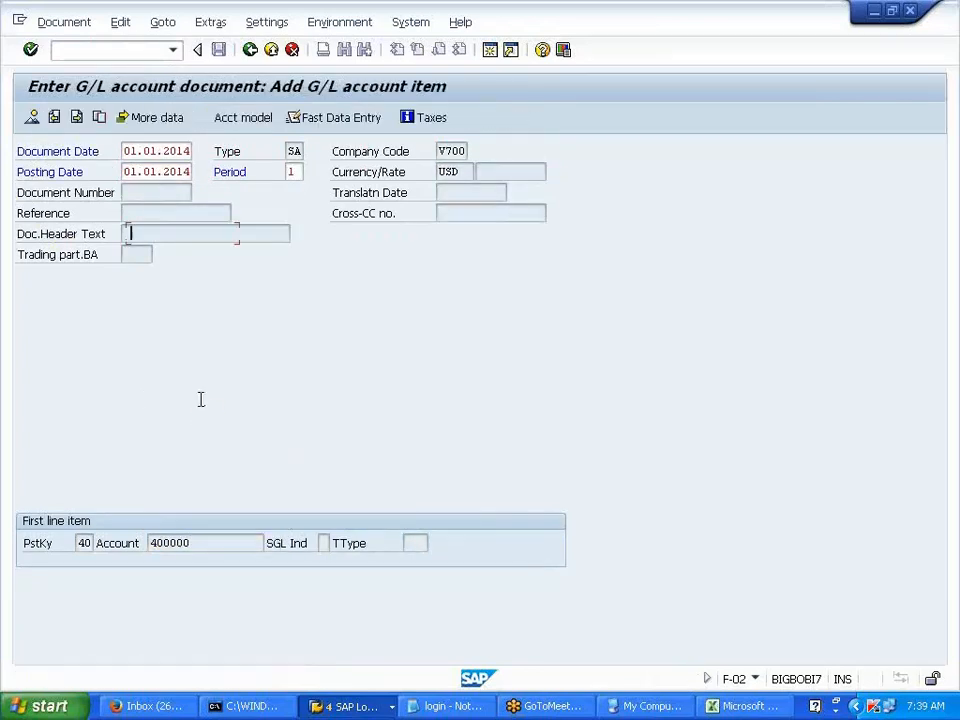
key(space)
click(178, 252)
click(161, 269)
key(space)
click(156, 292)
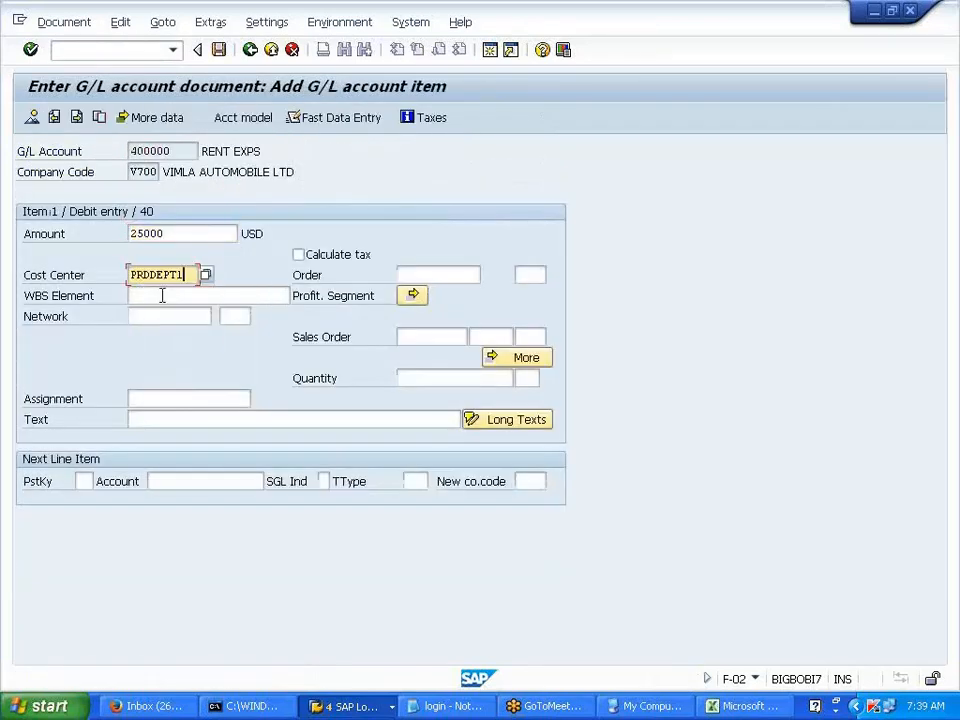
- Add a posting key 50 line for bank account 200000, triggering the missing cost element error
click(84, 481)
key(space)
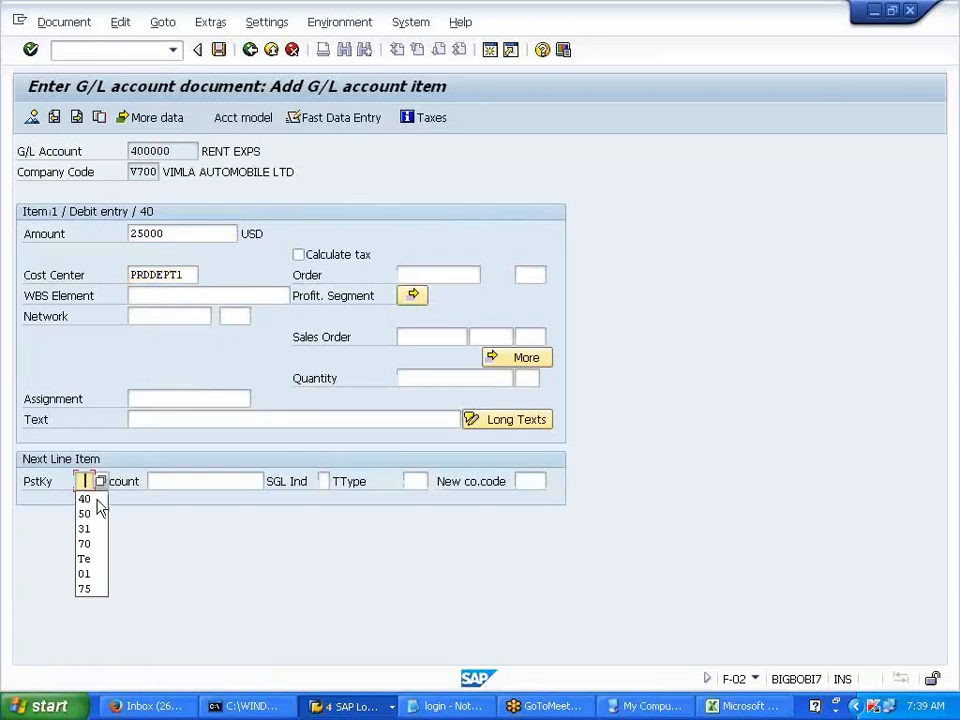
click(90, 514)
click(183, 481)
key(space)
click(187, 515)
key(Return)
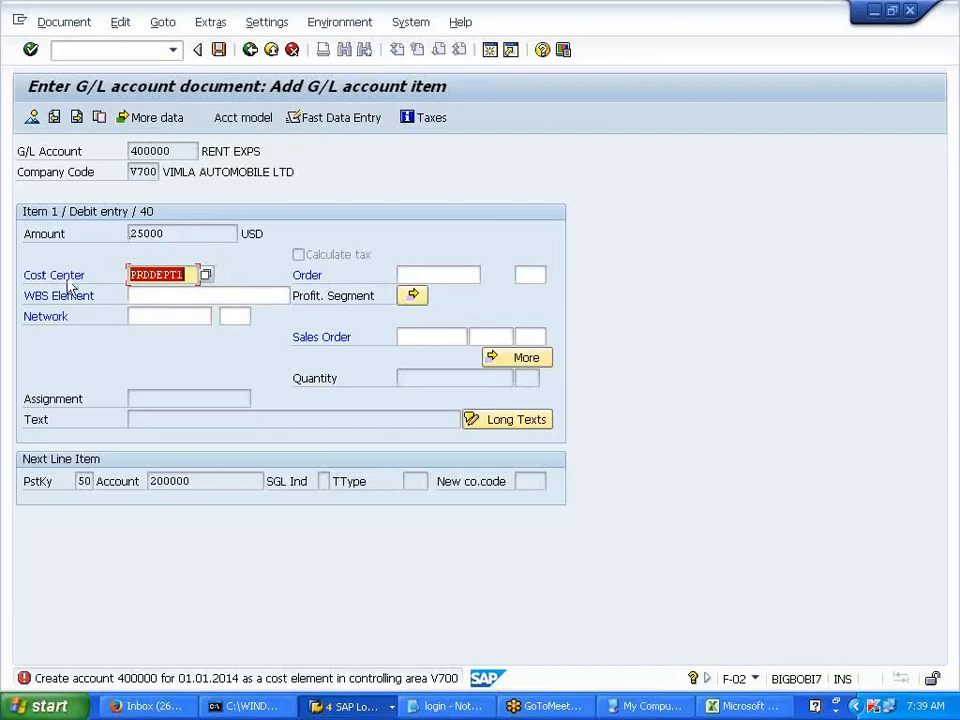
- Highlight the Cost Center, Order and Sales Order assignment fields on the RENT EXPS line
click(30, 281)
drag(30, 282, 107, 271)
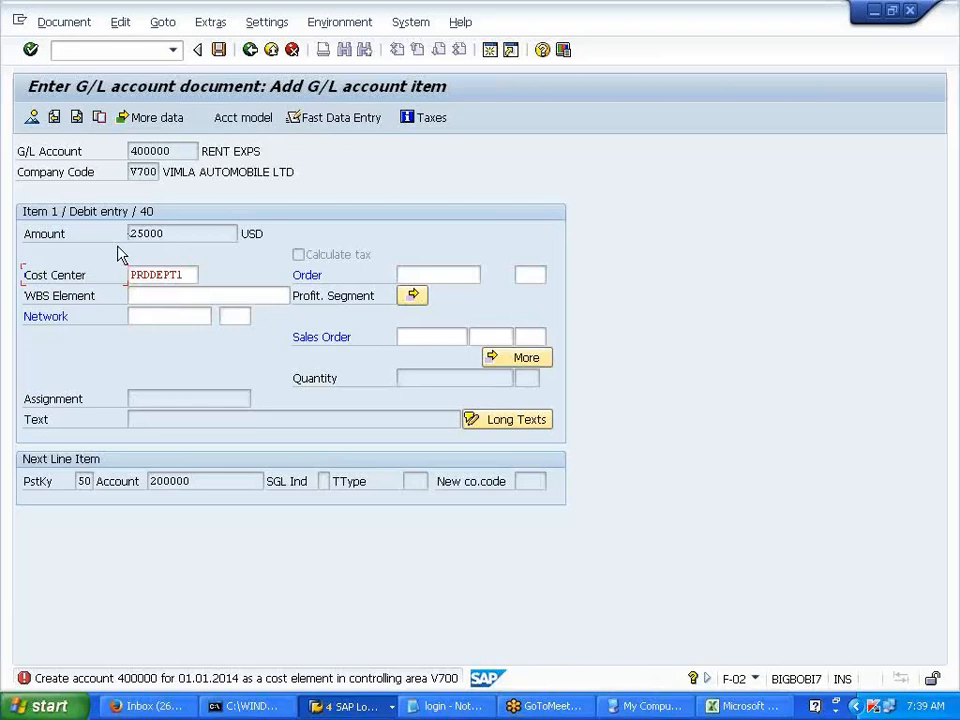
drag(296, 278, 352, 285)
click(353, 285)
click(305, 343)
drag(305, 343, 346, 342)
click(346, 342)
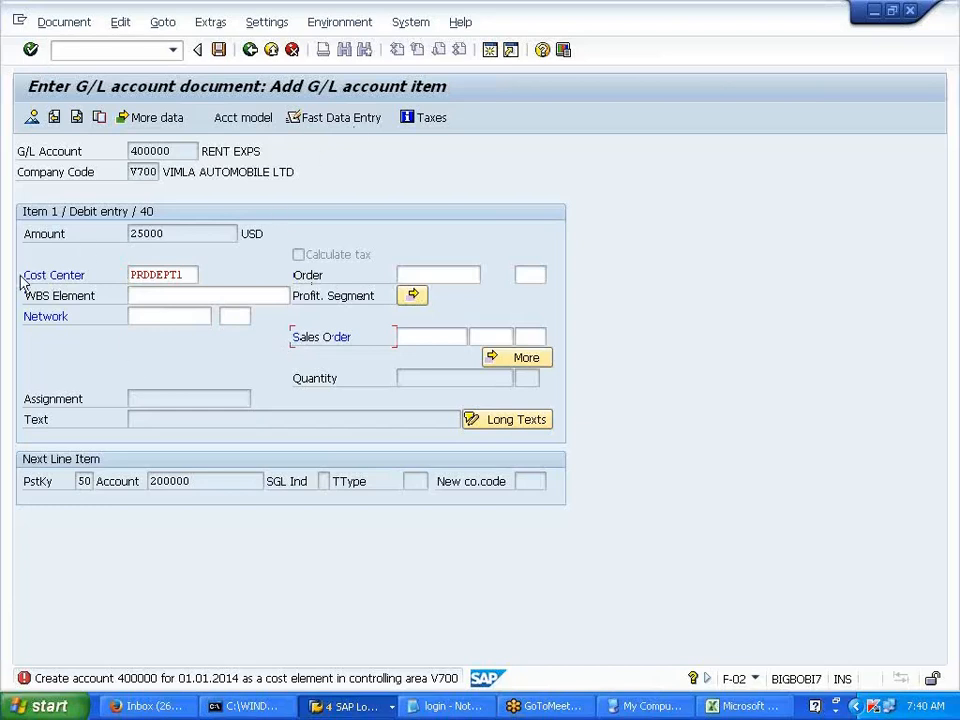
drag(300, 274, 345, 287)
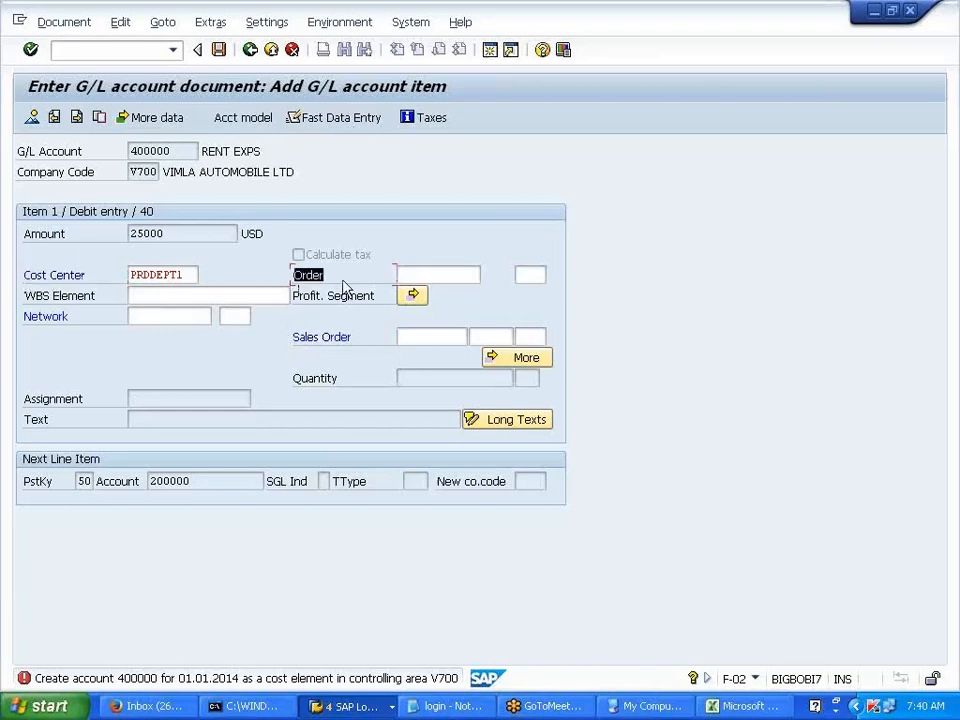
drag(296, 351, 358, 345)
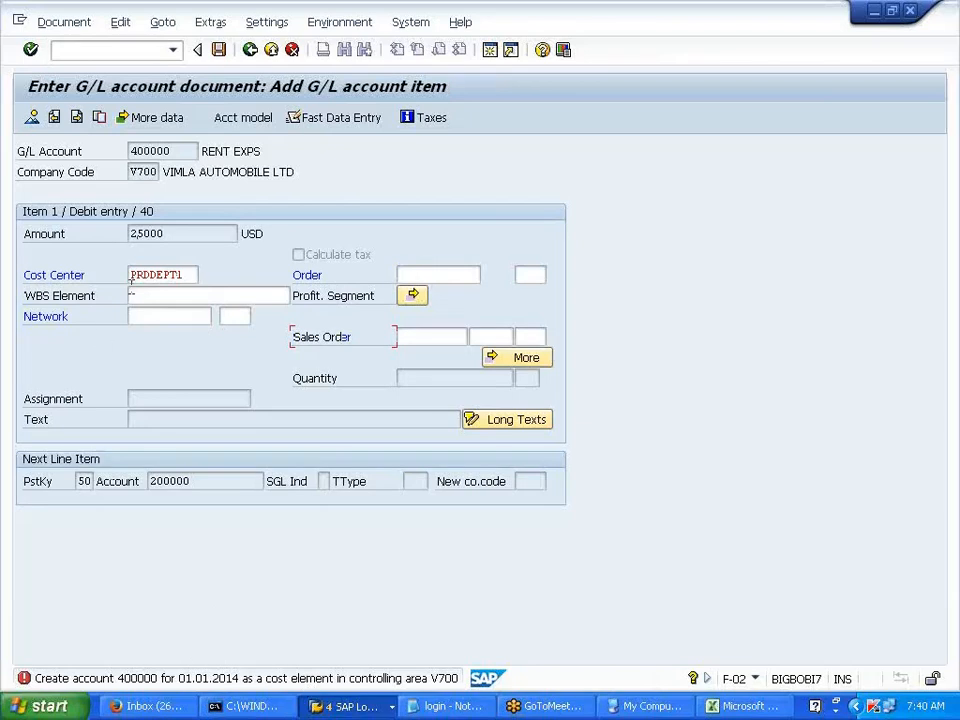
- Remove cost center PRDDEPT1 and confirm the line, moving on to credit item 2 for 200000
click(189, 274)
key(BackSpace)
key(BackSpace)
key(BackSpace)
key(BackSpace)
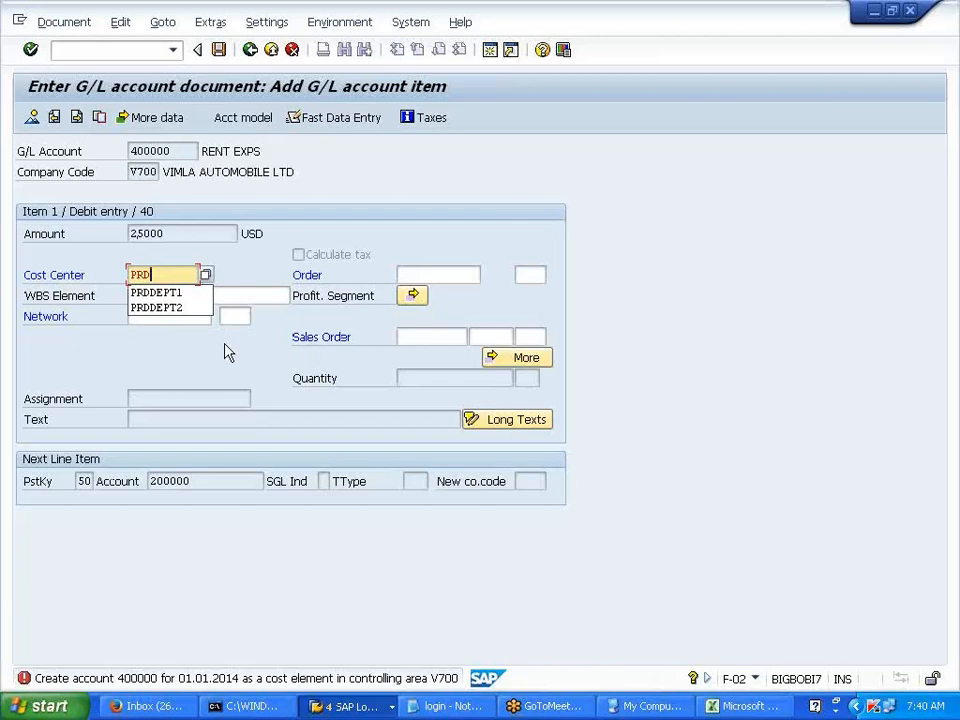
key(BackSpace)
key(BackSpace)
click(148, 274)
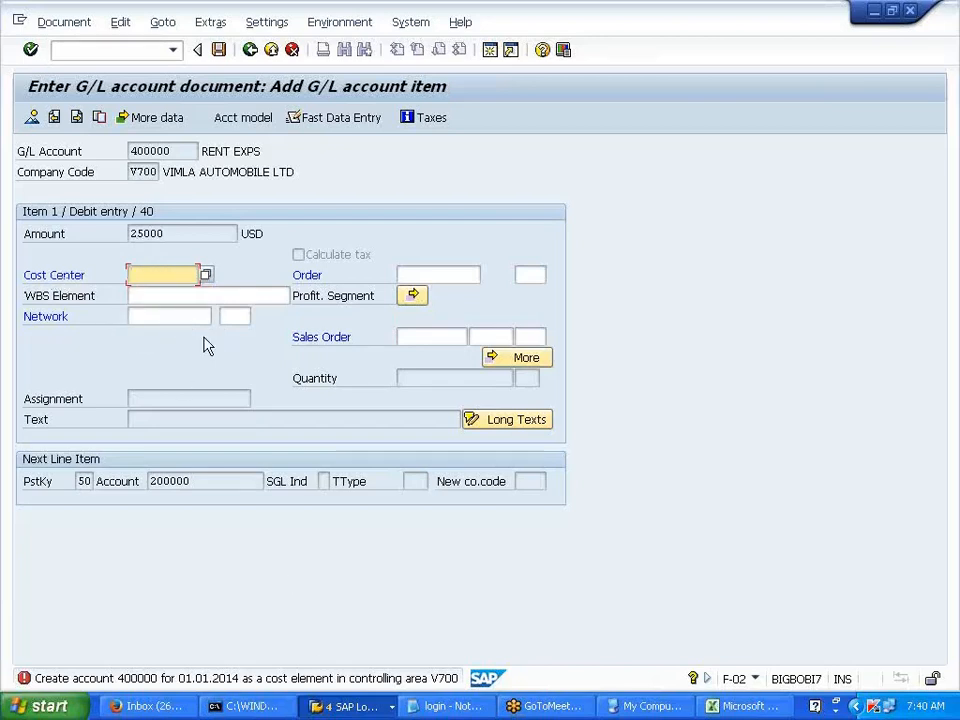
key(Return)
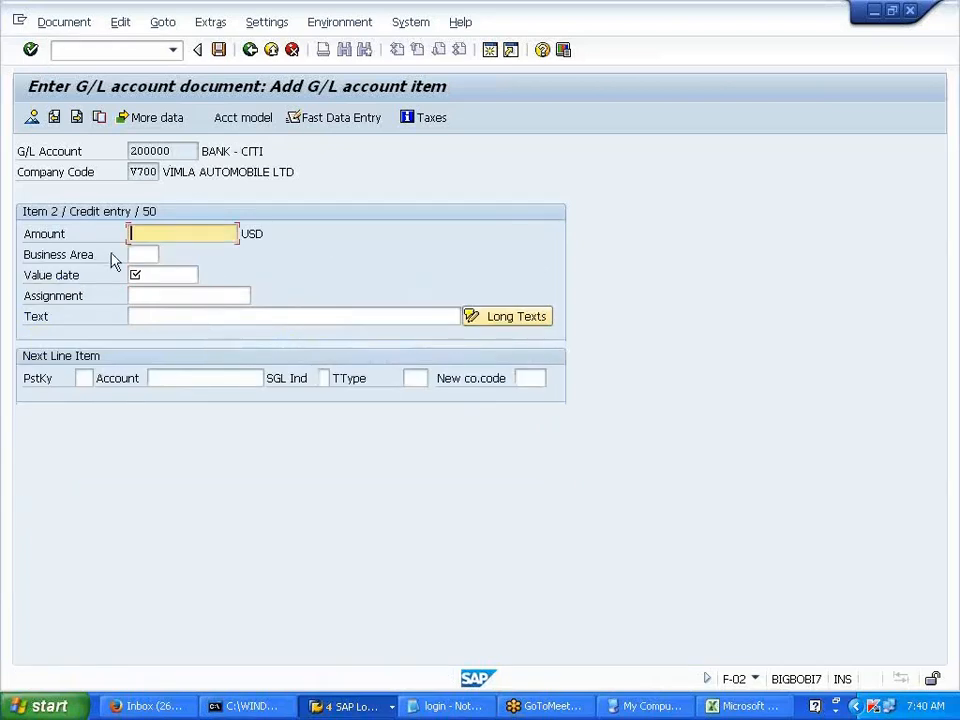
click(950, 49)
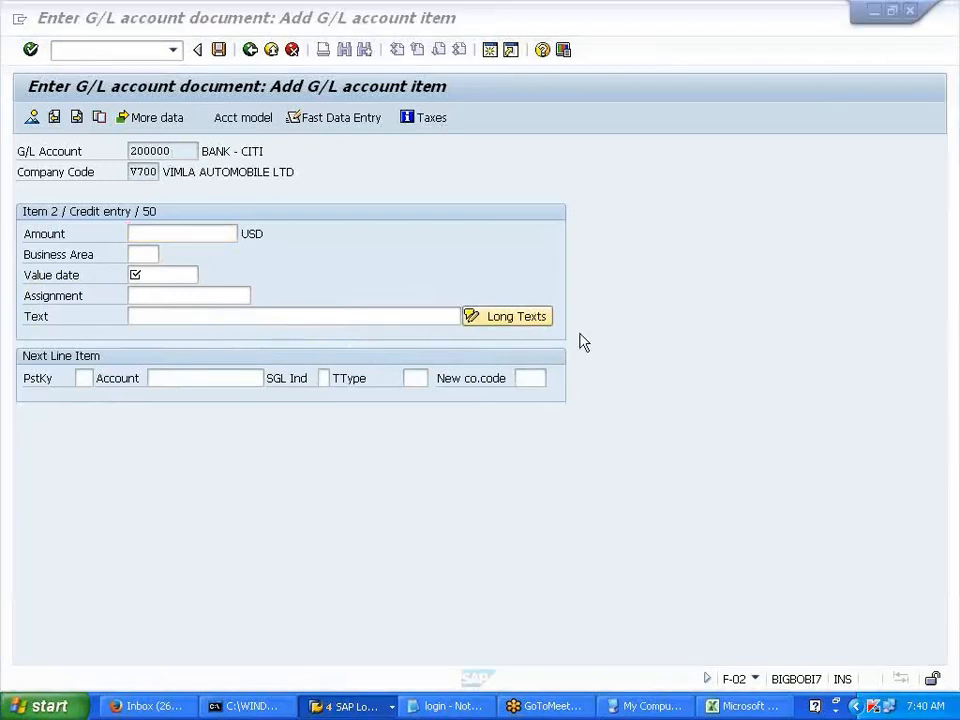